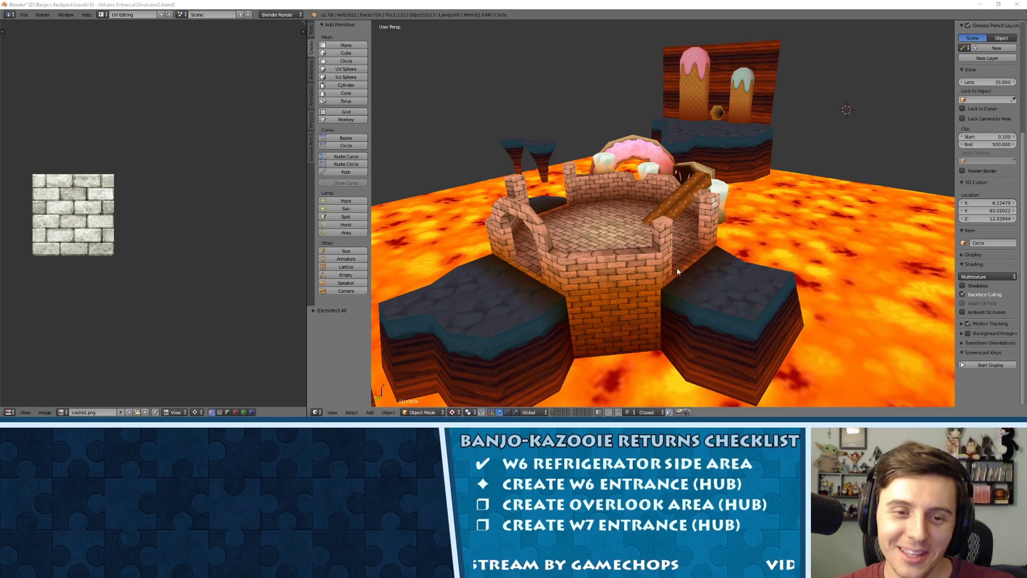
Look over the whole volcano level, from the brick castle across the lava to the far rock platform, and clear the object selection.
scroll(690, 212, "down", 5)
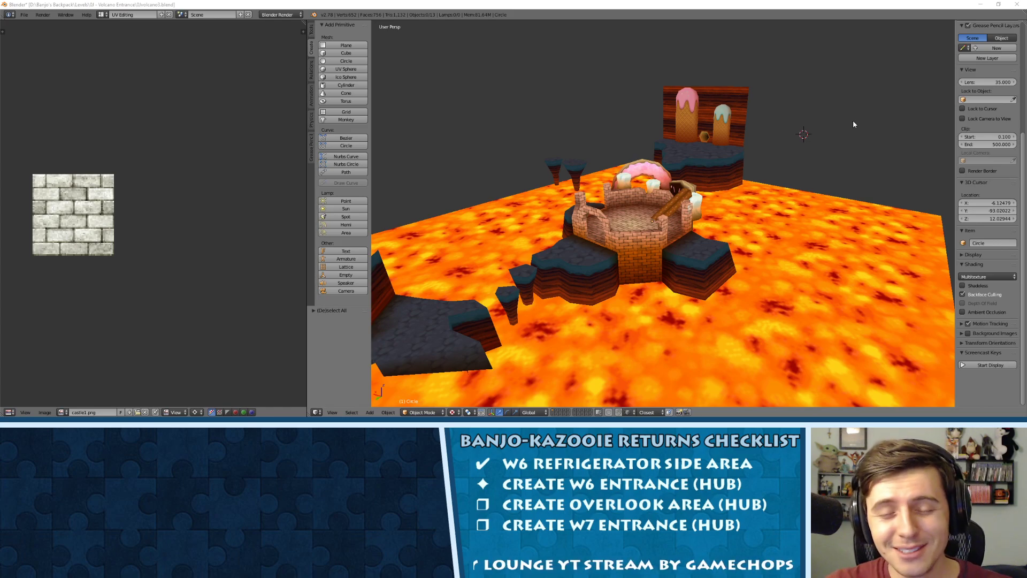
middle_click_drag(853, 120, 652, 189)
key("Tab")
key("Tab")
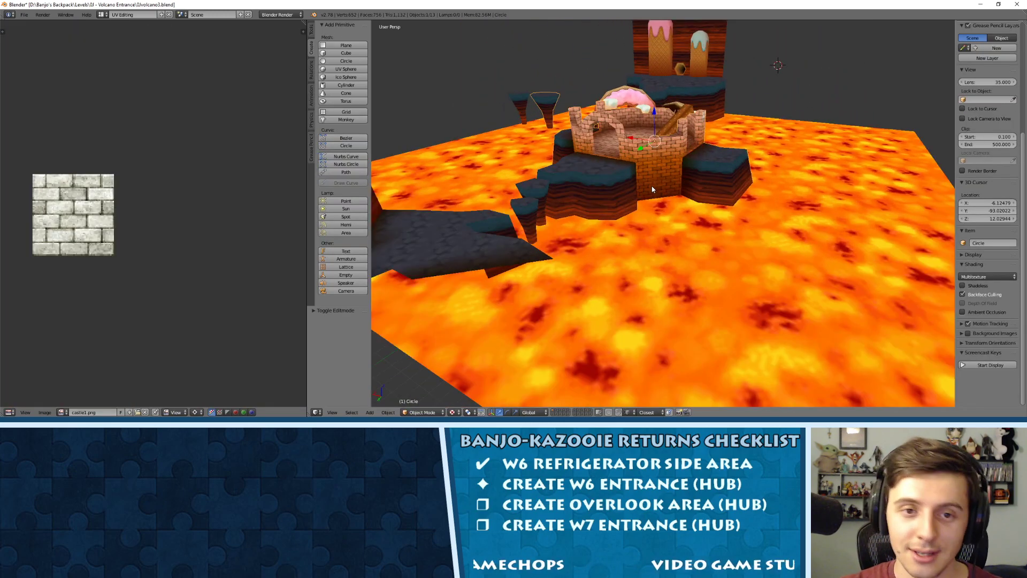
middle_click_drag(603, 176, 615, 227)
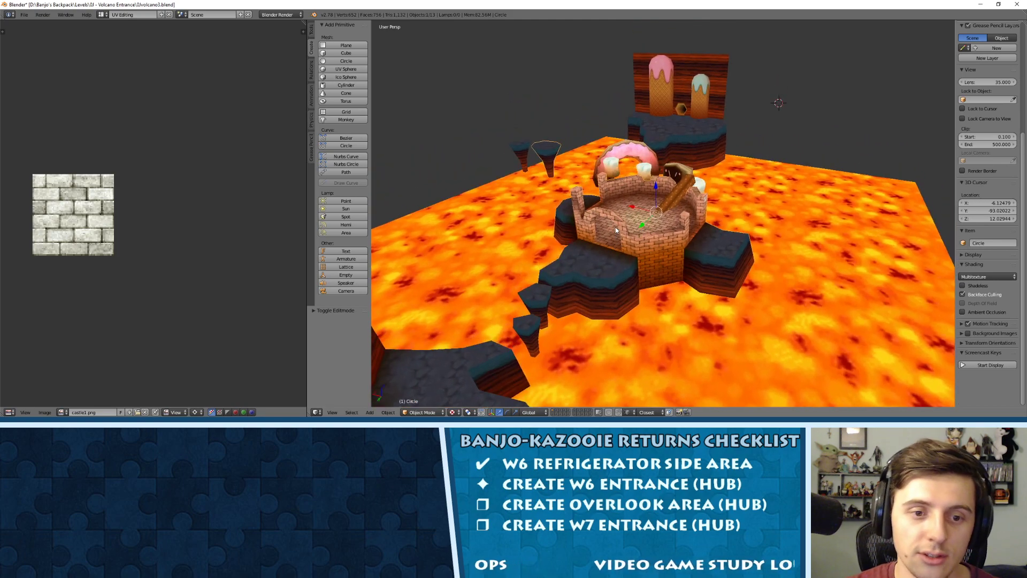
key("a")
key("Tab")
key("Tab")
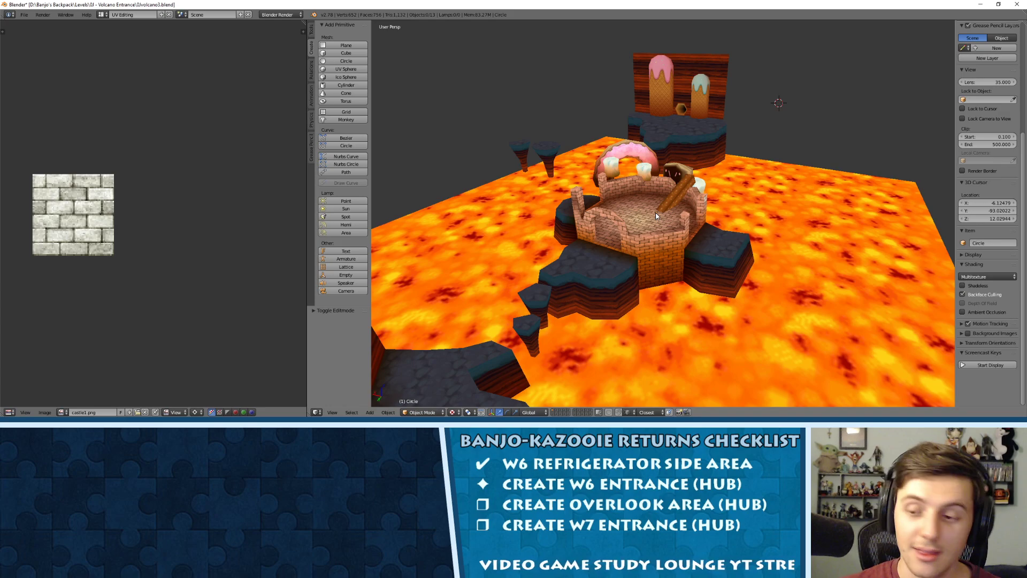
middle_click_drag(656, 215, 672, 230)
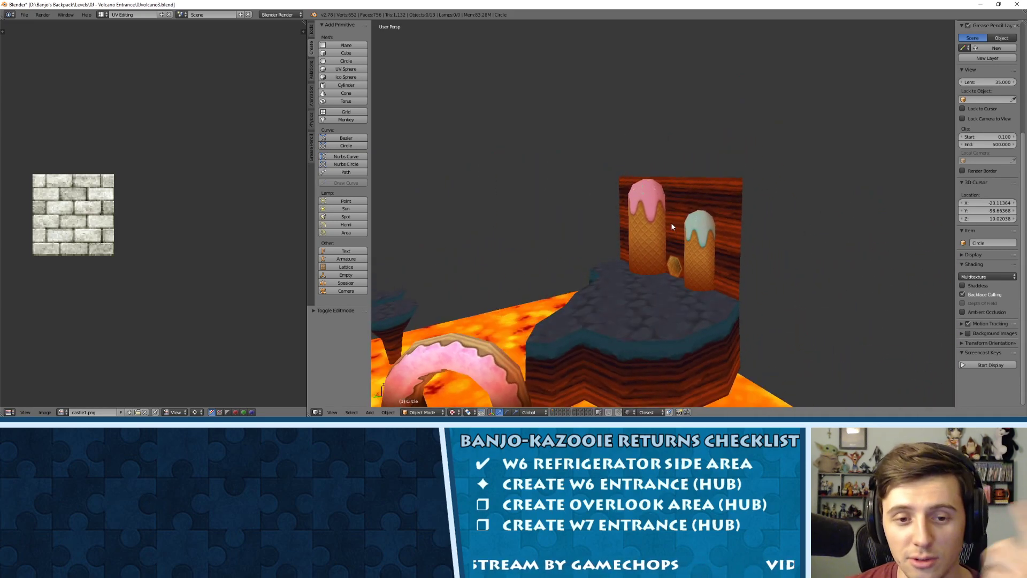
Examine the two ice cream cone pillars, the waffle opening and the wooden wall on the far platform.
middle_click_drag(662, 227, 778, 272)
scroll(695, 227, "up", 5)
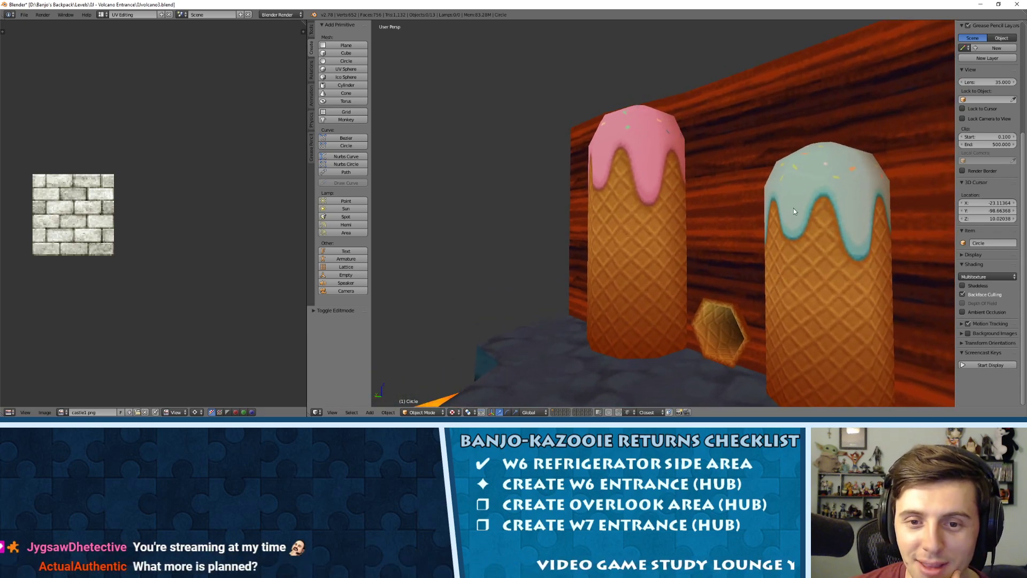
scroll(719, 215, "down", 5)
scroll(700, 222, "down", 3)
middle_click_drag(692, 224, 685, 139)
scroll(728, 249, "up", 5)
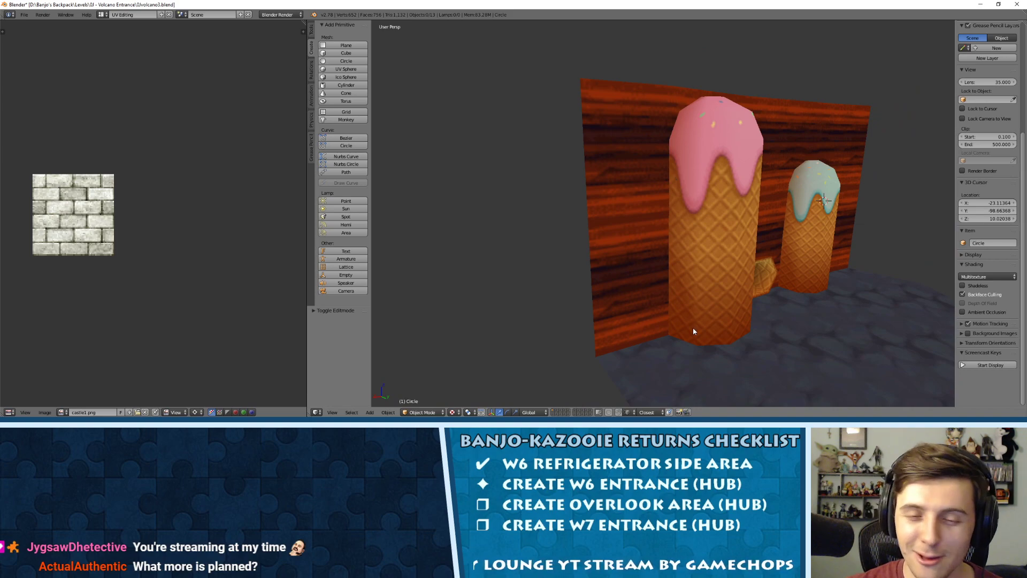
middle_click_drag(757, 285, 698, 282)
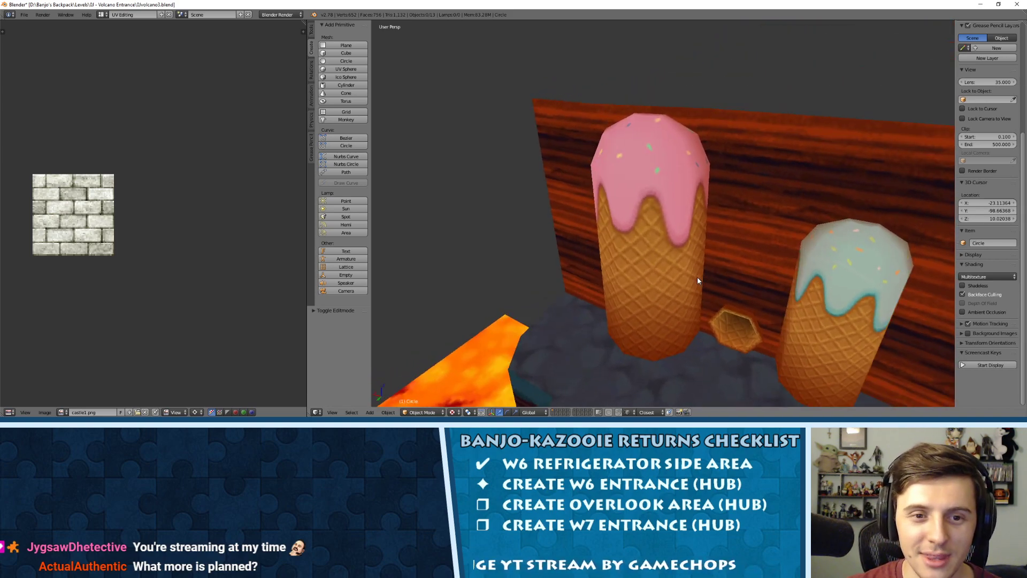
middle_click_drag(620, 124, 659, 133)
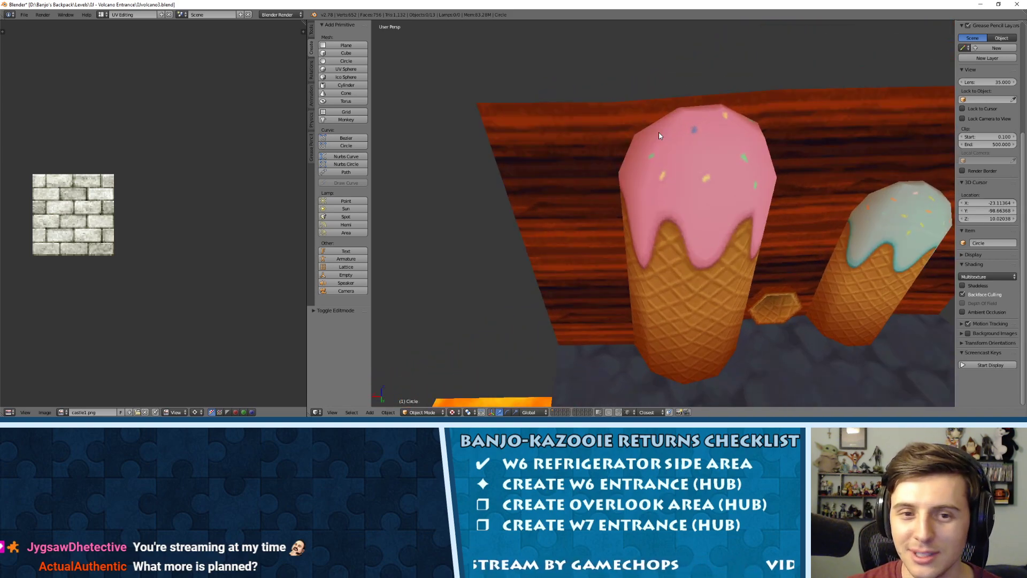
middle_click_drag(742, 170, 755, 145)
Examine the entrance island, the stepping stones and the approach to the brick castle.
scroll(756, 145, "down", 5)
middle_click_drag(653, 189, 702, 184)
scroll(726, 196, "down", 3)
scroll(627, 198, "up", 5)
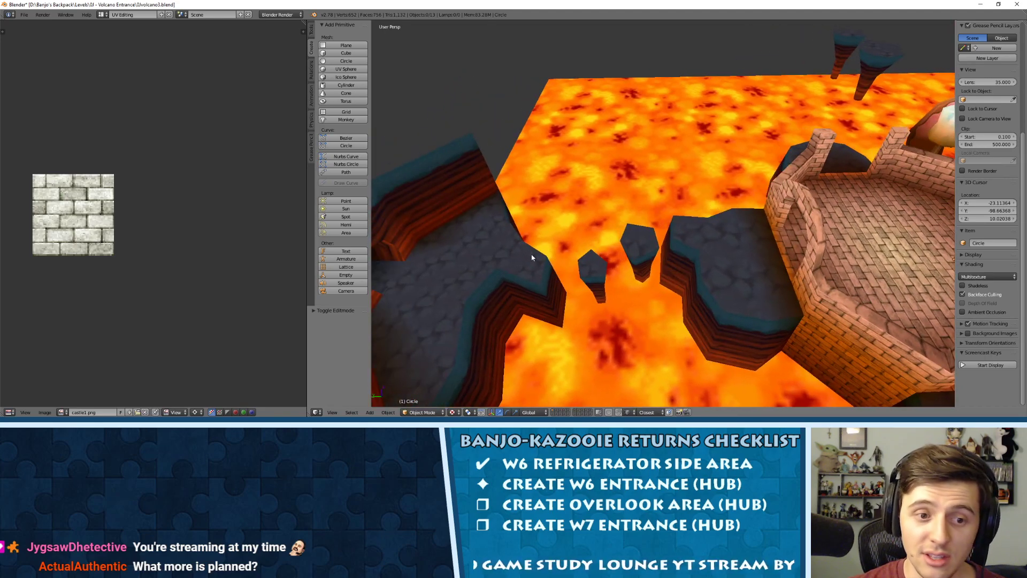
middle_click_drag(631, 246, 599, 254)
middle_click_drag(791, 235, 811, 224, "shift")
middle_click_drag(692, 192, 661, 202)
scroll(631, 221, "up", 4)
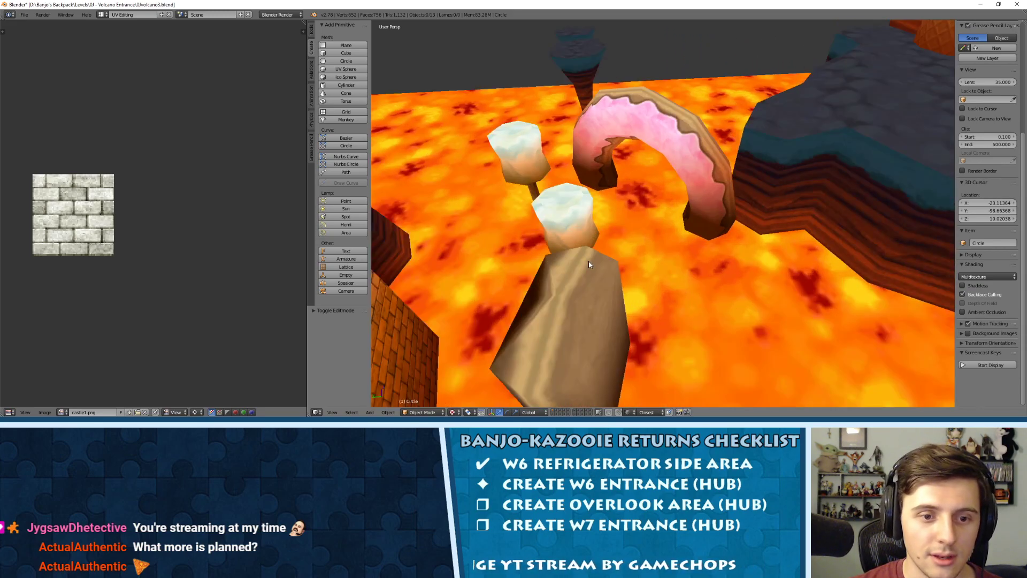
Examine the marshmallows, the donut arch and the chocolate slab between the castle and the far platform.
middle_click_drag(667, 151, 686, 172, "shift")
middle_click_drag(635, 214, 722, 211)
scroll(787, 203, "down", 3)
scroll(722, 203, "up", 8)
scroll(722, 204, "down", 6)
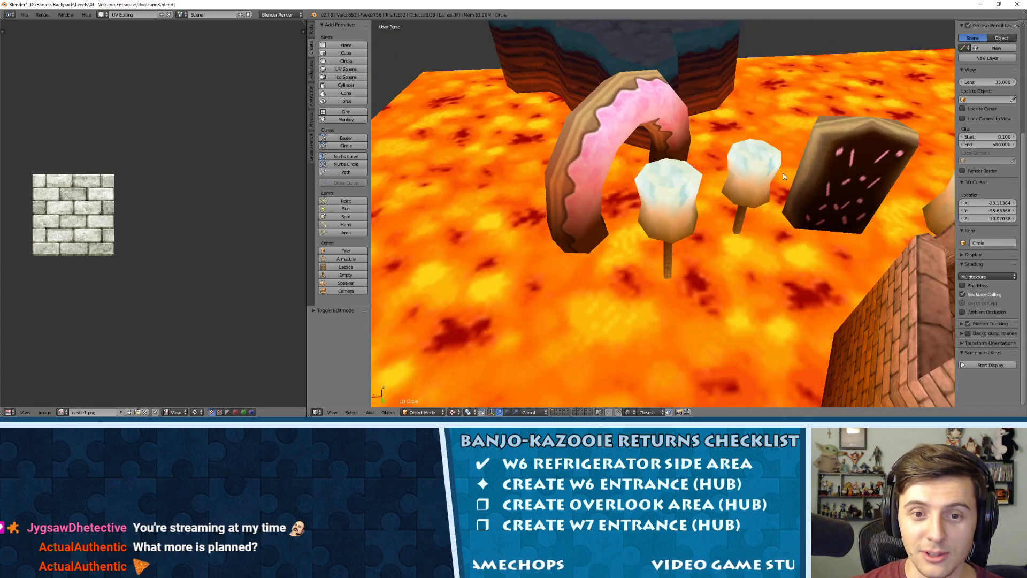
scroll(637, 221, "up", 3)
middle_click_drag(637, 222, 724, 130)
scroll(725, 193, "down", 3)
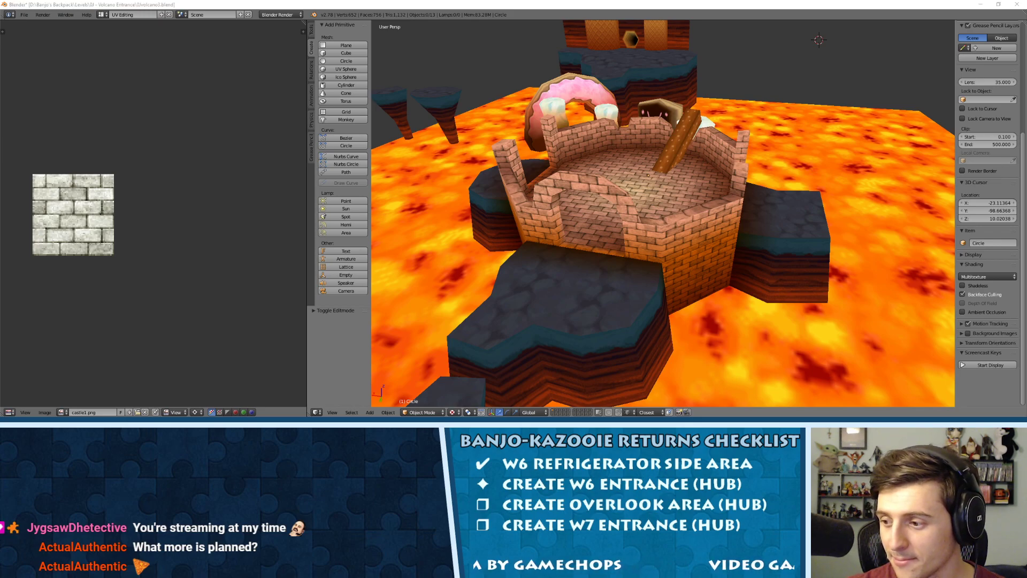
scroll(714, 205, "down", 8)
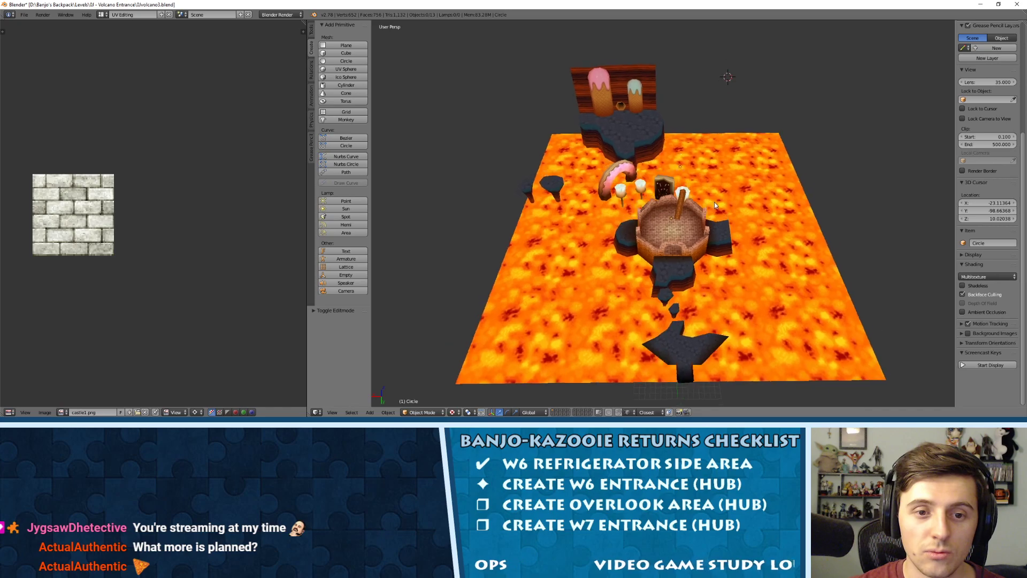
Start the Screencast Keys display with the volcano level seen from above.
key("KP_7")
key("KP_6")
key("KP_6")
key("KP_6")
key("KP_6")
key("KP_6")
key("KP_6")
key("KP_6")
key("KP_6")
key("KP_6")
key("KP_6")
key("KP_6")
key("KP_6")
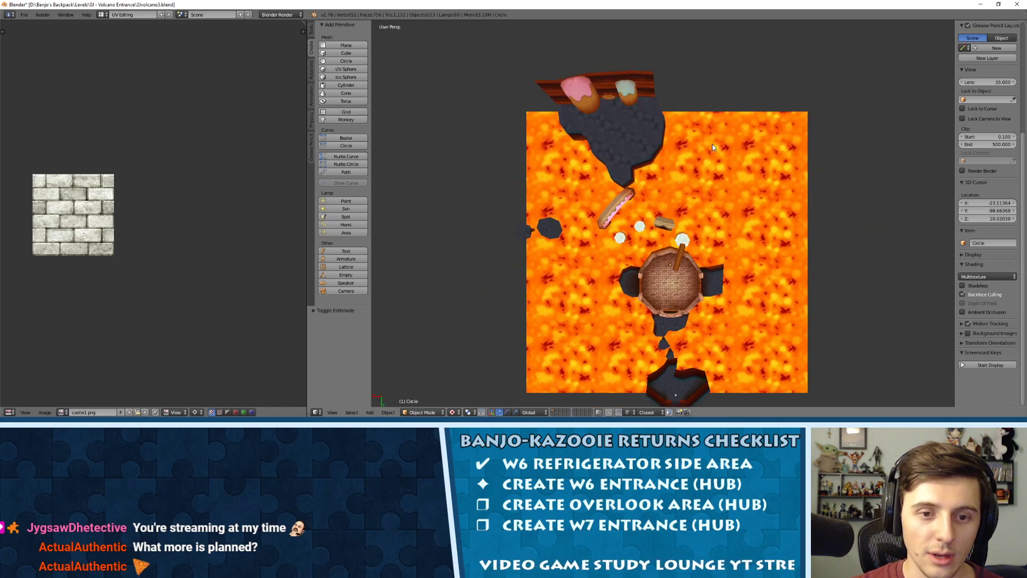
left_click(989, 364)
Examine the overhead layout of the islands and the open lava around the castle.
middle_click_drag(684, 345, 691, 280, "shift")
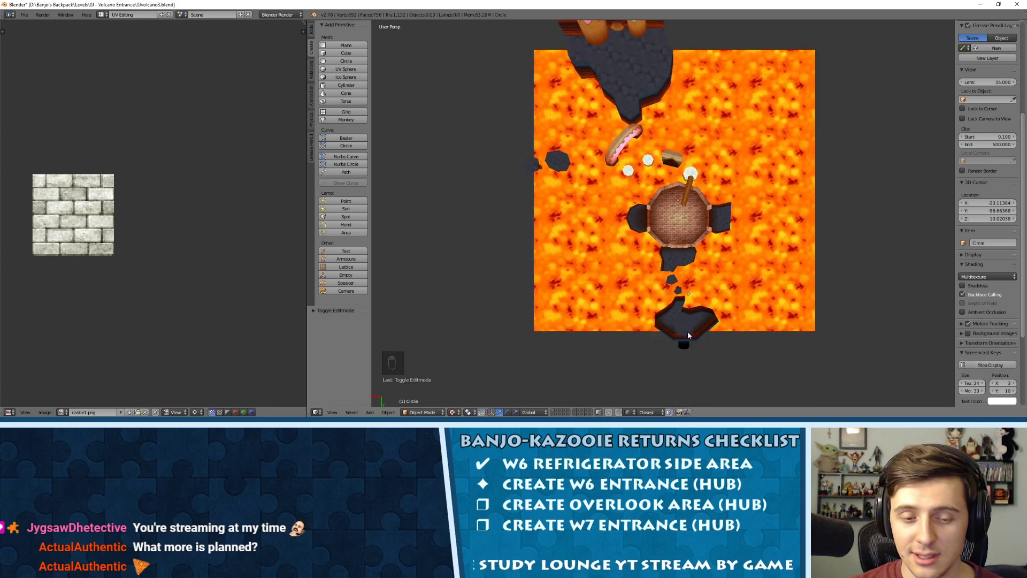
middle_click_drag(649, 112, 652, 143, "shift")
middle_click_drag(696, 194, 676, 186, "shift")
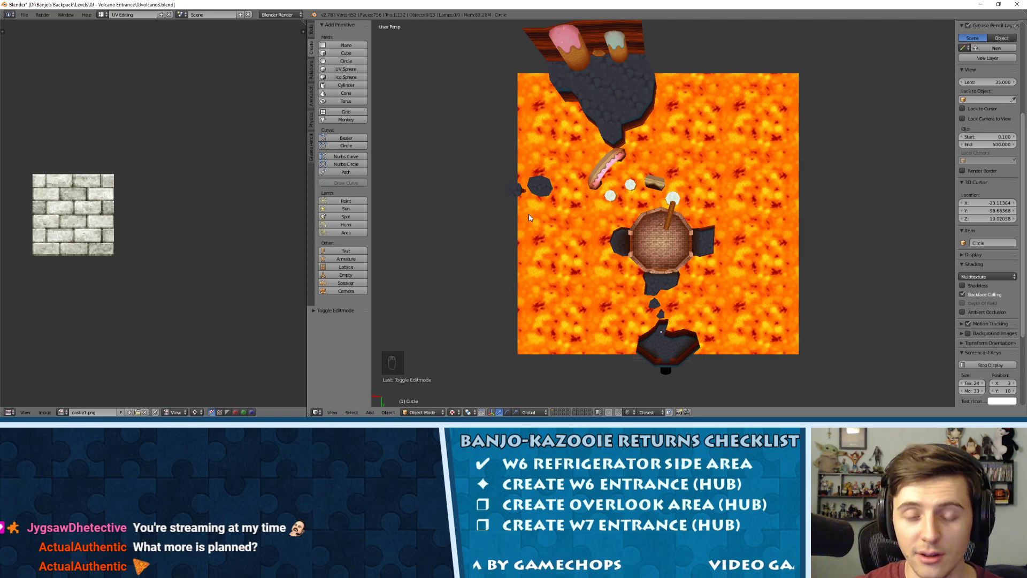
middle_click_drag(709, 152, 679, 159, "shift")
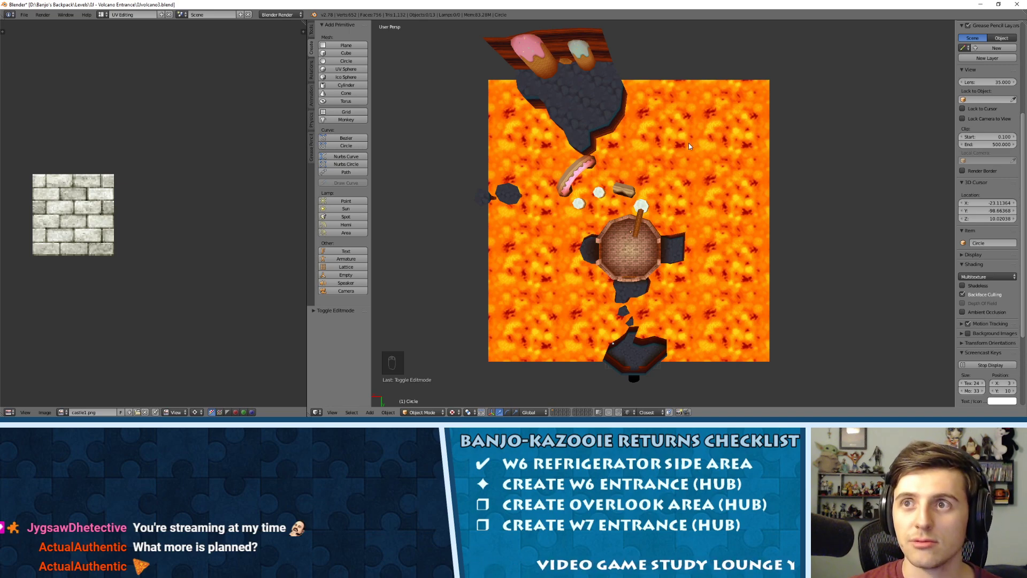
key("XF86AudioLowerVolume")
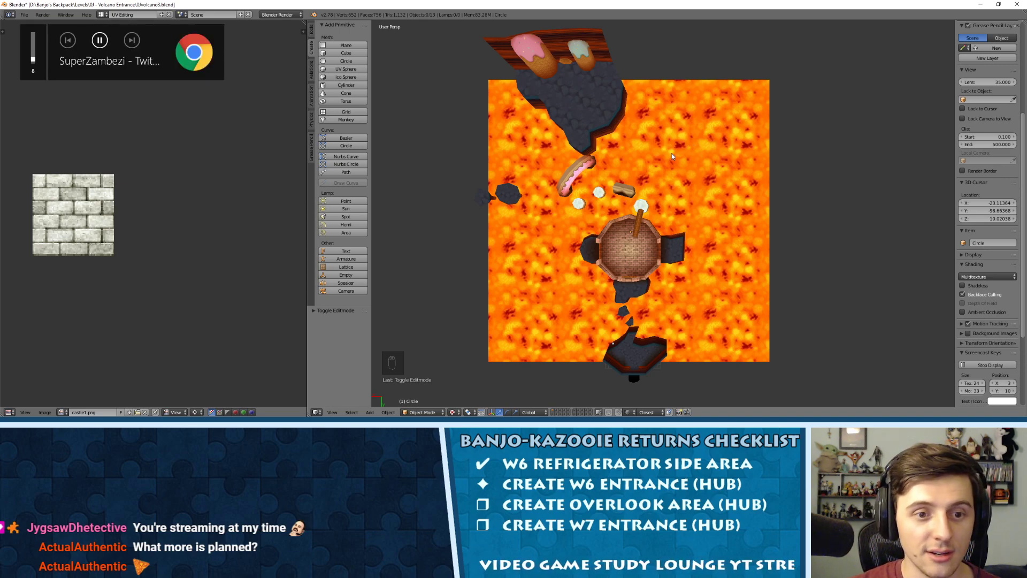
scroll(630, 191, "up", 4)
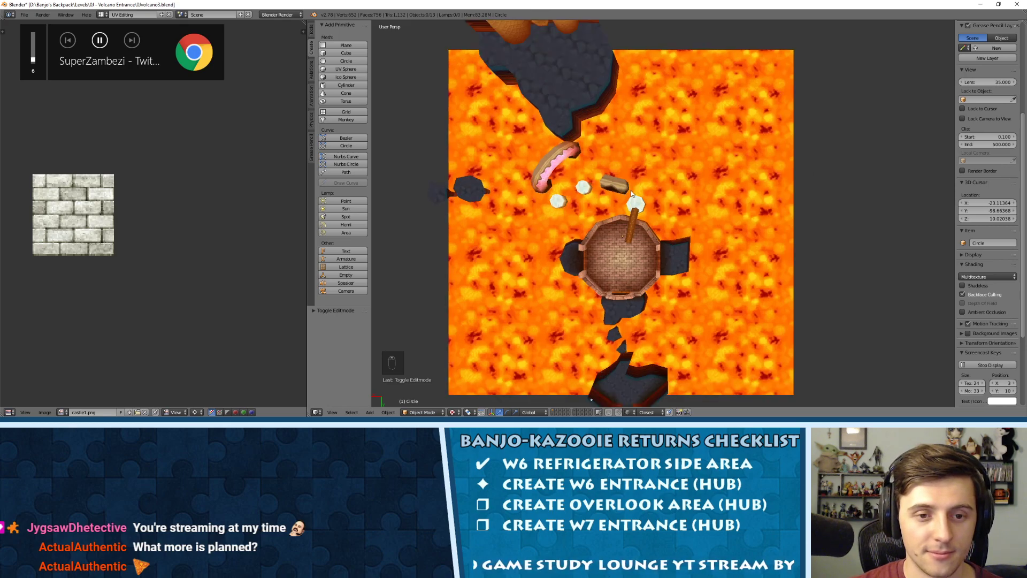
middle_click_drag(622, 196, 631, 169)
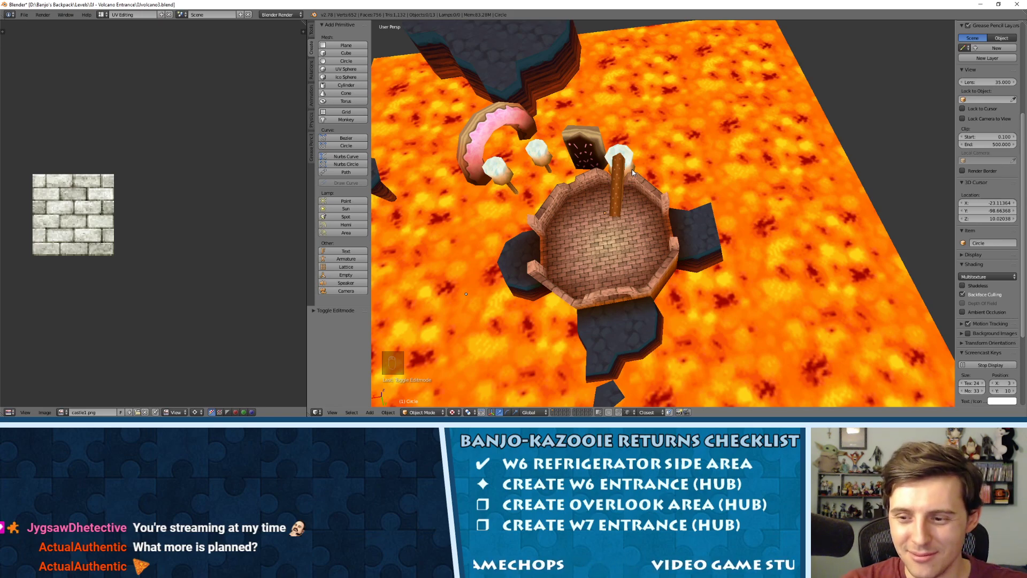
middle_click_drag(631, 169, 617, 222)
key("KP_7")
middle_click_drag(624, 186, 700, 214, "shift")
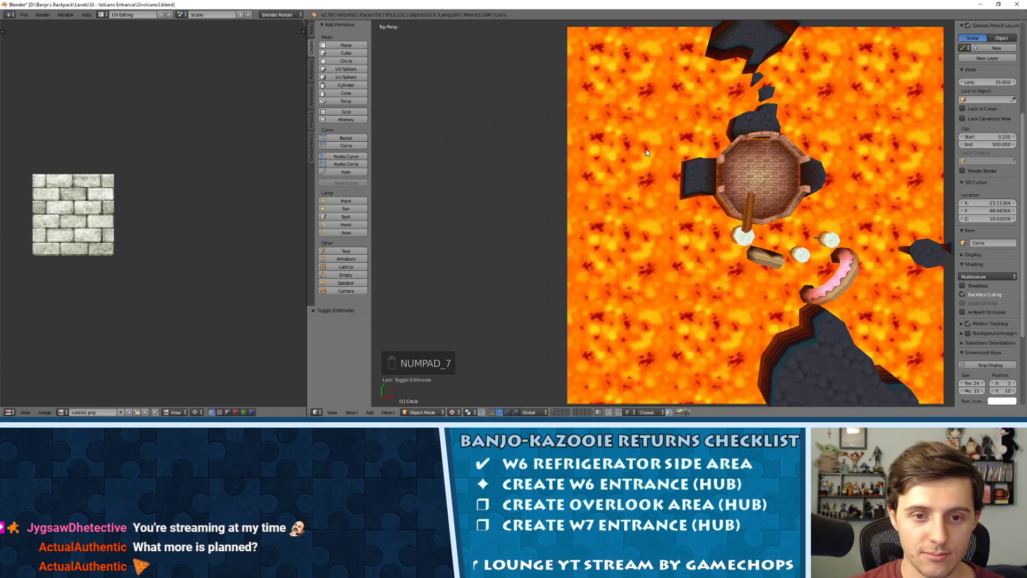
Put the castle mesh into Edit Mode and inspect the rock ledge and the empty lava beside it from above.
middle_click_drag(734, 194, 650, 192)
key("Tab")
key("KP_7")
scroll(650, 191, "up", 4)
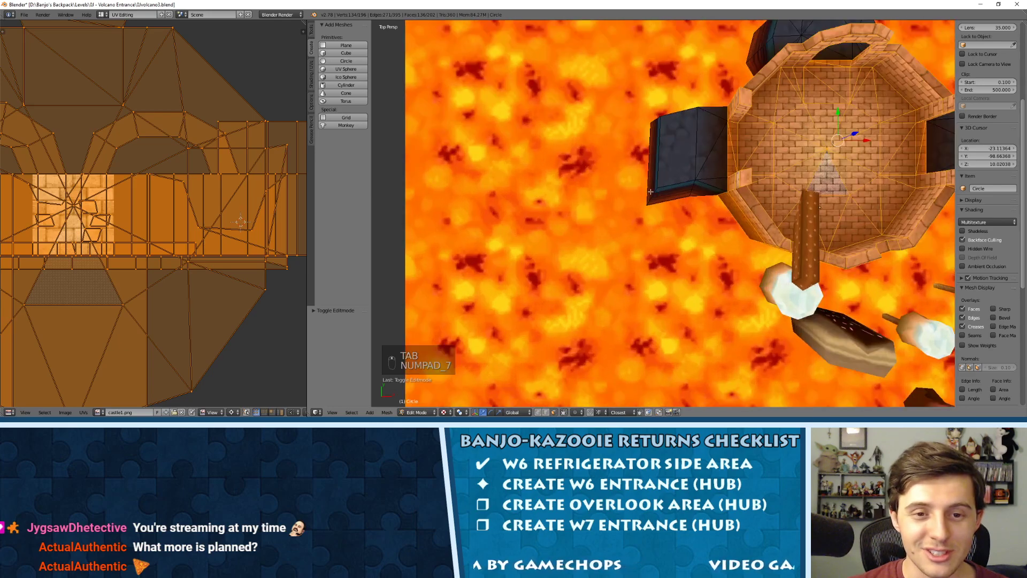
scroll(650, 191, "up", 1)
scroll(645, 176, "down", 3)
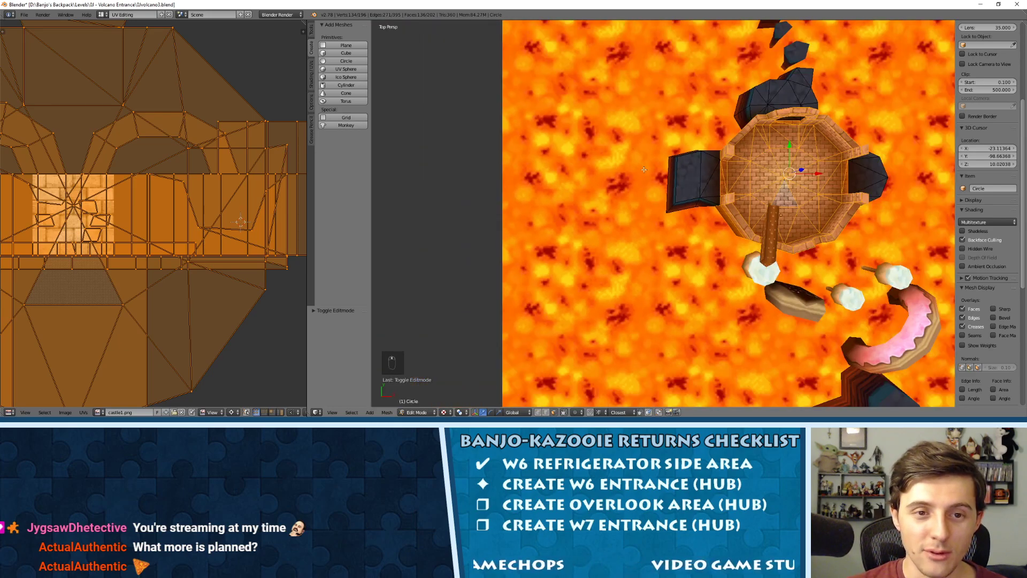
scroll(643, 168, "down", 4)
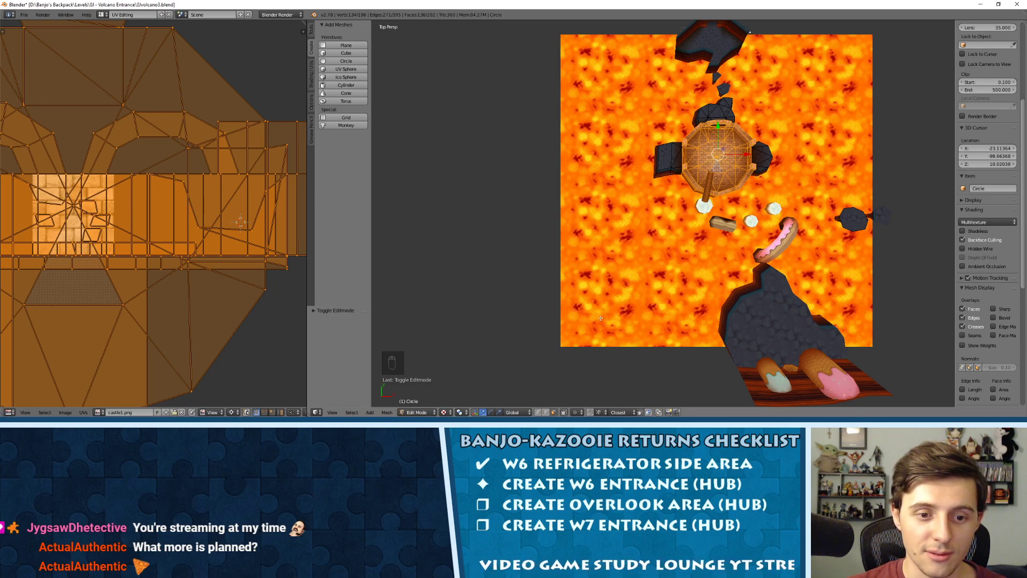
middle_click_drag(601, 320, 694, 207)
scroll(694, 208, "up", 10)
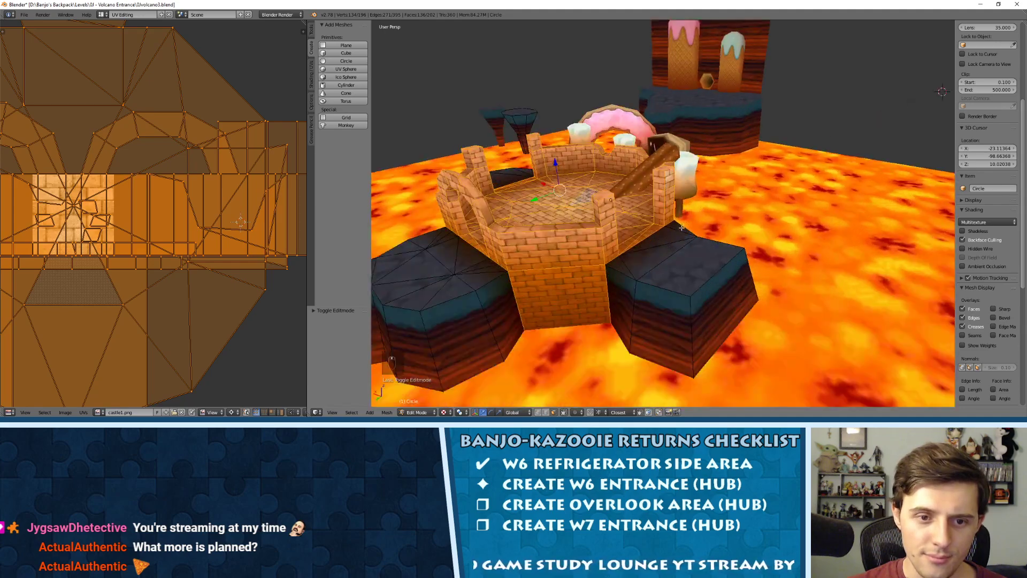
scroll(625, 206, "down", 6)
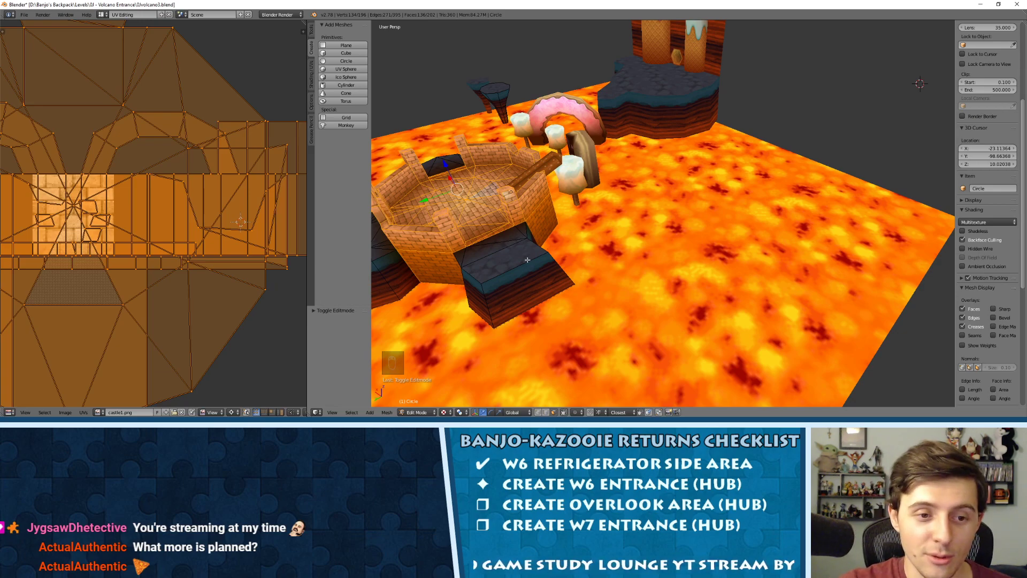
mouse_move(642, 219)
middle_mouse_down()
mouse_move(678, 227)
mouse_move(666, 262)
mouse_move(637, 209)
middle_mouse_up()
key("KP_7")
middle_click_drag(612, 175, 679, 237, "shift")
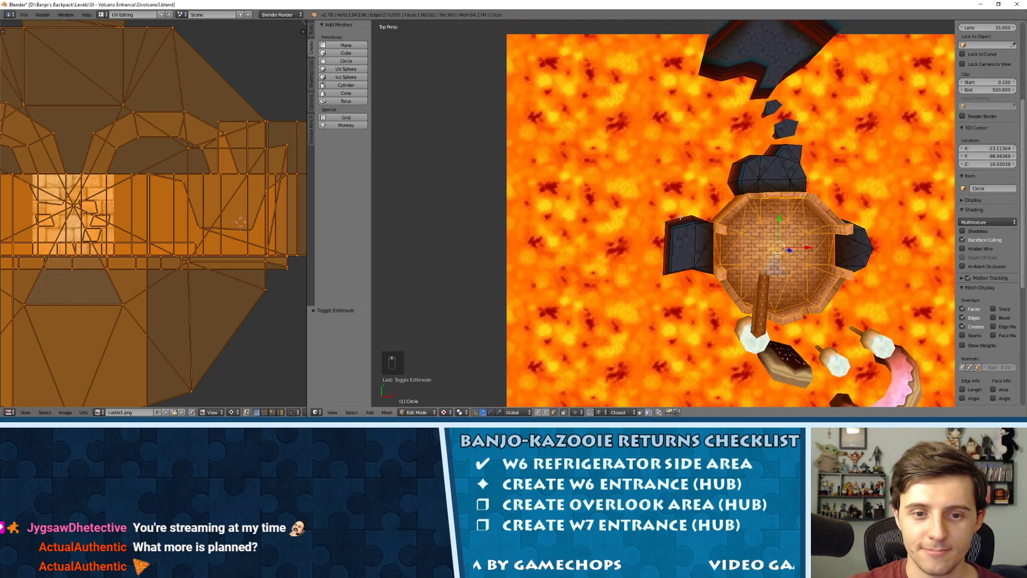
Try extruding a chain of four edges from the side ledge's outer corner vertex, curving out over the lava.
key("ctrl+Tab")
left_click(678, 220)
middle_click_drag(678, 219, 676, 186, "shift")
right_click(676, 185)
key("e")
left_click(638, 191)
key("e")
left_click(604, 199)
middle_click_drag(605, 199, 619, 165, "shift")
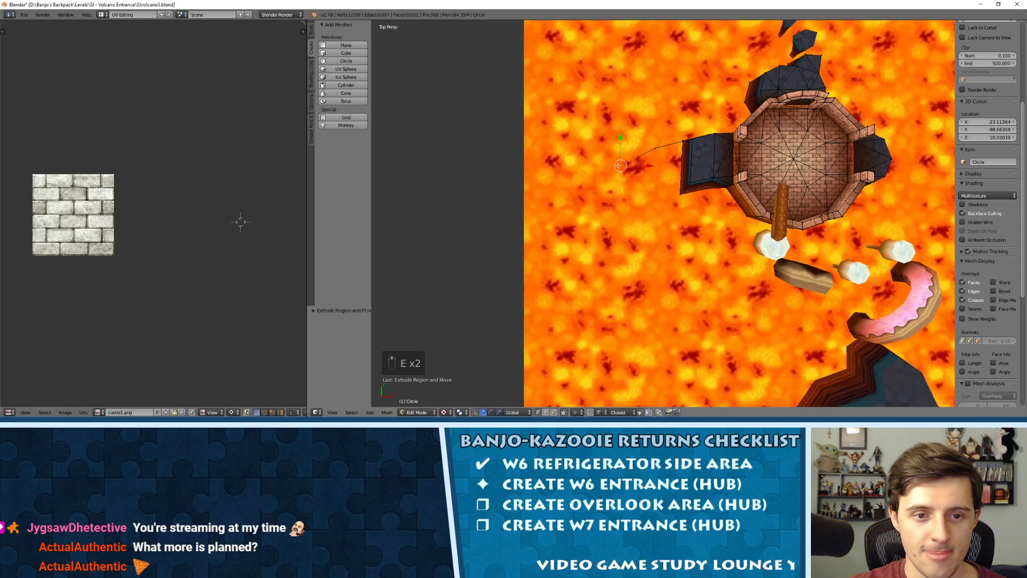
key("e")
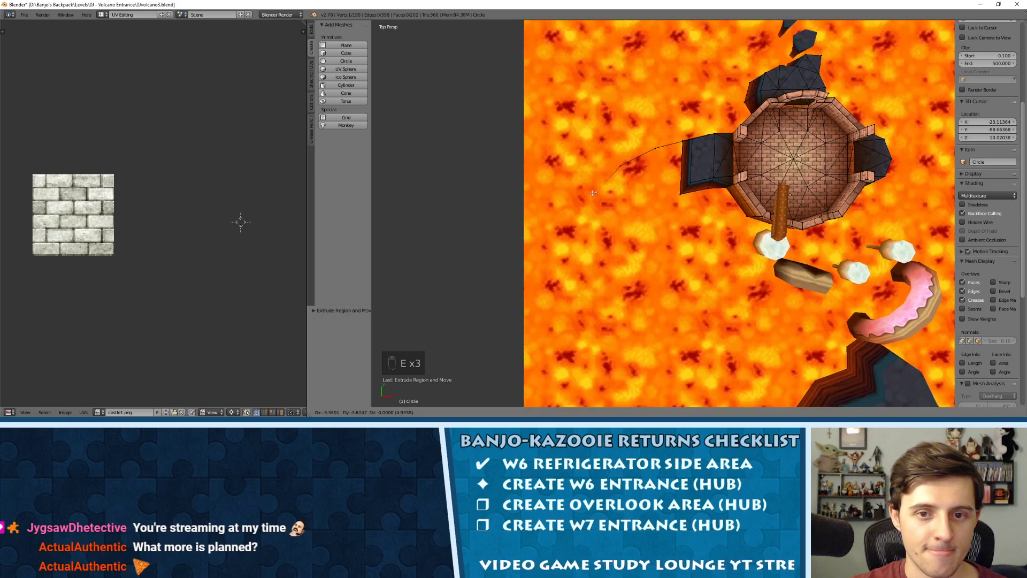
left_click(593, 193)
middle_click_drag(593, 192, 619, 130, "shift")
key("e")
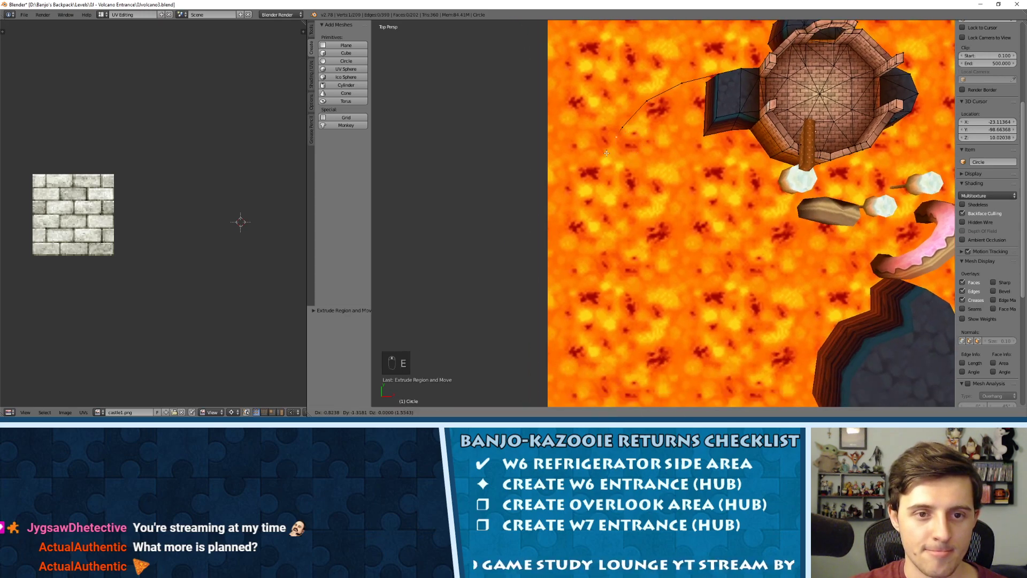
left_click(604, 187)
scroll(666, 213, "down", 5)
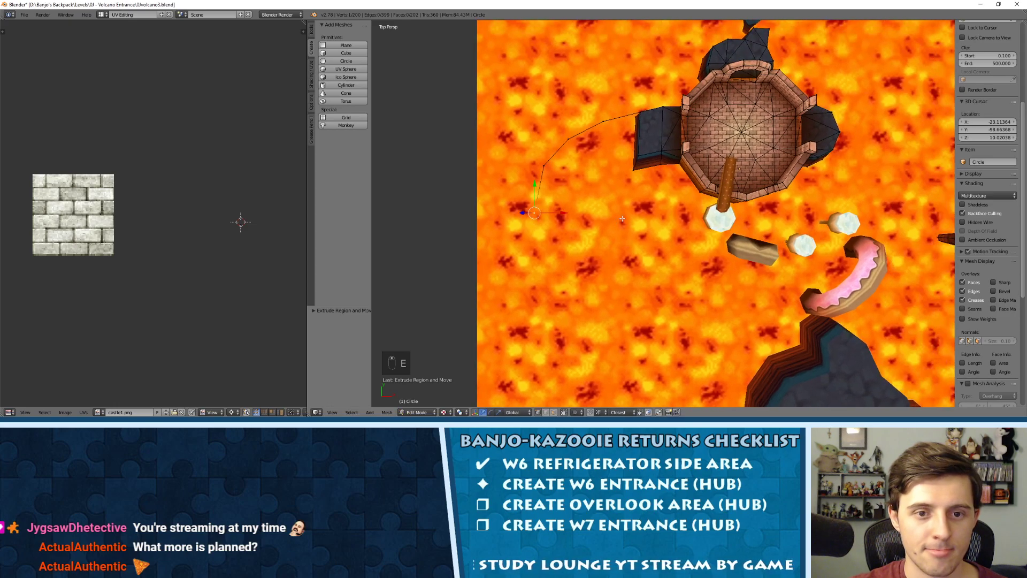
Undo the edge chain extruded from the castle's side ledge.
middle_click_drag(707, 143, 669, 174, "shift")
key("ctrl+z")
key("ctrl+z")
key("ctrl+z")
key("ctrl+z")
key("ctrl+z")
key("ctrl+z")
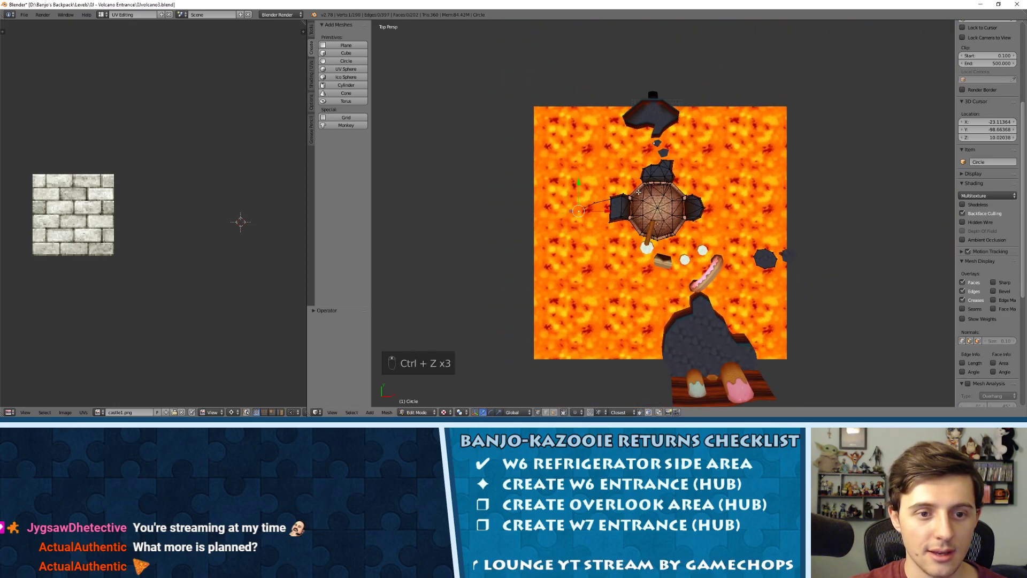
Leave the castle mesh and open the entrance island's rock mesh in Edit Mode.
scroll(657, 160, "up", 2)
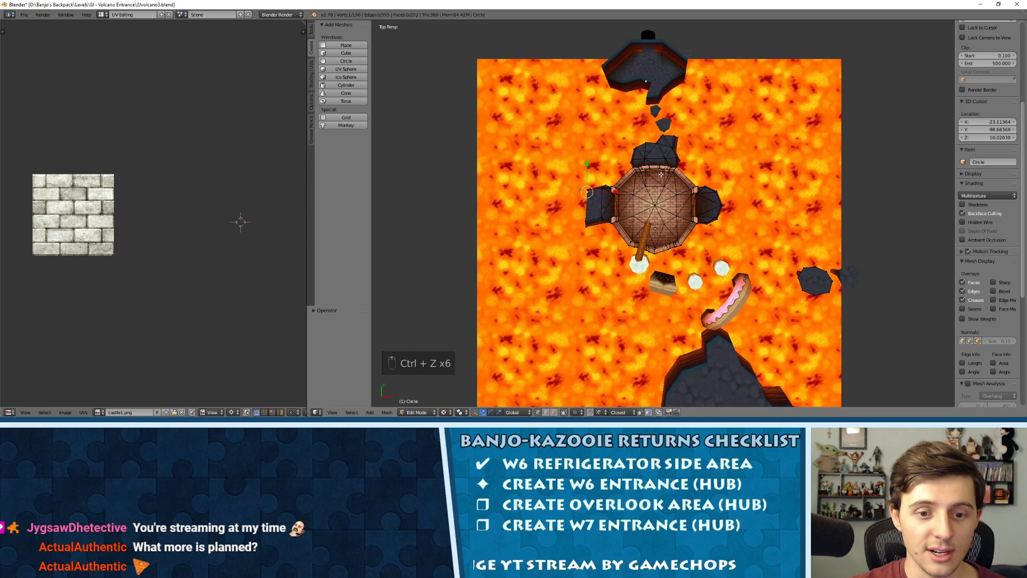
scroll(661, 173, "down", 2)
scroll(611, 73, "up", 4)
key("Tab")
right_click(602, 49)
key("Tab")
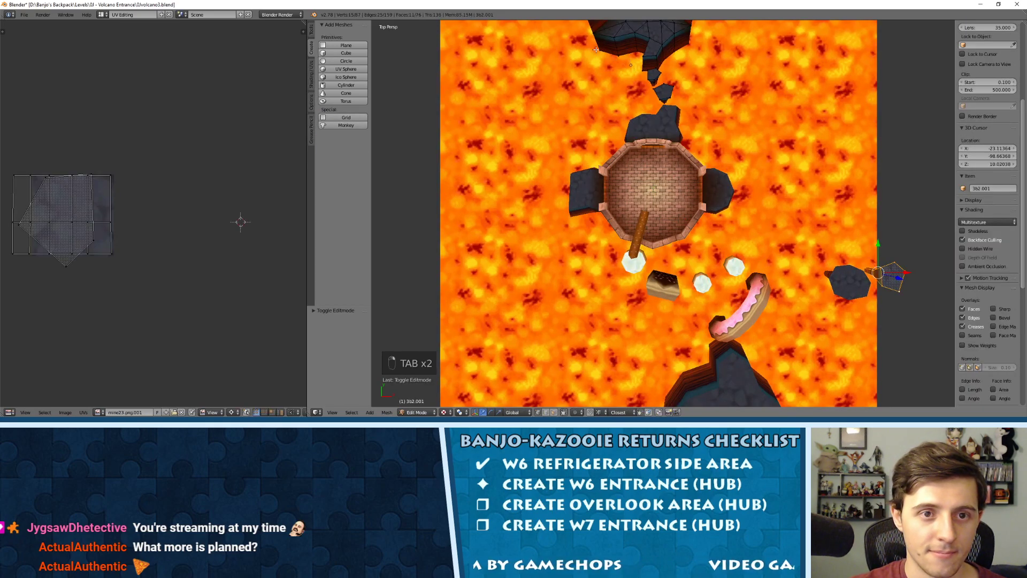
Select the far rock island's outer corner vertex and inspect the lava around the castle from above.
right_click(597, 49)
key("KP_7")
middle_click_drag(597, 52, 488, 169)
key("KP_7")
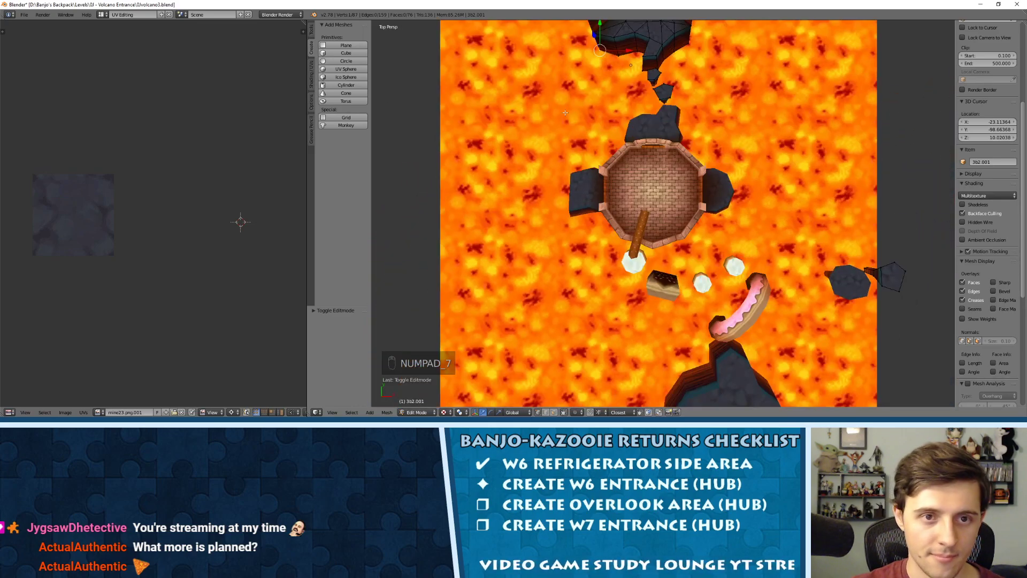
key("KP_7")
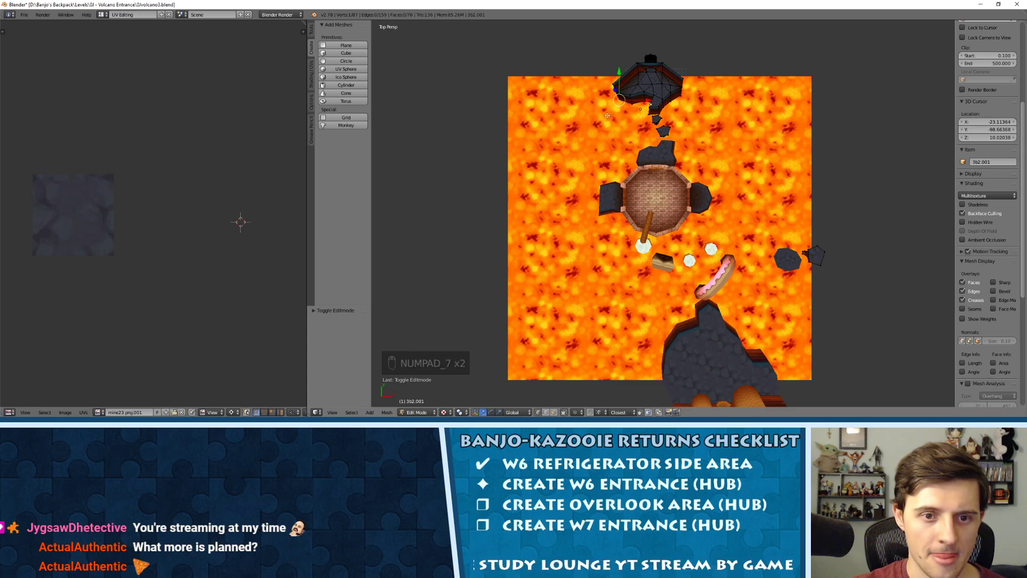
middle_click_drag(524, 331, 571, 221)
scroll(610, 211, "up", 5)
key("KP_7")
scroll(615, 235, "up", 4)
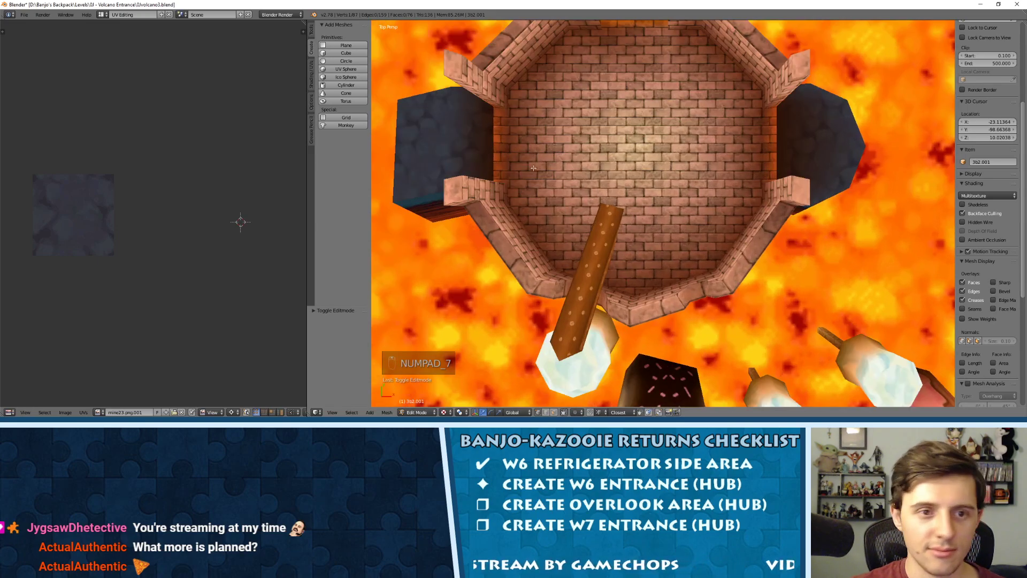
scroll(660, 151, "down", 6)
scroll(653, 128, "up", 1)
Extrude four connected edges from the far island's corner vertex, curving out over the lava past the castle's side ledge.
key("e")
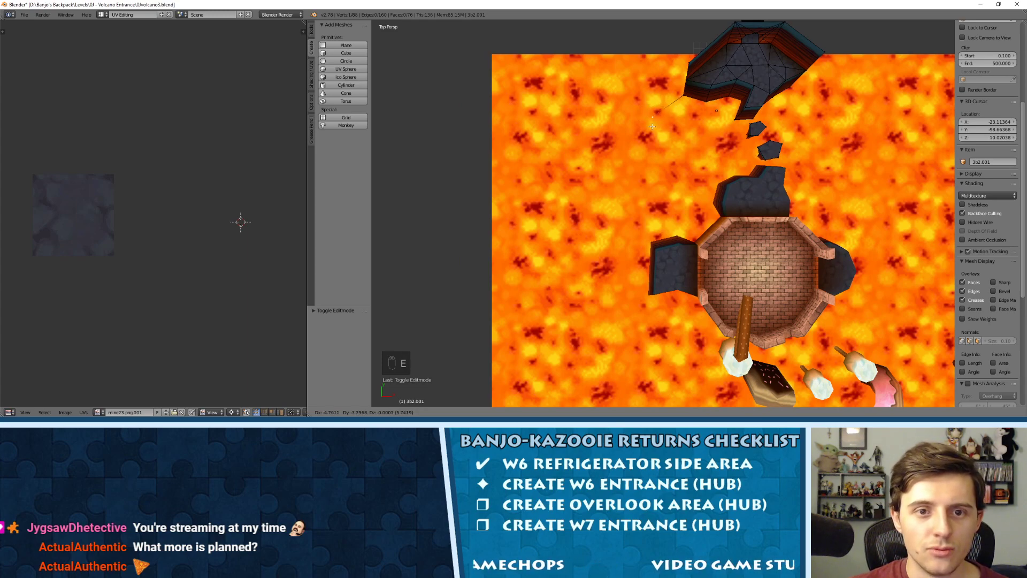
left_click(648, 128)
key("e")
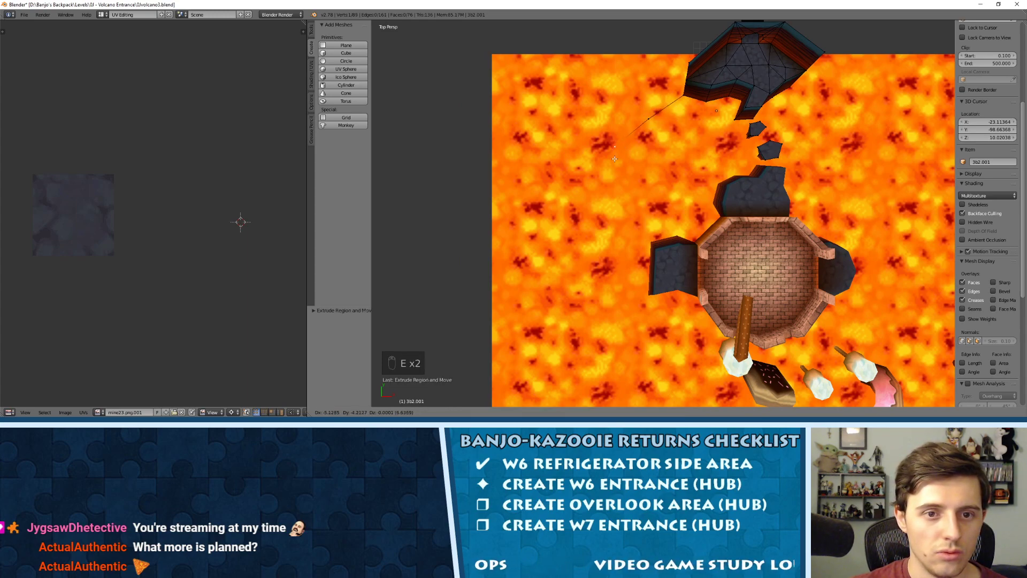
left_click(615, 167)
key("e")
left_click(588, 217)
key("e")
left_click(570, 285)
Continue the chain with four more extruded edges, curving across the lava towards the ice cream cone platform.
middle_click_drag(568, 271, 553, 127, "shift")
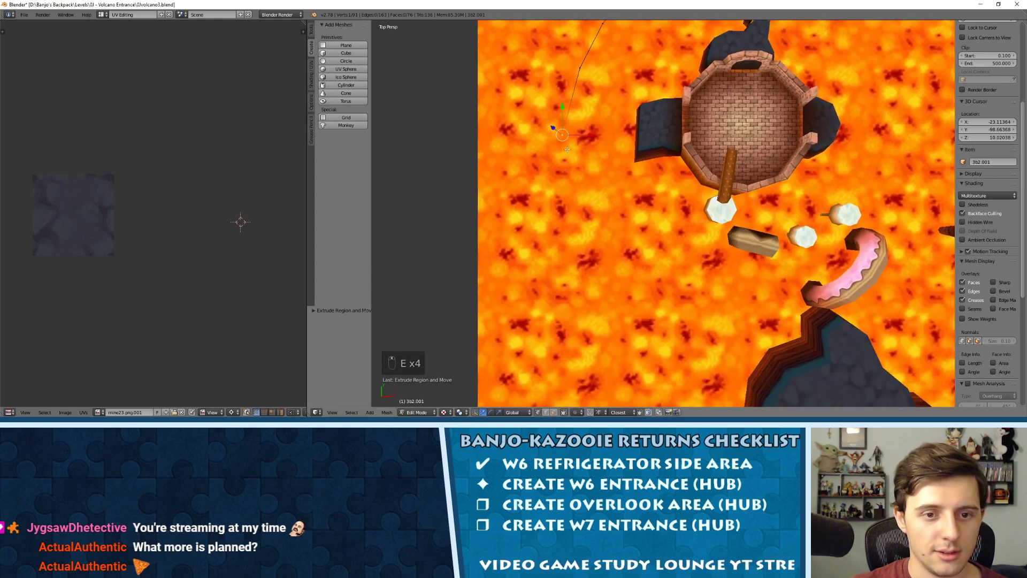
key("e")
left_click(559, 283)
middle_click_drag(559, 284, 547, 211, "shift")
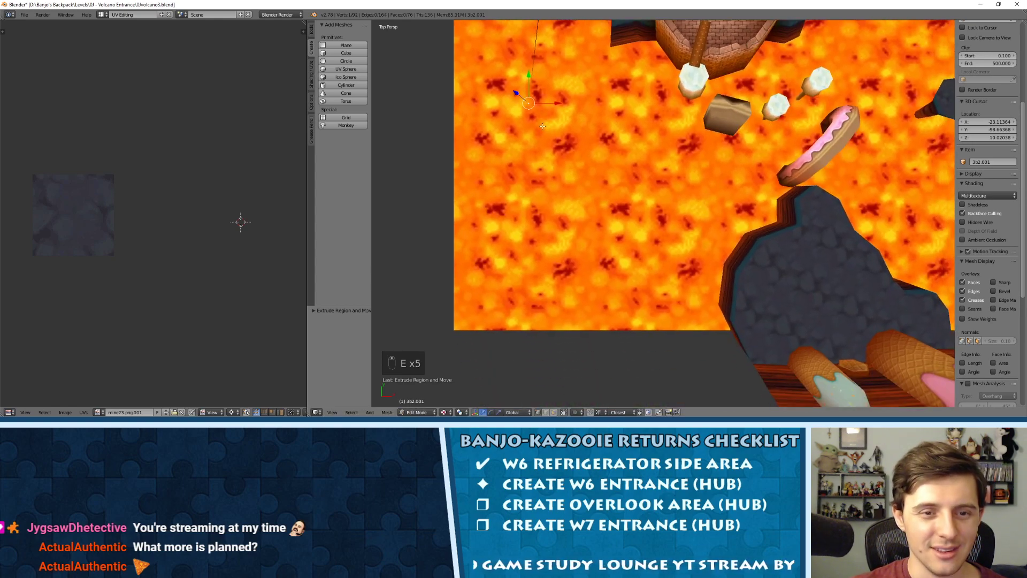
key("e")
left_click(547, 211)
key("e")
left_click(561, 264)
key("e")
left_click(597, 322)
Extrude three more edges past the lava plane's border to end the chain at the ice cream cone platform's rear corner.
middle_click_drag(648, 313, 602, 199, "shift")
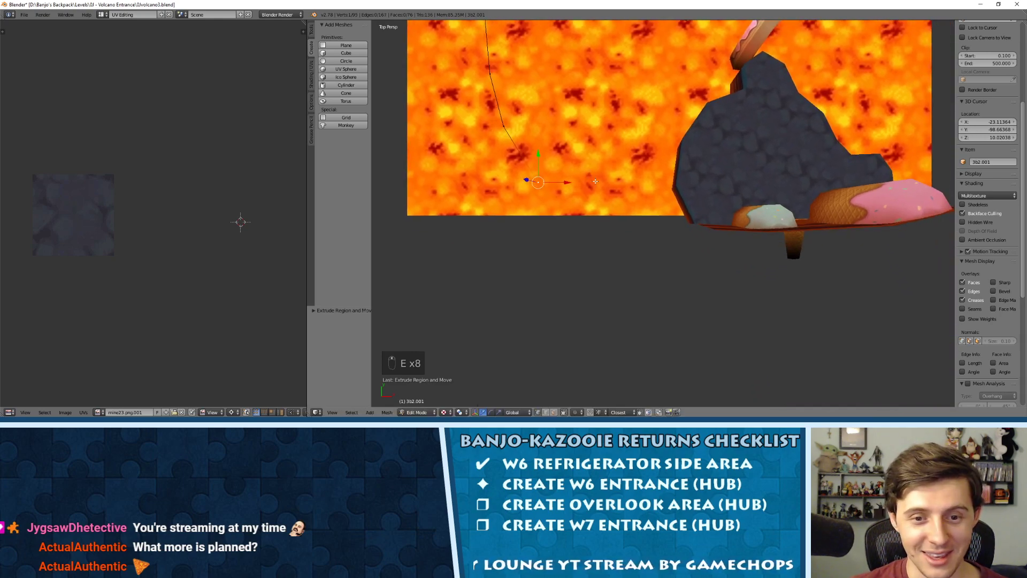
key("e")
left_click(601, 237)
key("e")
left_click(642, 242)
key("e")
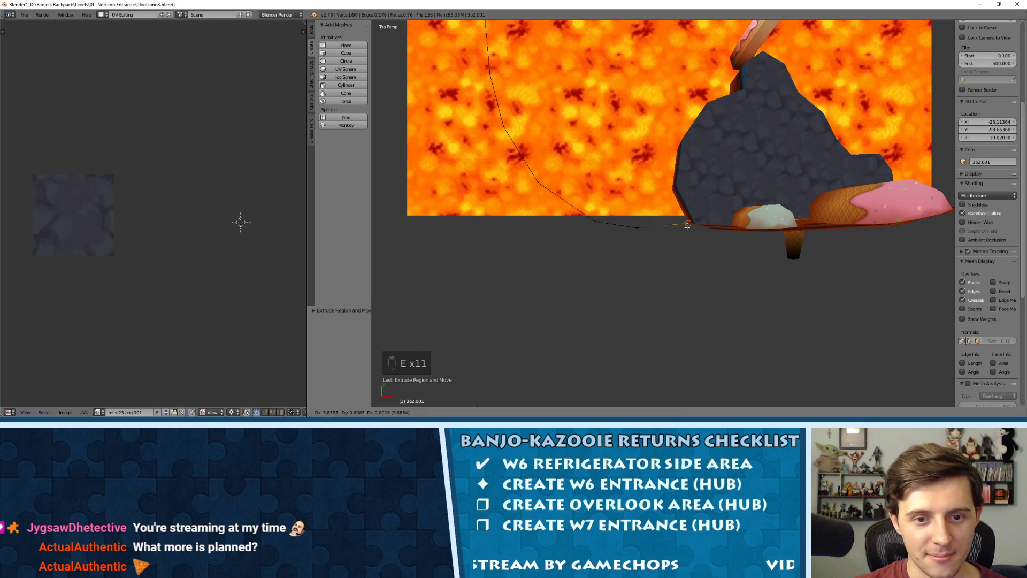
right_click(683, 222)
Move the chain's vertices near the lava plane's corner outward to smooth the curve into the platform.
middle_click_drag(683, 223, 717, 247, "shift")
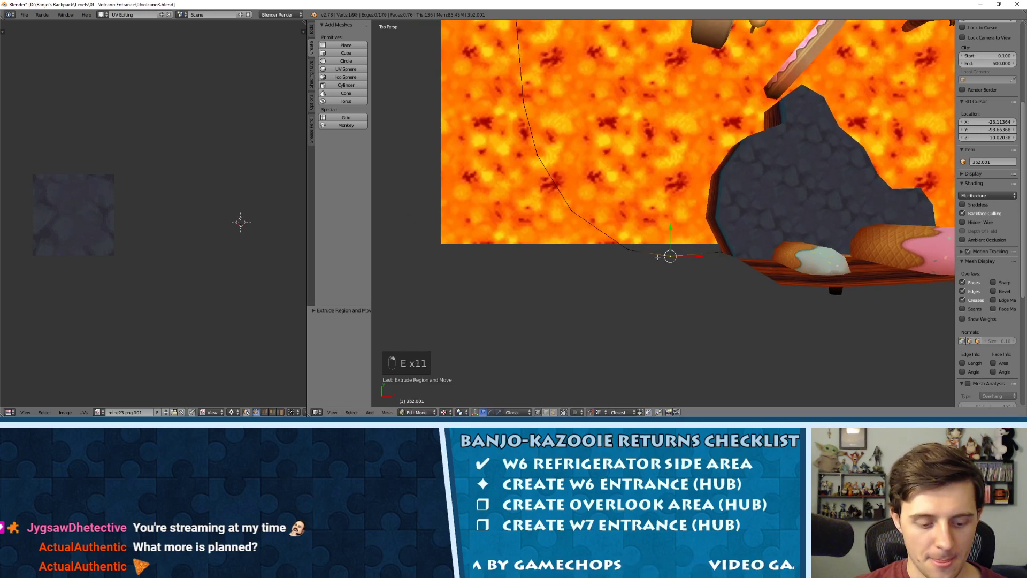
key("g")
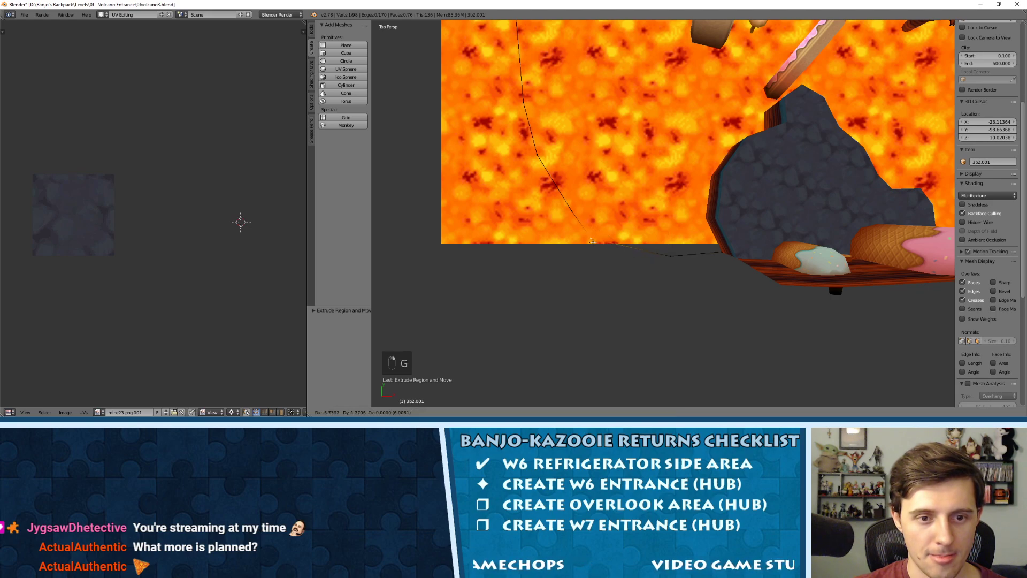
left_click(605, 244)
key("g")
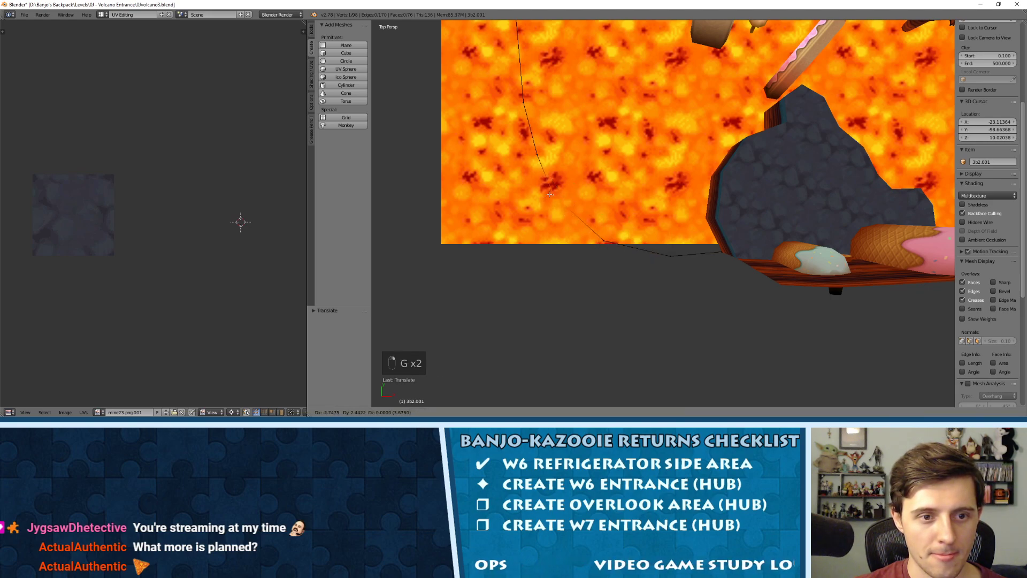
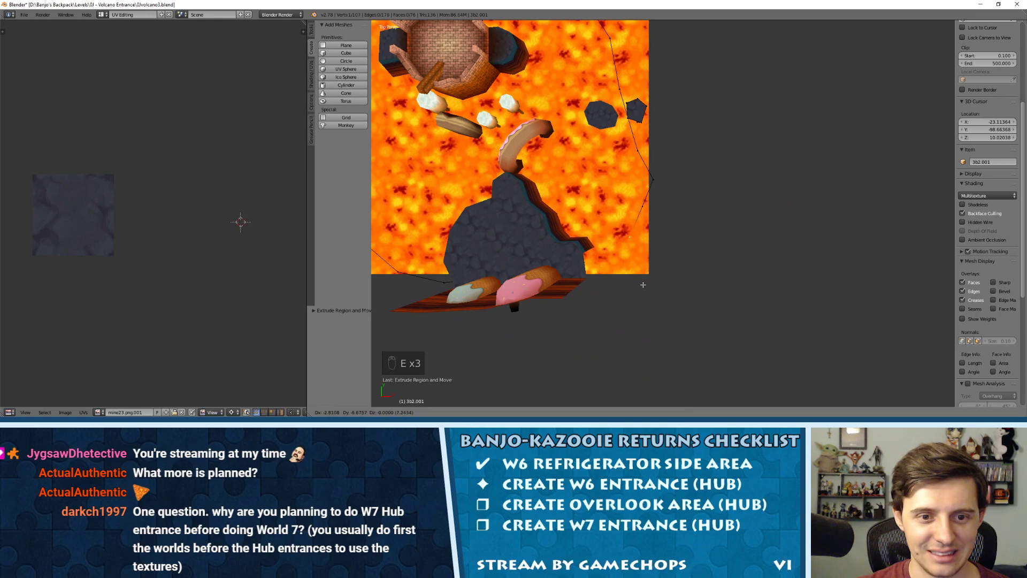
End the opposite edge chain at the ice cream cone platform's other corner and open the platform mesh in Edit Mode.
left_click(630, 239)
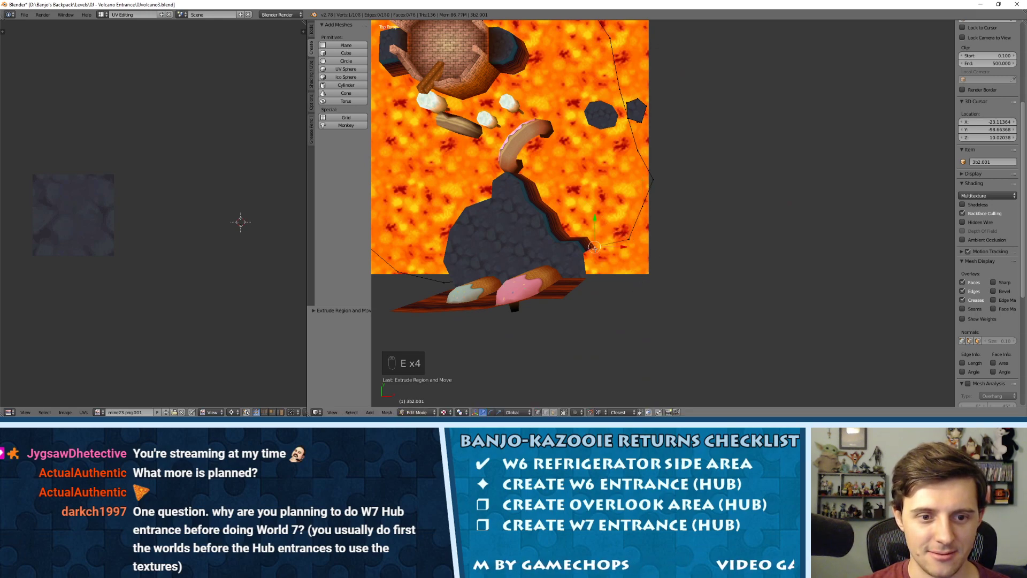
middle_click_drag(627, 230, 718, 167, "shift")
key("Tab")
right_click(697, 149)
key("Tab")
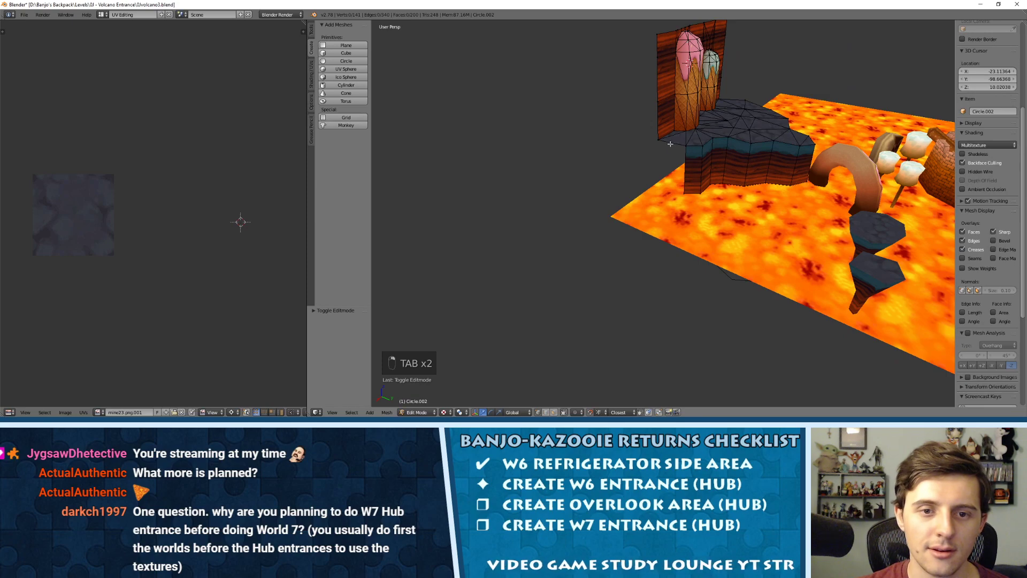
In vertex select mode, extrude the platform's open back corner vertex straight down to the base of the cliff wall.
key("ctrl+Tab")
left_click(656, 141)
key("ctrl+Tab")
left_click(656, 141)
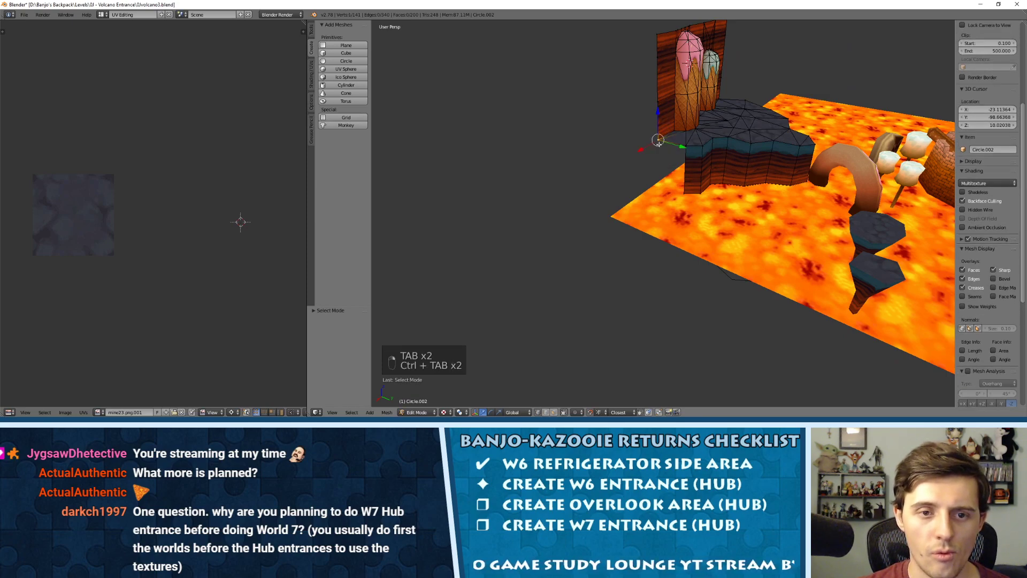
key("e")
left_click(679, 193)
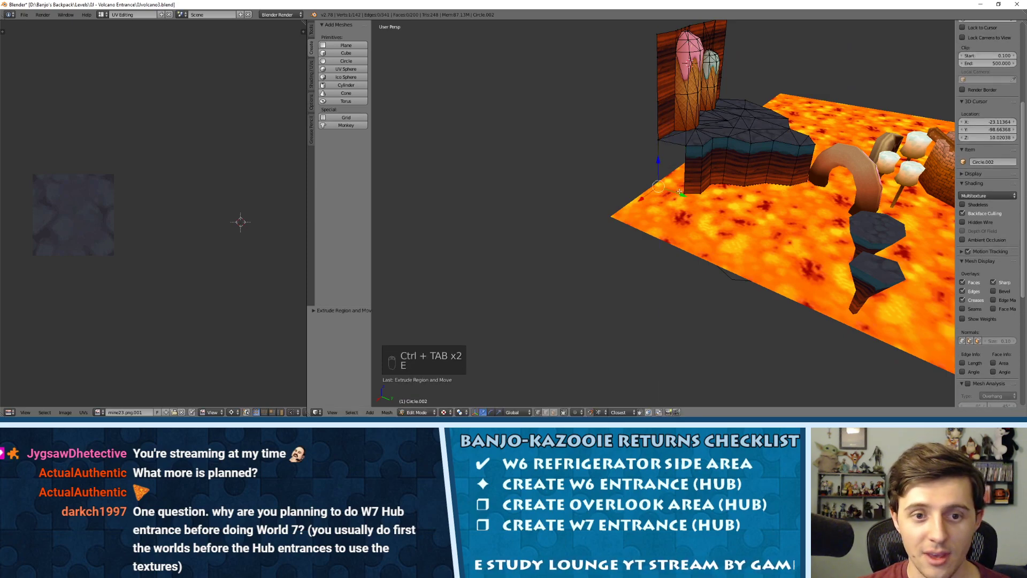
In edge select mode, fill a wall face between the cliff's end edge and the new vertical edge.
key("ctrl+Tab")
left_click(663, 190)
right_click(685, 181)
right_click(660, 172, "shift")
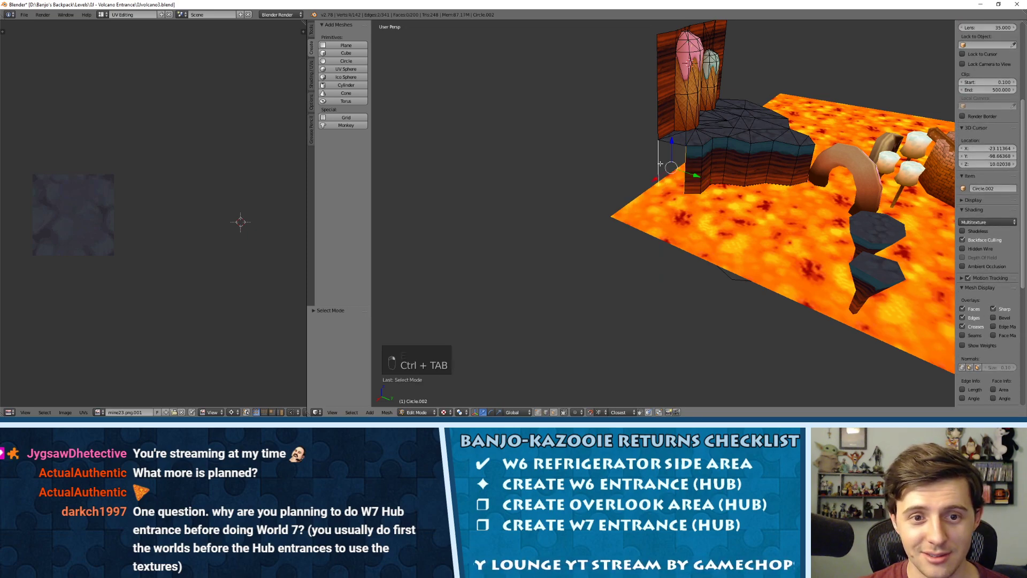
key("f")
In face select mode, unwrap the new wall face together with the neighbouring cliff face using Follow Active Quads.
key("ctrl+Tab")
left_click(668, 169)
right_click(673, 172)
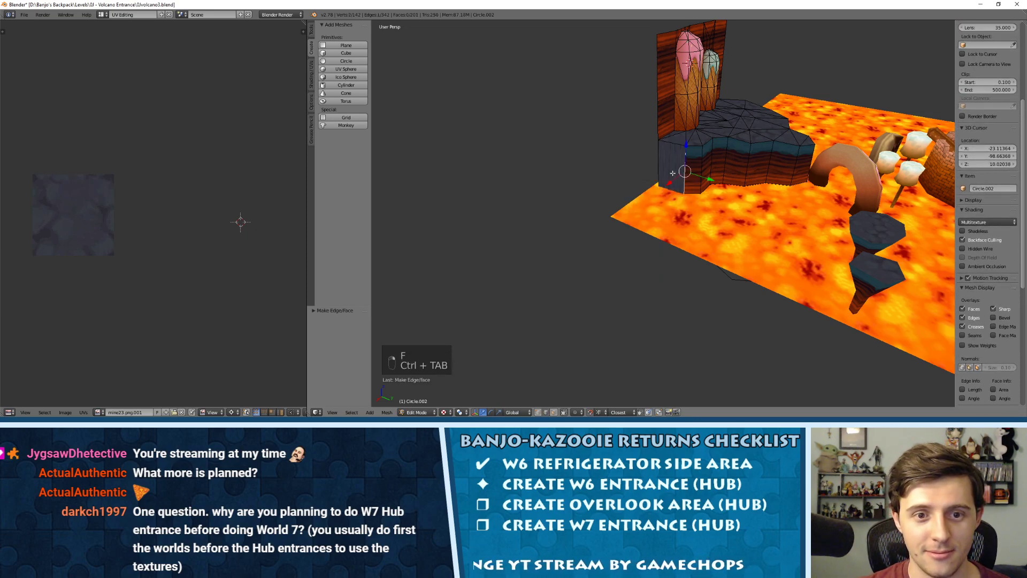
key("ctrl+Tab")
left_click(670, 185)
right_click(672, 168)
right_click(693, 170, "shift")
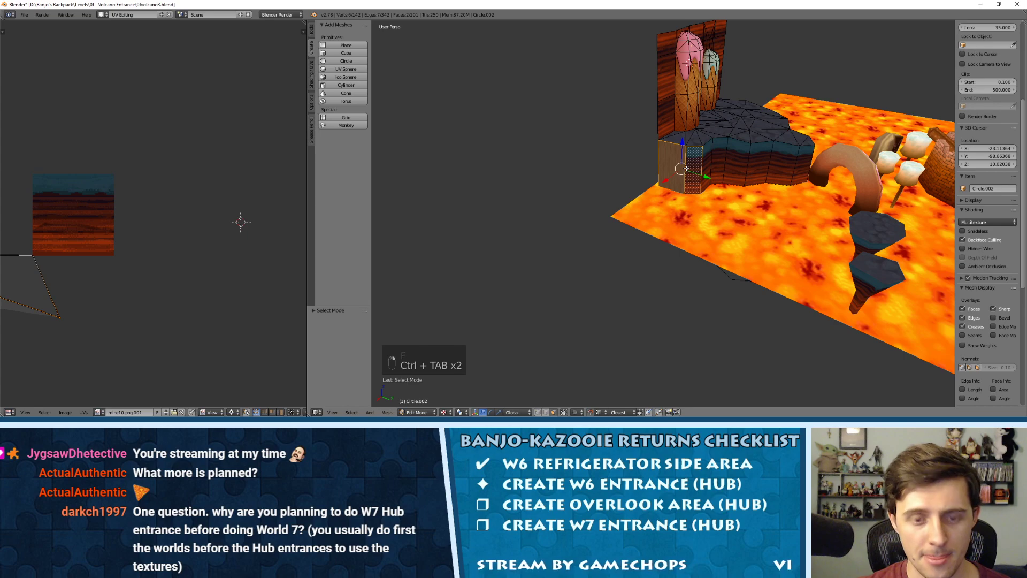
key("u")
left_click(679, 193)
left_click(674, 202)
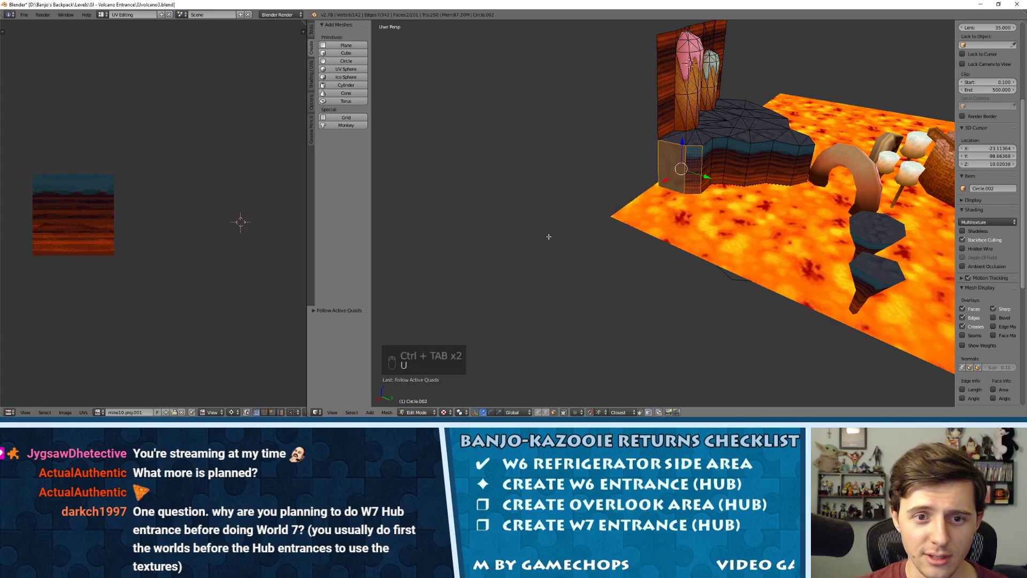
Assign the mine10.png.001 texture to the selected wall faces, deselect everything and leave Edit Mode.
left_click(99, 412)
left_click(115, 372)
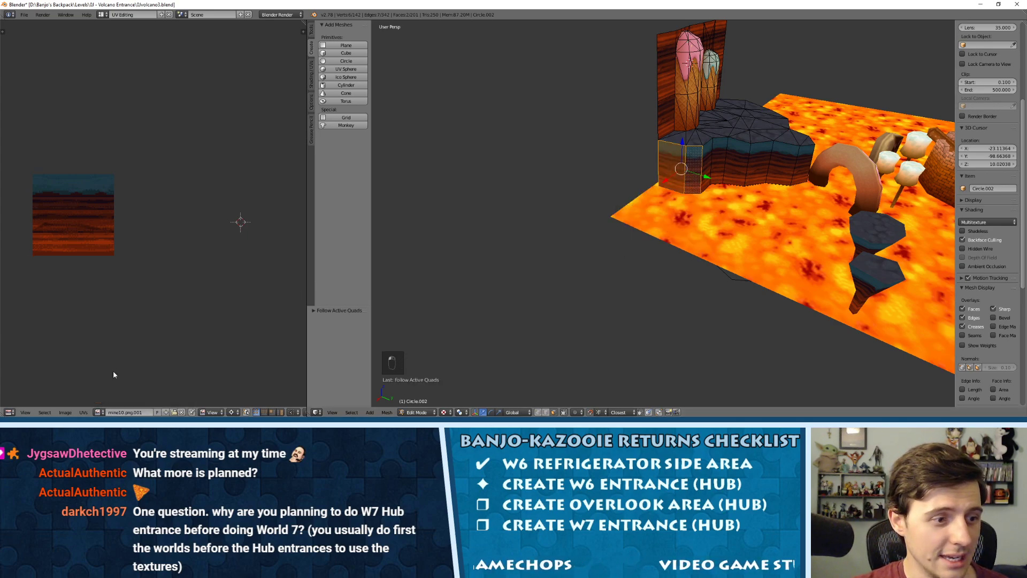
key("a")
key("Tab")
key("Tab")
key("Tab")
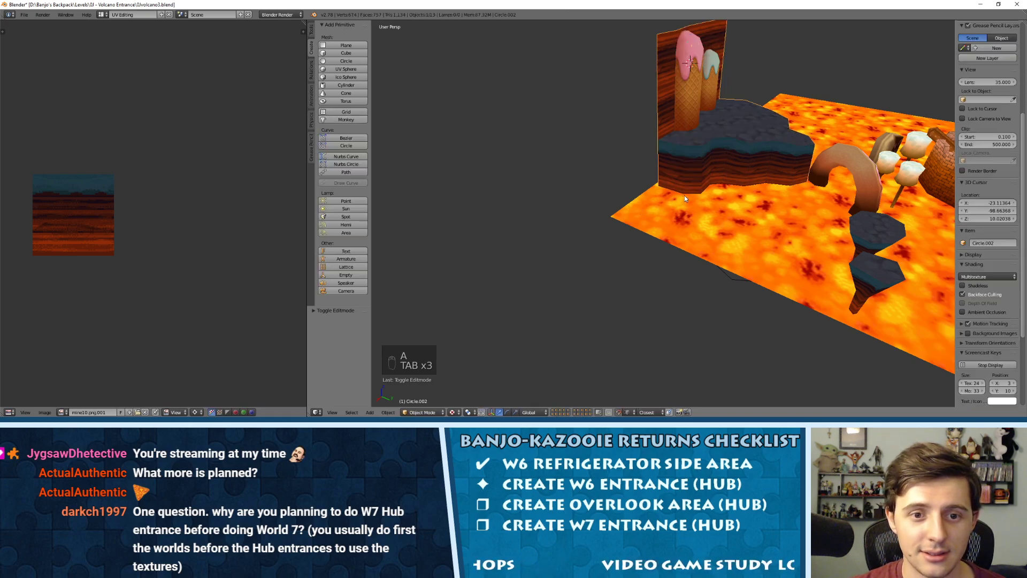
Open the far rock island mesh holding the edge chains in Edit Mode.
right_click(759, 235)
scroll(759, 235, "down", 4)
middle_click_drag(759, 235, 631, 230, "shift")
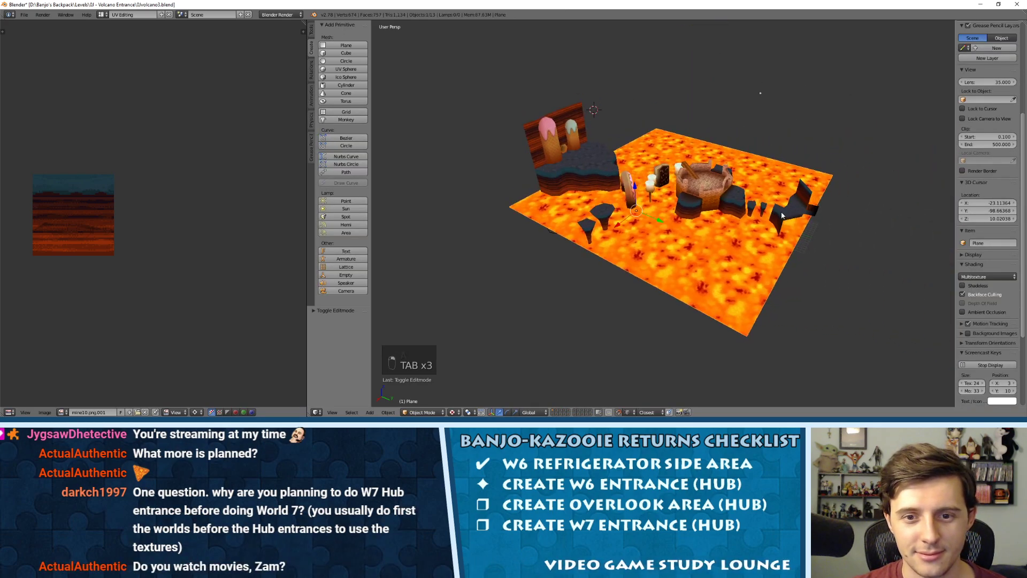
right_click(780, 213)
key("Tab")
middle_click_drag(768, 217, 621, 276)
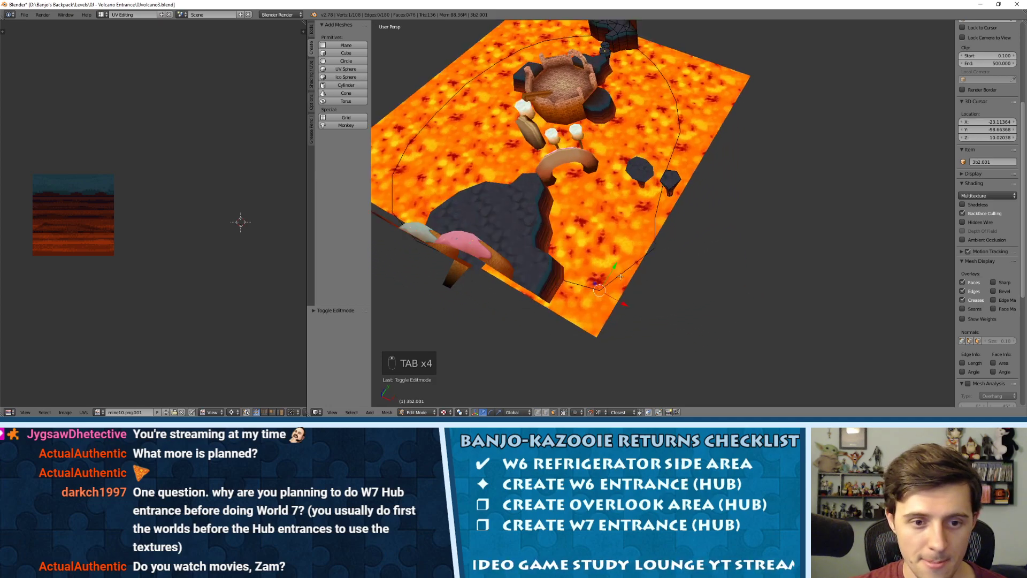
In vertex select mode, move the chain's end vertex onto the platform's new back wall corner from the top view.
key("ctrl+Tab")
left_click(557, 270)
left_click(564, 281)
key("KP_7")
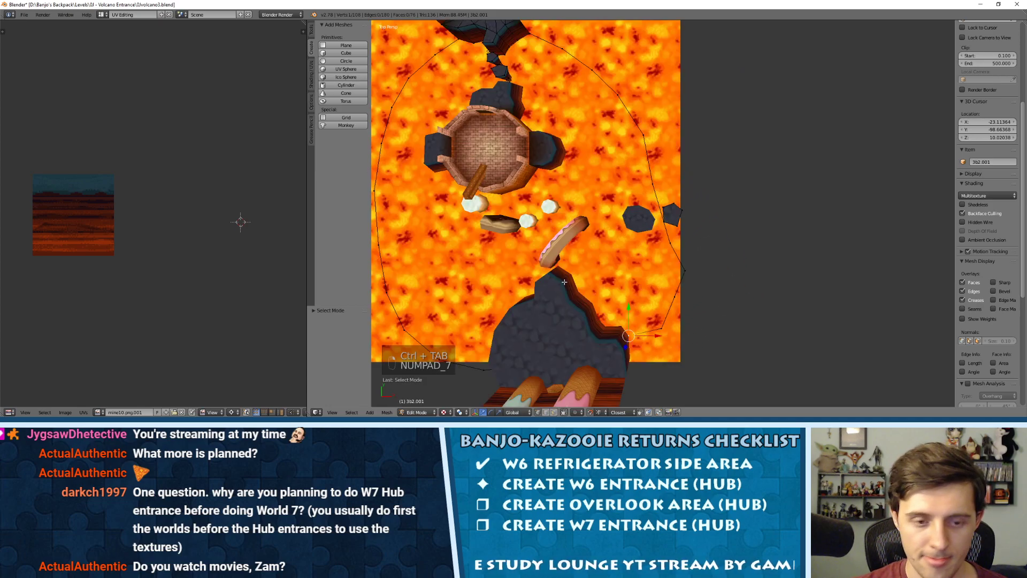
key("g")
left_click(592, 287)
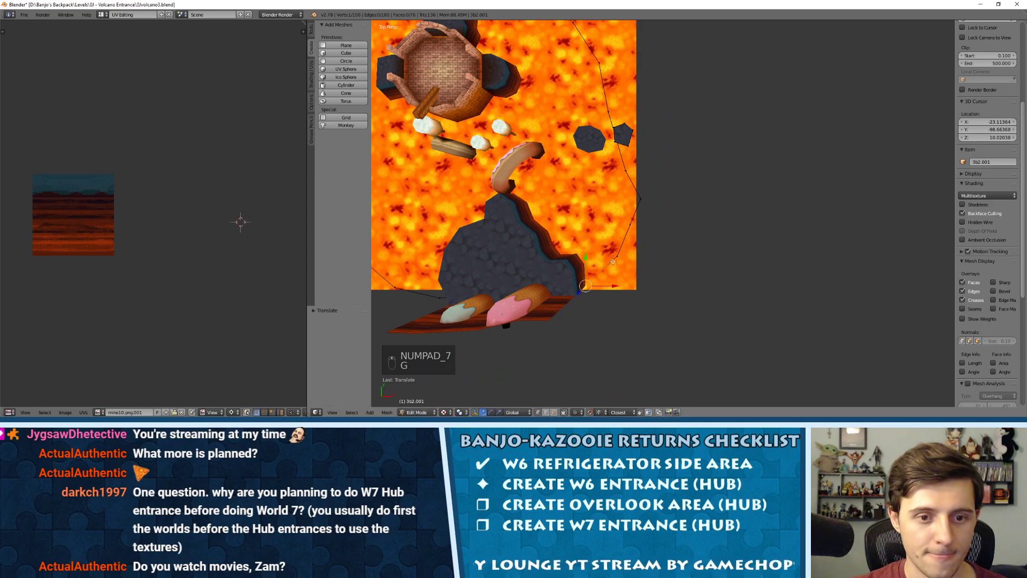
Move the next three chain vertices outward to widen the curve beside the platform beyond the lava plane's edge.
key("g")
left_click(625, 282)
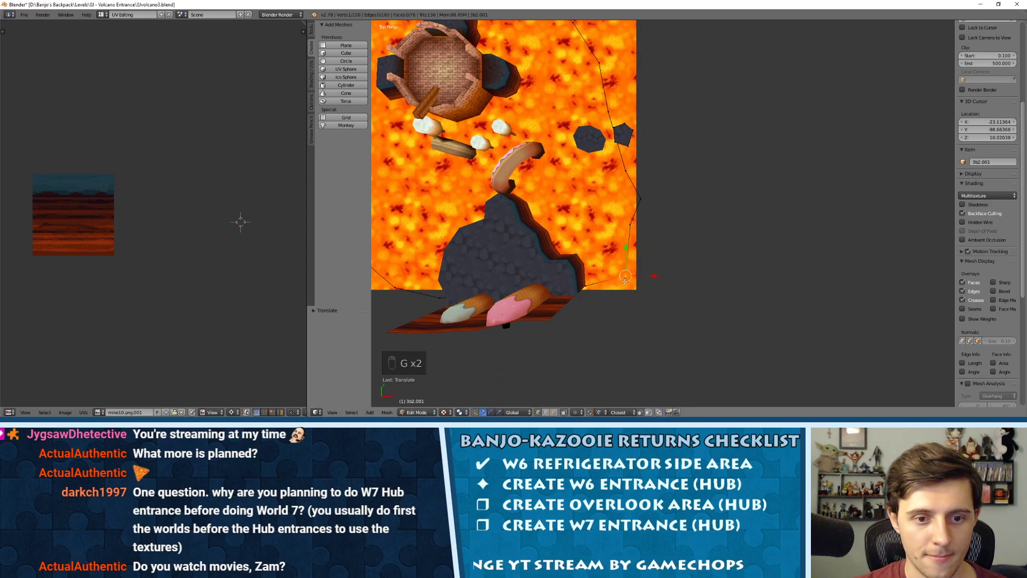
key("g")
left_click(657, 232)
key("g")
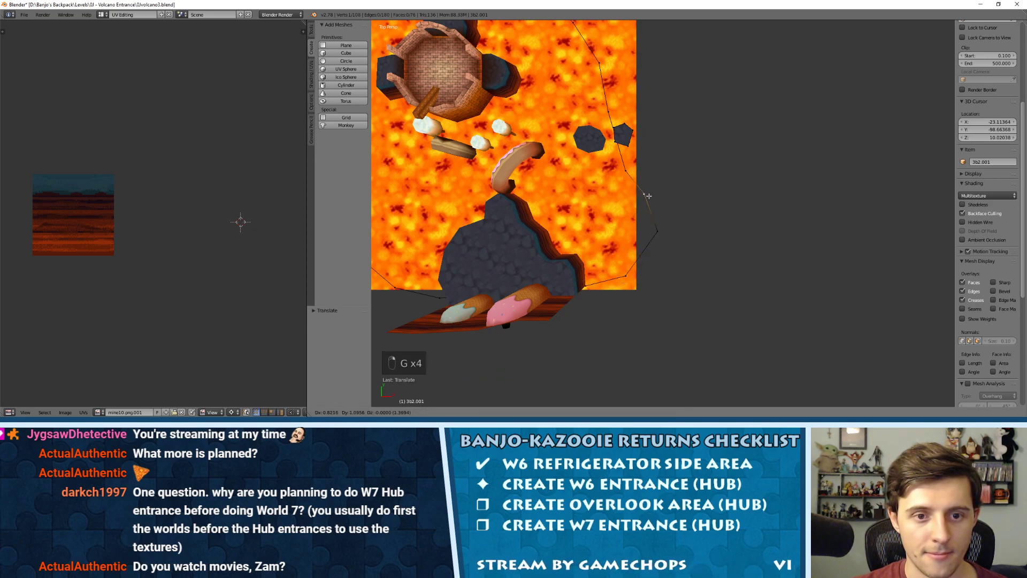
left_click(664, 175)
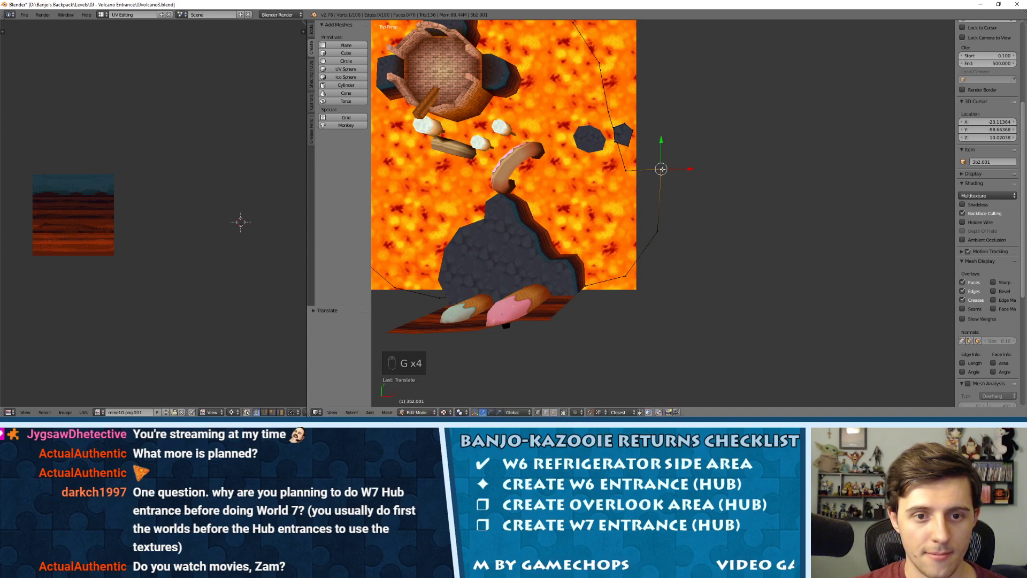
Pull the next two chain vertices outside the lava plane's edge, beyond the two small side rocks.
middle_click_drag(663, 173, 674, 253, "shift")
right_click(637, 247)
key("g")
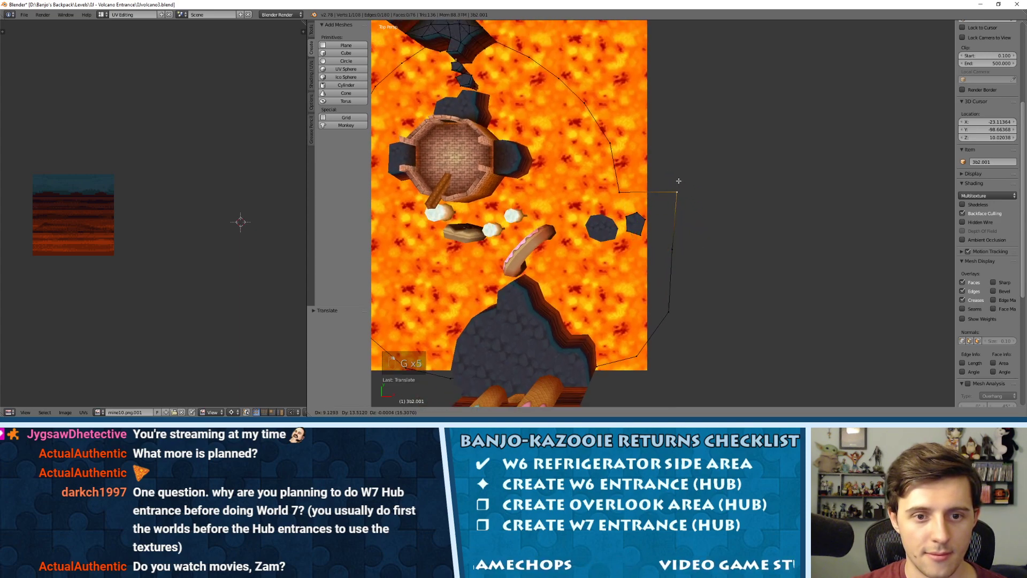
left_click(667, 171)
middle_click_drag(667, 171, 694, 243, "shift")
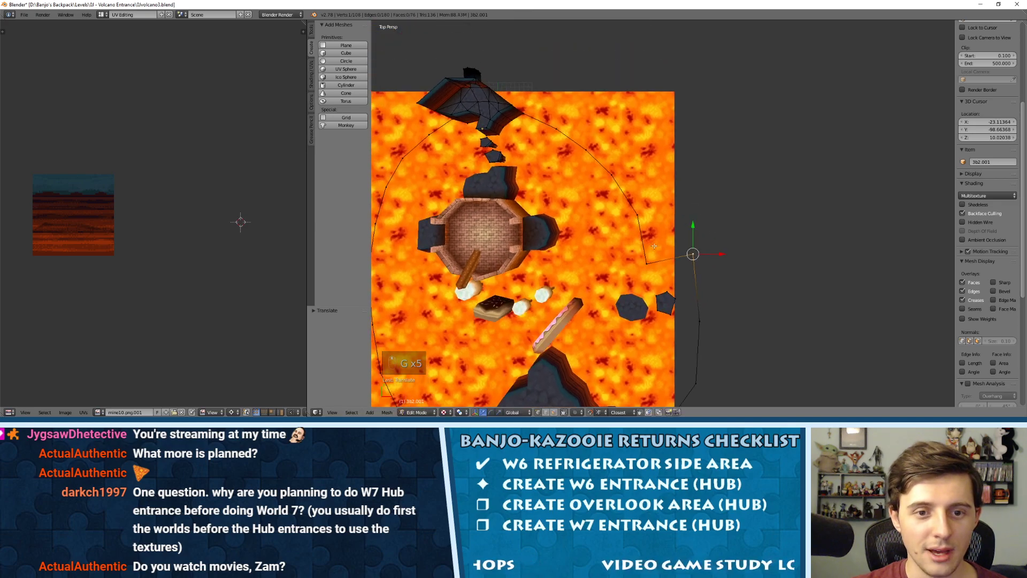
right_click(648, 240)
key("g")
left_click(672, 178)
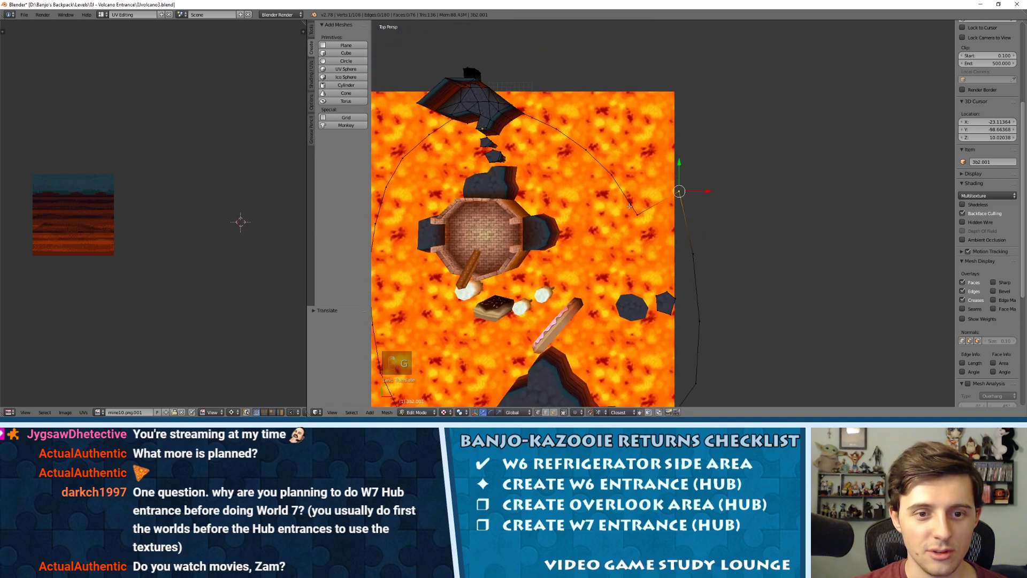
Move the next two chain vertices outward near the lava plane's far corner, rounding the outline back towards the far island.
key("g")
left_click(643, 154)
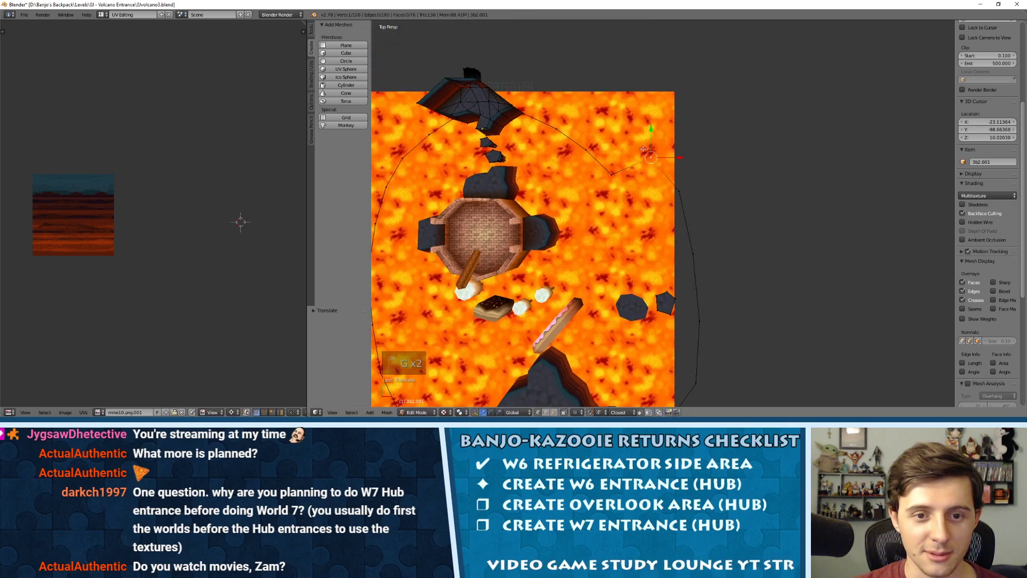
right_click(613, 172)
key("g")
left_click(604, 130)
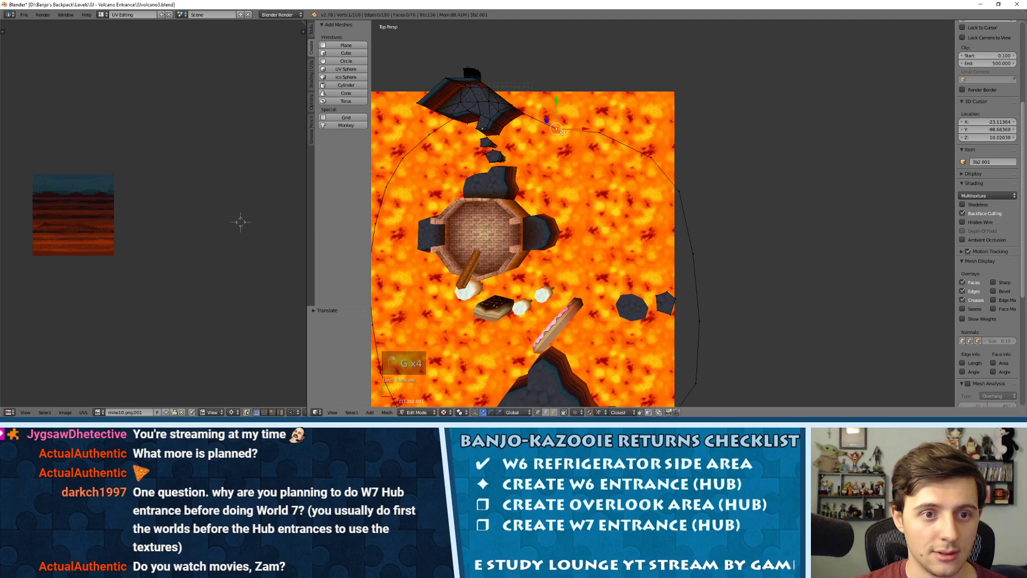
Remove duplicate vertices across the whole mesh, then adjust the chain vertex beside the far island.
key("a")
key("a")
key("a")
key("w")
left_click(546, 161)
right_click(565, 130)
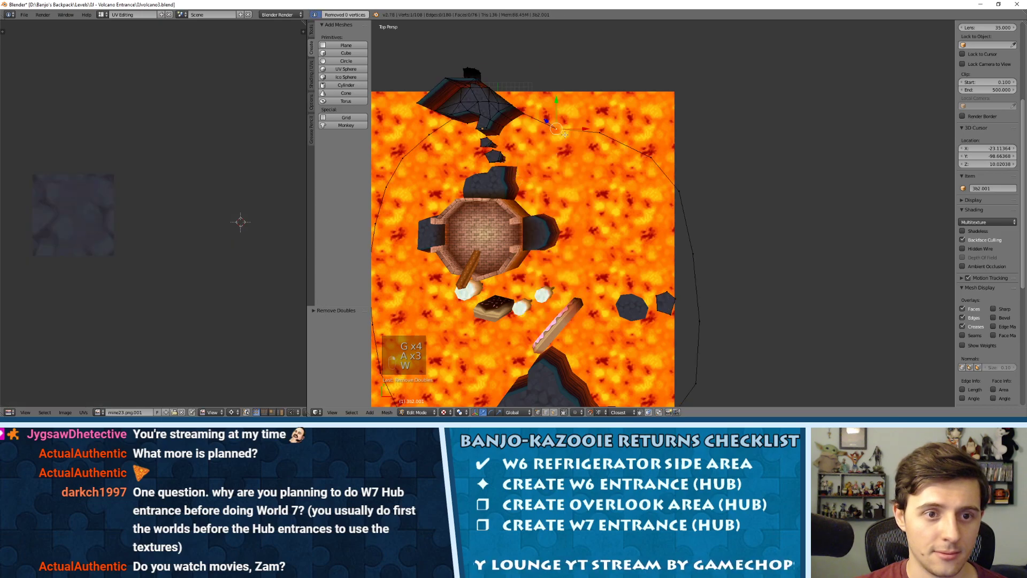
key("g")
right_click(568, 128)
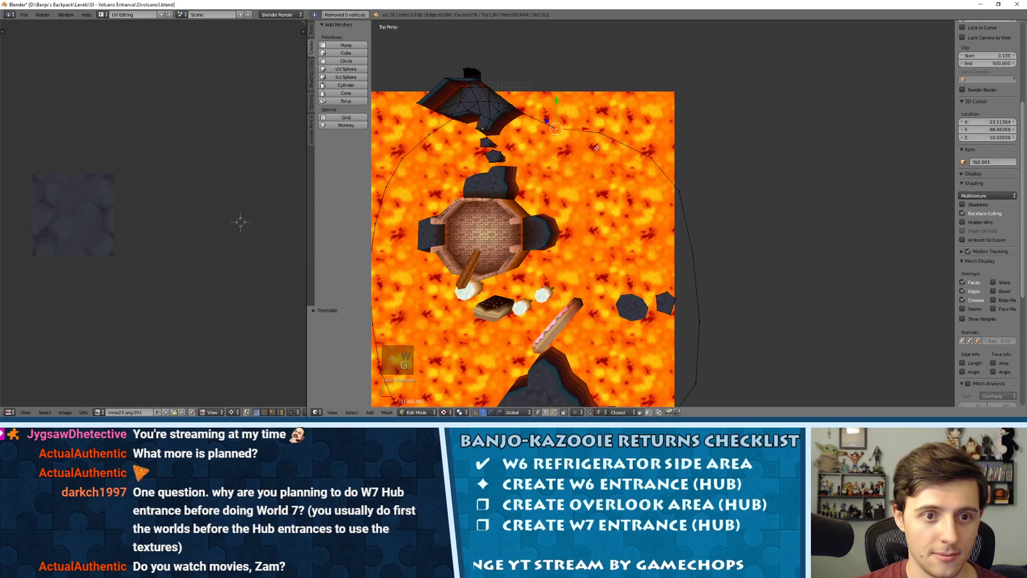
Move the four chain vertices from the platform's near corner up past the side rocks inward, hugging the lava plane's edge.
key("a")
scroll(599, 206, "down", 3)
middle_click_drag(604, 216, 665, 172, "shift")
scroll(675, 180, "up", 4)
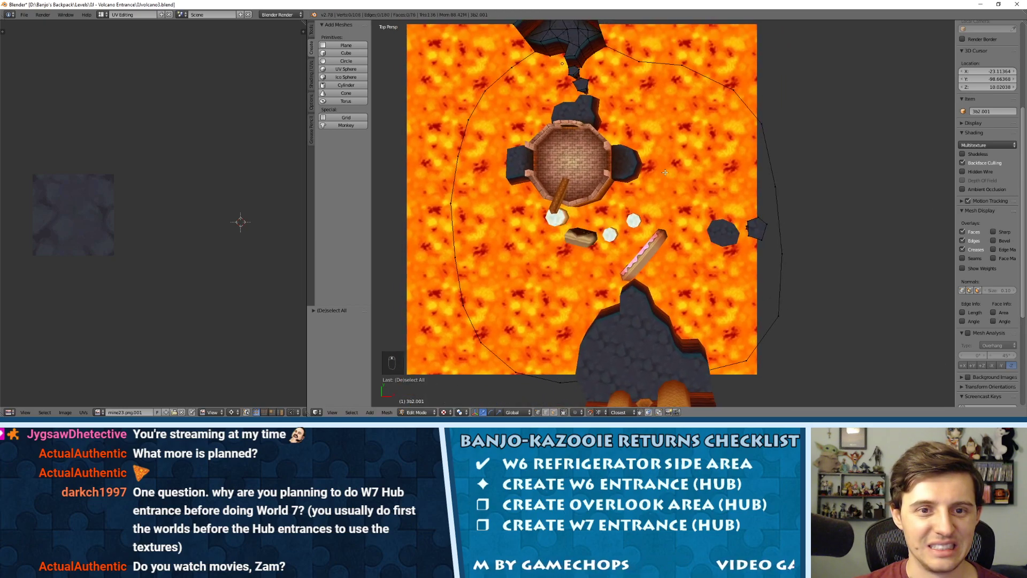
scroll(681, 192, "down", 1)
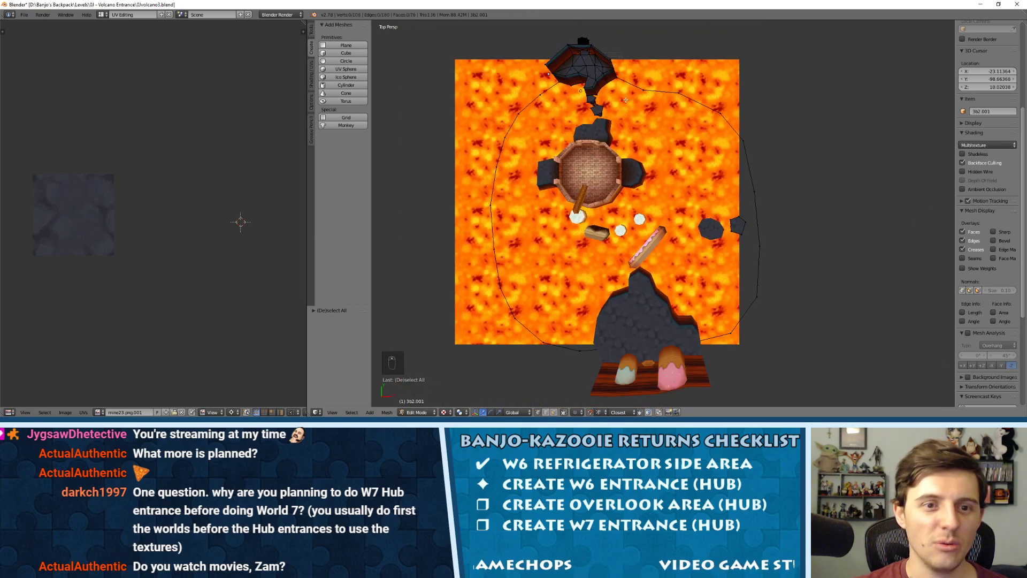
right_click(725, 332)
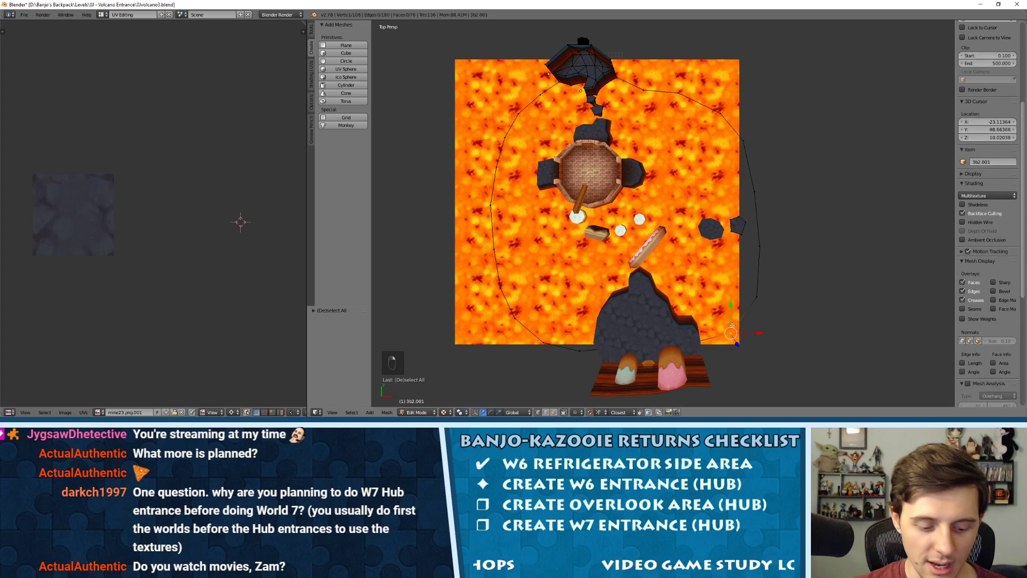
key("g")
key("g")
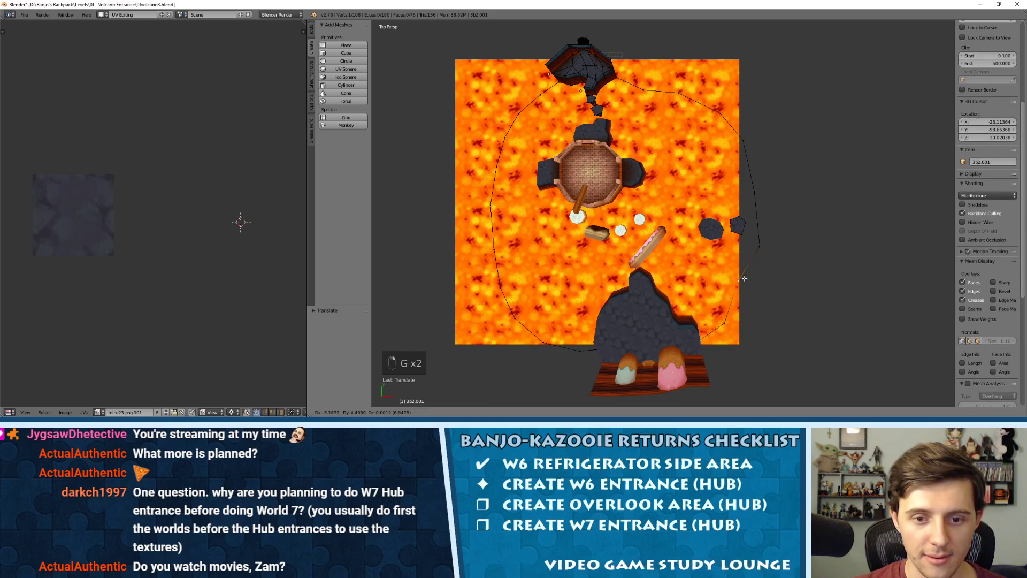
key("g")
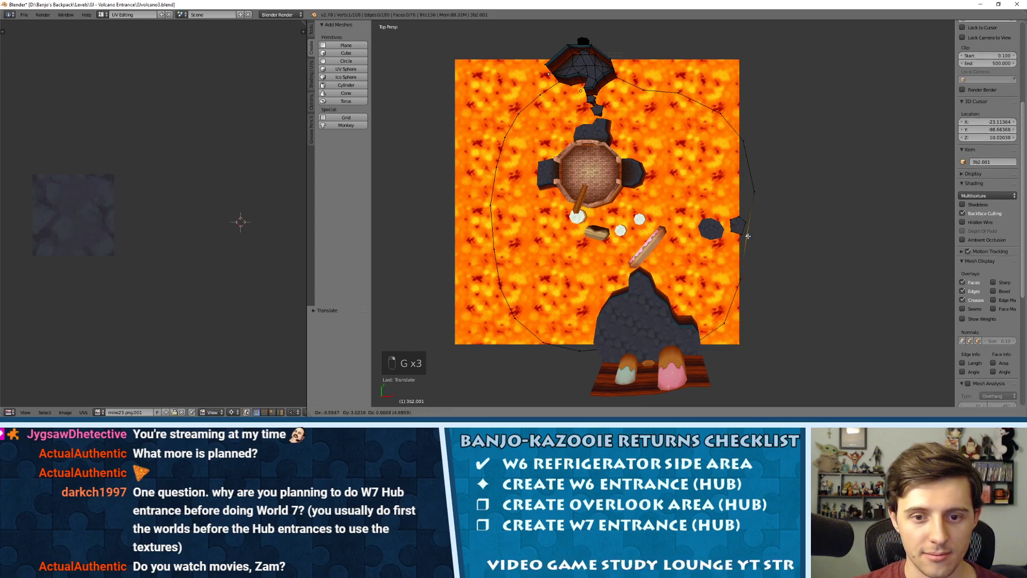
key("g")
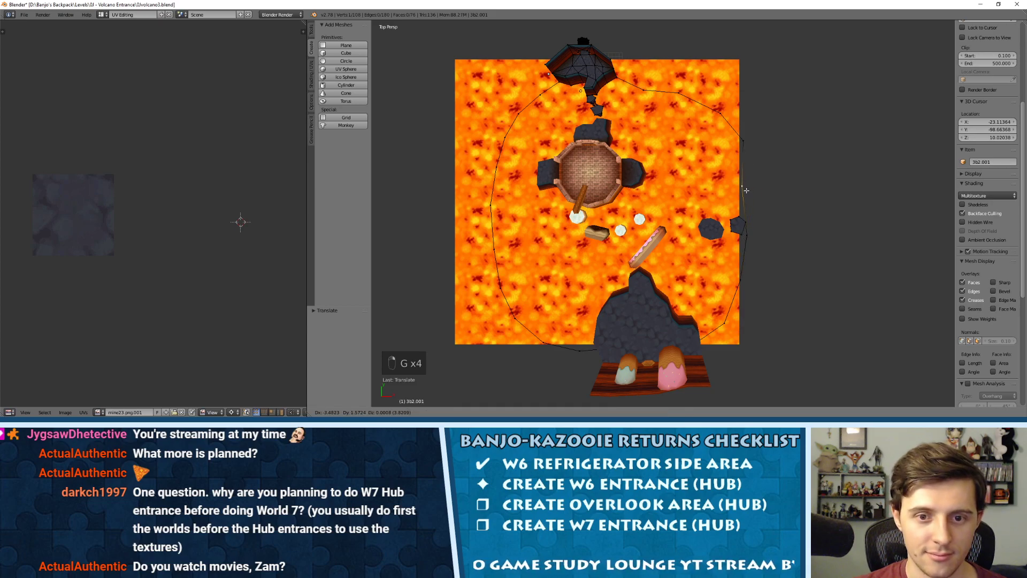
left_click(751, 186)
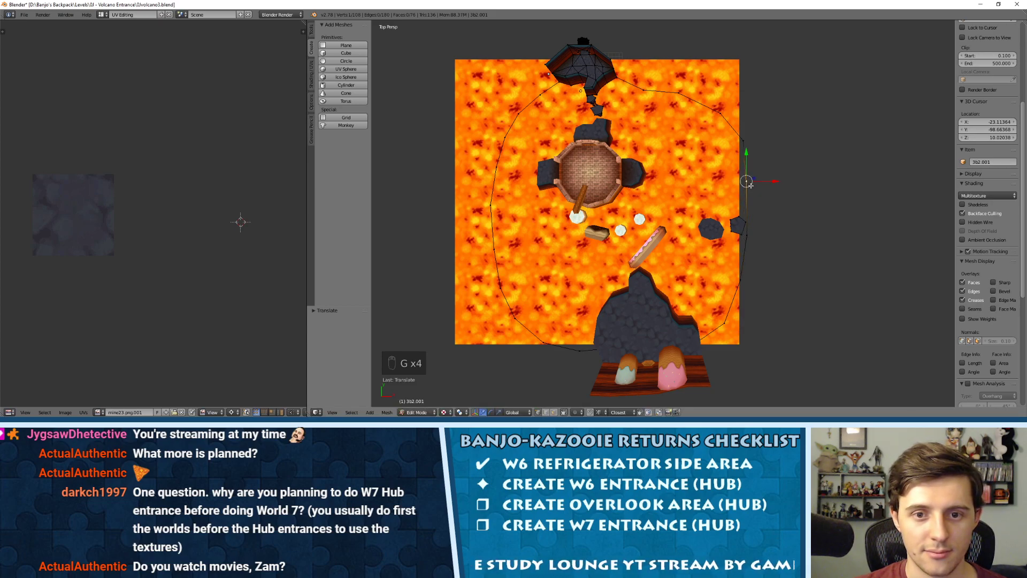
Shift the next chain vertices around the lava plane's far corner inward, rounding the curve towards the far island.
key("g")
left_click(742, 156)
key("g")
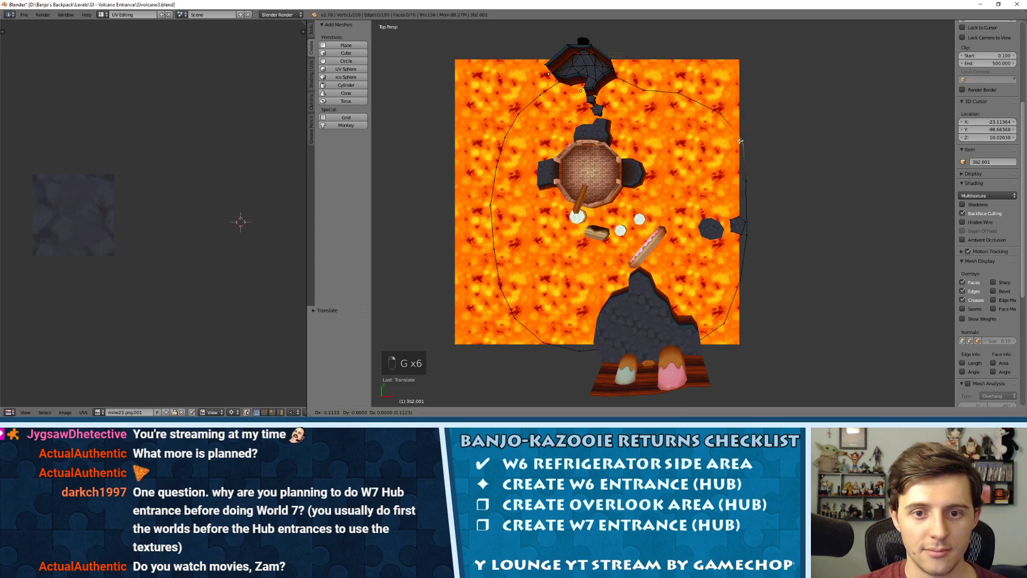
left_click(733, 139)
key("g")
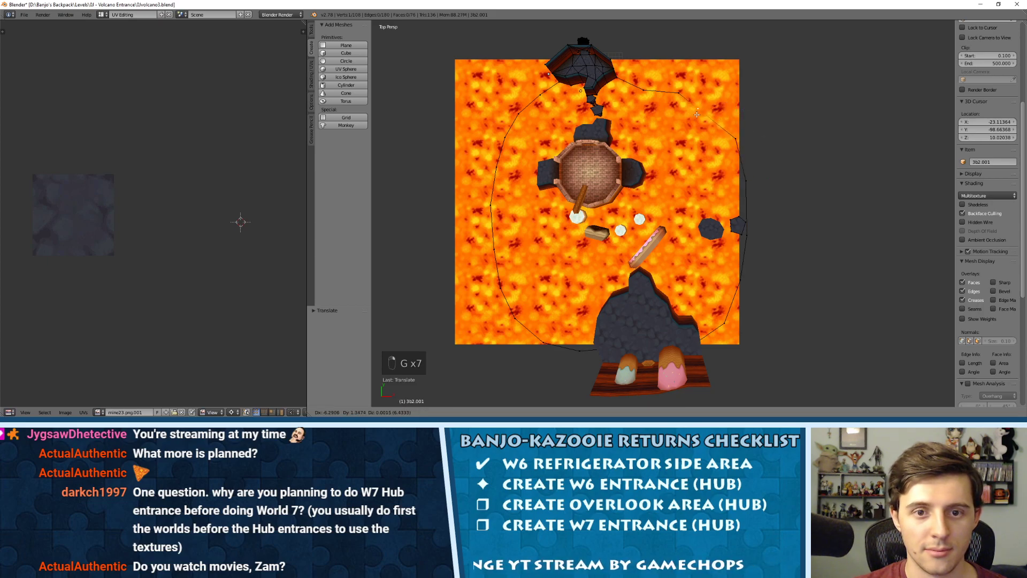
left_click(698, 110)
key("g")
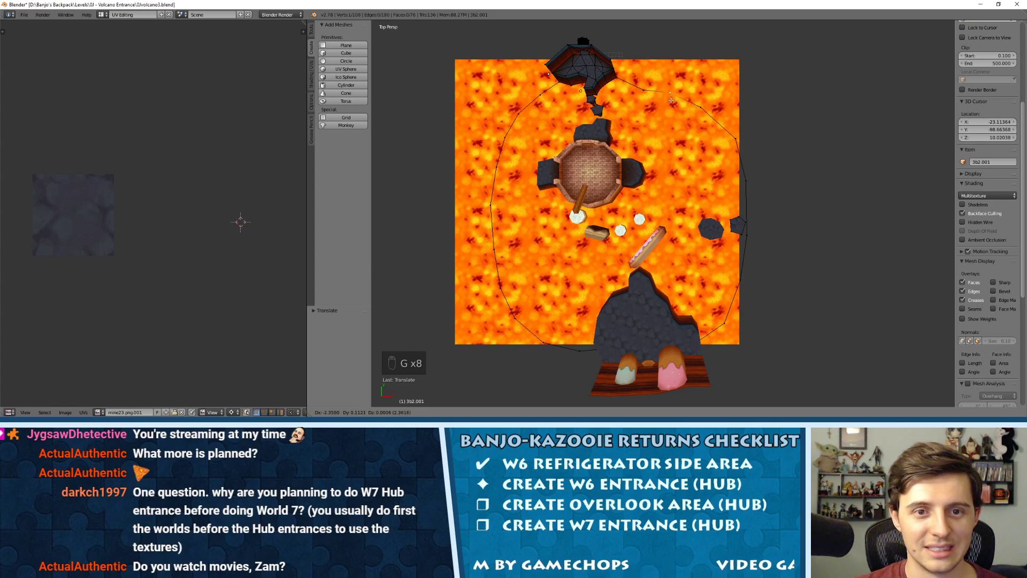
left_click(671, 100)
key("g")
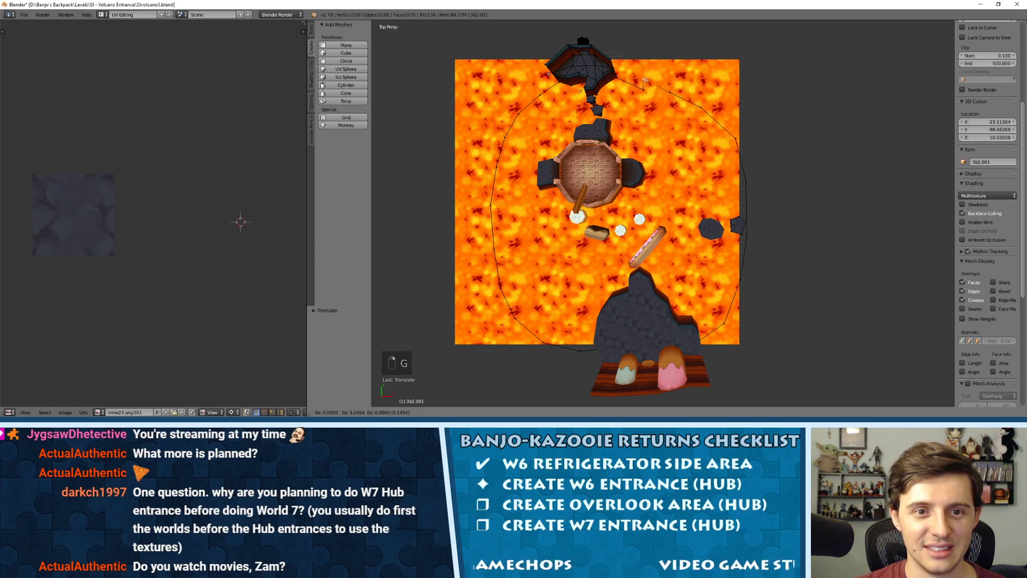
left_click(645, 80)
key("a")
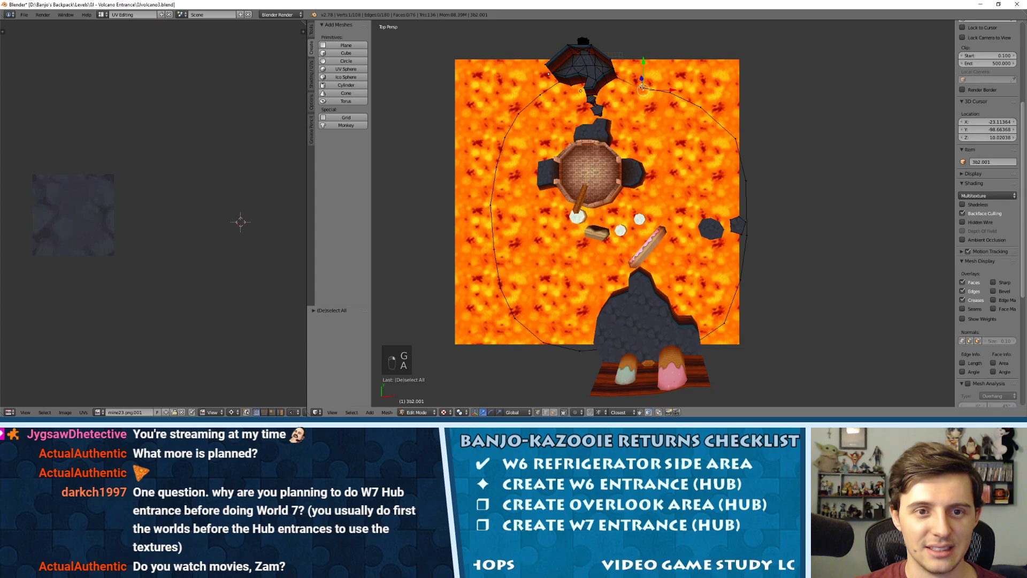
Slide the chain vertices between the far island and the side rocks further inward along a tighter curve inside the lava plane.
key("g")
left_click(635, 88)
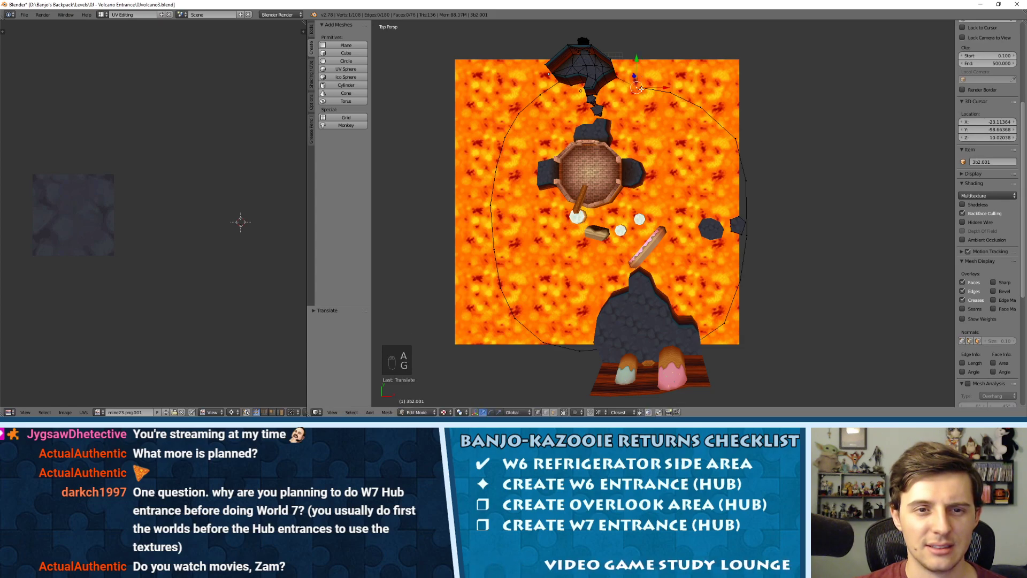
key("g")
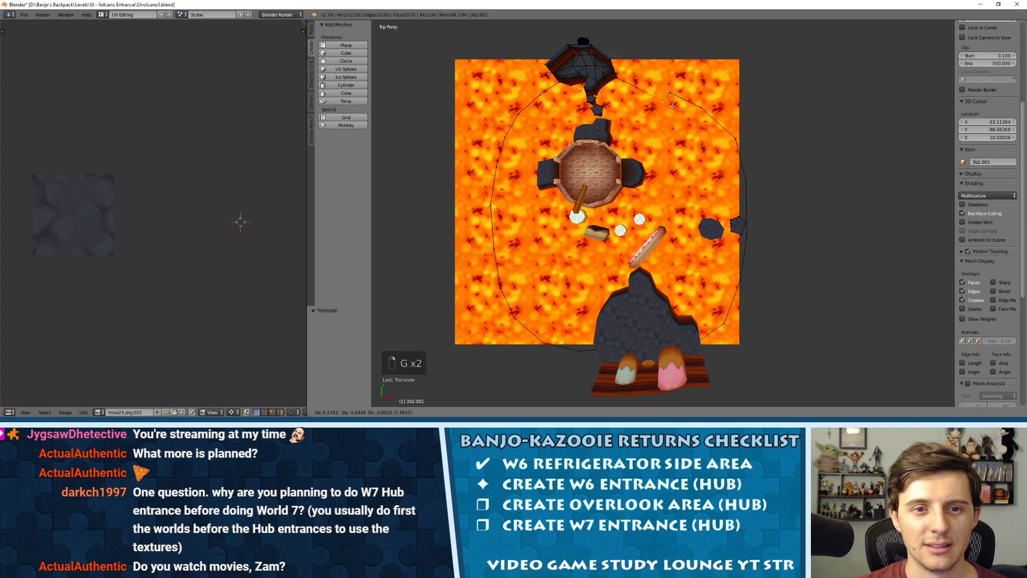
left_click(674, 107)
key("g")
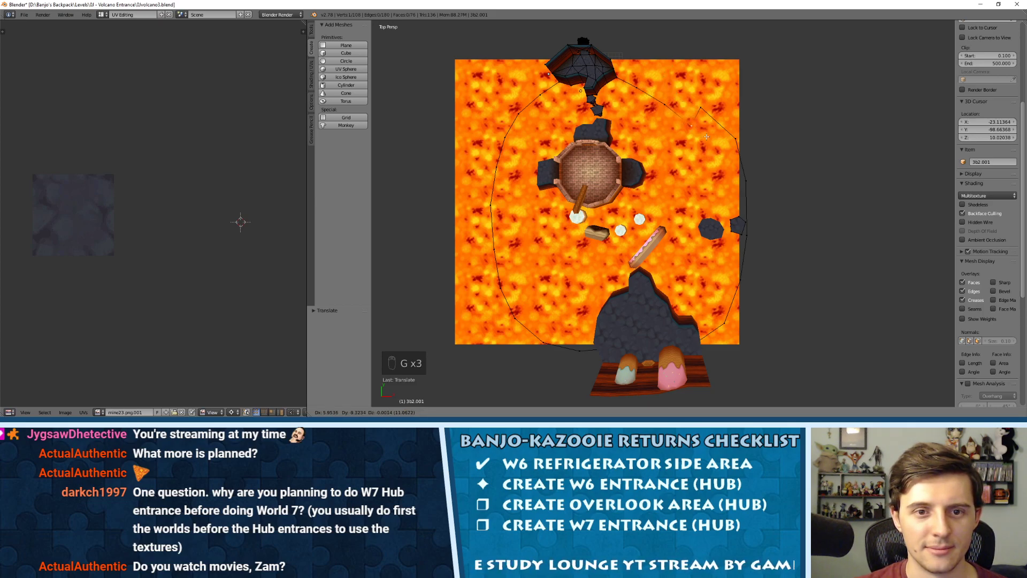
left_click(707, 140)
key("g")
left_click(724, 172)
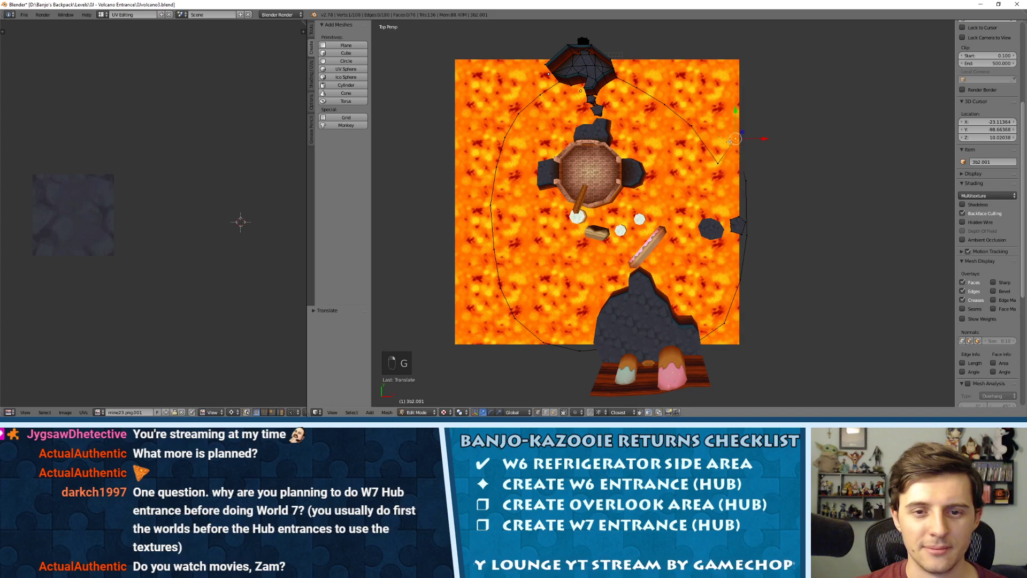
key("g")
left_click(720, 207)
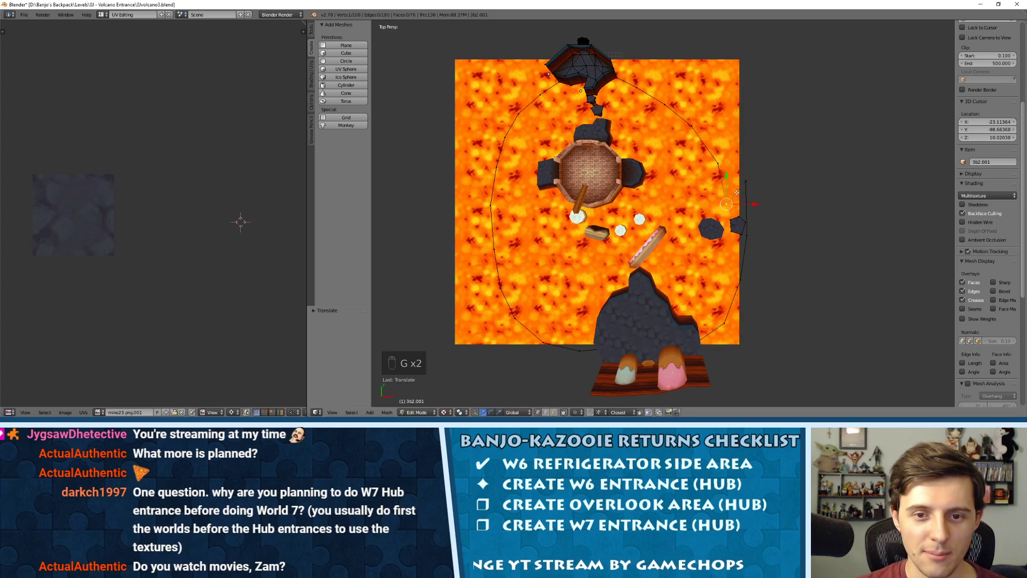
Move the chain vertices beside the side rocks inward so the outline passes between the two rocks and continues towards the platform.
middle_click_drag(737, 195, 740, 170, "shift")
key("g")
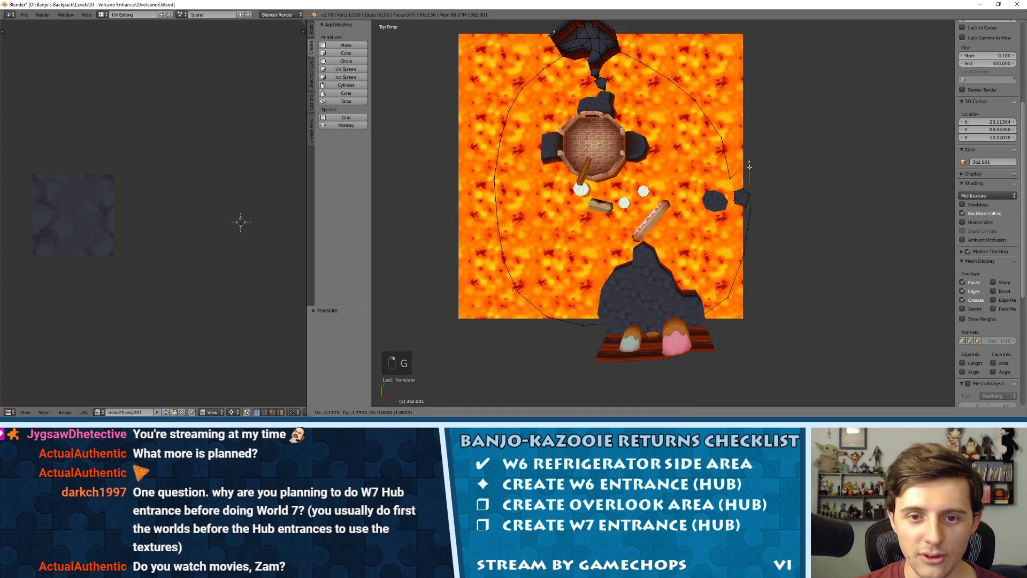
left_click(732, 227)
key("g")
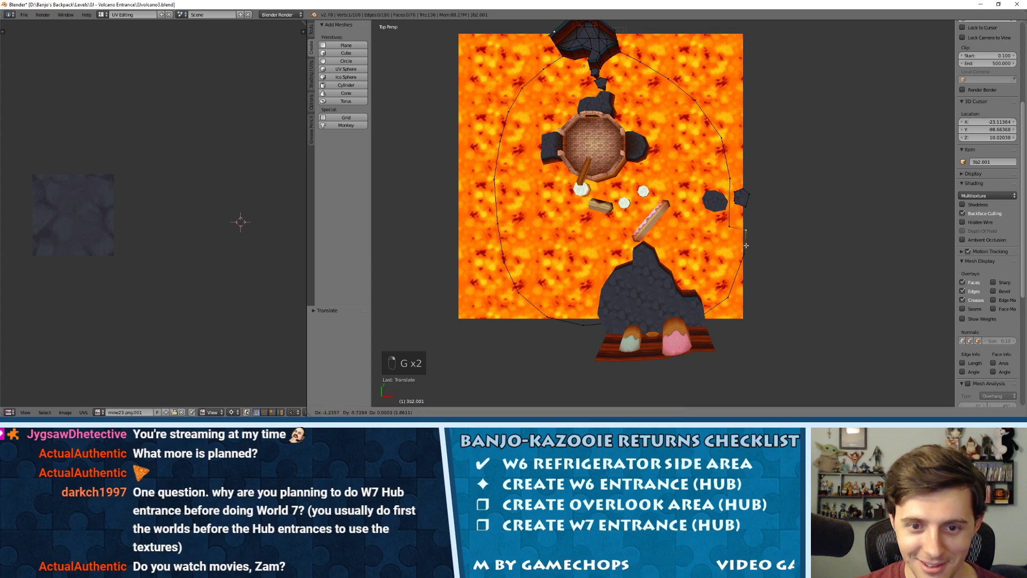
left_click(727, 269)
key("g")
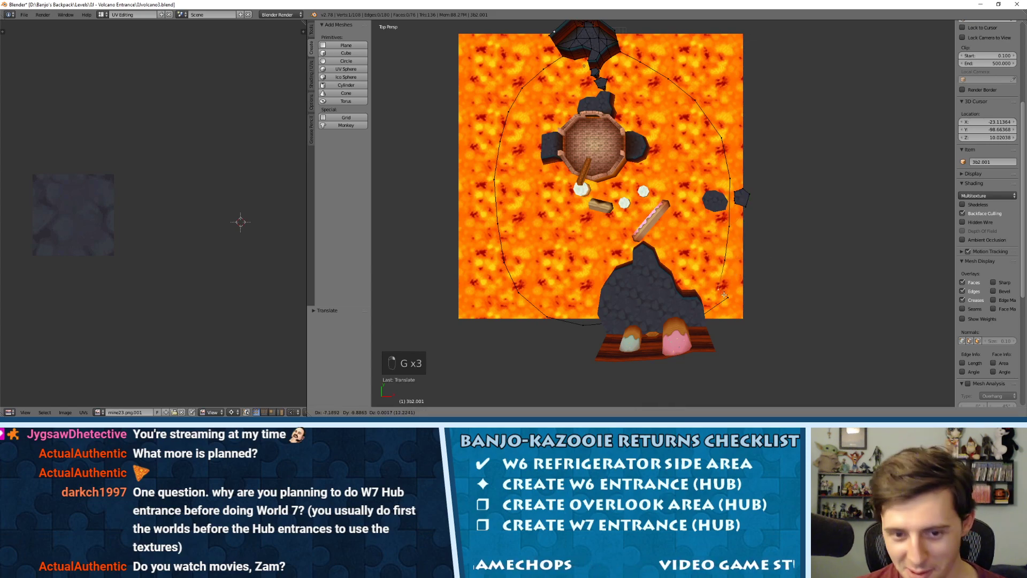
left_click(725, 293)
Reposition the last chain vertices near the platform's side inside the lava plane's near corner.
middle_click_drag(725, 293, 718, 249, "shift")
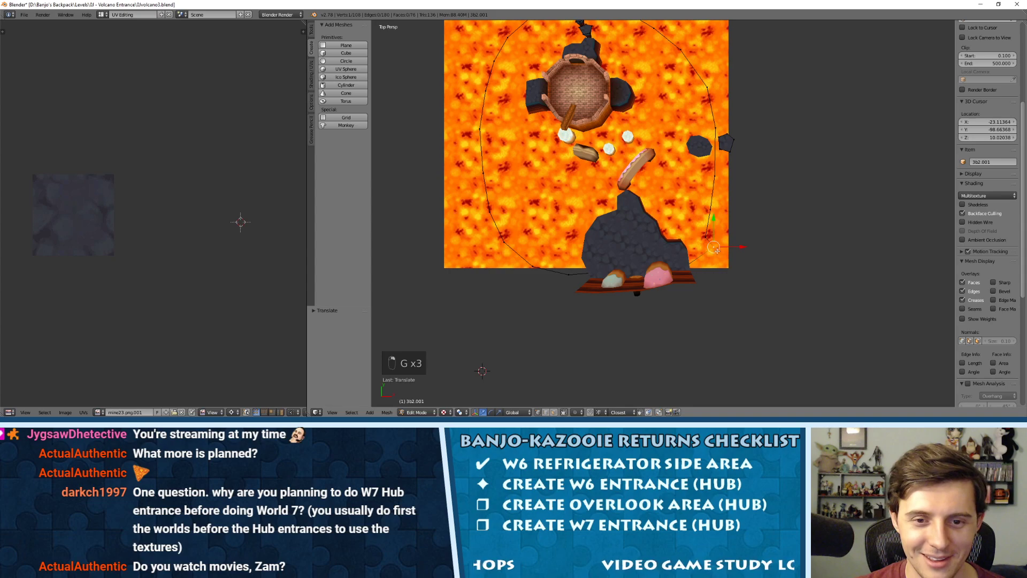
key("g")
left_click(707, 243)
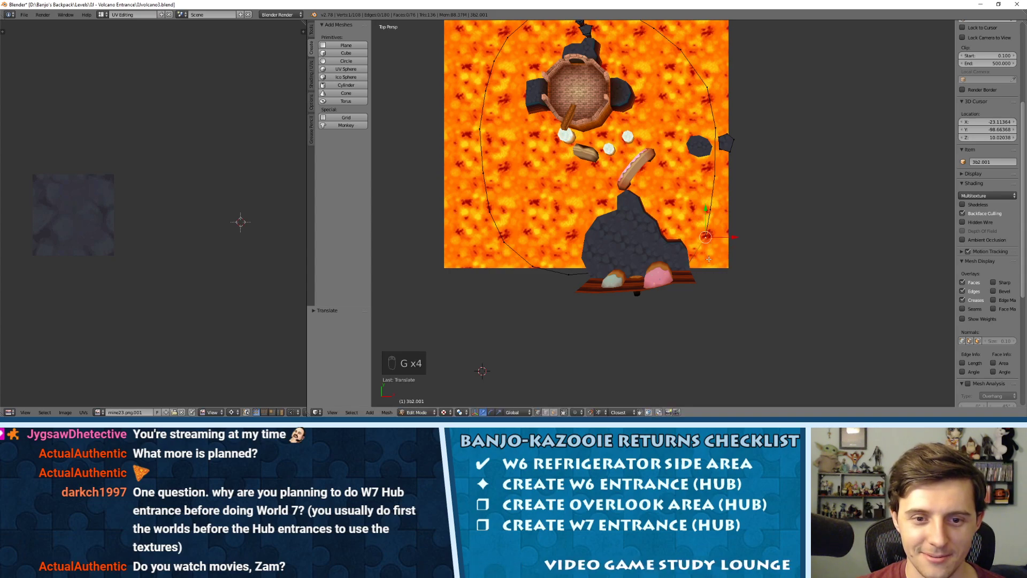
key("g")
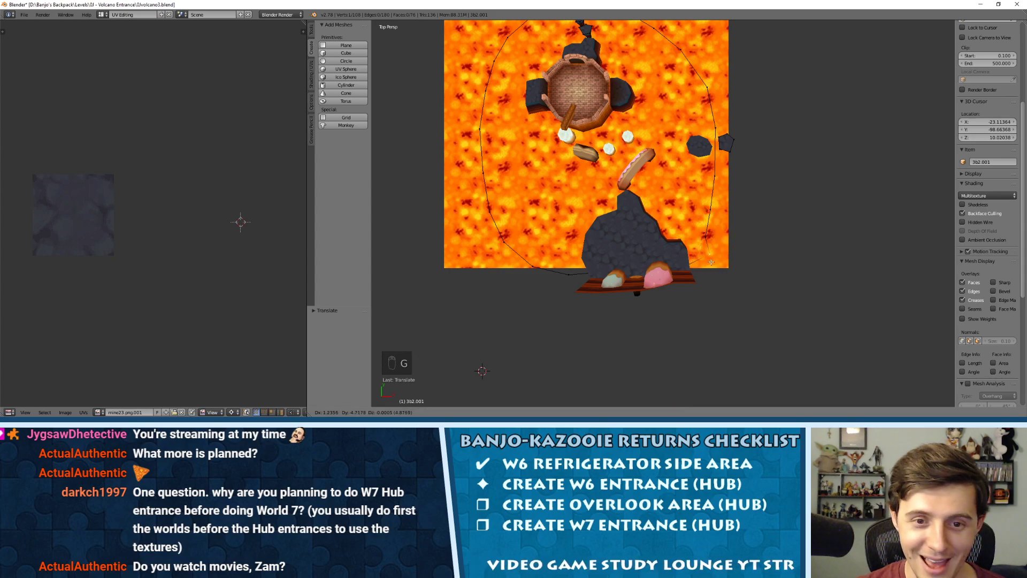
left_click(711, 262)
key("g")
left_click(706, 252)
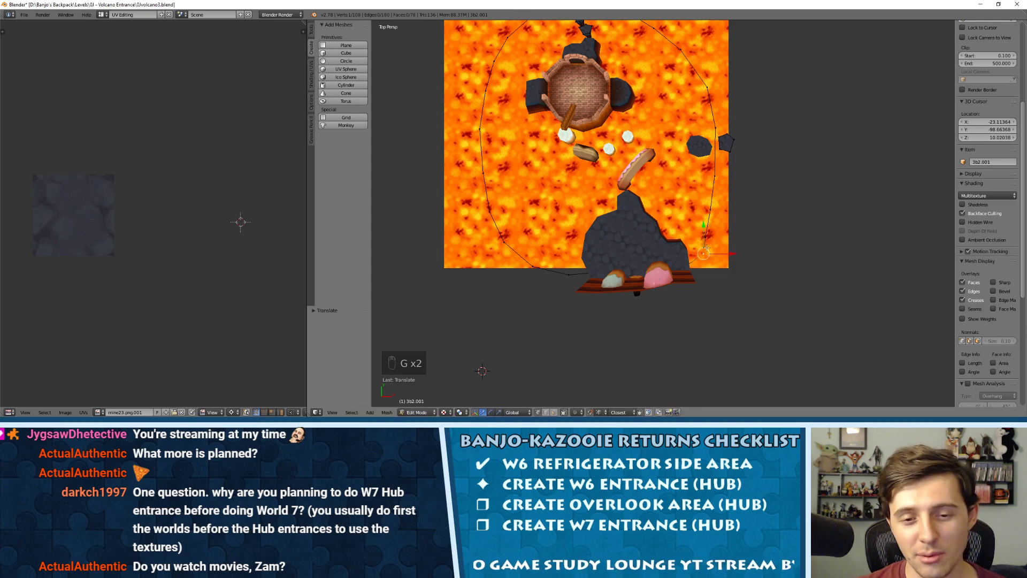
Move the surplus chain vertex near the platform onto its neighbour and remove duplicate vertices from the whole mesh.
right_click(708, 235)
key("g")
left_click(715, 212)
key("a")
key("a")
key("a")
key("w")
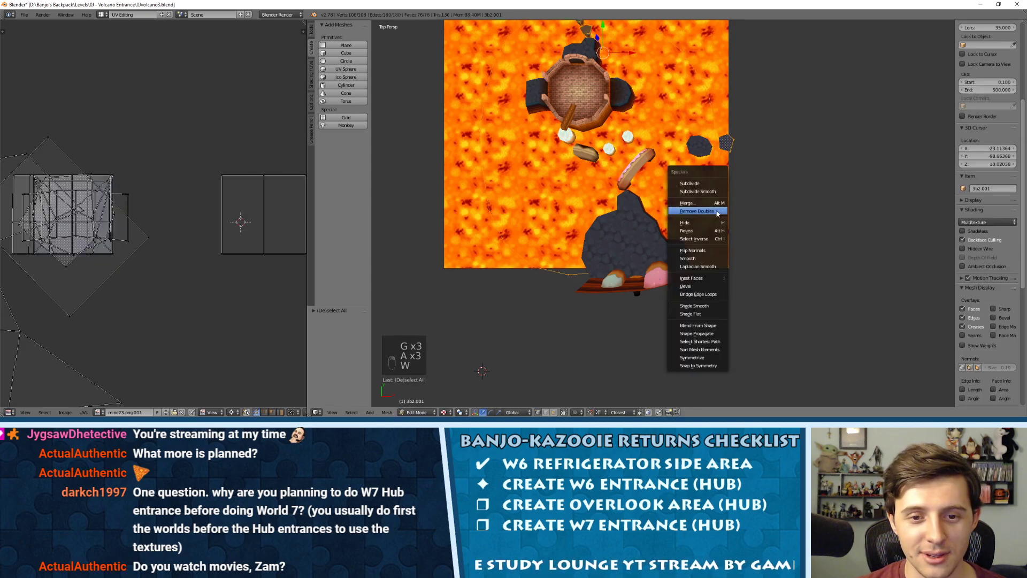
left_click(714, 214)
Move the chain's last two vertices before the platform outward to even out the curve.
right_click(715, 210)
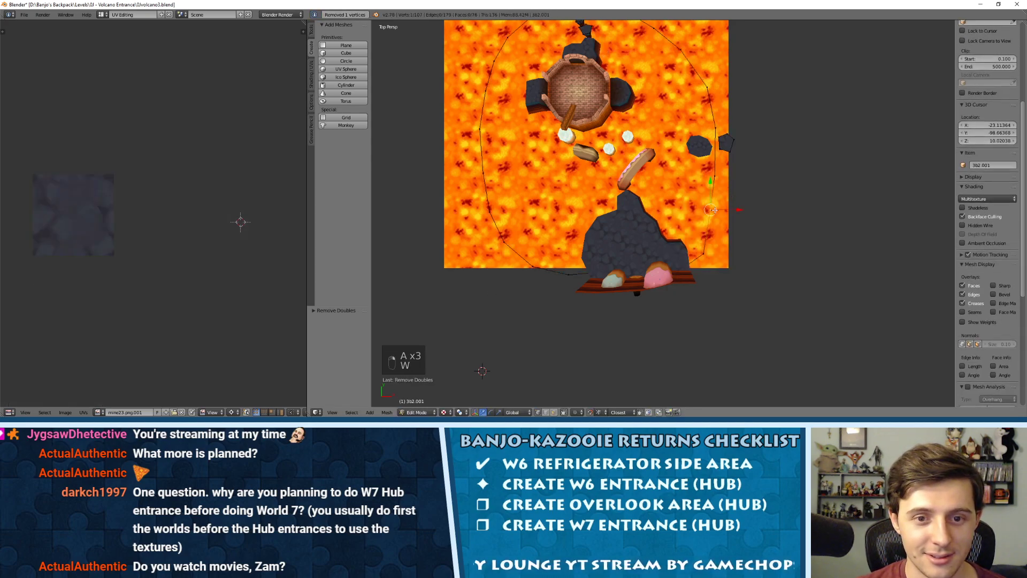
key("g")
left_click(721, 216)
right_click(705, 252)
key("g")
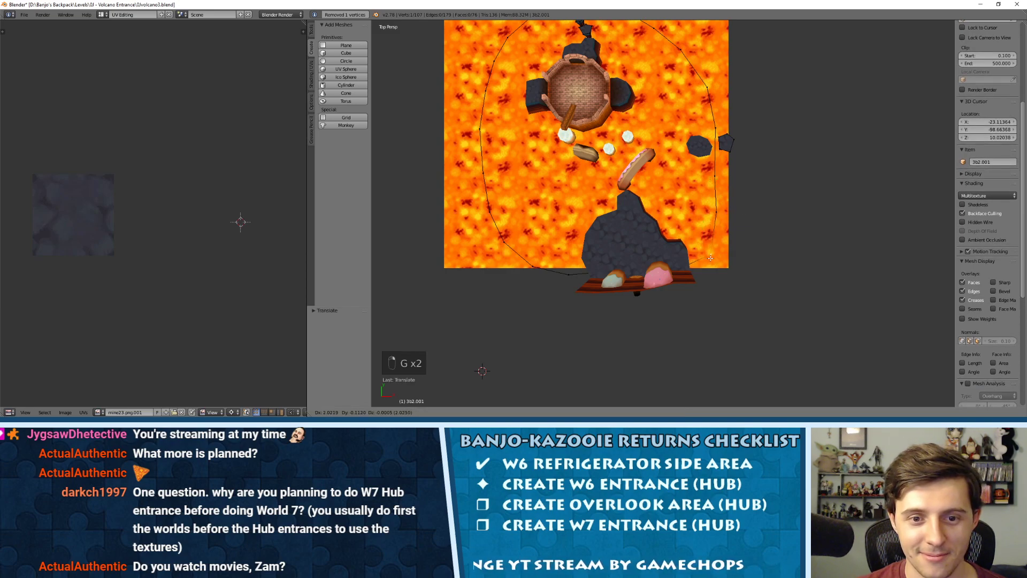
left_click(712, 252)
right_click(717, 223)
key("g")
left_click(716, 225)
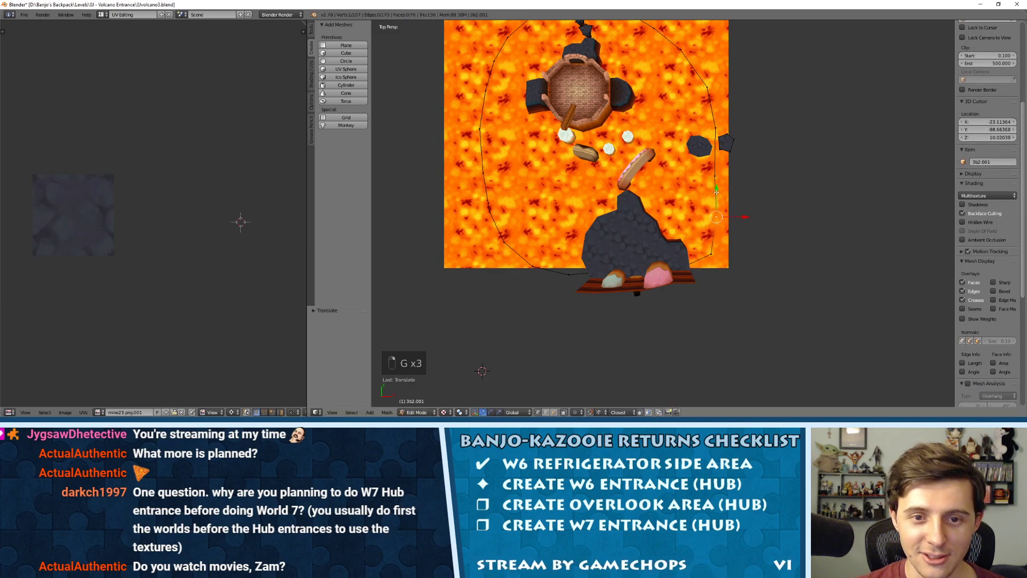
Move the vertex below the side rocks slightly outward and the corner vertex closer to the platform to smooth the outline.
right_click(718, 180)
key("g")
left_click(724, 180)
middle_click_drag(716, 255, 725, 262, "shift")
right_click(725, 262)
key("g")
left_click(716, 264)
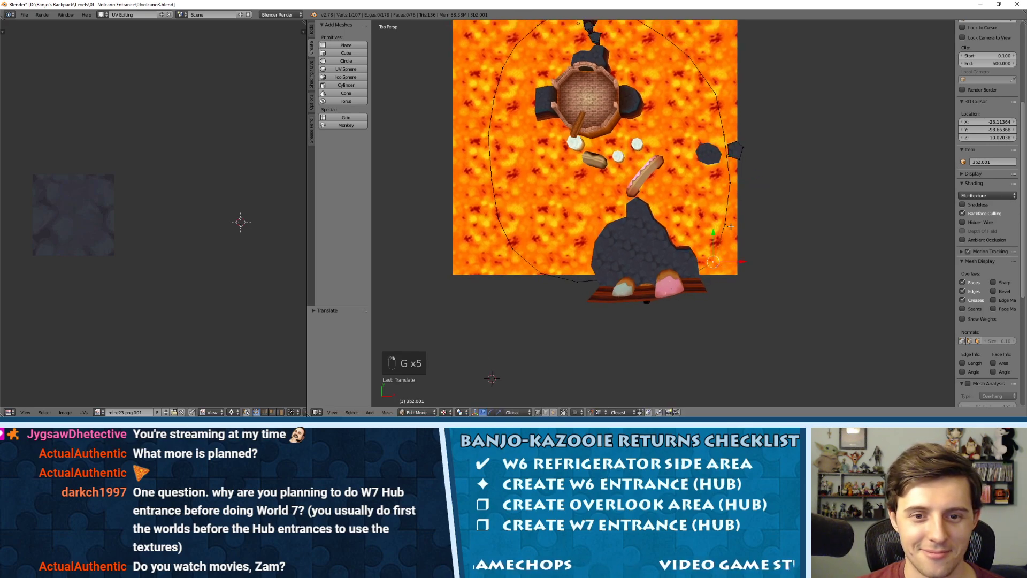
Join the outline's island object with the ice cream platform into one mesh and reopen it in Edit Mode.
middle_click_drag(701, 192, 755, 284, "shift")
middle_click_drag(503, 291, 541, 172)
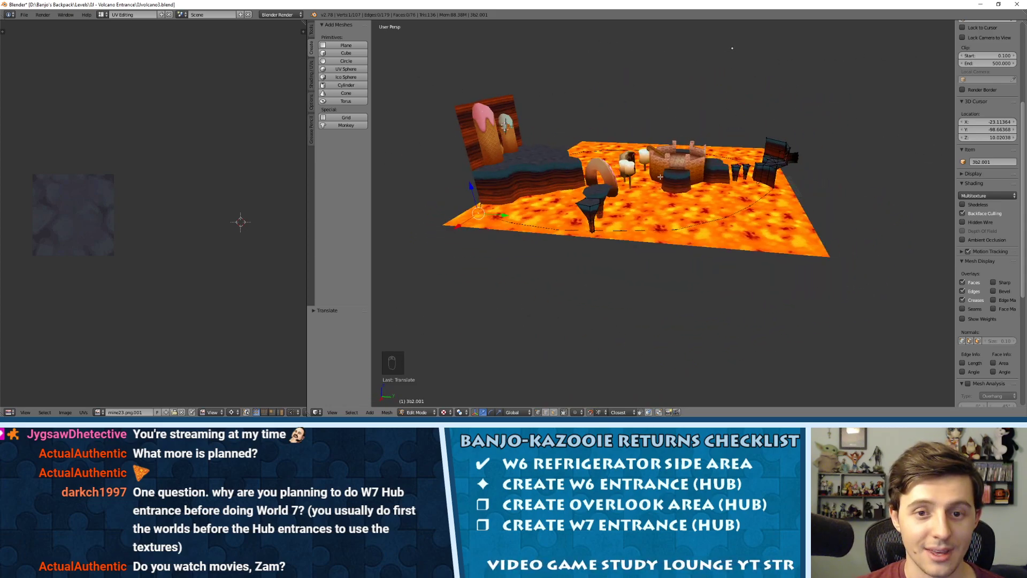
middle_click_drag(660, 177, 685, 177)
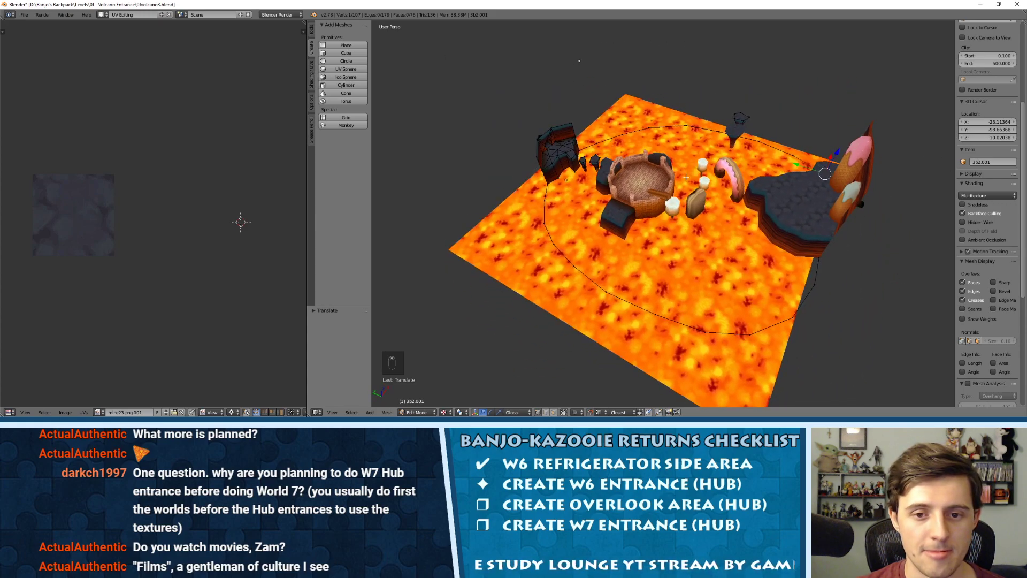
key("Tab")
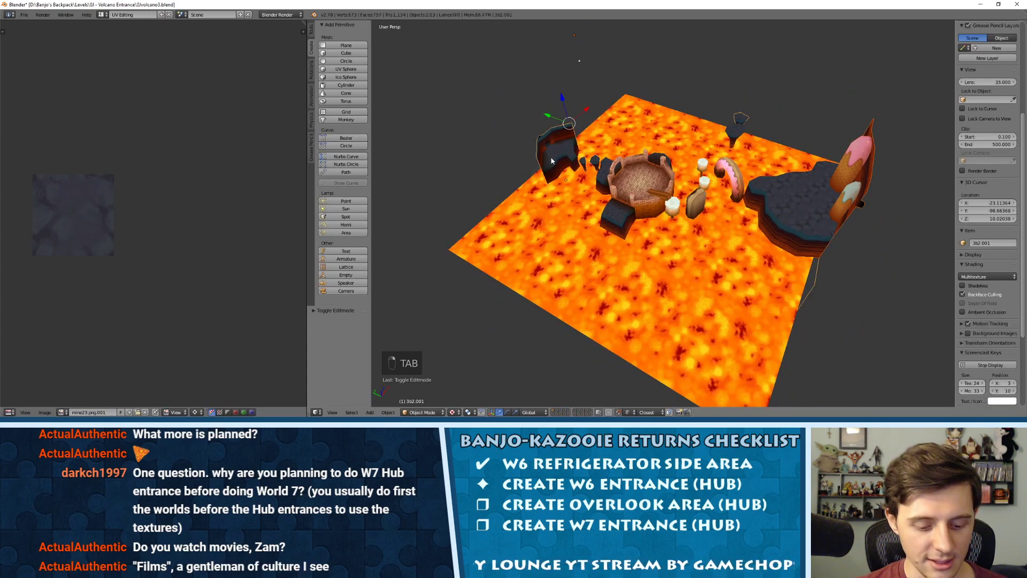
key("ctrl+j")
key("Tab")
scroll(664, 143, "up", 2)
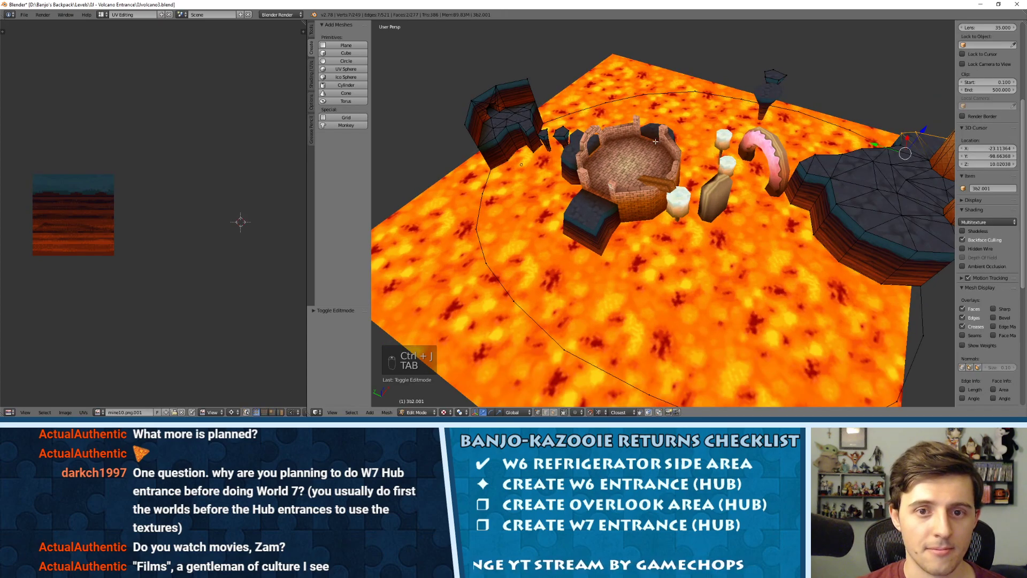
Select the linked geometry of the small floating rock behind the donut and move it along Y, well past the lava's far edge.
key("ctrl+Tab")
key("Tab")
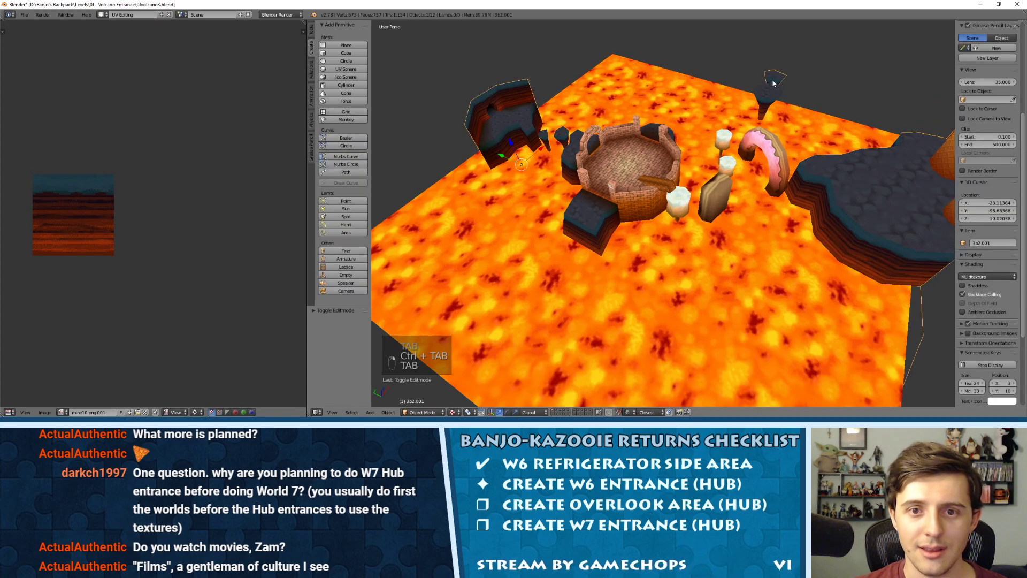
key("Tab")
key("l")
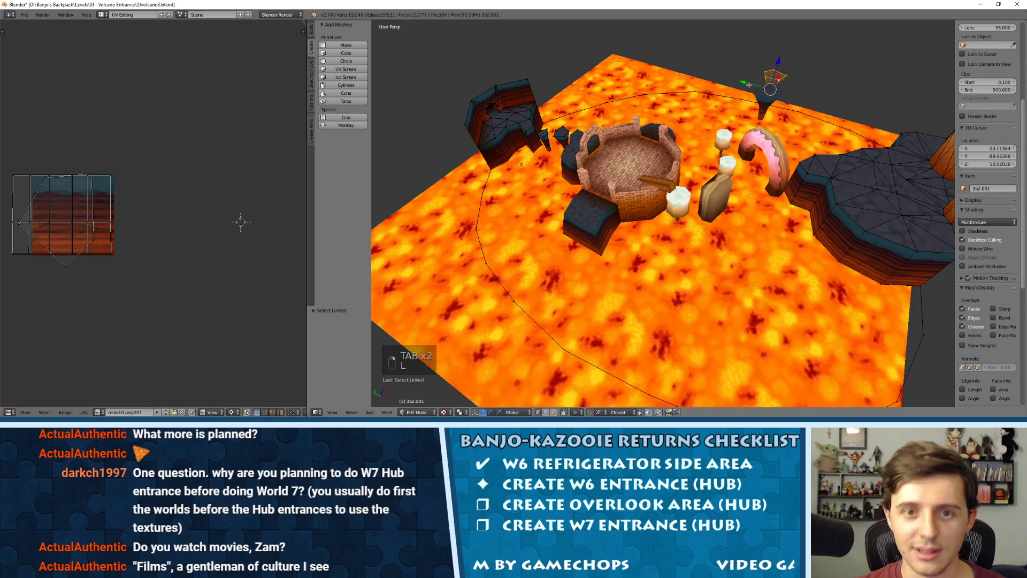
key("g")
key("y")
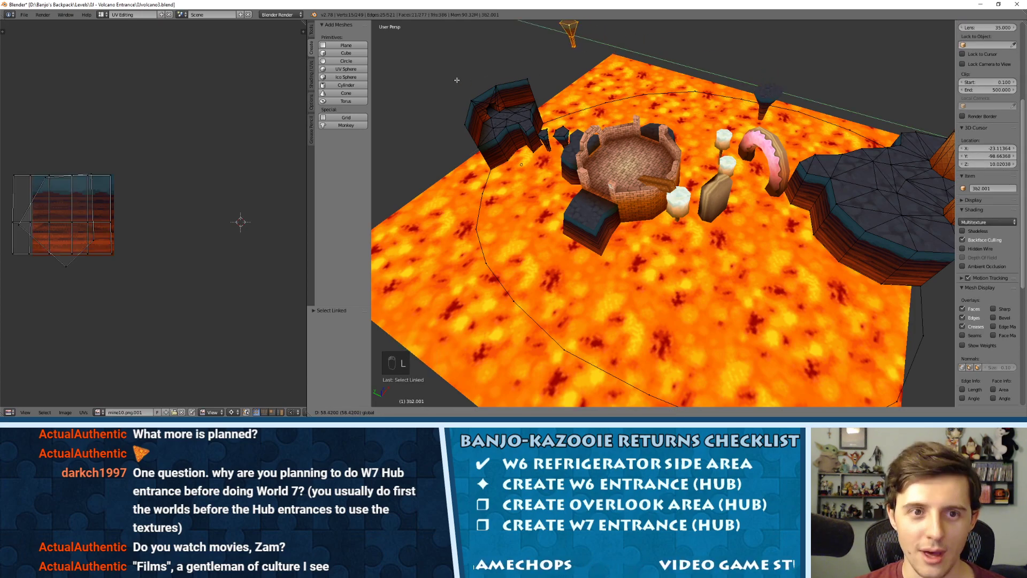
left_click(455, 78)
Move the remaining floating rock in the brick arena's mesh beside the other one, outside the lava area.
key("Tab")
right_click(763, 100)
key("Tab")
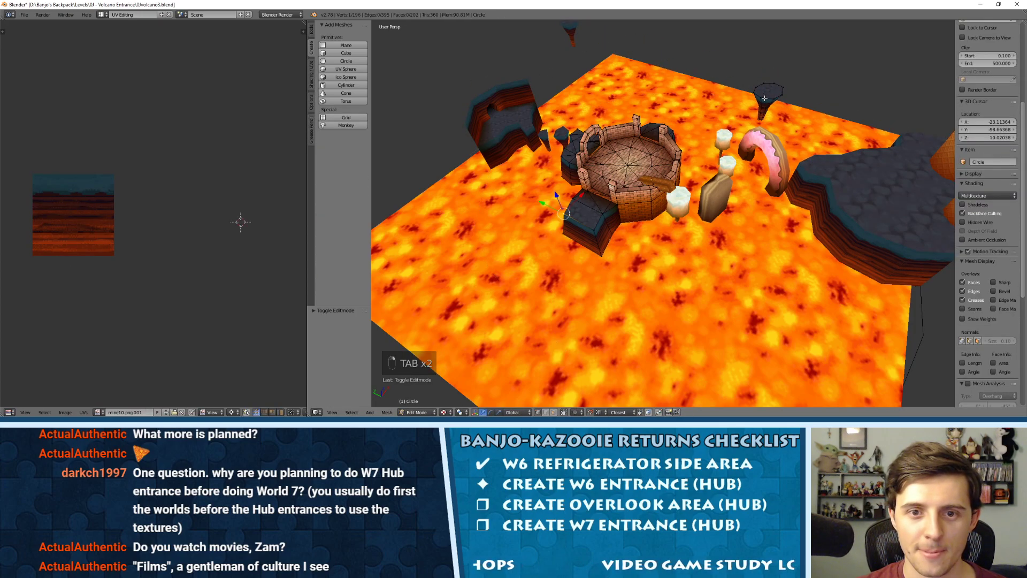
key("l")
right_click_drag(746, 102, 535, 47)
key("Tab")
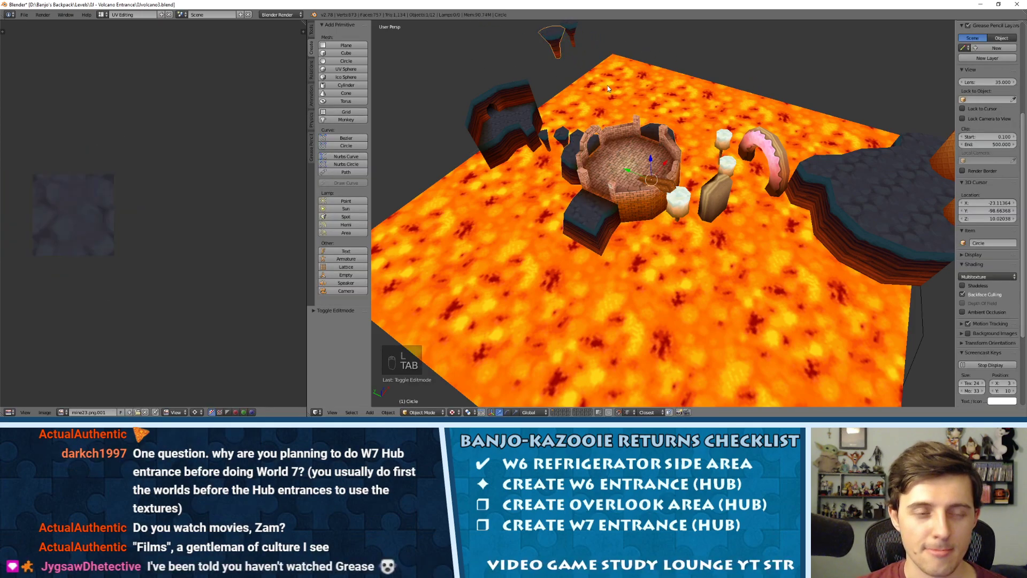
Reopen the island and platform mesh in Edit Mode and switch to edge selection.
right_click(635, 107)
right_click(499, 108)
key("Tab")
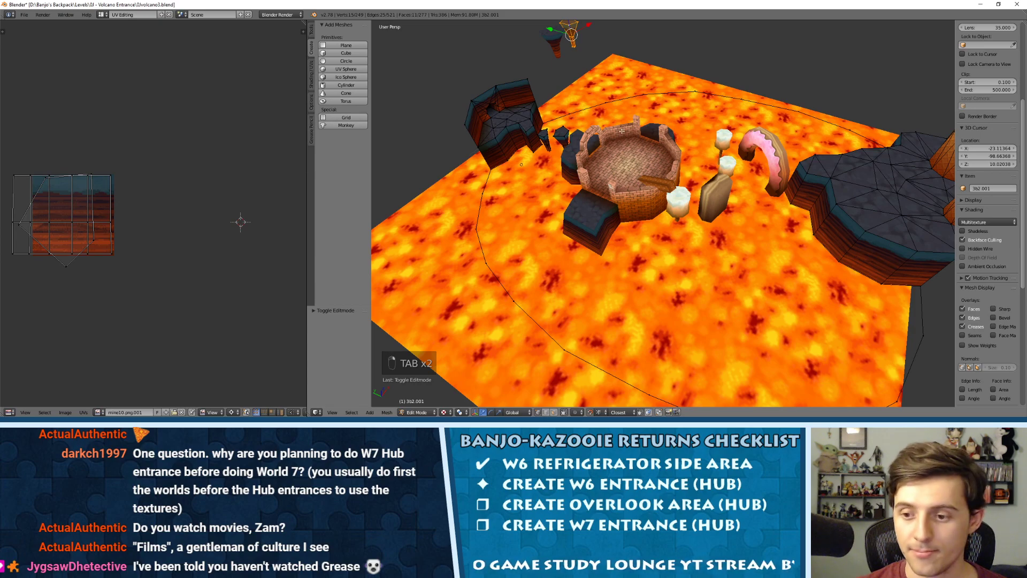
middle_click_drag(622, 131, 592, 128, "shift")
key("Tab")
key("Tab")
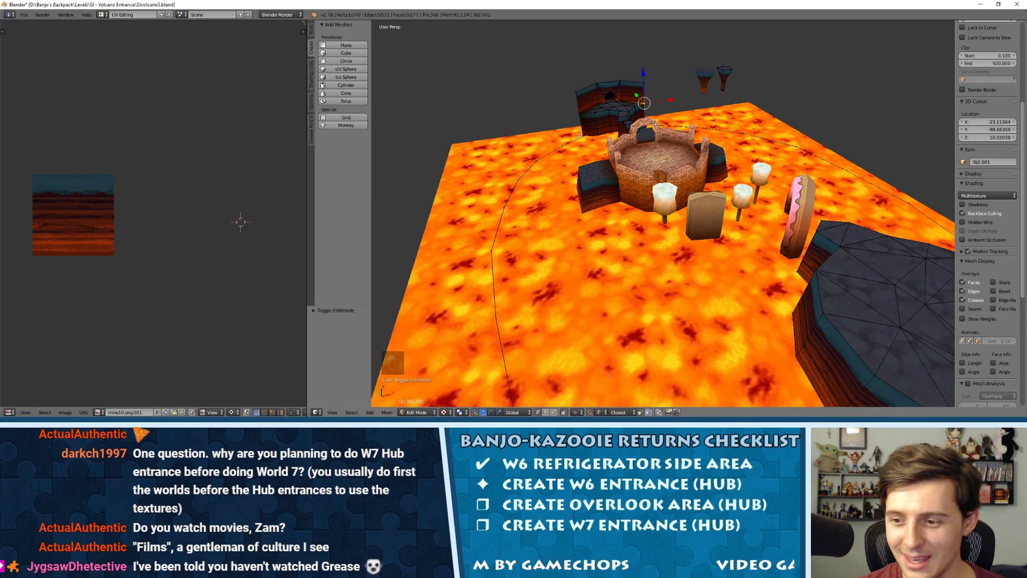
key("ctrl+Tab")
left_click(576, 137, "ctrl")
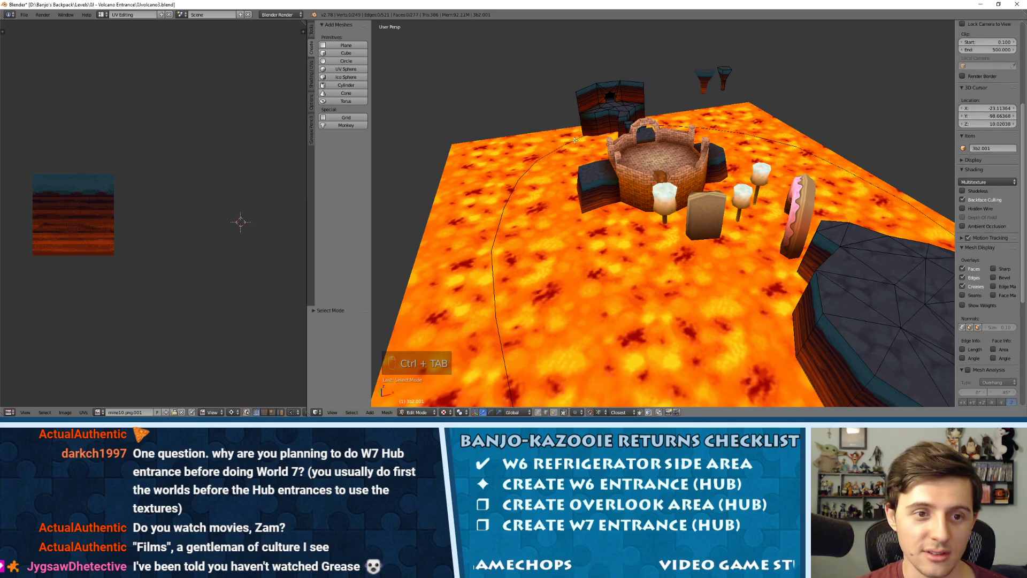
Select the outline's edges along one side of the lava, from the far rock island around to the ice cream platform.
right_click(529, 173, "shift")
right_click(512, 196, "shift")
right_click(499, 230, "shift")
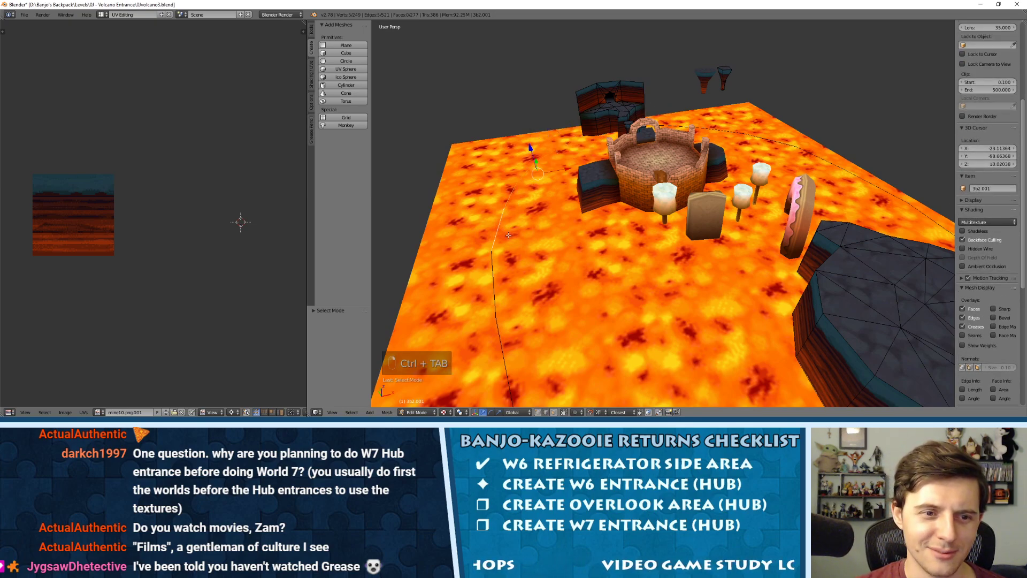
right_click(495, 284, "shift")
middle_click_drag(545, 315, 551, 270)
middle_click_drag(551, 270, 534, 189, "shift")
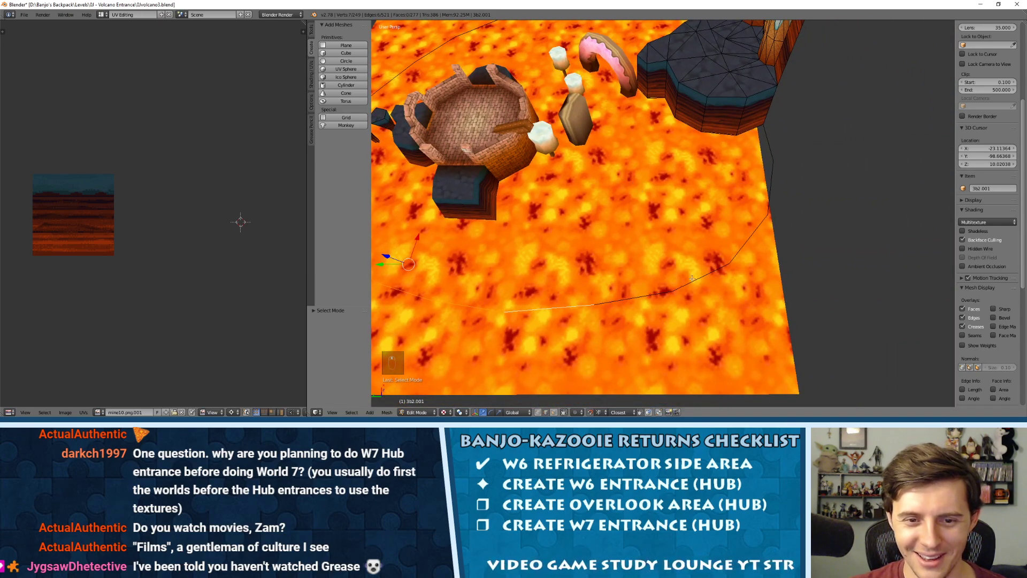
right_click(634, 298, "shift")
right_click(701, 278, "shift")
right_click(751, 237, "shift")
right_click(765, 196, "shift")
right_click(773, 153, "shift")
Add the outline's edges on the opposite side, between the rock island and the ice cream platform, to the selection.
middle_click_drag(380, 69, 527, 217, "shift")
right_click(523, 201, "shift")
right_click(551, 171, "shift")
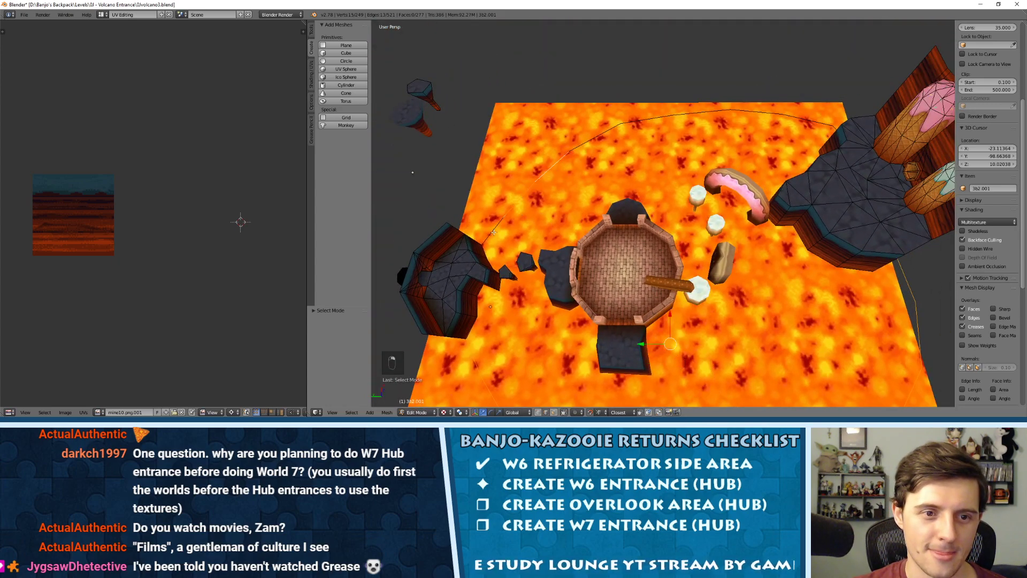
right_click(515, 208, "shift")
right_click(495, 231, "shift")
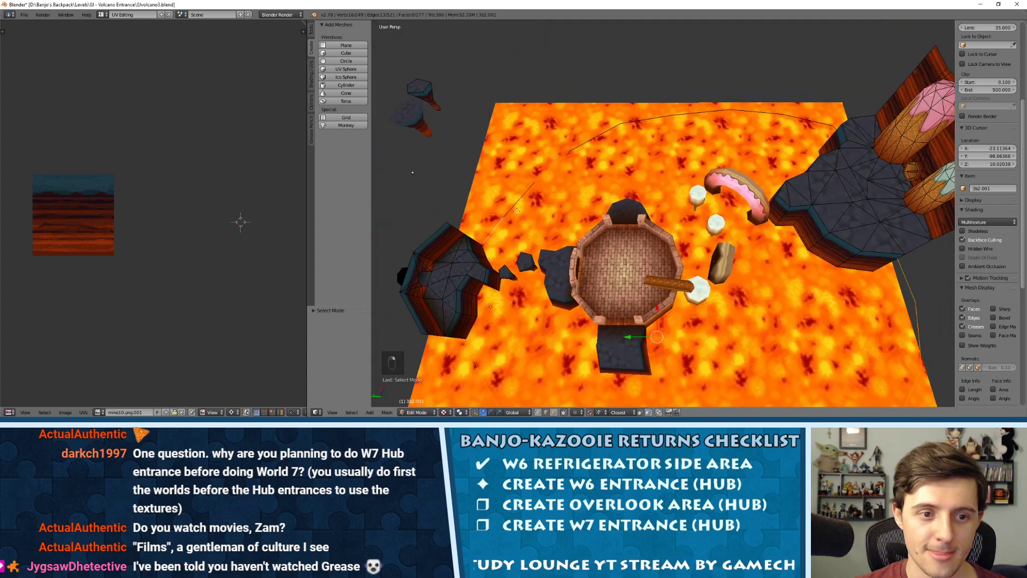
right_click(604, 131, "shift")
right_click(648, 118, "shift")
right_click(701, 112, "shift")
right_click(756, 112, "shift")
right_click(807, 121, "shift")
Extrude the selected outline edges upward along Z by about 8.6 units to form a boundary wall.
middle_click_drag(690, 158, 759, 139)
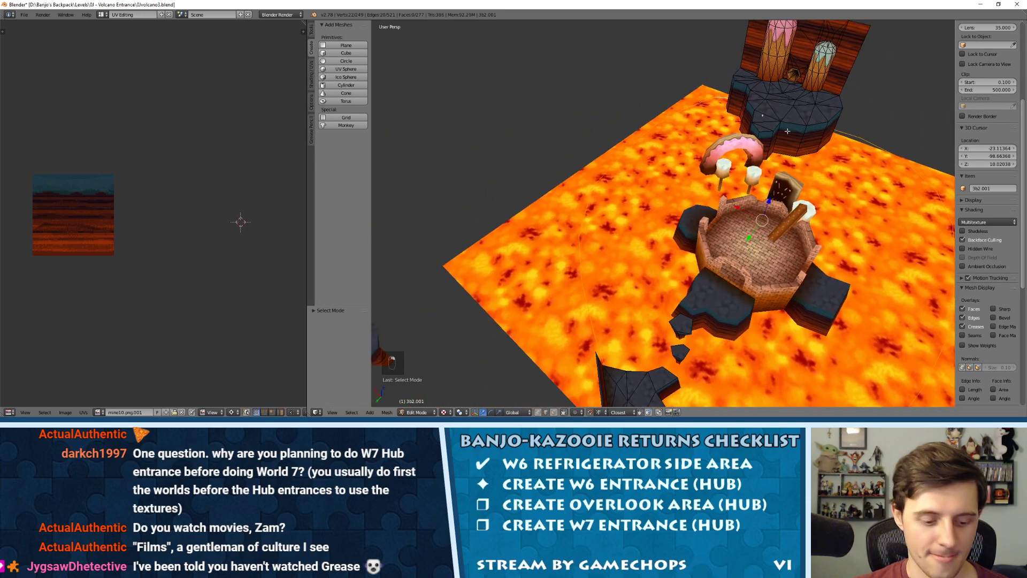
key("e")
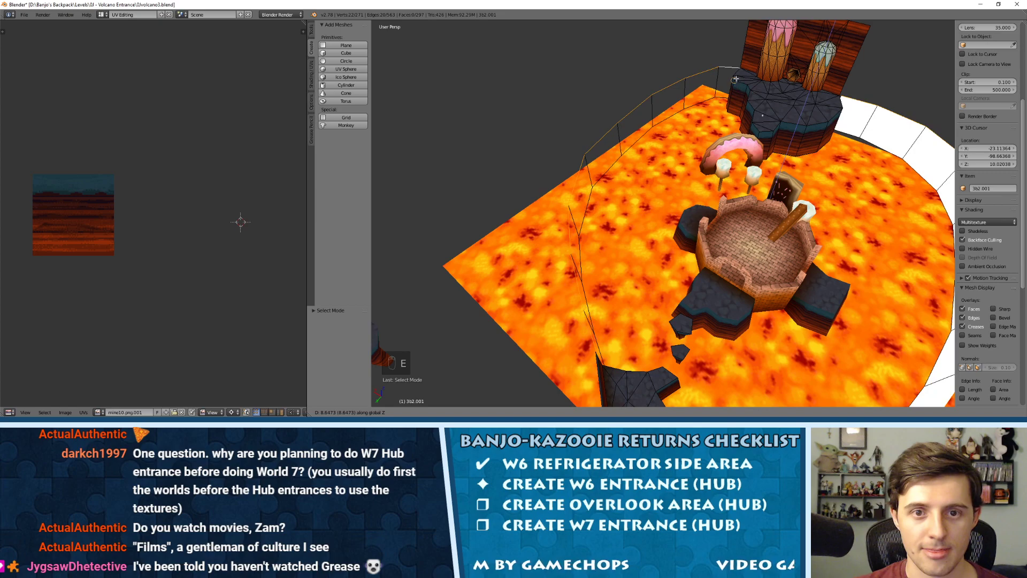
left_click(735, 80)
middle_click_drag(736, 80, 599, 107)
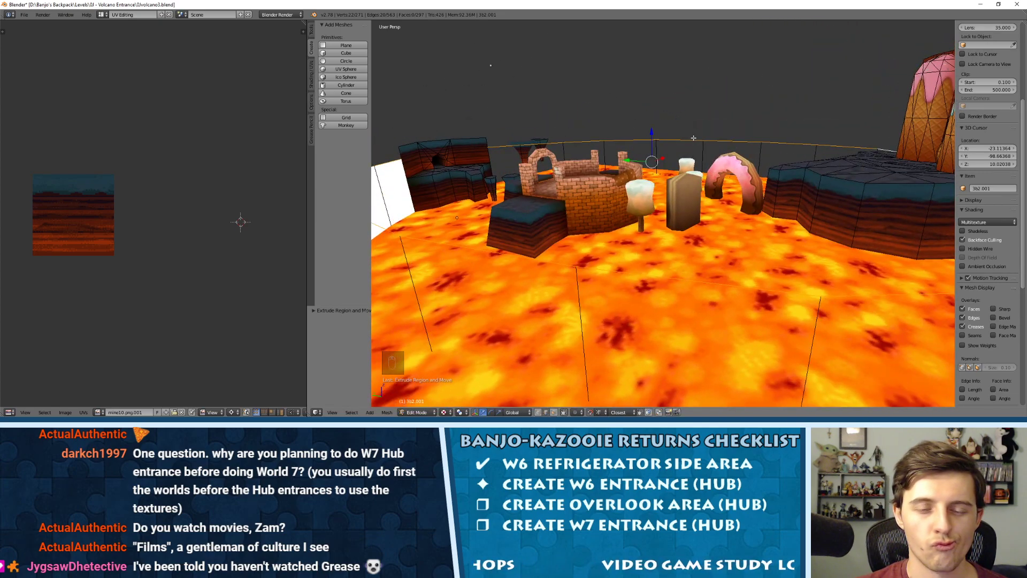
Lower successively smaller sections of the wall's top edge so it slopes down toward the far rock island.
middle_click_drag(721, 138, 778, 102)
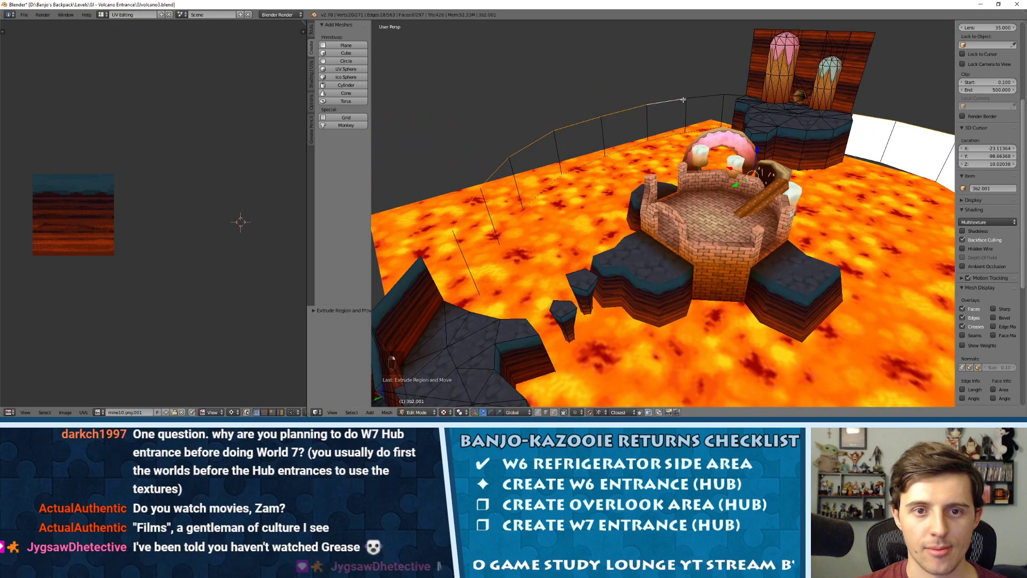
middle_click_drag(778, 102, 709, 126)
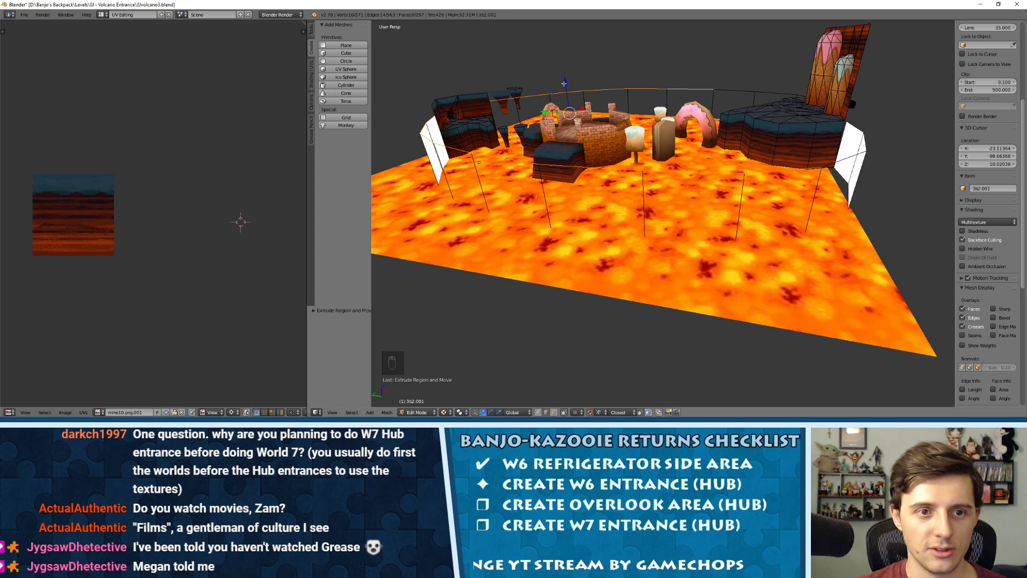
left_click_drag(564, 84, 564, 87)
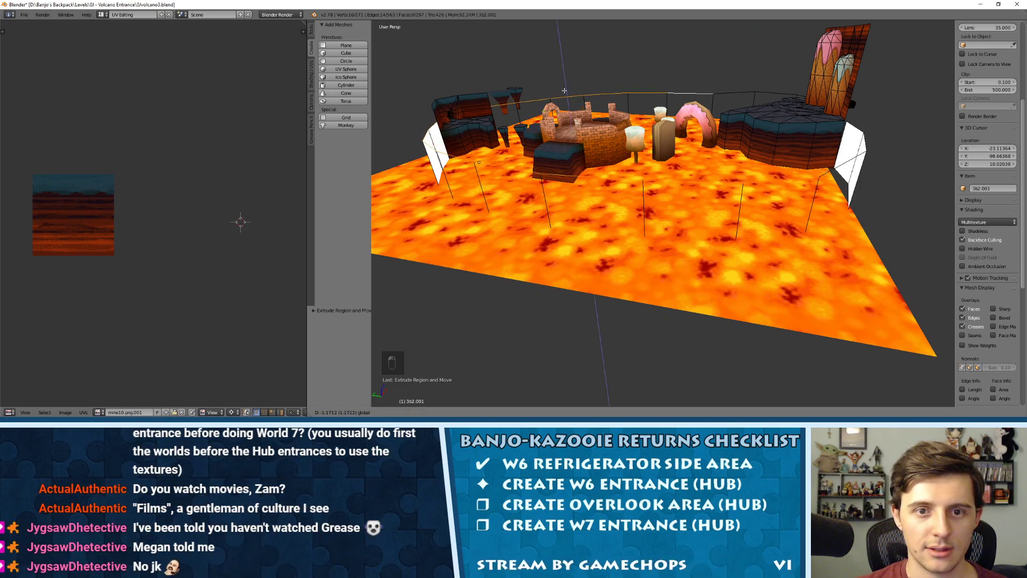
left_click(655, 95)
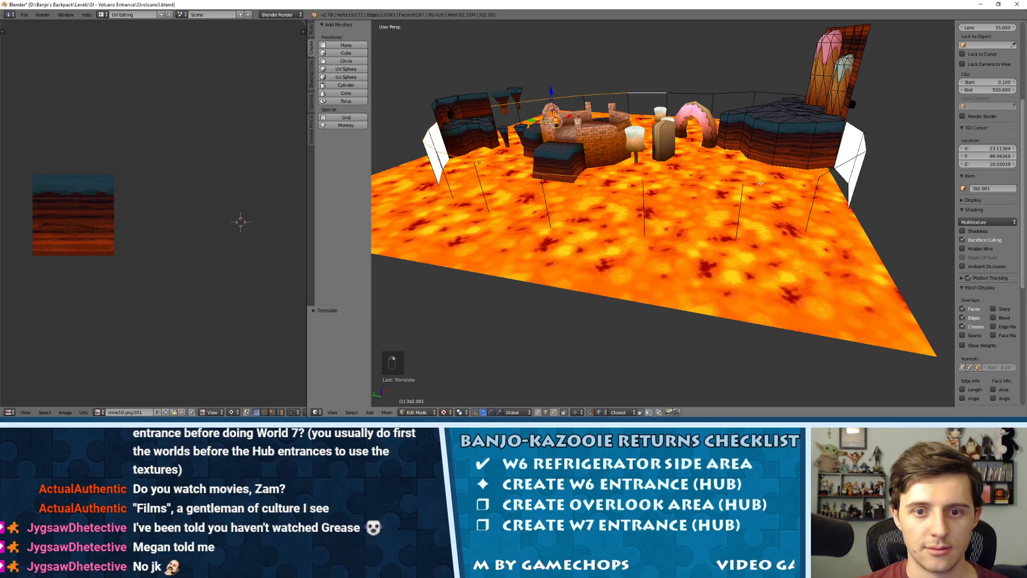
left_click(538, 91)
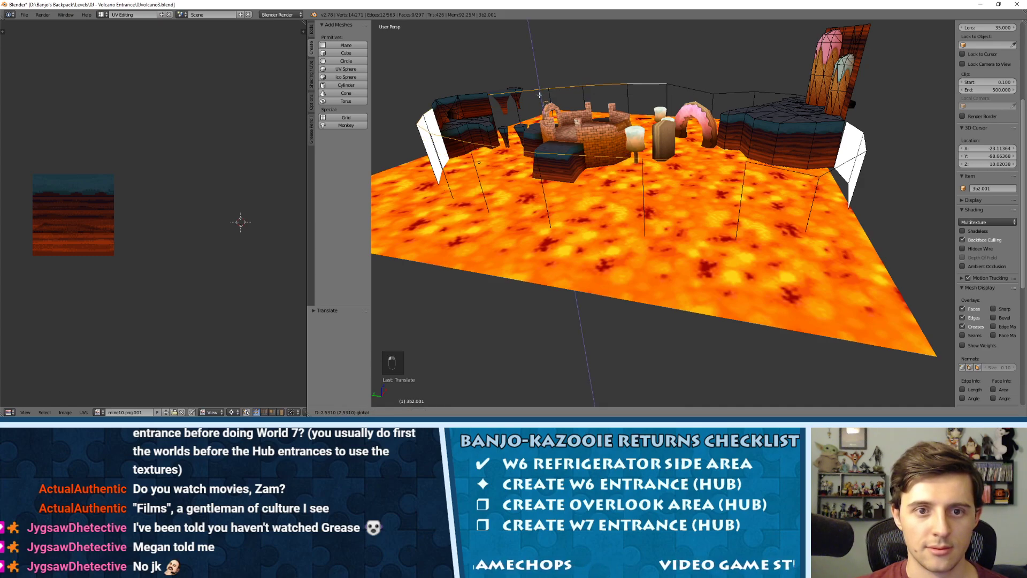
left_click_drag(540, 97, 540, 94)
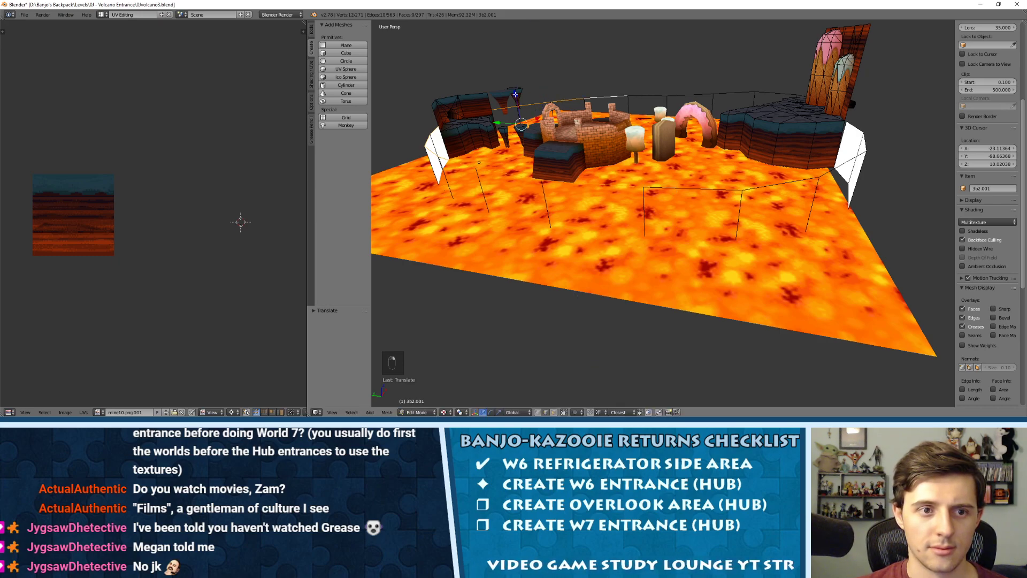
left_click_drag(515, 94, 516, 96)
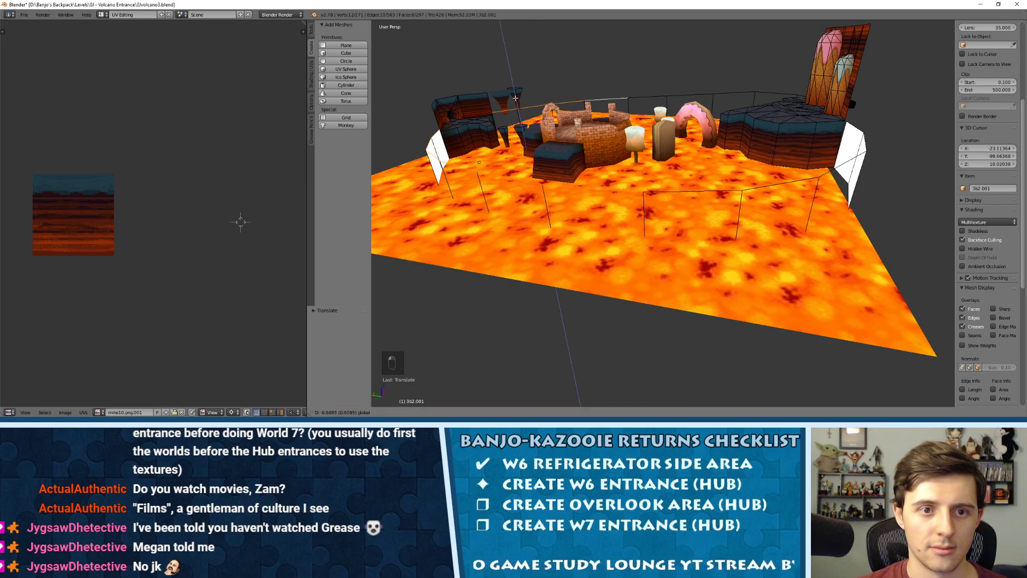
left_click_drag(493, 113, 494, 114)
Select the whole mesh and remove its duplicate vertices.
middle_click_drag(493, 113, 588, 107)
key("a")
key("a")
key("a")
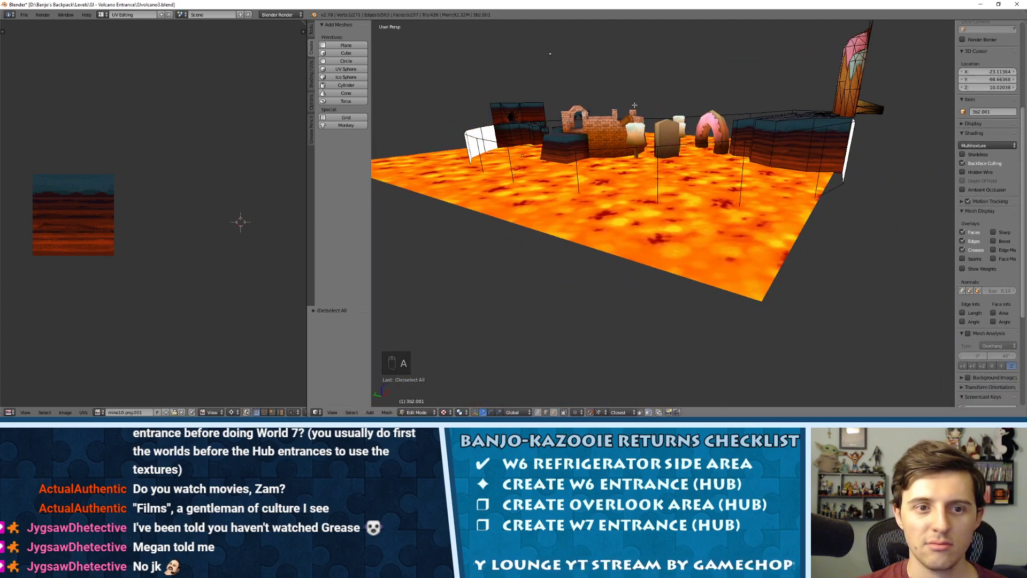
key("Tab")
key("Tab")
key("w")
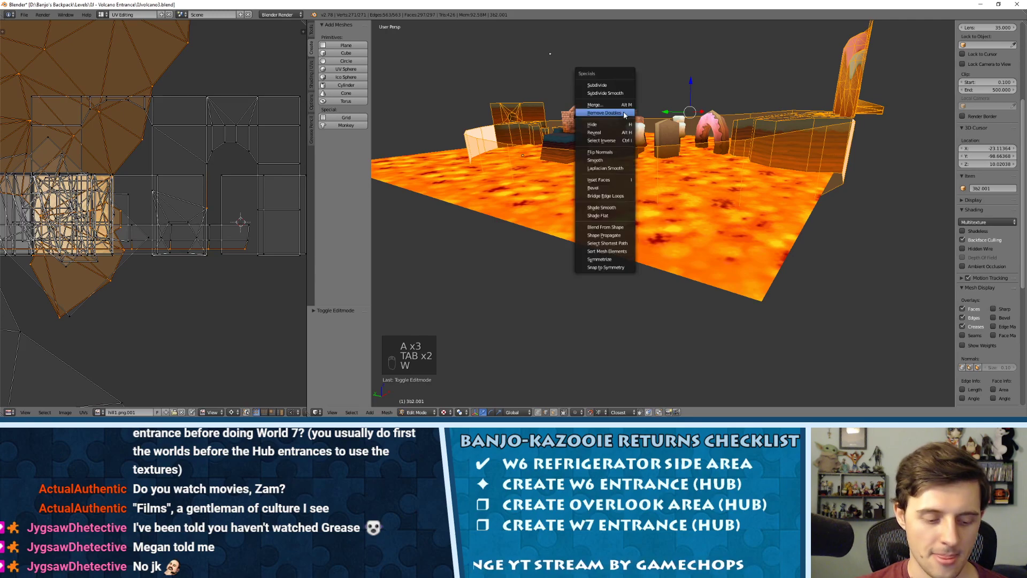
left_click(623, 113)
Select the wall faces along the side facing away from the lava and flip their normals inward.
middle_click_drag(667, 116, 594, 175)
key("ctrl+Tab")
left_click(498, 199)
right_click(594, 175, "shift")
right_click(648, 154, "shift")
middle_click_drag(654, 152, 602, 168)
right_click(607, 153, "shift")
right_click(671, 147, "shift")
right_click(720, 142, "shift")
right_click(757, 132, "shift")
middle_click_drag(758, 132, 650, 130)
scroll(650, 130, "down", 3)
key("w")
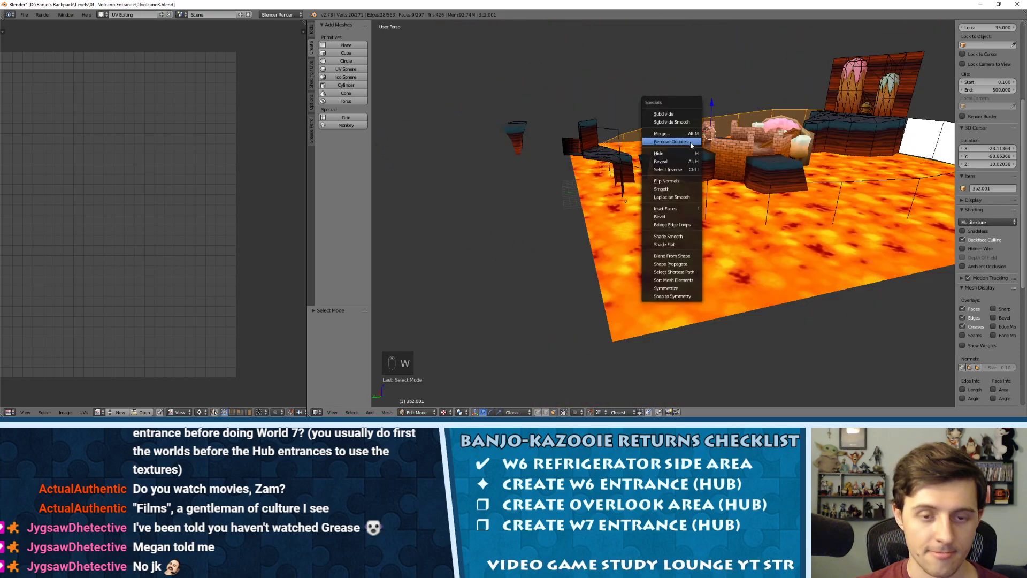
left_click(680, 182)
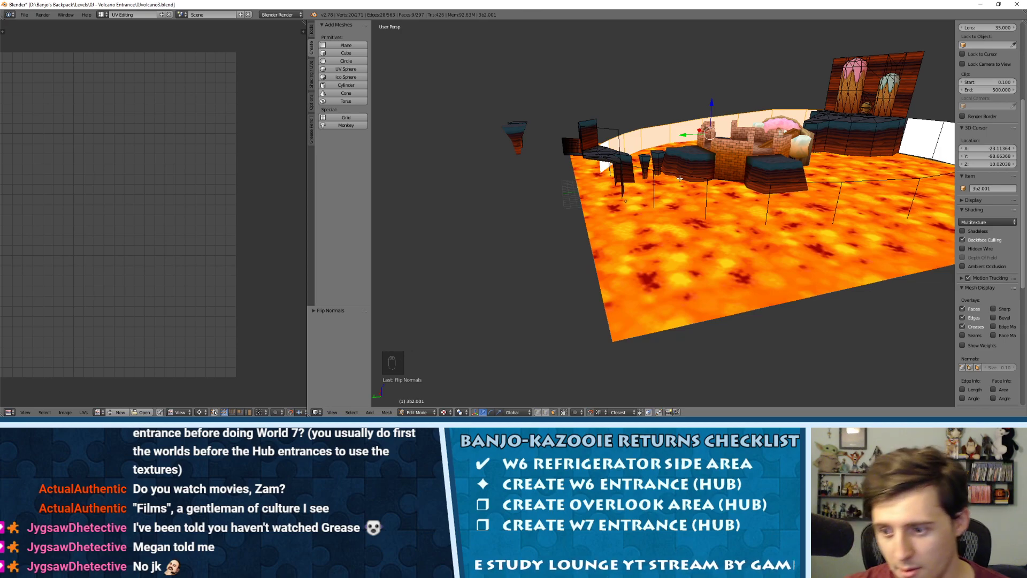
Switch to vertex selection and move the wall end's top vertex onto the ice cream platform's back corner.
middle_click_drag(670, 173, 616, 151)
key("ctrl+Tab")
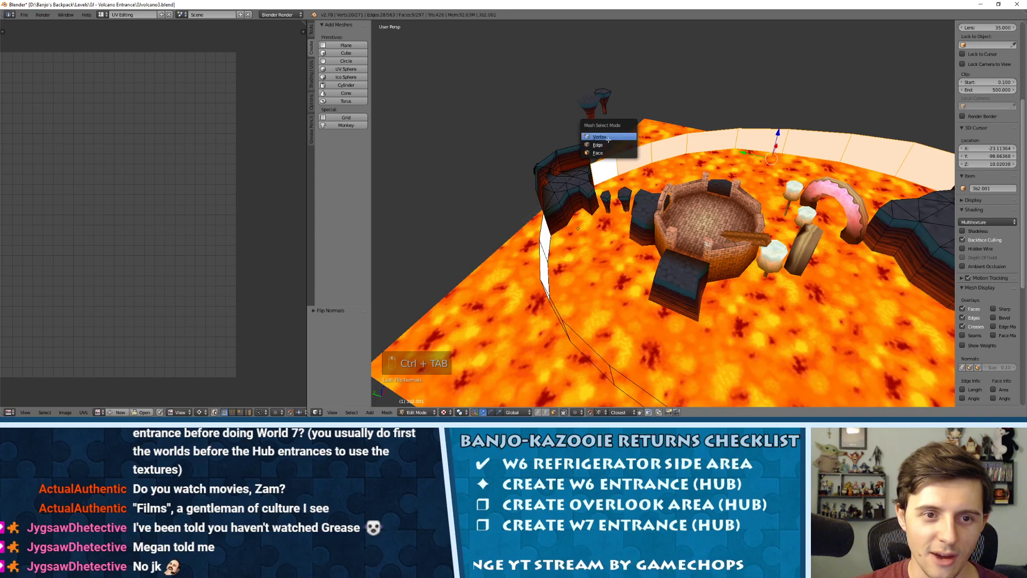
left_click(608, 138)
key("KP_Decimal")
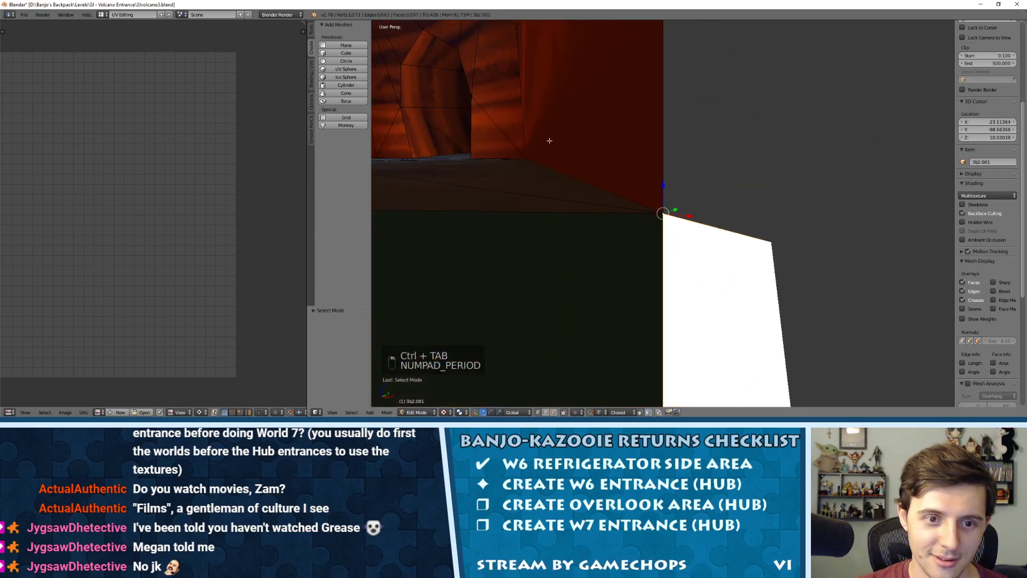
middle_click_drag(549, 140, 455, 214)
scroll(617, 200, "down", 8)
middle_click_drag(455, 155, 666, 200, "shift")
scroll(665, 200, "up", 4)
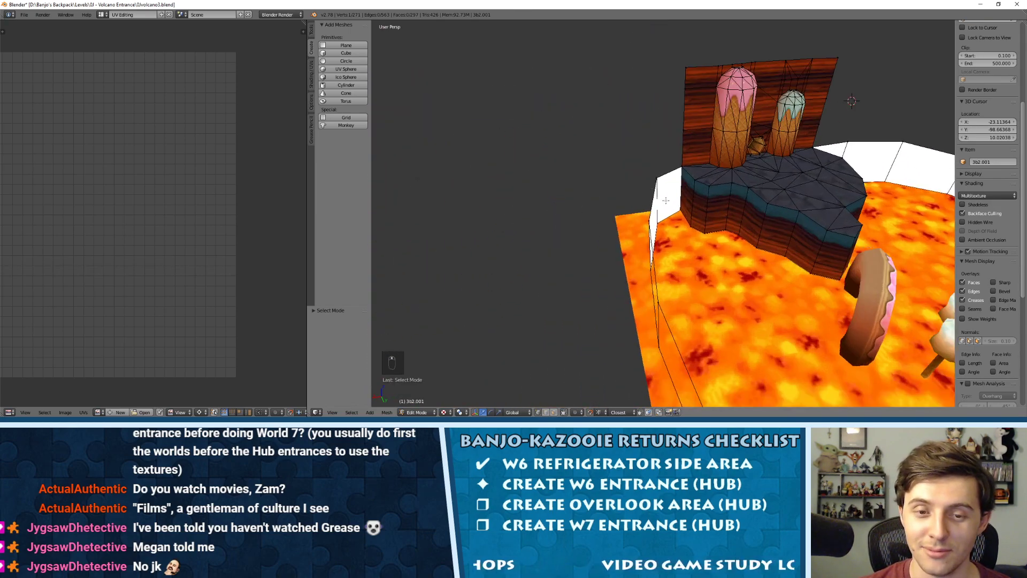
scroll(666, 201, "up", 3)
key("KP_Decimal")
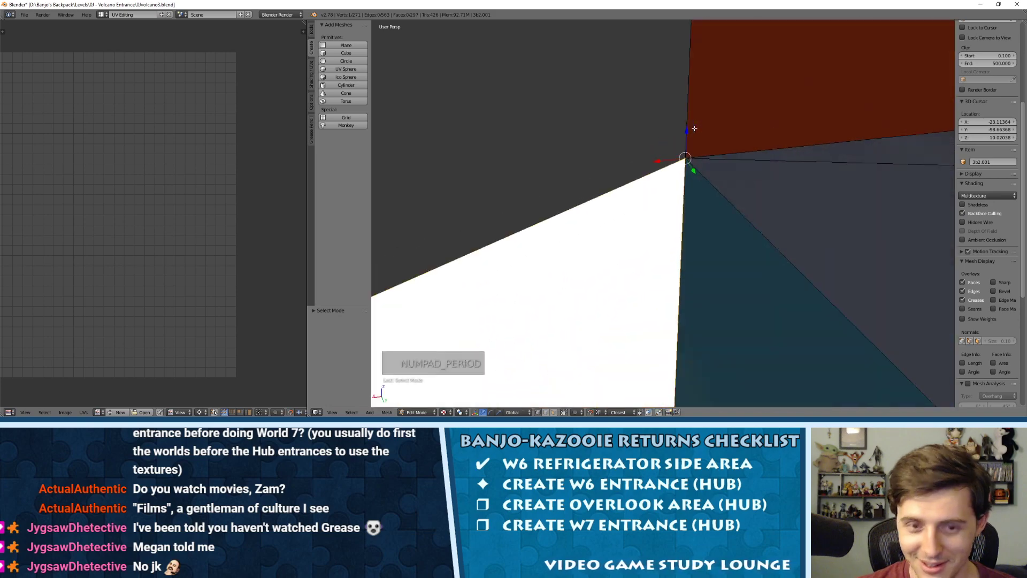
key("g")
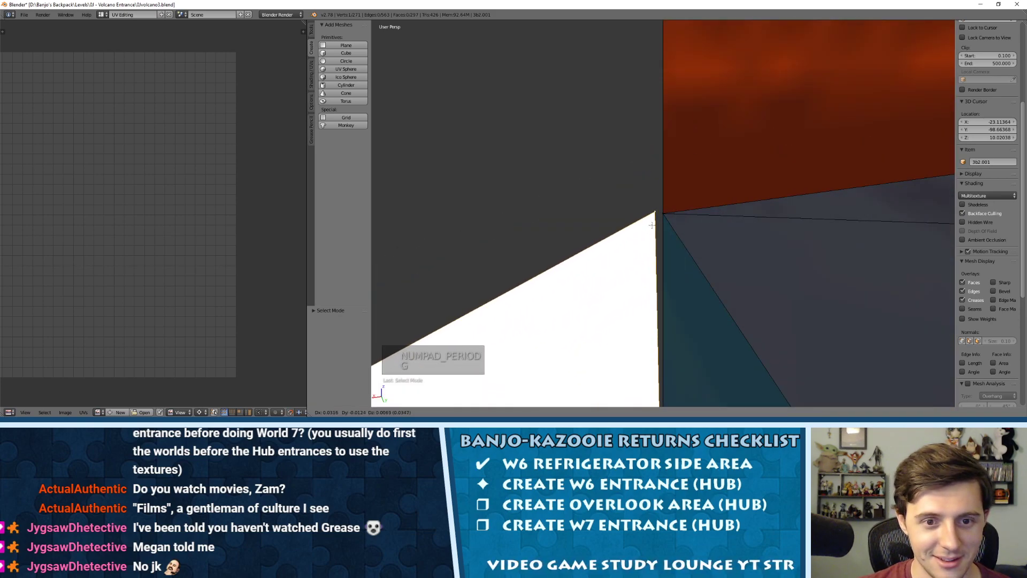
left_click(663, 215)
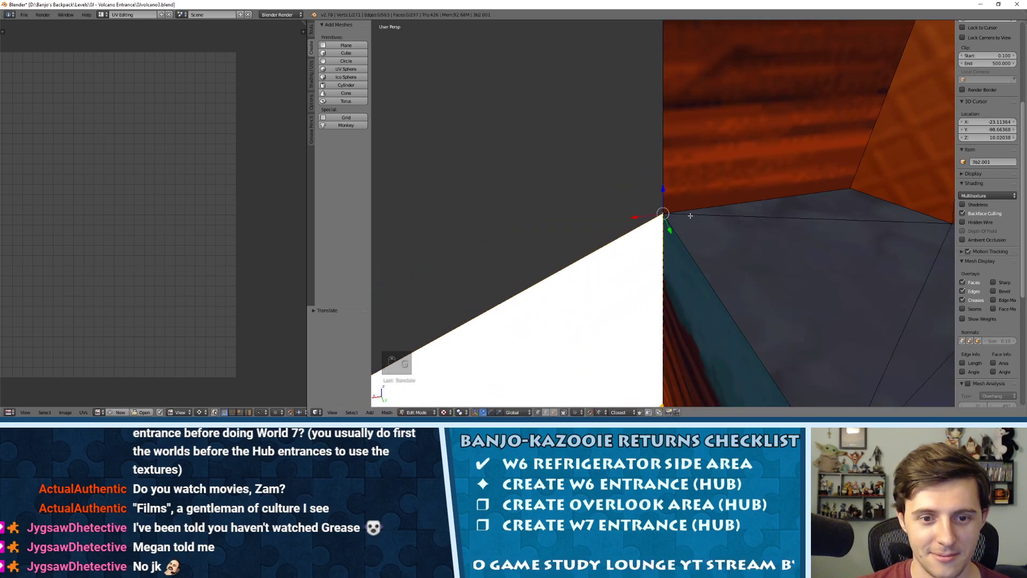
Move the top vertex at the wall's opposite end onto the adjoining corner of the ice cream platform.
middle_click_drag(772, 213, 654, 145)
right_click(656, 140)
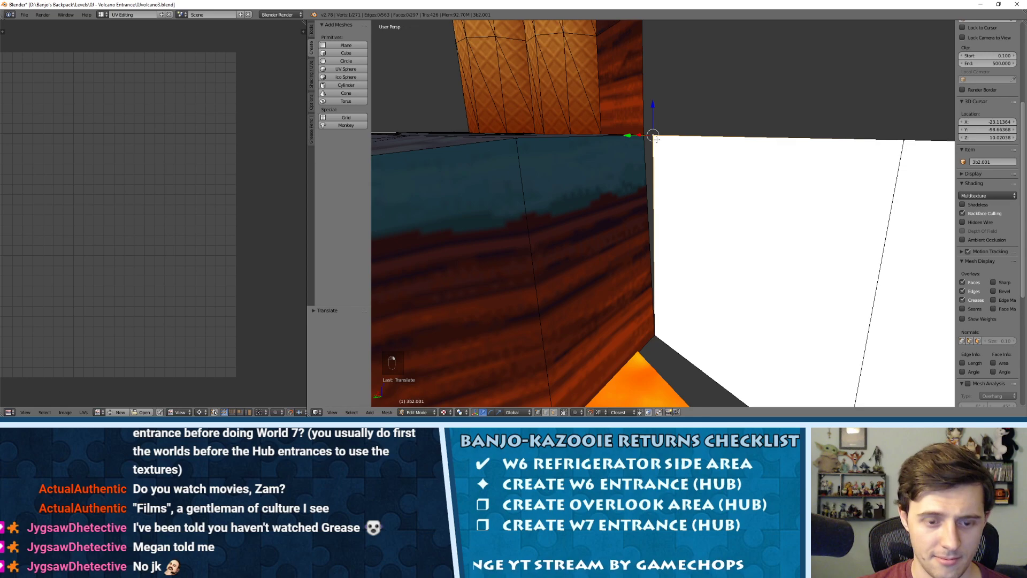
key("g")
left_click(651, 139)
Flip the normals of the whole mesh and flip them back.
key("a")
key("a")
key("w")
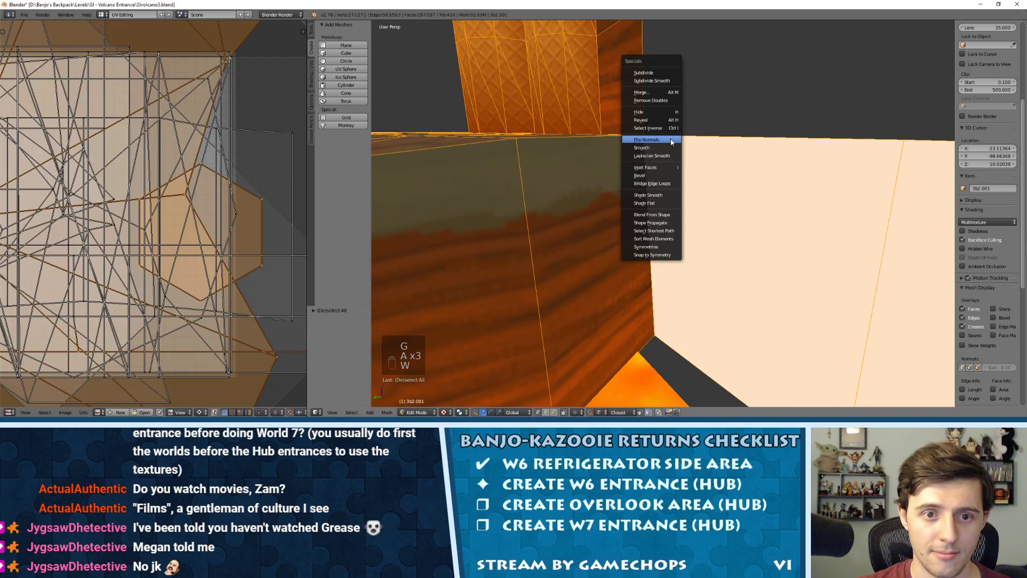
left_click(670, 140)
key("w")
left_click(671, 139)
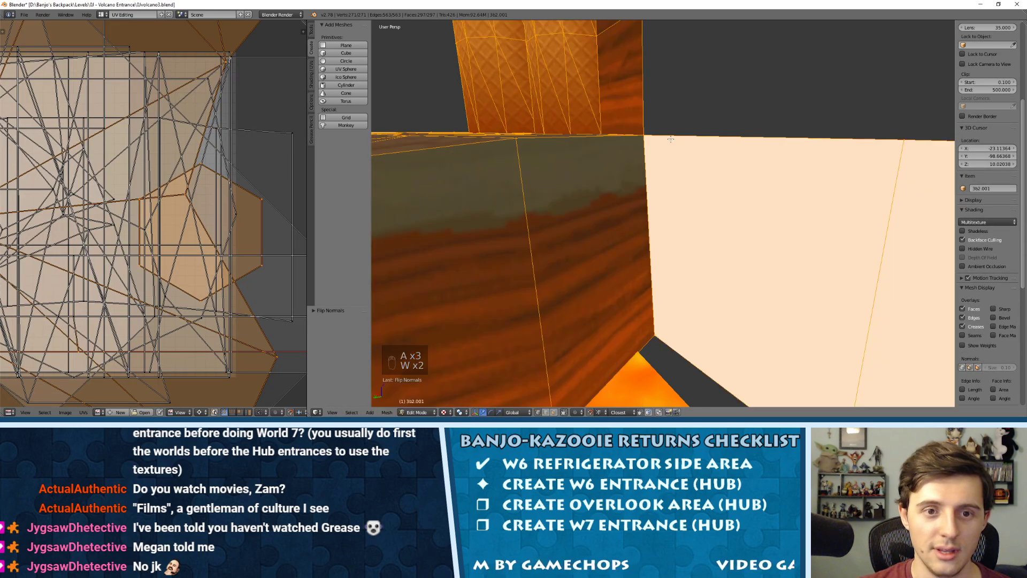
Remove doubled vertices across the whole mesh and clear the selection.
key("w")
left_click(651, 100)
key("a")
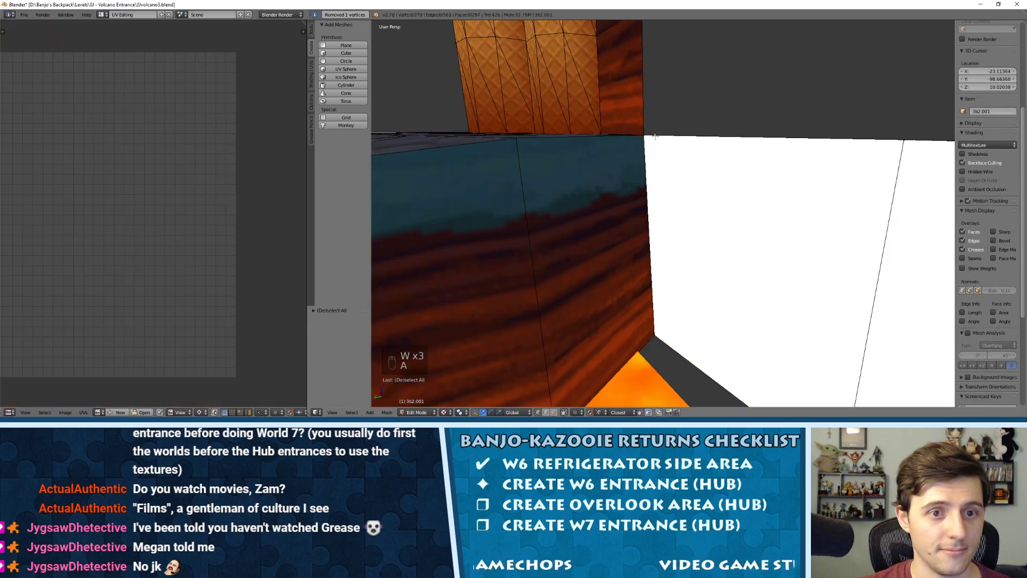
middle_click_drag(652, 107, 669, 229)
right_click(678, 245)
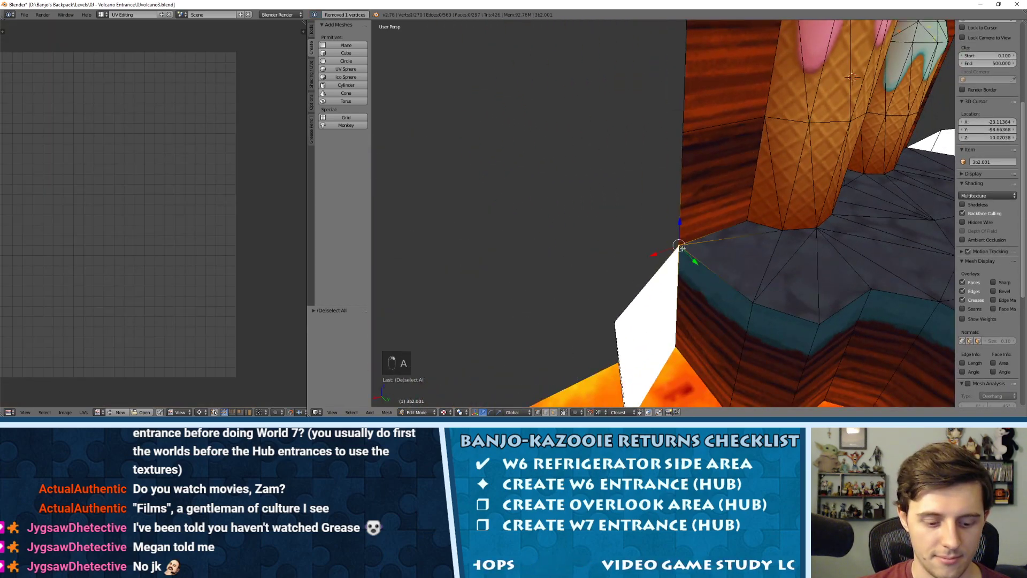
key("g")
left_click(677, 243)
key("ctrl+z")
Snap the wall end's top vertex onto the back corner of the ice cream platform.
middle_click_drag(829, 162, 752, 155)
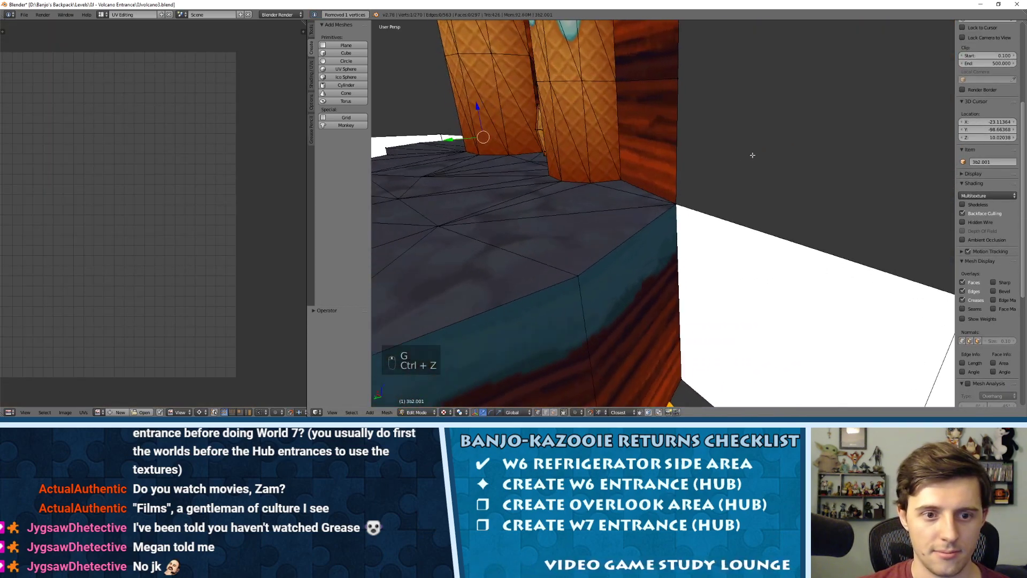
key("g")
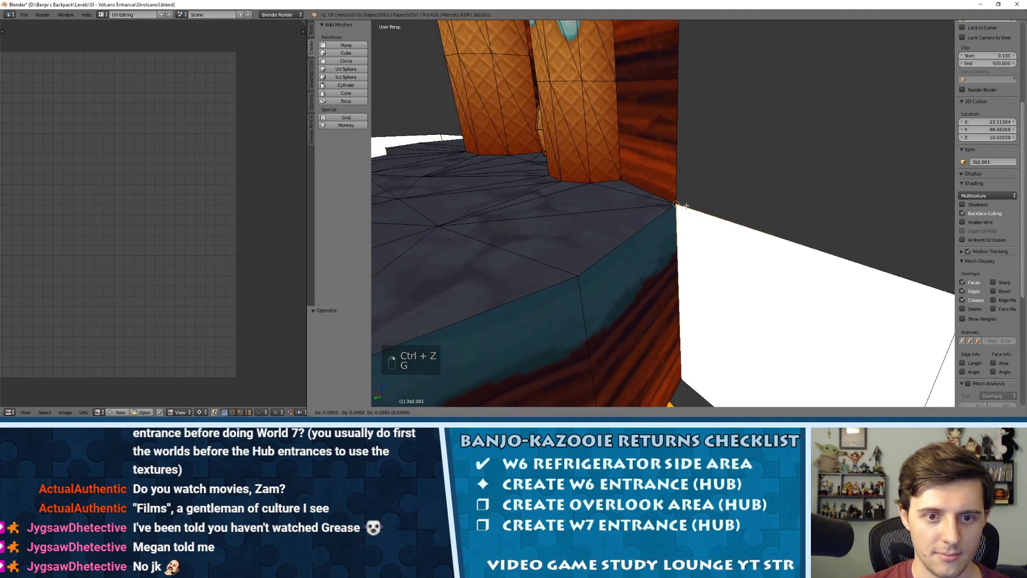
left_click(676, 205)
Remove doubles across the whole mesh with a merge distance of 0.001, deselect everything and return to object mode.
key("a")
key("a")
key("a")
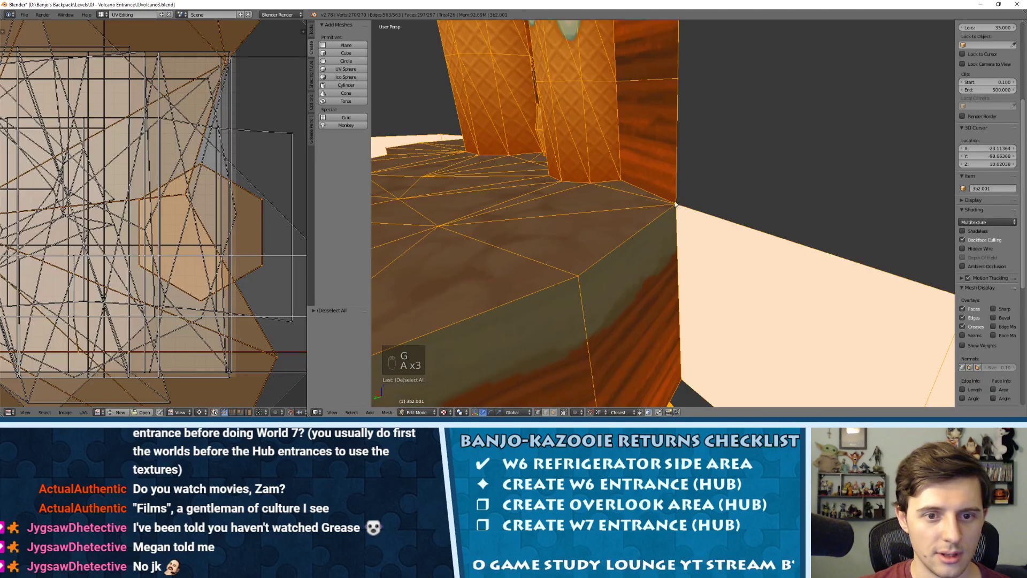
key("w")
left_click(666, 201)
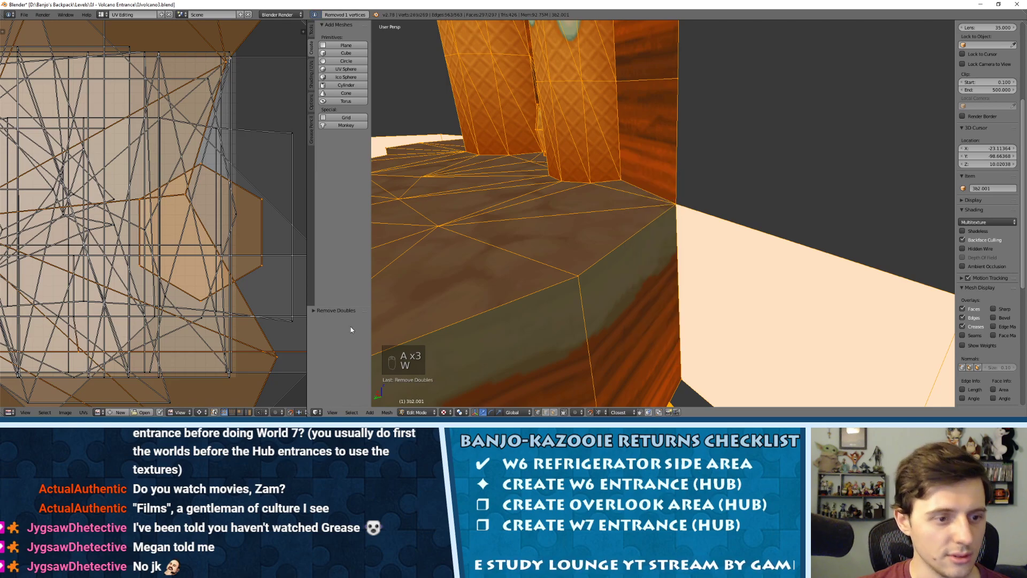
left_click(325, 311)
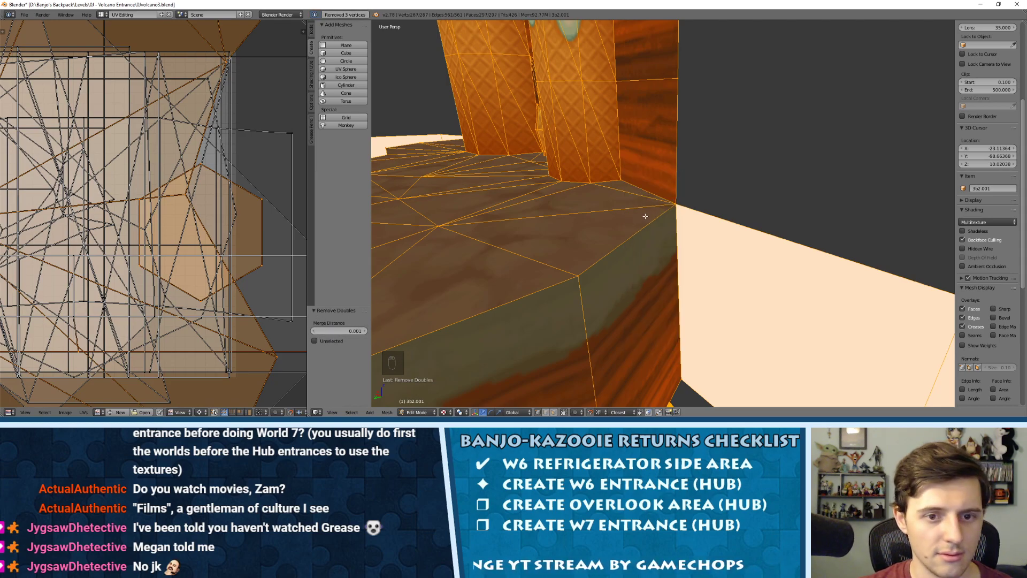
scroll(695, 201, "down", 10)
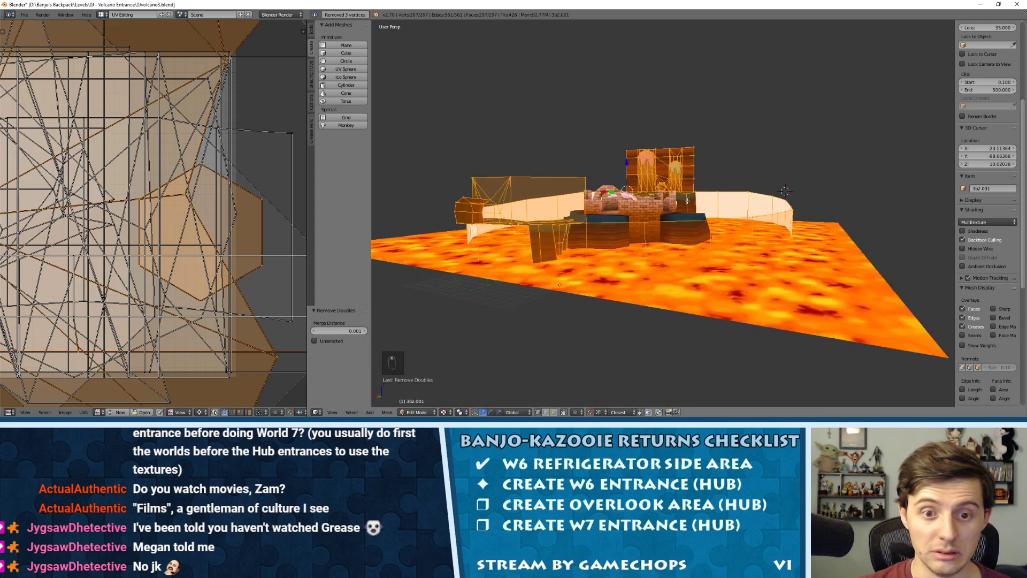
key("a")
scroll(648, 215, "down", 3)
key("Tab")
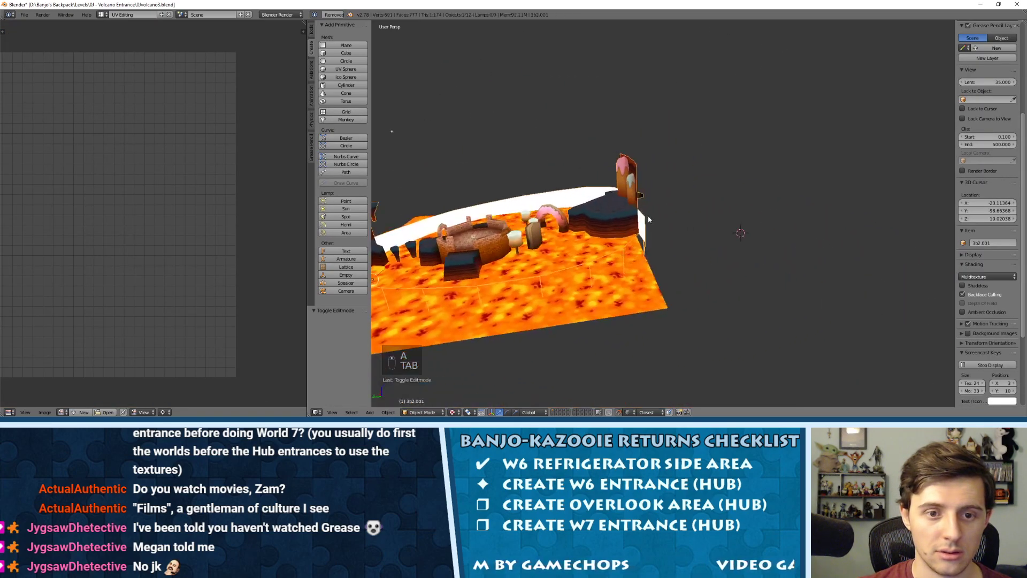
Switch to face selection in edit mode and unwrap the blank wall face adjoining the far rock island.
scroll(564, 203, "up", 10)
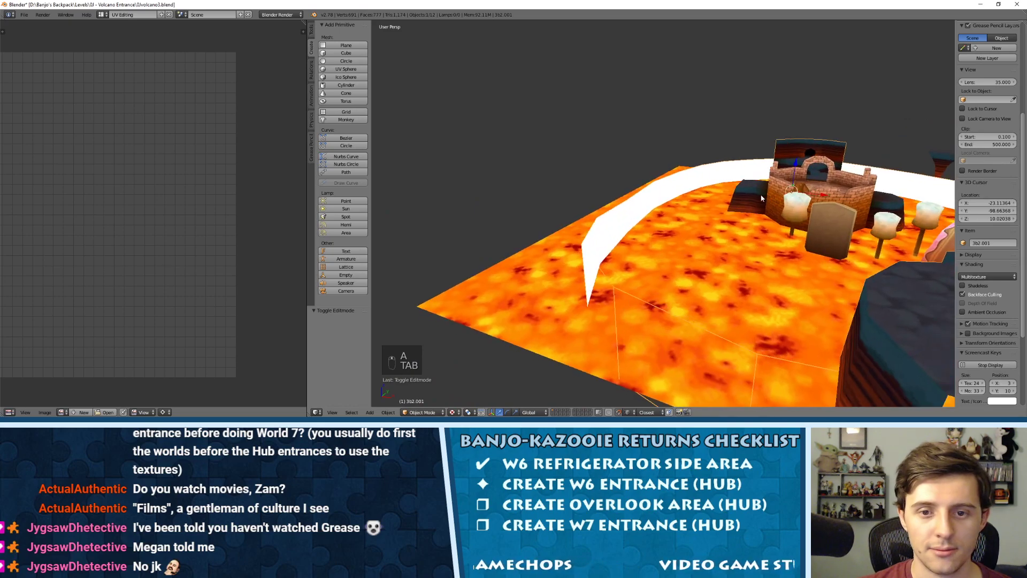
scroll(717, 201, "down", 3)
middle_click_drag(684, 201, 636, 208)
key("Tab")
key("ctrl+Tab")
left_click(630, 216)
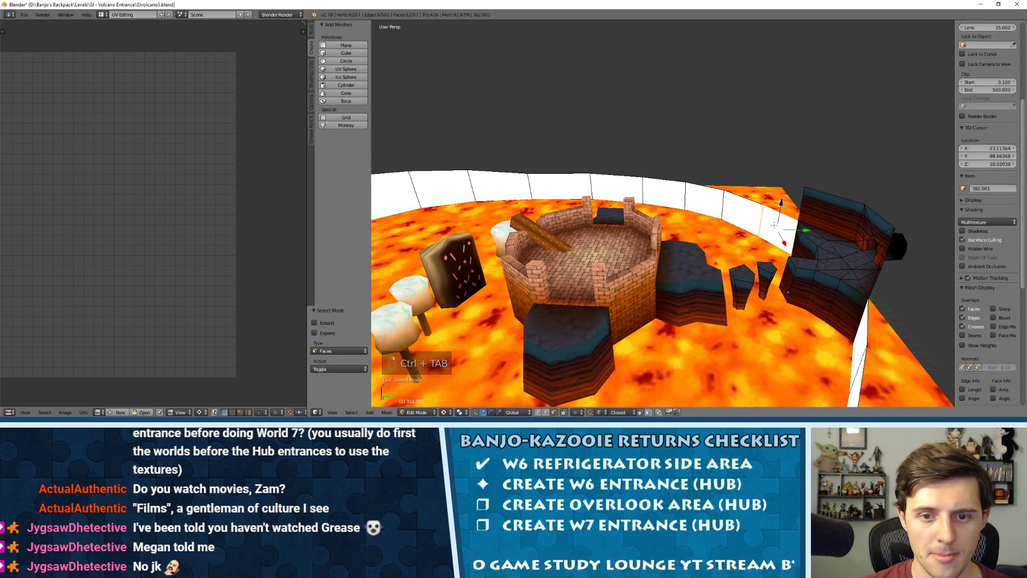
scroll(766, 209, "up", 5)
key("u")
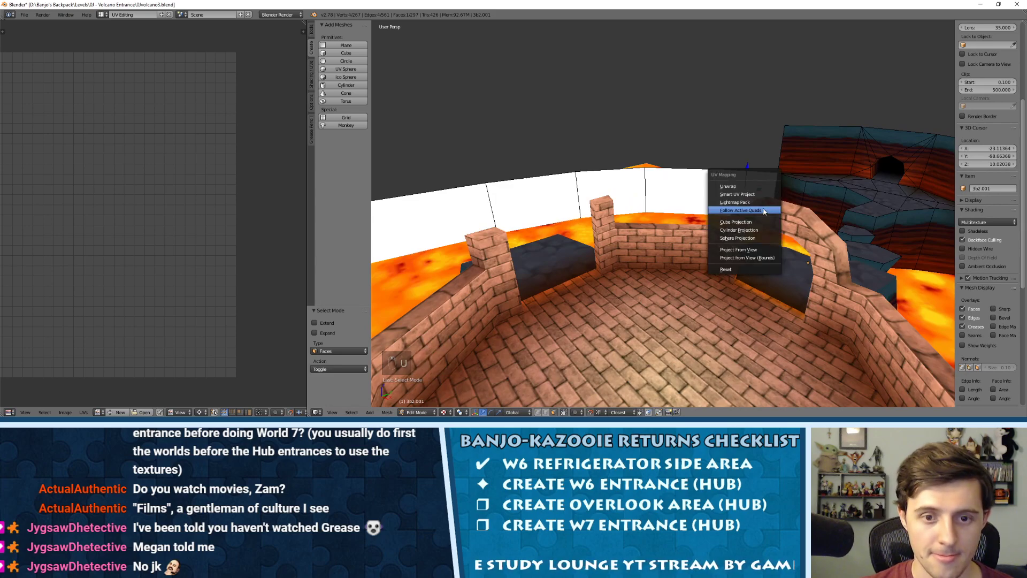
left_click(744, 188)
Assign the mine11.png.001 texture to the unwrapped wall face and check its look up close in object mode.
left_click(97, 413)
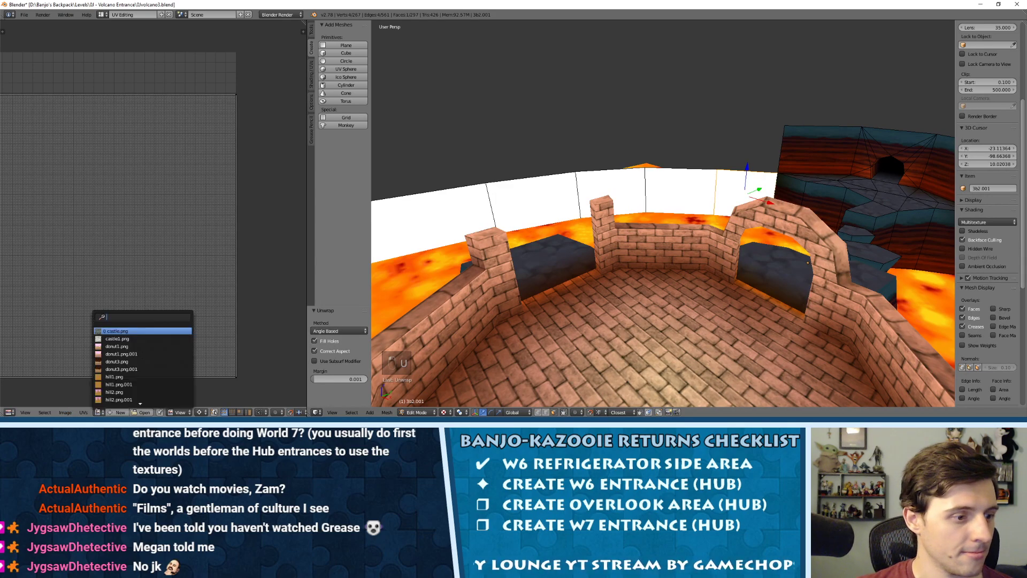
type("mine")
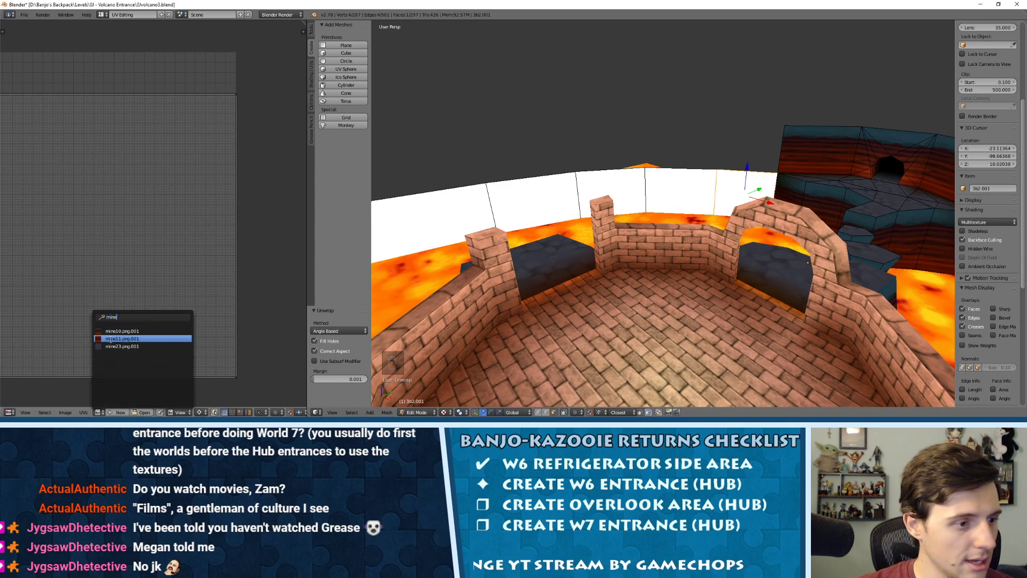
left_click(122, 339)
key("a")
key("KP_Decimal")
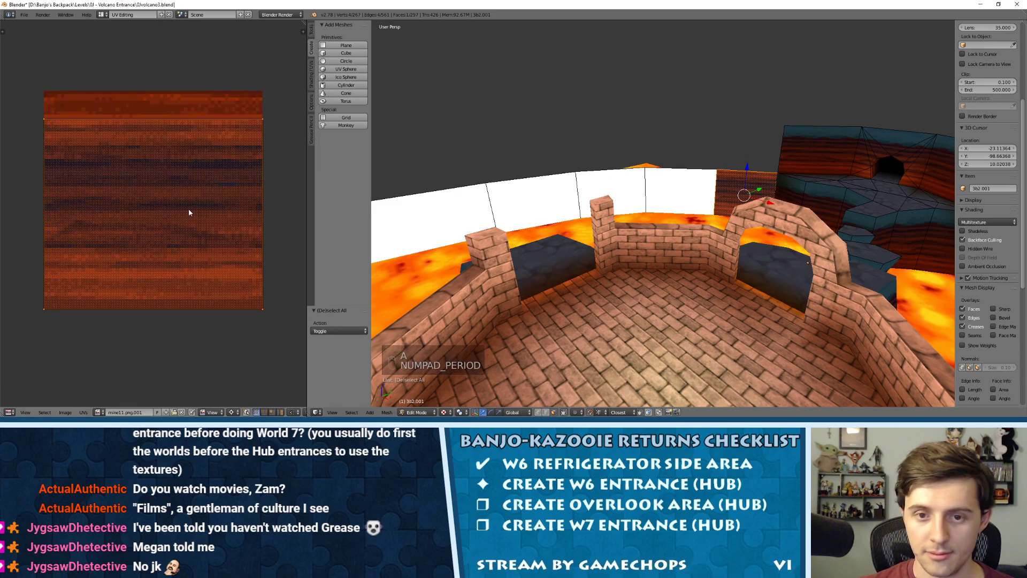
key("KP_Decimal")
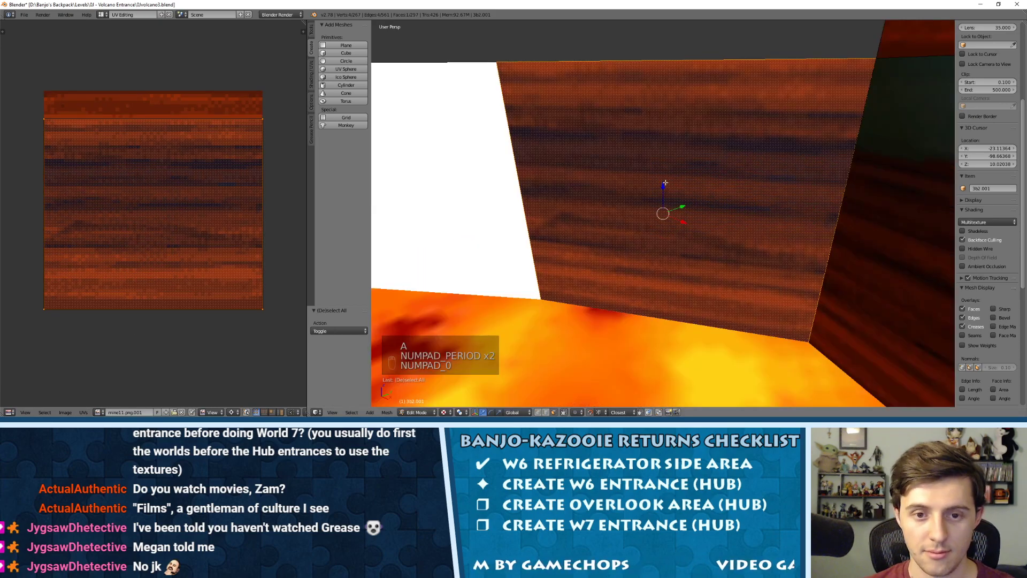
key("KP_0")
key("Tab")
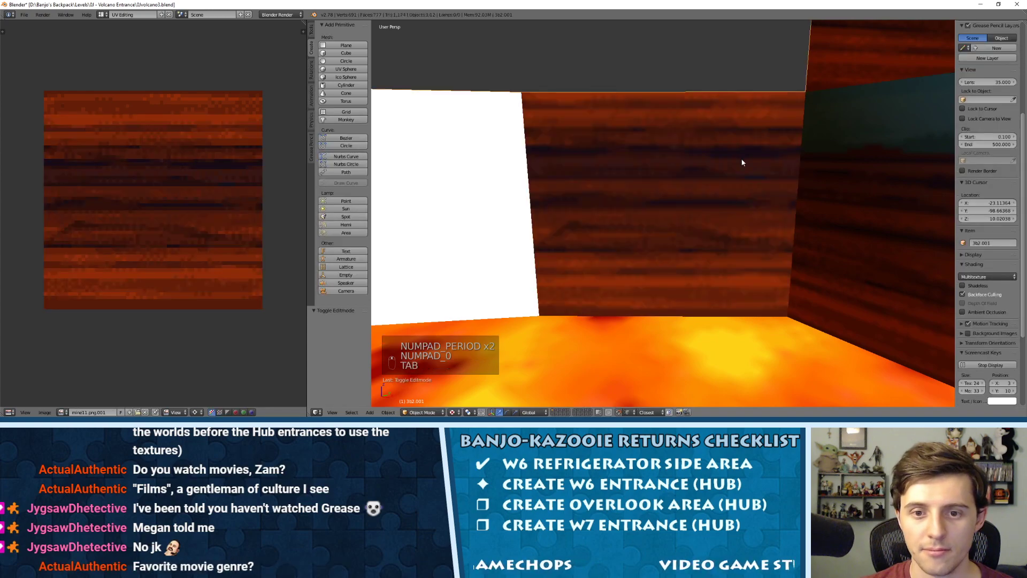
key("Tab")
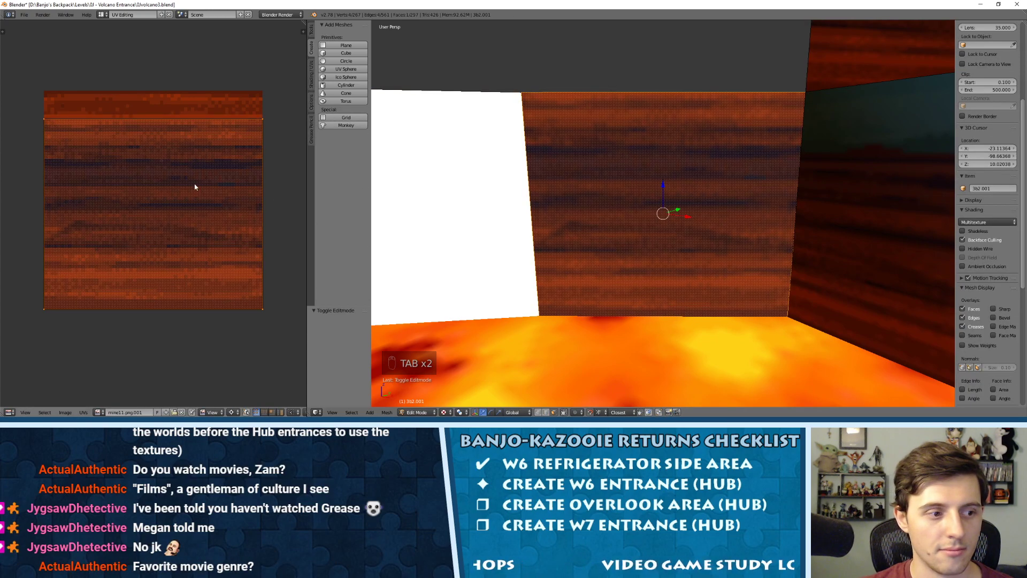
Enlarge the wall face's UVs slightly and move them by about 0.188 in X and 0.063 in Y to span the texture's height.
key("a")
key("a")
key("a")
key("a")
key("s")
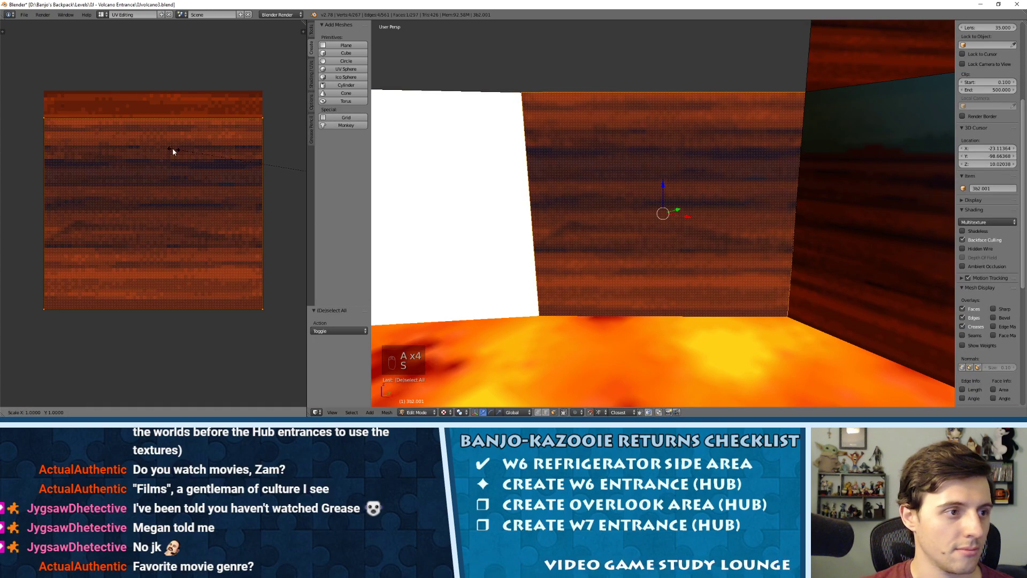
left_click(118, 172)
left_click(118, 172)
key("g")
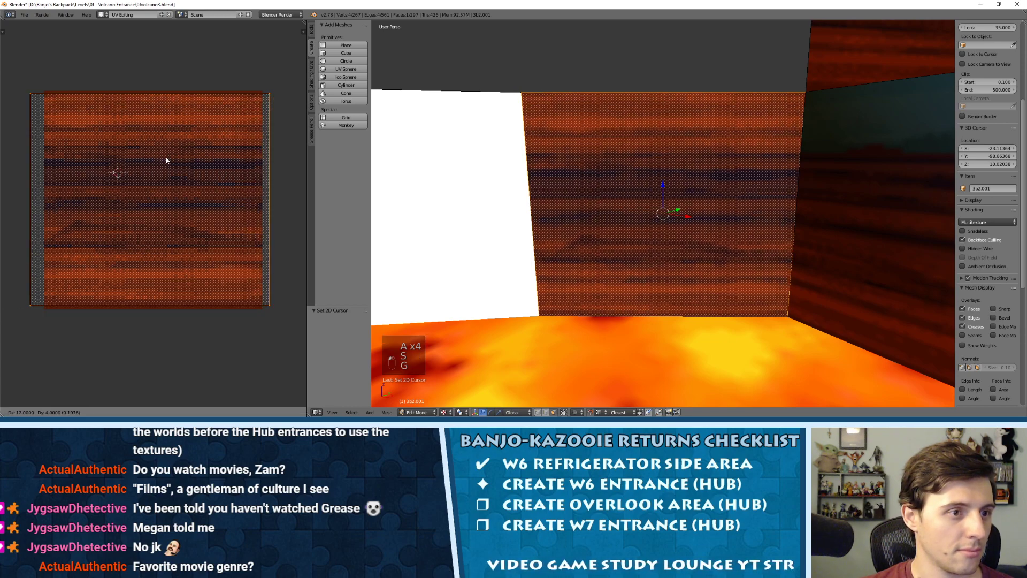
left_click(166, 160)
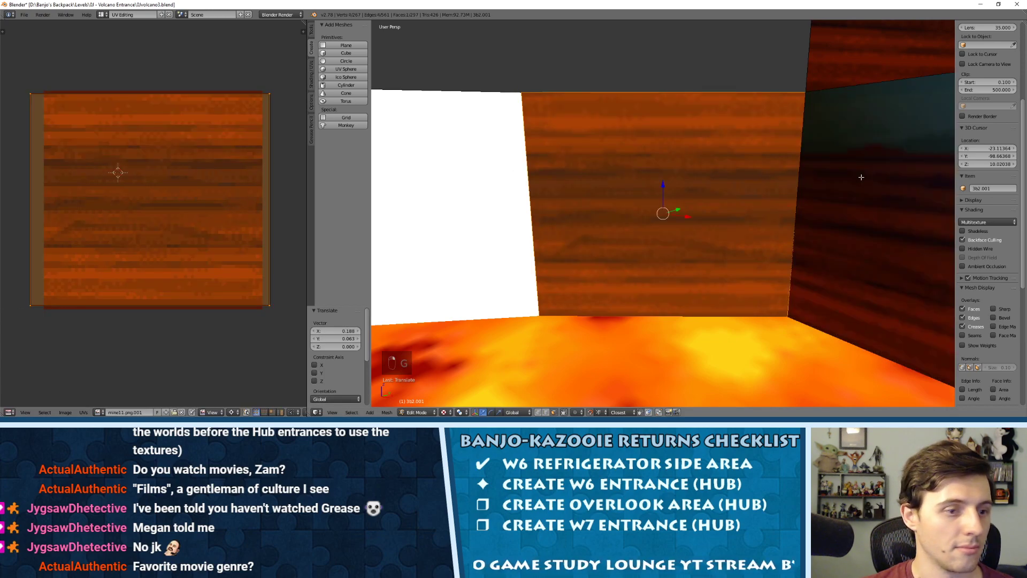
key("Tab")
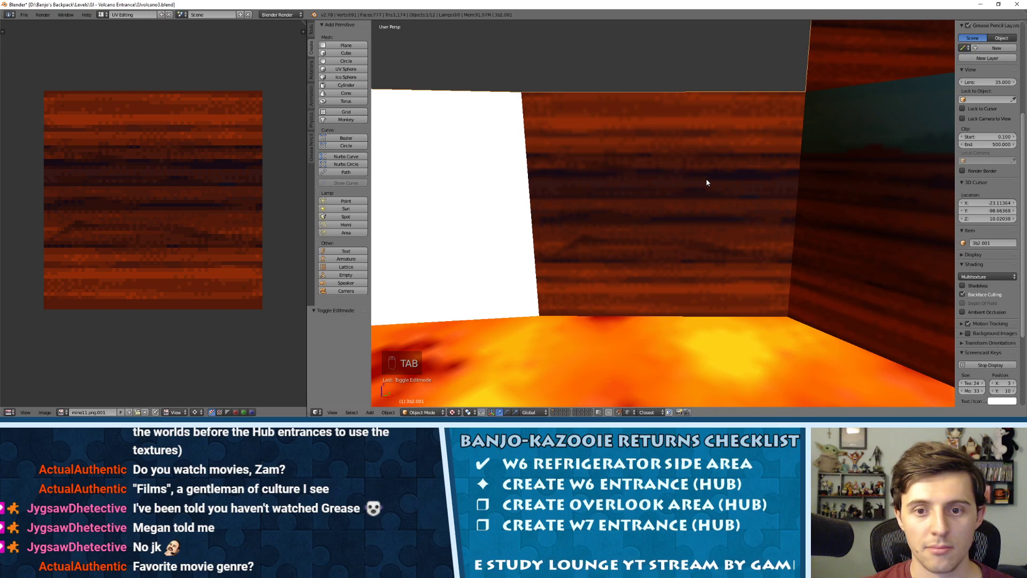
key("Tab")
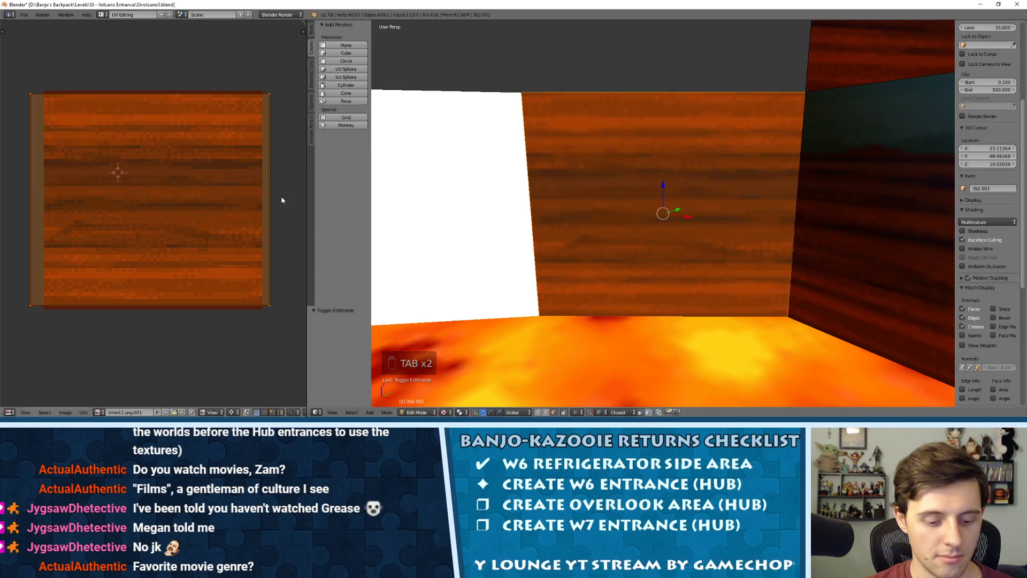
Add the adjoining island face to the selection and slide the wall face's UVs along X by about 1.25 towards that face's UVs.
right_click(834, 223, "shift")
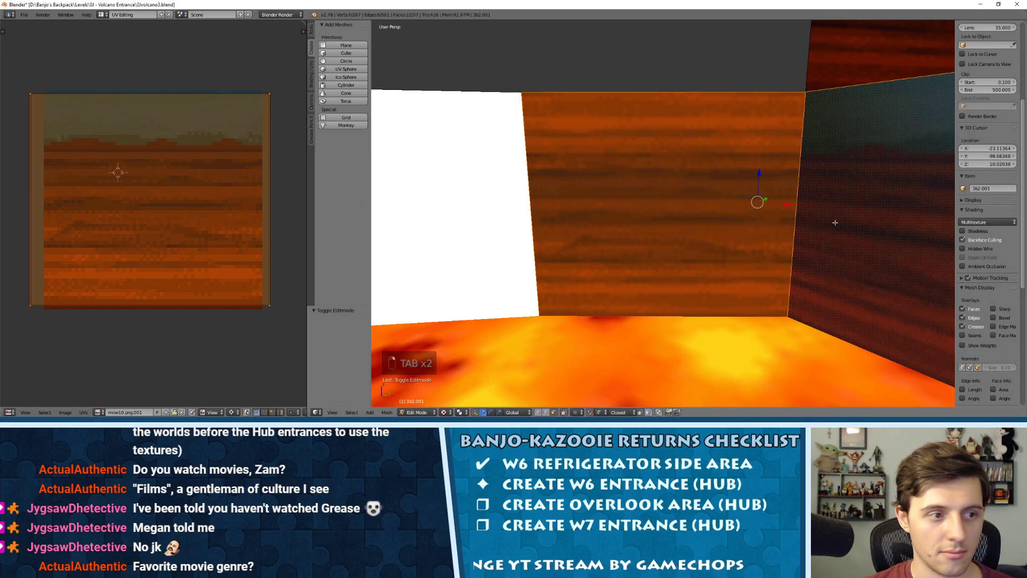
scroll(216, 199, "down", 6)
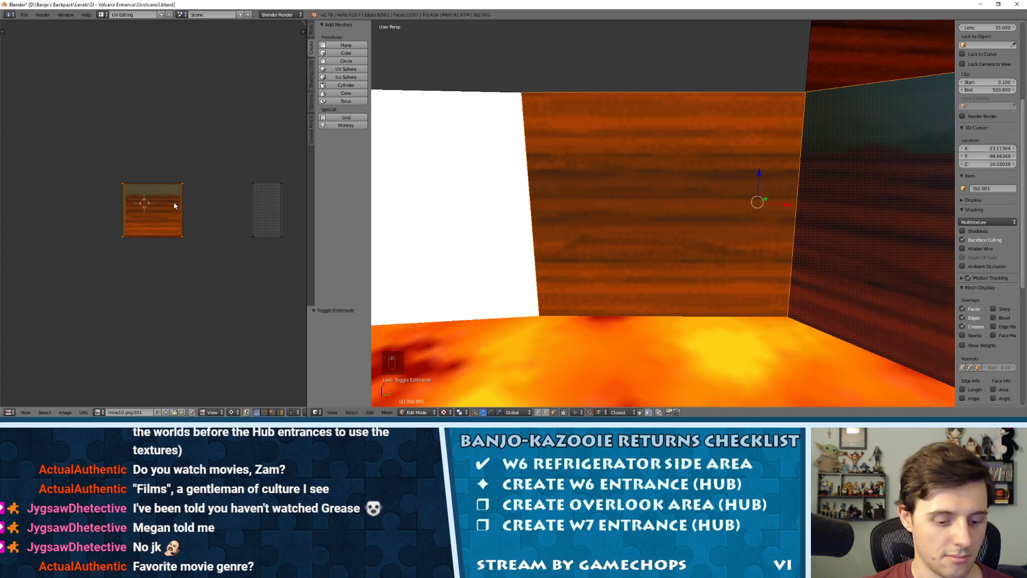
key("g")
key("x")
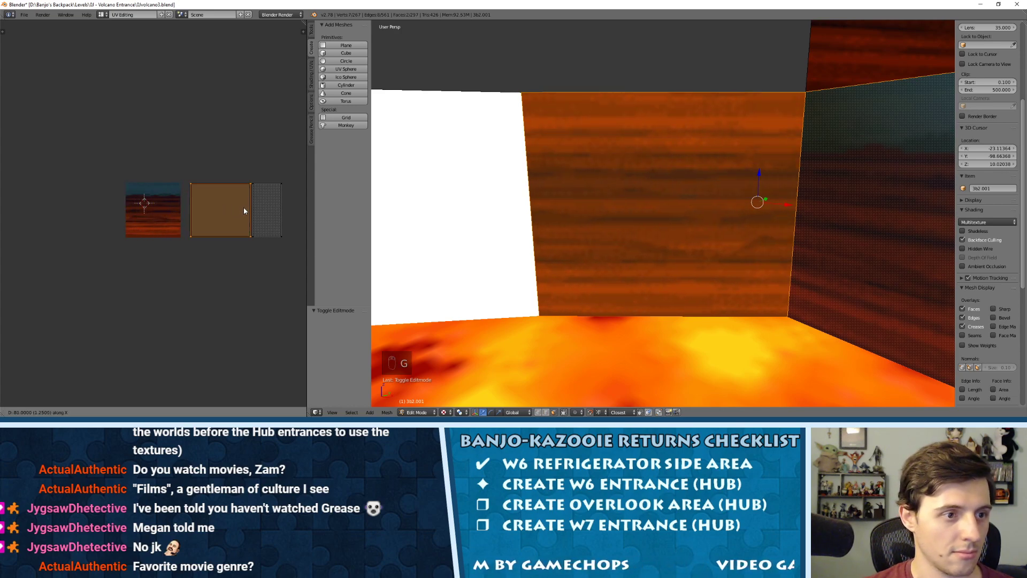
left_click(243, 207)
key("Tab")
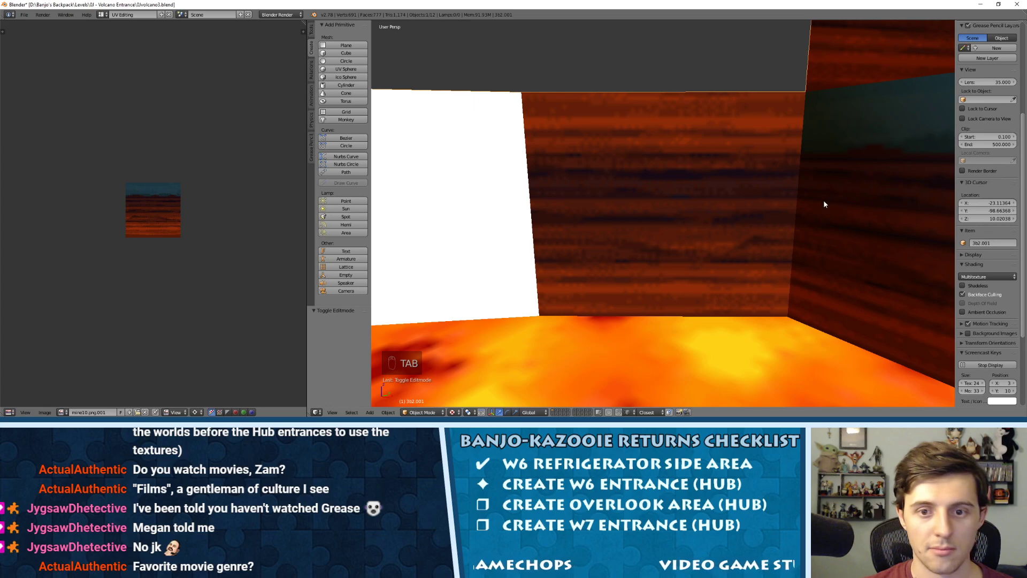
Select the blank wall faces around the lava with the textured face active, and unwrap them with Follow Active Quads using Length Average.
middle_click_drag(787, 200, 696, 209)
scroll(784, 202, "down", 5)
scroll(786, 203, "down", 5)
key("Tab")
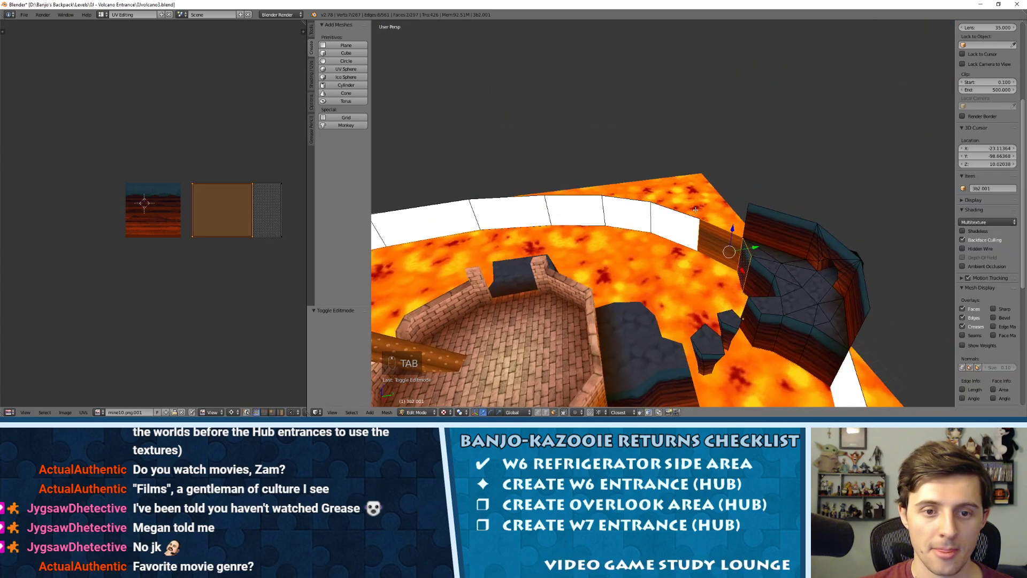
right_click(696, 210, "shift")
middle_click_drag(556, 214, 706, 208)
right_click(742, 220, "shift")
right_click(685, 202, "shift")
right_click(634, 190, "shift")
right_click(591, 183, "shift")
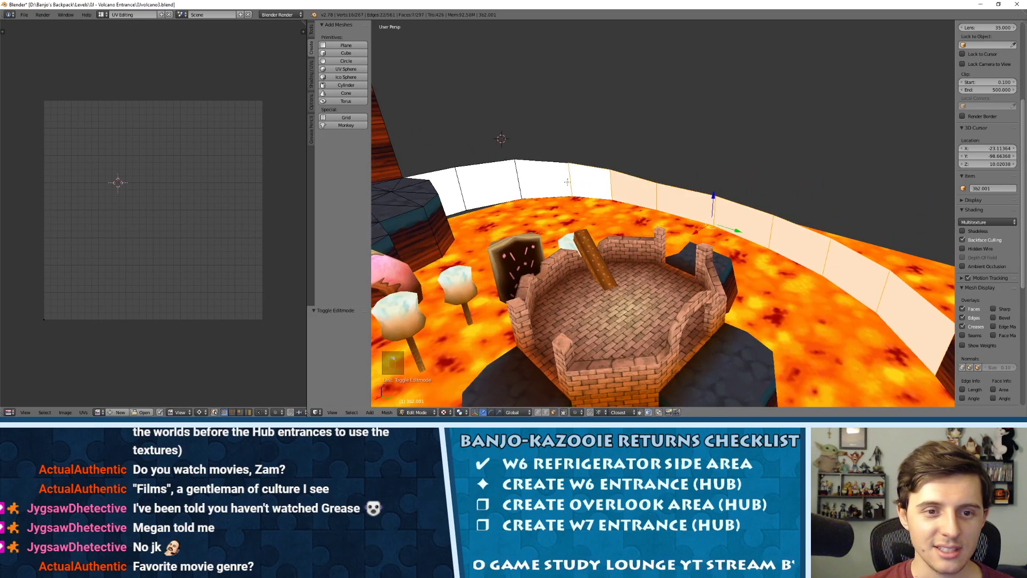
right_click(559, 181, "shift")
right_click(510, 178, "shift")
right_click(448, 184, "shift")
right_click(467, 183, "shift")
middle_click_drag(467, 183, 715, 190)
right_click(801, 222, "shift")
key("u")
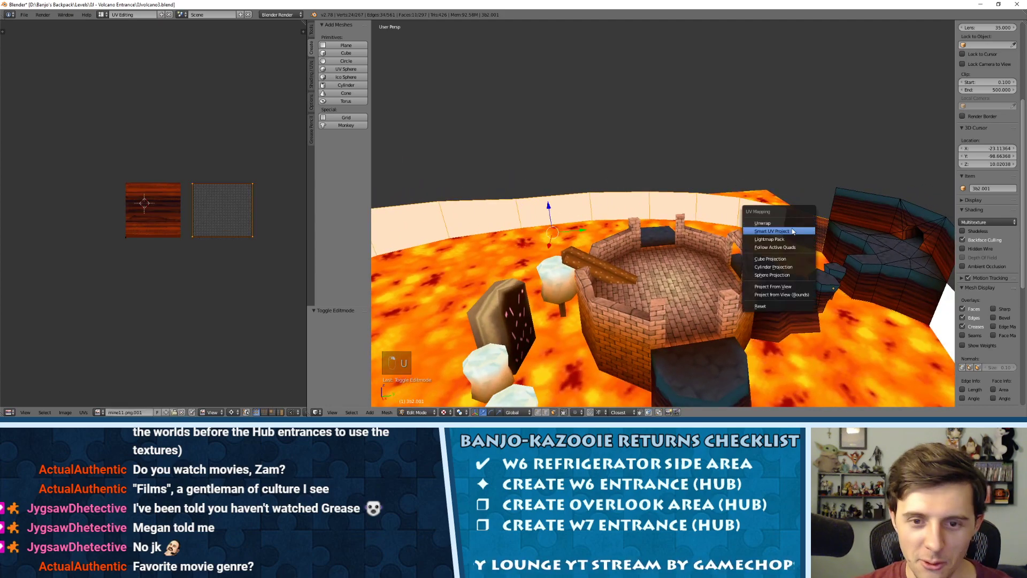
left_click(784, 246)
left_click(753, 264)
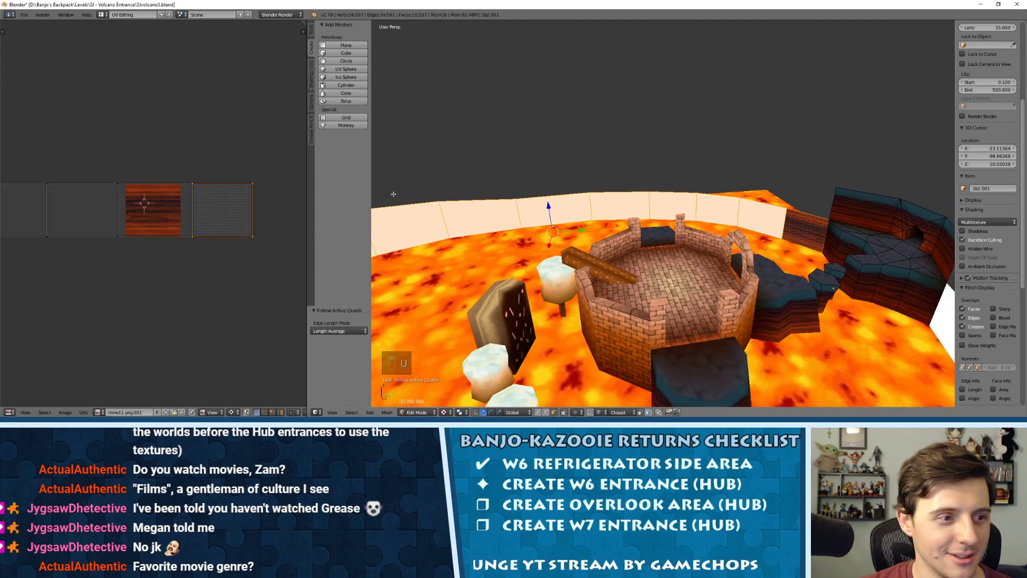
Assign the mine11.png.001 texture to the selected wall faces, then deselect them and leave edit mode.
left_click(98, 412)
key("a")
key("Tab")
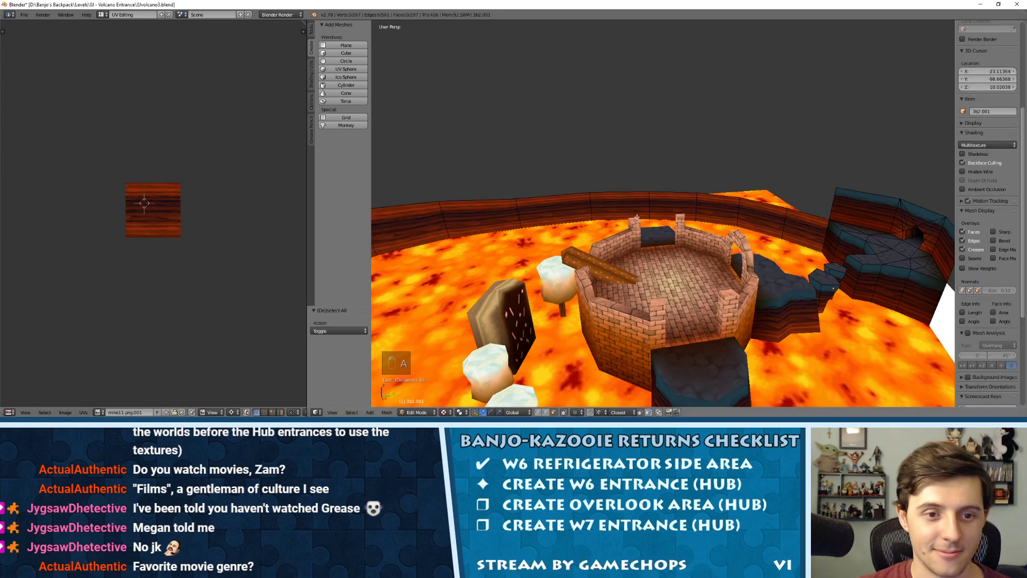
middle_click_drag(514, 224, 548, 214)
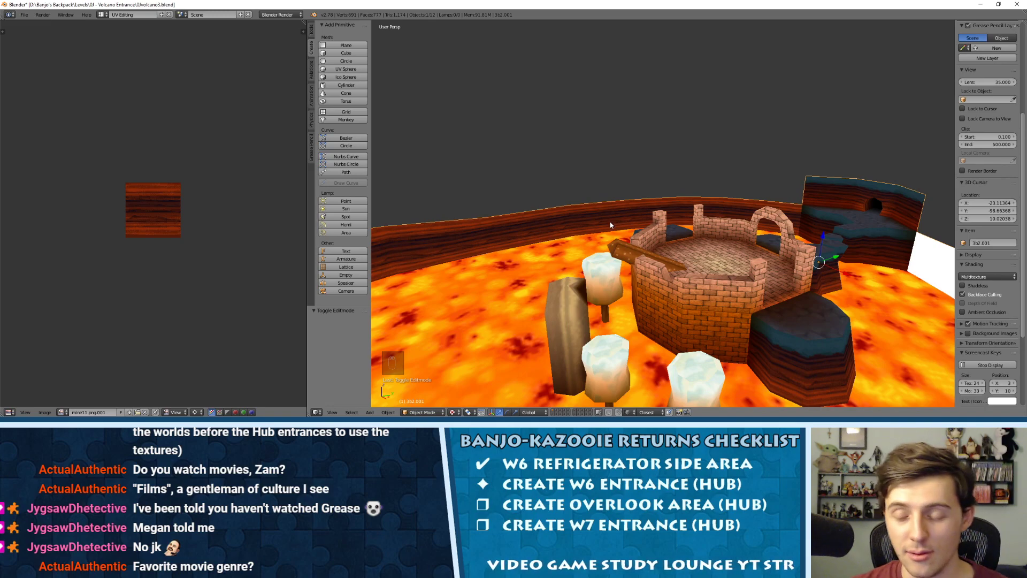
Enter edit mode on the wall object and select the blank wall face adjoining the rock island on its far side.
middle_click_drag(608, 219, 664, 165)
middle_click_drag(588, 168, 555, 203)
key("Tab")
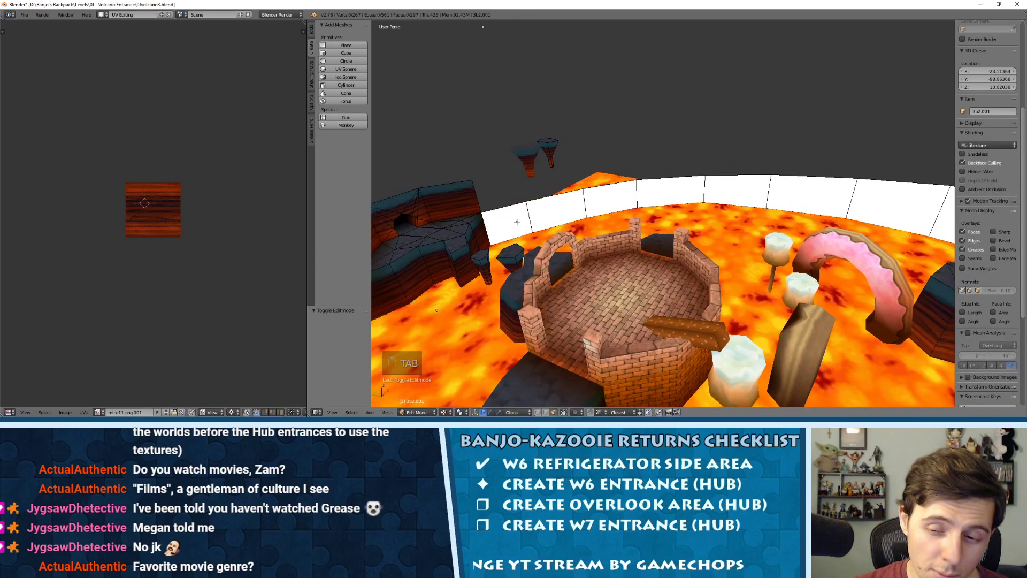
right_click(517, 221)
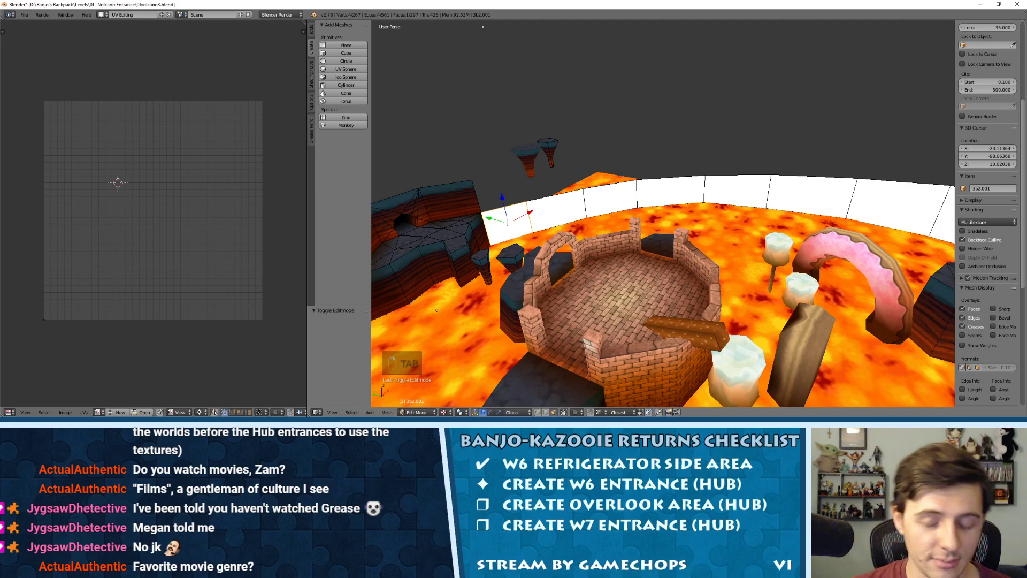
key("i")
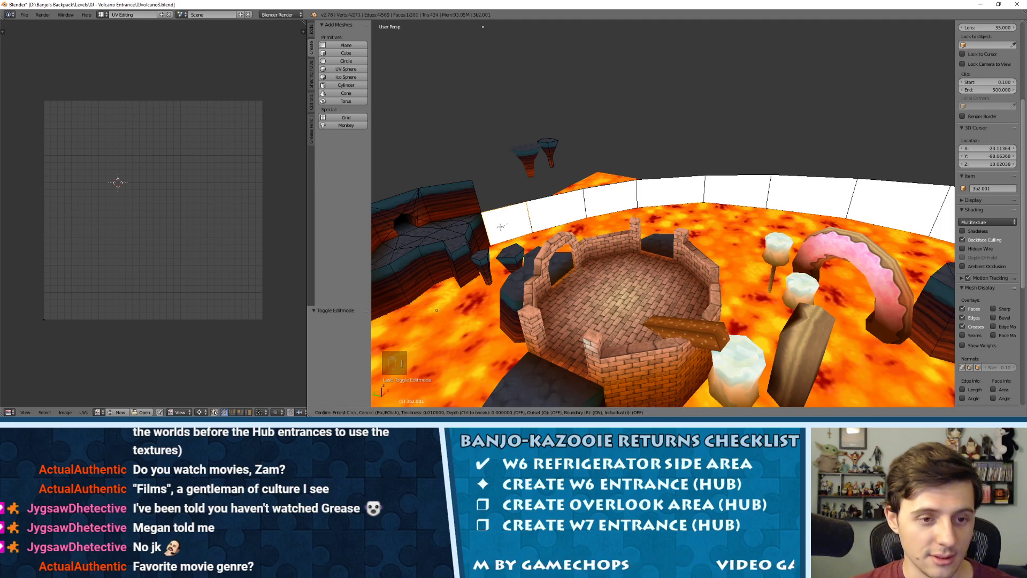
left_click(553, 168)
key("ctrl+z")
Unwrap the selected wall face and assign the mine11.png.001 texture to it.
key("u")
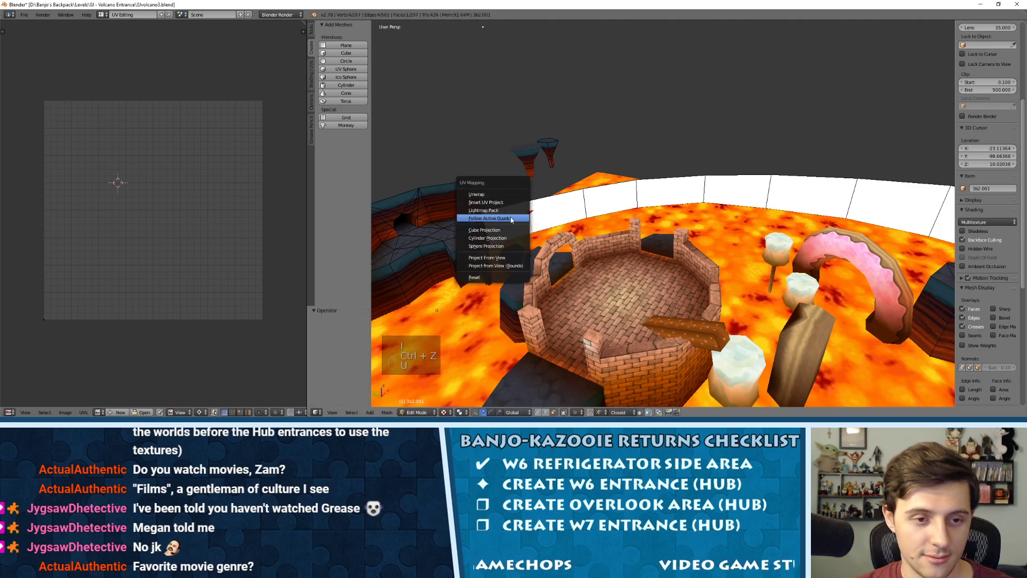
left_click(500, 195)
key("a")
key("KP_Decimal")
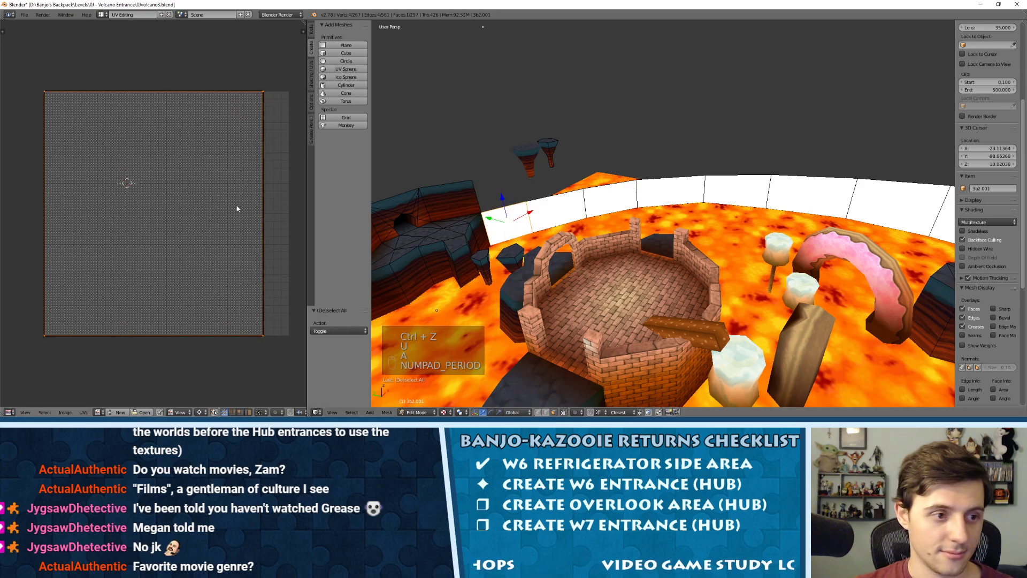
left_click(98, 412)
type("mi")
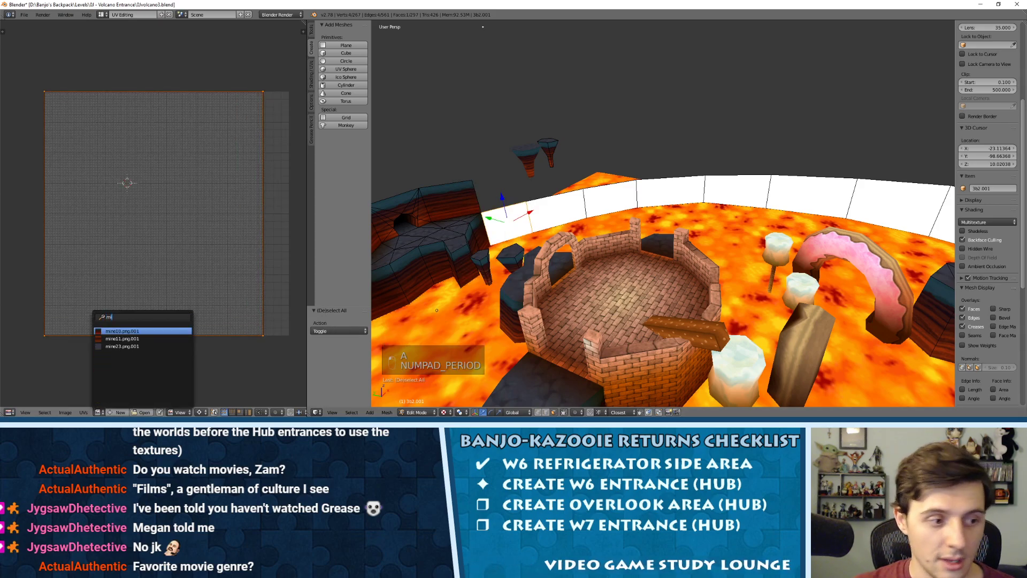
left_click(128, 339)
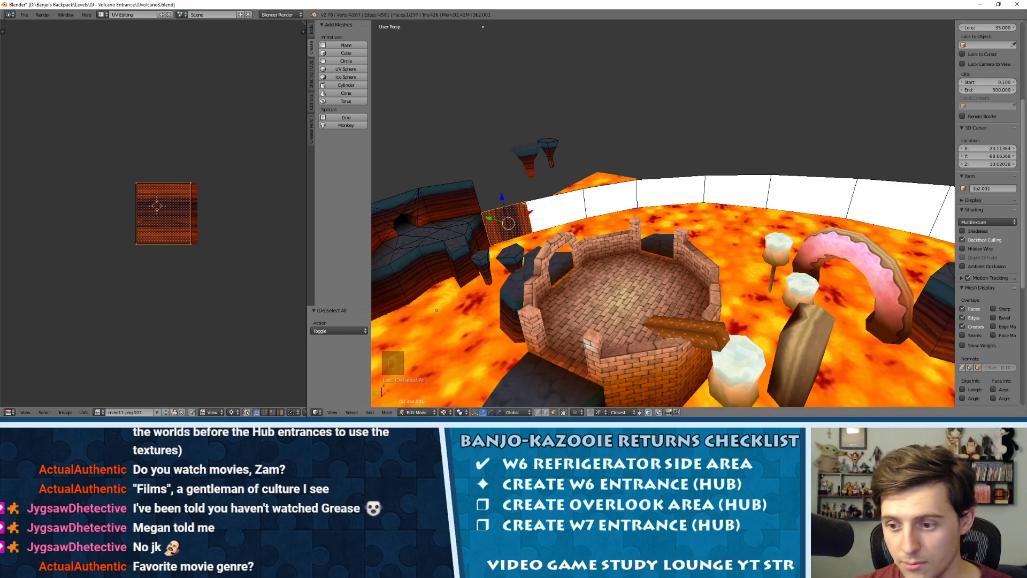
Rotate the wall face's UVs by 90° and move them about 0.277 in X onto the texture.
key("KP_Decimal")
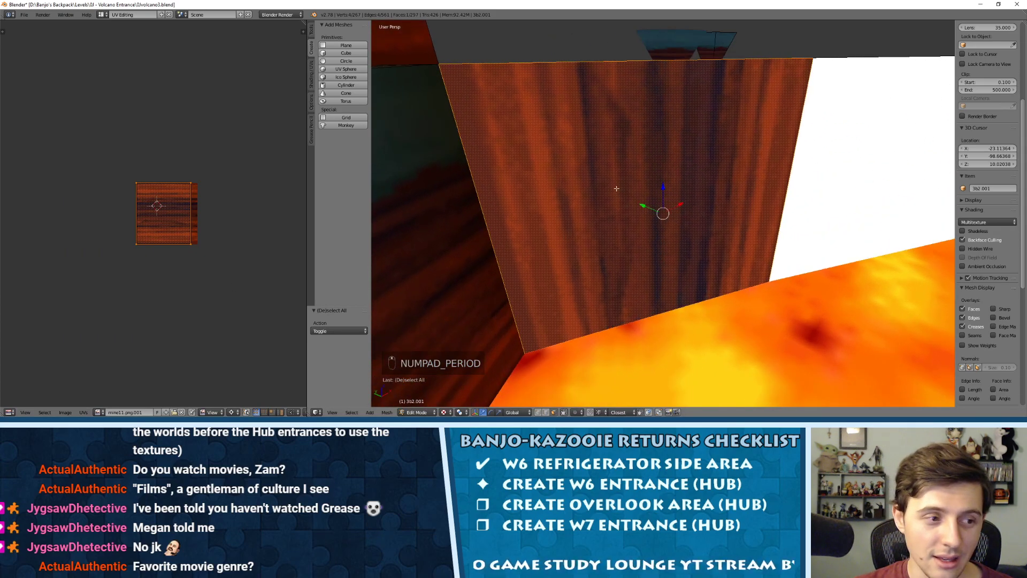
type("r90")
key("Return")
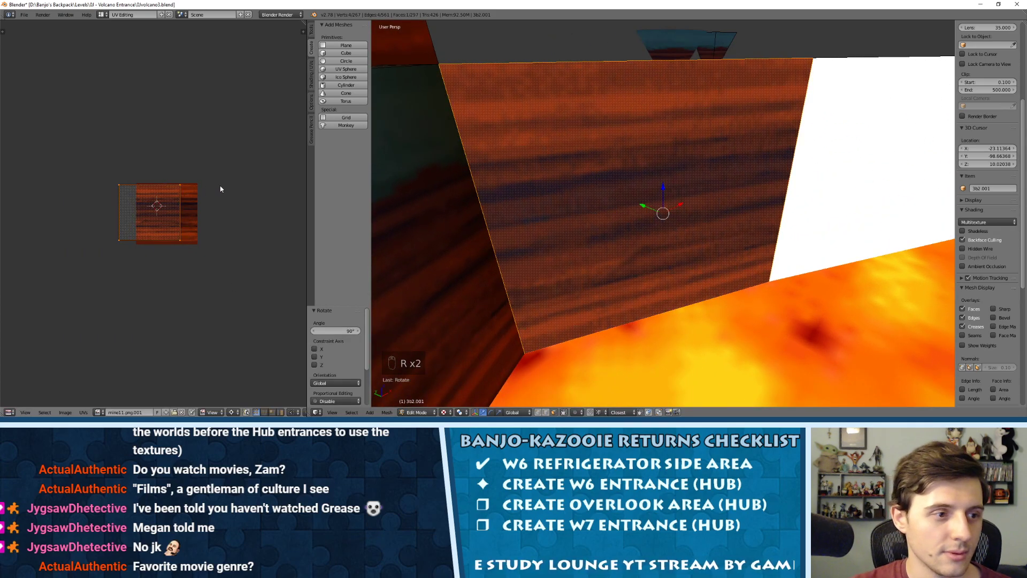
scroll(170, 201, "up", 5)
middle_click_drag(200, 193, 159, 192)
key("g")
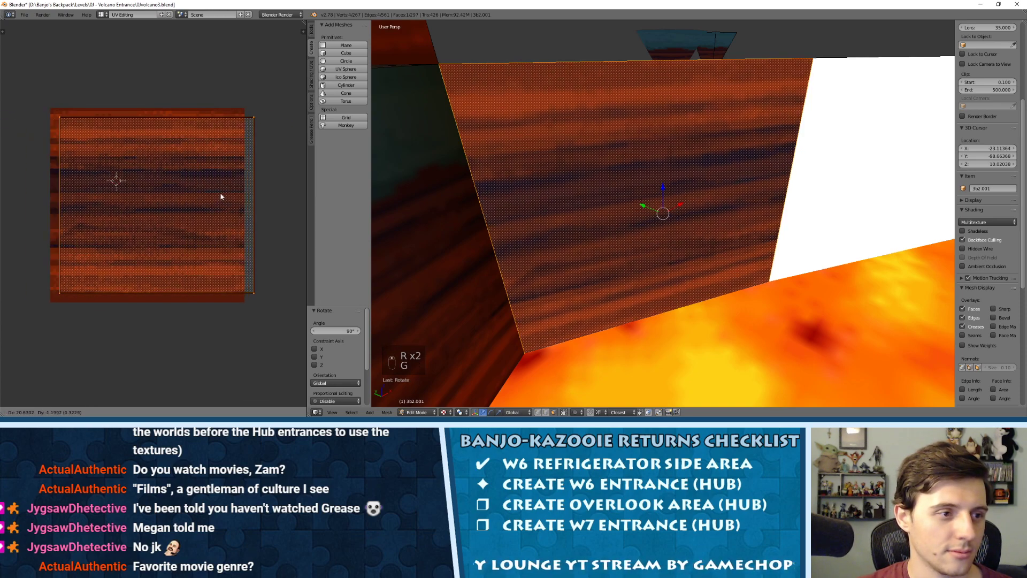
left_click(211, 190)
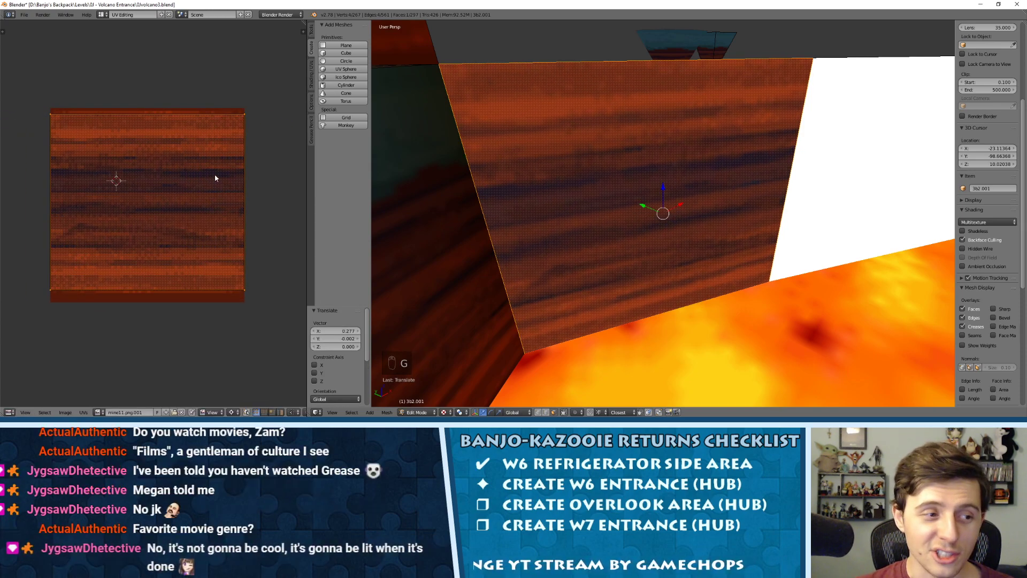
Scale the face's UVs up by about 1.063 and again by about 1.019, and slide them about 0.027 along X.
key("s")
left_click(222, 174)
key("s")
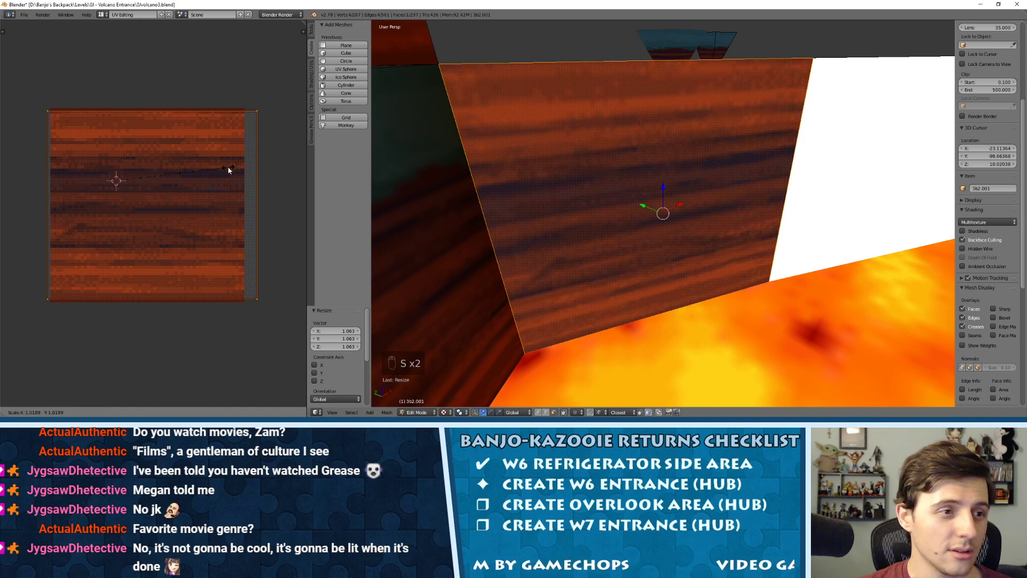
left_click(229, 170)
key("g")
key("x")
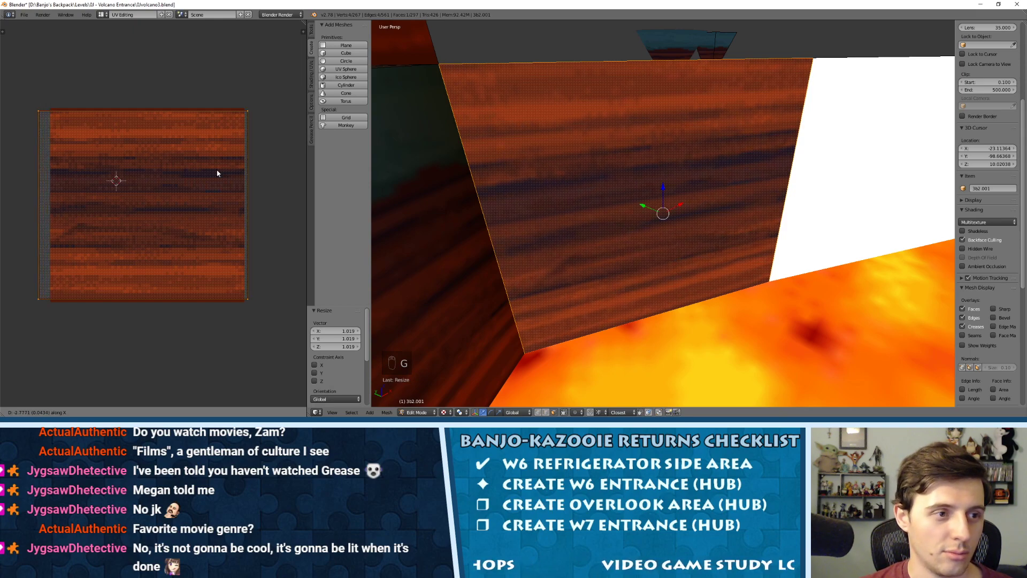
left_click(225, 173)
scroll(484, 223, "down", 5)
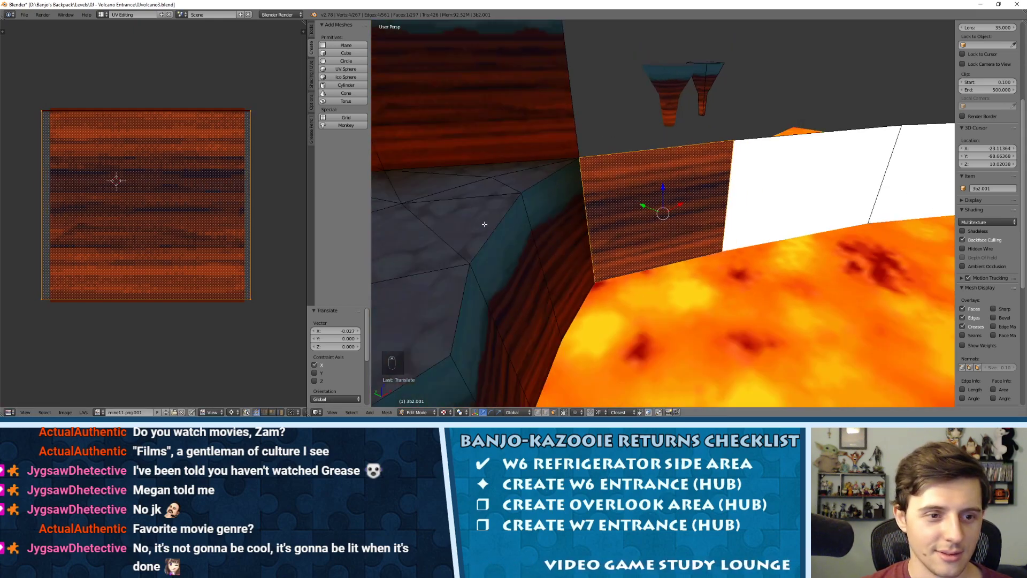
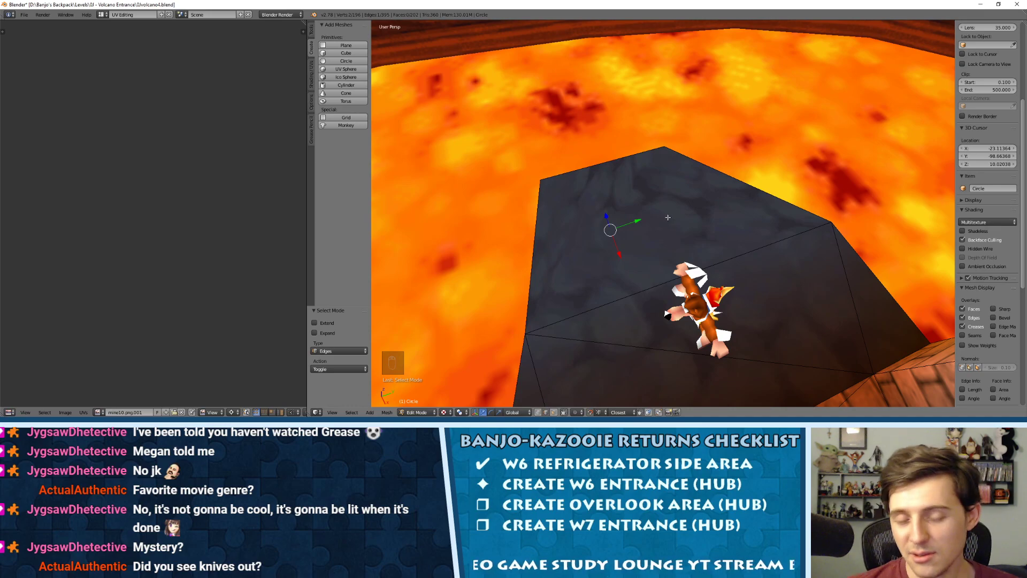
In top view with vertex selection, extrude the rock ledge's upper outer corner vertex twice across the lava towards the boundary wall.
middle_click_drag(668, 217, 732, 245)
key("KP_Decimal")
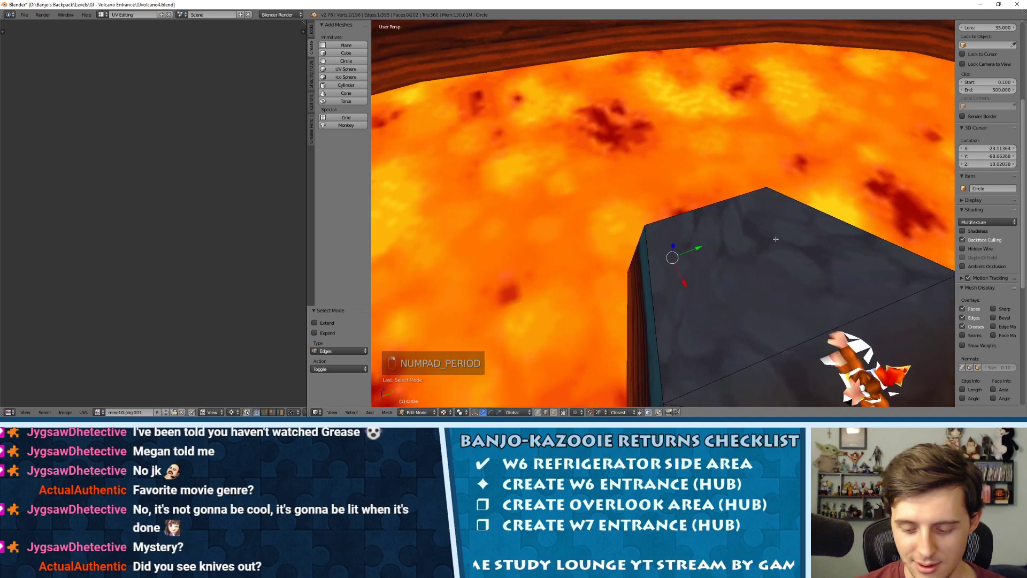
key("KP_7")
key("ctrl+Tab")
left_click(671, 206)
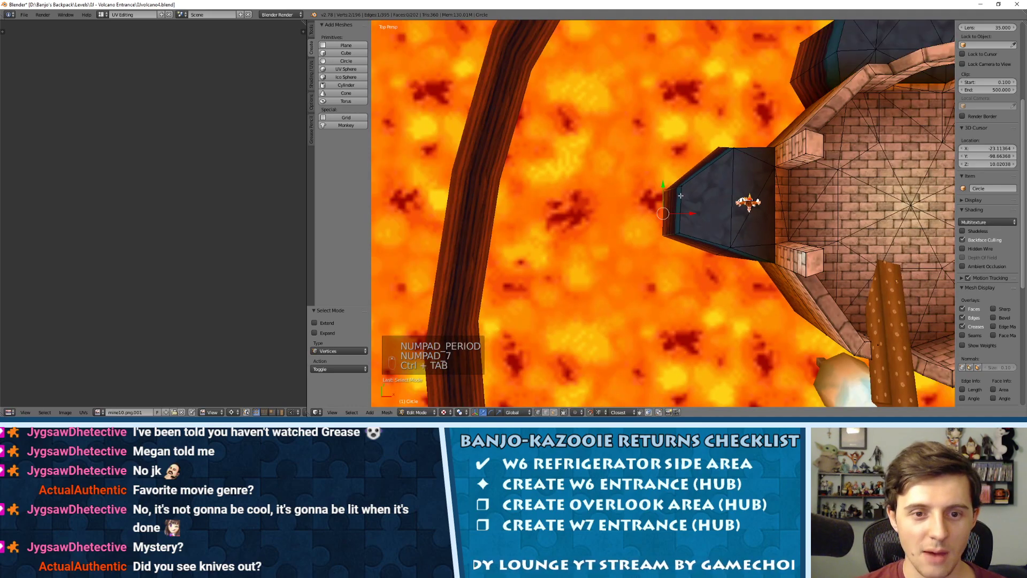
key("e")
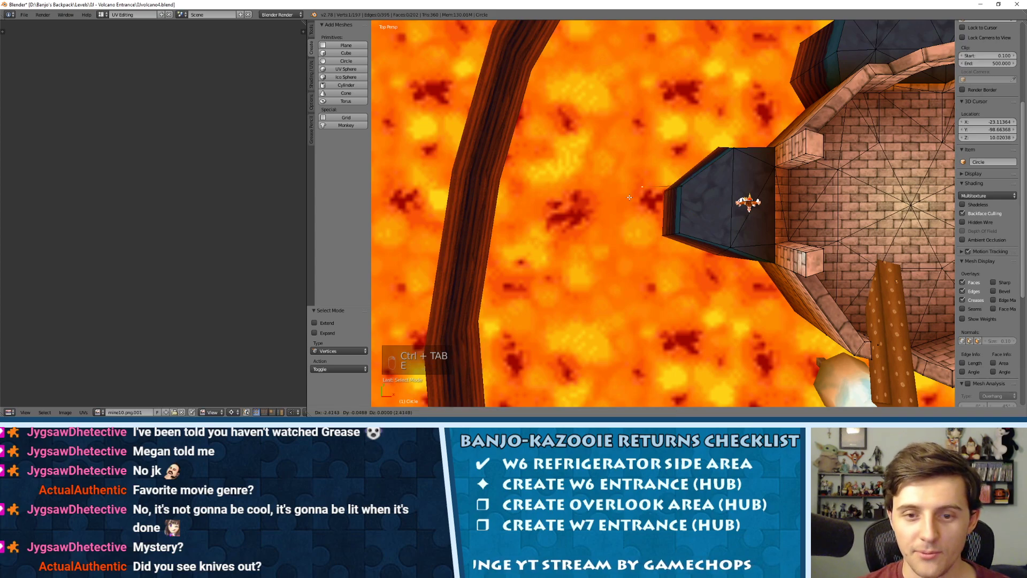
left_click(603, 219)
key("e")
left_click(545, 247)
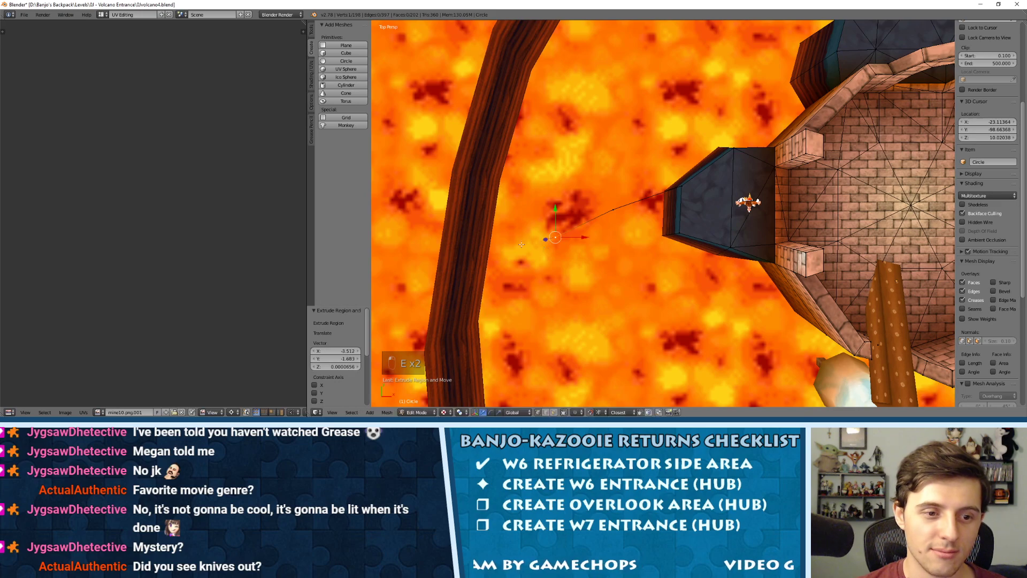
middle_click_drag(545, 248, 512, 116, "shift")
Join the Circle object into the 362.001 object and return to edit mode.
key("Tab")
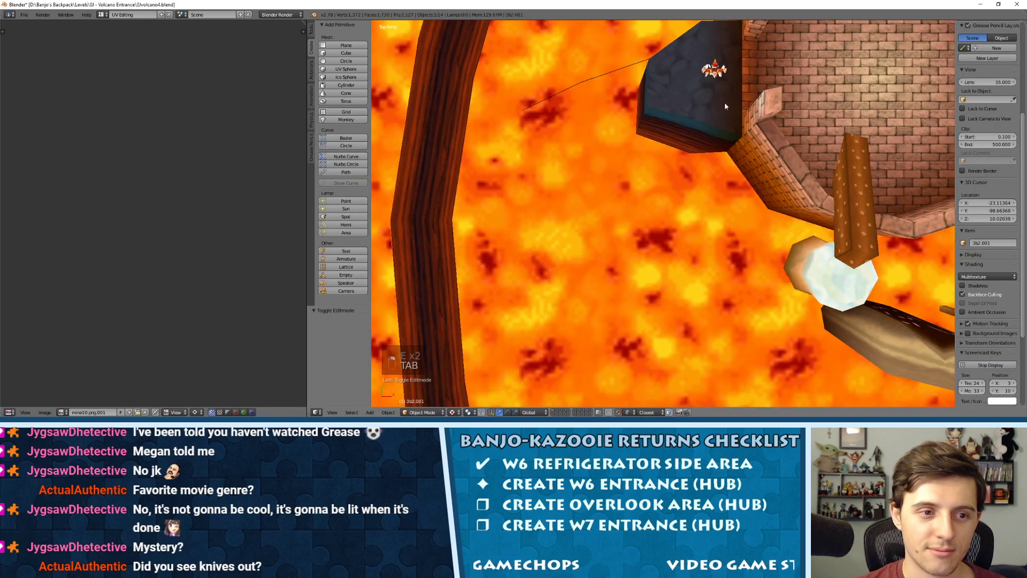
key("ctrl+j")
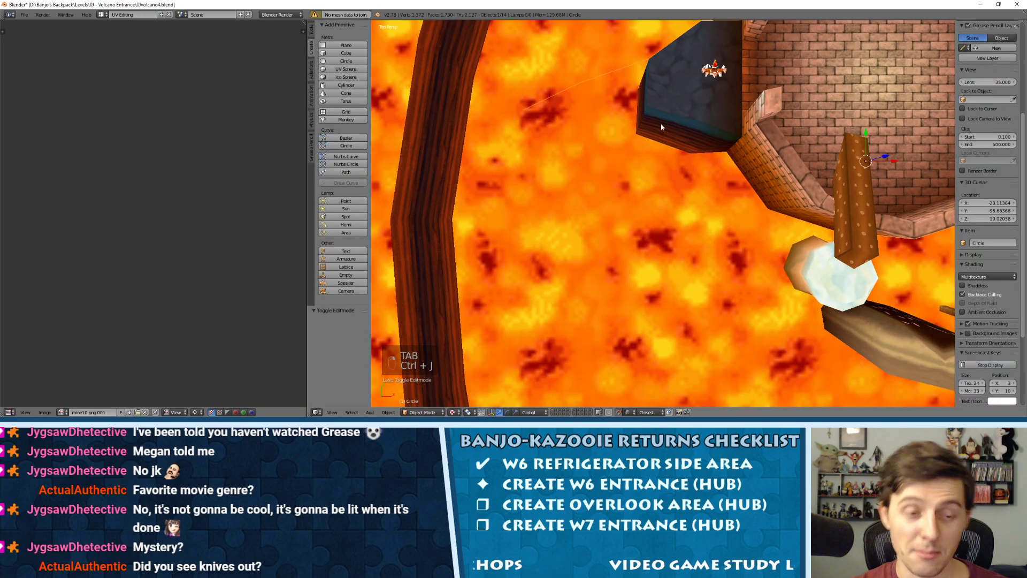
key("Tab")
middle_click_drag(527, 101, 587, 106, "shift")
key("Tab")
key("Tab")
key("Tab")
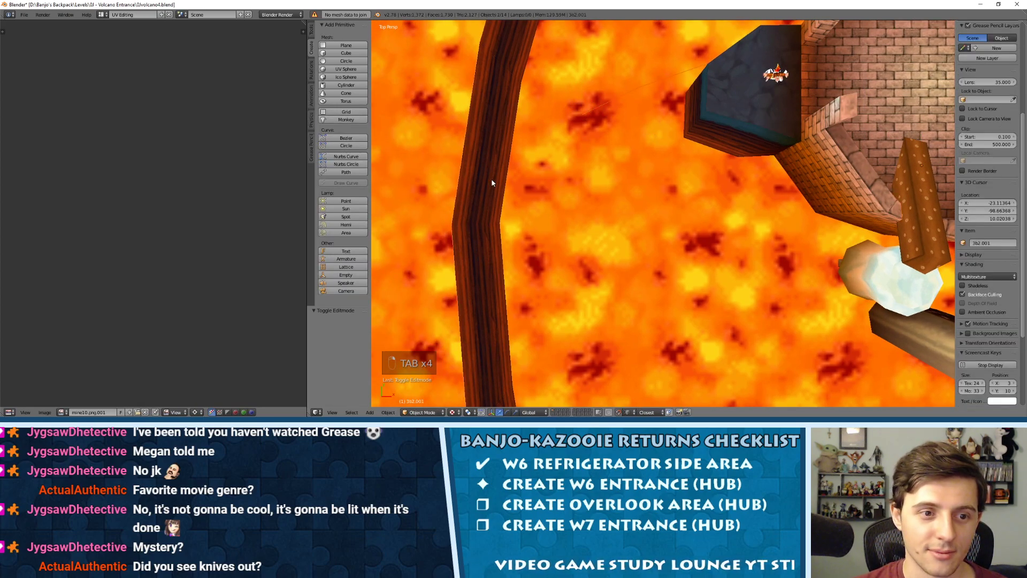
key("ctrl+j")
key("Tab")
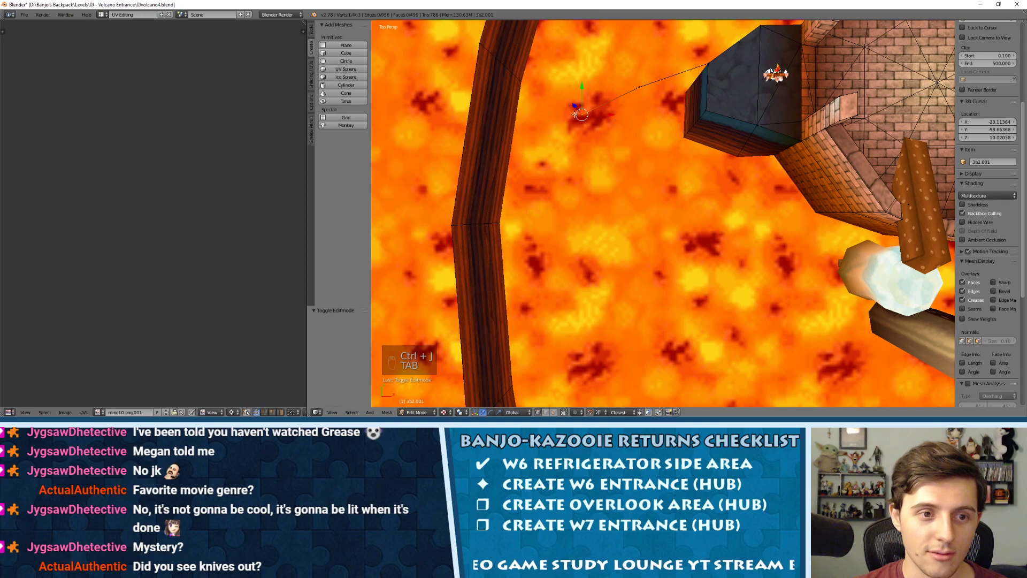
Extrude the edge chain by two more vertices, placing the last one on the boundary wall's bend vertex.
middle_click_drag(564, 117, 655, 110, "shift")
key("e")
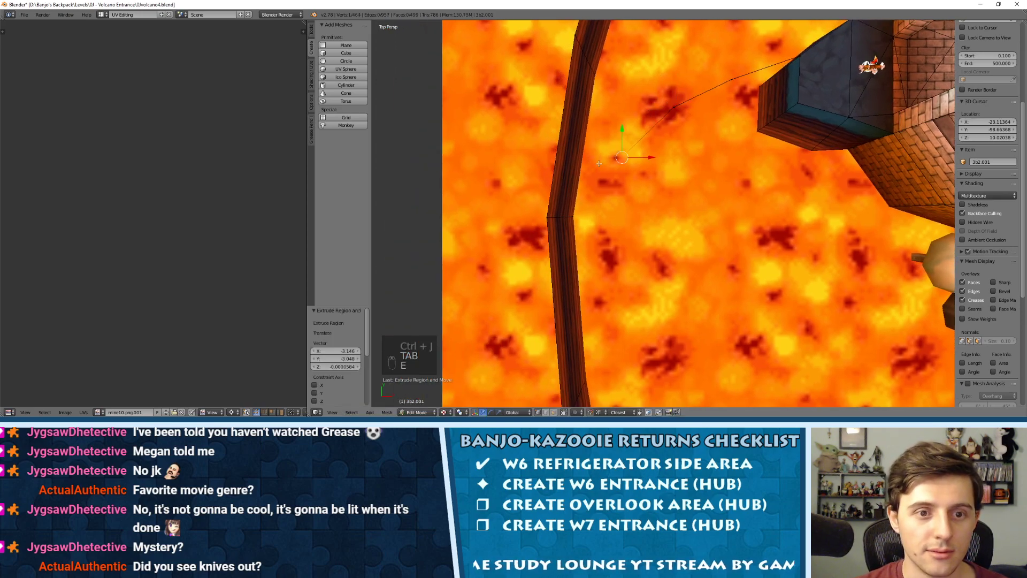
left_click(621, 159)
key("e")
left_click(538, 222)
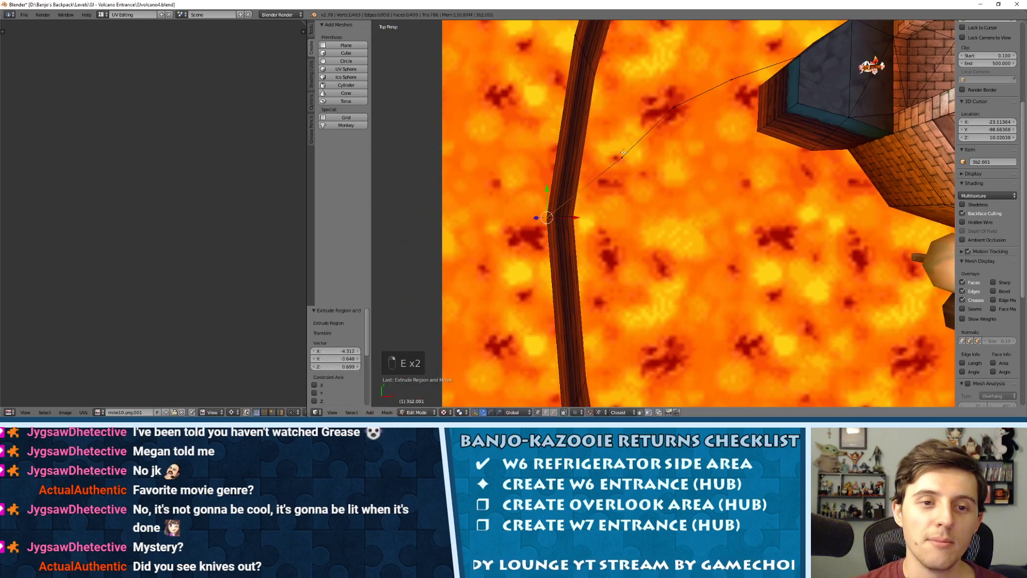
Move the chain's three intermediate vertices outward by about 1.29, 0.83 and 1.02 in Y to curve the path.
key("g")
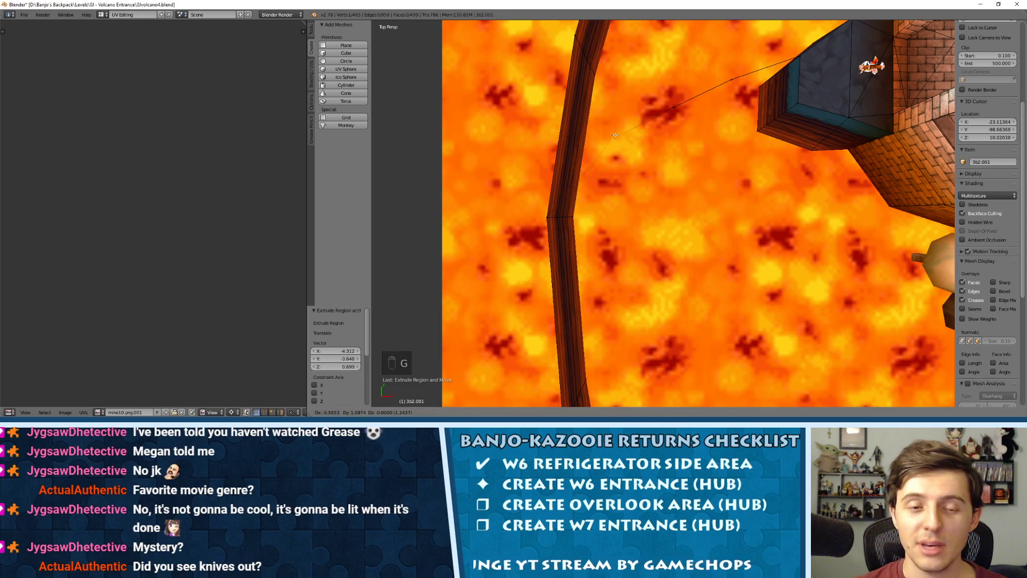
left_click(620, 131)
right_click(674, 106)
key("g")
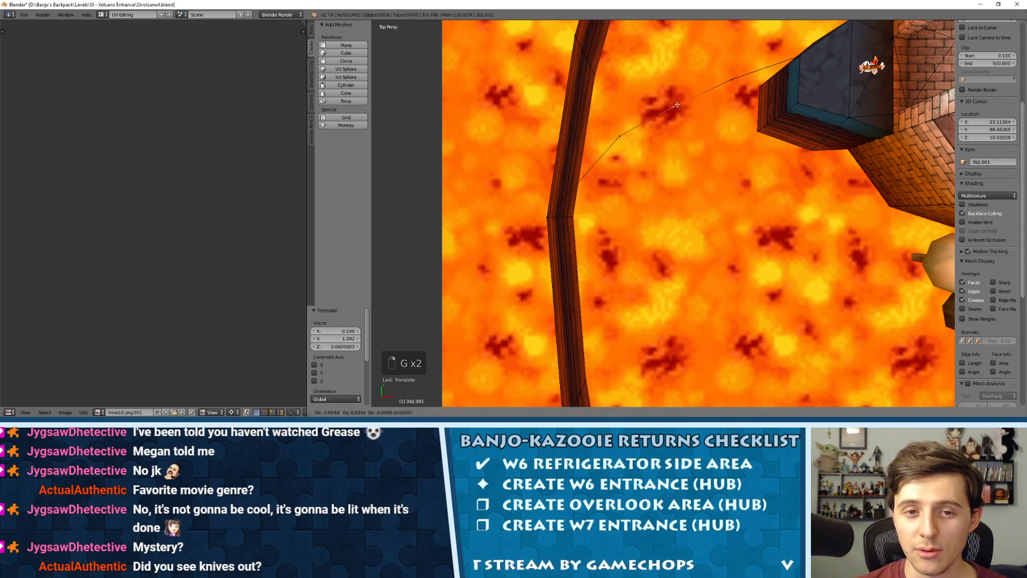
left_click(672, 92)
right_click(732, 75)
key("g")
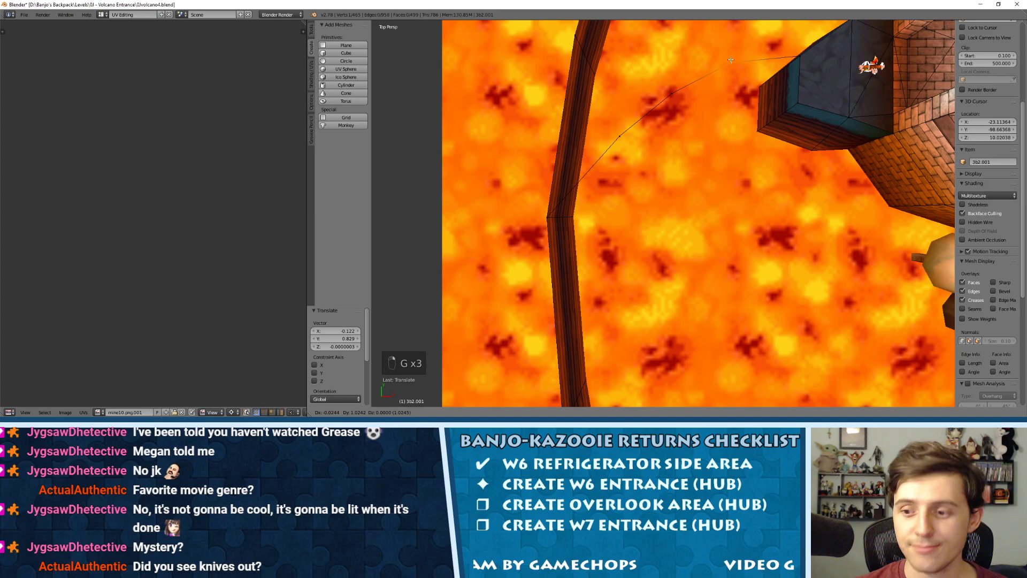
left_click(731, 60)
Shift the chain vertex nearest the wall outward, and move the middle vertex by about -0.463 in X and 0.561 in Y.
middle_click_drag(679, 132, 587, 115, "shift")
key("g")
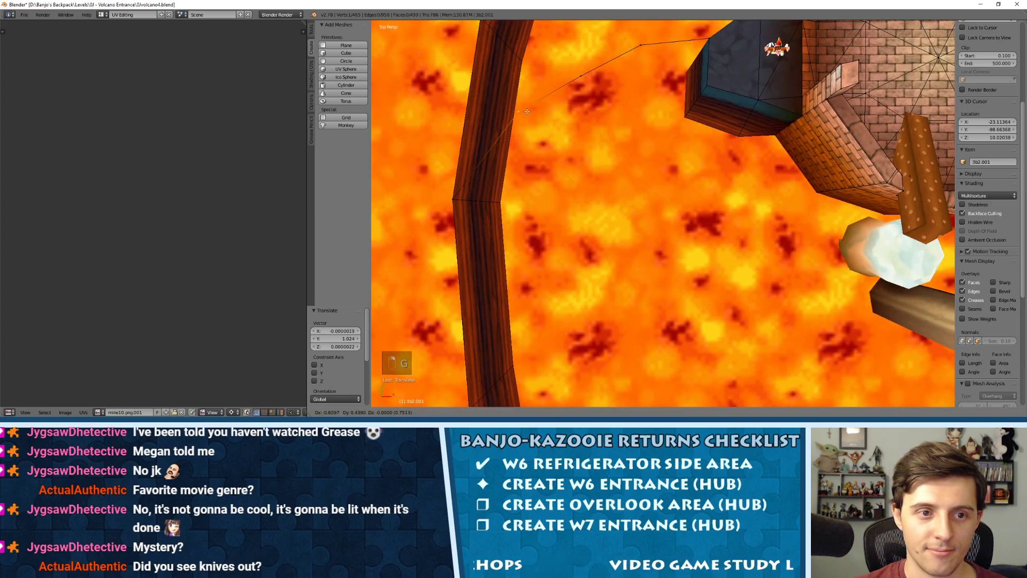
left_click(527, 111)
right_click(583, 75)
key("g")
left_click(576, 65)
Extrude a second edge chain from the ledge's other outer corner, running roughly parallel to the first chain towards the boundary wall.
middle_click_drag(616, 98, 671, 125, "shift")
right_click(770, 111)
key("e")
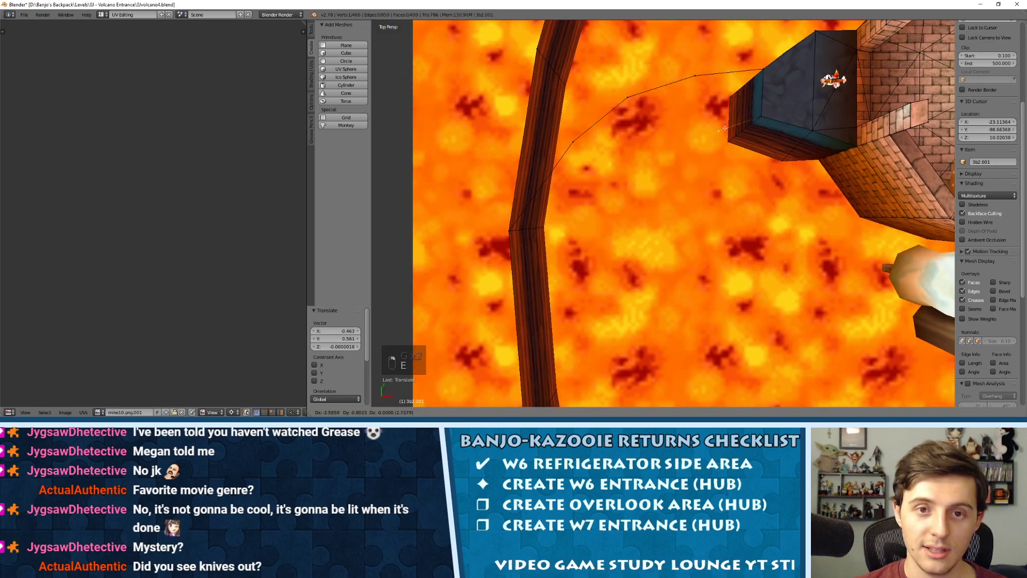
left_click(721, 116)
key("e")
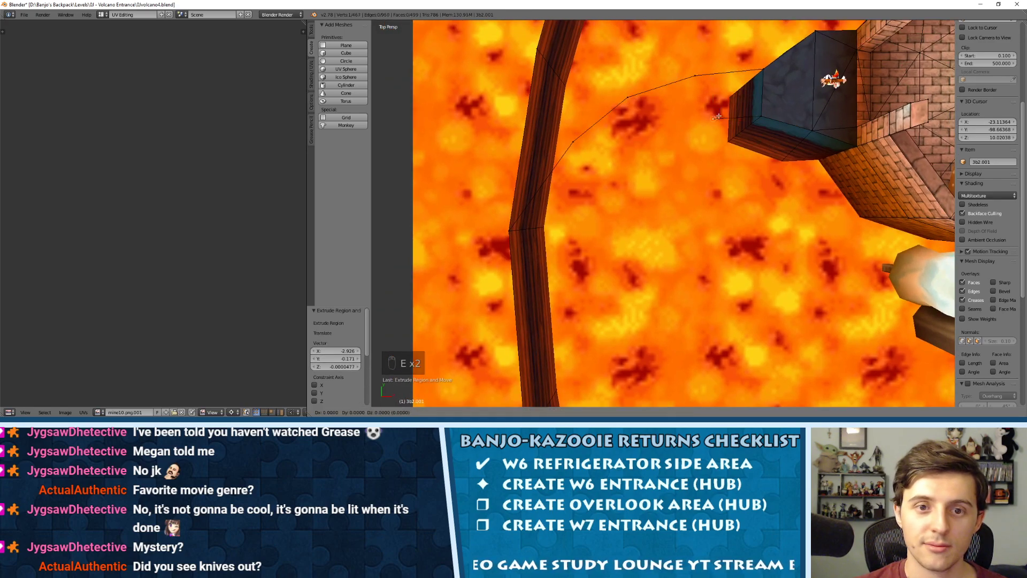
left_click(661, 136)
key("e")
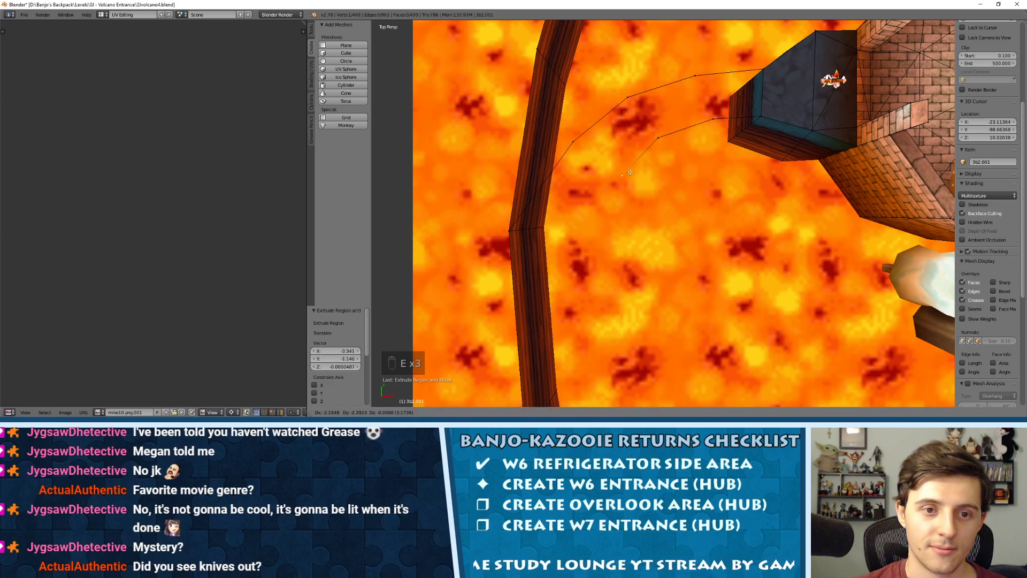
left_click(607, 241)
Fill the gap between the two edge chains with four-sided faces, forming a curved strip from the ledge to the boundary wall.
middle_click_drag(597, 242, 601, 277, "shift")
key("ctrl+Tab")
left_click(663, 143)
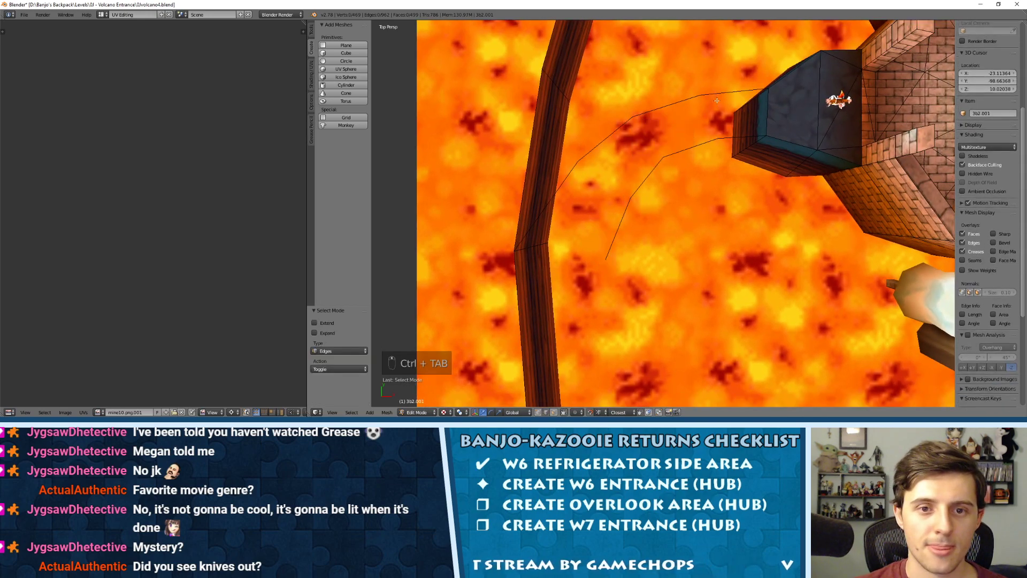
right_click(717, 100)
right_click(730, 127)
right_click(727, 85, "shift")
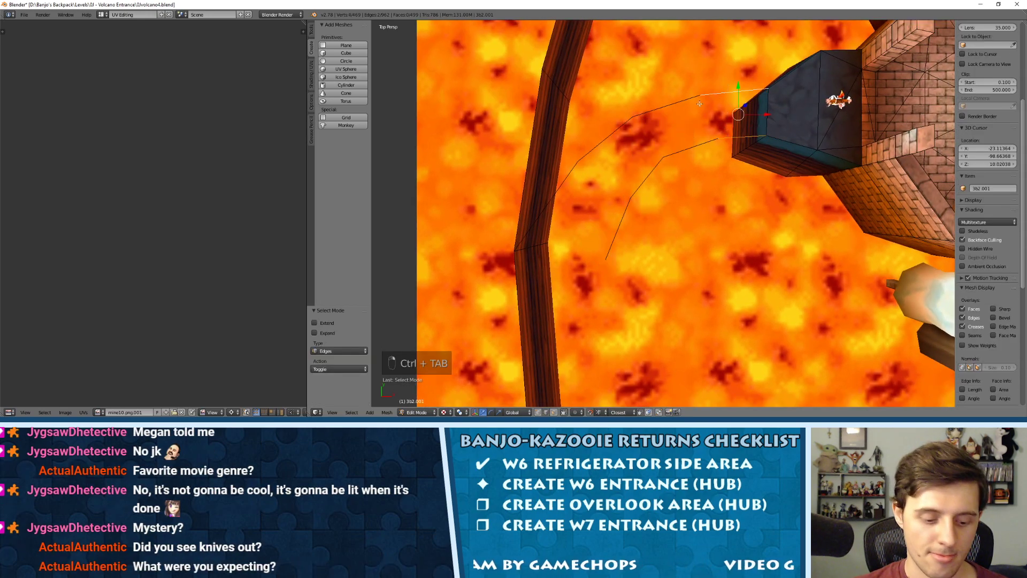
key("f")
key("f")
key("f")
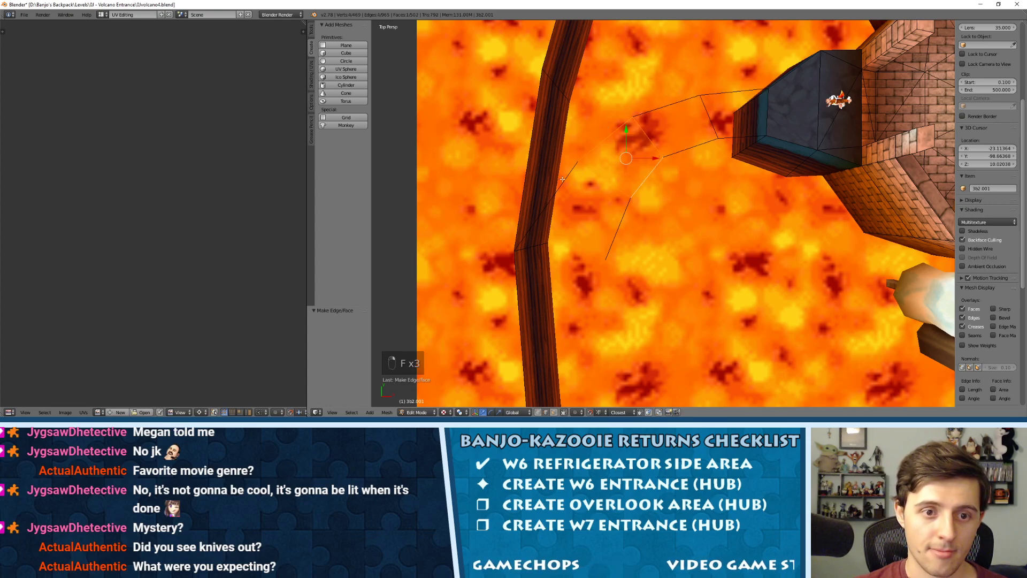
right_click(563, 179)
right_click(614, 224, "shift")
key("f")
Select all faces of the new curved strip, flip their normals, and clear the selection.
key("ctrl+Tab")
left_click(620, 176)
right_click(644, 142, "shift")
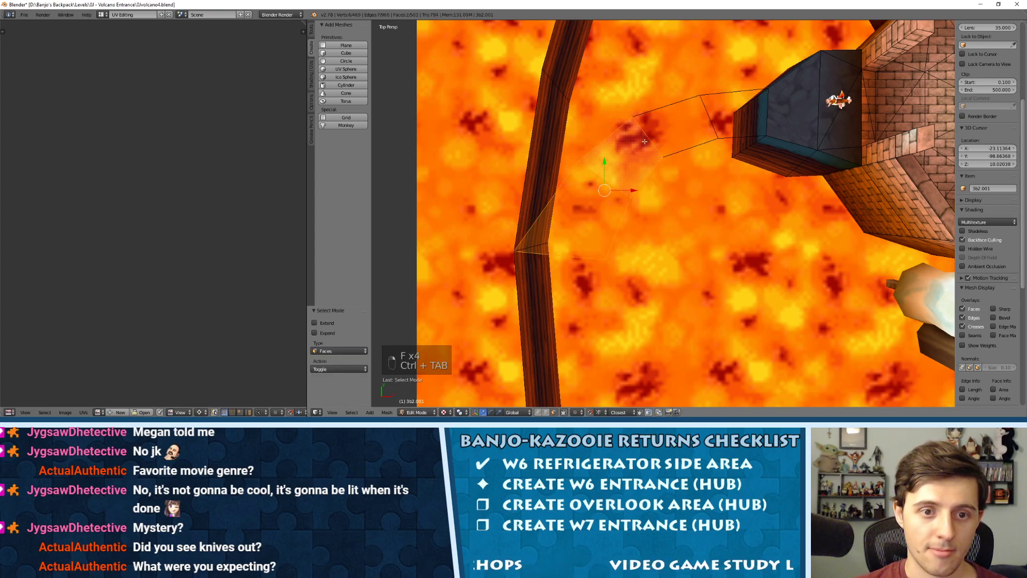
right_click(676, 128, "shift")
right_click(741, 114, "shift")
key("w")
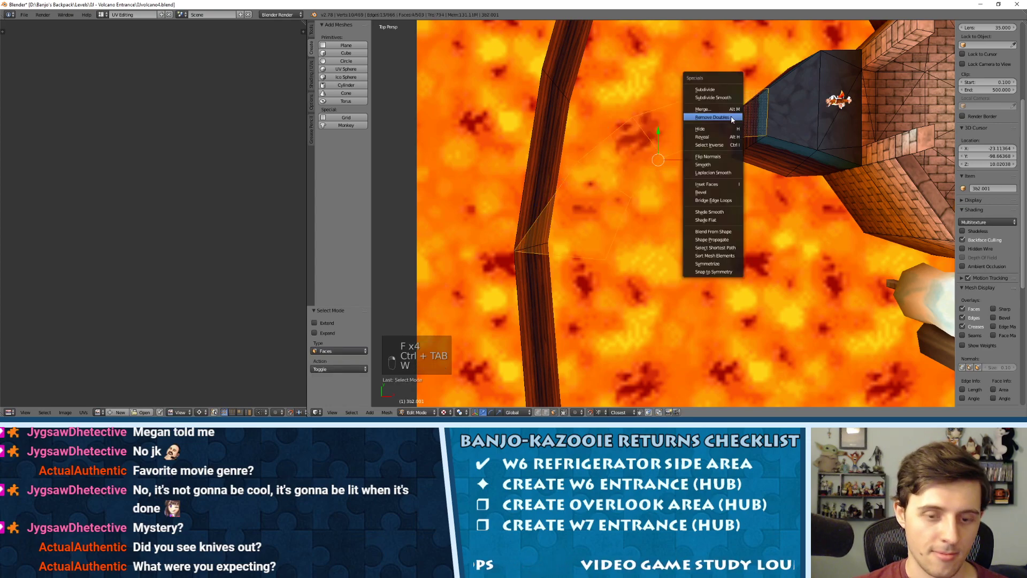
left_click(708, 156)
key("a")
Extrude two vertices along the wall from the strip's inner end corner, by about 0.715, -5.084 and 1.562, -5.561 in X and Y.
middle_click_drag(706, 155, 671, 139)
scroll(645, 142, "up", 6)
scroll(668, 153, "down", 4)
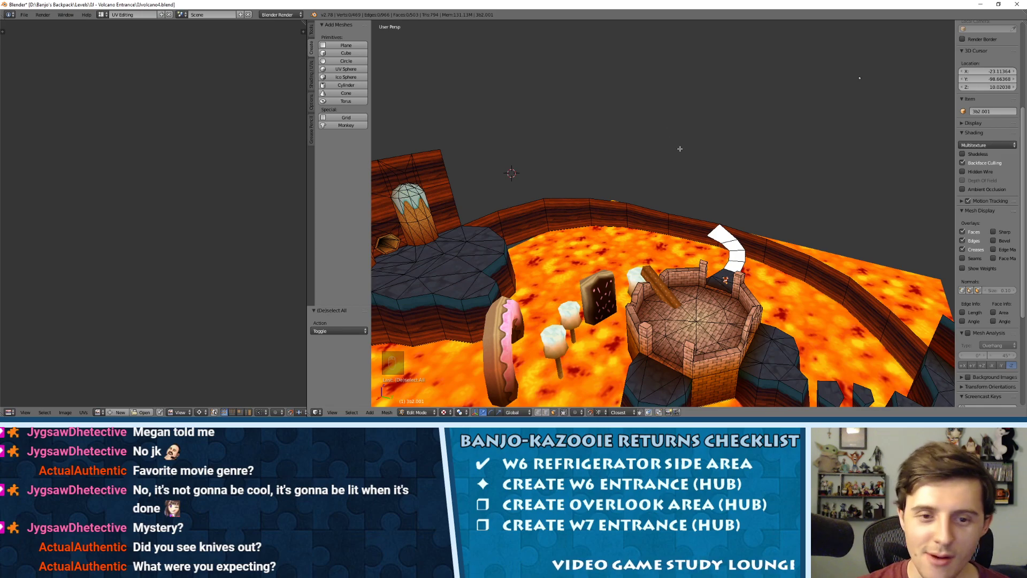
middle_click_drag(680, 149, 635, 114)
scroll(690, 234, "up", 5)
key("ctrl+Tab")
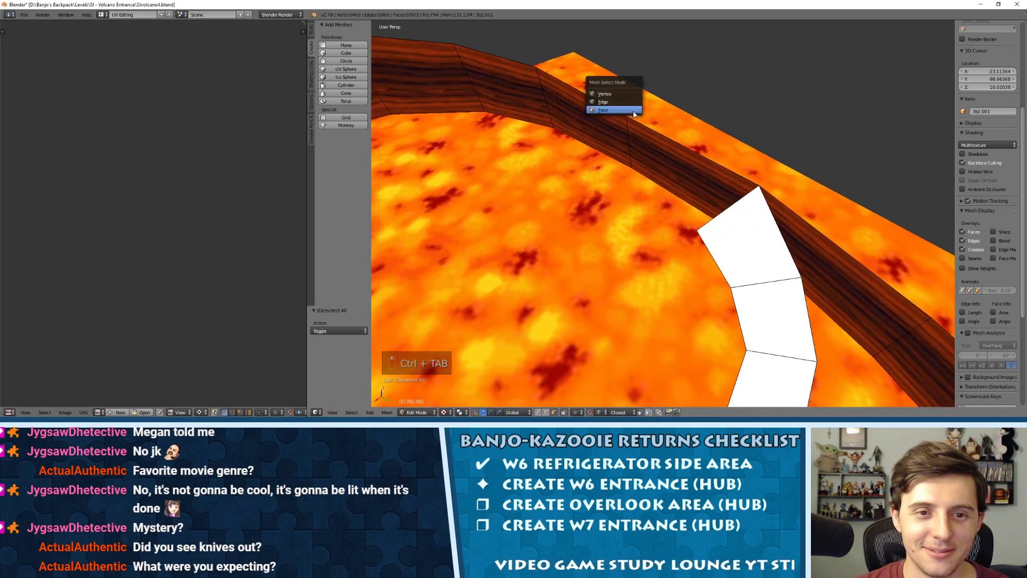
left_click(607, 93)
right_click(699, 231)
key("KP_7")
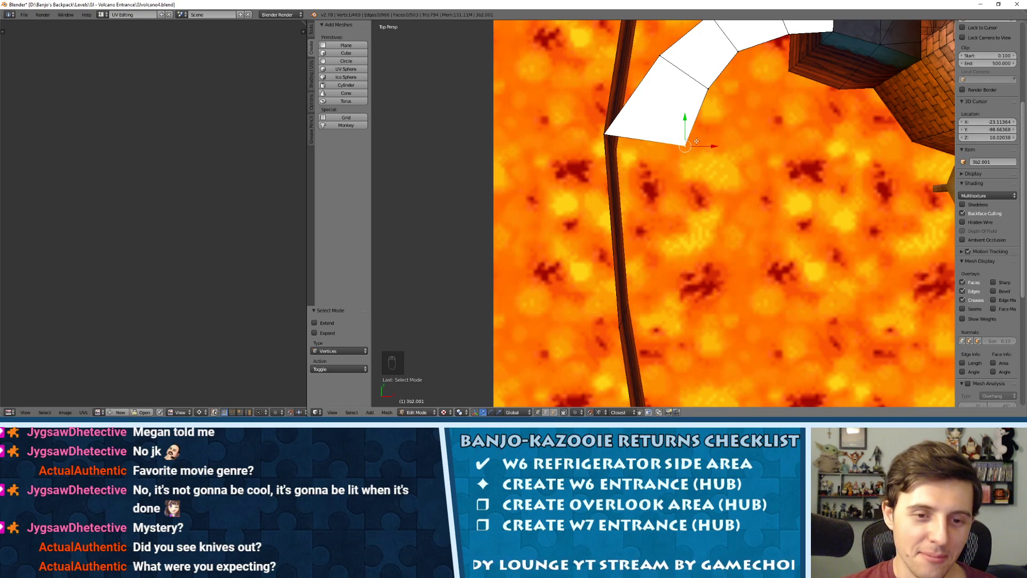
key("e")
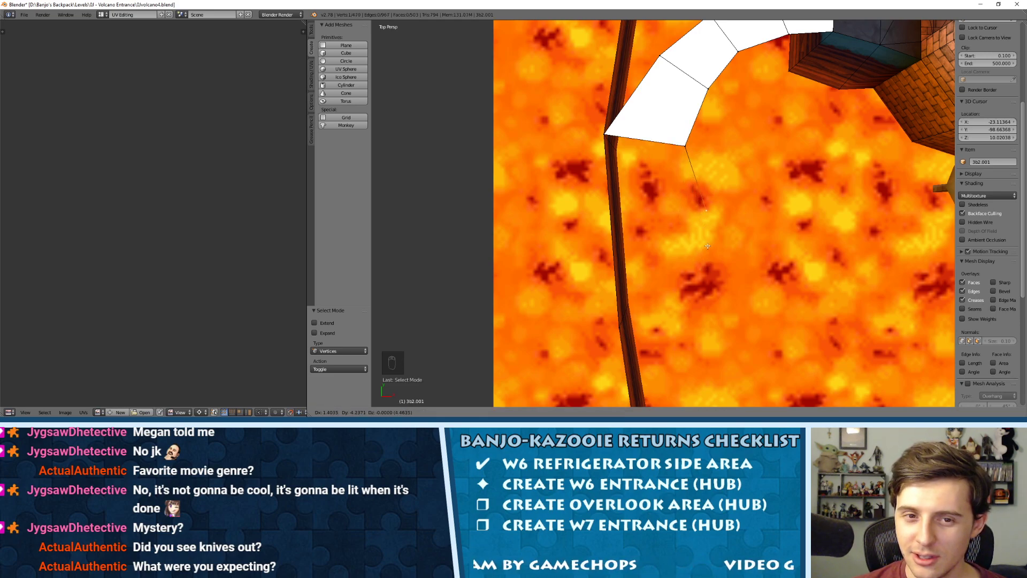
left_click(697, 259)
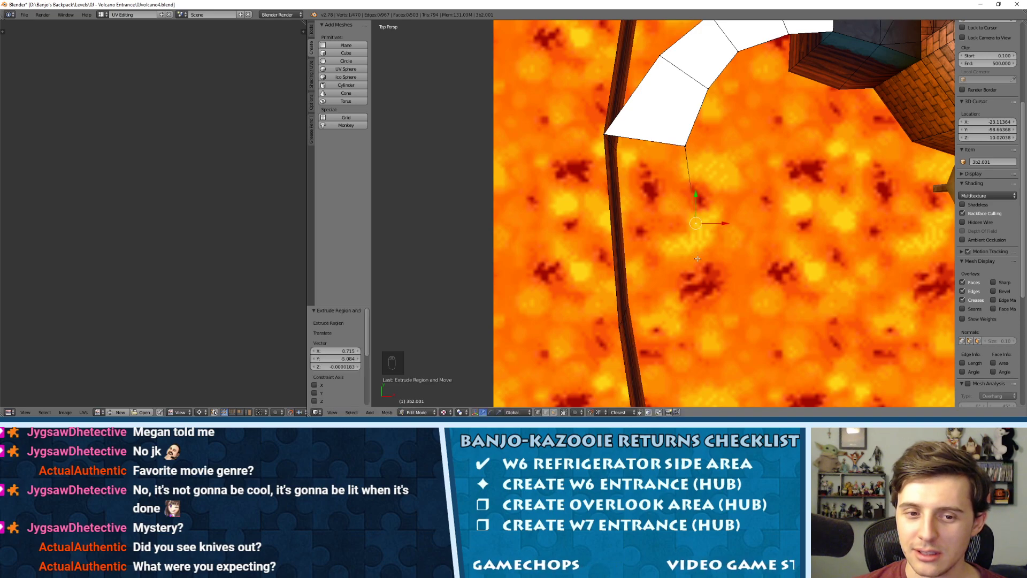
middle_click_drag(722, 222, 666, 119, "shift")
key("e")
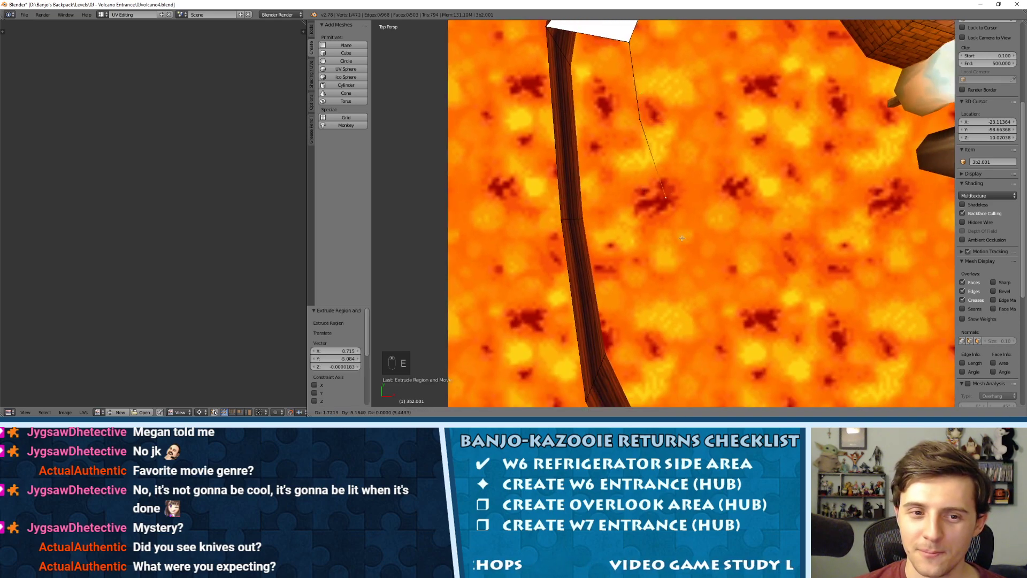
left_click(680, 244)
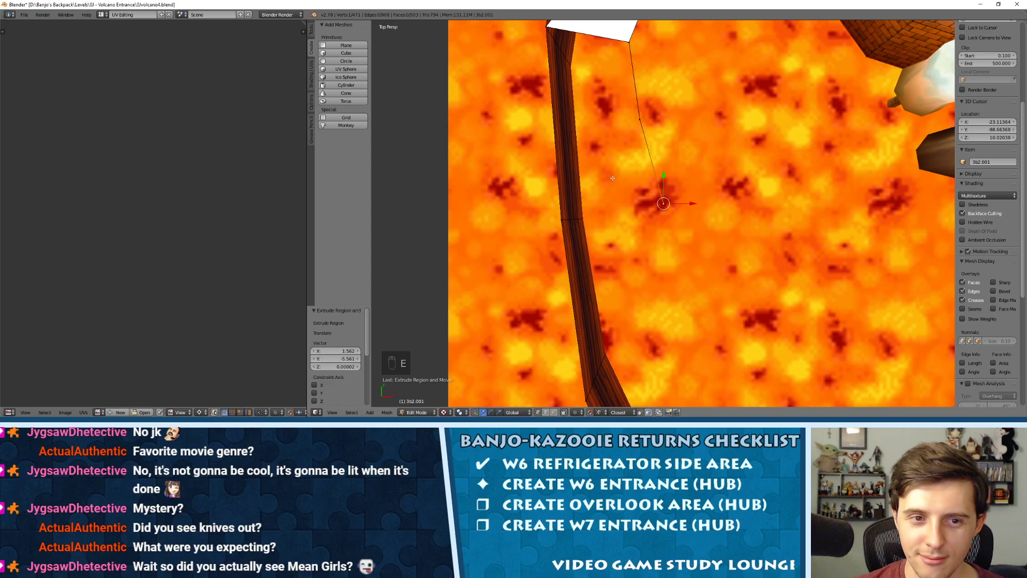
Extrude two vertices from the strip's wall-side end corner, by about 0.563, -6.580 and 0.435, -5.709 in X and Y.
middle_click_drag(623, 190, 673, 256, "shift")
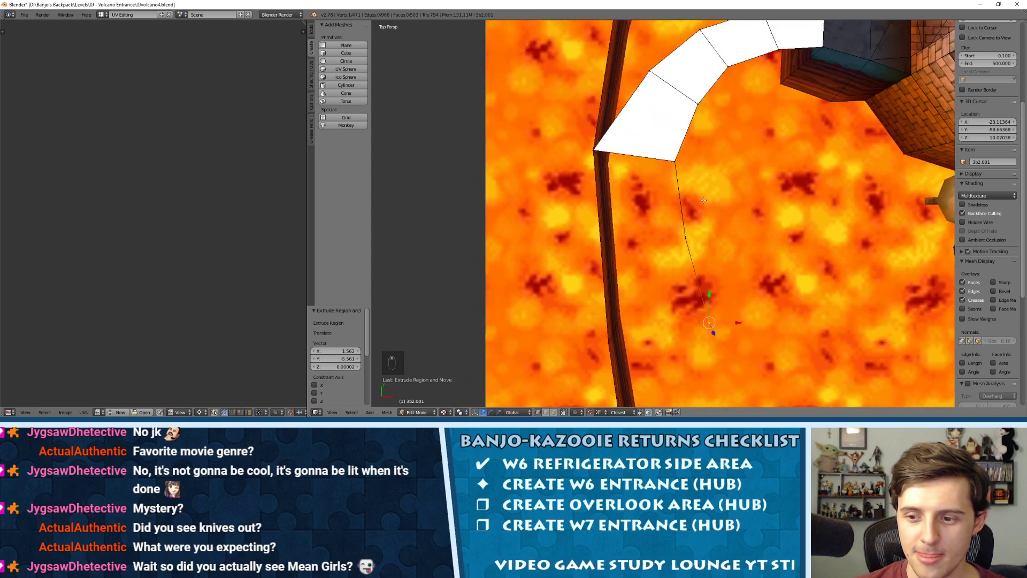
middle_click_drag(703, 200, 717, 252)
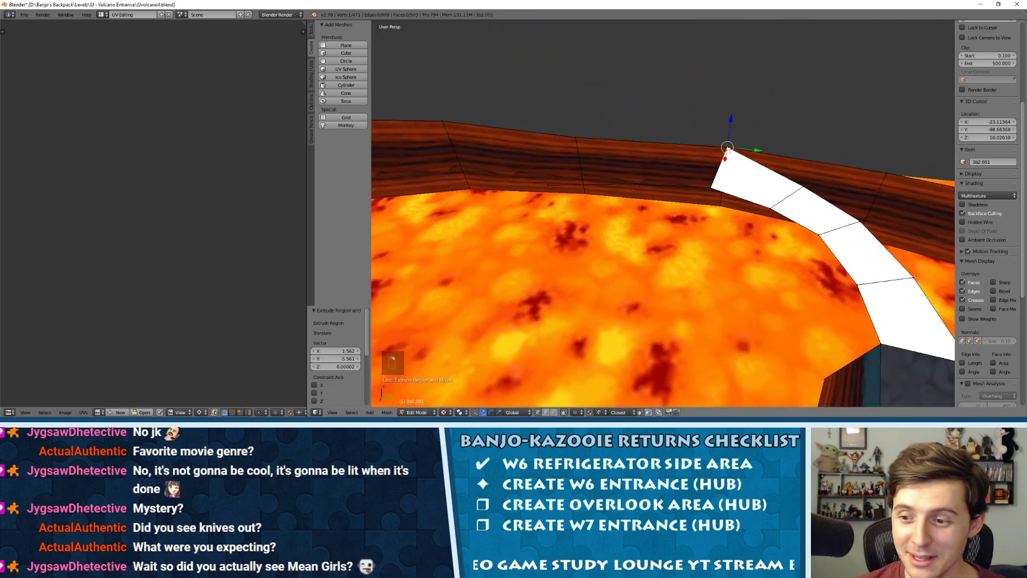
key("KP_7")
key("e")
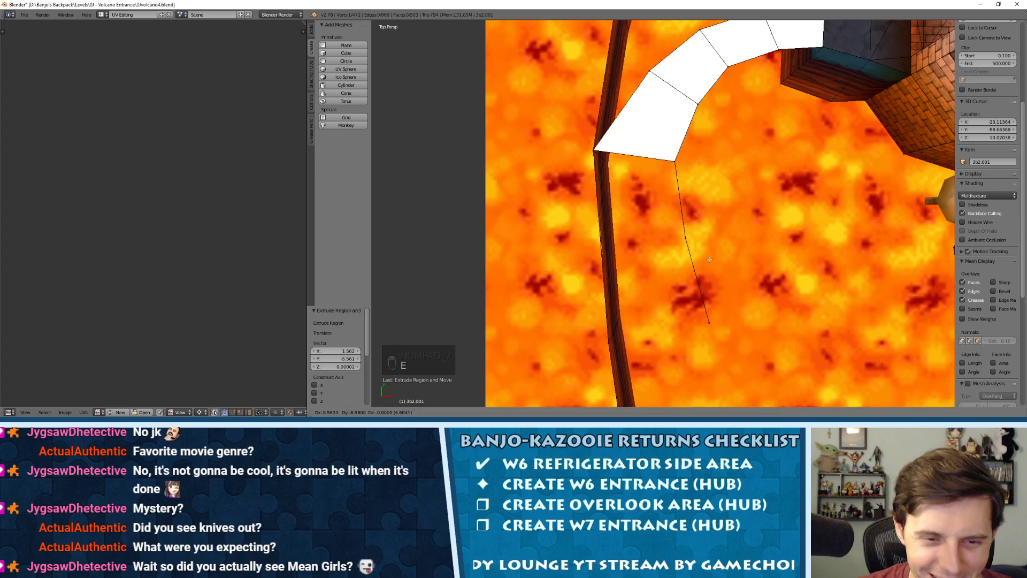
left_click(709, 259)
key("e")
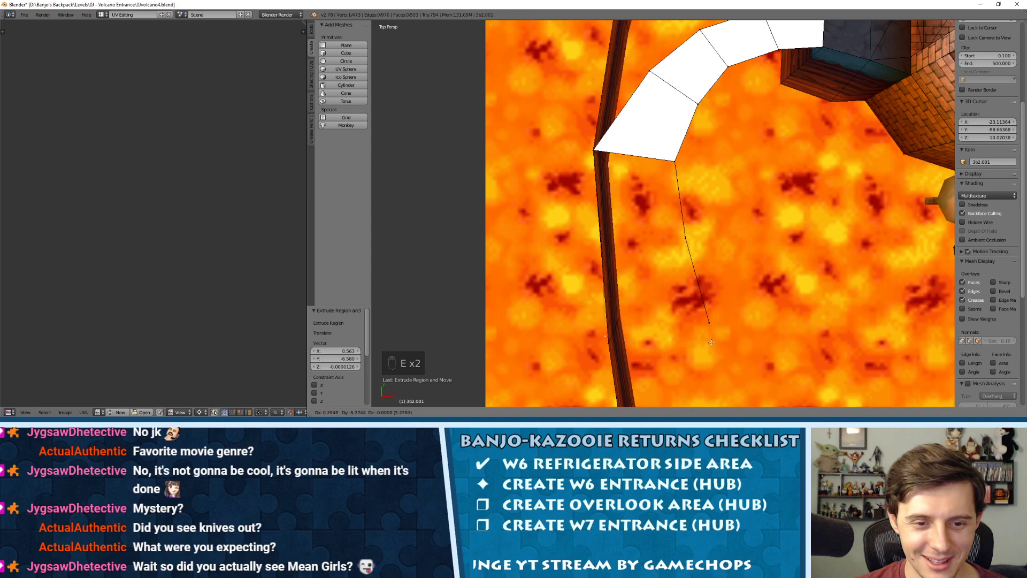
left_click(716, 352)
Raise the outer chain in Z, lifting its end vertex, its middle vertex by about 2.8, and the strip's wall-side corner.
middle_click_drag(716, 352, 555, 173)
mouse_move(538, 162)
left_mouse_down()
mouse_move(541, 135)
mouse_move(539, 147)
left_mouse_up()
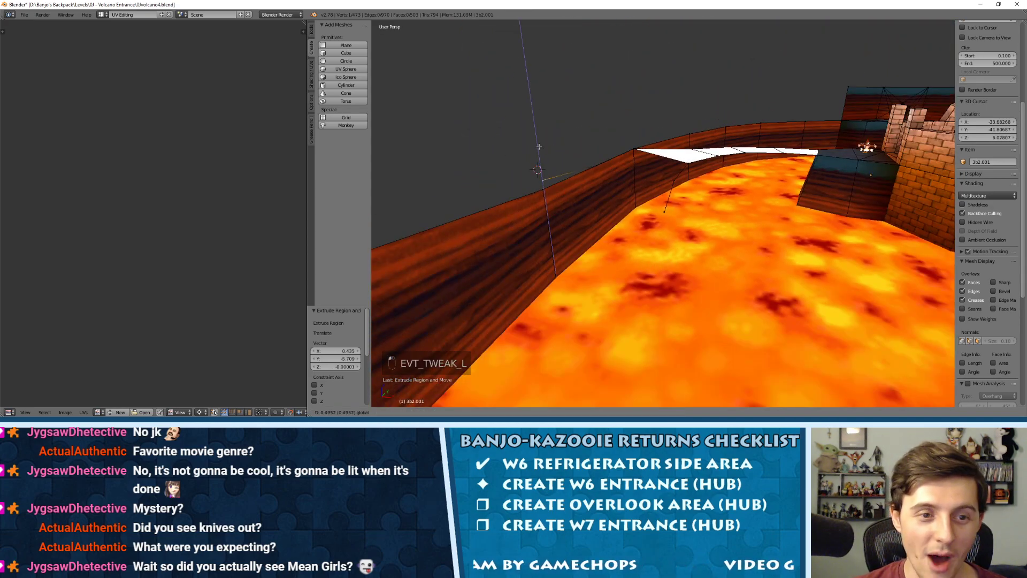
left_click_drag(536, 76, 536, 77)
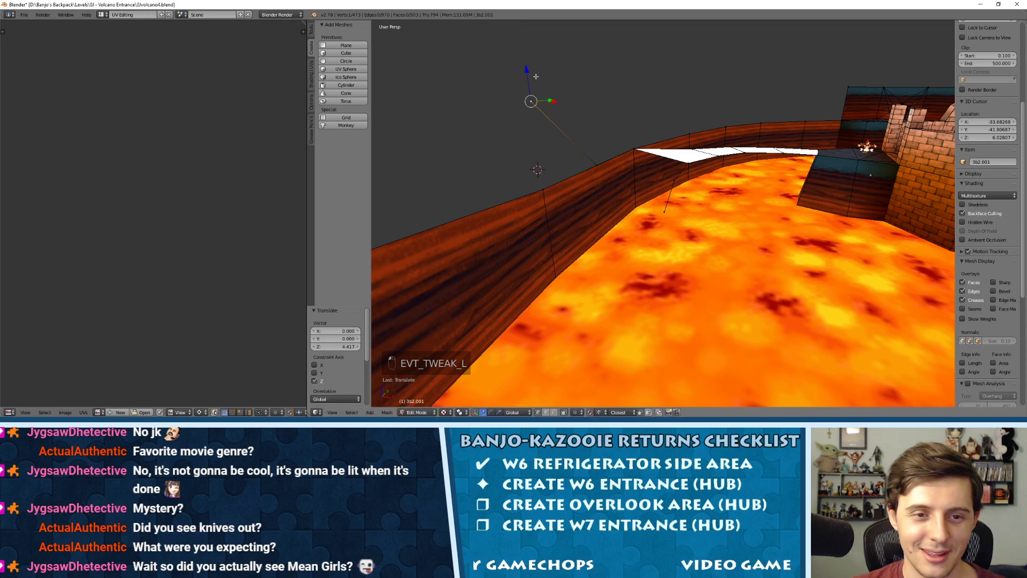
right_click(596, 163)
left_click_drag(592, 134, 583, 86)
right_click(636, 148)
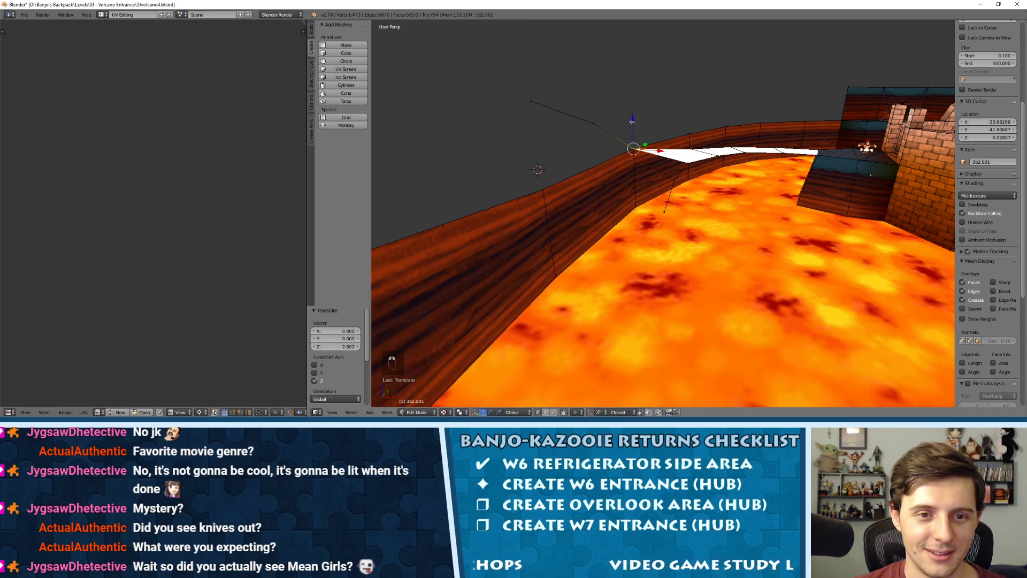
left_click_drag(632, 122, 633, 84)
Raise the strip's cross edges in Z so the path slopes gradually upward from the ledge.
middle_click_drag(632, 85, 695, 176)
key("ctrl+Tab")
left_click(695, 182)
right_click(696, 173)
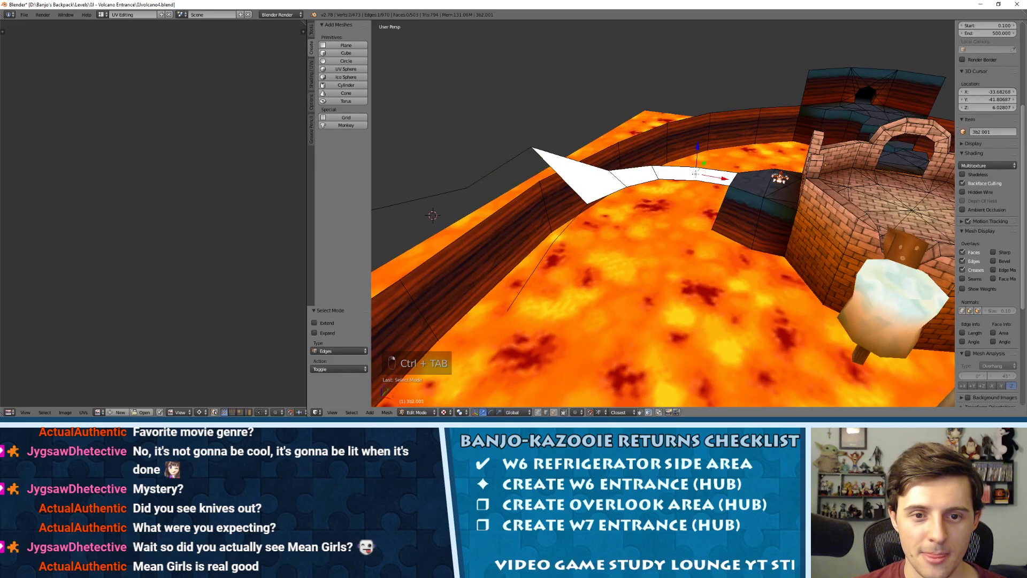
left_click_drag(697, 148, 617, 115)
right_click(655, 173)
right_click(613, 172)
right_click(568, 174)
left_click_drag(554, 151, 553, 126)
Raise the strip's inner end corner by about 3.82 in Z and the inner chain's next two vertices by about 3.5 and 5.12.
middle_click_drag(650, 185, 586, 153)
key("ctrl+Tab")
left_click(584, 147)
right_click(615, 182)
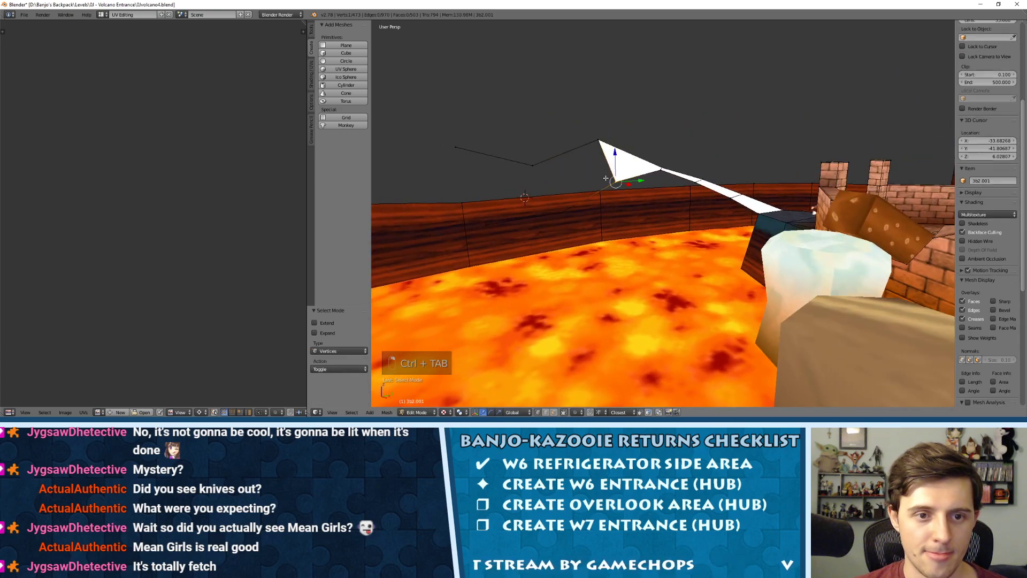
left_click_drag(614, 151, 614, 109)
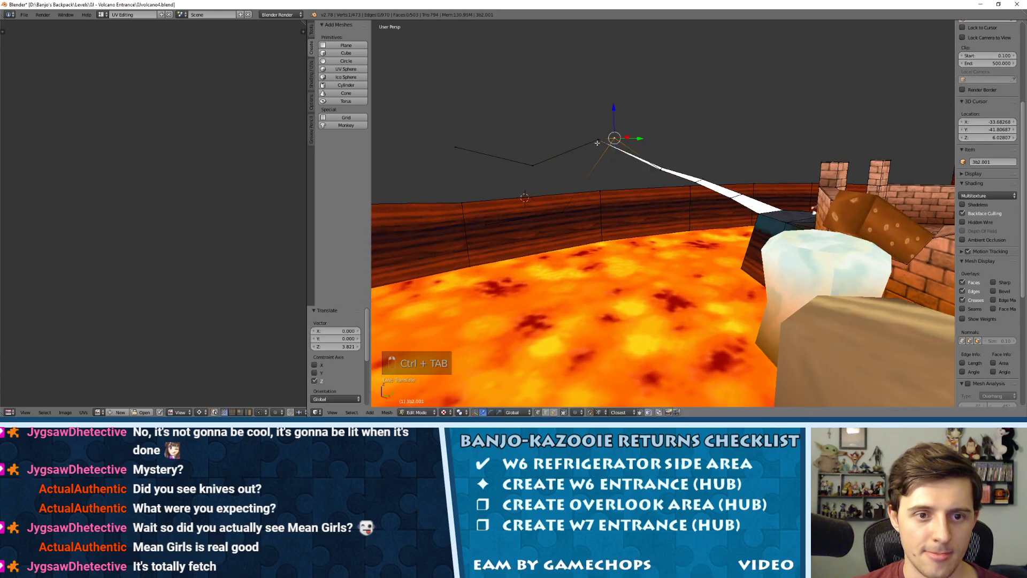
right_click(560, 215)
left_click_drag(561, 186, 540, 166)
right_click(488, 222)
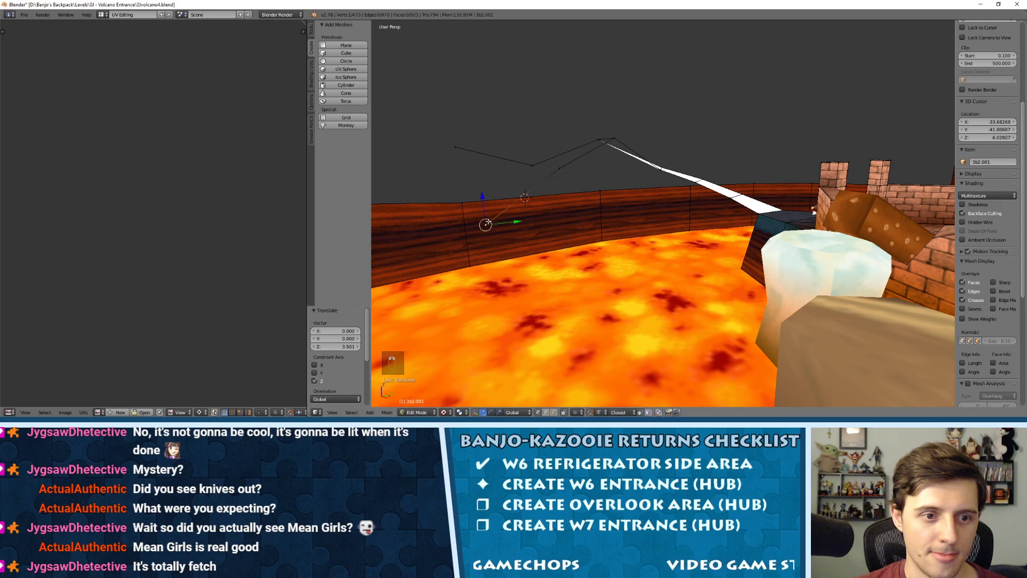
left_click_drag(482, 197, 474, 122)
Raise the middle vertices of both chains together by about 3 in Z, and both end vertices by about 2.82.
middle_click_drag(476, 130, 505, 176)
key("ctrl+Tab")
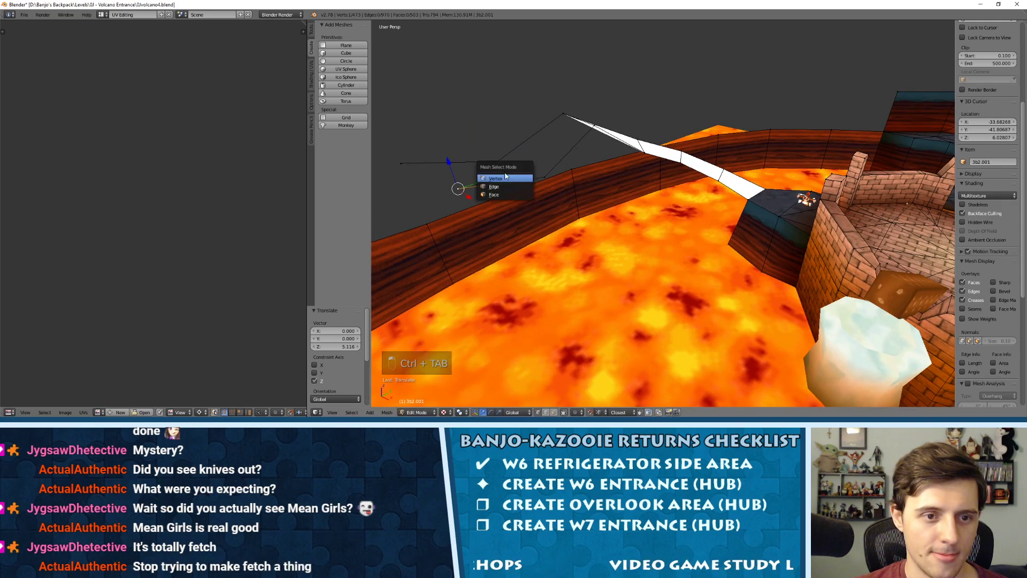
left_click(506, 177)
key("g")
key("z")
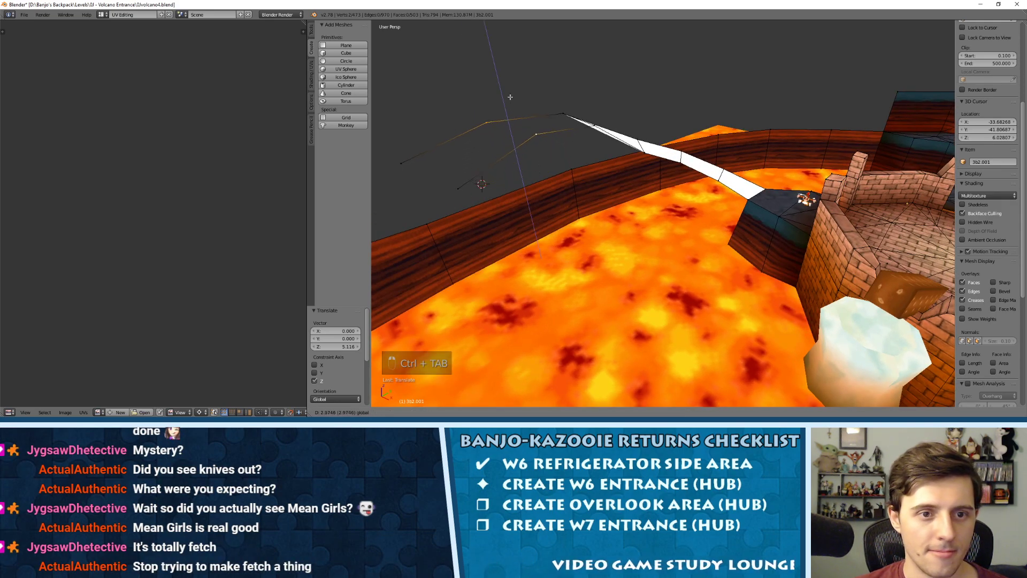
left_click_drag(510, 97, 510, 95)
middle_click_drag(510, 95, 747, 220)
right_click(639, 200)
right_click(655, 185, "shift")
left_click_drag(646, 161, 645, 121)
Extrude the outer chain's end vertex by about 1.81 in X and -10.97 in Y, and raise the new vertex by 7.622 in Z.
key("KP_7")
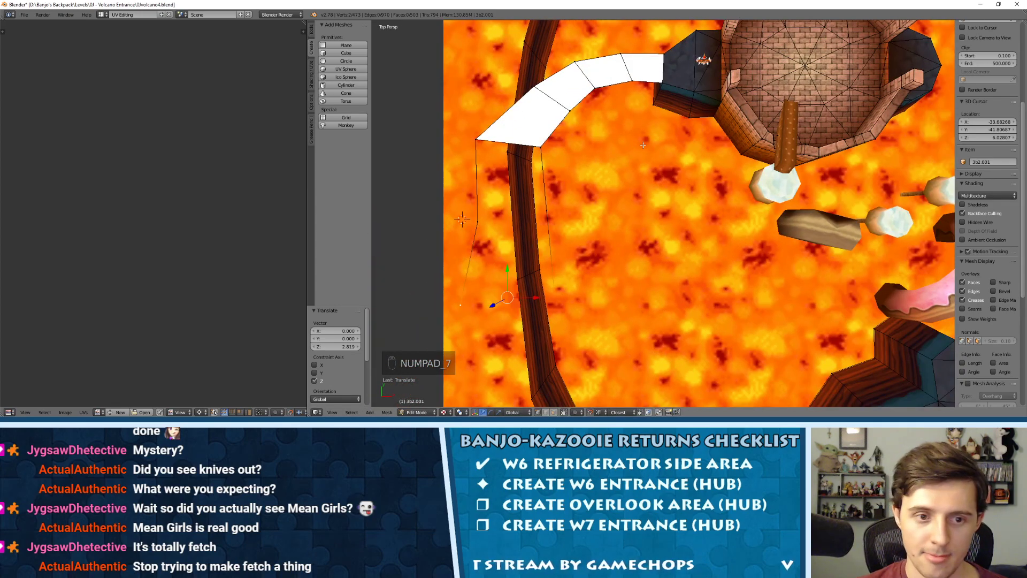
middle_click_drag(601, 236, 580, 113, "shift")
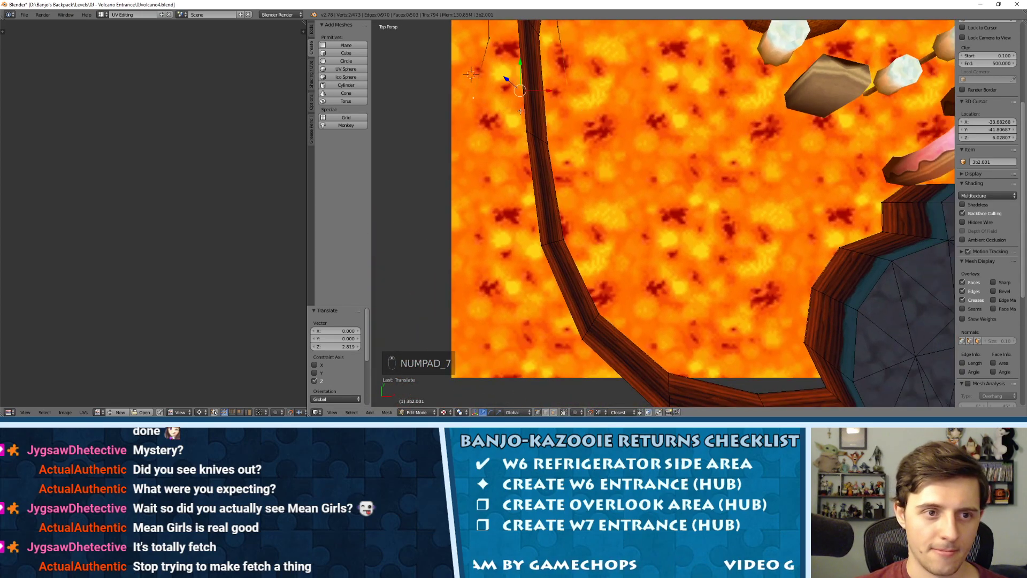
right_click(486, 97)
middle_click_drag(555, 146, 615, 168, "shift")
key("e")
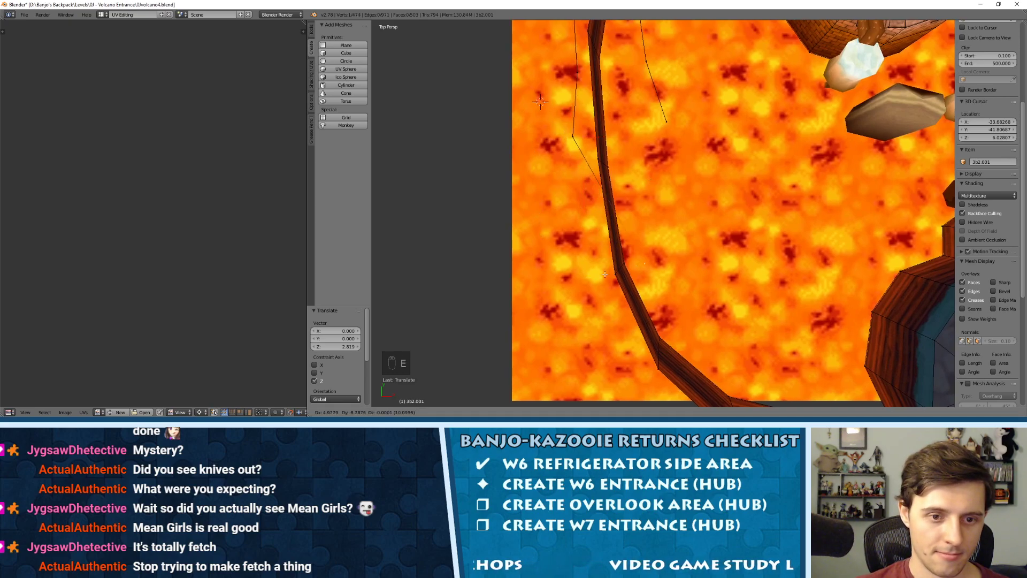
left_click(605, 275)
middle_click_drag(605, 275, 580, 233)
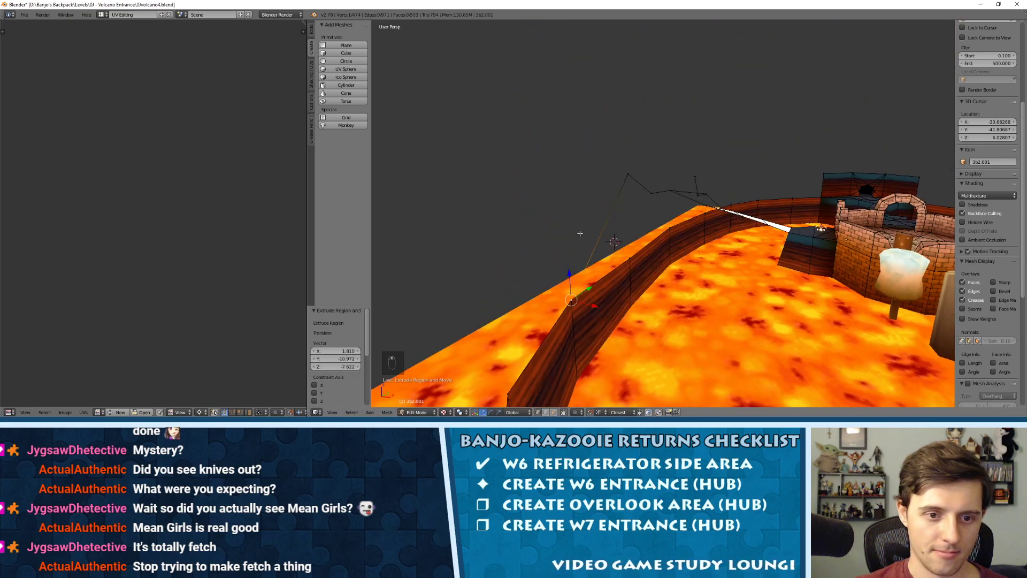
left_click_drag(569, 273, 625, 175)
Raise the outer chain's last two vertices together by about 0.209 in Z.
middle_click_drag(628, 187, 481, 187)
scroll(629, 214, "down", 4)
middle_click_drag(629, 217, 728, 235)
scroll(690, 238, "up", 3)
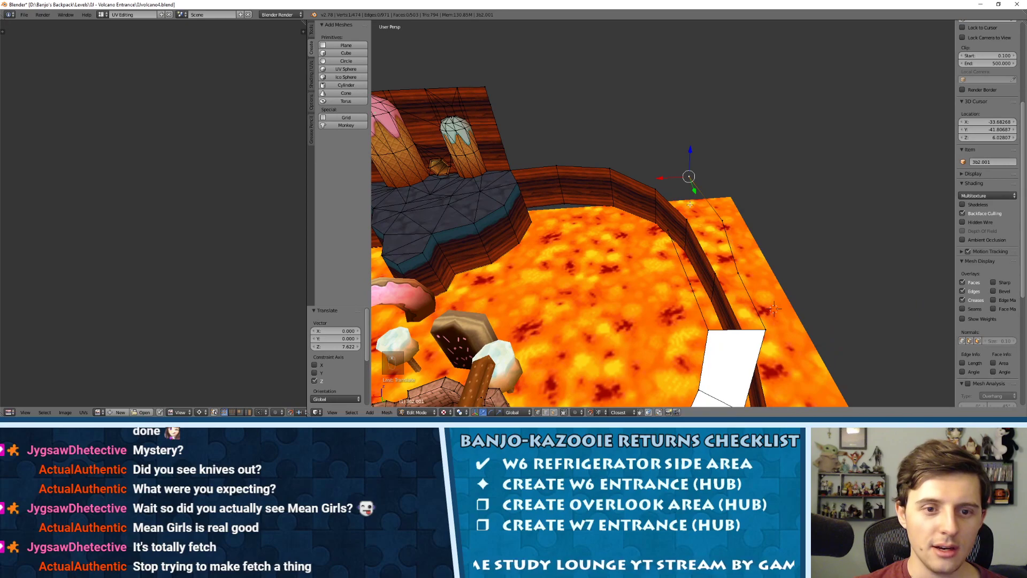
middle_click_drag(690, 204, 742, 214)
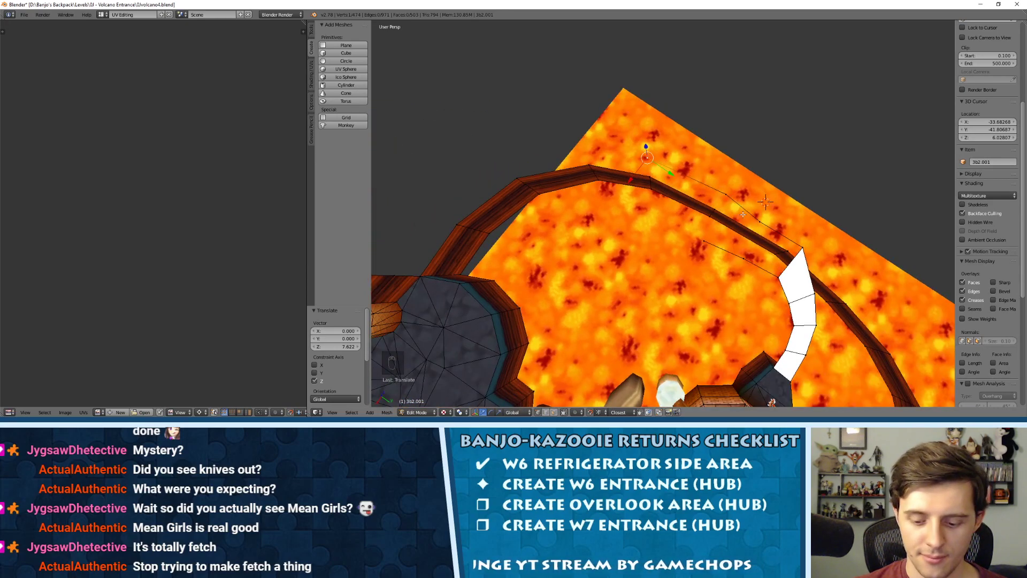
key("KP_7")
middle_click_drag(677, 209, 629, 169)
right_click(653, 183, "shift")
left_click_drag(631, 165, 631, 163)
middle_click_drag(632, 171, 646, 198)
key("KP_7")
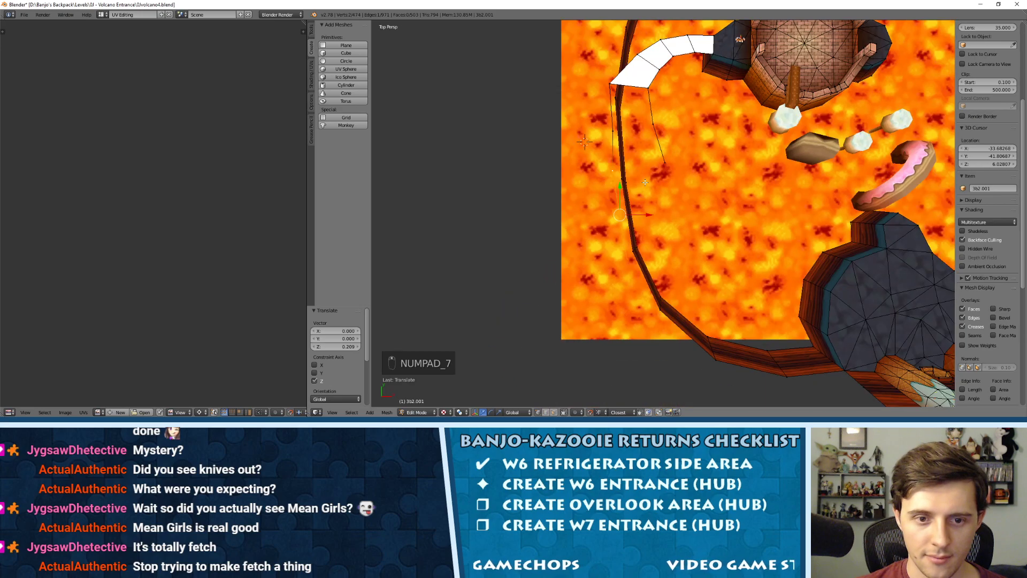
Extrude the outer chain's end vertex inward across the wall by about 5.249 in X and 1.581 in Y.
scroll(670, 243, "up", 2)
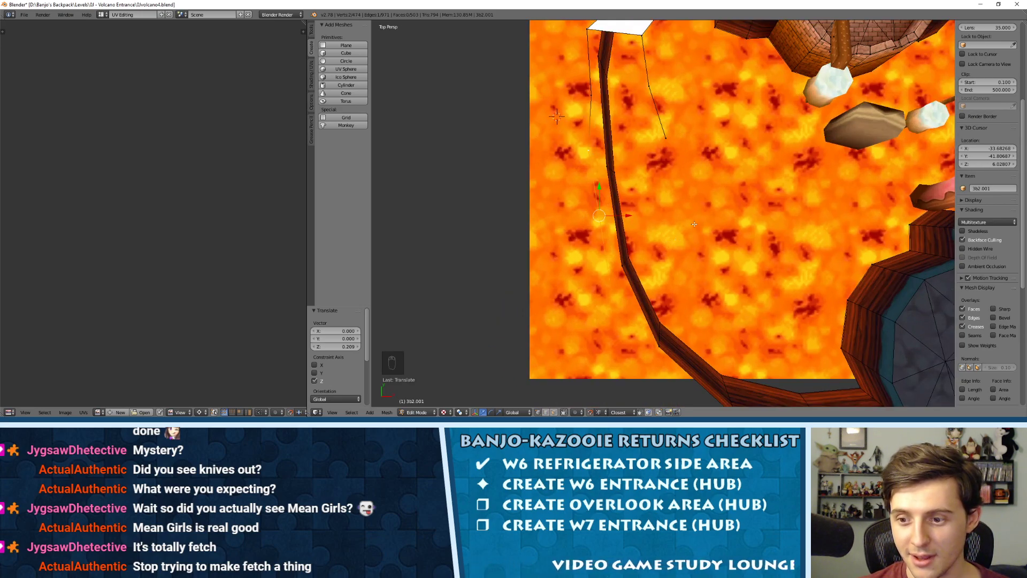
key("ctrl+Tab")
left_click(708, 212)
right_click(619, 270)
right_click(612, 281)
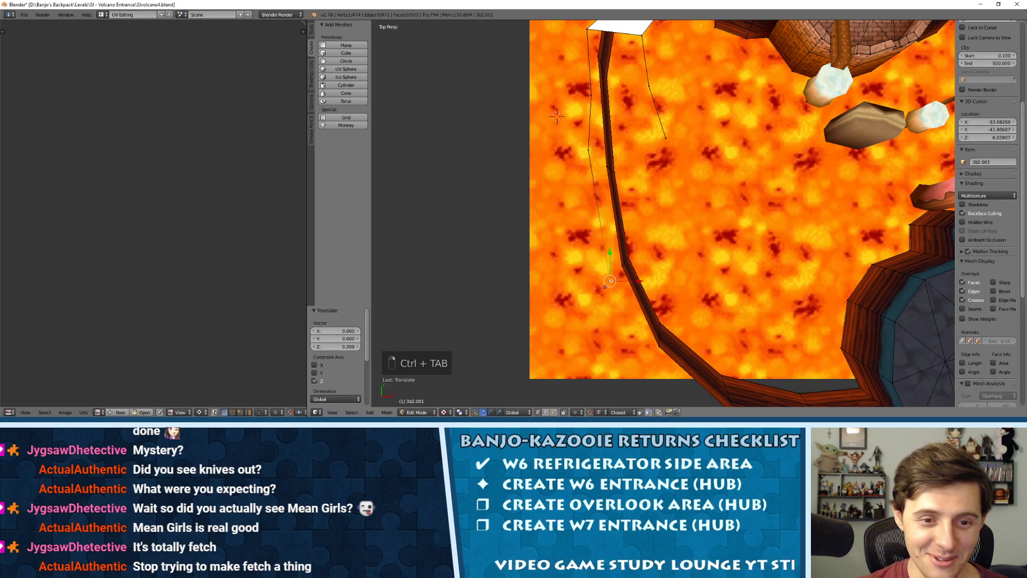
key("e")
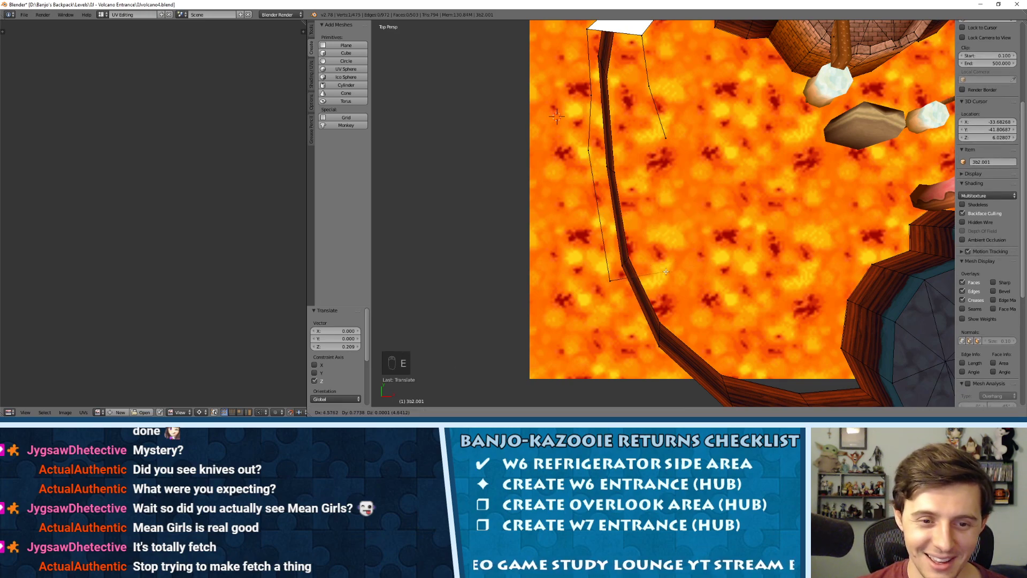
left_click(671, 264)
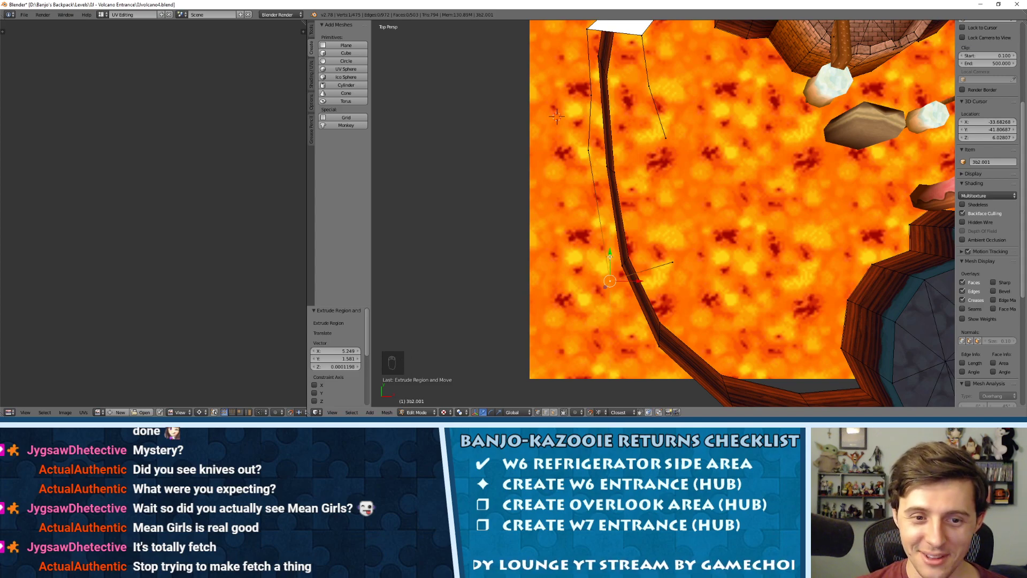
key("g")
key("y")
left_click(623, 266)
key("g")
key("x")
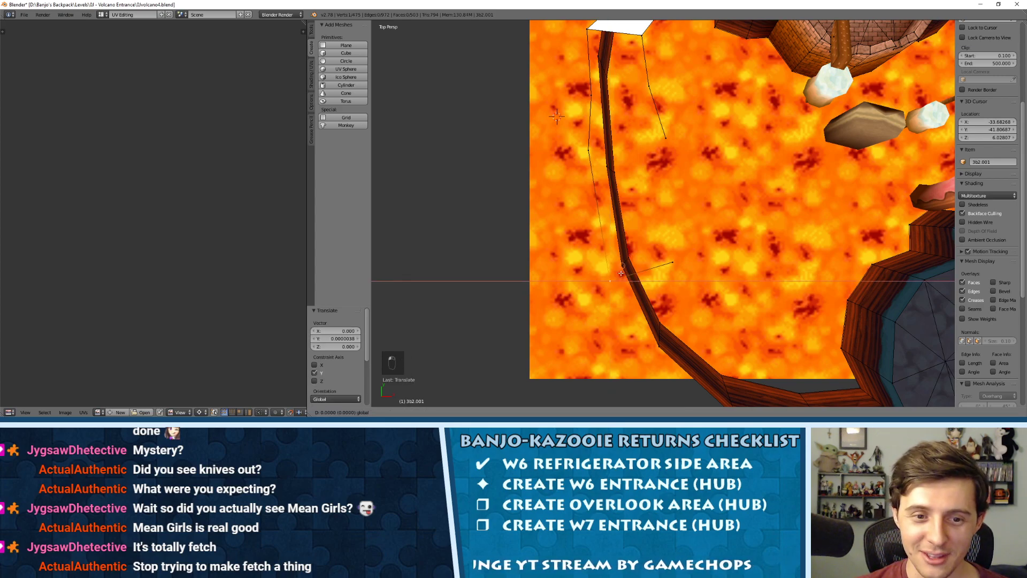
left_click(619, 270)
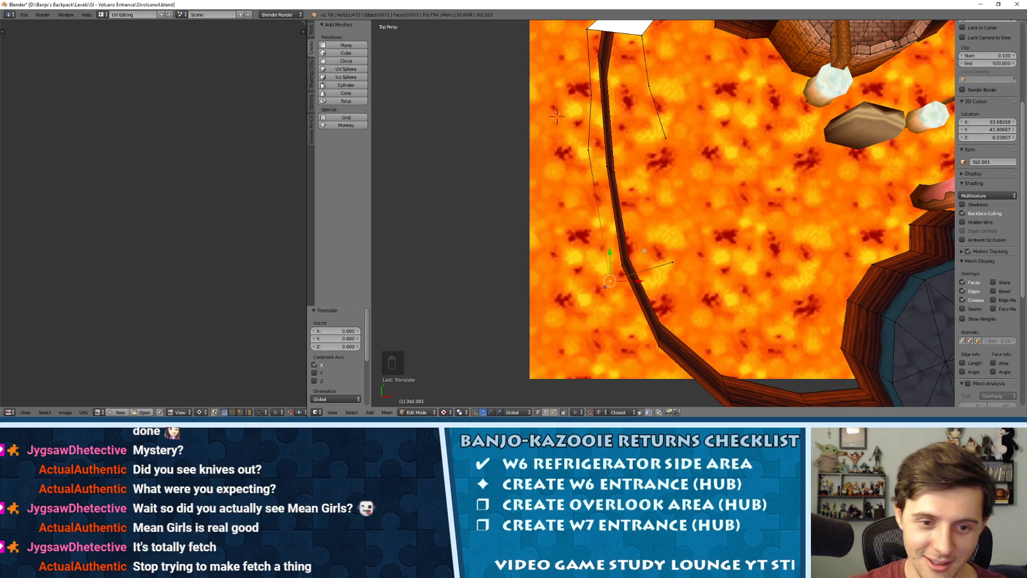
key("g")
key("x")
right_click(624, 265)
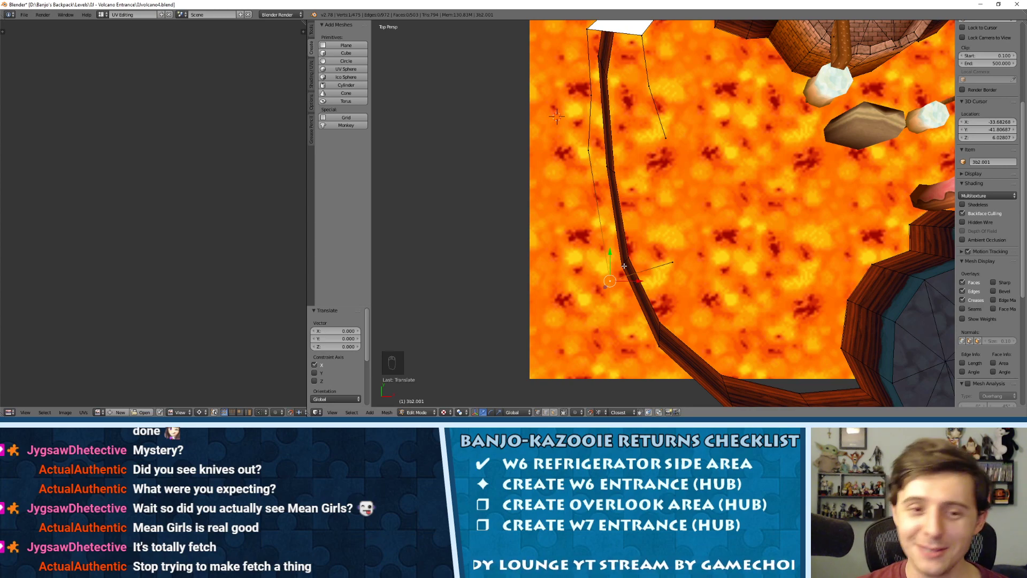
Move the extruded vertex by about -1.144 in Y, and extrude four more vertices from it in an arc curving back toward the inner chain.
right_click(670, 263)
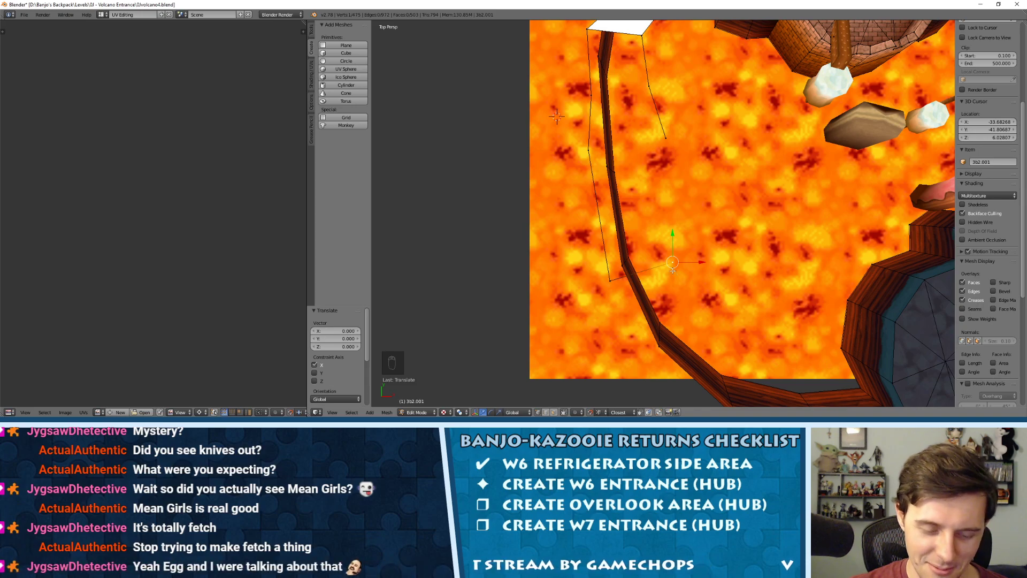
key("g")
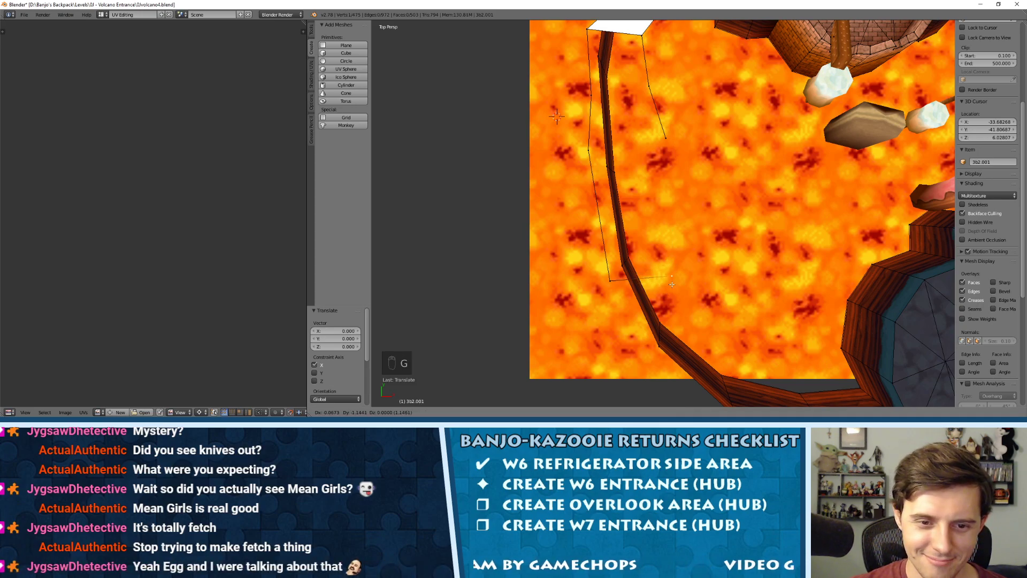
left_click(672, 284)
key("e")
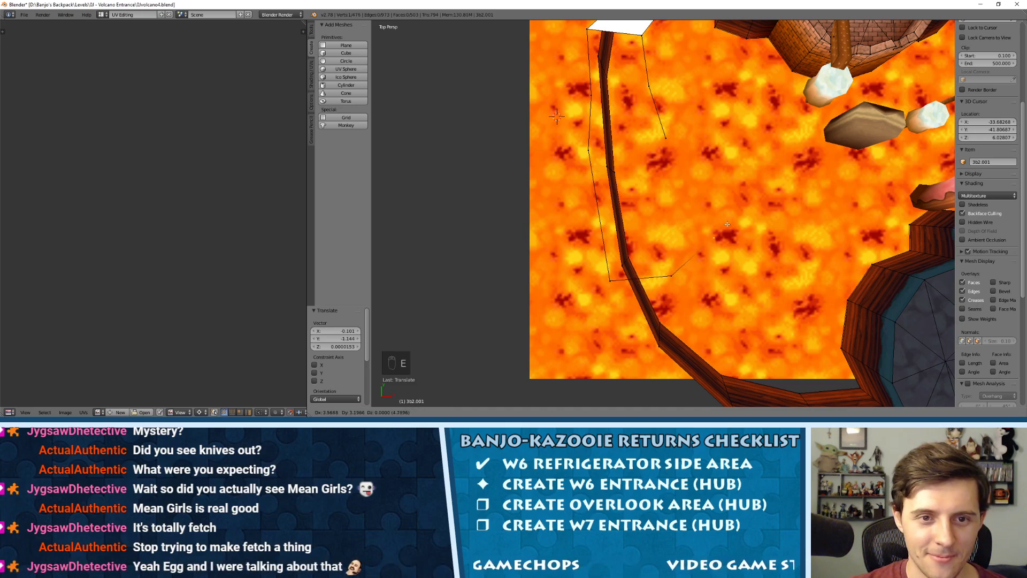
left_click(731, 222)
key("e")
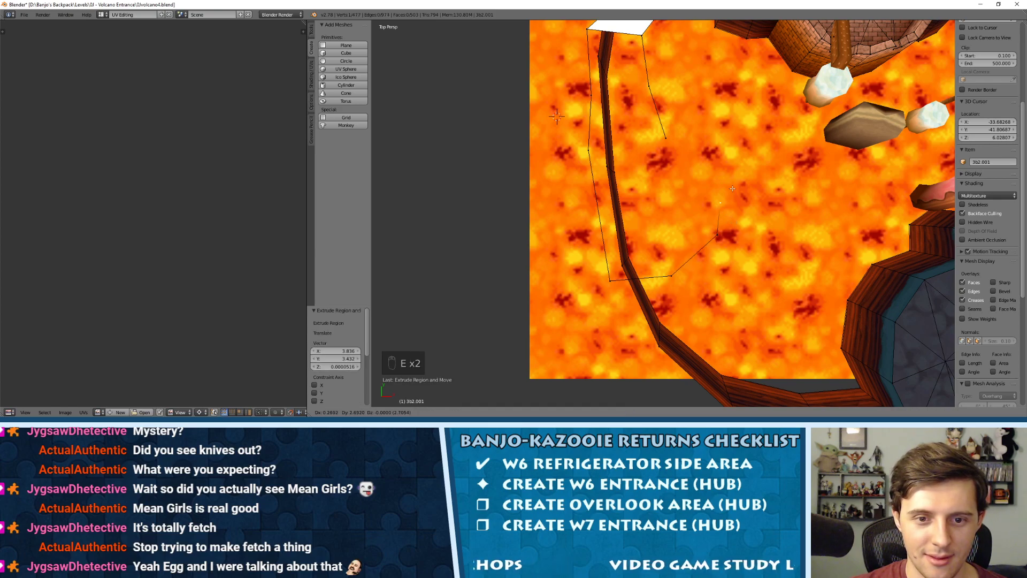
left_click(708, 142)
key("e")
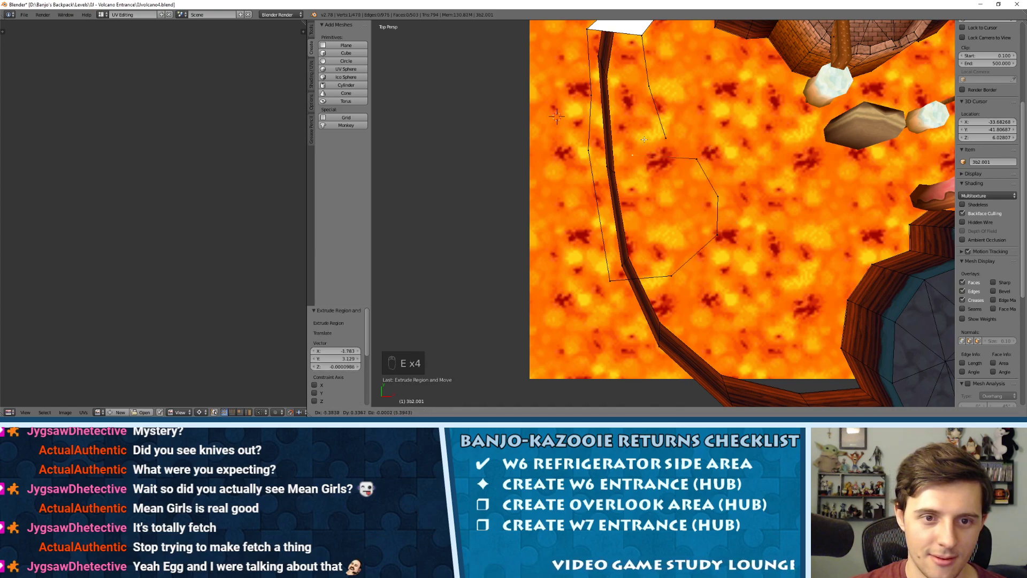
left_click(649, 132)
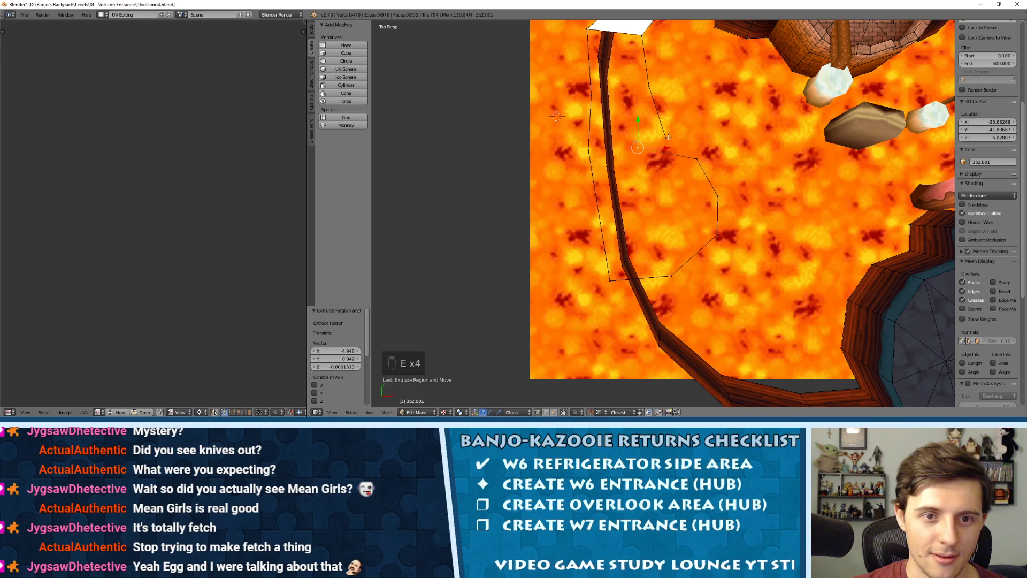
Move the inner chain's end vertex onto the arc's last vertex, and raise both chains' preceding vertices together by about 1.149 in Z.
key("g")
left_click(648, 105)
middle_click_drag(648, 104, 685, 190)
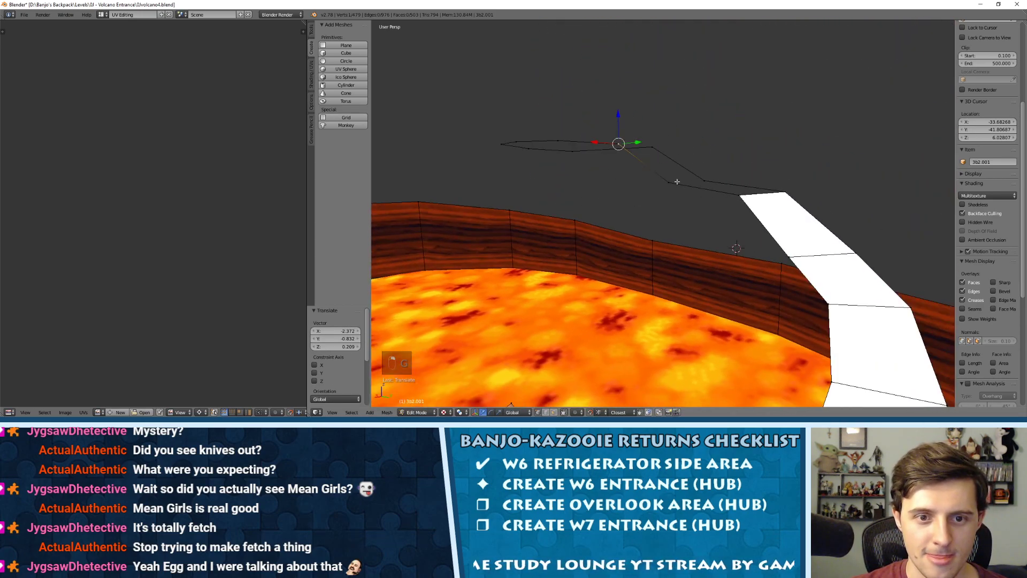
right_click(675, 182)
right_click(705, 180, "shift")
left_click_drag(688, 156, 690, 140)
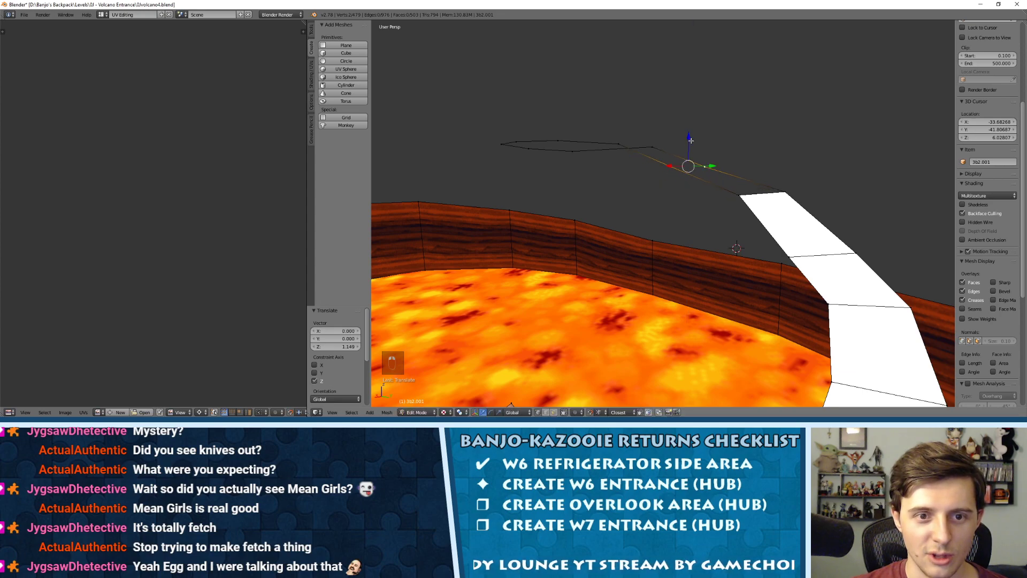
Connect the outer chain's vertex to the inner chain's end vertex with an edge across the path.
middle_click_drag(691, 140, 663, 156)
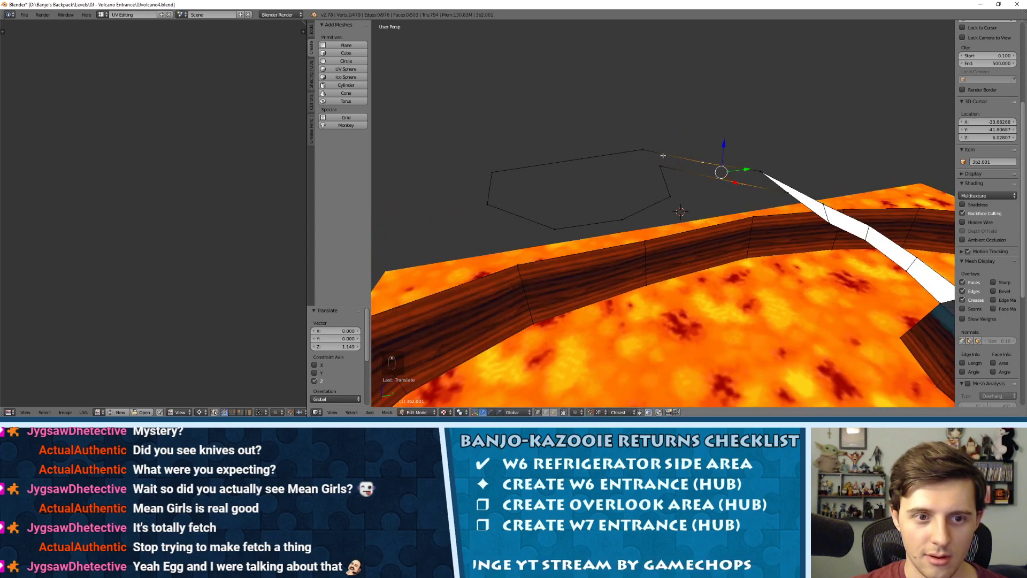
key("ctrl+Tab")
left_click(616, 172)
middle_click_drag(590, 155, 647, 184)
key("ctrl+Tab")
left_click(648, 190)
right_click(658, 185)
right_click(701, 201, "shift")
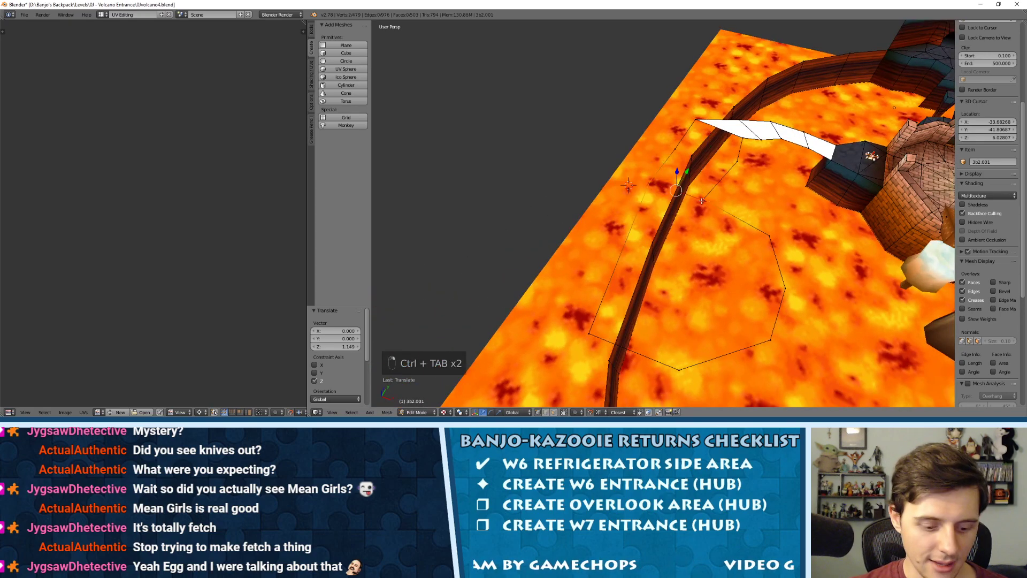
key("f")
Fill a face between the new cross edge and the edge crossing the wall at the far end, and flip its normal.
key("ctrl+Tab")
left_click(636, 214)
right_click(622, 352)
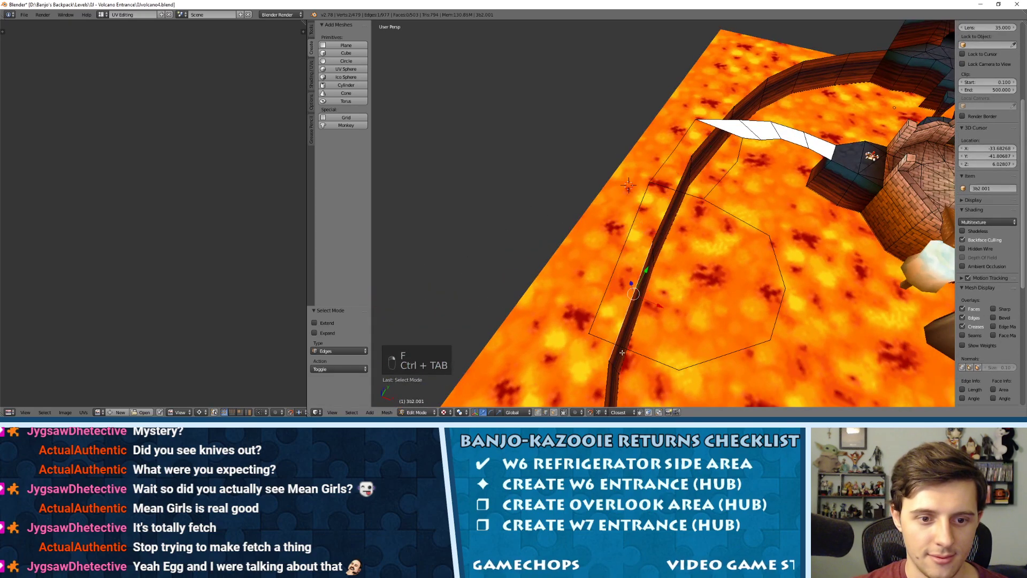
key("ctrl+z")
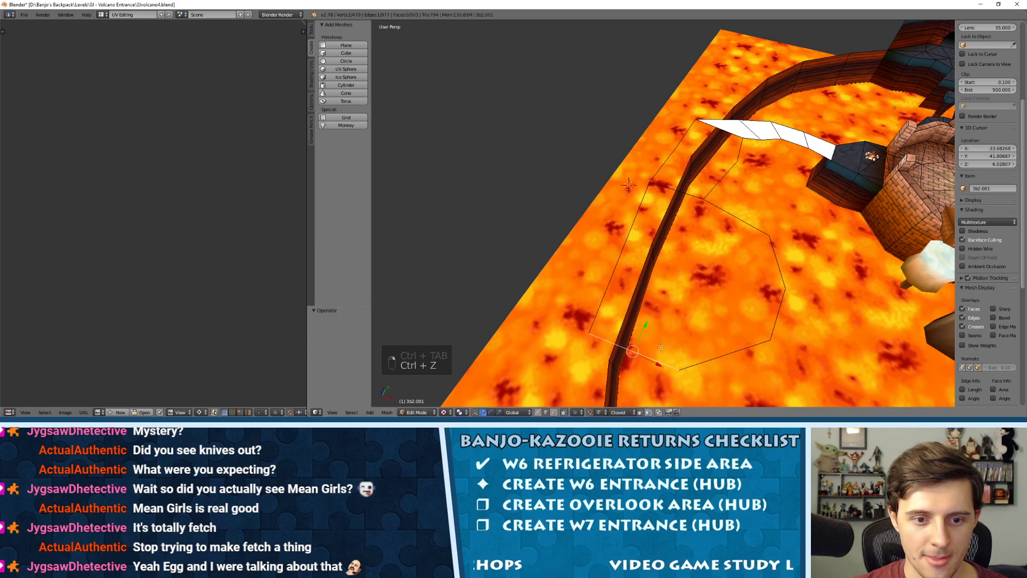
right_click(686, 195, "shift")
key("f")
middle_click_drag(714, 260, 690, 211)
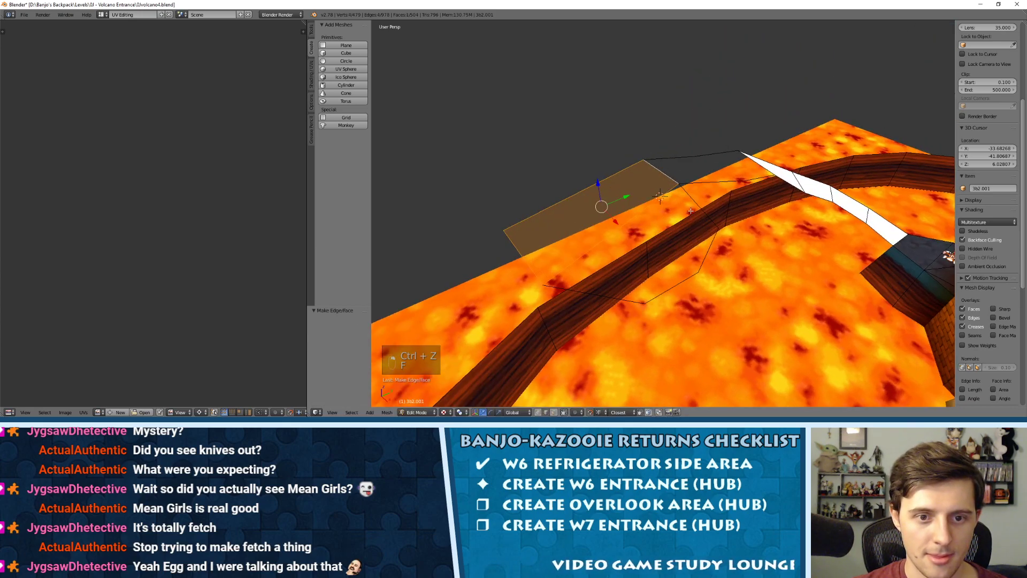
key("w")
left_click(674, 210)
Select the arc's edges and fill the rounded area beside the new path face.
right_click(627, 296)
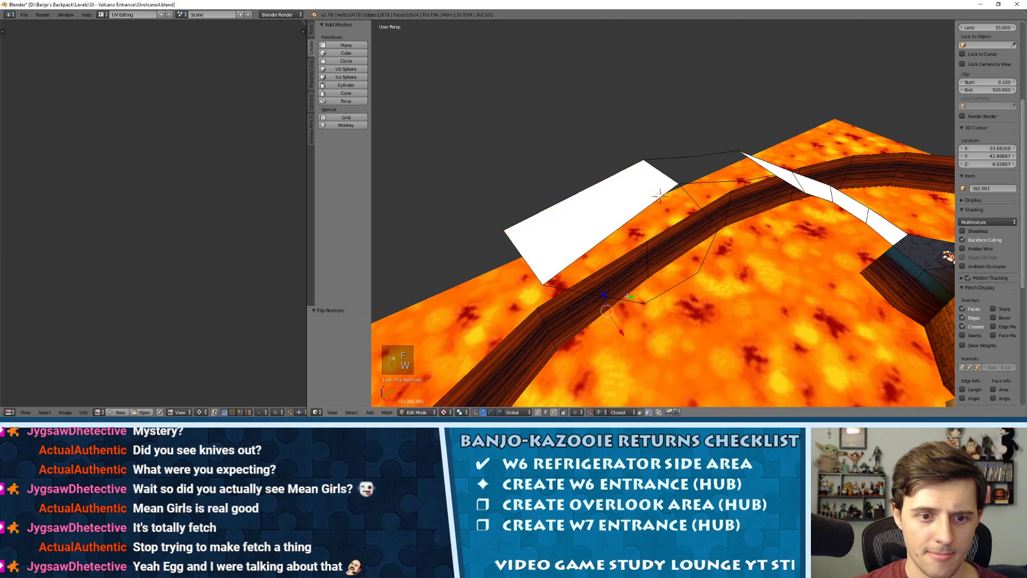
right_click(670, 289)
right_click(707, 253)
right_click(675, 286, "shift")
right_click(640, 287, "shift")
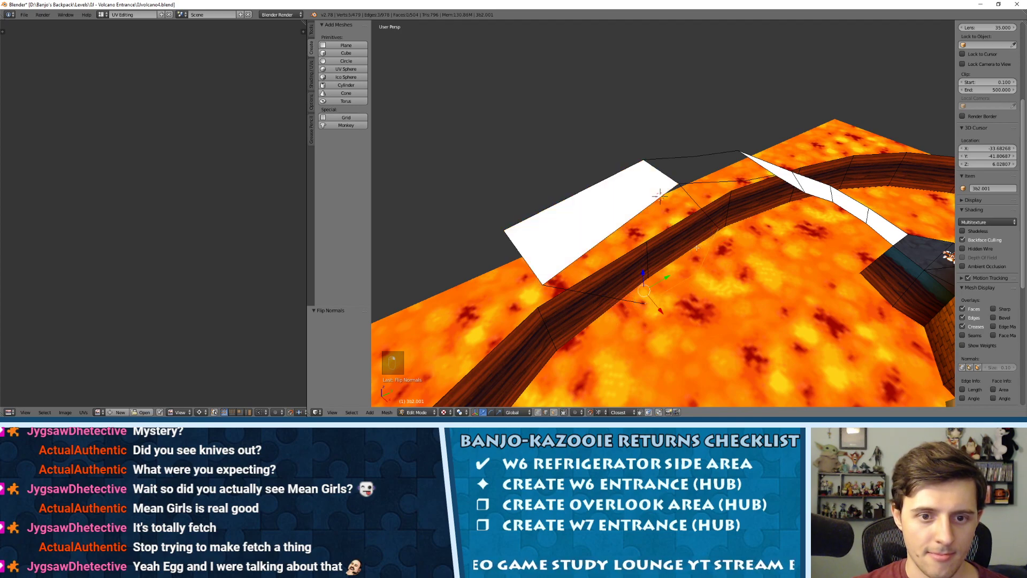
right_click(626, 298)
right_click(615, 300)
right_click(669, 290, "shift")
right_click(700, 261, "shift")
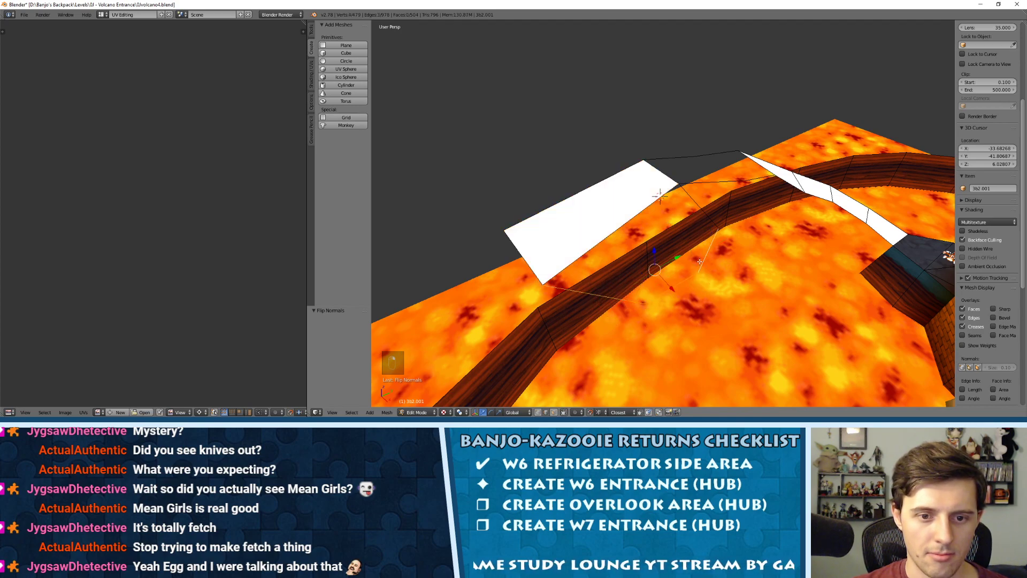
right_click(700, 214, "shift")
key("f")
Fill the two remaining gaps between the rounded area and the finished strip with faces, flipping the first one's normal.
mouse_move(695, 213)
middle_mouse_down()
mouse_move(650, 197)
mouse_move(706, 228)
middle_mouse_up()
key("f")
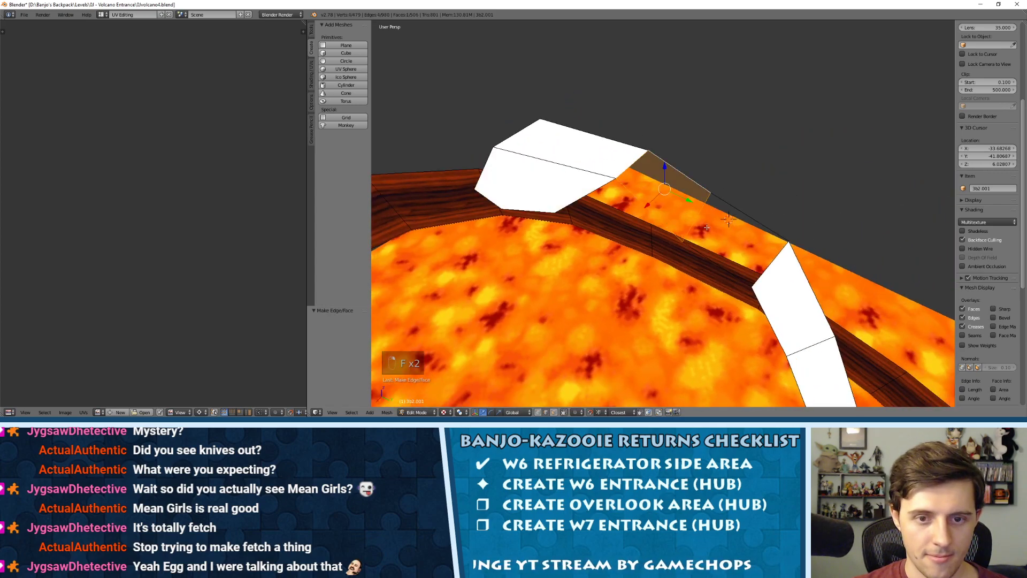
key("w")
left_click(711, 256)
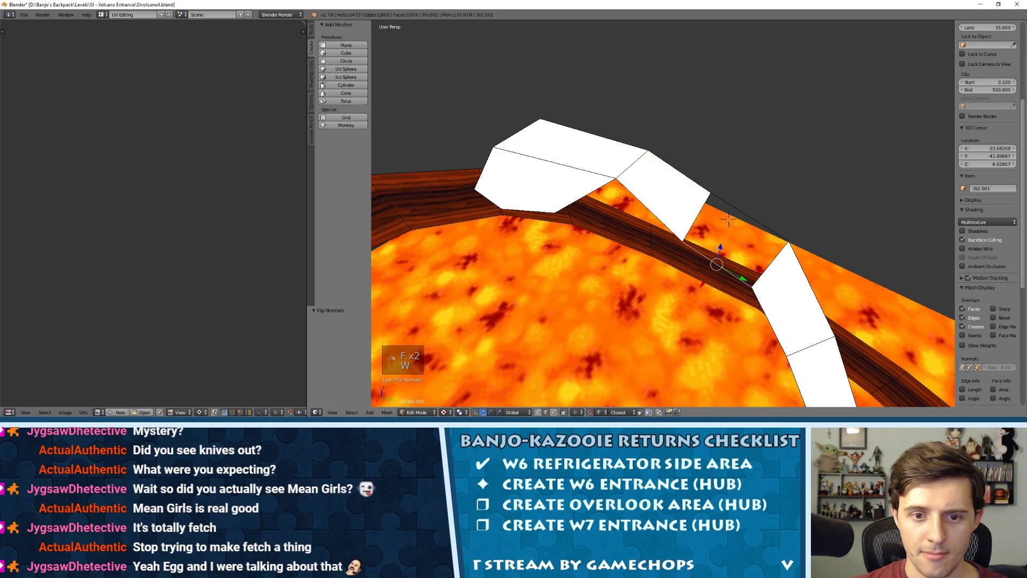
key("f")
Move the inner-edge vertex between the two newest path faces by about -1.793 in X and -0.354 in Y.
middle_click_drag(728, 219, 706, 242)
key("KP_7")
scroll(684, 160, "up", 5)
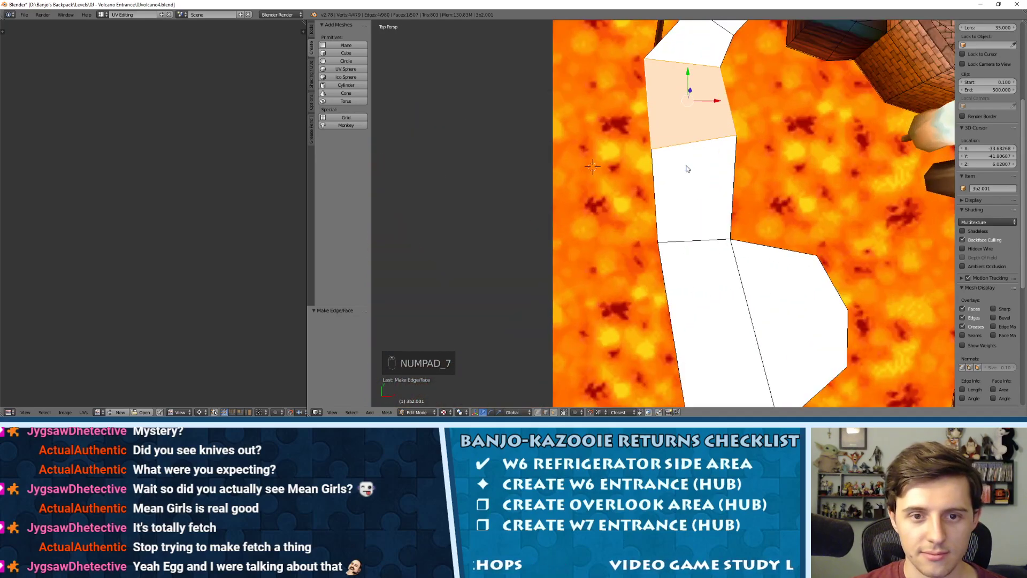
key("ctrl+Tab")
left_click(685, 158)
middle_click_drag(718, 159, 665, 210, "shift")
right_click(675, 195)
key("g")
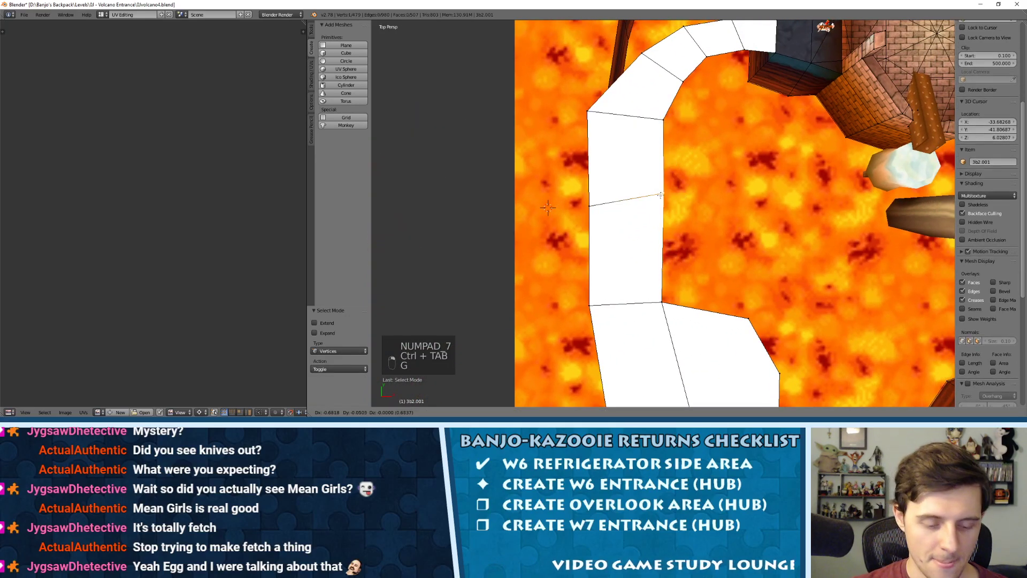
left_click(646, 199)
Narrow the bend by moving its next two inner-edge vertices outward, the second by about -1.056 in X and -0.124 in Y.
right_click(663, 119)
key("g")
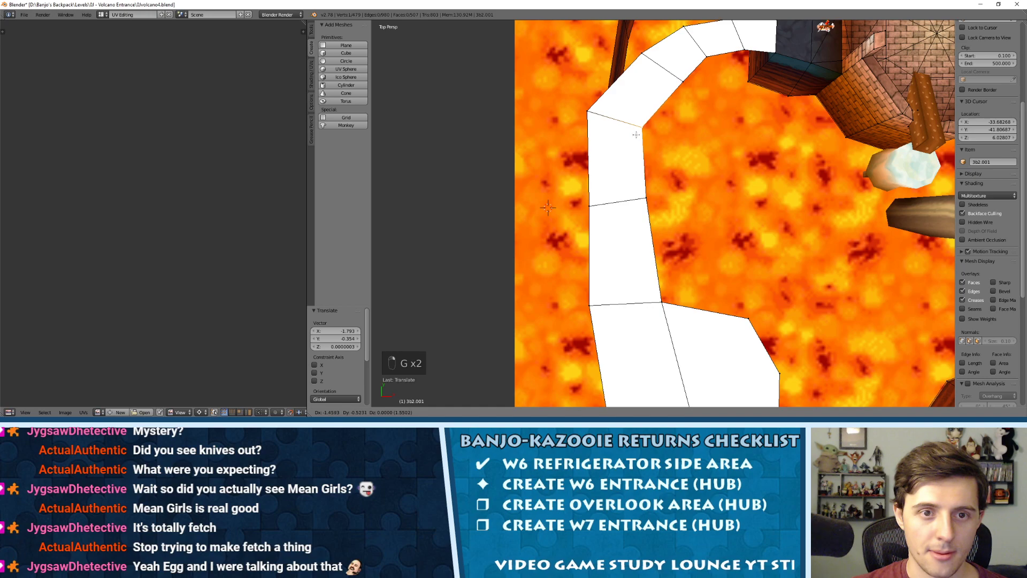
left_click(644, 127)
right_click(683, 81)
key("g")
left_click(671, 84)
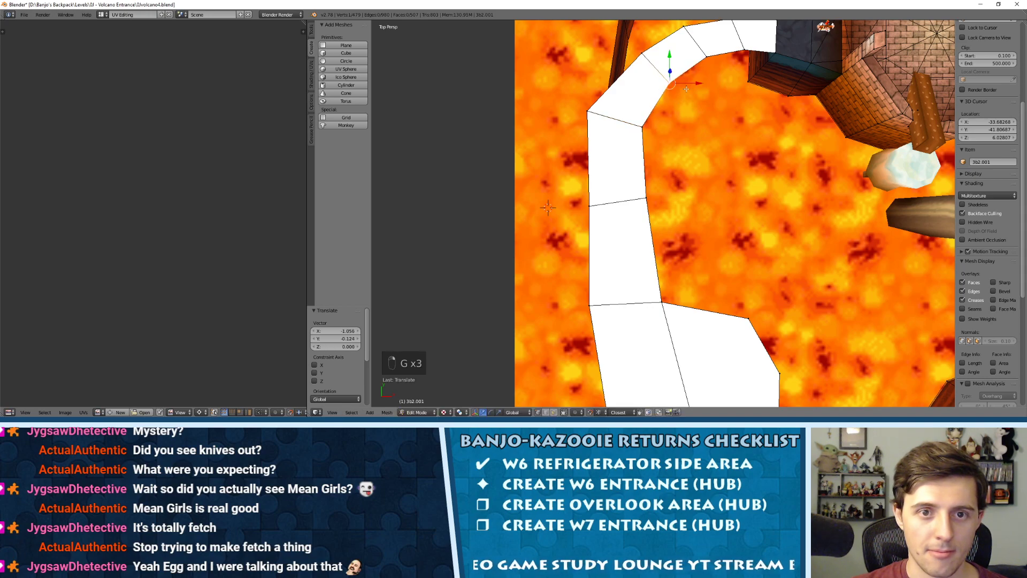
Shift the same three inner-edge vertices back inward in turn by about 0.767, 0.523 and 0.28 in X.
middle_click_drag(665, 137, 631, 173, "shift")
right_click(603, 244)
key("g")
left_click(614, 244)
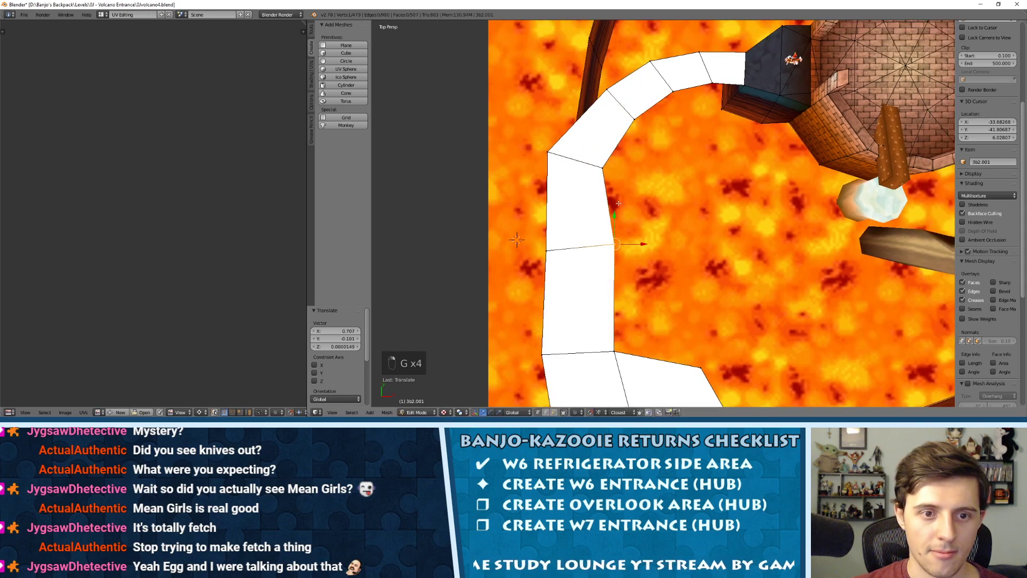
right_click(603, 168)
key("g")
left_click(608, 173)
right_click(634, 118)
key("g")
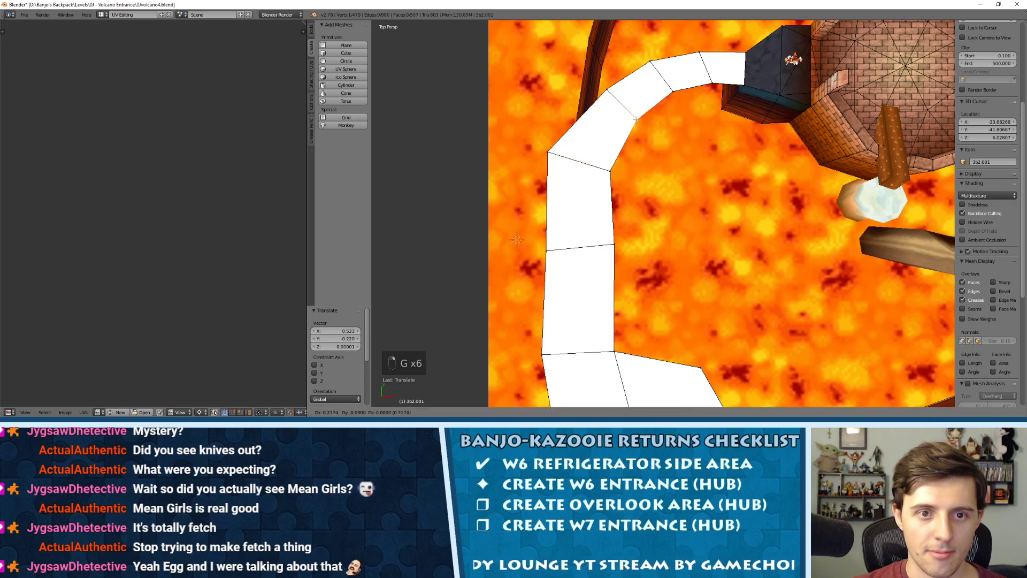
left_click(665, 116)
Narrow the path near the ledge by moving its last two inner-edge vertices outward, and shift the farther one another -0.519 in X and 0.162 in Y.
middle_click_drag(664, 117, 646, 187, "shift")
key("g")
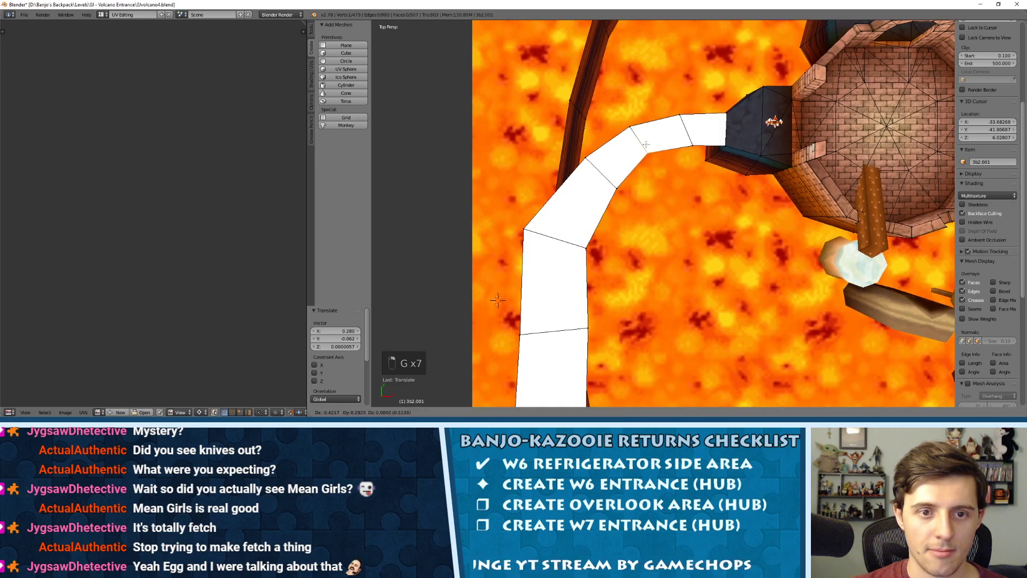
left_click(644, 140)
right_click(692, 144)
key("g")
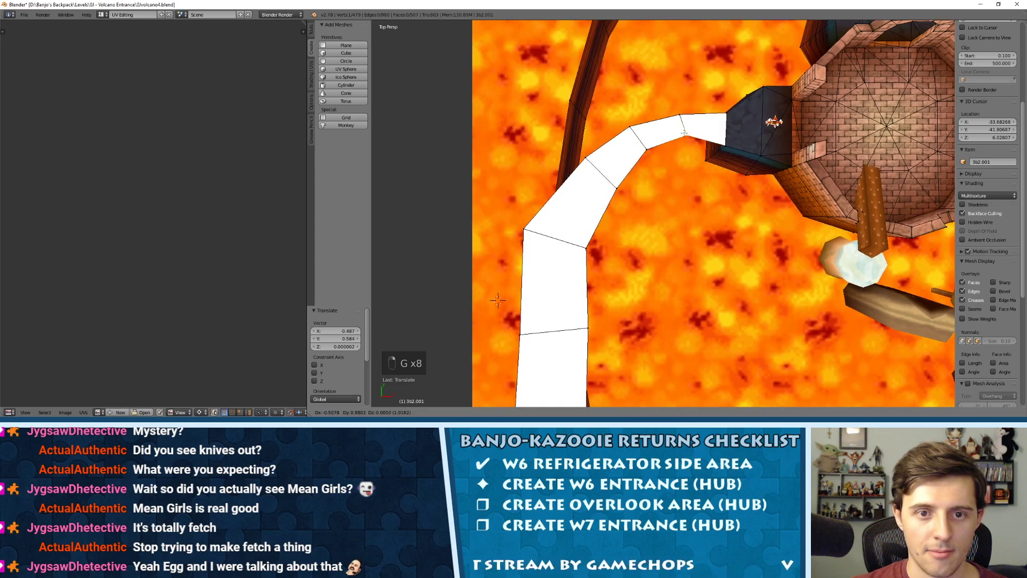
left_click(685, 131)
key("g")
left_click(643, 147)
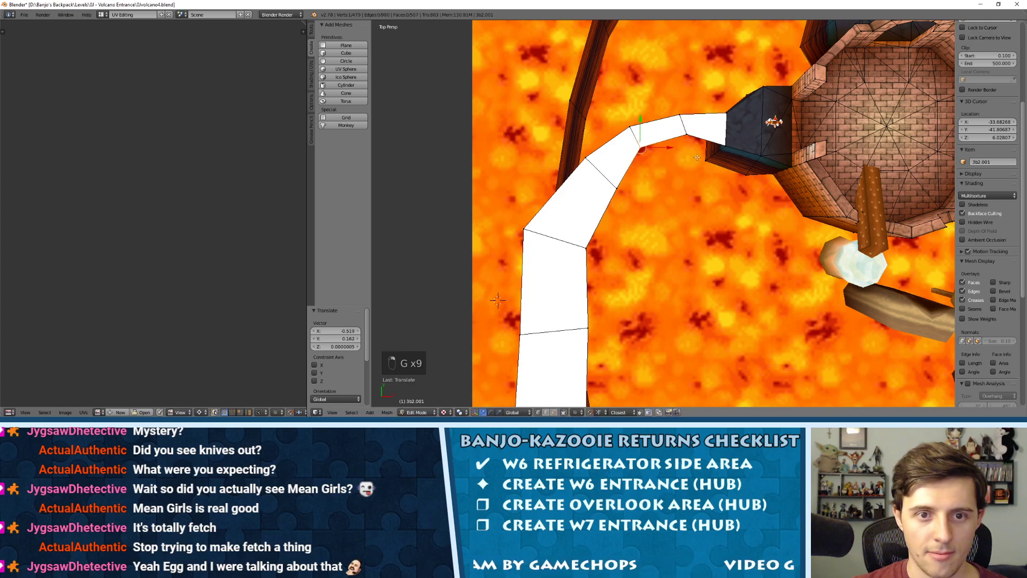
Reposition the outer-edge vertex at the path's main bend, on the fourth cross-edge from the ledge.
middle_click_drag(787, 198, 649, 136)
right_click(687, 174)
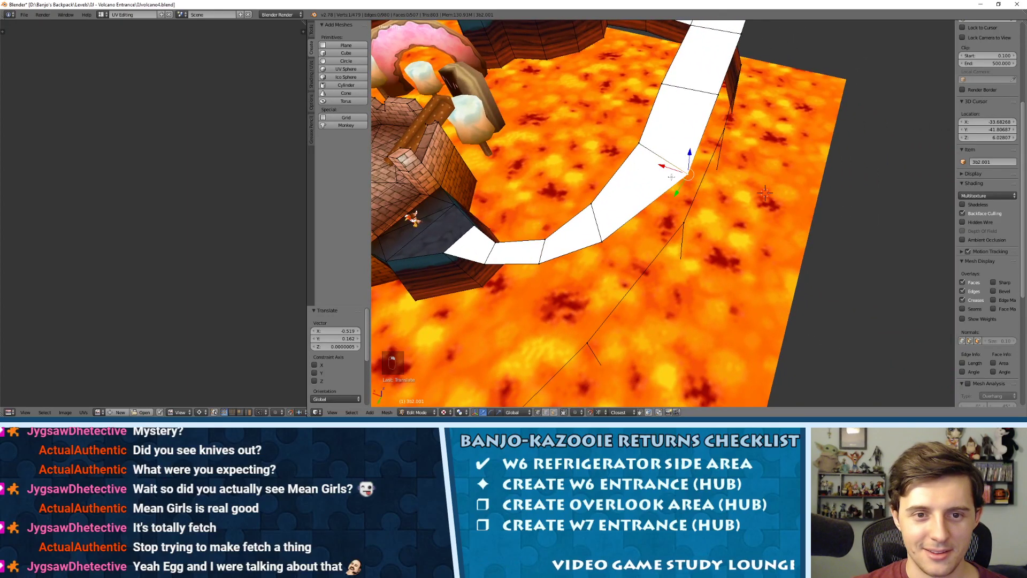
left_click_drag(662, 167, 685, 224)
Subdivide the outer wall panel beside the path with one cut between its upper and lower edges.
middle_click_drag(685, 223, 600, 144)
key("ctrl+Tab")
left_click(578, 179)
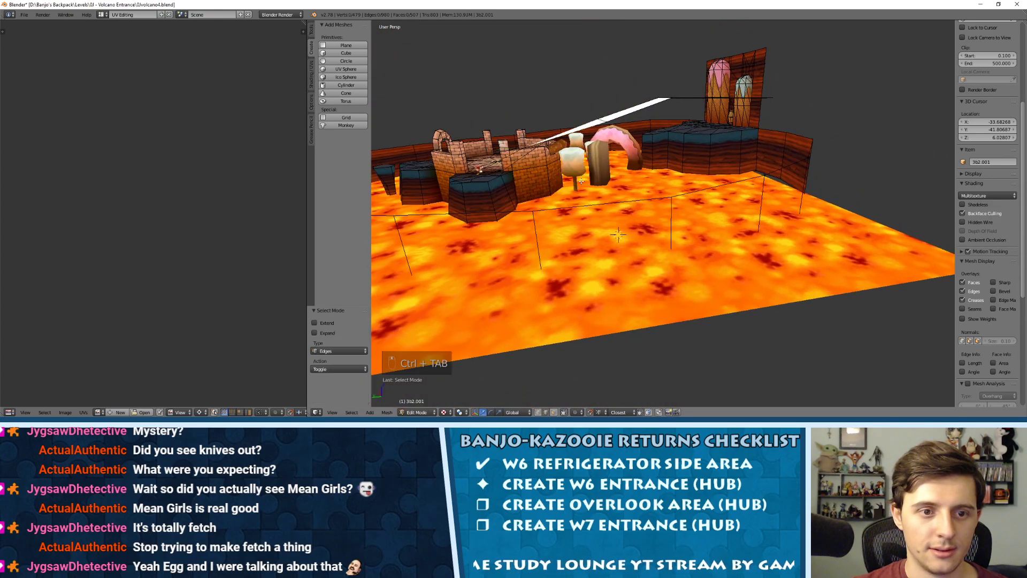
right_click(601, 222)
middle_click_drag(604, 247, 603, 183)
right_click(604, 306, "shift")
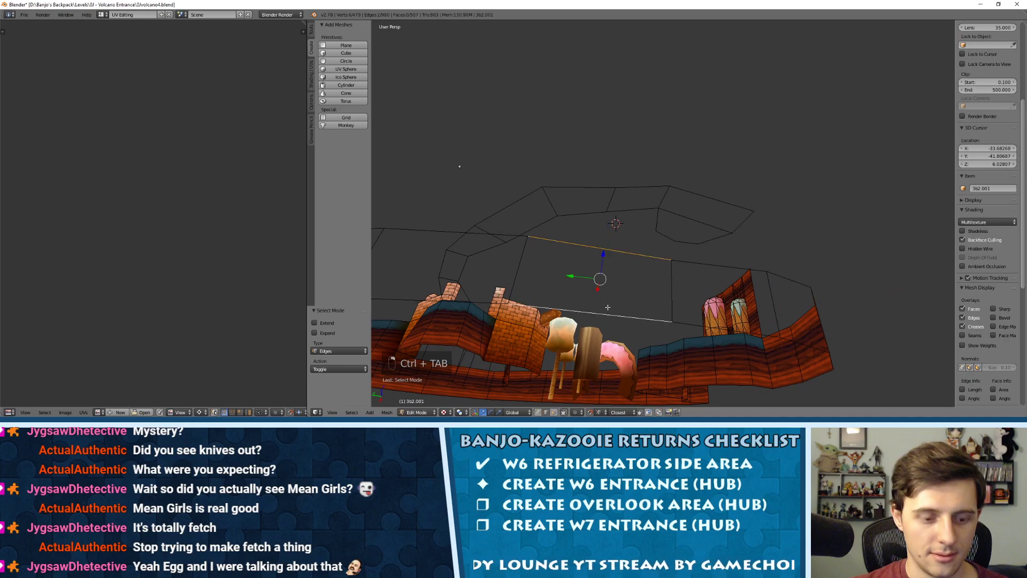
key("w")
left_click(587, 226)
Move the new vertical edge in the middle of the subdivided wall panel by -0.800 in X.
key("ctrl+Tab")
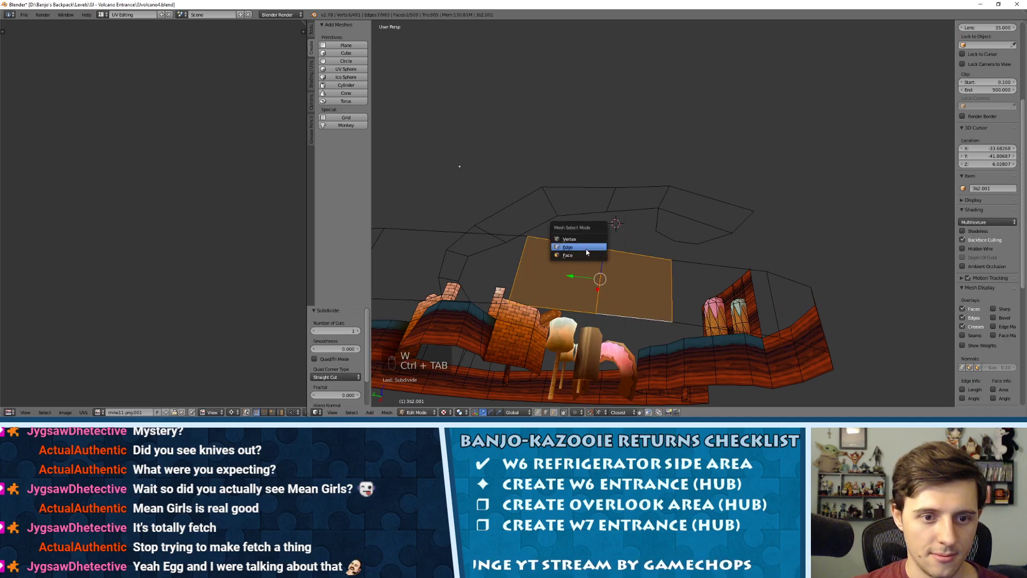
left_click(585, 247)
right_click(600, 276)
key("KP_7")
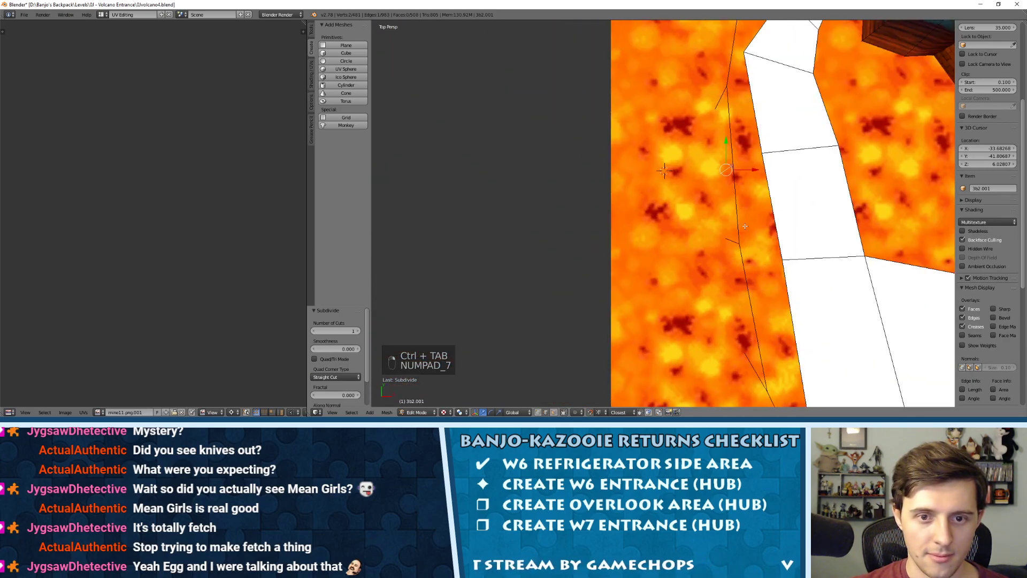
left_click_drag(751, 171, 740, 174)
Shift the neighbouring vertical wall edge toward the ledge so the wall curves along the path's bend.
middle_click_drag(740, 174, 691, 220, "shift")
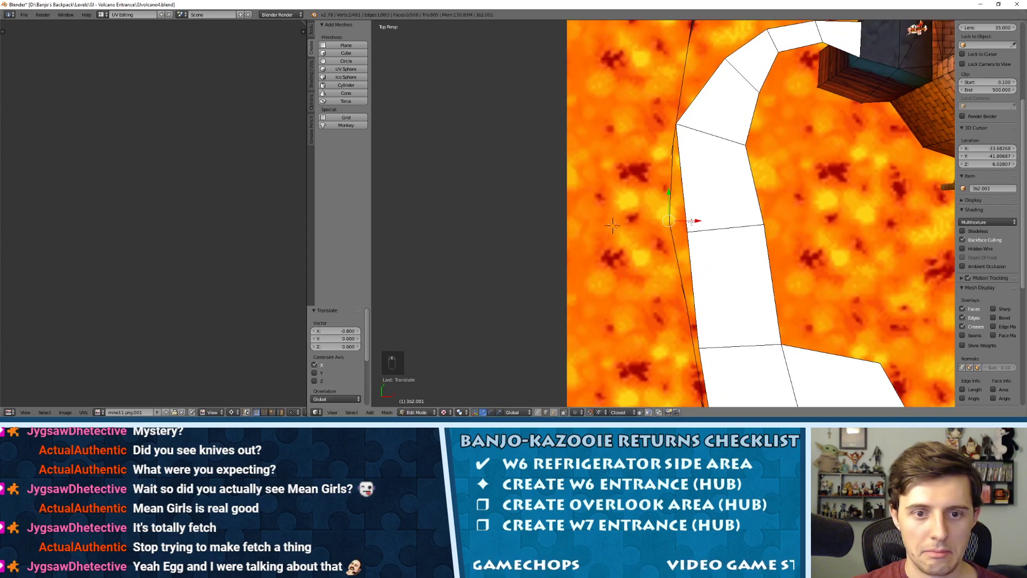
middle_click_drag(672, 159, 736, 208, "shift")
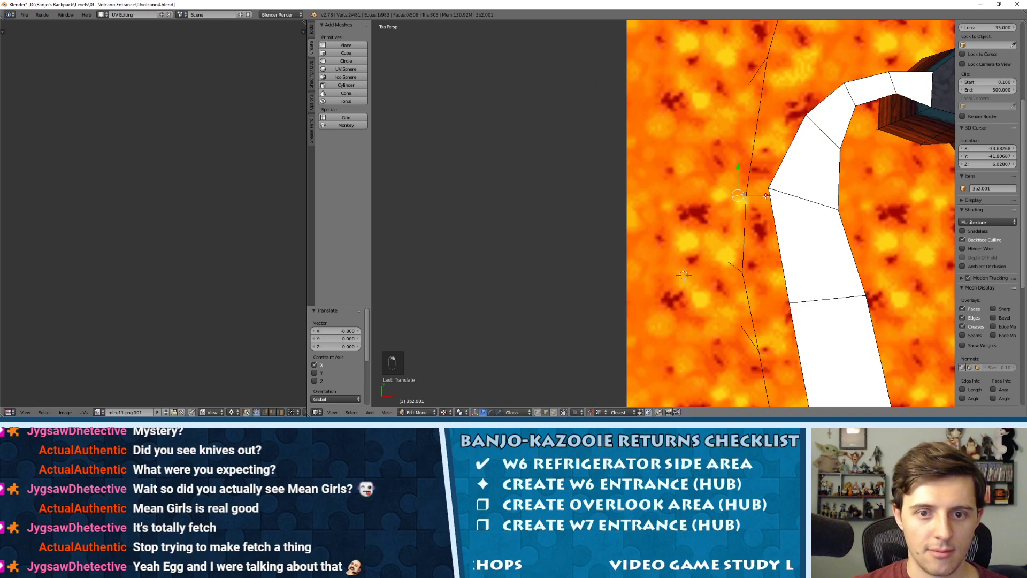
mouse_move(766, 196)
left_mouse_down()
mouse_move(725, 168)
mouse_move(725, 151)
mouse_move(764, 182)
mouse_move(756, 187)
left_mouse_up()
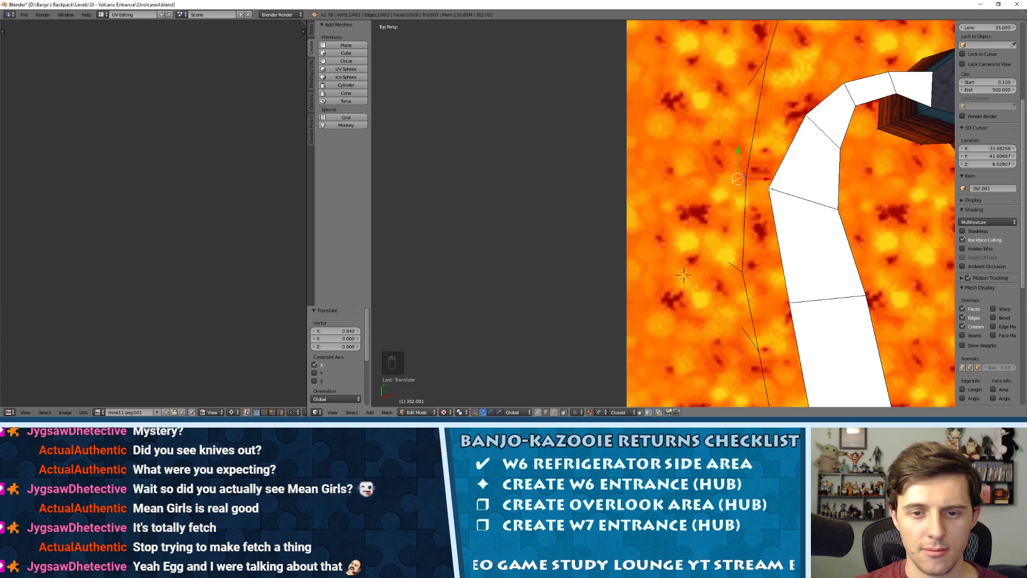
Move the bend's outer path vertex 1.427 in Y and its inner vertex 0.990 in Y.
key("shift+Tab")
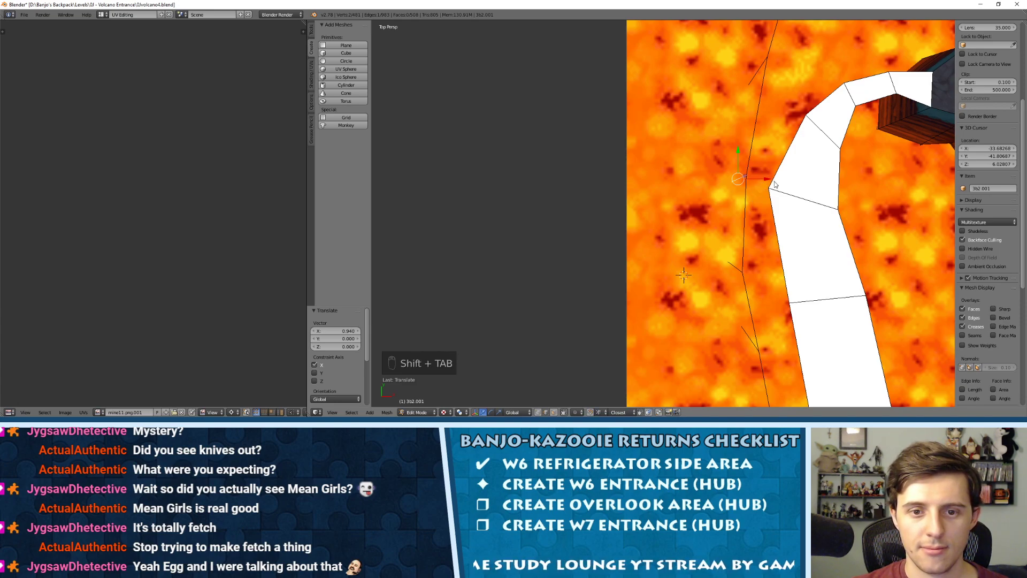
key("ctrl+Tab")
left_click(770, 175)
mouse_move(766, 169)
left_mouse_down()
mouse_move(753, 173)
mouse_move(768, 166)
left_mouse_up()
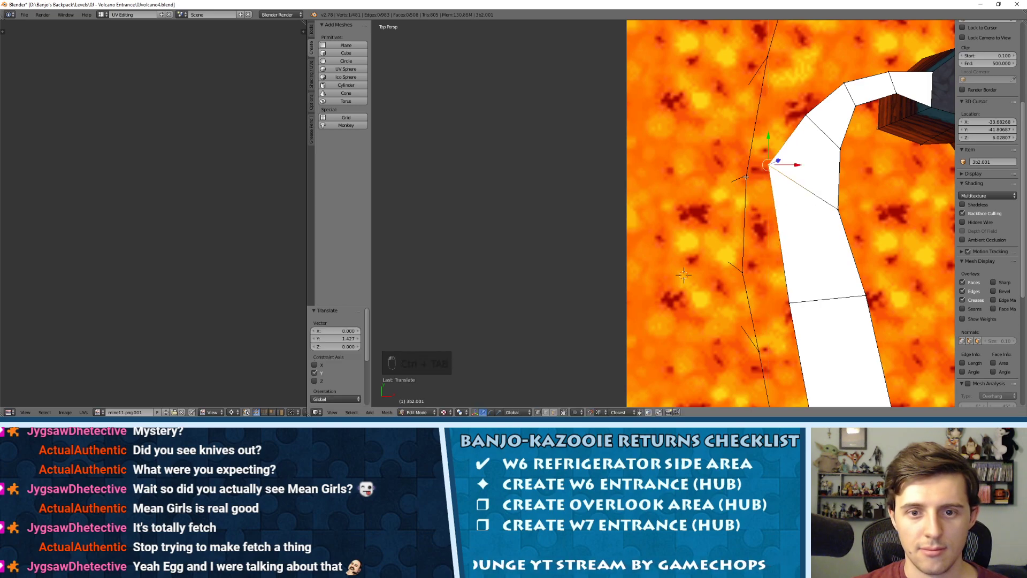
right_click(837, 209)
left_click_drag(837, 186, 836, 170)
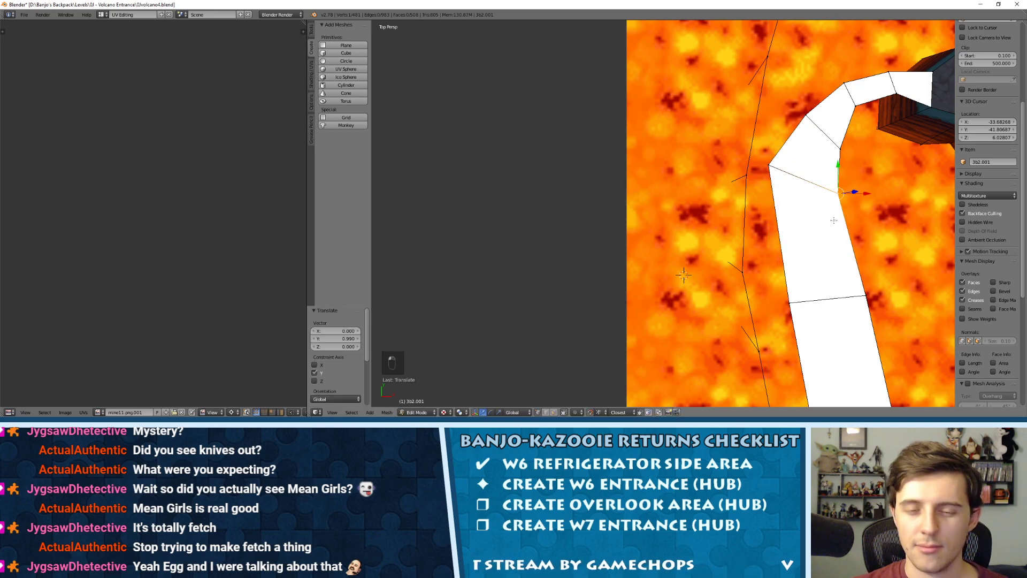
Move the vertical wall edge beside the start of the overlook closer to the path's outer edge.
middle_click_drag(838, 222, 746, 192, "shift")
middle_click_drag(718, 223, 759, 216, "shift")
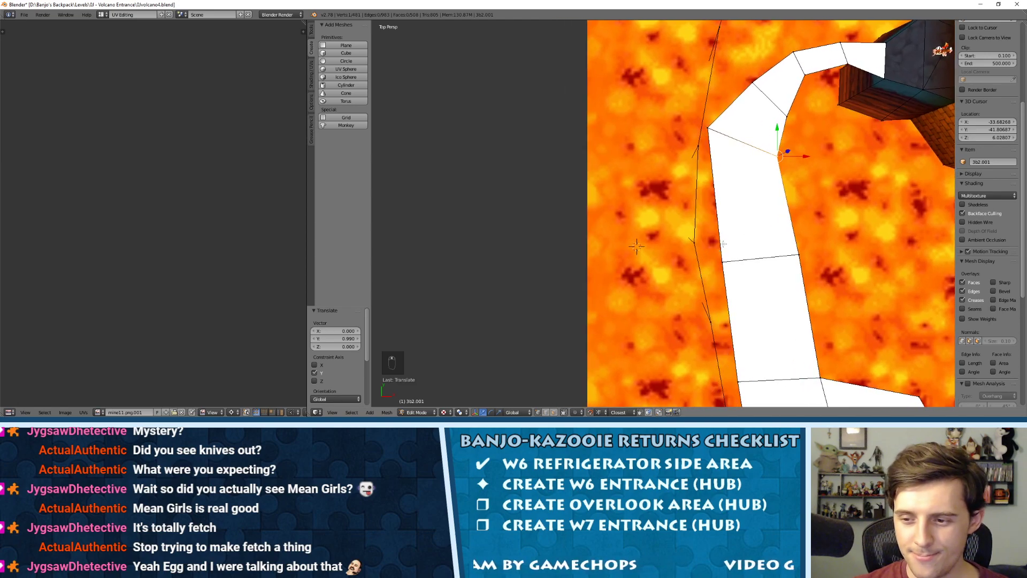
middle_click_drag(710, 262, 779, 201, "shift")
key("ctrl+Tab")
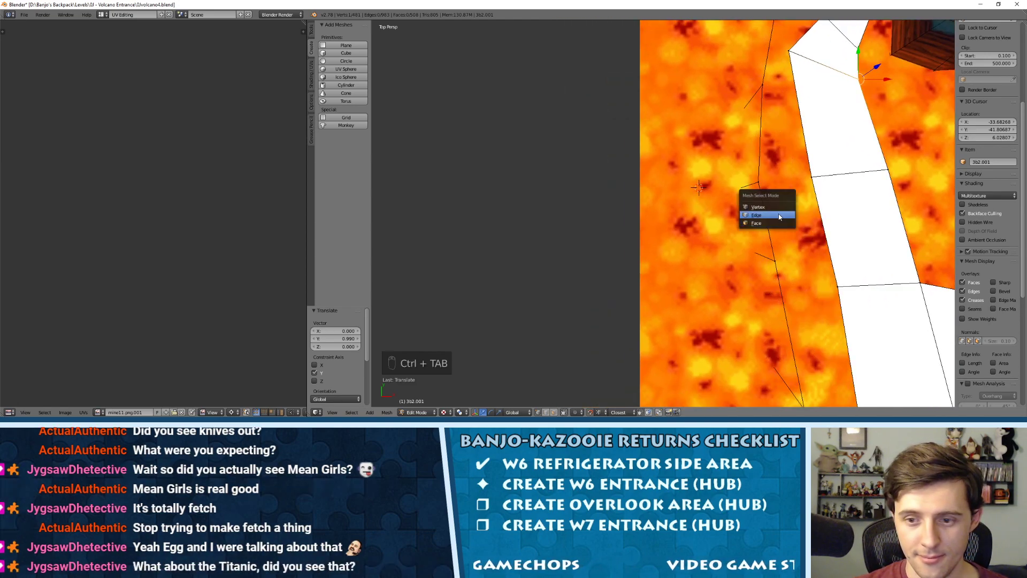
left_click(771, 218)
middle_click_drag(763, 198, 705, 167, "shift")
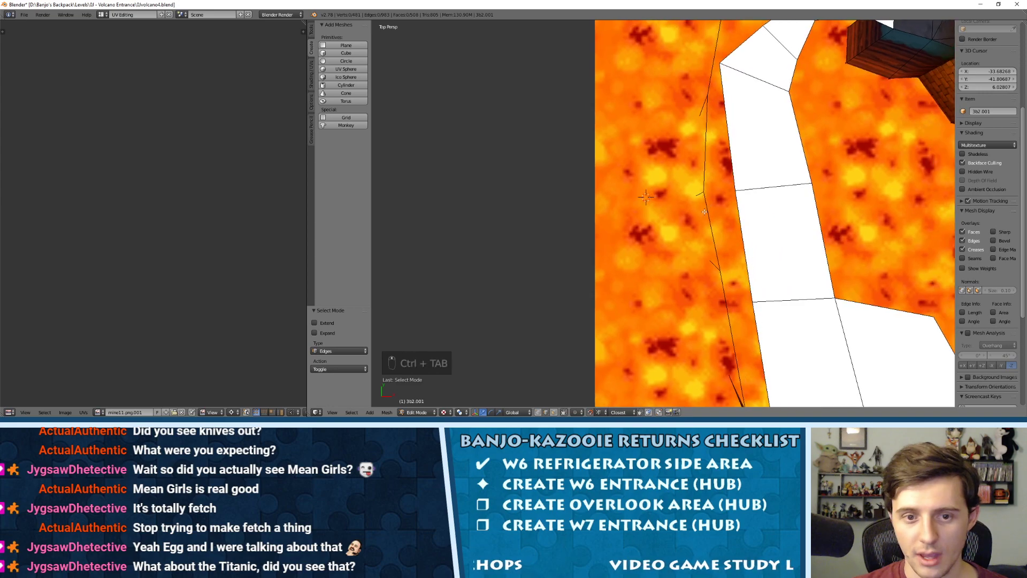
right_click(720, 192)
right_click(705, 230)
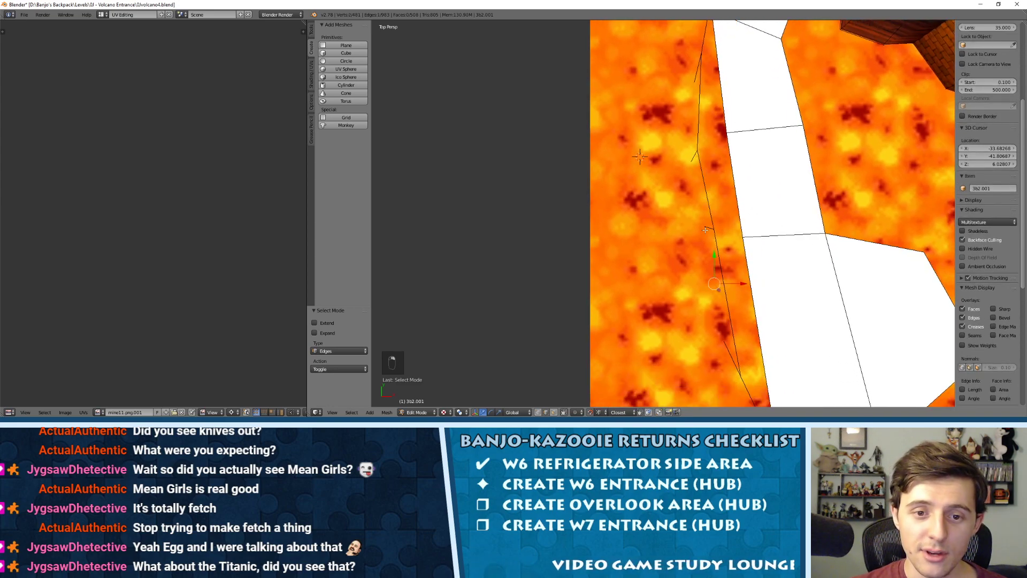
middle_click_drag(709, 229, 724, 195, "shift")
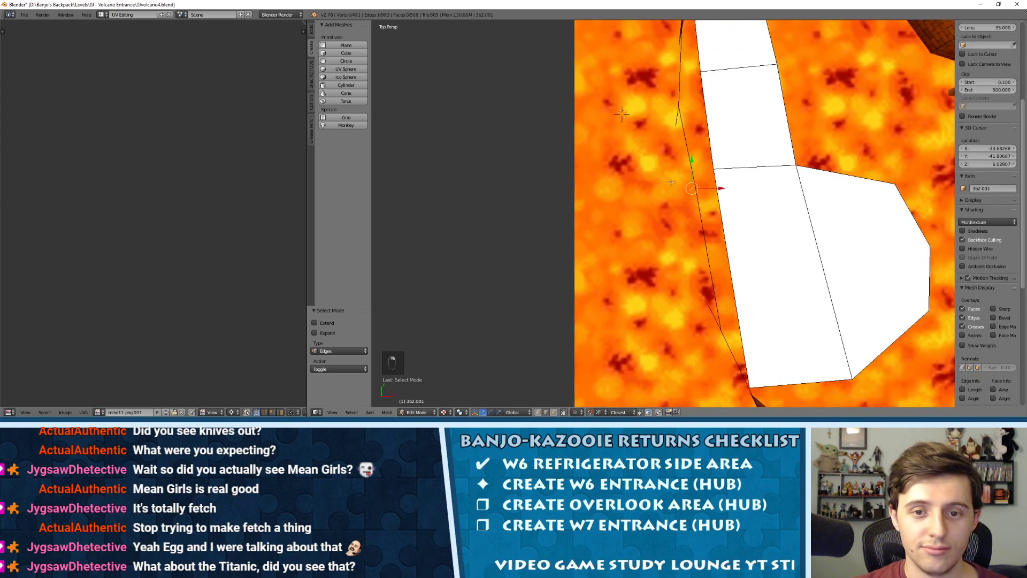
left_click_drag(721, 189, 692, 158)
Shift the next wall edge alongside the overlook so the wall follows the overlook's outer side.
middle_click_drag(732, 212, 710, 169, "shift")
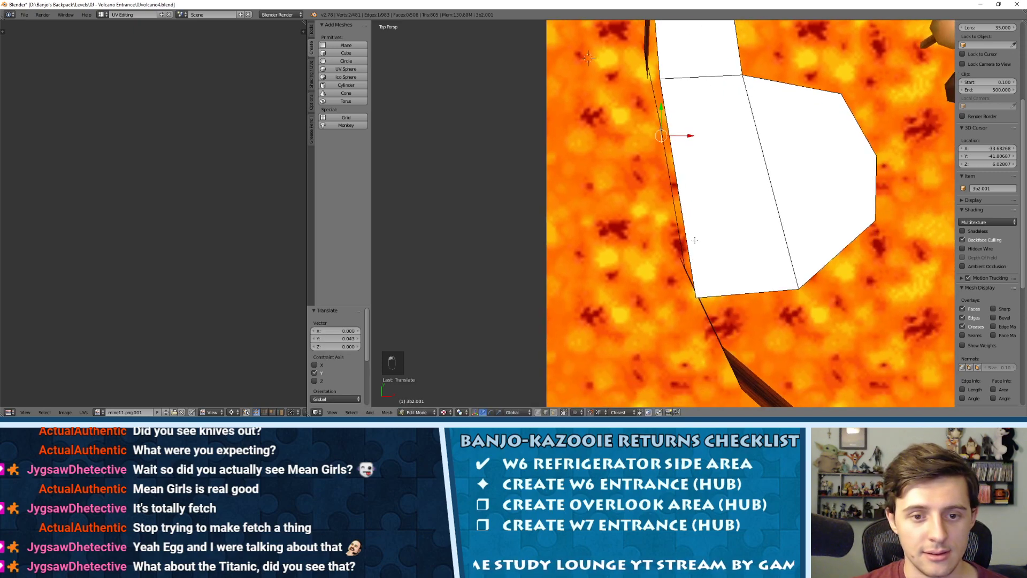
middle_click_drag(695, 240, 752, 241, "shift")
left_click_drag(778, 236, 801, 236)
left_click_drag(756, 207, 827, 245)
Adjust the outer path vertices near the ledge, raising the one on the second cross-edge by 0.377 in Z.
middle_click_drag(822, 217, 726, 242, "shift")
middle_click_drag(733, 278, 739, 182)
key("ctrl+Tab")
left_click(666, 159)
right_click(664, 162)
left_click(661, 140)
left_click_drag(665, 133, 703, 102)
right_click(698, 155)
left_click(696, 131)
left_click_drag(667, 137, 667, 130)
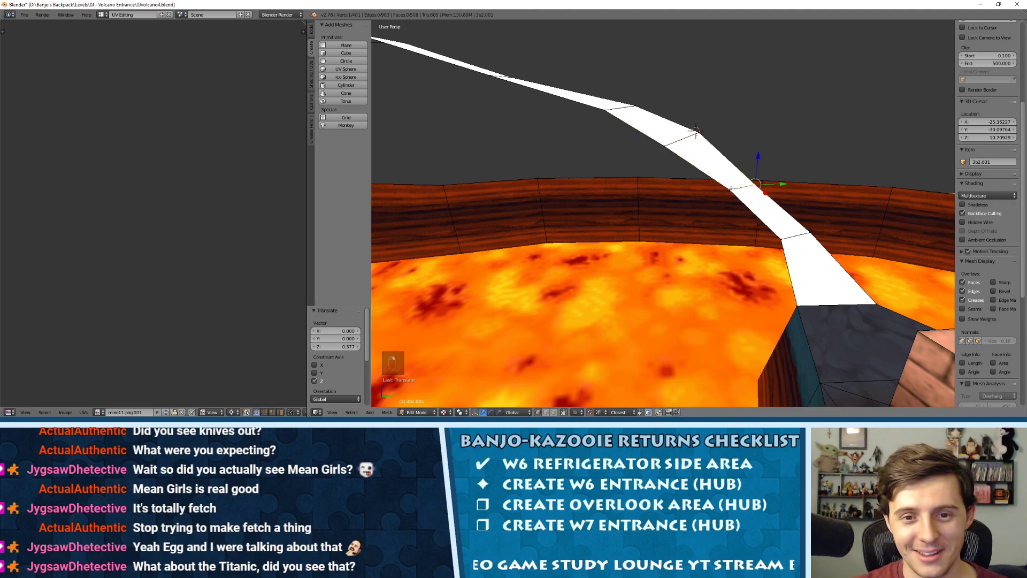
Smooth the slope by moving the third cross-edge's outer vertex -0.396 in Z and the whole fourth cross-edge -0.270 in Z.
middle_click_drag(731, 188, 718, 131)
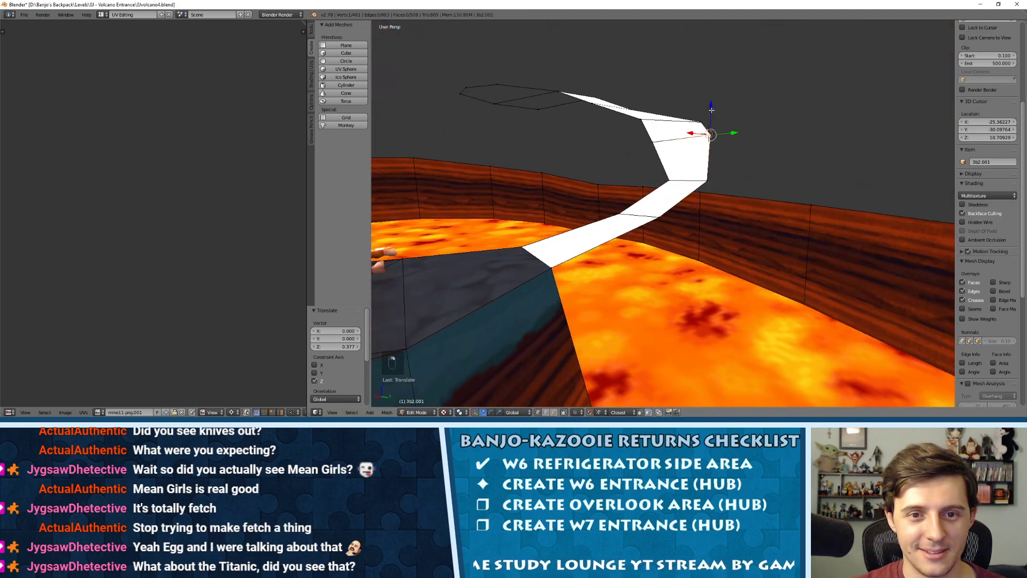
left_click_drag(712, 110, 713, 116)
middle_click_drag(695, 100, 657, 114)
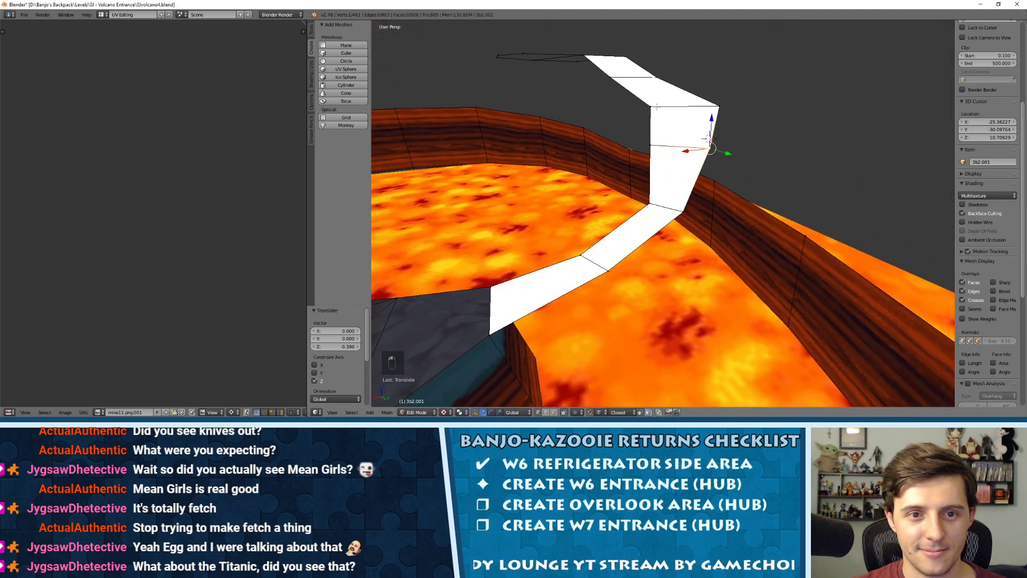
right_click(712, 102, "shift")
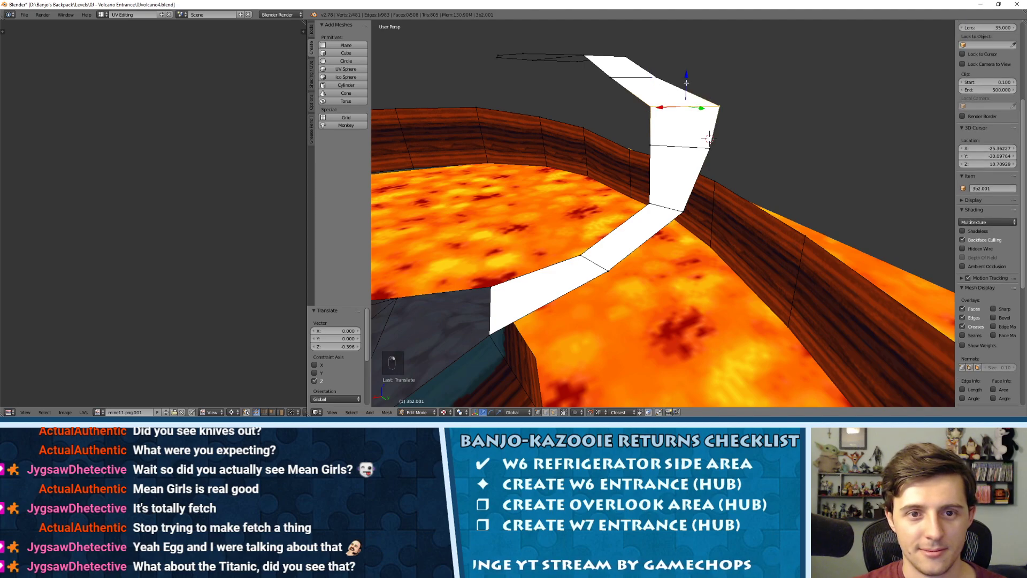
left_click_drag(685, 78, 685, 81)
middle_click_drag(687, 87, 784, 116)
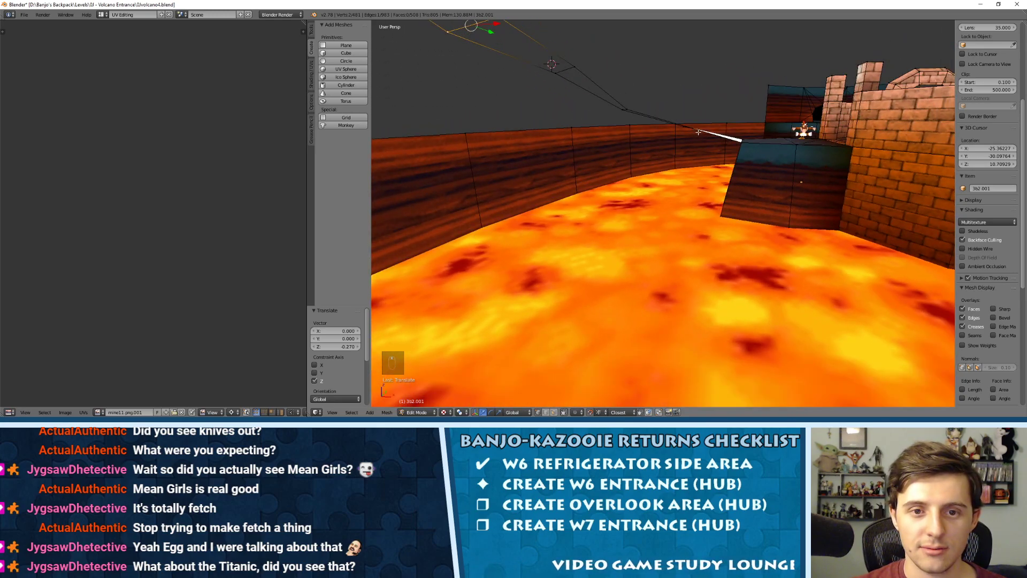
middle_click_drag(688, 125, 695, 152)
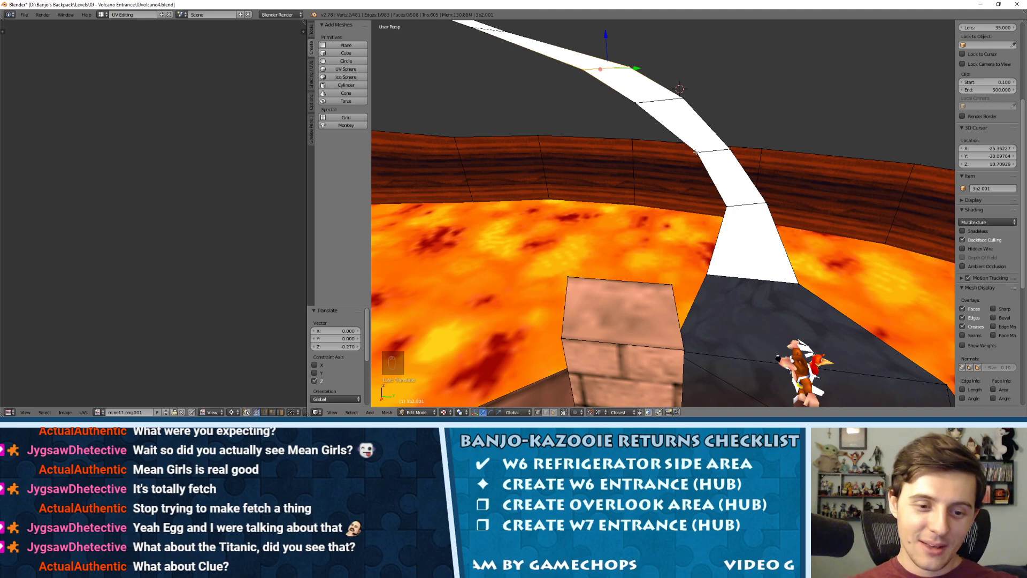
Select all the path faces from the ledge up through the rounded overlook area.
key("ctrl+Tab")
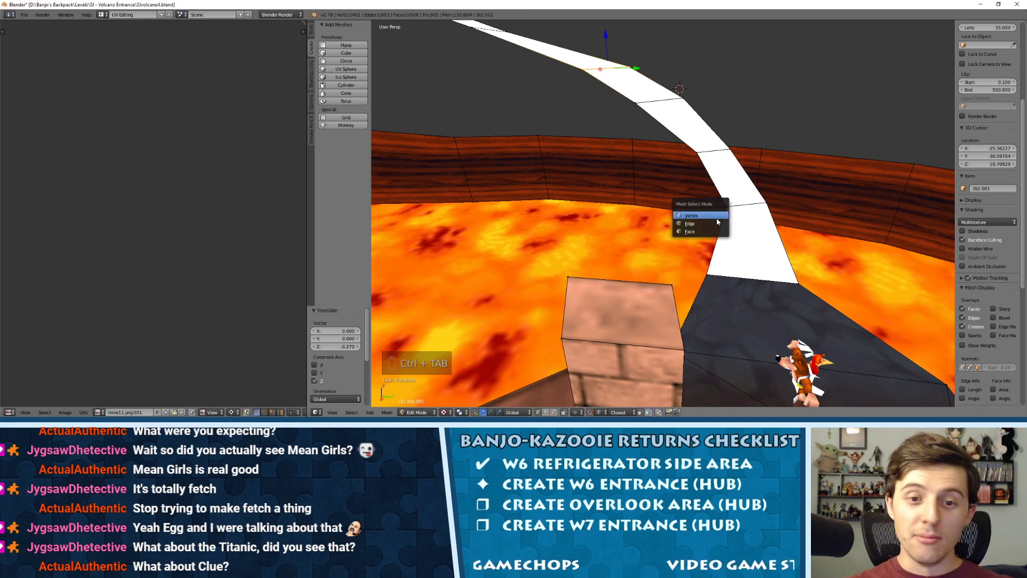
left_click(689, 228)
key("ctrl+Tab")
left_click(715, 237)
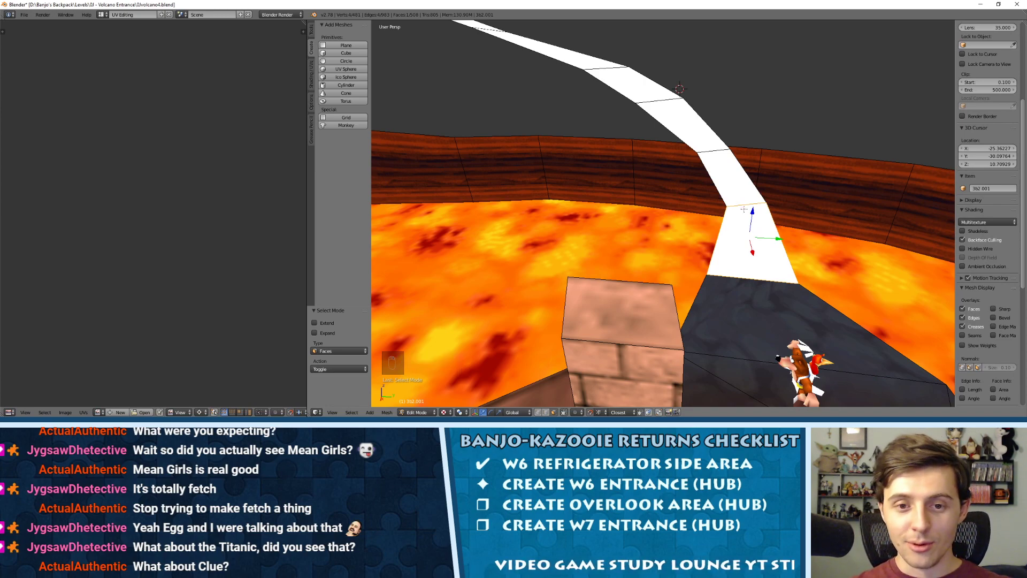
right_click(725, 172, "shift")
right_click(691, 132, "shift")
right_click(641, 94, "shift")
middle_click_drag(719, 120, 800, 218)
right_click(725, 184, "shift")
right_click(595, 152, "shift")
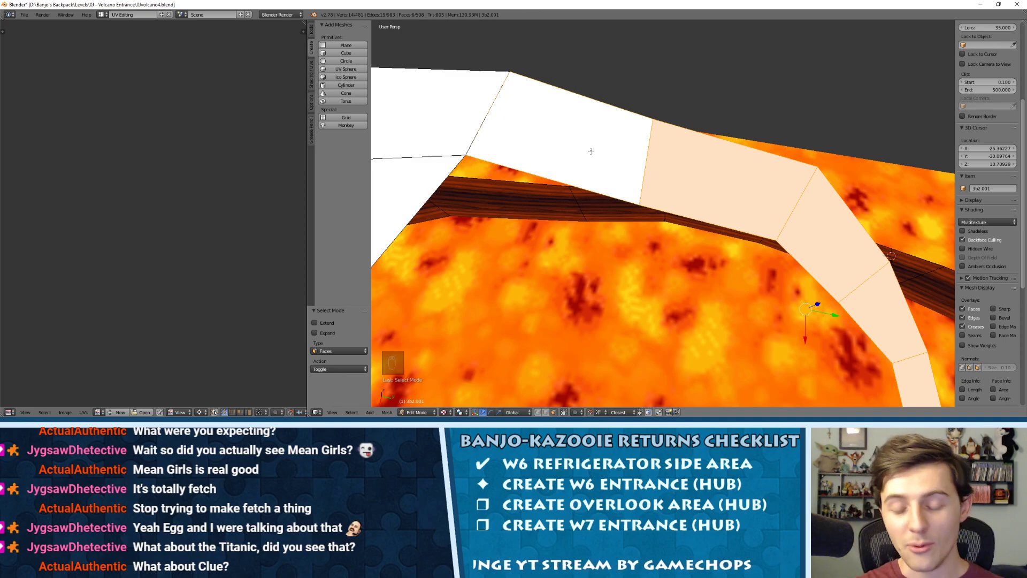
middle_click_drag(591, 151, 647, 172)
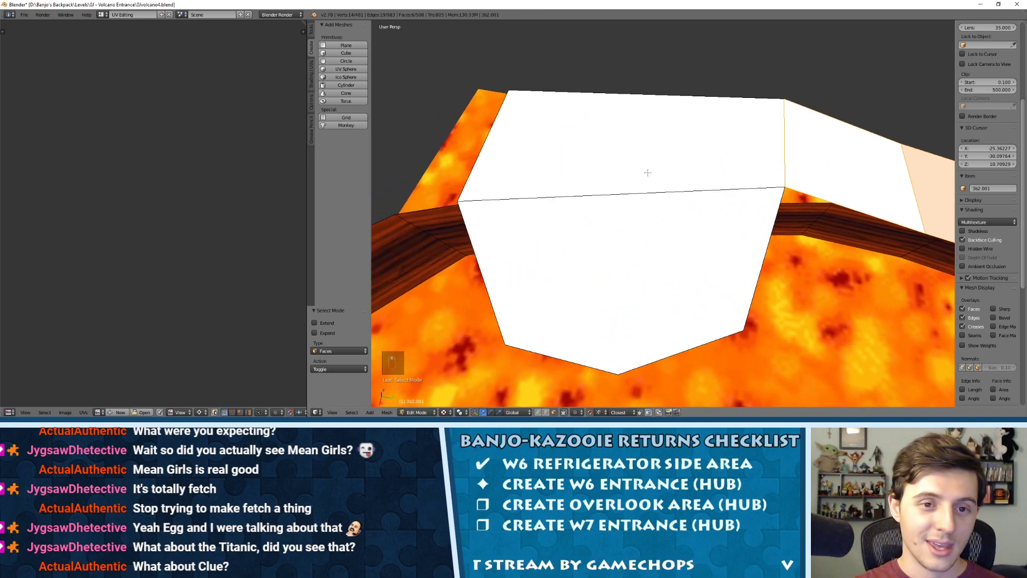
right_click(630, 171, "shift")
right_click(645, 235, "shift")
scroll(791, 239, "down", 8)
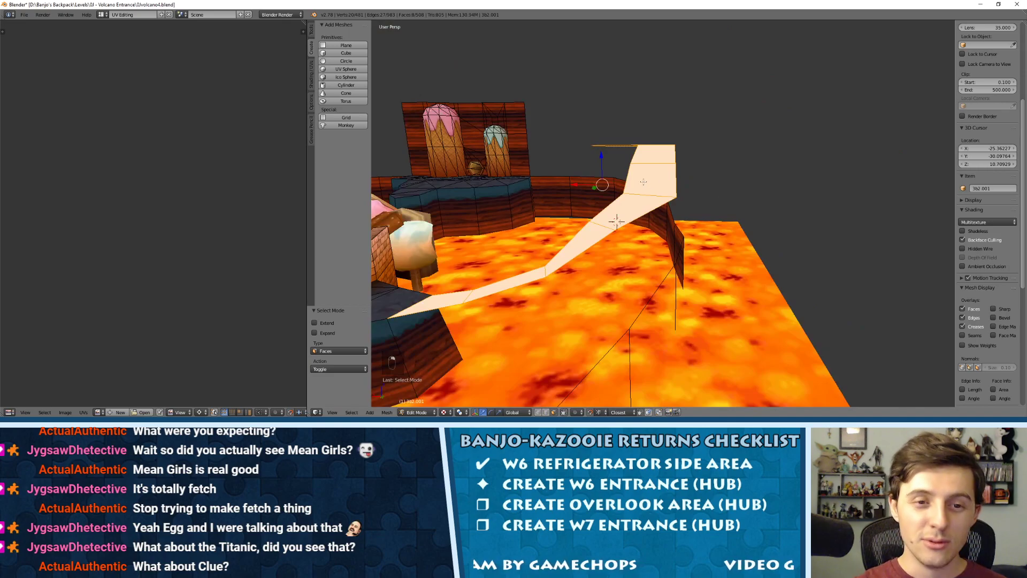
Even out the path's width by moving three inner-edge vertices outward, the one nearest the ledge by -1.532 in X and 0.667 in Y.
middle_click_drag(787, 147, 791, 181)
key("ctrl+Tab")
left_click(803, 150)
right_click(762, 184)
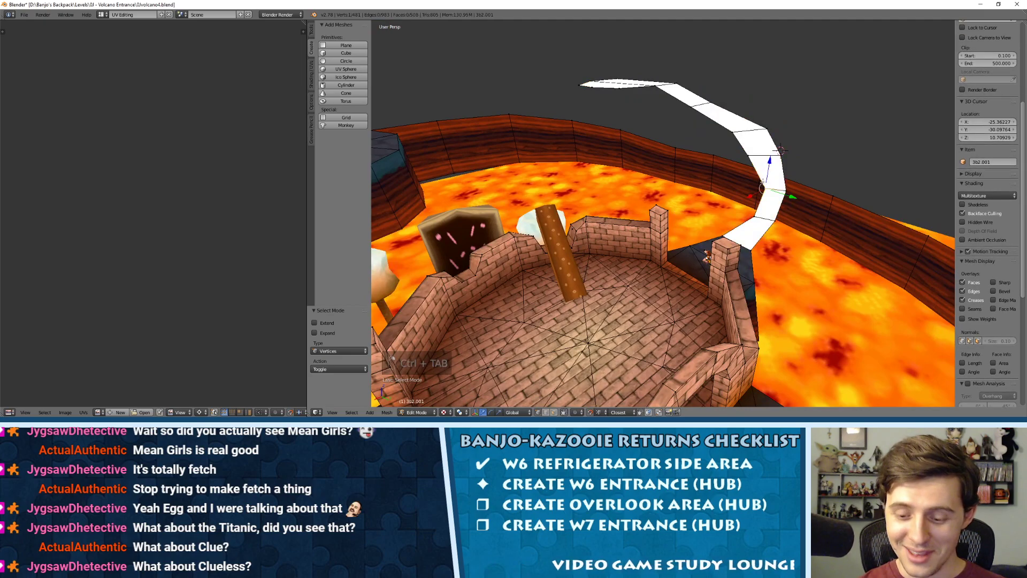
key("KP_7")
middle_click_drag(683, 109, 733, 109, "shift")
scroll(723, 123, "up", 3)
right_click(673, 198)
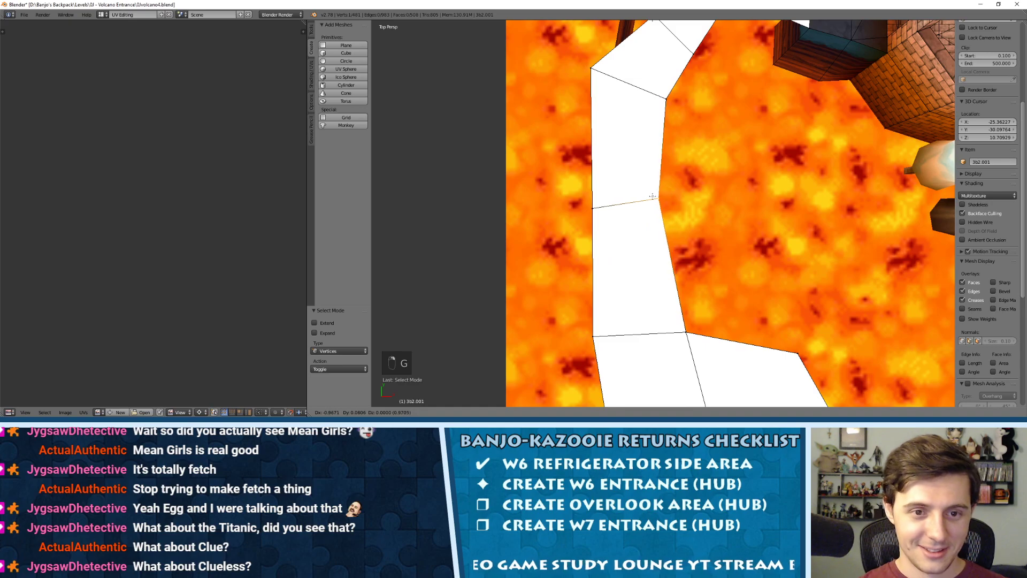
left_click(651, 197)
middle_click_drag(672, 99, 667, 165, "shift")
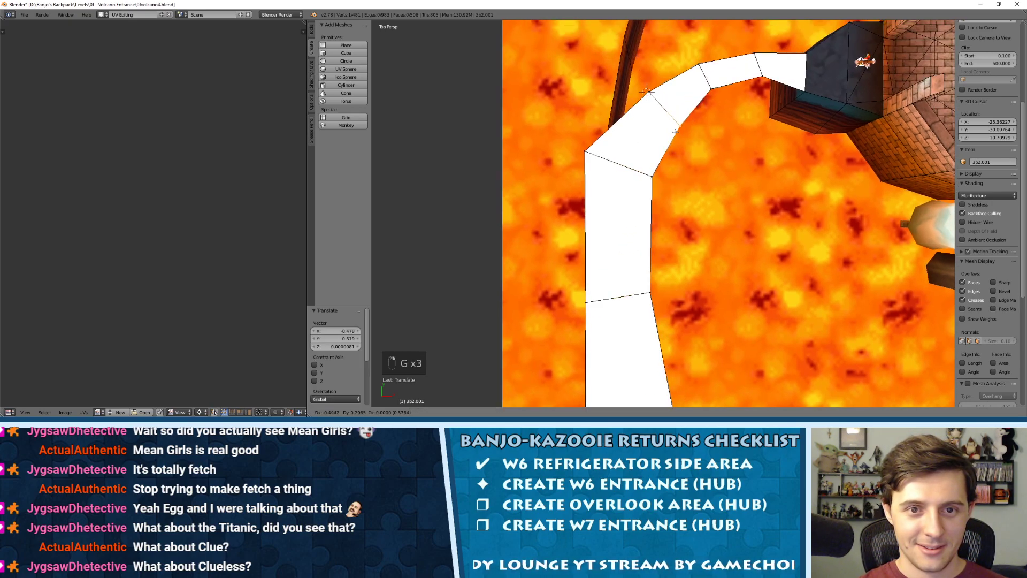
Extrude the inner-edge vertex of the fourth cross-edge straight down by -4.941 in Z.
middle_click_drag(683, 142, 815, 130)
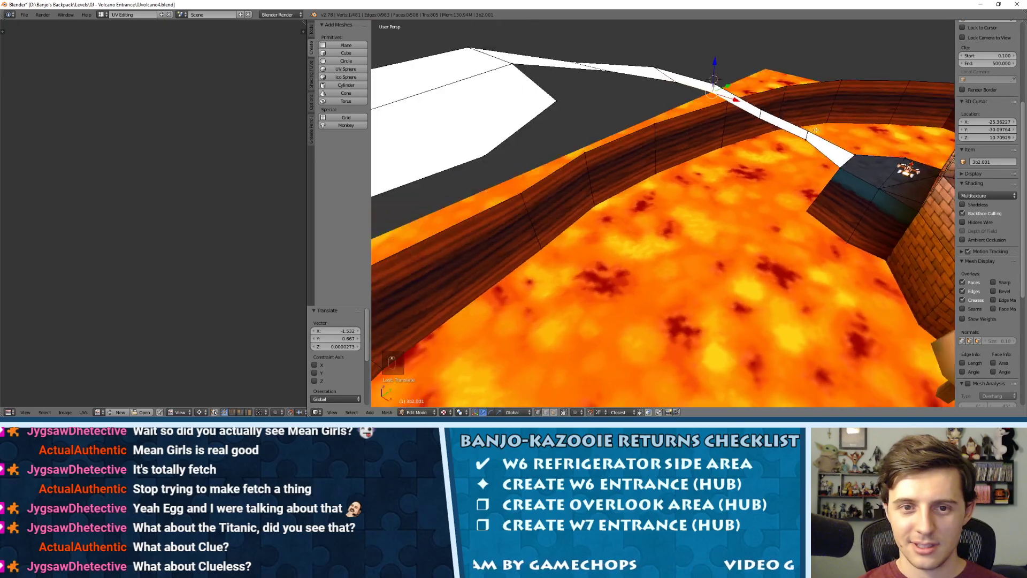
mouse_move(699, 131)
middle_mouse_down()
mouse_move(648, 118)
mouse_move(732, 137)
mouse_move(706, 138)
mouse_move(712, 122)
mouse_move(617, 154)
mouse_move(697, 145)
middle_mouse_up()
scroll(706, 137, "up", 3)
scroll(694, 118, "up", 2)
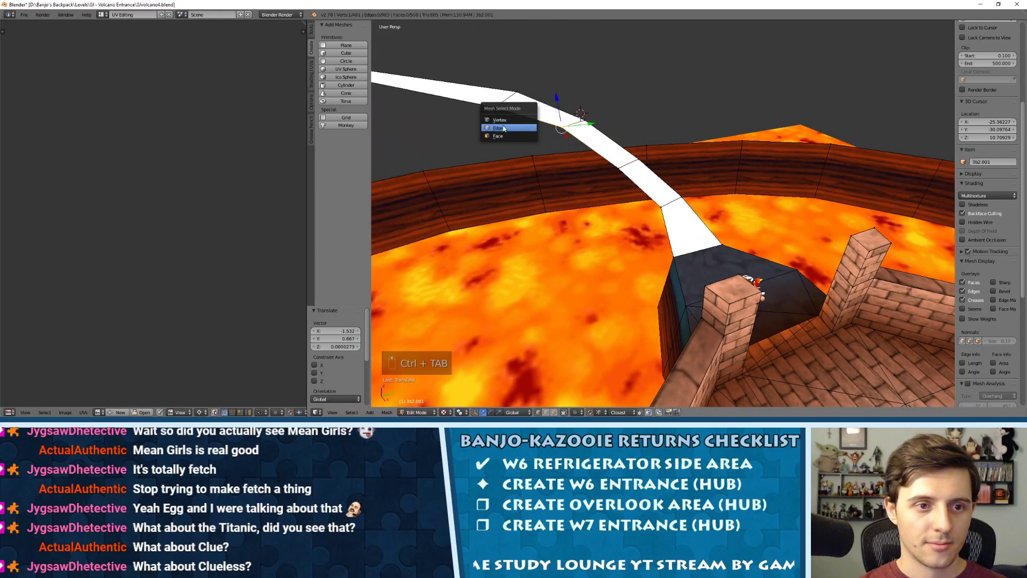
left_click(504, 128)
key("ctrl+Tab")
left_click(475, 107)
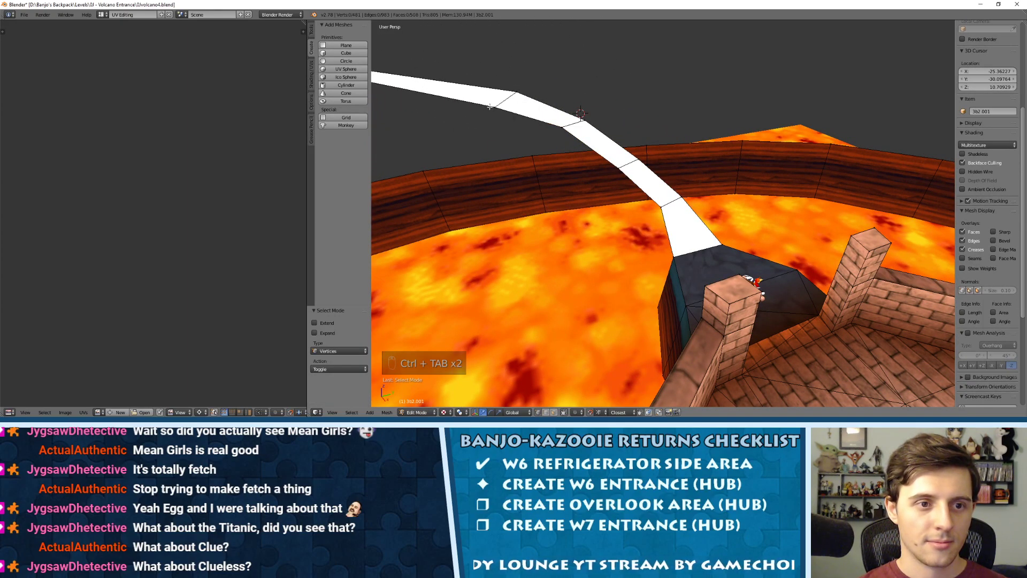
key("e")
left_click(531, 185)
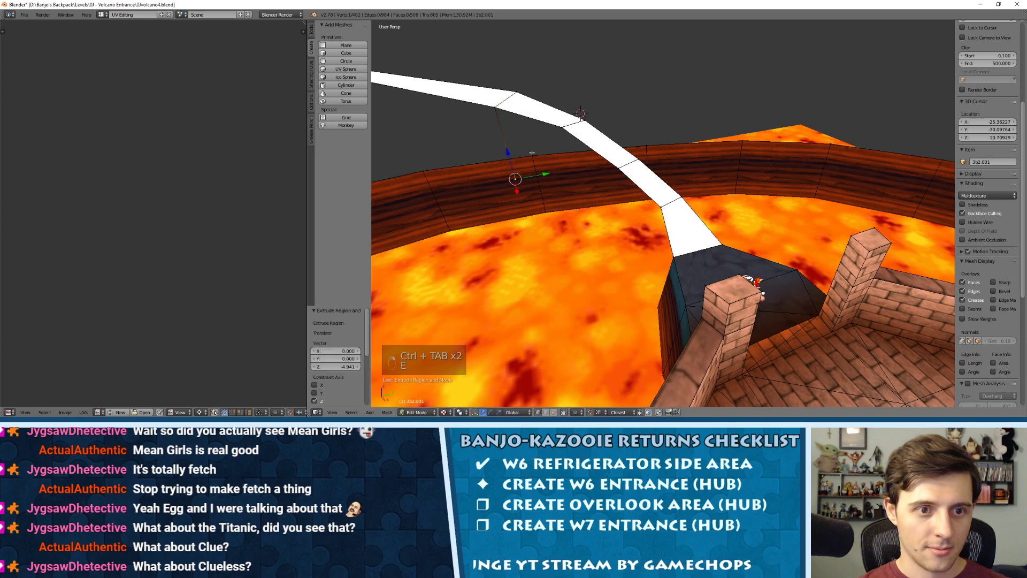
Extrude the third cross-edge's inner vertex and the fourth cross-edge's outer vertex straight down in Z.
right_click(559, 131)
key("e")
middle_click(555, 142)
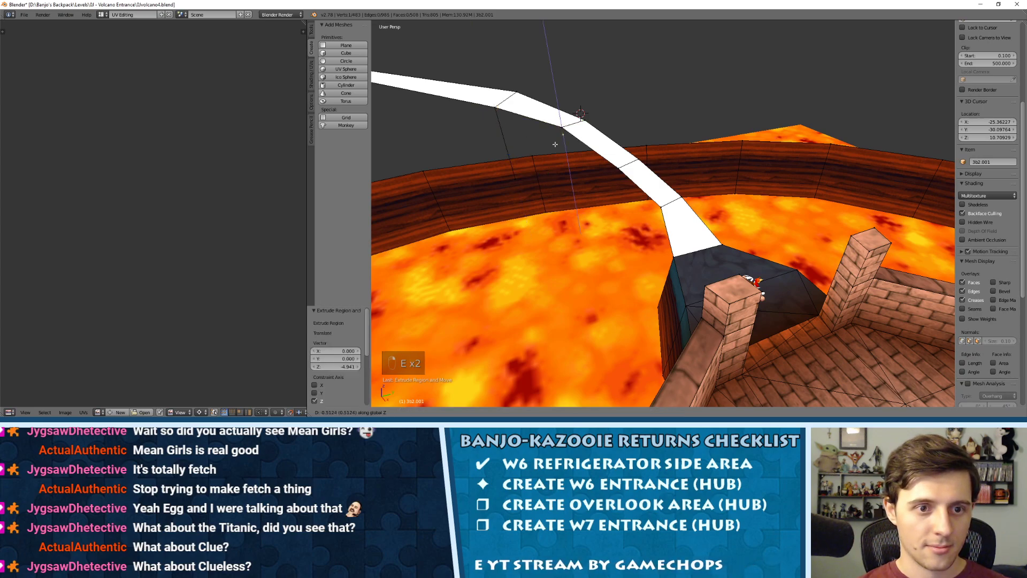
left_click(517, 177)
key("e")
left_click(534, 157)
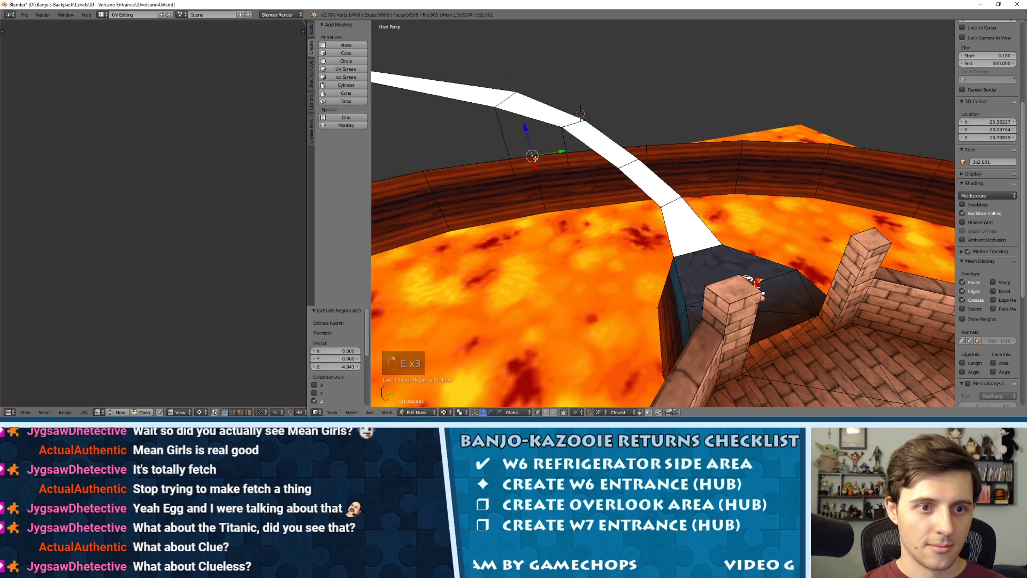
Select the whole mesh and remove its duplicate vertices.
key("a")
key("a")
key("a")
key("w")
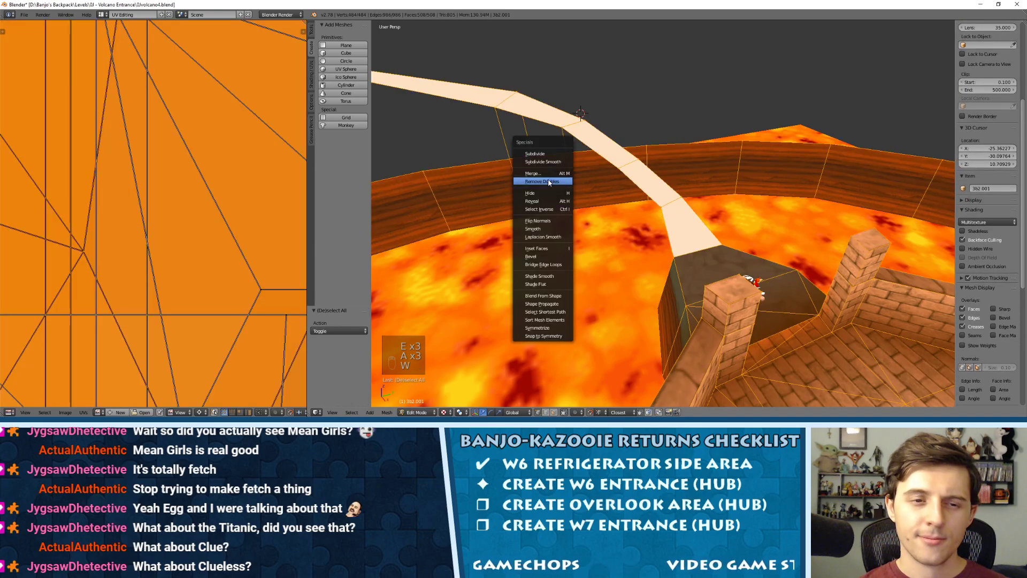
left_click(533, 170)
Fill a side face between the two vertical edges hanging from the inner ends of the third and fourth cross-edges.
key("ctrl+Tab")
left_click(522, 170)
right_click(505, 150)
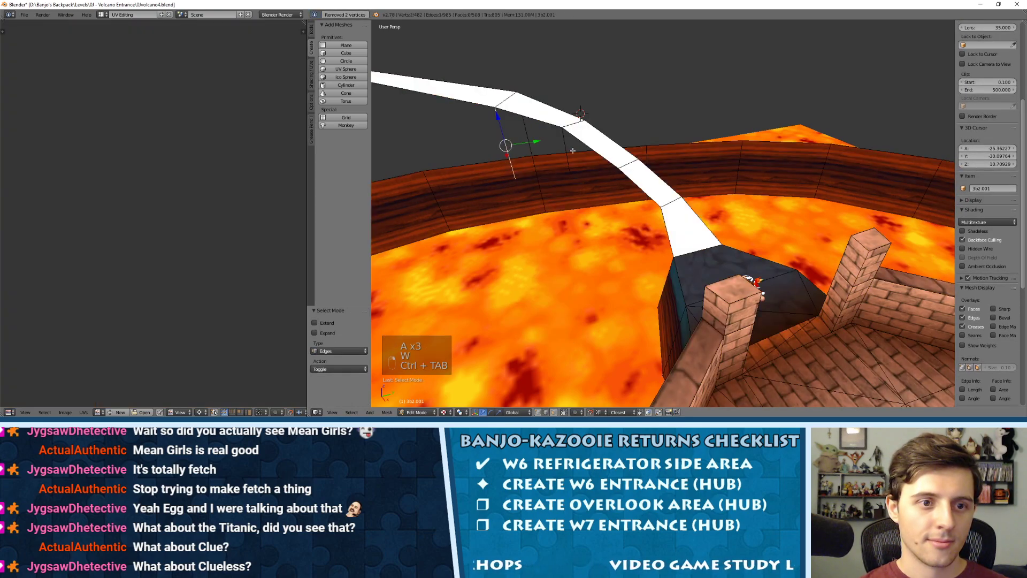
right_click(564, 149, "shift")
key("f")
Extrude the outer vertex of the third cross-edge straight down by -3.402 in Z.
middle_click_drag(564, 148, 537, 121)
key("ctrl+Tab")
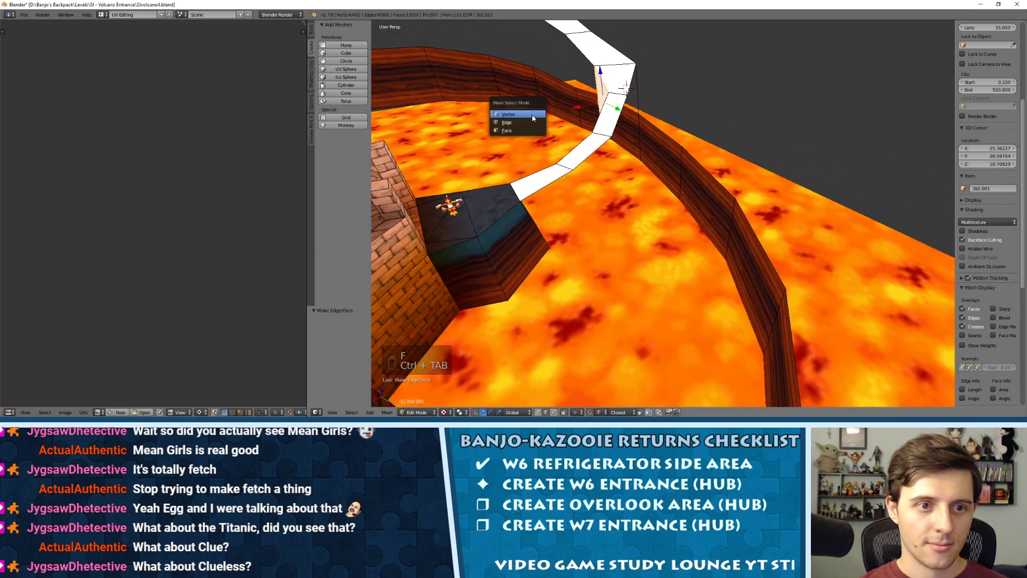
left_click(535, 112)
right_click(625, 92)
key("e")
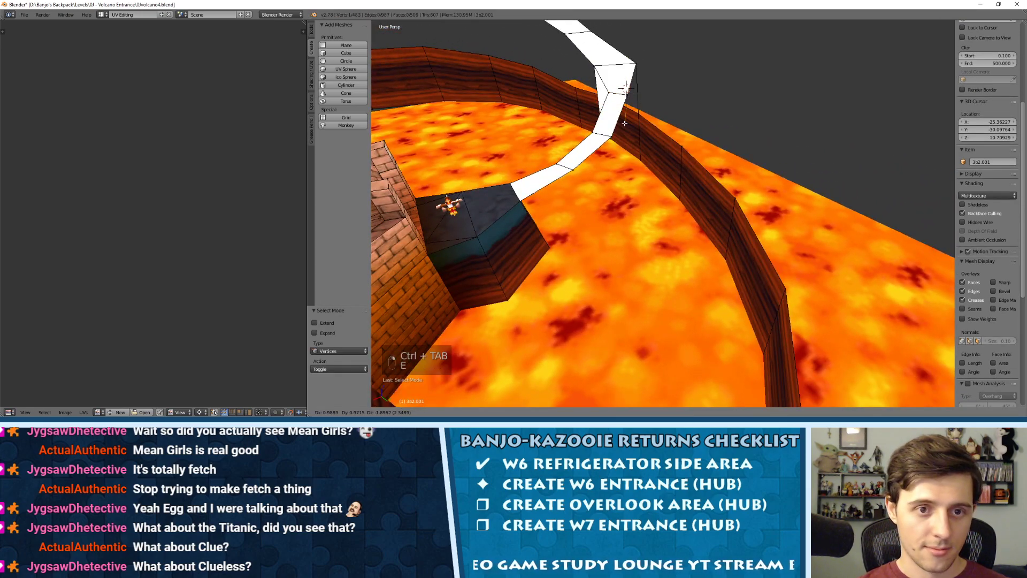
left_click(635, 121)
Fill the outer side face between the vertical edges hanging from the third and fourth cross-edges.
middle_click_drag(636, 120, 616, 129)
key("ctrl+Tab")
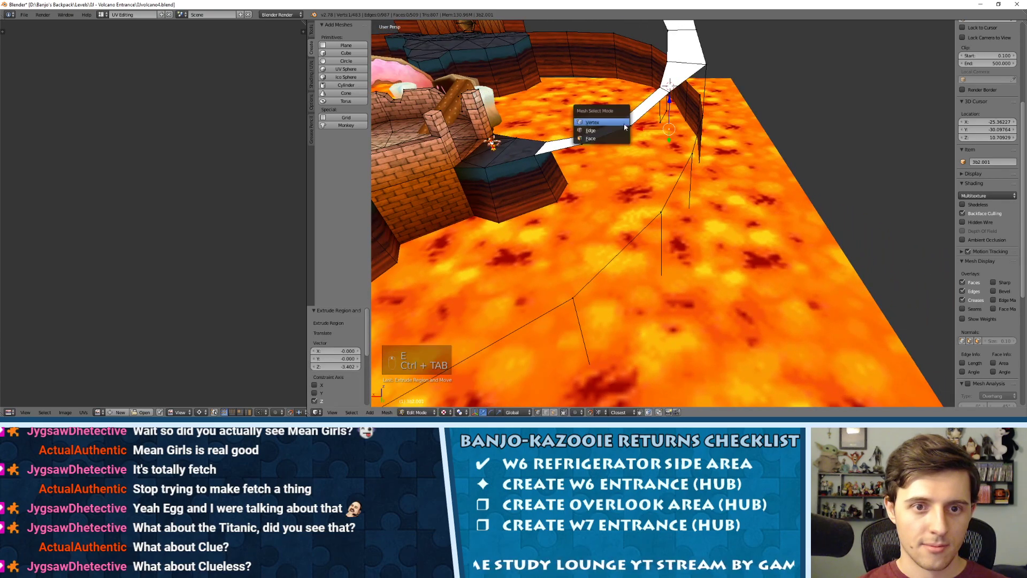
left_click(619, 129)
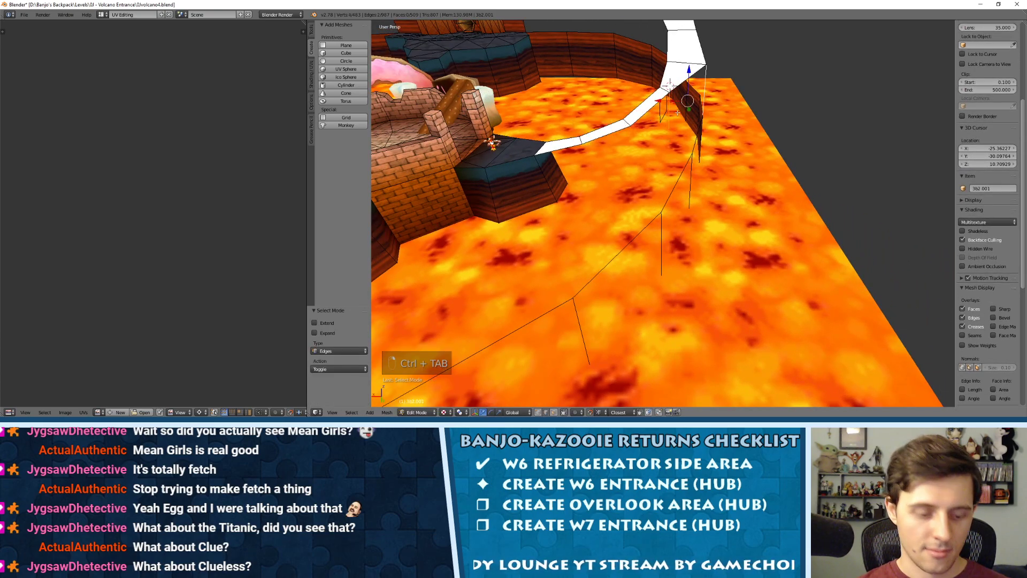
key("f")
Duplicate the long side edges of the second path segment from the ledge and place the copies -0.537 lower in Z.
middle_click_drag(678, 112, 684, 161)
scroll(658, 111, "up", 3)
key("ctrl+Tab")
left_click(705, 110)
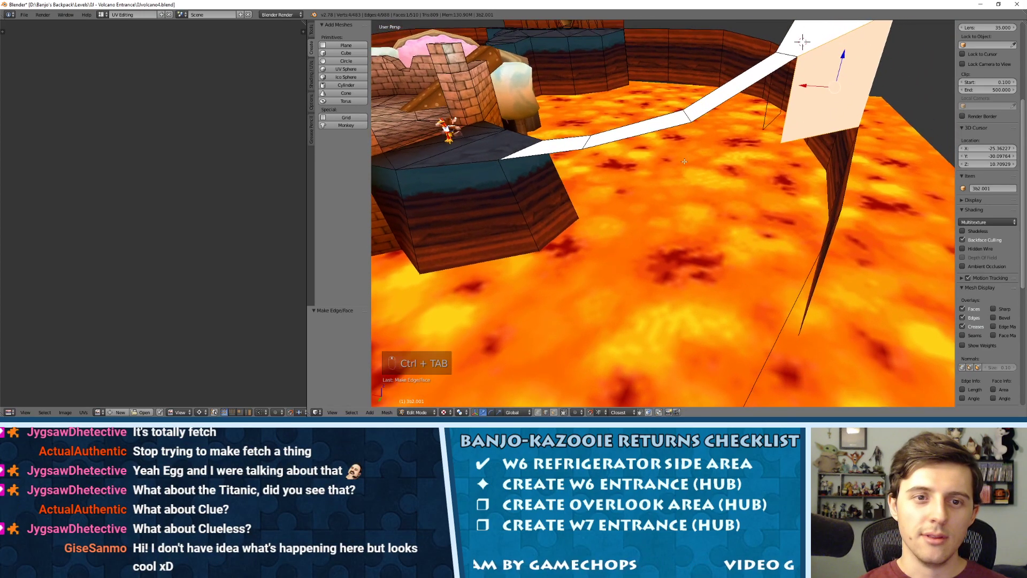
right_click(659, 131)
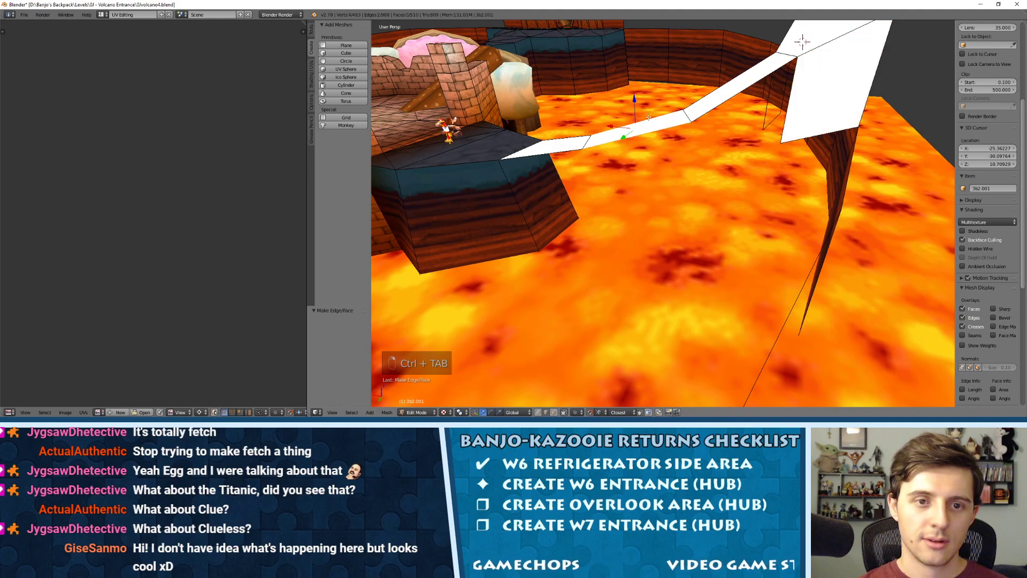
key("shift+d")
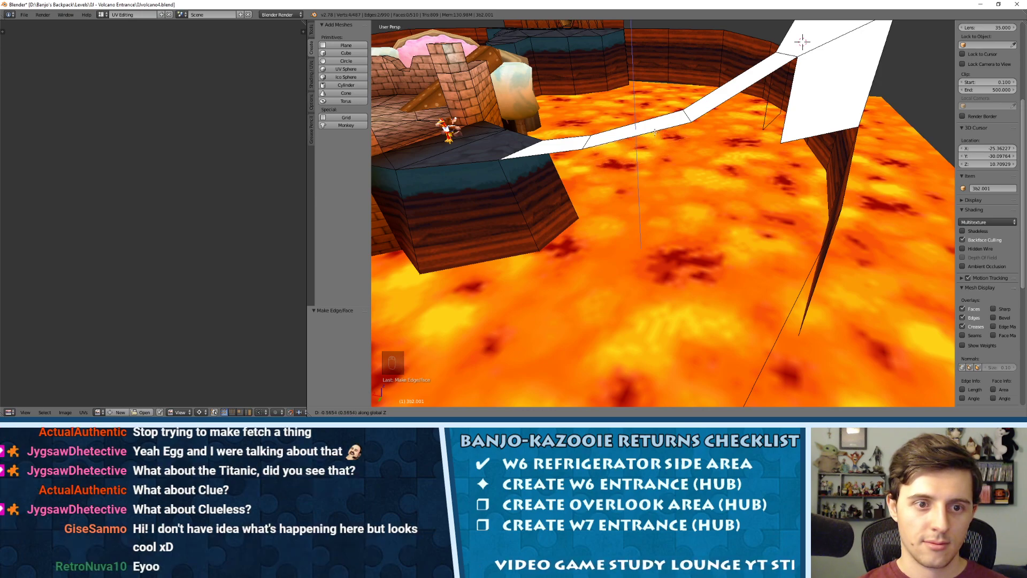
left_click(656, 132)
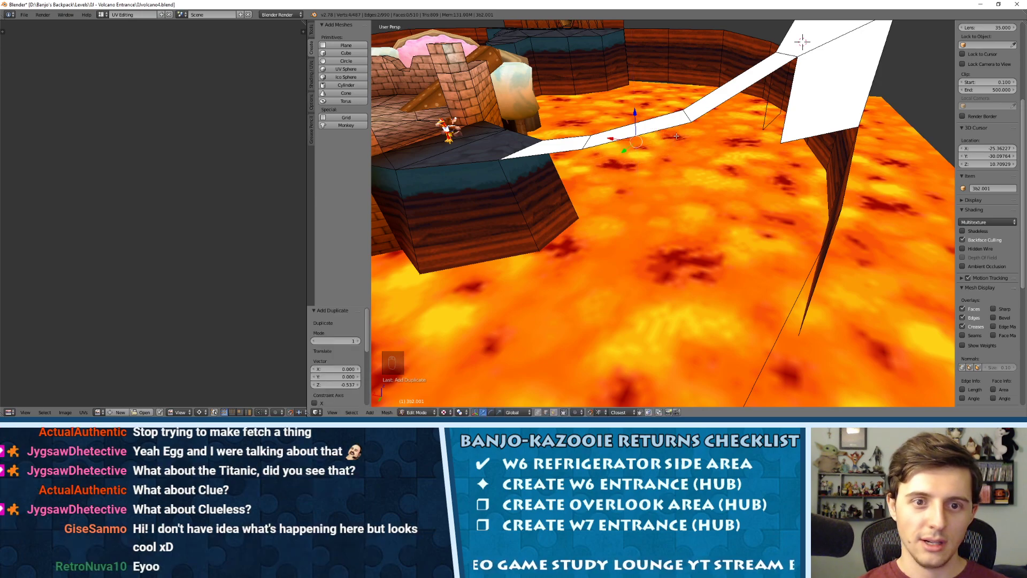
Connect the loose vertices below the curved ramp with new edges to outline its vertical side.
middle_click_drag(656, 136, 658, 123)
key("ctrl+Tab")
left_click(660, 114)
right_click(685, 130)
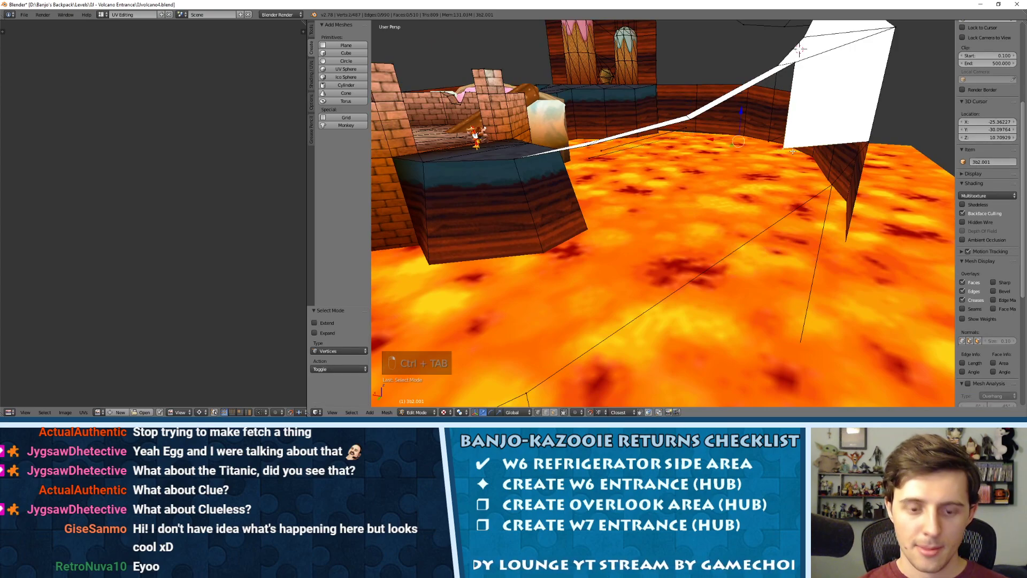
key("f")
middle_click_drag(792, 151, 911, 134)
right_click(632, 145)
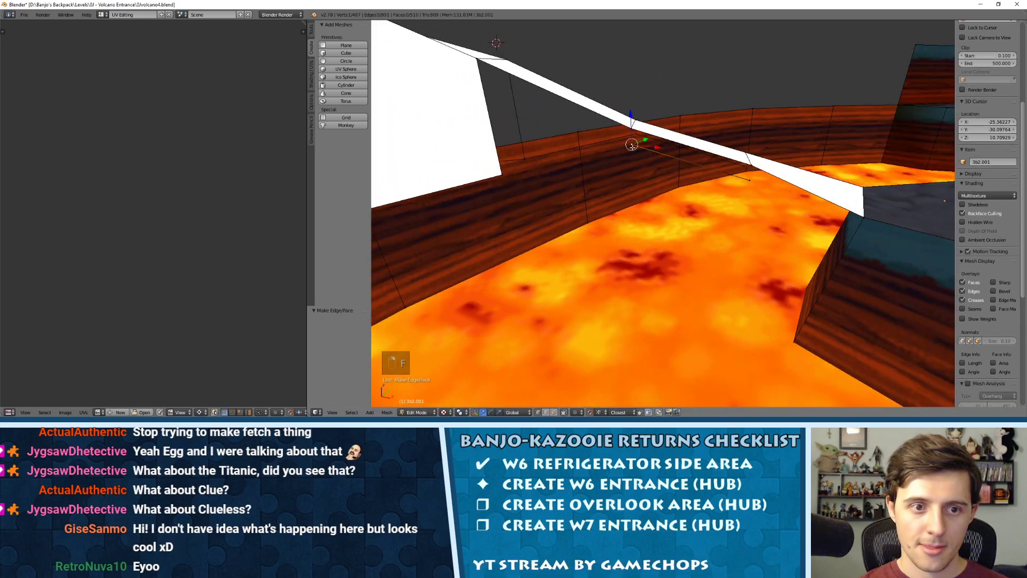
right_click(503, 174, "shift")
key("f")
Fill the vertical side faces between the ramp's upper rim and the new lower edges.
key("ctrl+Tab")
left_click(531, 162)
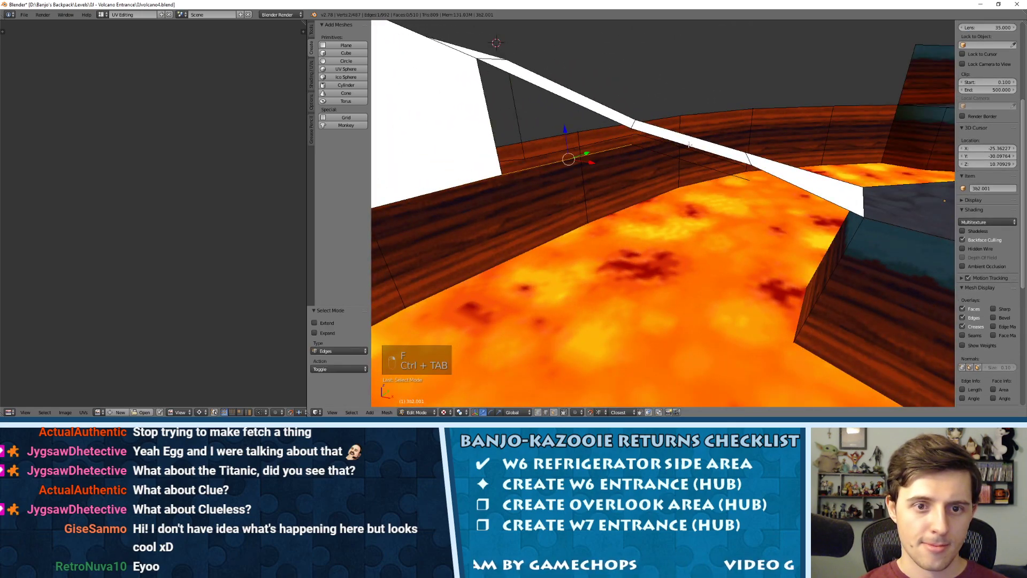
key("f")
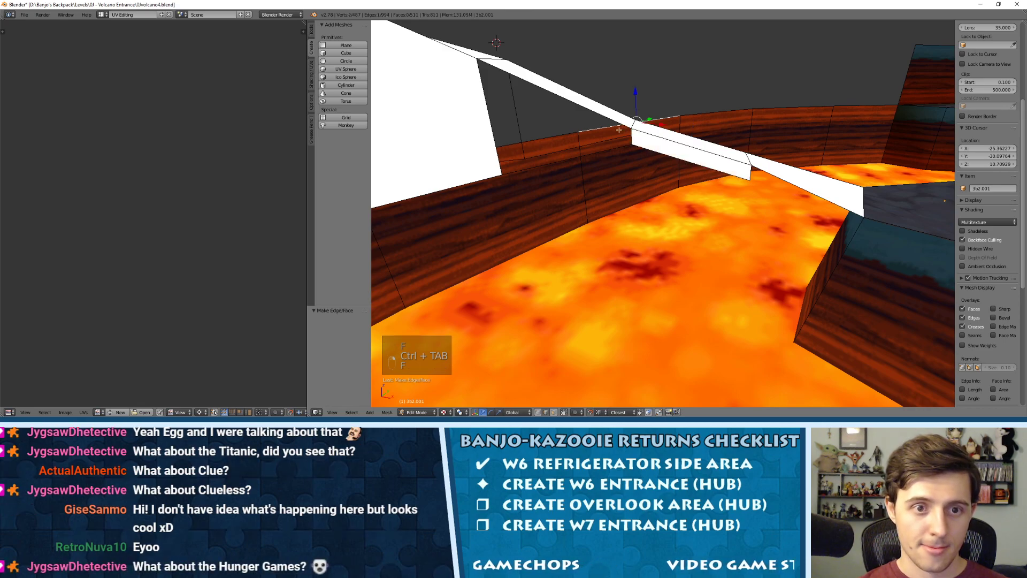
key("f")
middle_click_drag(580, 119, 733, 125)
right_click(732, 125)
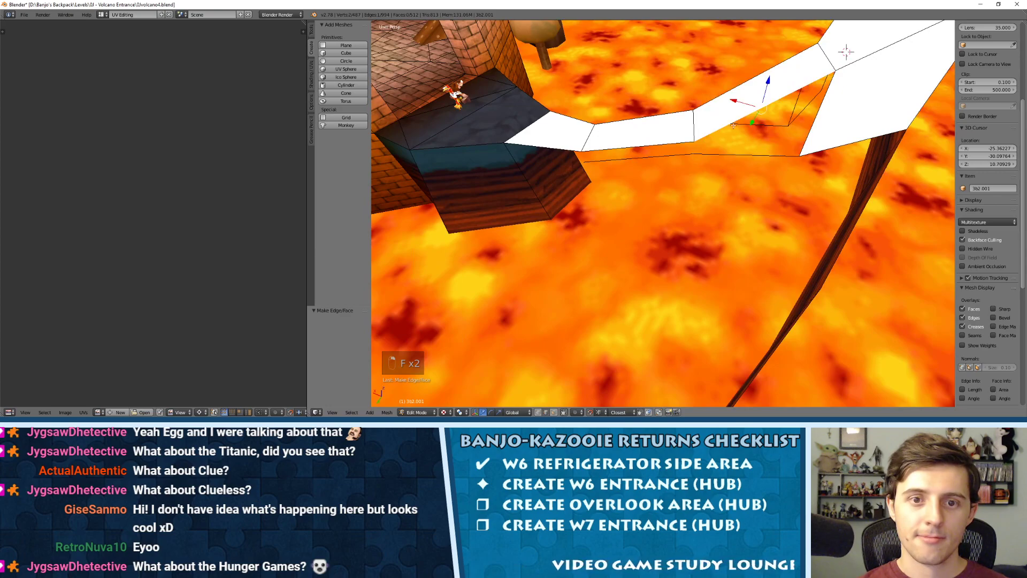
key("f")
key("f")
Create a face between the rock platform's corner edge and the nearest vertical edge beneath the ramp.
middle_click_drag(614, 134, 621, 172)
right_click(673, 114)
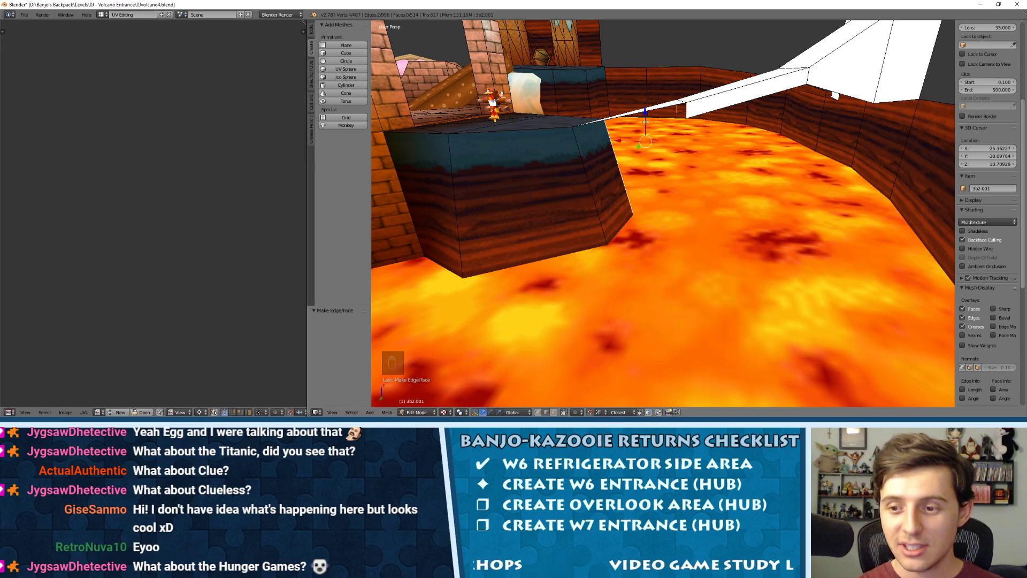
middle_click_drag(645, 122, 734, 176)
scroll(733, 175, "down", 4)
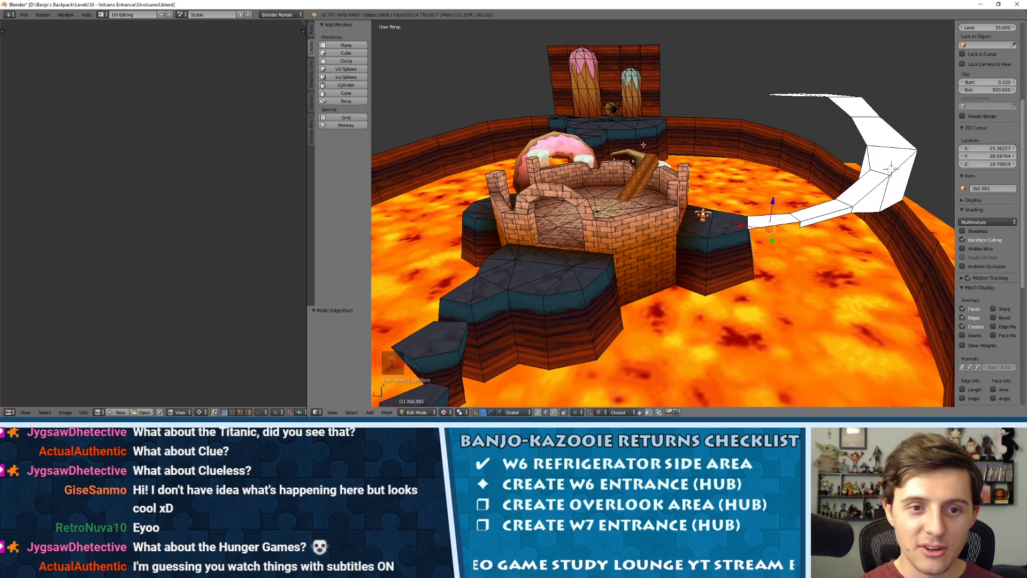
middle_click_drag(643, 145, 744, 139)
scroll(735, 185, "up", 5)
scroll(760, 195, "down", 6)
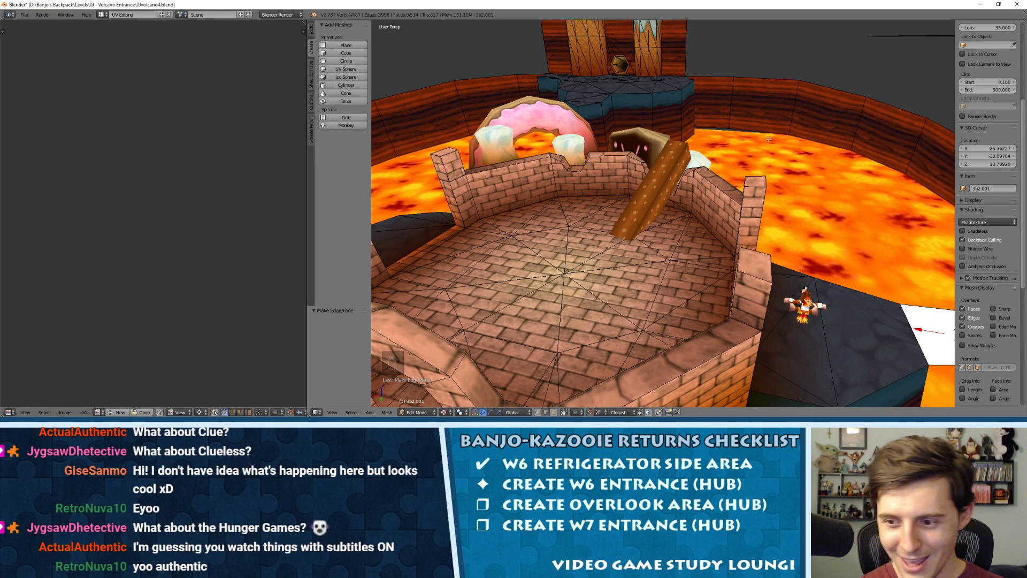
middle_click_drag(799, 123, 746, 122)
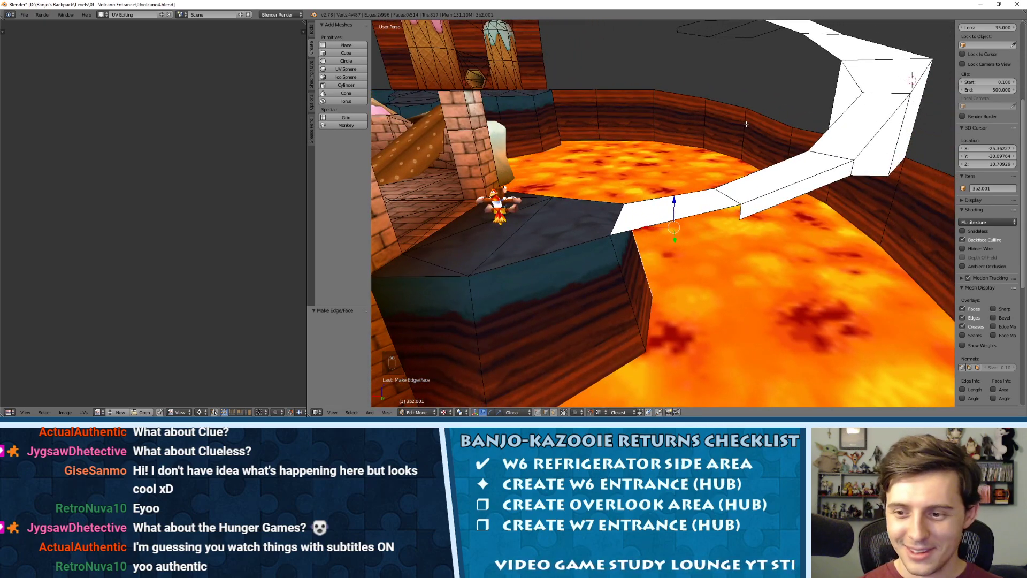
key("ctrl+Tab")
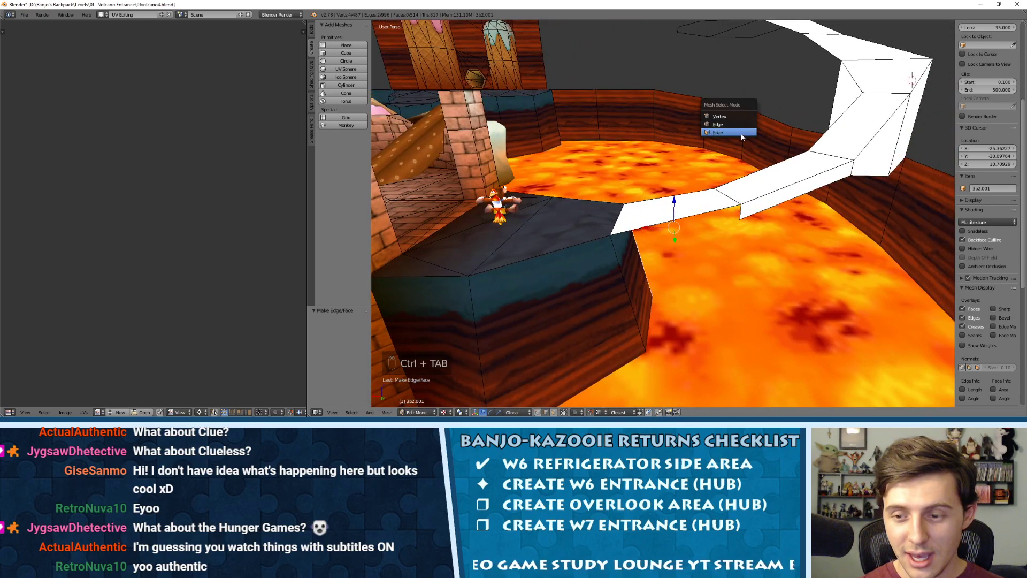
left_click(742, 132)
middle_click_drag(738, 135, 701, 133)
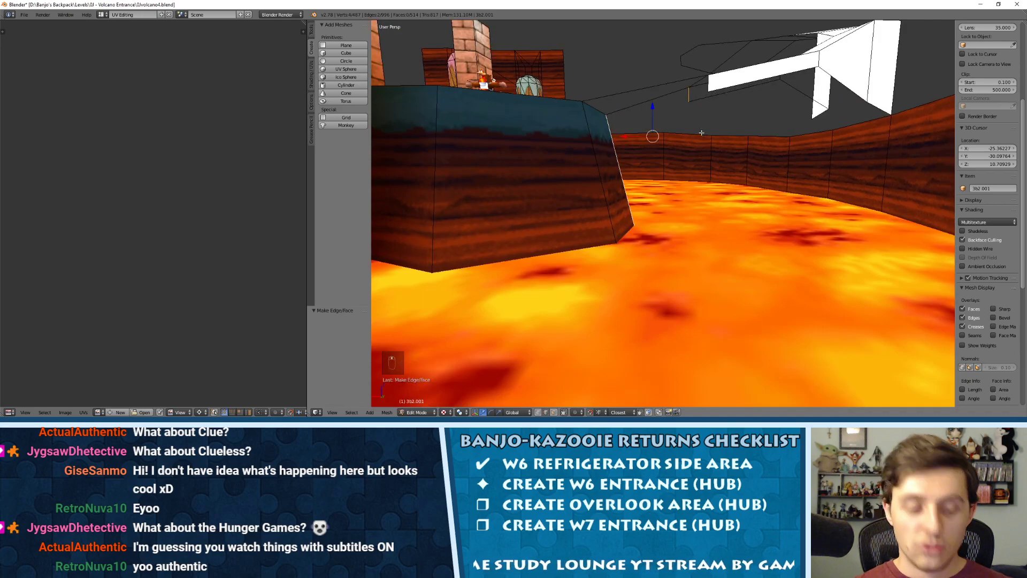
key("f")
Fill the side of the ramp's first segment between the platform's other corner edge and the ramp's side.
right_click(602, 157)
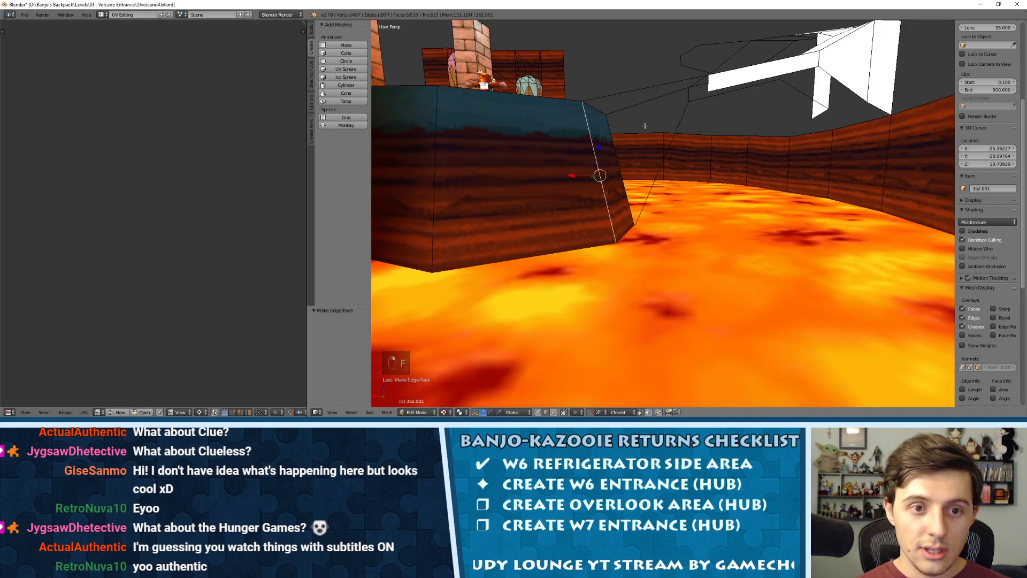
right_click(707, 86, "shift")
key("f")
middle_click_drag(707, 86, 551, 160)
right_click(568, 170)
key("f")
Flip the normals of the support face under the ramp's first segment.
key("ctrl+Tab")
left_click(573, 187)
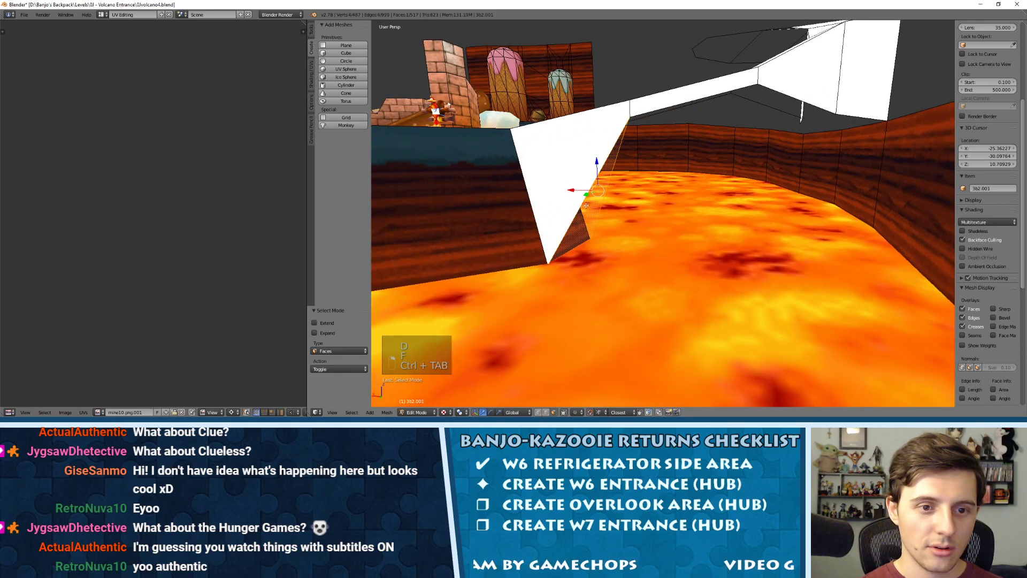
key("w")
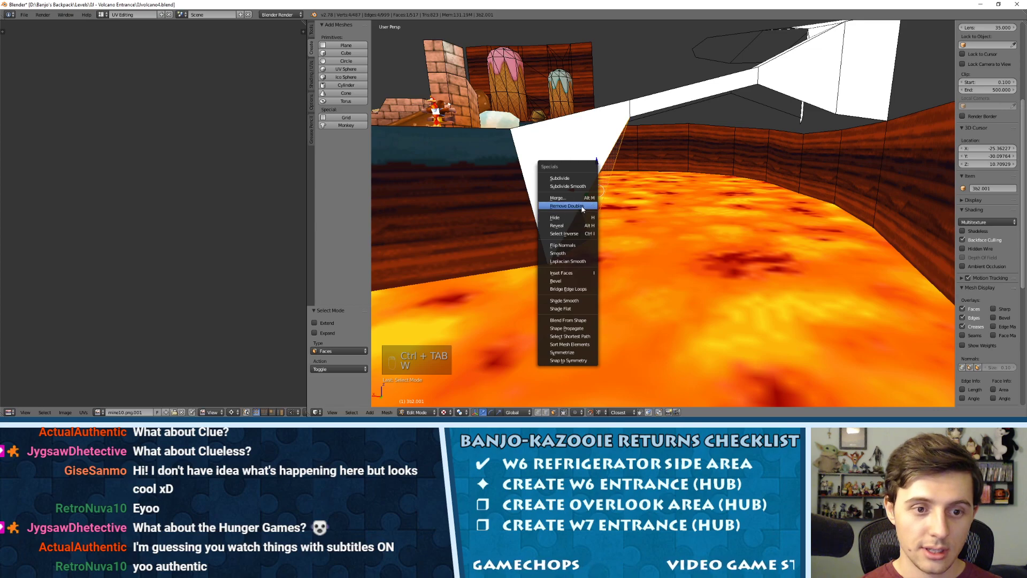
left_click(562, 245)
middle_click_drag(563, 245, 505, 158)
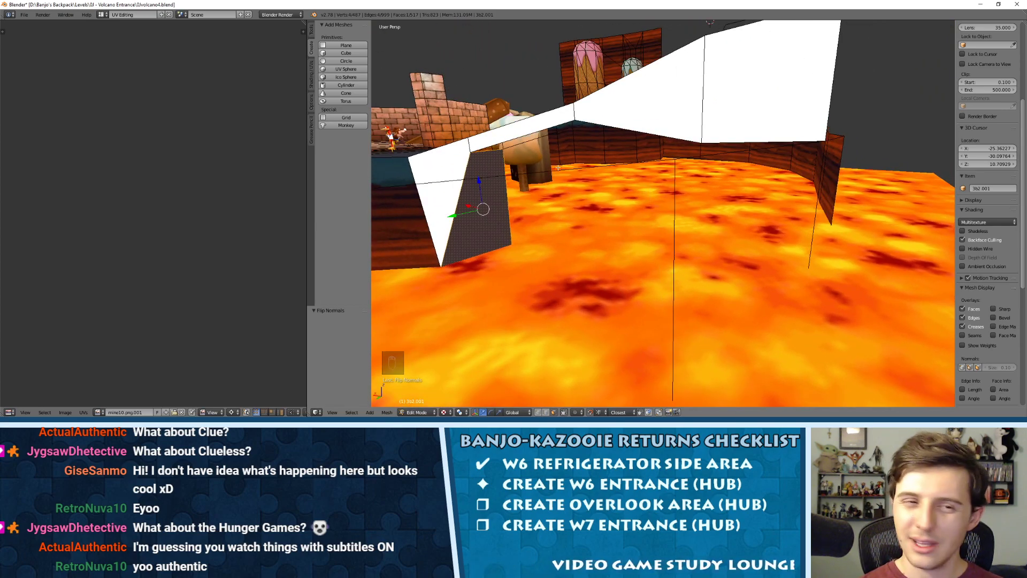
Fill the underside of the ramp's next two segments with faces between opposite lower edges.
key("ctrl+Tab")
left_click(502, 156)
right_click(529, 140, "shift")
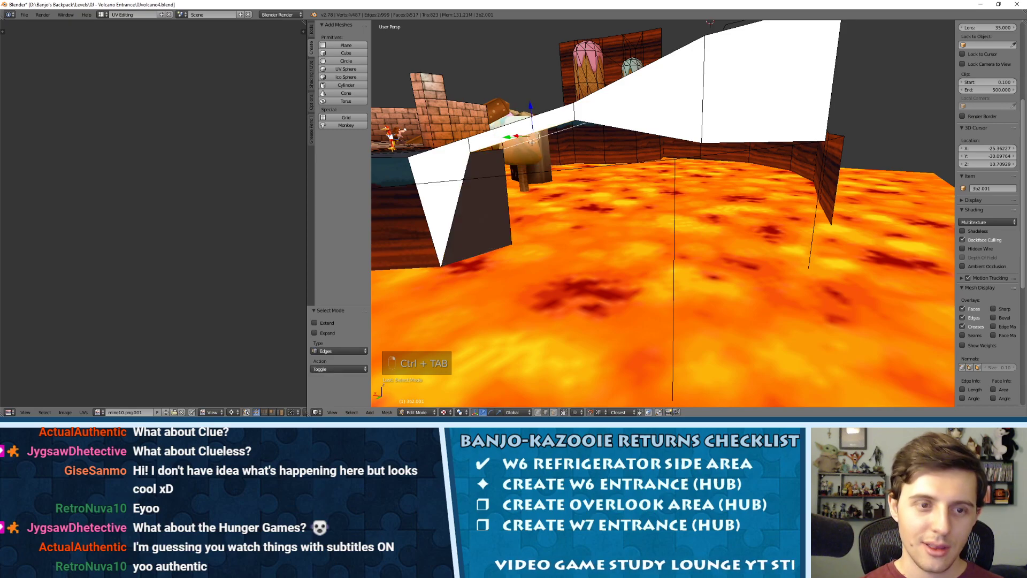
key("f")
middle_click_drag(528, 140, 570, 134)
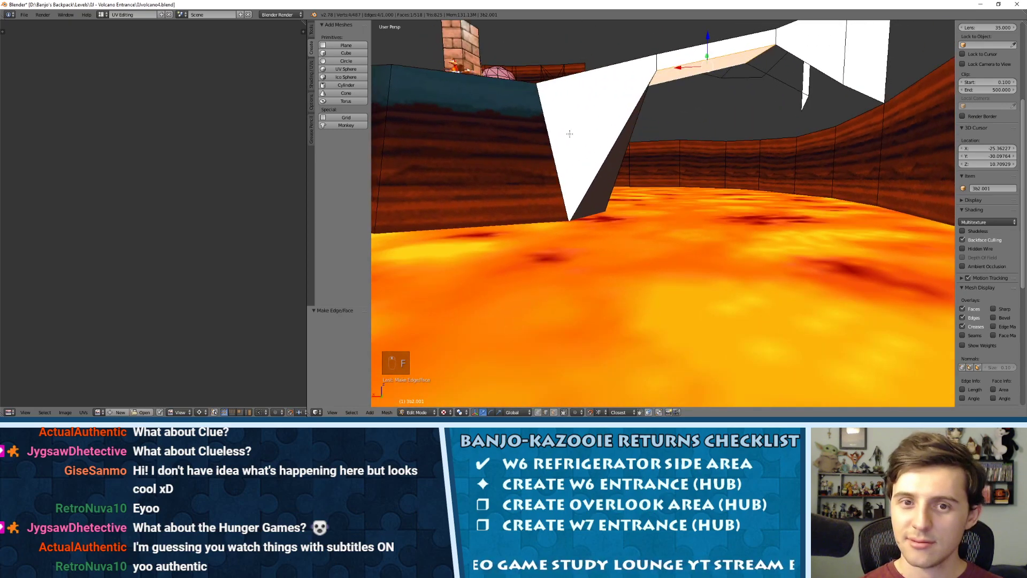
right_click(788, 56)
right_click(771, 71, "shift")
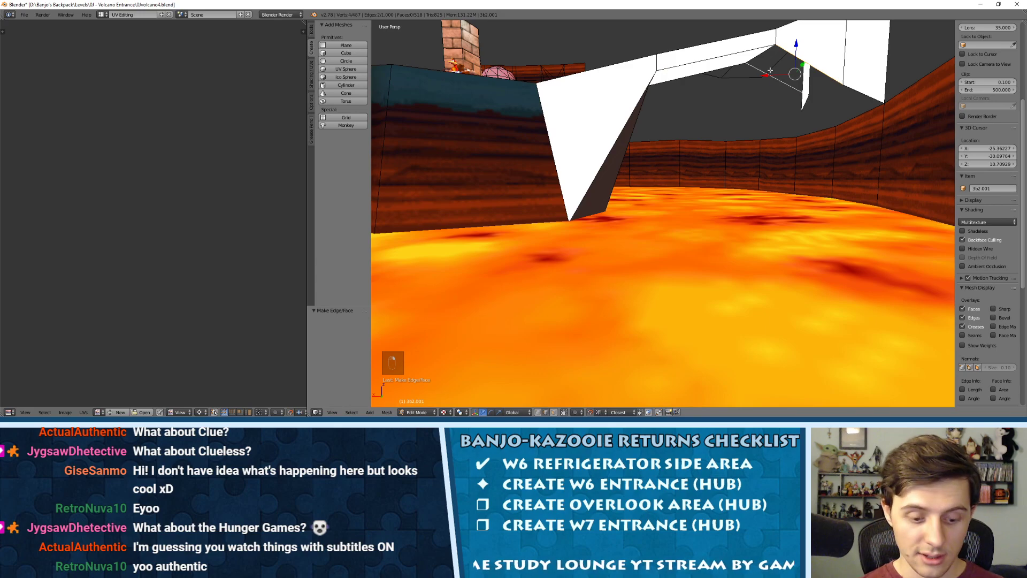
key("f")
middle_click_drag(777, 66, 728, 137)
Delete the stray face beneath the ramp in face selection mode.
key("ctrl+Tab")
left_click(722, 148)
right_click(789, 124)
key("x")
left_click(734, 151)
Extrude the end edge of the ramp's upper platform straight down along Z by 7.831 units.
middle_click_drag(639, 135, 701, 144)
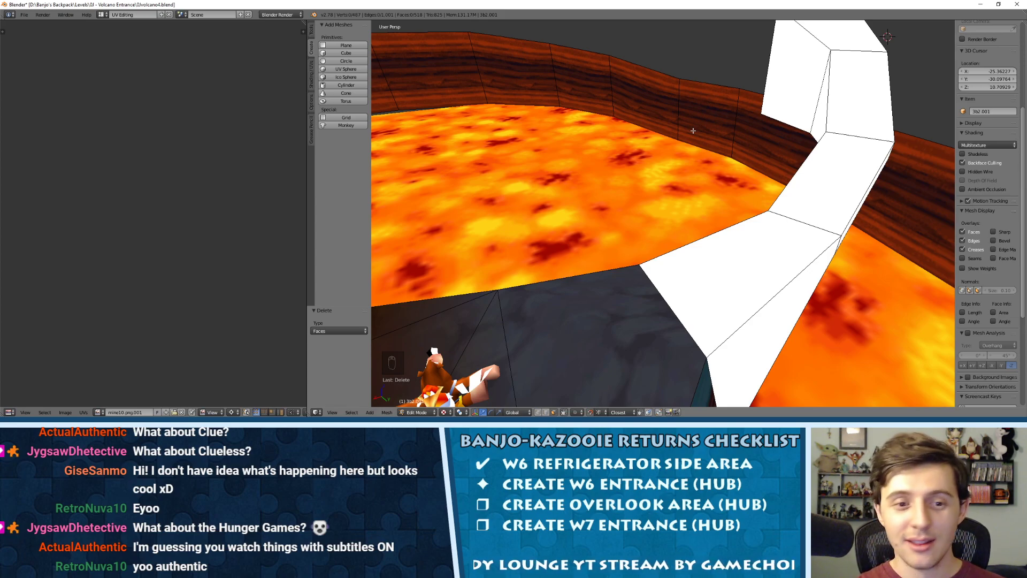
mouse_move(658, 133)
middle_mouse_down()
mouse_move(769, 138)
mouse_move(645, 142)
middle_mouse_up()
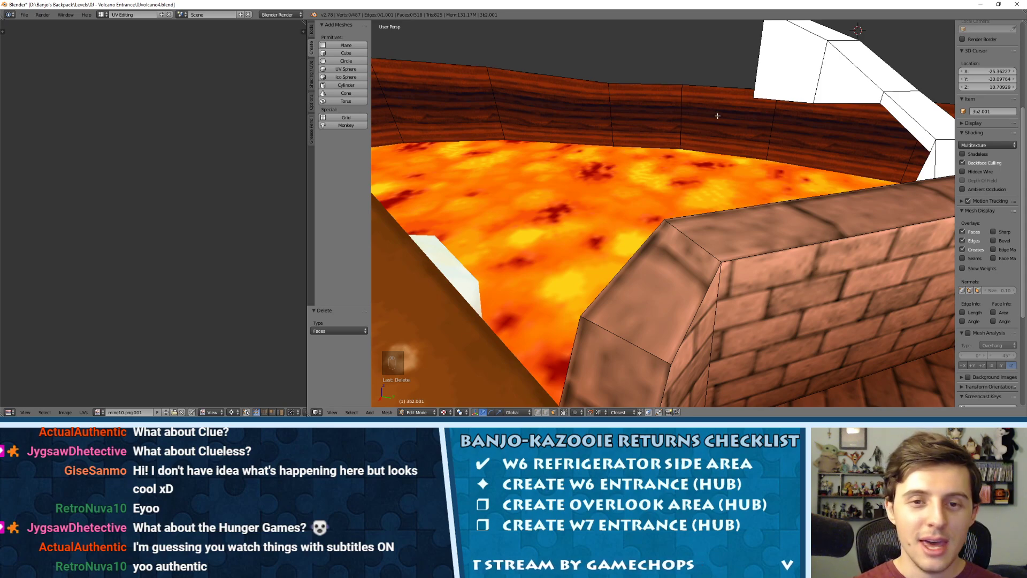
middle_click_drag(717, 116, 666, 176)
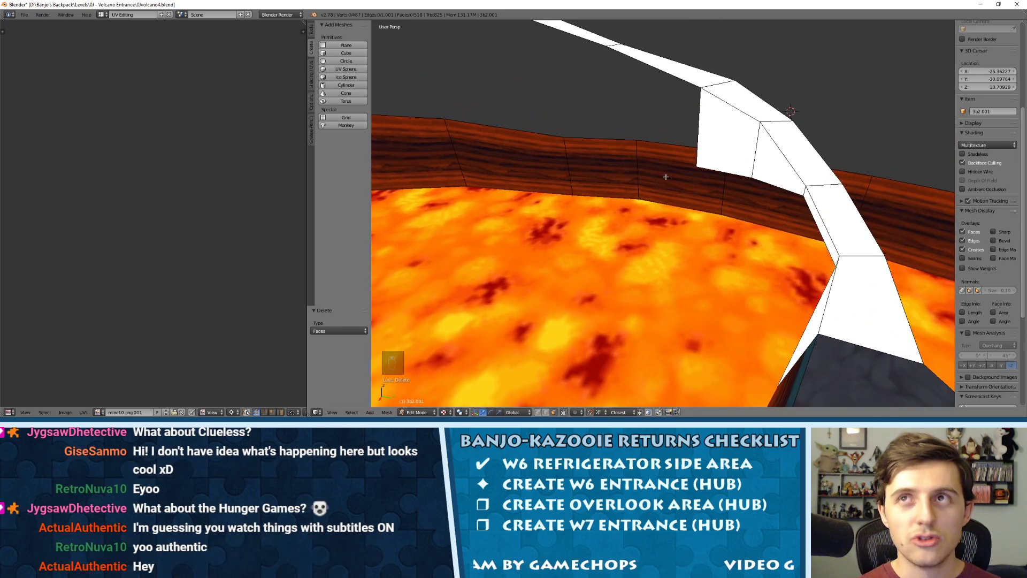
middle_click_drag(678, 165, 717, 147)
key("ctrl+Tab")
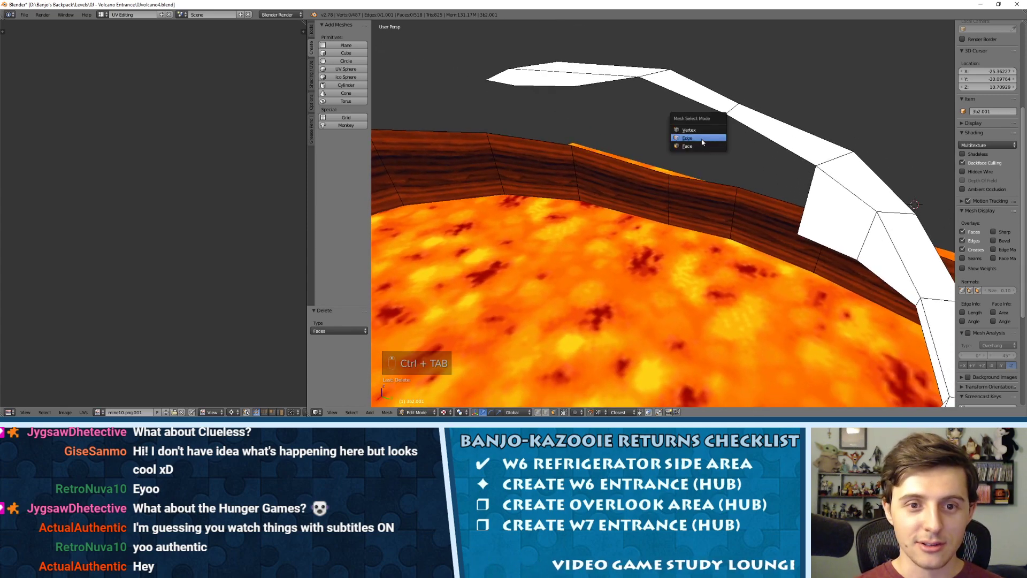
left_click(689, 138)
middle_click_drag(615, 133, 776, 145)
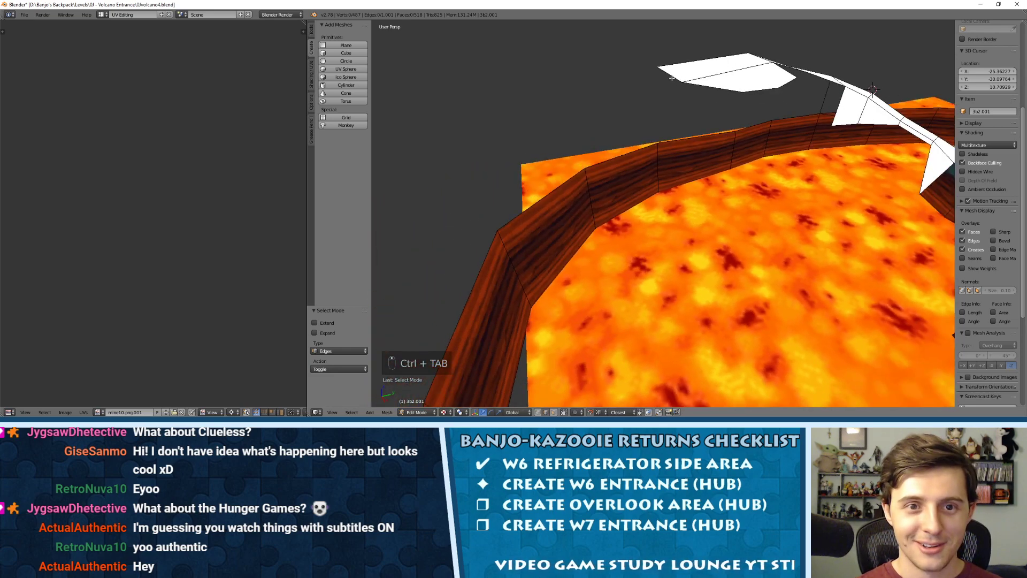
key("e")
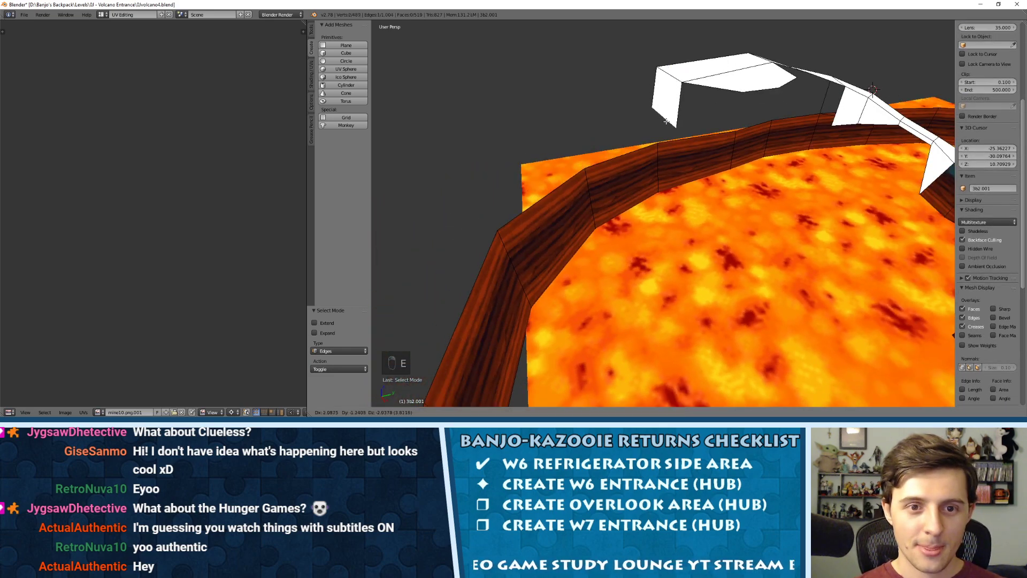
key("z")
left_click(659, 144)
middle_click_drag(659, 143, 671, 125)
Extrude the upper platform's adjoining rim edges down along Z by 7.831 units to form its side walls.
middle_click_drag(726, 96, 673, 98)
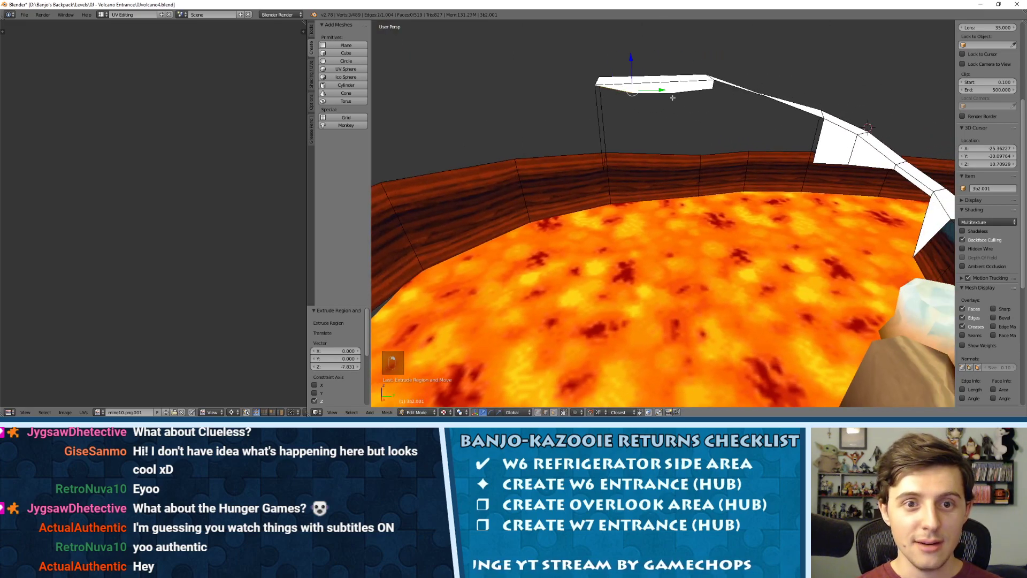
key("e")
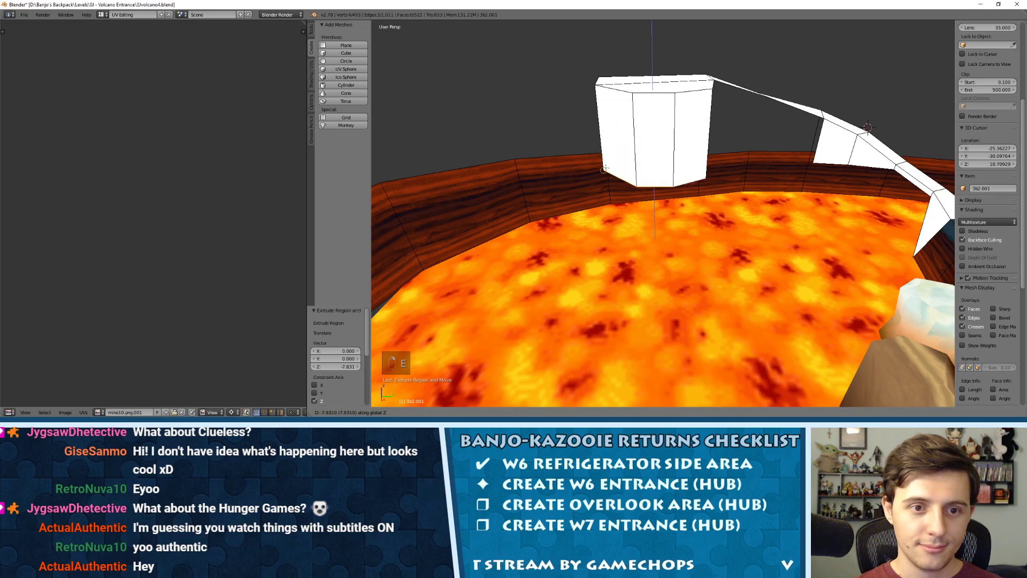
scroll(699, 154, "down", 8)
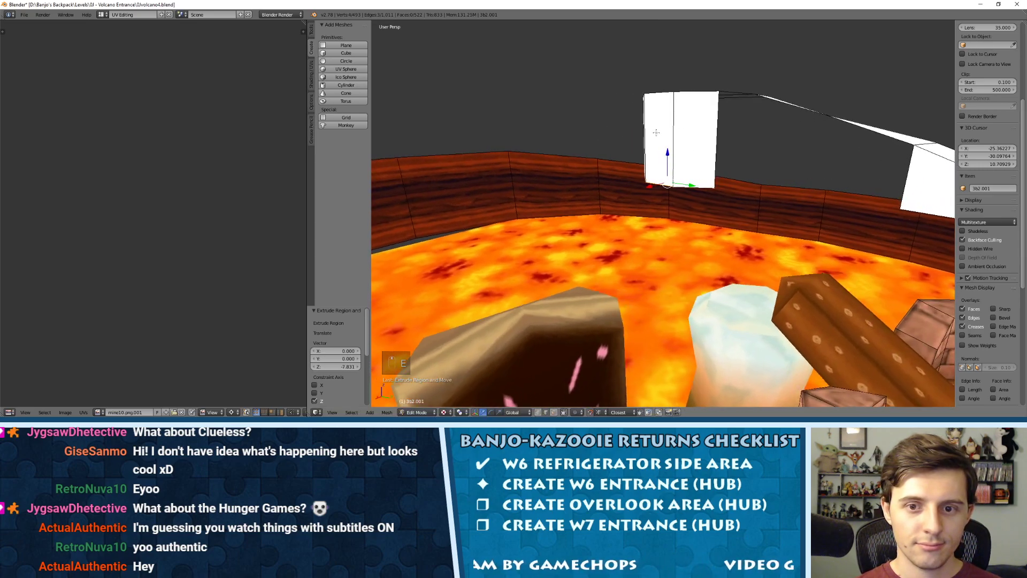
middle_click_drag(747, 153, 702, 141)
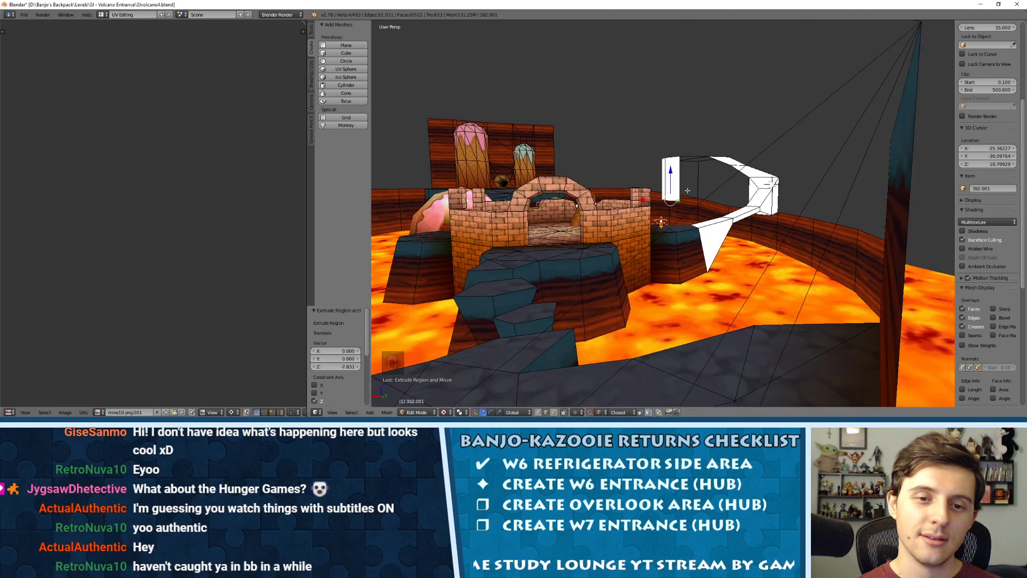
Extrude the remaining open rim edge of the upper platform down along Z by 7.831 units.
middle_click_drag(688, 190, 777, 205)
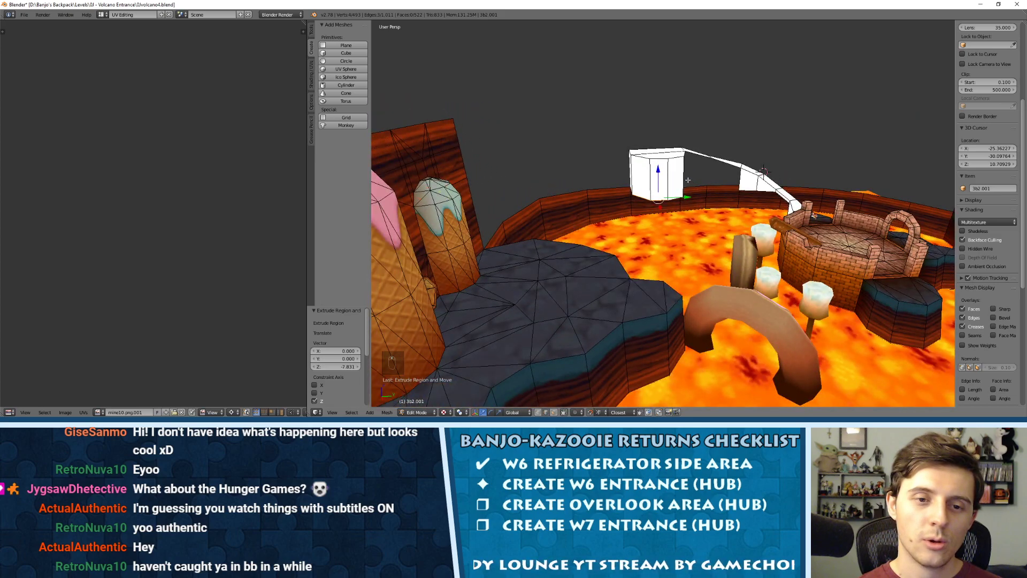
mouse_move(685, 176)
middle_mouse_down()
mouse_move(602, 182)
mouse_move(696, 179)
middle_mouse_up()
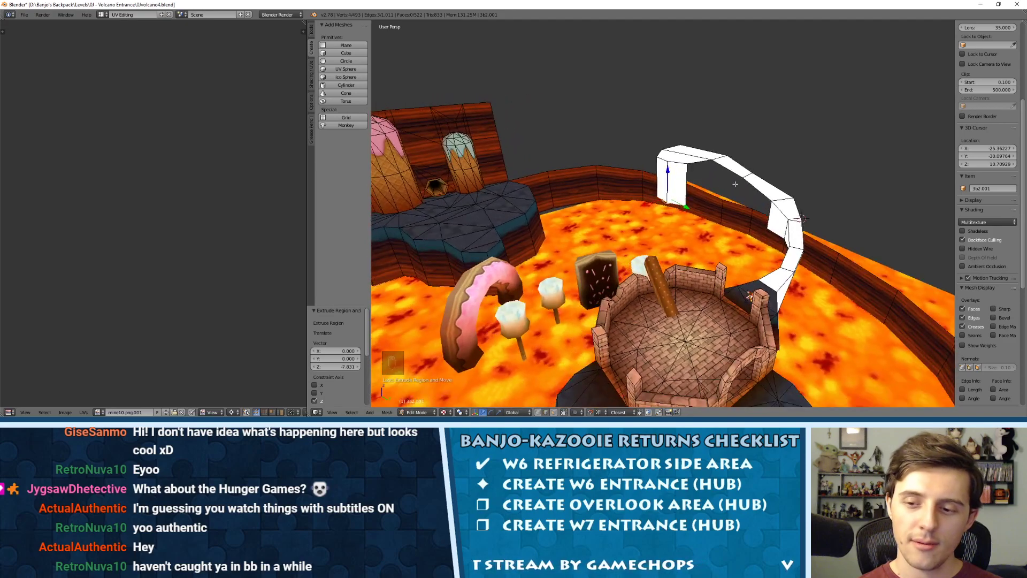
scroll(766, 176, "up", 6)
middle_click_drag(766, 176, 667, 157)
scroll(708, 154, "down", 3)
key("ctrl+Tab")
left_click(667, 157)
right_click(693, 160)
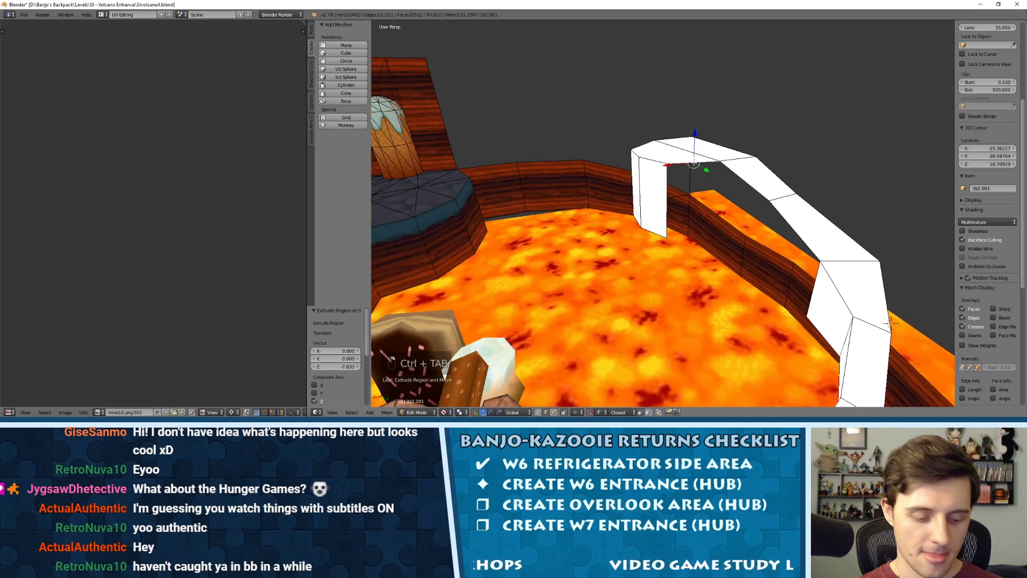
key("w")
key("e")
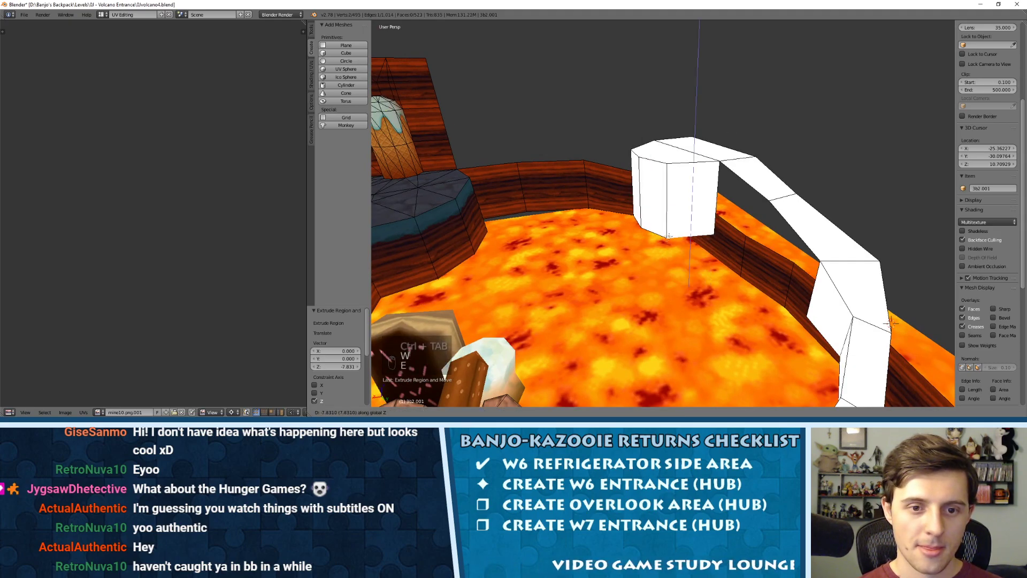
left_click(668, 236)
Select the whole mesh and remove doubles to merge the overlapping vertices.
middle_click_drag(668, 236, 714, 193)
scroll(716, 191, "up", 4)
key("a")
key("a")
key("a")
key("w")
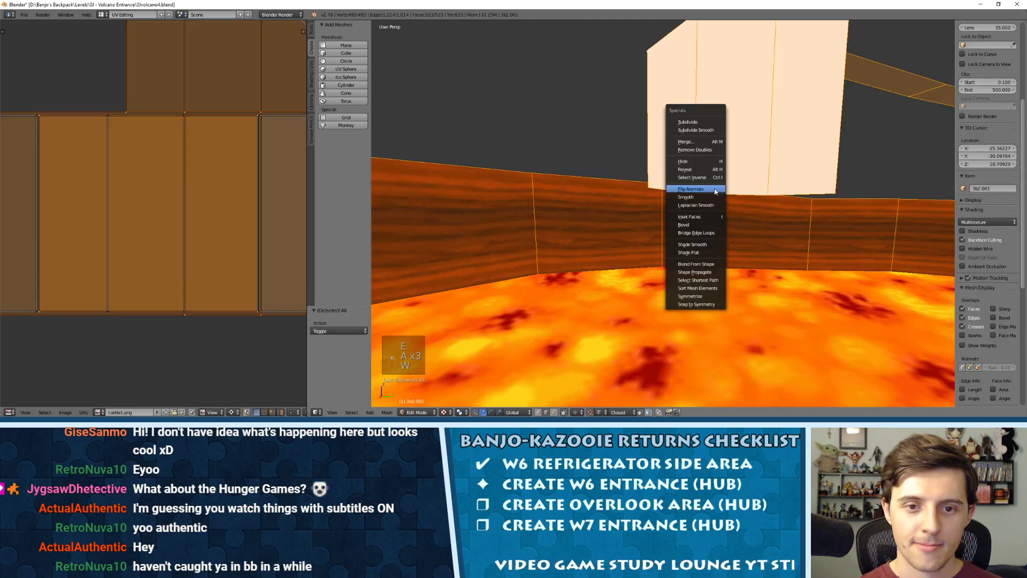
left_click(694, 150)
middle_click_drag(695, 150, 765, 165)
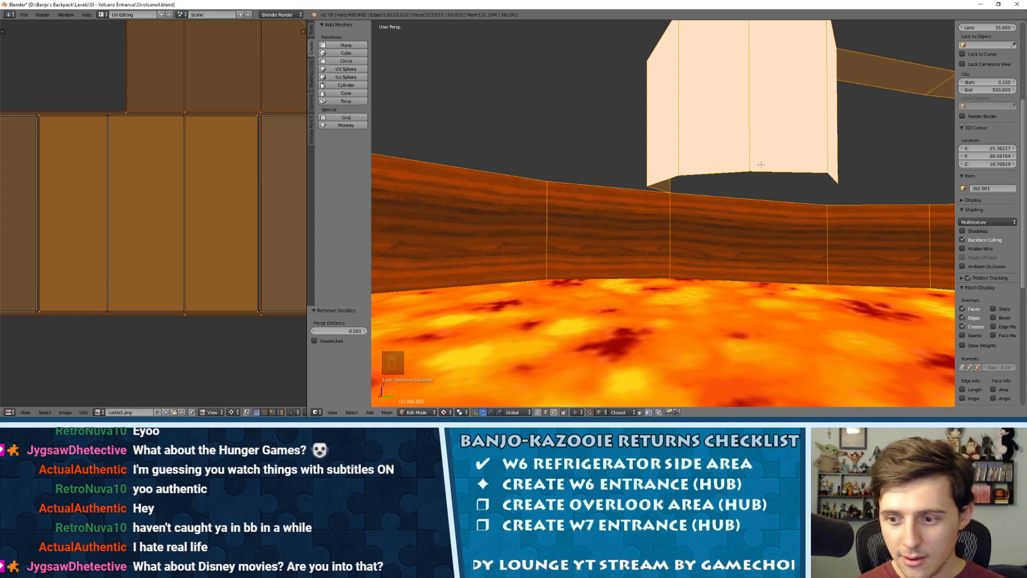
In vertex select mode, snap two lower vertices of the upper platform's side walls onto corners of the wooden wall's rim.
middle_click_drag(865, 165, 665, 151)
key("ctrl+Tab")
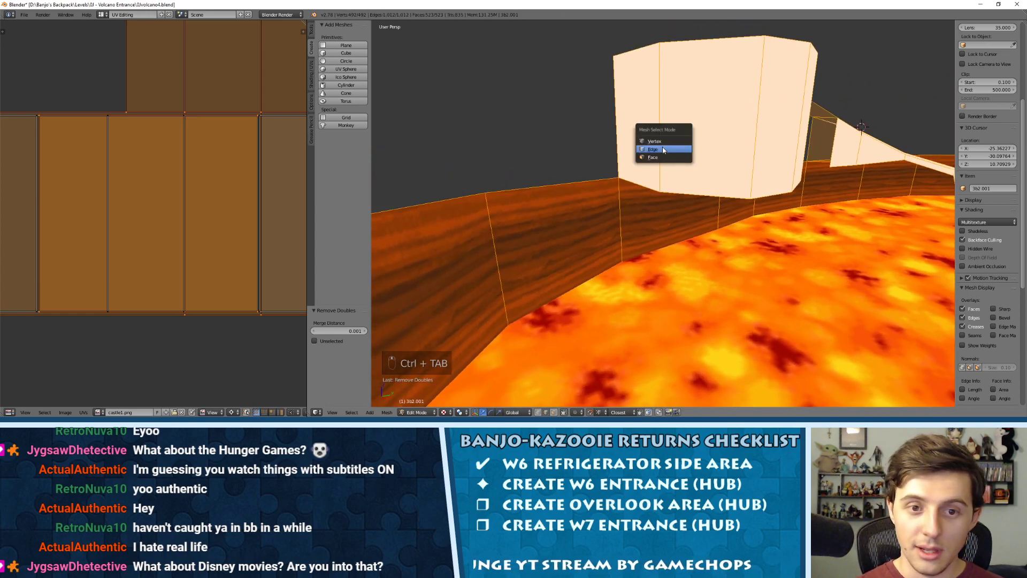
left_click(664, 143)
right_click(669, 193)
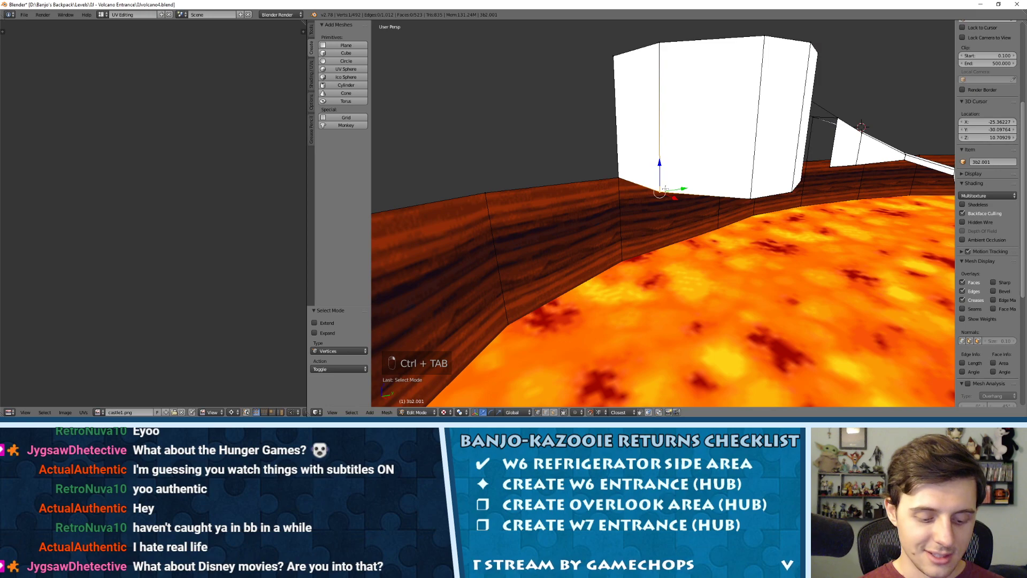
key("g")
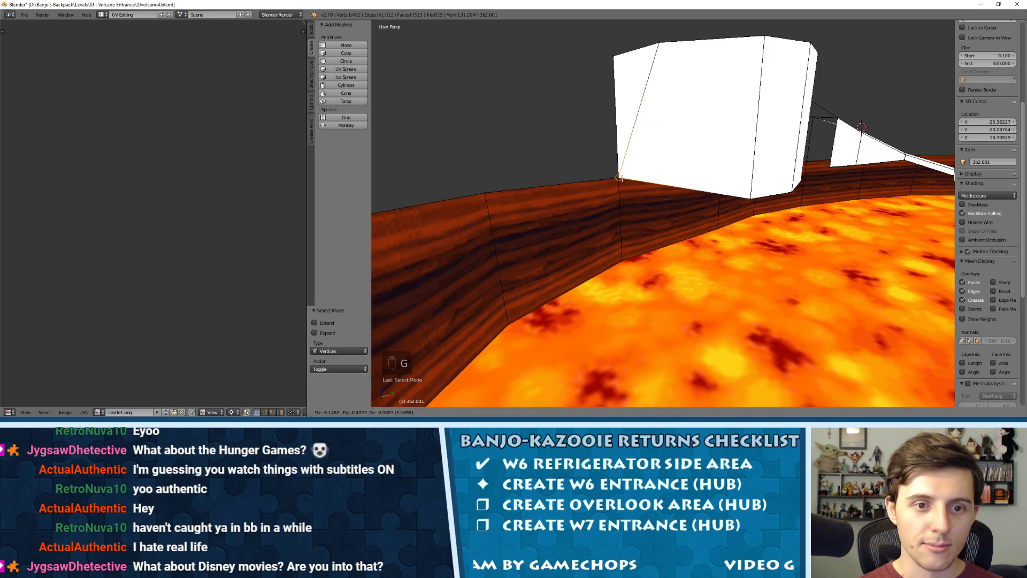
left_click(619, 178)
middle_click_drag(619, 178, 717, 214)
key("g")
left_click(718, 218)
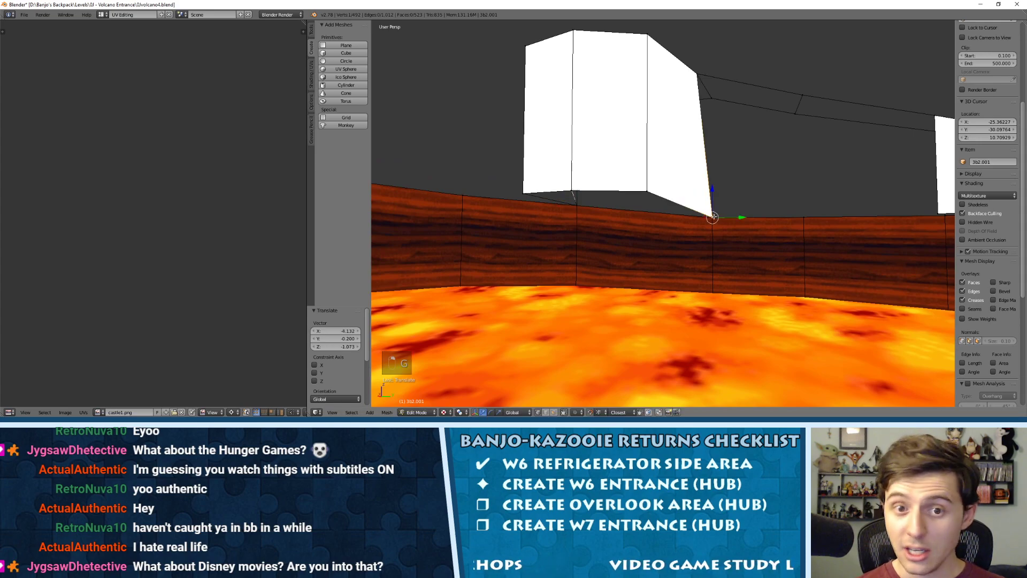
Snap the upper platform wall's remaining lower vertices onto the nearest corners of the wooden wall's rim.
key("g")
left_click(641, 204)
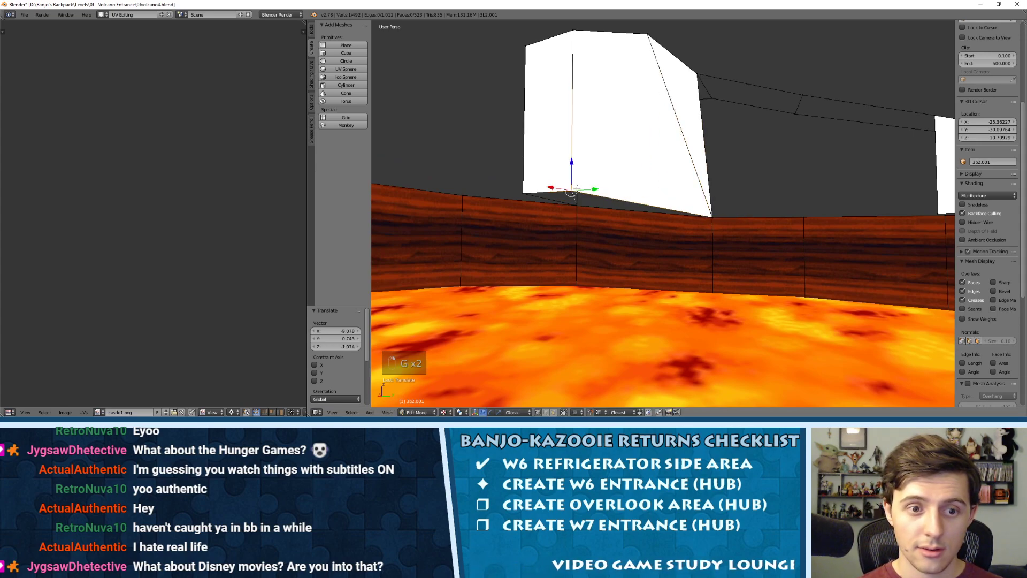
key("g")
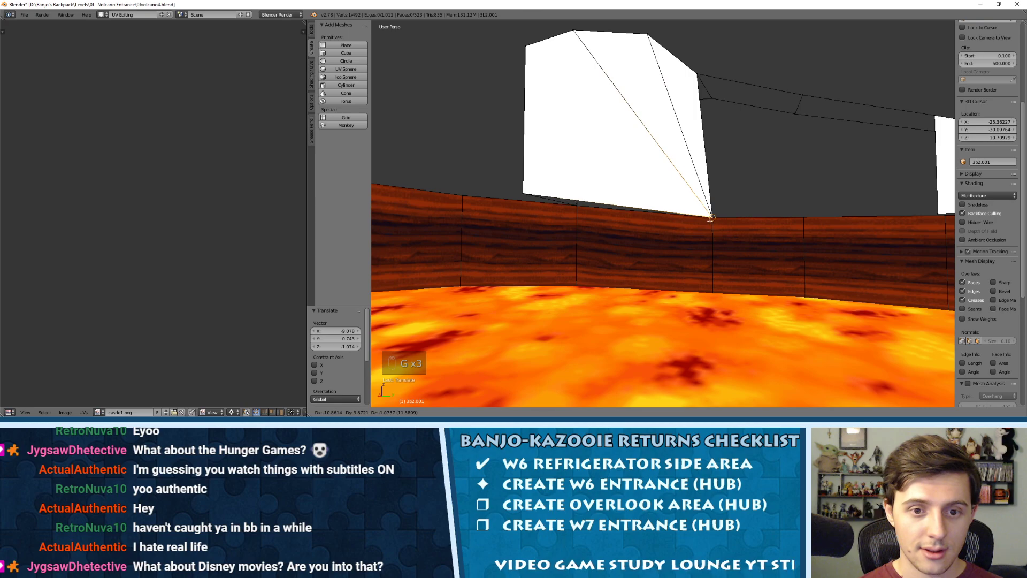
left_click(545, 202)
key("g")
left_click(578, 185)
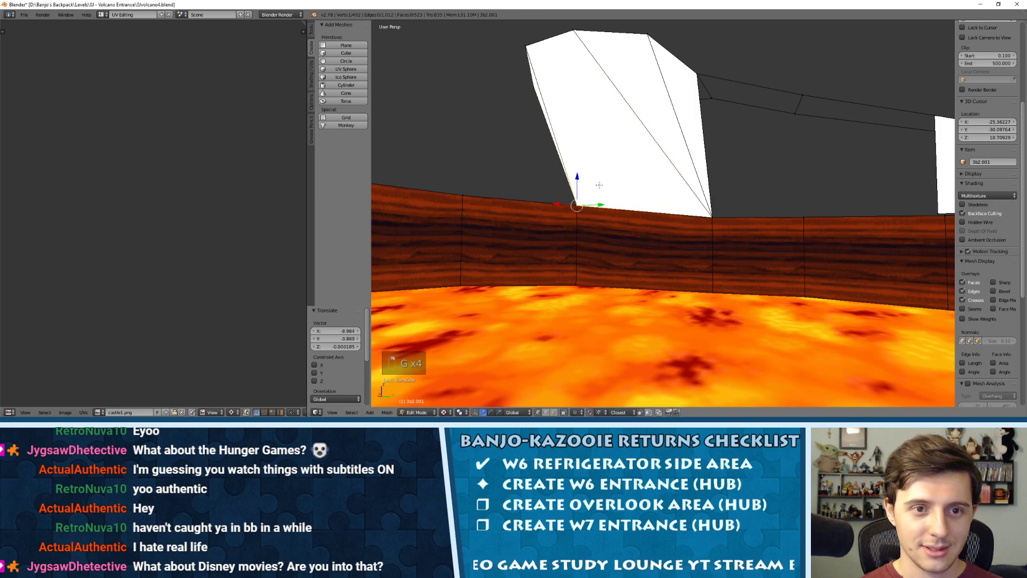
In edge select mode, fill two adjoining faces in the gap between the ramp's side and the wooden wall's rim.
middle_click_drag(578, 184, 527, 236)
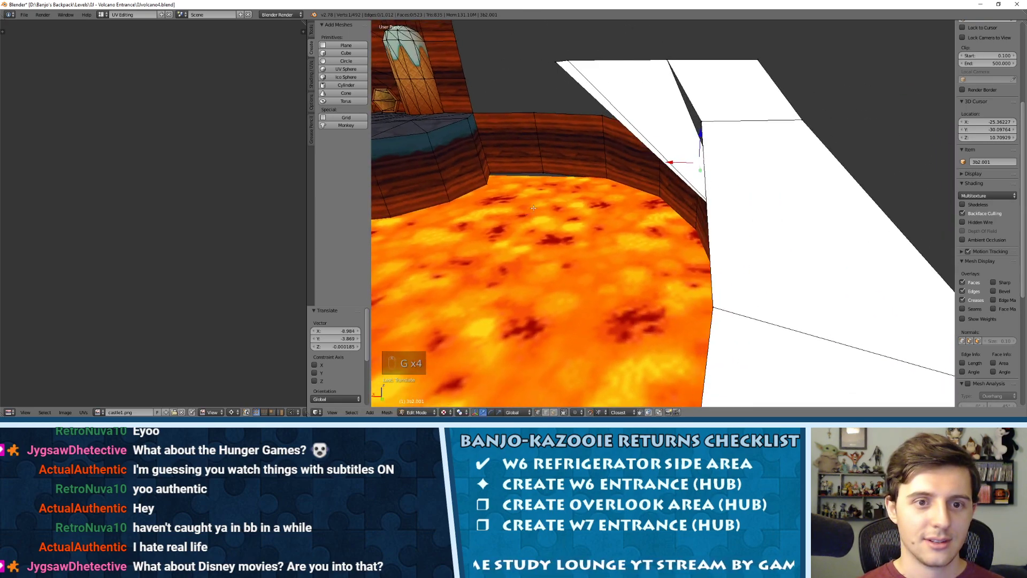
scroll(545, 230, "down", 4)
middle_click_drag(583, 211, 725, 188)
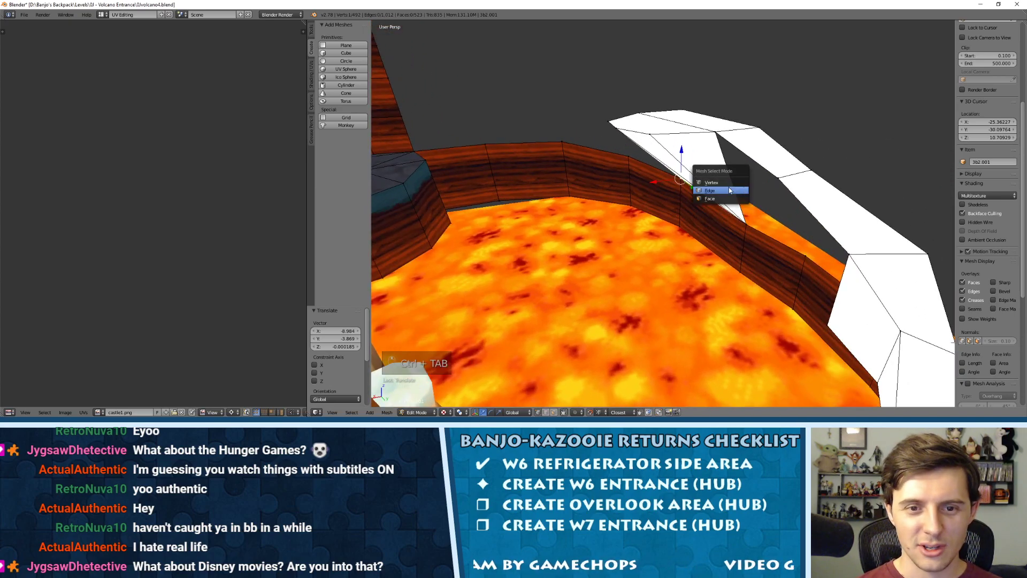
left_click(729, 191)
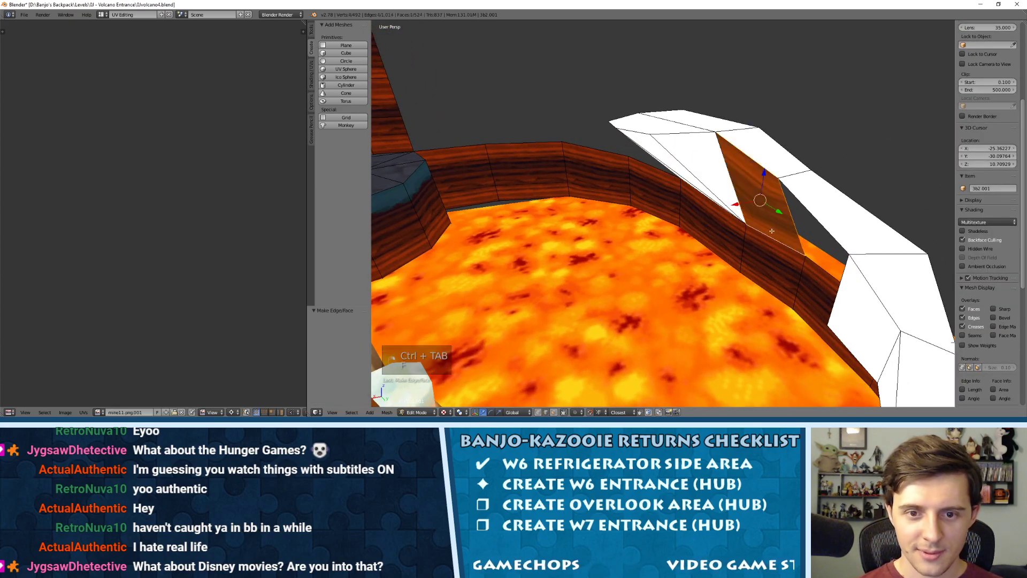
middle_click_drag(772, 230, 847, 188)
key("f")
middle_click_drag(834, 242, 709, 188)
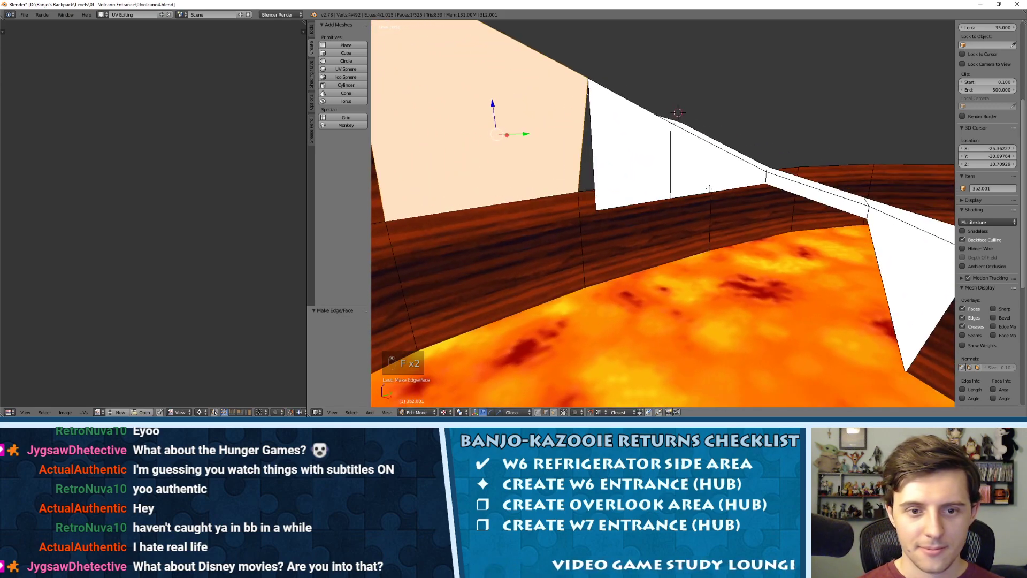
Snap the ramp side's open lower vertex onto the new face's bottom corner and move the neighbouring lower vertices against the wooden wall's rim.
left_click(591, 182)
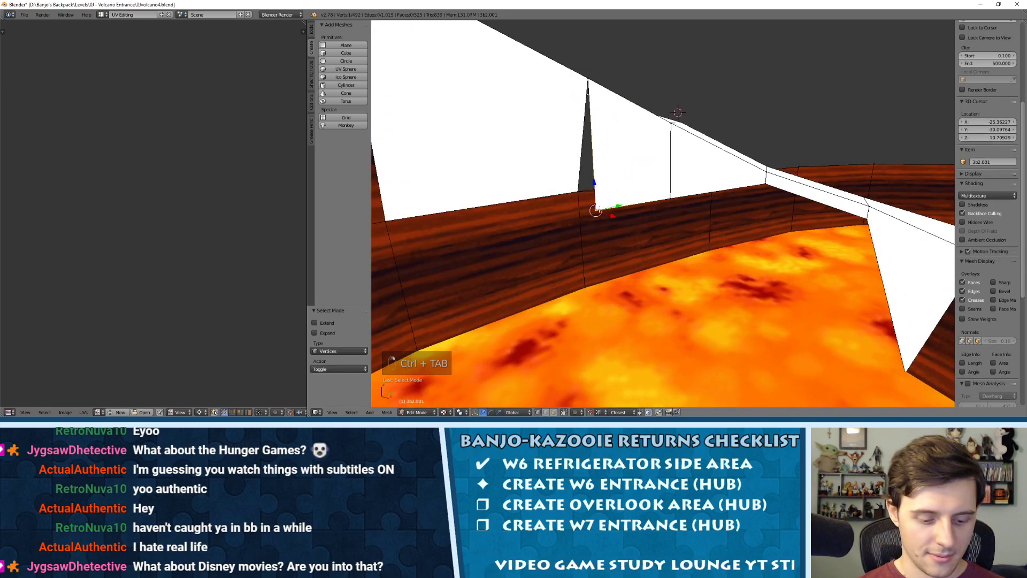
key("g")
left_click(581, 193)
mouse_move(623, 197)
middle_mouse_down()
mouse_move(592, 204)
mouse_move(558, 241)
mouse_move(596, 201)
mouse_move(638, 210)
middle_mouse_up()
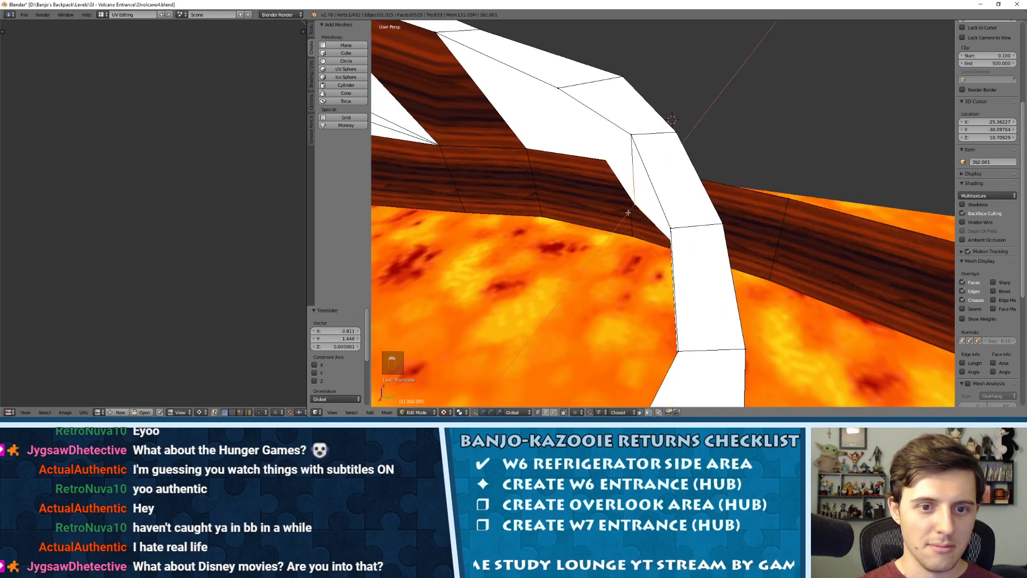
key("g")
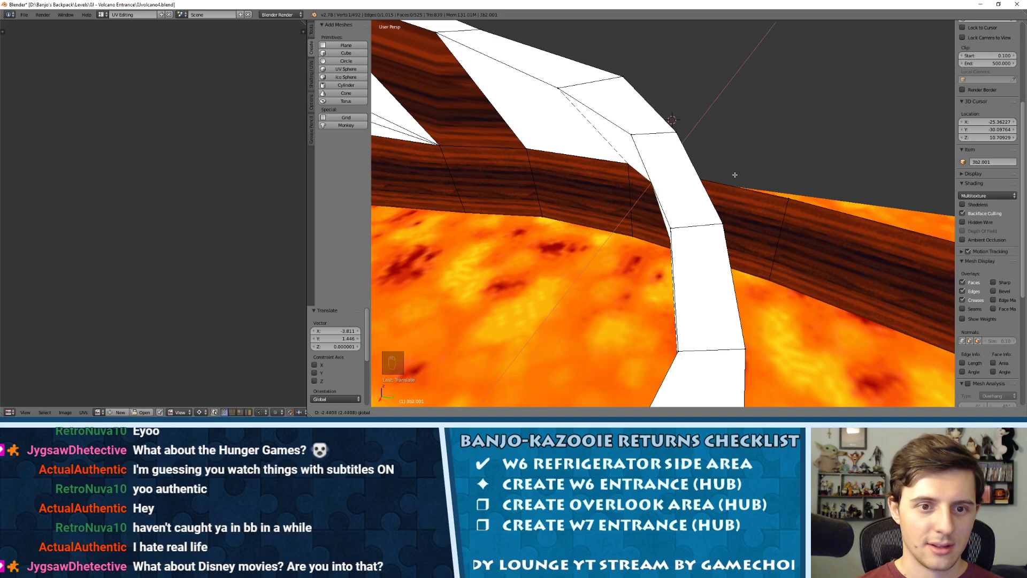
left_click_drag(736, 176, 733, 178)
middle_click_drag(733, 179, 665, 198)
left_click(694, 177)
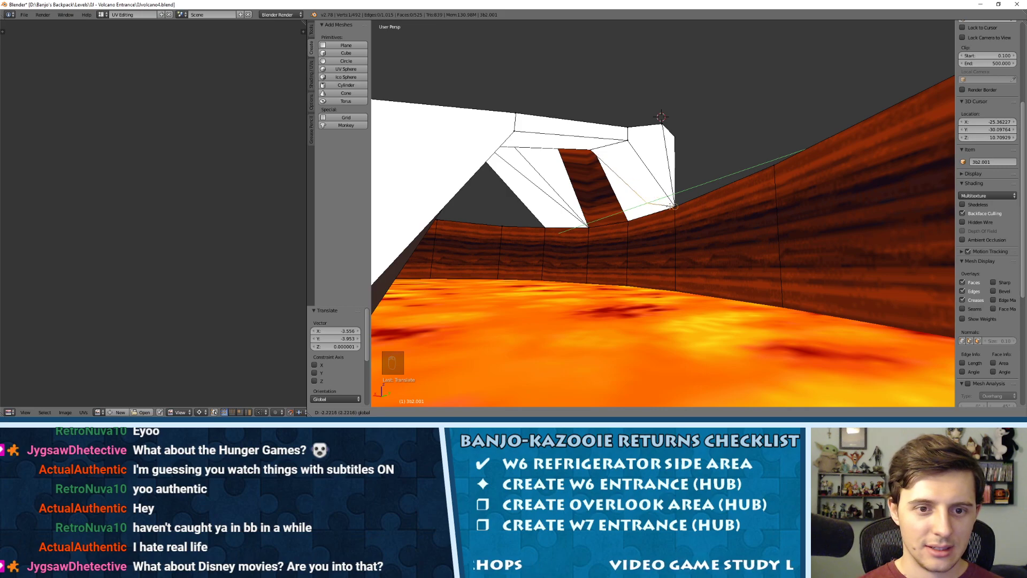
middle_click_drag(690, 224, 727, 199)
scroll(643, 200, "down", 3)
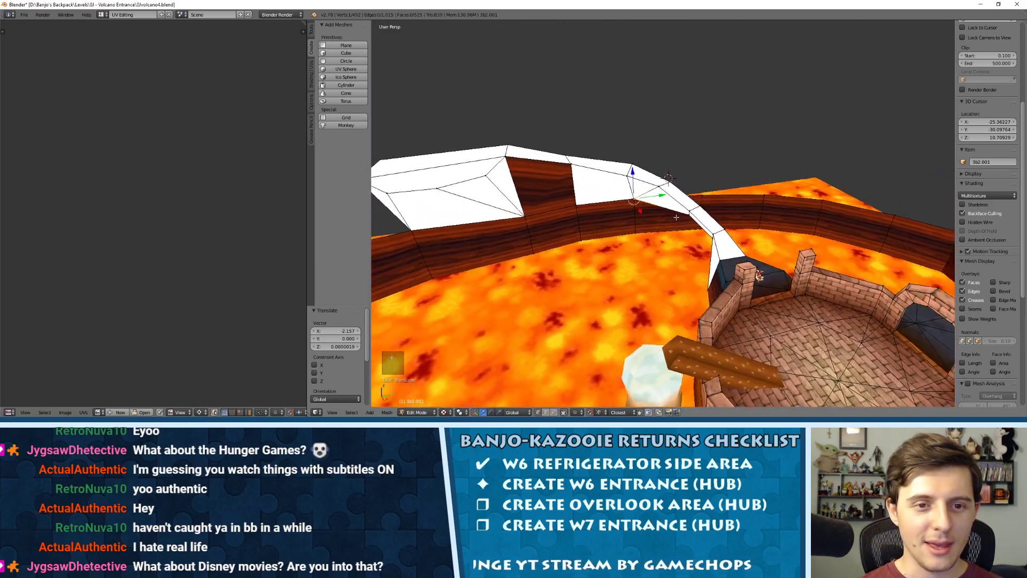
Select the whole mesh and remove doubles to weld the snapped vertices.
key("a")
key("a")
key("a")
key("w")
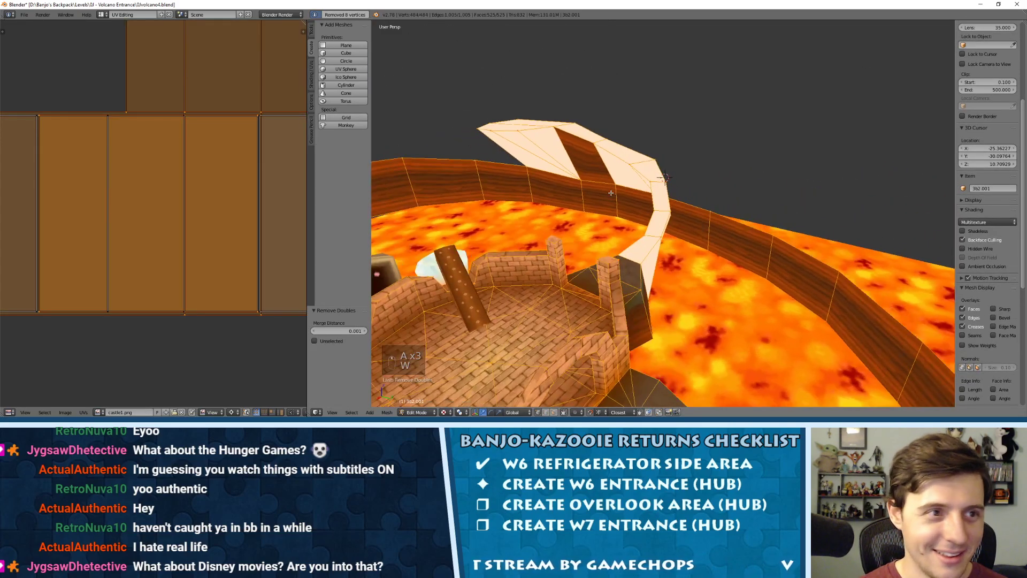
In face select mode, select all top faces of the curved ramp and its upper platform.
scroll(612, 193, "up", 2)
middle_click_drag(614, 192, 704, 202)
left_click(702, 241)
middle_click_drag(701, 242, 772, 228)
right_click(781, 234)
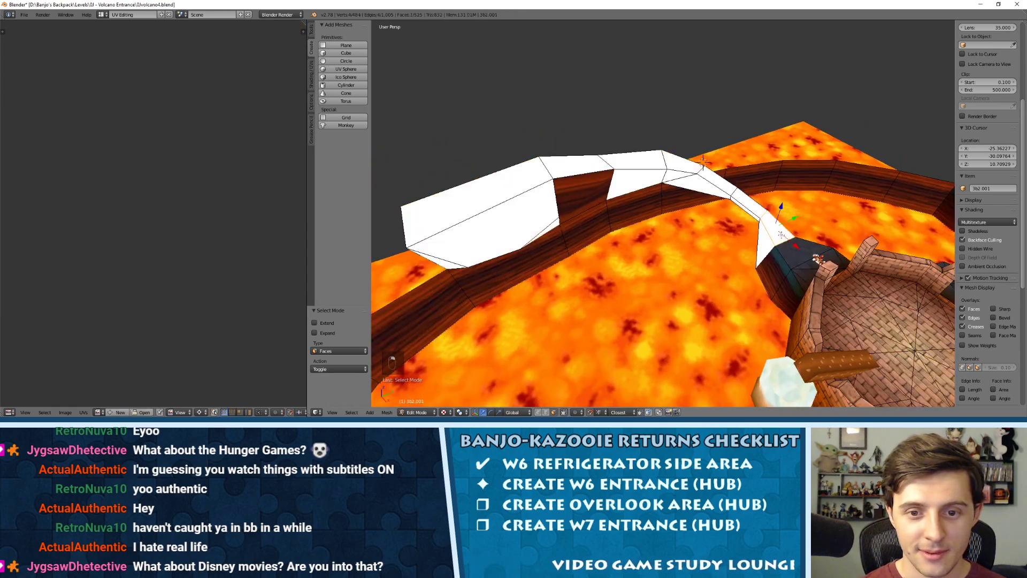
right_click(586, 167, "shift")
right_click(504, 191, "shift")
right_click(508, 222, "shift")
Add the adjoining rock platform's top faces to the selection, unwrap all selected faces and frame their UVs.
right_click(800, 256, "shift")
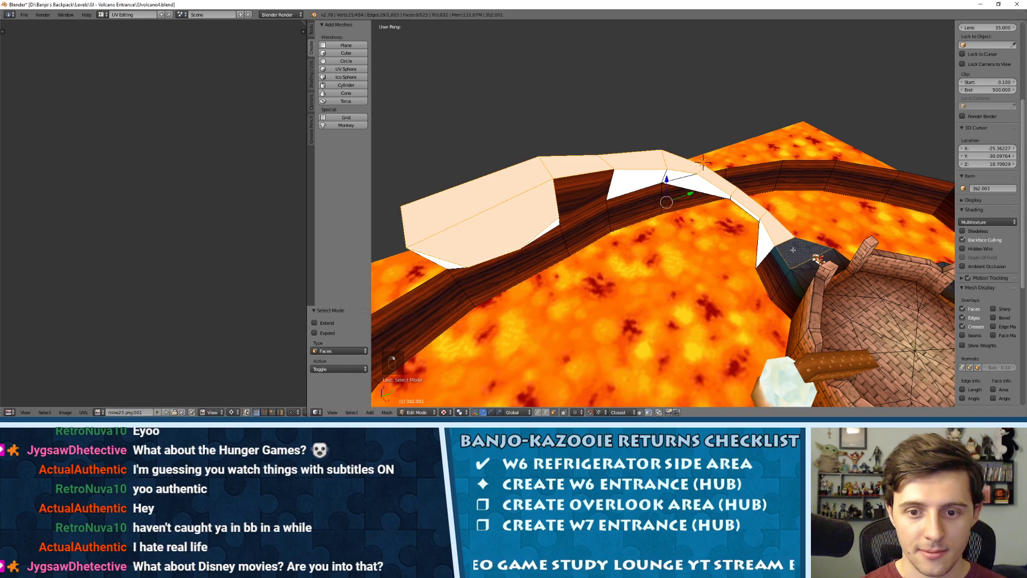
middle_click_drag(800, 257, 710, 295)
scroll(792, 300, "up", 4)
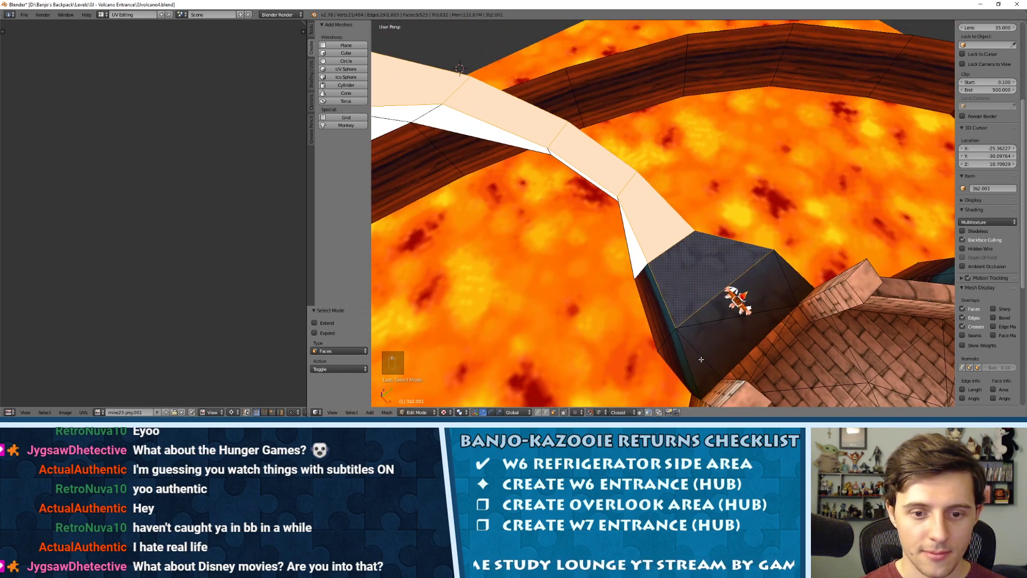
right_click(701, 359, "shift")
right_click(715, 340, "shift")
right_click(714, 314, "shift")
right_click(788, 281, "shift")
scroll(777, 275, "down", 5)
key("u")
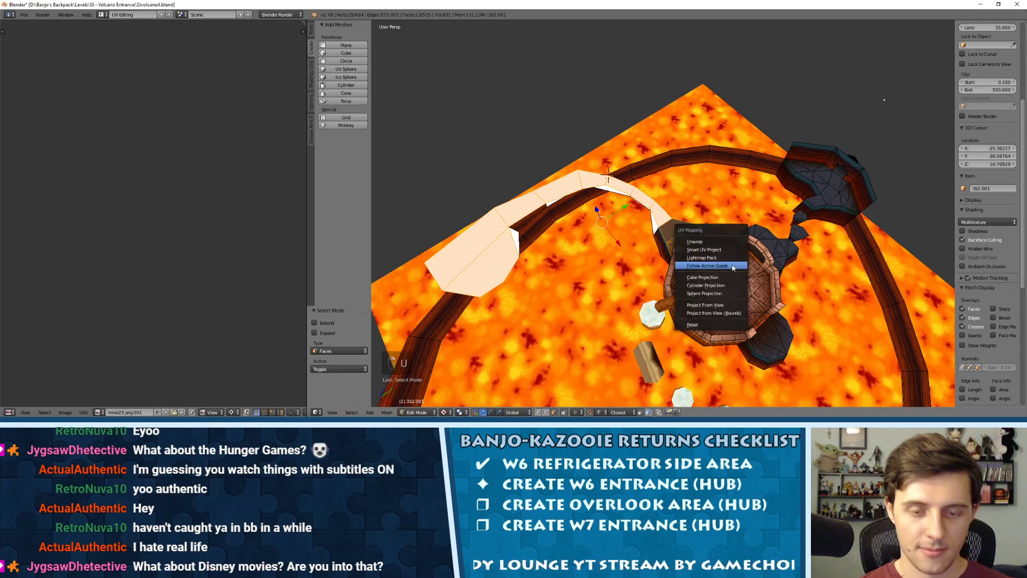
left_click(695, 241)
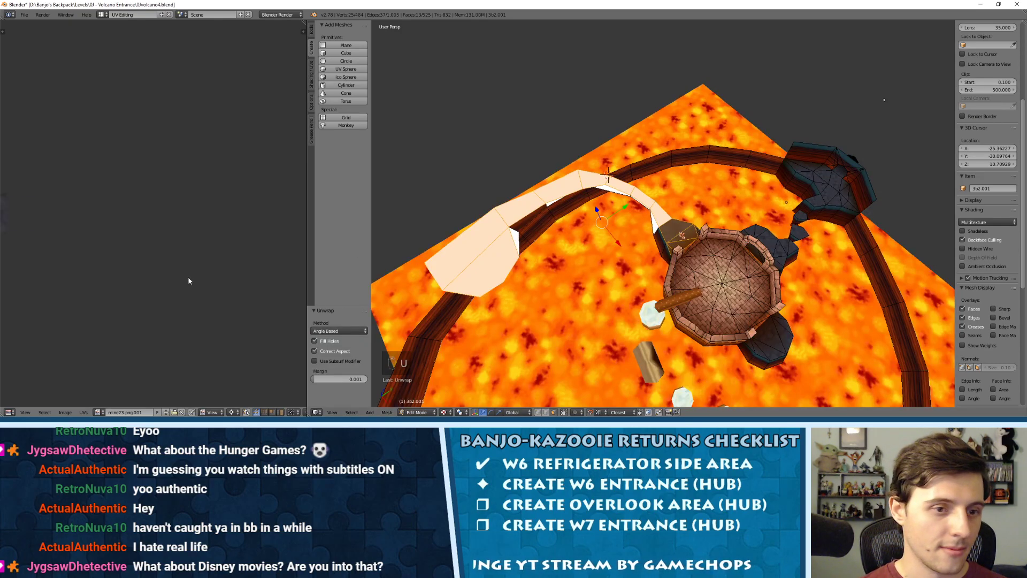
key("KP_Decimal")
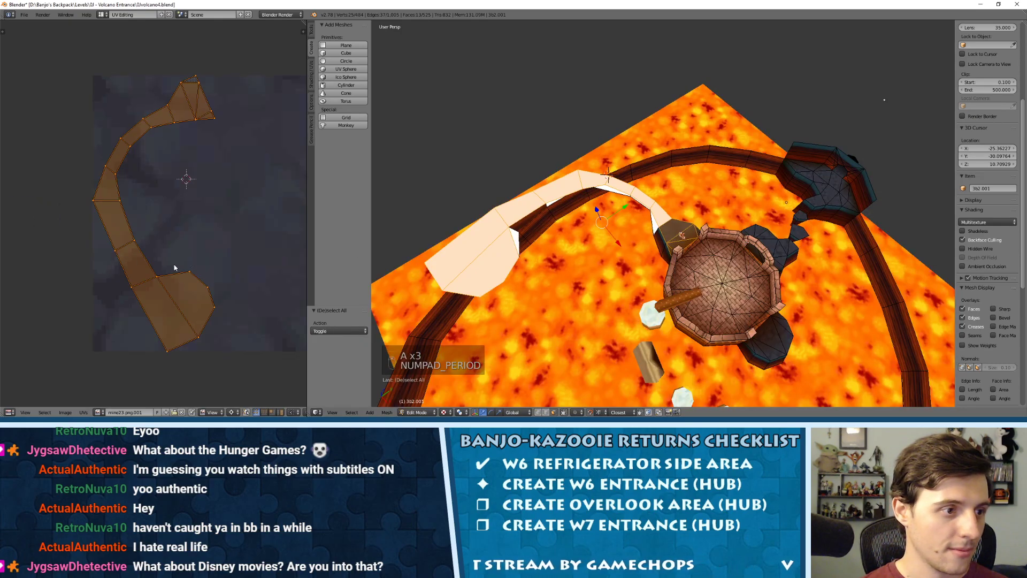
scroll(164, 312, "down", 6)
key("s")
left_click(137, 238)
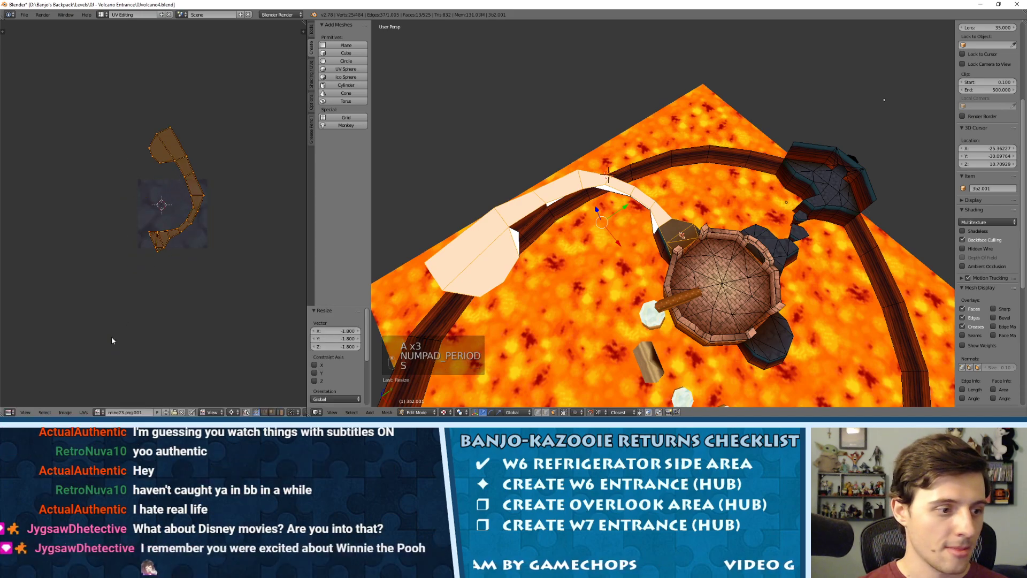
key("ctrl+z")
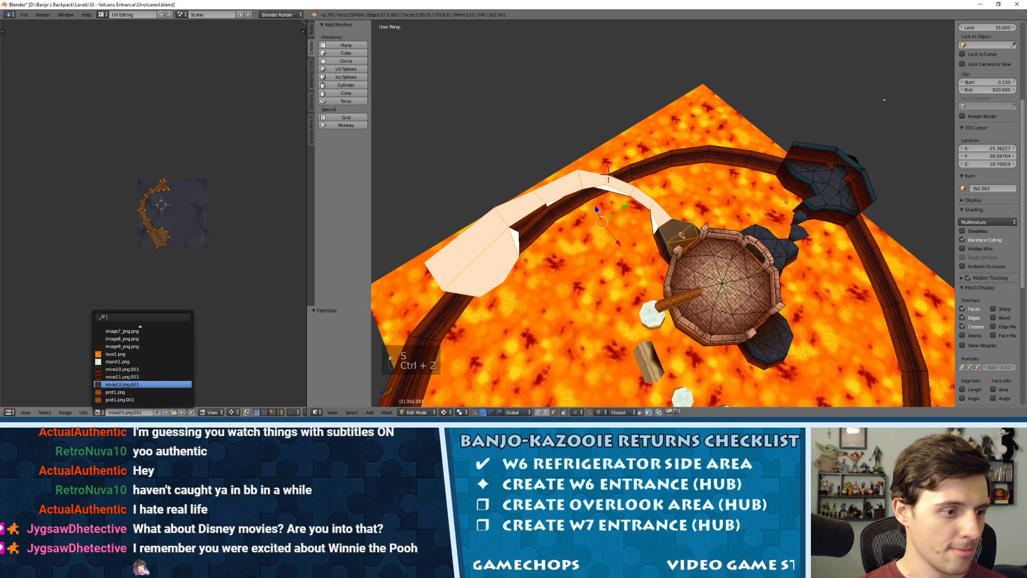
Apply the mine23.png.001 texture to the selected top faces, scaling their UVs by 6.6 and rotating them 125°.
key("s")
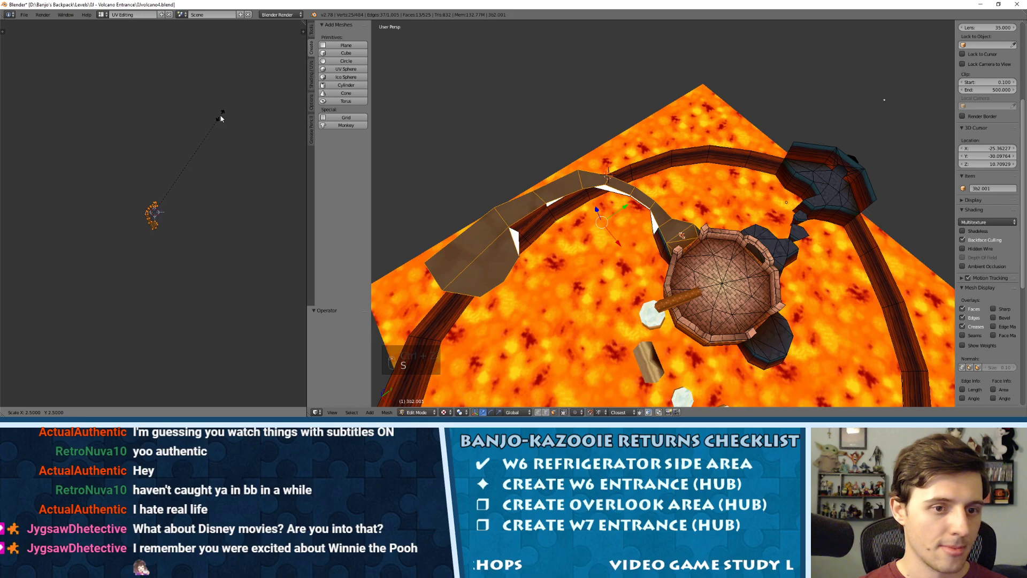
left_click(284, 332)
key("r")
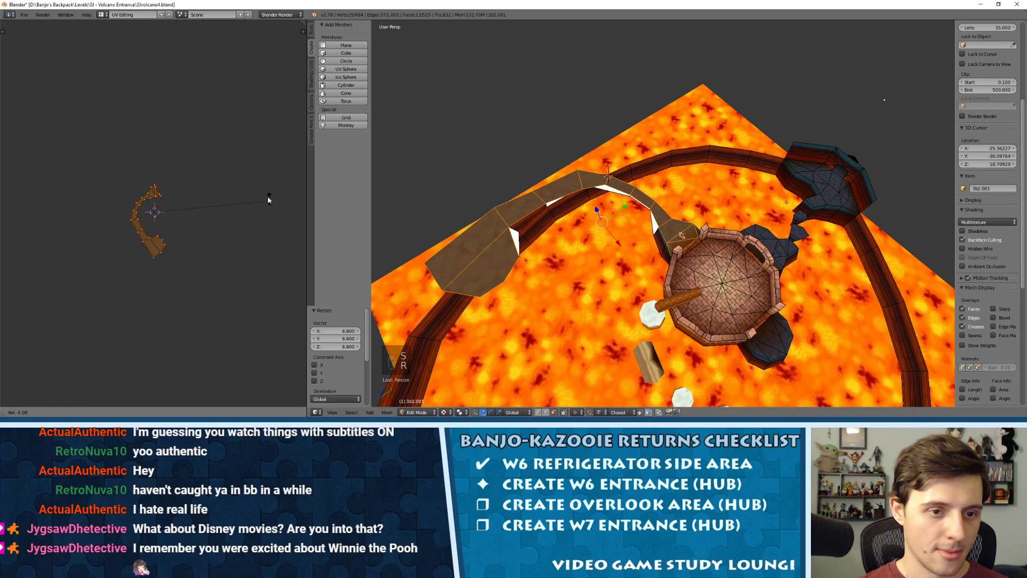
left_click(104, 152)
Enlarge the top faces' UVs by 1.2 and inspect the textured ramp in Object Mode.
key("s")
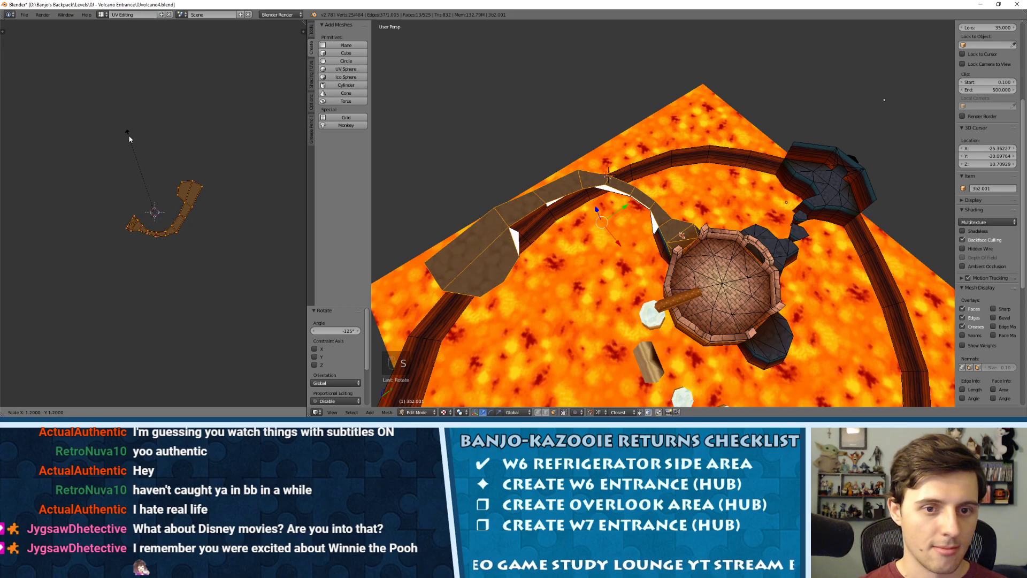
left_click(129, 139)
key("a")
key("Tab")
middle_click_drag(567, 214, 589, 216)
scroll(696, 200, "up", 4)
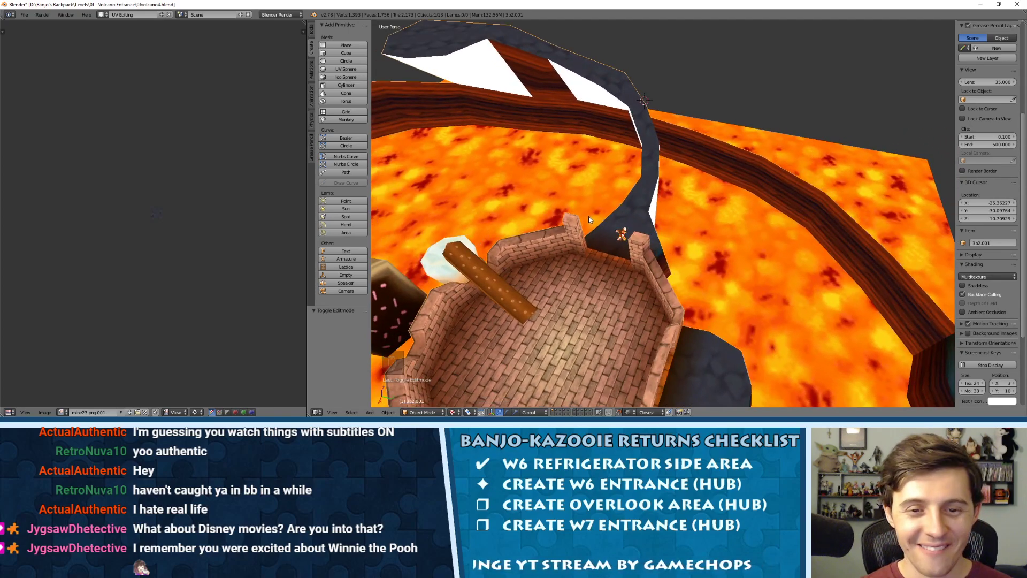
Return to Edit Mode and reselect the top faces of the upper platform and the curved ramp.
key("Tab")
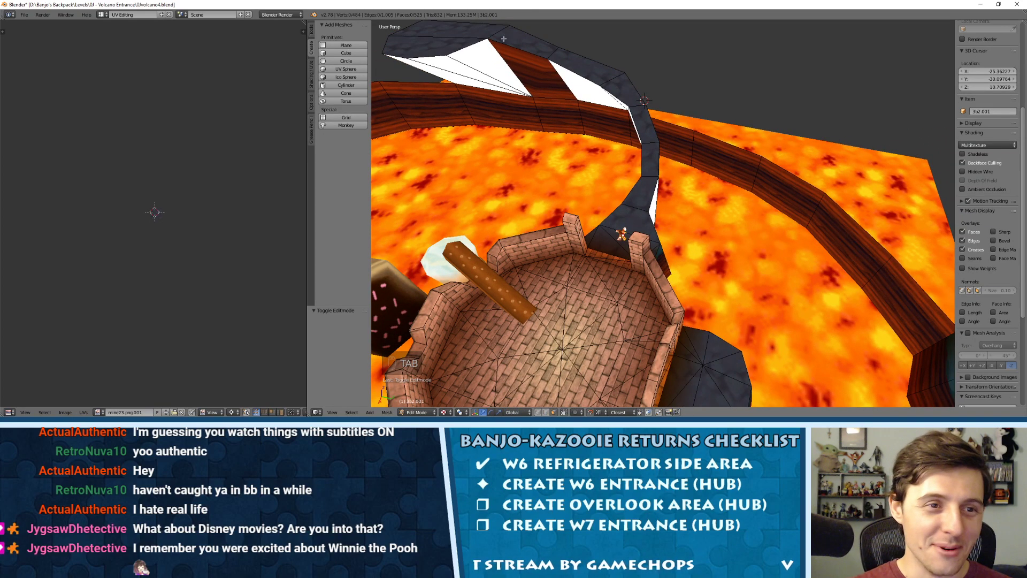
key("Tab")
key("Tab")
right_click(437, 48)
right_click(460, 31, "shift")
right_click(522, 41, "shift")
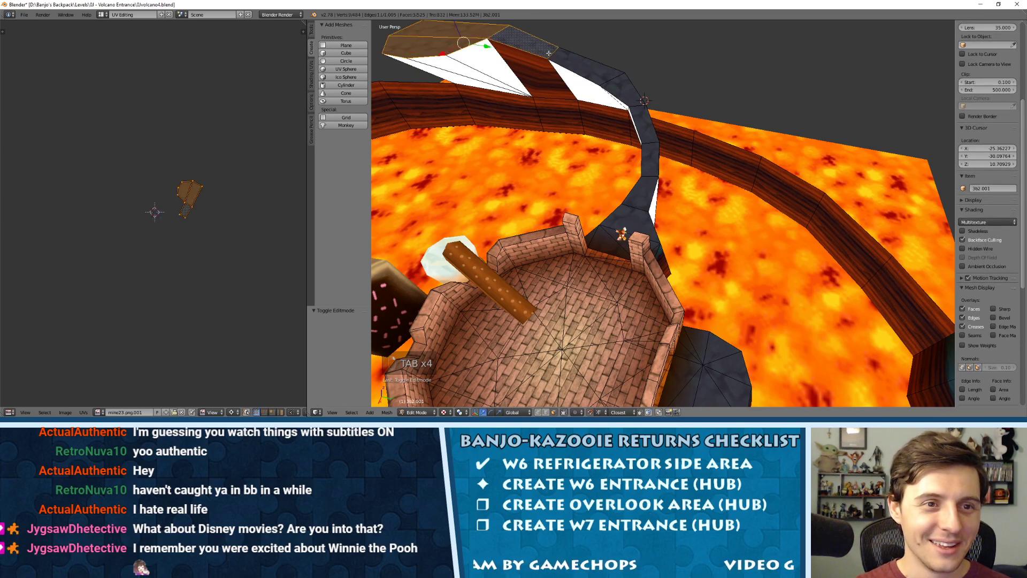
right_click(584, 67, "shift")
right_click(620, 91, "shift")
right_click(644, 124, "shift")
right_click(650, 159, "shift")
right_click(641, 188, "shift")
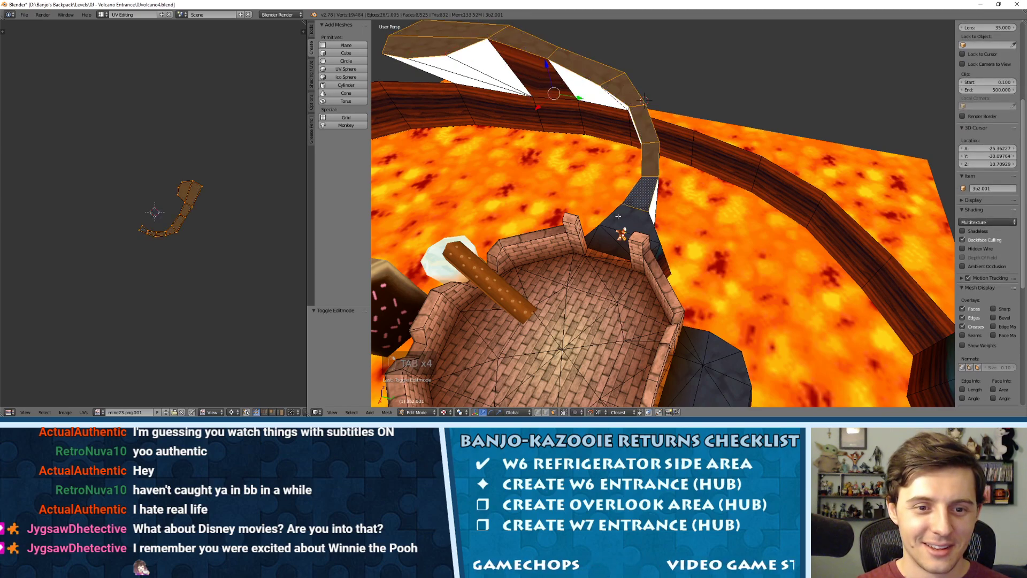
Add the rock platform's top faces to the selection, scale up all their UVs and view the result in Object Mode.
scroll(618, 192, "up", 3)
middle_click_drag(617, 193, 583, 247)
right_click(615, 221, "shift")
right_click(616, 216, "shift")
right_click(614, 247, "shift")
right_click(656, 243, "shift")
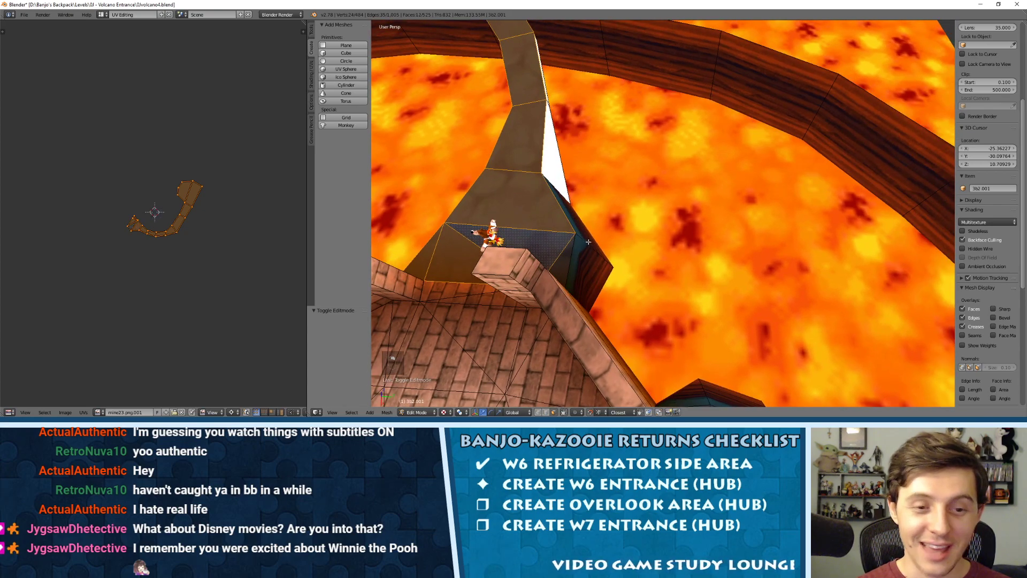
right_click(567, 257, "shift")
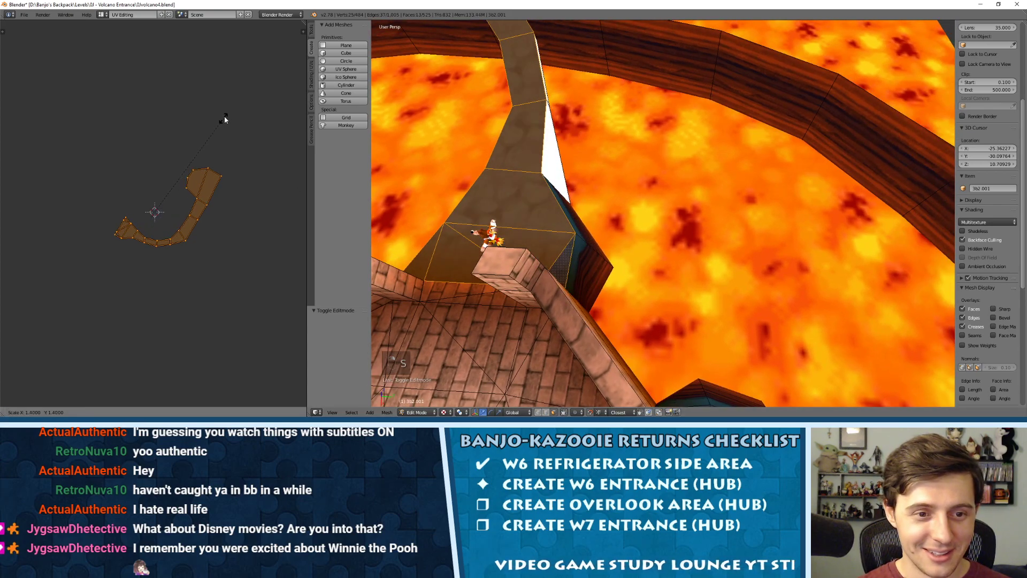
left_click(236, 95)
key("a")
key("Tab")
middle_click_drag(573, 124, 617, 121)
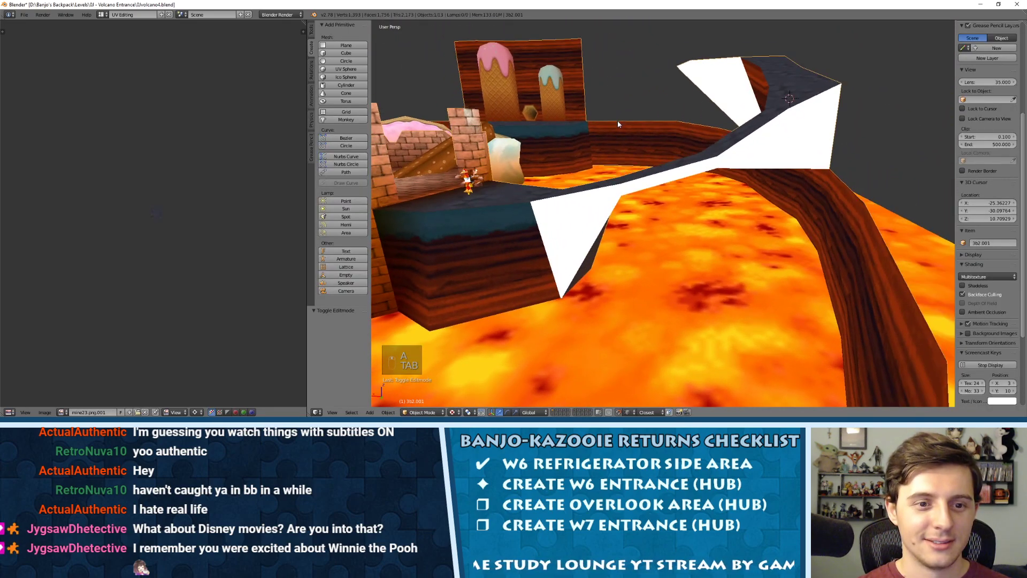
Return to Edit Mode and unwrap the ramp's lowest side face with Follow Active Quads from the adjoining rock platform wall, using Length Average.
key("Tab")
right_click(577, 218)
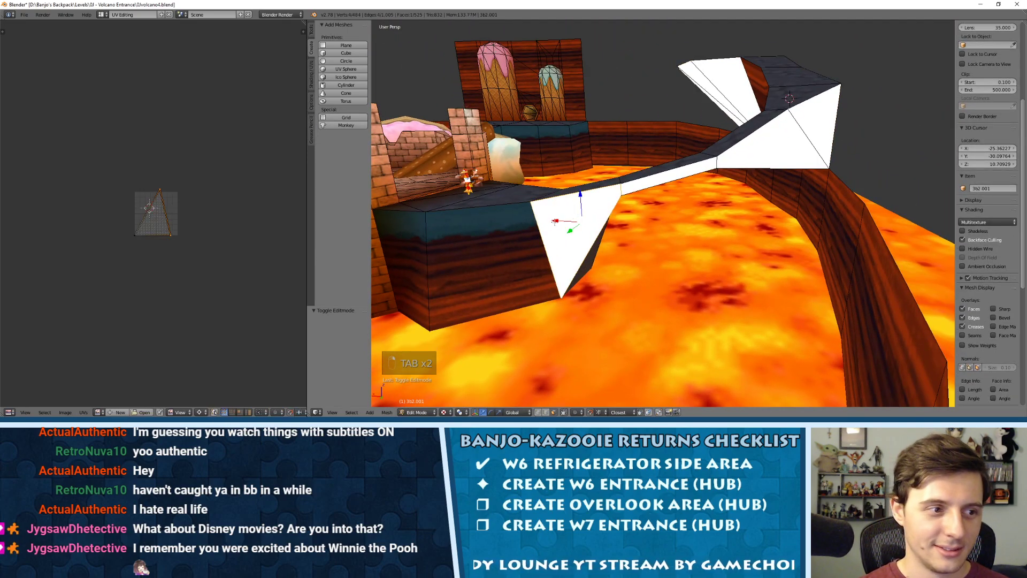
right_click(508, 253)
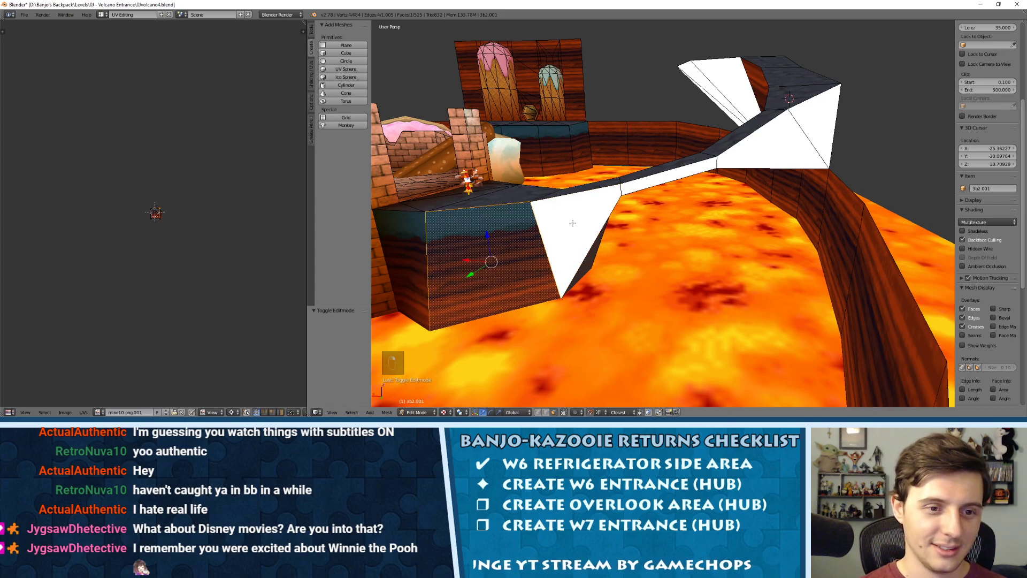
right_click(613, 203)
middle_click_drag(600, 193, 690, 199)
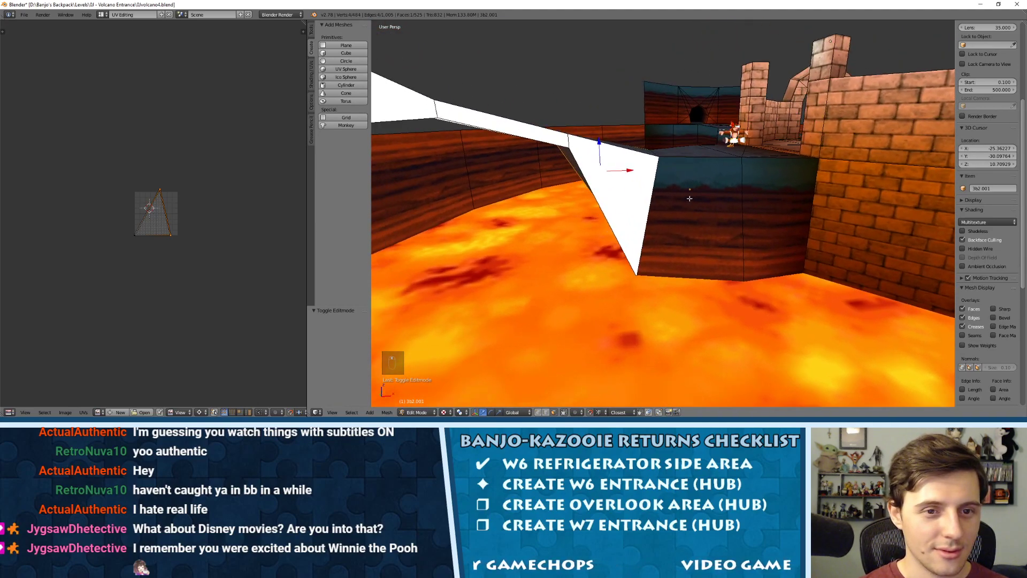
right_click(621, 177)
middle_click_drag(629, 175, 610, 165)
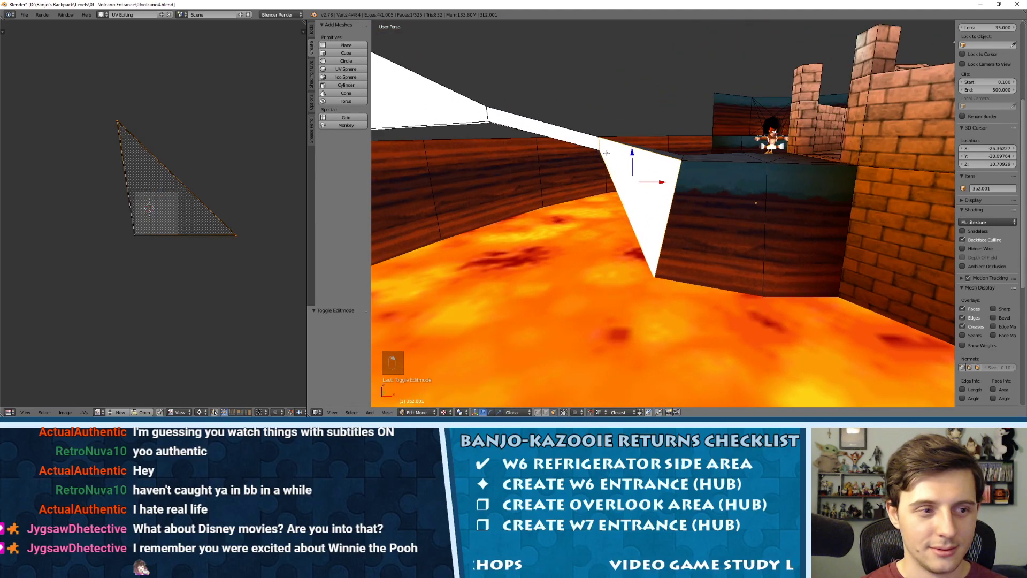
right_click(705, 202)
right_click(638, 184, "shift")
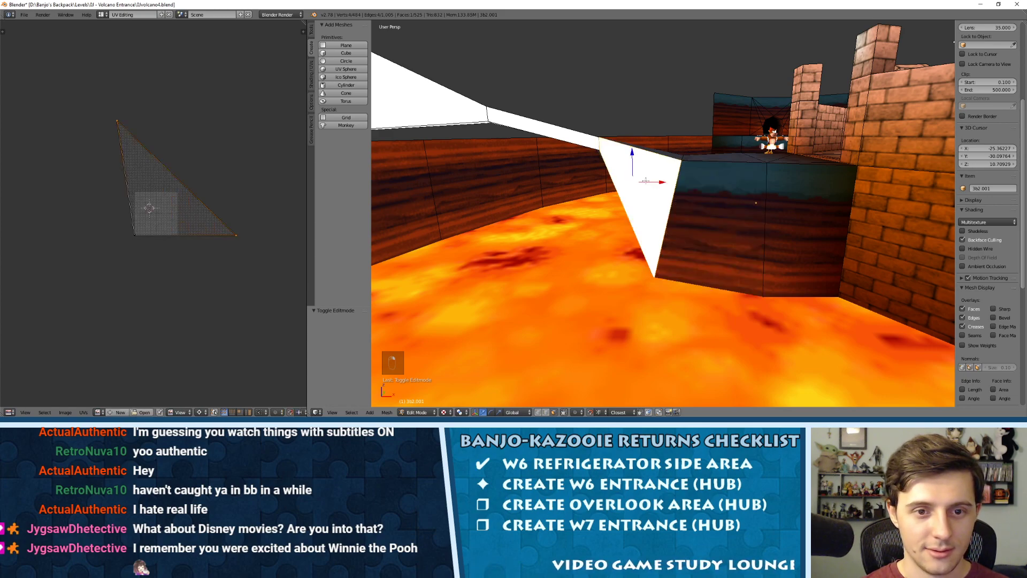
key("u")
left_click(708, 233)
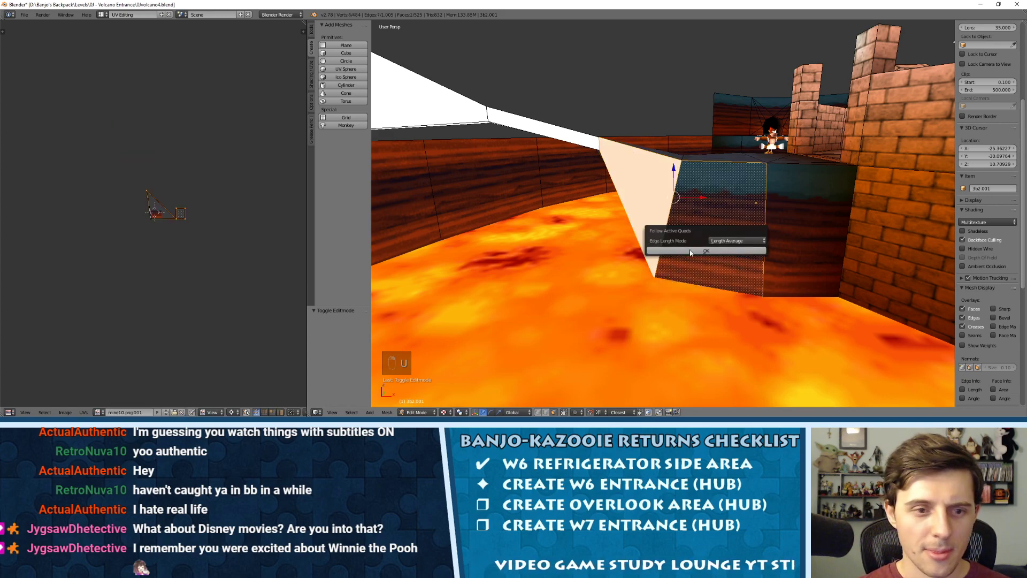
left_click(690, 243)
Apply the mine10.png.001 texture to the selected faces and triangulate the ramp's side face.
left_click(98, 412)
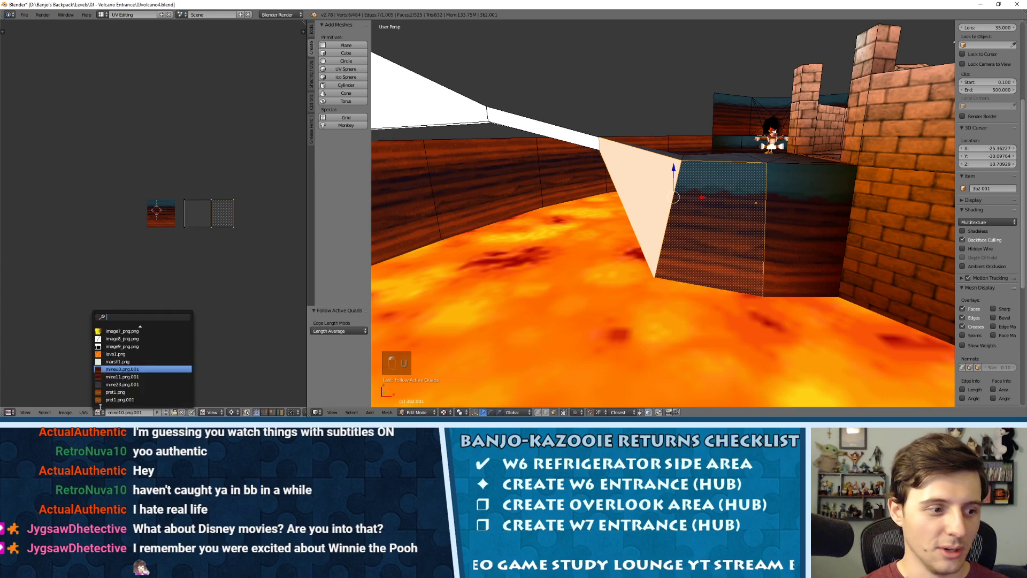
left_click(116, 369)
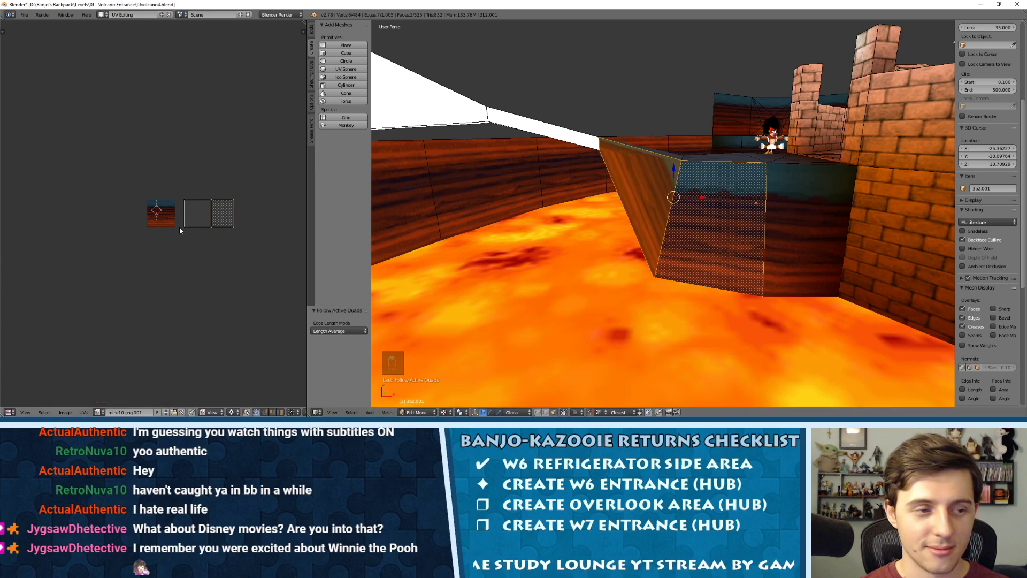
right_click(643, 190)
key("ctrl+t")
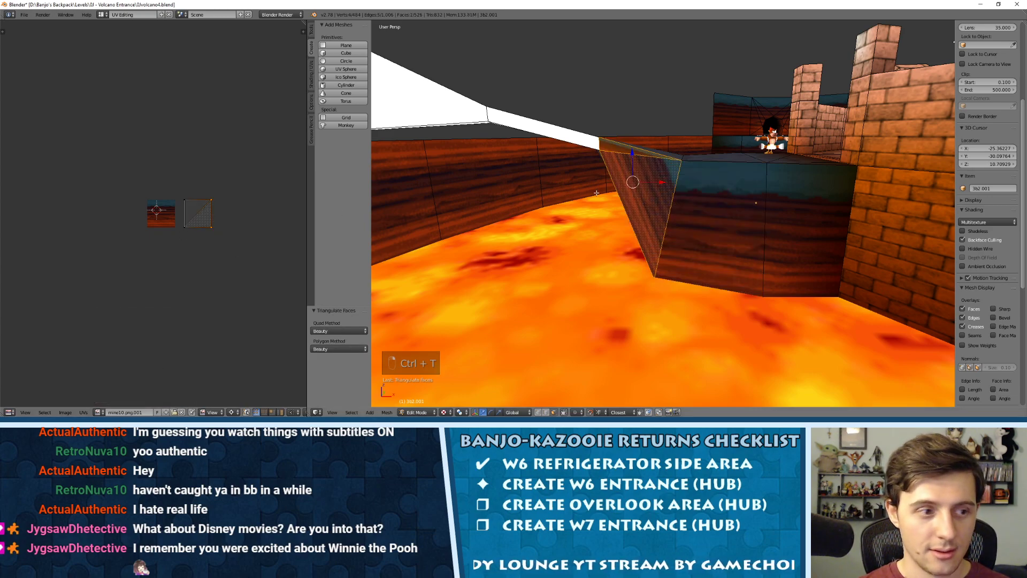
scroll(178, 217, "up", 5)
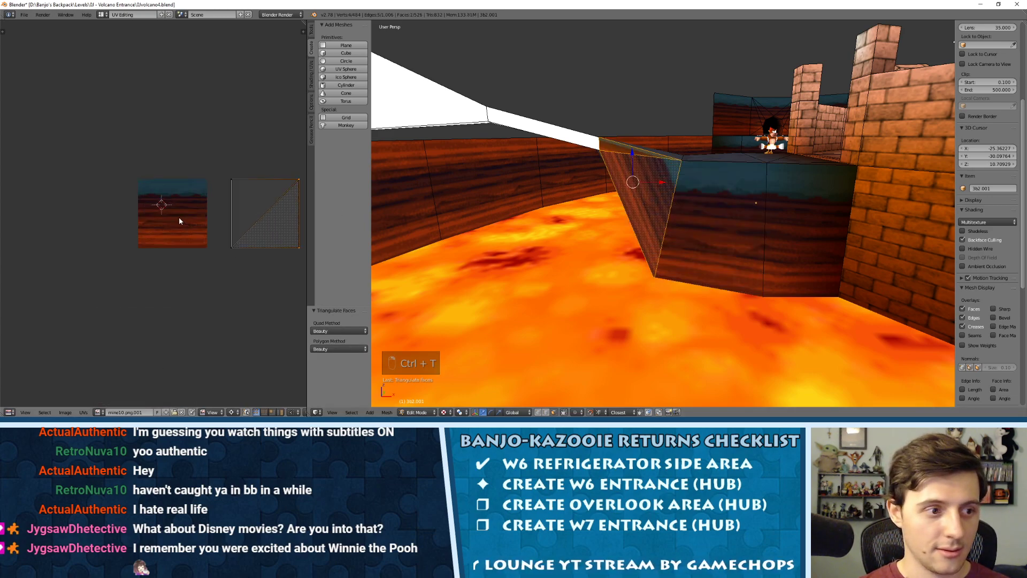
Raise the side face's outer lower UV vertex by 0.125 in X and 0.875 in Y so the rock texture follows the slope.
right_click(722, 206, "shift")
right_click(783, 211, "shift")
right_click(157, 244)
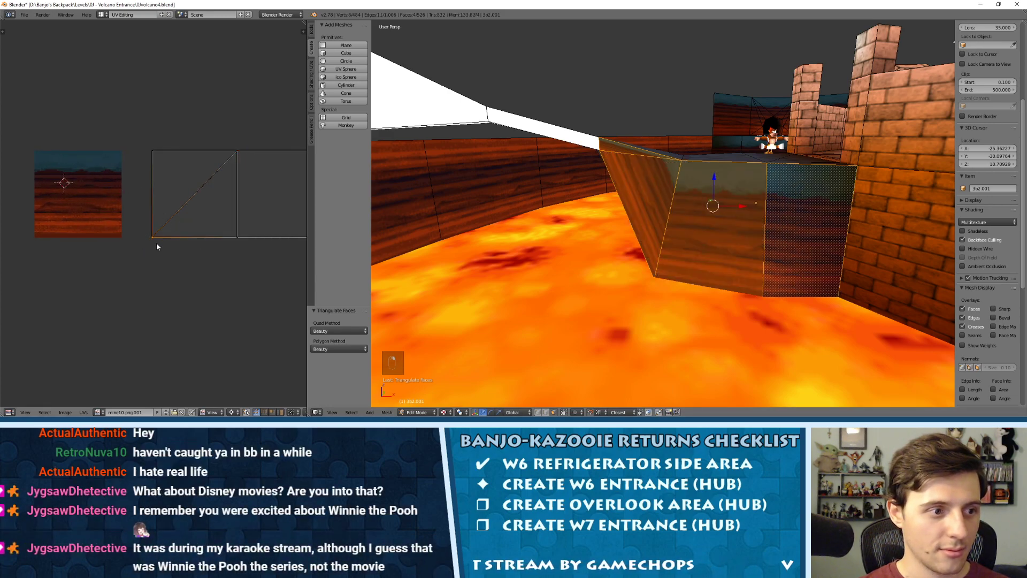
key("g")
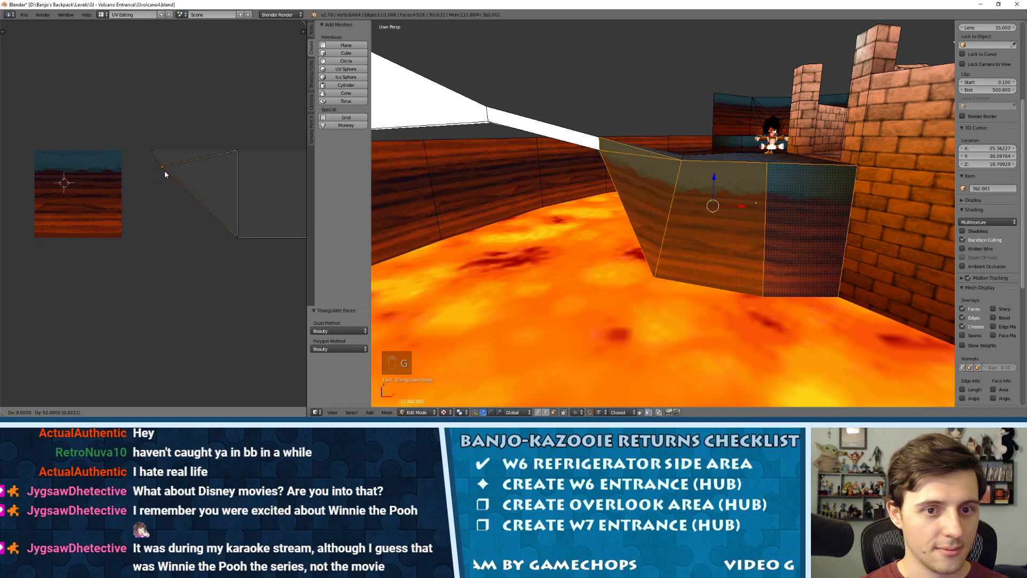
left_click(156, 158)
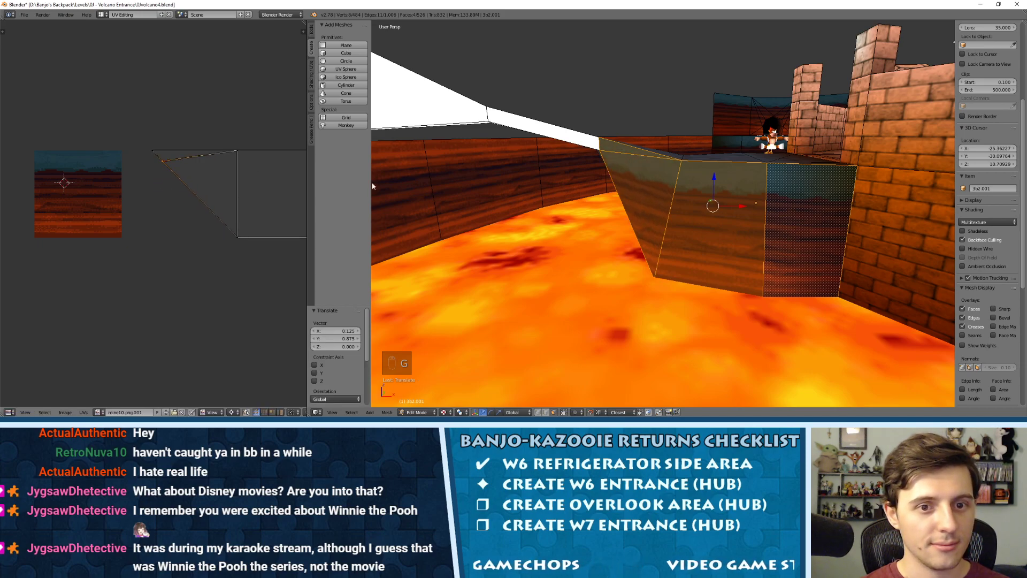
key("a")
middle_click_drag(615, 175, 661, 168)
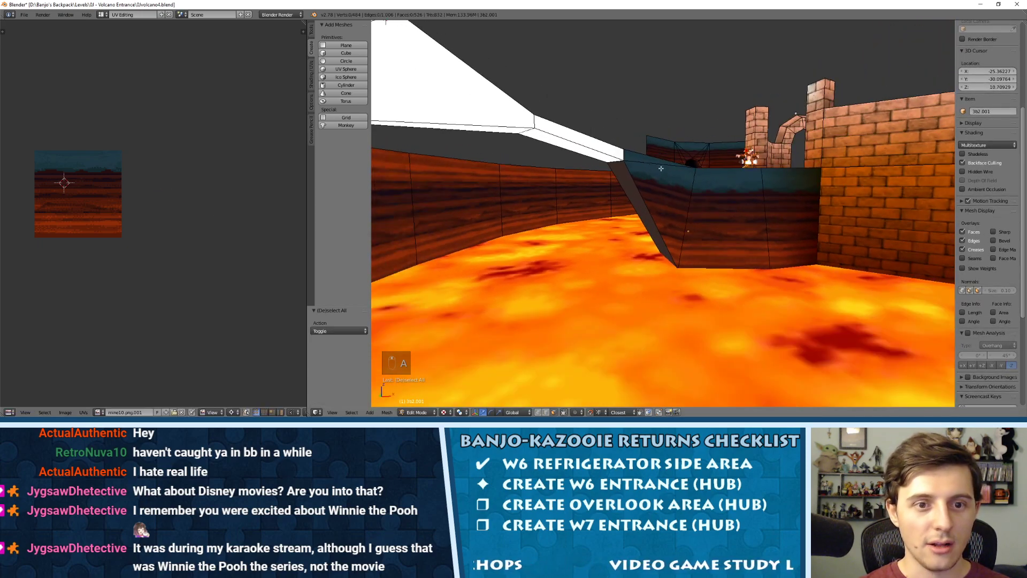
key("Tab")
key("Tab")
Unwrap the ramp's opposite lowest side face and the slanted underside face with Follow Active Quads from the adjoining rock wall, using Length Average.
right_click(642, 188)
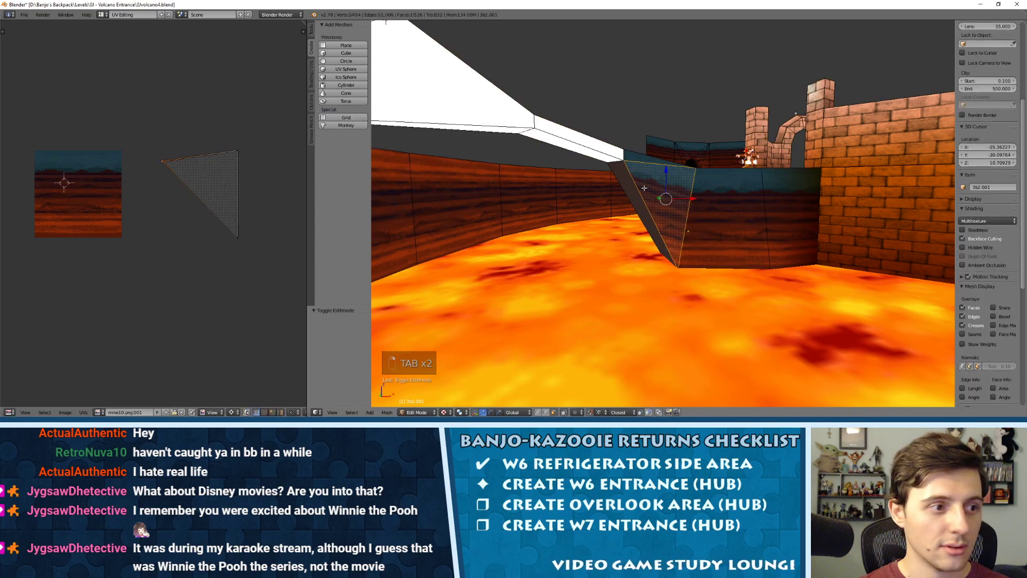
middle_click_drag(633, 192, 714, 195)
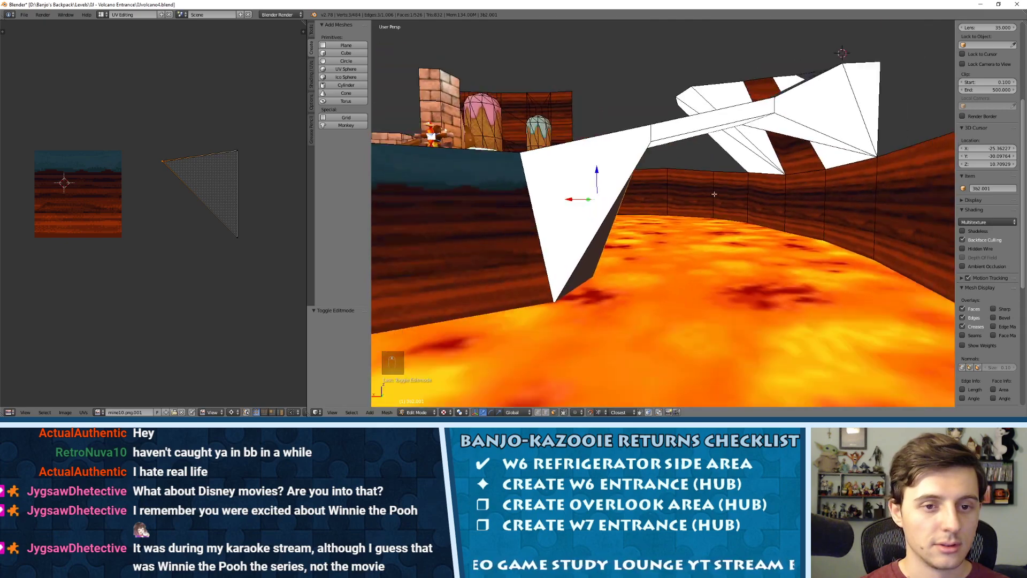
middle_click_drag(651, 194, 632, 189)
right_click(631, 189)
scroll(661, 198, "up", 2)
right_click(692, 207)
right_click(668, 189, "shift")
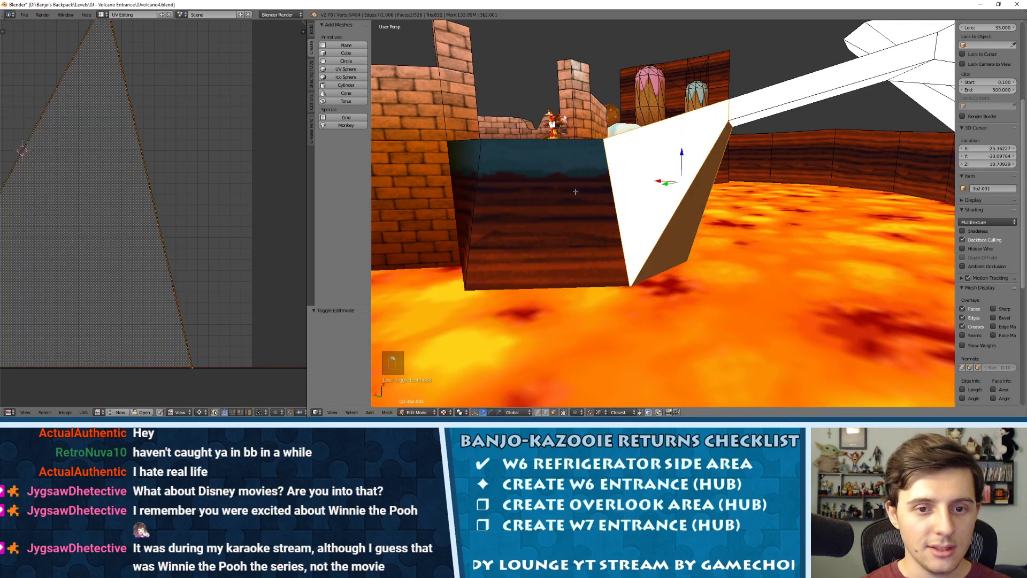
right_click(563, 193, "shift")
key("u")
left_click(567, 198)
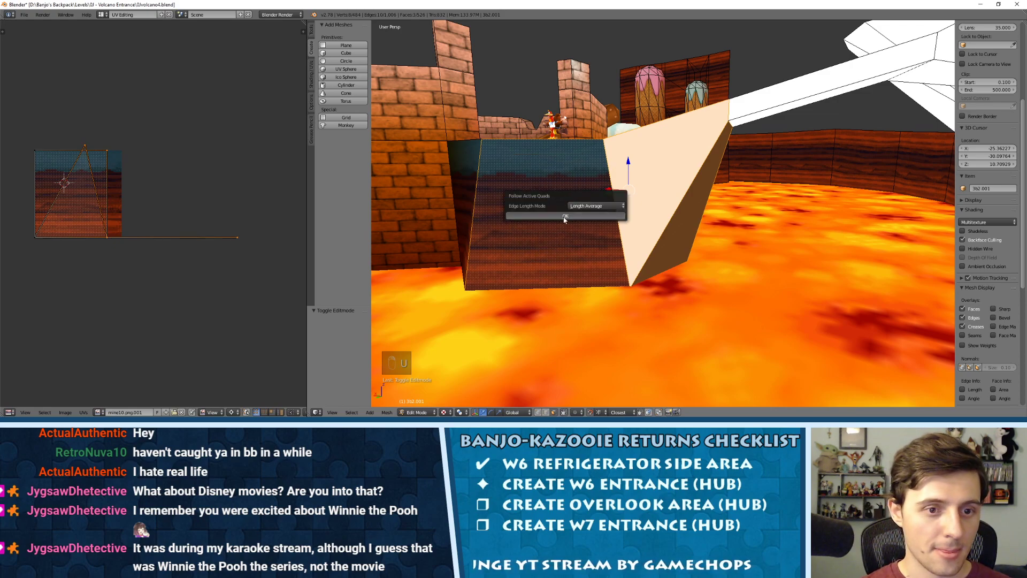
left_click(567, 217)
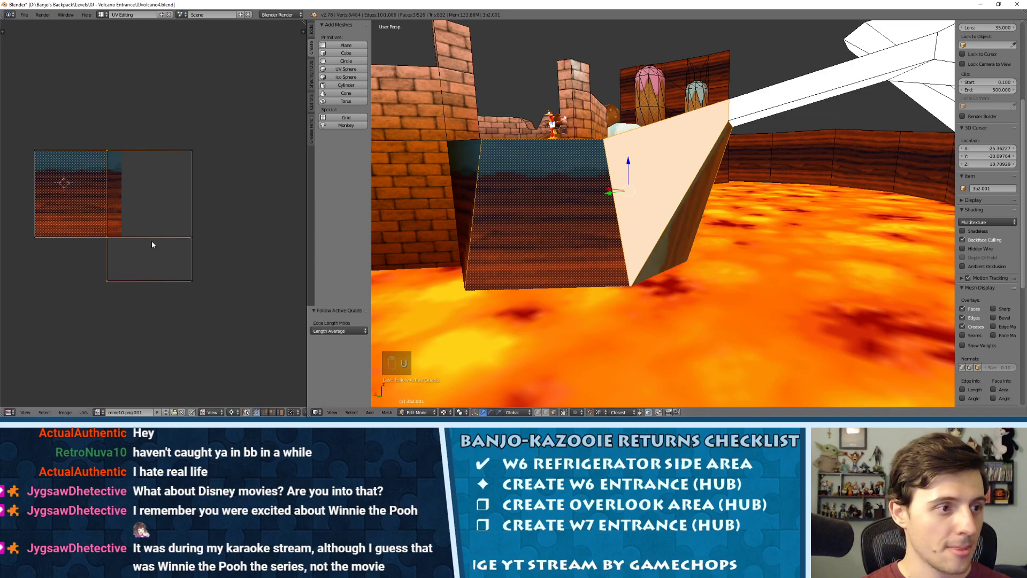
Apply the mine10.png.001 texture to these faces and triangulate the opposite side face.
left_click(99, 412)
left_click(123, 369)
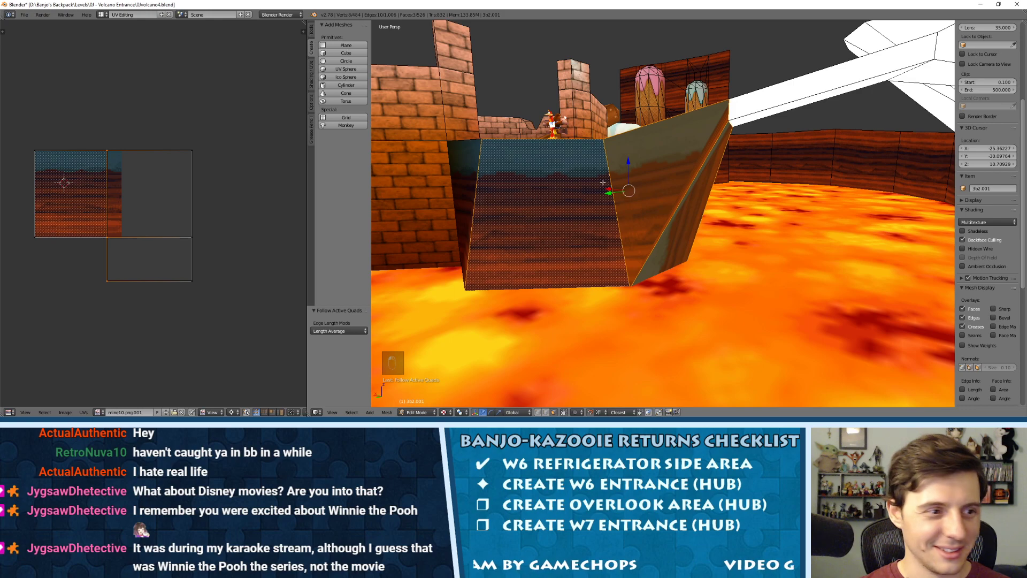
mouse_move(658, 185)
middle_mouse_down()
mouse_move(646, 185)
mouse_move(656, 185)
middle_mouse_up()
right_click(667, 186)
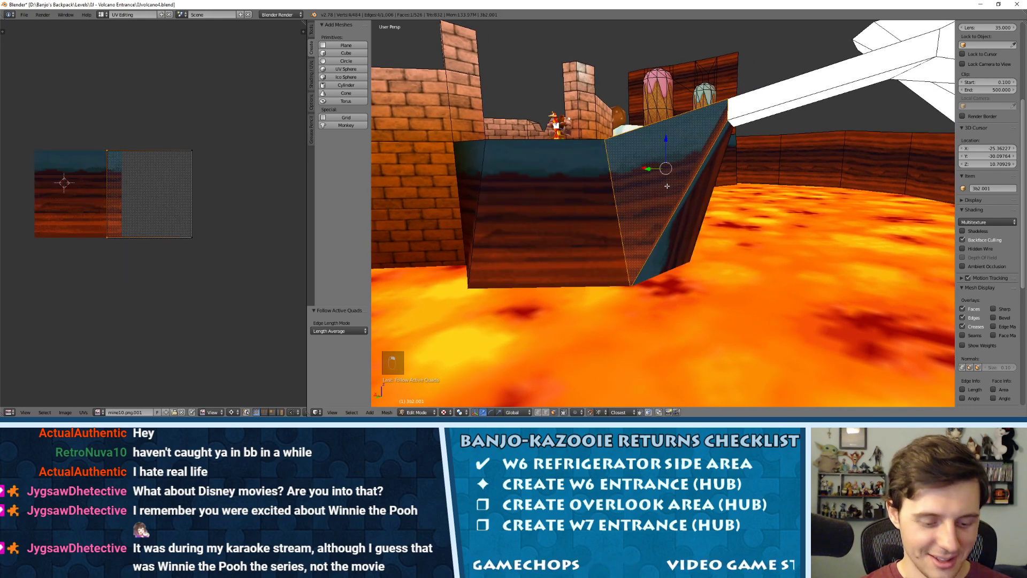
key("ctrl+t")
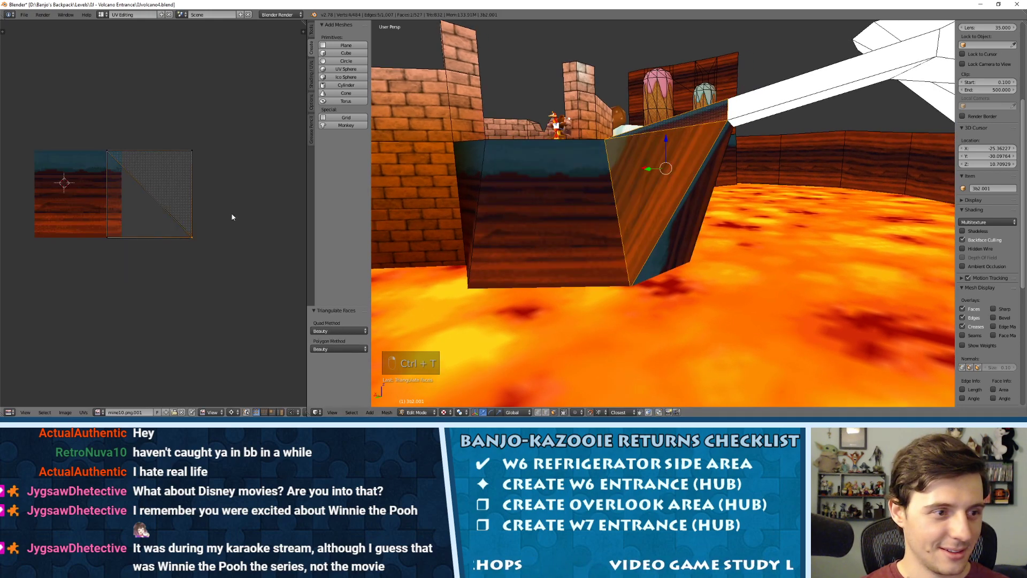
Move the opposite side face's outer lower UV vertex up along Y to align the rock texture with the slope.
right_click(505, 209, "shift")
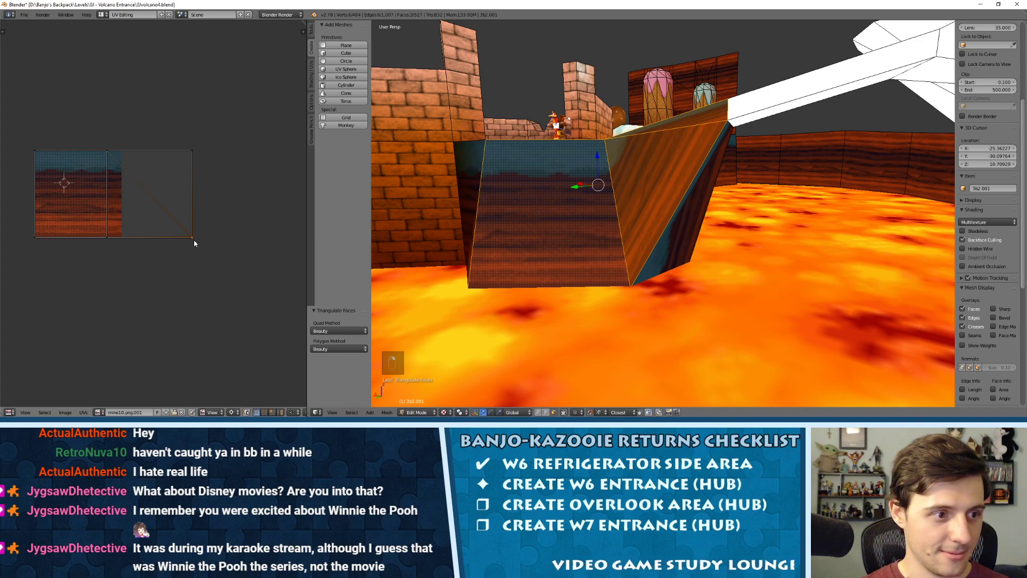
key("g")
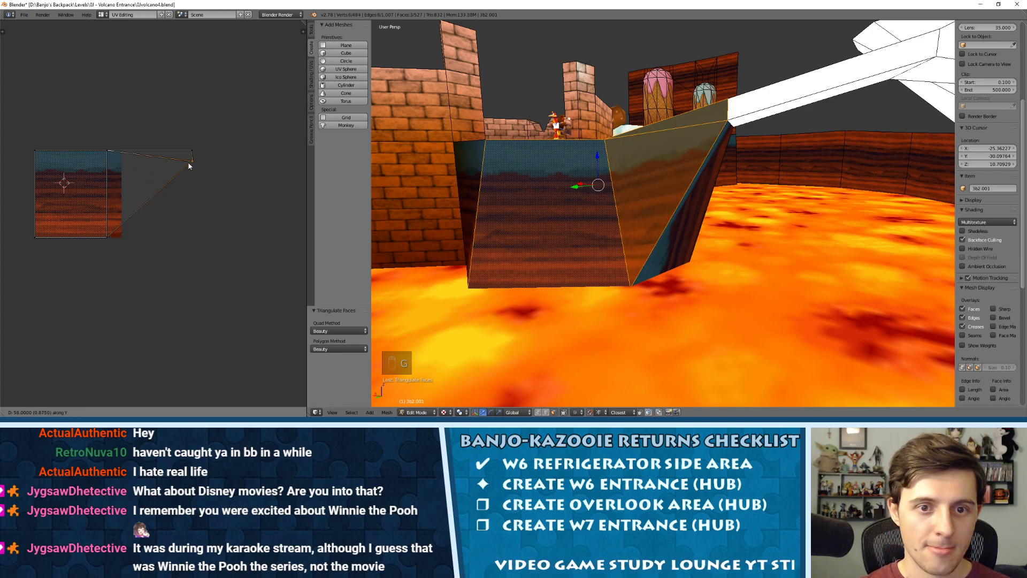
key("a")
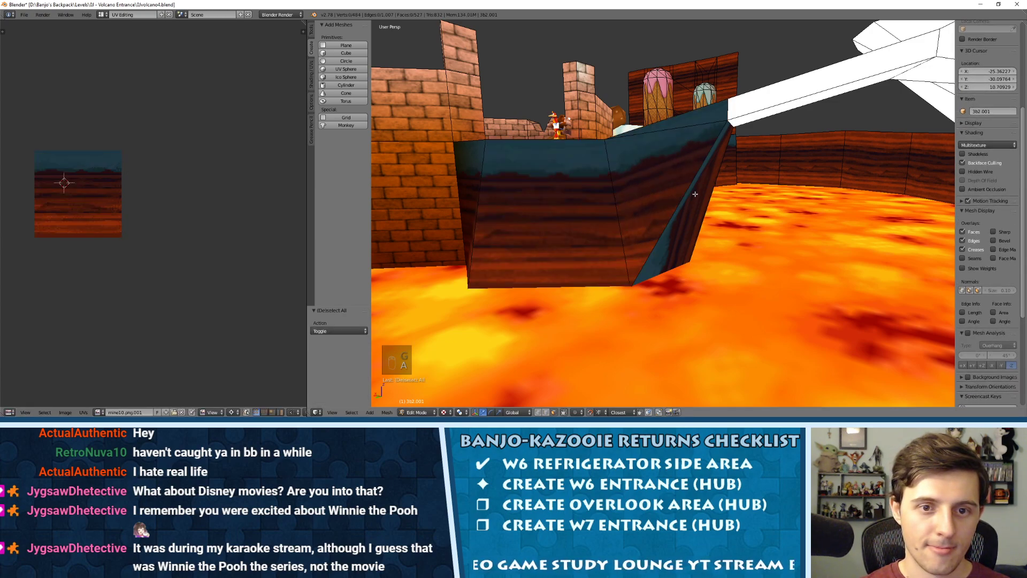
key("Tab")
key("Tab")
Triangulate the slanted underside face at the ramp's lower end and unwrap its two triangles.
middle_click_drag(440, 184, 694, 186)
right_click(695, 186)
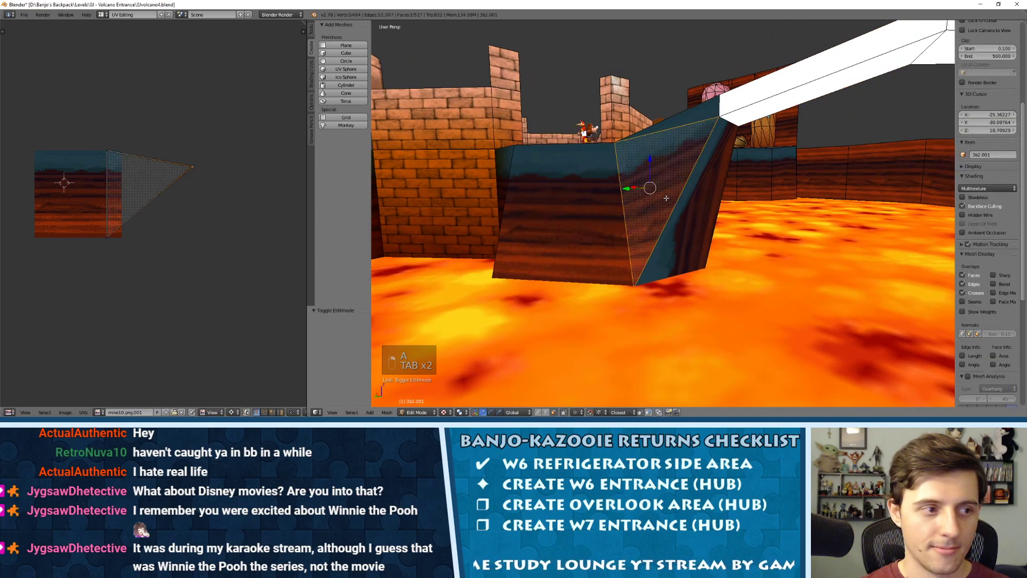
right_click(696, 216)
key("ctrl+t")
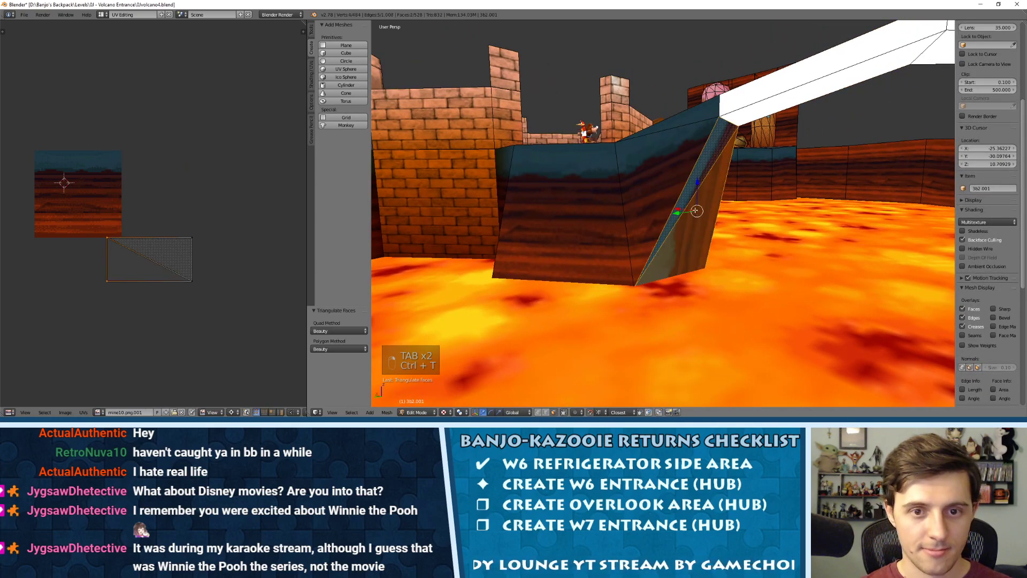
middle_click_drag(698, 216, 695, 210)
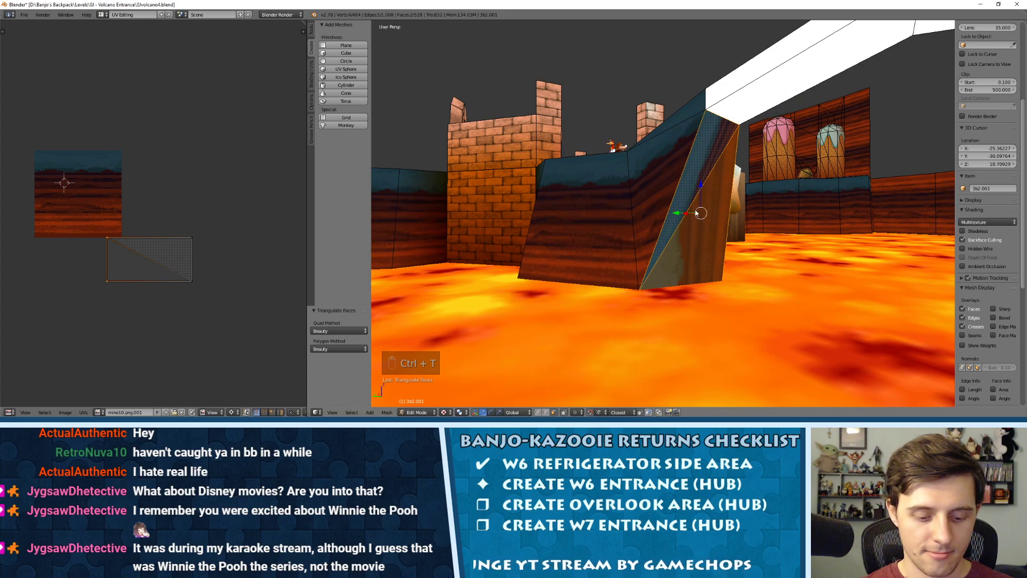
key("u")
left_click(675, 185)
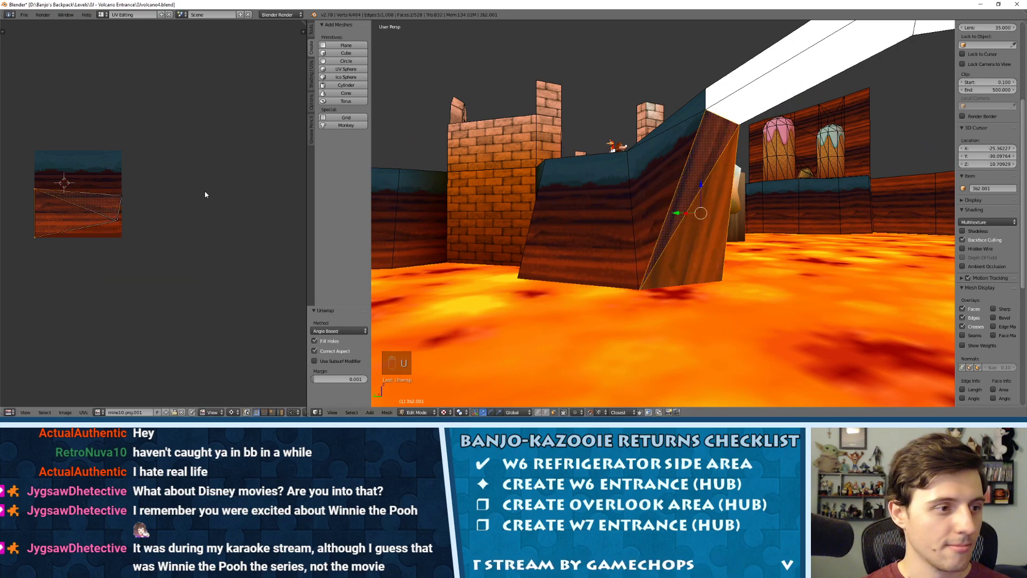
Rotate the underside triangles' UVs by 90° and another 180°, and move them 0.563 in X and -0.813 in Y.
key("a")
key("a")
key("a")
type("r90")
key("Return")
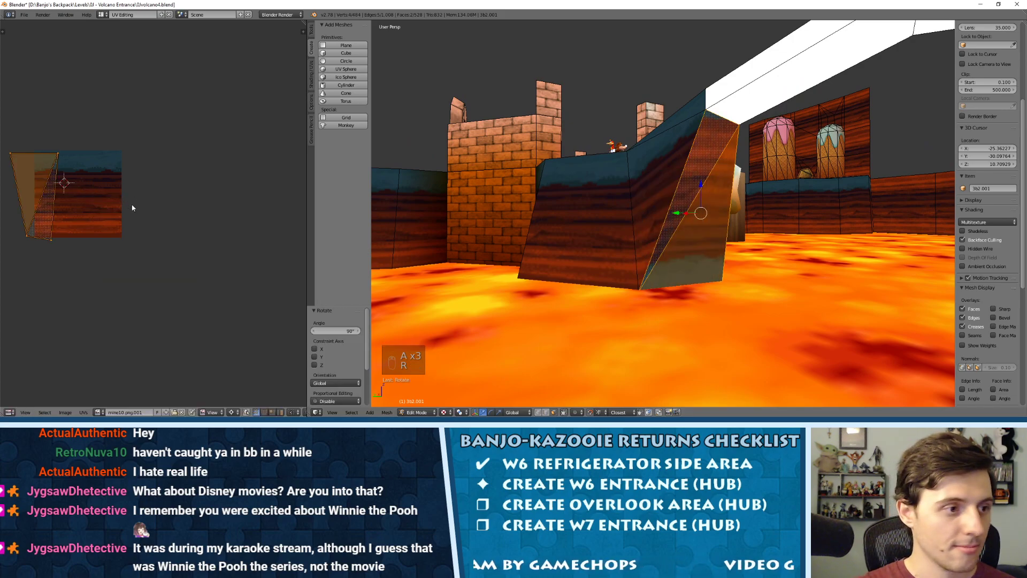
type("r180")
key("Return")
key("g")
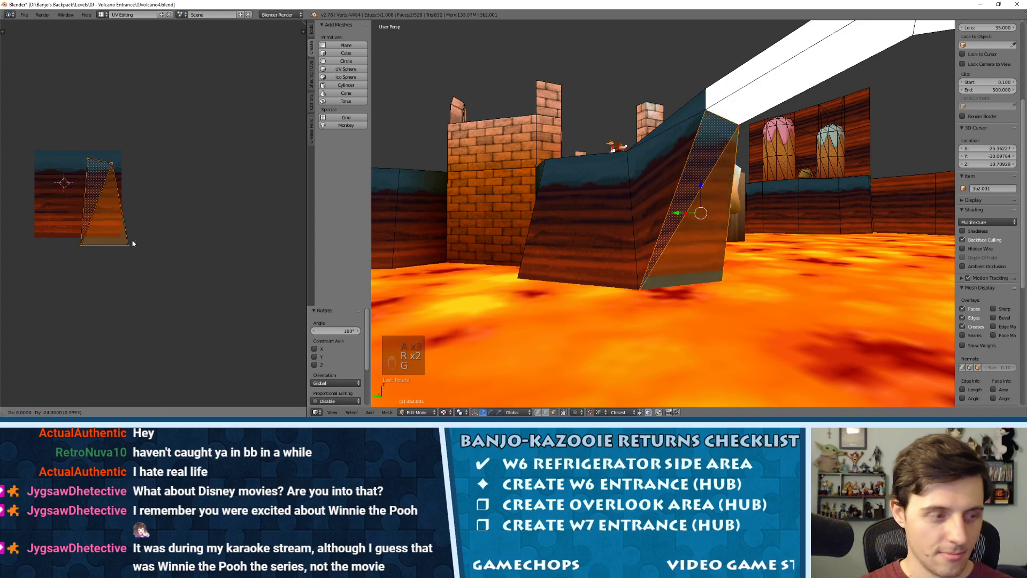
left_click(177, 275)
Select the lower side faces with the underside triangles and move the underside UVs 0.771 in X and 0.342 in Y beside the side faces' UVs.
right_click(587, 210)
right_click(664, 173, "shift")
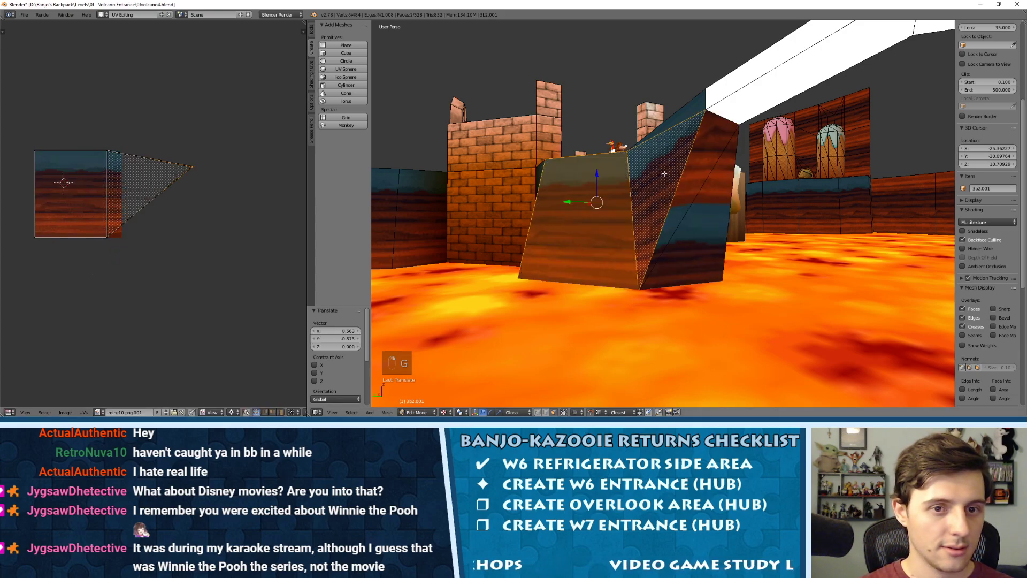
right_click(668, 126, "shift")
right_click(711, 225, "shift")
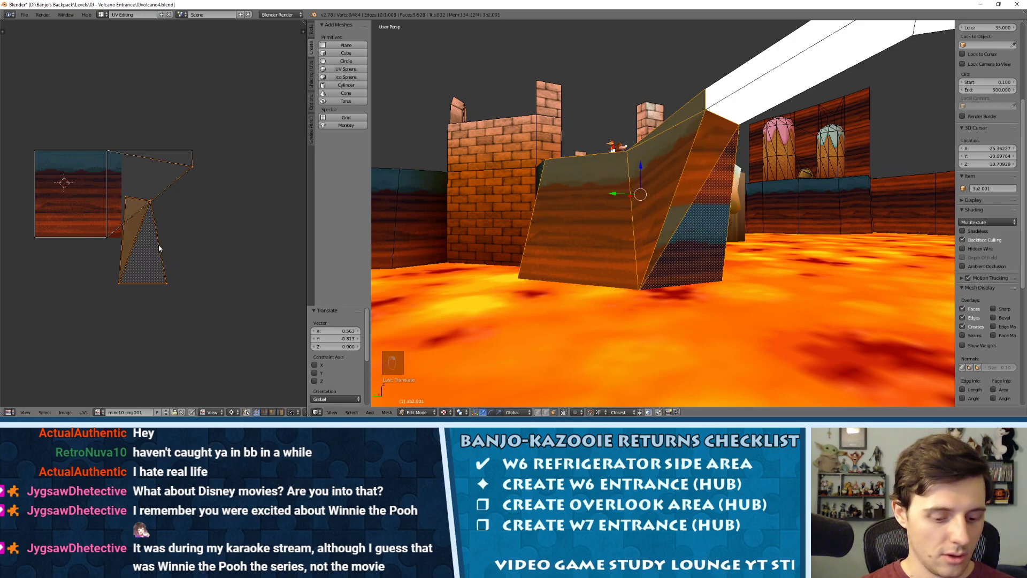
key("g")
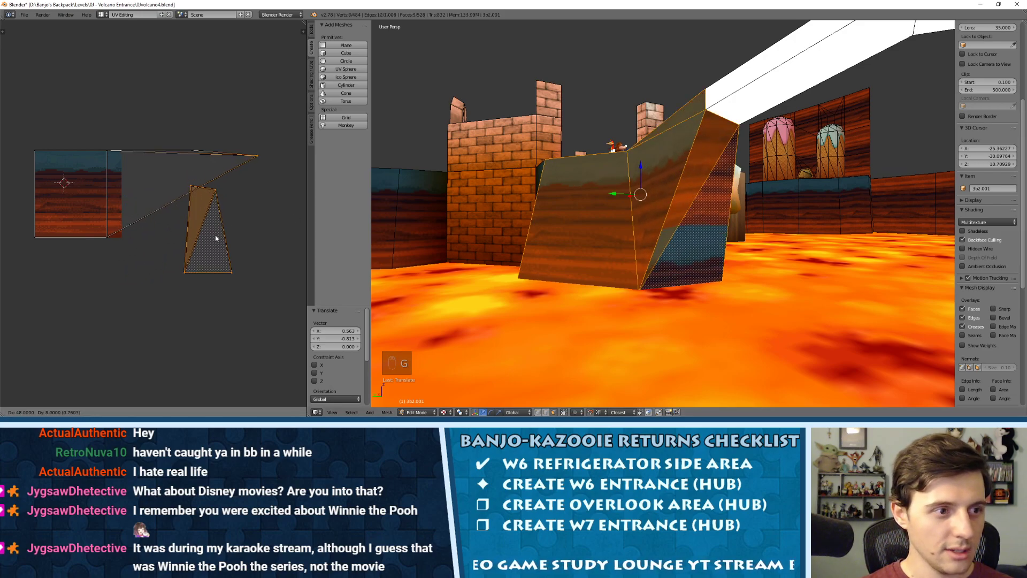
left_click(215, 229)
key("ctrl+z")
key("g")
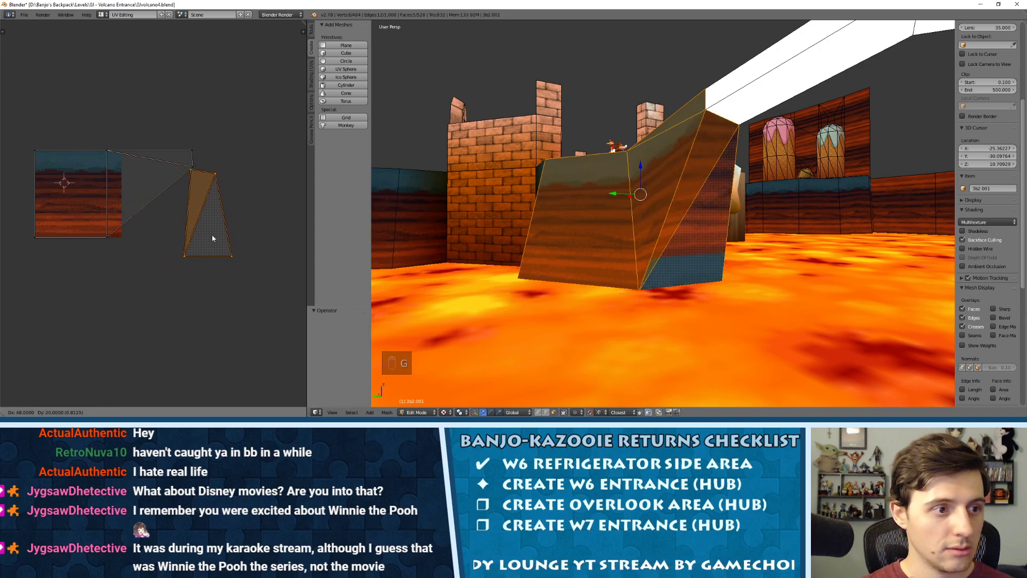
left_click(214, 238)
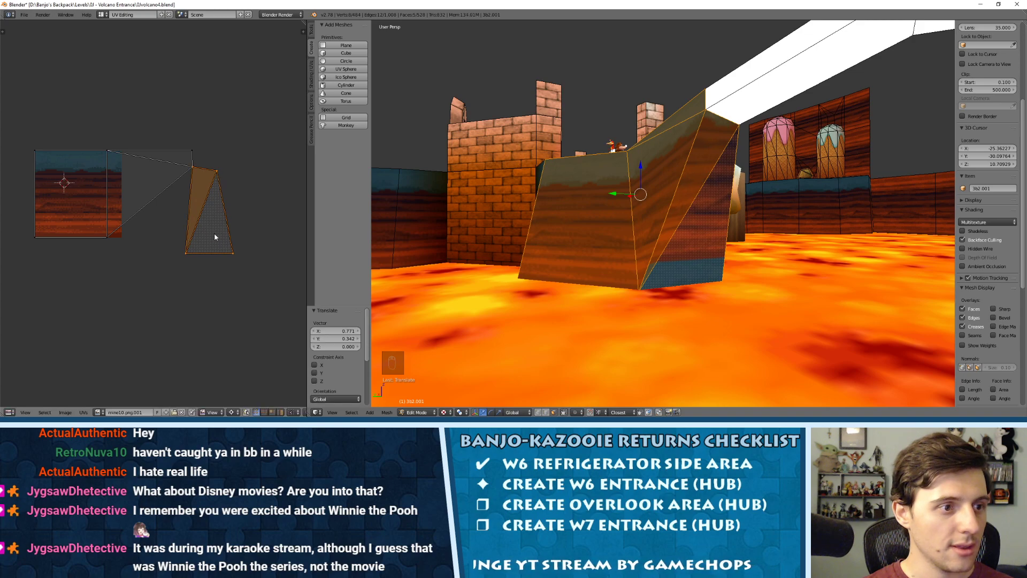
Move the underside's two lower UV vertices up 0.198 along Y.
scroll(214, 238, "up", 2)
right_click(178, 281)
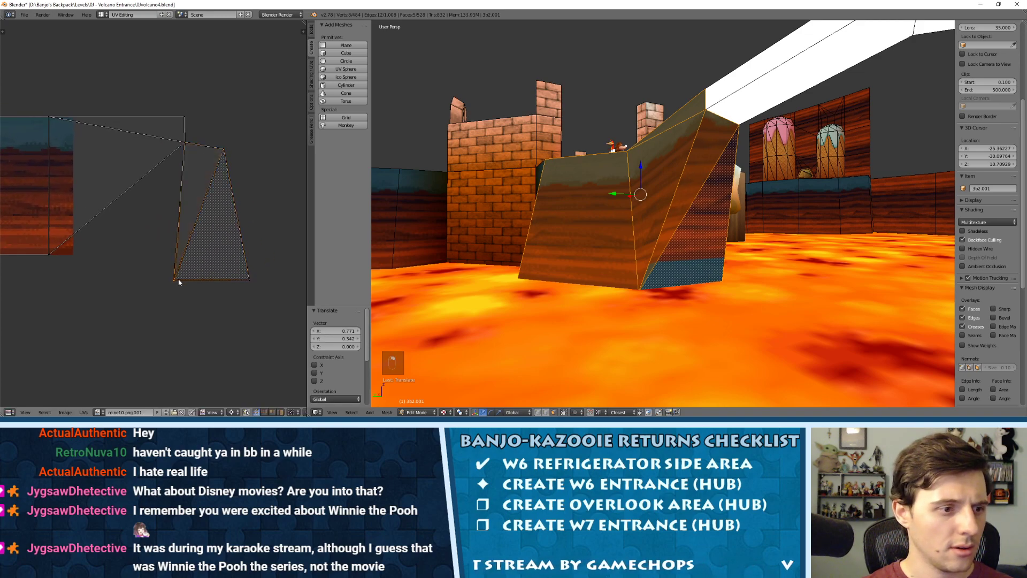
key("g")
key("y")
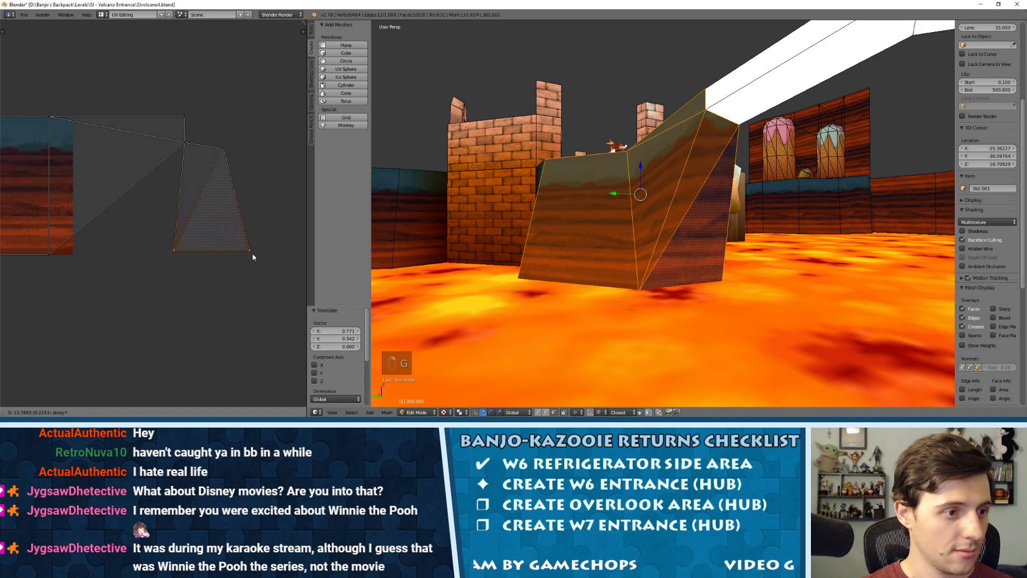
left_click(253, 259)
Slide the underside's lower UV vertices along X and move them -0.012 in Y to meet the side face's lower UV corner.
key("g")
key("x")
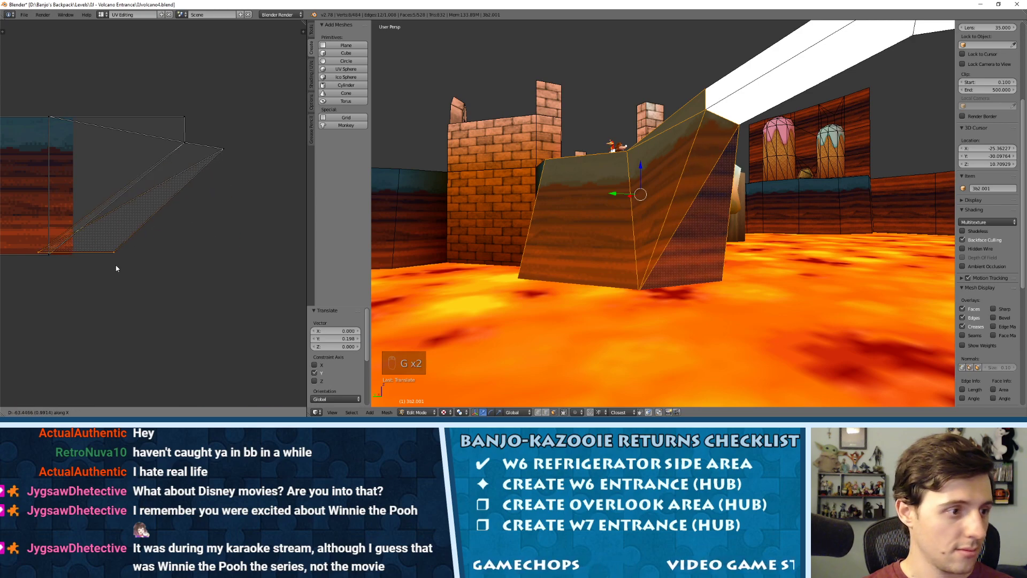
left_click(116, 268)
key("g")
key("y")
left_click(115, 267)
key("x")
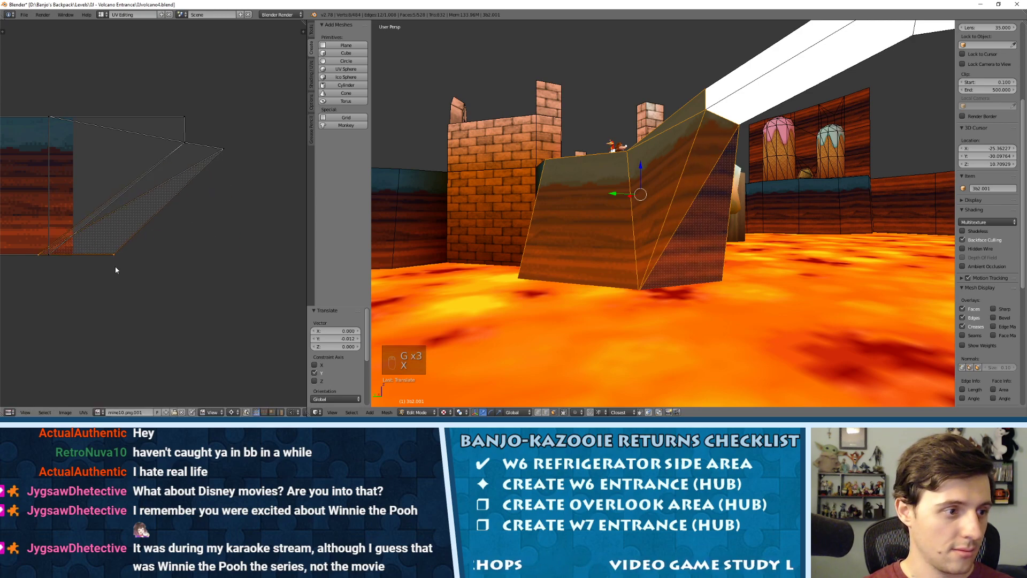
key("g")
key("x")
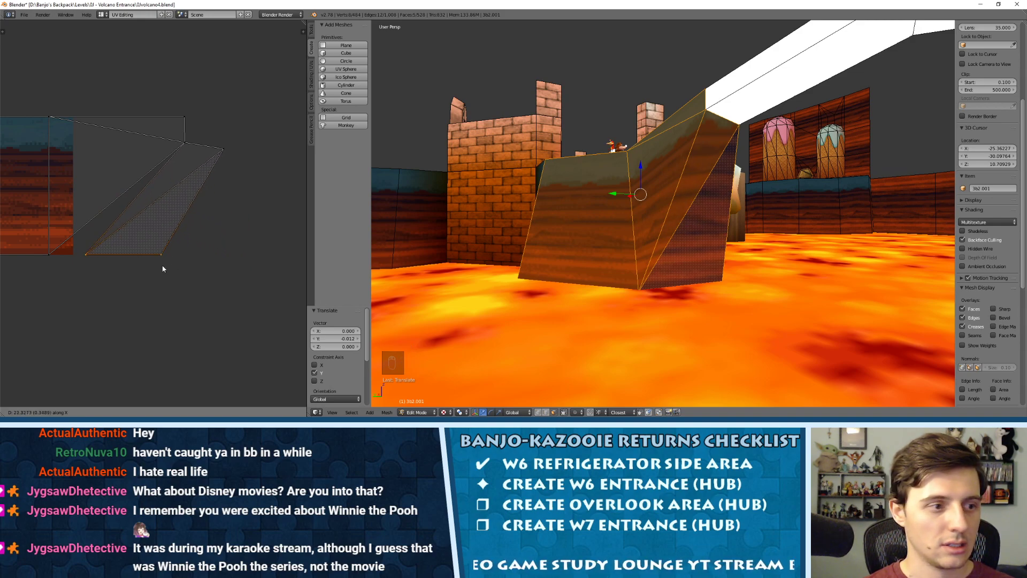
left_click(127, 272)
Stretch the underside's lower outer UV vertex outward along X and raise the upper outer UV vertex 0.052 in Y.
right_click(134, 257)
key("g")
key("x")
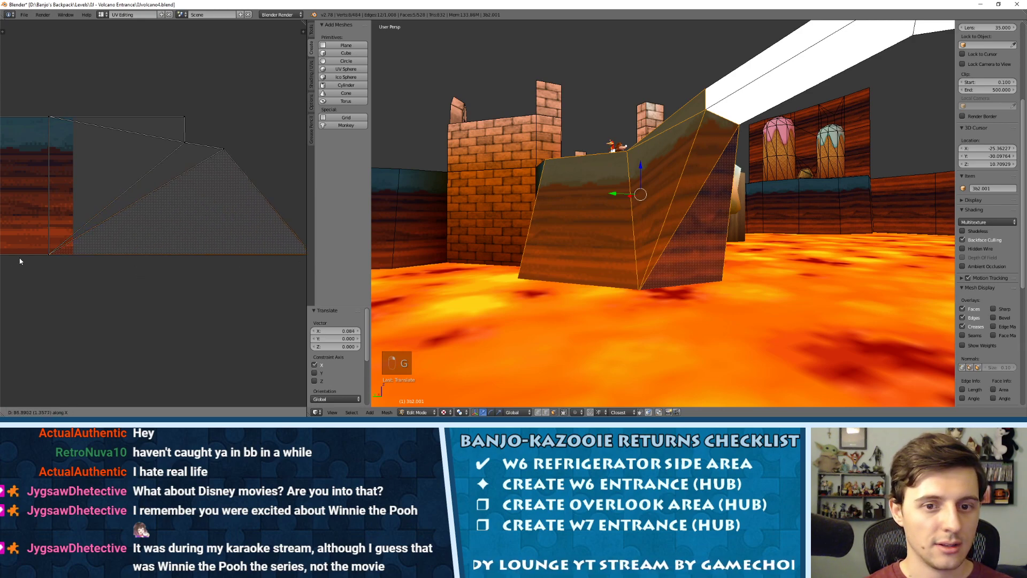
left_click(272, 258)
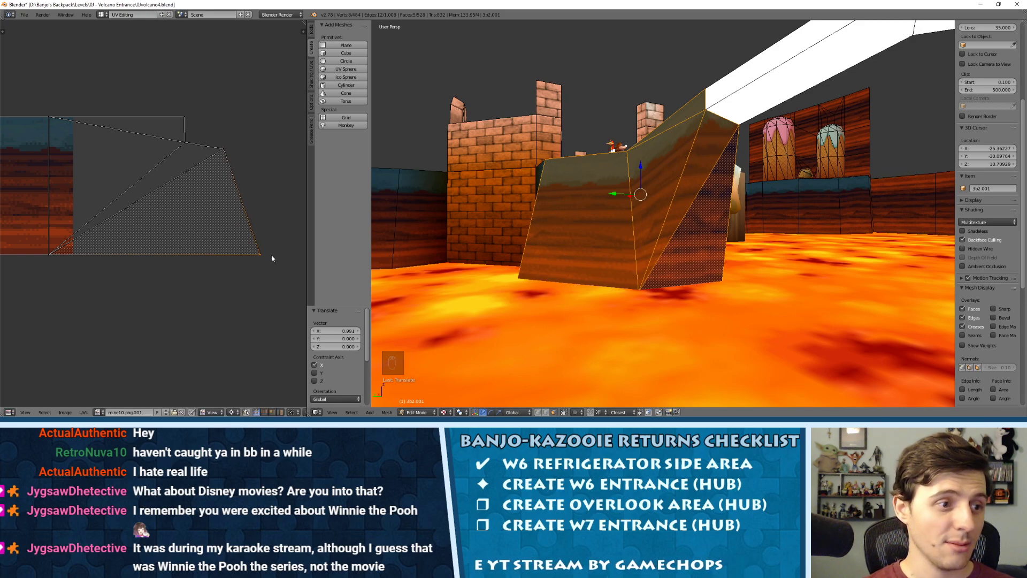
right_click(227, 153)
key("g")
left_click(227, 149)
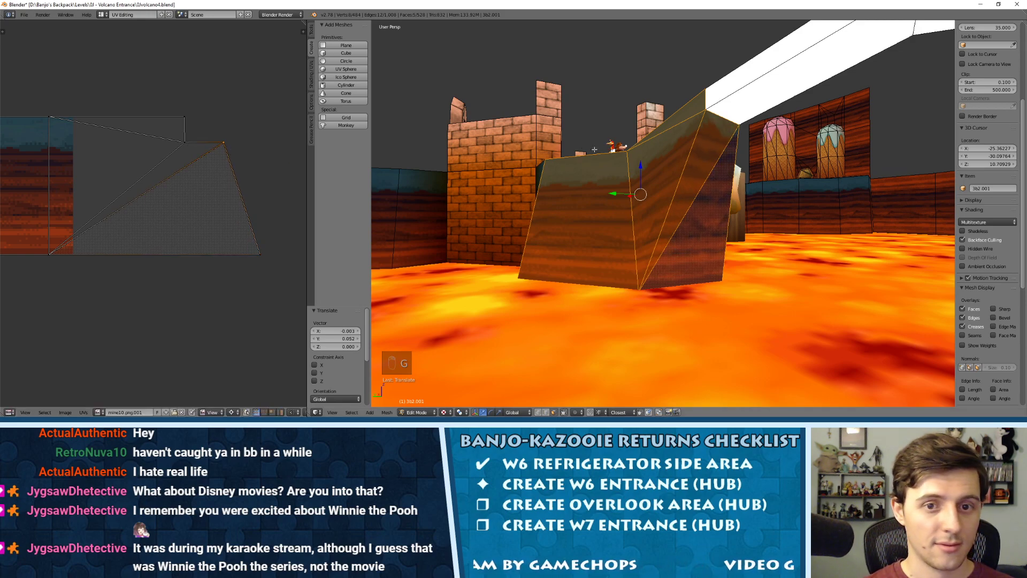
key("x")
key("x")
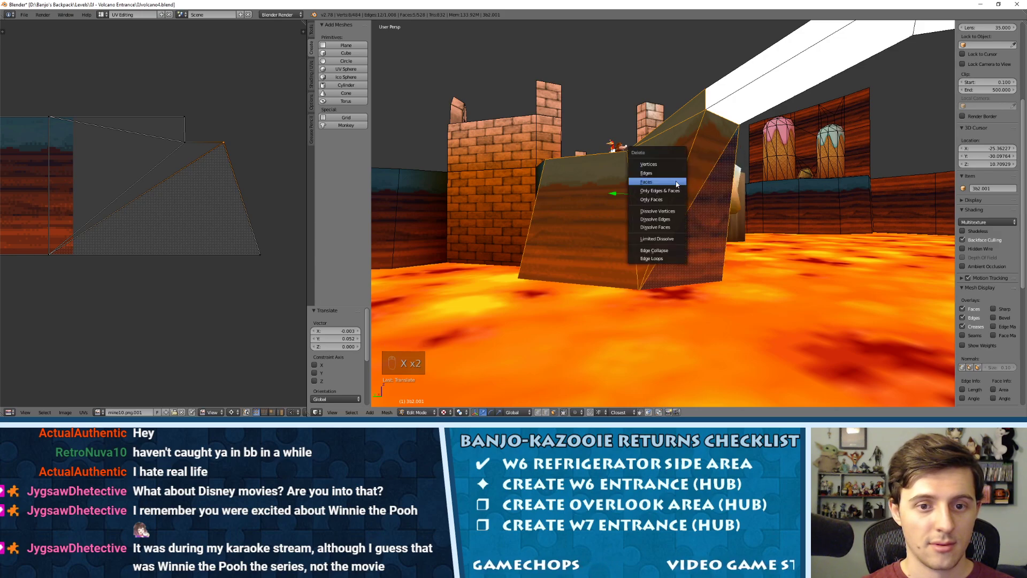
key("s")
left_click(708, 177)
key("ctrl+z")
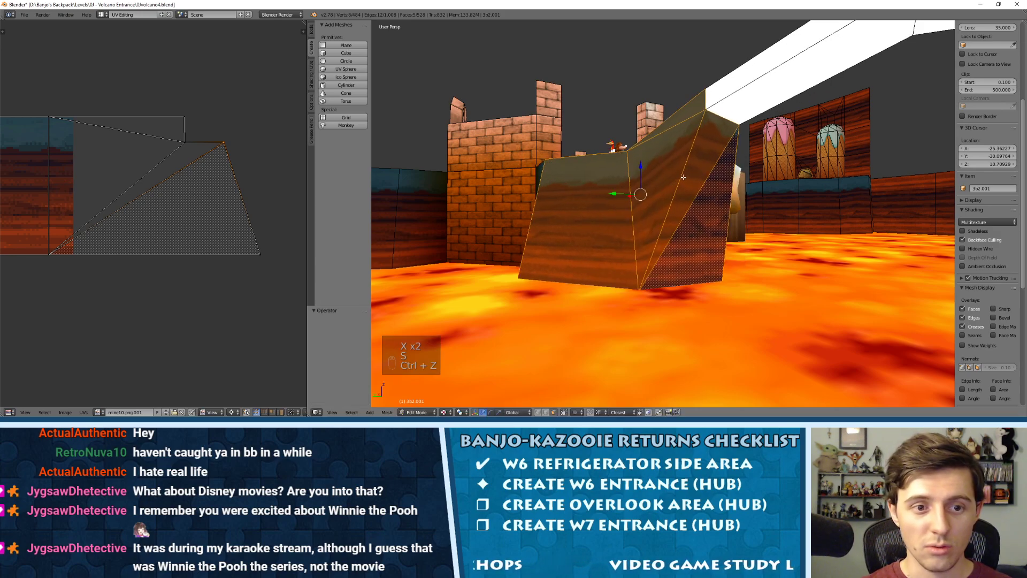
Move the underside's lower outer UV vertex back along X beneath the upper outer one, and check the rock texture in Object Mode.
key("Tab")
middle_click_drag(683, 179, 583, 209)
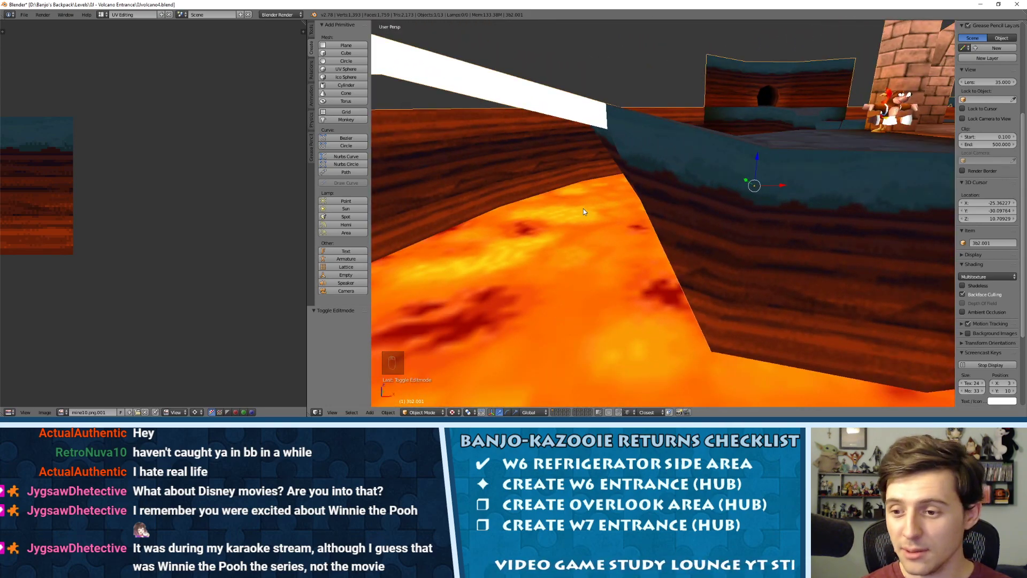
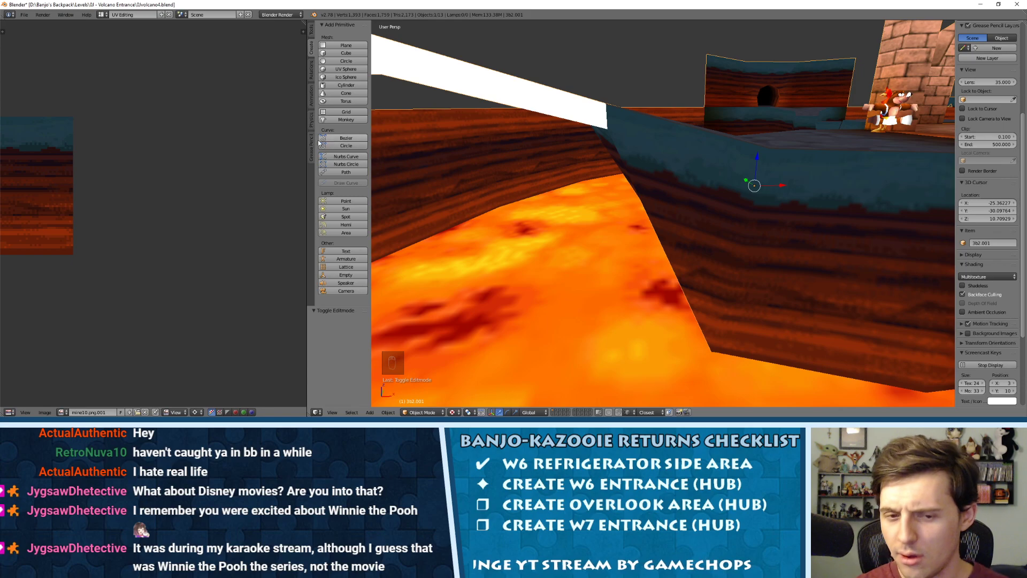
middle_click_drag(583, 211, 626, 126)
key("Tab")
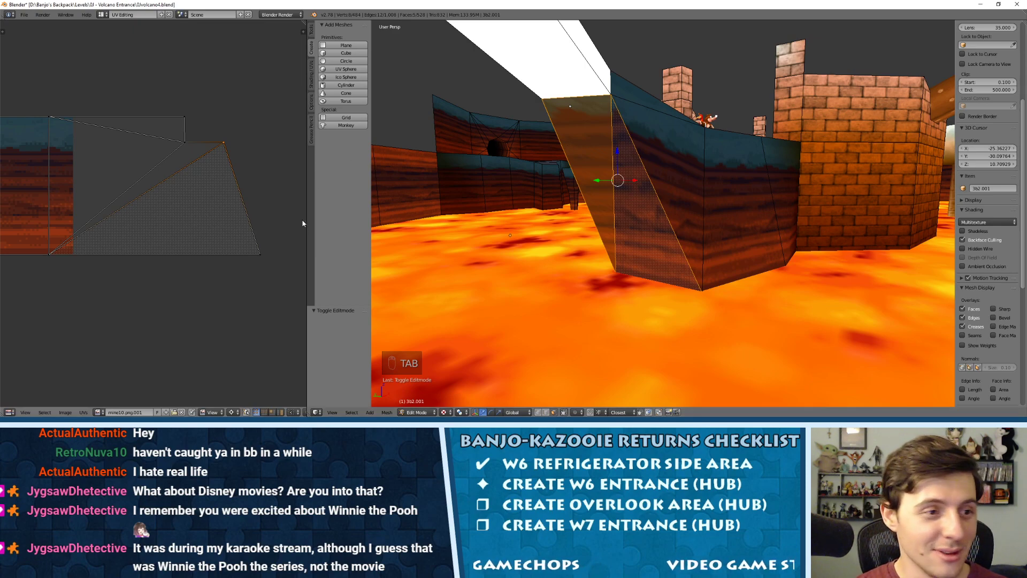
key("g")
key("x")
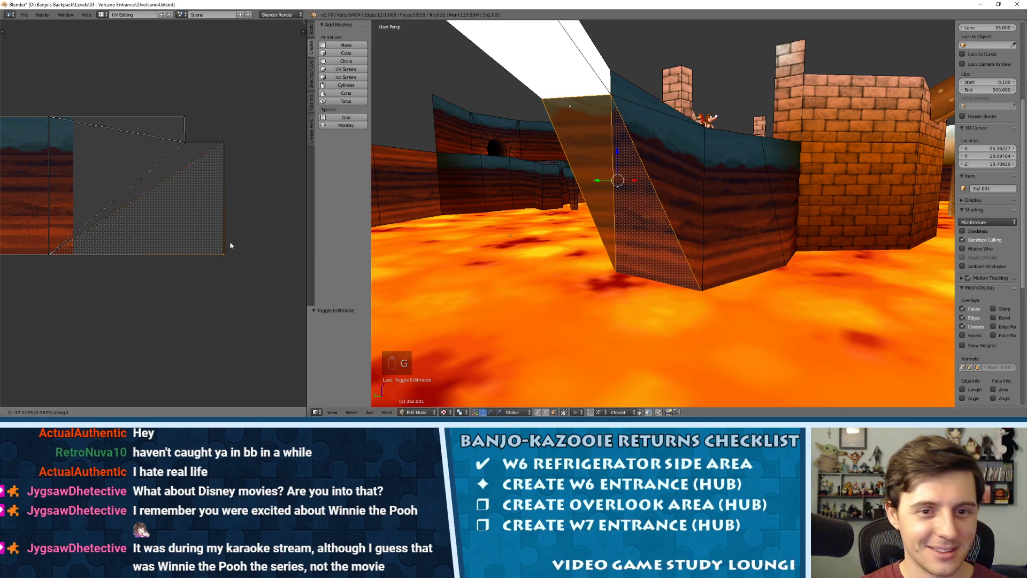
left_click(227, 247)
key("Tab")
key("Tab")
key("Tab")
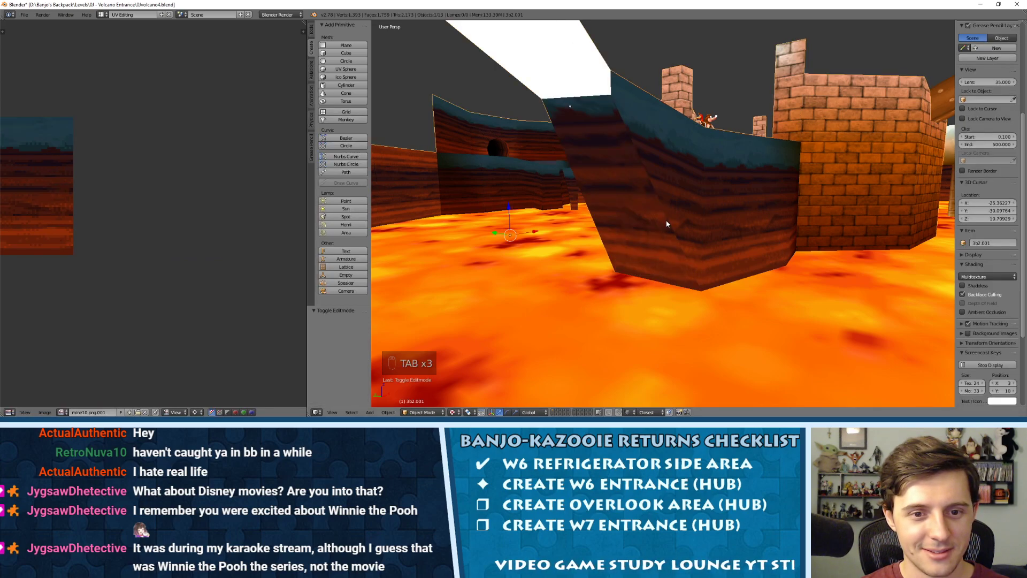
middle_click_drag(683, 235, 667, 215)
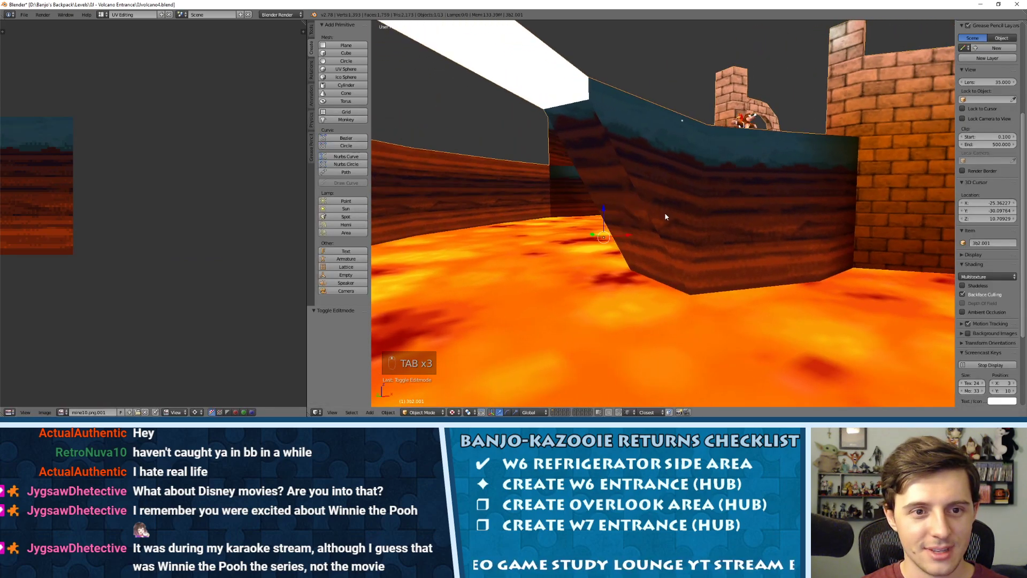
Add the adjacent side triangles to the selection and move their shared UV vertex 0.041 in X and -0.058 in Y.
key("Tab")
right_click(667, 159, "shift")
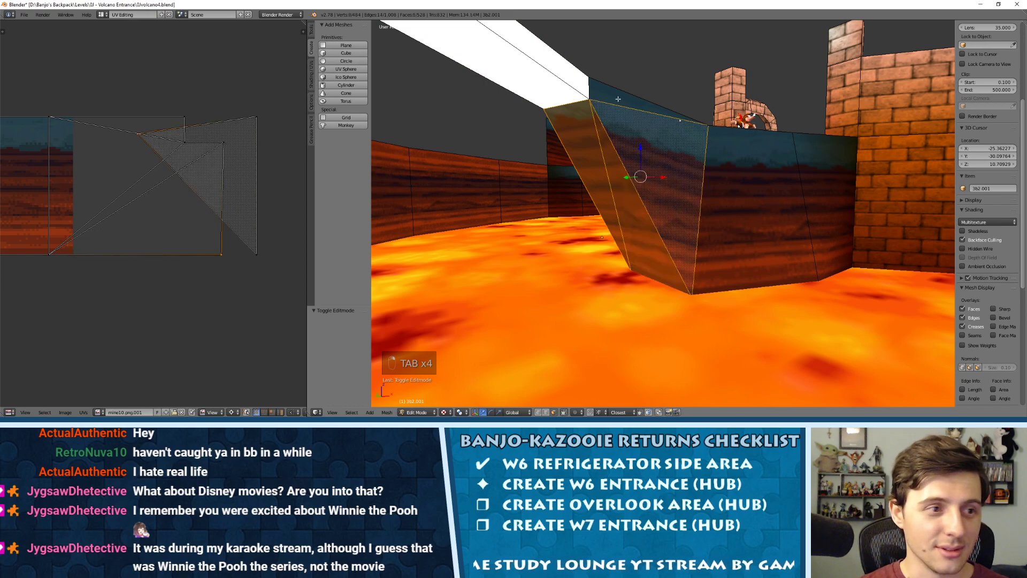
right_click(618, 99, "shift")
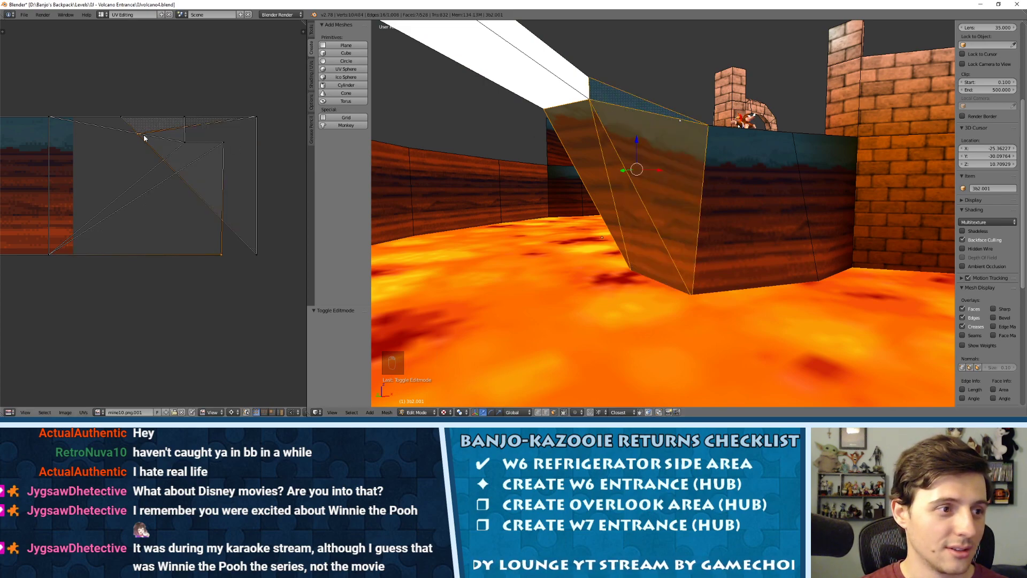
key("g")
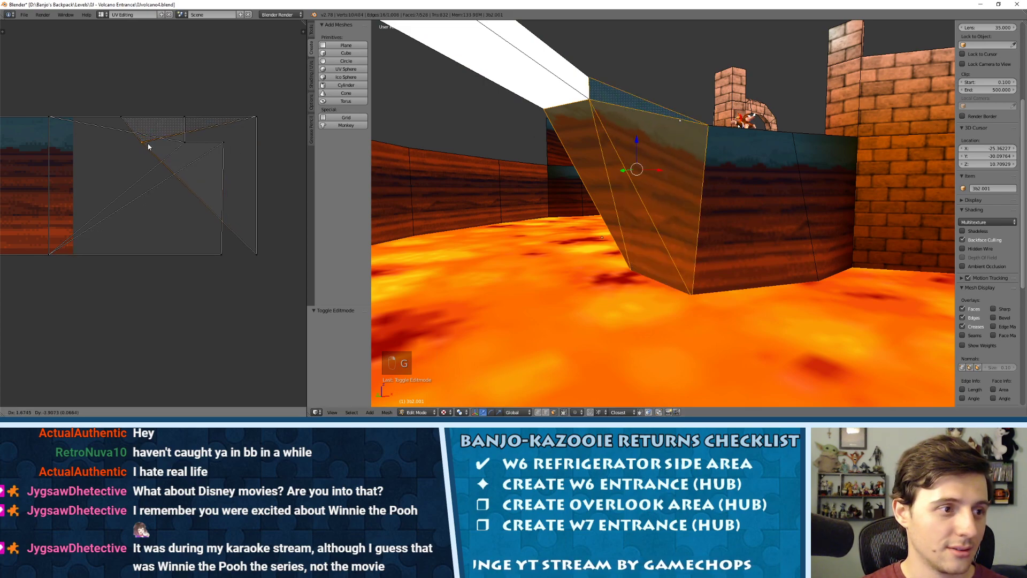
left_click(150, 145)
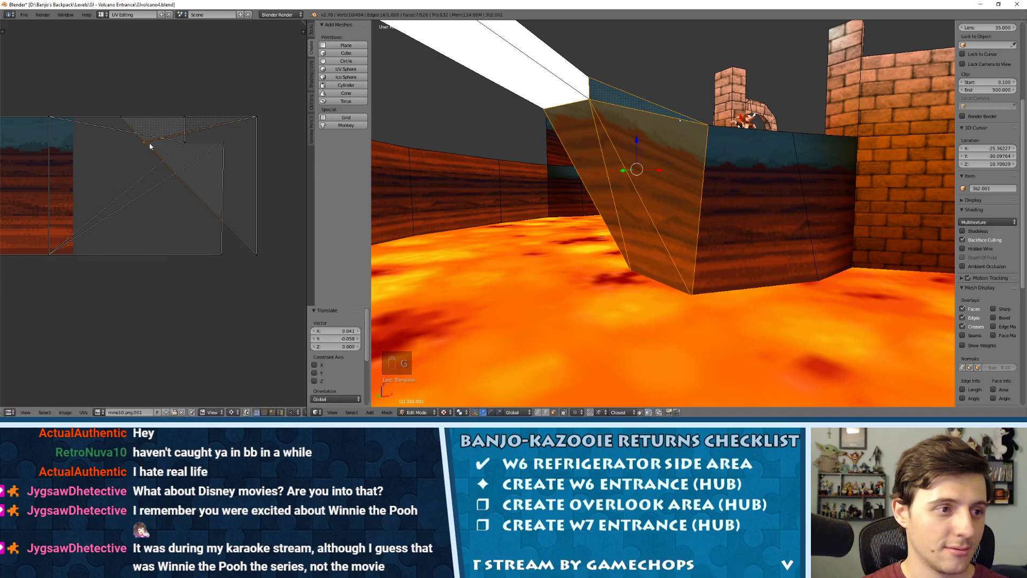
key("a")
key("Tab")
middle_click_drag(680, 177, 597, 170)
Select the ramp's opposite row of side faces, including the dark wood-textured one, and unwrap them.
key("Tab")
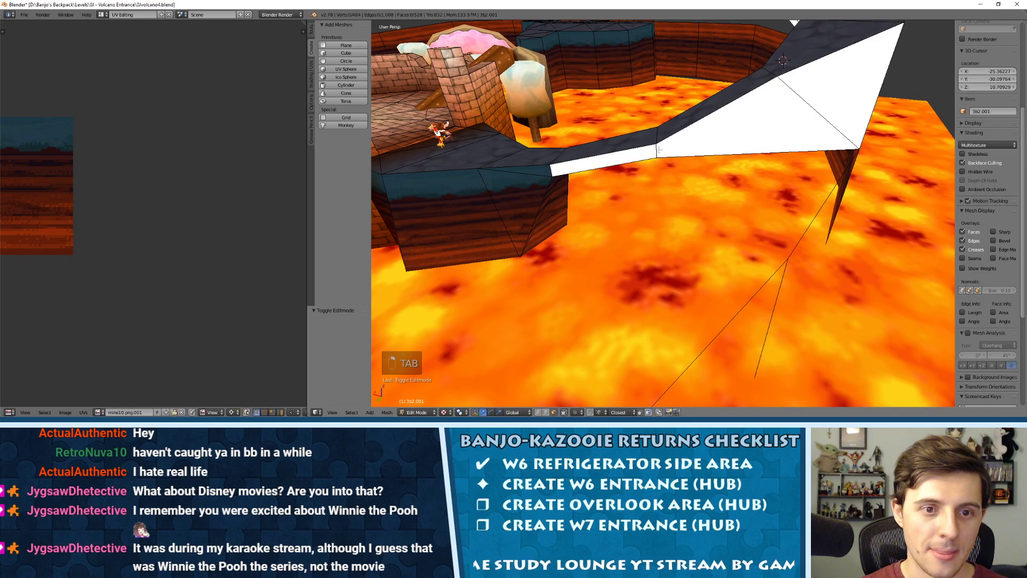
mouse_move(659, 149)
middle_mouse_down()
mouse_move(650, 115)
mouse_move(626, 102)
mouse_move(615, 132)
mouse_move(663, 133)
mouse_move(622, 94)
mouse_move(602, 111)
mouse_move(708, 138)
mouse_move(650, 154)
mouse_move(641, 146)
middle_mouse_up()
right_click(635, 114)
scroll(626, 111, "down", 3)
right_click(680, 163)
right_click(652, 155, "shift")
right_click(680, 155, "shift")
right_click(647, 145, "shift")
right_click(649, 145, "shift")
right_click(695, 158, "shift")
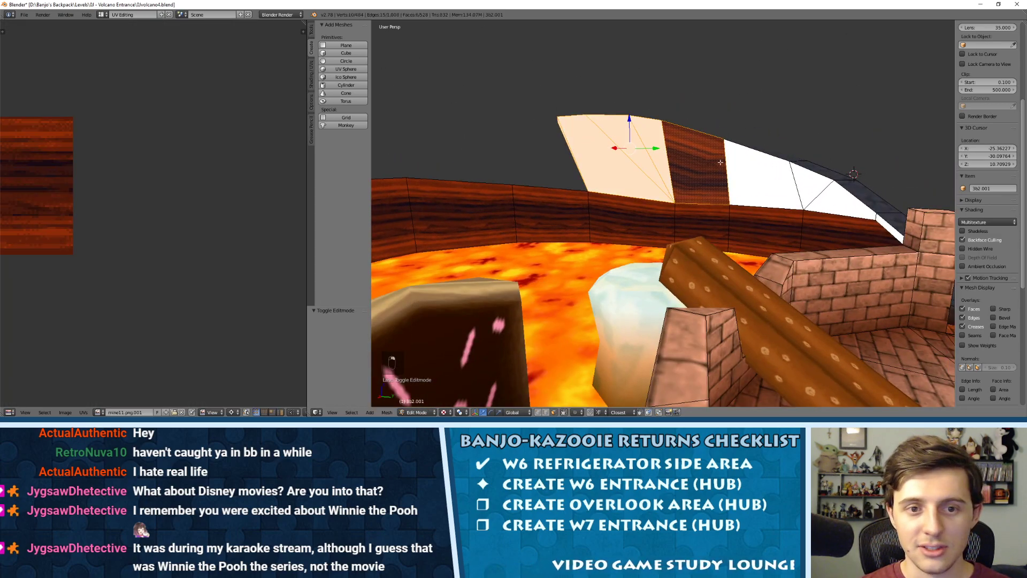
right_click(764, 177, "shift")
right_click(808, 189, "shift")
right_click(828, 201, "shift")
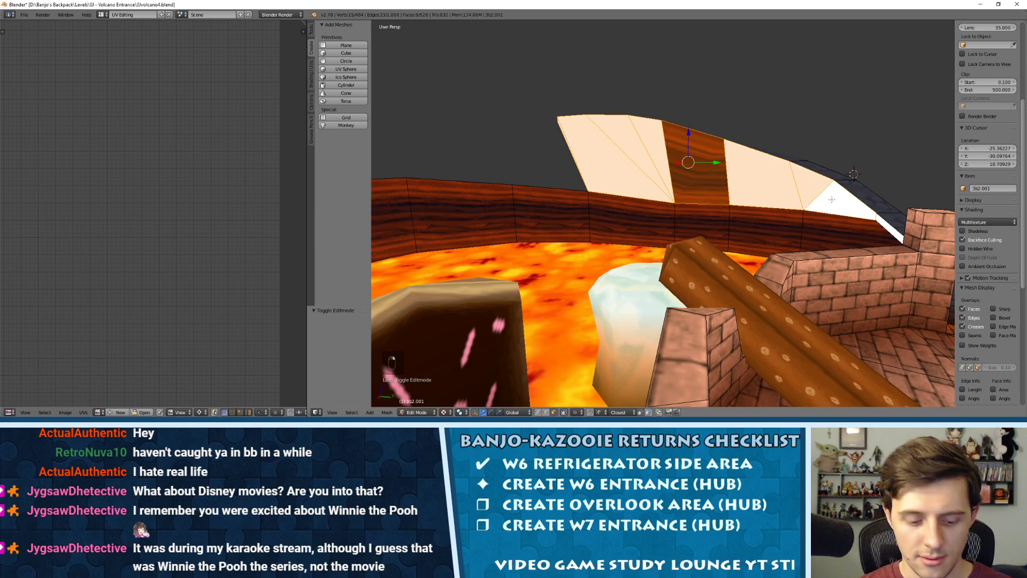
key("u")
left_click(833, 201)
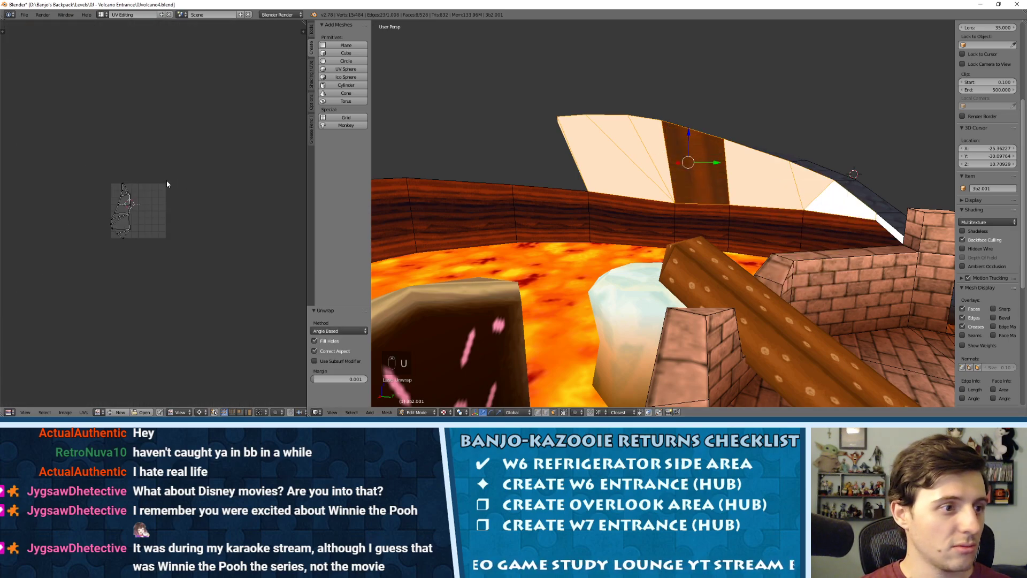
Rotate all of the unwrapped side faces' UVs by 90°, then by 180° twice.
key("a")
type("r")
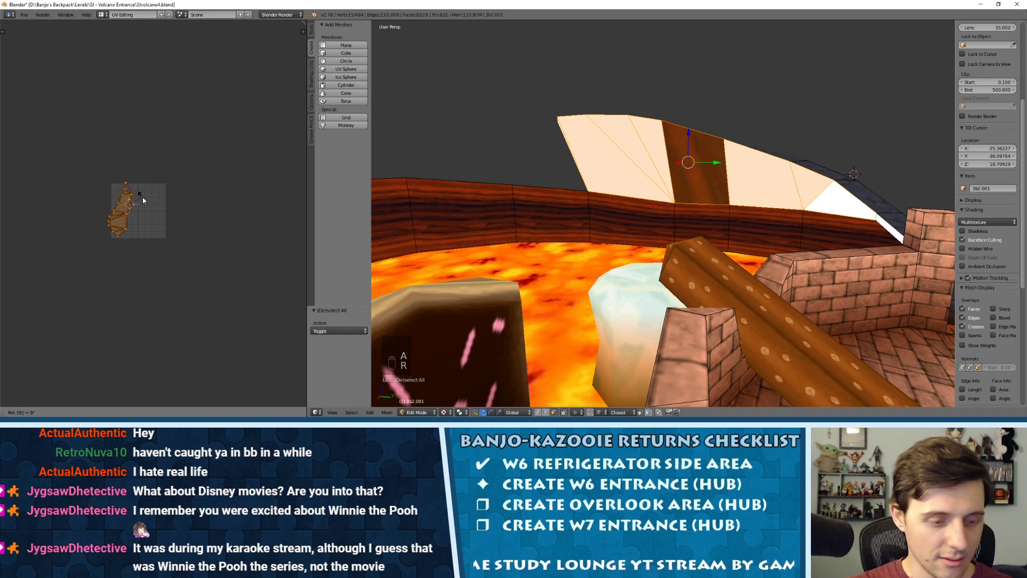
type("90")
key("Return")
type("r180")
key("Return")
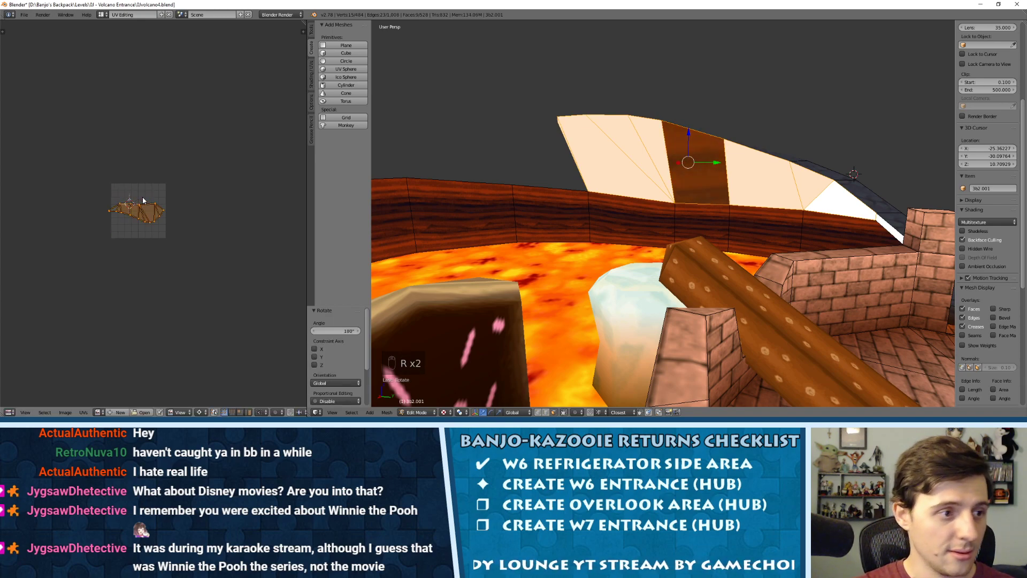
scroll(139, 225, "up", 4)
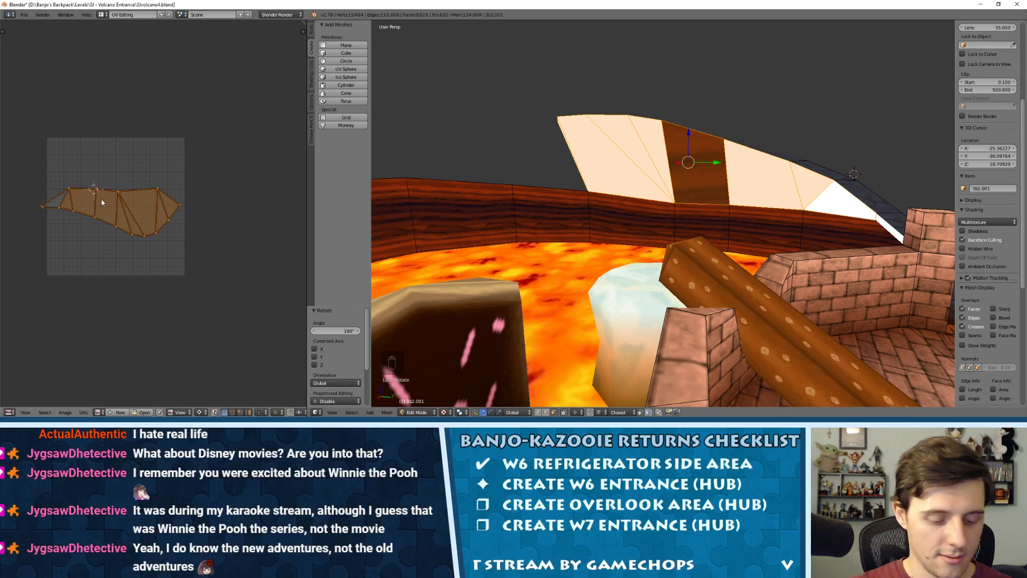
type("r180")
key("Return")
Apply the mine10.png.001 texture to the selected side faces.
left_click(98, 412)
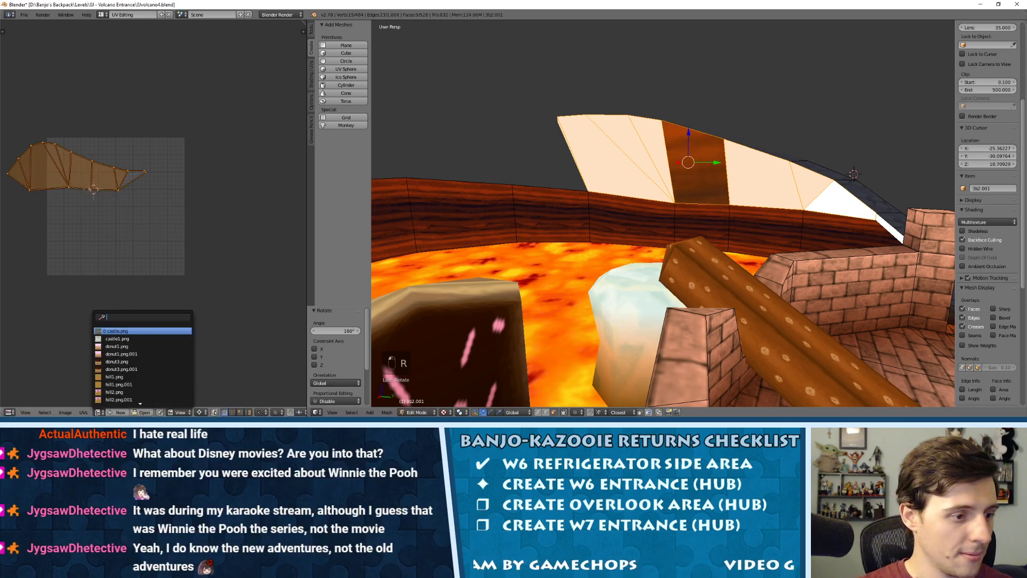
type("mine")
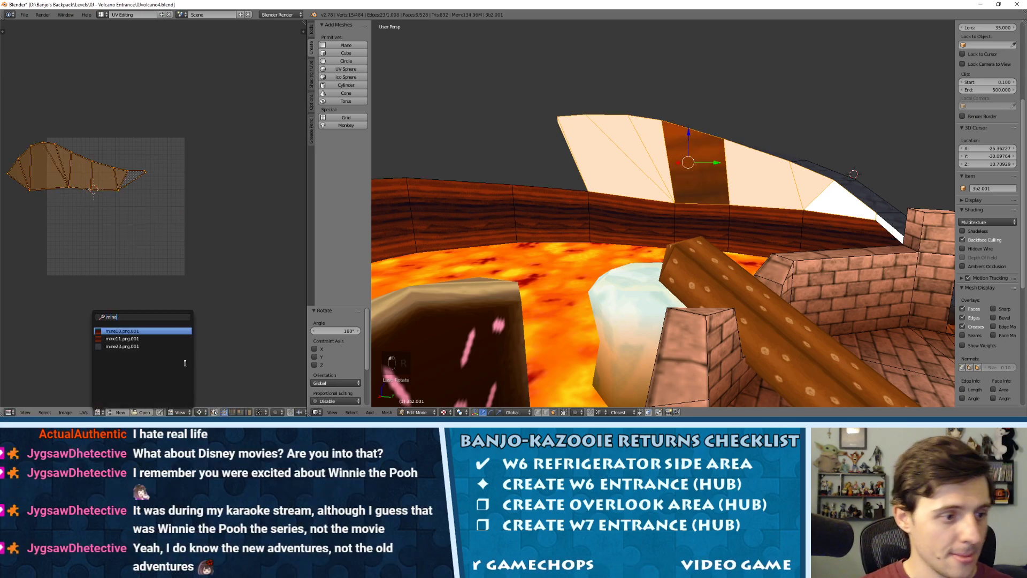
left_click(134, 331)
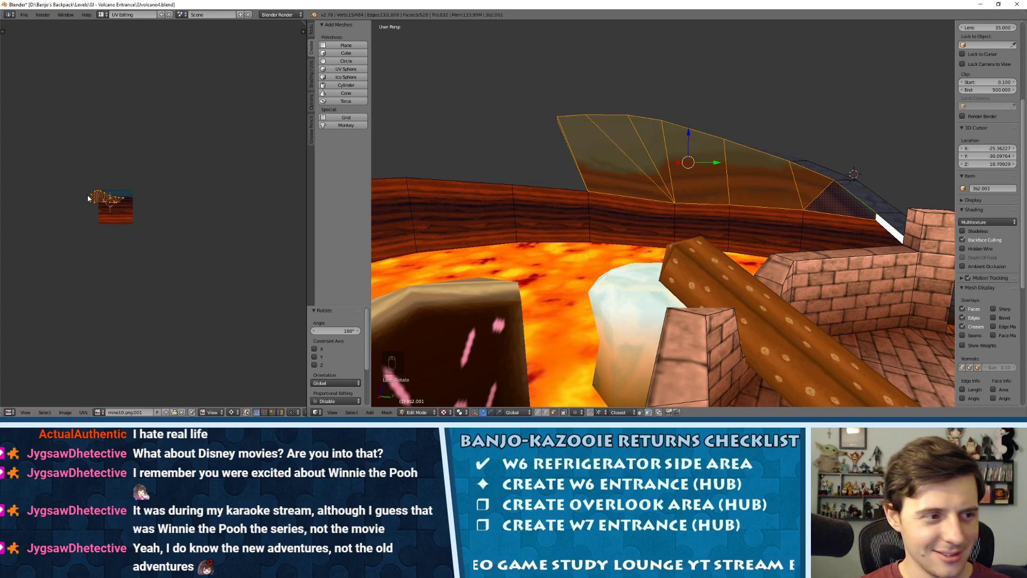
Enlarge the side faces' UV island and move it 1.407 in X and -0.791 in Y over the texture.
key("s")
left_click(140, 140)
key("g")
left_click(158, 208)
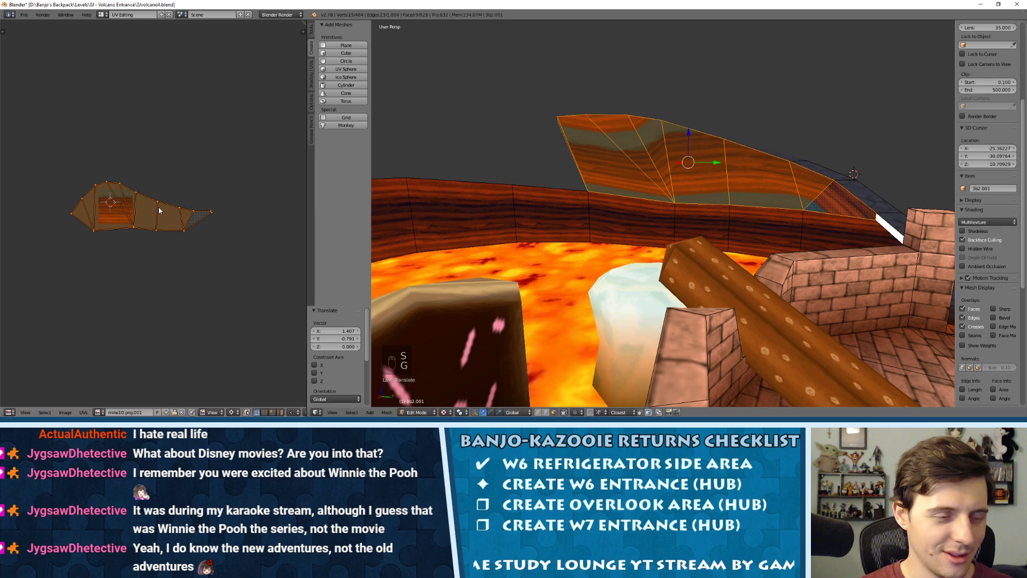
Scale the side faces' UV island by 0.846 around the texture.
scroll(156, 210, "up", 5)
middle_click_drag(120, 190, 192, 195)
key("s")
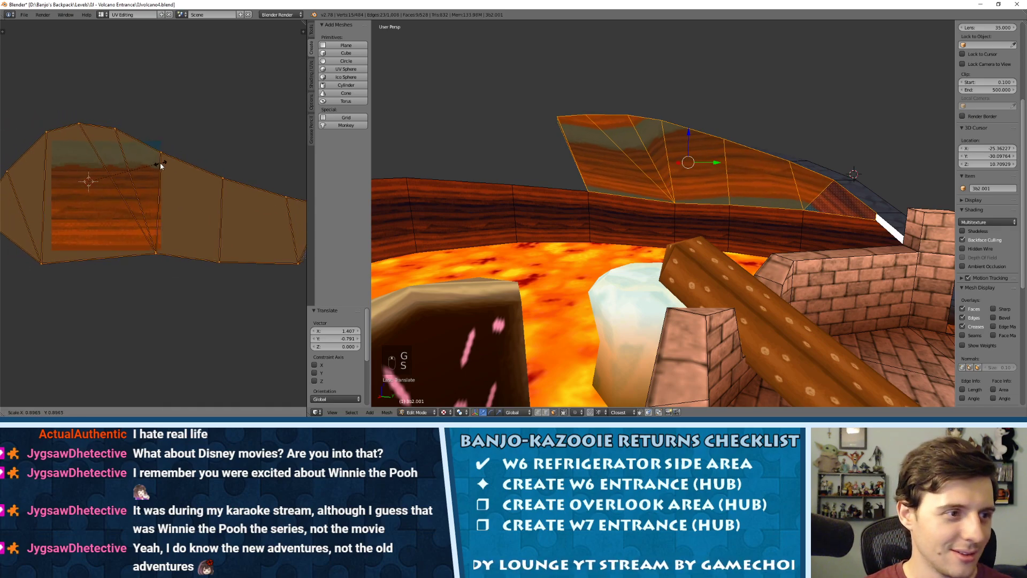
left_click(143, 183)
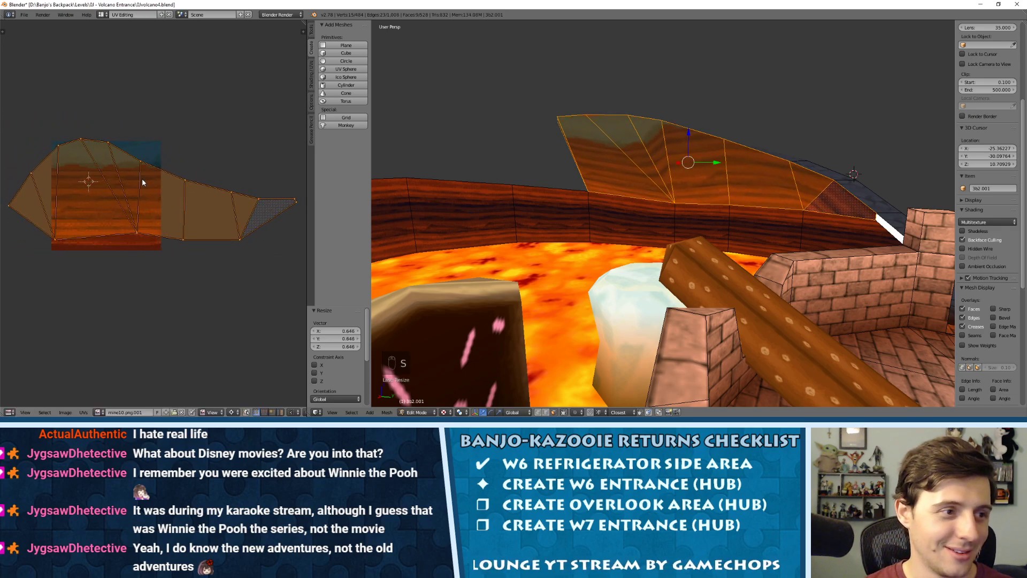
Flatten the island's upper row of UV vertices with a Y scale of 0 and move it 0.026 in X and 0.352 in Y.
right_click(9, 208)
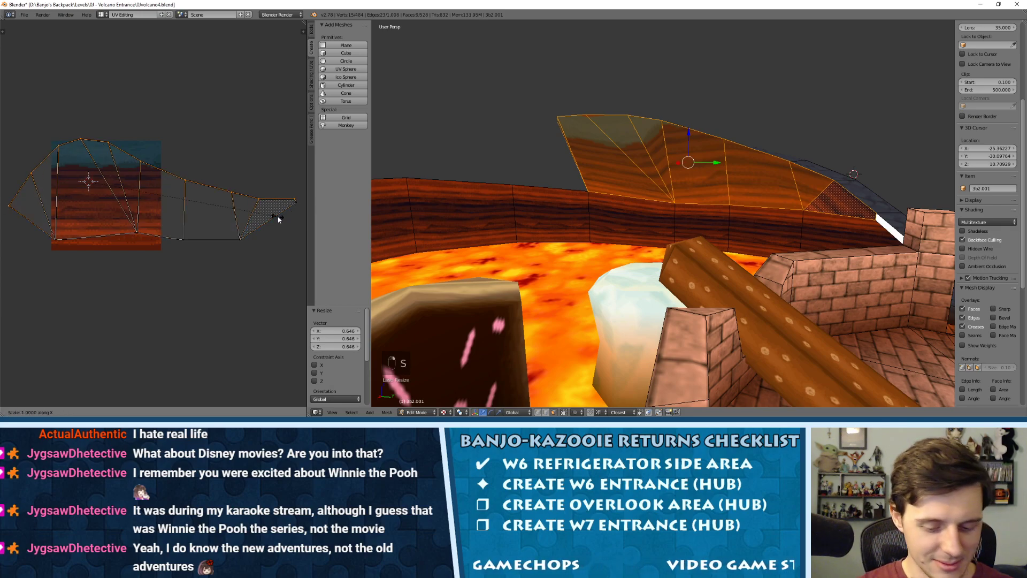
key("ctrl+z")
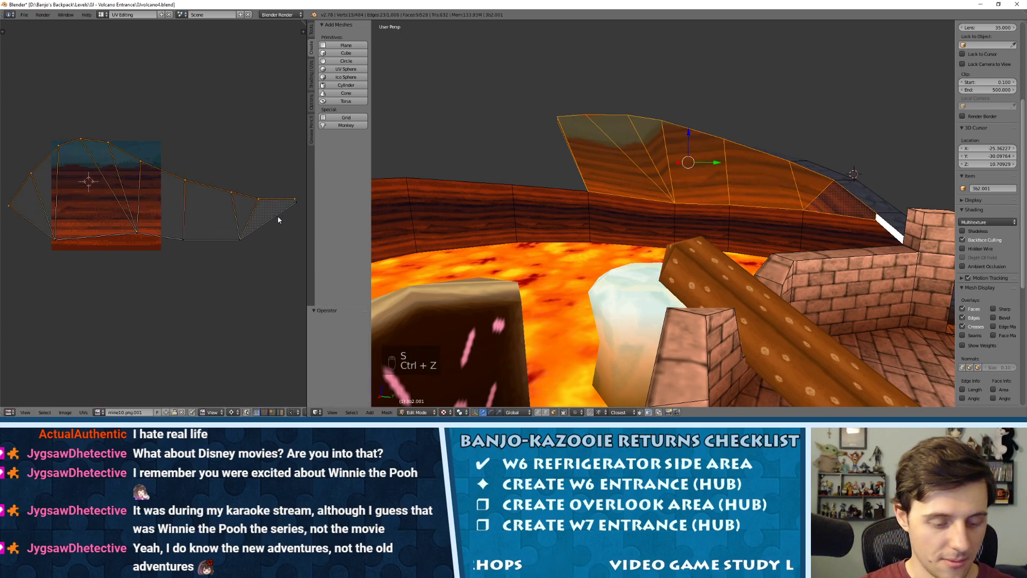
key("s")
key("y")
key("0")
key("Return")
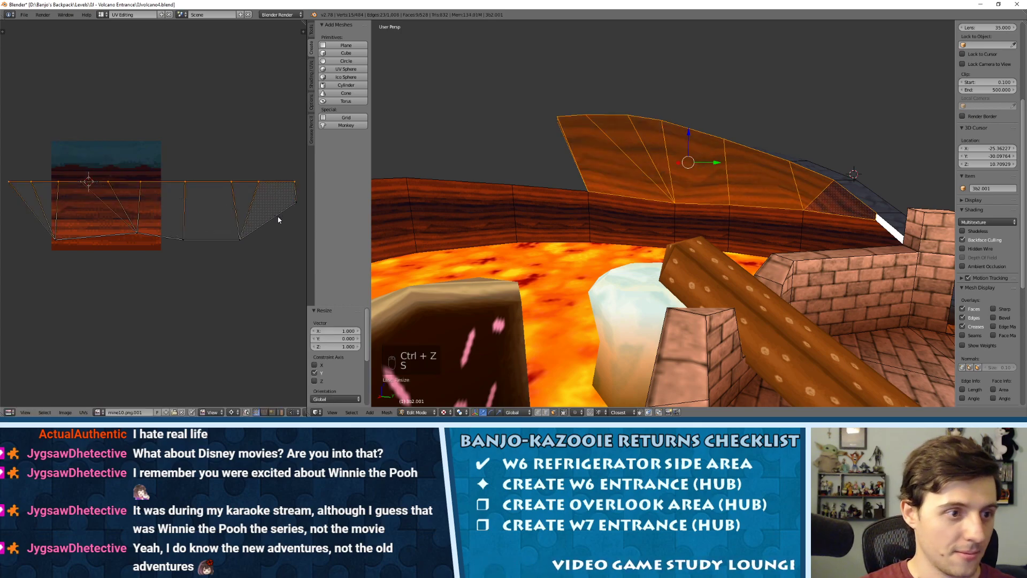
key("g")
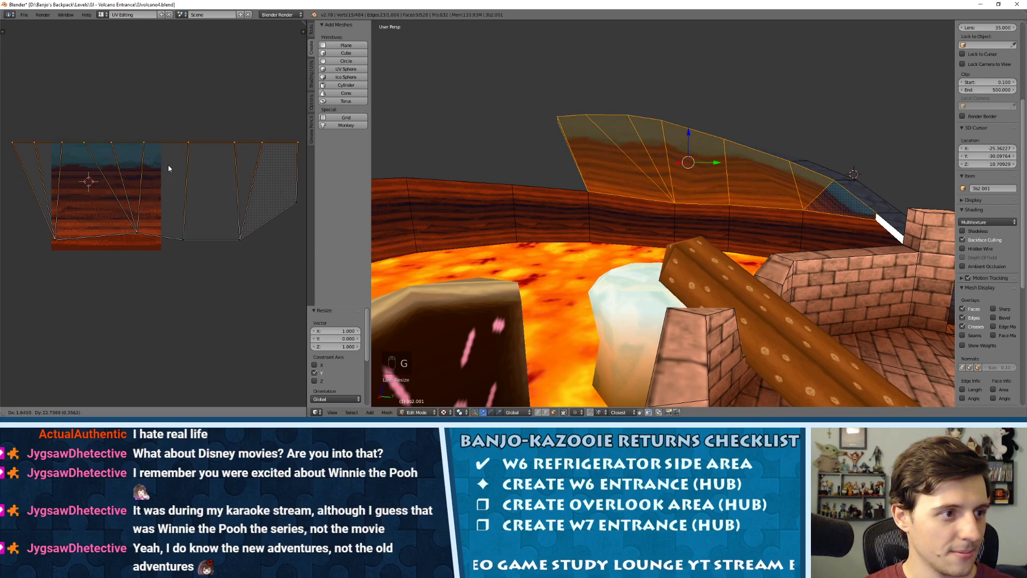
left_click(168, 164)
Flatten the island's lower row of UV vertices with a Y scale of 0 and move it 0.046 in X and -0.605 in Y.
scroll(168, 164, "up", 4)
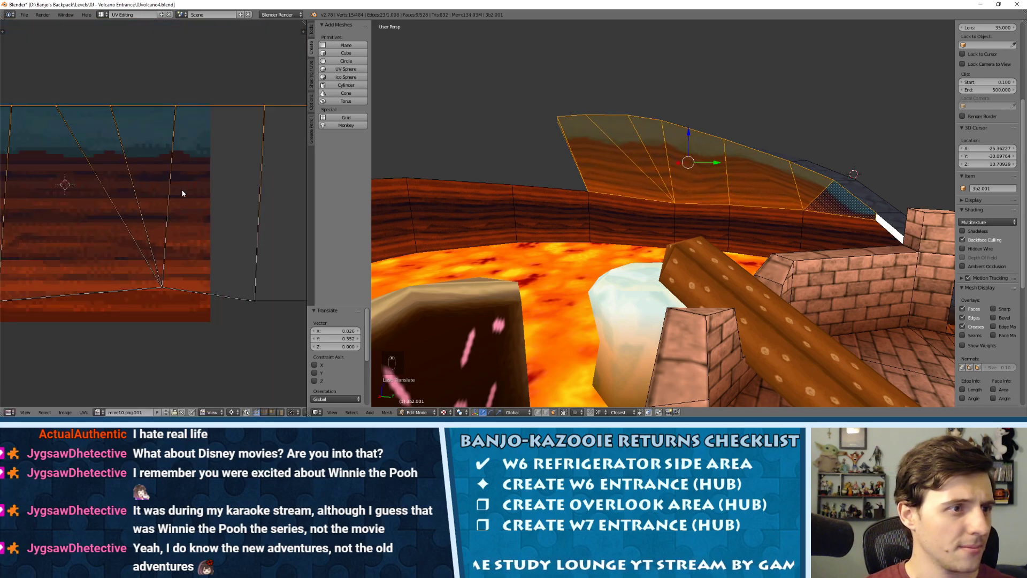
scroll(181, 188, "down", 2)
scroll(150, 249, "down", 1)
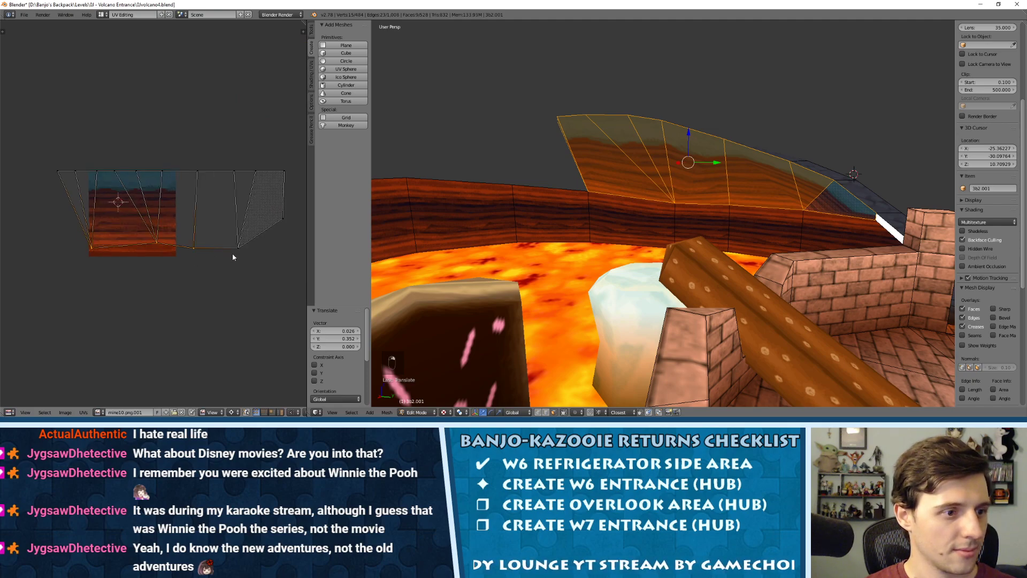
key("s")
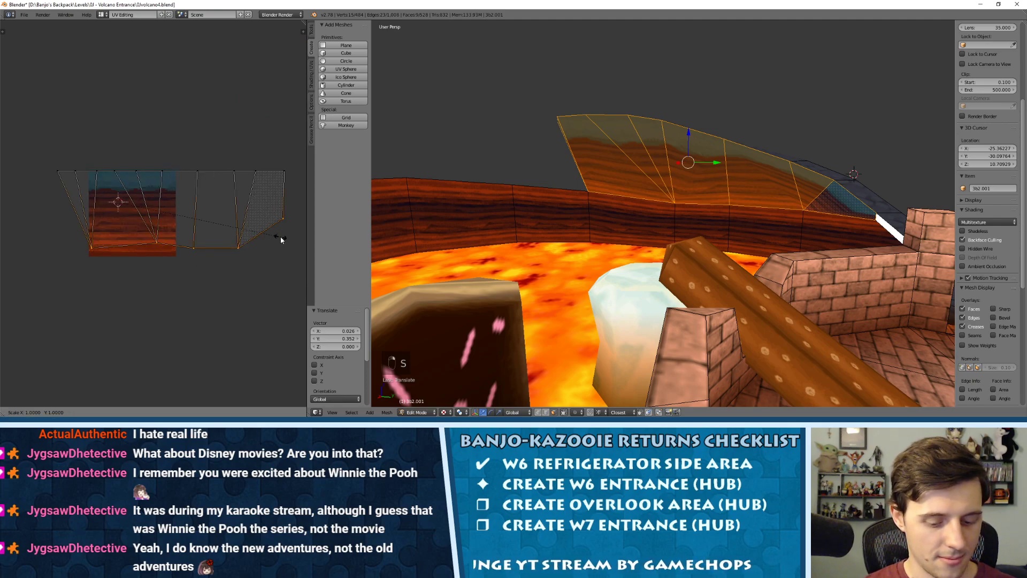
key("y")
key("0")
key("Return")
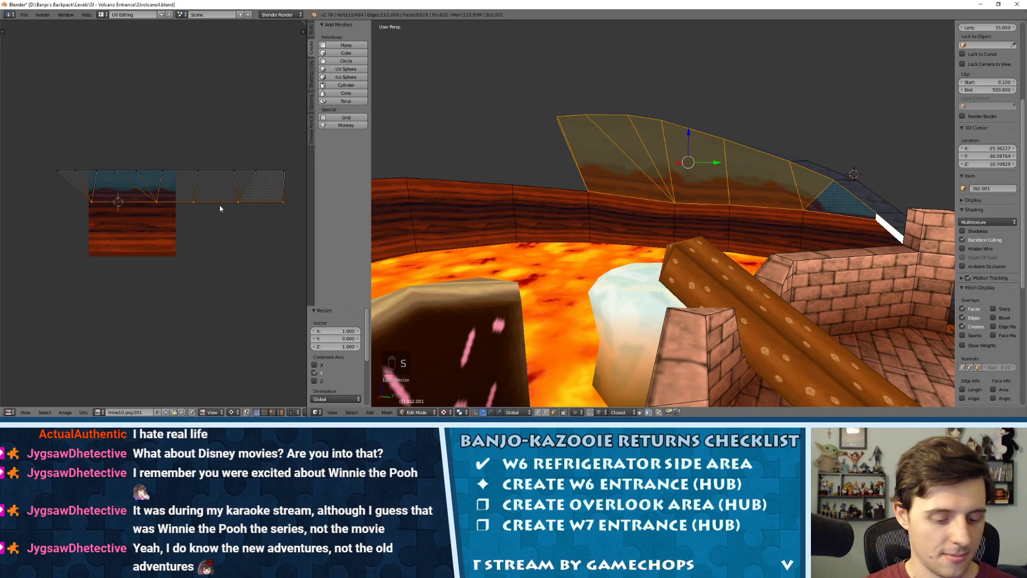
key("g")
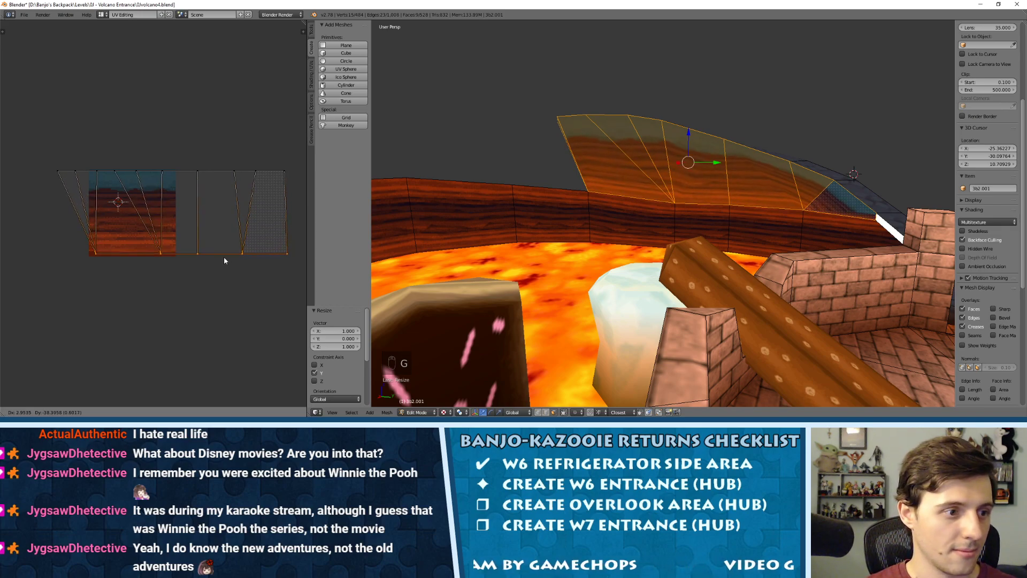
left_click(223, 257)
scroll(223, 257, "up", 4)
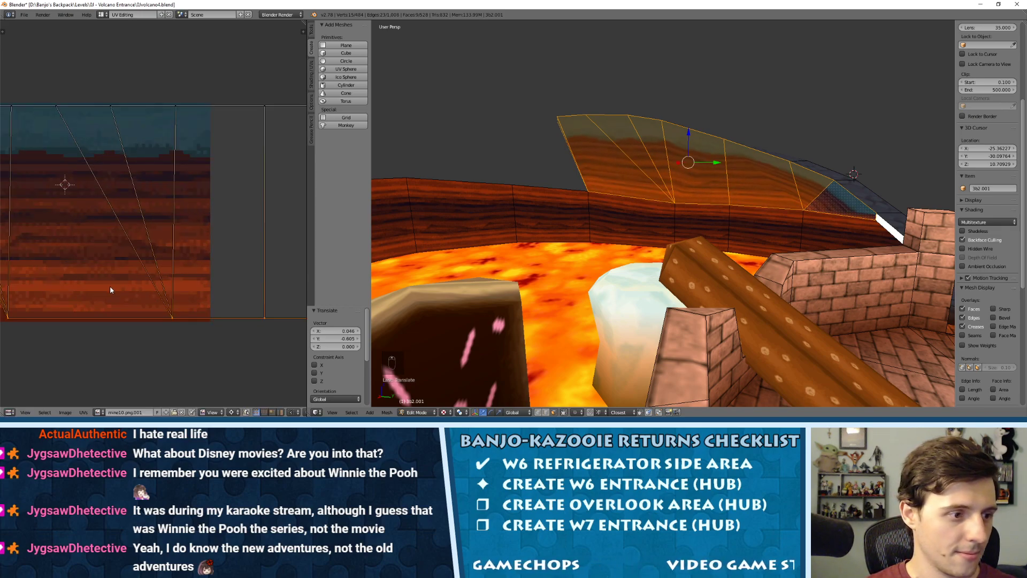
scroll(166, 279, "down", 4)
key("g")
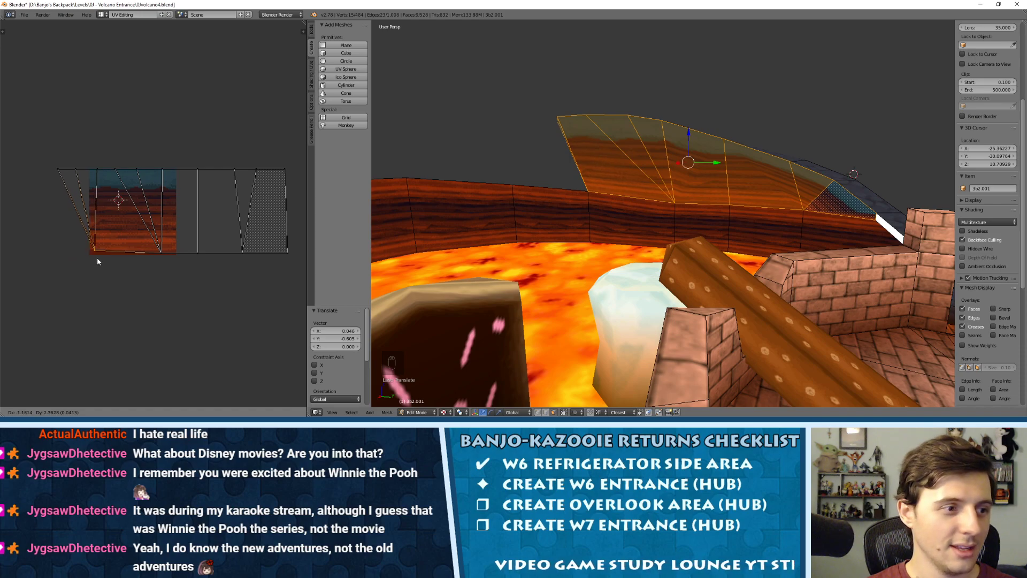
left_click(98, 259)
key("ctrl+z")
middle_click_drag(526, 211, 625, 168)
key("Tab")
key("Tab")
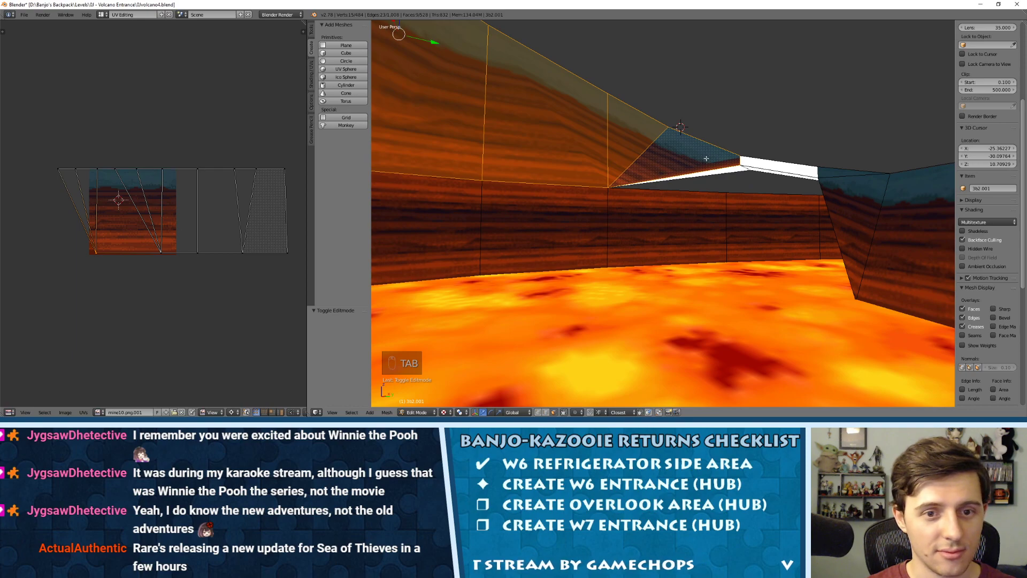
middle_click_drag(242, 225, 179, 217)
scroll(235, 253, "up", 2)
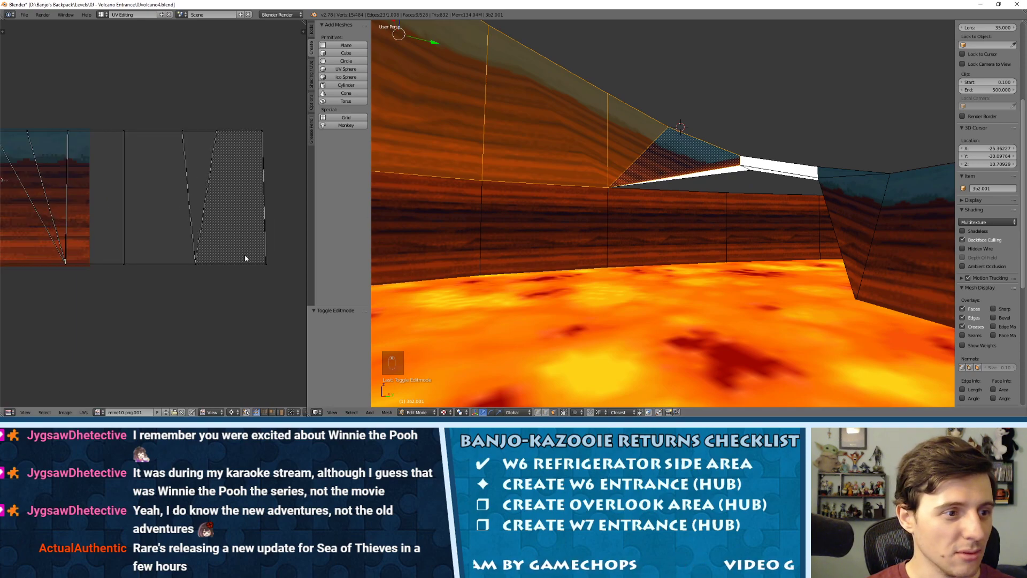
key("g")
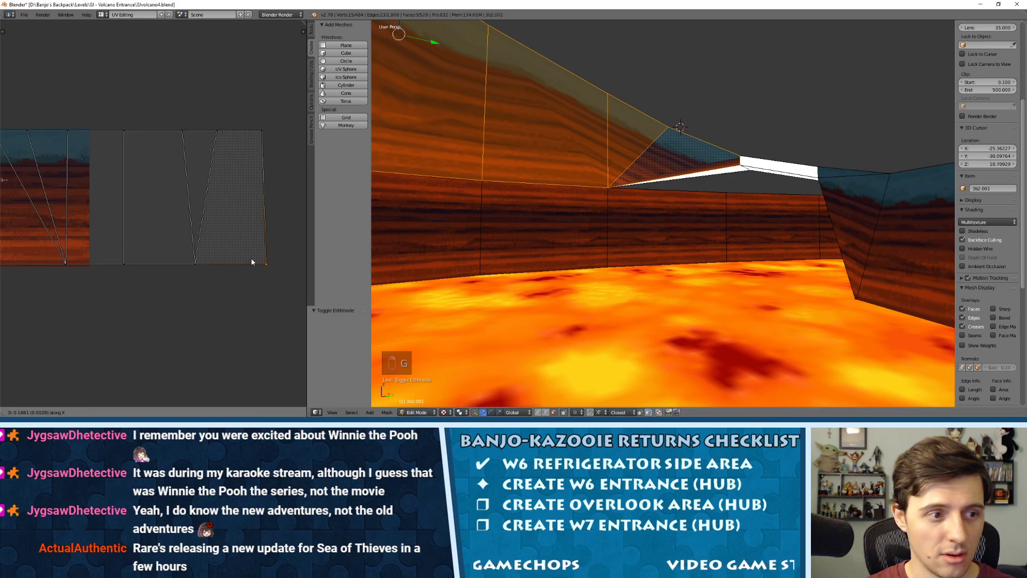
key("ctrl+z")
middle_click_drag(167, 225, 4, 239)
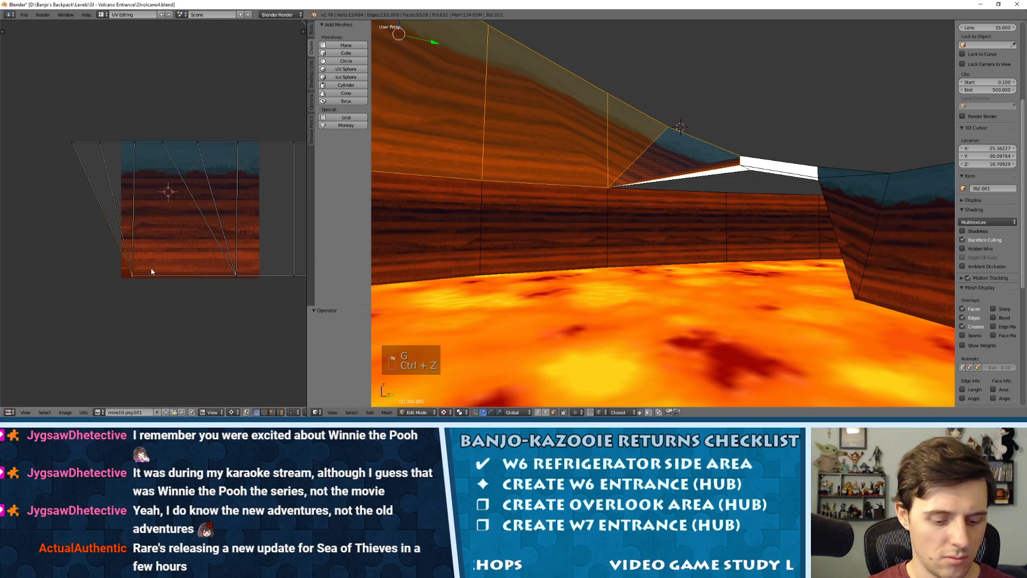
key("g")
left_click(99, 265)
key("ctrl+z")
Move the UV strip's far-end upper vertex 0.134 in X and the lower one beneath it 0.090 in X.
middle_click_drag(271, 213, 88, 214)
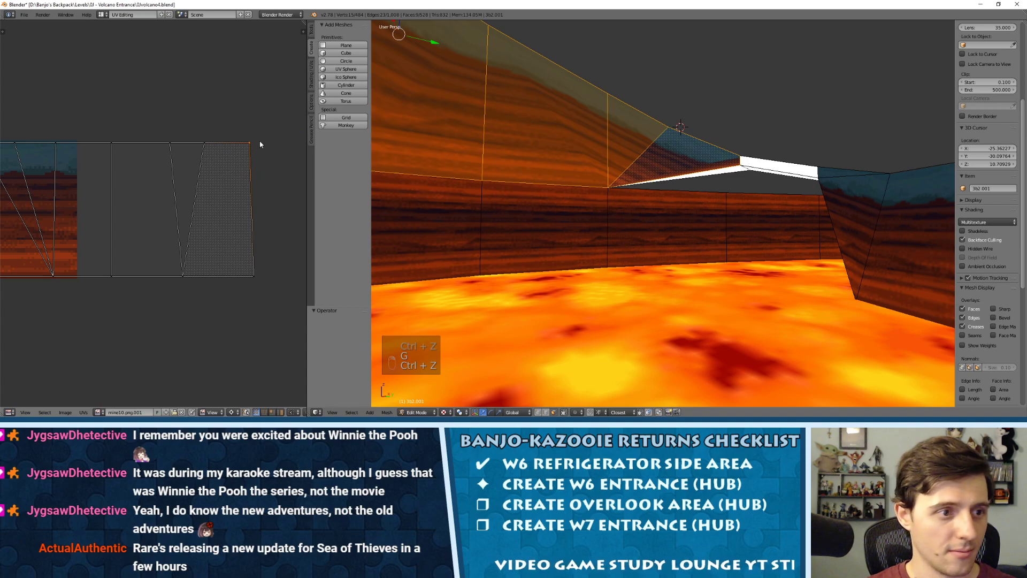
middle_click_drag(259, 145, 241, 142)
key("g")
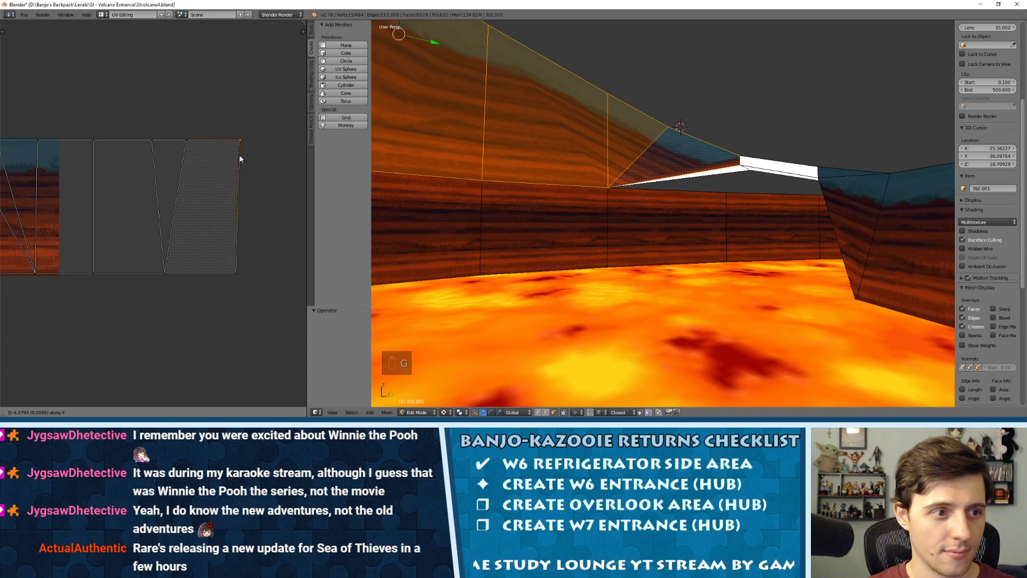
left_click(246, 185)
right_click(245, 264)
key("g")
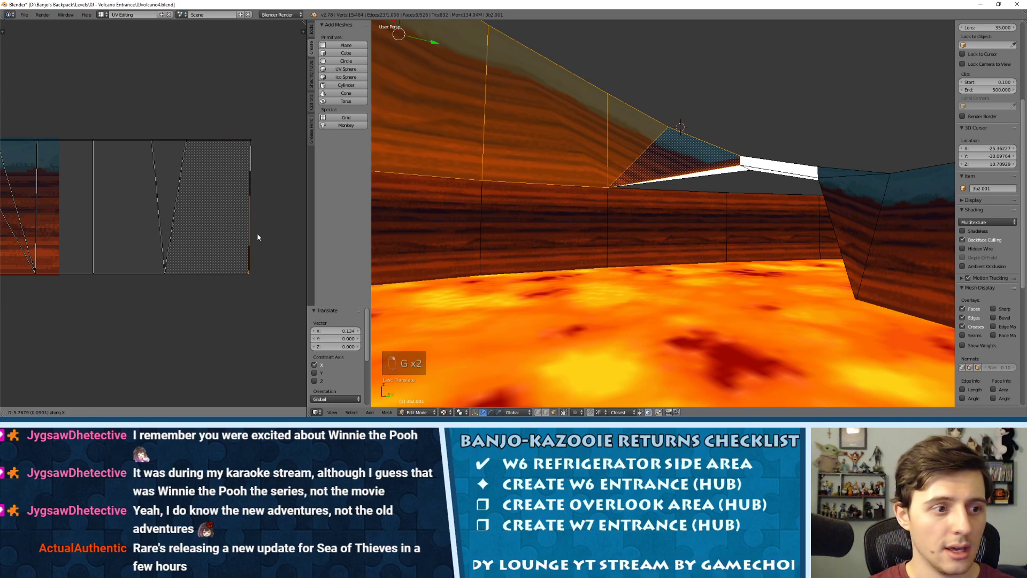
left_click(259, 262)
Raise the UV strip's far-end lower vertex 0.805 in Y, close to the upper corner.
key("g")
key("y")
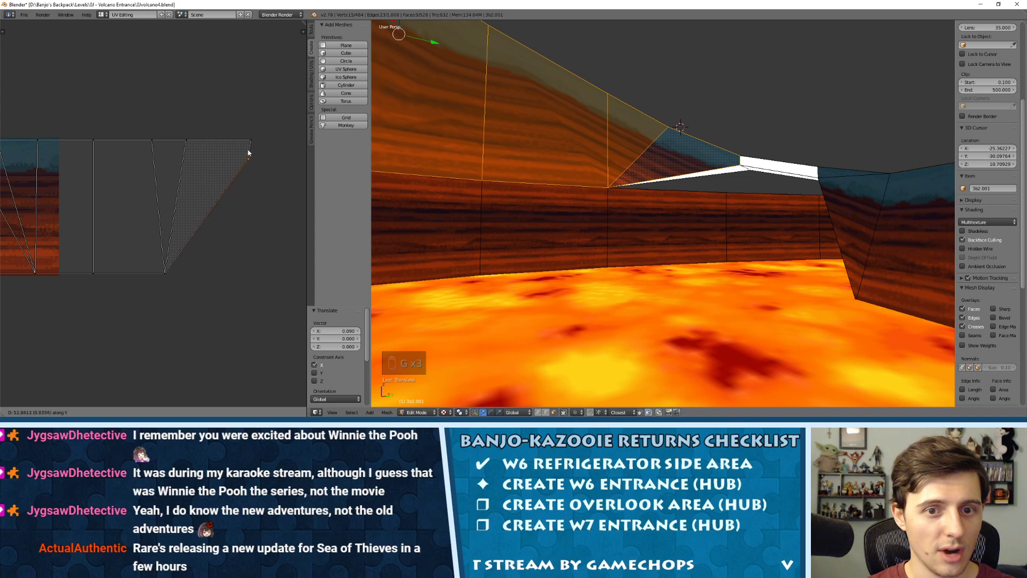
left_click(248, 155)
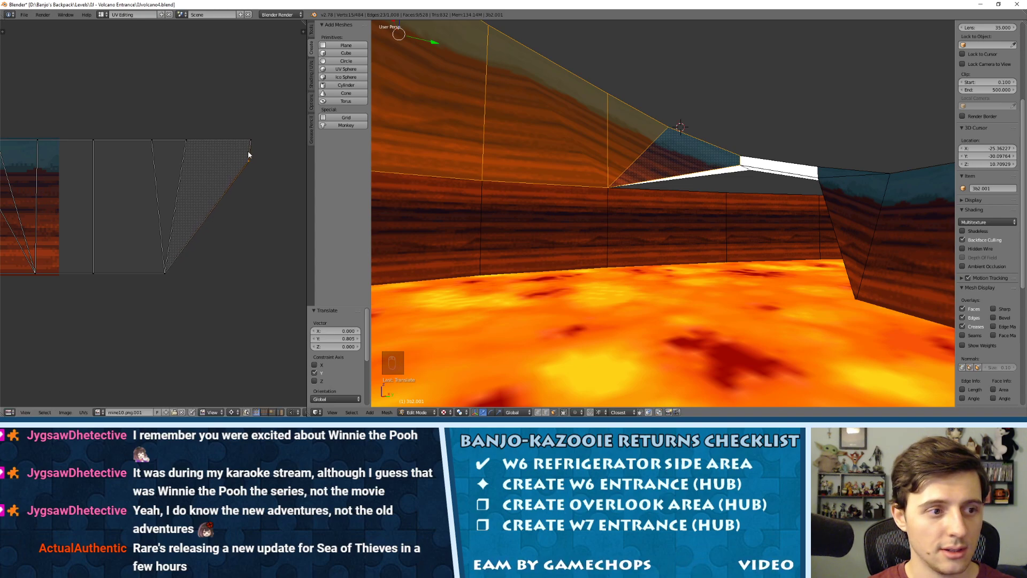
right_click(177, 276)
key("g")
key("y")
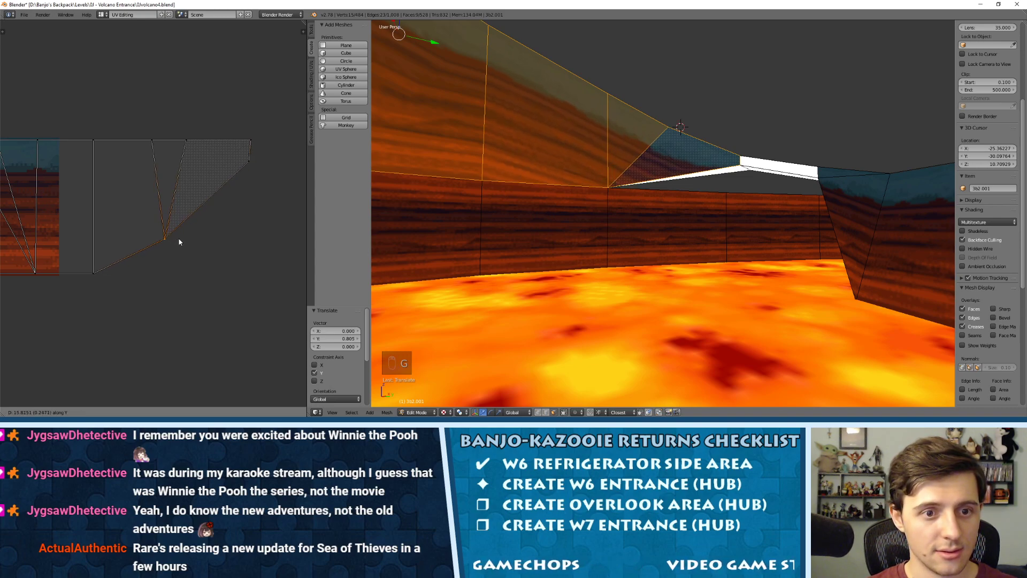
left_click(182, 243)
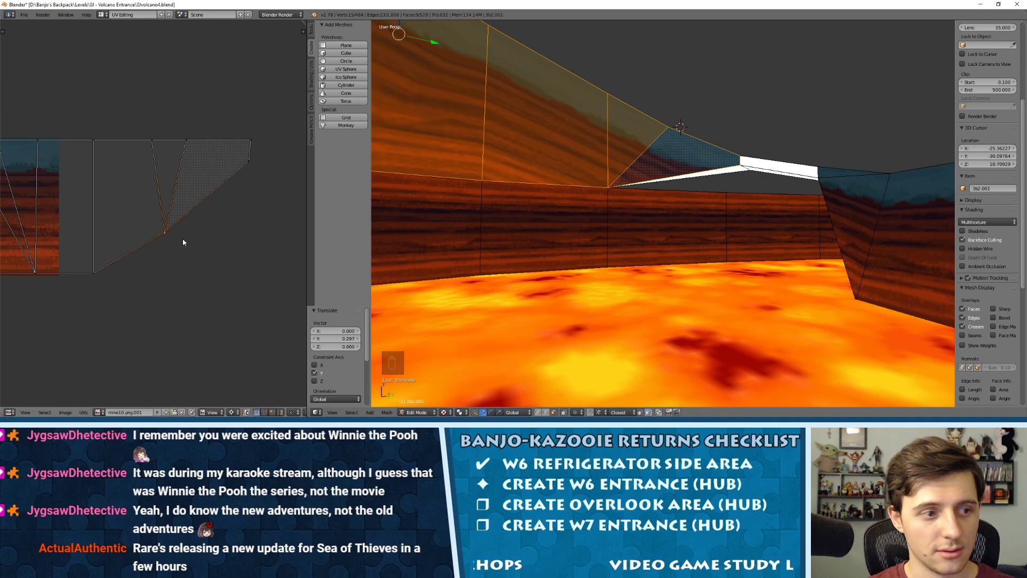
key("ctrl+z")
Select the untextured white faces at the end of the ramp and unwrap them.
key("a")
key("Tab")
mouse_move(632, 176)
middle_mouse_down()
mouse_move(673, 155)
mouse_move(691, 158)
mouse_move(628, 161)
middle_mouse_up()
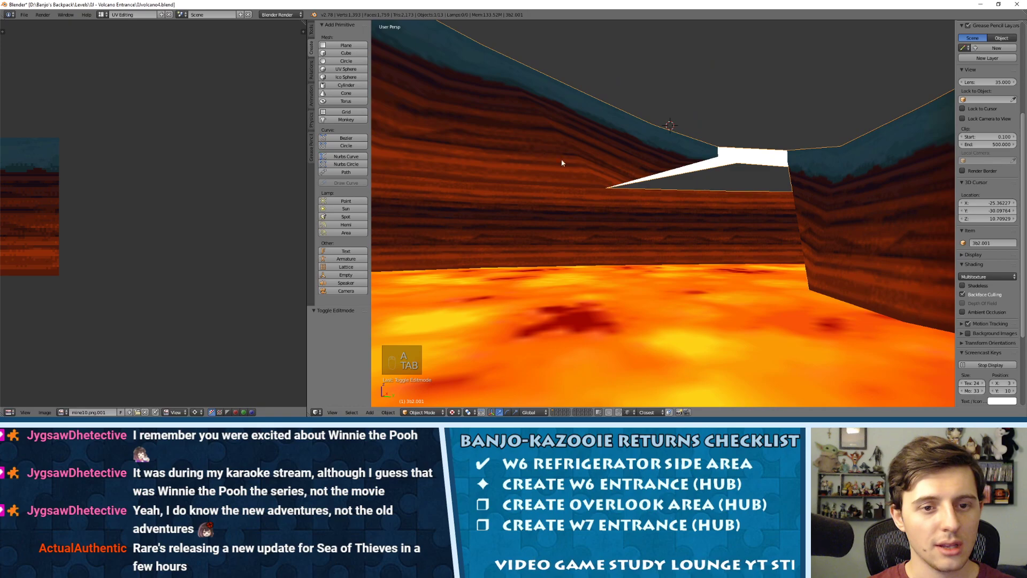
middle_click_drag(562, 162, 591, 116)
key("Tab")
right_click(640, 100)
right_click(571, 144, "shift")
right_click(574, 133, "shift")
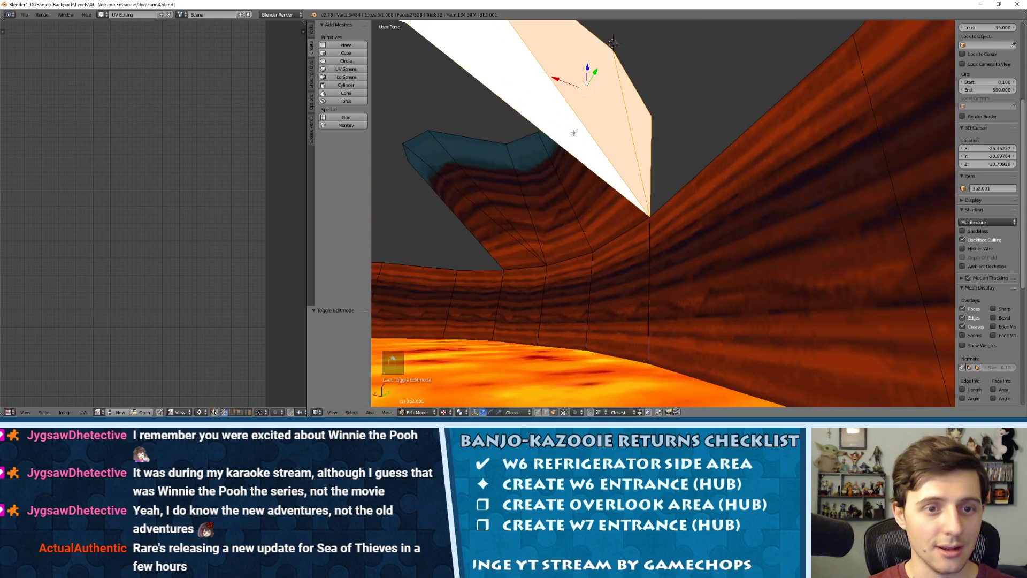
key("u")
left_click(583, 129)
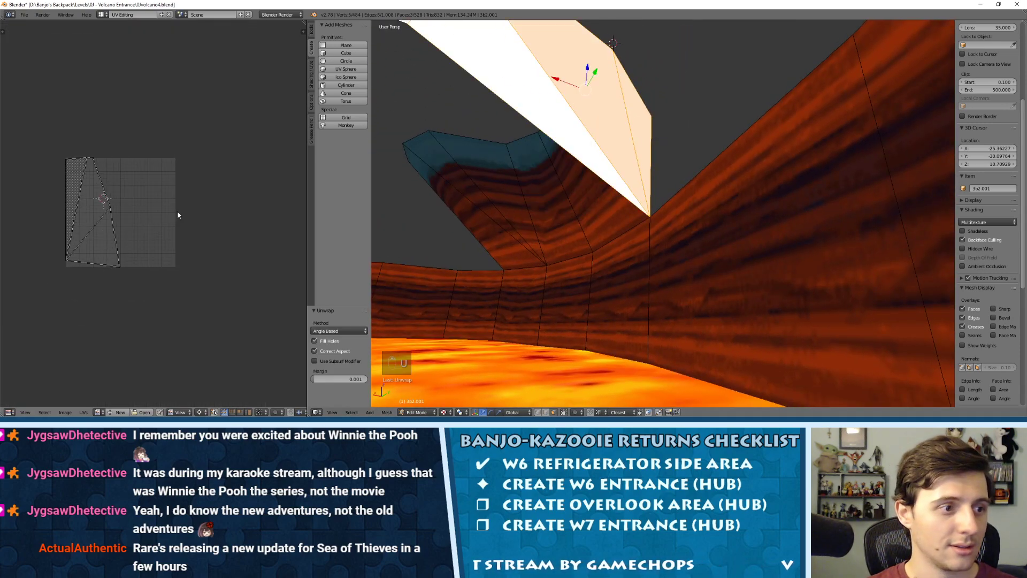
Move all of the newly unwrapped faces' UVs 1.168 in X and 1.238 in Y, clear of the texture.
key("a")
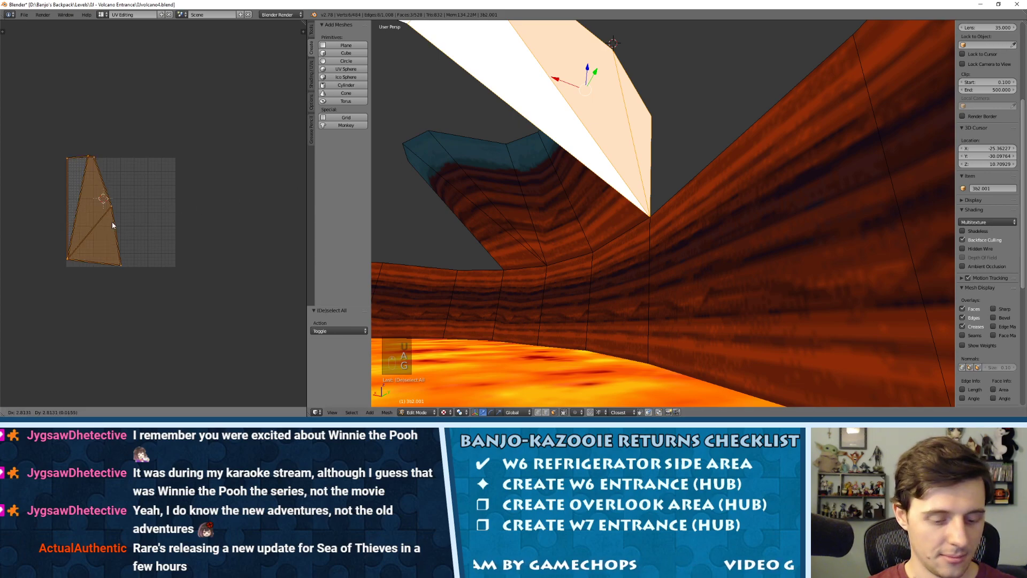
key("g")
left_click(277, 115)
Add the adjoining textured ramp-side faces to the current face selection.
middle_click_drag(527, 126, 627, 134)
right_click(527, 112, "shift")
right_click(584, 103, "shift")
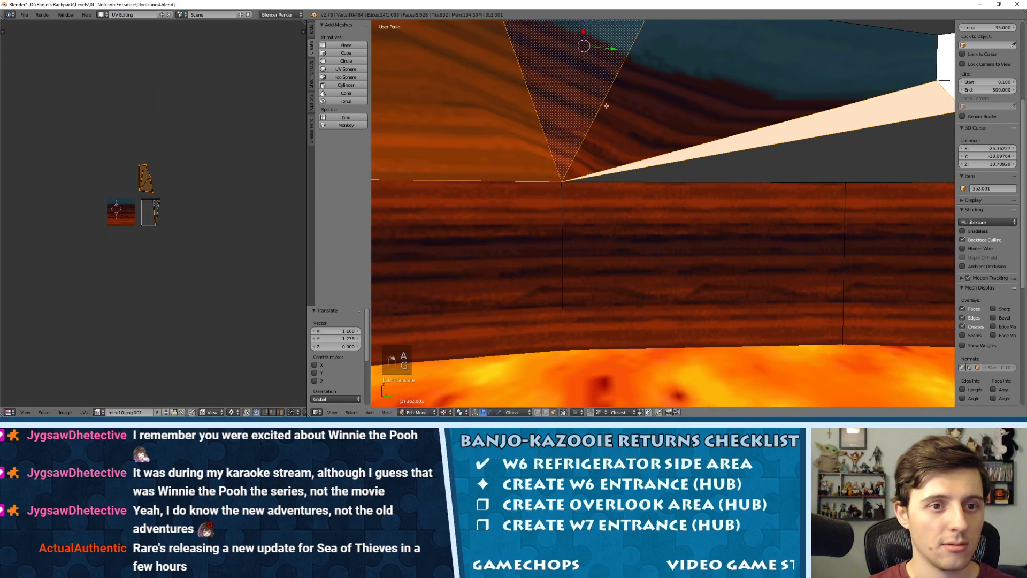
right_click(705, 130, "shift")
middle_click_drag(473, 131, 532, 137, "shift")
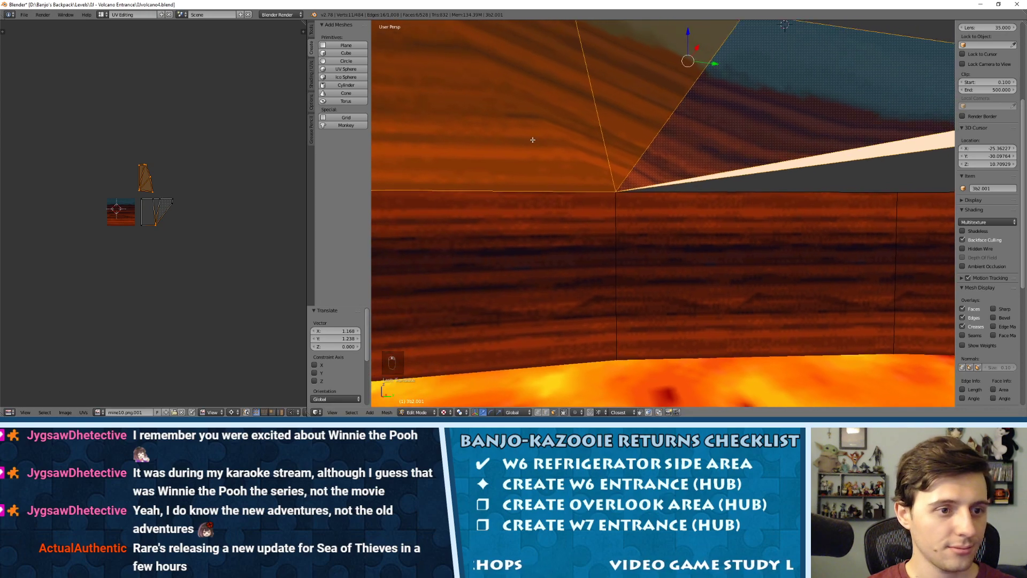
scroll(512, 146, "down", 4)
right_click(470, 147, "shift")
scroll(144, 161, "up", 5)
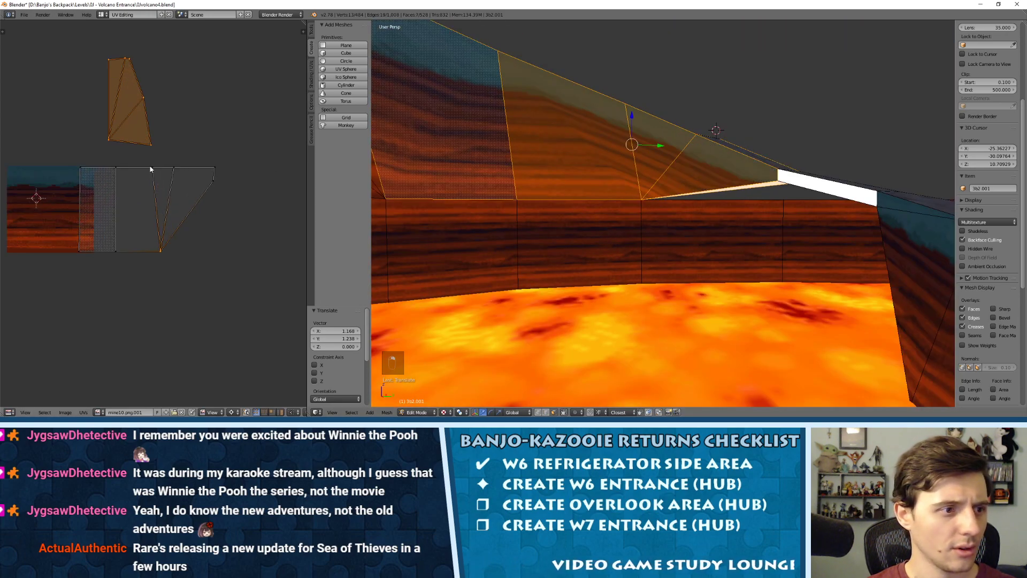
Move the untextured faces' linked UV island 1.375 in X and -1.274 in Y, beside the end of the side strip.
key("l")
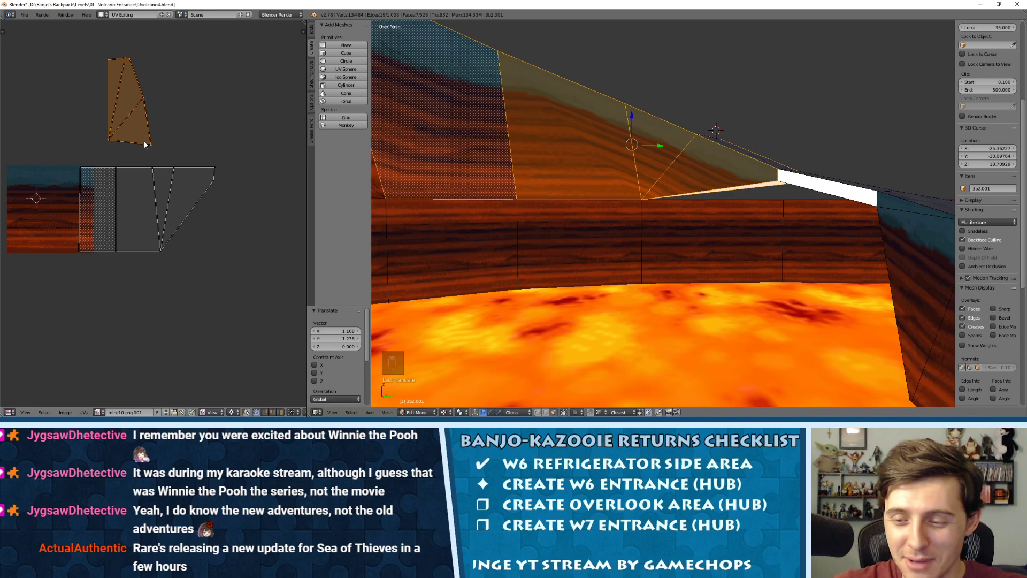
key("g")
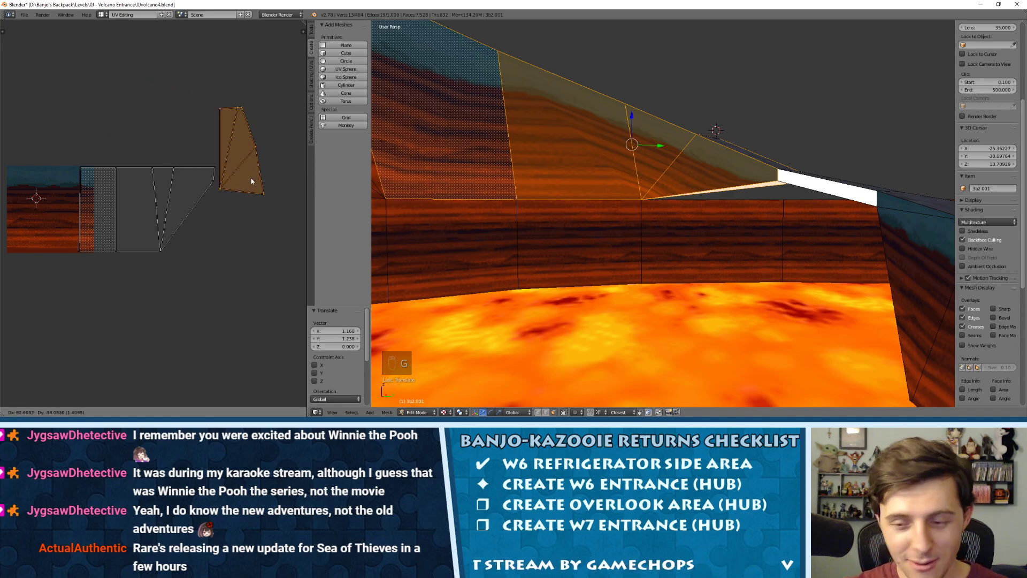
left_click(270, 206)
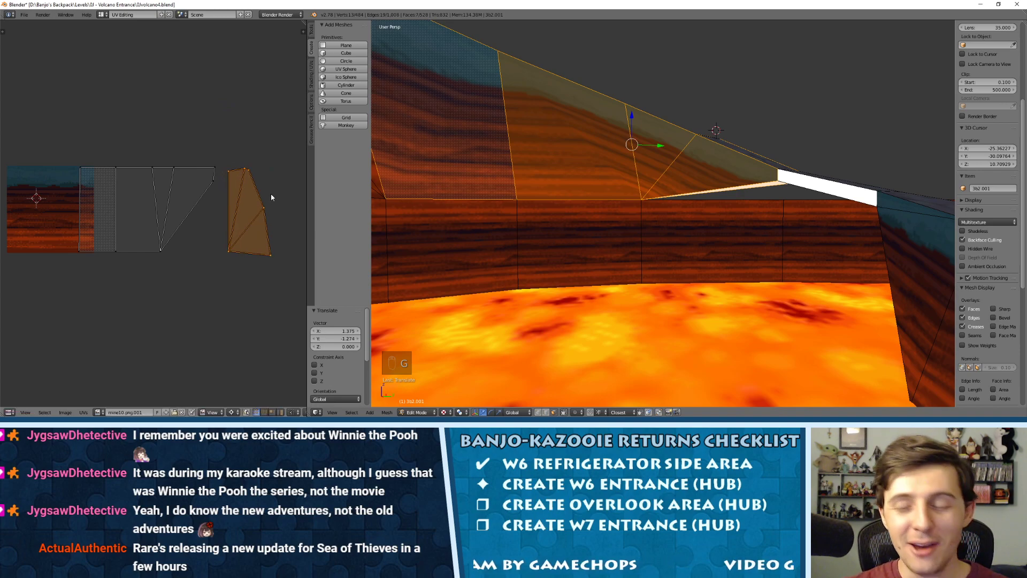
Assign the mine10.png.001 rock texture to the selected white faces at the end of the ramp.
middle_click_drag(257, 165, 166, 155)
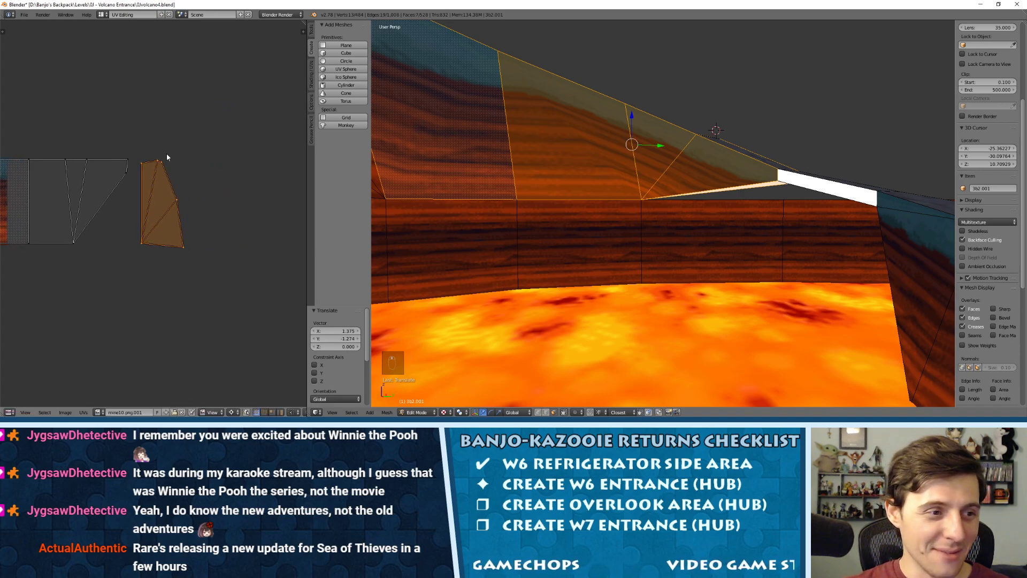
middle_click_drag(757, 140, 741, 129)
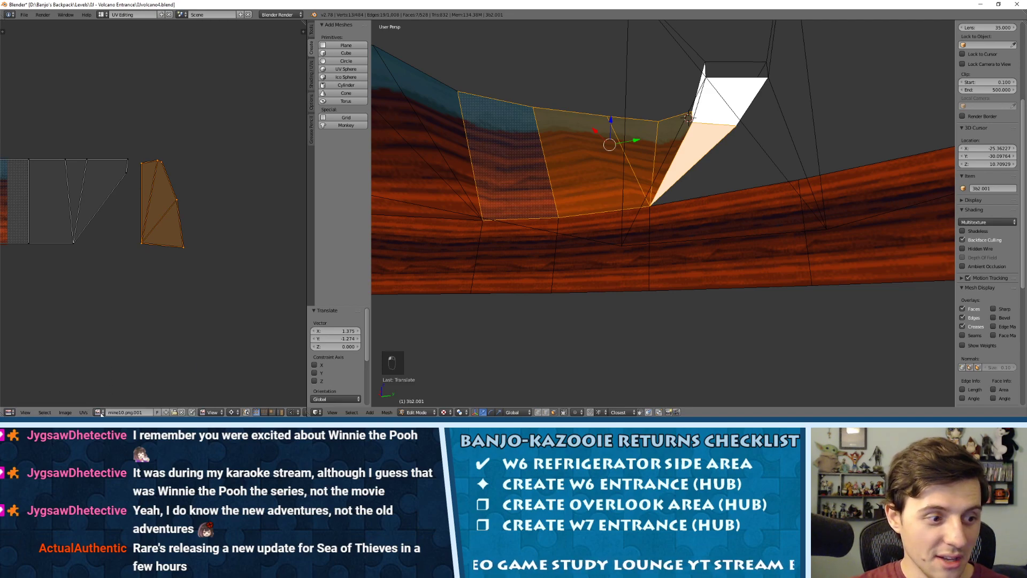
left_click(100, 412)
left_click(139, 368)
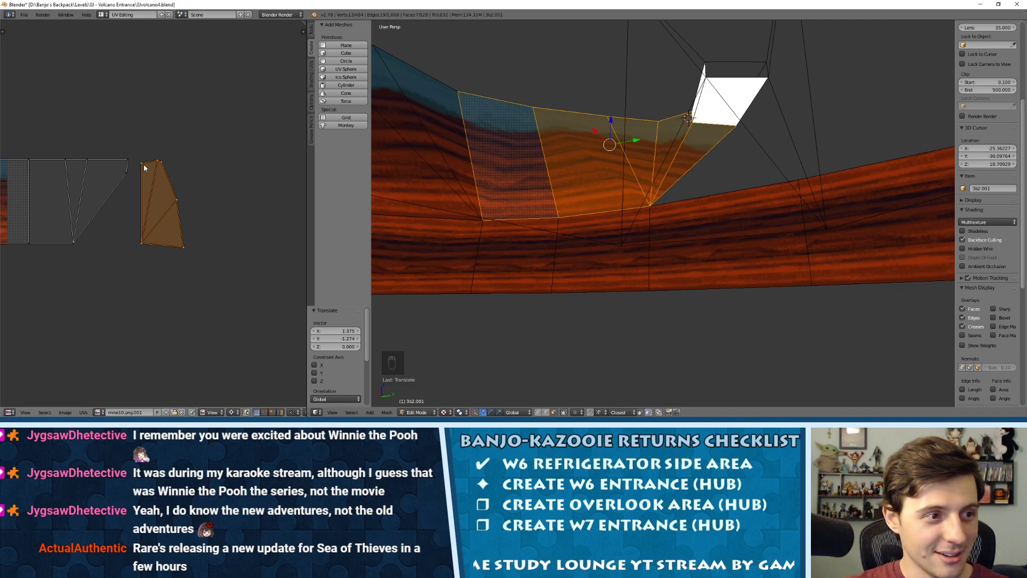
Rotate the end faces' linked UV island by -13.5° and by about a further -70° around a newly placed 2D cursor.
key("g")
key("ctrl+z")
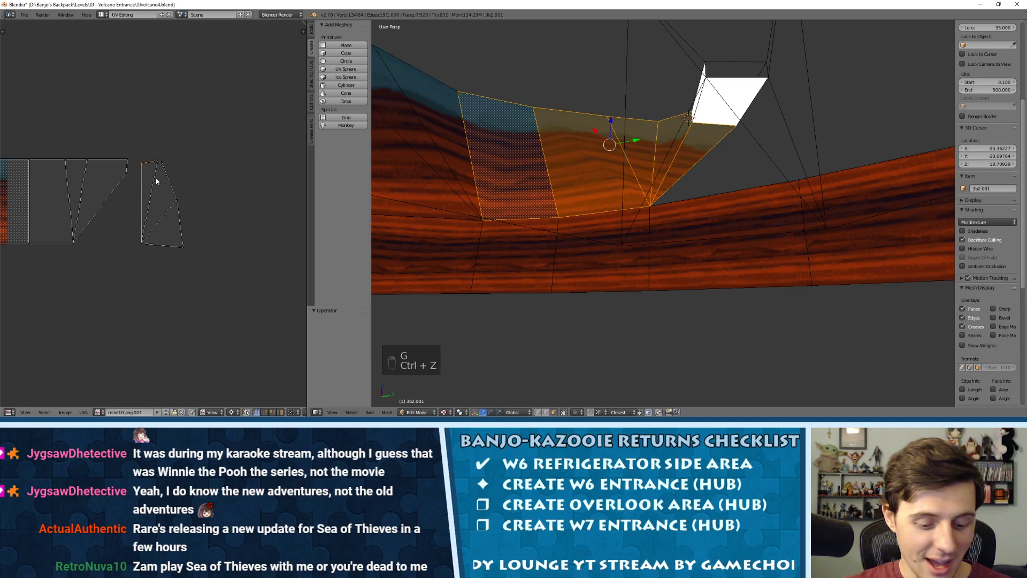
key("l")
key("r")
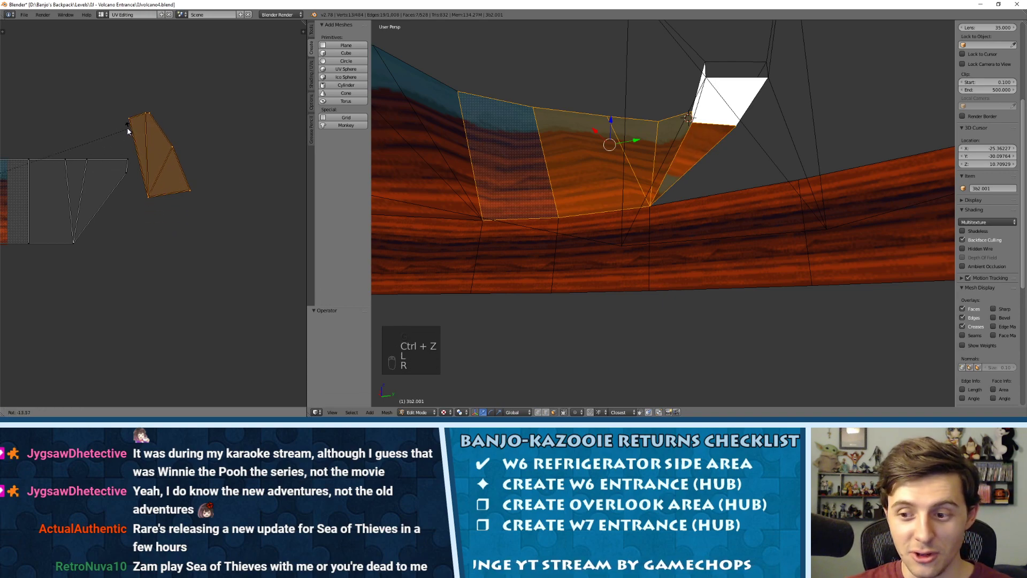
left_click(142, 169)
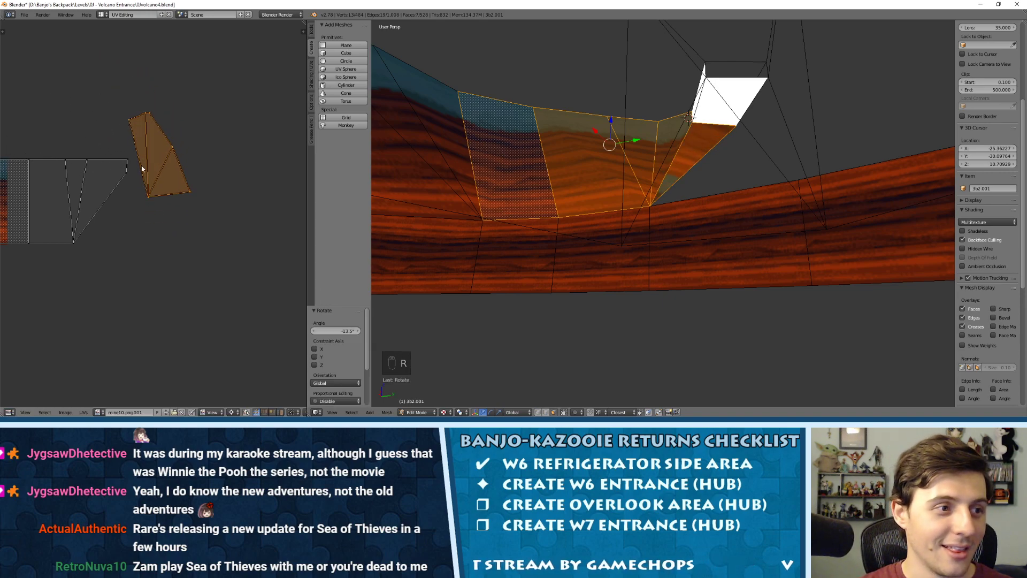
left_click(161, 154)
key("r")
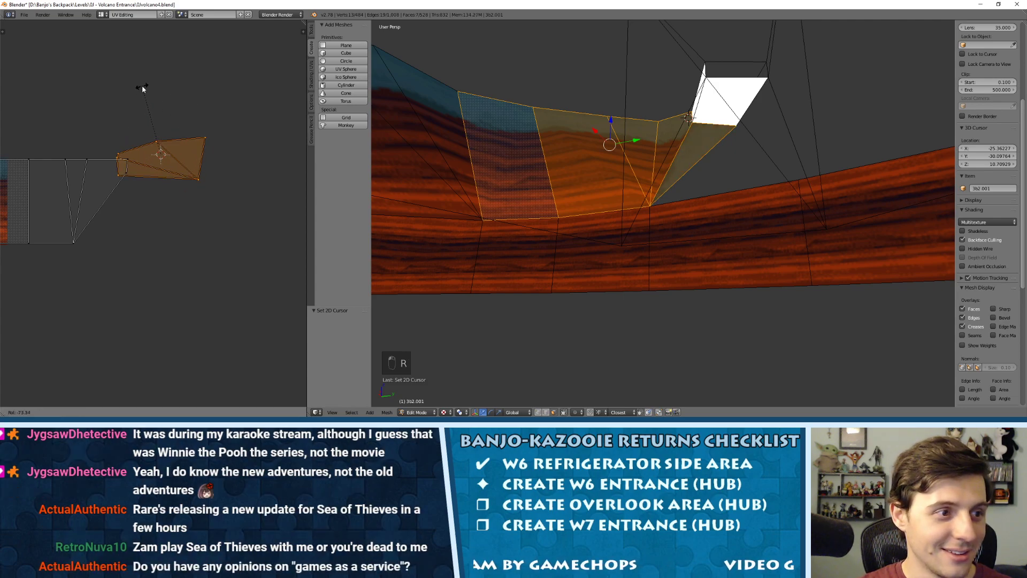
left_click(147, 89)
Move the UV island 0.235 in X and -0.780 in Y, and scale it by 0.814 and by 2.036, re-centring the 2D cursor between scalings.
key("g")
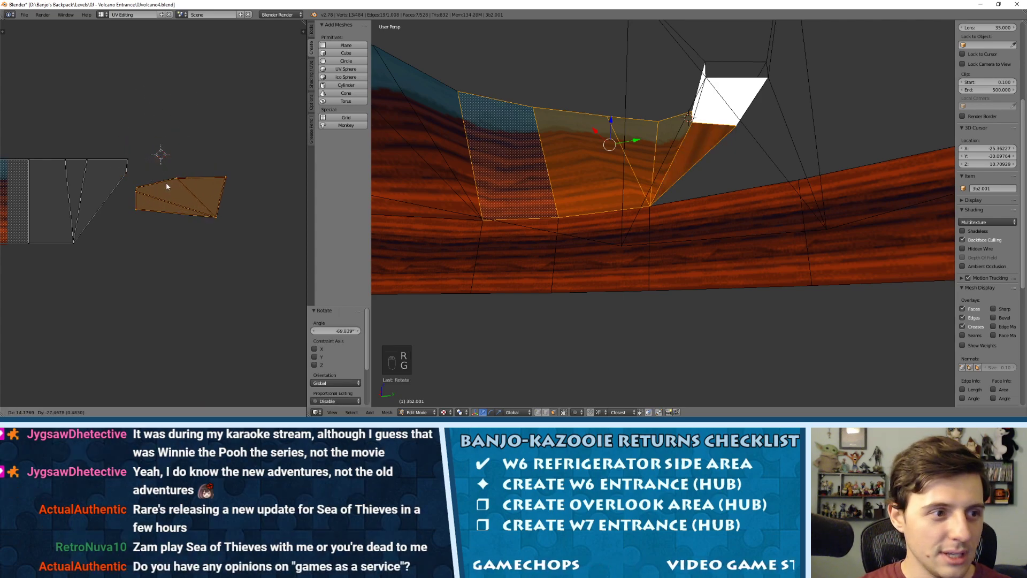
left_click(170, 184)
key("s")
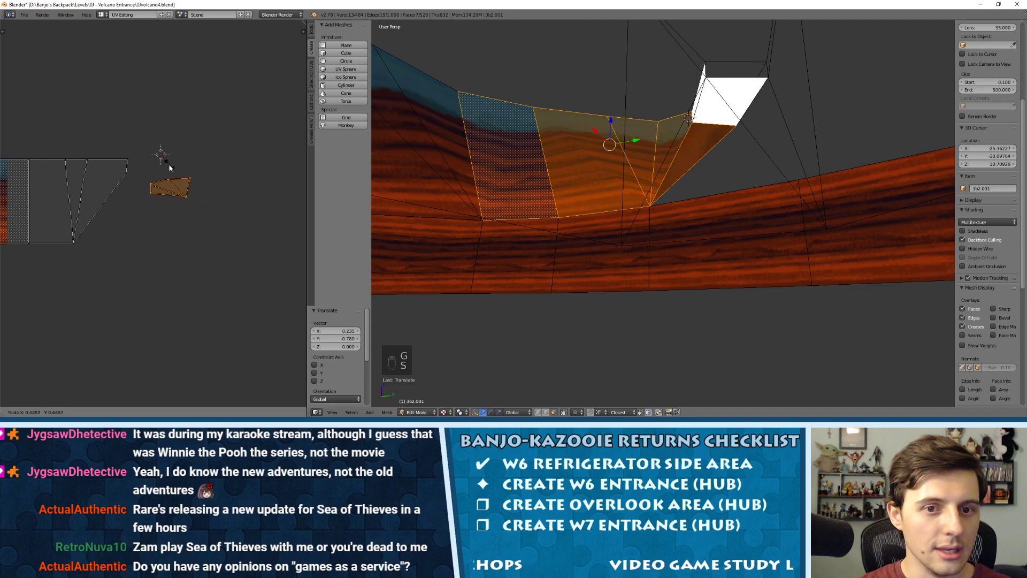
left_click(187, 151)
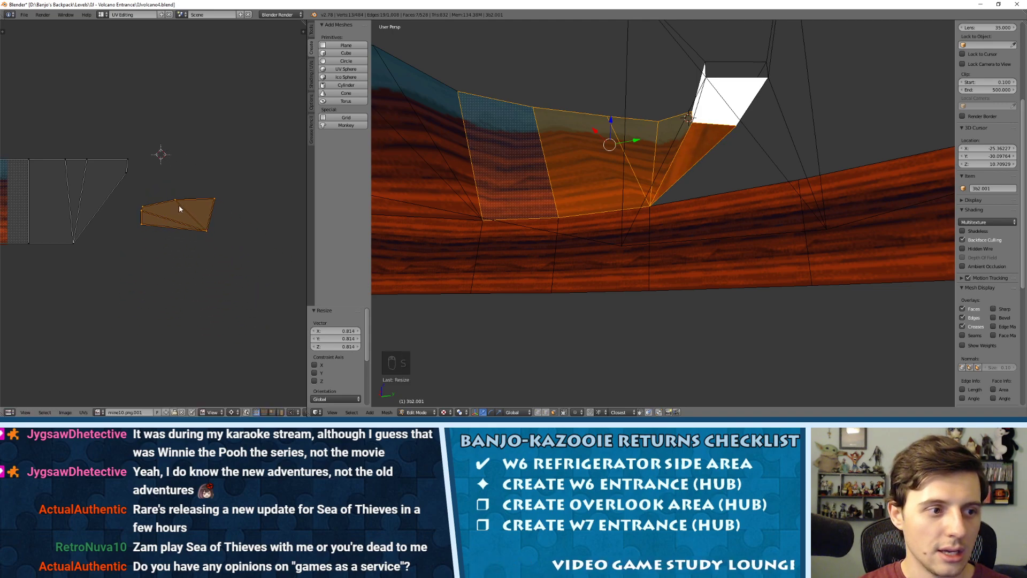
left_click(181, 214)
key("s")
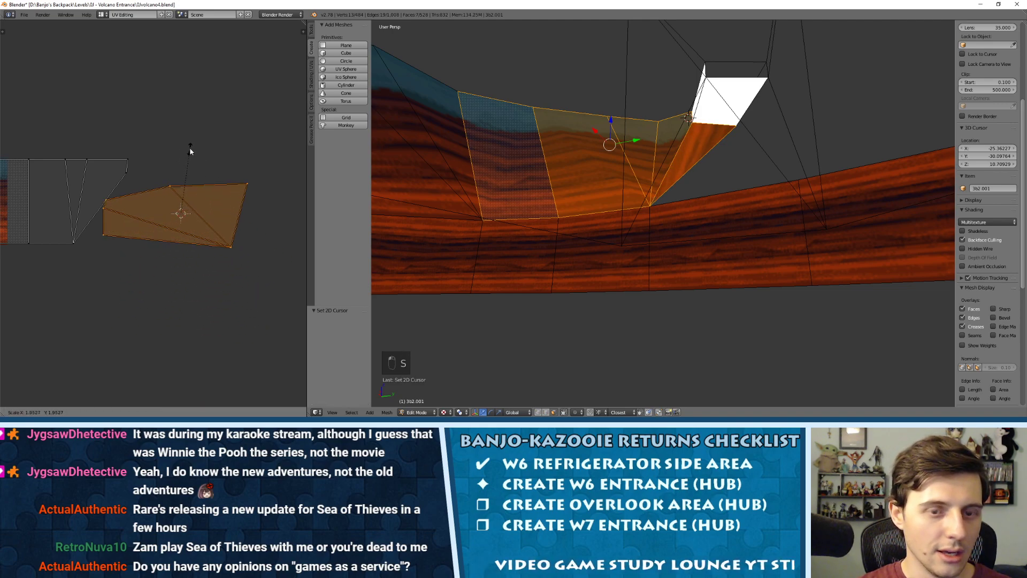
left_click(189, 150)
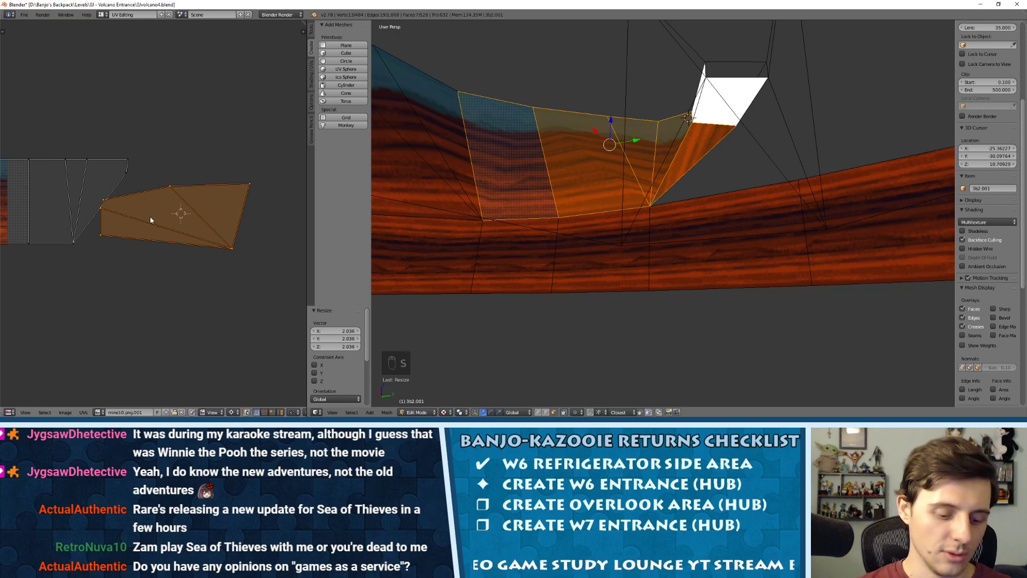
right_click(118, 237)
key("g")
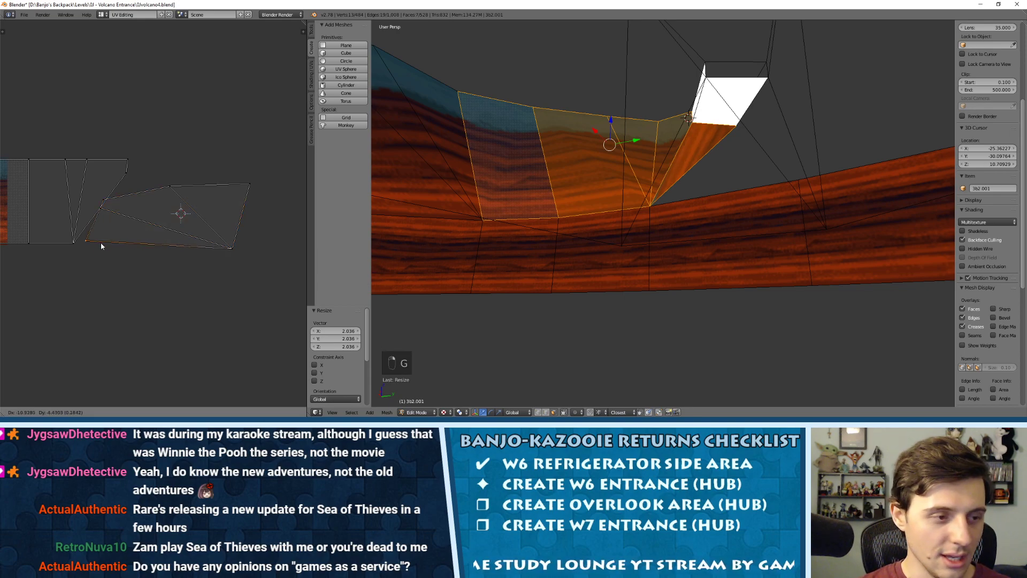
left_click(106, 236)
key("ctrl+z")
Rotate the linked UV island about 81° back upright and scale it by 0.535.
key("l")
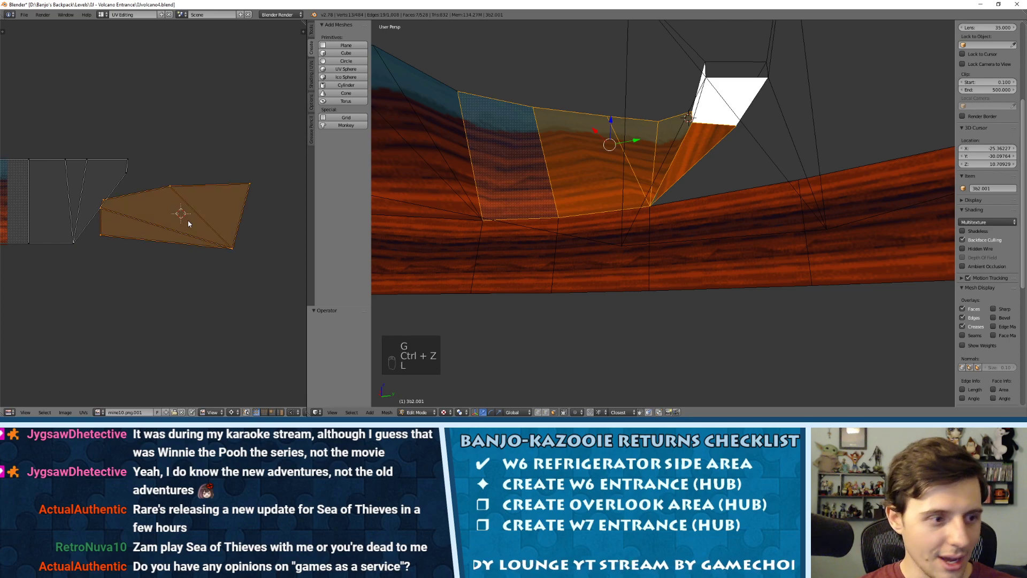
key("r")
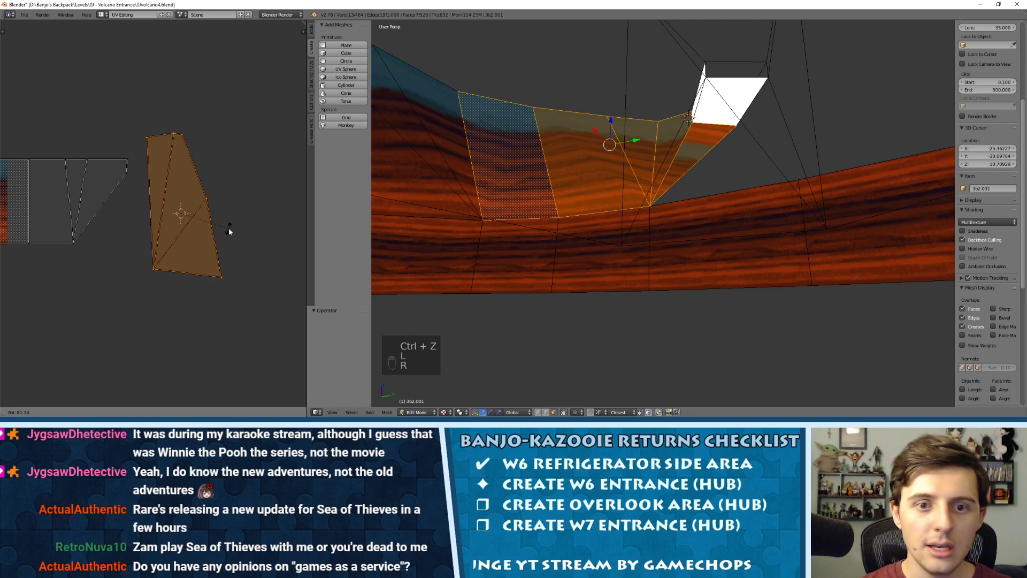
left_click(229, 227)
key("s")
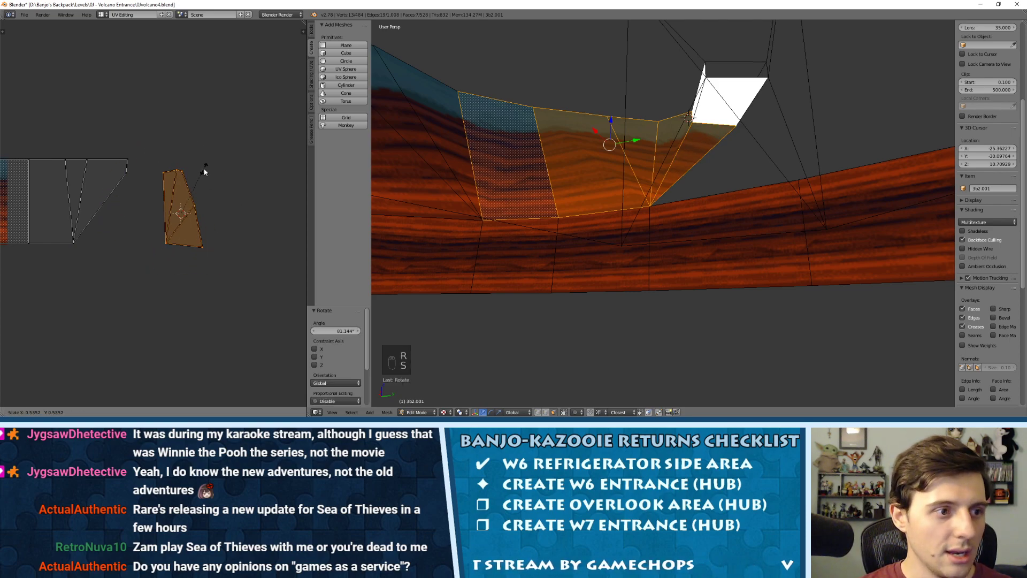
left_click(204, 169)
Move the UV island against the end of the side strip and bring their adjoining upper corner vertices together.
key("g")
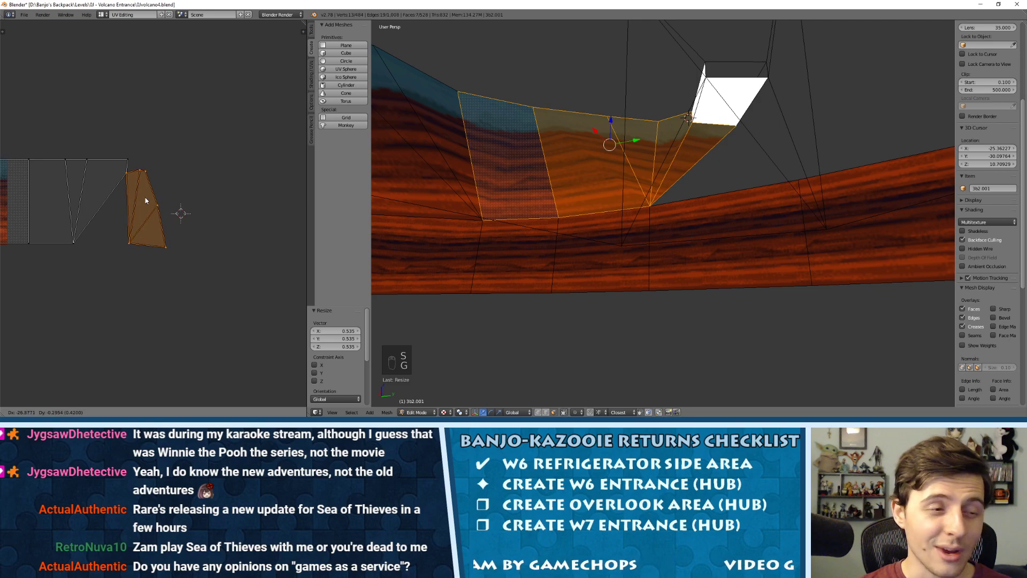
left_click(145, 199)
scroll(134, 194, "up", 3)
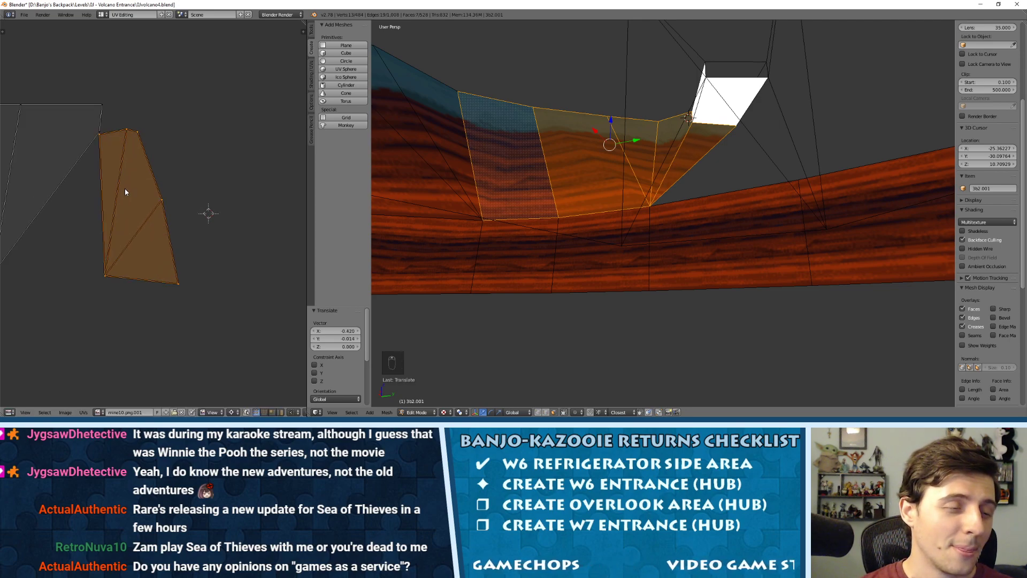
middle_click_drag(124, 188, 188, 180)
right_click(163, 133)
key("g")
left_click(165, 133)
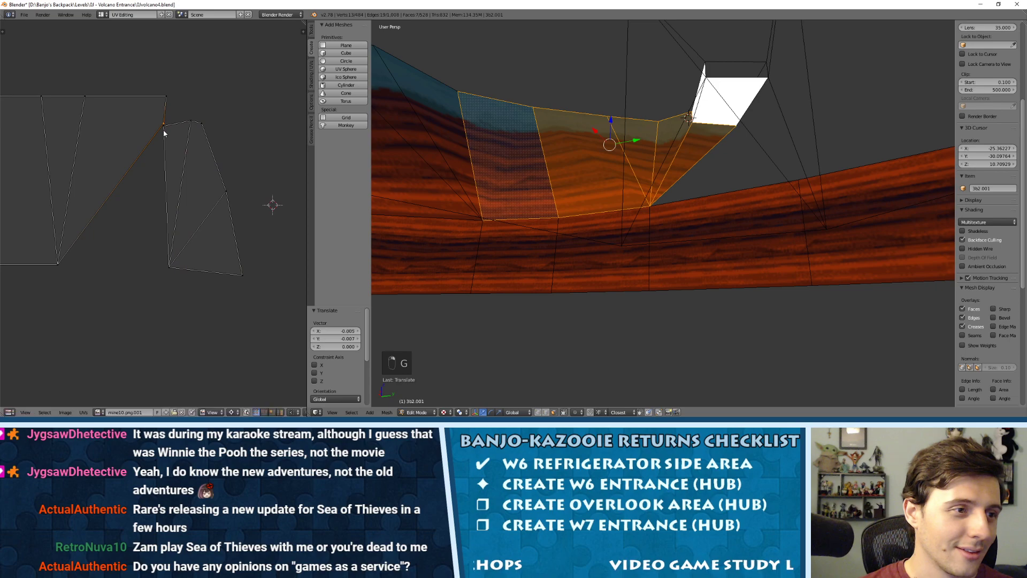
key("g")
left_click(167, 130)
Move the island's lower inner corner onto the strip's bottom corner and straighten its upper edge by shifting the next two vertices.
key("g")
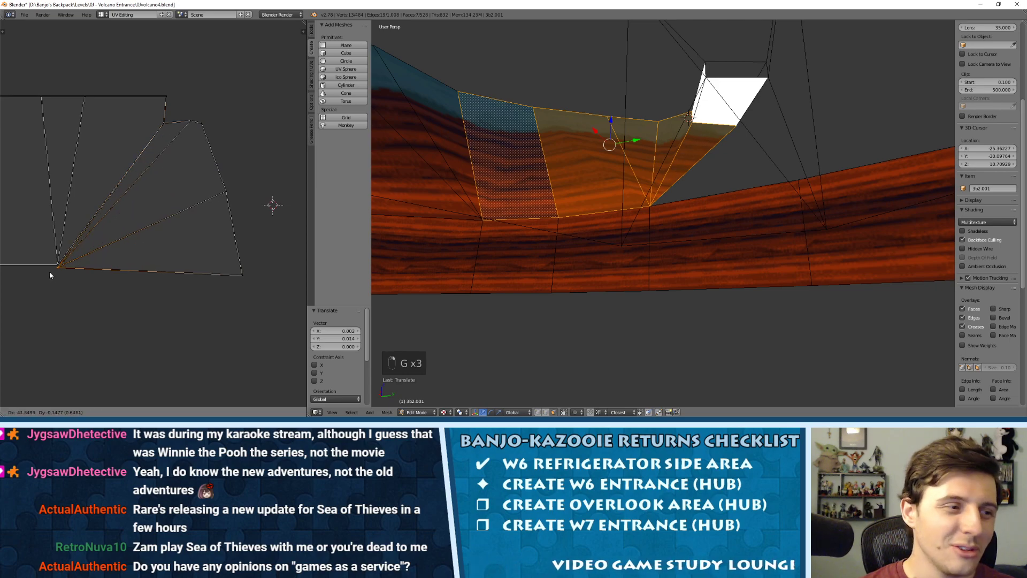
left_click(51, 271)
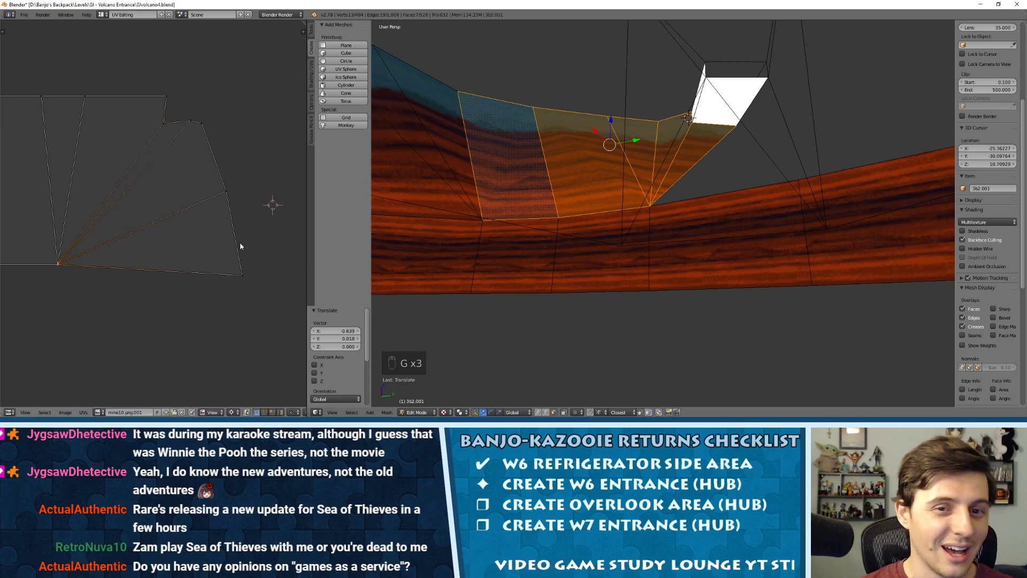
key("g")
left_click(191, 124)
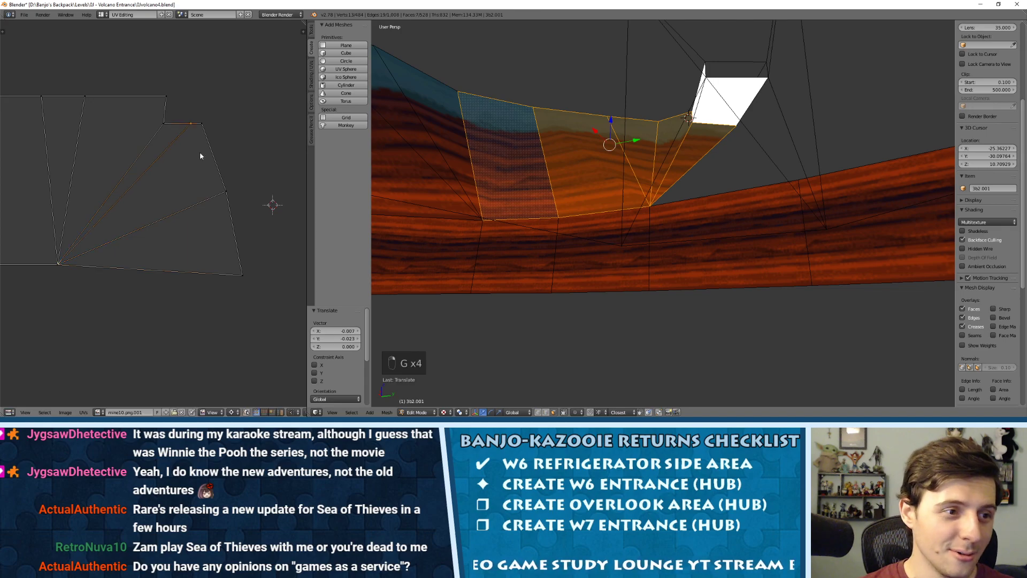
middle_click_drag(671, 139, 613, 167)
key("g")
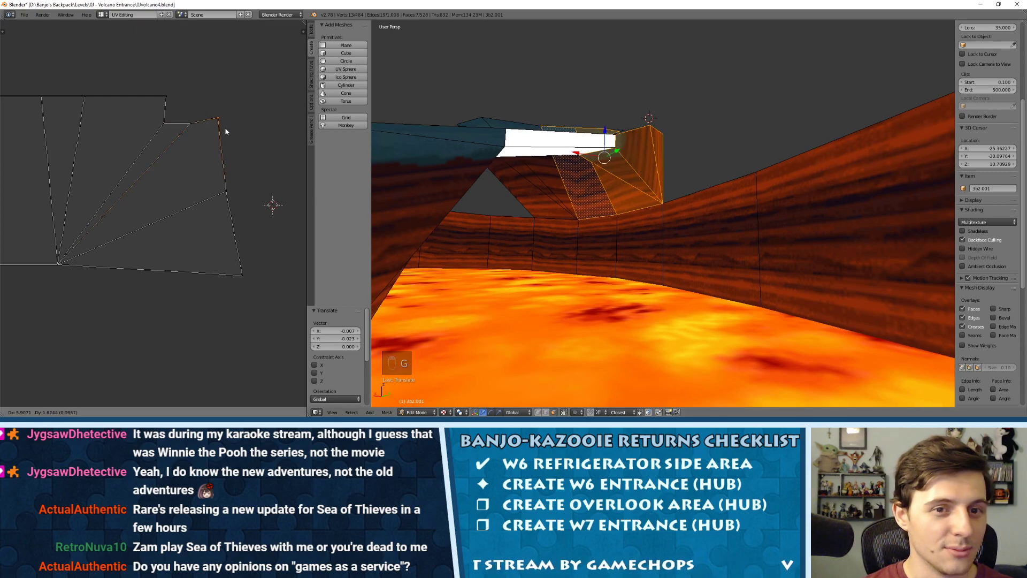
left_click(223, 130)
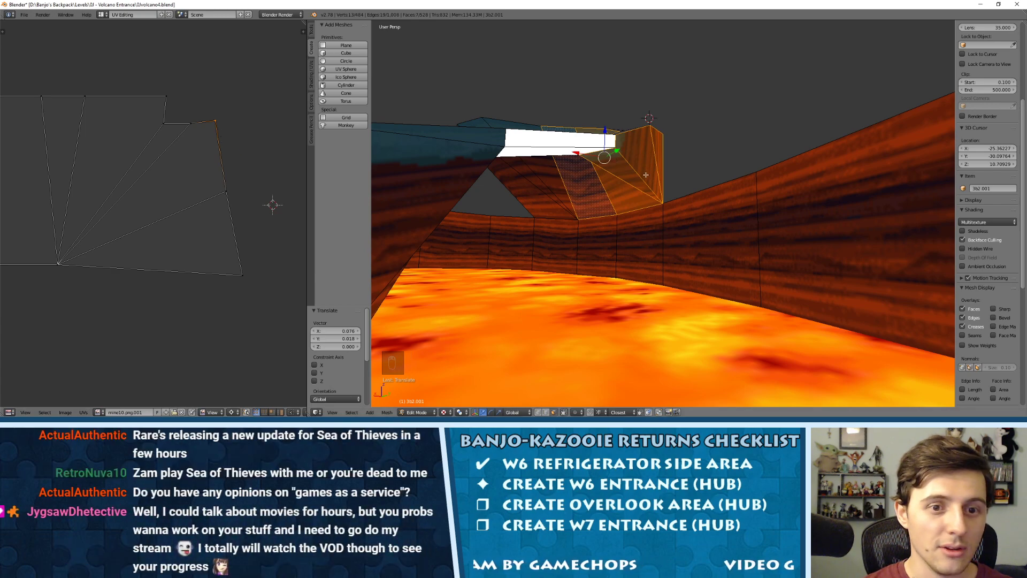
Select only the end faces of the ramp side, unwrap them again and select all their UVs.
right_click(662, 152)
right_click(661, 151, "shift")
middle_click_drag(661, 151, 653, 156)
key("u")
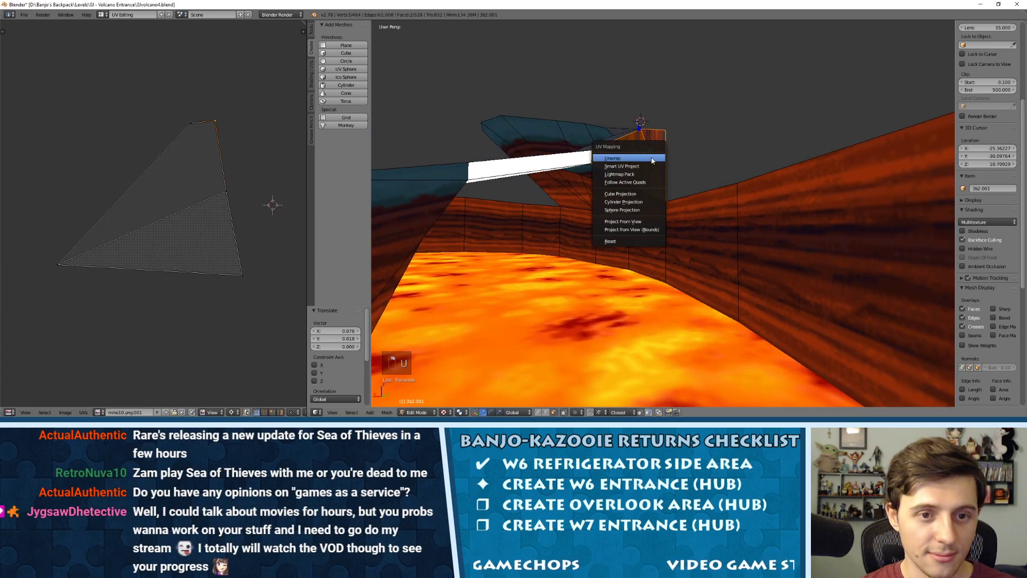
left_click(642, 155)
scroll(149, 201, "down", 8)
key("a")
key("a")
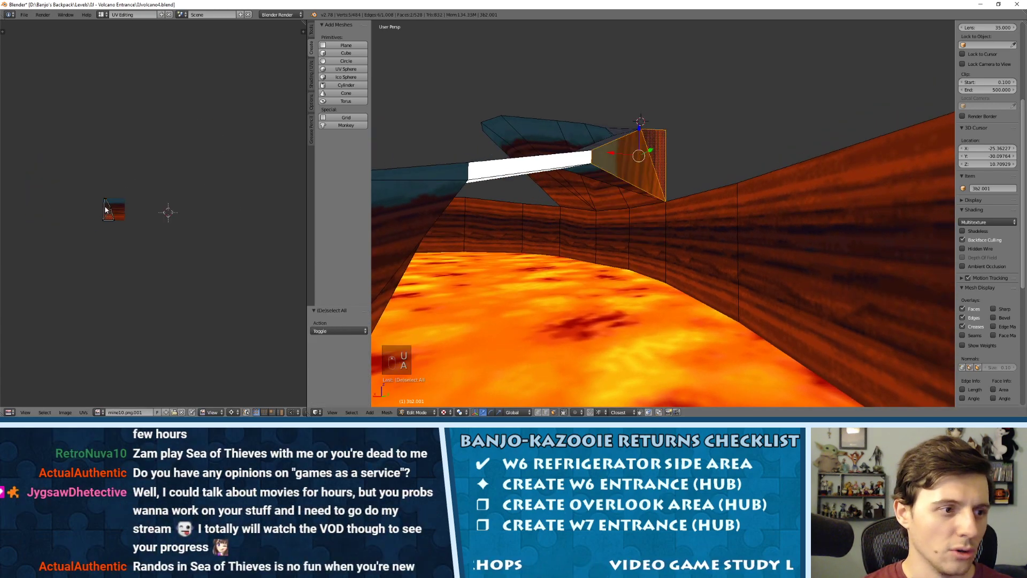
Place the 2D cursor near the base of the new UV island and rotate the island about 8° around it.
key("r")
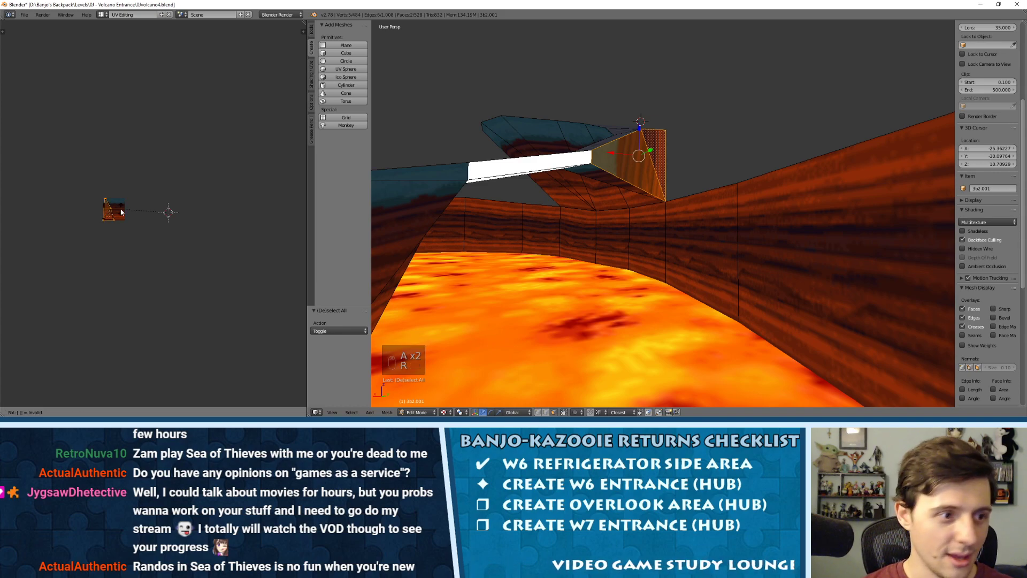
right_click(116, 189)
left_click(102, 215)
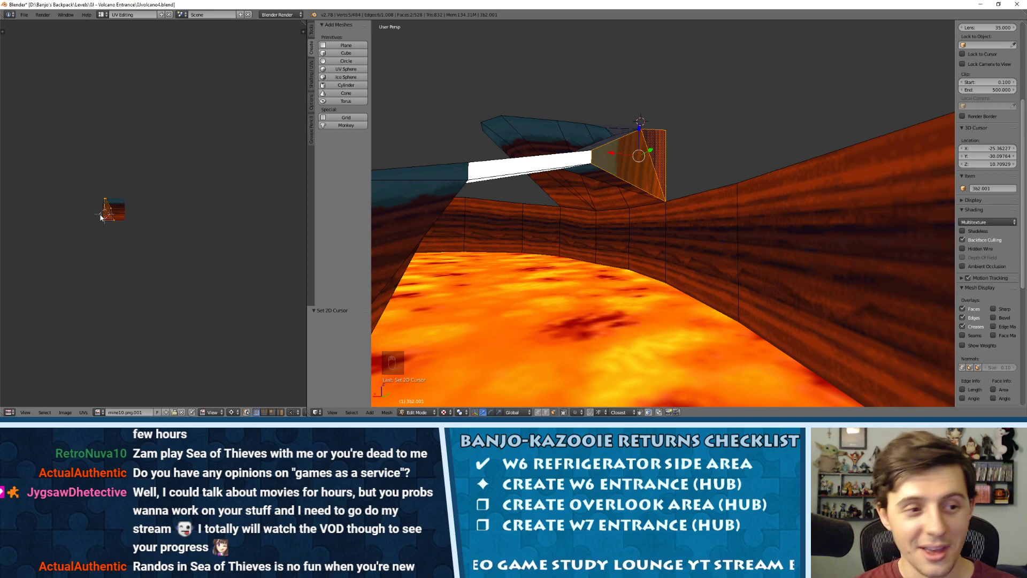
scroll(86, 209, "up", 6)
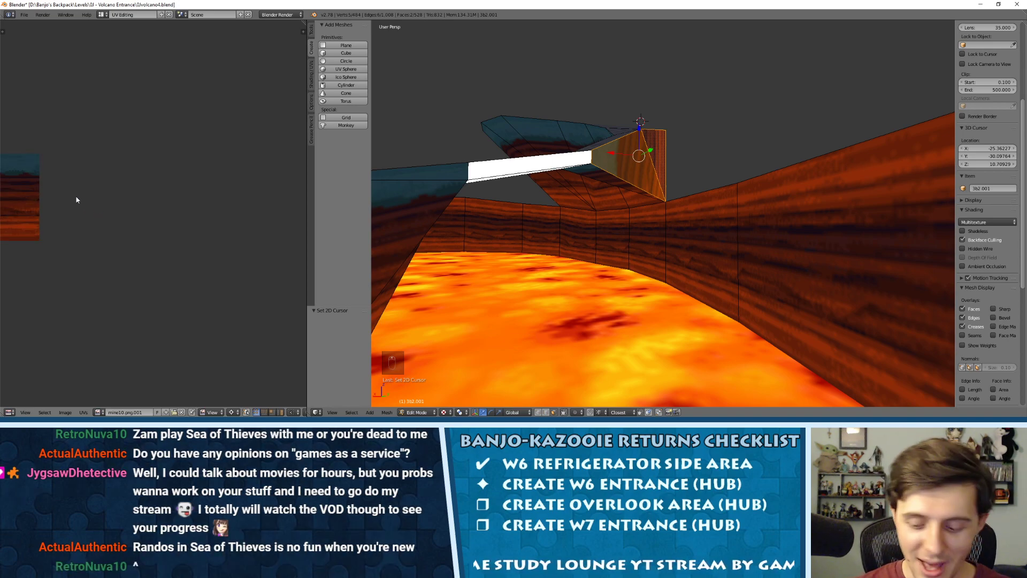
key("KP_Decimal")
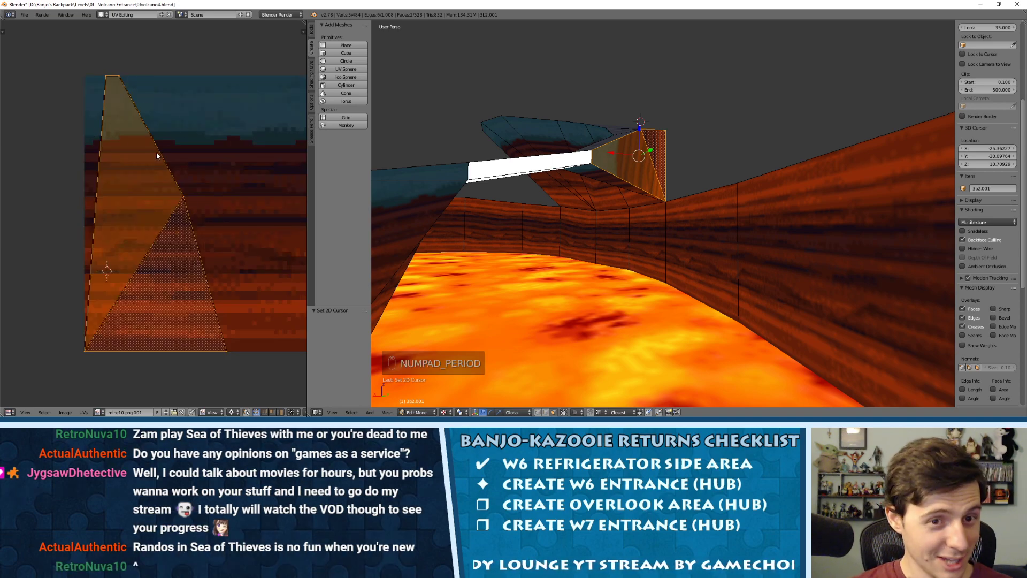
key("r")
key("r")
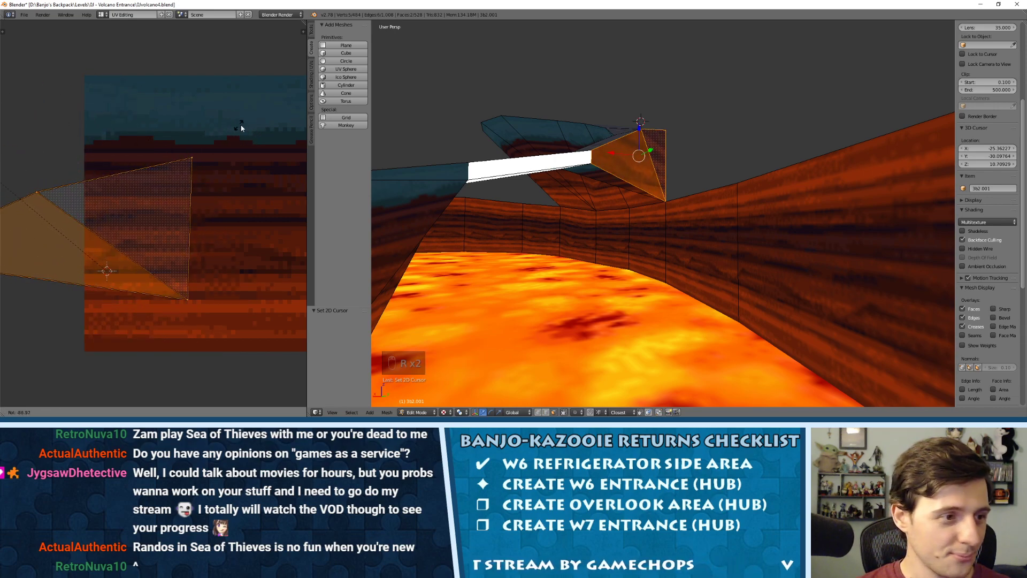
left_click(142, 211)
key("g")
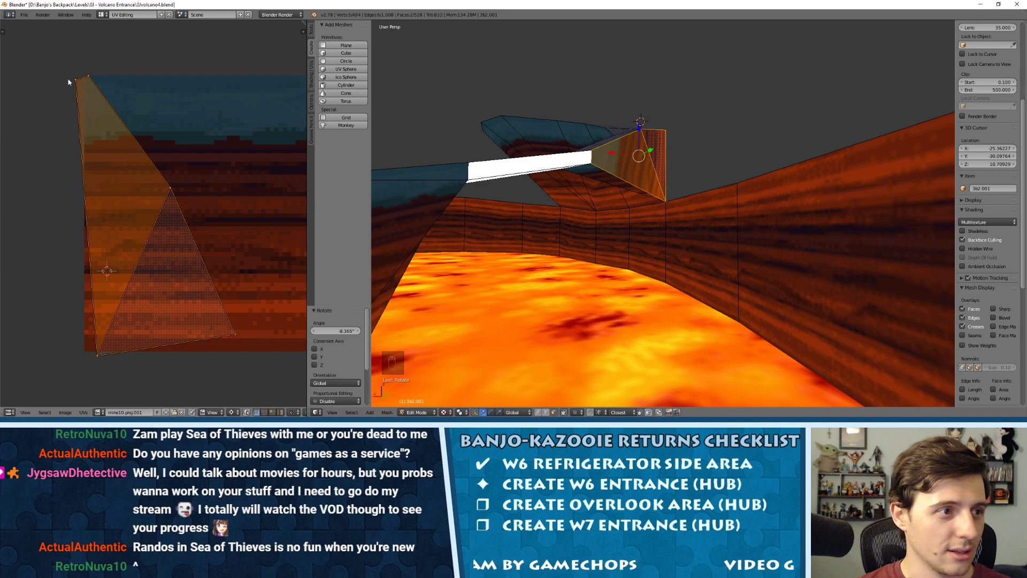
left_click(76, 83)
key("ctrl+z")
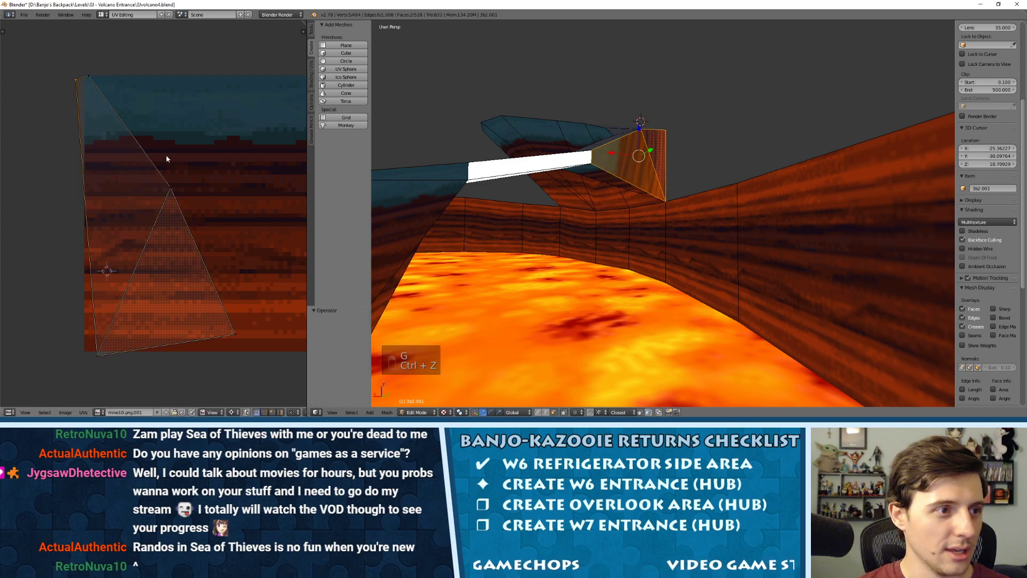
Rotate the end faces' linked UV island by roughly a quarter turn and hide the selected UVs.
key("l")
key("r")
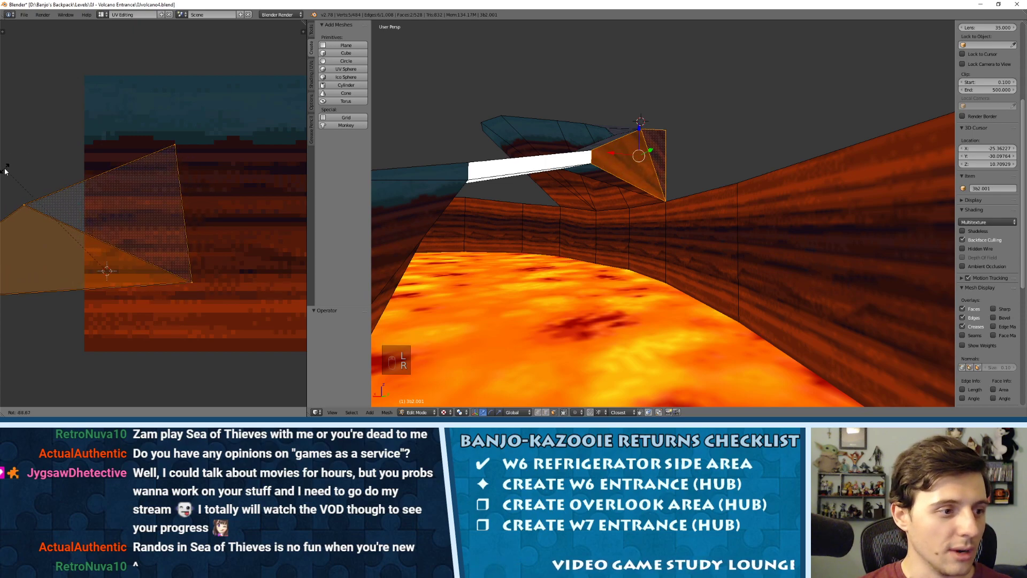
left_click(7, 162)
key("h")
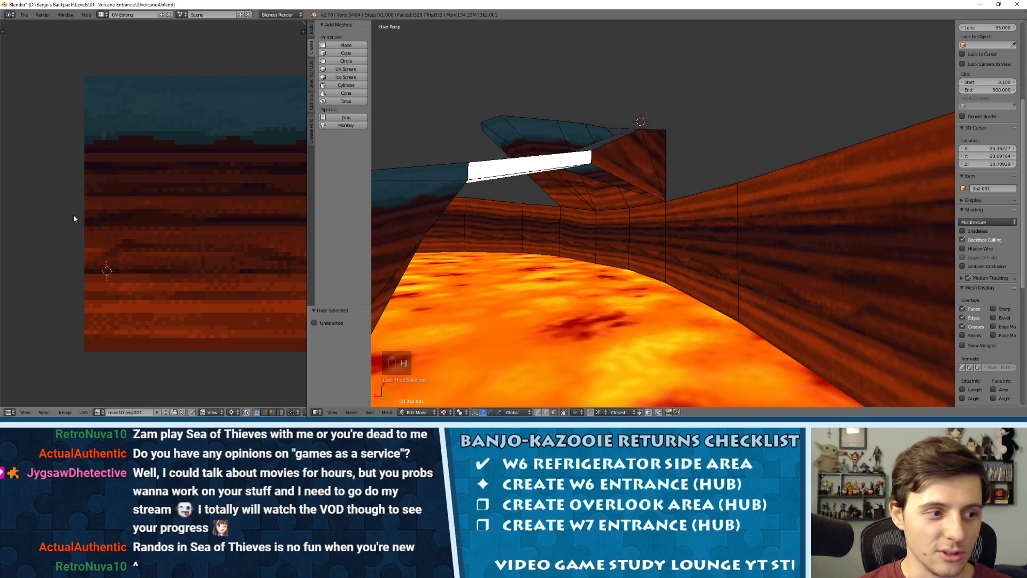
Undo hiding the selected UVs and move the end faces' UV island onto the upper part of the rock texture.
key("ctrl+z")
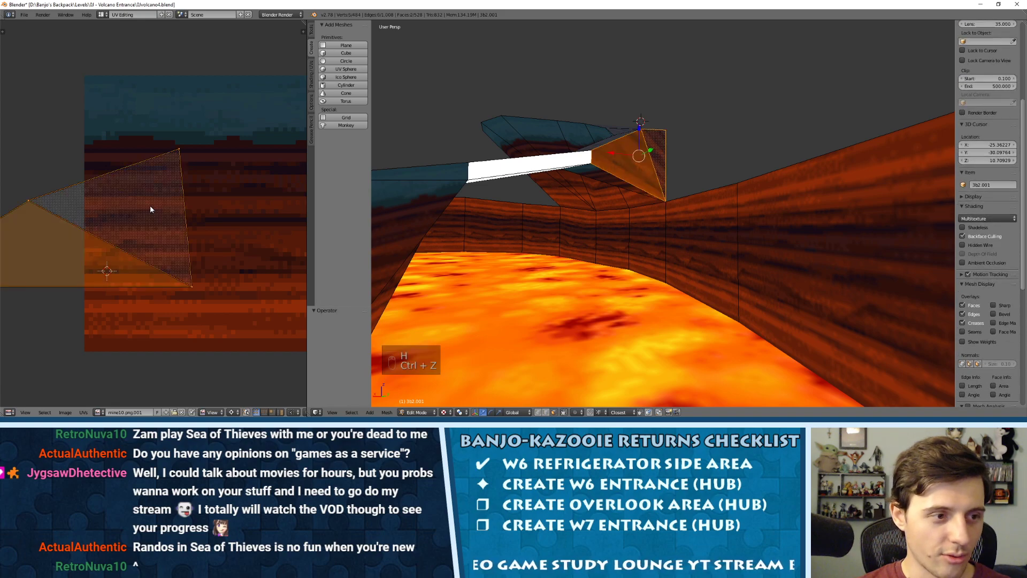
key("g")
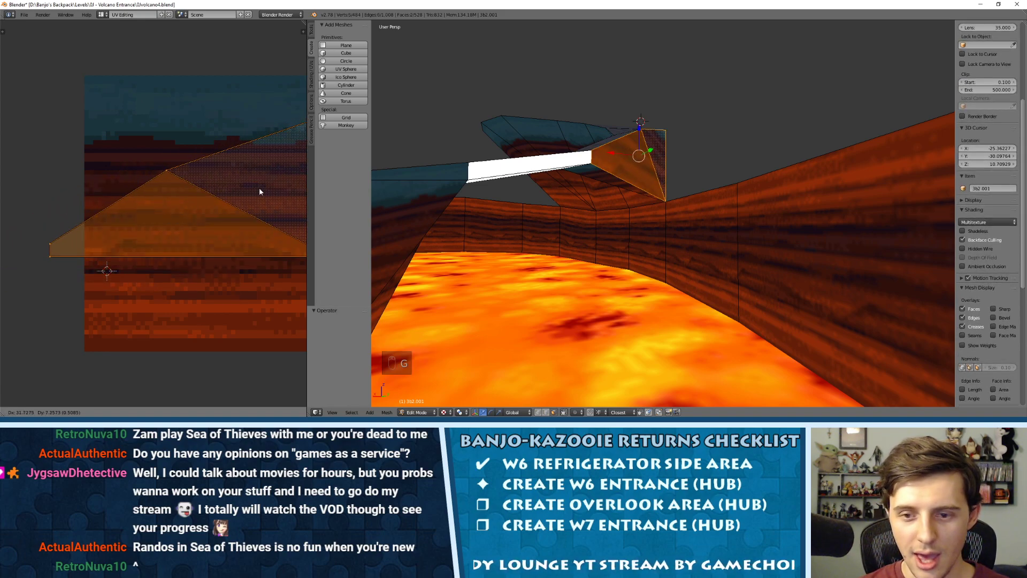
left_click(270, 180)
scroll(171, 173, "down", 7)
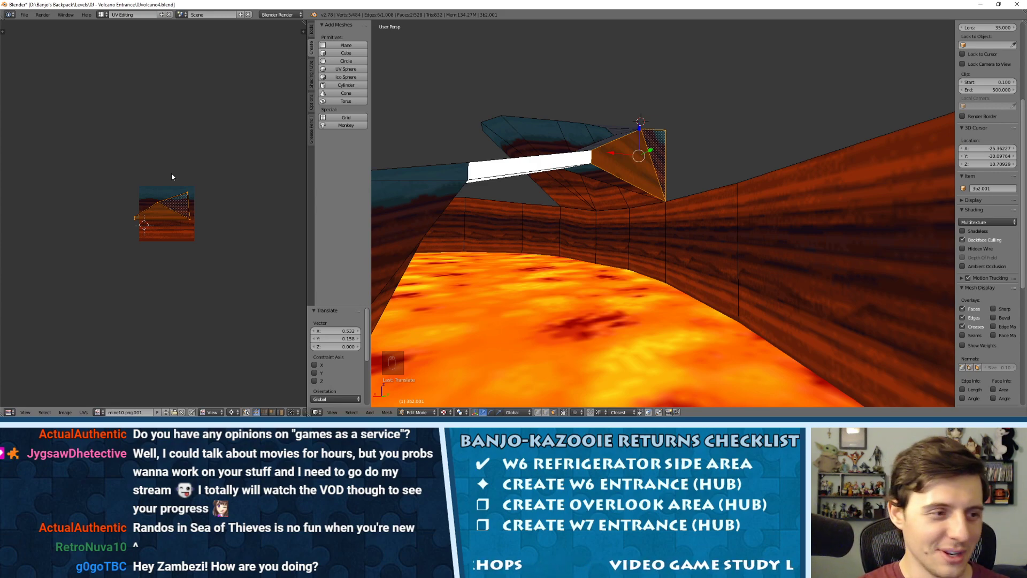
scroll(183, 193, "up", 5)
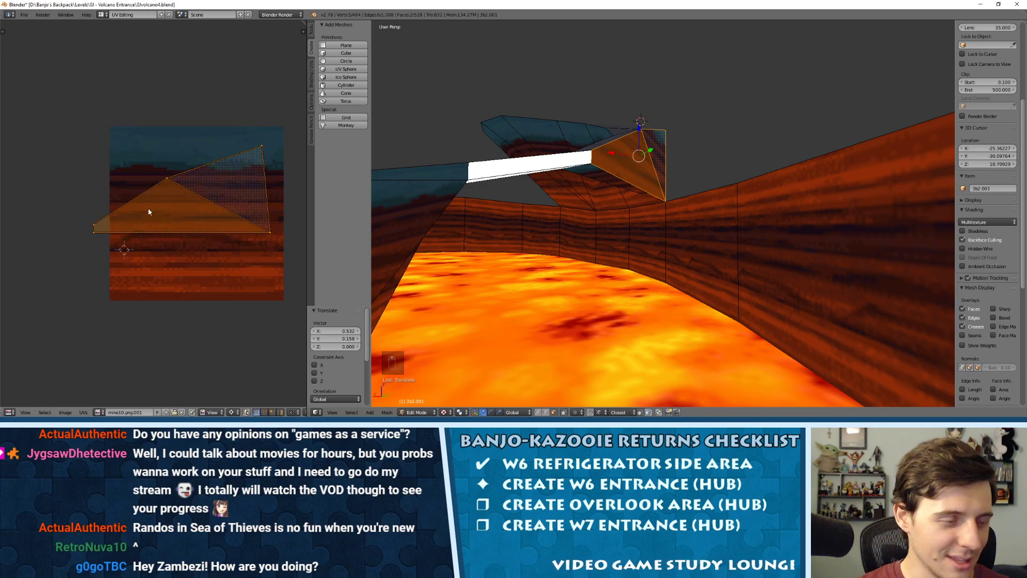
key("g")
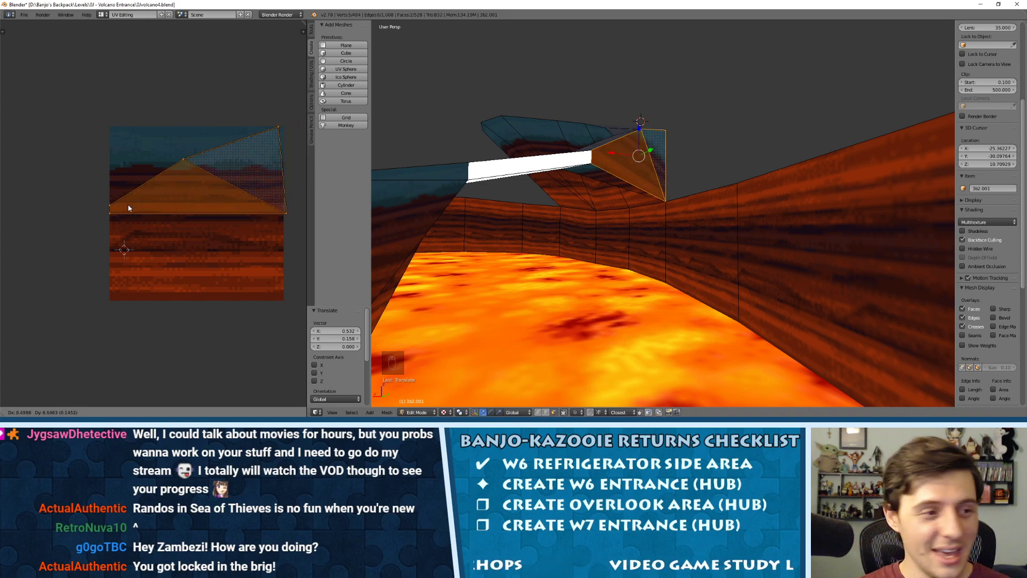
left_click(113, 212)
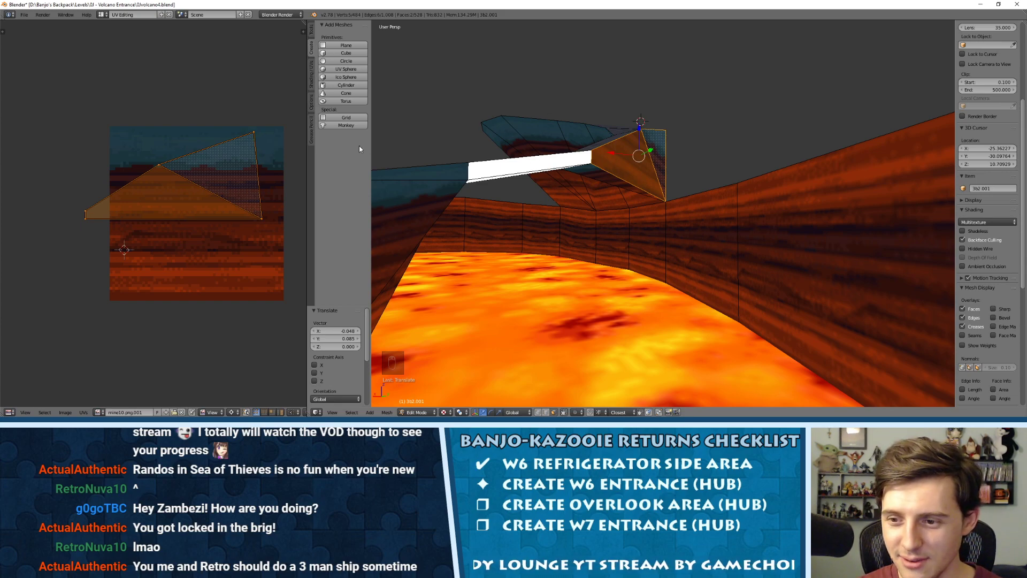
scroll(220, 160, "down", 2)
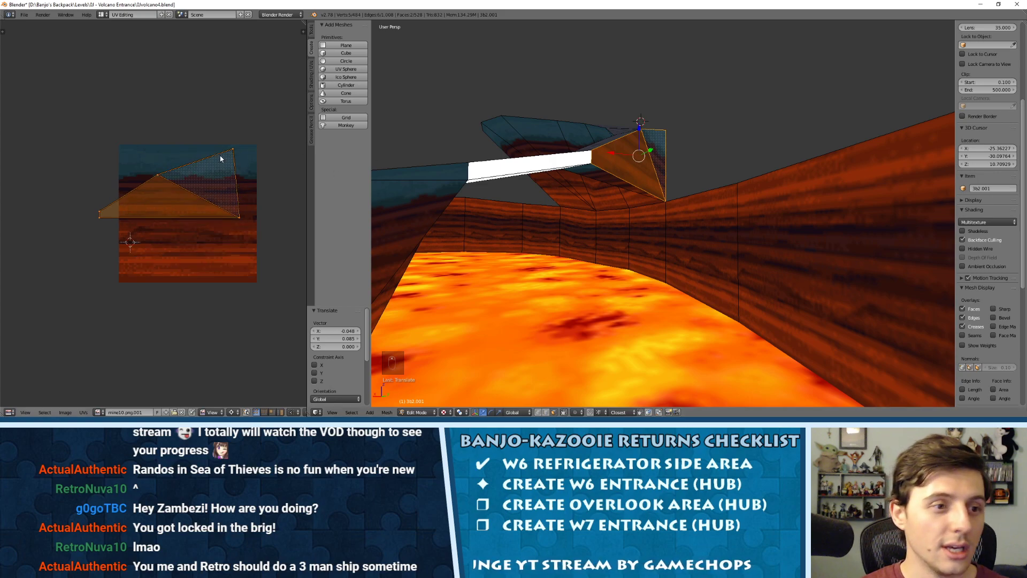
scroll(218, 184, "up", 2)
key("g")
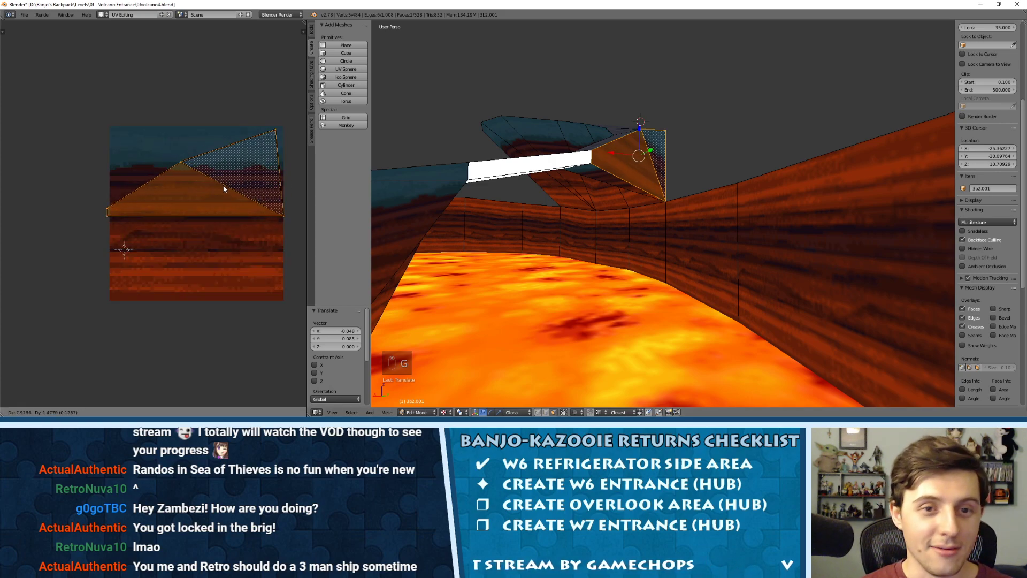
left_click(225, 166)
Raise the UV island's narrow end into the teal band, level with its upper middle vertex, and adjust its lower corner.
right_click(122, 182)
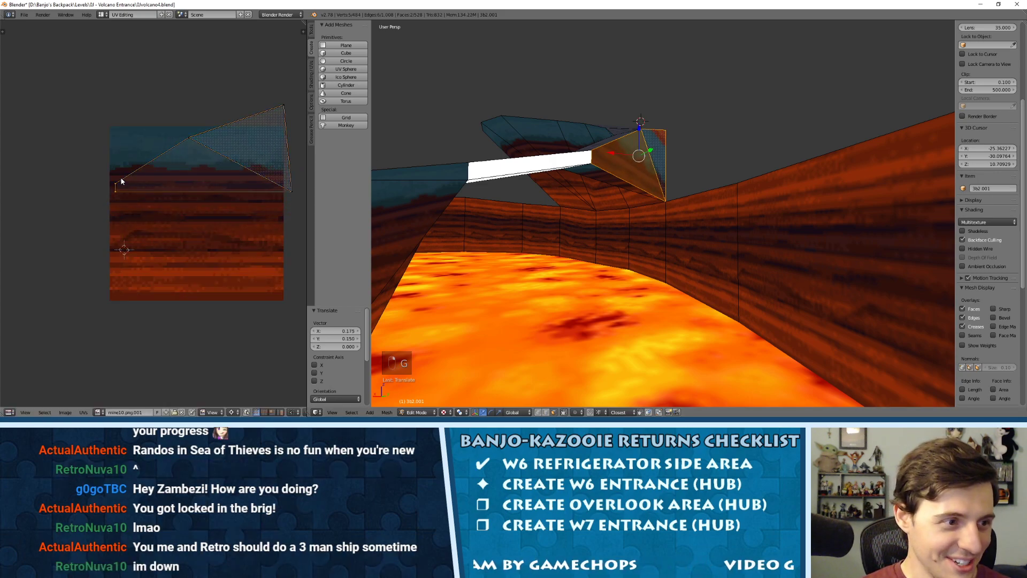
key("g")
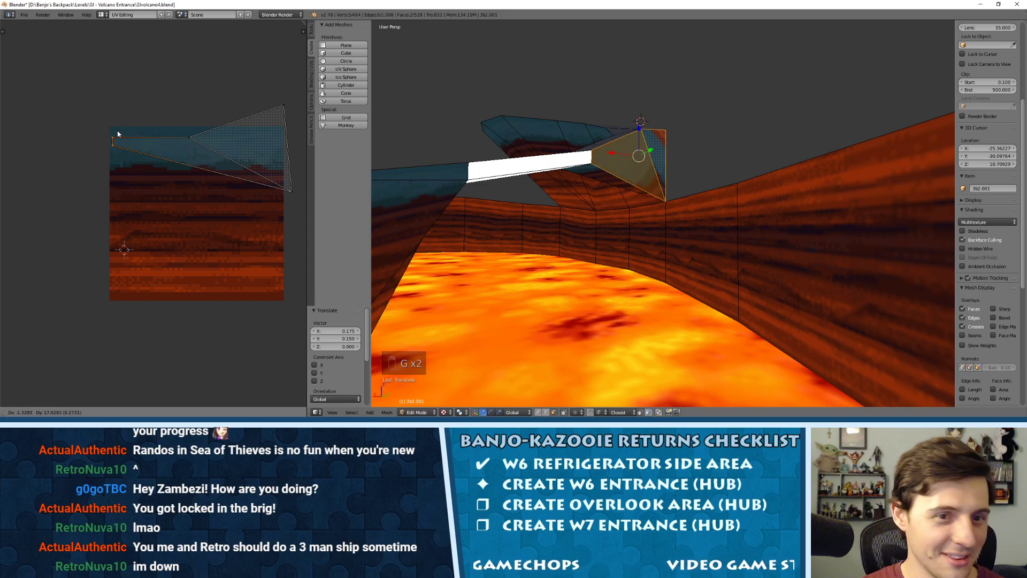
left_click(118, 135)
key("g")
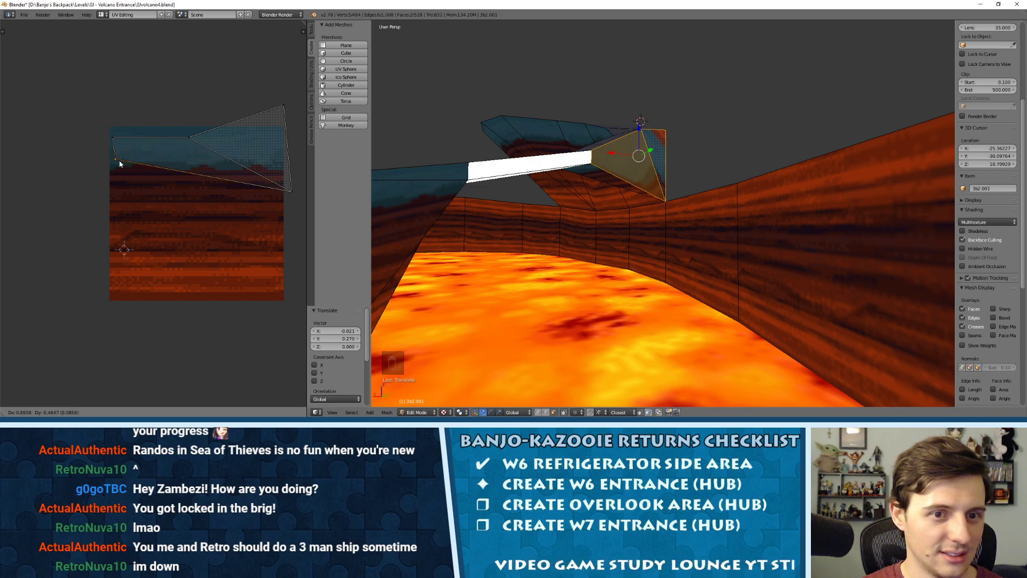
left_click(118, 153)
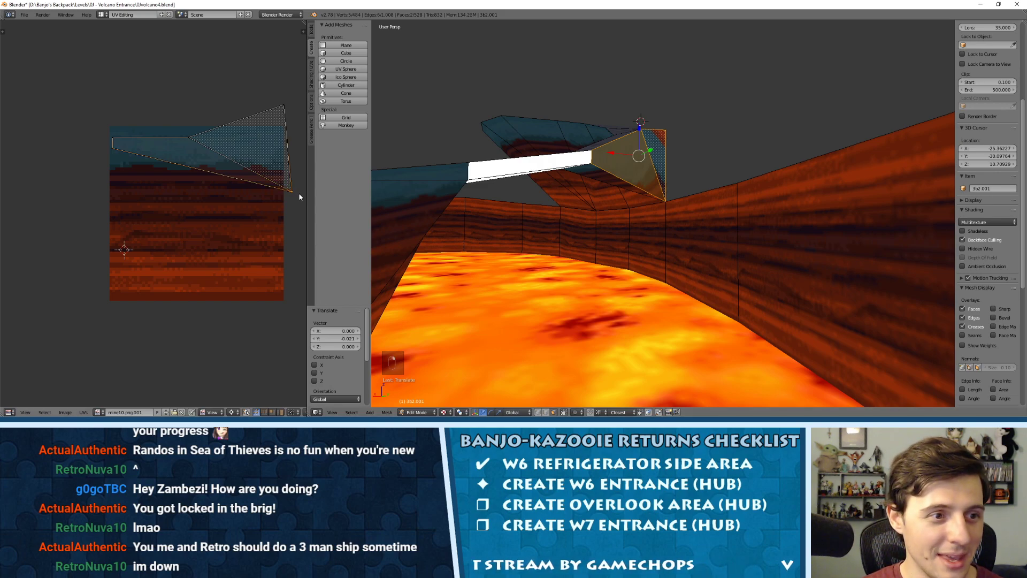
Lower the wide end's upper UV vertex level with the straight upper edge and place the lower vertex directly beneath it.
key("g")
left_click(256, 248)
right_click(272, 123)
key("g")
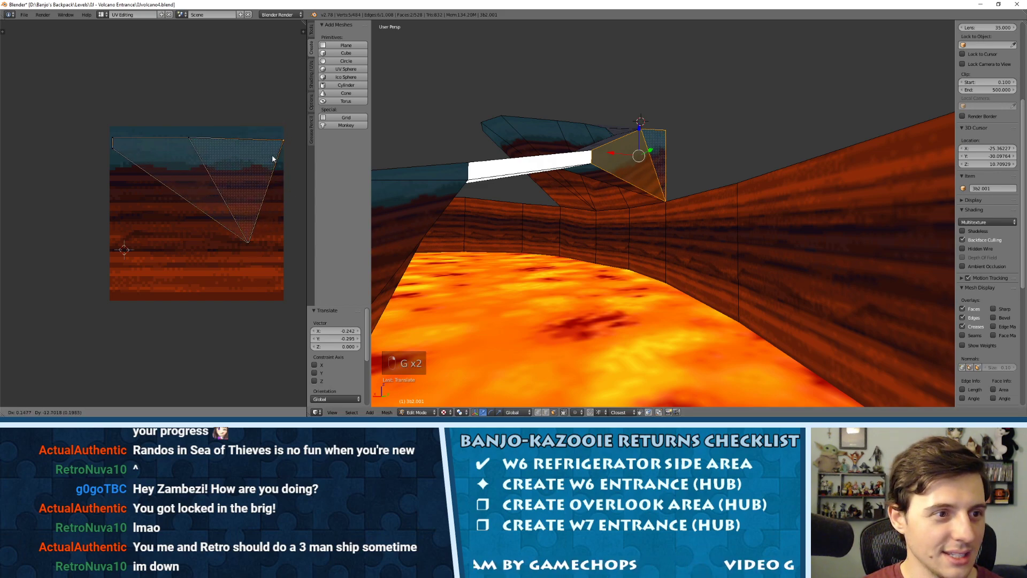
left_click(266, 156)
right_click(259, 231)
key("g")
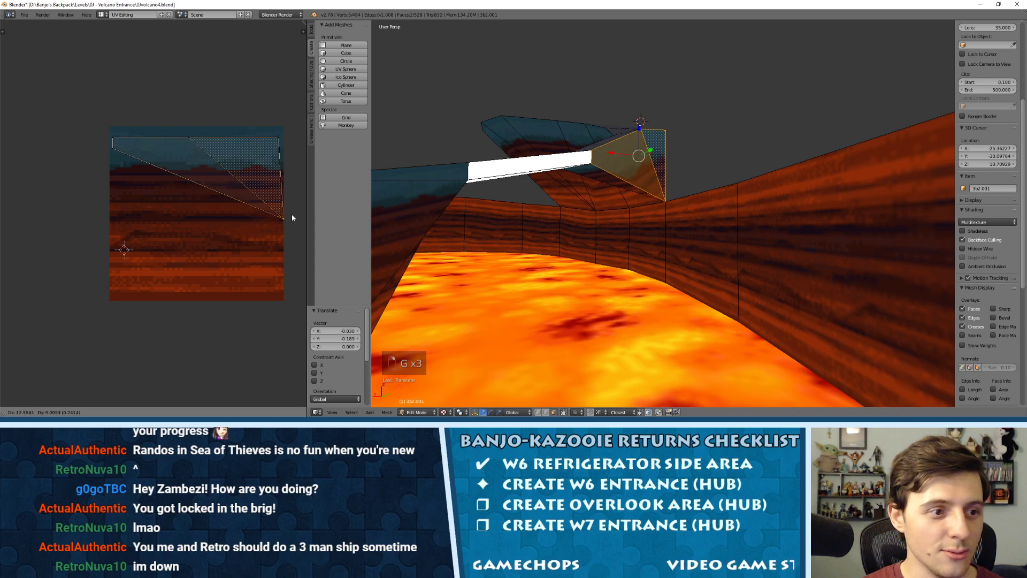
left_click(286, 217)
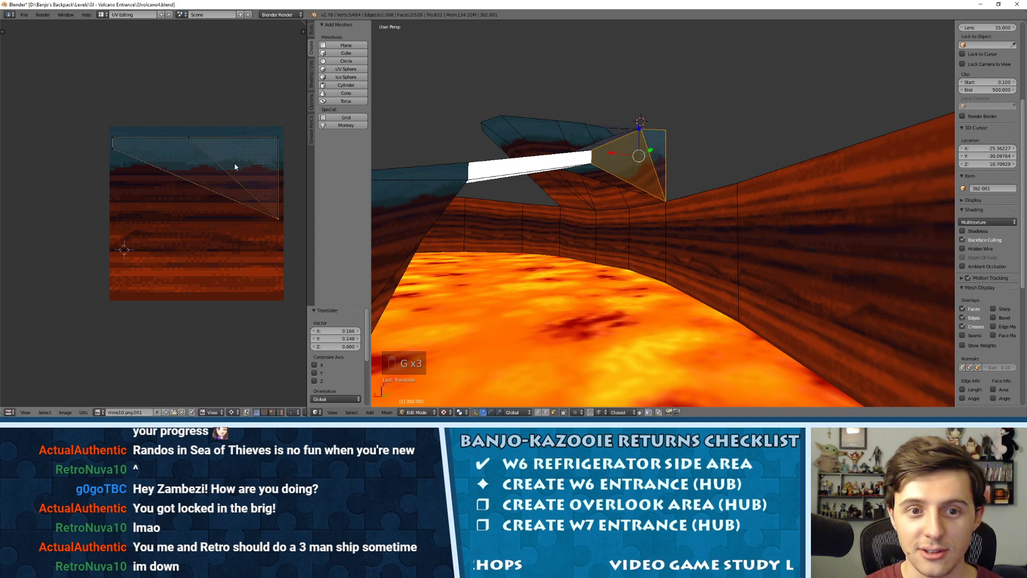
Move the wide end's lower UV vertex to the texture's bottom edge and shift the upper vertex about 0.018 along X above it.
key("g")
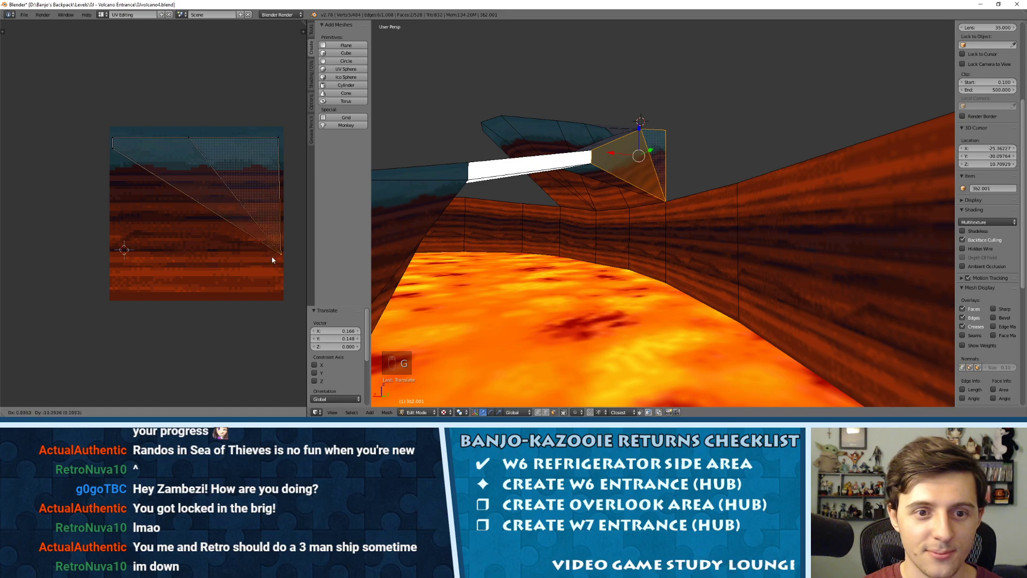
left_click(272, 299)
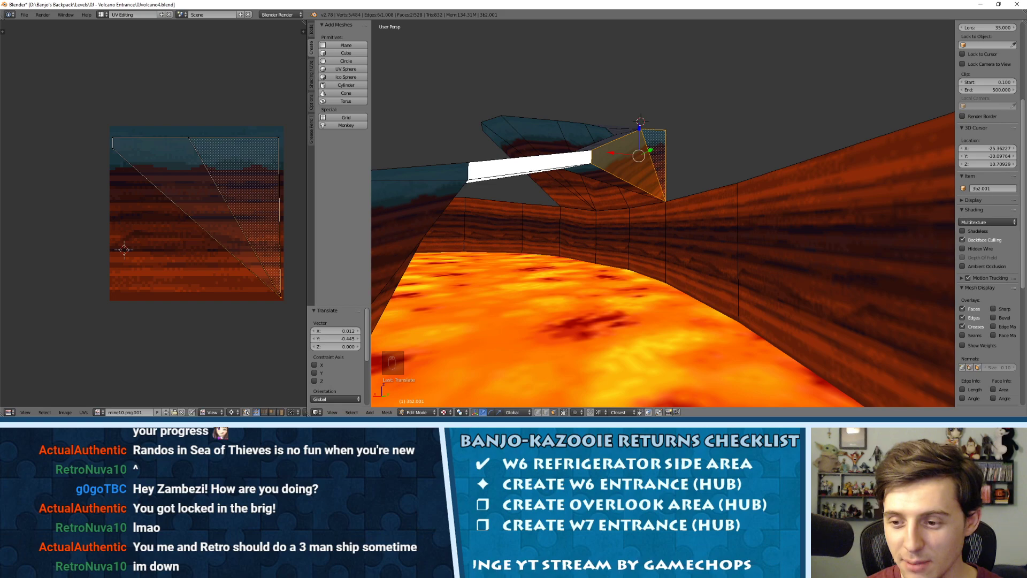
key("g")
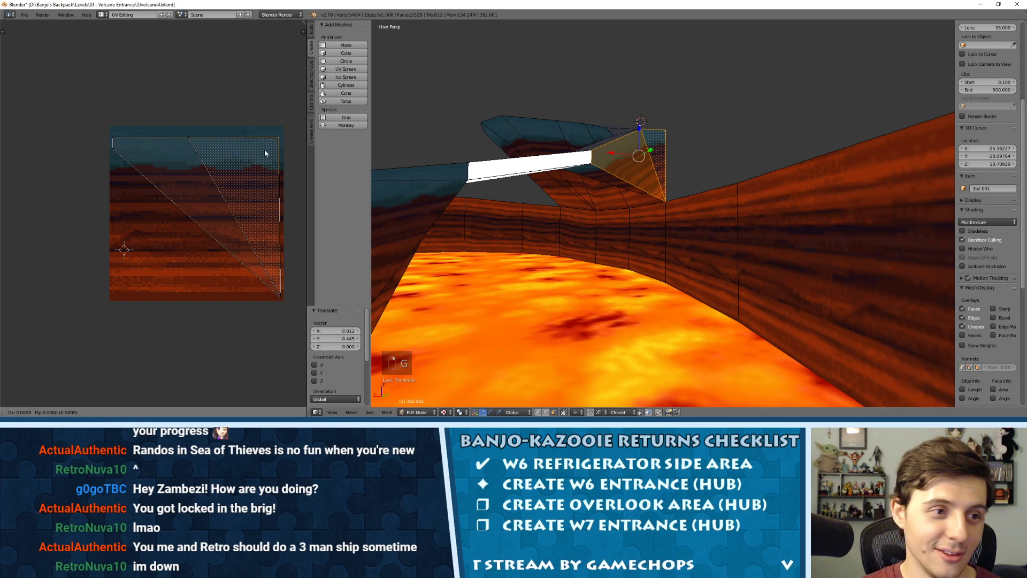
left_click(264, 152)
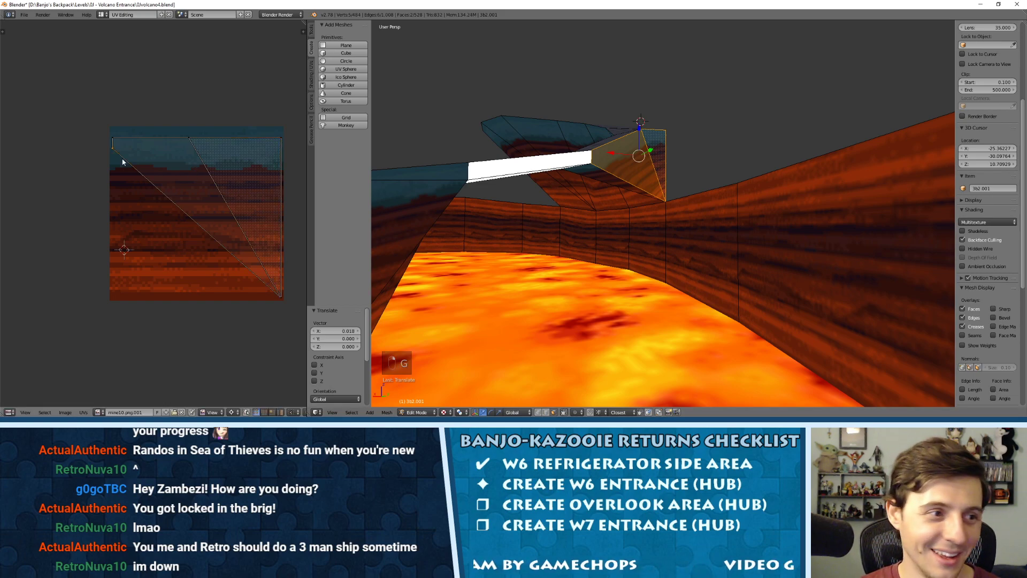
Lower the narrow end's bottom UV vertex slightly and shift the upper middle vertex along the island's upper edge.
key("g")
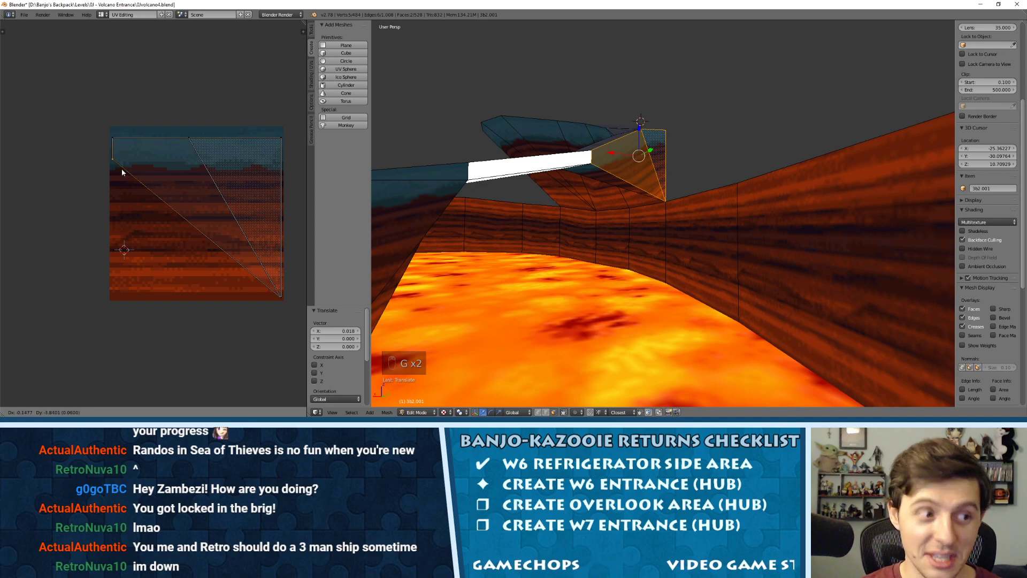
left_click(120, 168)
right_click(190, 140)
key("g")
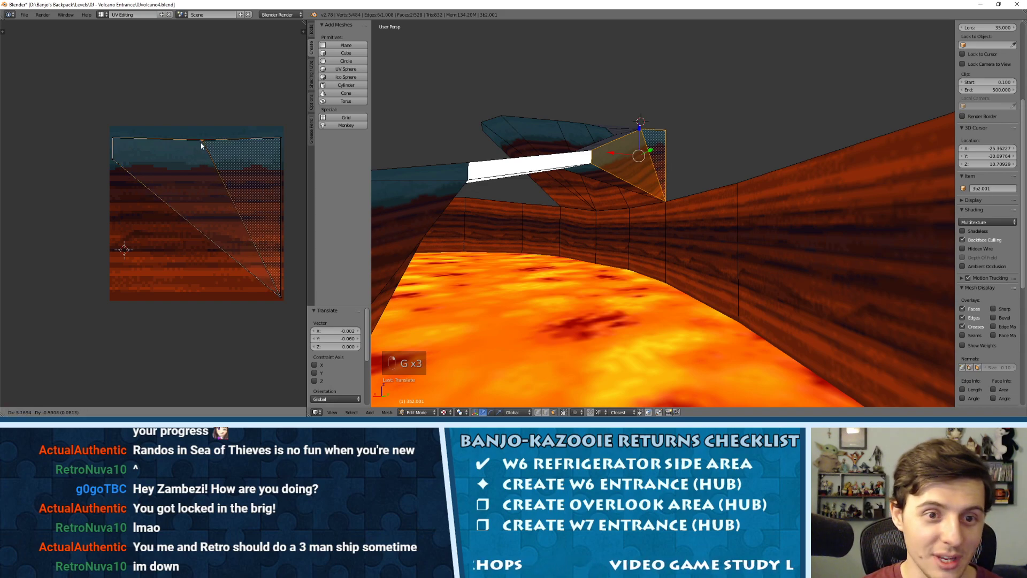
left_click(211, 144)
Deselect everything and examine the rock texture on the ramp's end faces up close, with and without the mesh edges.
key("a")
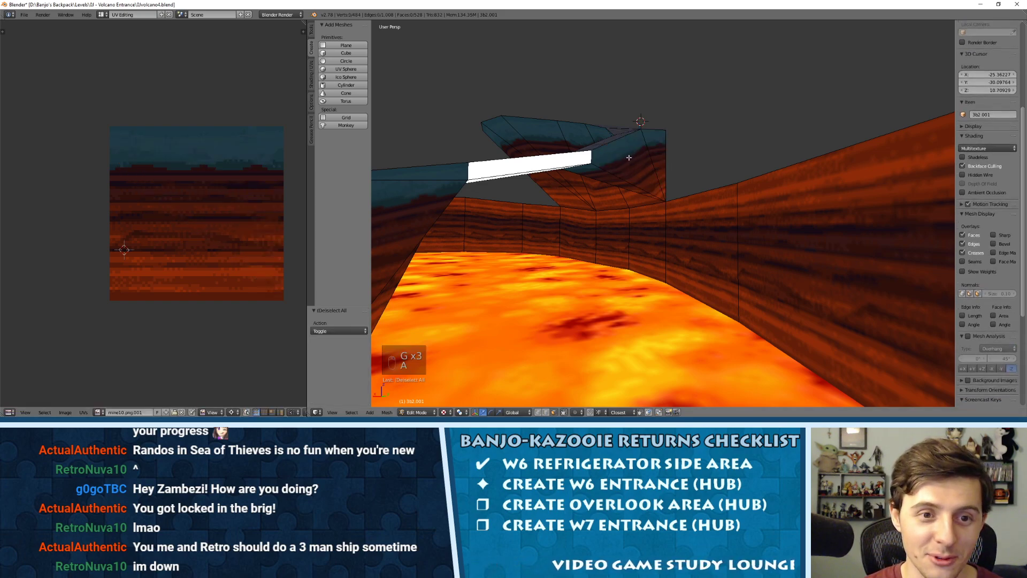
key("Tab")
scroll(631, 158, "up", 3)
middle_click_drag(630, 158, 592, 137)
key("Tab")
key("Tab")
key("Tab")
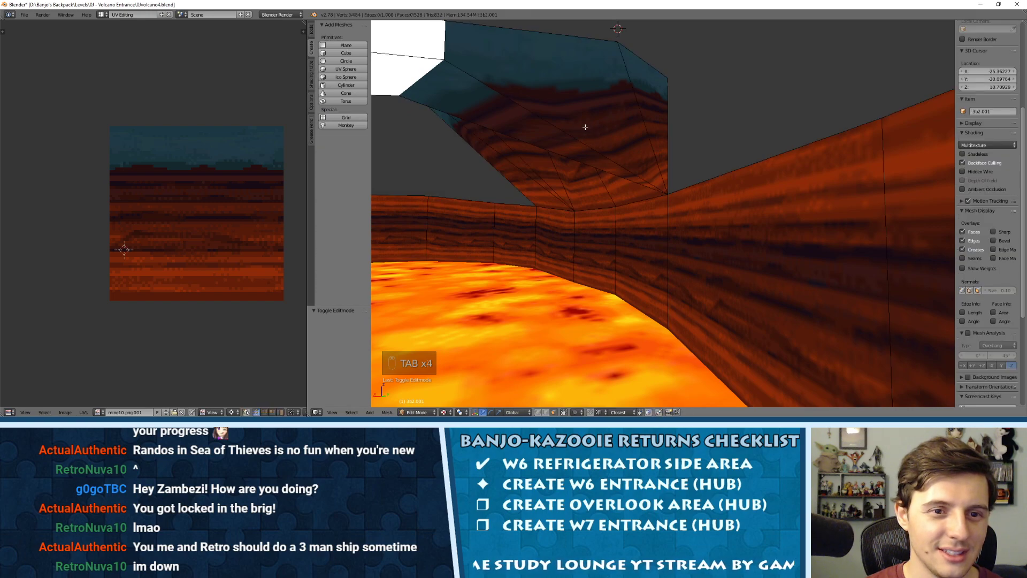
key("Tab")
key("Tab")
Select the two end faces and raise the narrow end's lower UV vertex by about 0.030 and another 0.005.
right_click(584, 130)
right_click(644, 102, "shift")
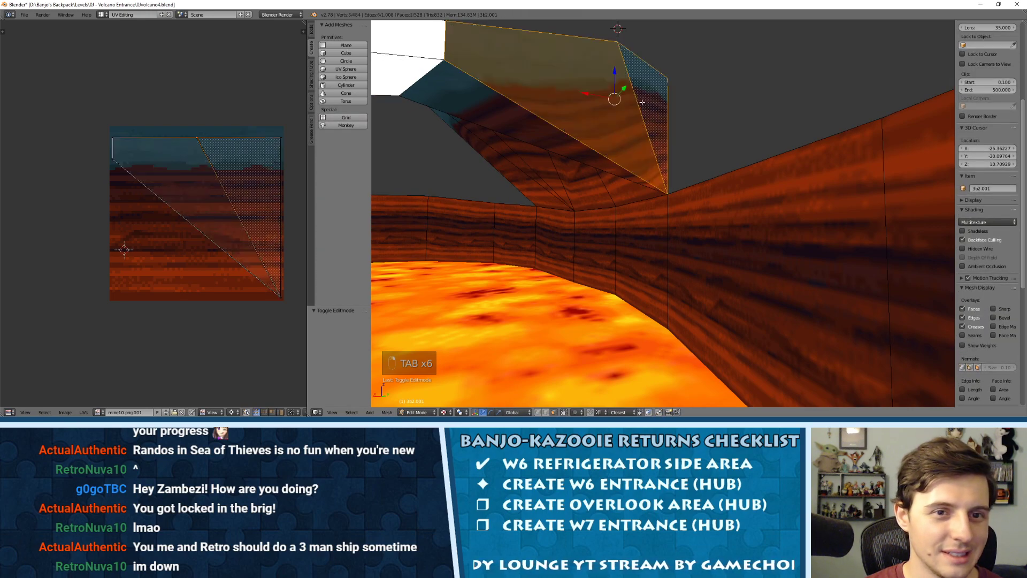
key("g")
left_click(123, 161)
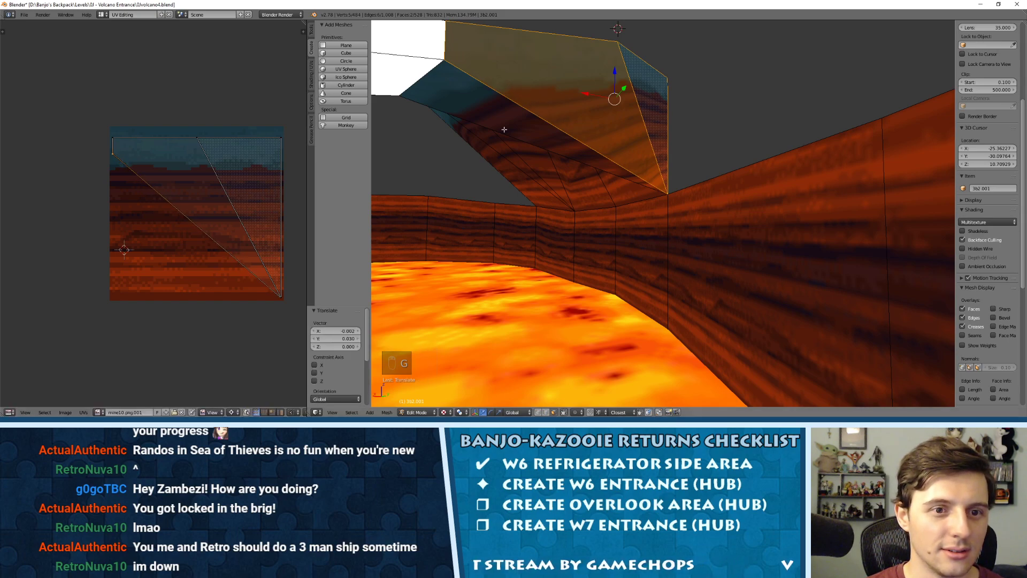
key("Tab")
scroll(522, 127, "up", 4)
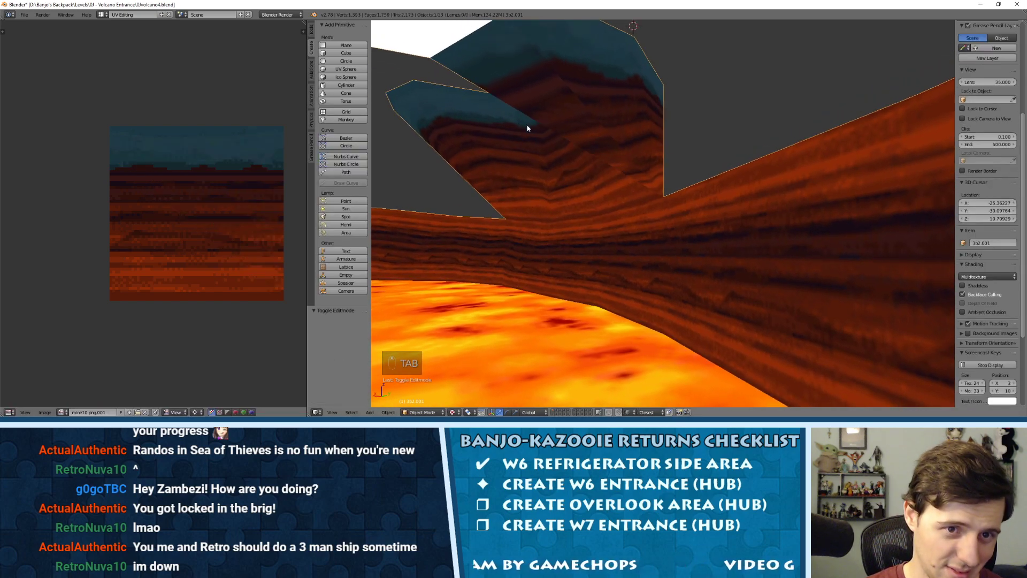
key("Tab")
key("g")
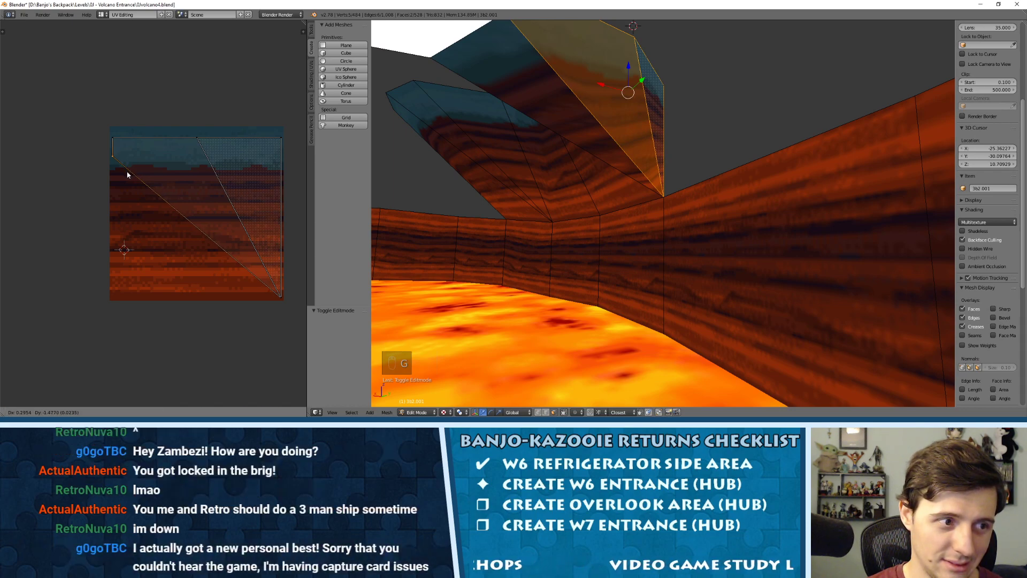
left_click(127, 174)
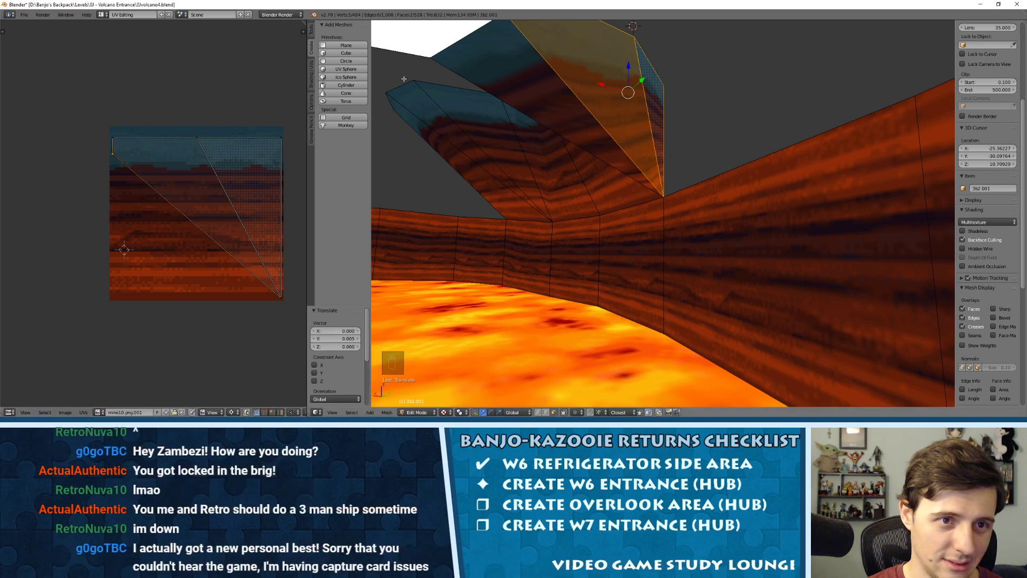
Add the adjoining ramp side faces to the selection and move their seam-corner UV vertex about -2.511 along X to the end-face island.
right_click(491, 71, "shift")
scroll(182, 213, "down", 7)
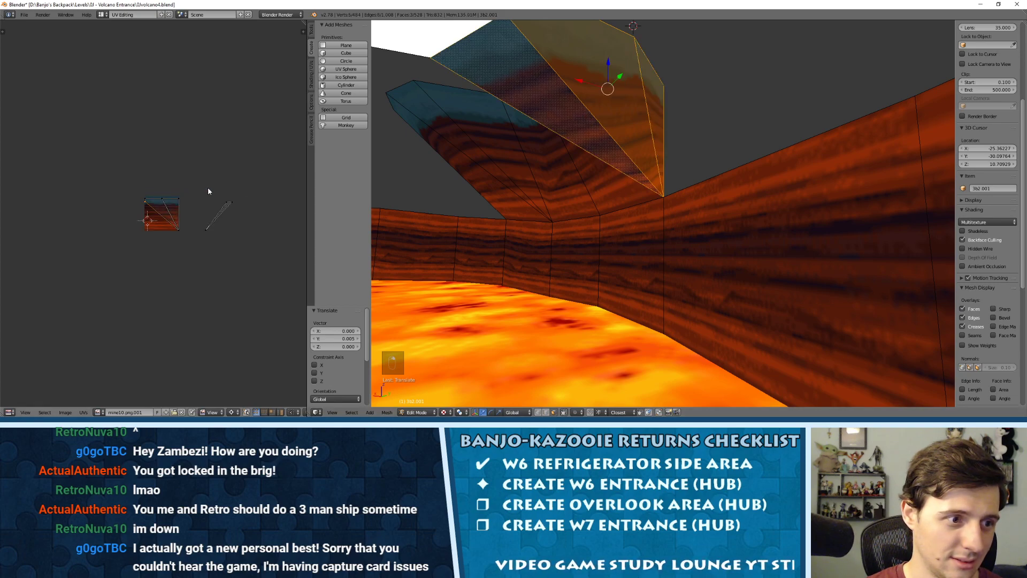
middle_click_drag(471, 85, 511, 83)
right_click(669, 84, "shift")
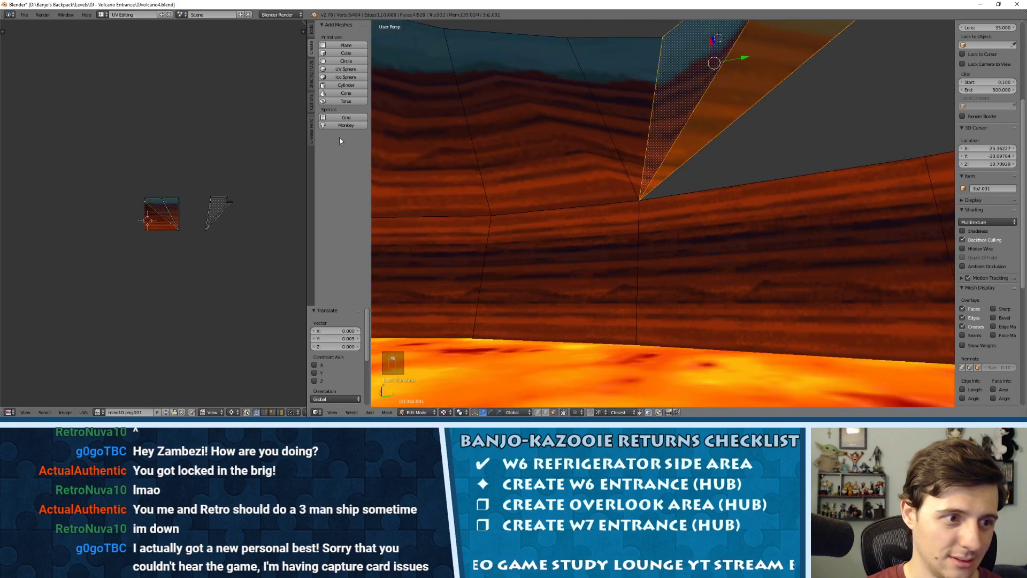
scroll(236, 176, "up", 4)
key("g")
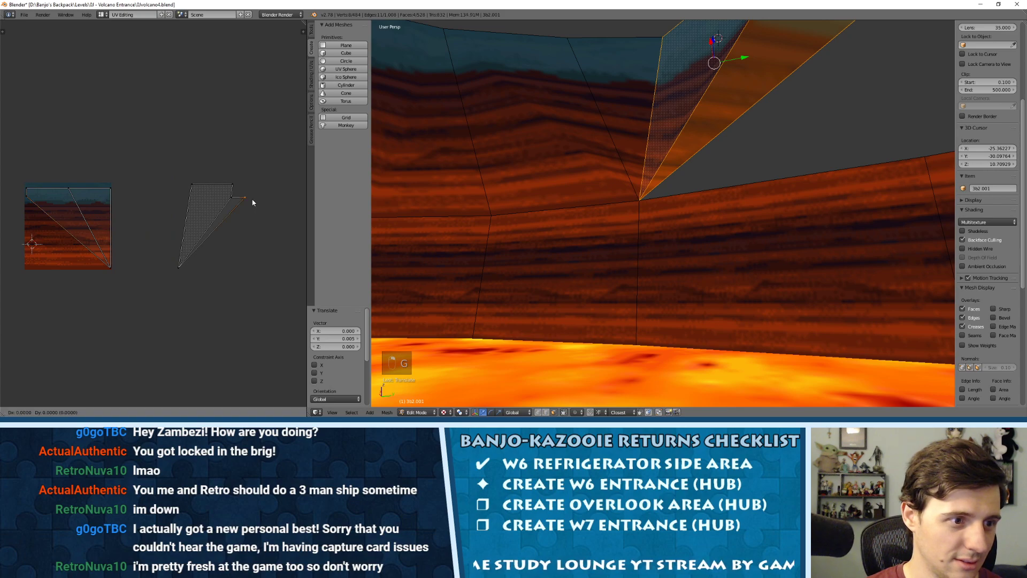
key("x")
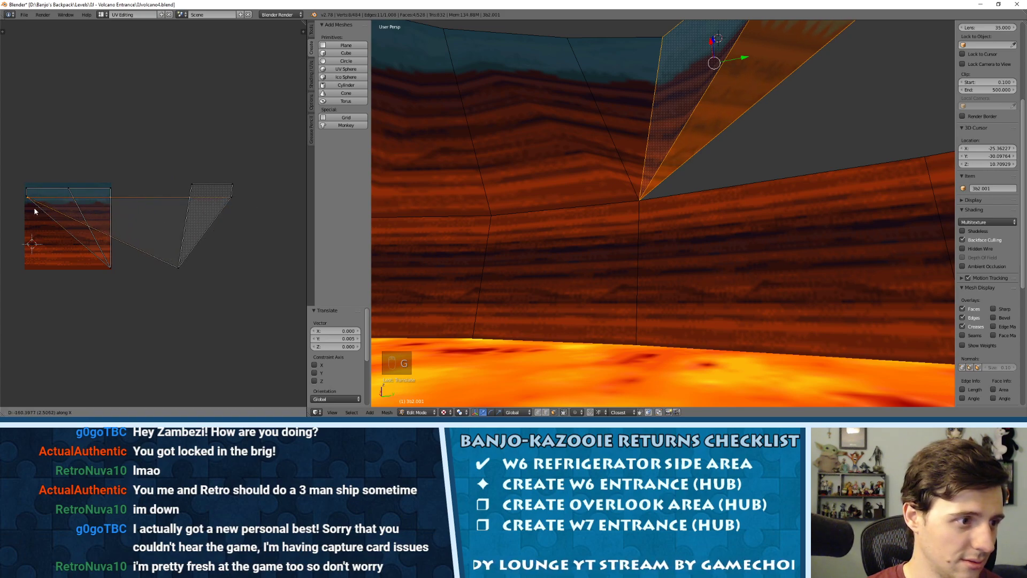
left_click(34, 211)
Zoom in on the seam and move the end-face island's lower corner onto the adjoining faces' UV vertex until both coincide.
key("KP_Decimal")
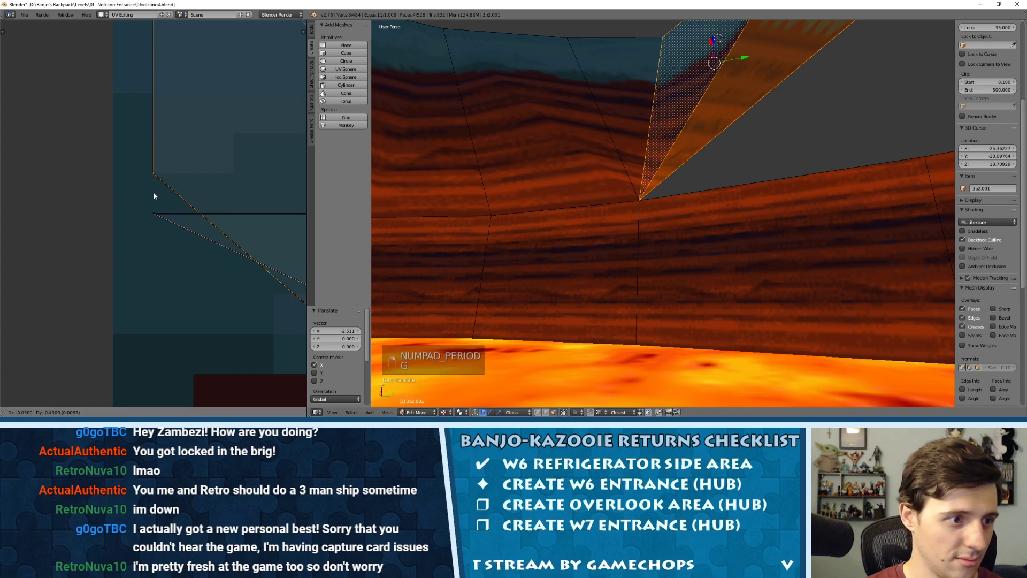
key("g")
left_click(159, 218)
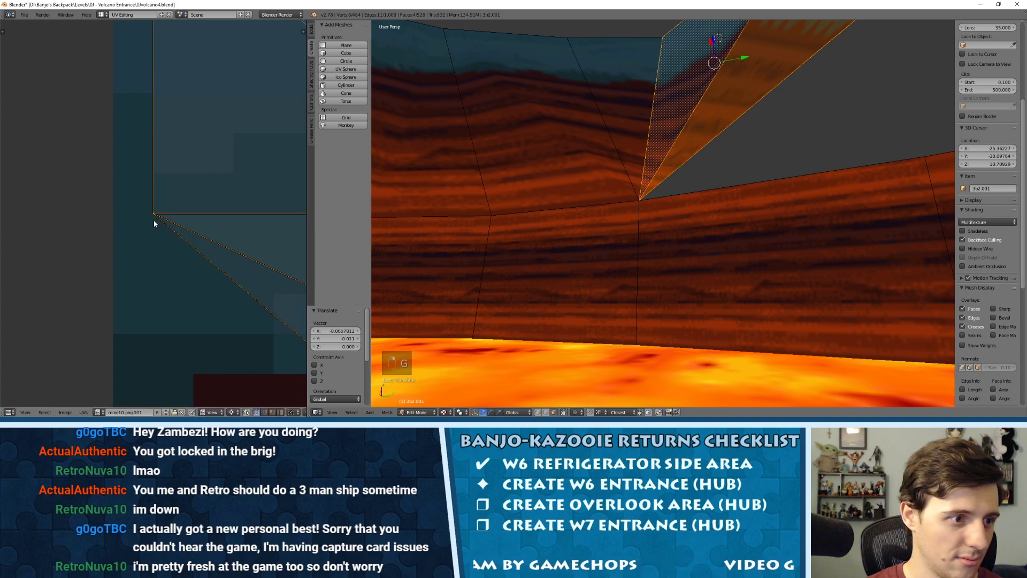
key("g")
left_click(161, 222)
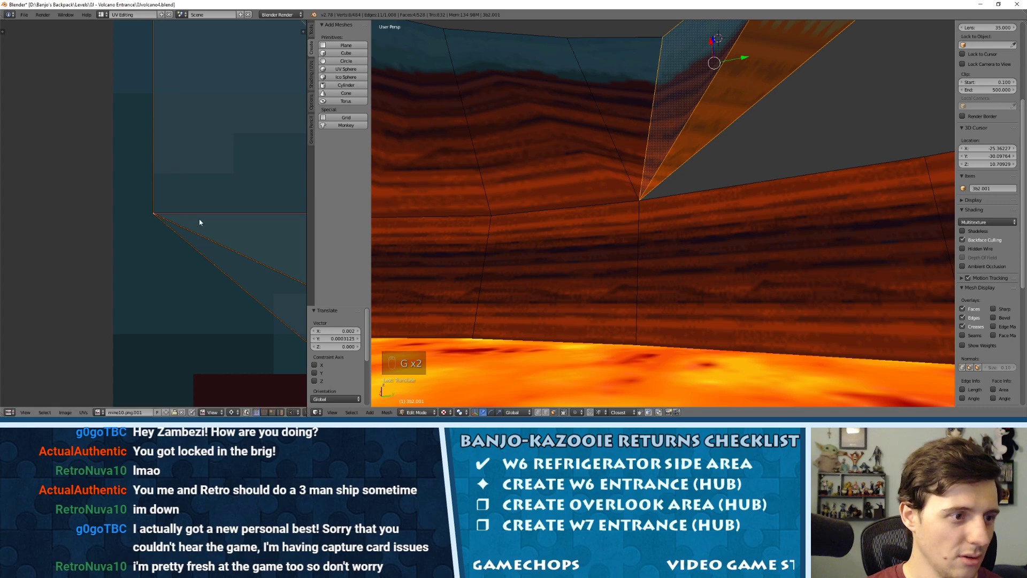
Select only the triangular side face near the ramp's end and move its upper outer UV vertex about 1.77 along X, above the lower vertex.
middle_click_drag(658, 225, 689, 147)
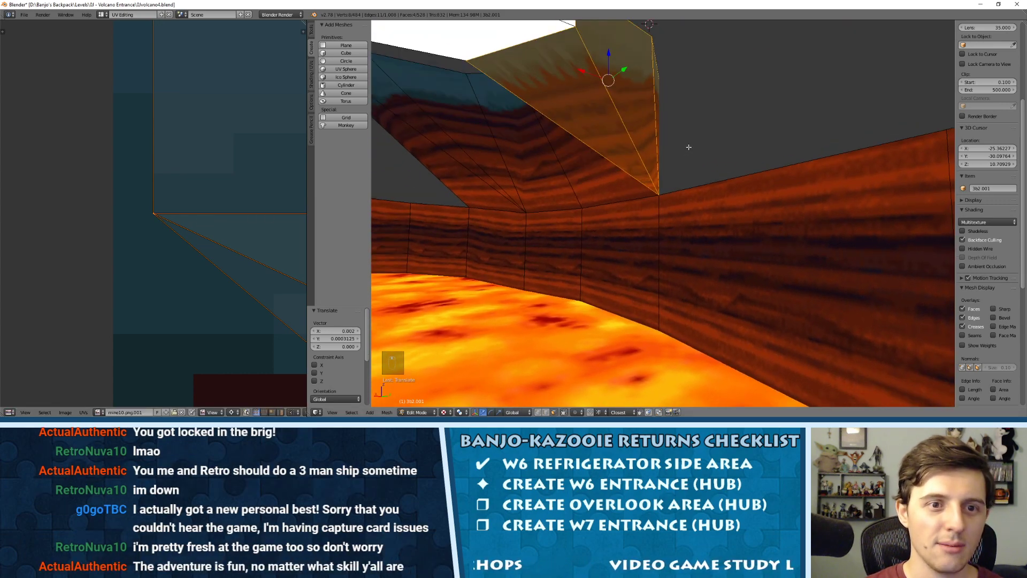
key("a")
middle_click_drag(607, 91, 622, 144)
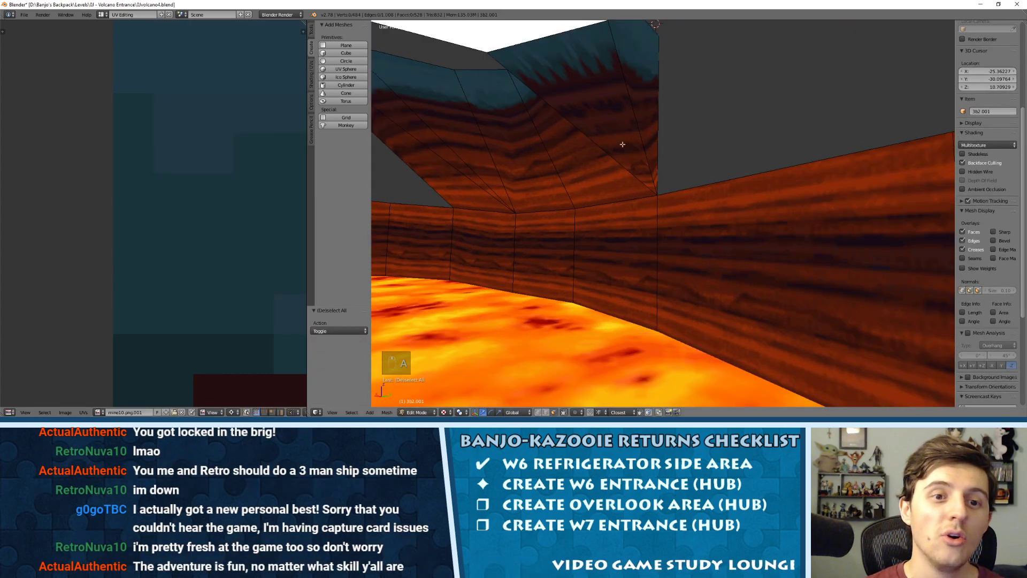
scroll(622, 145, "down", 2)
right_click(623, 145)
scroll(221, 225, "down", 7)
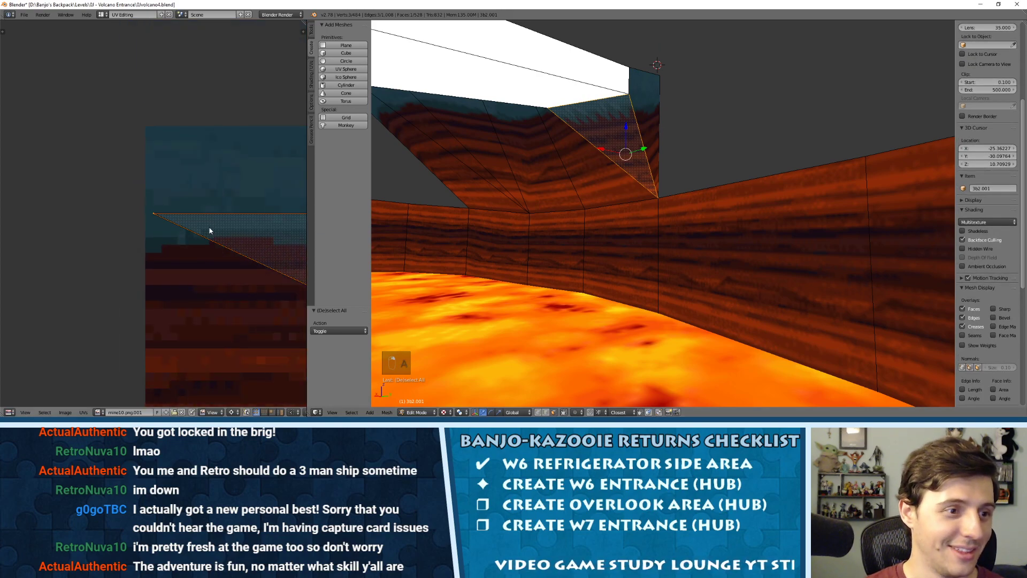
scroll(209, 231, "down", 8)
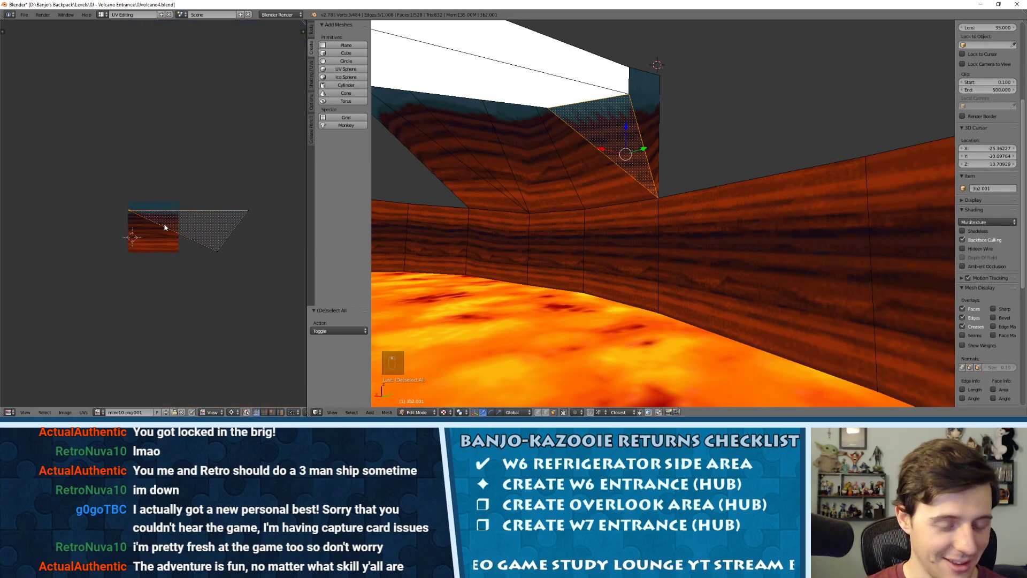
key("g")
key("x")
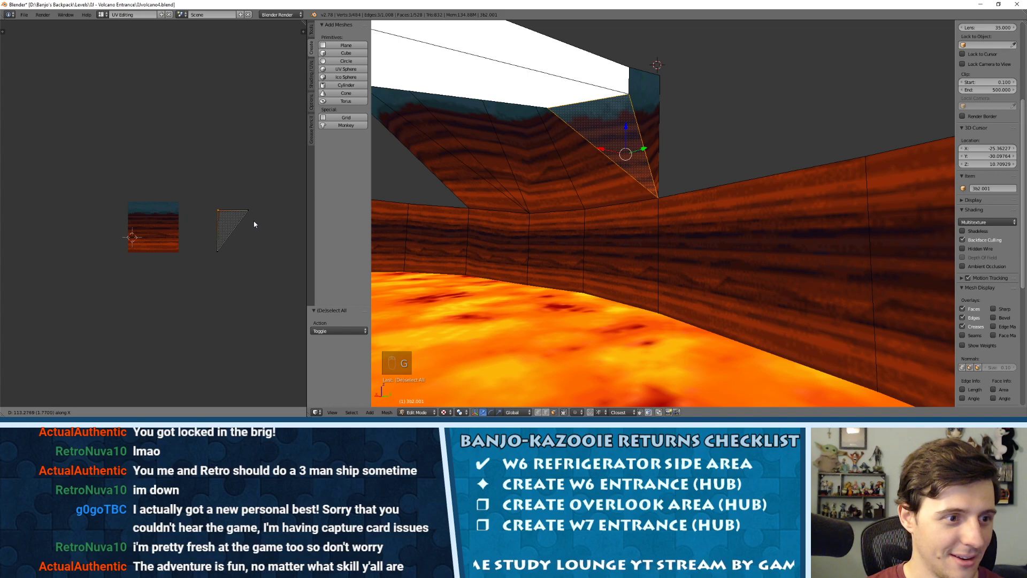
left_click(252, 223)
Inspect the triangular face without the mesh edges, try repositioning its two upper UV vertices, and undo the moves.
scroll(636, 120, "up", 2)
middle_click_drag(638, 119, 612, 168)
key("Tab")
key("Tab")
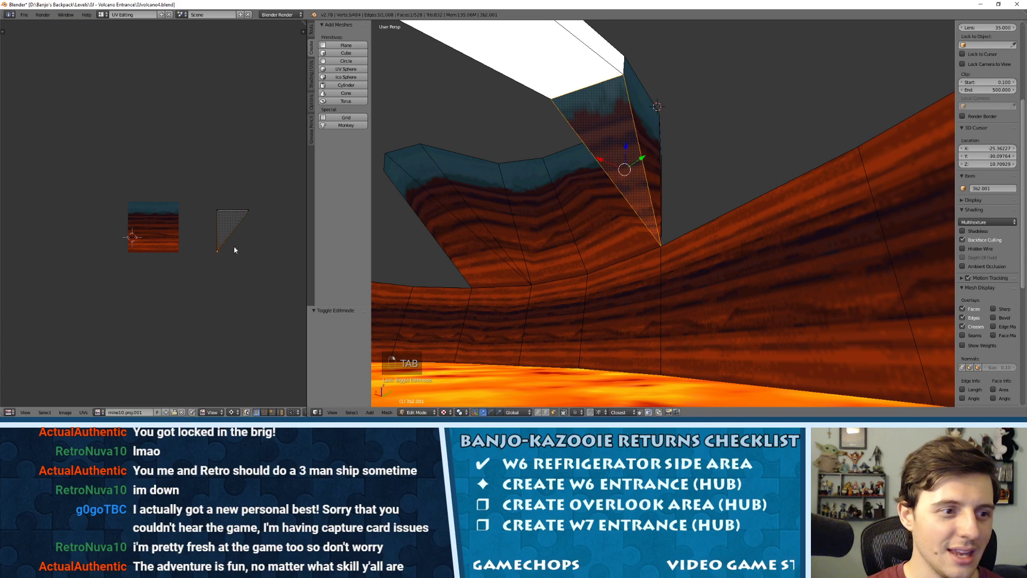
key("g")
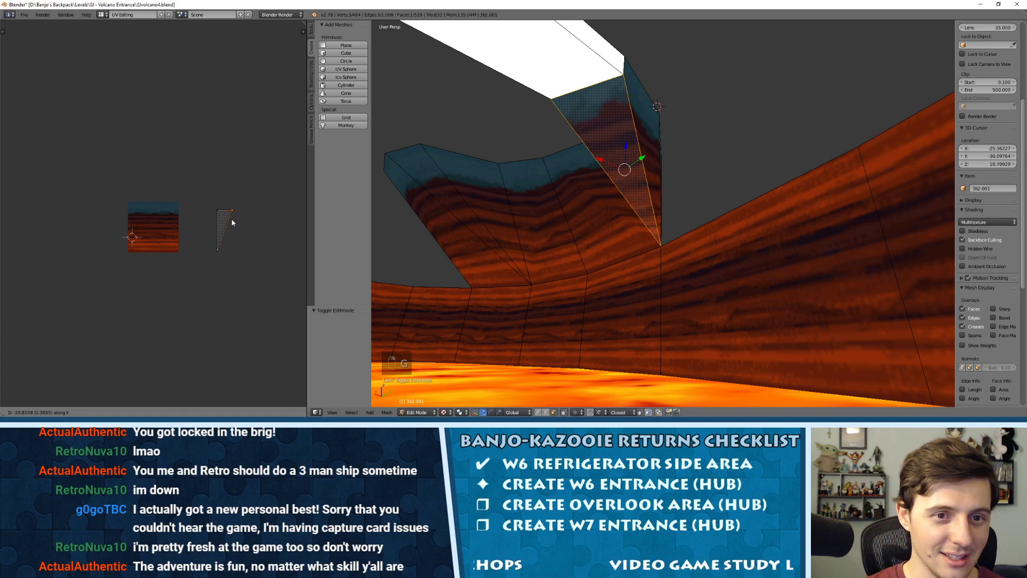
left_click(227, 219)
key("ctrl+z")
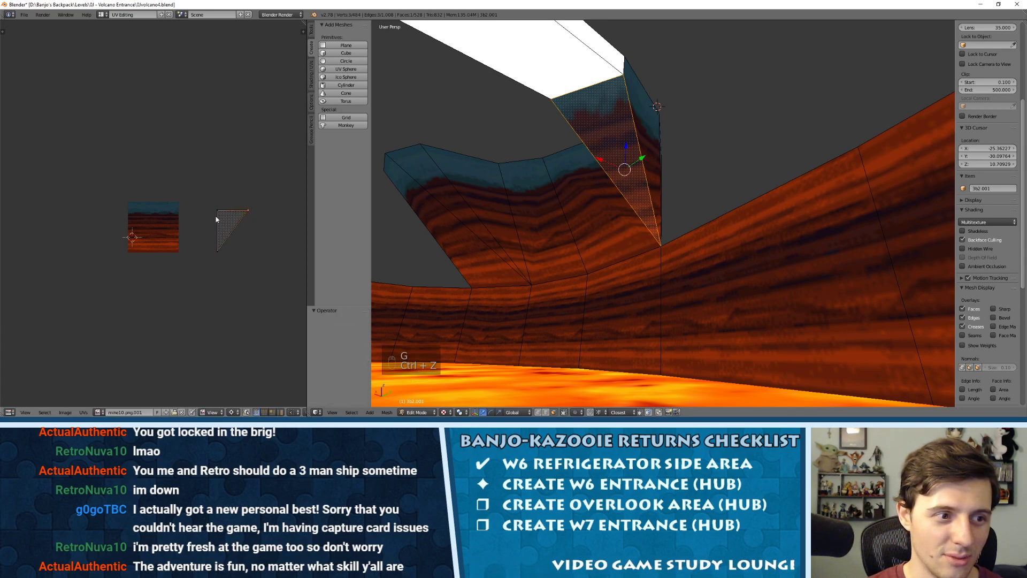
key("g")
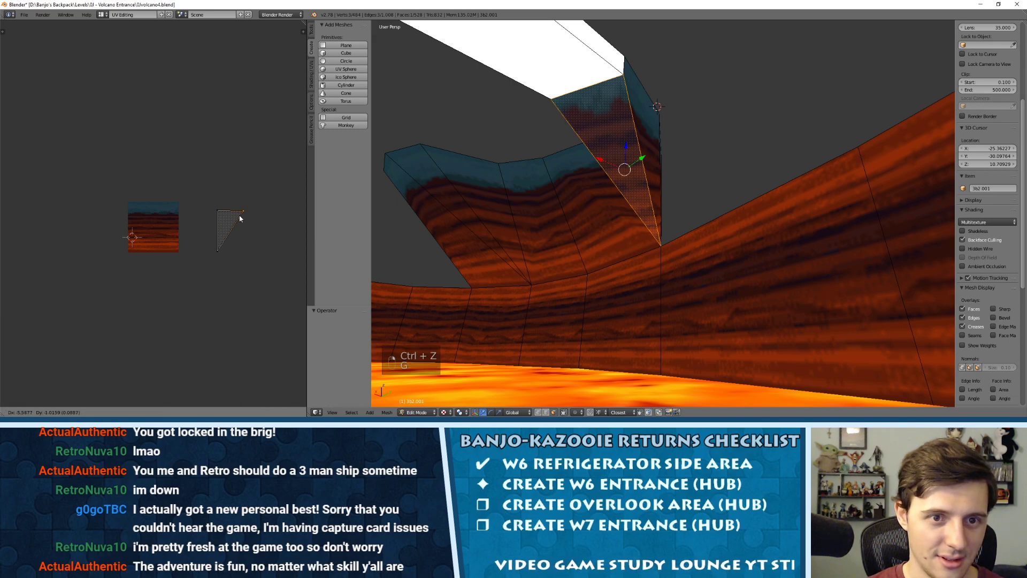
left_click(248, 220)
key("g")
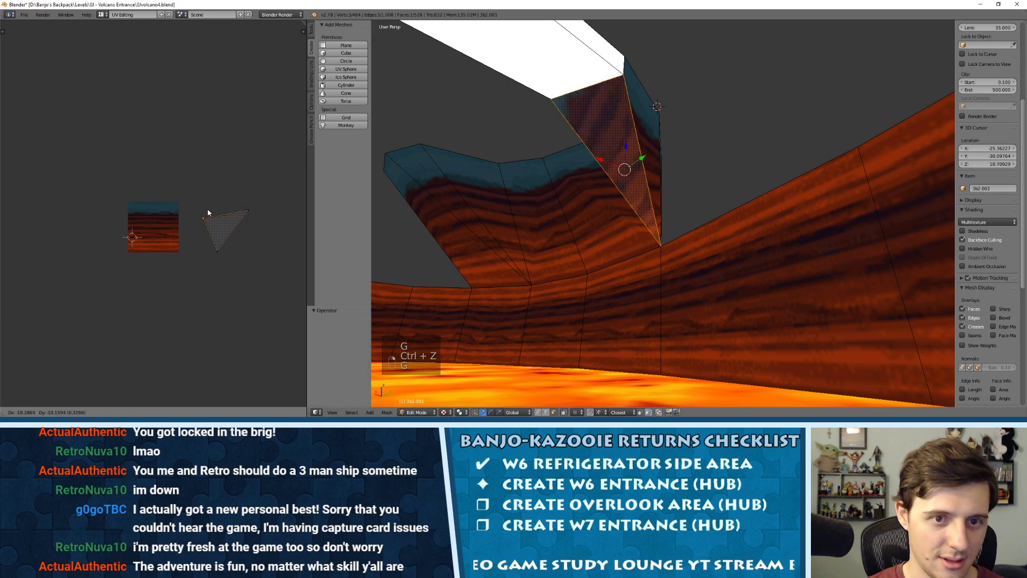
left_click(211, 212)
key("ctrl+z")
Move the triangular face's upper UV vertex nearest the texture about 0.31 along X and inspect the ramp sides without the mesh edges.
key("g")
key("x")
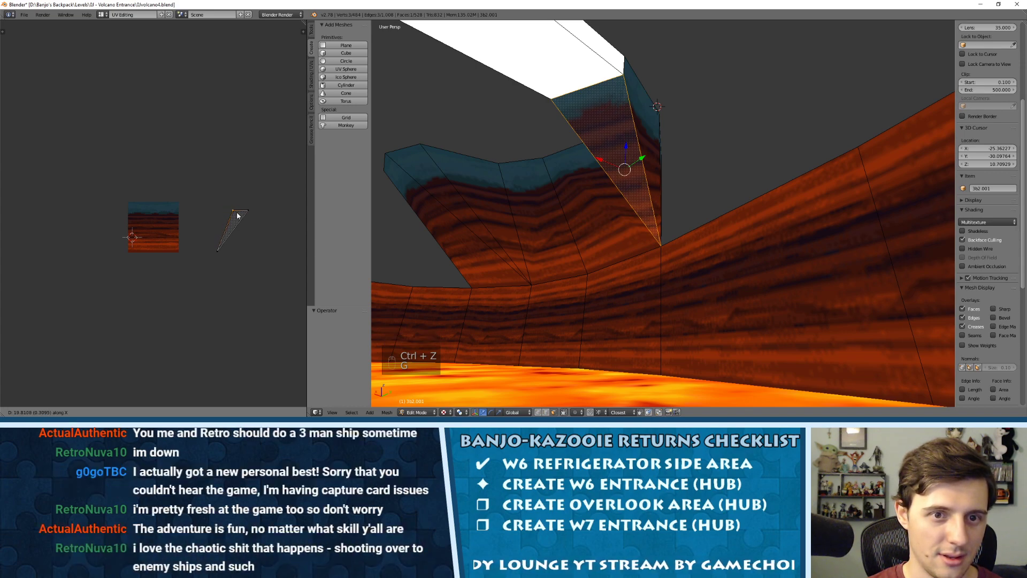
left_click(237, 213)
key("Tab")
middle_click_drag(590, 173, 635, 204)
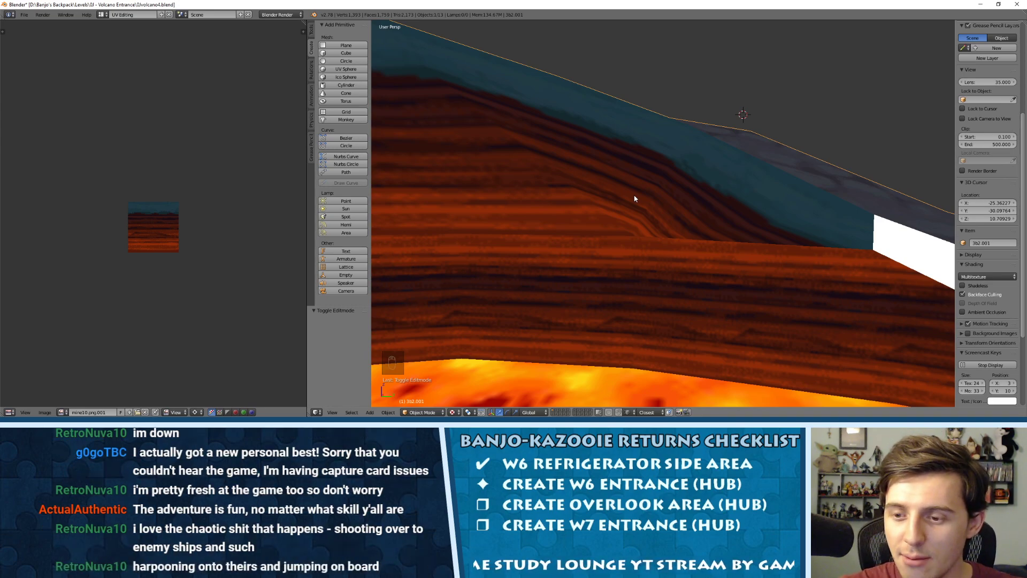
scroll(645, 169, "down", 5)
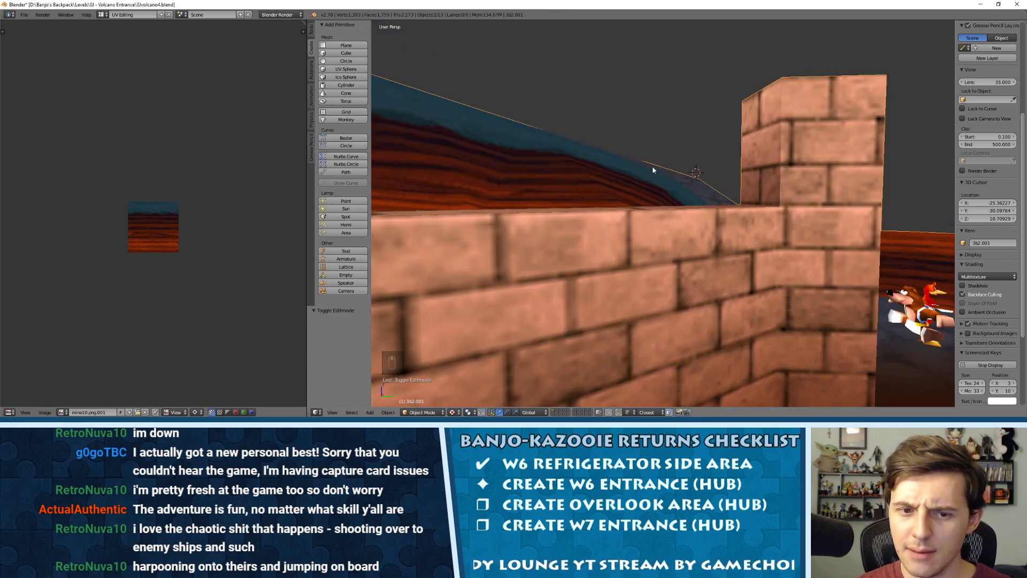
mouse_move(653, 170)
middle_mouse_down()
mouse_move(696, 157)
mouse_move(695, 145)
mouse_move(713, 153)
mouse_move(658, 167)
mouse_move(768, 172)
mouse_move(709, 167)
mouse_move(792, 162)
mouse_move(756, 153)
mouse_move(760, 167)
mouse_move(694, 160)
middle_mouse_up()
scroll(713, 157, "up", 4)
Select the untextured side face of the ramp's thin bridge section and unwrap it.
key("ctrl+Tab")
key("ctrl+Tab")
key("Tab")
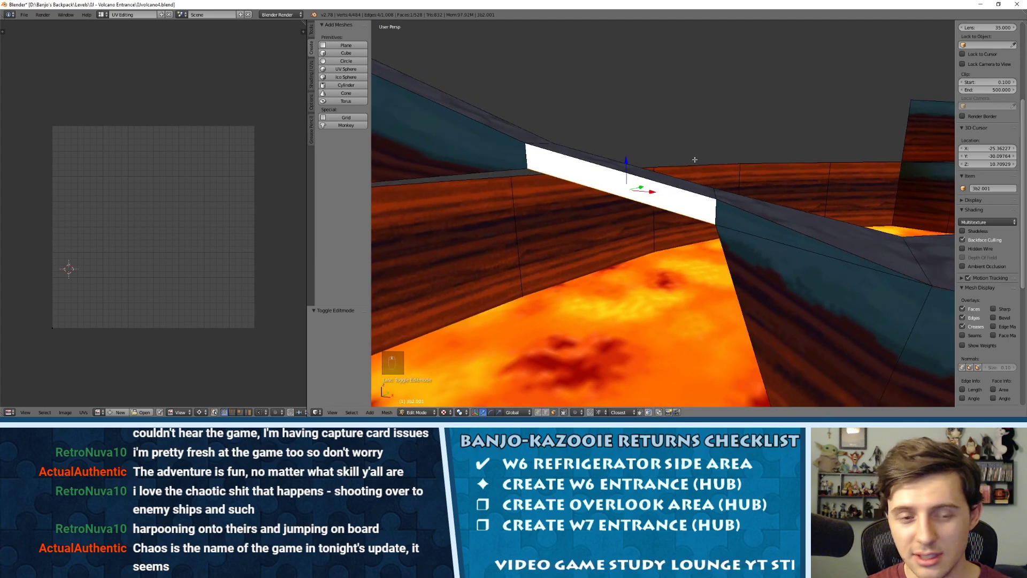
right_click(479, 156)
scroll(627, 166, "down", 3)
right_click(717, 221)
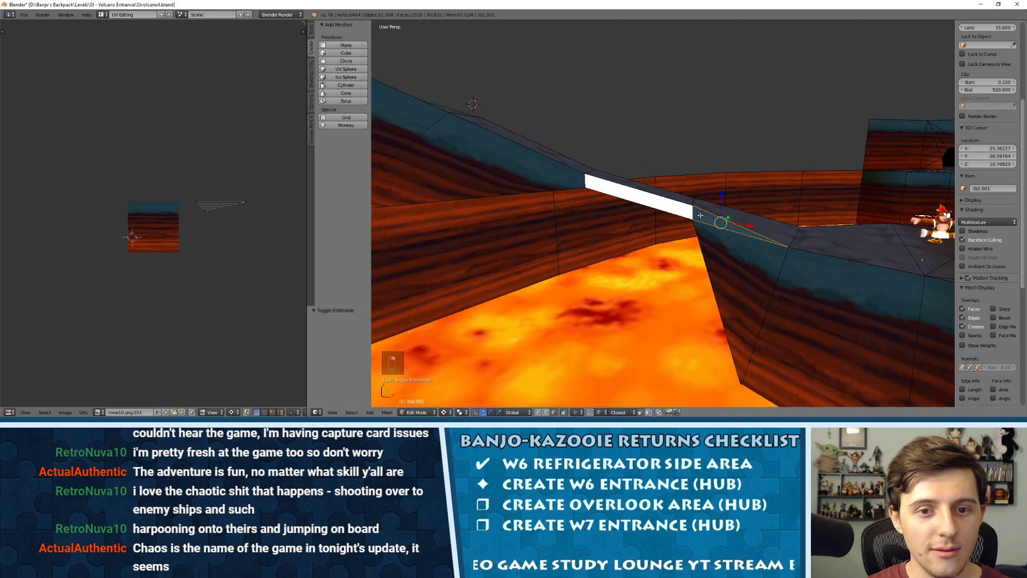
right_click(628, 194)
key("u")
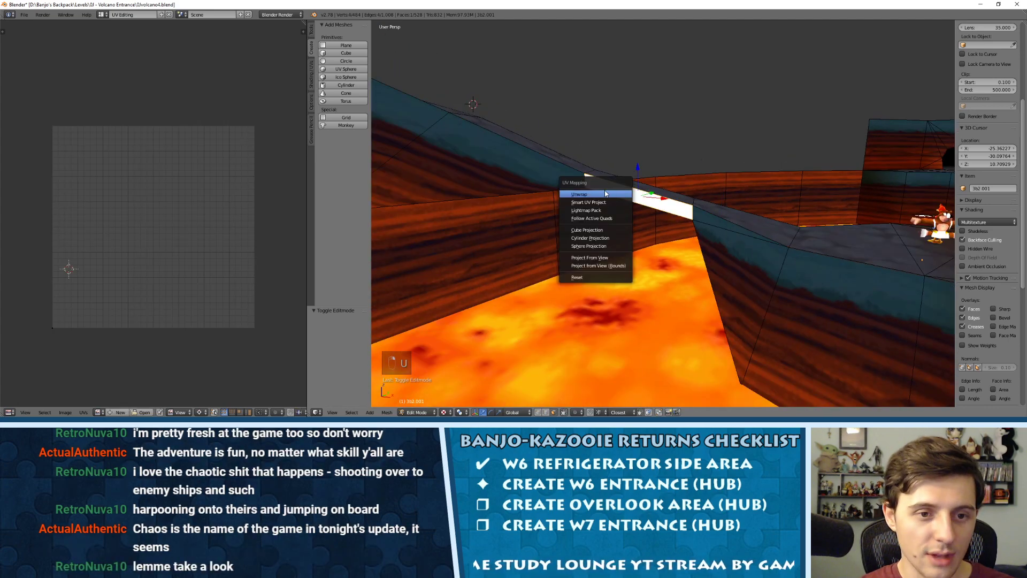
left_click(610, 192)
Assign mine10.png.001 to the bridge's side face and move its UV island by 0.032 in X and 0.833 in Y onto the teal strip.
key("a")
left_click(98, 412)
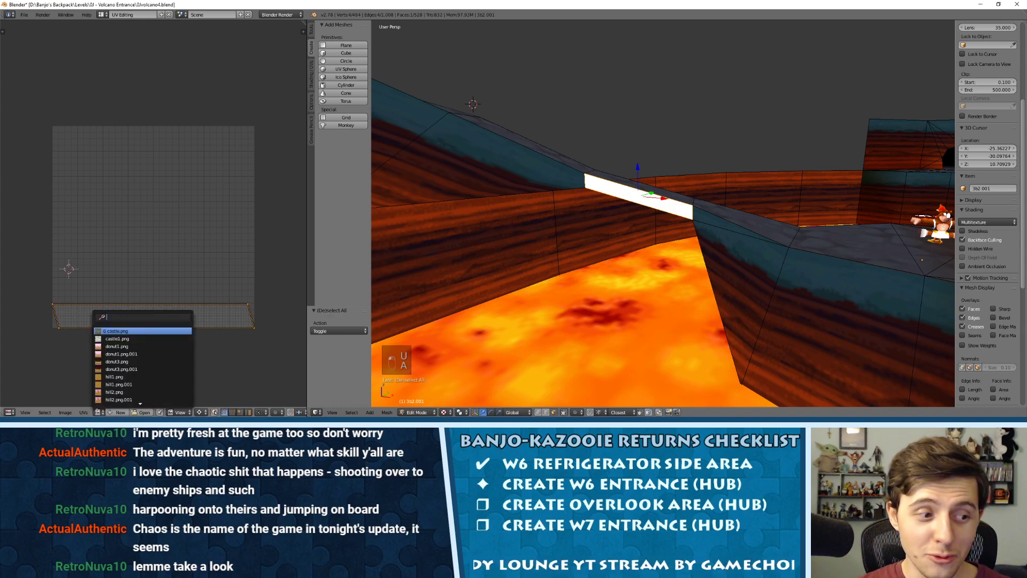
type("mine")
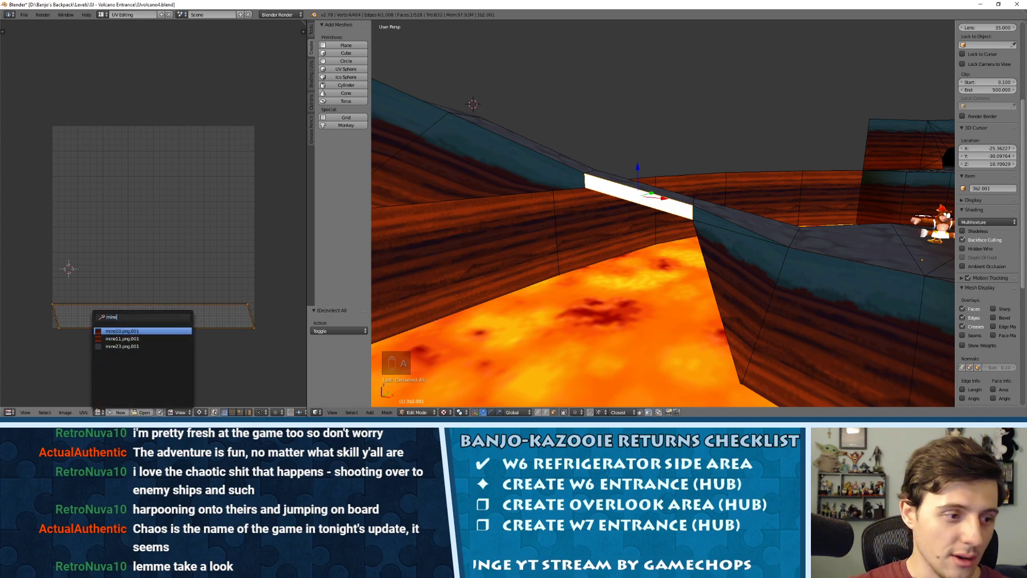
key("Return")
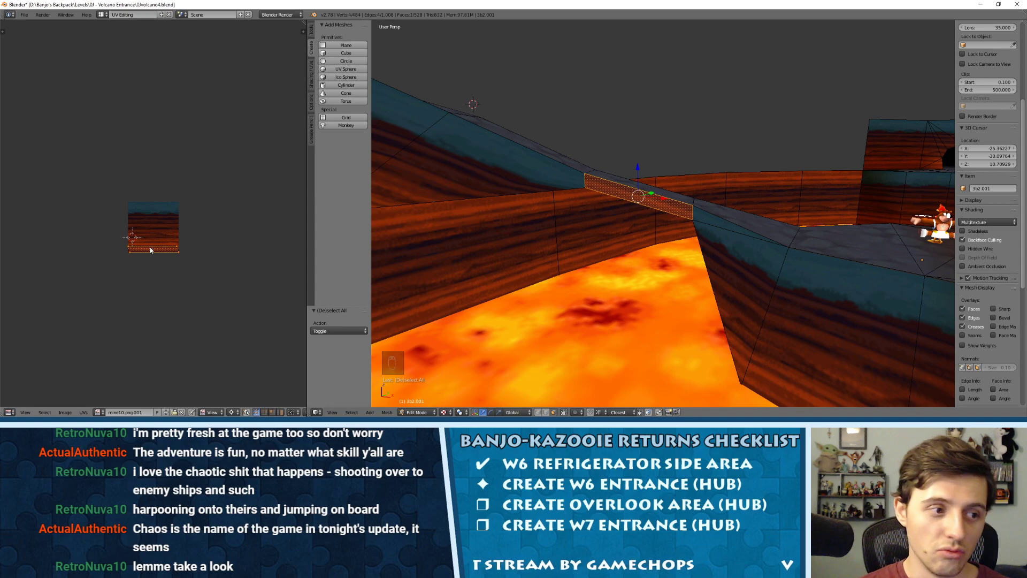
key("g")
left_click(163, 211)
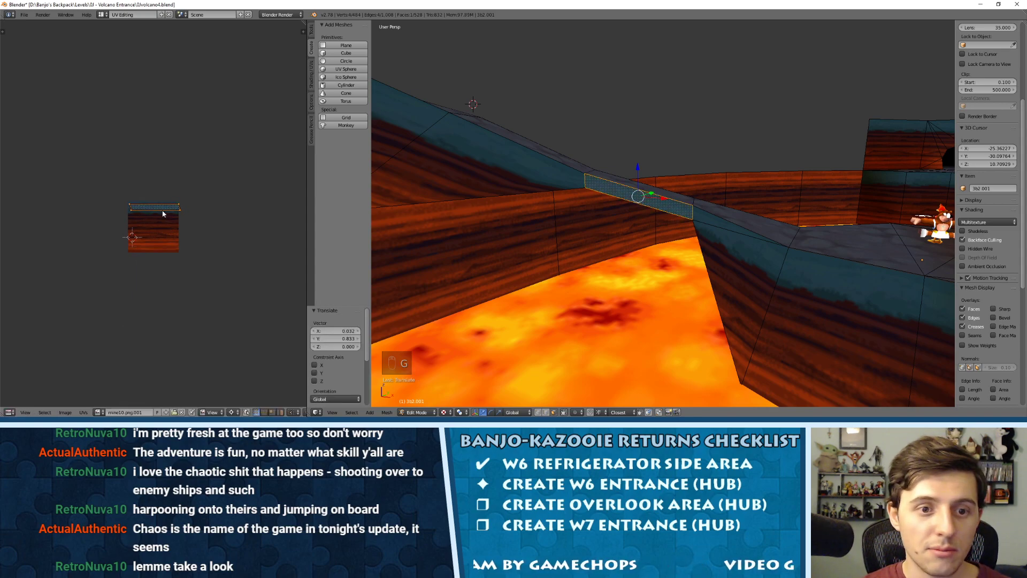
Select the untextured side face on the opposite side of the bridge section and unwrap it.
middle_click_drag(543, 205, 568, 175)
scroll(690, 128, "up", 6)
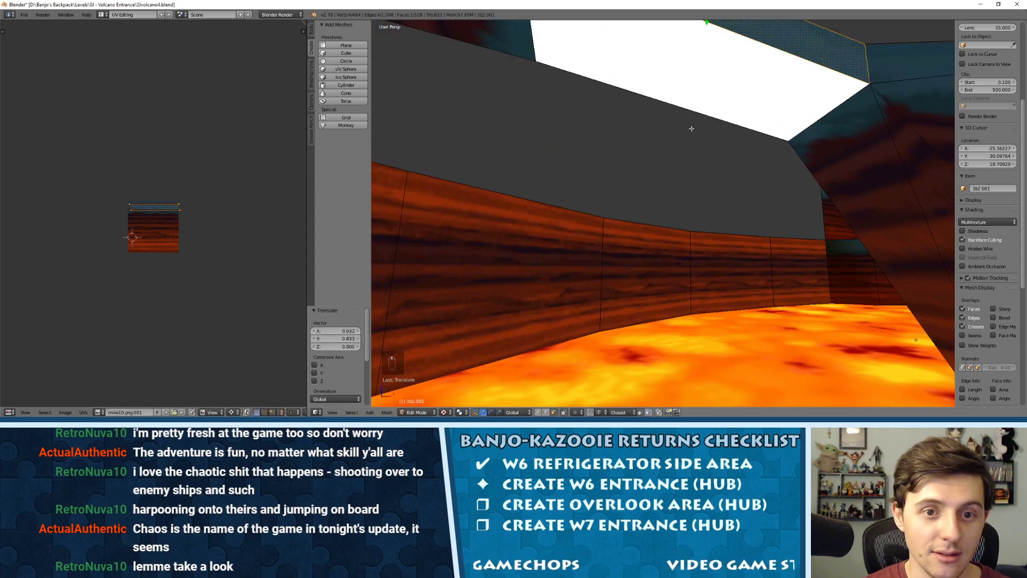
middle_click_drag(690, 129, 505, 170)
scroll(669, 136, "down", 4)
key("Tab")
key("Tab")
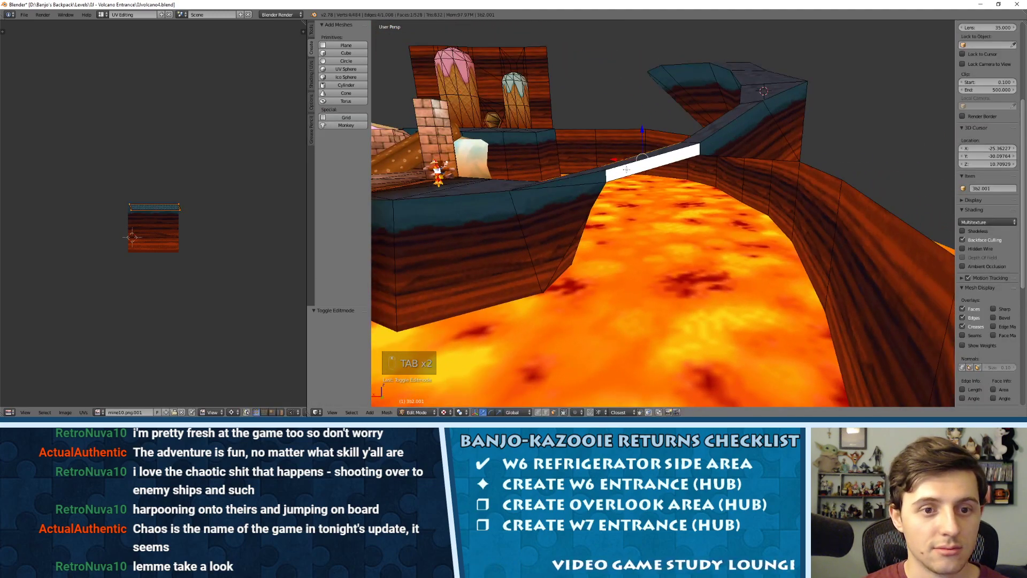
key("u")
left_click(631, 168)
Assign mine10.png.001 to the opposite side face, move its UV island by 0.016 and 0.825, and fine-tune it within the teal strip.
key("a")
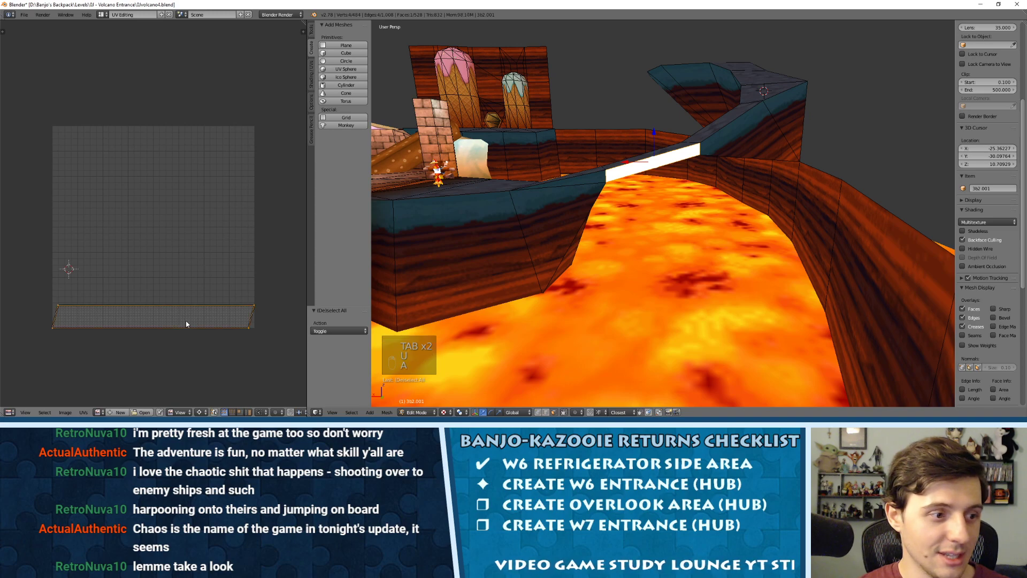
left_click(96, 412)
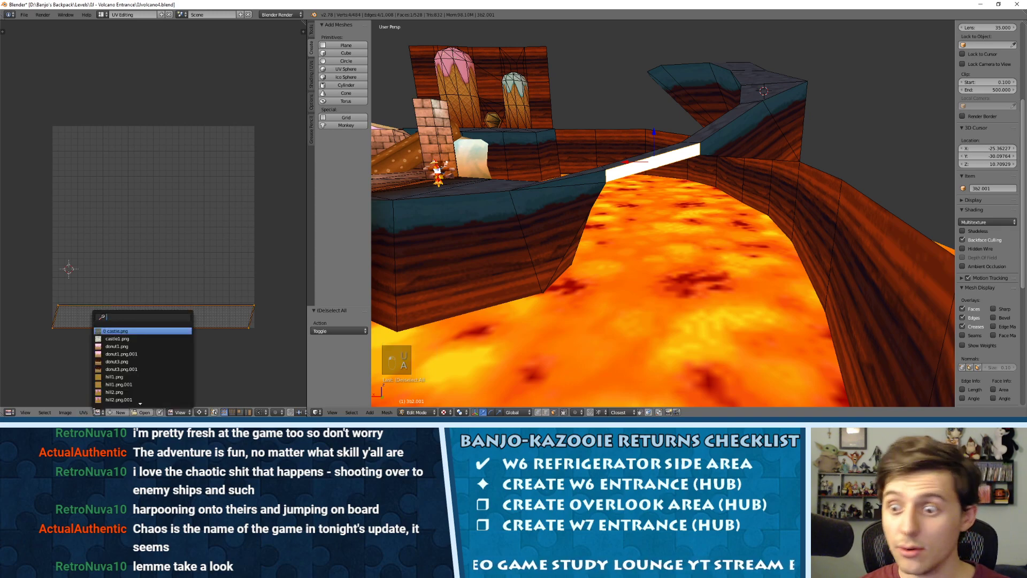
type("mine")
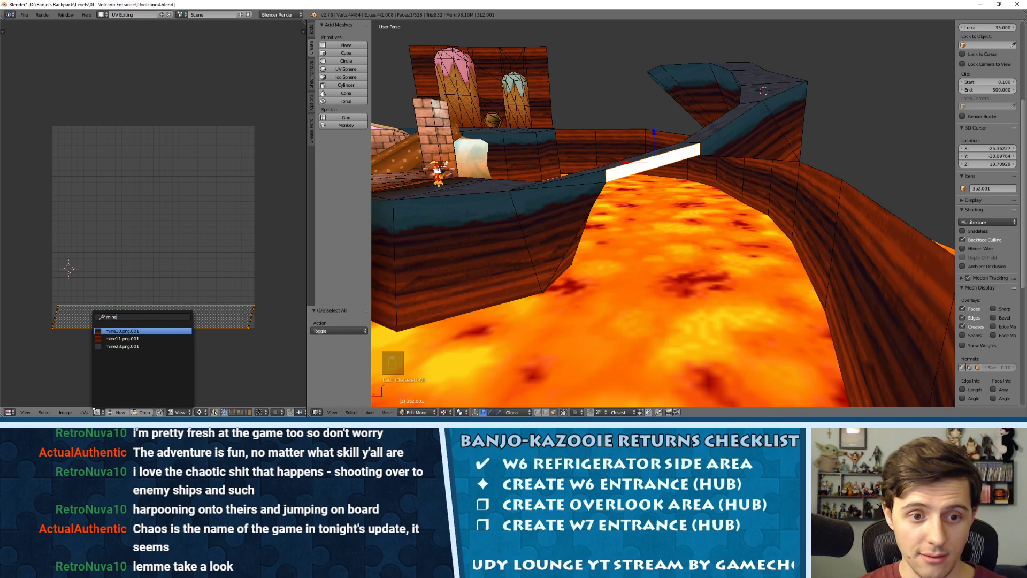
key("Return")
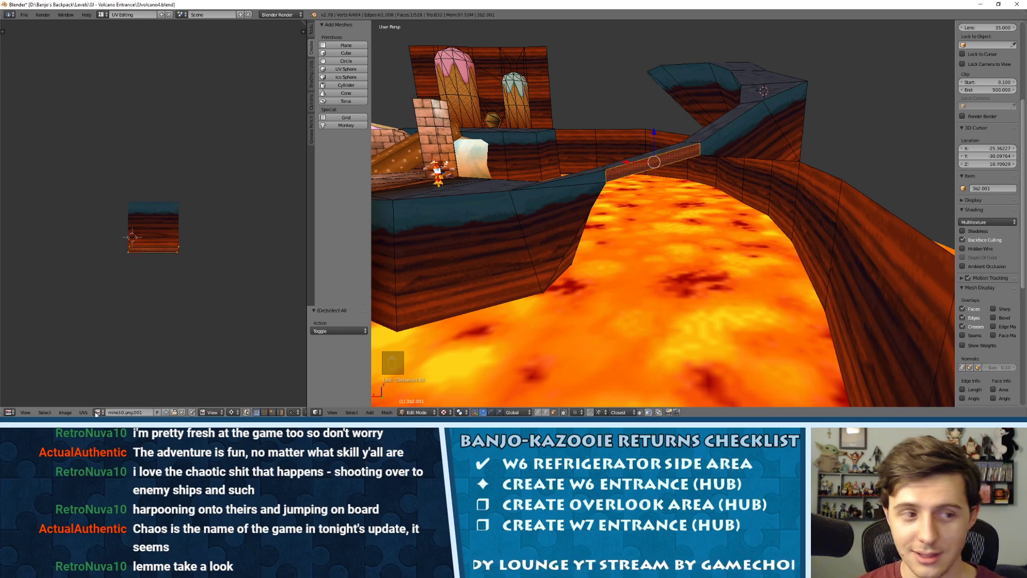
key("g")
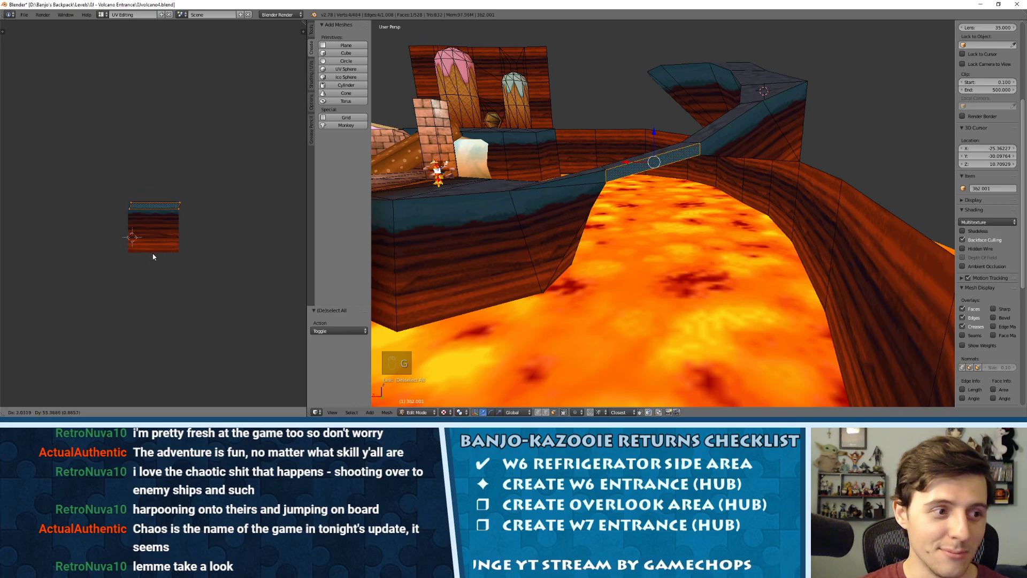
left_click(146, 220)
scroll(149, 217, "up", 8)
key("g")
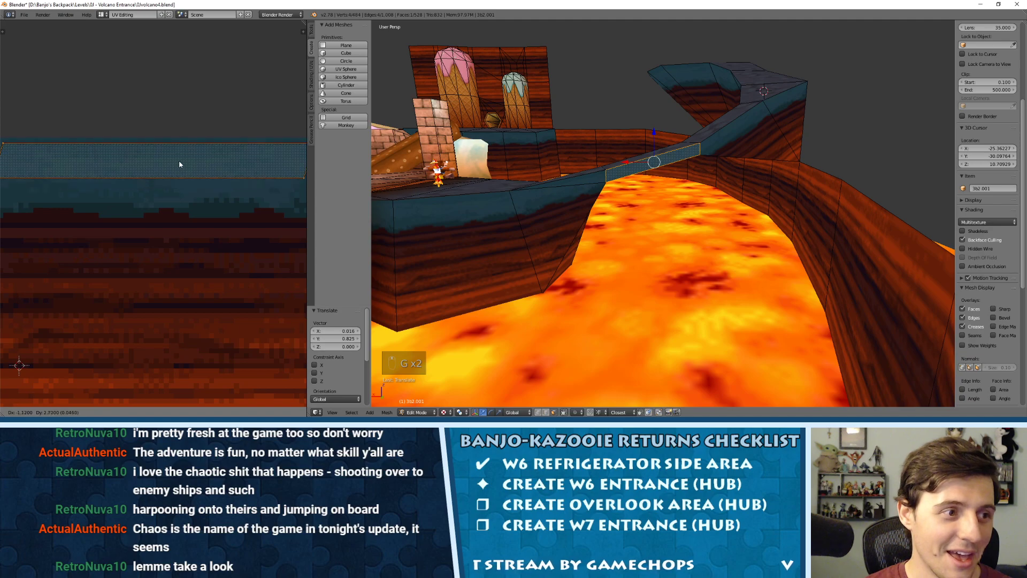
left_click(178, 164)
Select the untextured underside face of the bridge section and unwrap it.
middle_click_drag(658, 176, 664, 243)
key("Tab")
key("Tab")
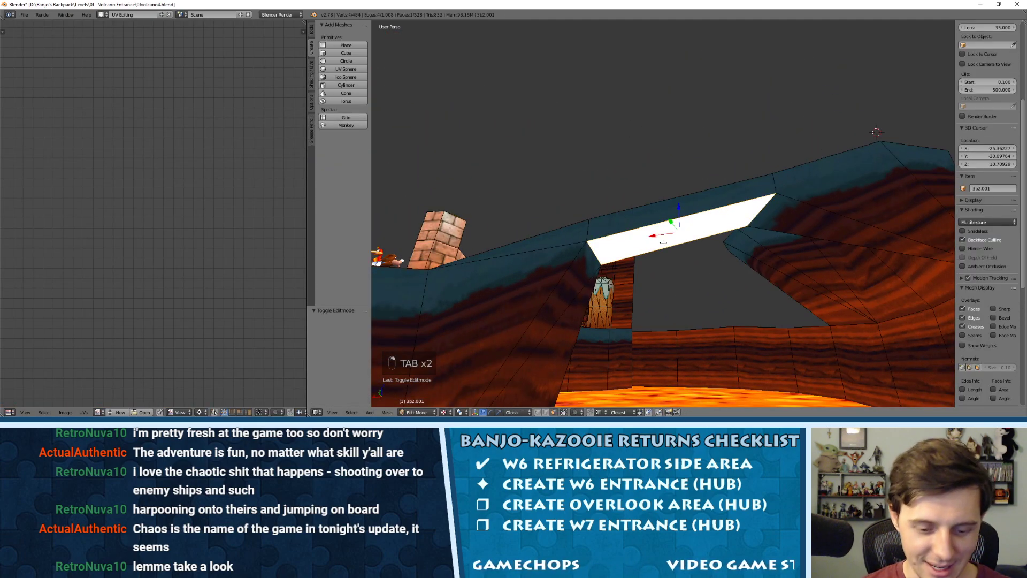
key("u")
left_click(663, 244)
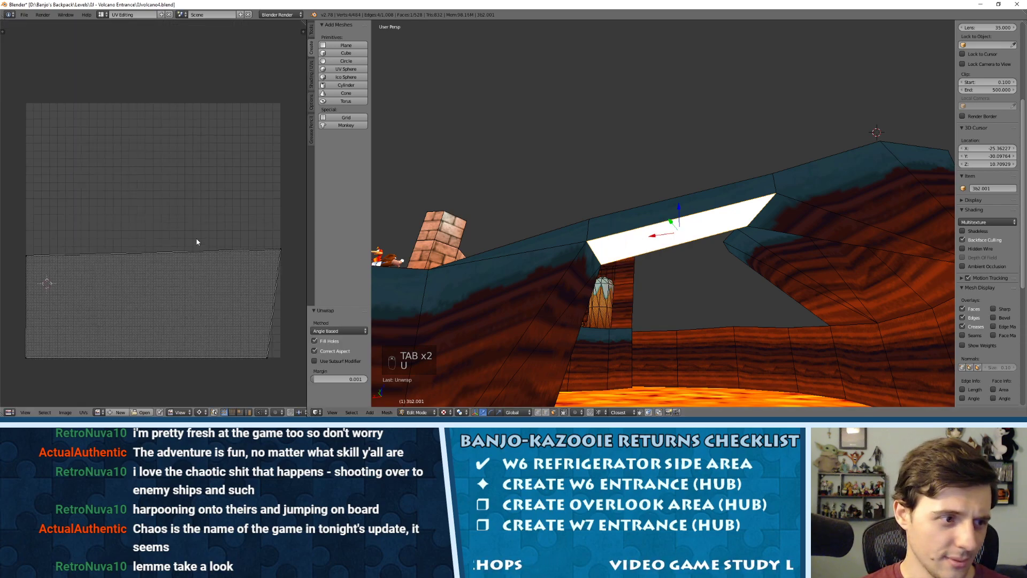
Assign mine10.png.001 to the underside face, scale its UV island by 0.507, and move it by 0.246 and 0.655 onto the teal area.
key("a")
left_click(98, 412)
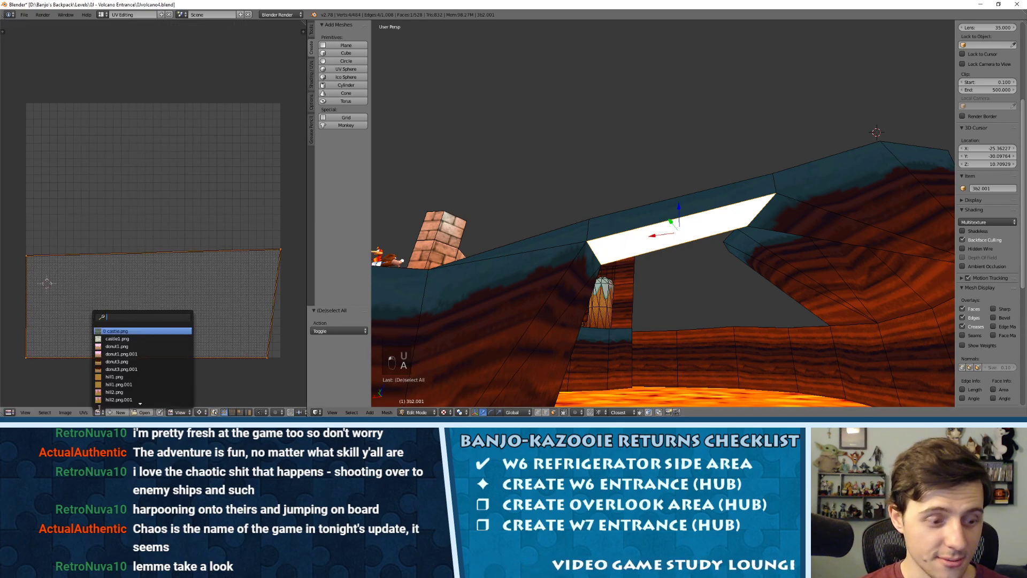
type("mine")
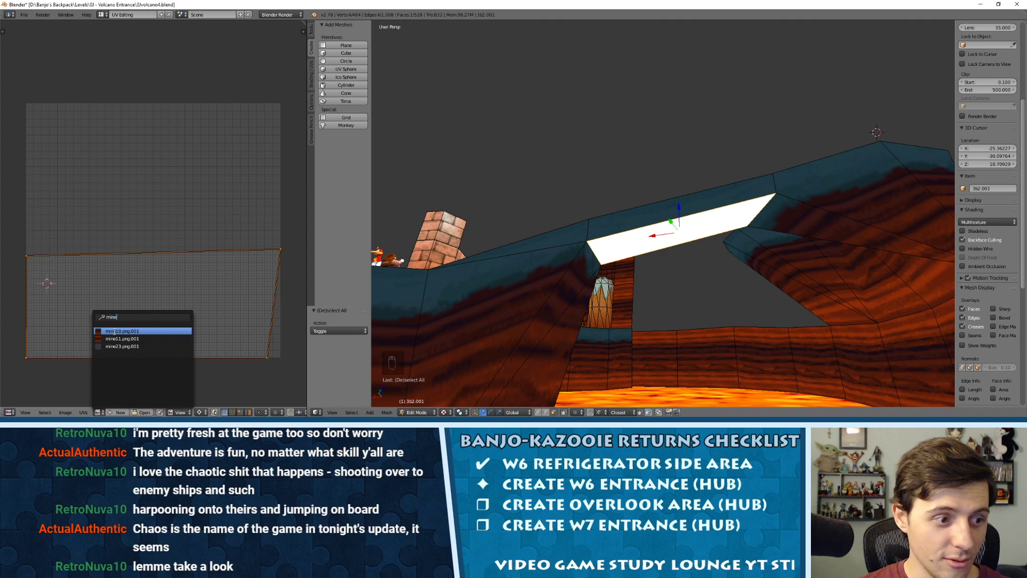
key("Return")
key("g")
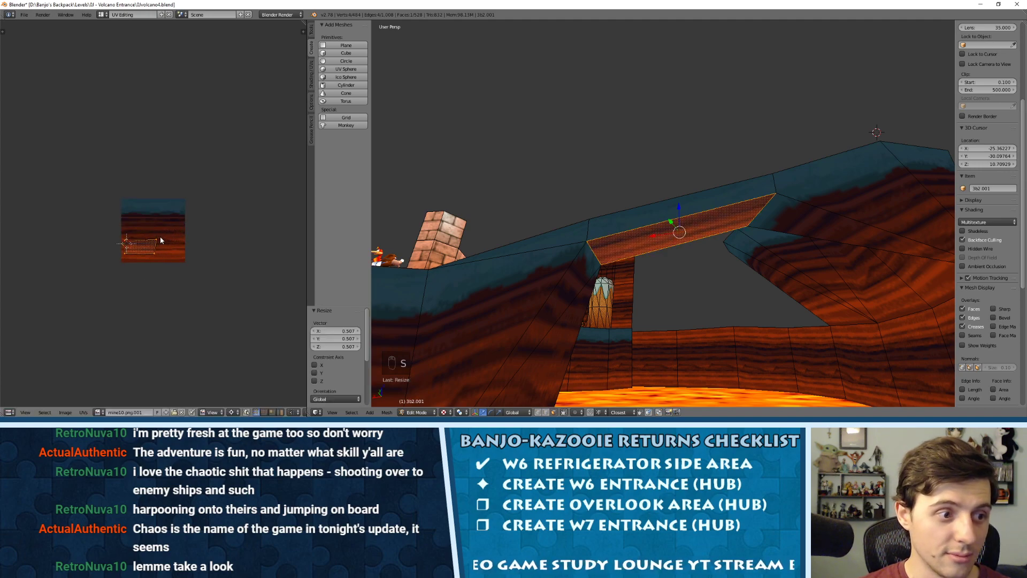
left_click(155, 202)
Scale the underside face's UV island by 0.815 and reposition it entirely inside the texture's teal strip.
scroll(155, 203, "up", 5)
key("s")
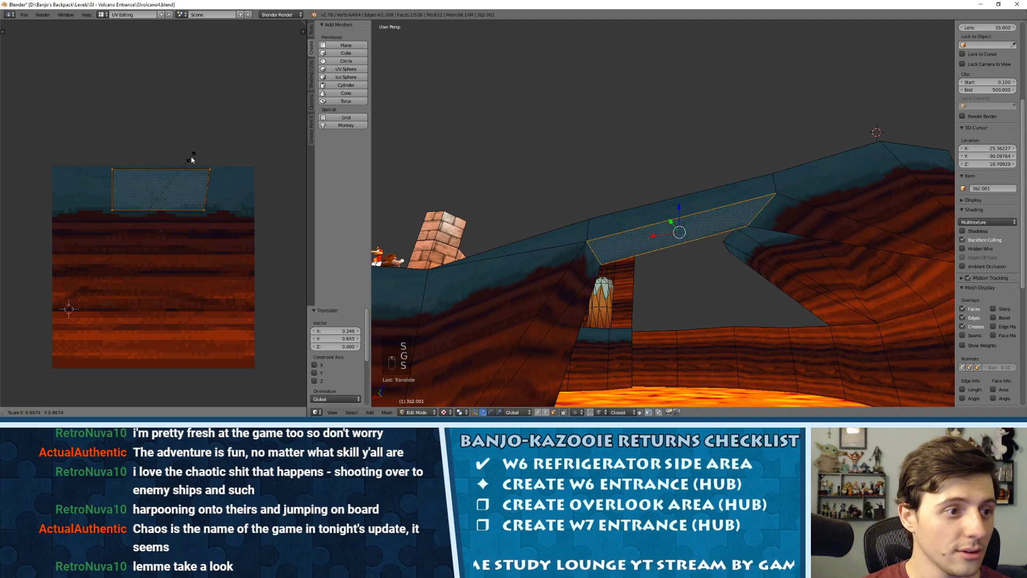
left_click(151, 211)
key("g")
left_click(163, 185)
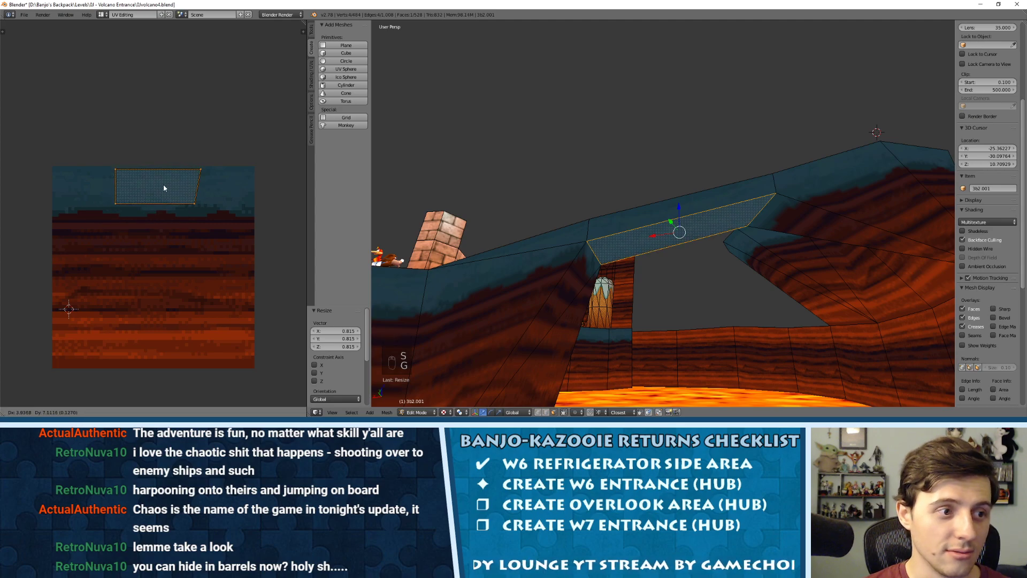
Examine the finished ramp and the surrounding level, including the textured cave wall and the wooden back wall behind the upper platform.
key("a")
key("Tab")
middle_click_drag(683, 238, 633, 263)
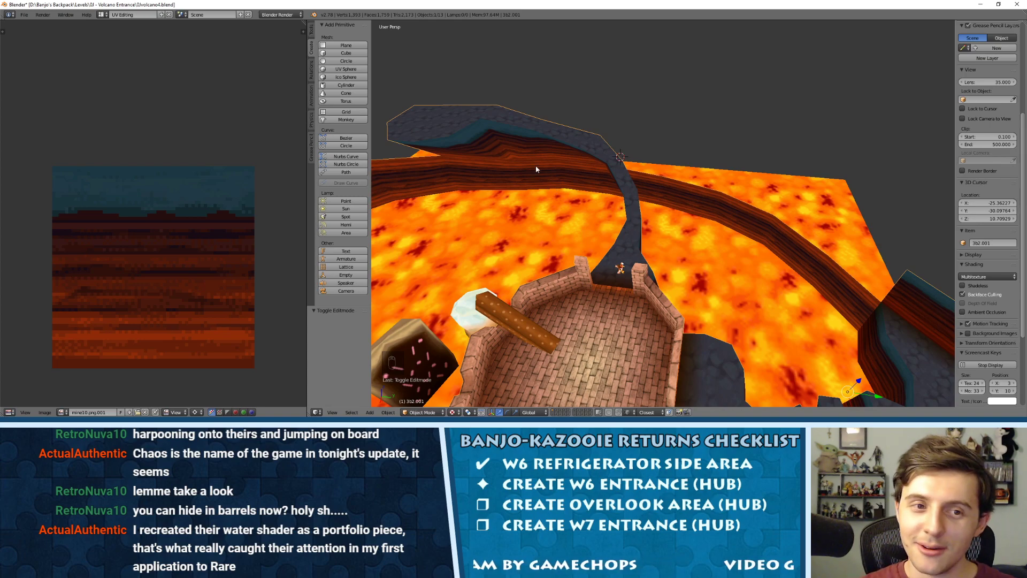
middle_click_drag(535, 165, 632, 166)
scroll(631, 165, "up", 7)
key("Tab")
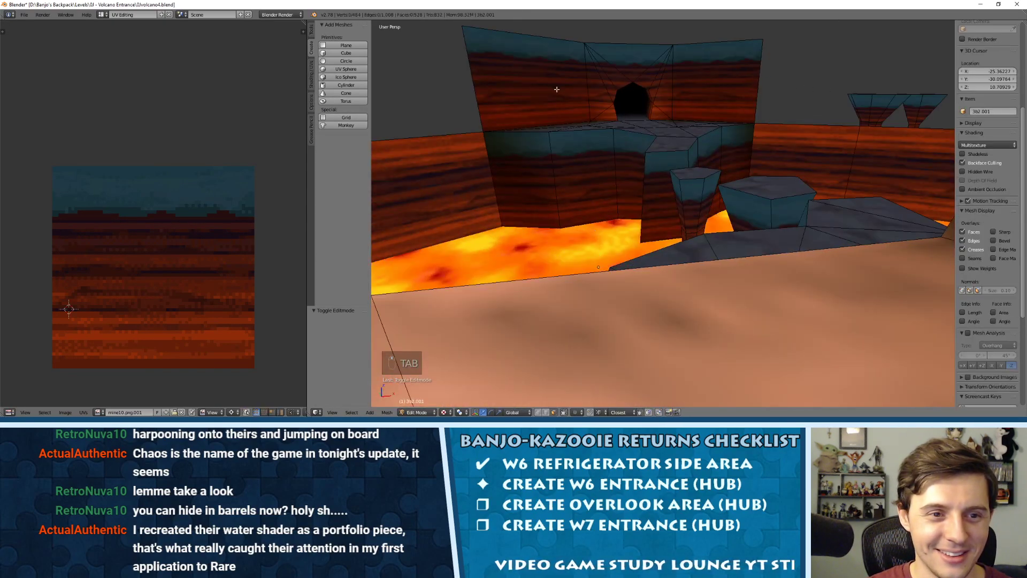
right_click(550, 87)
middle_click_drag(534, 92, 719, 114)
middle_click_drag(576, 101, 713, 119)
scroll(647, 108, "down", 6)
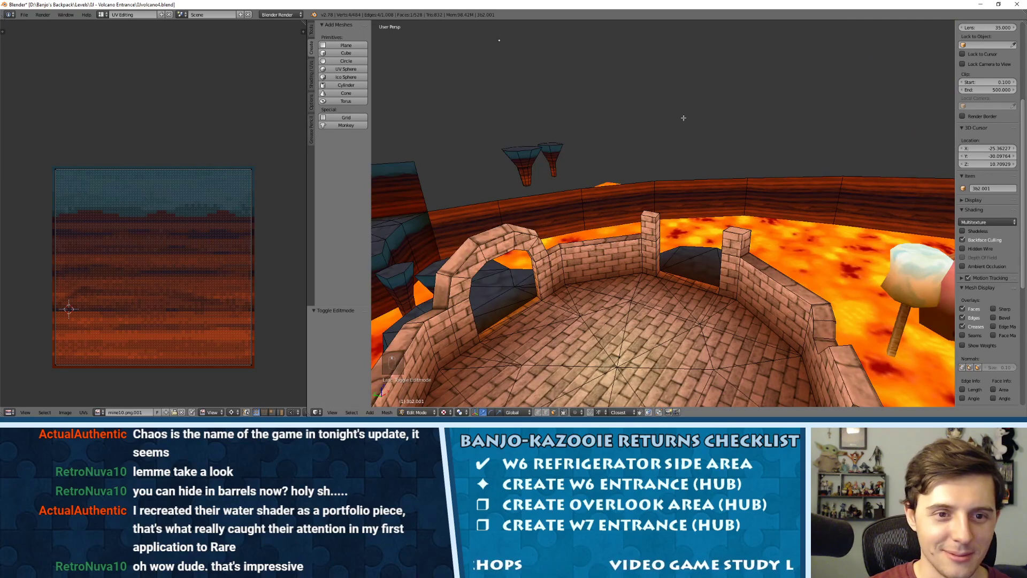
middle_click_drag(771, 140, 714, 128)
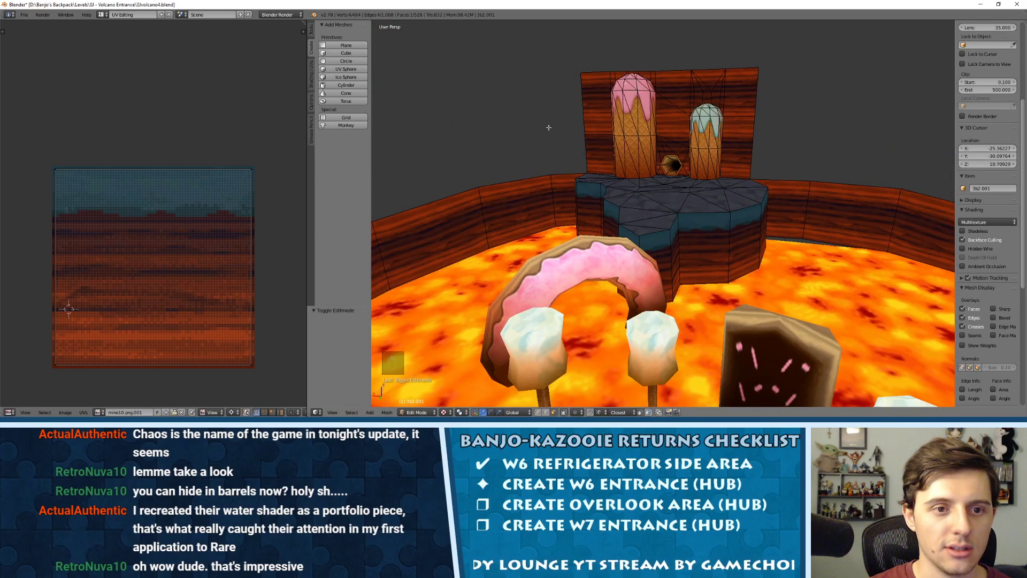
middle_click_drag(679, 137, 656, 122)
scroll(658, 128, "down", 10)
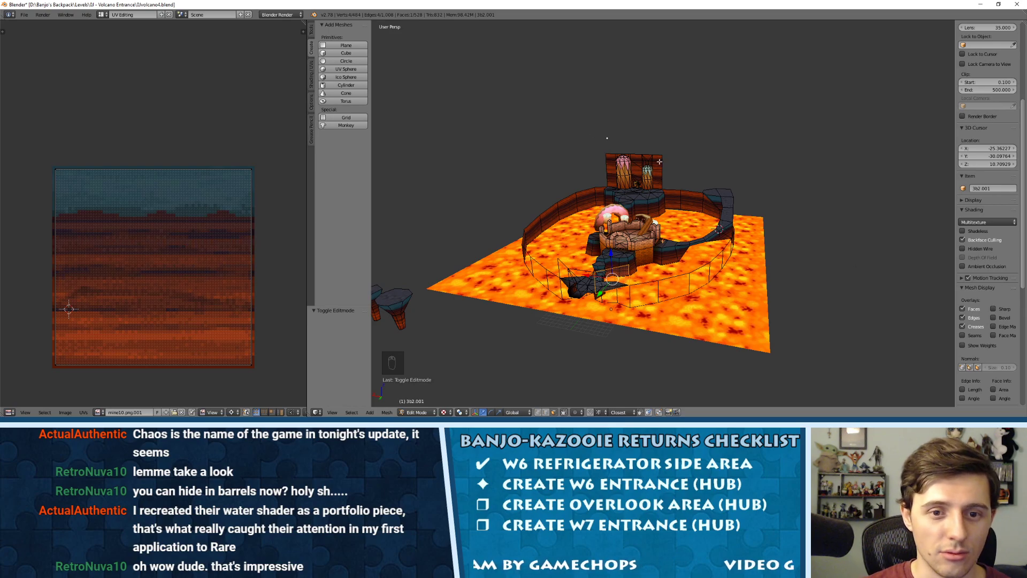
scroll(659, 161, "up", 10)
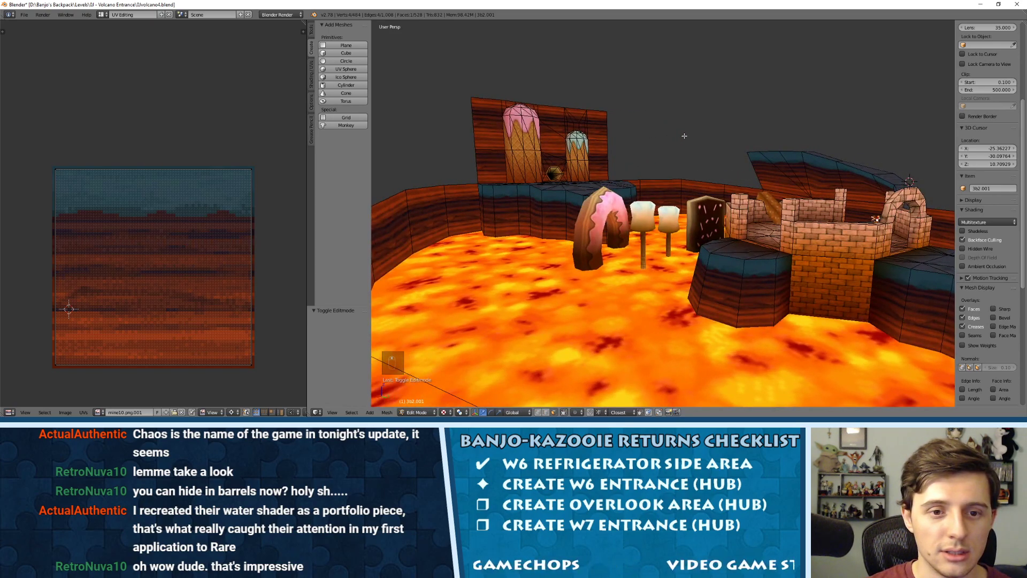
middle_click_drag(684, 136, 635, 135)
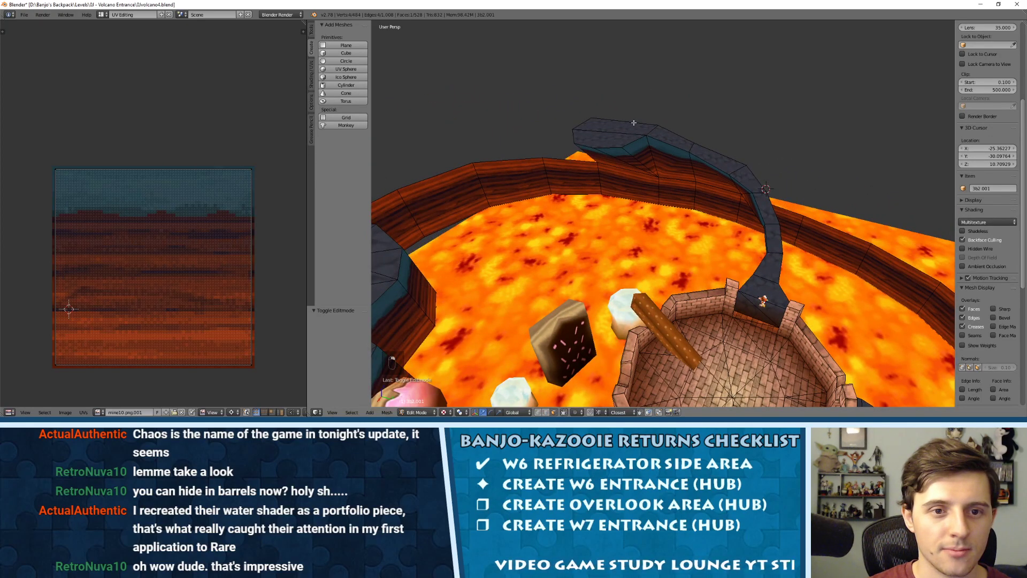
Extrude the rear edge of the ramp's upper platform upward along Z into a wall and adjust its top edge's height.
key("ctrl+Tab")
left_click(625, 118)
right_click(625, 120)
key("e")
key("z")
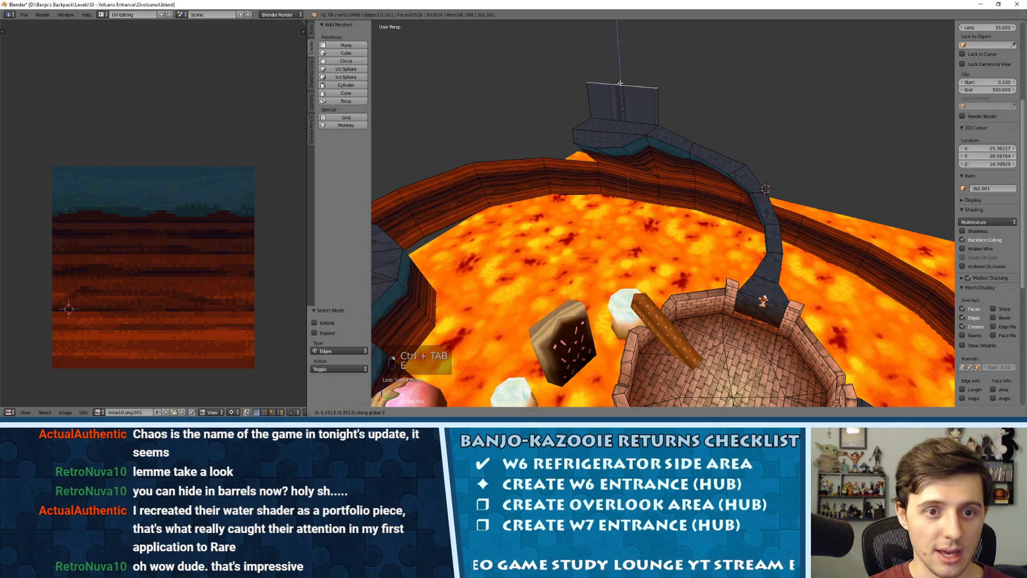
left_click(620, 81)
middle_click_drag(620, 80, 589, 65)
key("g")
key("z")
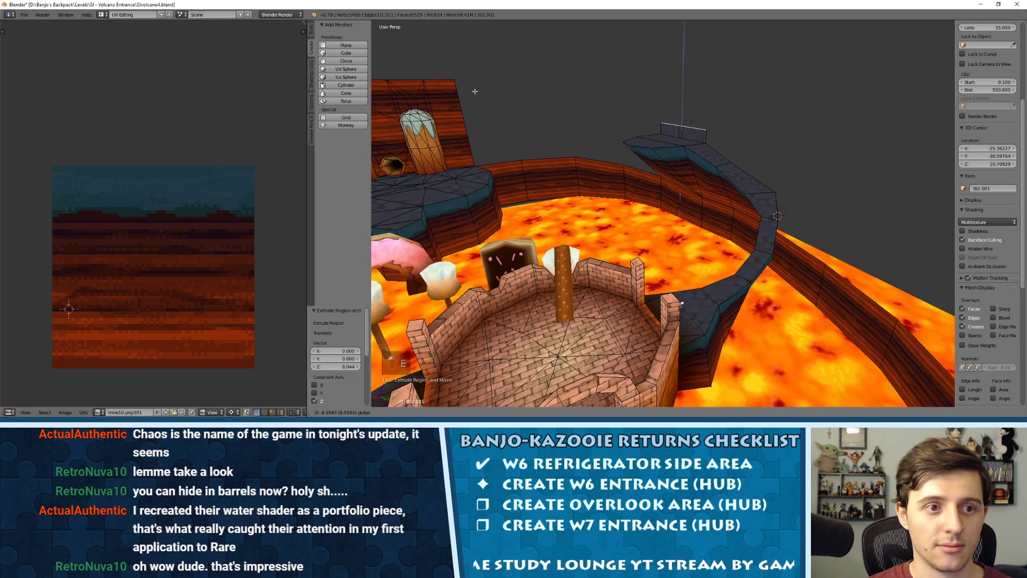
left_click(683, 51)
Select the new wall face behind the upper platform and unwrap it.
middle_click_drag(682, 51, 701, 130)
scroll(563, 100, "up", 2)
key("ctrl+Tab")
left_click(694, 155)
right_click(714, 156)
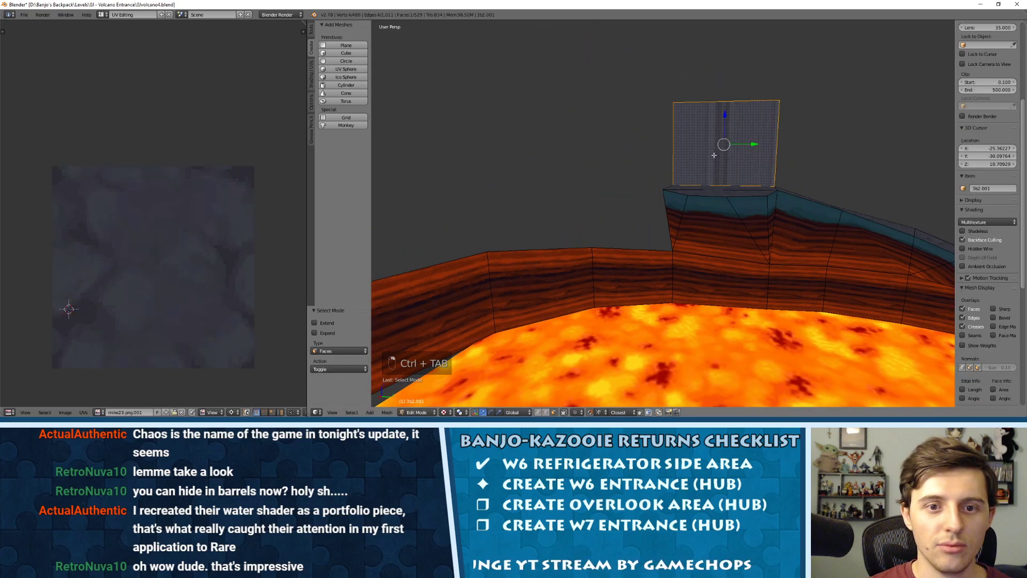
key("u")
left_click(714, 156)
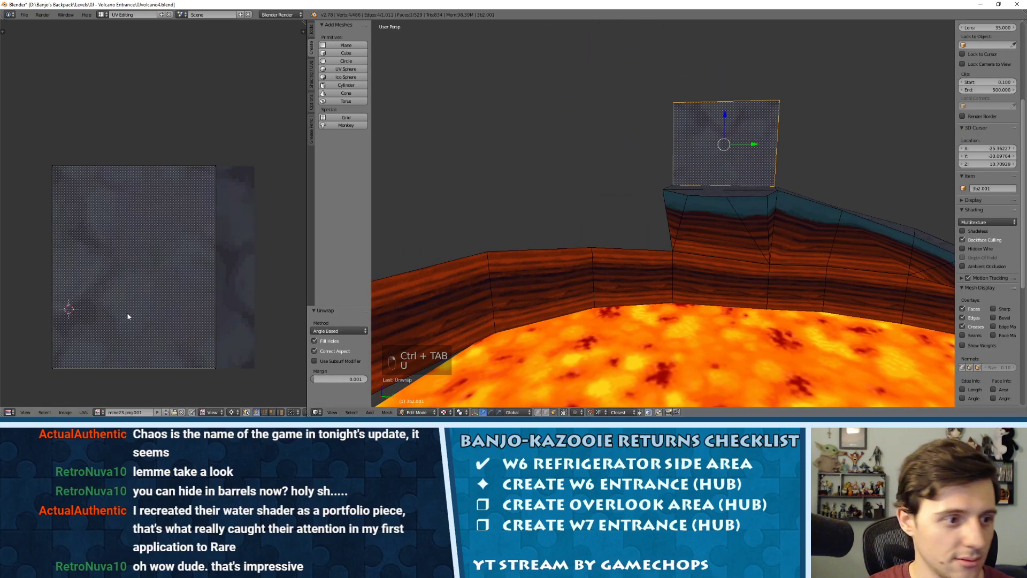
Assign mine11.png.001 to the wall face, unwrap it again, and rotate its UV island by 90 degrees.
left_click(98, 412)
type("mine")
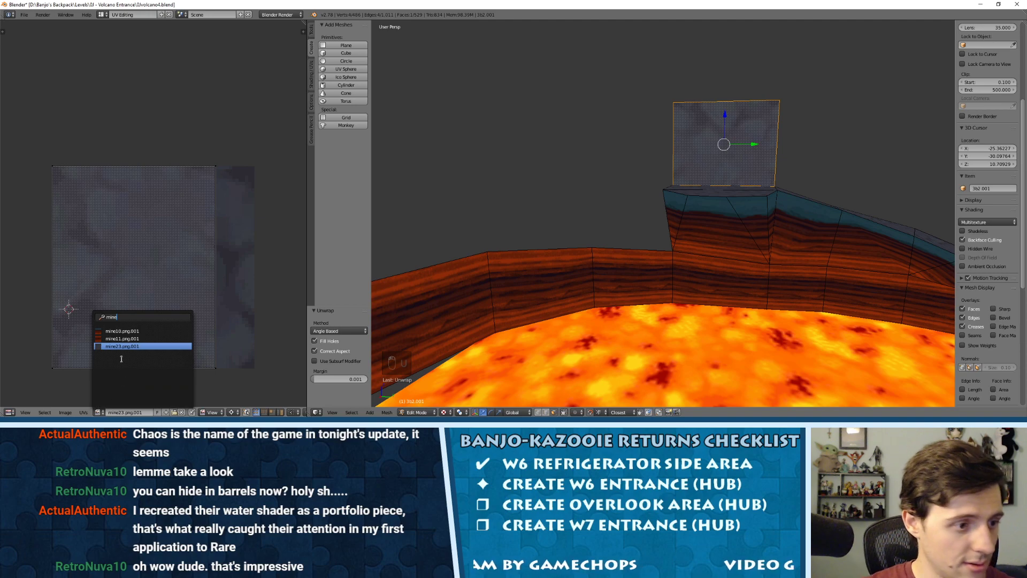
left_click(122, 339)
key("a")
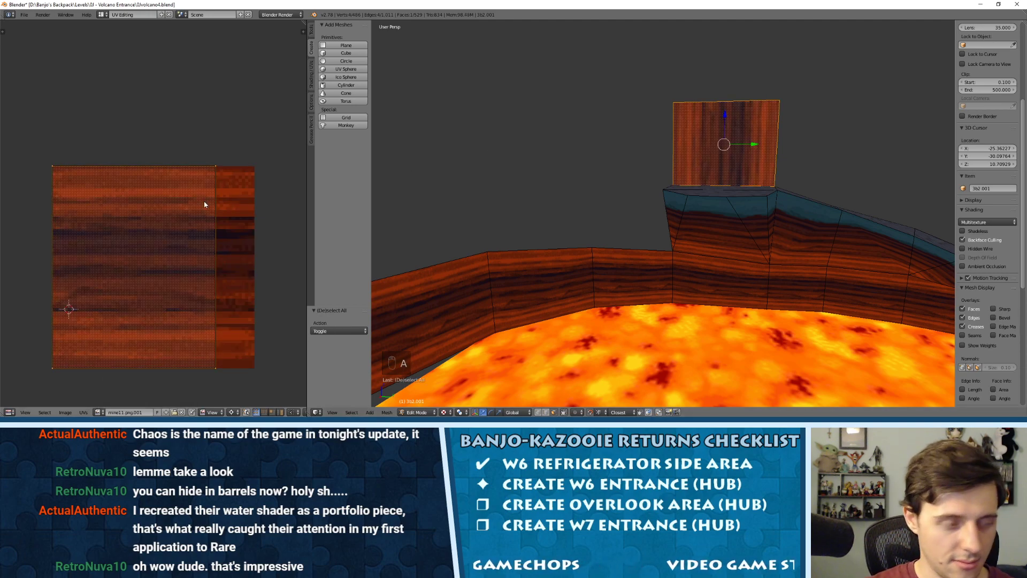
key("u")
left_click(691, 158)
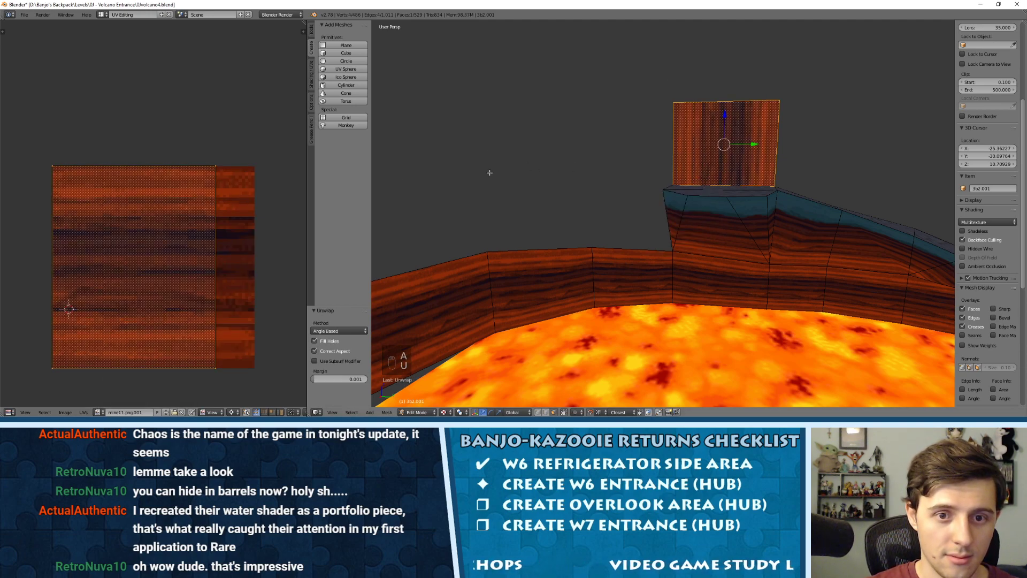
type("r90")
key("Return")
Move the wall's UV island over the texture and scale it by 1.3 about a cursor near the texture's centre.
key("g")
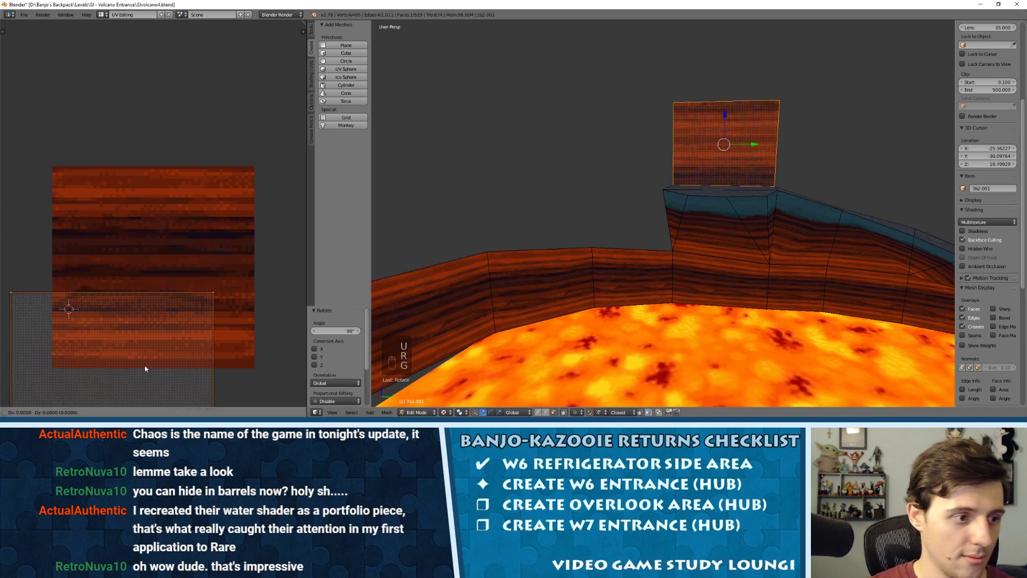
left_click(160, 271)
left_click(132, 269)
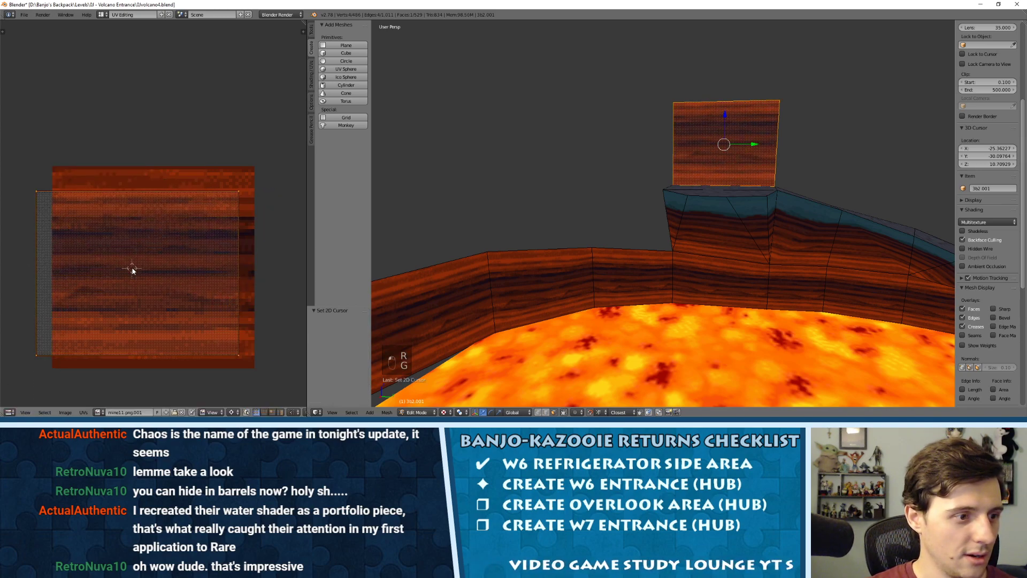
left_click(164, 258)
key("s")
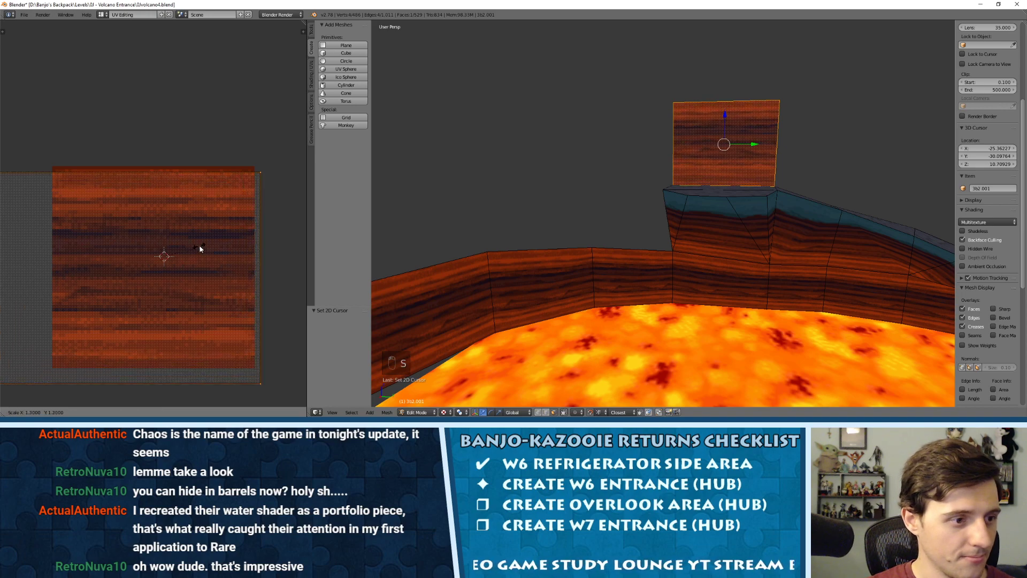
left_click(199, 249)
Shrink the wall's UV island slightly, move it by 0.085 and 0.052, and scale it by 1.117 to span the texture's full height.
key("shift+Tab")
key("s")
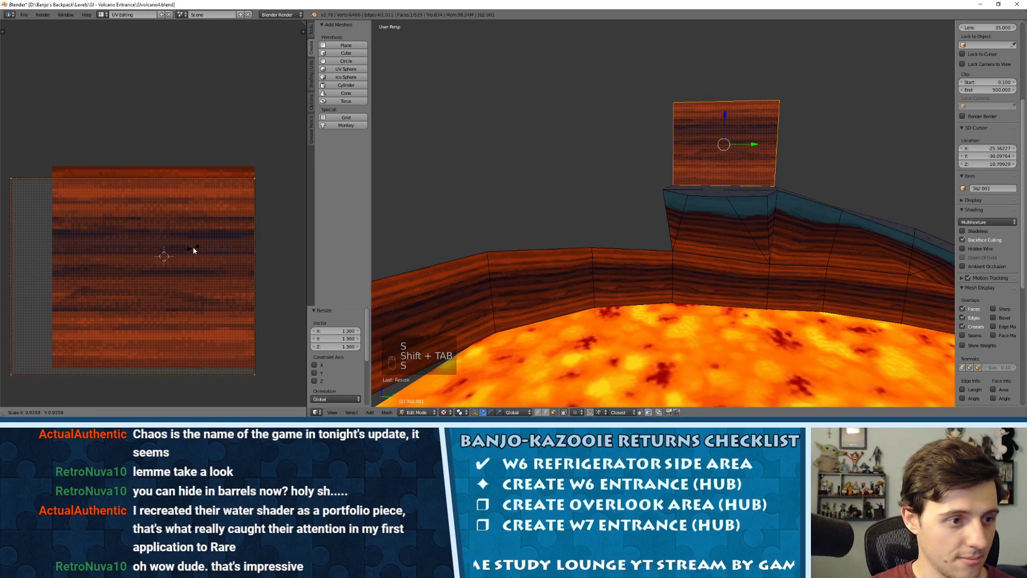
left_click(191, 249)
key("g")
left_click(222, 220)
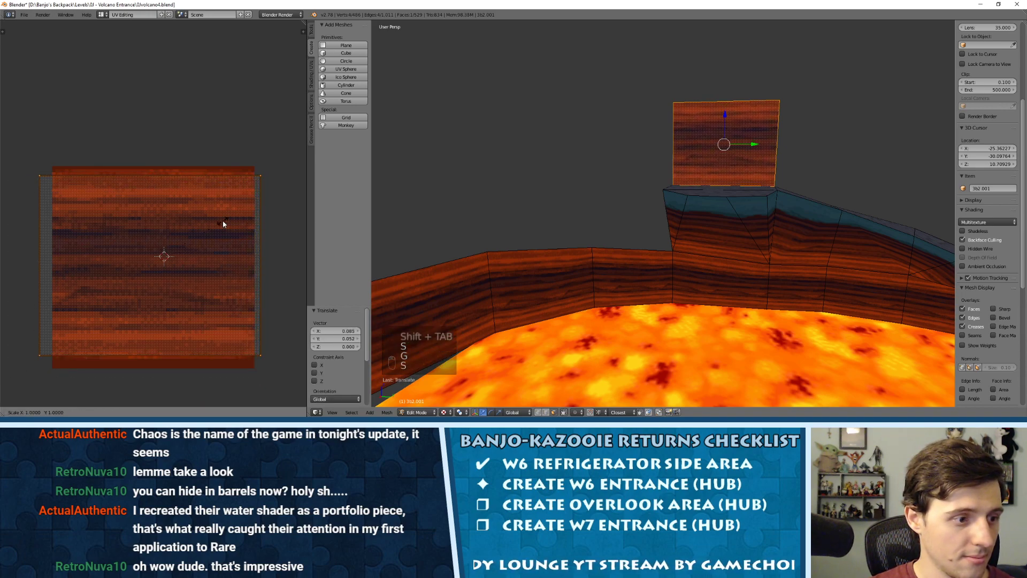
key("s")
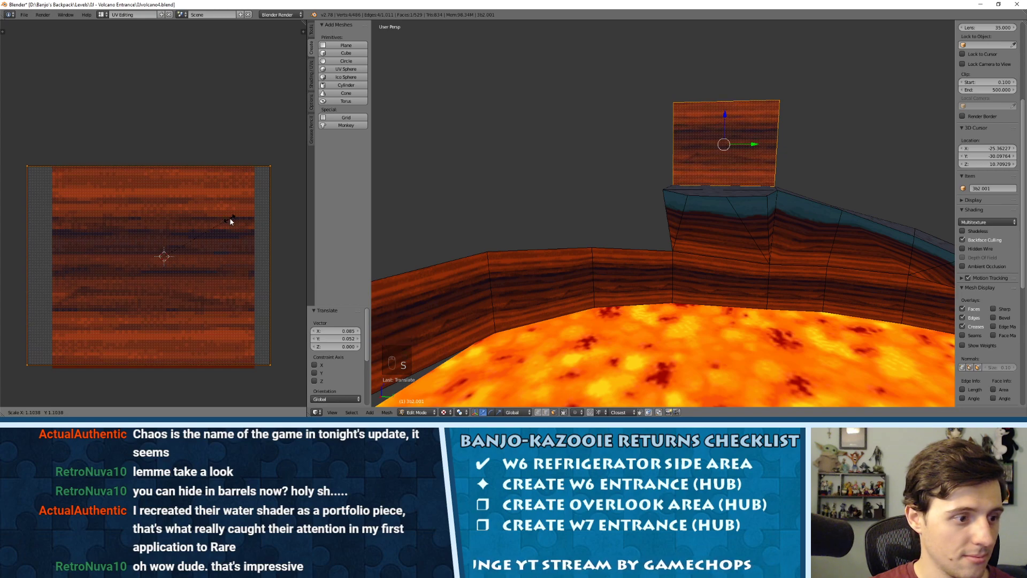
left_click(230, 218)
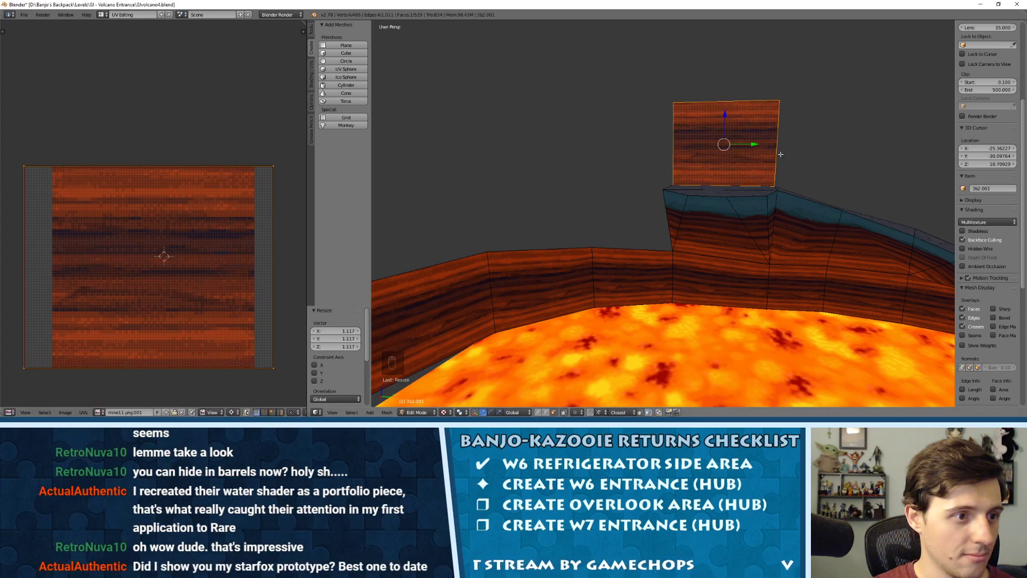
key("a")
key("Tab")
mouse_move(615, 161)
middle_mouse_down()
mouse_move(674, 145)
mouse_move(628, 155)
middle_mouse_up()
key("Tab")
key("Tab")
key("Tab")
right_click(628, 144)
key("KP_Decimal")
key("KP_1")
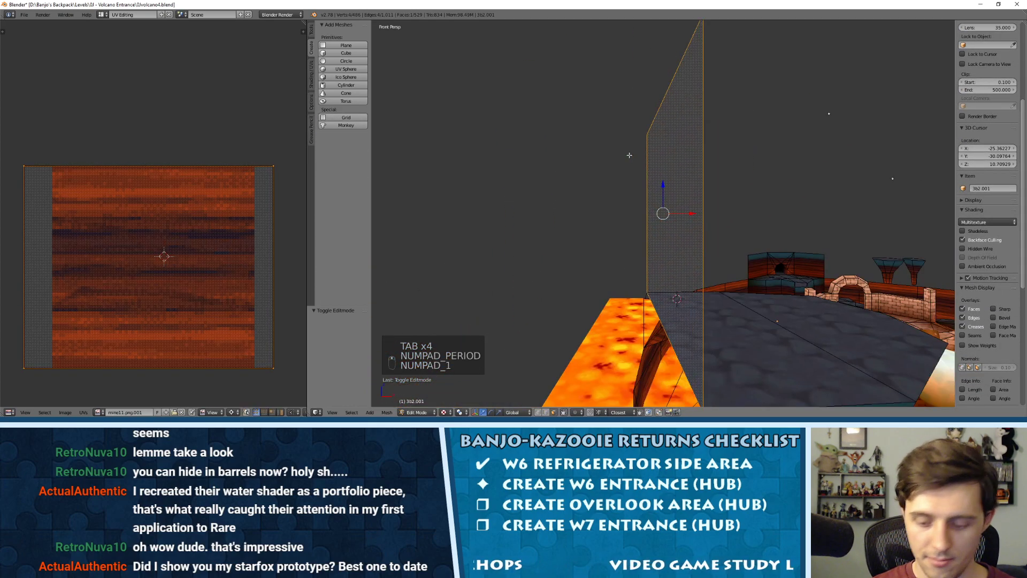
key("KP_6")
key("KP_6")
key("KP_6")
key("KP_6")
key("KP_6")
key("KP_6")
key("KP_6")
key("KP_6")
key("KP_6")
key("KP_6")
key("KP_6")
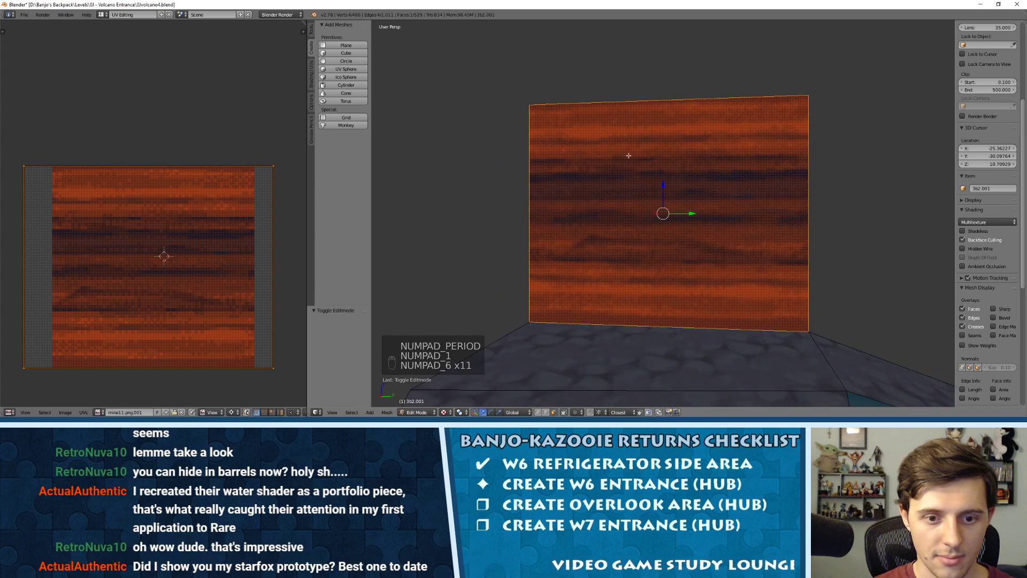
scroll(628, 155, "up", 4)
key("k")
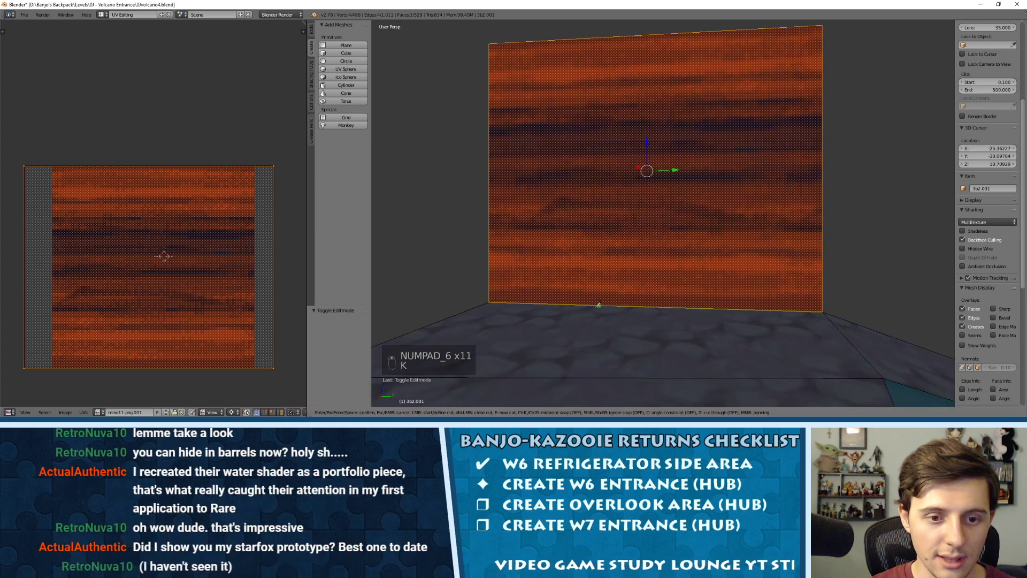
scroll(747, 310, "down", 4)
key("Escape")
middle_click_drag(695, 230, 600, 225)
Move the character model Mesh_0 onto the upper platform at the base of the new wall as a scale reference.
key("Tab")
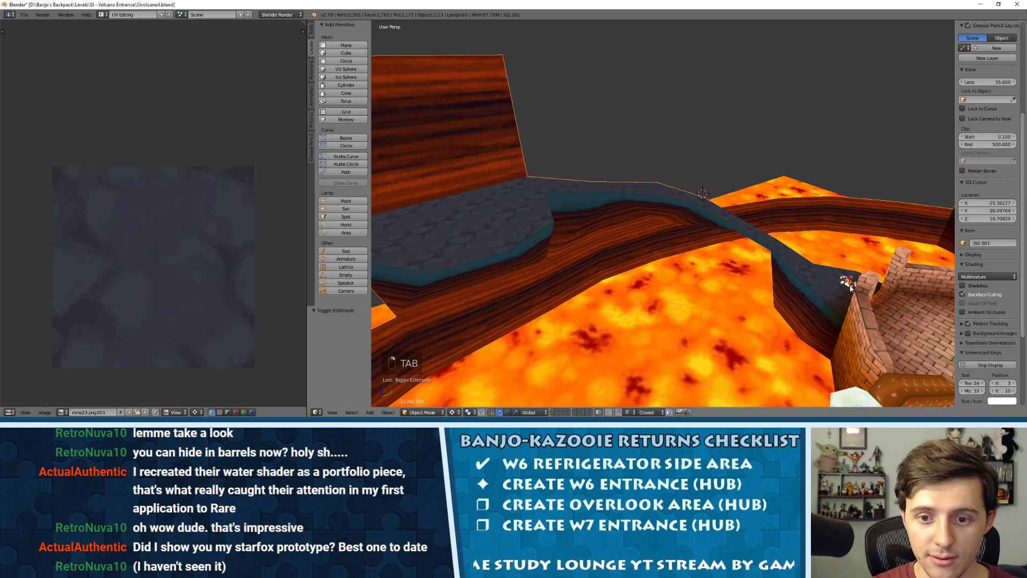
right_click(847, 281)
key("g")
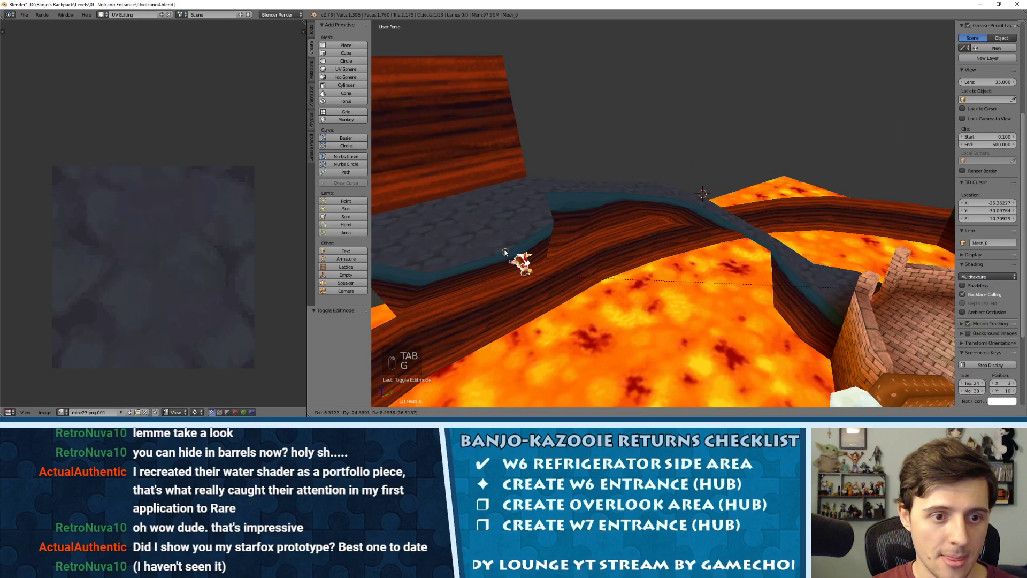
left_click(505, 249)
left_click_drag(518, 253, 473, 193)
middle_click_drag(472, 205, 454, 192)
Knife-cut a seven-point arched doorway outline into wall 362.001, rising from its base edge around the character model.
right_click(503, 151)
key("Tab")
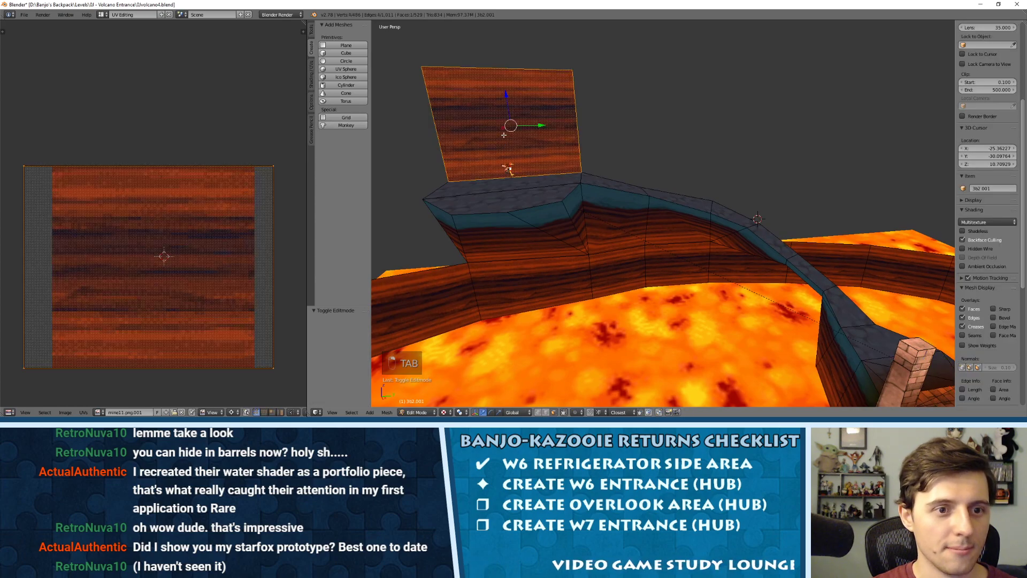
key("KP_Decimal")
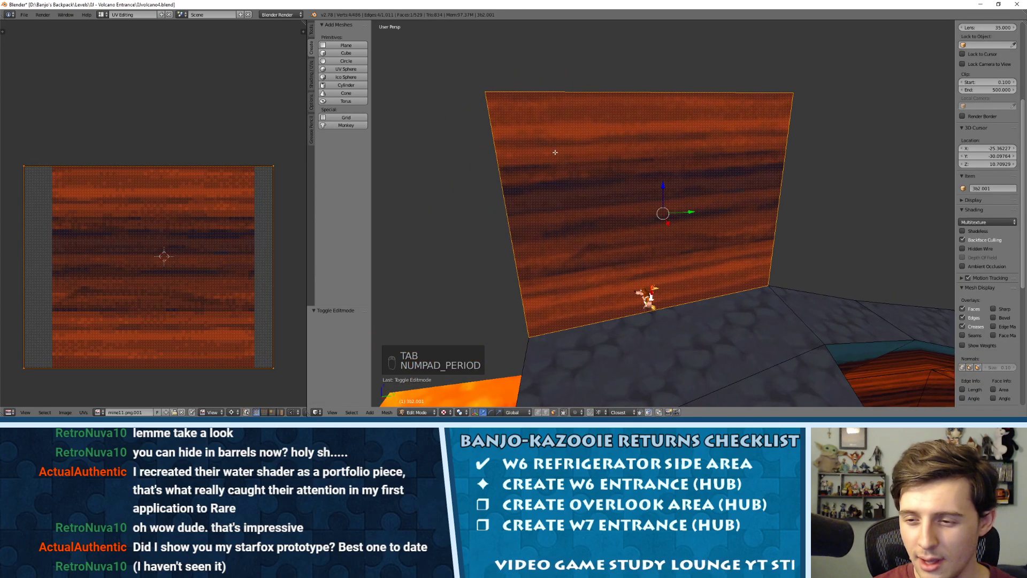
key("KP_1")
key("KP_6")
key("KP_6")
key("KP_6")
key("KP_6")
key("KP_6")
key("KP_6")
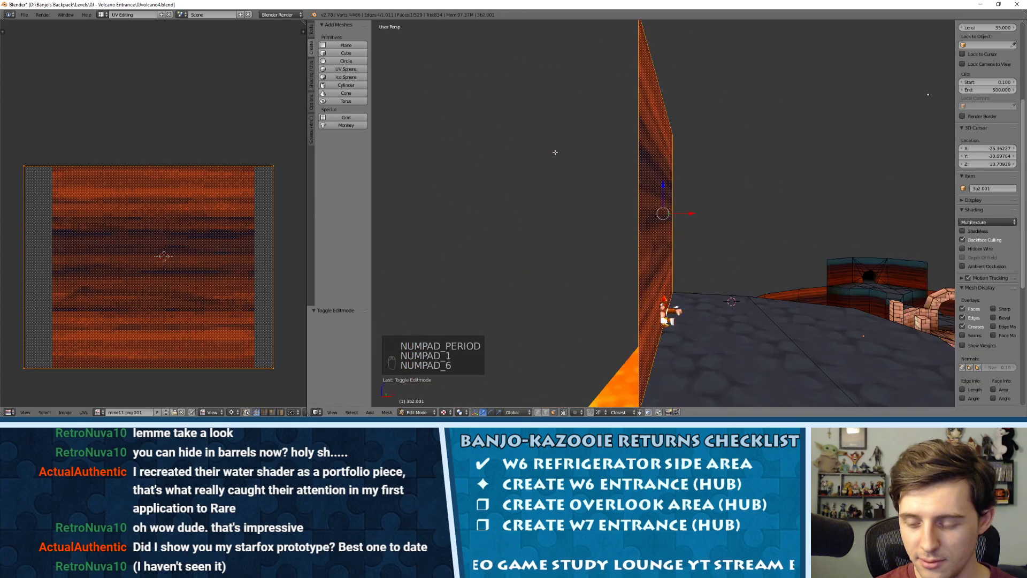
key("KP_6")
key("KP_6")
key("KP_6")
key("KP_6")
key("KP_6")
middle_click_drag(643, 142, 582, 123, "shift")
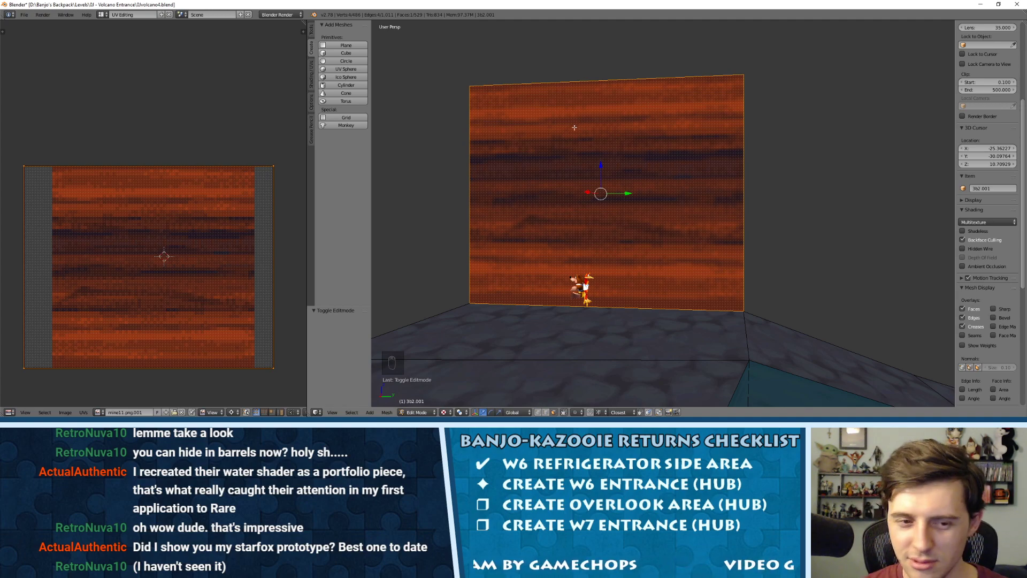
scroll(574, 127, "up", 3)
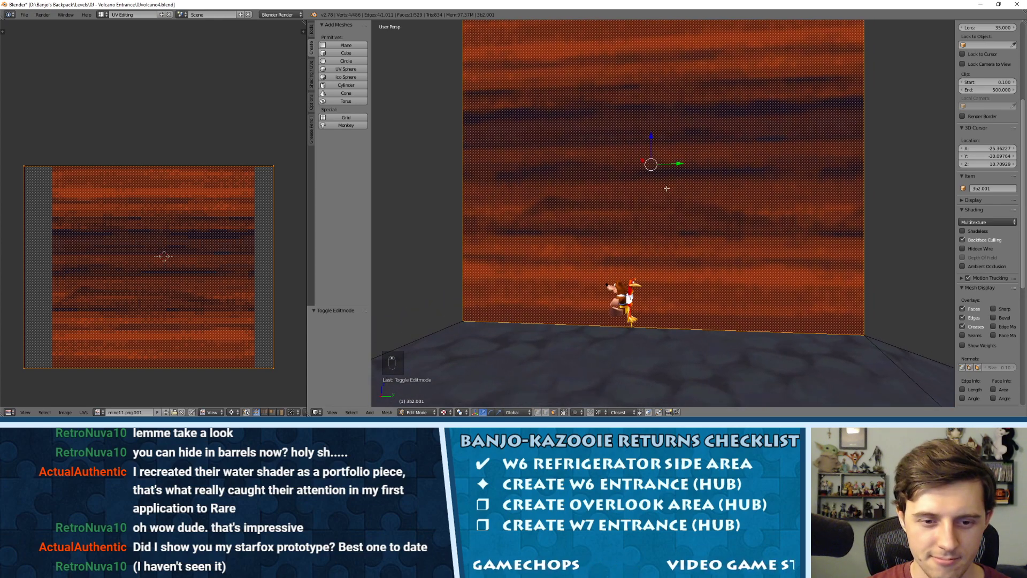
key("k")
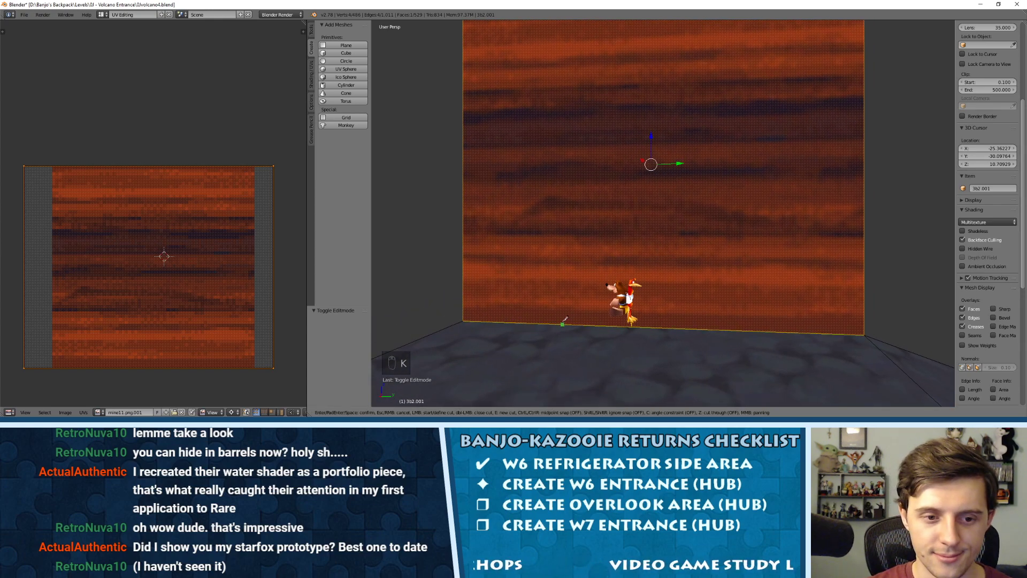
left_click(556, 321)
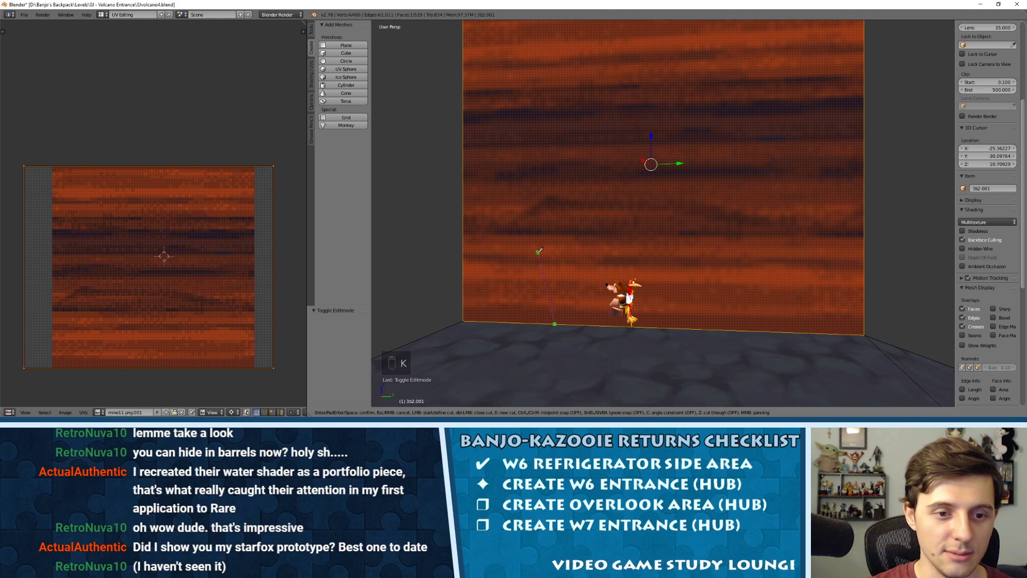
left_click(534, 256)
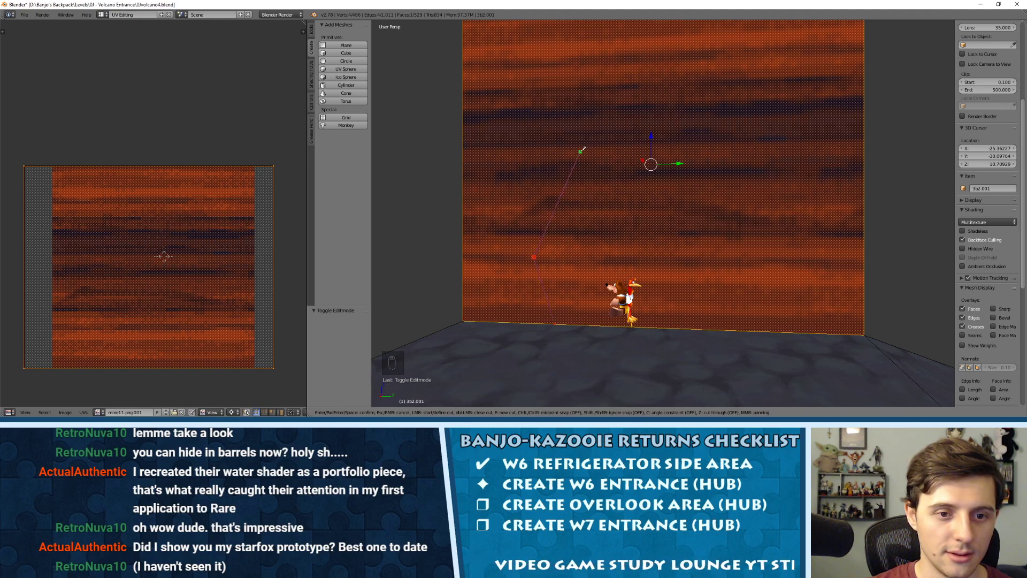
left_click(650, 112)
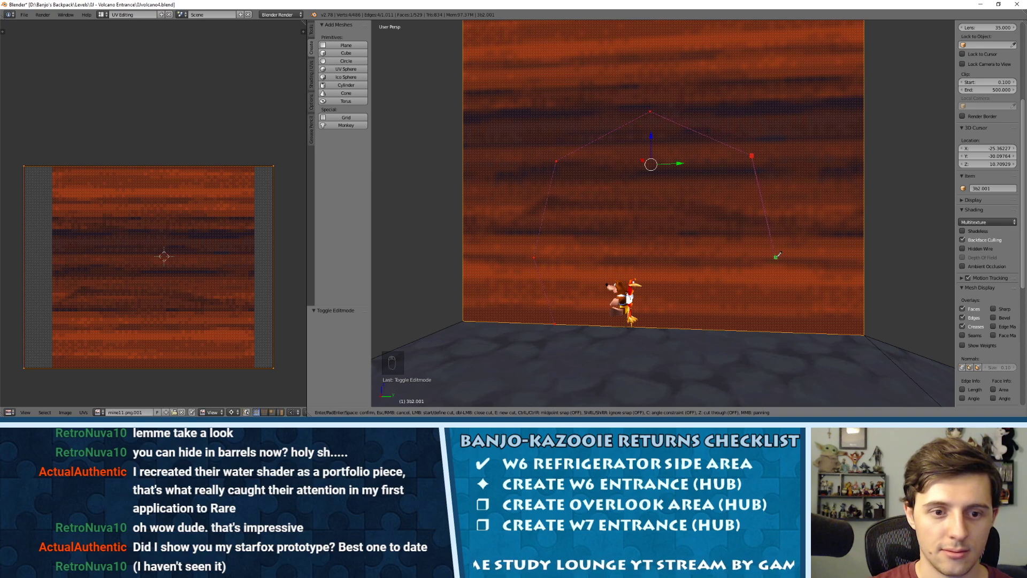
left_click(741, 330)
key("Return")
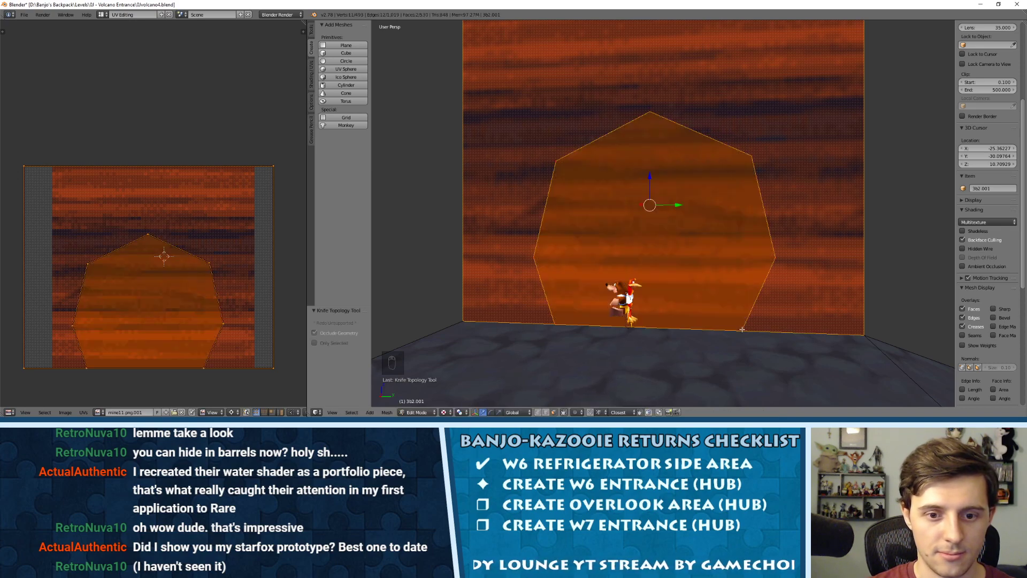
Extrude only the arched doorway face back into the wall by about 3.68 units to form a recess.
scroll(686, 236, "down", 5)
mouse_move(670, 231)
middle_mouse_down()
mouse_move(686, 236)
mouse_move(589, 240)
mouse_move(649, 244)
mouse_move(649, 257)
mouse_move(619, 240)
mouse_move(666, 242)
middle_mouse_up()
scroll(611, 250, "down", 5)
scroll(646, 252, "up", 5)
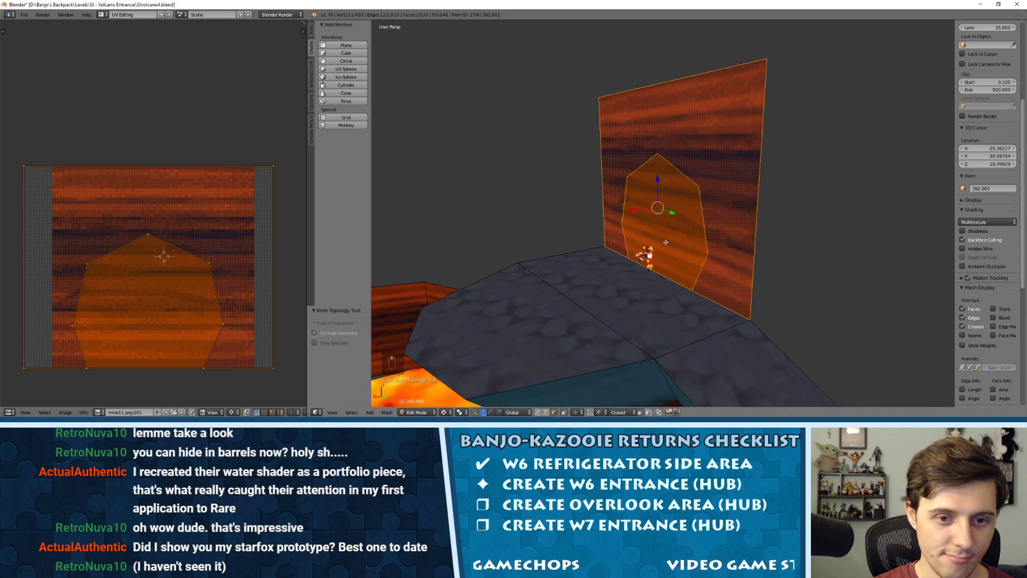
key("e")
key("ctrl+z")
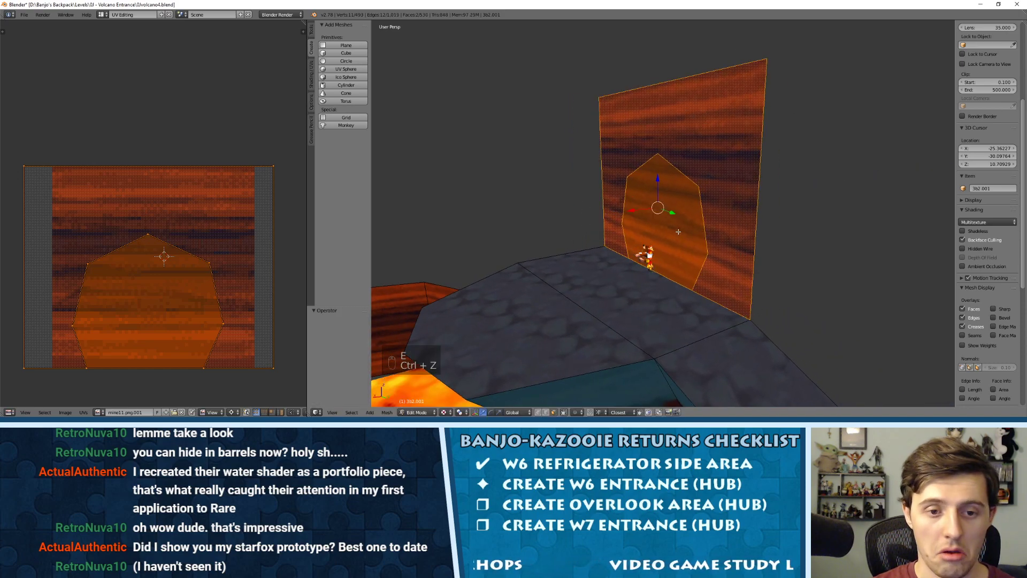
key("ctrl+Tab")
left_click(661, 237)
key("e")
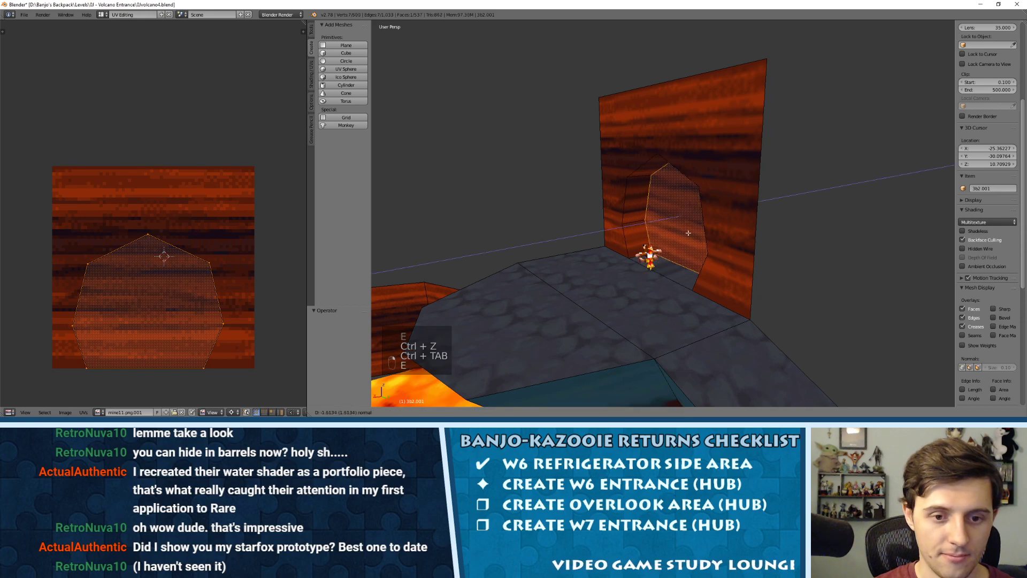
left_click(713, 219)
Try Offset Edges with Follow Face disabled on the recessed doorway face's outline, then undo it.
mouse_move(713, 218)
middle_mouse_down()
mouse_move(757, 214)
mouse_move(709, 226)
middle_mouse_up()
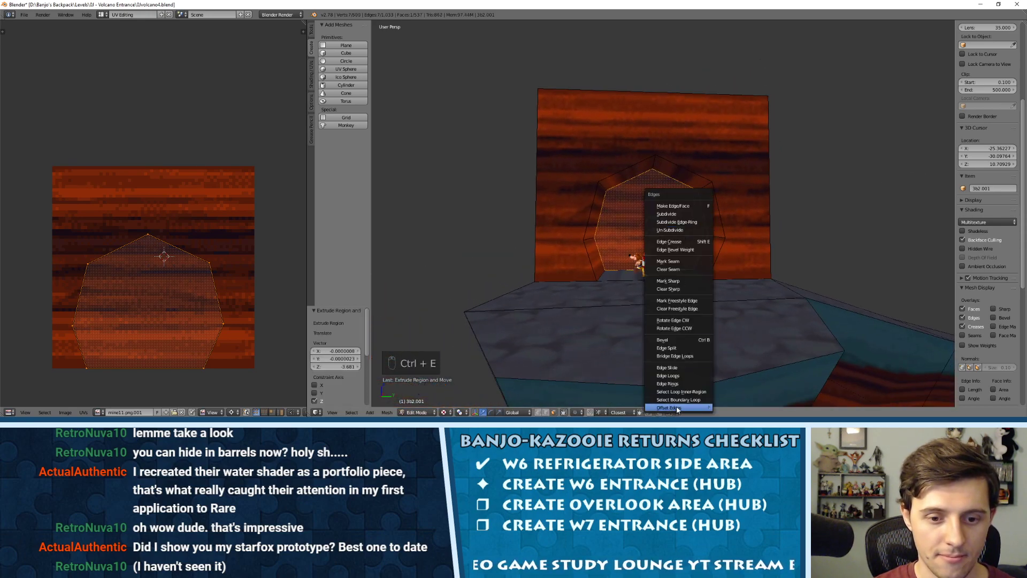
mouse_move(674, 407)
left_click(730, 398)
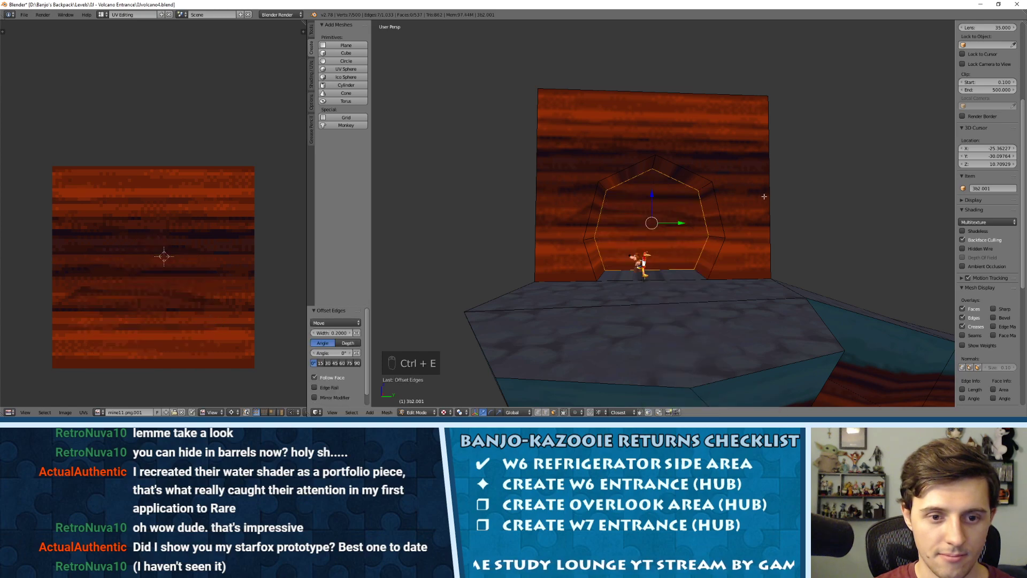
left_click(315, 377)
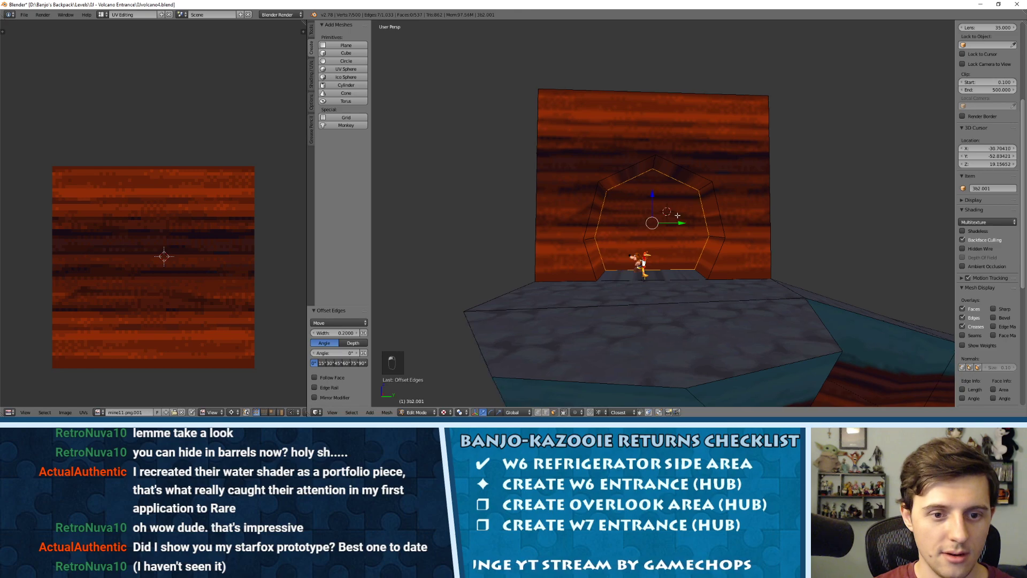
key("ctrl+z")
key("ctrl+z")
middle_click_drag(689, 235, 722, 231)
key("ctrl+e")
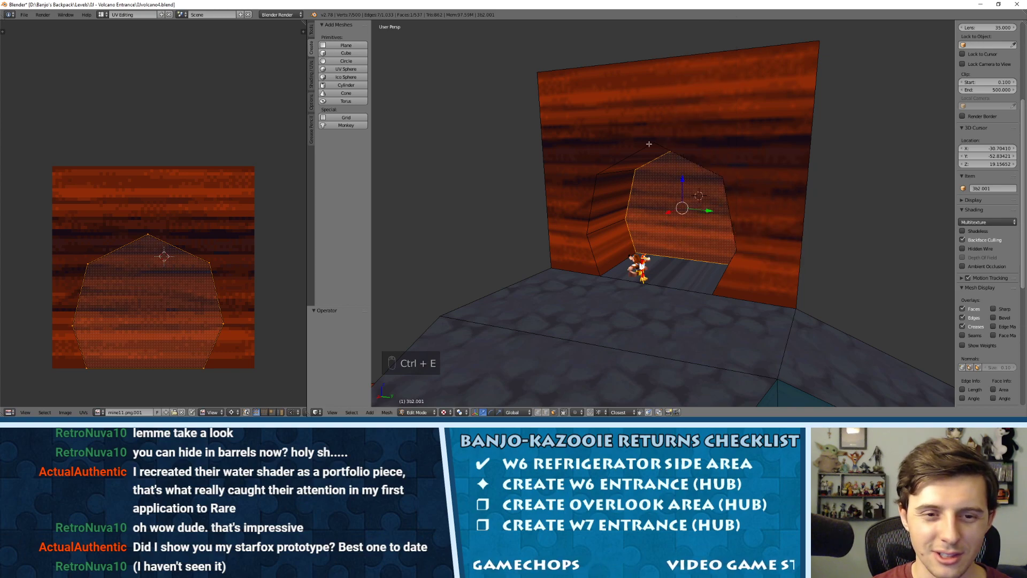
Try scaling the tunnel's end face down and repositioning it, and check the result in Object Mode.
middle_click_drag(648, 144, 678, 208)
key("s")
left_click(711, 187)
left_click_drag(678, 208, 698, 202)
middle_click_drag(698, 201, 687, 194)
left_click_drag(722, 184, 631, 247)
middle_click_drag(633, 247, 717, 246)
key("a")
key("Tab")
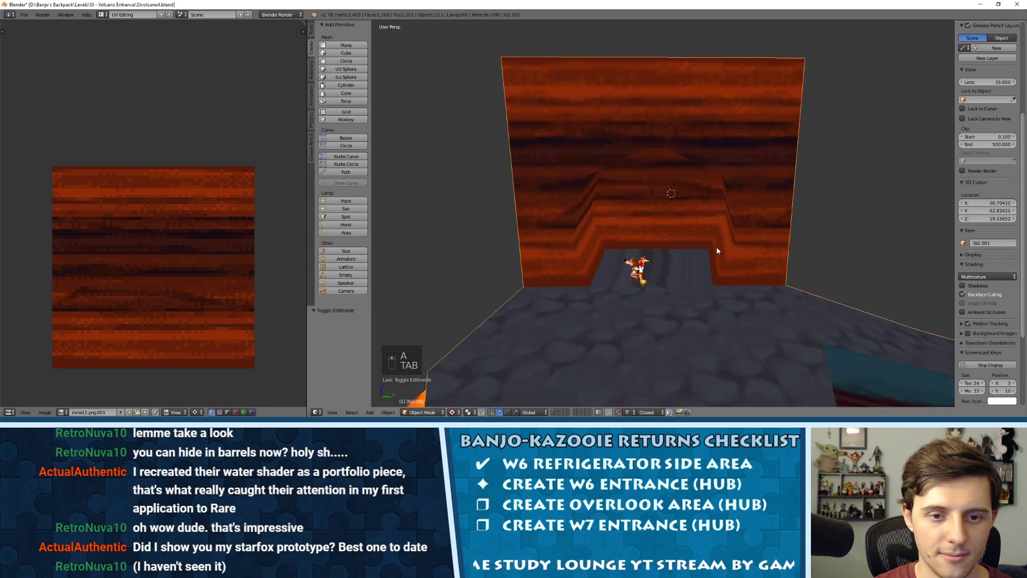
Return to Edit Mode and undo the scaling and moves of the tunnel's end face.
key("Tab")
key("ctrl+z")
key("ctrl+z")
key("ctrl+z")
key("ctrl+z")
key("ctrl+z")
key("ctrl+z")
key("ctrl+z")
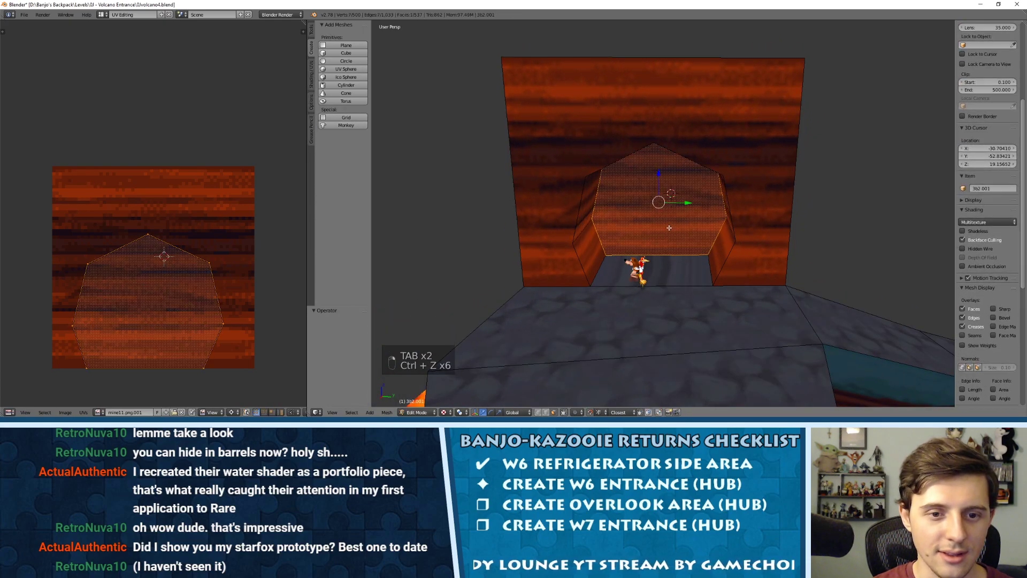
Try pushing the tunnel's end face about 1.06 units deeper along X and scaling it down.
middle_click_drag(666, 225, 668, 228)
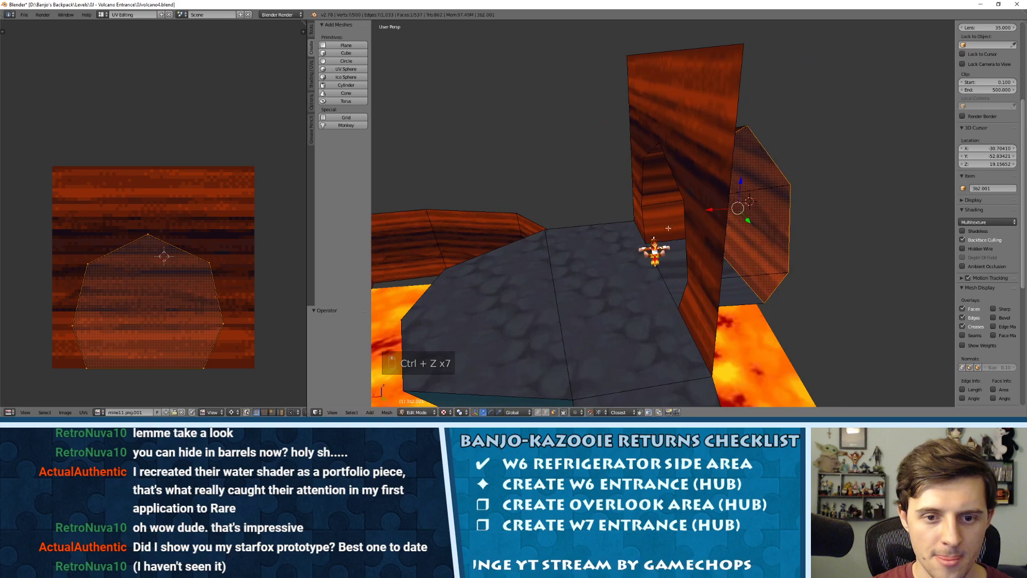
key("g")
key("x")
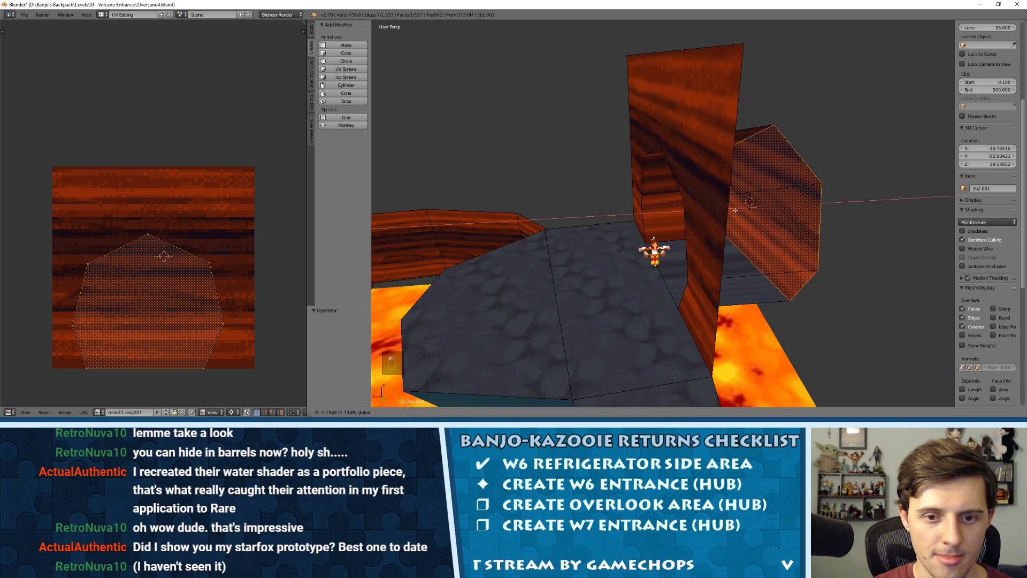
left_click(702, 216)
mouse_move(702, 216)
middle_mouse_down()
mouse_move(668, 179)
mouse_move(714, 200)
middle_mouse_up()
key("s")
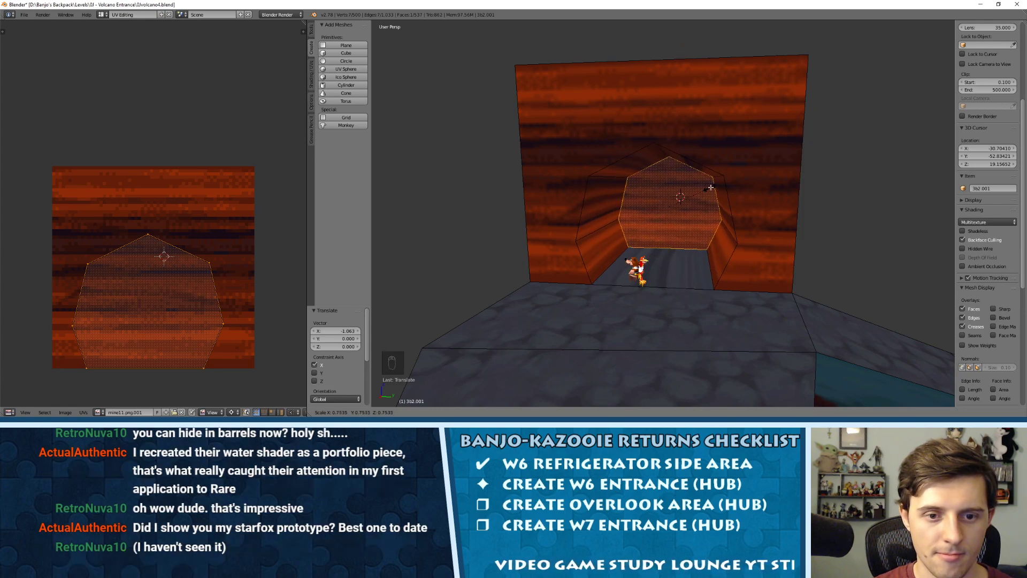
left_click(732, 180)
Try moving the scaled end face about 1.3 units along X and raising it about 0.86 along Z.
mouse_move(731, 180)
middle_mouse_down()
mouse_move(730, 205)
mouse_move(787, 175)
mouse_move(719, 188)
middle_mouse_up()
key("g")
key("x")
left_click(731, 205)
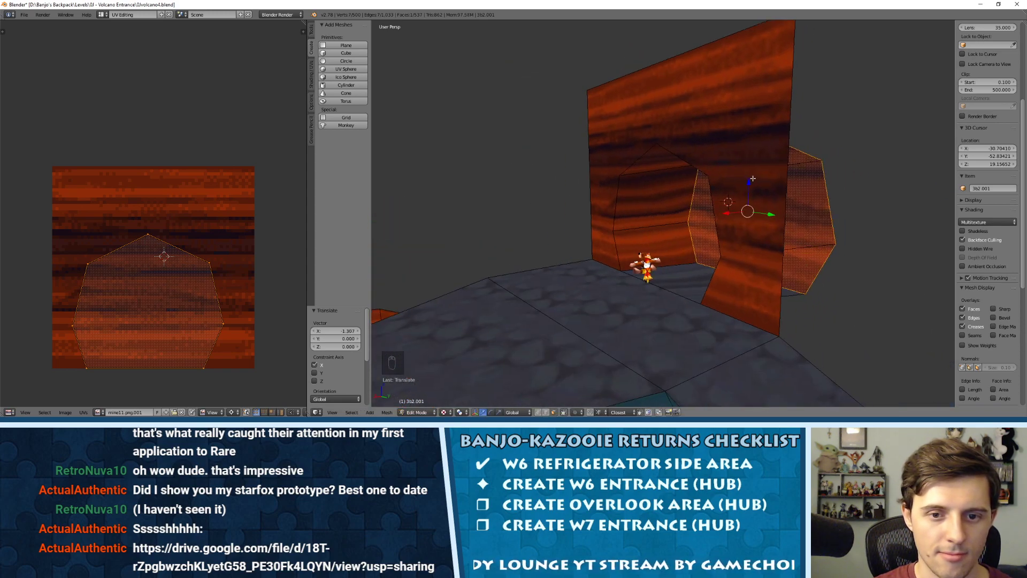
left_click_drag(749, 179, 644, 167)
middle_click_drag(645, 235, 695, 219)
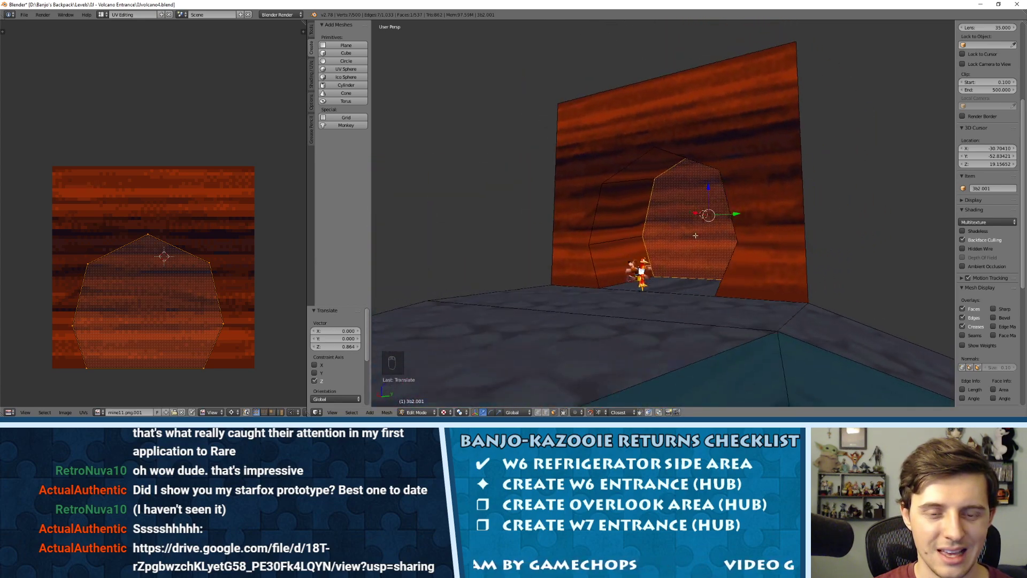
Undo the last four moves and scaling edits of the tunnel's end face.
key("ctrl+z")
key("ctrl+z")
key("ctrl+z")
key("ctrl+z")
Raise the tunnel's end face slightly along Z, nudge it along X, and return to Object Mode.
left_click_drag(692, 201, 692, 189)
middle_click_drag(692, 188, 690, 221)
left_click_drag(708, 200, 713, 200)
middle_click_drag(713, 214, 643, 192)
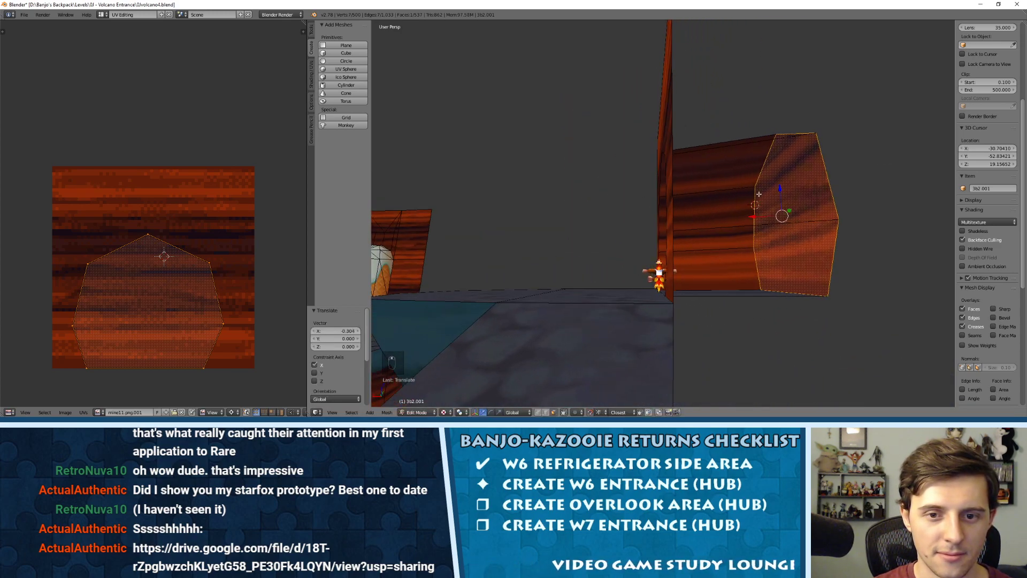
left_click_drag(780, 188, 780, 179)
middle_click_drag(694, 204, 665, 238)
key("a")
key("Tab")
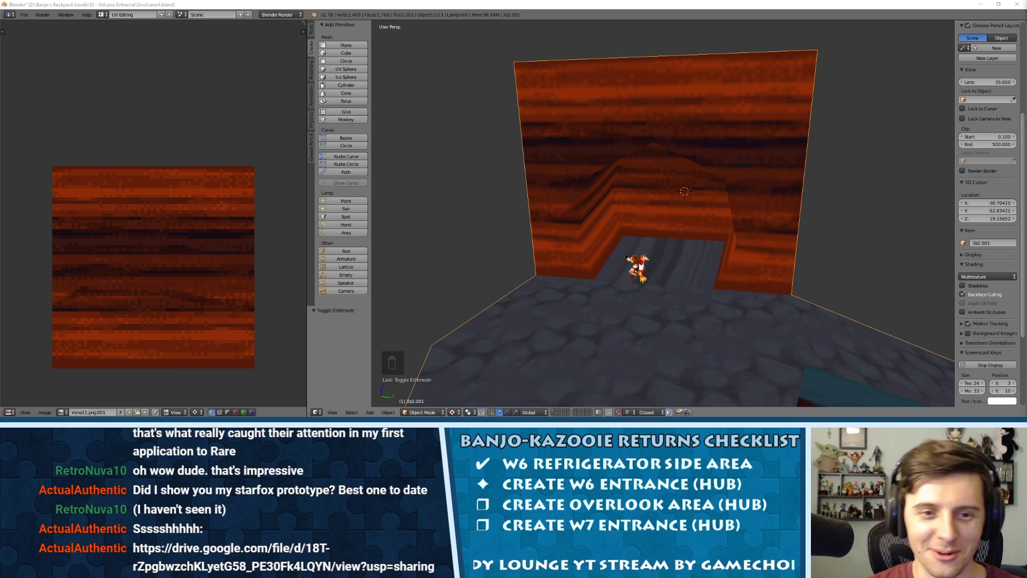
Enter Edit Mode on the volcano mesh at the tunnel entrance and set the mesh select mode to Face.
key("Tab")
middle_click_drag(703, 226, 655, 178)
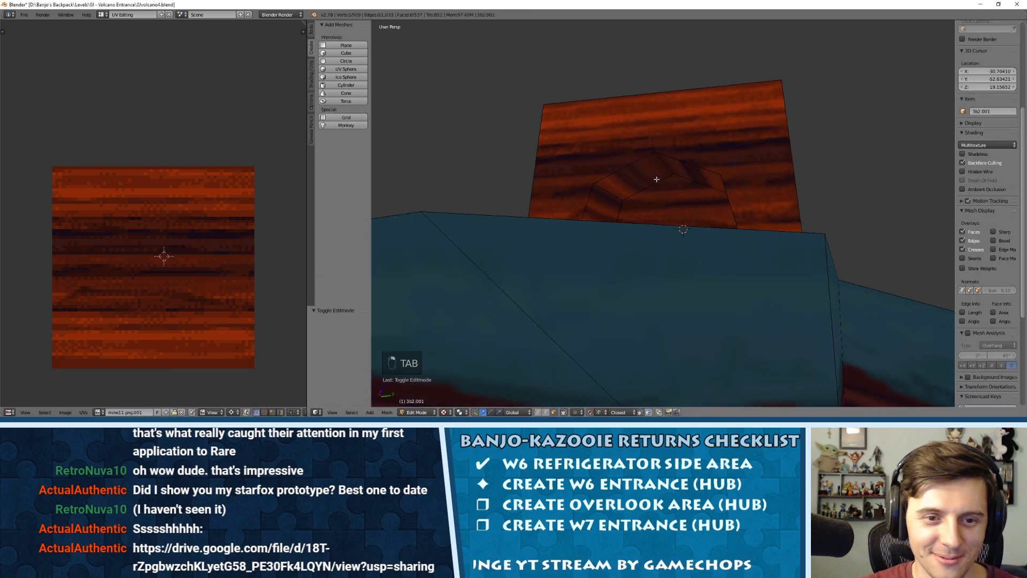
scroll(651, 214, "up", 4)
middle_click_drag(651, 213, 637, 224)
key("ctrl+Tab")
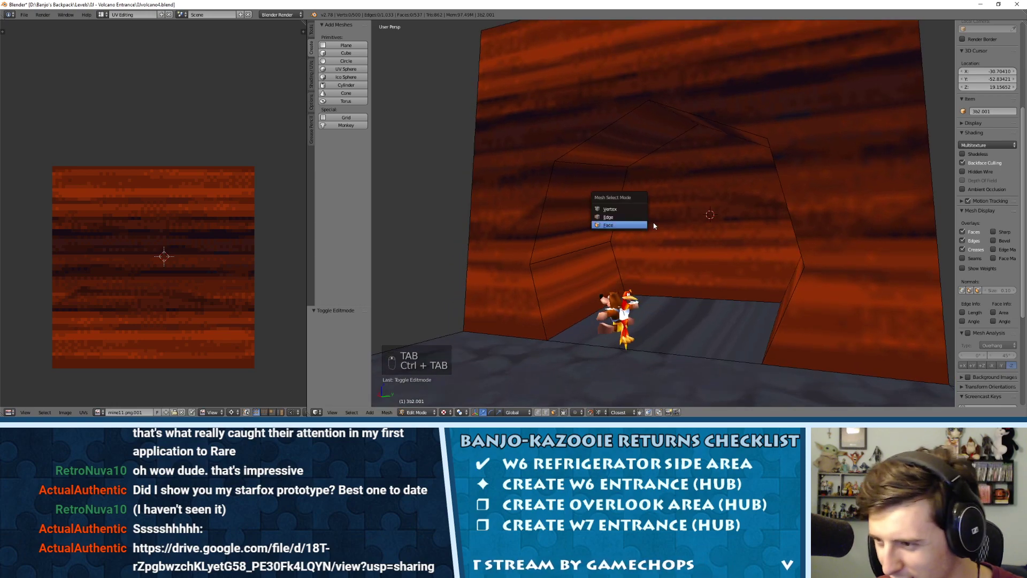
left_click(634, 225)
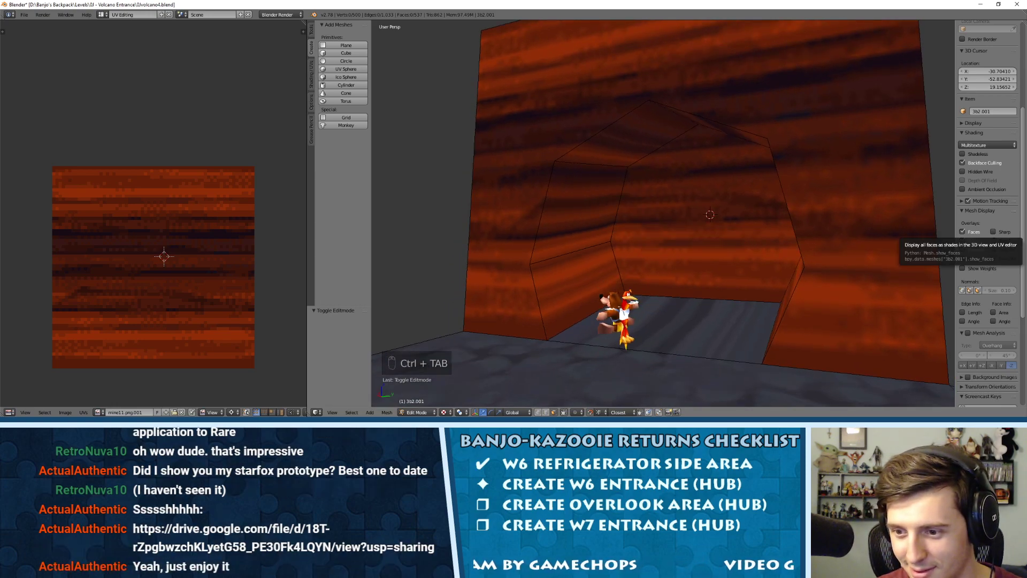
Select all six inner wall and ceiling faces of the tunnel and unwrap them together.
right_click(582, 279)
key("ctrl+Tab")
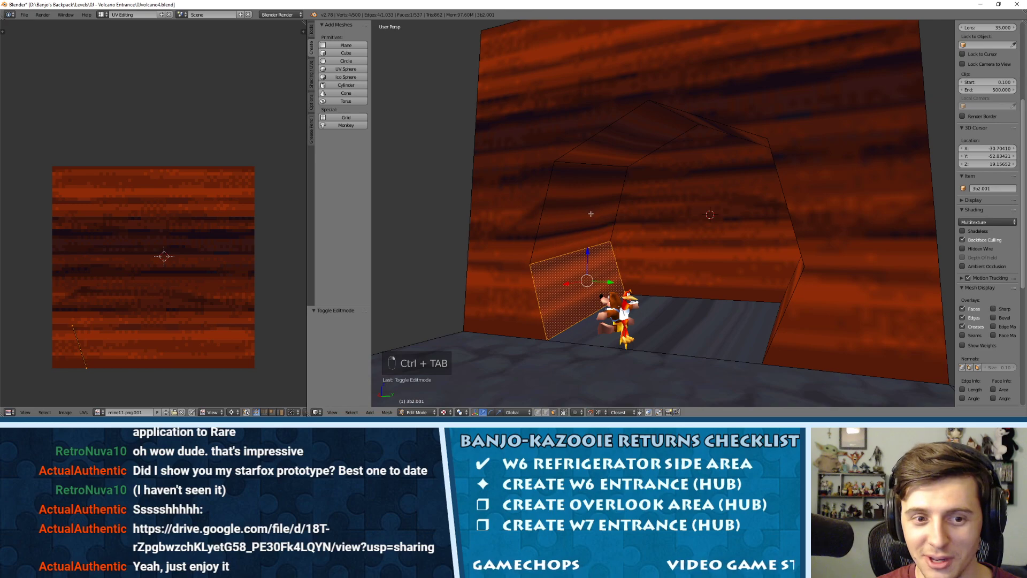
right_click(591, 210, "shift")
right_click(631, 135, "shift")
middle_click_drag(630, 133, 685, 161)
right_click(687, 150, "shift")
right_click(708, 198, "shift")
right_click(706, 274, "shift")
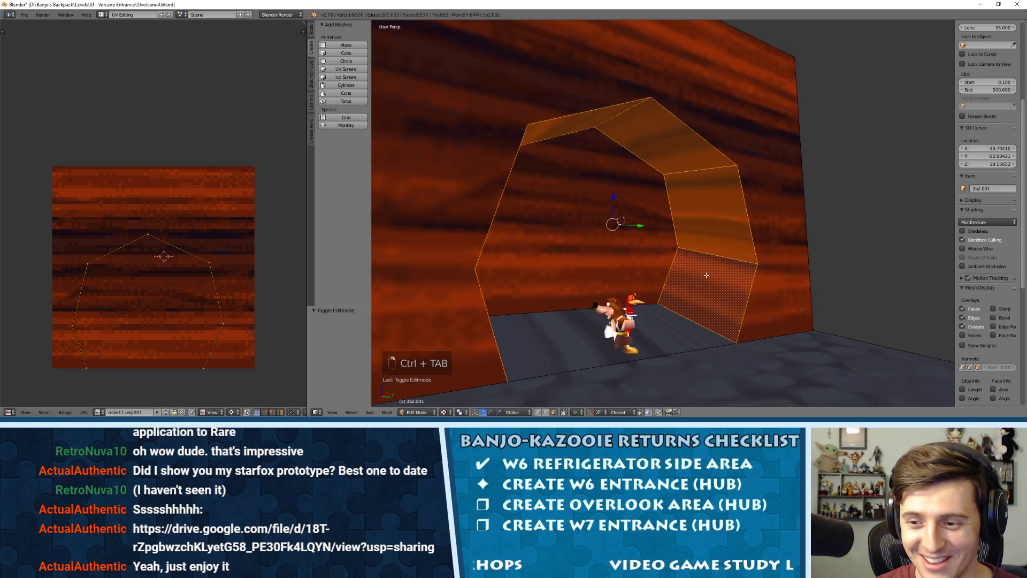
middle_click_drag(706, 275, 589, 256)
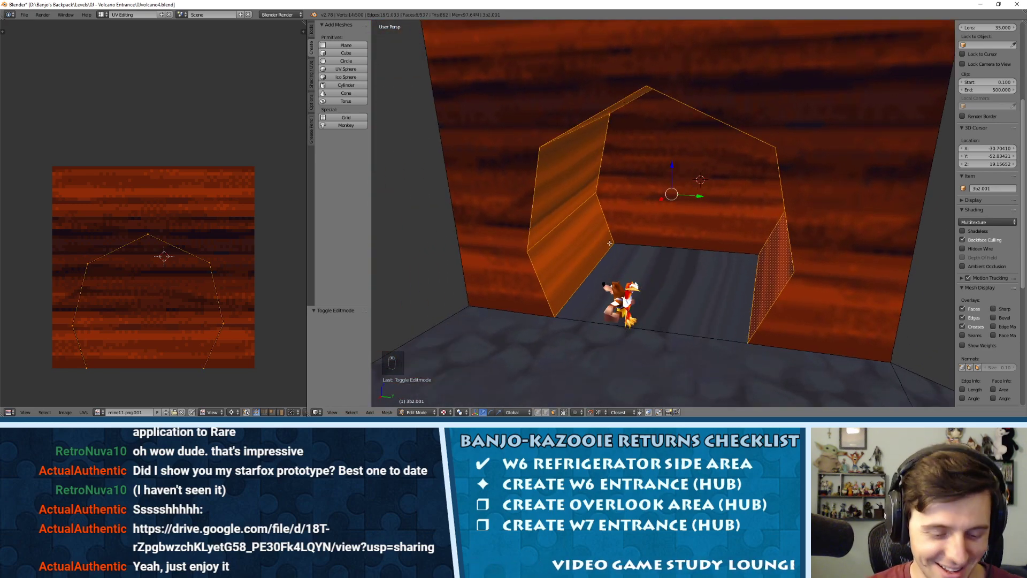
key("u")
left_click(587, 244)
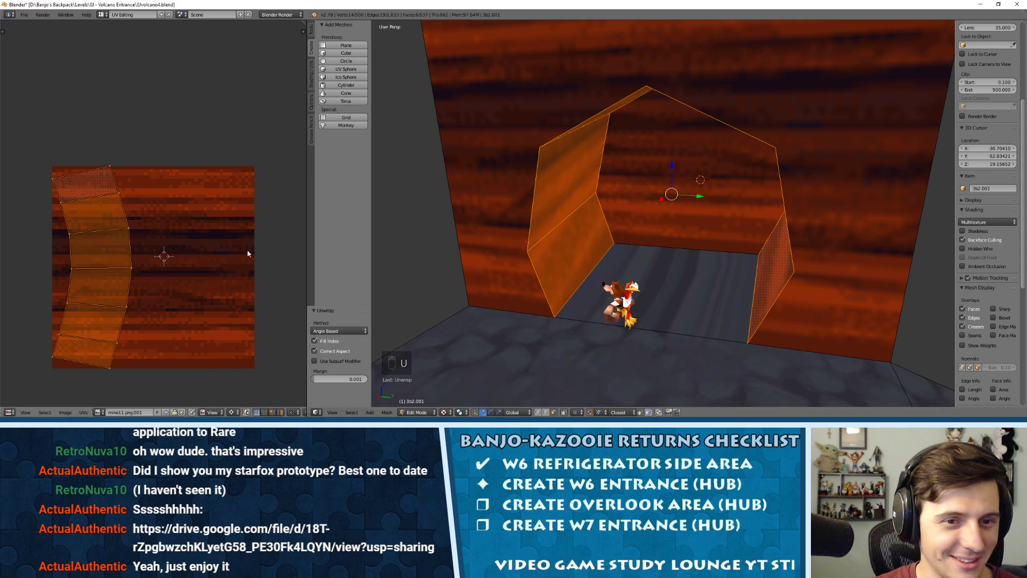
Rotate the tunnel faces' UV island by 90 degrees.
type("r")
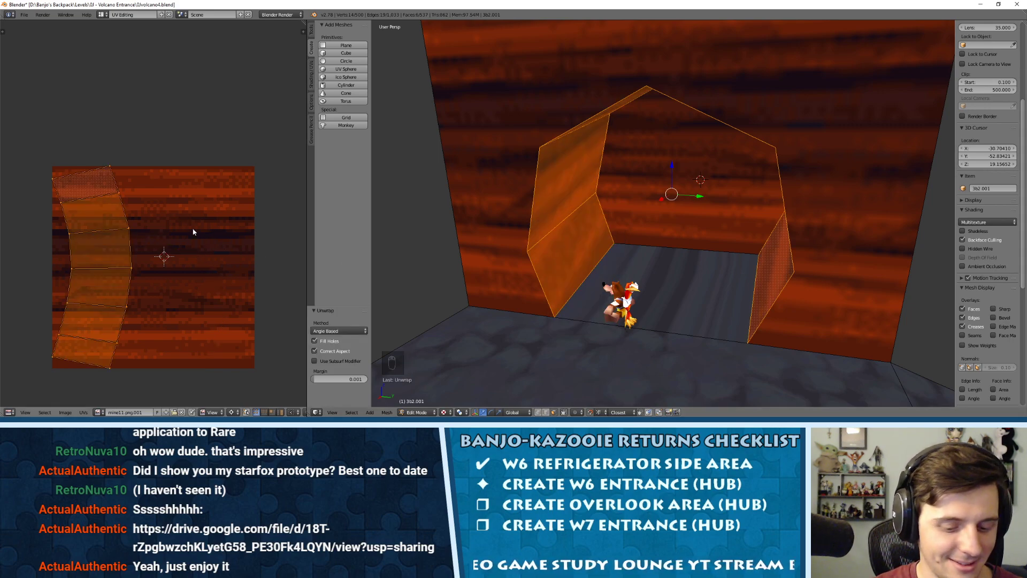
type("90")
key("Return")
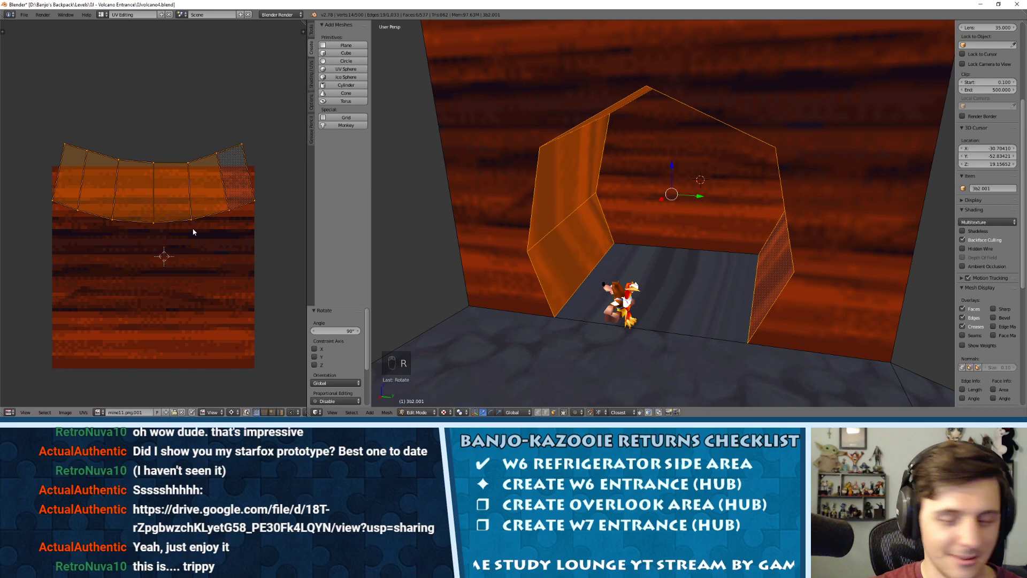
Scale the tunnel's UV island up 2.2 times and move it down over the rock texture.
key("s")
left_click(294, 103)
key("g")
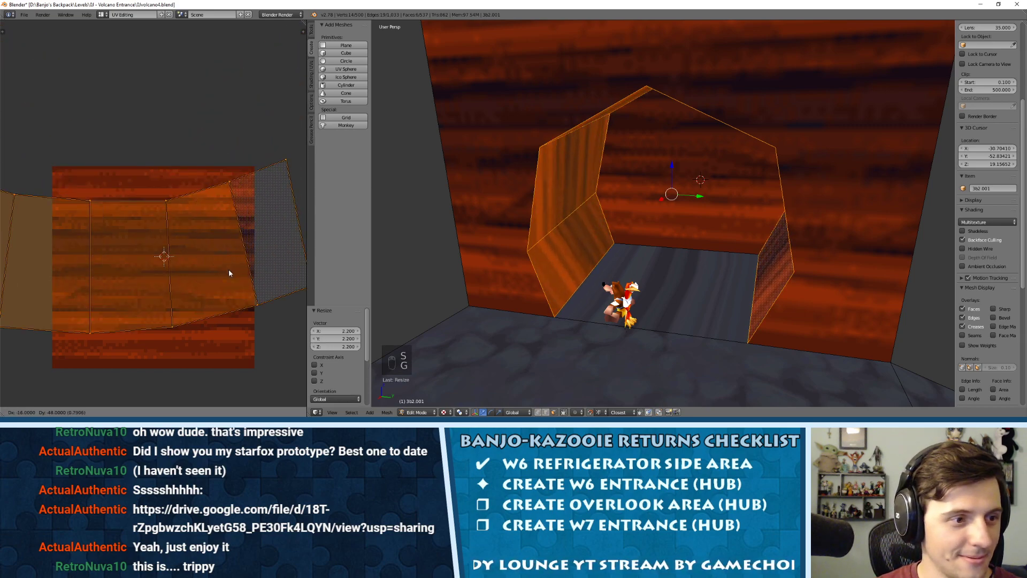
left_click(248, 278)
Rotate the tunnel's UV island another 90 degrees and scale it up 1.3 times.
type("r")
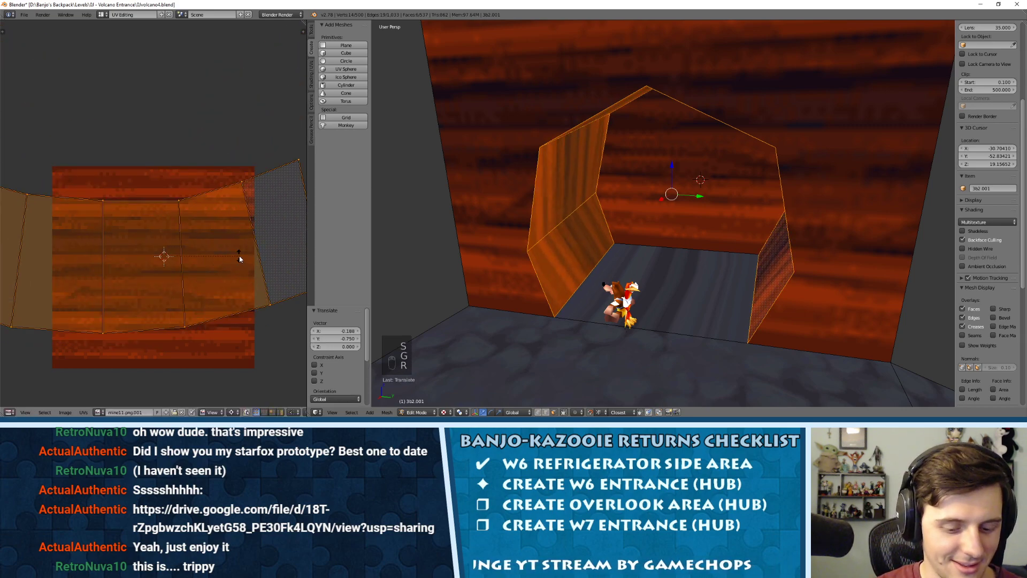
type("90")
key("Return")
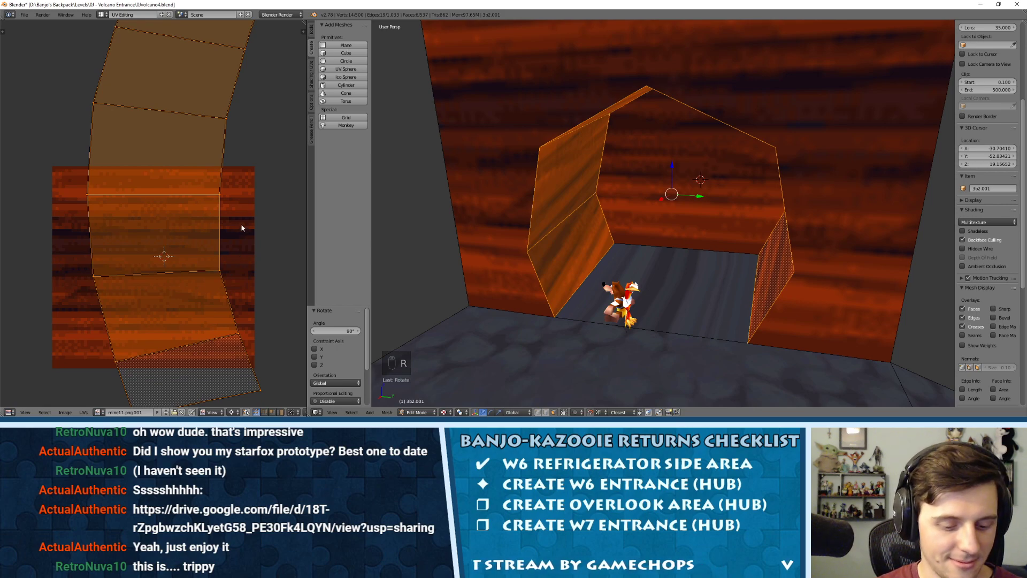
key("s")
left_click(257, 208)
Fine-tune the tunnel UV island's angle, ending with a 15-degree rotation, and move it by about -0.563 along Y.
key("r")
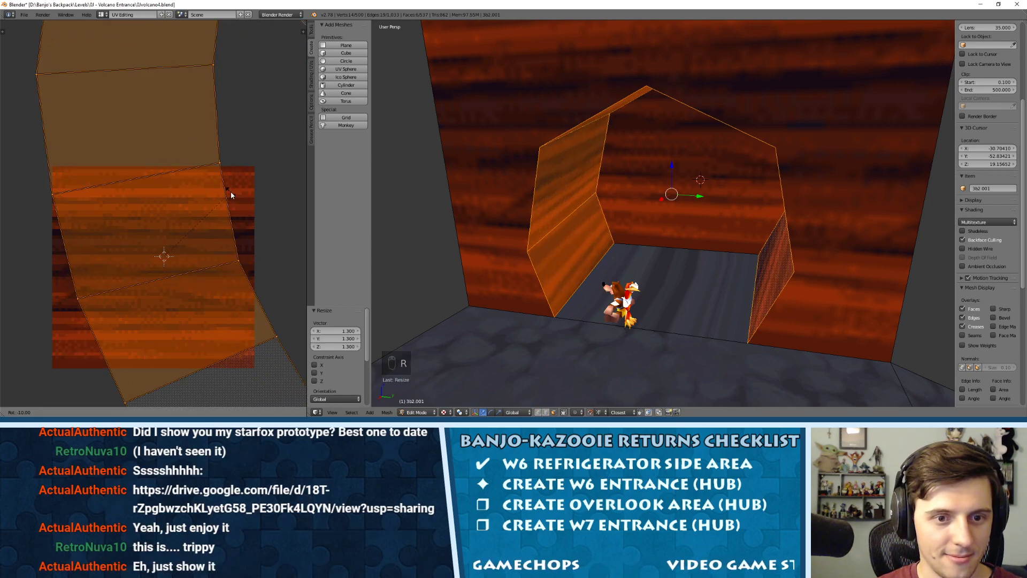
left_click(231, 195)
middle_click_drag(575, 243, 621, 235)
key("r")
left_click(228, 151)
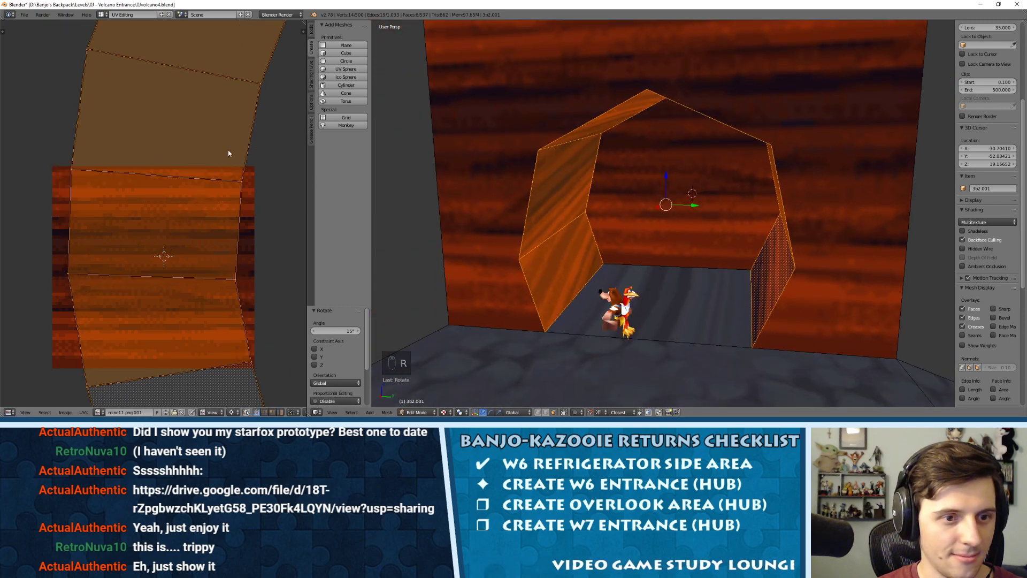
key("g")
left_click(198, 264)
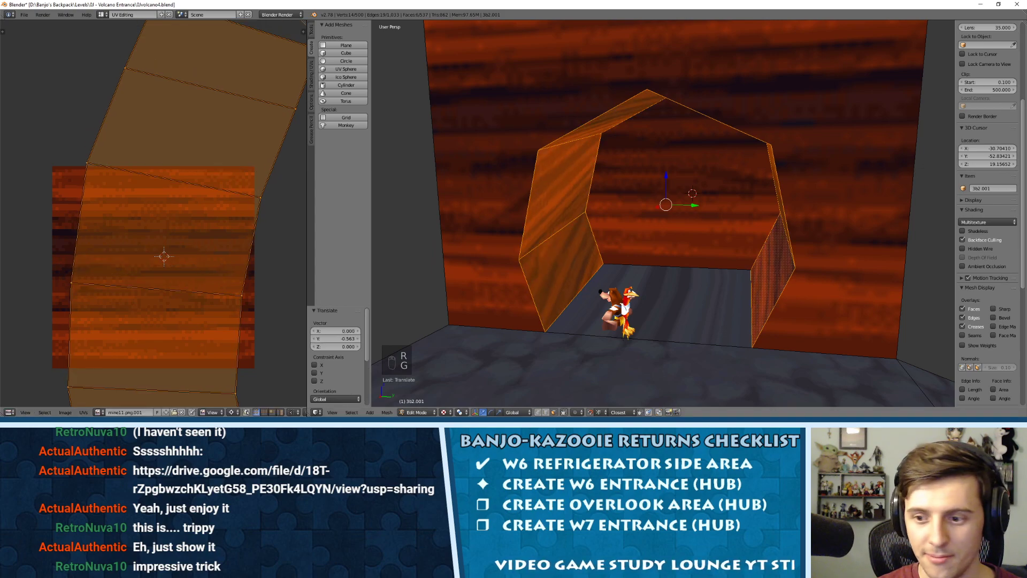
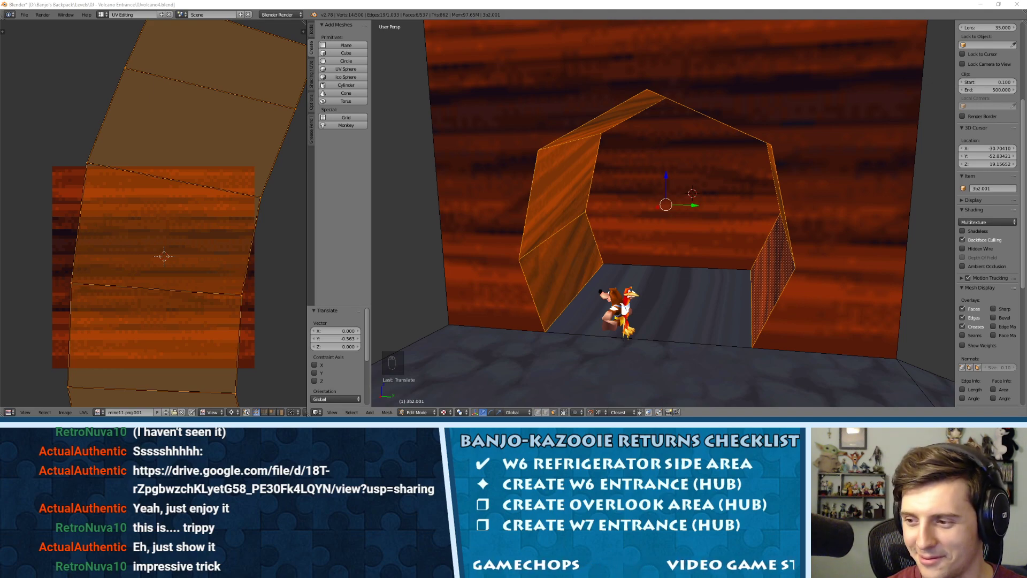
Examine the textured tunnel opening from several angles and distances in Object Mode.
middle_click_drag(658, 199, 676, 177)
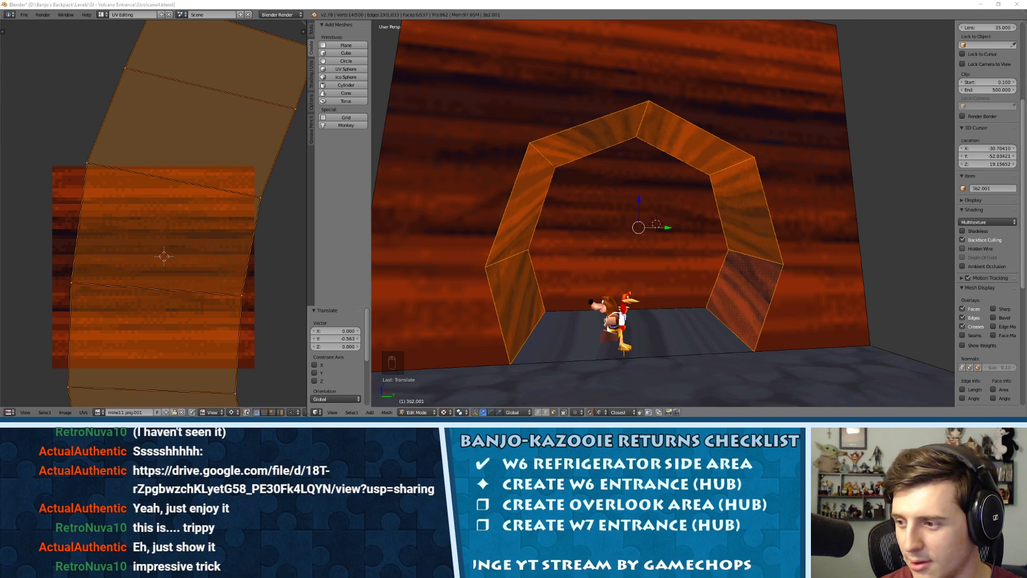
middle_click_drag(635, 217, 610, 233)
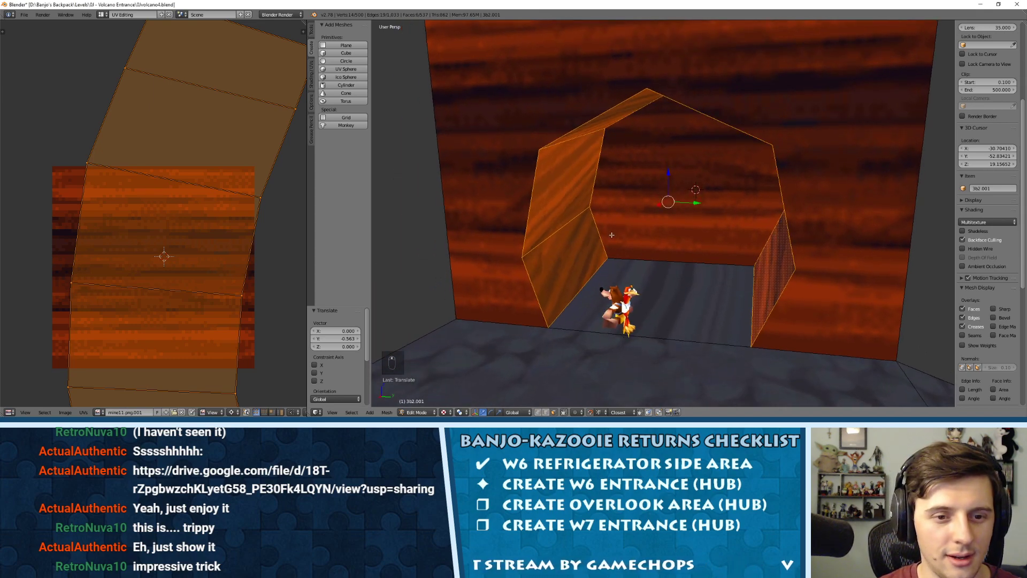
key("a")
key("Tab")
mouse_move(674, 236)
middle_mouse_down()
mouse_move(707, 207)
mouse_move(641, 230)
mouse_move(688, 227)
middle_mouse_up()
scroll(660, 230, "down", 5)
scroll(635, 220, "up", 4)
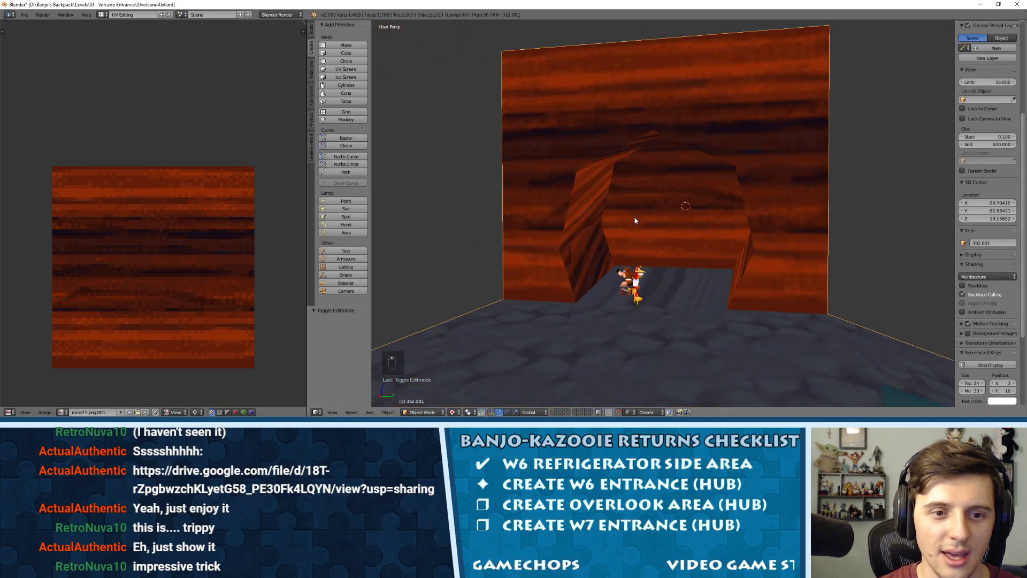
In Edit Mode, unwrap the tunnel's lower-left wall face on its own and keep only that face selected.
key("Tab")
scroll(610, 233, "up", 2)
right_click(548, 260)
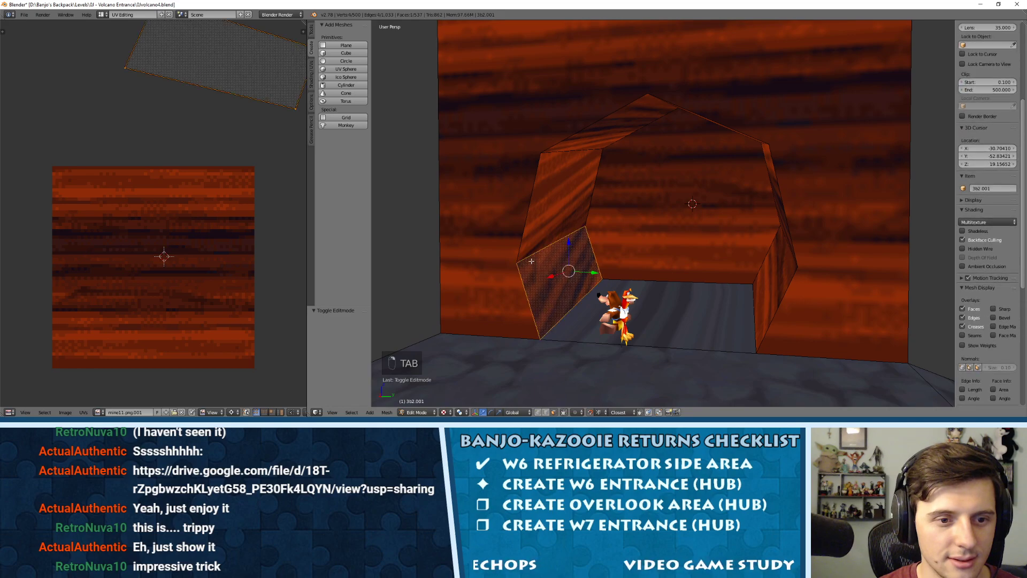
right_click(539, 208, "shift")
right_click(541, 214, "shift")
key("u")
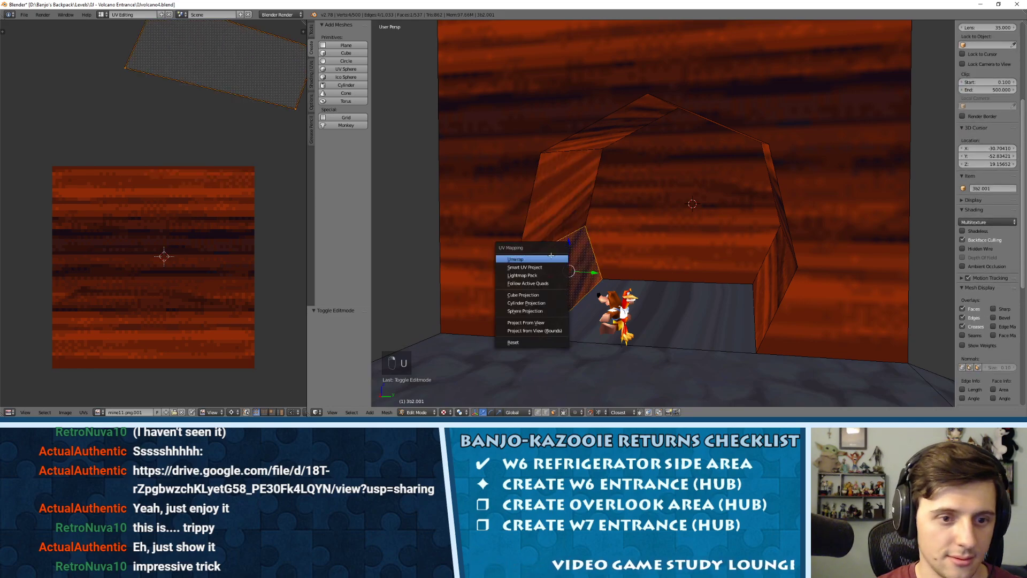
left_click(551, 256)
key("h")
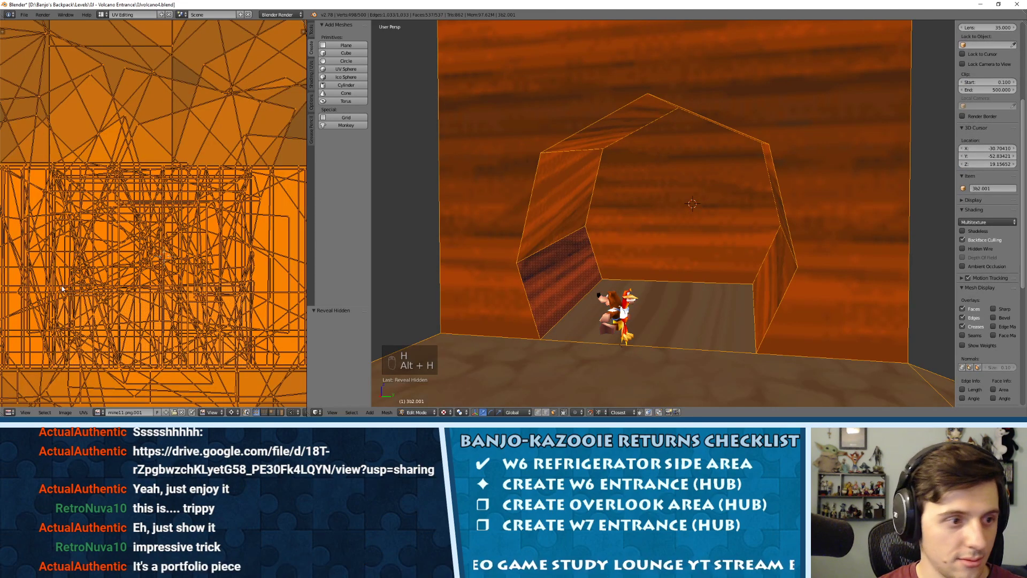
right_click(556, 271)
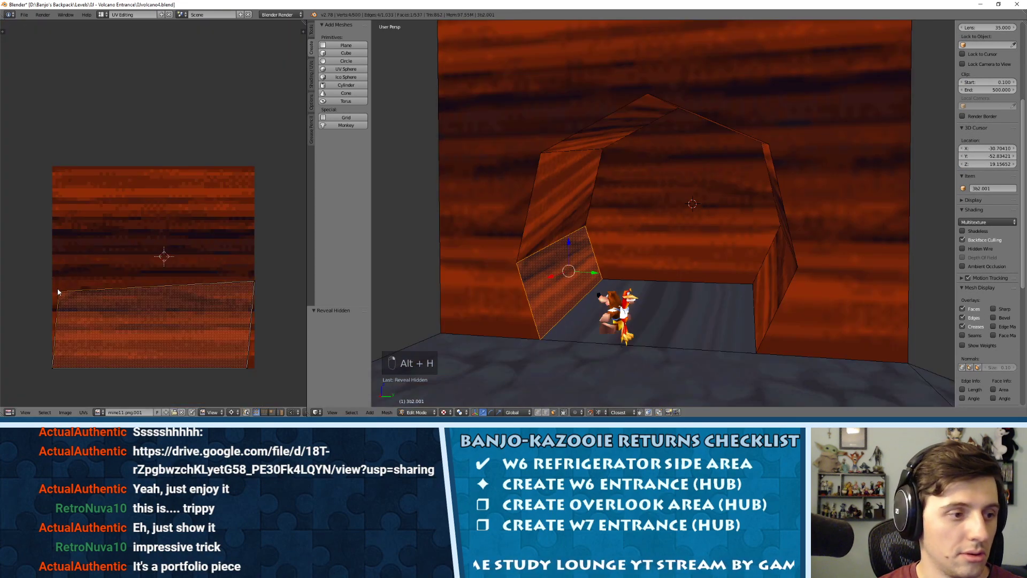
Move the lower-left face's UV corners to straighten it into a rectangle along the texture's bottom edge.
key("g")
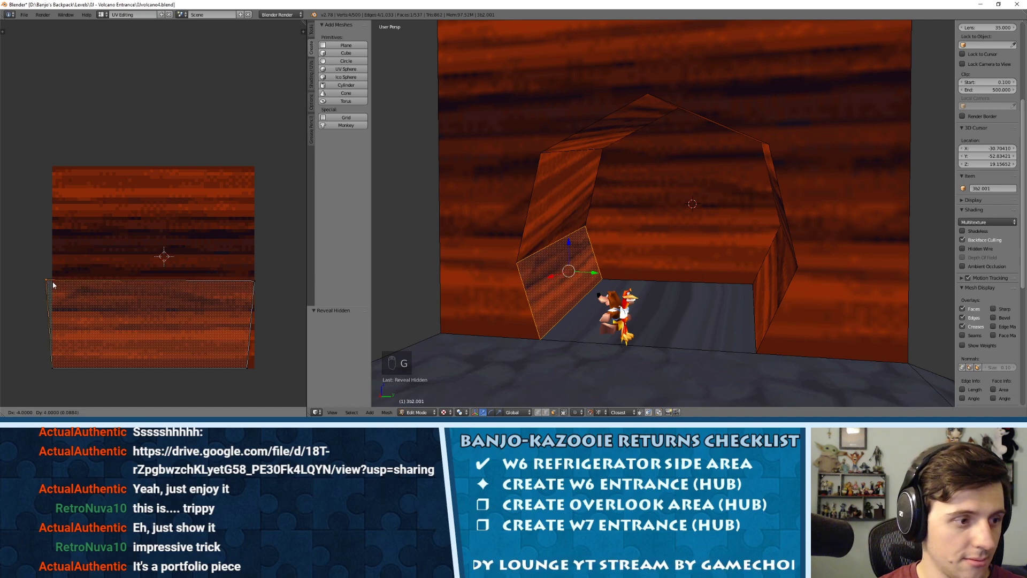
left_click(57, 287)
key("g")
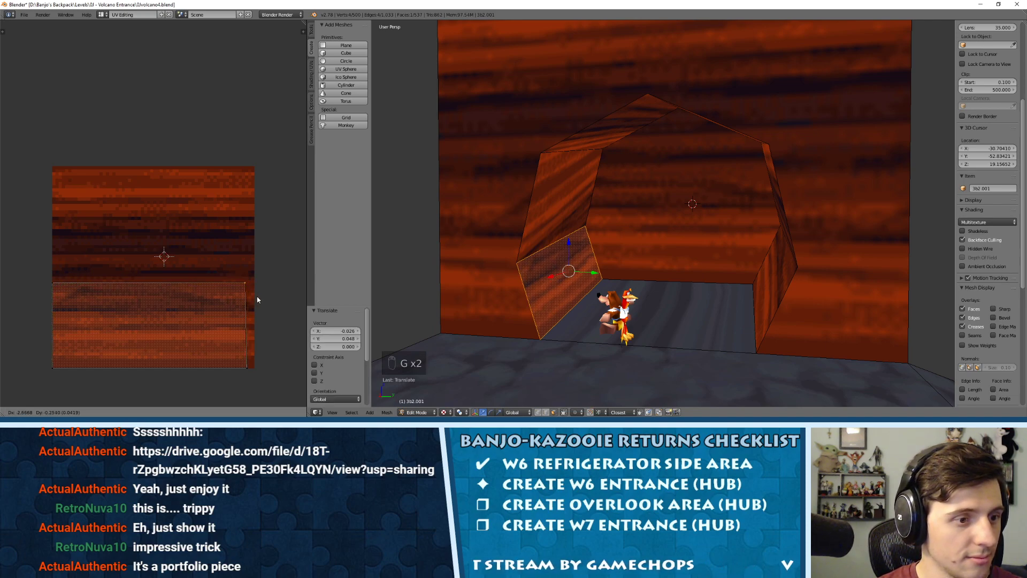
left_click(257, 300)
right_click(252, 360)
key("g")
left_click(250, 359)
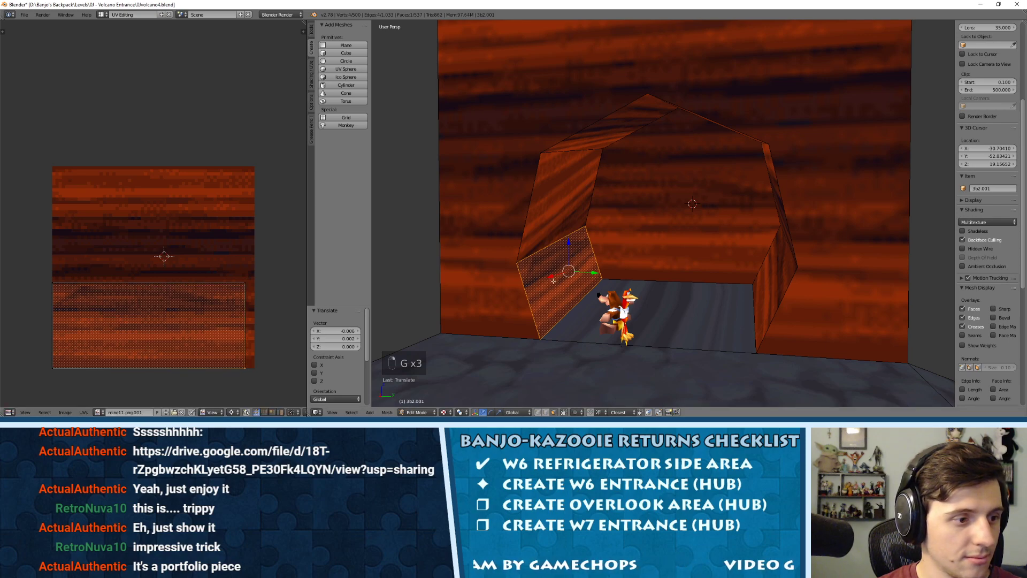
Unwrap the tunnel's side and ceiling faces with Follow Active Quads in Length Average mode, using the straightened lower-left face as the active one.
right_click(560, 210)
middle_click_drag(562, 206, 579, 169)
right_click(600, 170, "shift")
right_click(696, 170, "shift")
right_click(758, 241, "shift")
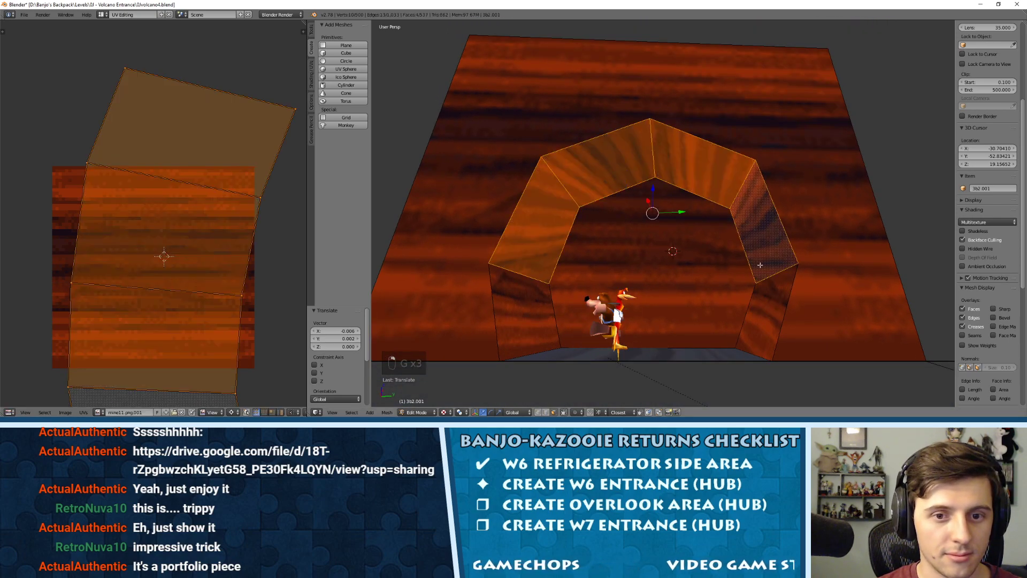
right_click(521, 305, "shift")
key("u")
left_click(515, 338)
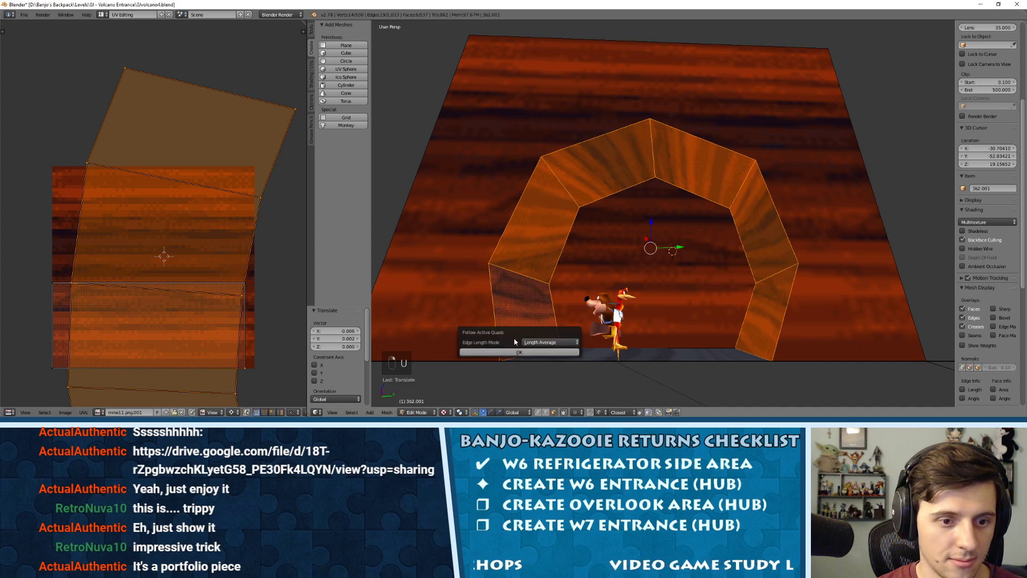
left_click(494, 351)
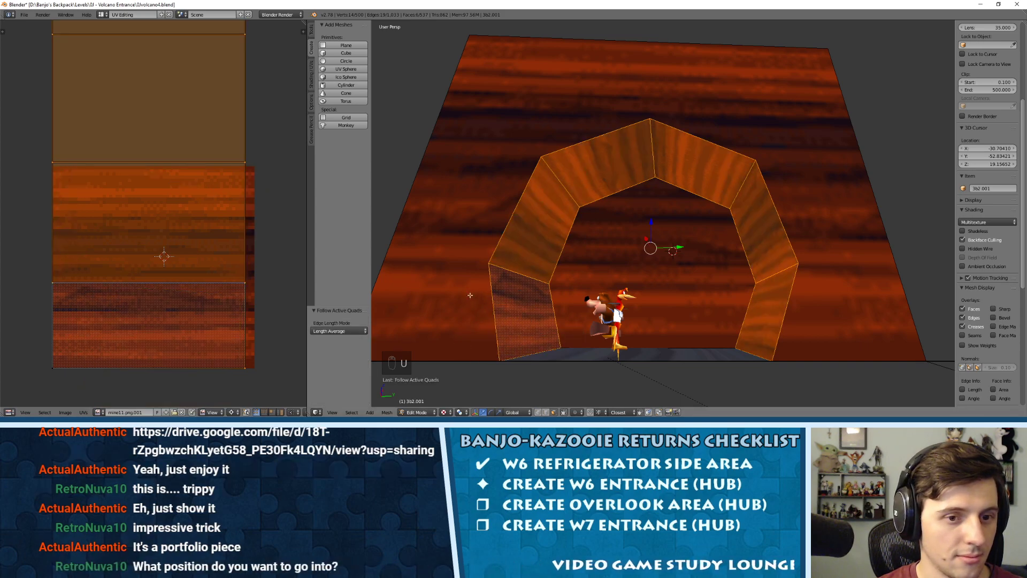
key("a")
In edge select mode, subdivide the edge shared by the two stone floor faces in front of the tunnel.
key("Tab")
middle_click_drag(622, 251, 656, 268)
key("Tab")
right_click(672, 262)
right_click(656, 267)
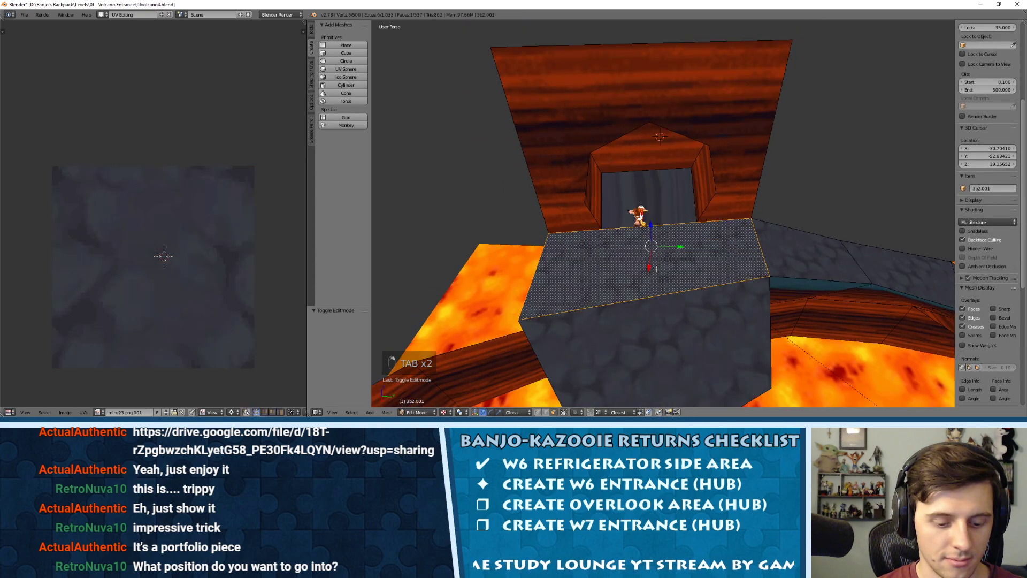
key("ctrl+Tab")
left_click(627, 293)
right_click(631, 301)
key("w")
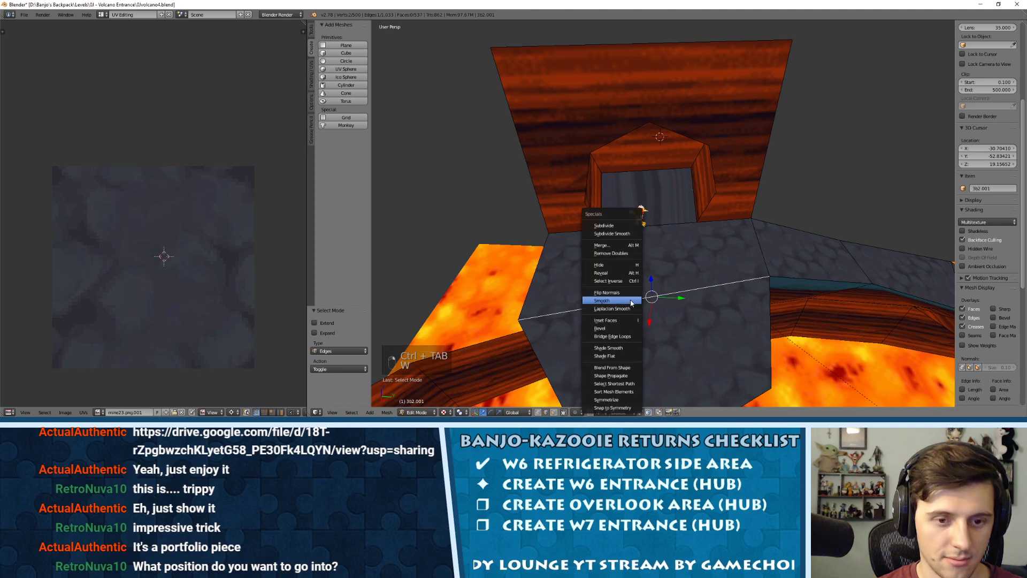
Switch to face selection and triangulate the stone floor faces in front of the tunnel.
key("ctrl+Tab")
left_click(626, 267)
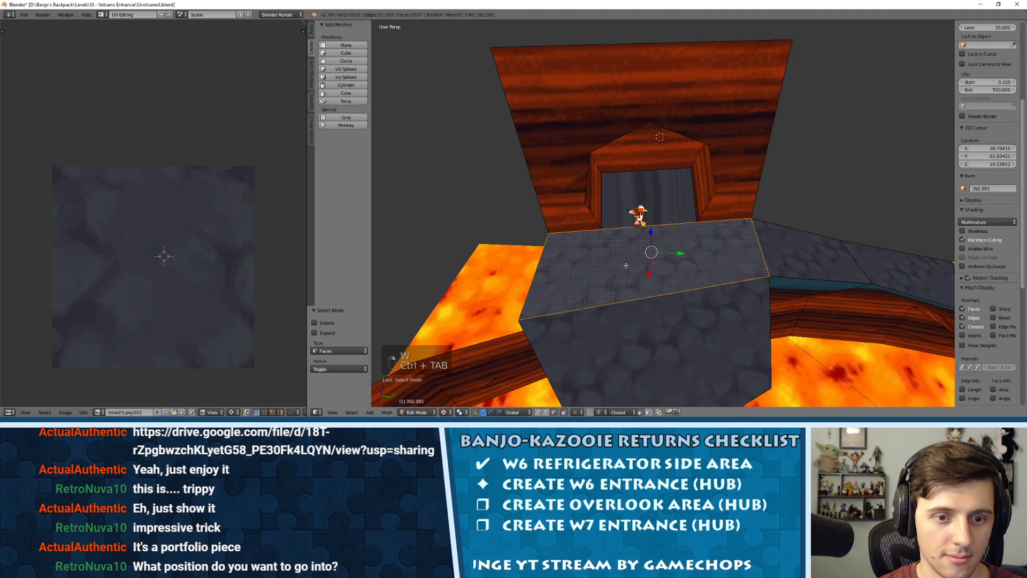
key("ctrl+t")
key("ctrl+t")
key("ctrl+t")
key("a")
Select the tunnel's walls, back face and floor together and raise them about 0.567 along Z.
middle_click_drag(650, 300, 567, 230)
key("ctrl+Tab")
left_click(616, 232)
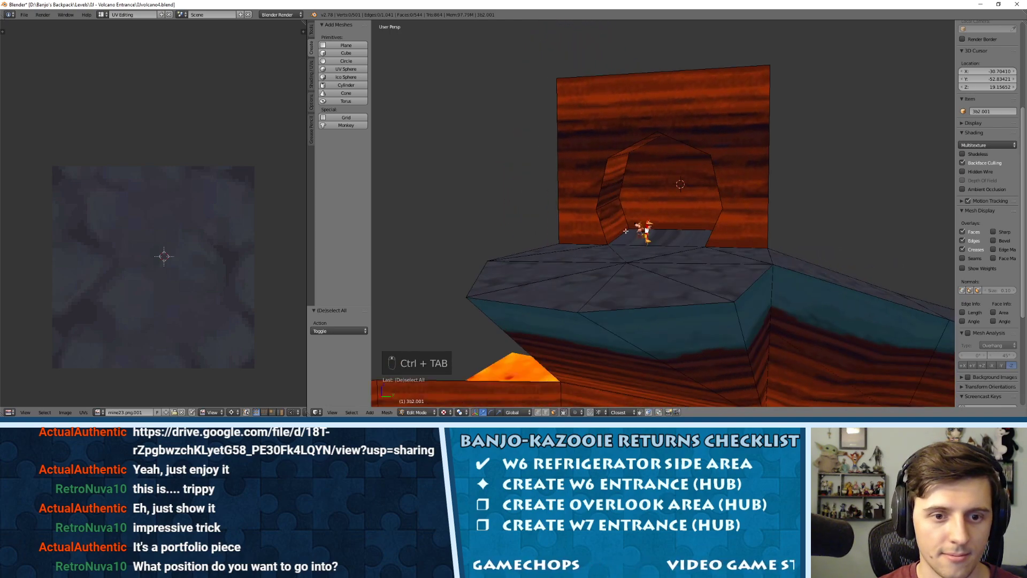
scroll(578, 230, "up", 3)
right_click(596, 225)
right_click(599, 178, "alt")
middle_click_drag(599, 178, 605, 131)
right_click(605, 131, "alt+shift")
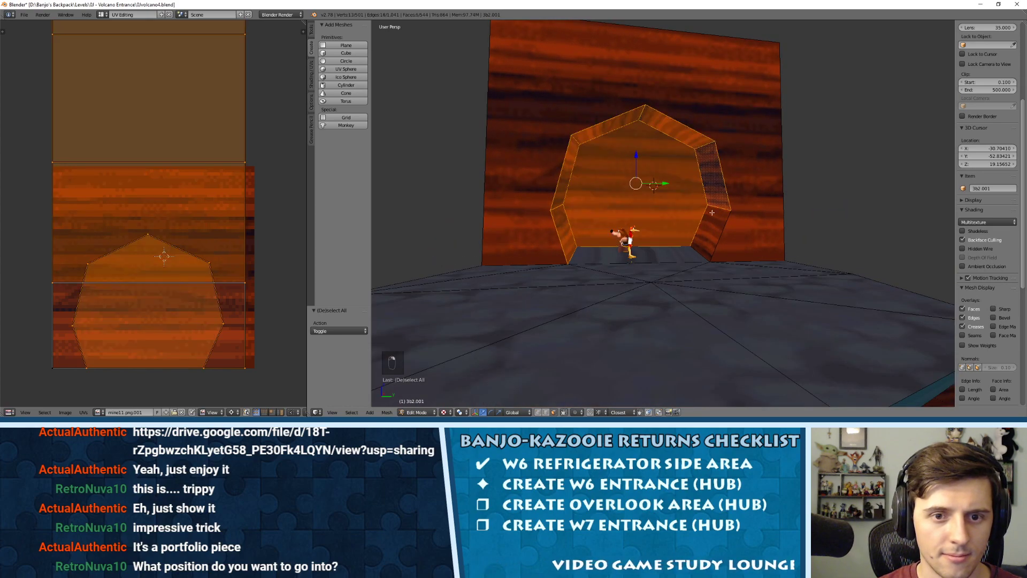
right_click(665, 254, "shift")
left_click_drag(640, 161, 640, 147)
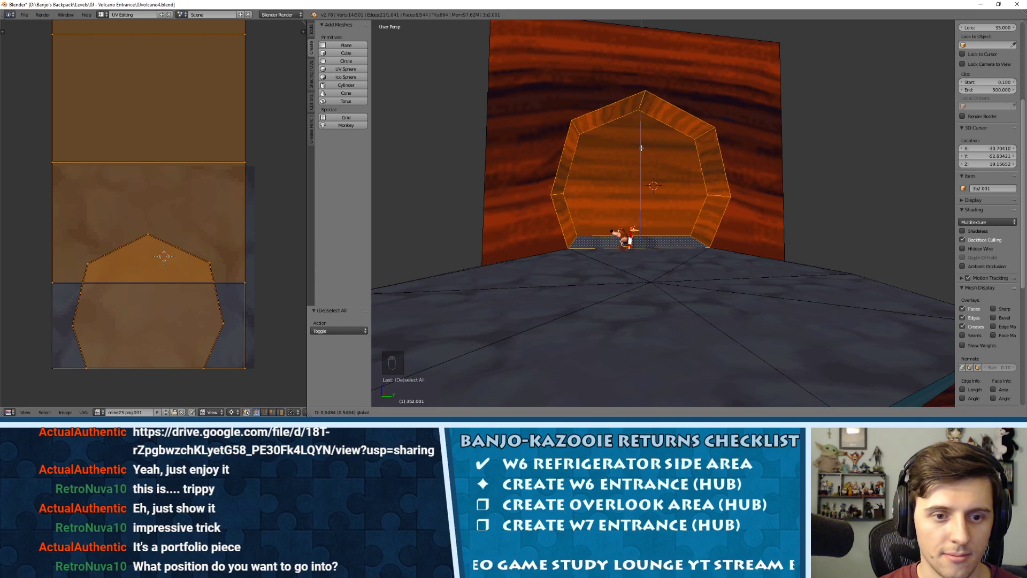
left_click(641, 147)
Triangulate the warped cliff faces on the side of the ledge and path below the tunnel.
middle_click_drag(641, 147, 593, 168)
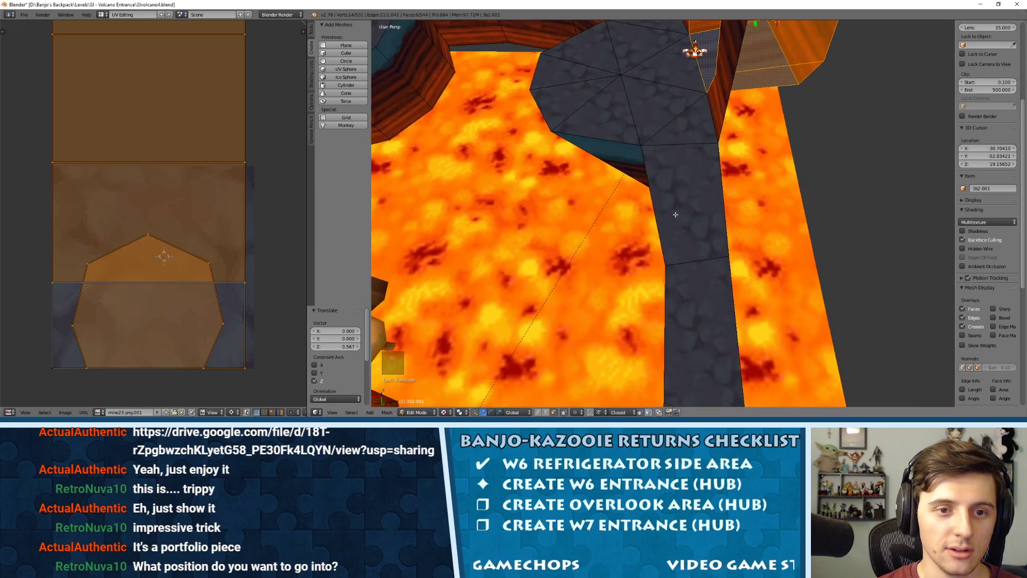
middle_click_drag(725, 226, 636, 168)
right_click(697, 201)
key("ctrl+t")
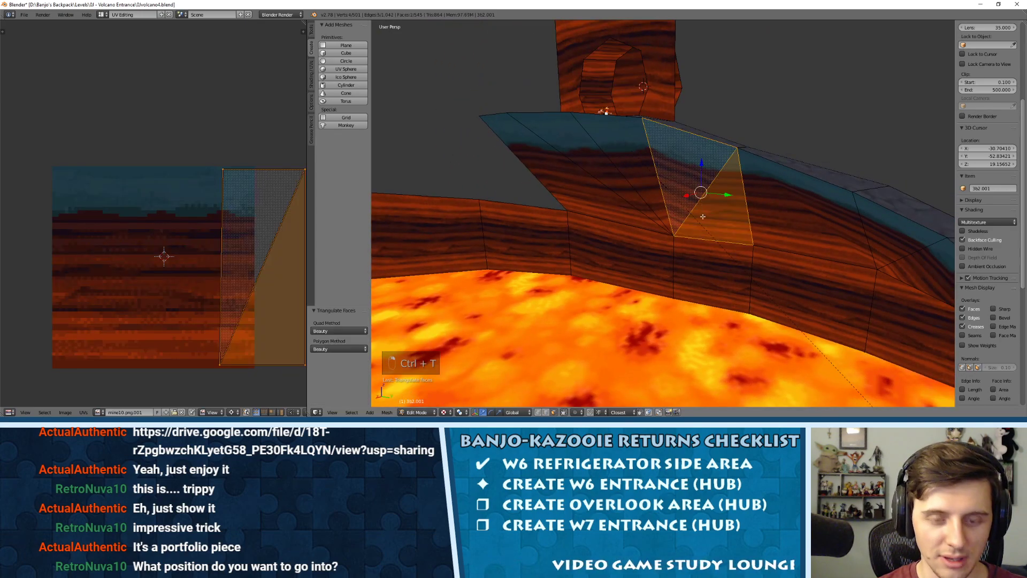
middle_click_drag(699, 202, 741, 215)
right_click(765, 195)
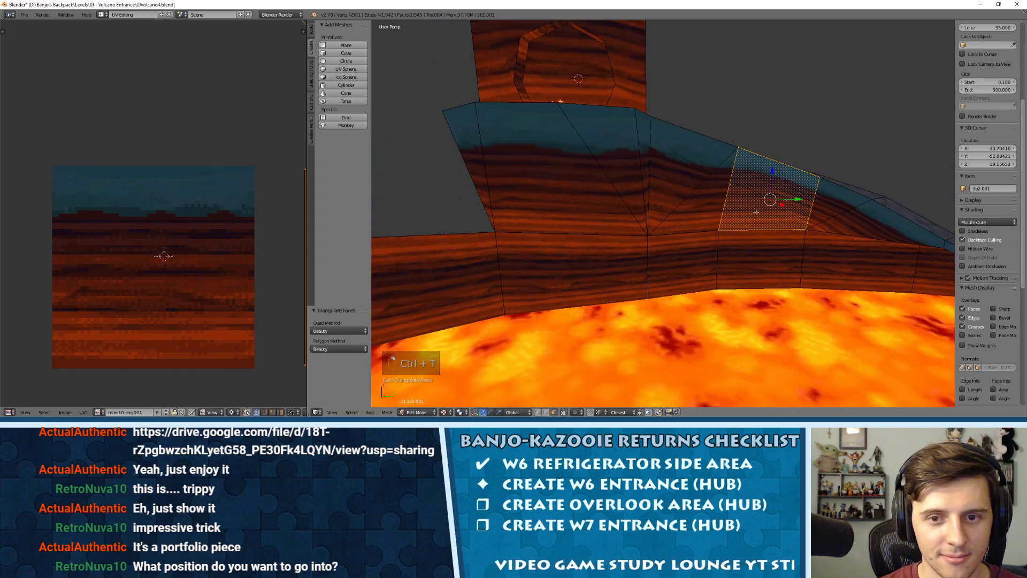
key("ctrl+t")
right_click(588, 194)
key("ctrl+t")
middle_click_drag(588, 193, 603, 176)
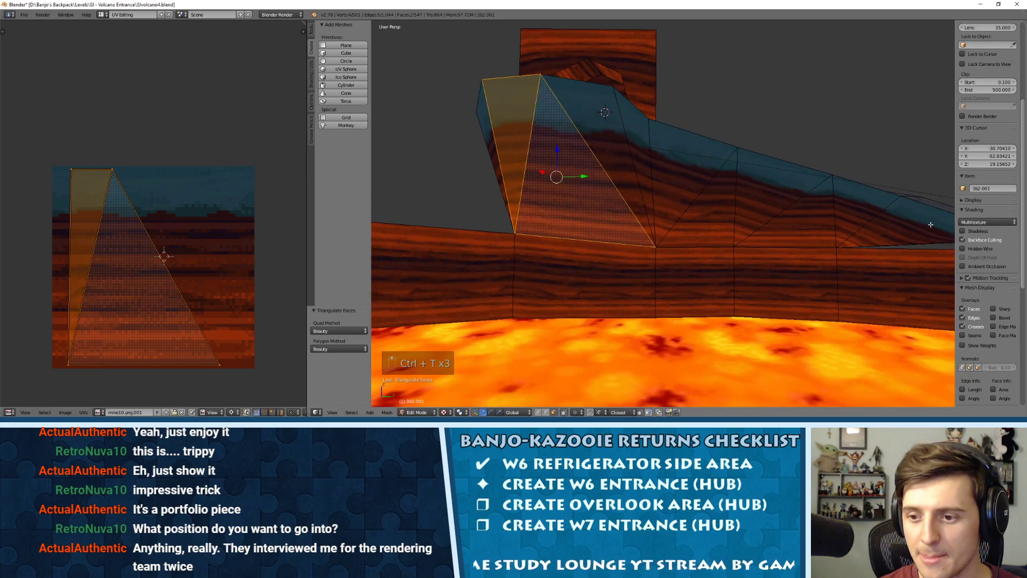
middle_click_drag(747, 176, 649, 189)
scroll(731, 169, "up", 5)
key("a")
Unwrap the tunnel's stone floor face on its own and return to Object Mode.
key("Tab")
key("Tab")
key("ctrl+Tab")
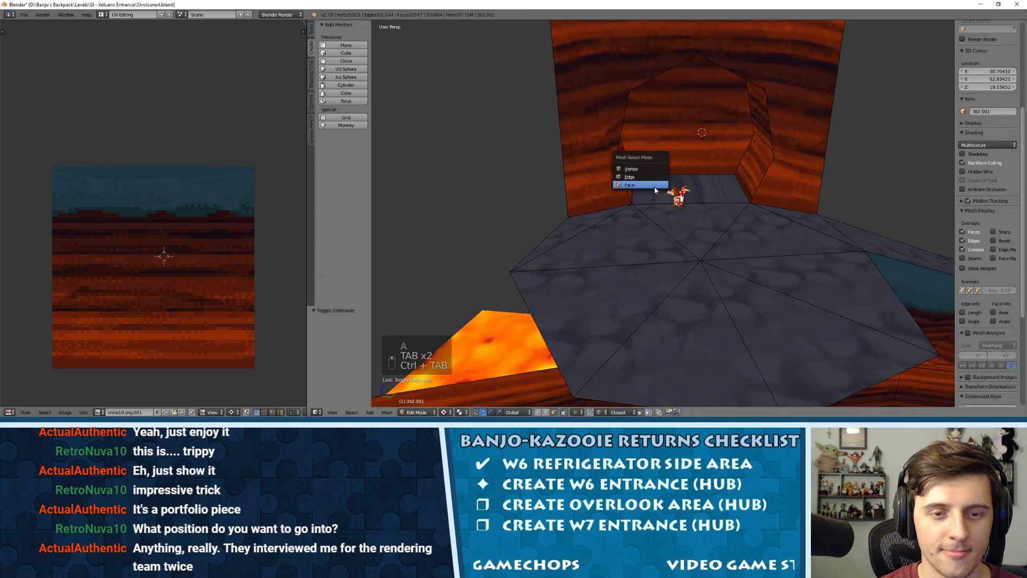
left_click(655, 189)
right_click(694, 199)
key("u")
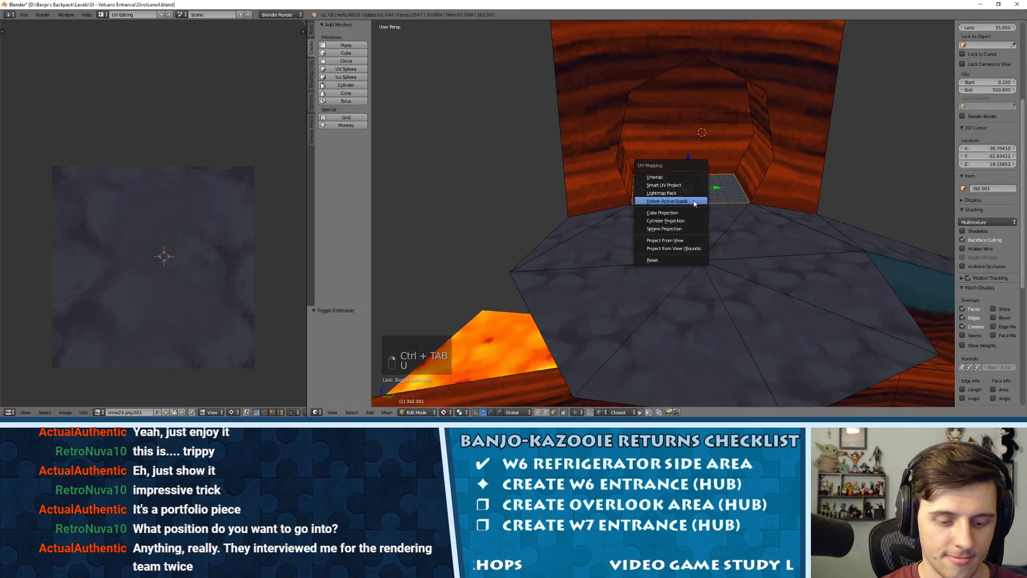
left_click(673, 174)
key("a")
key("Tab")
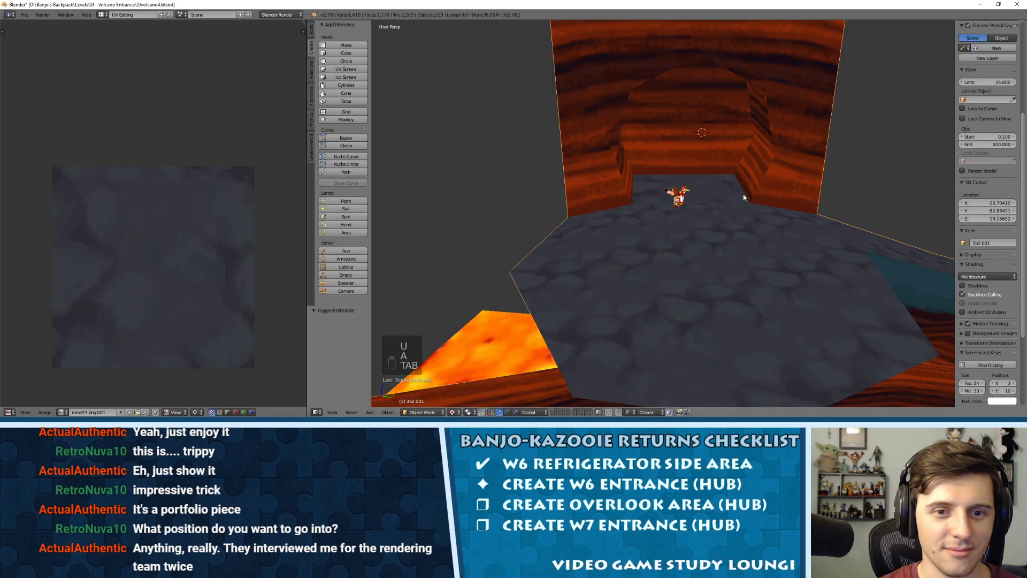
Scale the tunnel floor's UV island up by 1.282 and check the stone texture in Object Mode.
middle_click_drag(696, 185, 698, 198)
key("Tab")
key("a")
key("a")
key("a")
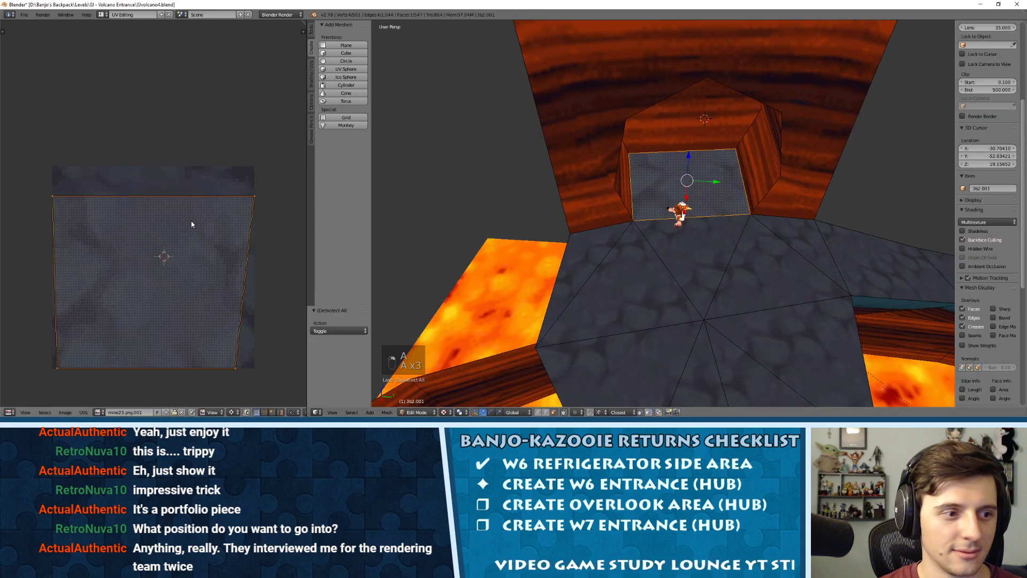
key("s")
left_click(232, 182)
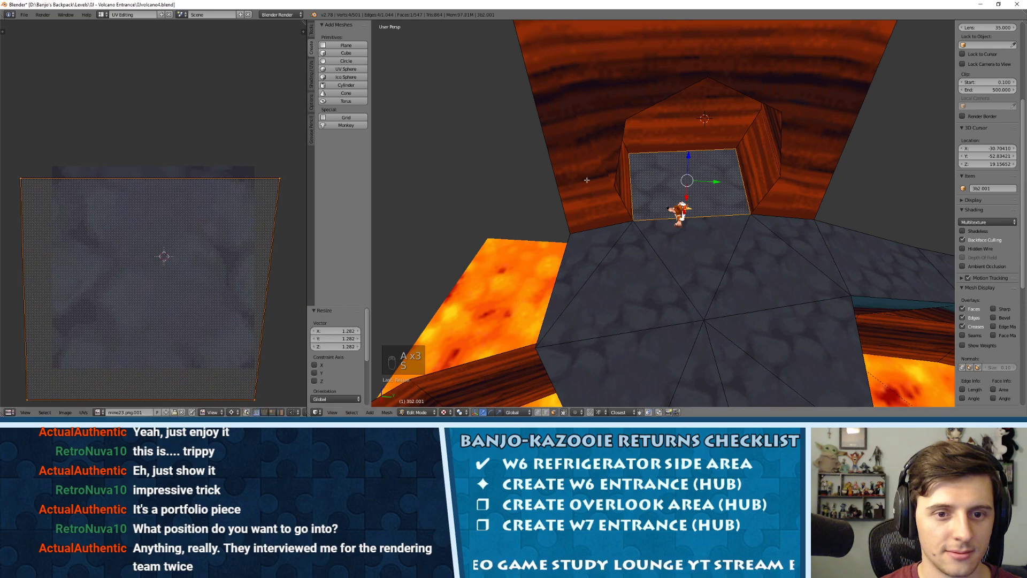
key("Tab")
middle_click_drag(681, 187, 695, 220)
Triangulate the large front wall face around the tunnel opening and check the wall in Object Mode.
key("Tab")
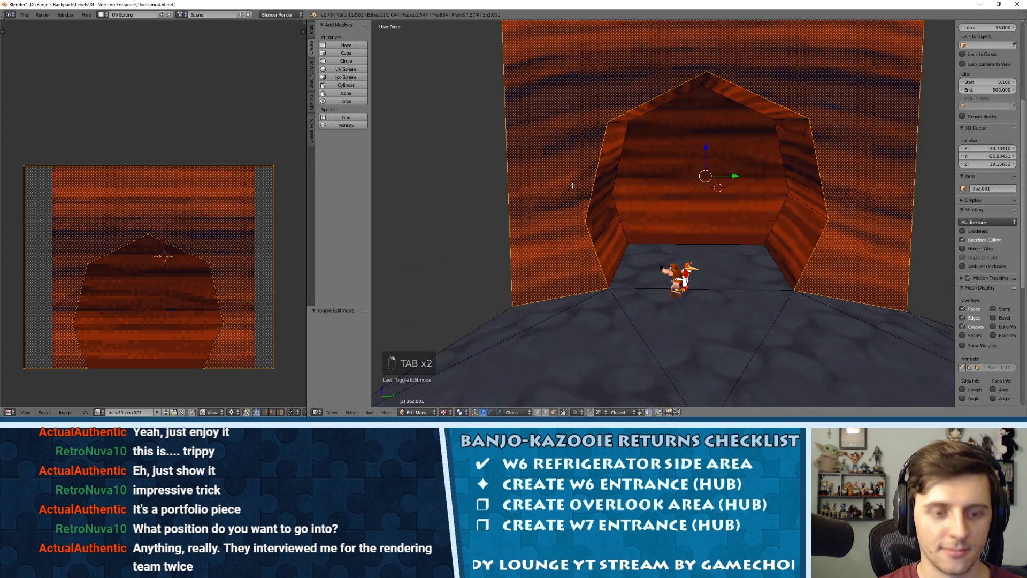
key("ctrl+t")
key("a")
scroll(694, 208, "down", 2)
key("a")
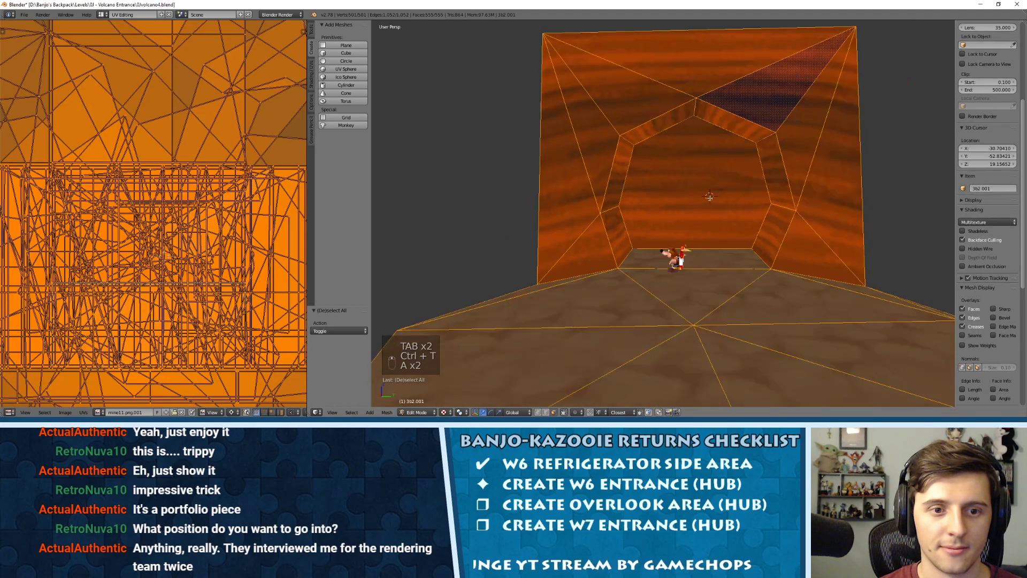
scroll(706, 208, "down", 3)
key("a")
key("Tab")
mouse_move(729, 220)
middle_mouse_down()
mouse_move(743, 207)
mouse_move(749, 226)
mouse_move(734, 226)
middle_mouse_up()
scroll(735, 226, "up", 5)
key("Tab")
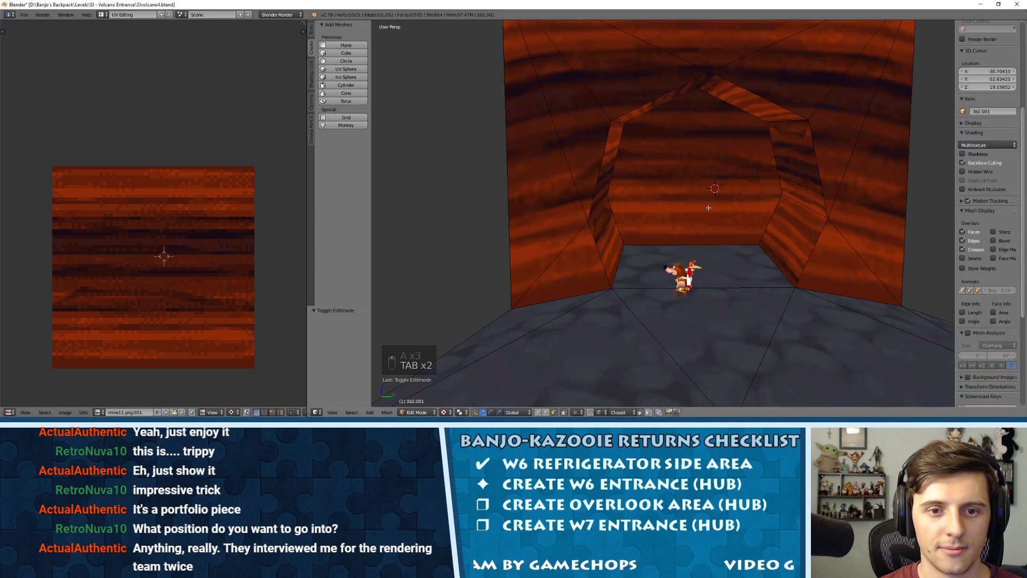
In Vertex Paint mode, paint the vertices around the tunnel's back end black so the interior fades into darkness.
right_click(698, 206)
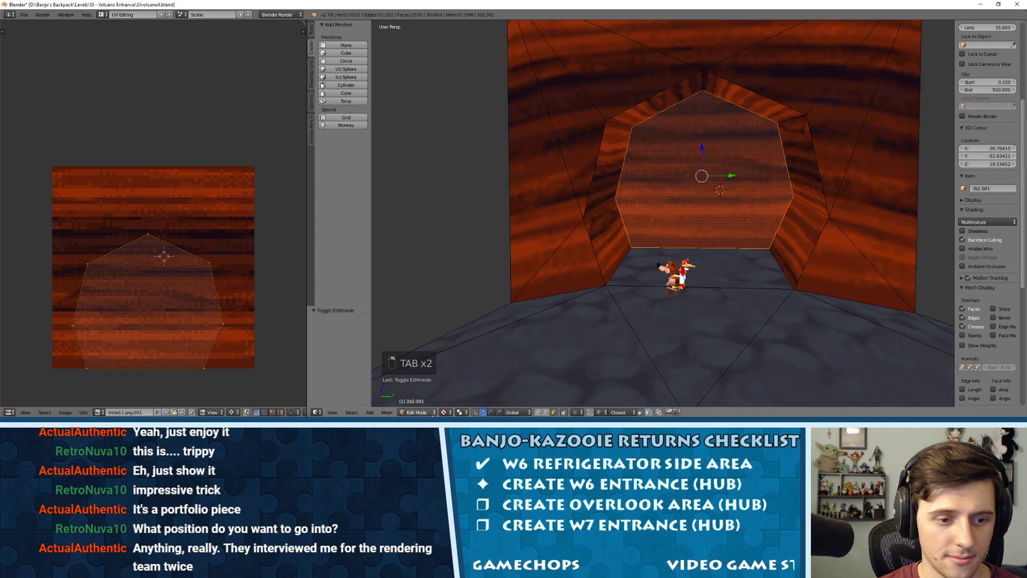
left_click(422, 412)
left_click(420, 378)
key("a")
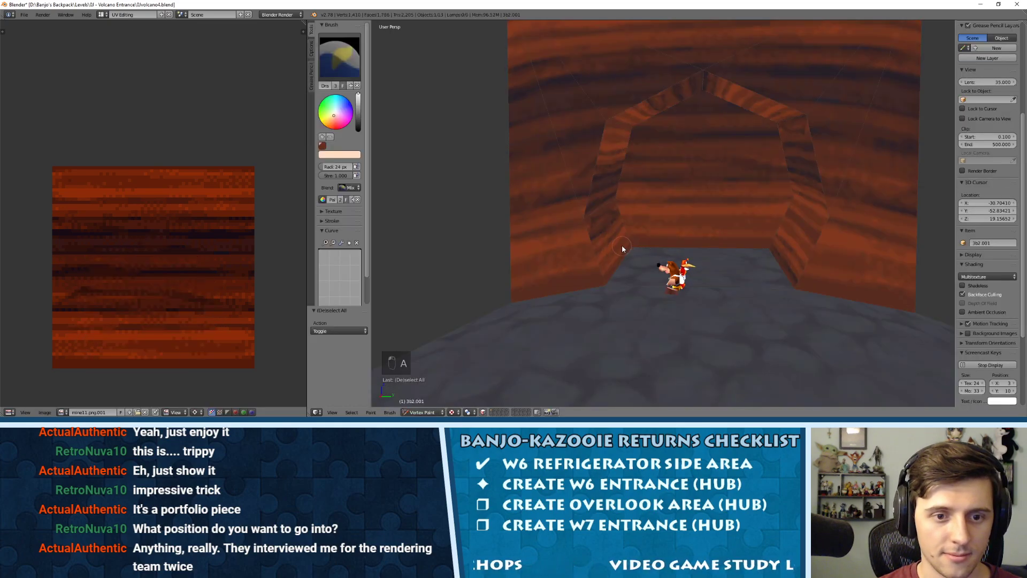
key("a")
key("a")
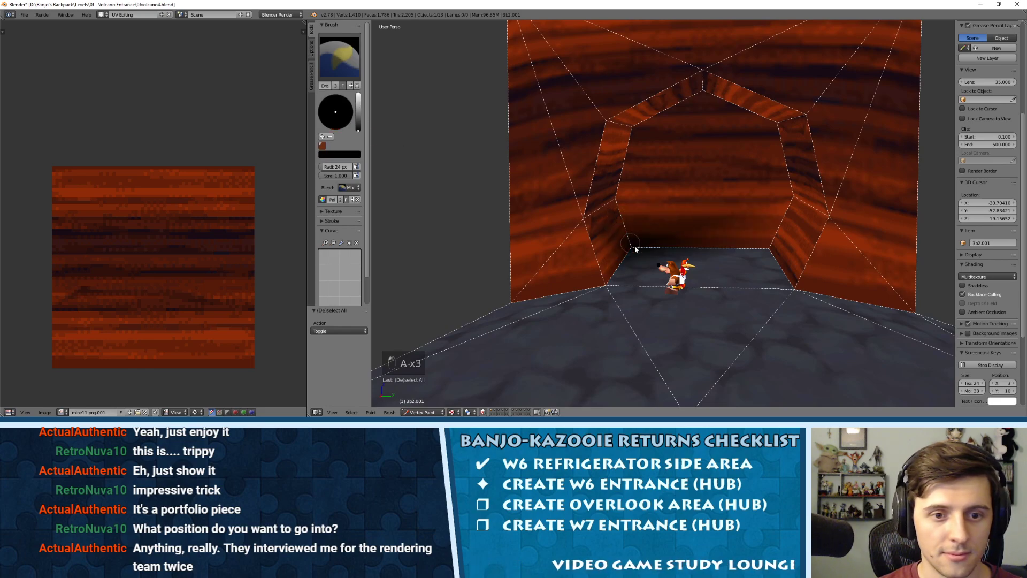
mouse_move(635, 250)
left_mouse_down()
mouse_move(619, 194)
mouse_move(657, 125)
left_mouse_up()
mouse_move(705, 102)
left_mouse_down()
mouse_move(773, 120)
mouse_move(795, 193)
left_mouse_up()
left_click_drag(778, 246, 762, 252)
key("a")
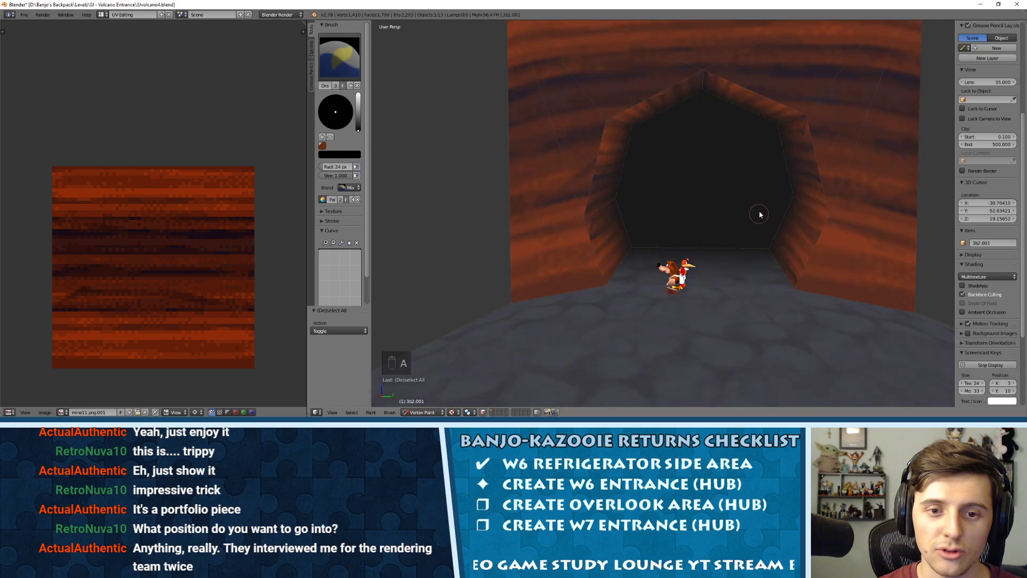
In Edit Mode with vertex selection, extrude the first outer path vertex beyond the tunnel ledge upward about 1.878 along Z.
key("Tab")
middle_click_drag(759, 212, 663, 204)
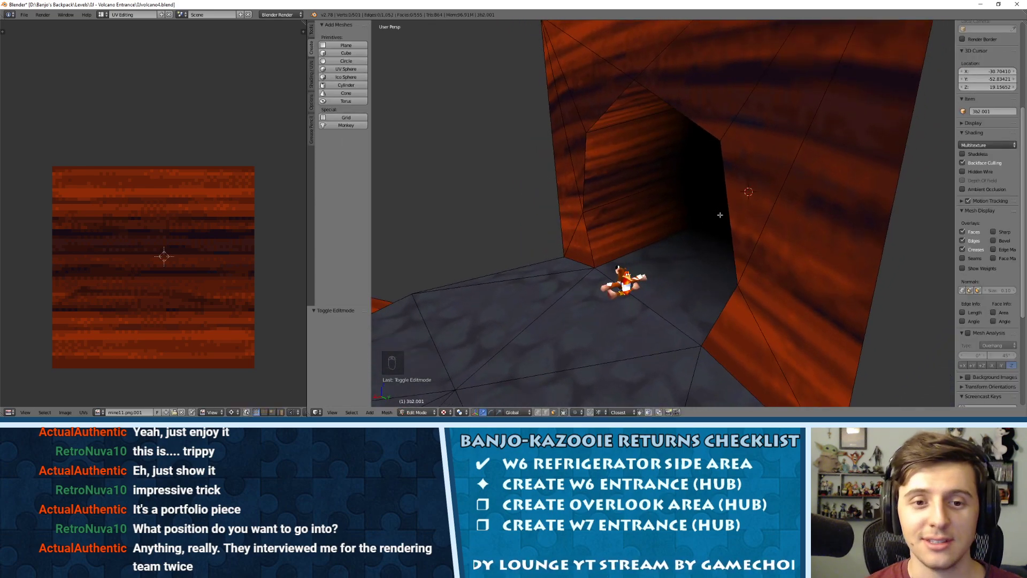
middle_click_drag(720, 215, 650, 234)
scroll(690, 173, "down", 6)
scroll(658, 188, "down", 4)
scroll(653, 177, "up", 4)
middle_click_drag(653, 174, 687, 158, "shift")
key("ctrl+Tab")
left_click(644, 134)
right_click(623, 143)
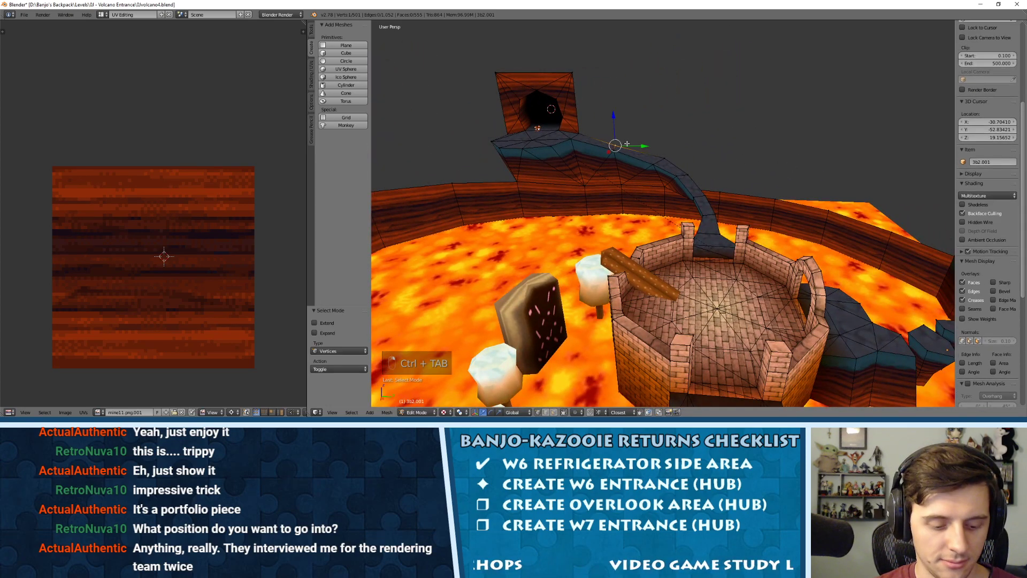
key("e")
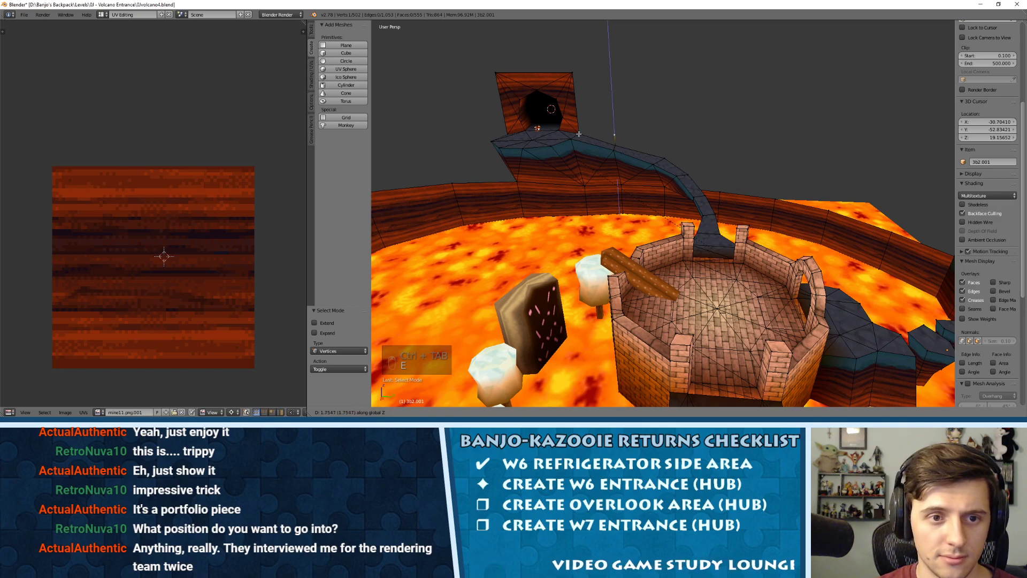
left_click(629, 148)
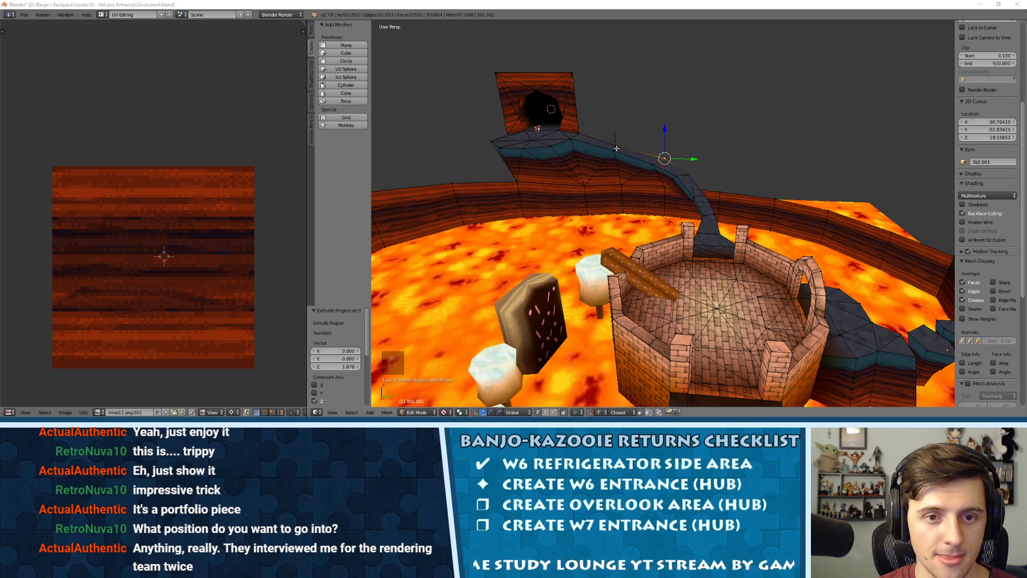
Extrude the next two outer vertices beyond it straight up along Z, the first of them by about 3.963.
left_click(691, 126)
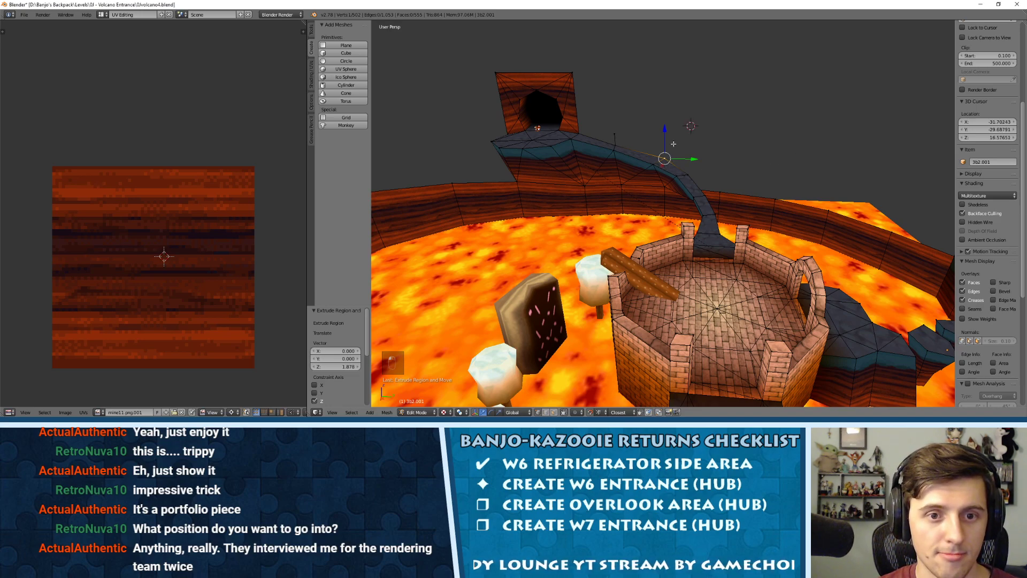
key("e")
key("z")
left_click(616, 133)
middle_click_drag(617, 133, 849, 200)
scroll(849, 200, "down", 3)
key("e")
key("z")
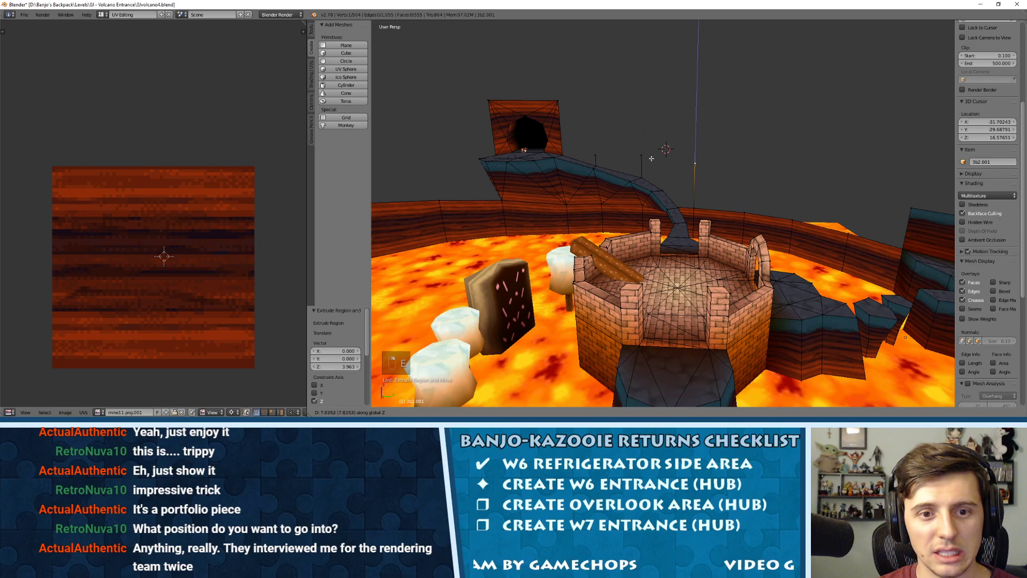
left_click(653, 157)
Switch to solid shading, and extrude the rim vertex beside the pillar backdrop straight up, raising it a total of about 8.704 along Z.
key("shift+e")
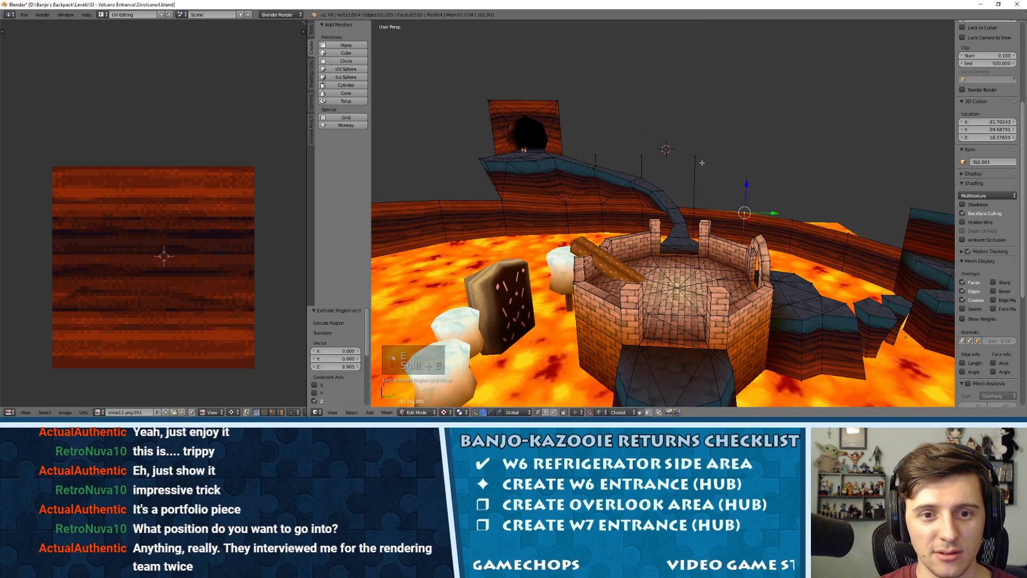
key("z")
key("z")
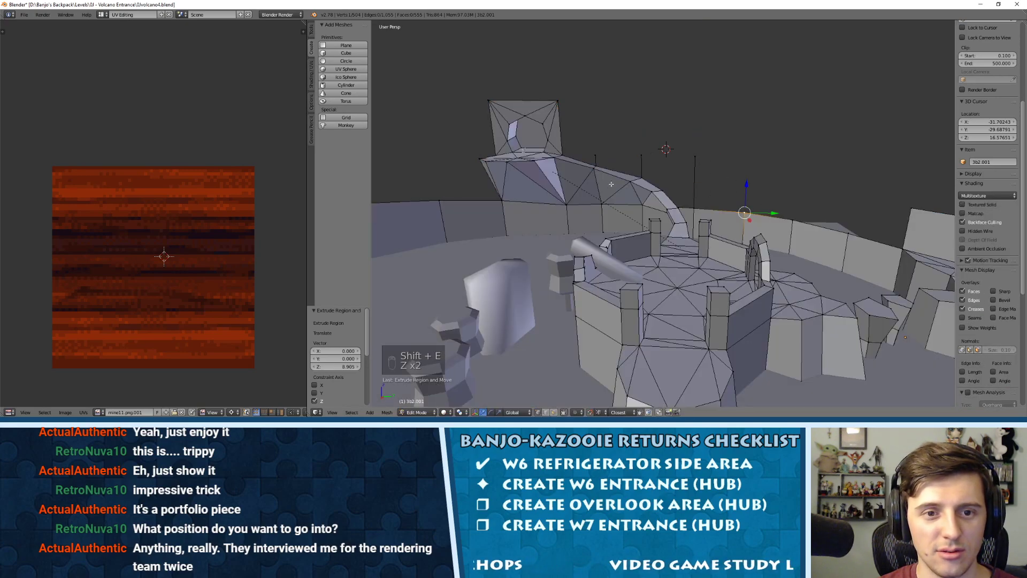
middle_click_drag(611, 184, 674, 185, "shift")
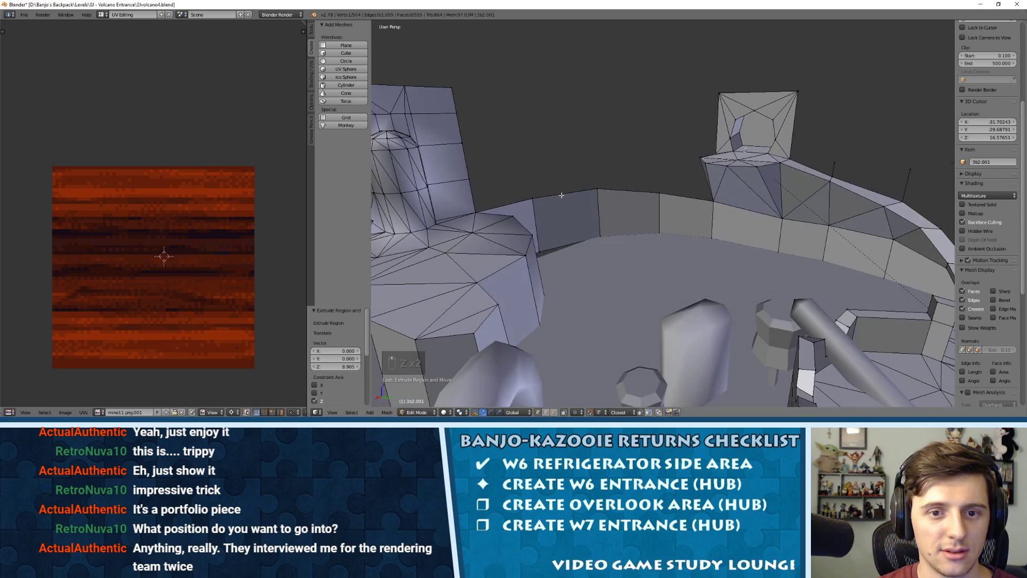
key("e")
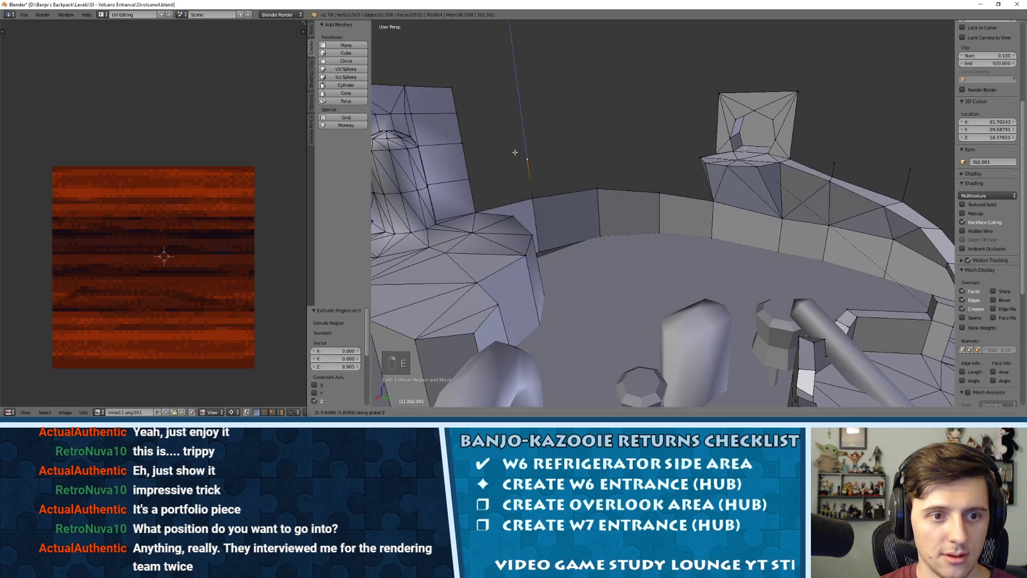
left_click(836, 161)
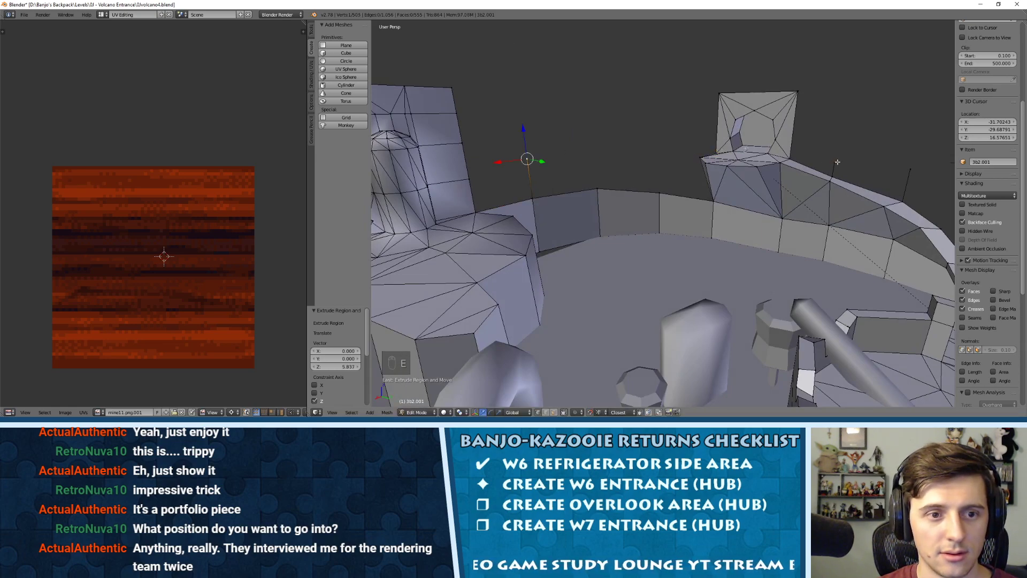
middle_click_drag(474, 165, 657, 181)
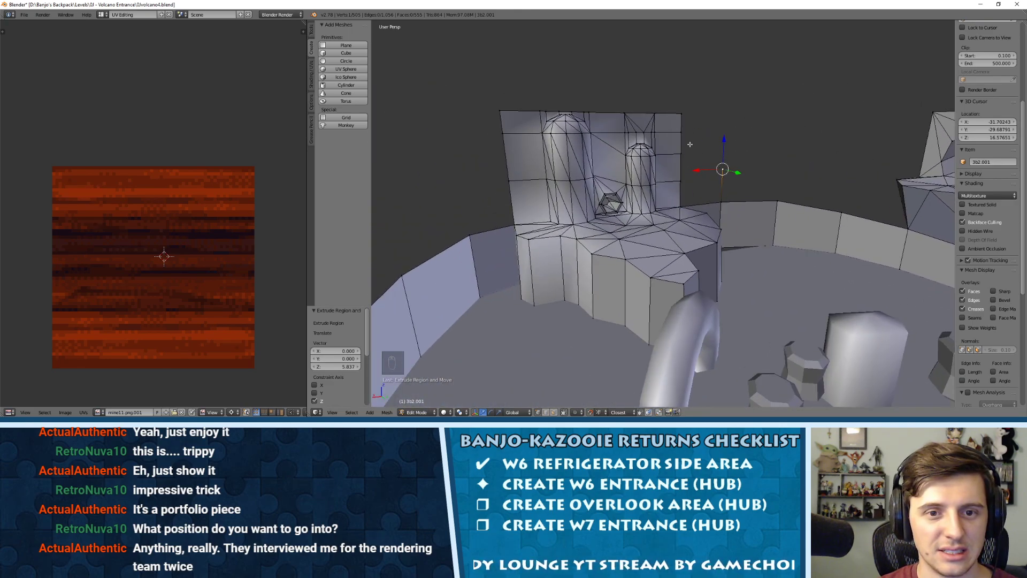
middle_click_drag(636, 115, 669, 124)
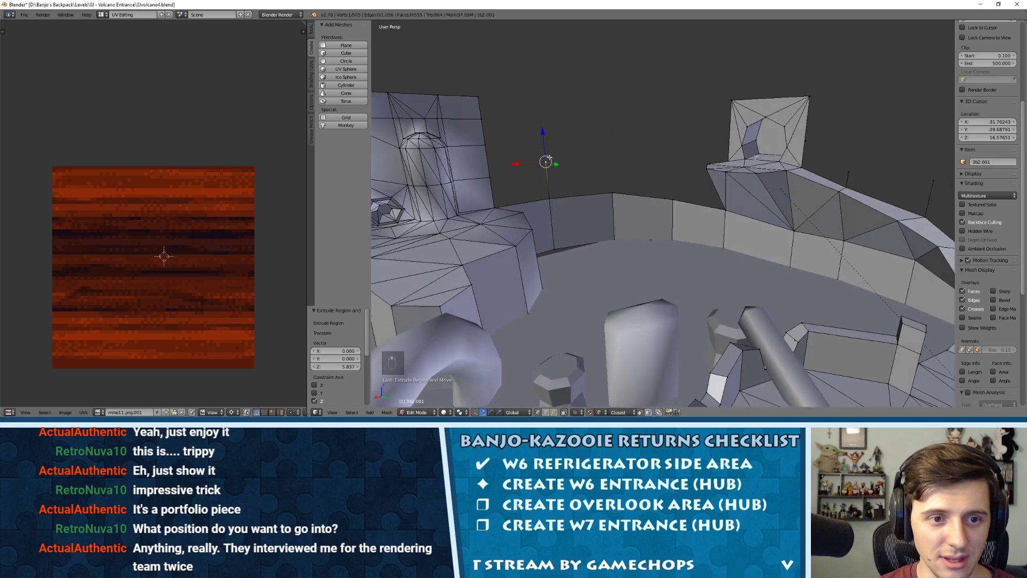
left_click_drag(543, 136, 481, 146)
Extrude the next two rim vertices toward the tunnel straight up along Z, the first of them by about 8.704.
key("e")
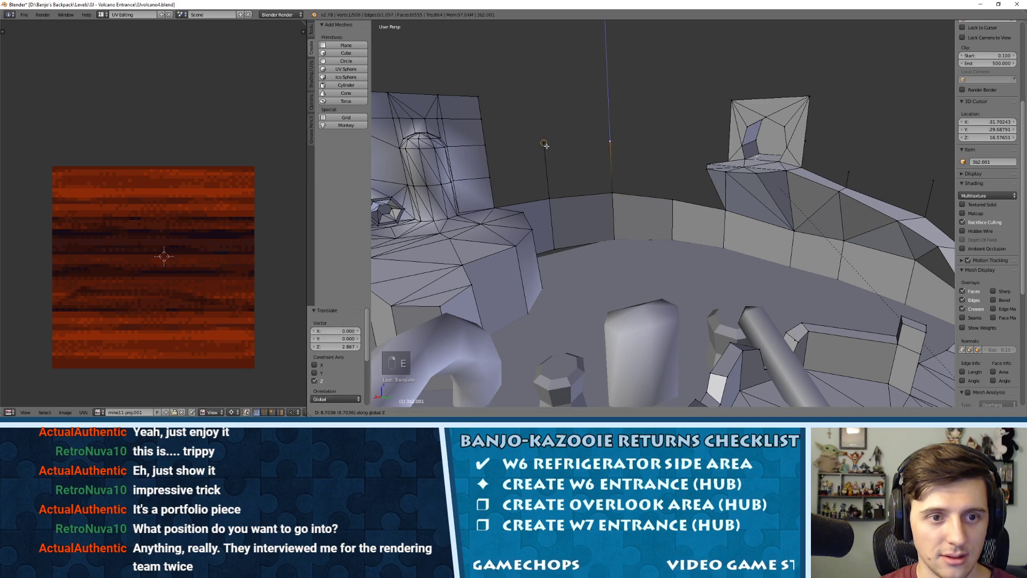
left_click(544, 145)
middle_click_drag(544, 145, 600, 145)
key("e")
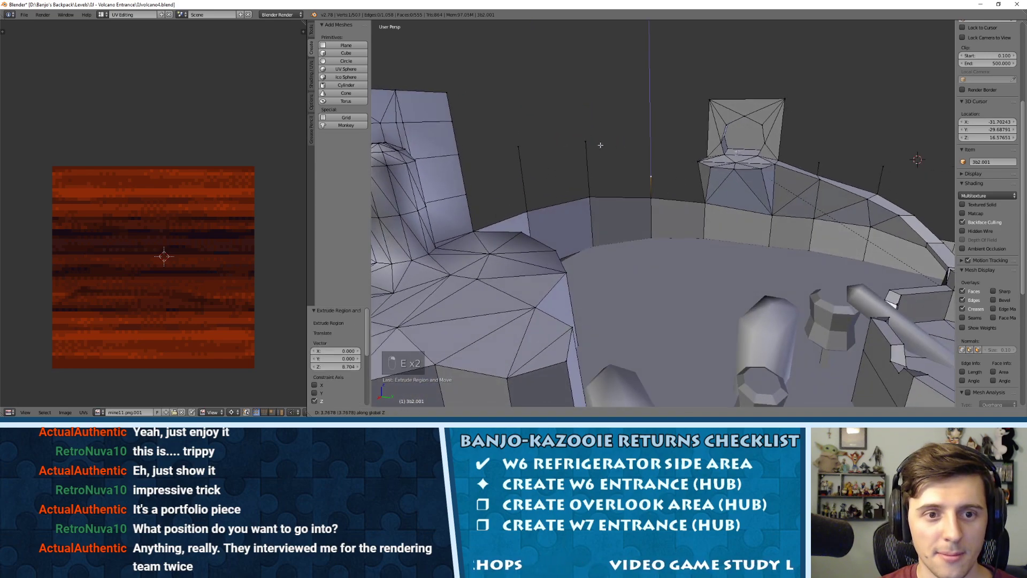
left_click(586, 143)
Adjust the heights of the three extruded vertices along Z so their tops form an even wall edge.
left_click_drag(650, 113, 704, 156)
left_click_drag(650, 133, 651, 122)
right_click(586, 141)
mouse_move(585, 112)
left_mouse_down()
mouse_move(649, 147)
mouse_move(582, 114)
left_mouse_up()
right_click(527, 144)
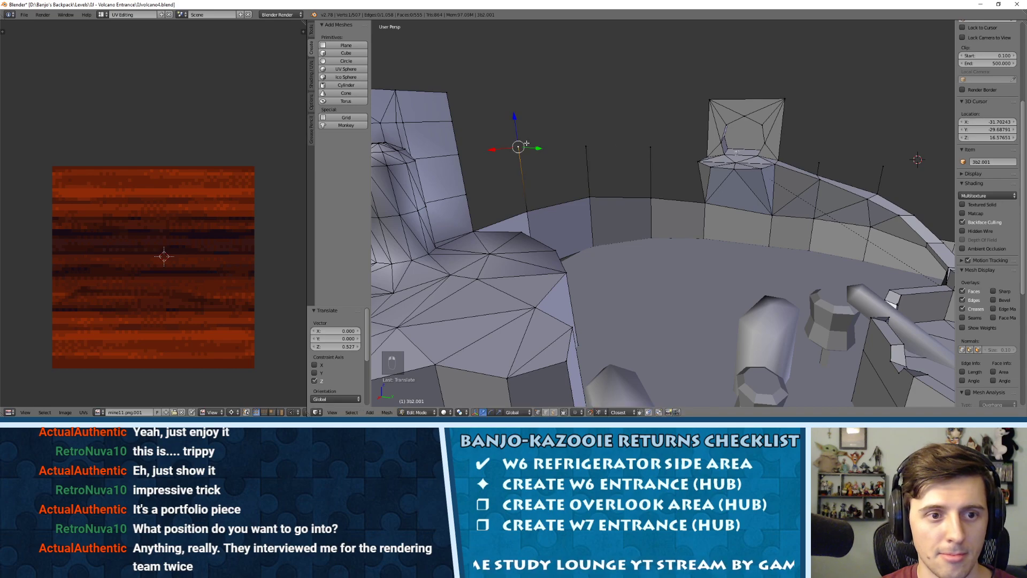
left_click_drag(515, 119, 517, 124)
In edge selection, fill three wall faces from the pillar backdrop's side edge across the three extruded vertical edges.
key("ctrl+Tab")
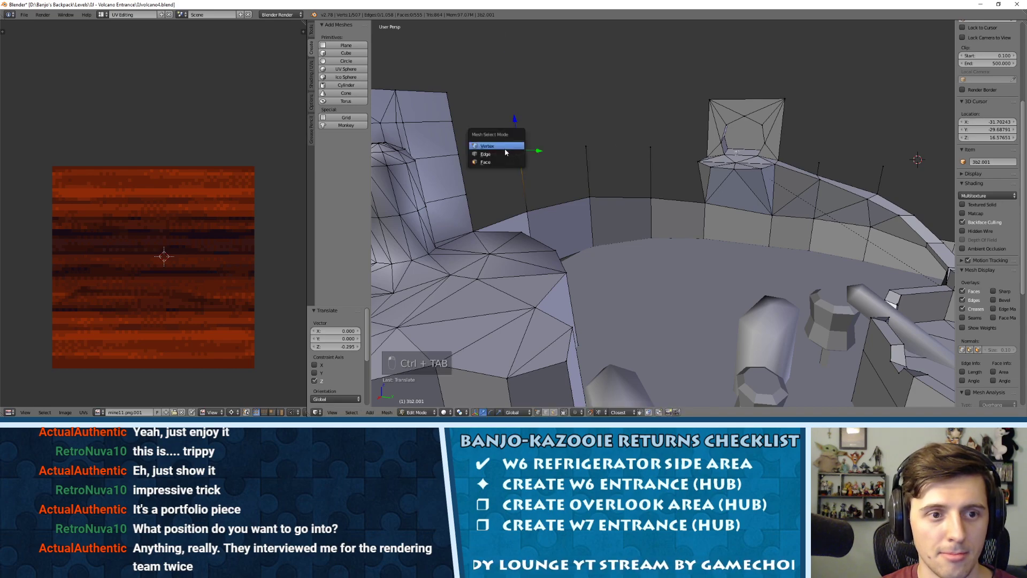
left_click(501, 155)
right_click(467, 176)
right_click(522, 181, "shift")
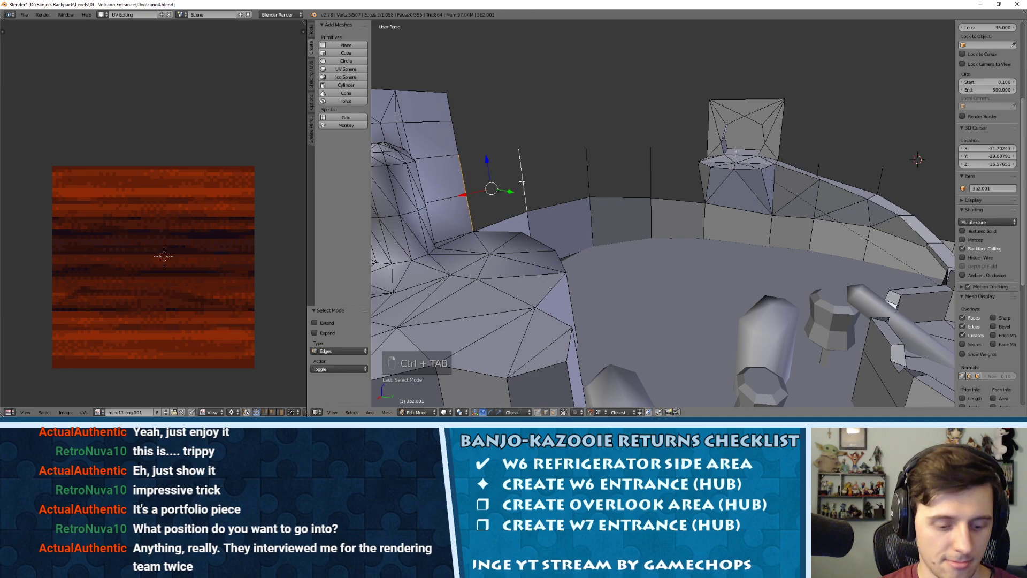
key("f")
right_click(546, 181)
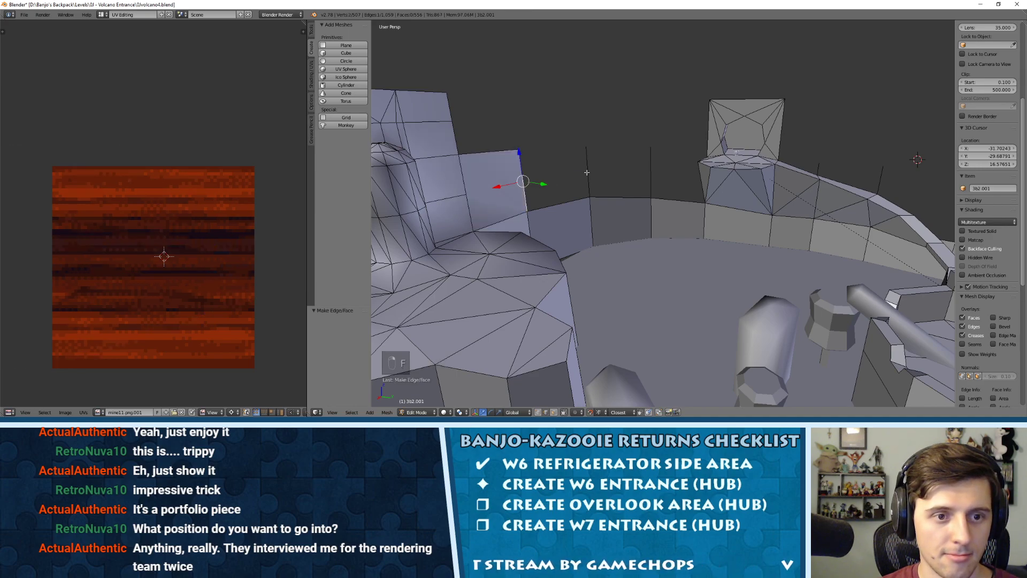
right_click(587, 172, "shift")
key("f")
right_click(651, 172)
right_click(582, 174, "shift")
key("f")
Fill the wall faces joining the vertical edges to both sides of the tunnel front and across to the second edge beyond it.
middle_click_drag(581, 174, 502, 149)
scroll(607, 166, "up", 3)
right_click(604, 160)
right_click(660, 156, "shift")
key("f")
right_click(621, 135)
key("f")
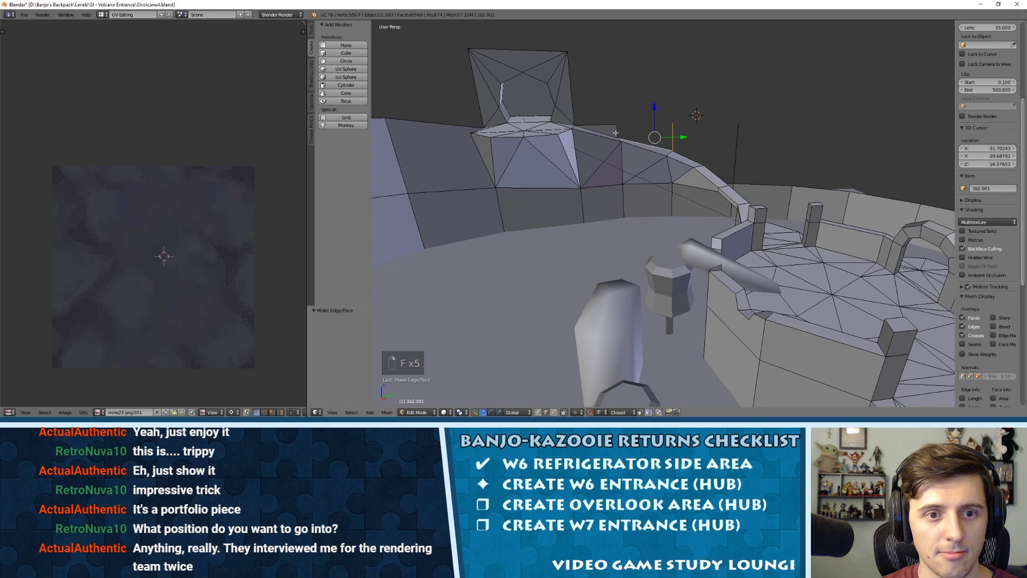
key("f")
Select the edges bordering the gap behind the descending path and fill it with a face up to the last vertical edge.
scroll(986, 214, "down", 3)
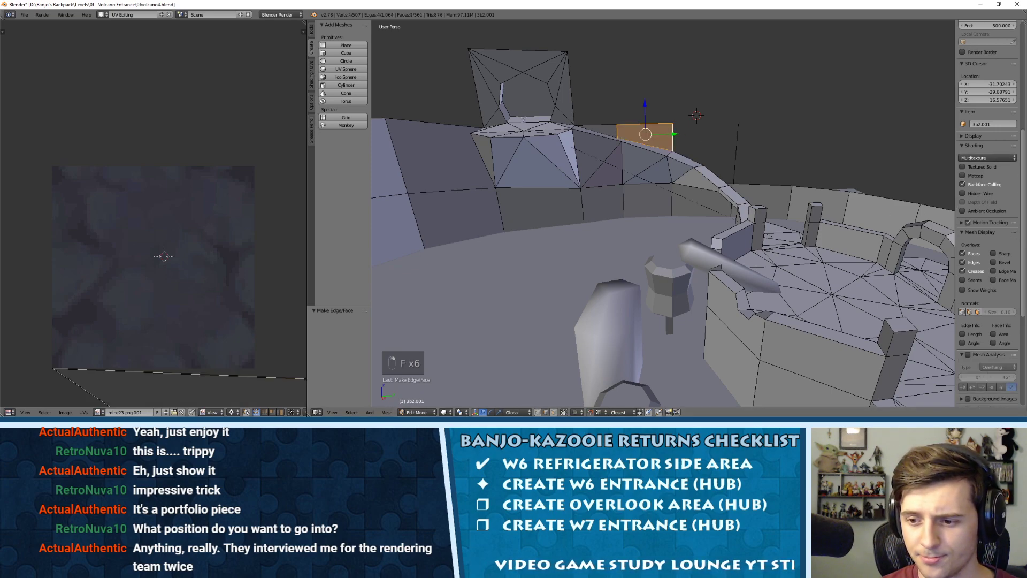
scroll(884, 195, "up", 3)
scroll(884, 195, "down", 3)
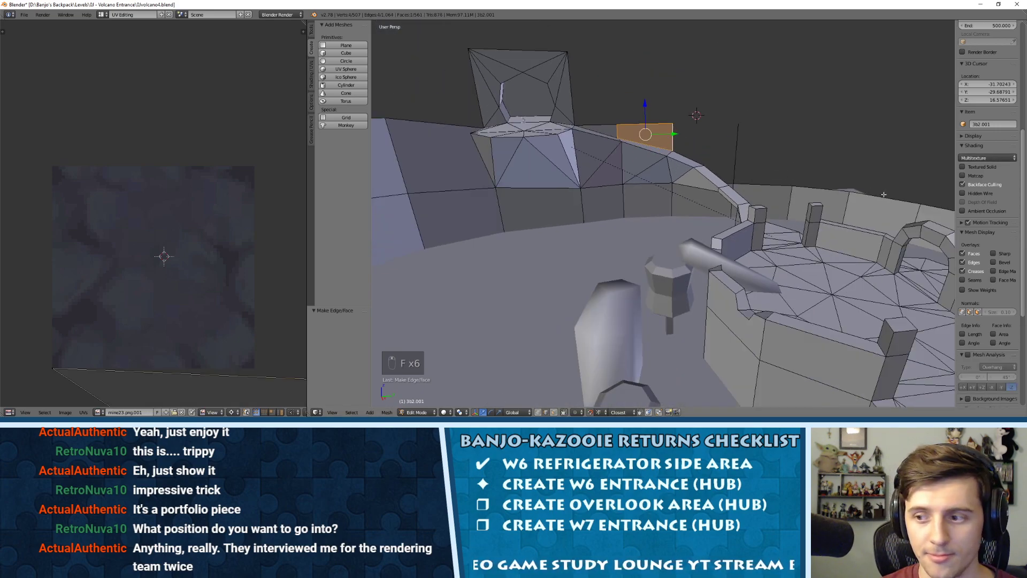
scroll(738, 175, "up", 2)
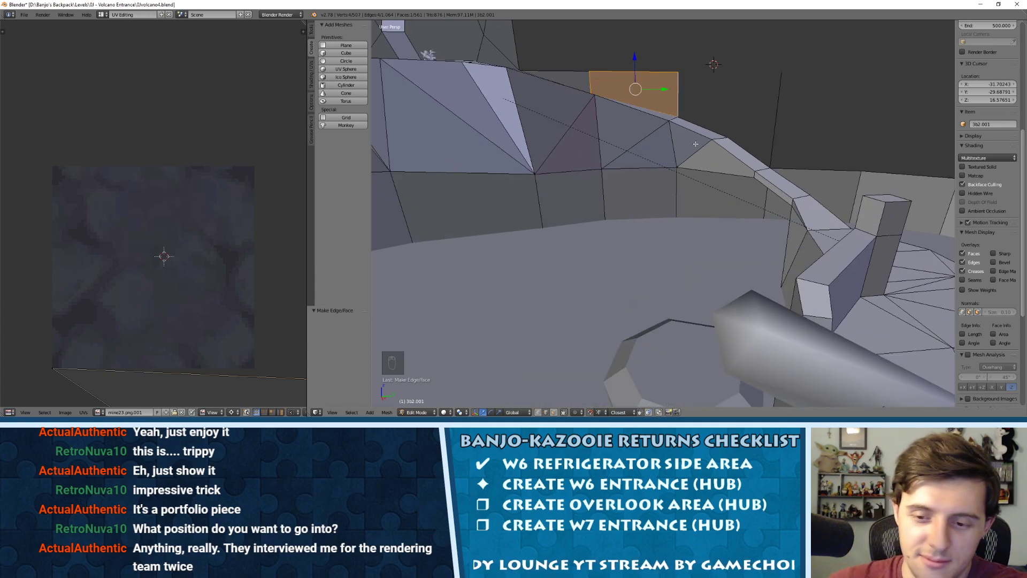
middle_click_drag(682, 128, 702, 143)
middle_click_drag(654, 110, 635, 162, "shift")
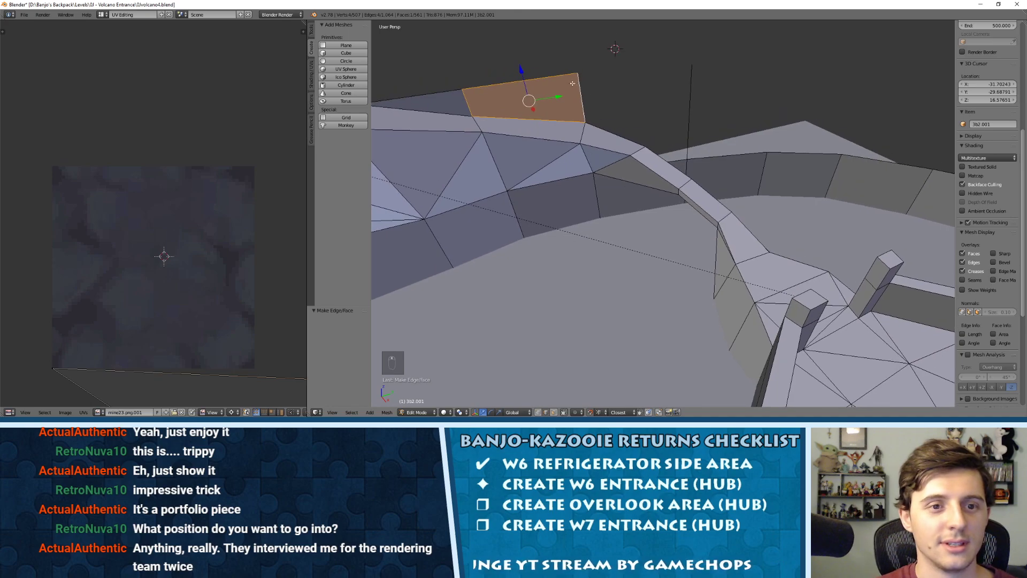
right_click(572, 83)
middle_click_drag(651, 113, 615, 102)
middle_click_drag(644, 137, 548, 116, "shift")
middle_click_drag(665, 156, 589, 133)
middle_click_drag(813, 204, 642, 149, "shift")
right_click(822, 197, "shift")
right_click(878, 172, "shift")
key("f")
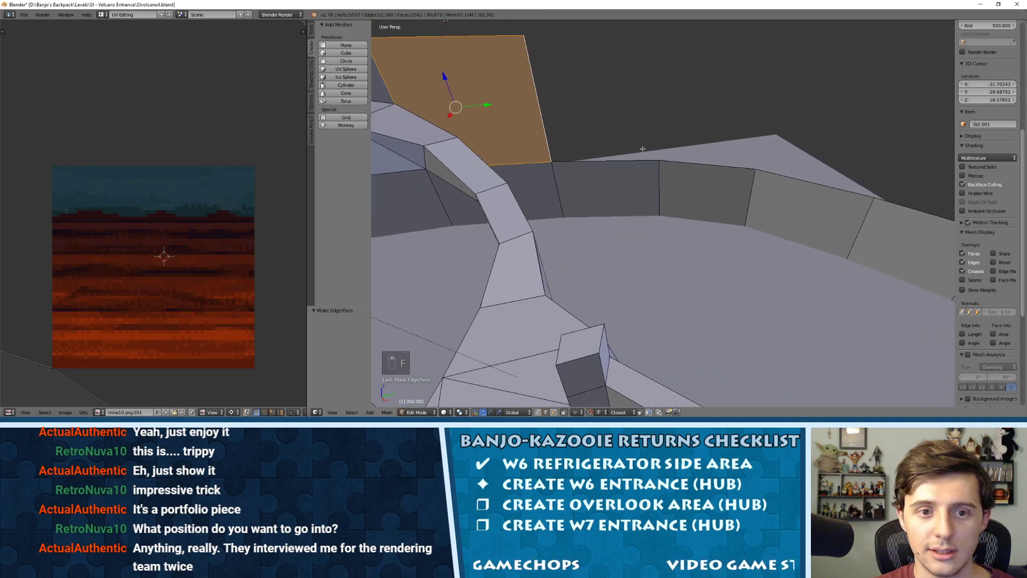
Extrude the low rim's top edges between the new wall section and the far ledge's wall straight up about 8.8 along Z.
scroll(693, 165, "down", 4)
middle_click_drag(692, 172, 649, 166)
key("ctrl+Tab")
left_click(648, 168)
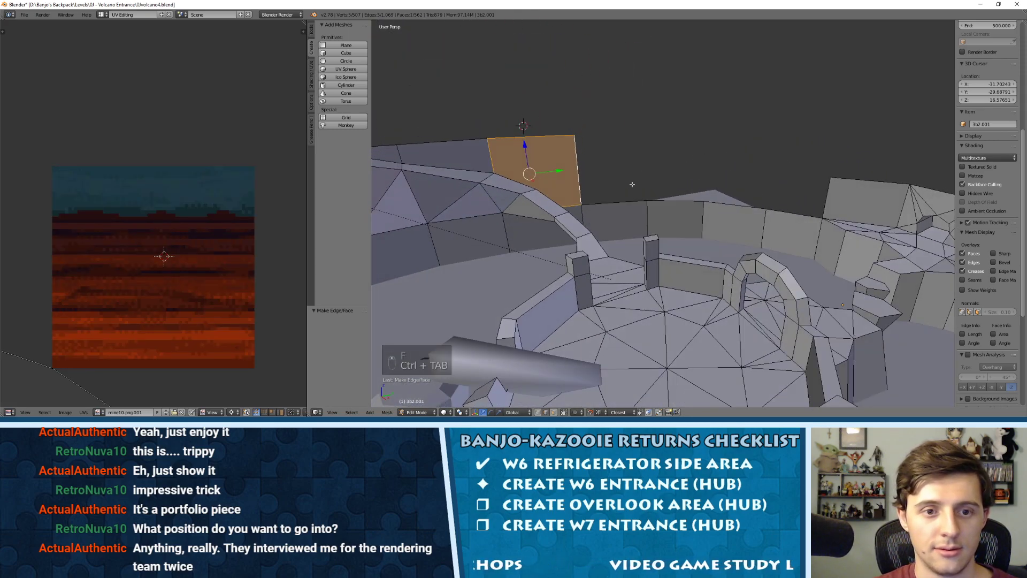
right_click(620, 199)
key("e")
key("z")
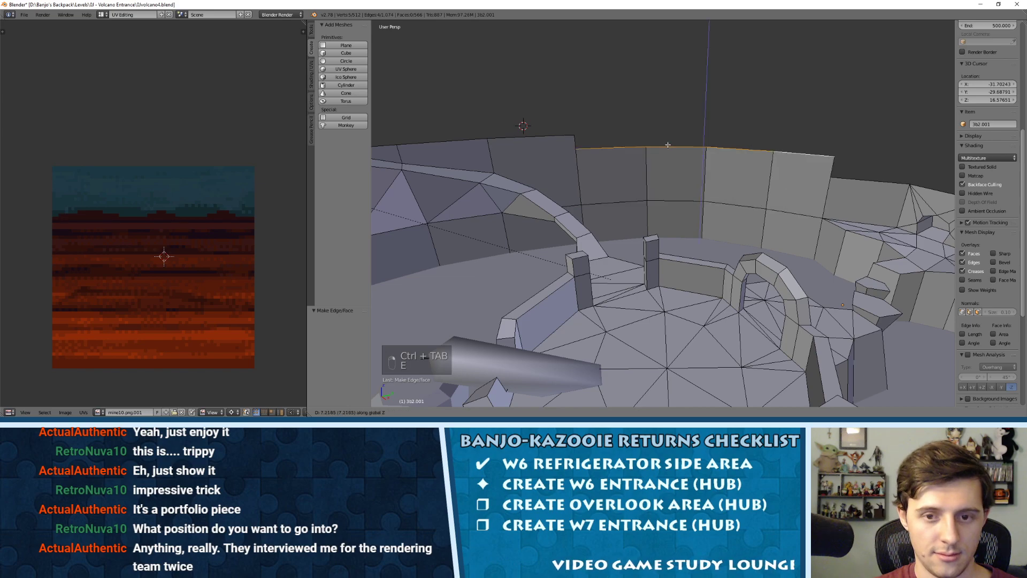
left_click(580, 139)
Raise the top edges of the wall behind the far ledge along Z to meet the height of the new wall.
middle_click_drag(758, 156, 806, 162)
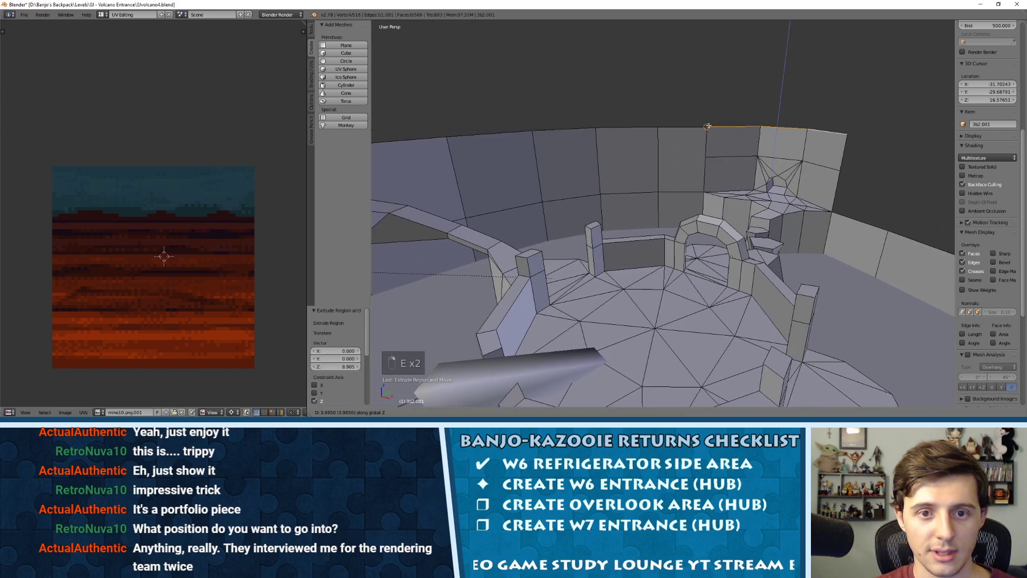
right_click(778, 144)
key("ctrl+z")
left_click_drag(776, 132, 708, 130)
Select the whole mesh and remove its doubled vertices.
middle_click_drag(705, 136, 768, 145)
key("a")
key("a")
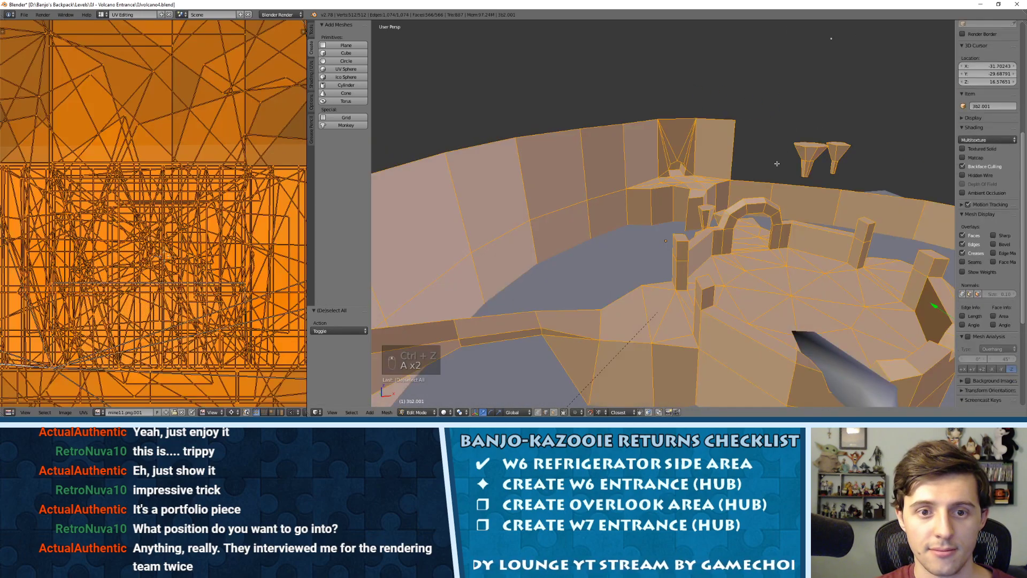
key("w")
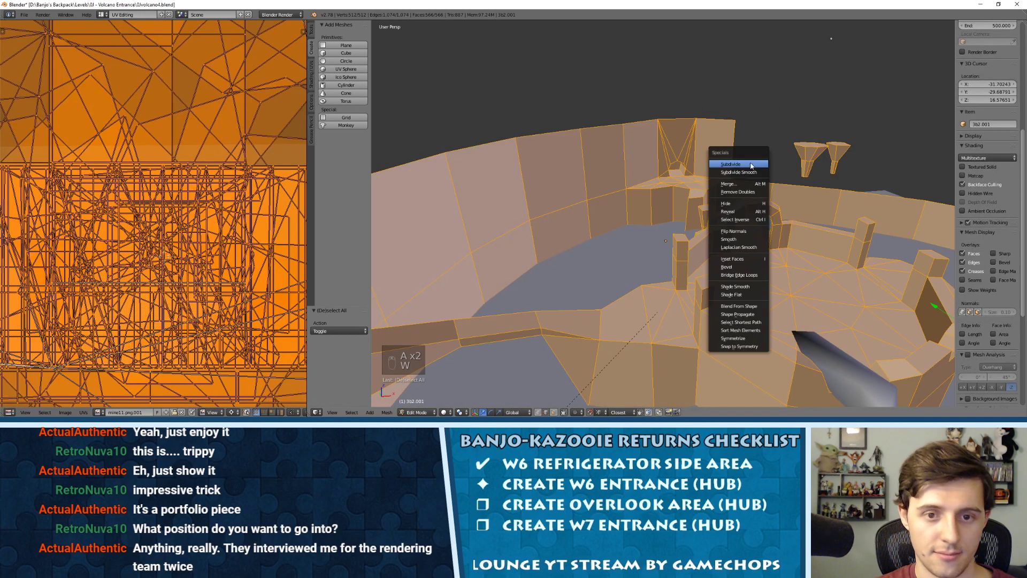
left_click(748, 192)
Select the remaining low rim edges from the far ledge to the pillar platform and extrude them upward about 8.9 along Z.
middle_click_drag(748, 191, 645, 157)
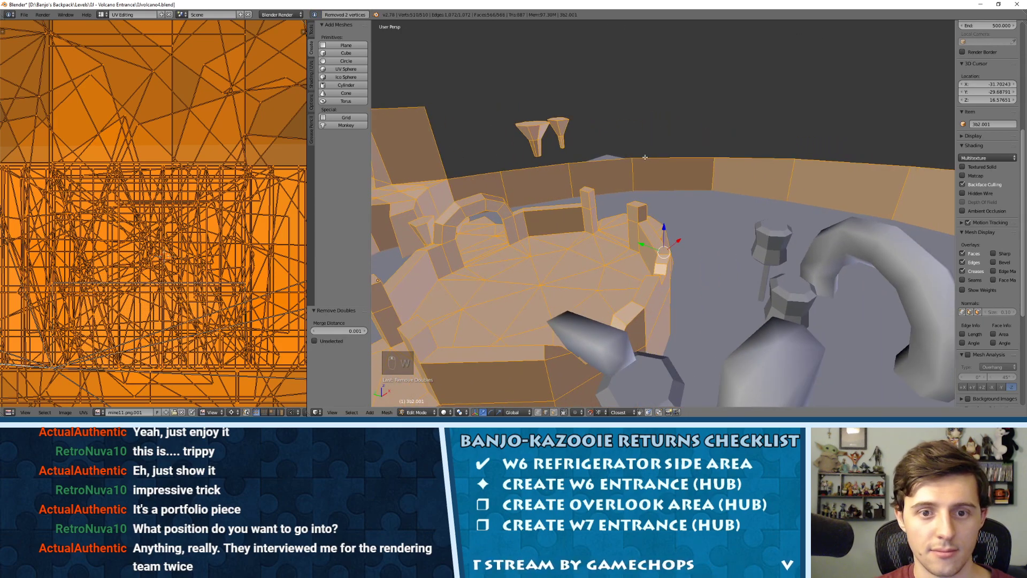
key("ctrl+Tab")
left_click(645, 157)
right_click(506, 170)
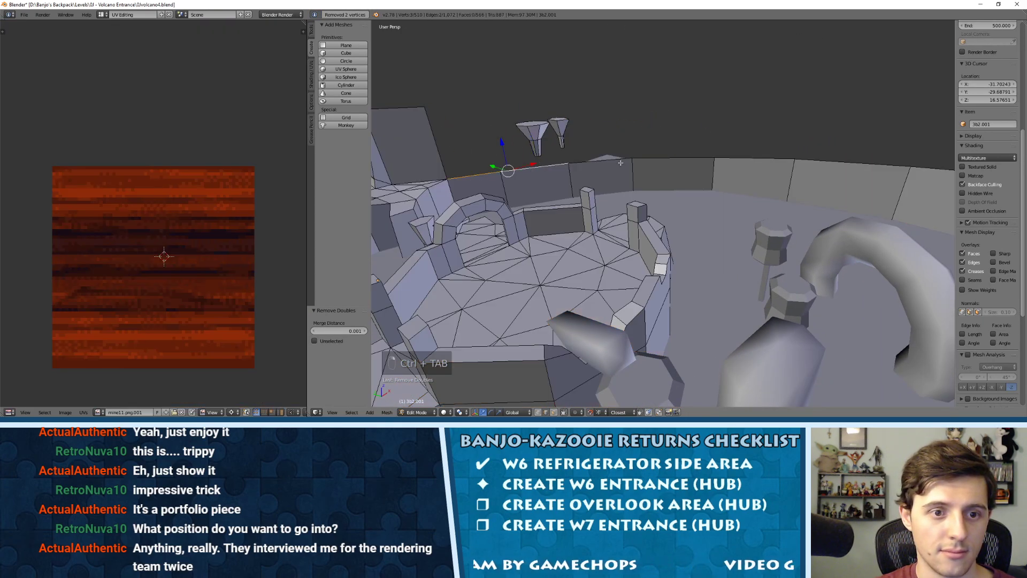
right_click(714, 158, "shift")
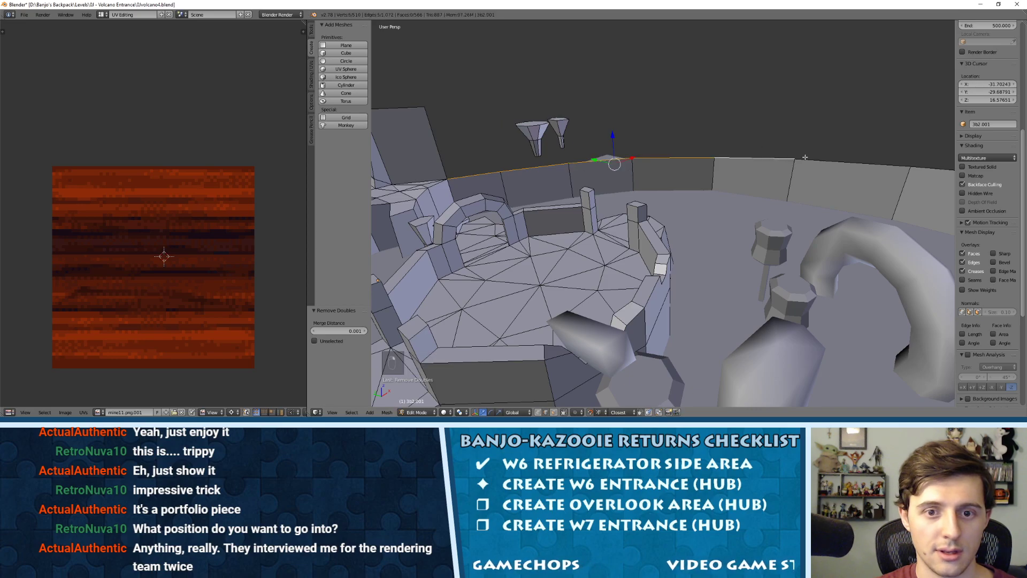
mouse_move(714, 158)
middle_mouse_down()
mouse_move(675, 155)
mouse_move(695, 149)
middle_mouse_up()
right_click(814, 134, "shift")
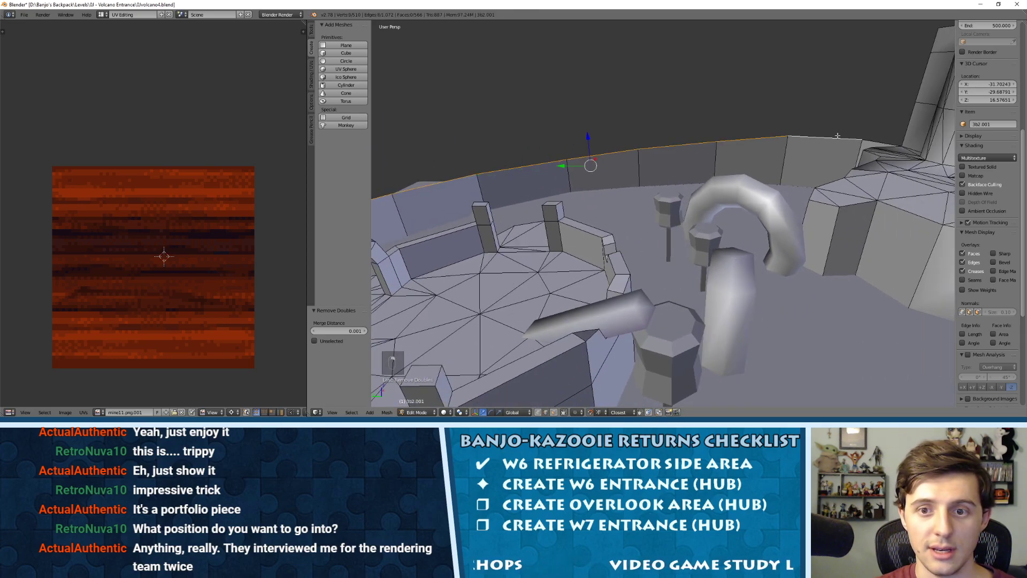
scroll(860, 138, "down", 5)
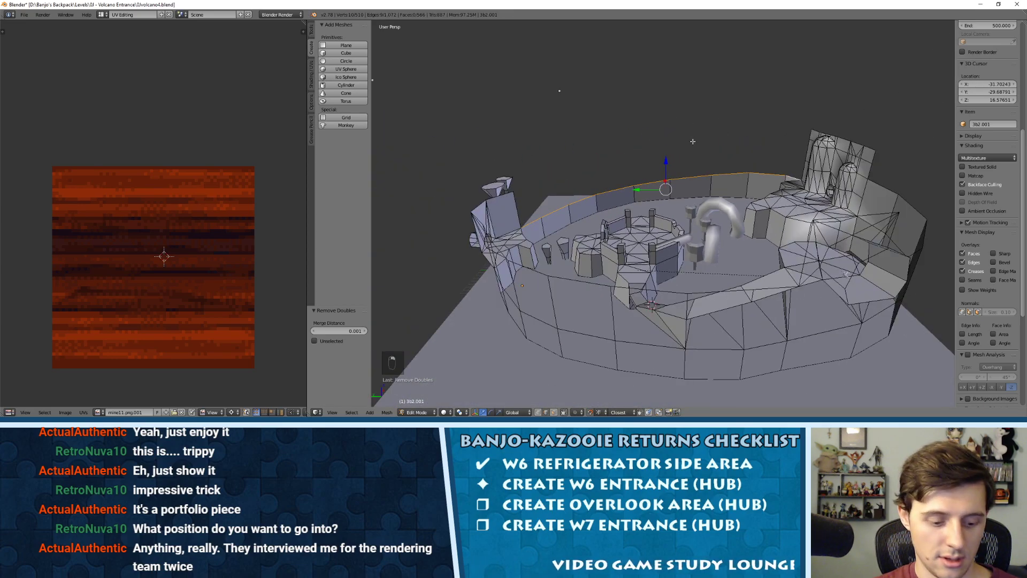
key("e")
left_click(679, 128)
key("s")
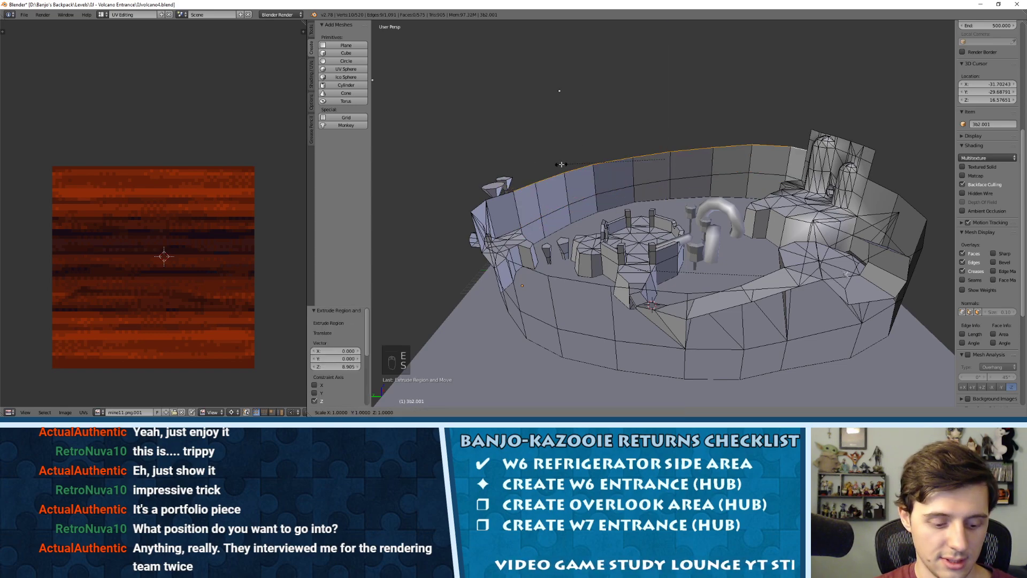
key("y")
key("0")
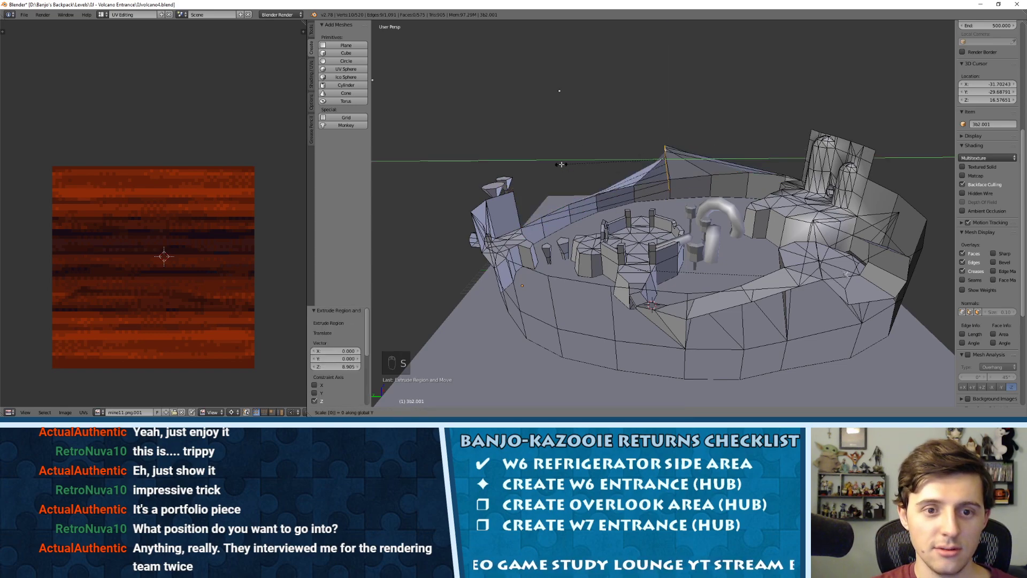
key("Return")
key("ctrl+z")
key("s")
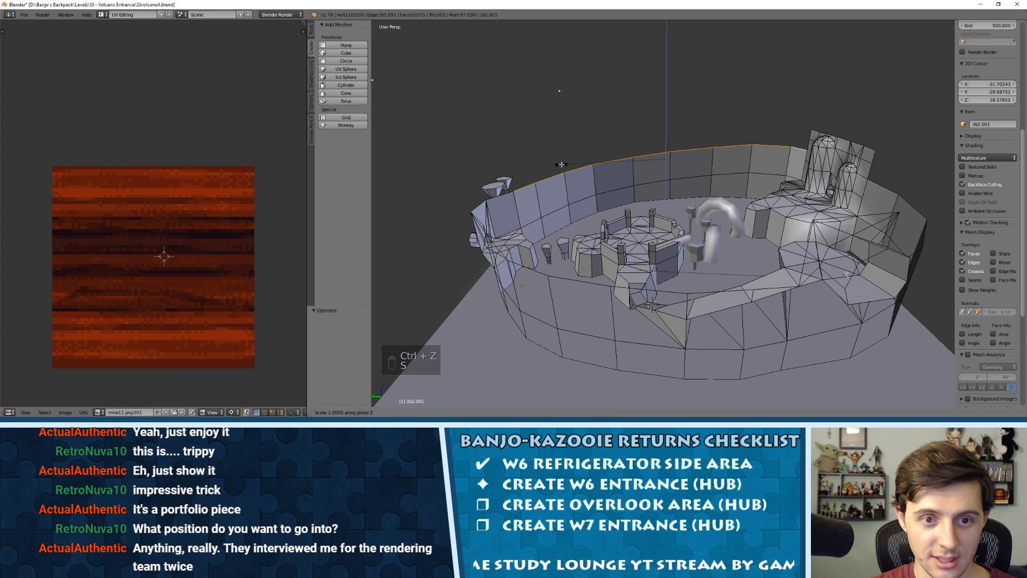
left_click(561, 164)
key("s")
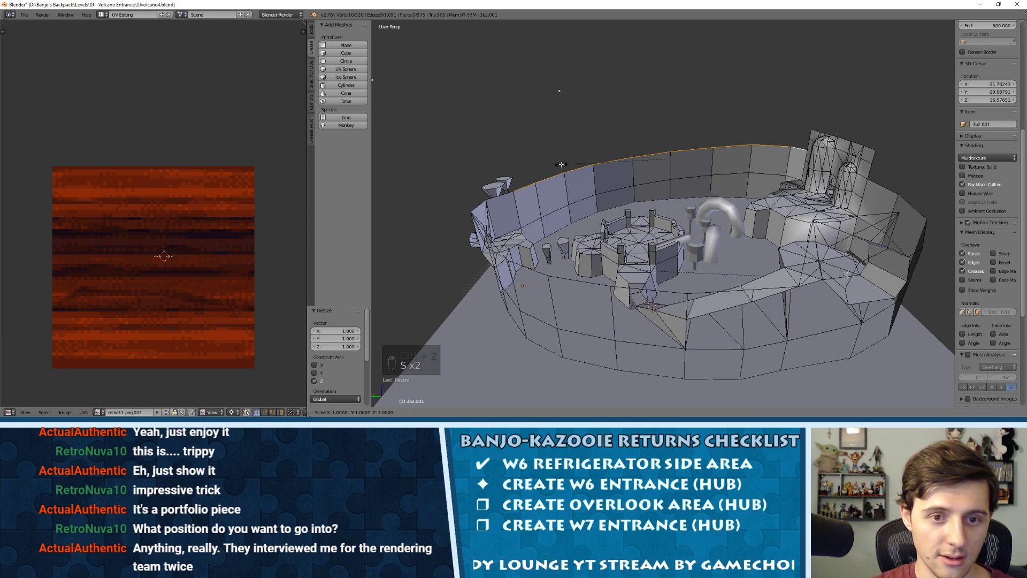
key("ctrl+z")
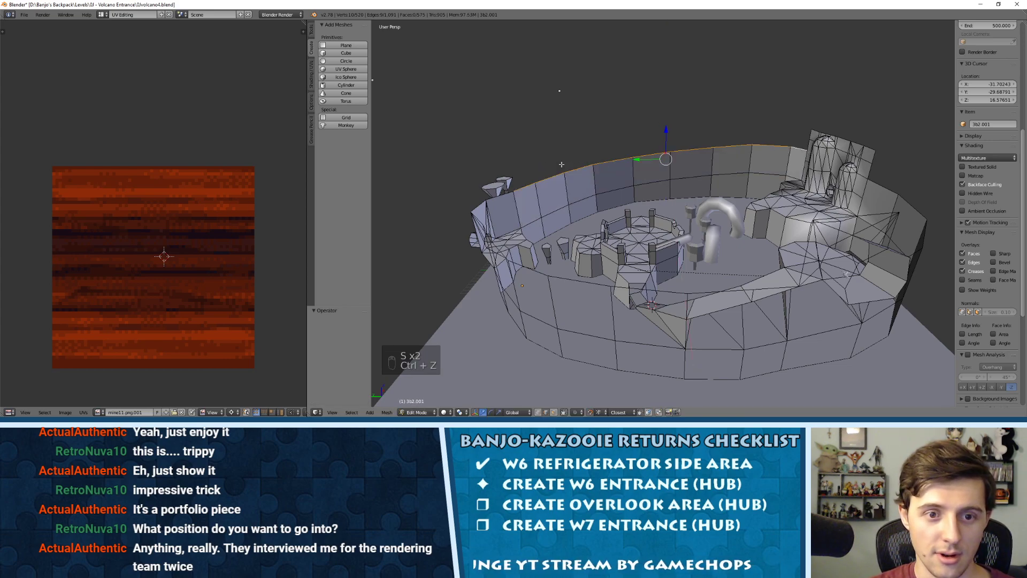
Flatten the selected rim edges by scaling them to 0 along Z and align their height with the neighbouring wall along Z.
key("s")
key("0")
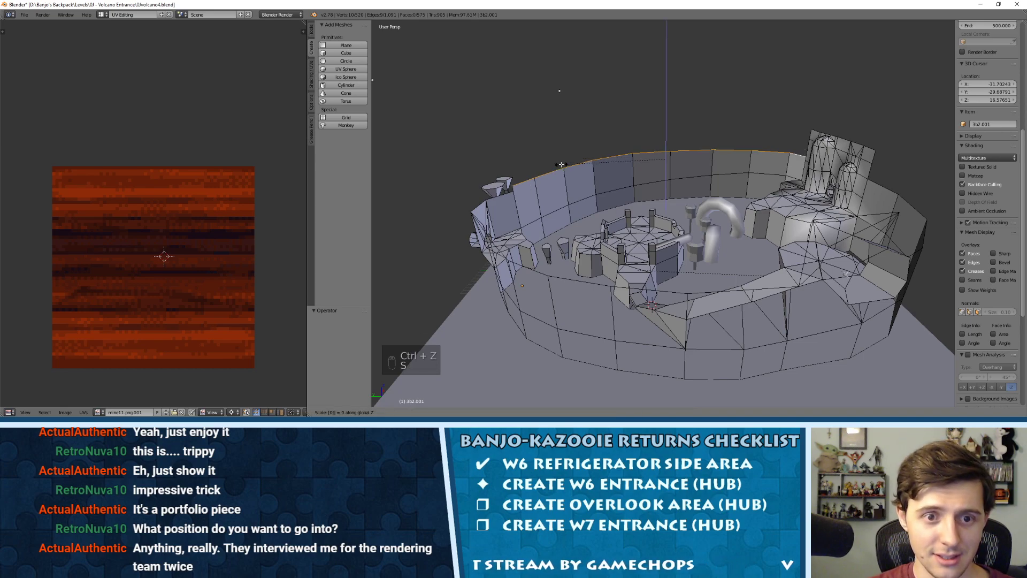
key("Return")
key("g")
key("z")
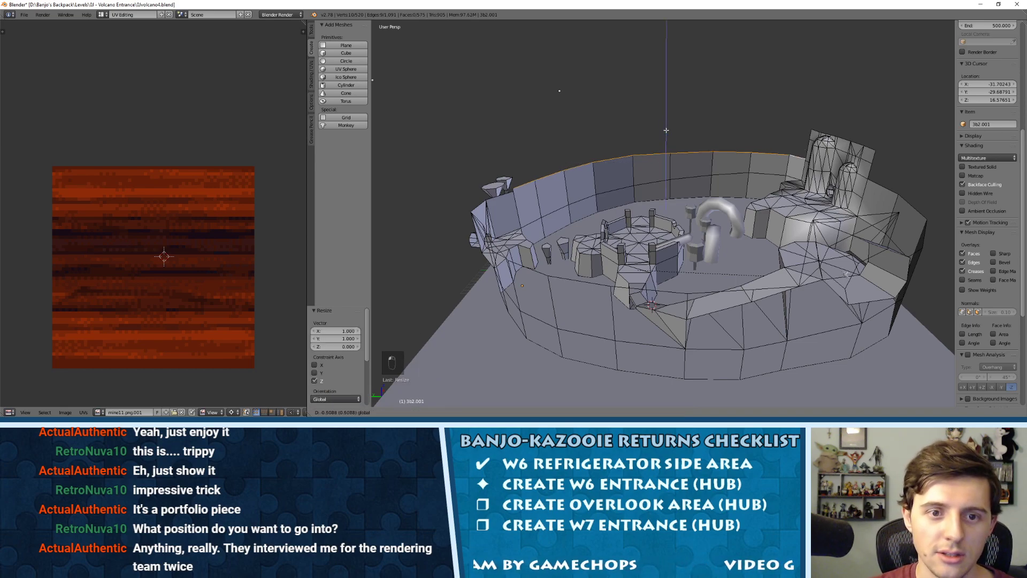
left_click(511, 191)
Select the whole mesh and remove its doubled vertices with a merge distance of 0.001.
middle_click_drag(511, 191, 626, 153)
key("a")
key("a")
key("a")
key("w")
left_click(612, 159)
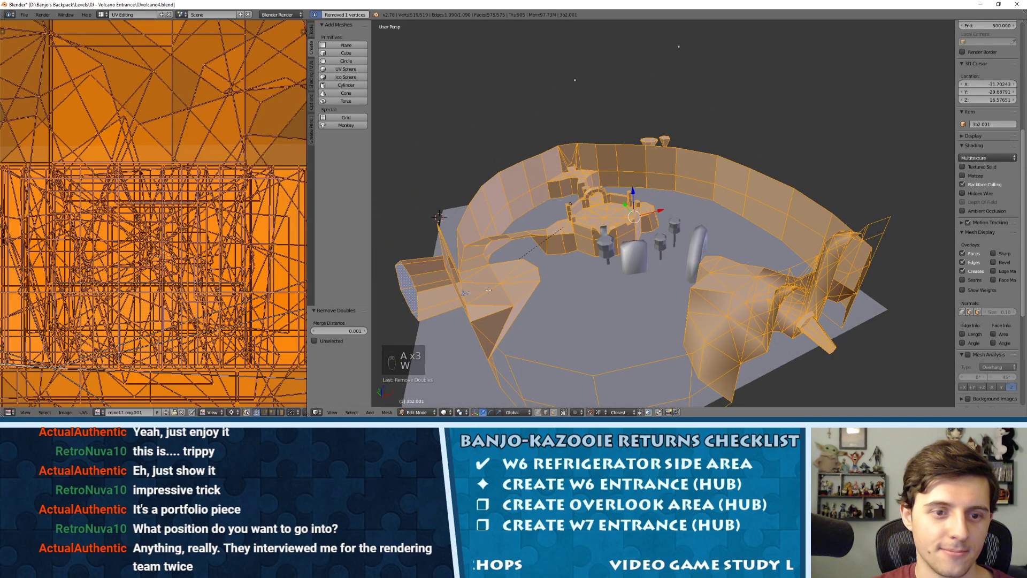
Switch the viewport to textured display and check the raised walls around the lava outside Edit Mode.
left_click(447, 412)
left_click(458, 377)
mouse_move(663, 227)
middle_mouse_down()
mouse_move(640, 206)
mouse_move(618, 234)
mouse_move(733, 162)
middle_mouse_up()
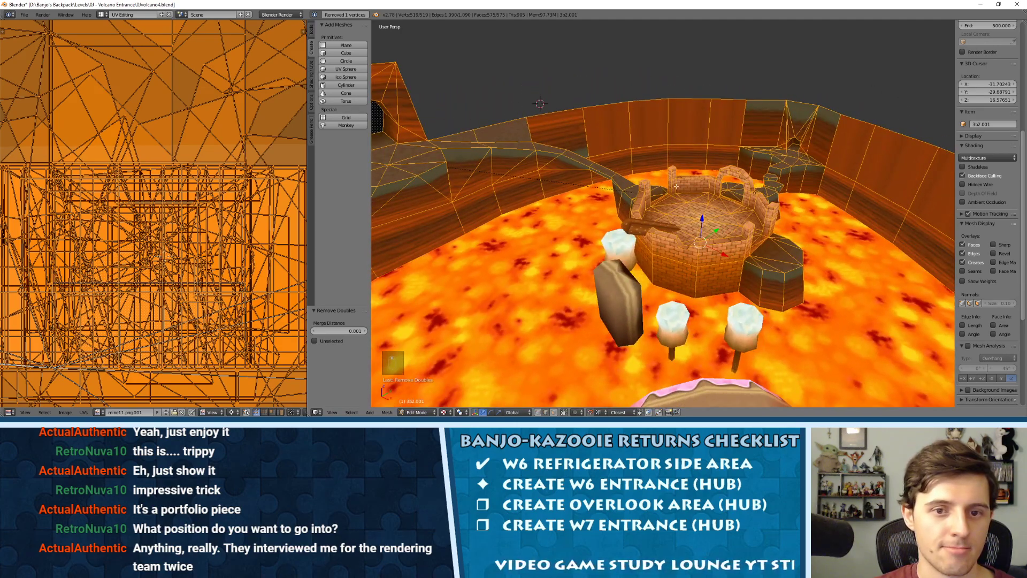
key("Tab")
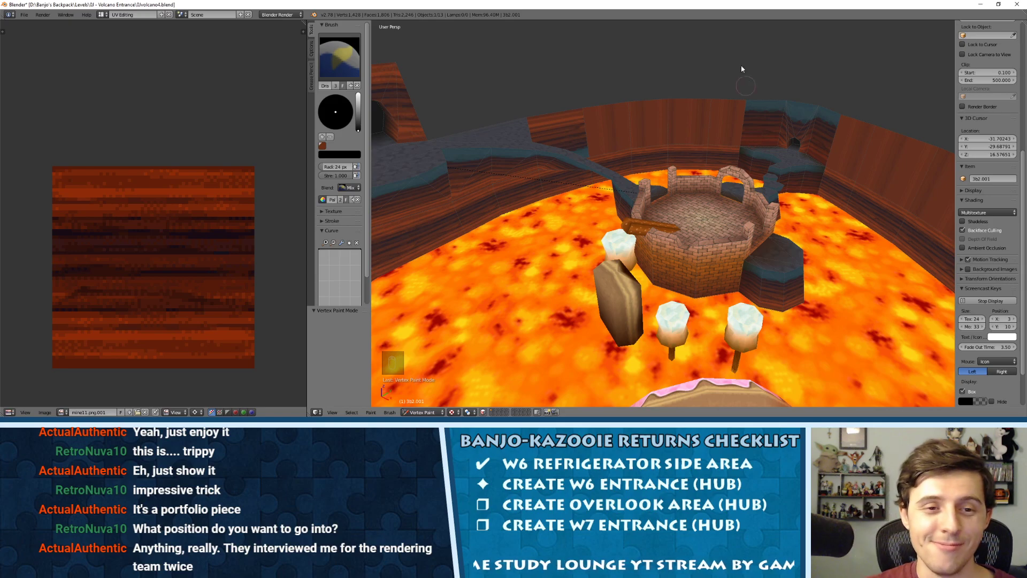
middle_click_drag(742, 68, 551, 159)
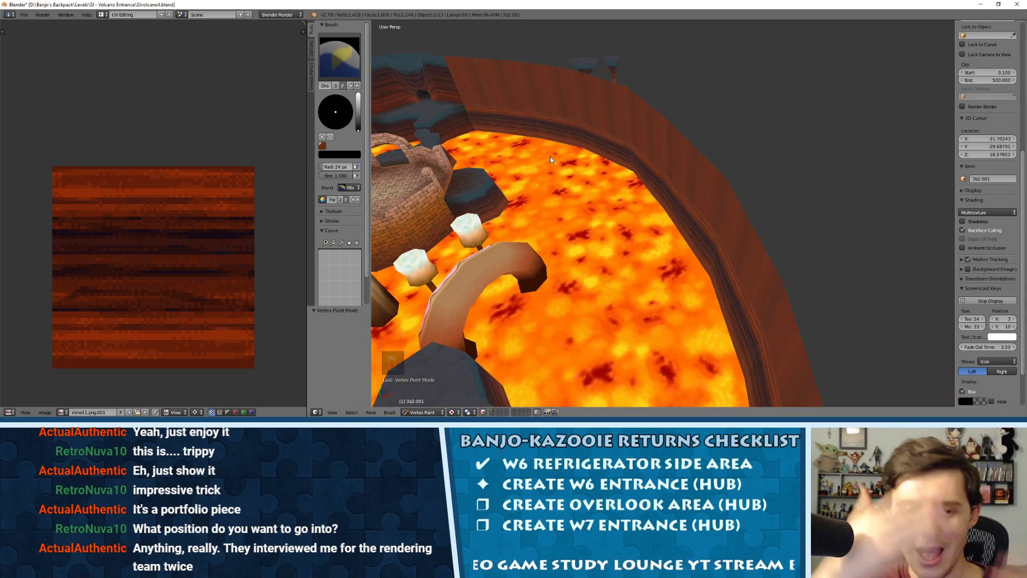
mouse_move(550, 157)
middle_mouse_down()
mouse_move(700, 140)
mouse_move(669, 99)
mouse_move(737, 117)
mouse_move(692, 129)
middle_mouse_up()
In face select mode, select two stretched faces of the raised wall and all wall faces around the small tunnel opening.
key("Tab")
key("ctrl+Tab")
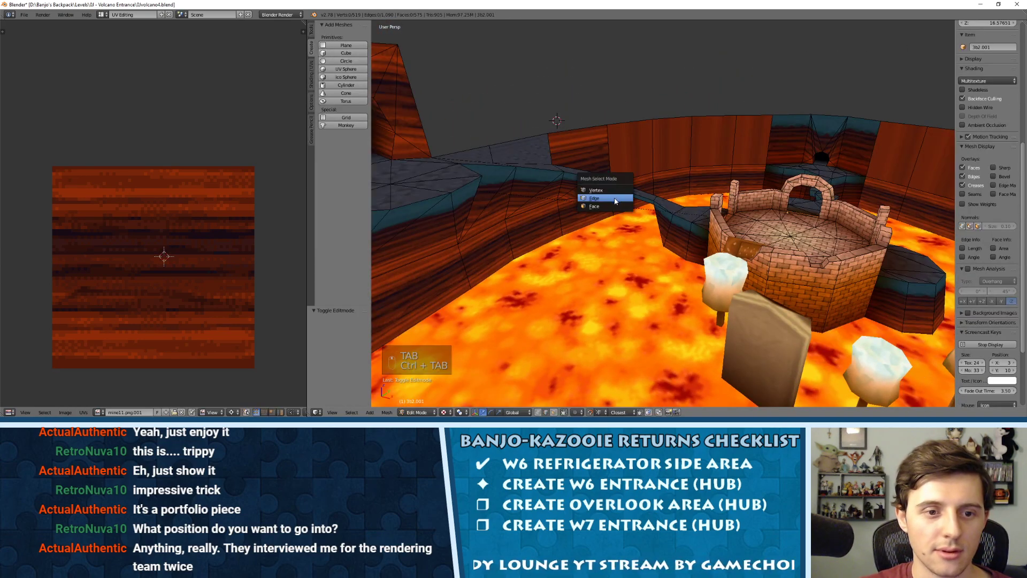
left_click(616, 207)
right_click(659, 154)
right_click(753, 143, "shift")
middle_click_drag(762, 143, 733, 148)
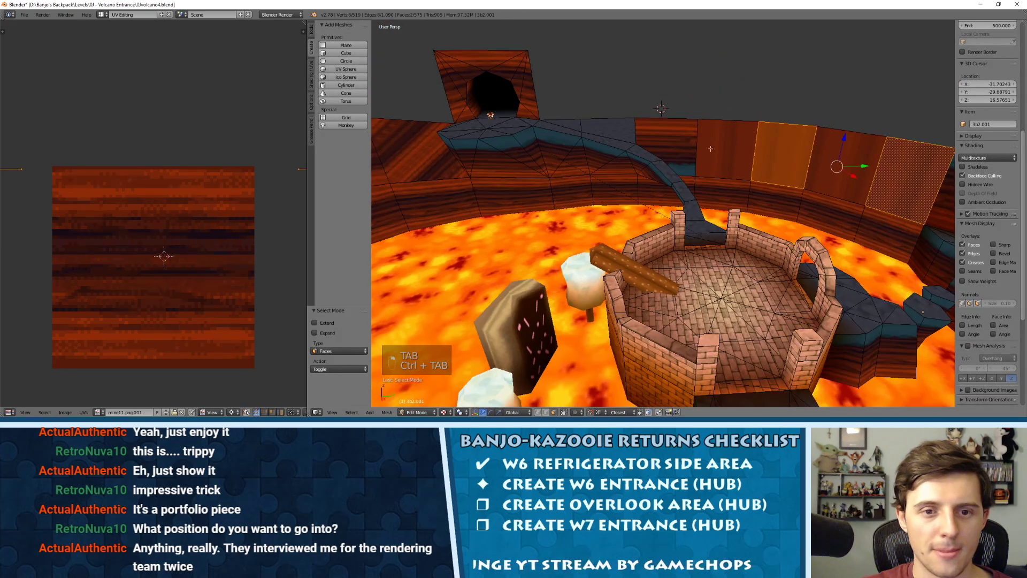
scroll(733, 147, "up", 3)
key("KP_Decimal")
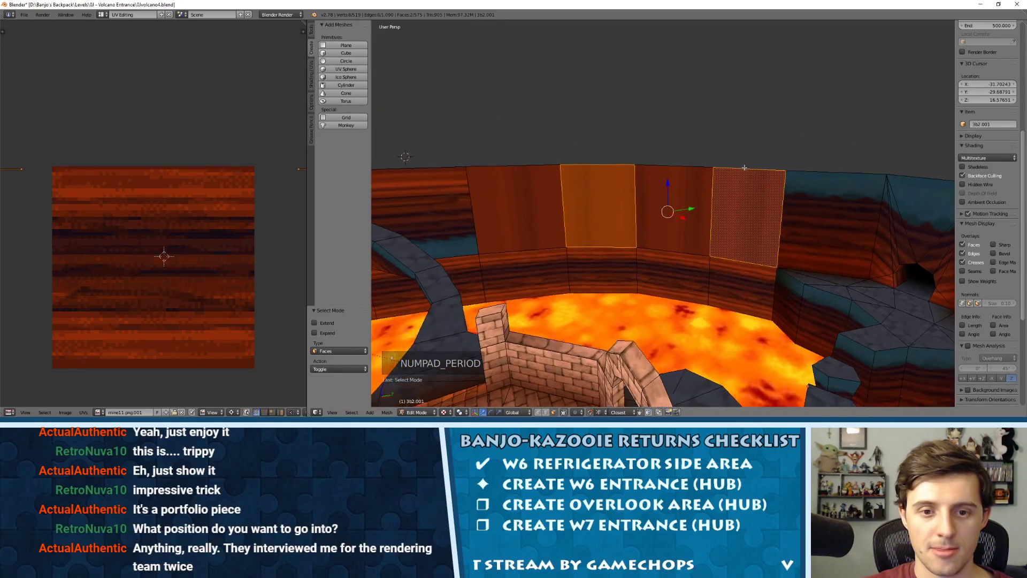
middle_click_drag(629, 137, 684, 151)
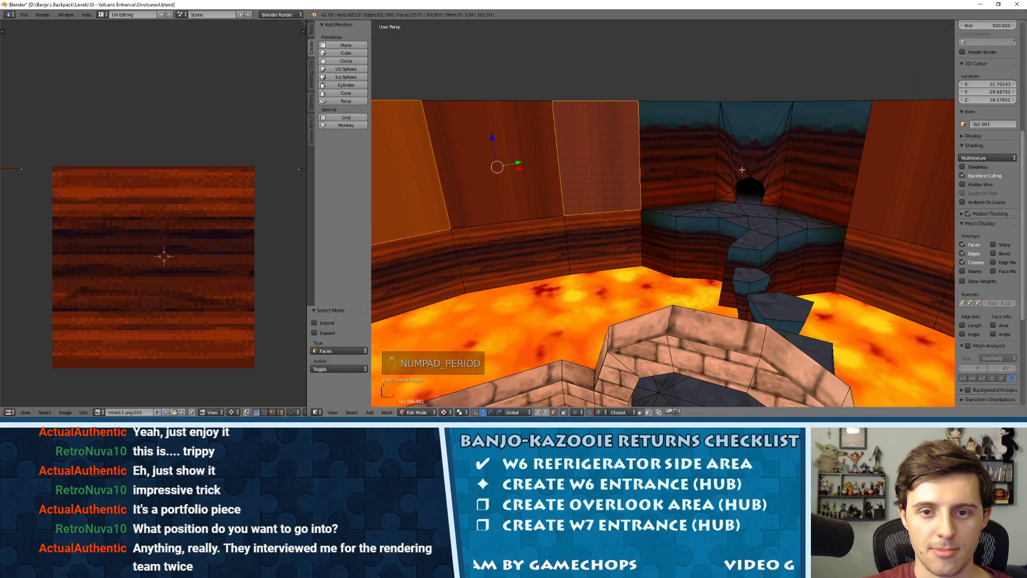
middle_click_drag(771, 183, 770, 171)
key("c")
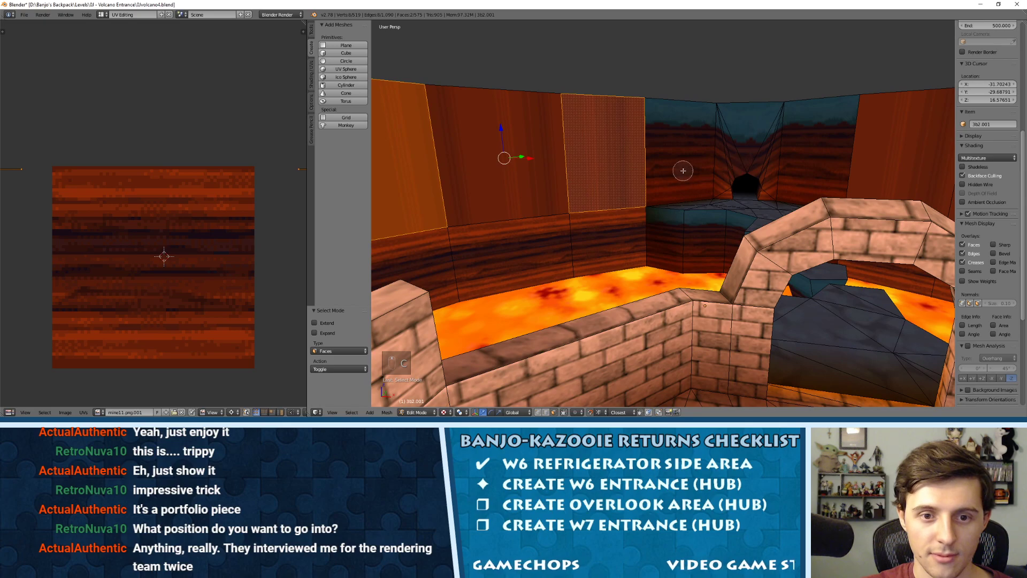
mouse_move(682, 171)
left_mouse_down()
mouse_move(749, 160)
mouse_move(781, 177)
mouse_move(749, 187)
mouse_move(704, 174)
left_mouse_up()
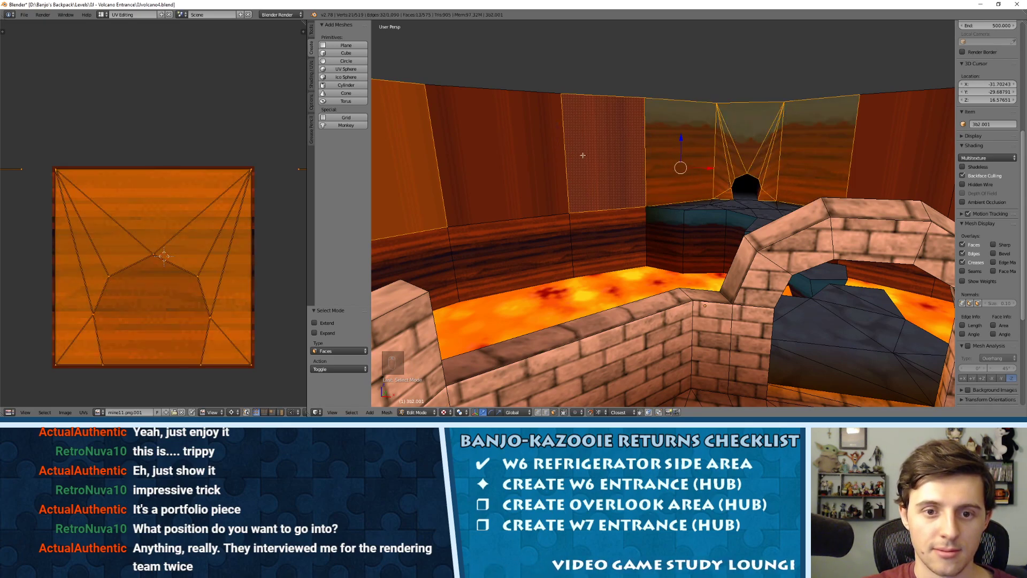
Add the remaining upper wall faces up to the path's ledge to the selection and unwrap them.
middle_click_drag(582, 155, 710, 186)
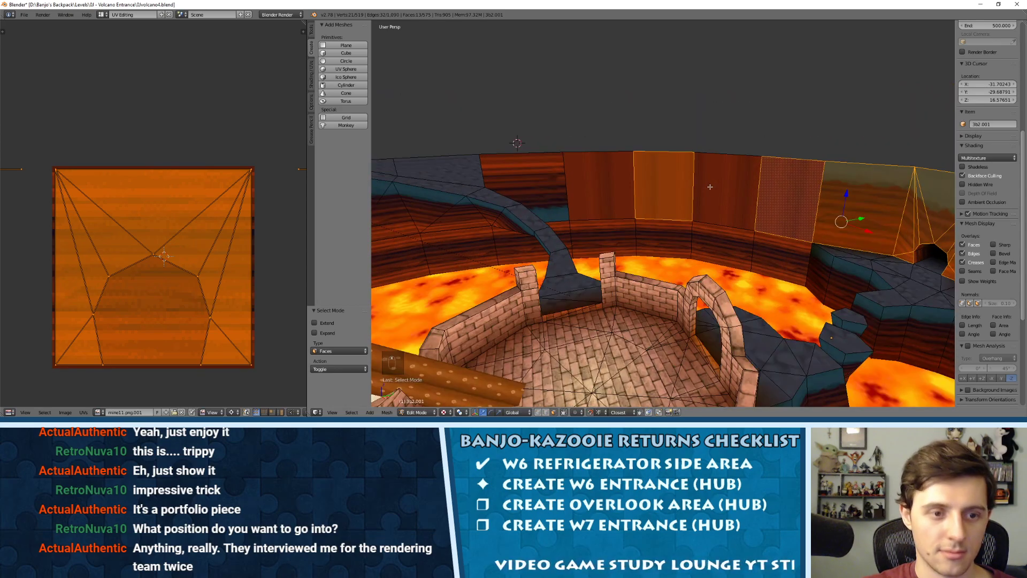
right_click(541, 182, "shift")
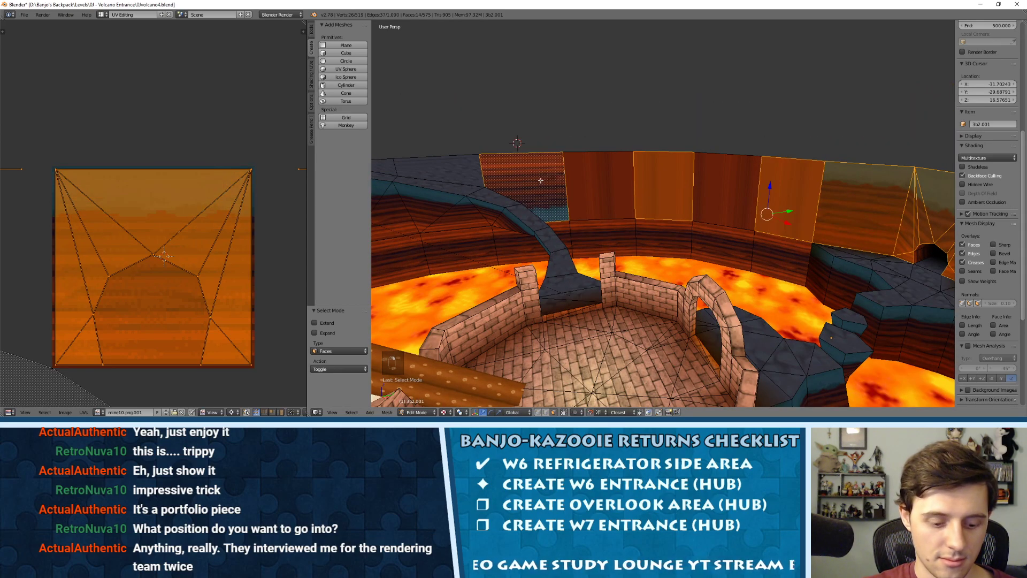
right_click(741, 194, "shift")
right_click(603, 184, "shift")
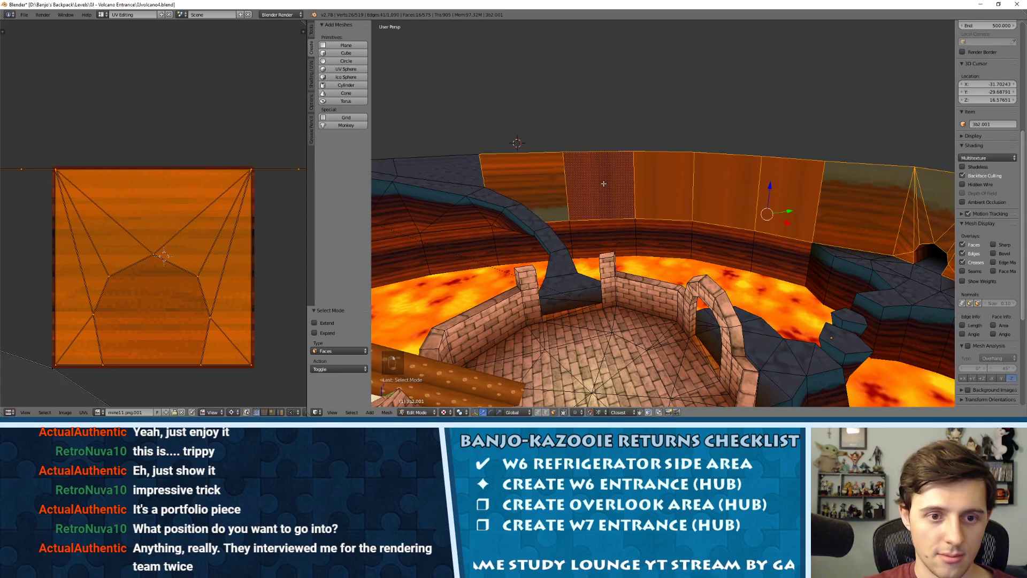
right_click(473, 170, "shift")
middle_click_drag(472, 170, 556, 175, "shift")
right_click(493, 175, "shift")
key("u")
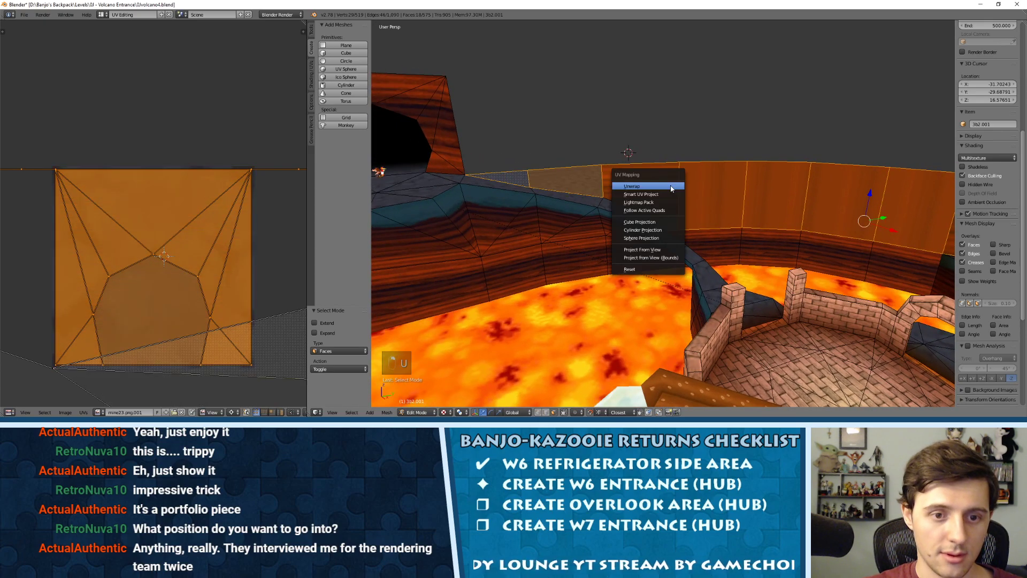
left_click(670, 186)
Rotate the whole unwrapped wall strip 90 degrees and scale its UVs up by 2.6.
key("a")
key("a")
key("a")
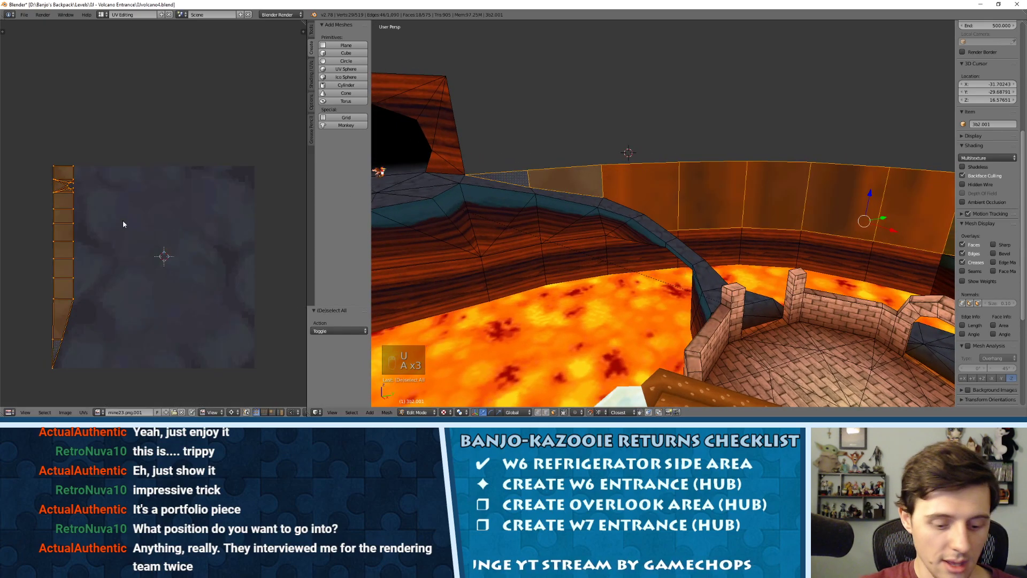
type("r90")
key("Return")
key("s")
left_click(217, 133)
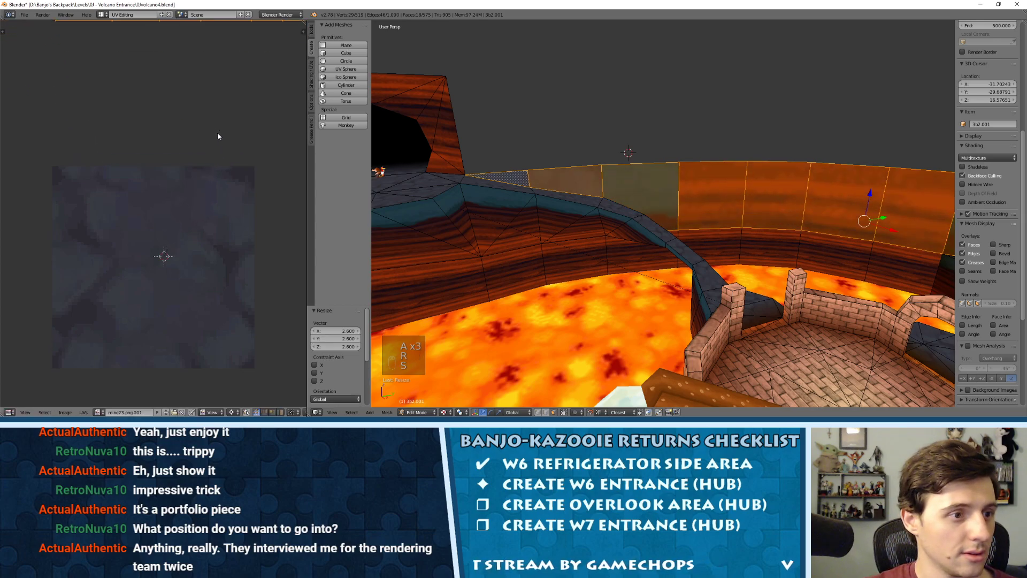
Move the UV strip onto the texture tile, enlarge it to roughly the tile's height with a last scale of 1.4, and turn off snapping.
scroll(179, 140, "down", 2)
key("g")
left_click(153, 256)
key("s")
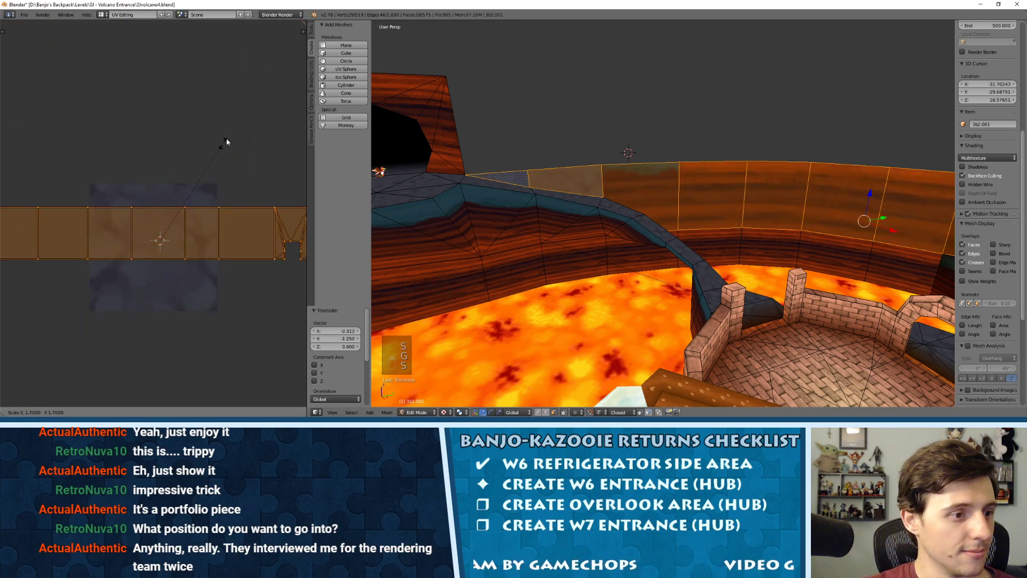
left_click(264, 54)
key("g")
key("s")
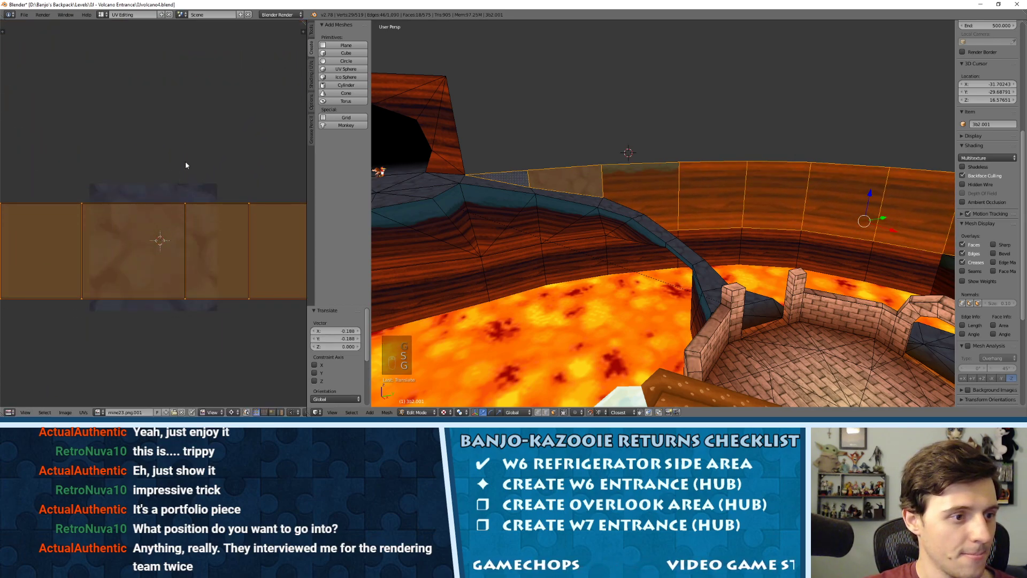
left_click(206, 133)
key("shift+Tab")
scroll(180, 242, "up", 1)
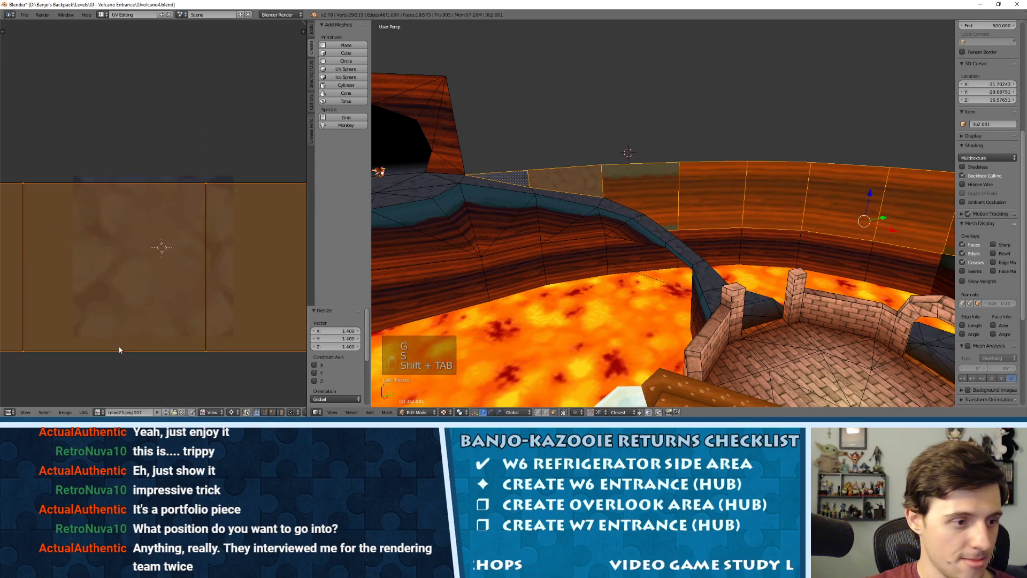
Assign the mine11.png.001 texture to the selected wall faces and check it along the wall.
left_click(98, 412)
type("mine")
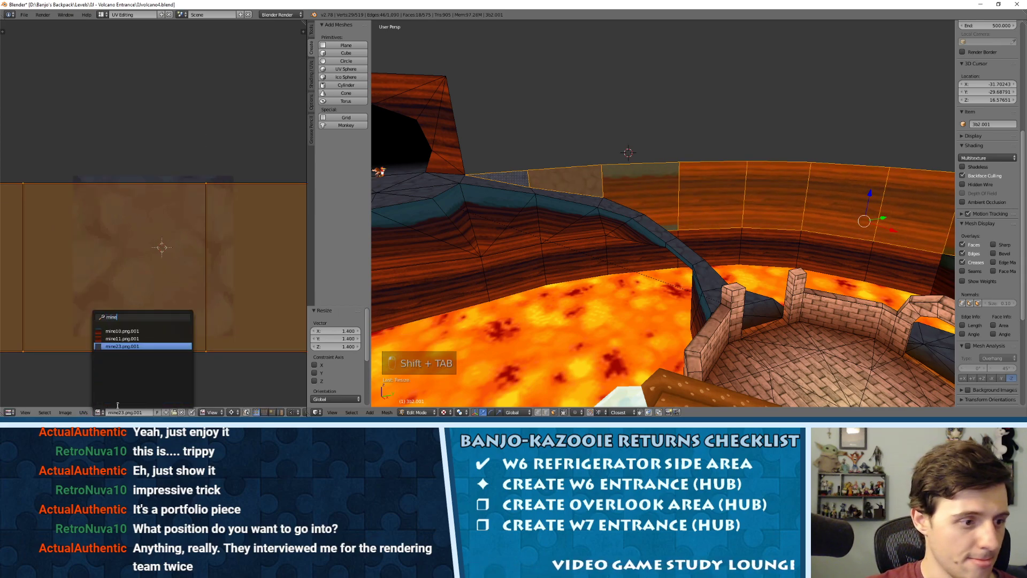
left_click(144, 338)
scroll(701, 86, "down", 5)
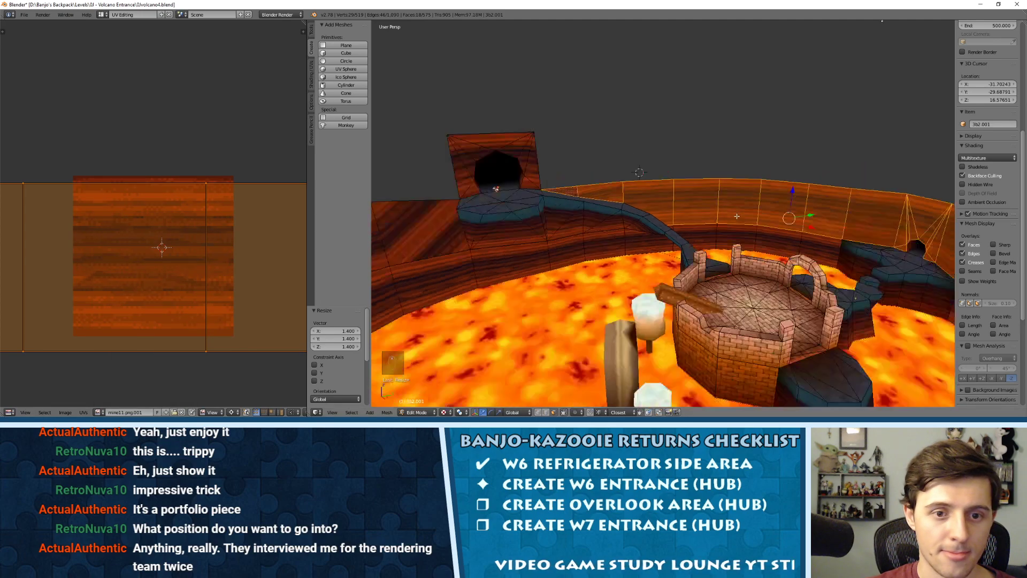
middle_click_drag(711, 67, 761, 59)
scroll(761, 59, "up", 4)
scroll(186, 247, "up", 1)
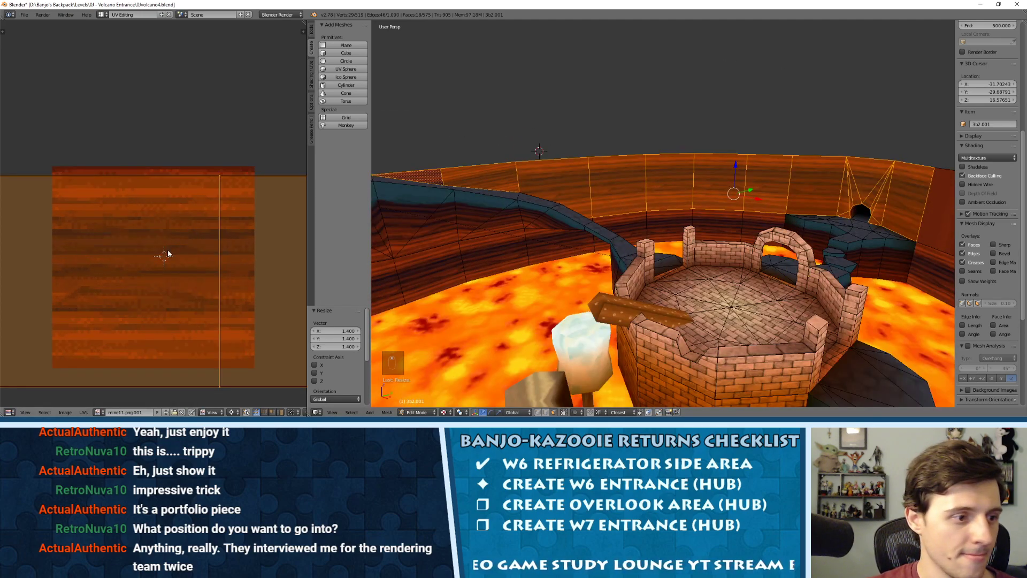
Move the UV strip up about 0.081 and fine-tune its scale by about 0.932, 1.005 and 1.019 to fit the texture's height.
key("g")
left_click(167, 234)
key("s")
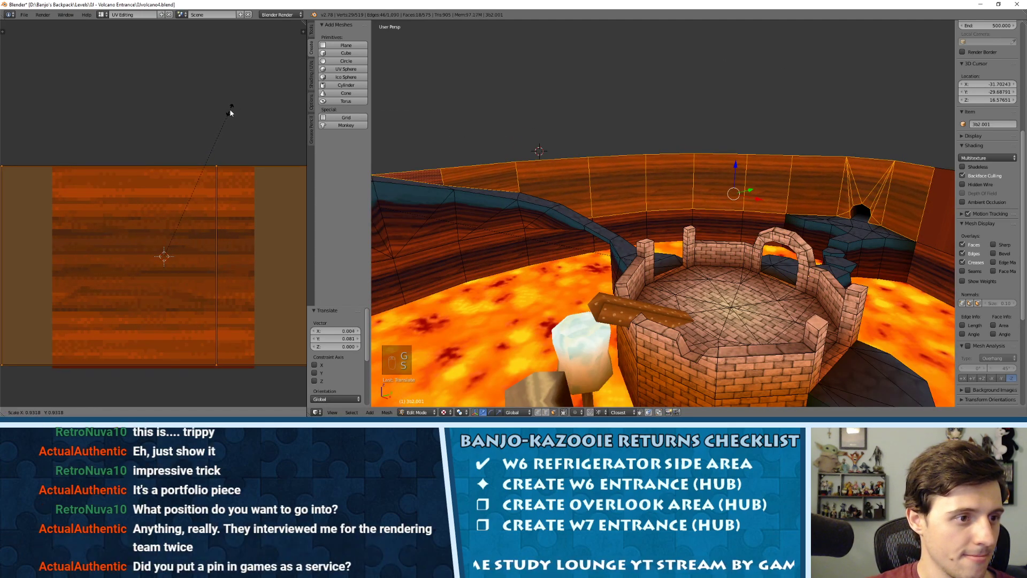
left_click(230, 113)
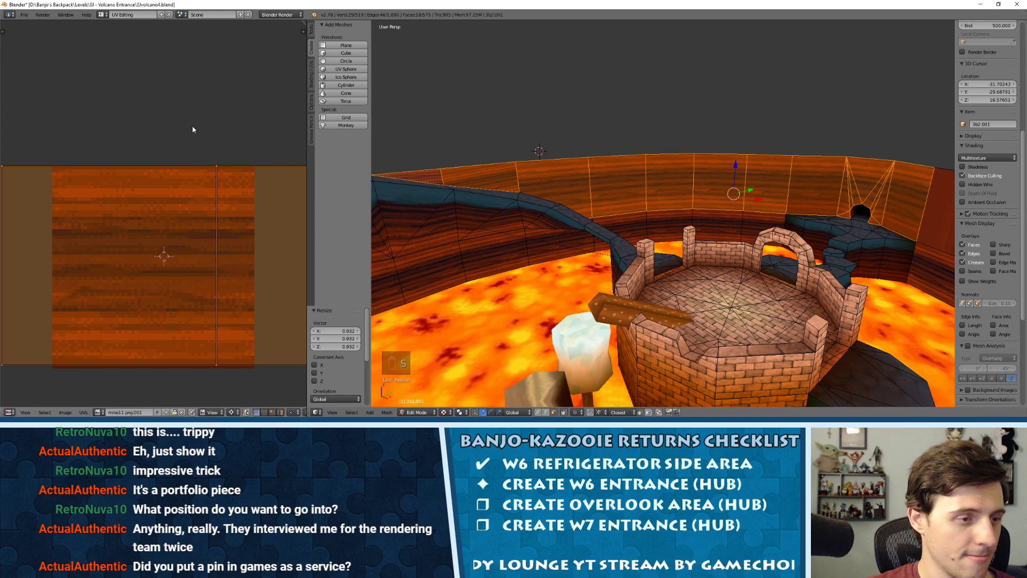
key("s")
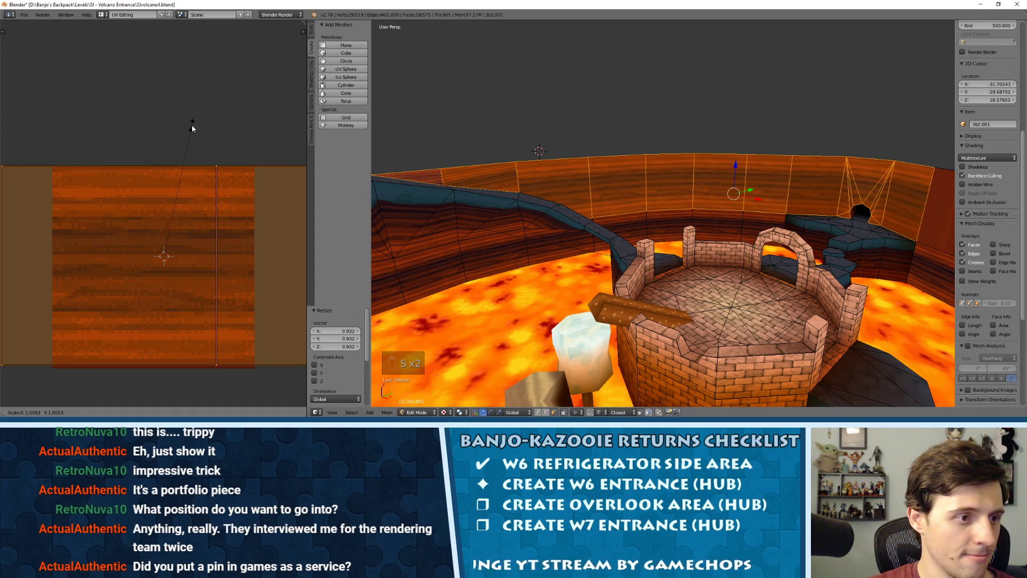
left_click(192, 124)
key("s")
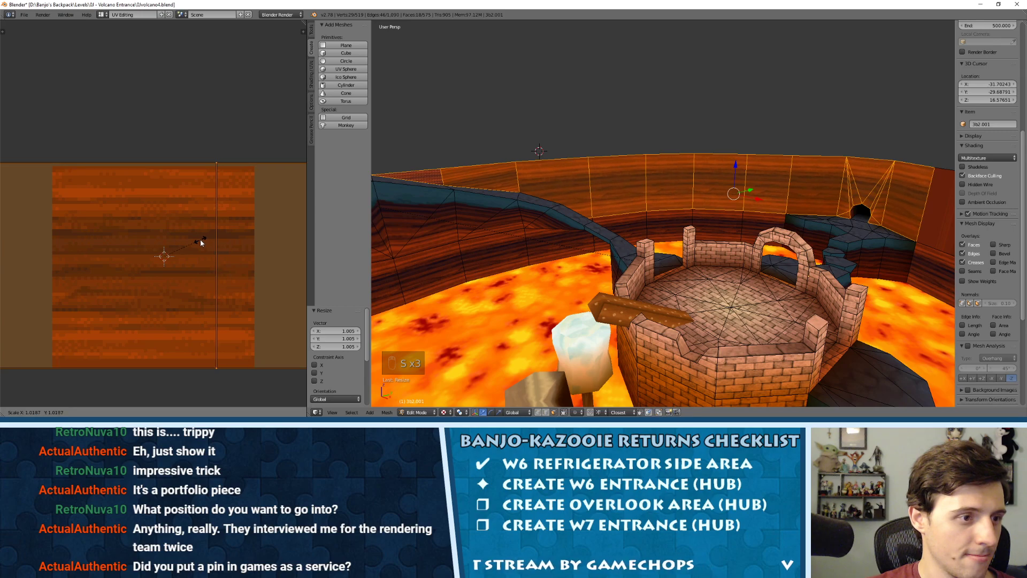
left_click(201, 240)
scroll(199, 242, "down", 12)
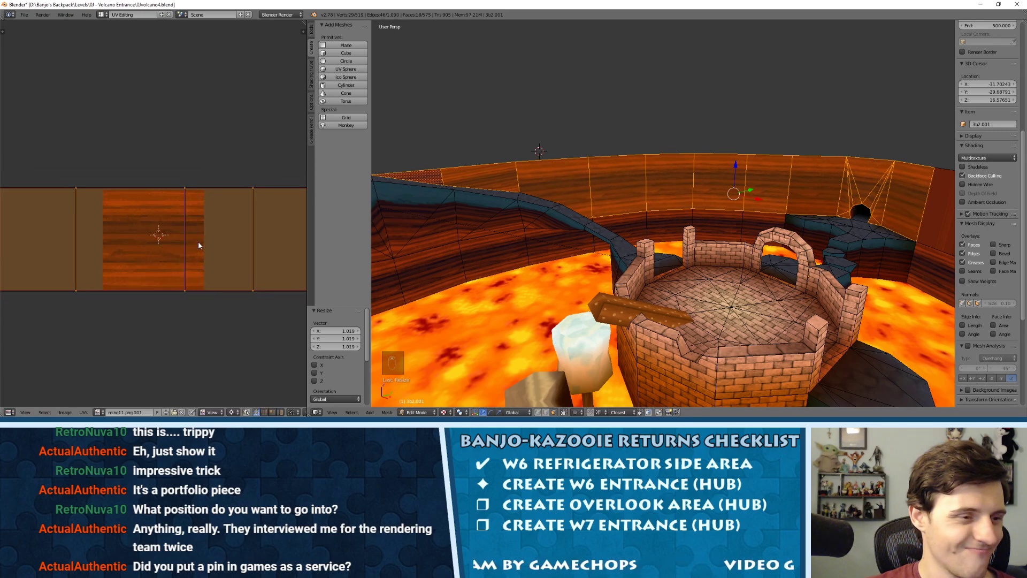
Select the UVs of the strip's tapered end and move them about -0.21 along Y, level with the strip's top edge.
right_click(58, 211)
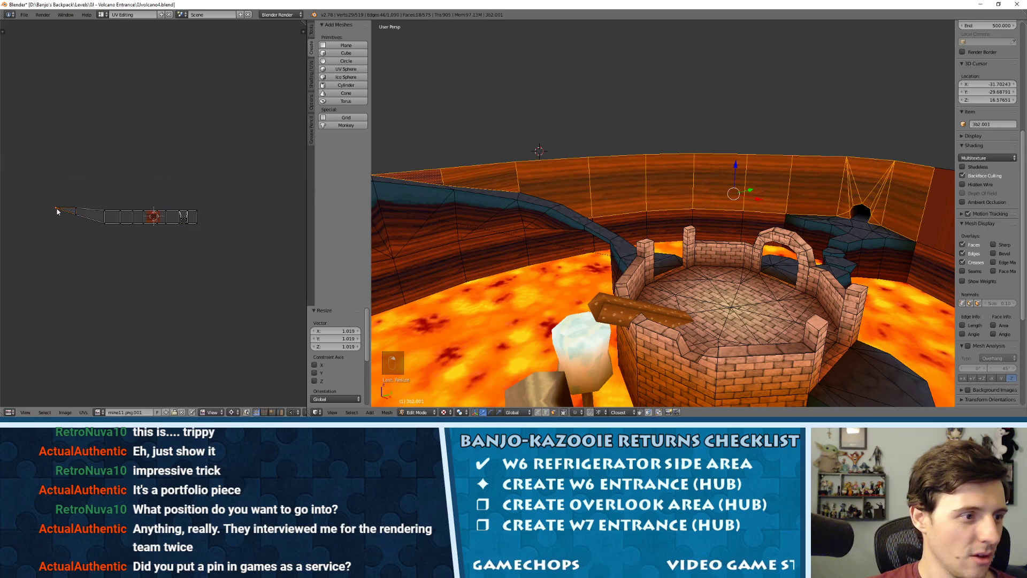
scroll(66, 214, "up", 6)
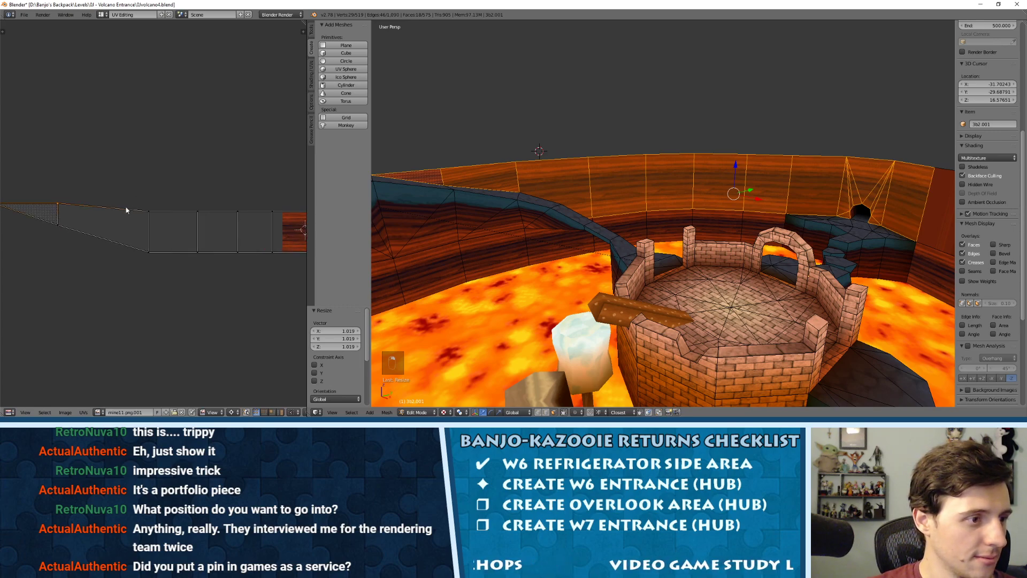
middle_click_drag(22, 210, 54, 214)
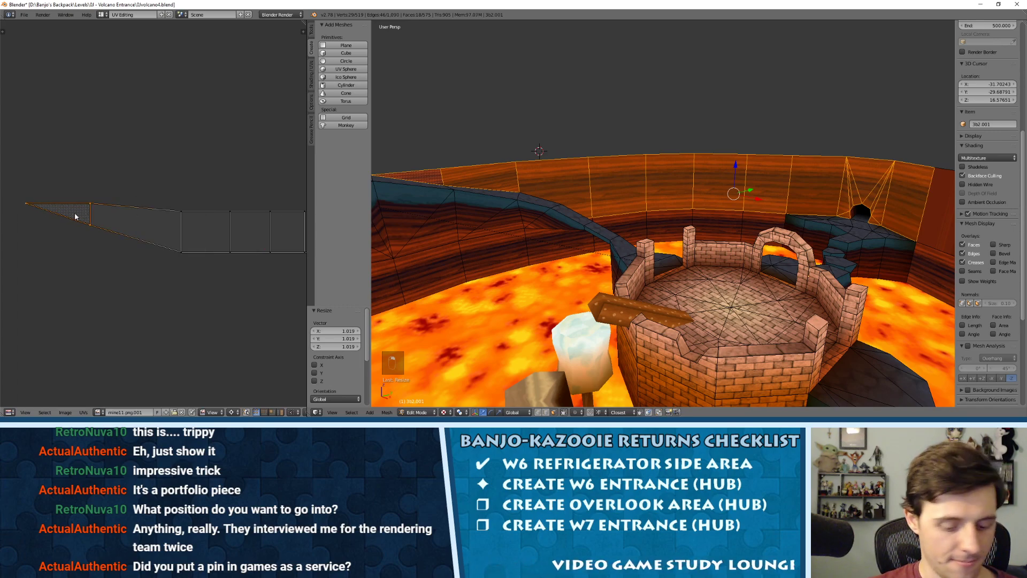
key("g")
key("y")
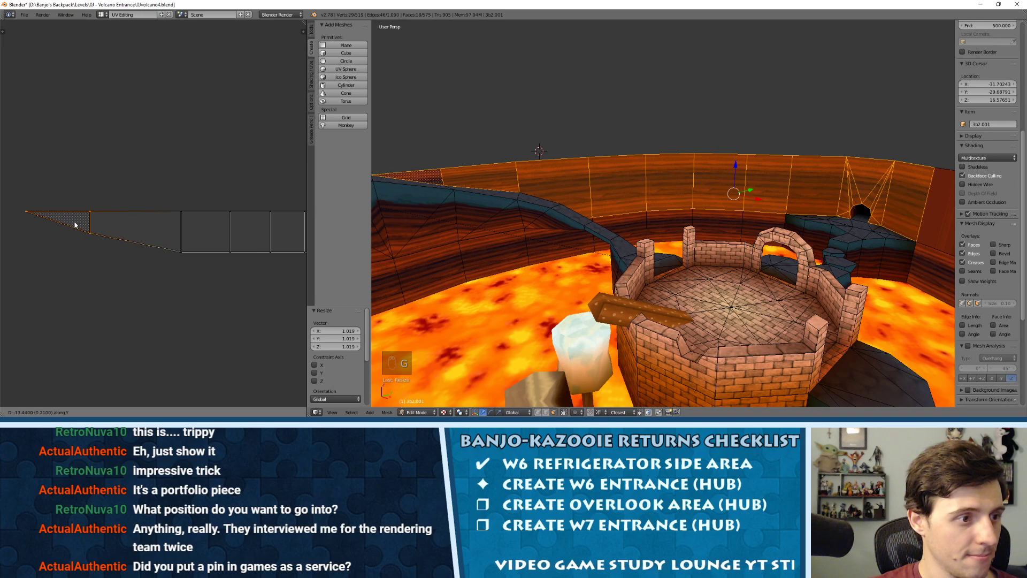
left_click(75, 225)
Select the UVs along the strip's top edge, lower them about 0.012 to the texture tile's top edge, and deselect everything.
scroll(127, 225, "down", 6)
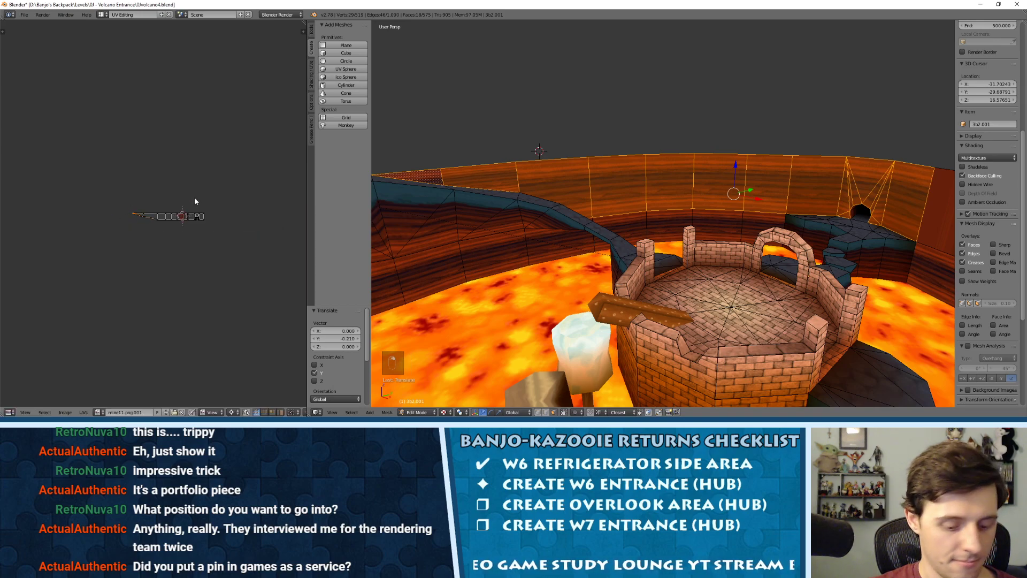
key("b")
left_click_drag(220, 193, 136, 215)
scroll(209, 212, "up", 5)
middle_click_drag(524, 208, 423, 233, "shift")
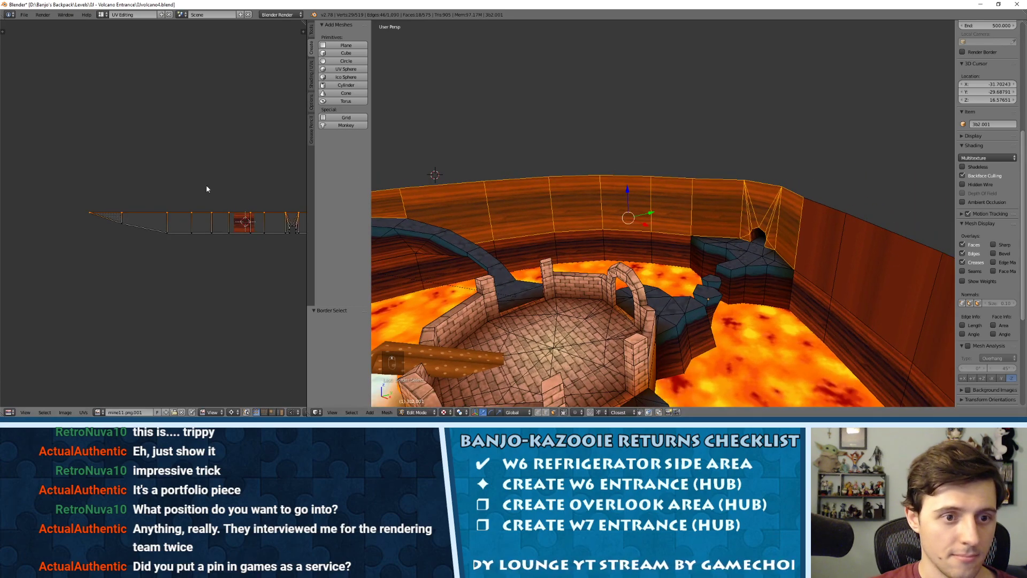
scroll(208, 187, "up", 4)
middle_click_drag(289, 202, 130, 199)
middle_click_drag(222, 206, 187, 202)
scroll(153, 213, "up", 3)
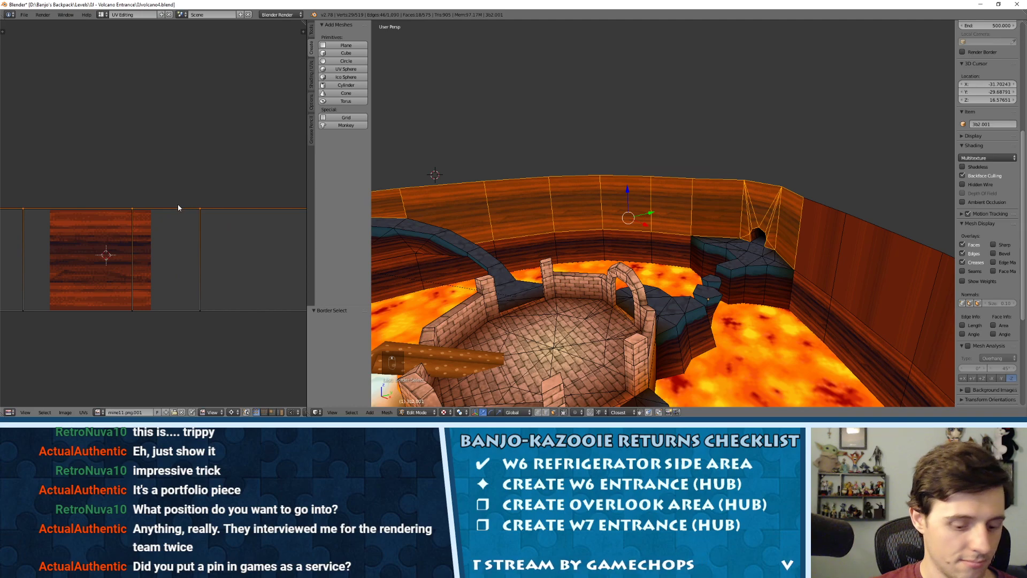
key("g")
left_click(178, 210)
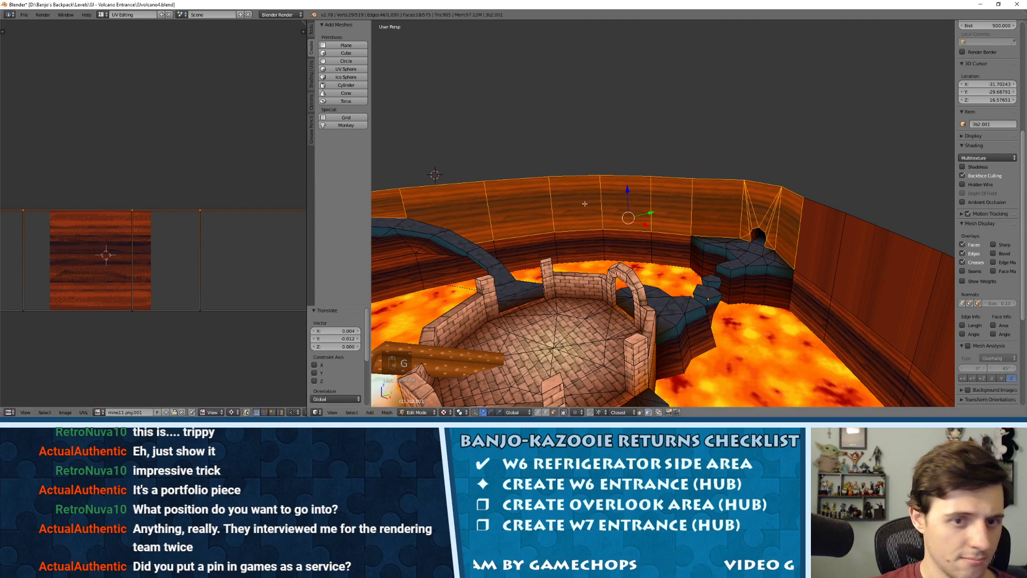
key("a")
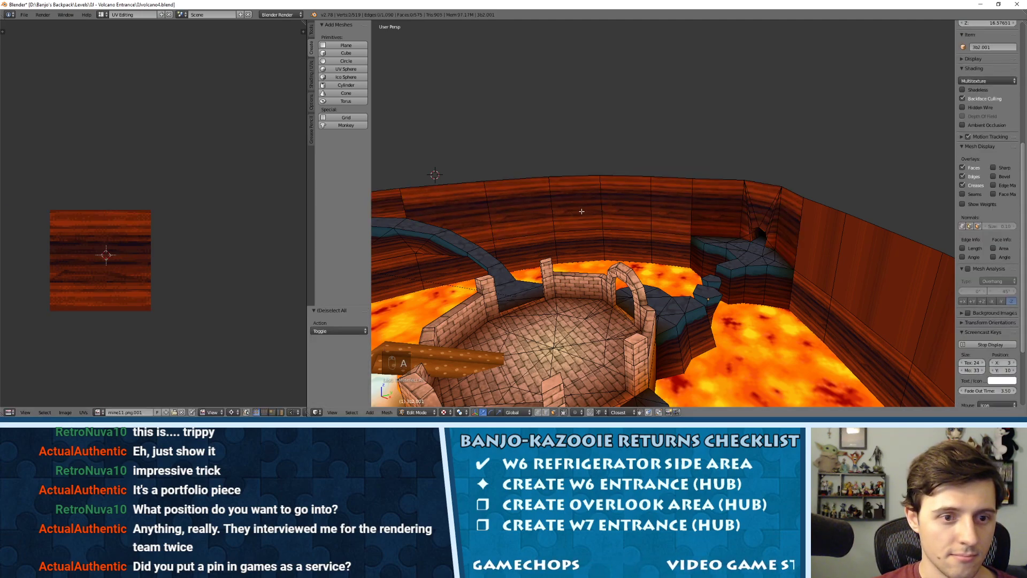
key("Tab")
key("Tab")
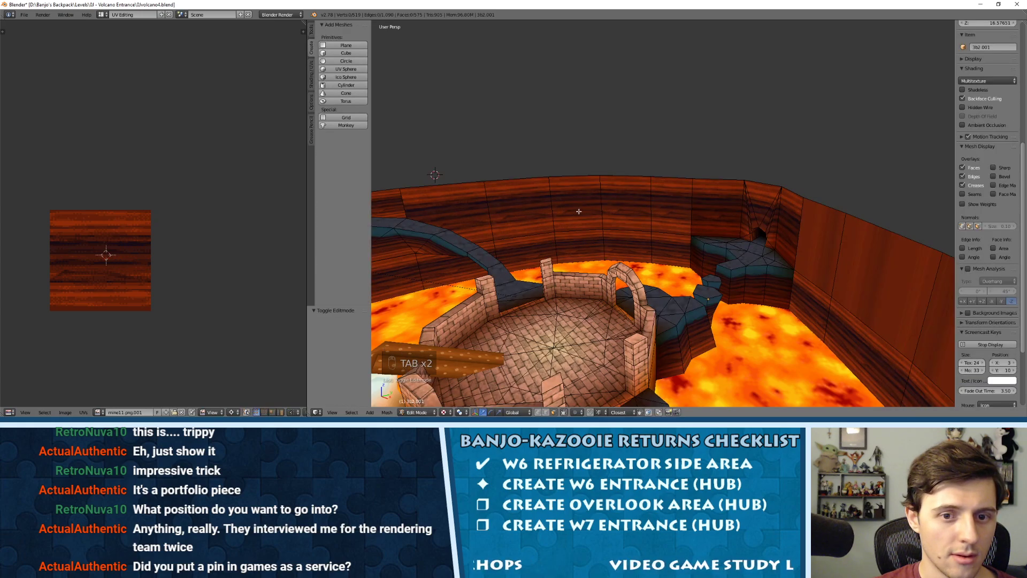
Select the tapered wall faces above the stone path with the adjacent full-height faces and assign mine11.png.001 to them.
middle_click_drag(579, 211, 551, 184, "shift")
right_click(547, 177)
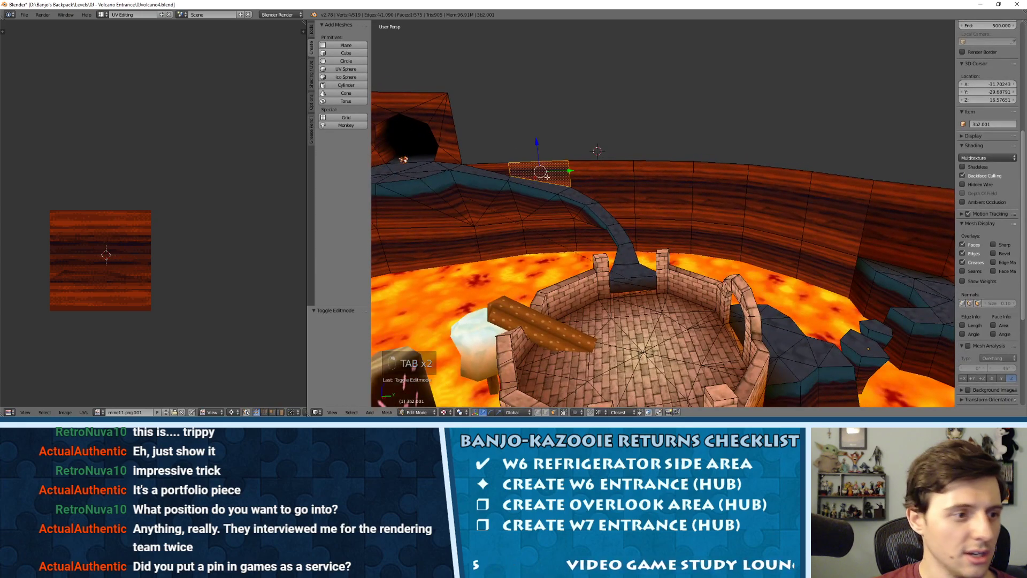
right_click(484, 168, "shift")
right_click(602, 185, "shift")
right_click(663, 190, "shift")
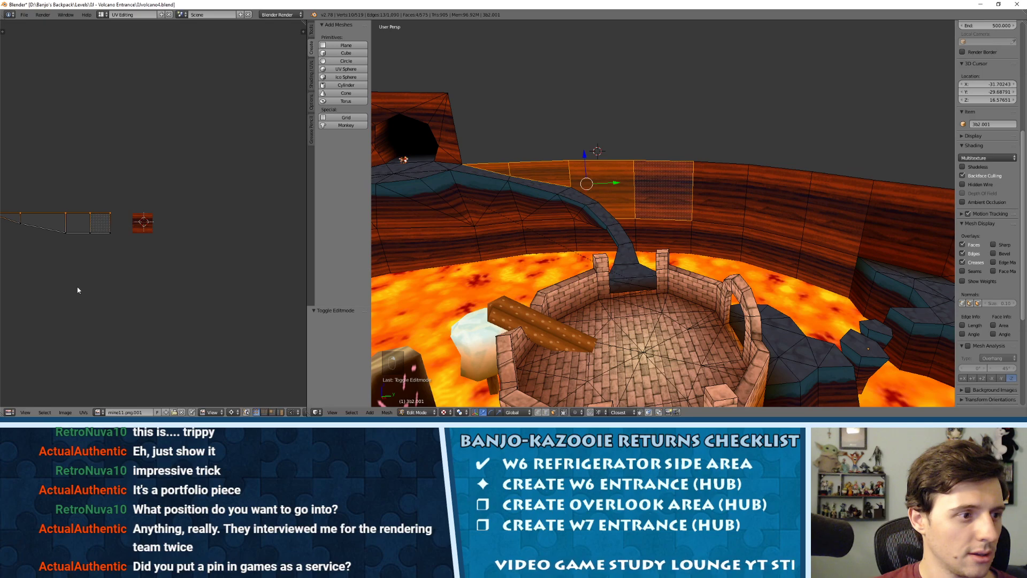
left_click(99, 411)
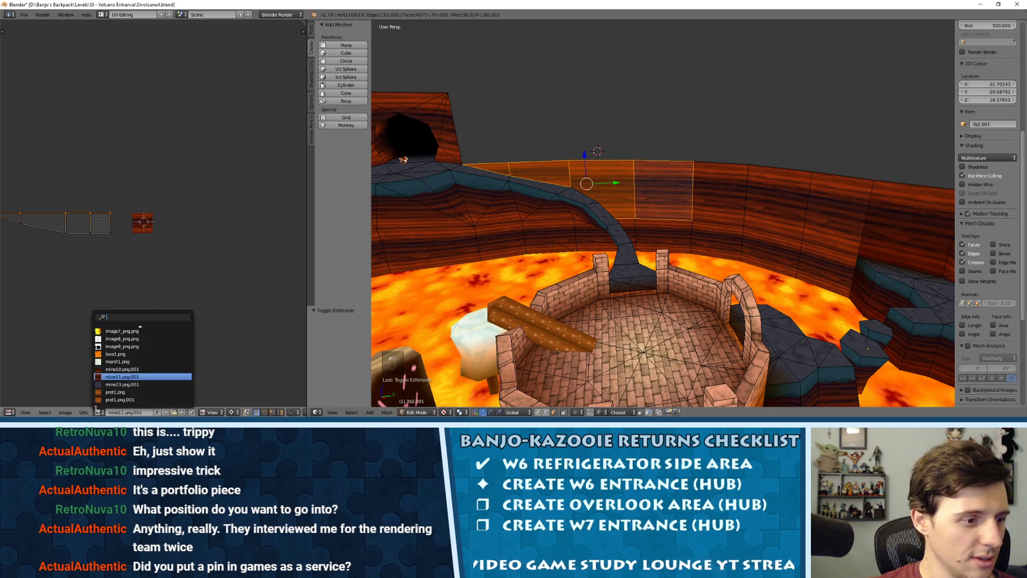
left_click(115, 376)
scroll(69, 250, "up", 4)
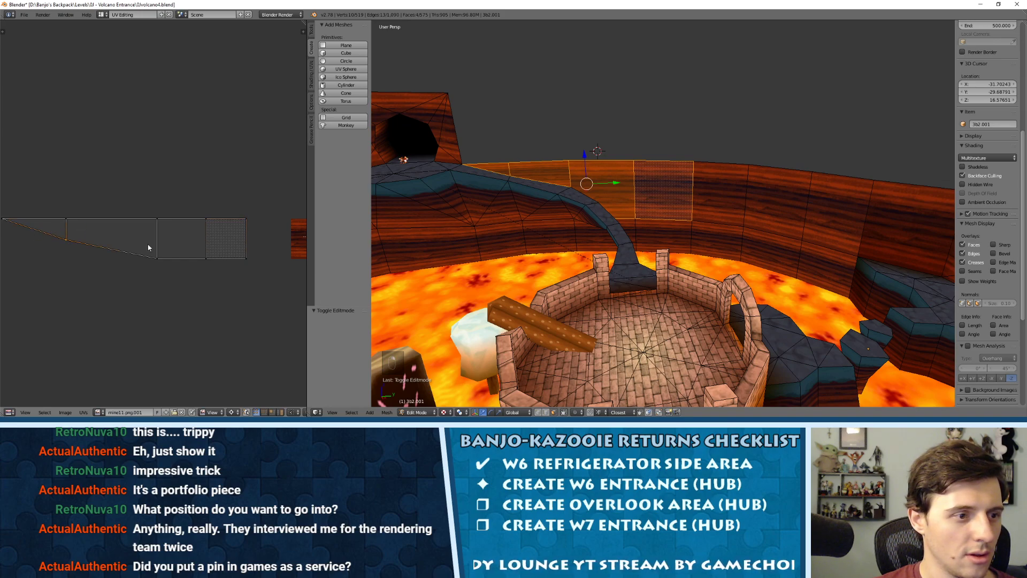
Try to move the UV vertices along the tapered end's lower edge.
key("g")
key("ctrl+z")
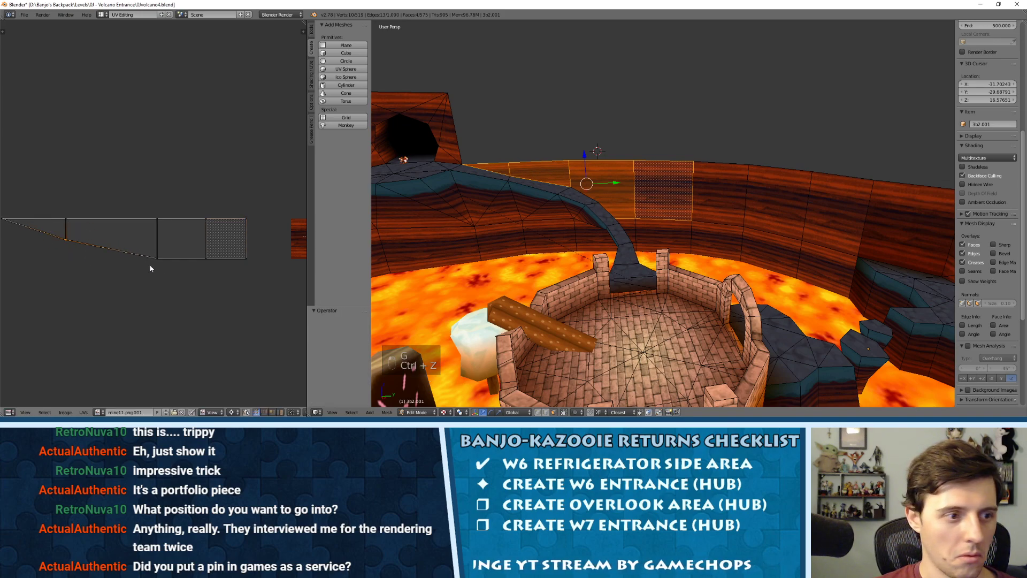
key("g")
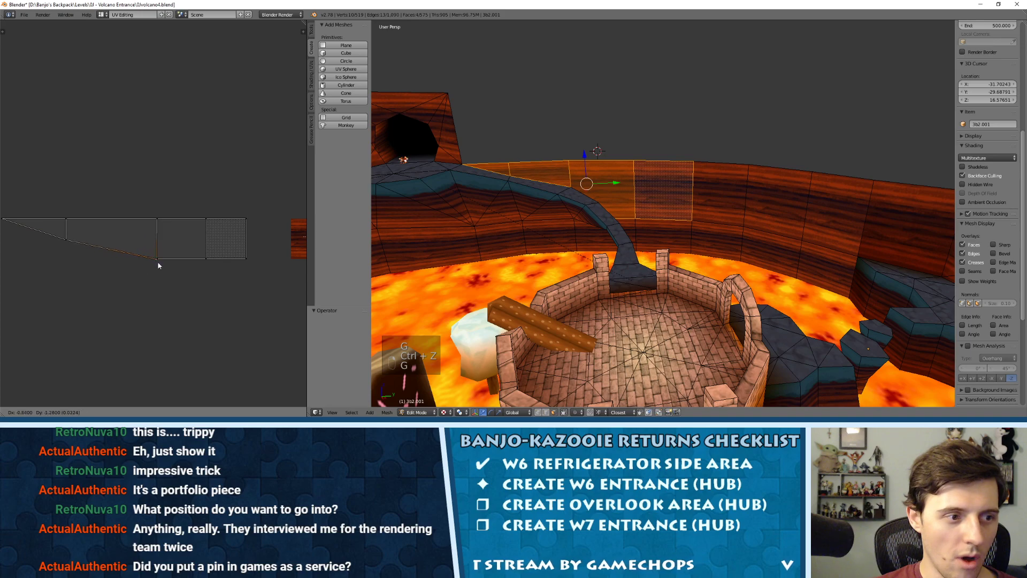
key("ctrl+z")
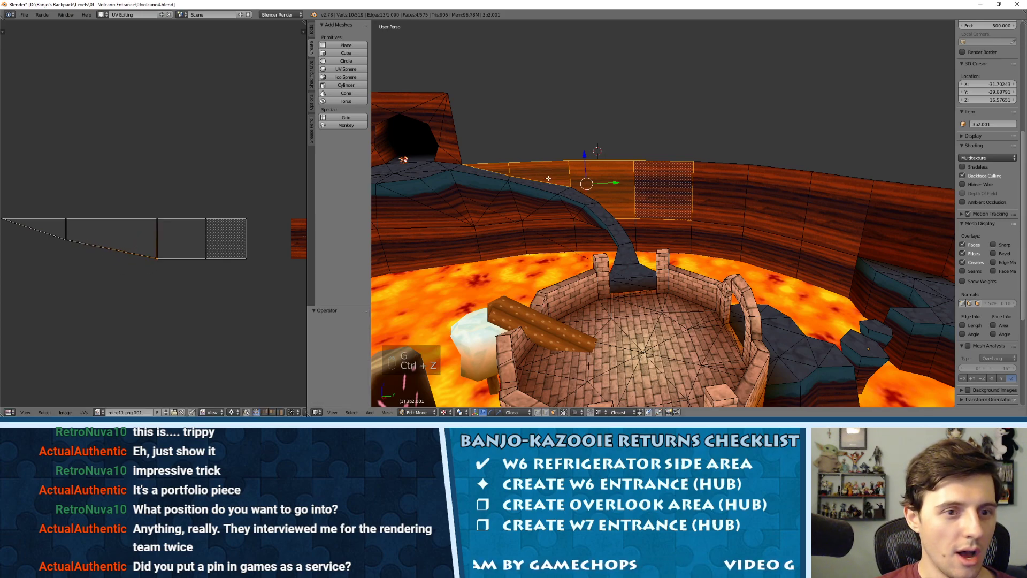
Triangulate the wall face that joins the tapered section to the full-height wall.
scroll(533, 168, "up", 3)
middle_click_drag(533, 168, 658, 181)
right_click(650, 180)
key("ctrl+t")
scroll(658, 182, "down", 3)
key("u")
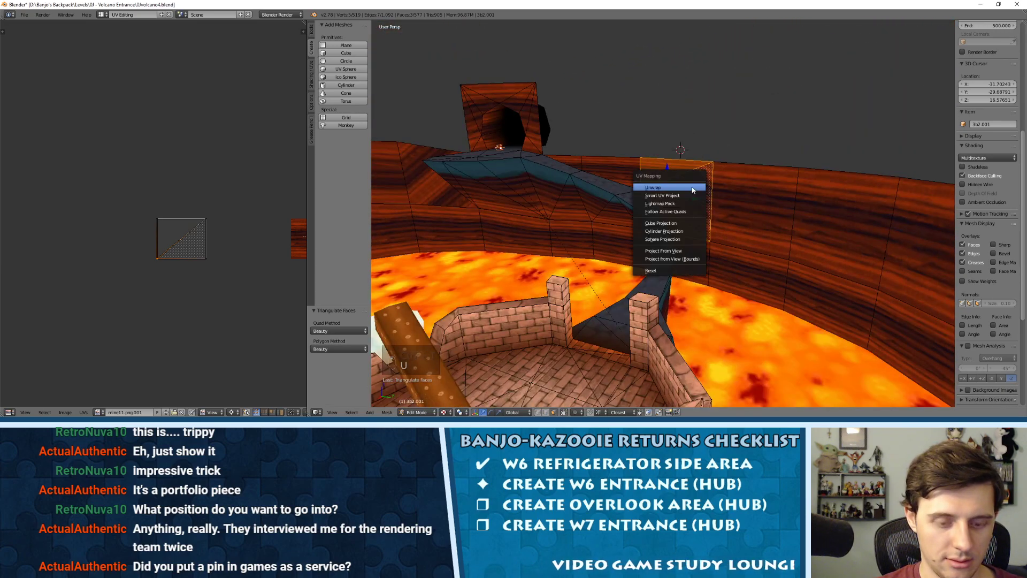
Select the tapered wall faces together with the new triangles beside the path and unwrap them.
right_click(563, 162)
right_click(564, 163, "shift")
right_click(659, 170, "shift")
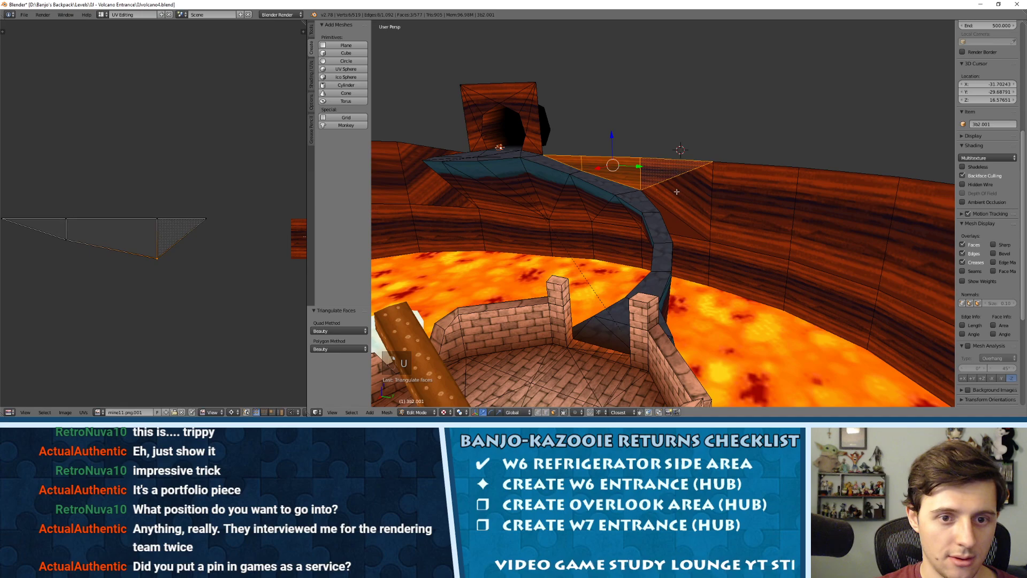
right_click(687, 195, "shift")
right_click(671, 225, "shift")
key("u")
key("u")
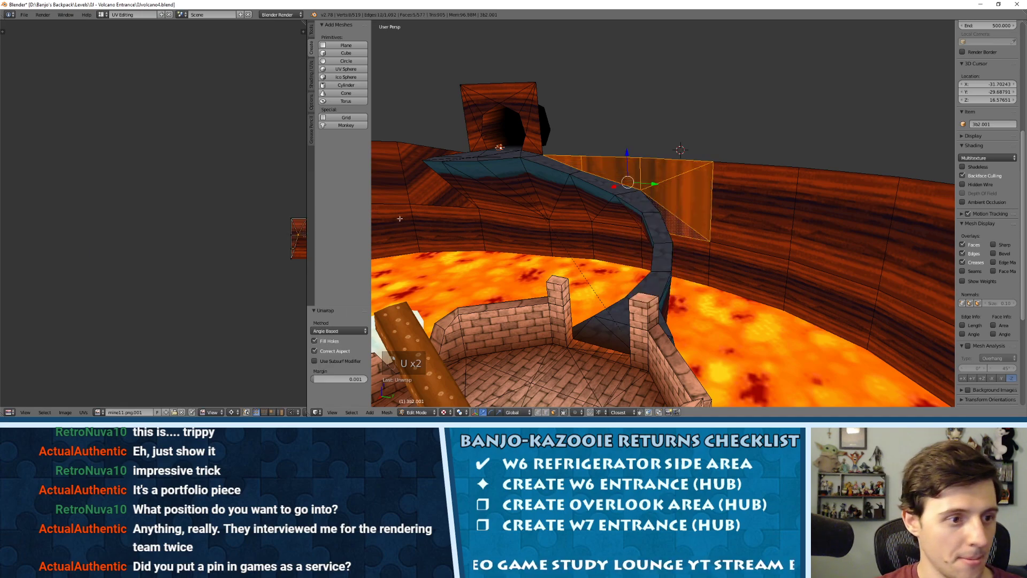
Add the two neighbouring full-height wall faces to the selection and rotate only the newly unwrapped UV island by 90°.
scroll(224, 213, "up", 4)
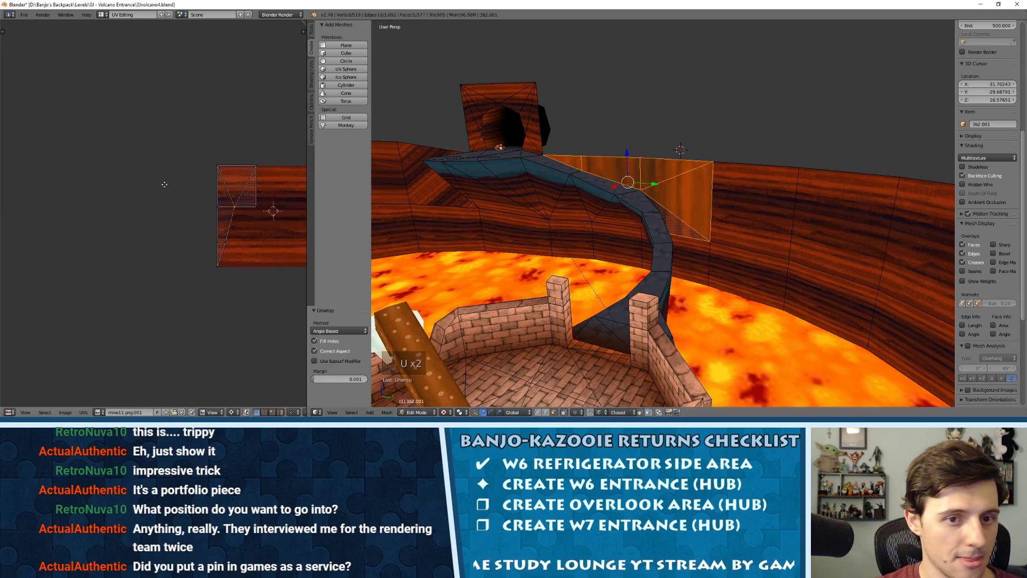
right_click(733, 198, "shift")
key("a")
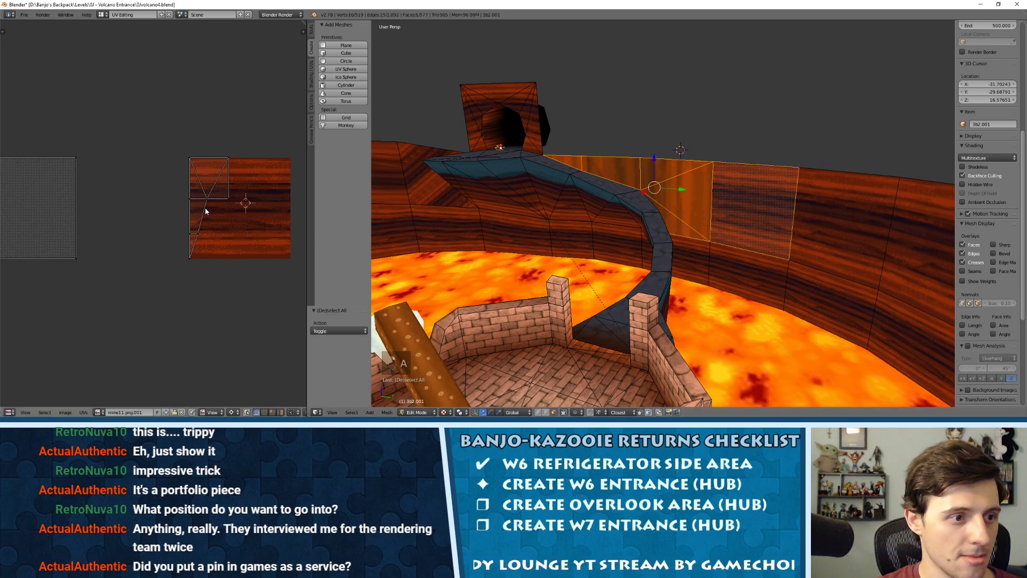
key("l")
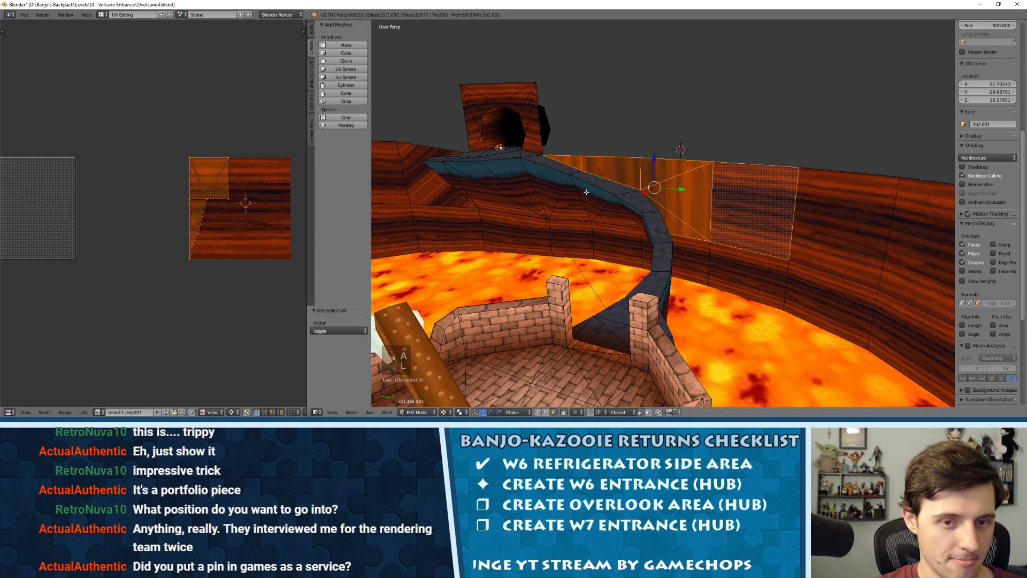
right_click(836, 225, "shift")
scroll(164, 205, "down", 4)
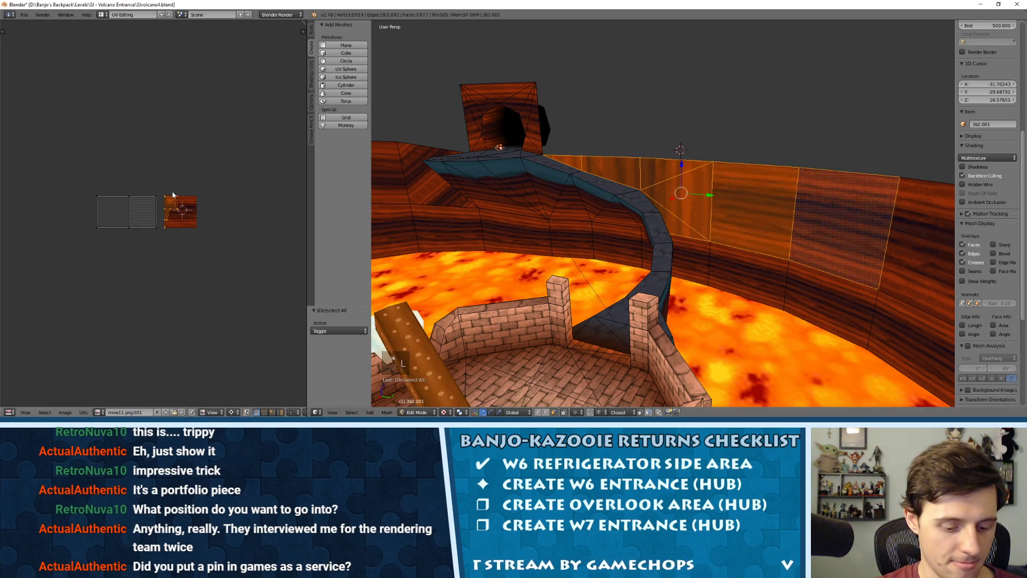
type("r90")
key("Return")
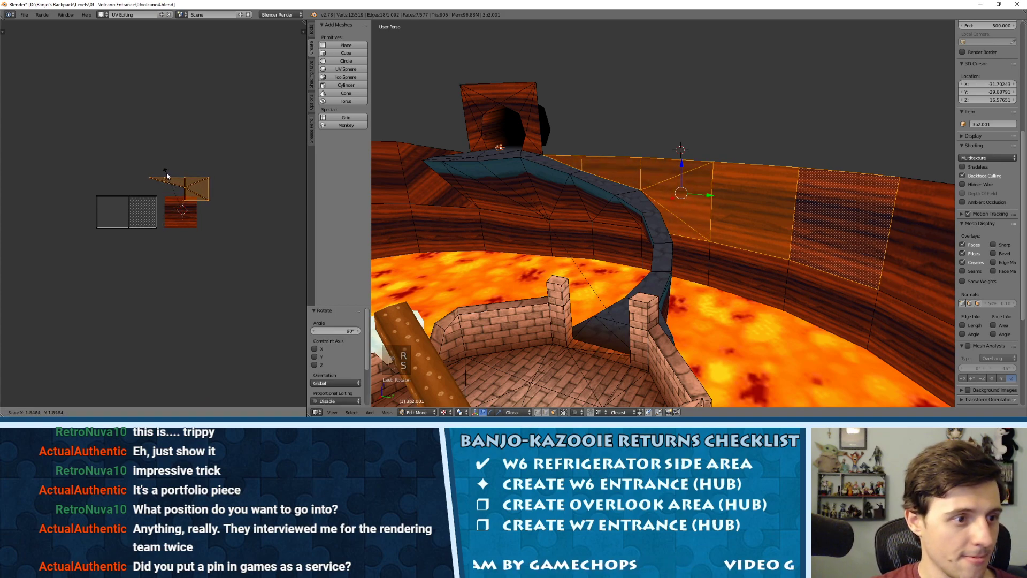
Scale the tapered UV island by about 2.356 and move it about -3.767 in X and -0.807 in Y beside the neighbouring faces' UVs.
left_click(166, 174)
key("g")
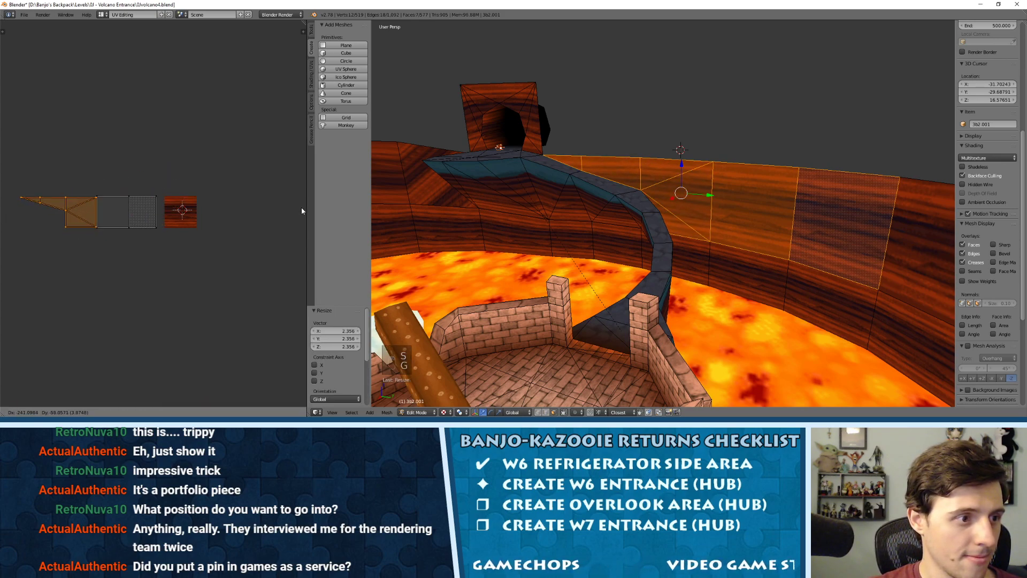
left_click(301, 210)
key("KP_Decimal")
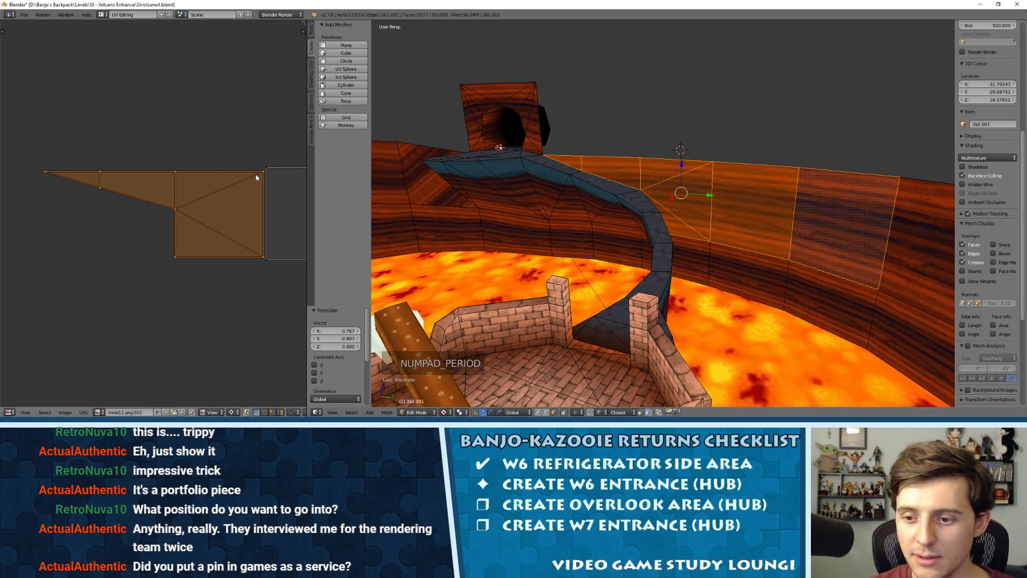
scroll(229, 183, "up", 2)
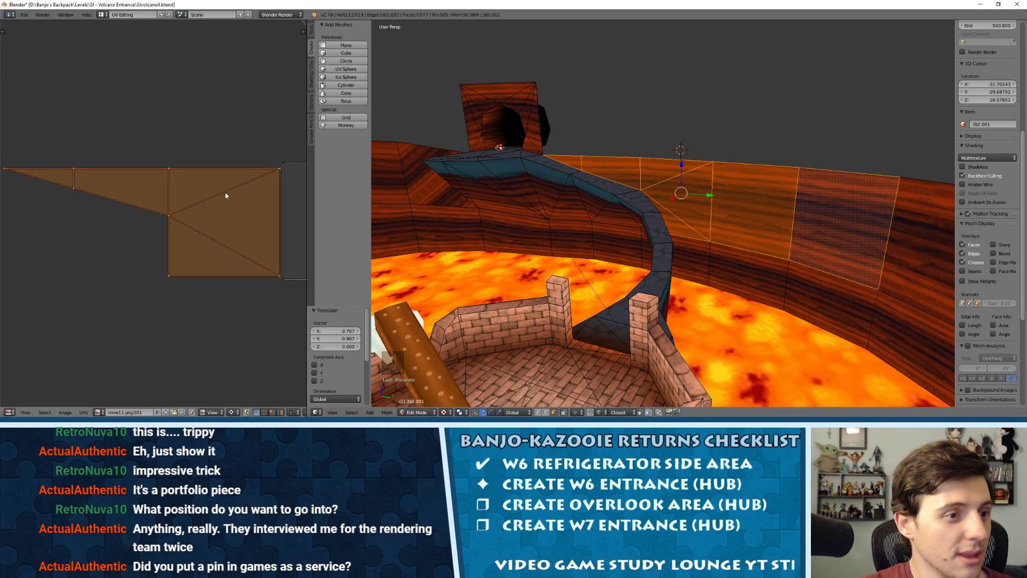
Enlarge the tapered UV island by about 1.07 and nudge it until its side and top edge meet the neighbouring face's UVs.
scroll(233, 169, "down", 1)
left_click(194, 206)
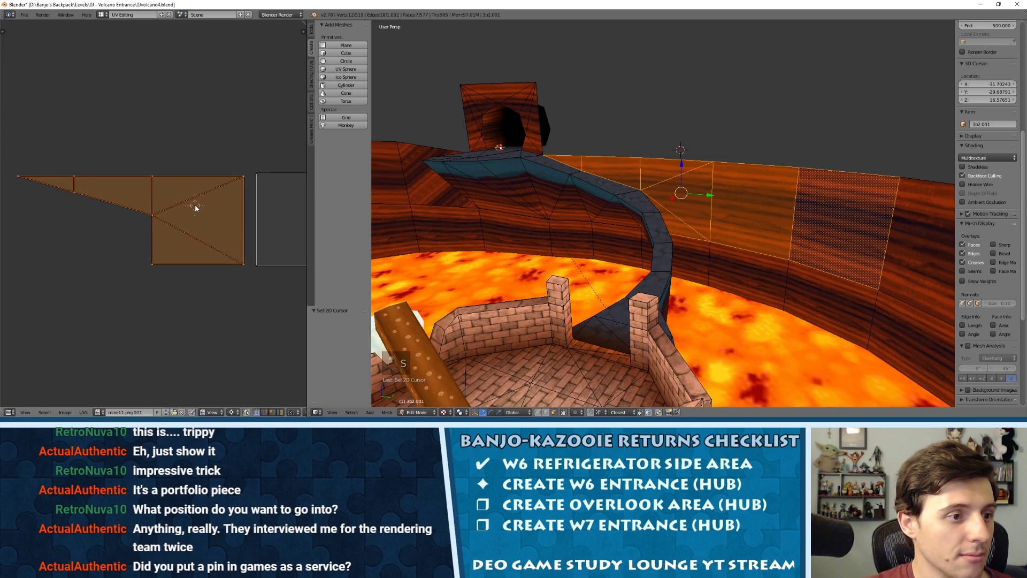
key("s")
left_click(218, 162)
key("g")
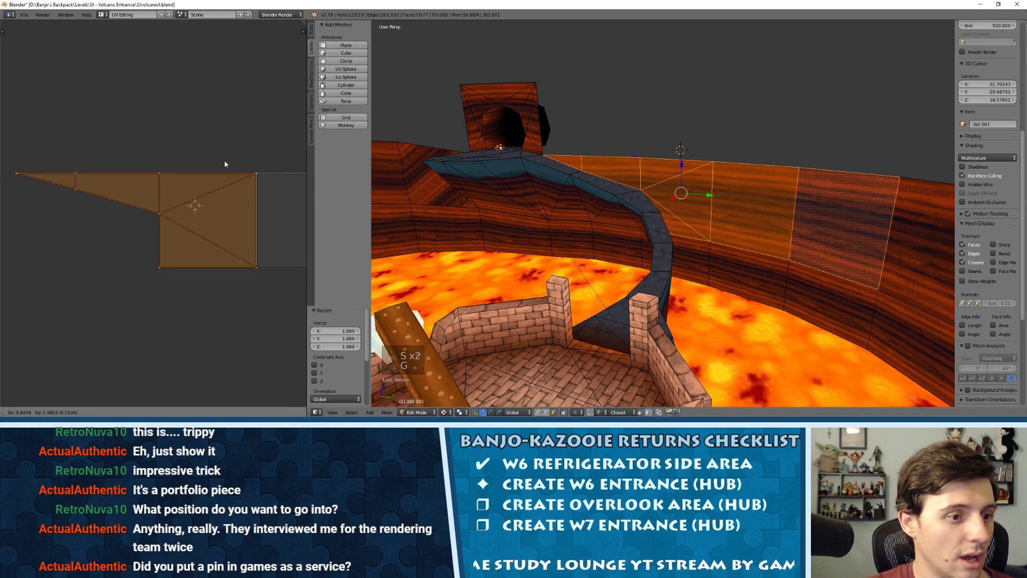
left_click(225, 164)
key("g")
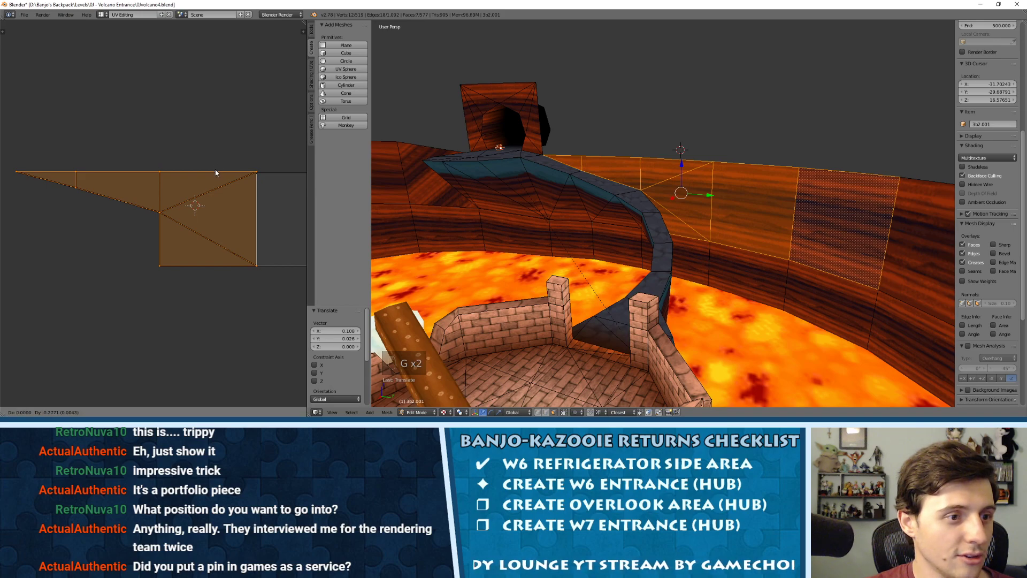
left_click(216, 171)
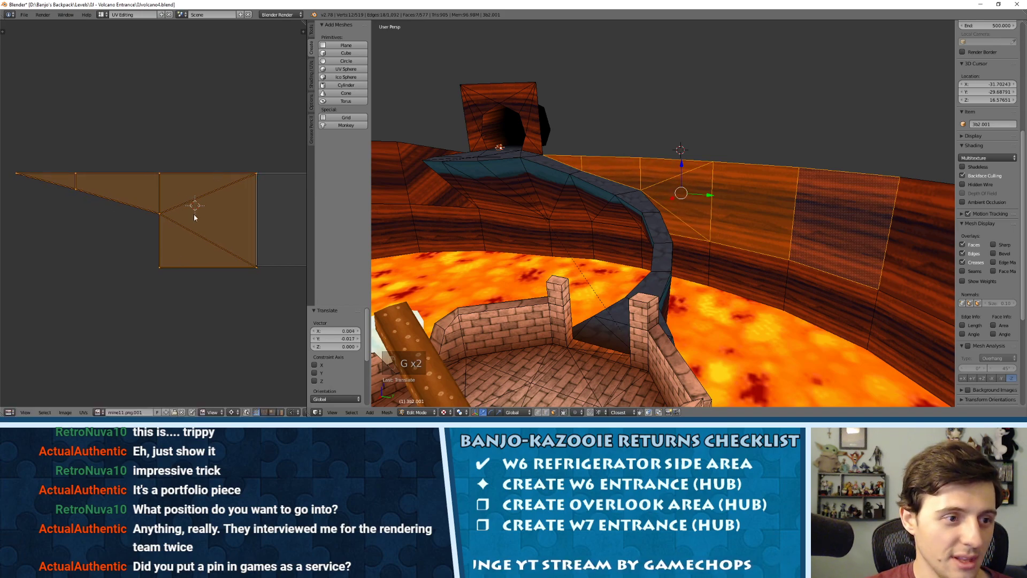
Move the UVs of the tapered island's bottom edge level with the neighbouring strip's bottom edge and deselect everything.
right_click(252, 287)
key("g")
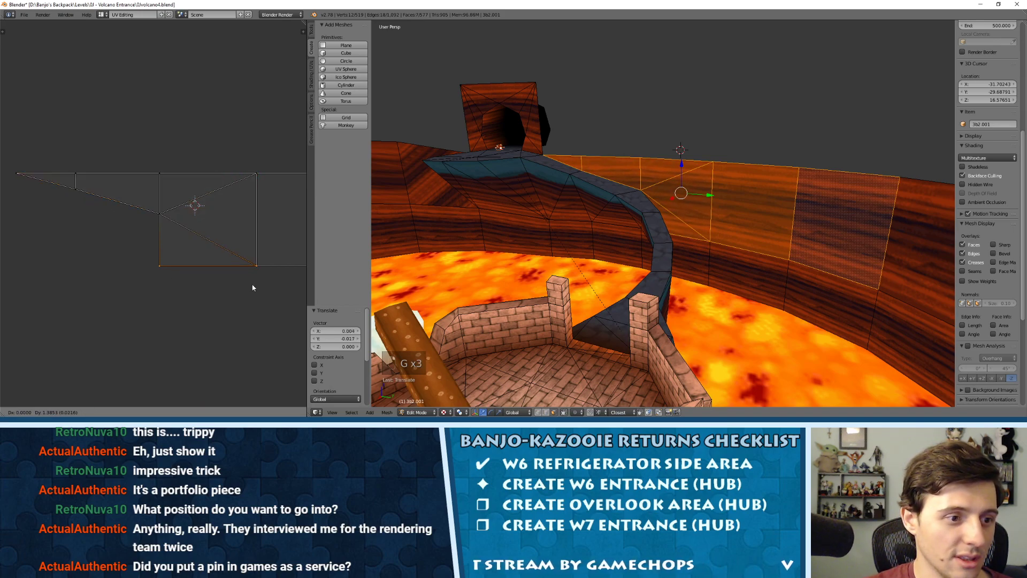
left_click(253, 288)
key("a")
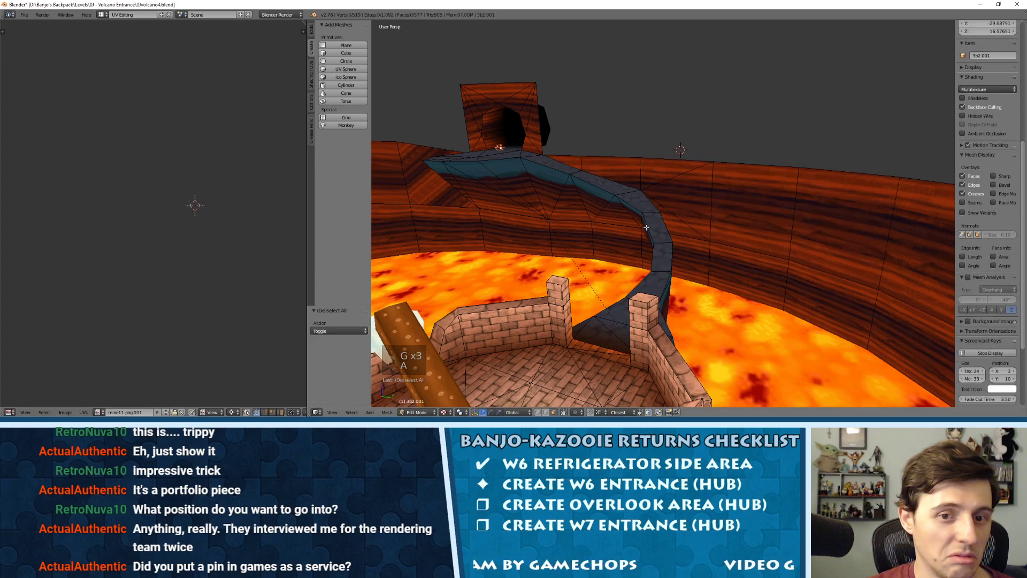
key("Tab")
key("Tab")
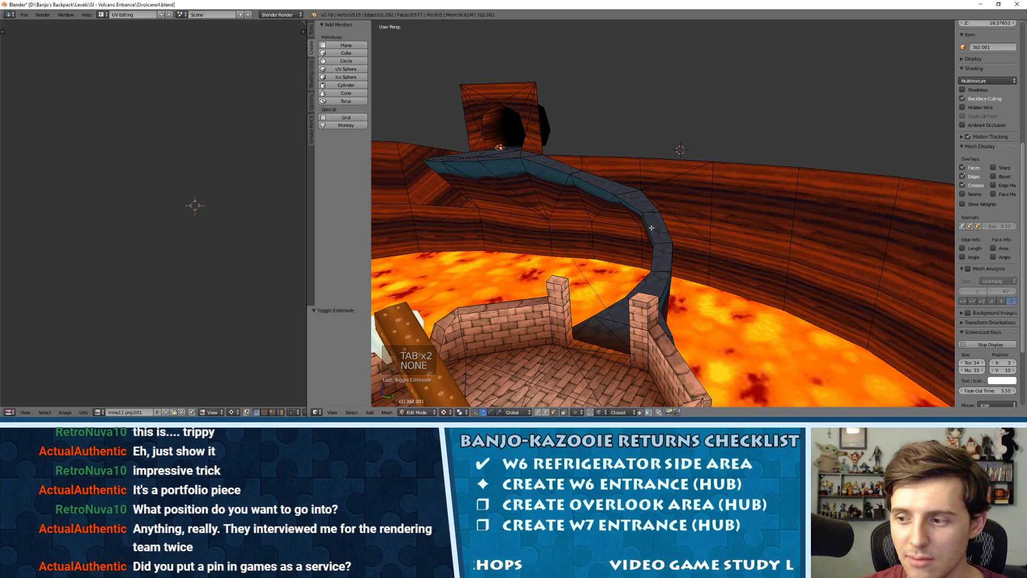
Select the vertically streaked upper wall faces ending on the layered face by the cave, and unwrap with Follow Active Quads using Length Average.
middle_click_drag(559, 255, 582, 205)
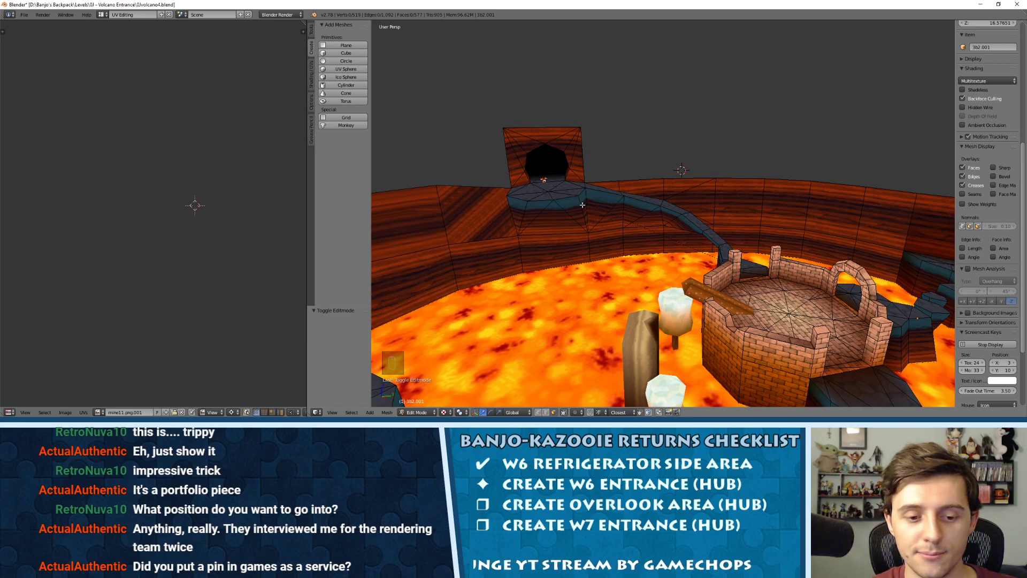
middle_click_drag(623, 181, 587, 181)
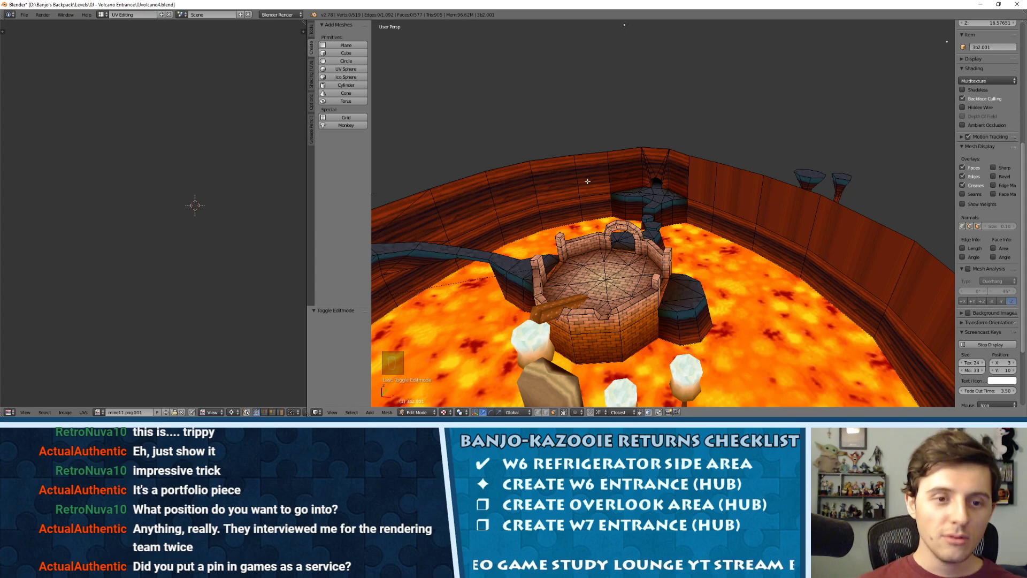
middle_click_drag(600, 164, 671, 194)
right_click(883, 215)
right_click(829, 208, "shift")
right_click(769, 201, "shift")
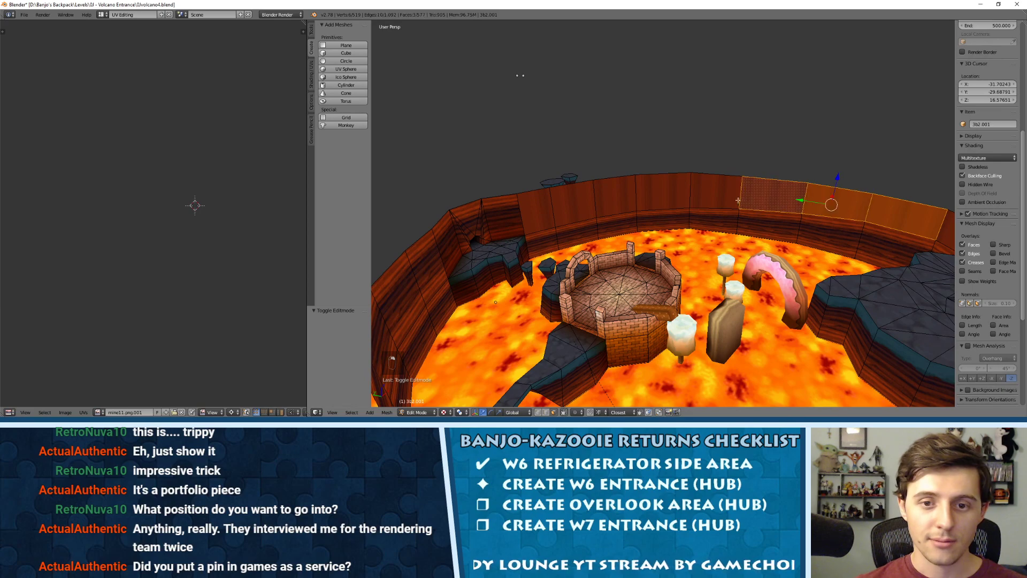
right_click(710, 197, "shift")
right_click(649, 198, "shift")
right_click(615, 197, "shift")
right_click(575, 200, "shift")
right_click(539, 205, "shift")
right_click(506, 213, "shift")
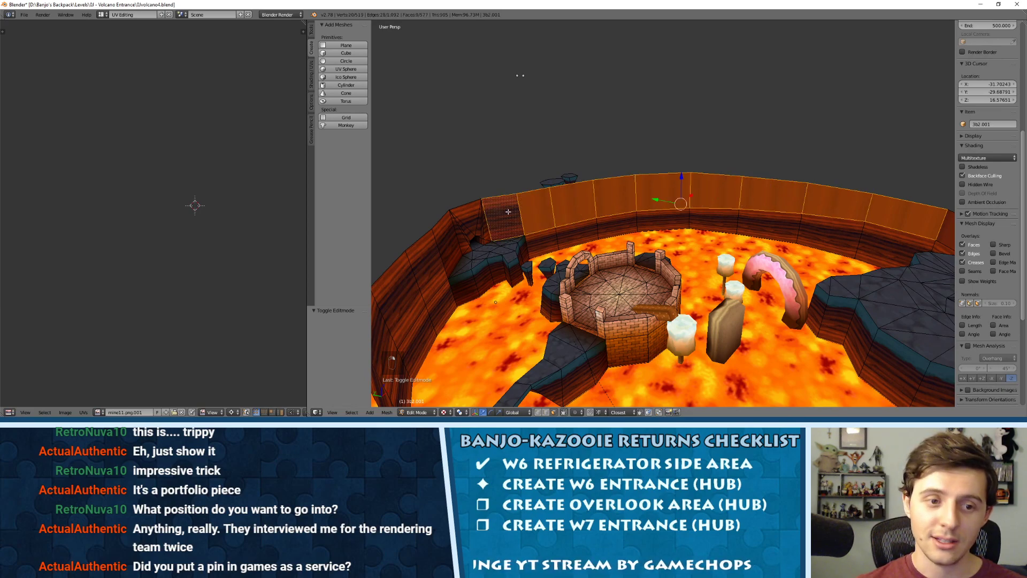
key("u")
left_click(497, 236)
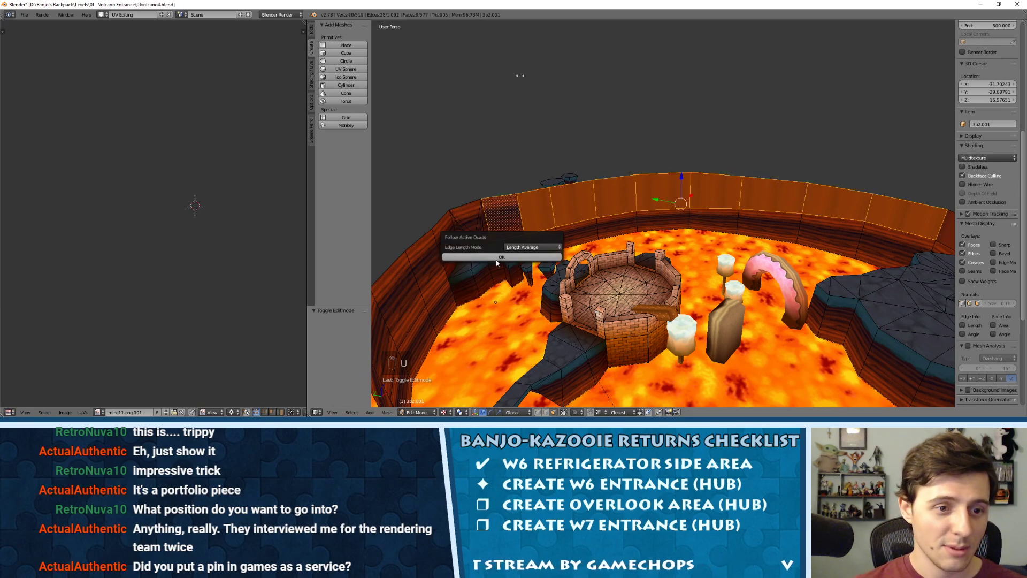
left_click(497, 258)
Continue the rock layers onto the last upper face beside the cone ledge with Follow Active Quads from its textured neighbour, then deselect everything.
middle_click_drag(441, 323, 663, 182)
right_click(829, 183)
scroll(825, 184, "up", 3)
right_click(780, 170, "shift")
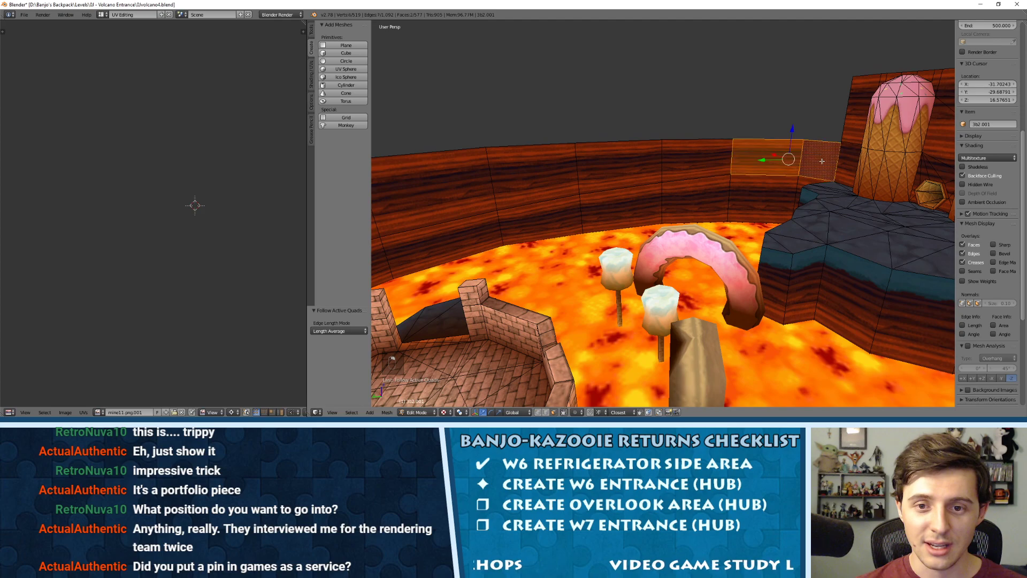
key("u")
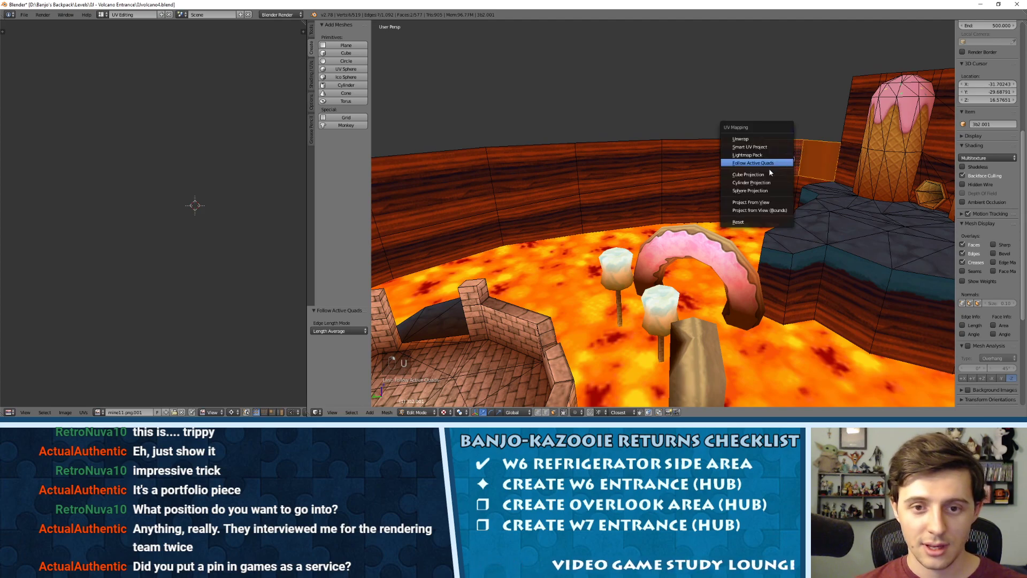
left_click(769, 167)
left_click(747, 187)
key("a")
Switch to Object Mode, then reopen the wall mesh for editing with the view centred on the wall face beside the waffle cone.
key("Tab")
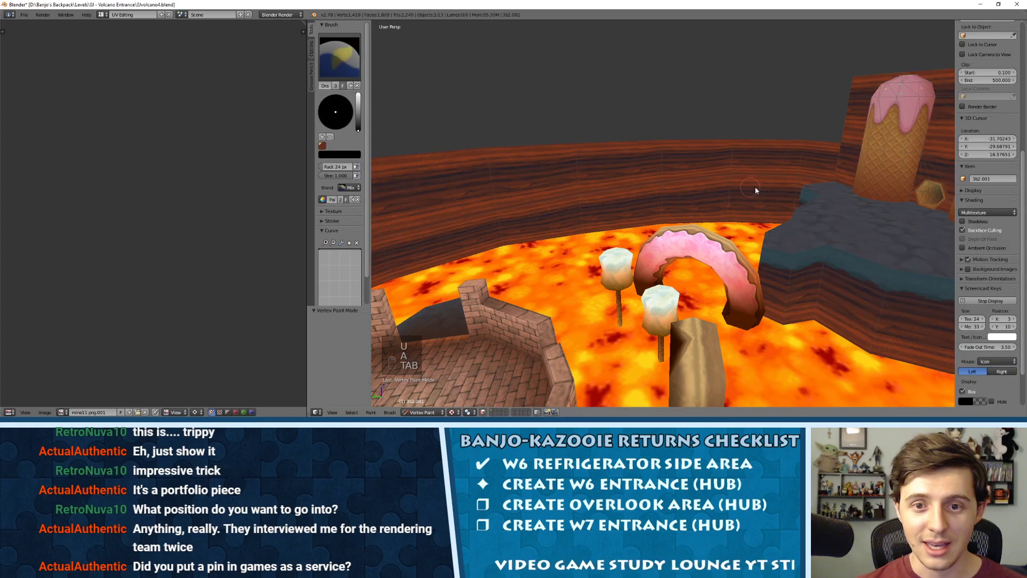
middle_click_drag(840, 187, 749, 187)
key("Tab")
left_click(432, 411)
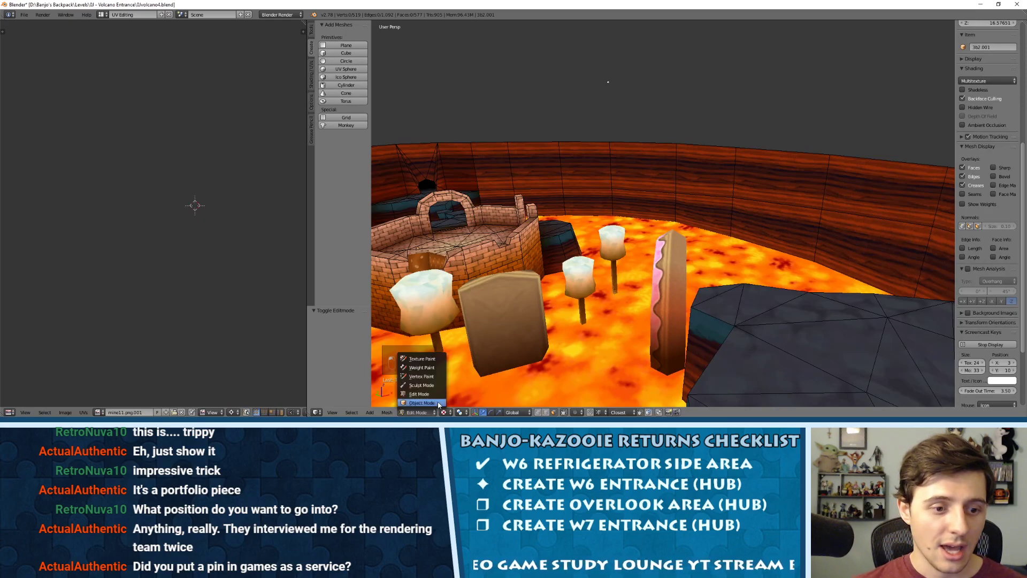
left_click(439, 403)
middle_click_drag(600, 223, 759, 180)
key("Tab")
key("KP_Decimal")
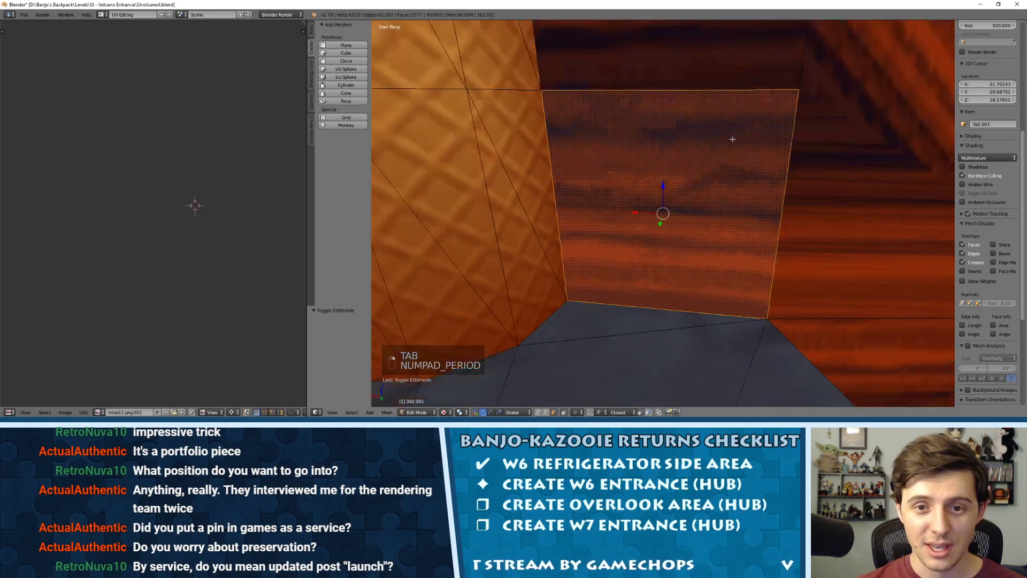
scroll(733, 137, "down", 6)
middle_click_drag(799, 149, 616, 156, "shift")
right_click(654, 162)
mouse_move(755, 155)
middle_mouse_down()
mouse_move(640, 149)
mouse_move(752, 149)
middle_mouse_up()
right_click(513, 175, "shift")
right_click(505, 133, "shift")
Select the four adjoining upper wall faces beside the mint-topped cone, including both diagonally streaked ones, and unwrap them.
right_click(622, 134)
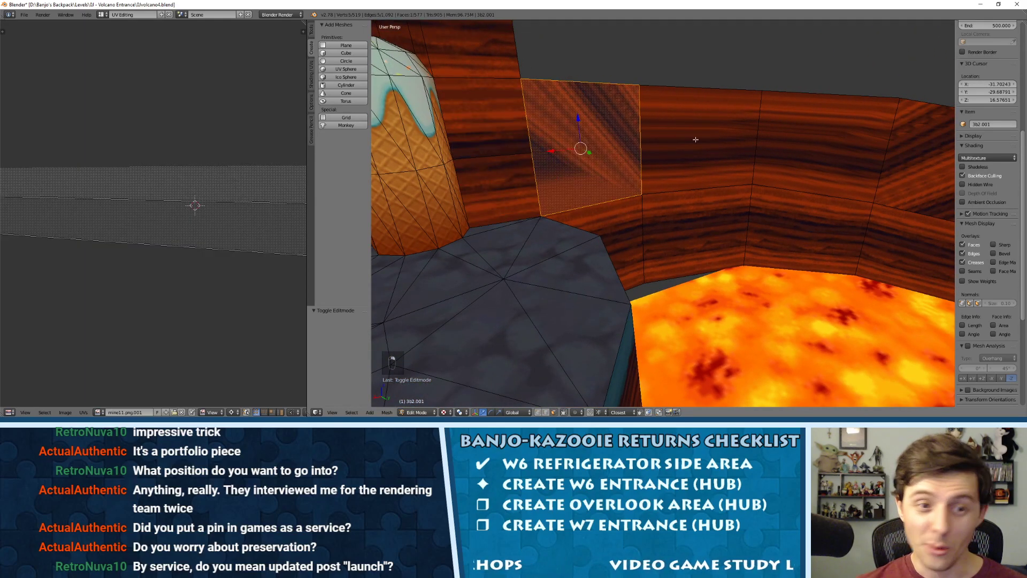
right_click(696, 137, "shift")
right_click(802, 131, "shift")
right_click(886, 132, "shift")
right_click(903, 142, "shift")
right_click(850, 143, "shift")
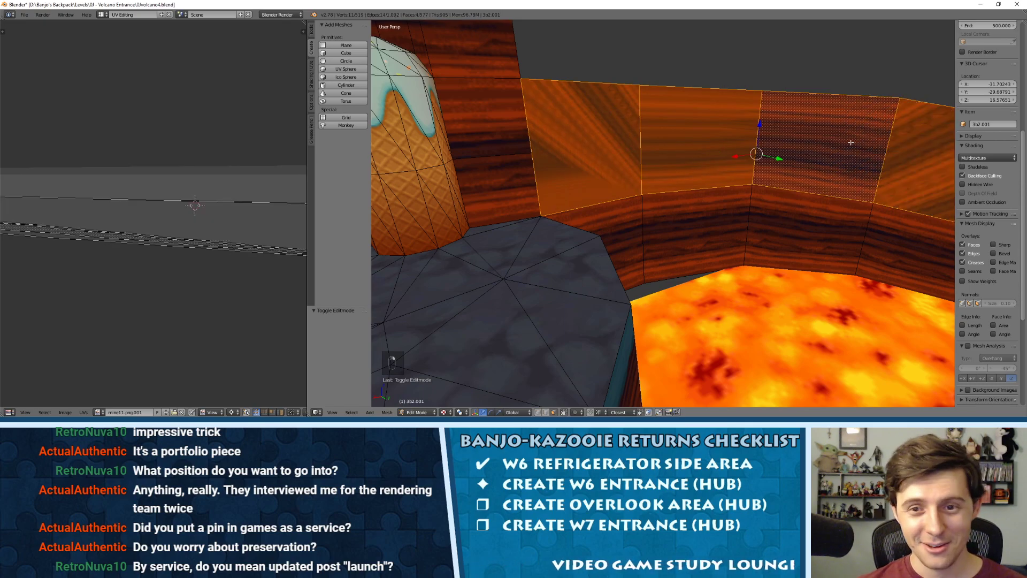
middle_click_drag(874, 159, 607, 169)
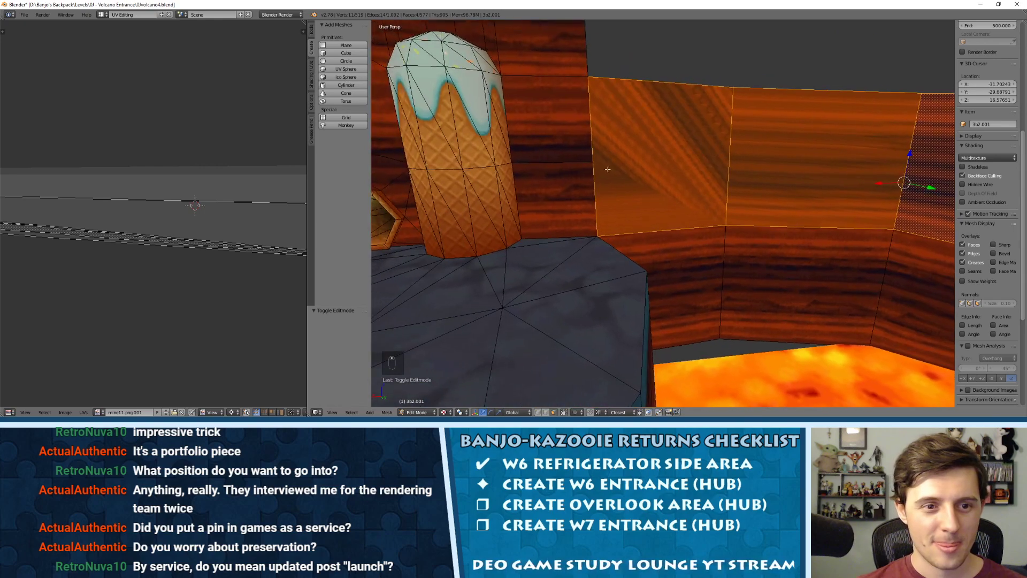
key("u")
left_click(672, 157)
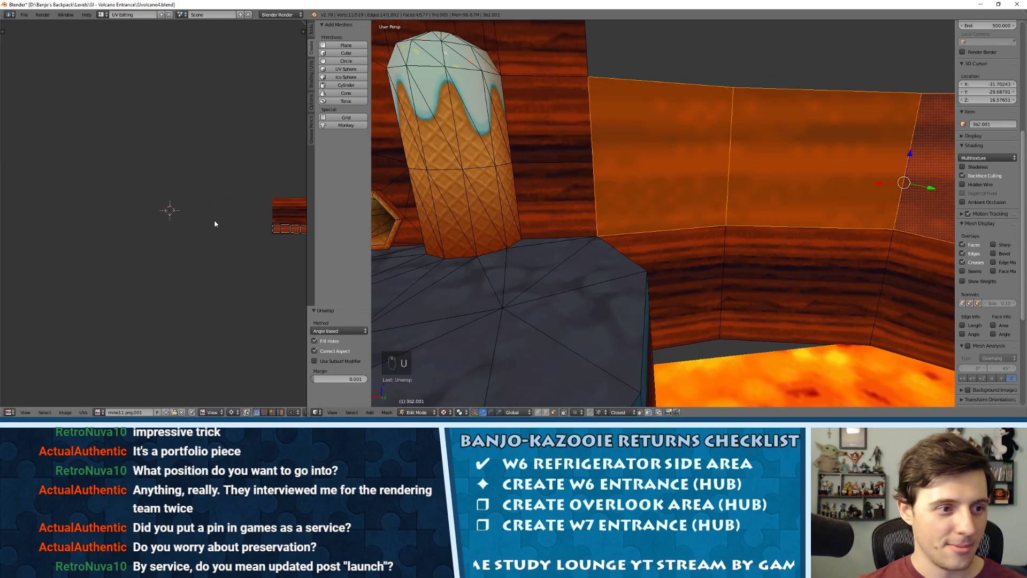
Select all UVs of the four unwrapped faces and scale them up by about 2.834.
key("a")
key("KP_Decimal")
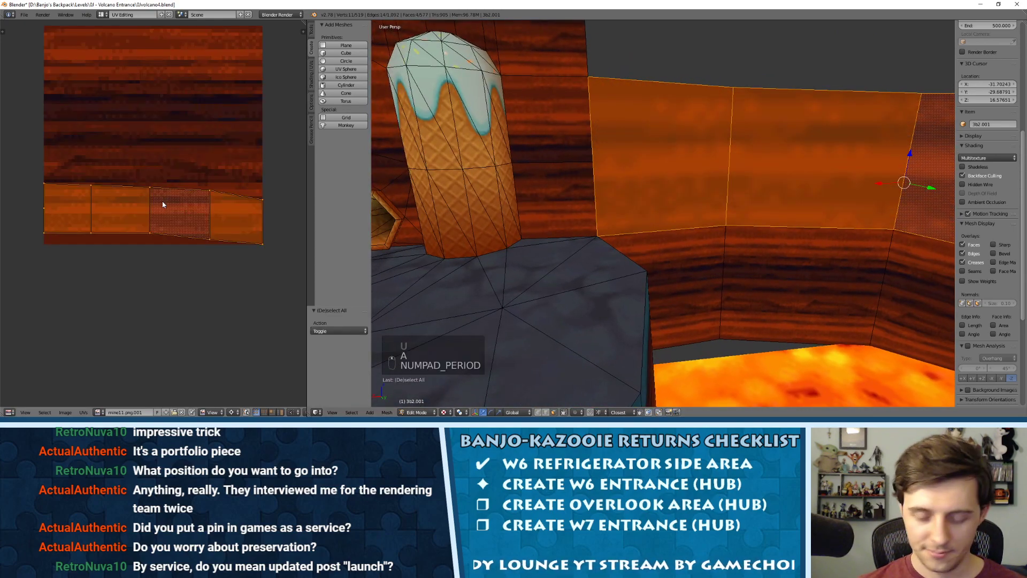
left_click(168, 210)
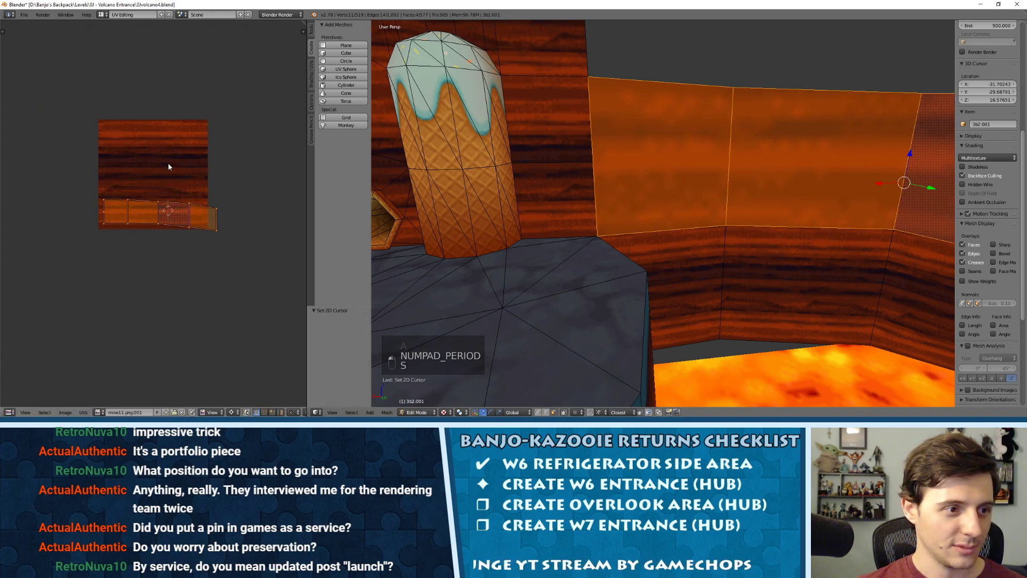
key("s")
key("s")
left_click(207, 81)
Move the UV vertices along the strip's upper edge level with each other to form a straight horizontal line.
scroll(112, 166, "down", 3)
right_click(107, 195)
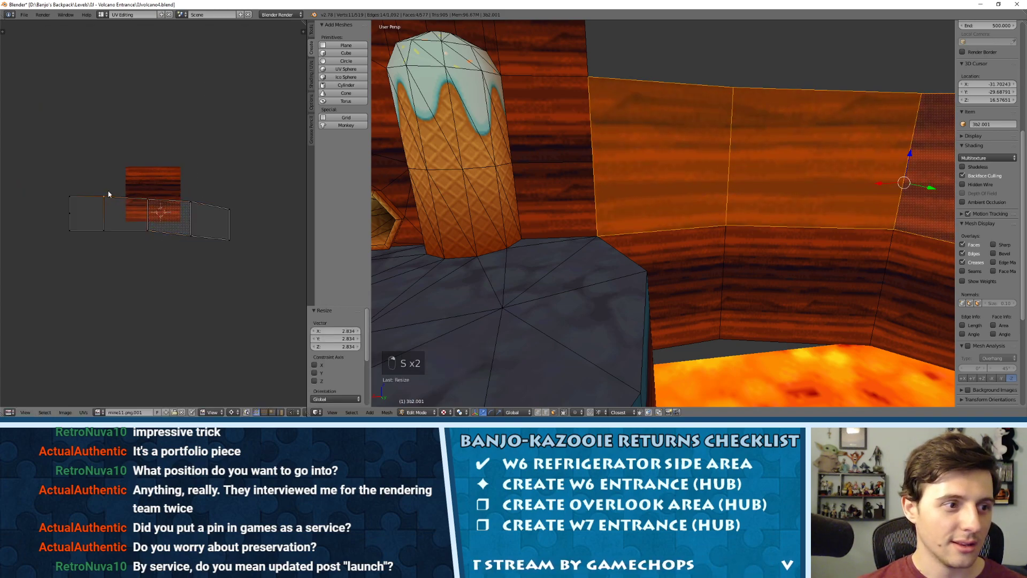
scroll(108, 195, "up", 2)
key("g")
left_click(101, 189)
right_click(145, 196)
key("g")
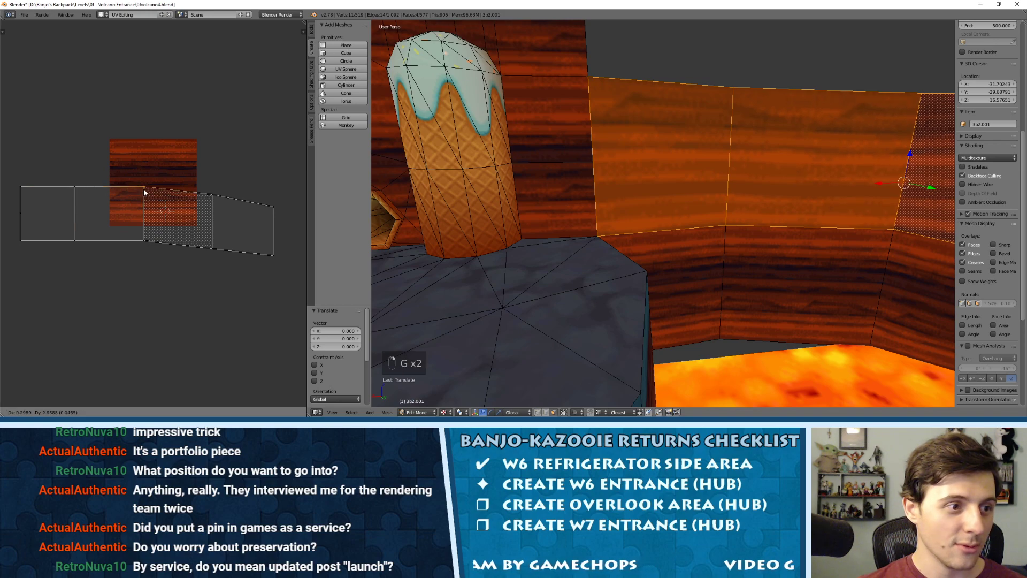
left_click(144, 191)
right_click(213, 199)
key("g")
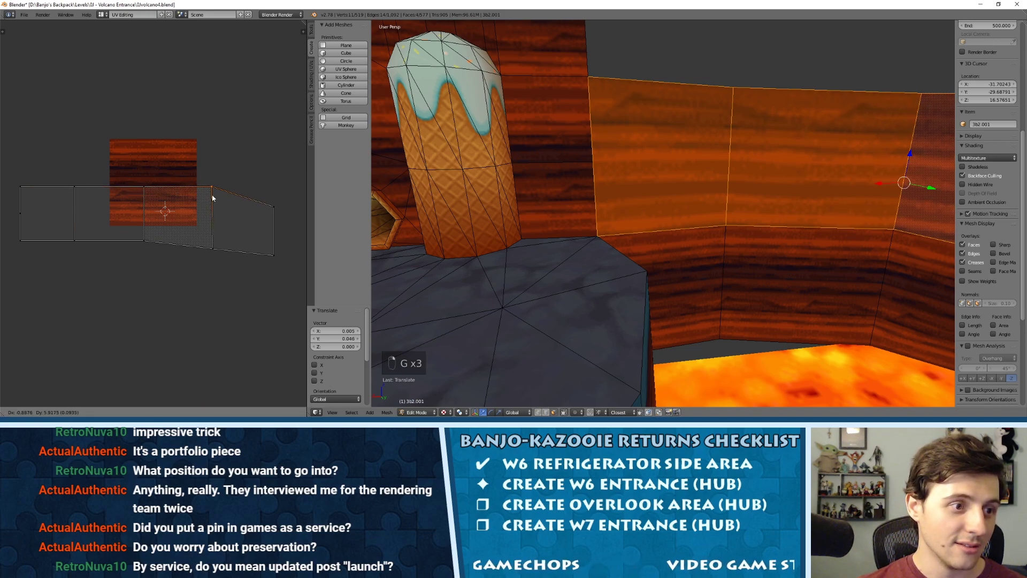
left_click(213, 198)
right_click(262, 206)
key("g")
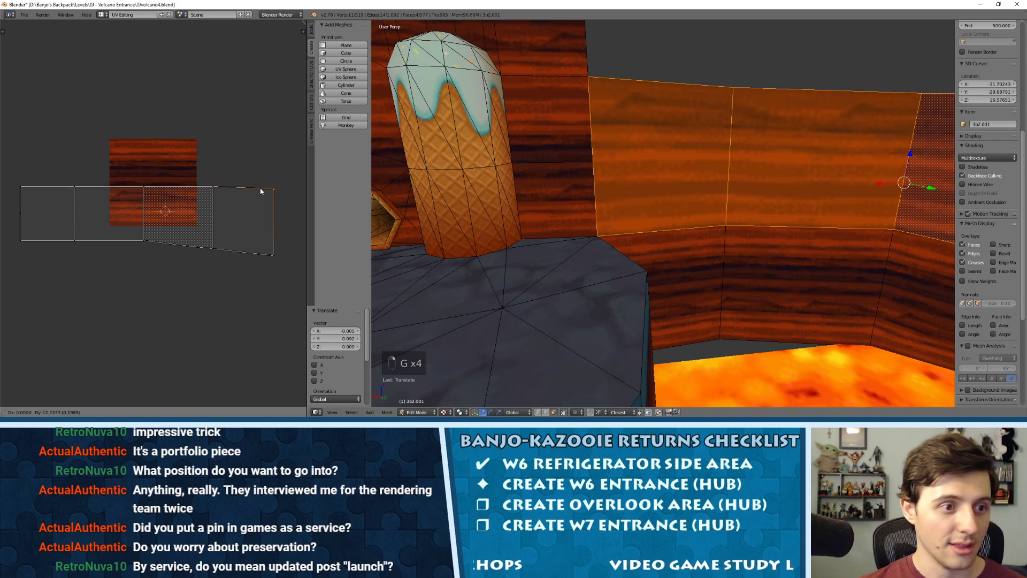
left_click(261, 191)
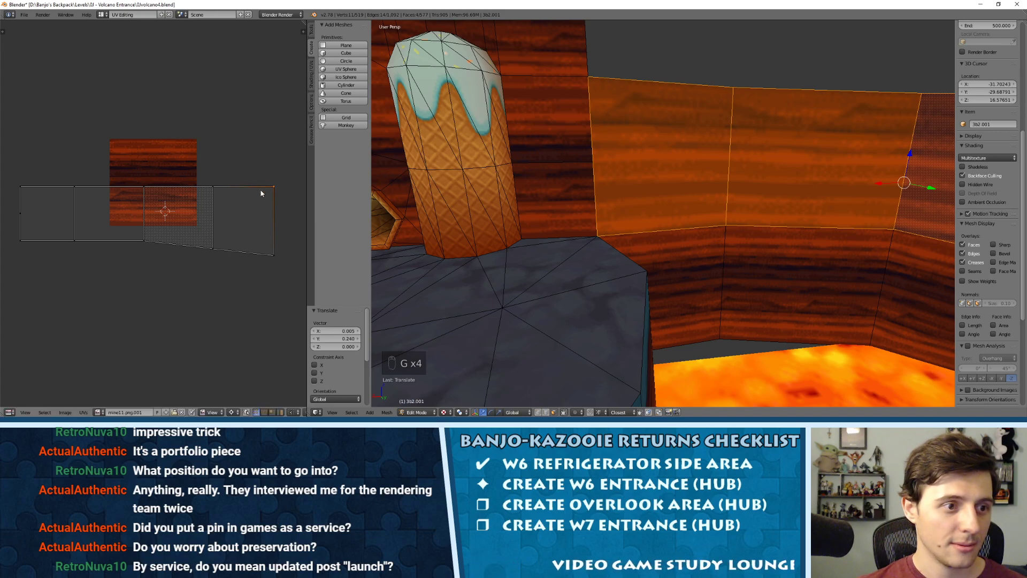
Raise the sagging lower UV vertices of the last two faces level with the rest of the strip's bottom edge.
right_click(274, 255)
key("g")
left_click(275, 247)
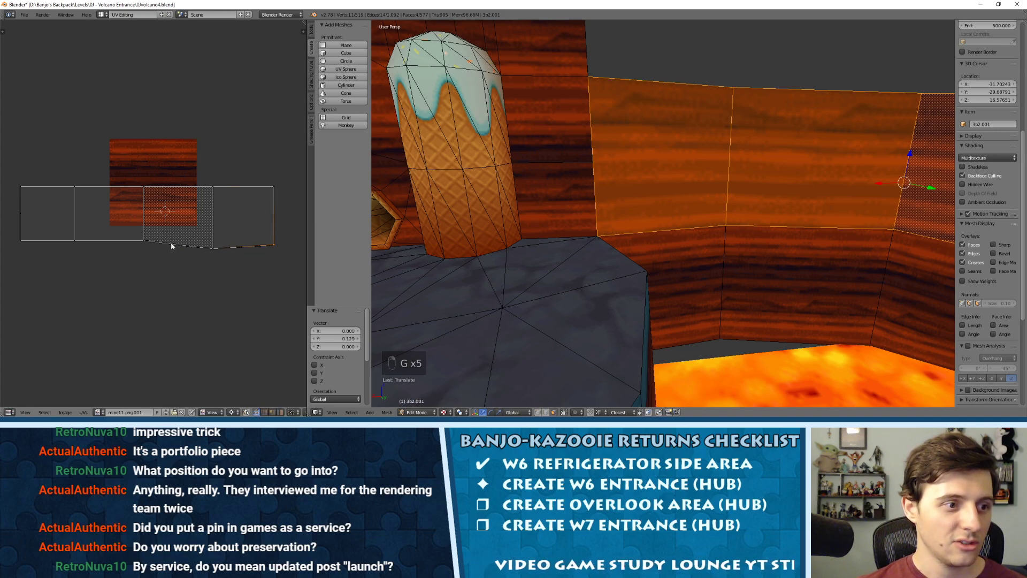
right_click(212, 247)
key("g")
left_click(211, 241)
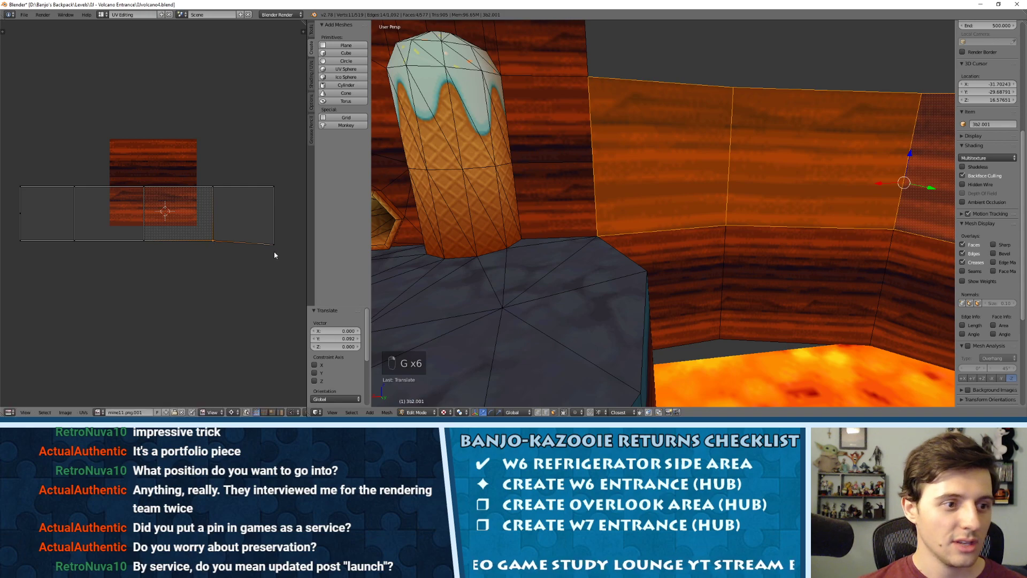
right_click(274, 255)
key("g")
left_click(274, 246)
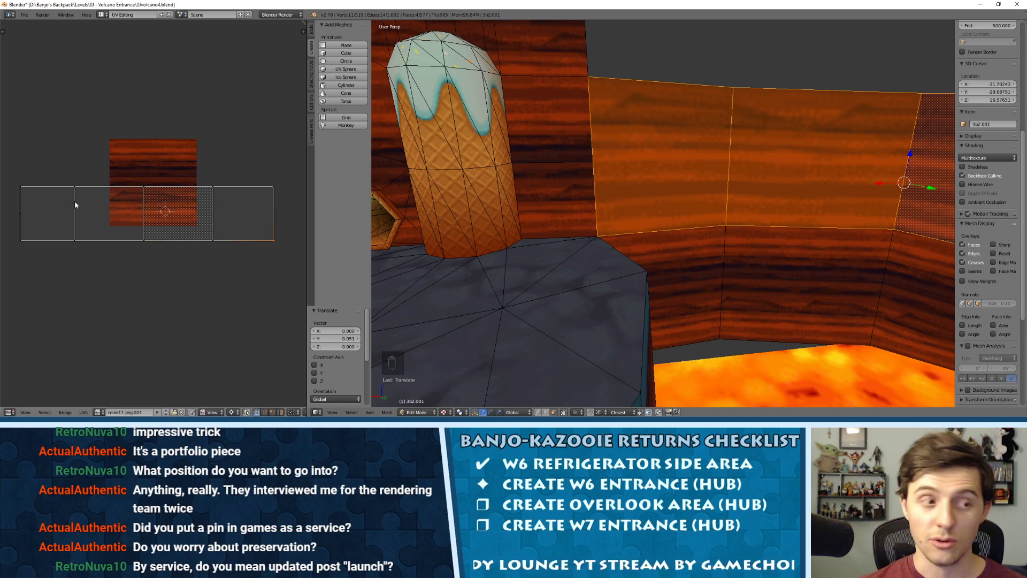
Scale the whole UV strip by about 1.289 and move it about -0.116 in X and 0.365 in Y.
key("a")
key("a")
key("a")
key("s")
left_click(161, 164)
key("g")
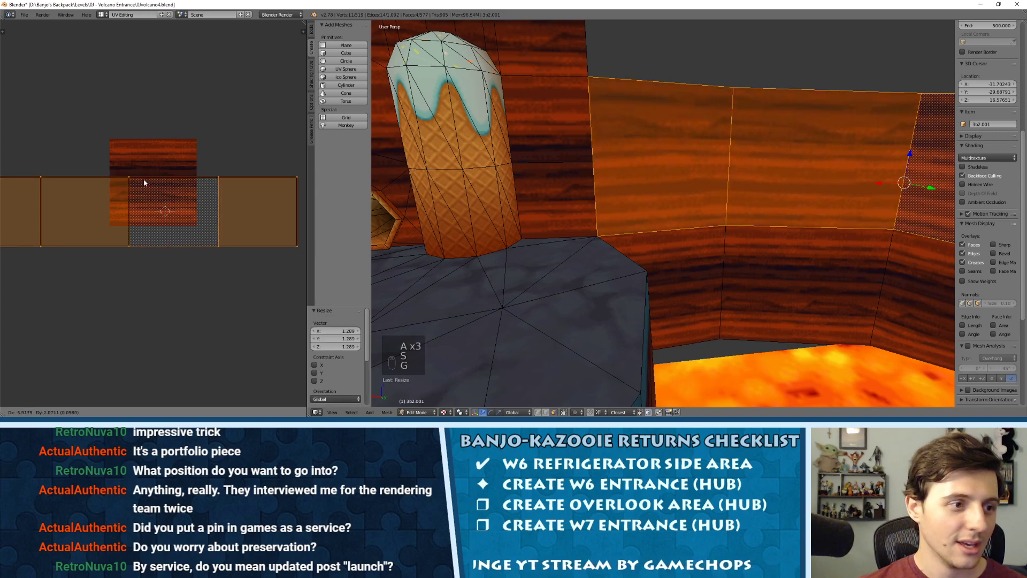
left_click(142, 156)
Enlarge the UV strip further, finishing with a scale of about 1.021, and nudge it to fill the texture tile's height.
key("s")
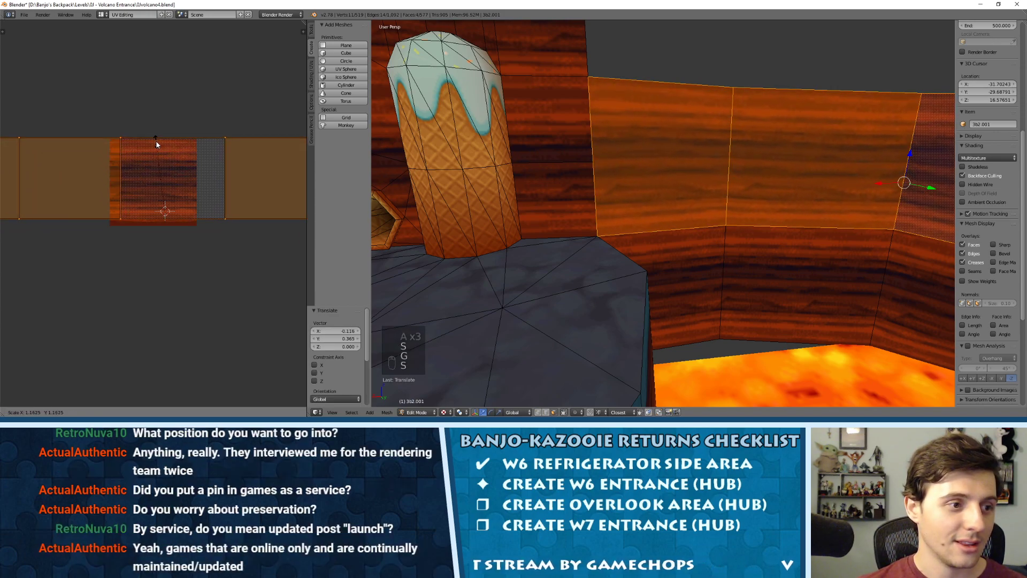
left_click(156, 147)
key("g")
left_click(155, 149)
scroll(155, 149, "up", 4)
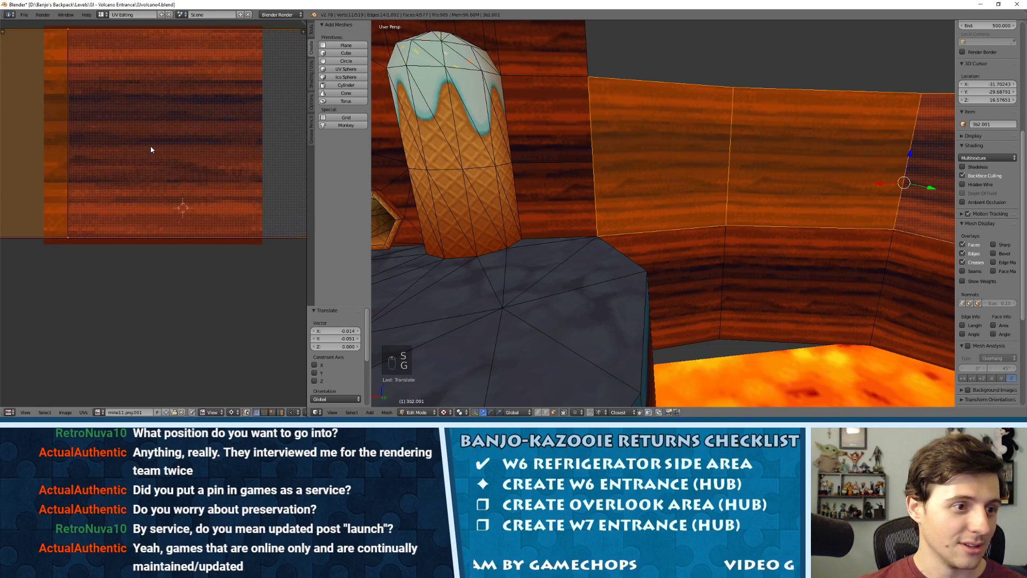
left_click(166, 195)
key("s")
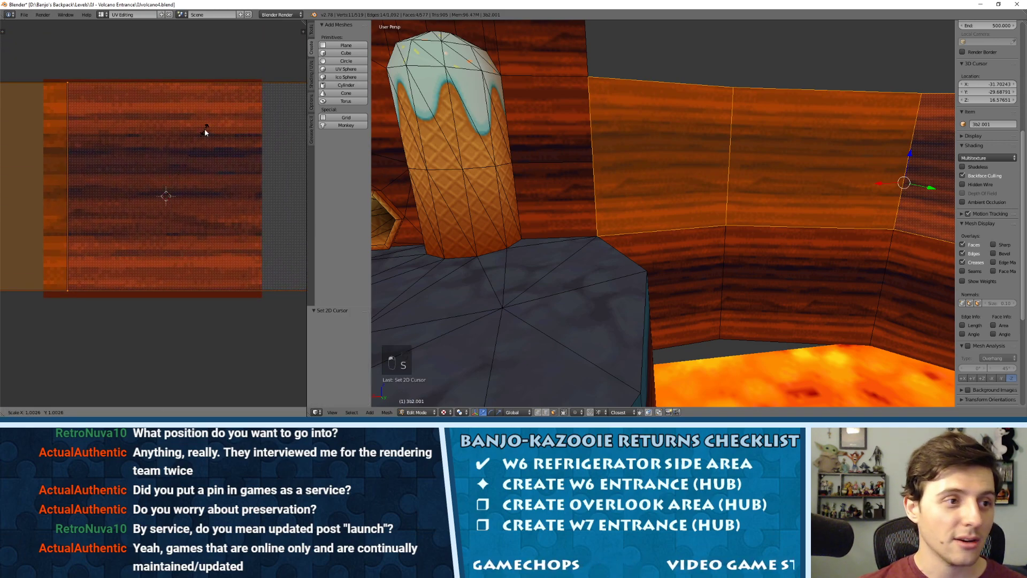
left_click(206, 133)
key("g")
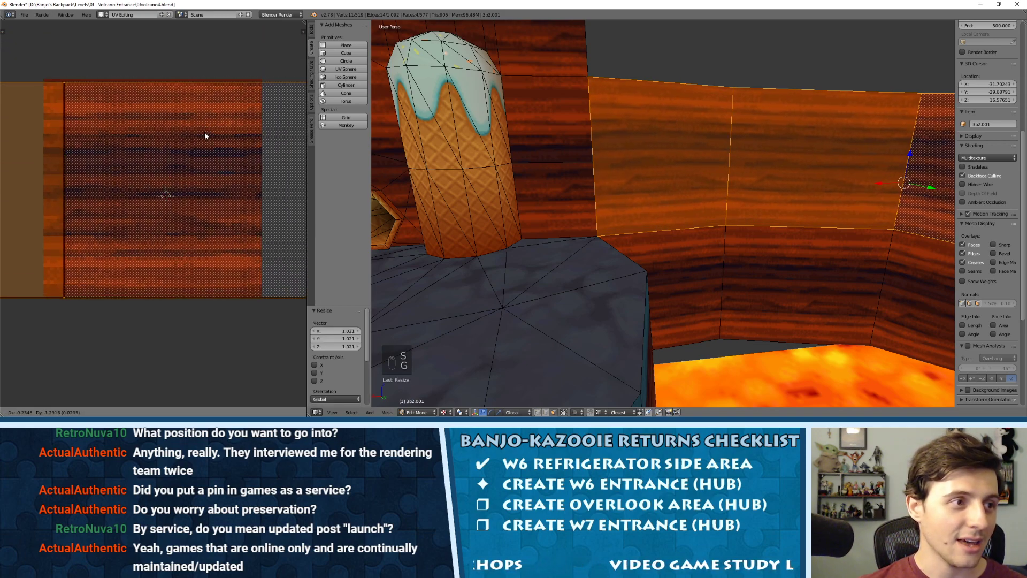
left_click(204, 132)
Move only the UV strip's top row of vertices up to the texture tile's upper edge, then deselect everything.
scroll(153, 178, "down", 7)
key("a")
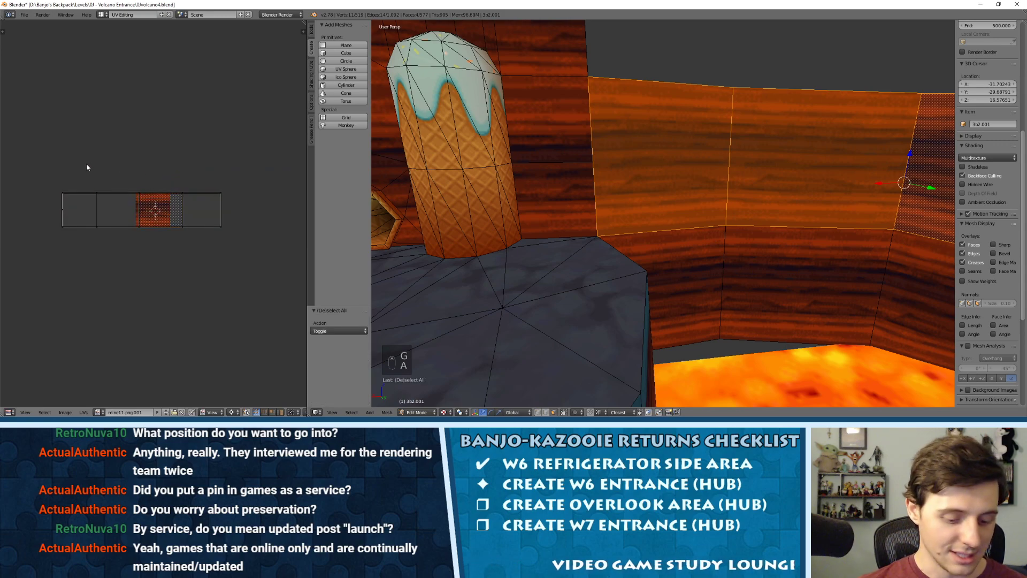
key("b")
left_click_drag(43, 158, 243, 203)
scroll(165, 155, "up", 8)
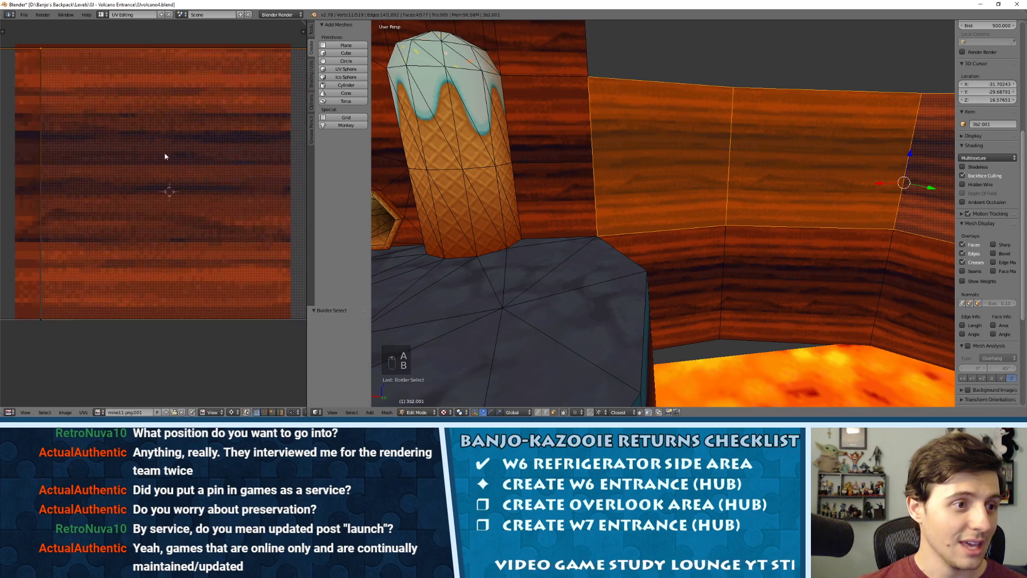
scroll(165, 156, "up", 2)
key("g")
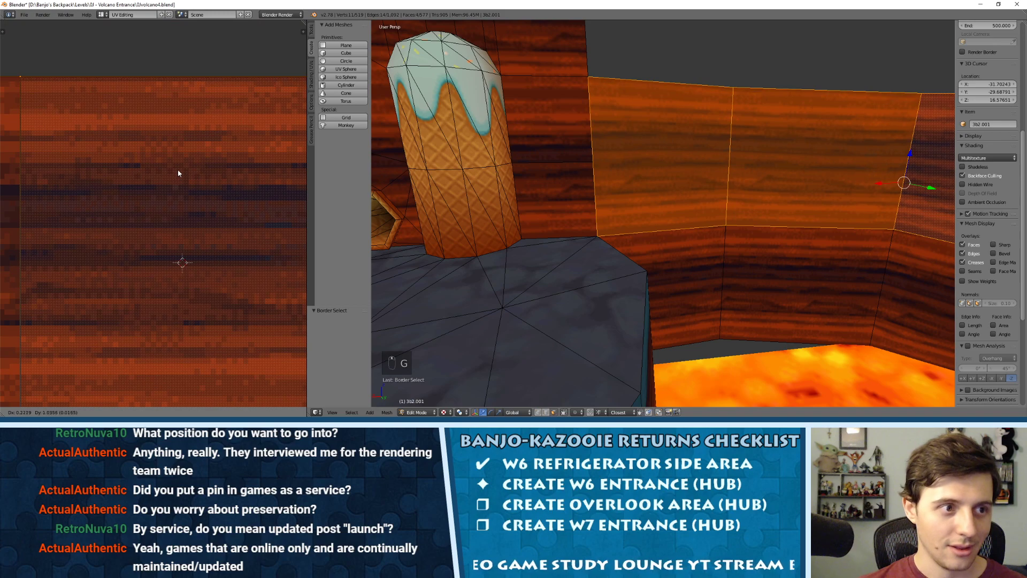
left_click(188, 171)
key("a")
Leave mesh editing and inspect the textured volcano wall around the cave entrance and the rest of the level.
key("Tab")
middle_click_drag(835, 208, 719, 202, "shift")
middle_click_drag(720, 202, 789, 198)
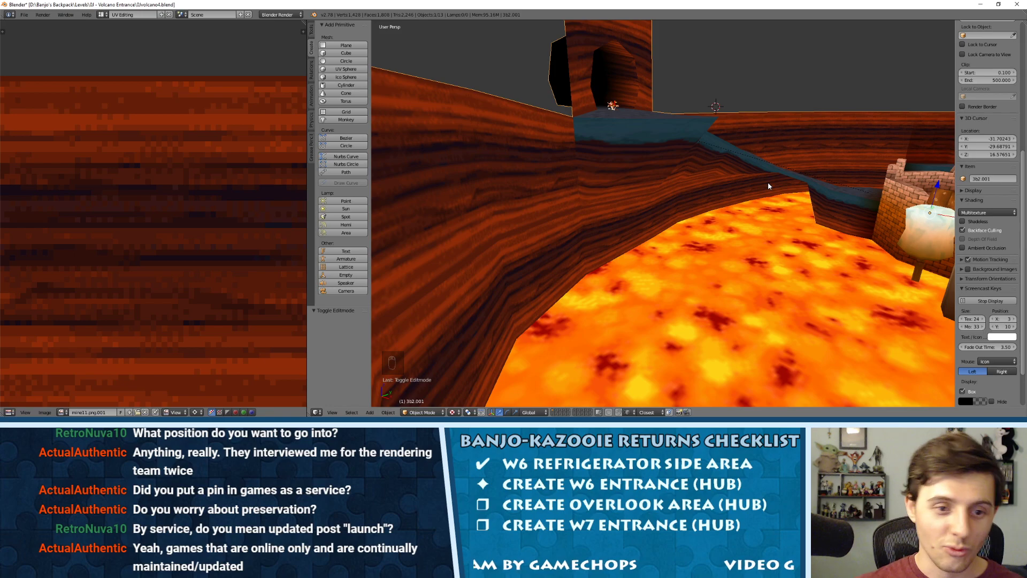
middle_click_drag(692, 109, 640, 173)
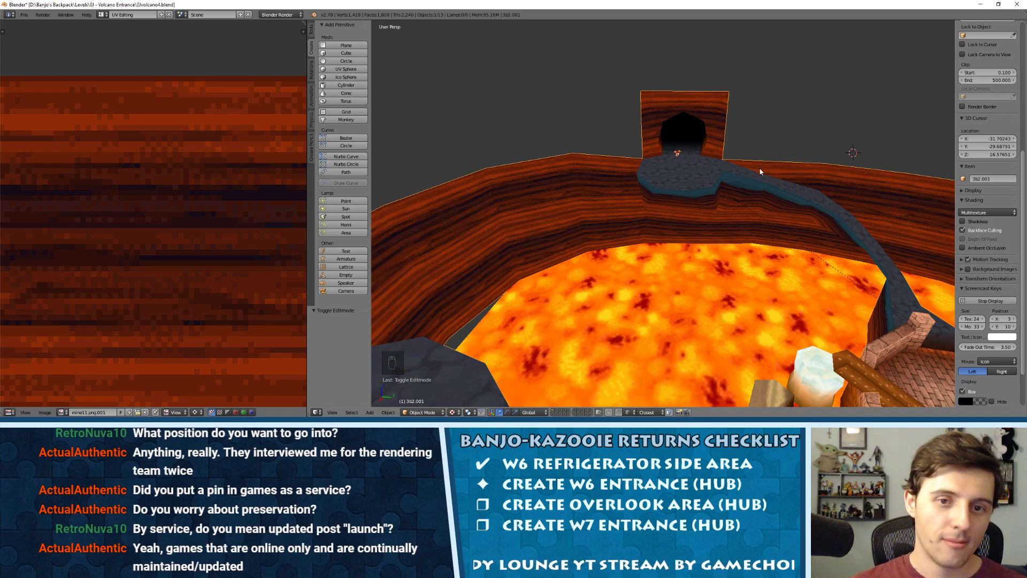
middle_click_drag(760, 171, 689, 154, "shift")
scroll(688, 154, "down", 4)
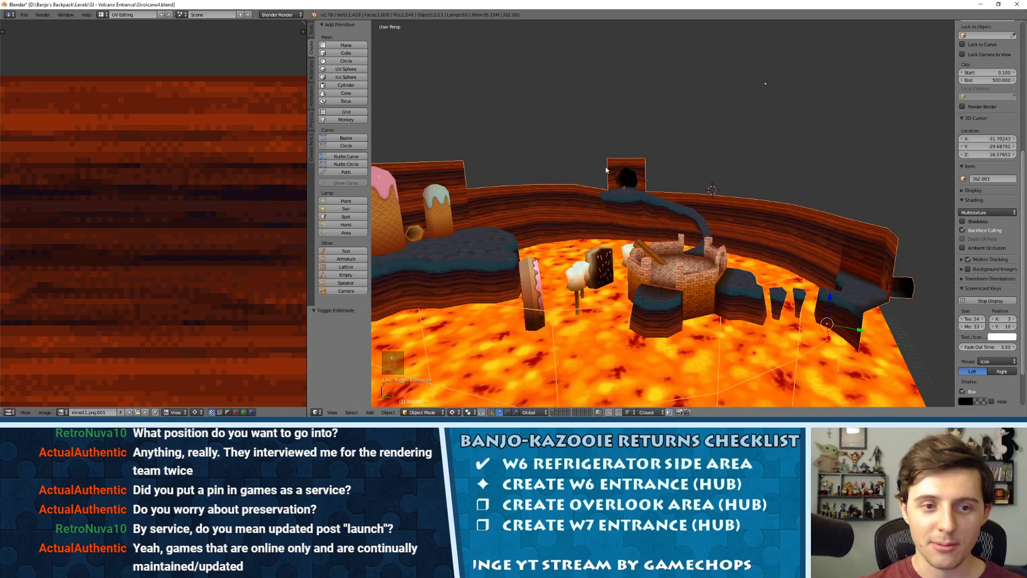
Select the top edge of the wall panel behind the ice-cream cones and snap it vertically to the cave entrance panel's top height.
middle_click_drag(606, 170, 663, 151)
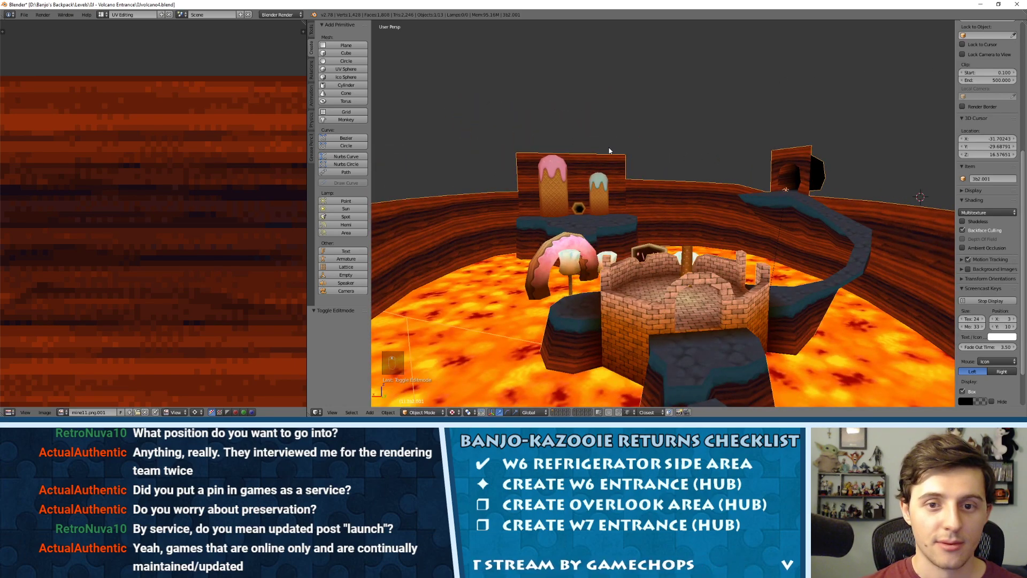
key("Tab")
key("ctrl+Tab")
left_click(552, 146)
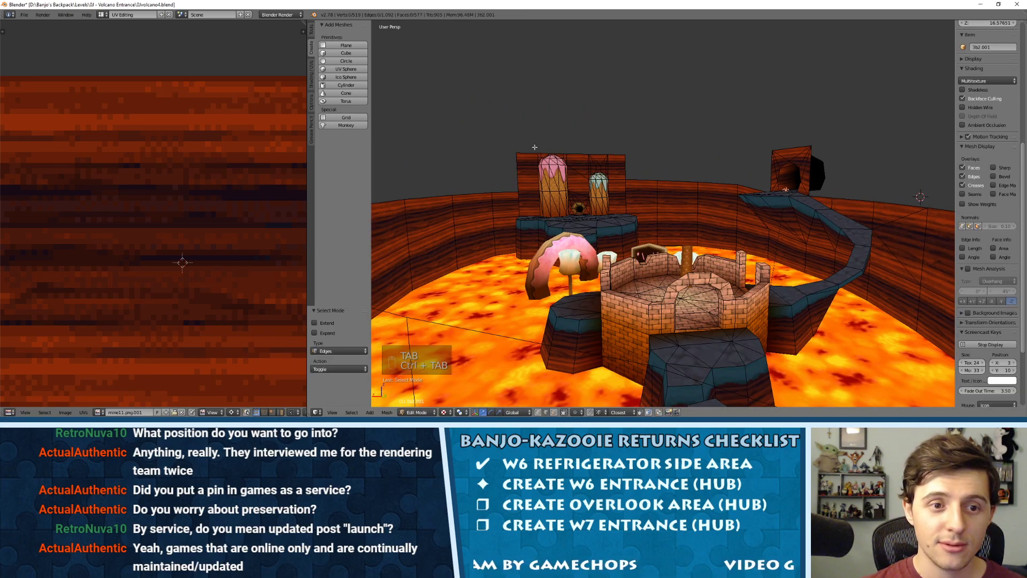
scroll(551, 145, "up", 4)
scroll(551, 146, "down", 1)
middle_click_drag(551, 145, 716, 242, "shift")
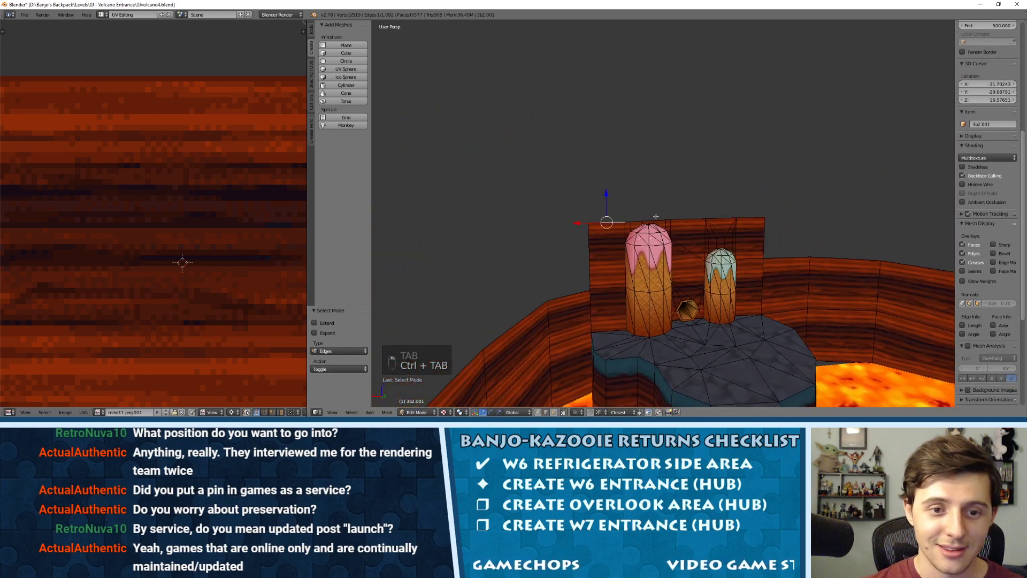
scroll(589, 228, "up", 3)
left_click(653, 221, "alt")
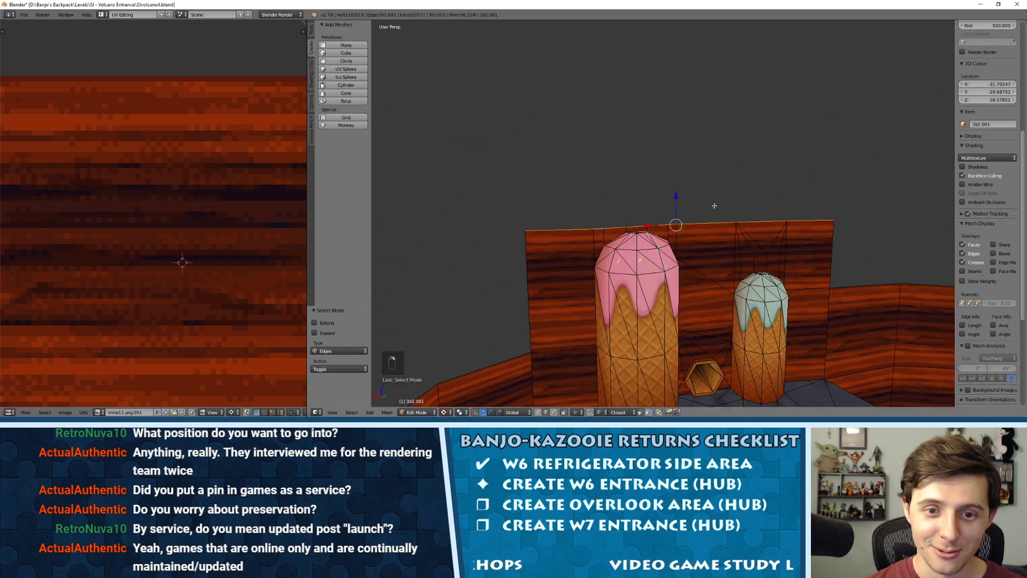
middle_click_drag(775, 207, 682, 204, "shift")
scroll(644, 188, "down", 4)
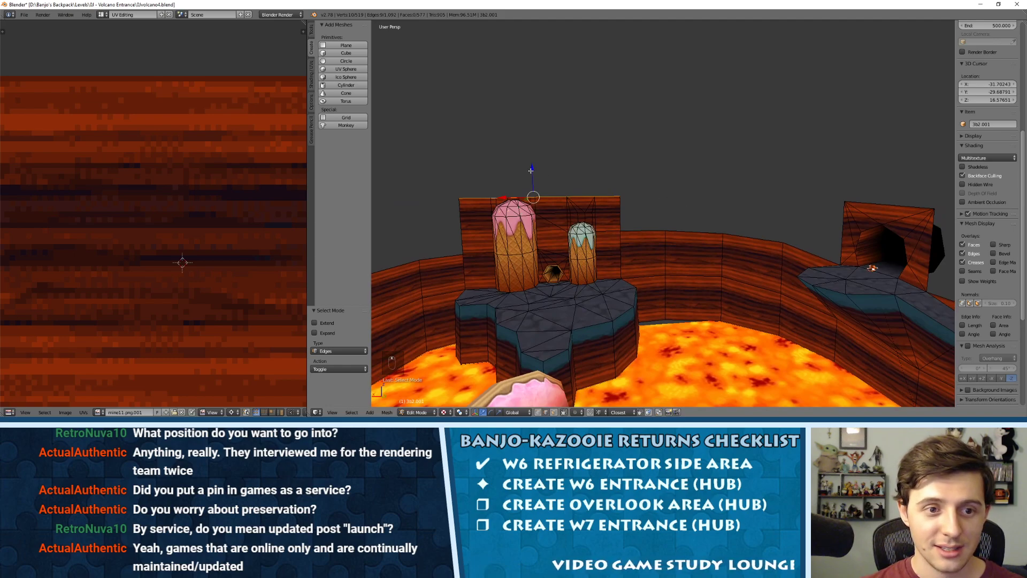
left_click_drag(530, 170, 824, 201)
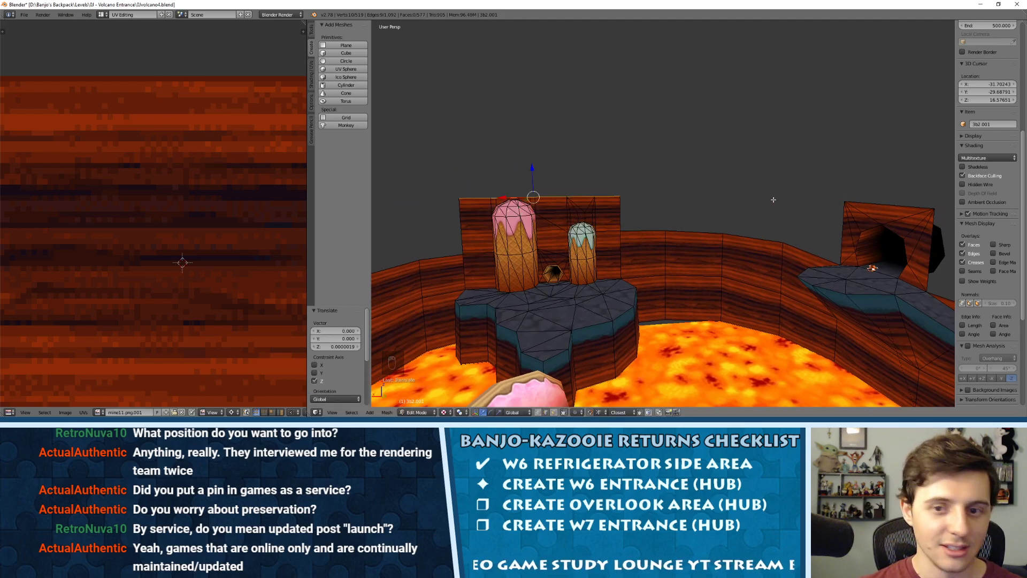
Extrude the wall's rim edges between the ice-cream cone panel and the cave entrance upward about 11.831 in Z.
key("ctrl+Tab")
left_click(663, 206)
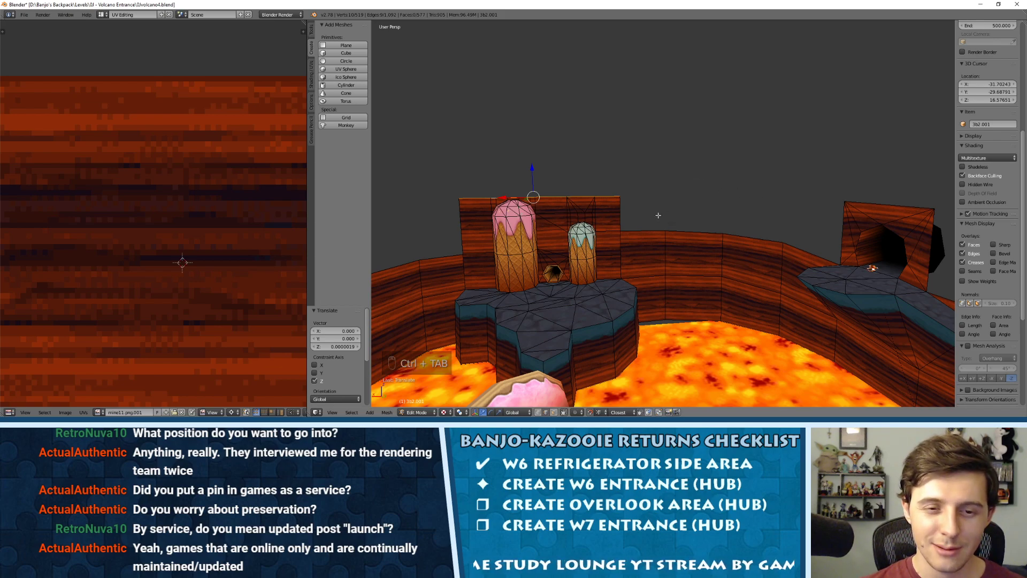
right_click(655, 219)
middle_click_drag(694, 268, 728, 244)
right_click(627, 211, "shift")
right_click(672, 214, "shift")
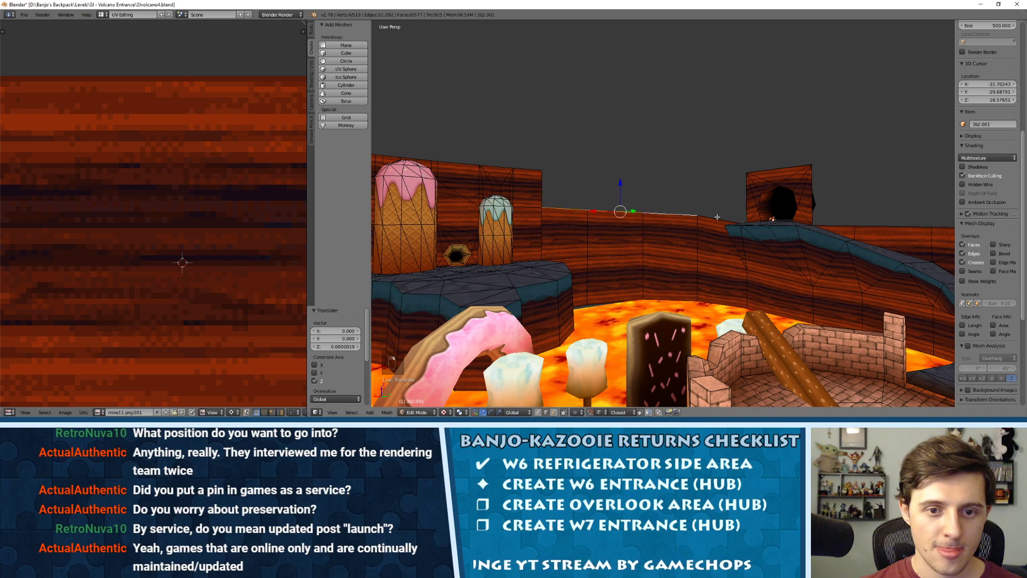
right_click(716, 217, "shift")
key("e")
key("z")
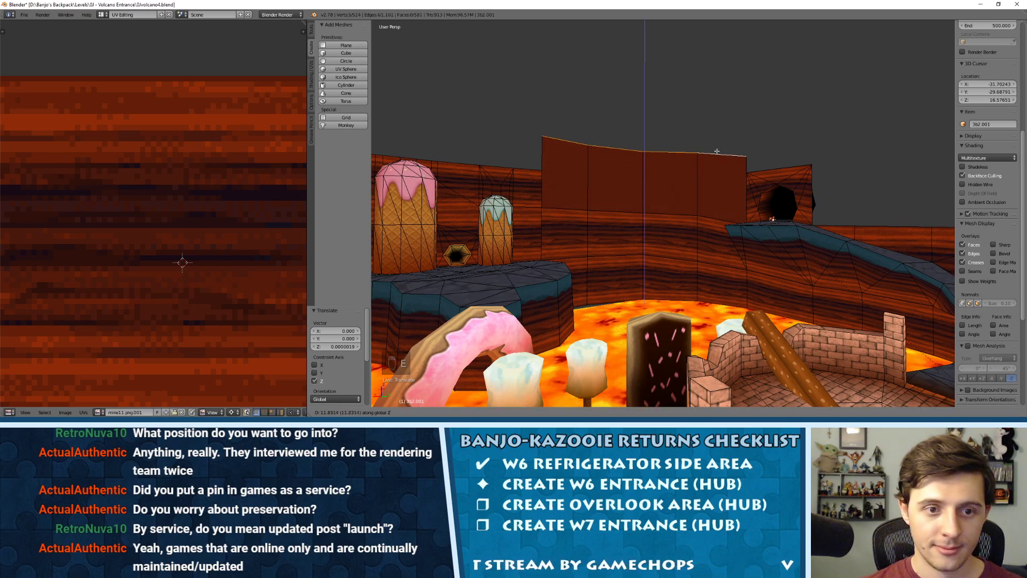
left_click(716, 152)
Flatten the extruded rim by scaling it to 0 in Z, lower it to the adjoining panels' top height, and deselect everything.
key("s")
key("z")
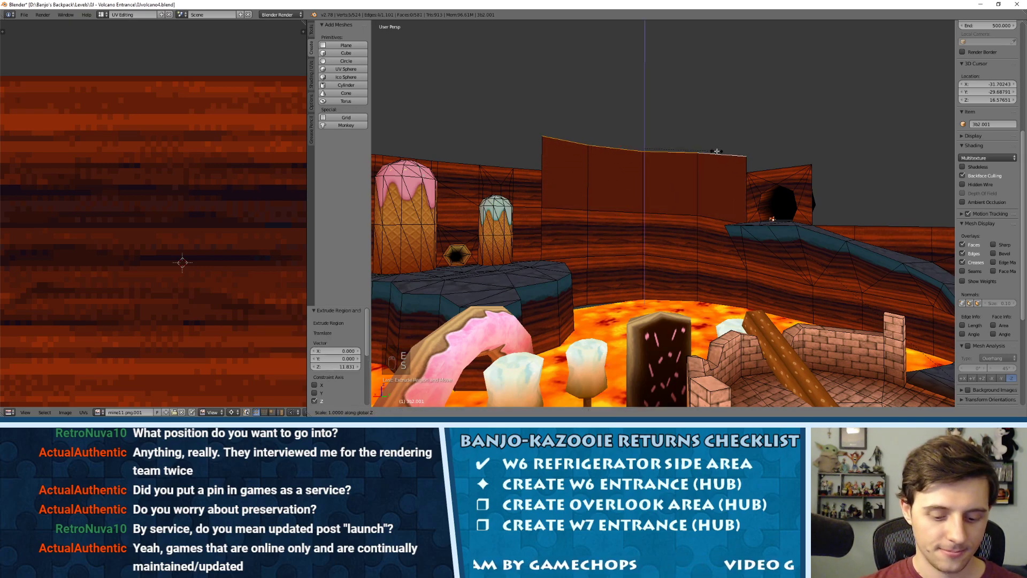
key("0")
key("Return")
key("g")
key("z")
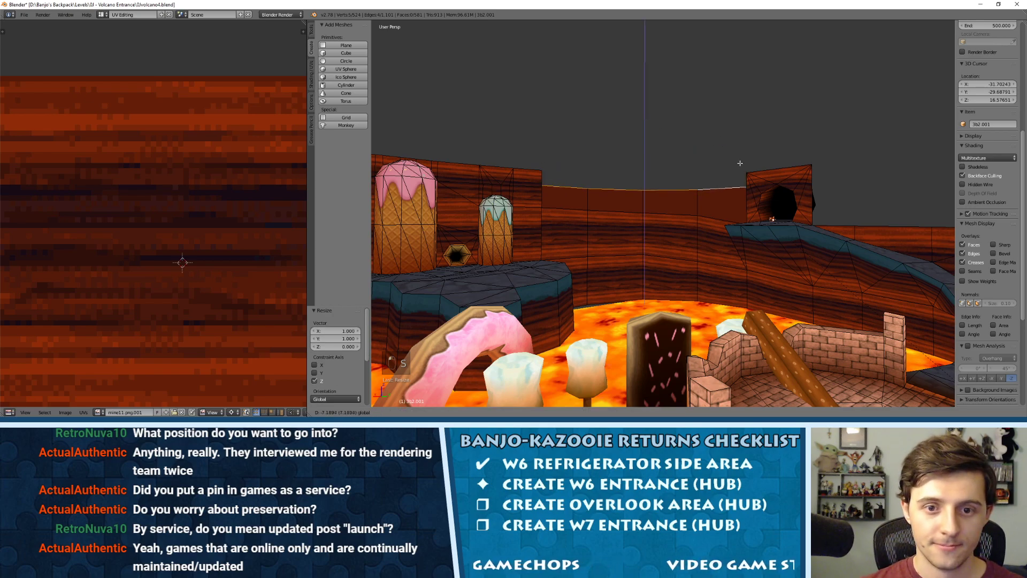
left_click(697, 169)
key("a")
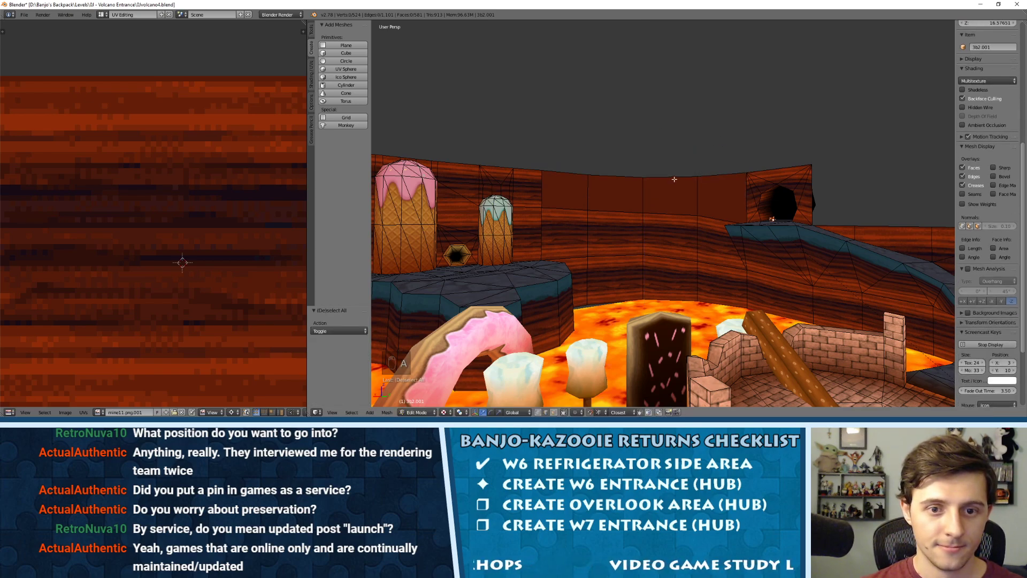
Select the remaining lower rim around the volcano wall and extrude it upward in Z to the raised sections' height.
middle_click_drag(697, 169, 848, 174)
right_click(721, 171)
right_click(671, 174, "alt")
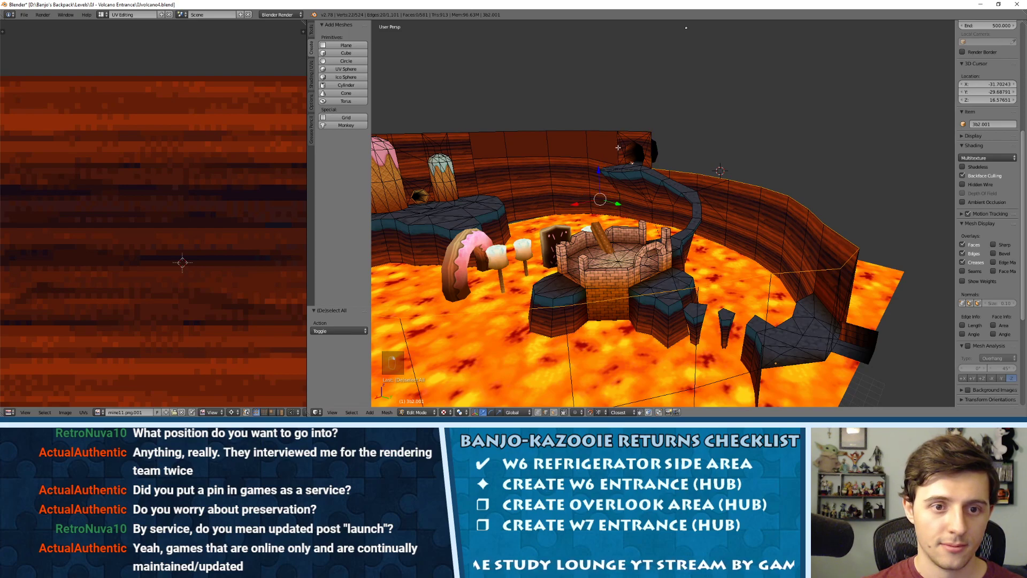
scroll(653, 171, "down", 3)
key("e")
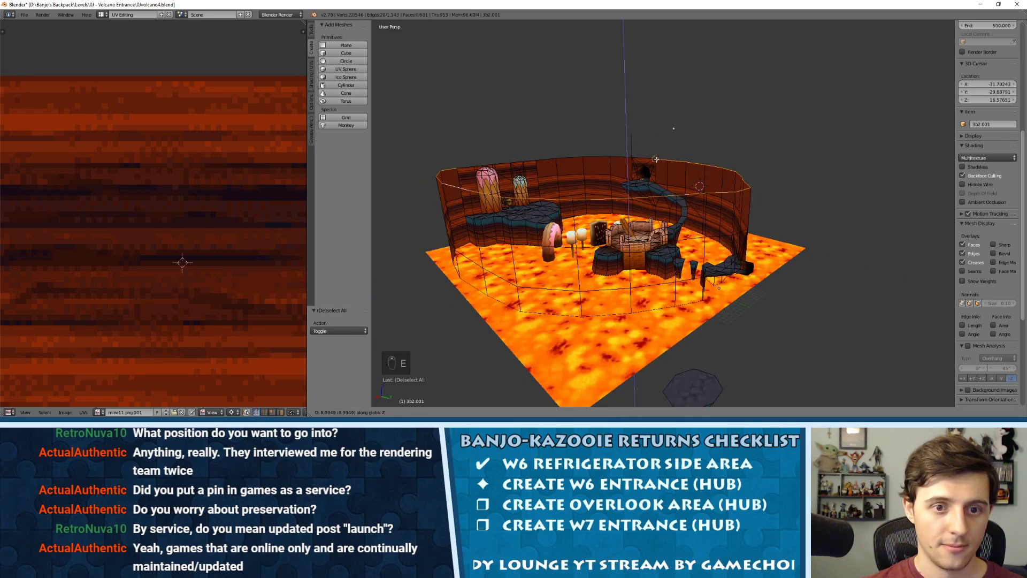
left_click(633, 160)
Remove doubles across the entire mesh, deselect it, and check the raised wall outside mesh editing before resuming.
key("a")
key("a")
key("w")
left_click(632, 162)
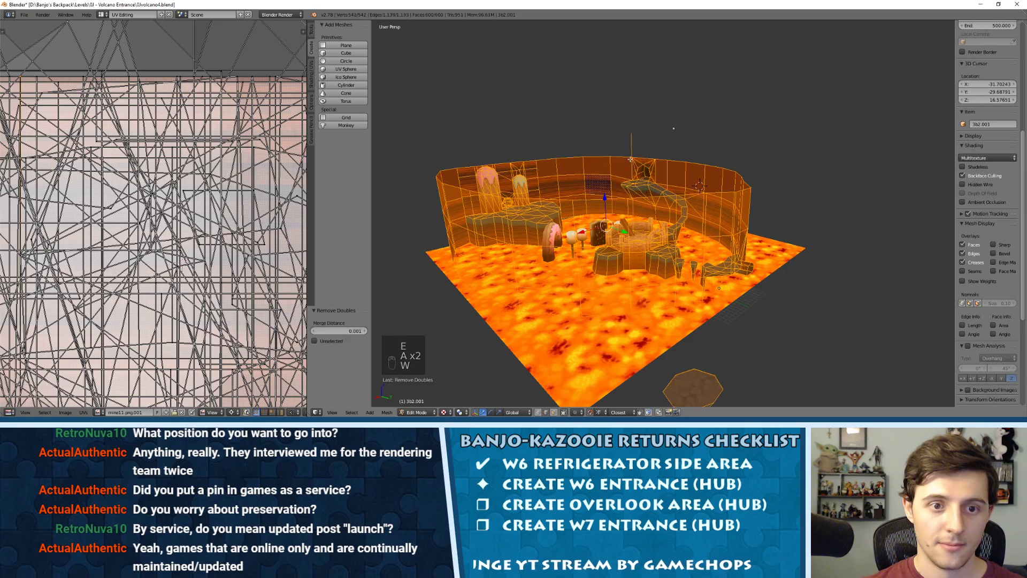
middle_click_drag(633, 162, 776, 155)
scroll(776, 155, "up", 8)
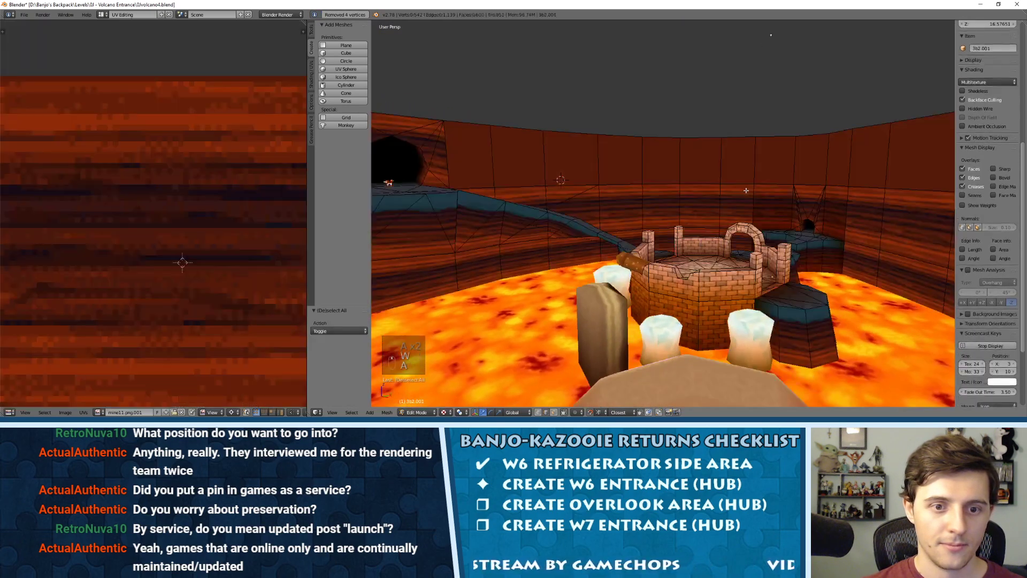
key("a")
key("Tab")
middle_click_drag(713, 187, 699, 164)
key("Tab")
scroll(520, 152, "up", 3)
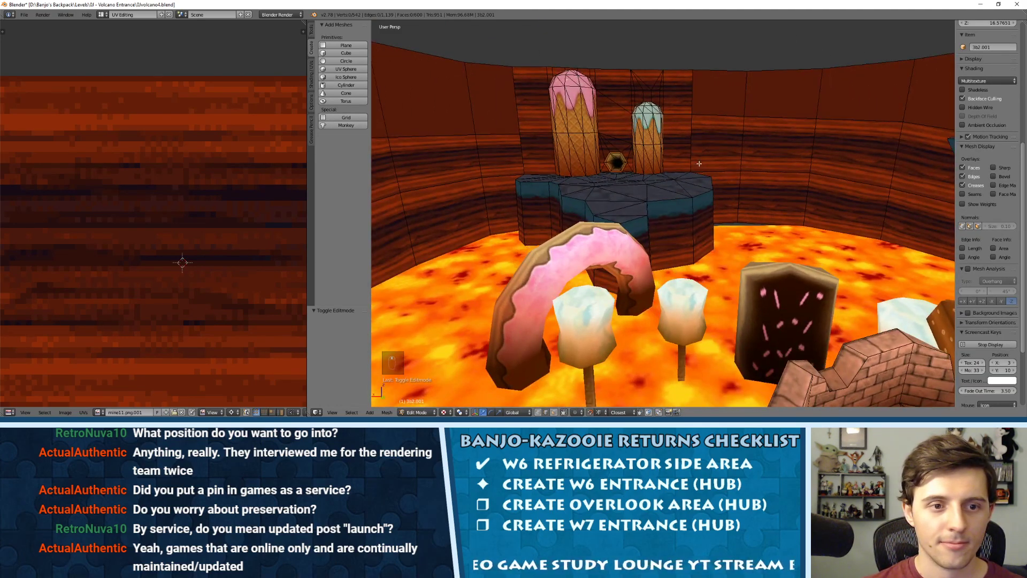
Triangulate the rock wall face between the two ice-cream cones and deselect everything.
key("ctrl+Tab")
left_click(532, 158)
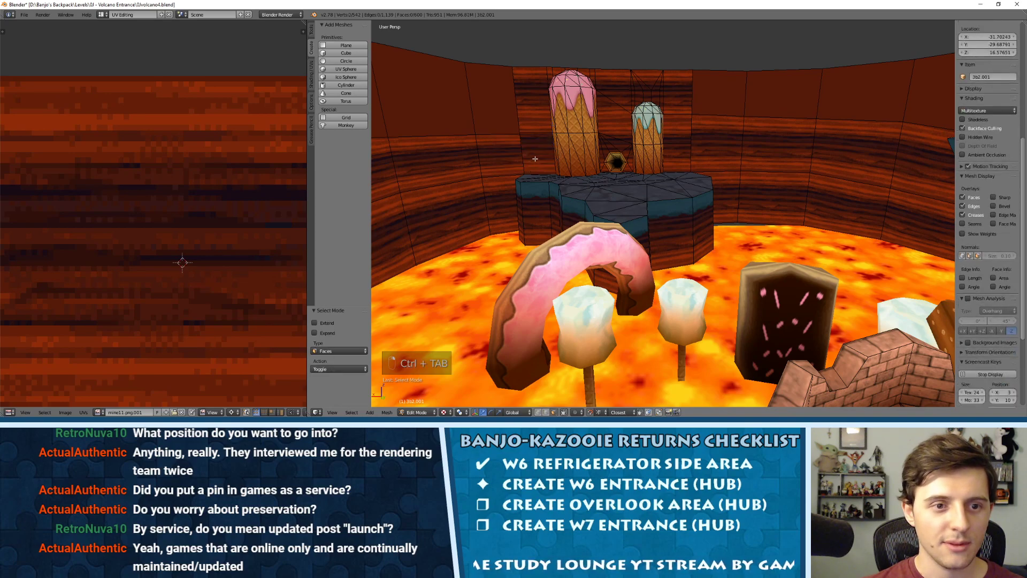
right_click(535, 157)
key("KP_Decimal")
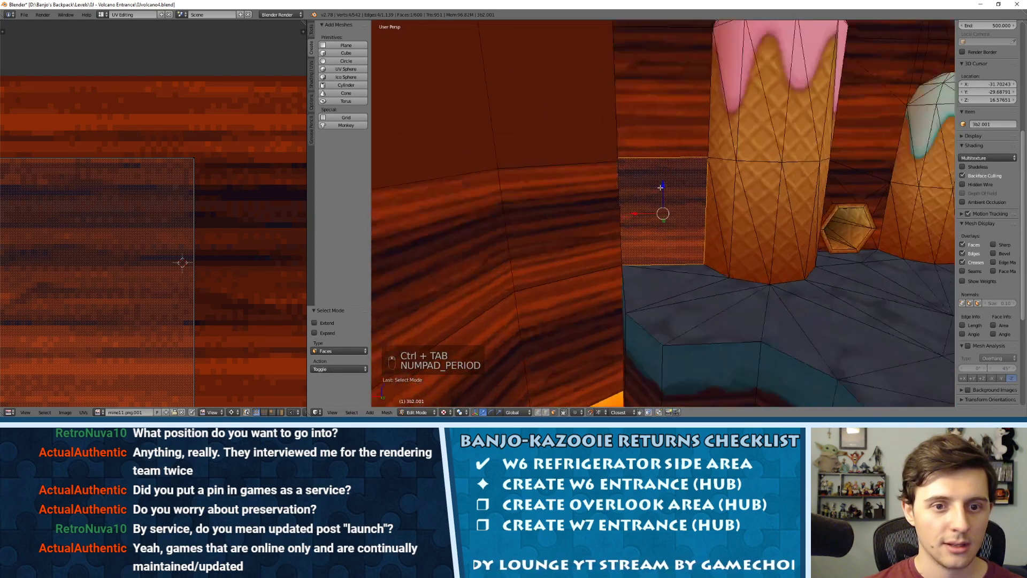
middle_click_drag(578, 137, 693, 154)
scroll(634, 148, "down", 6)
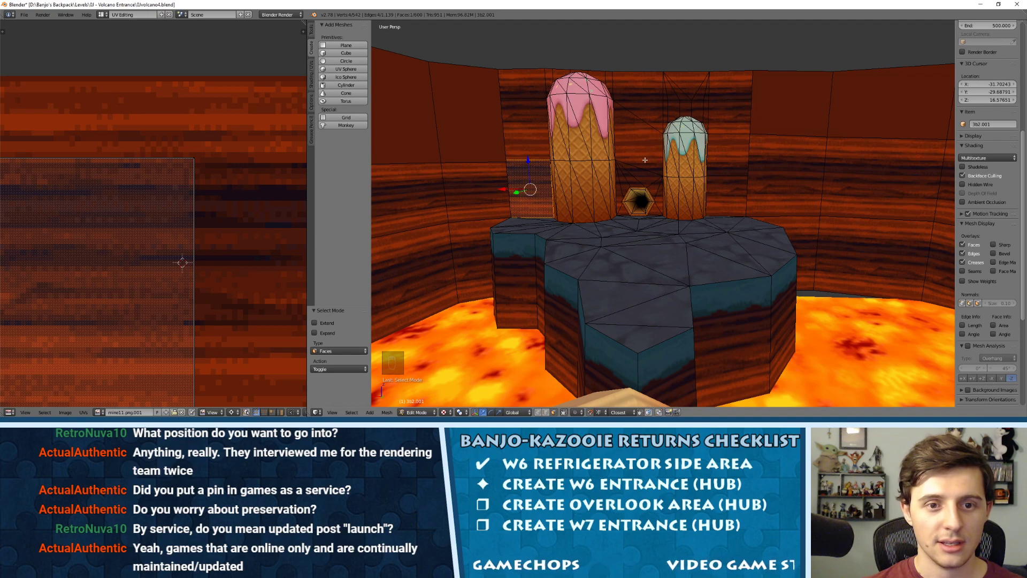
right_click(645, 142)
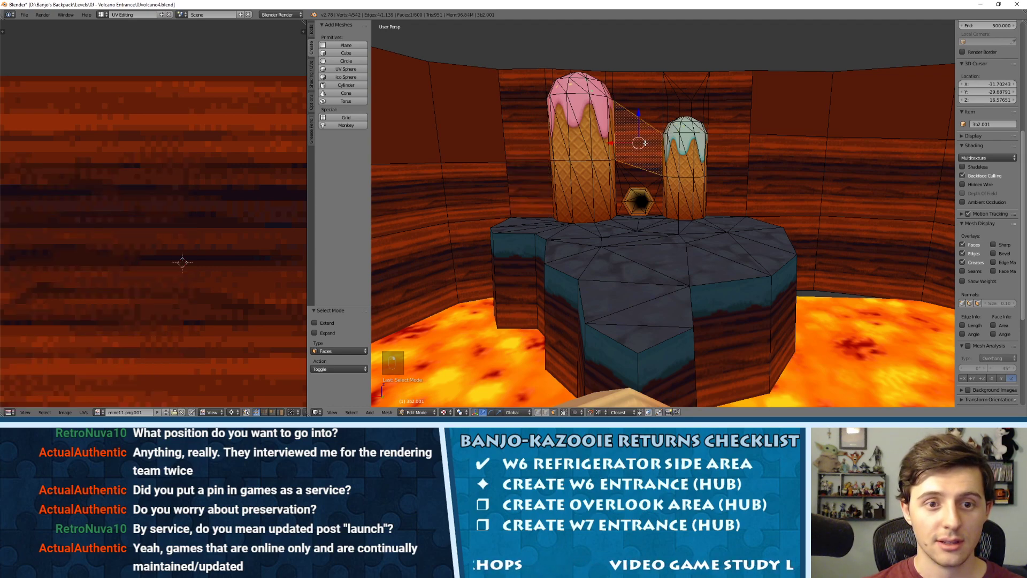
key("ctrl+t")
key("a")
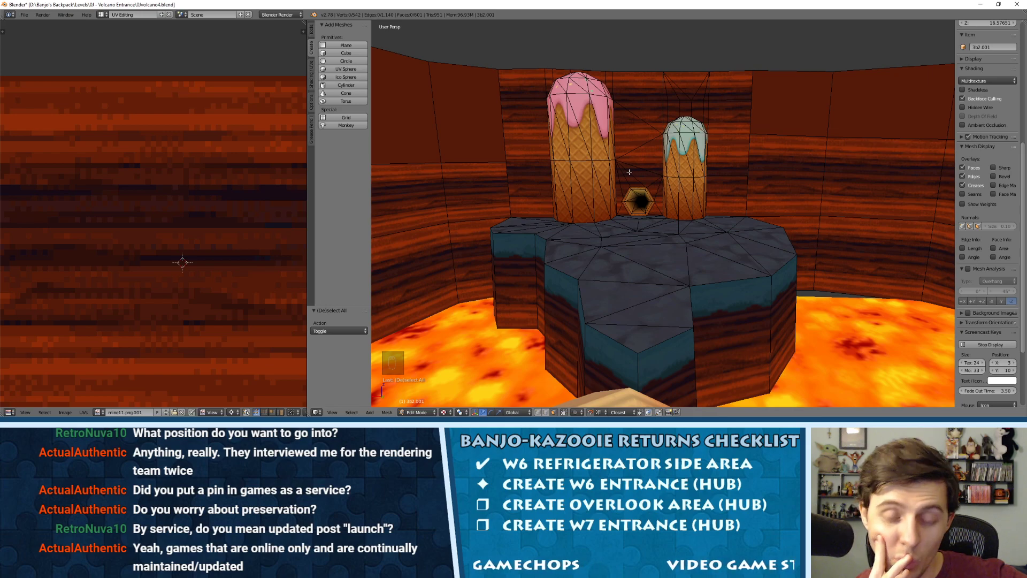
Move the untextured wall section's vertical edge about 0.942 in X, away from the rock panel beside the pink cone.
middle_click_drag(523, 109, 628, 89, "shift")
key("ctrl+Tab")
left_click(626, 99)
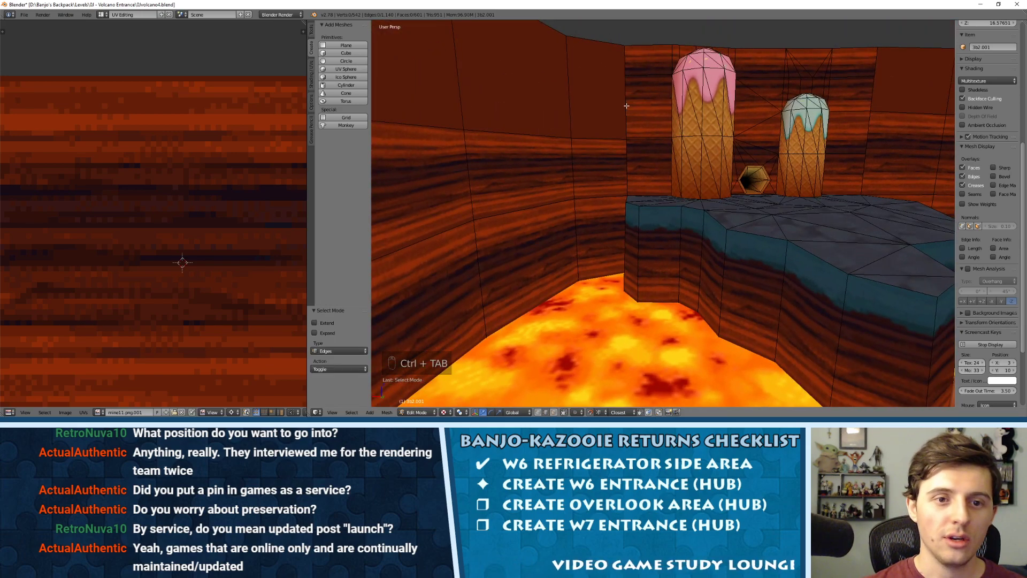
right_click(627, 106)
right_click(628, 75)
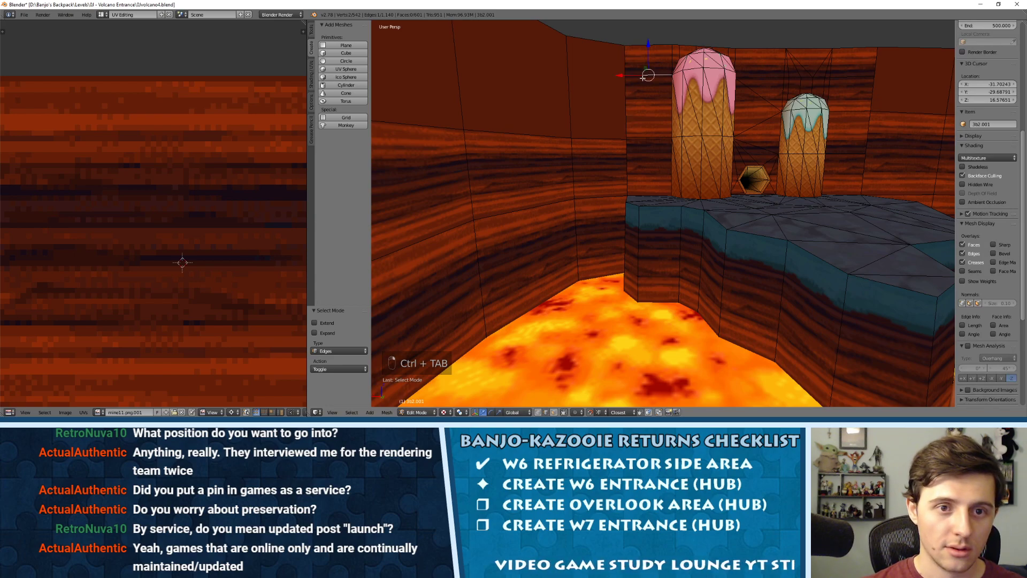
right_click(627, 76)
right_click(628, 74)
key("KP_Decimal")
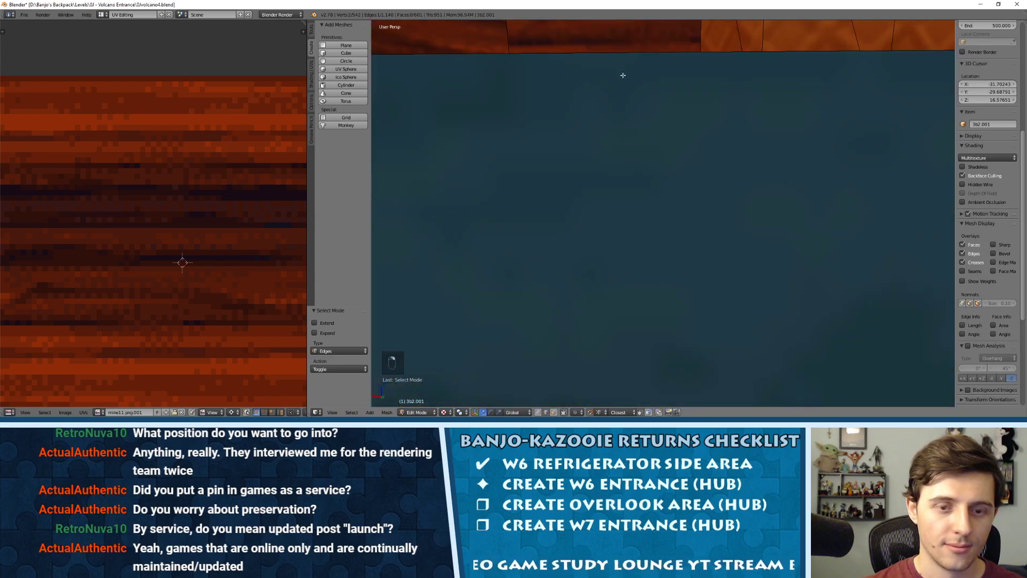
right_click(569, 162)
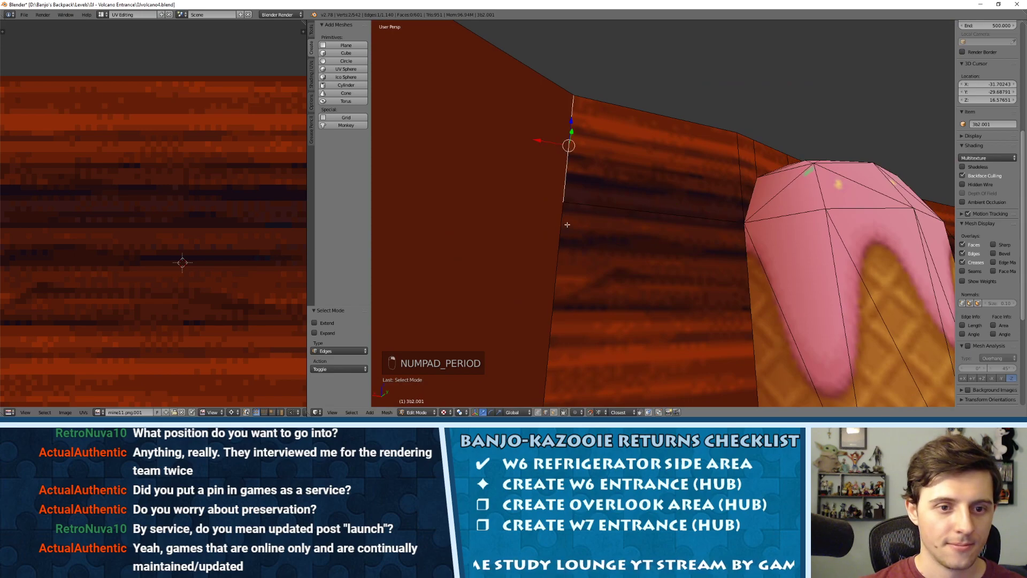
right_click(567, 224)
middle_click_drag(596, 216, 563, 200)
right_click(759, 172)
key("g")
key("x")
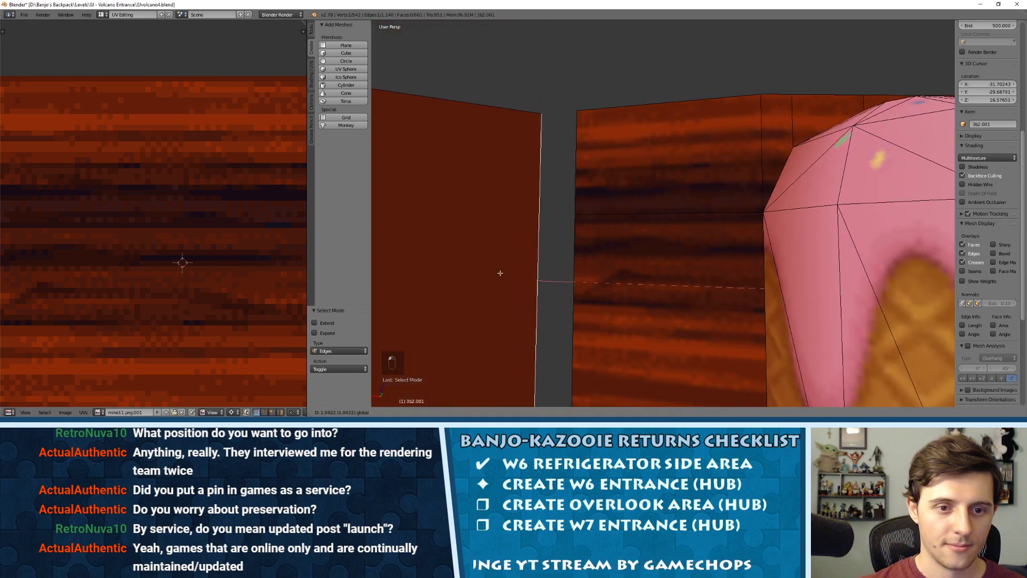
left_click(569, 242)
Subdivide the rock panel's vertical edge facing the gap beside the pink cone, and set the mesh to vertex selection.
middle_click_drag(618, 305, 627, 155, "shift")
scroll(624, 108, "down", 3)
right_click(611, 110)
key("w")
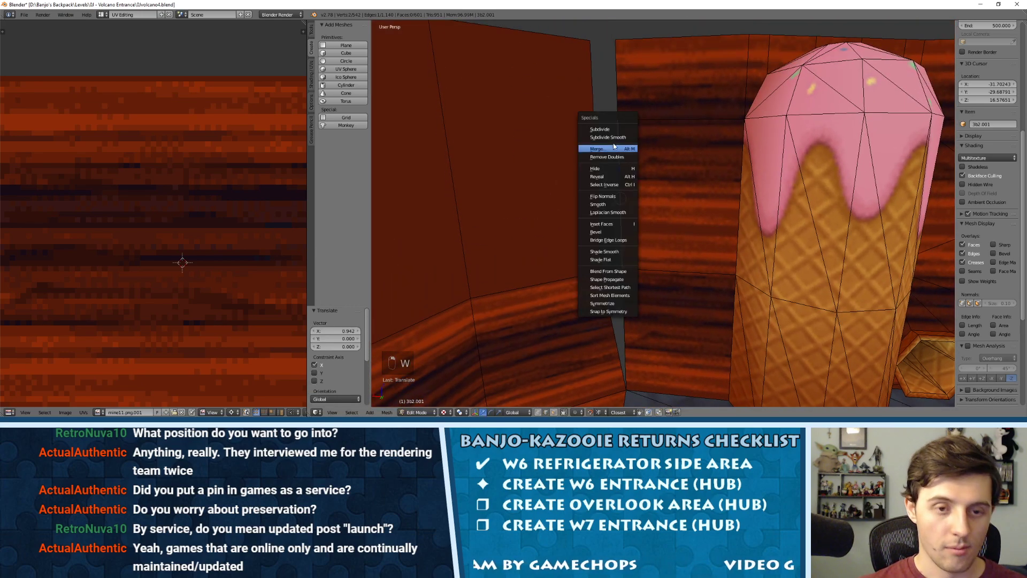
left_click(611, 130)
key("ctrl+Tab")
left_click(611, 167)
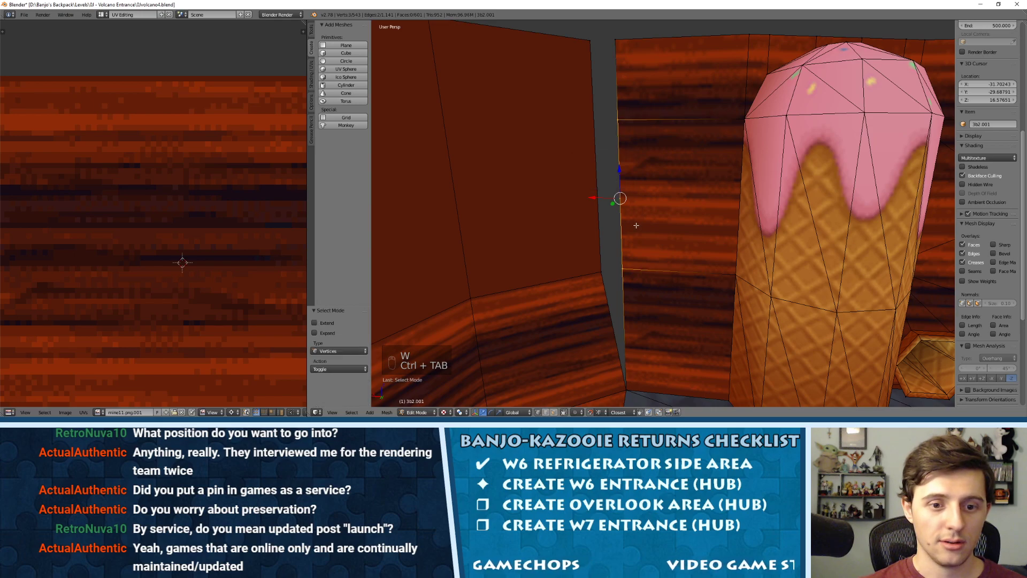
Snap the rock panel's gap-side vertices in Z to matching wall vertex heights, with moves of about -1.682 and -0.348.
scroll(615, 197, "down", 2)
scroll(642, 190, "down", 2)
middle_click_drag(651, 186, 583, 163, "shift")
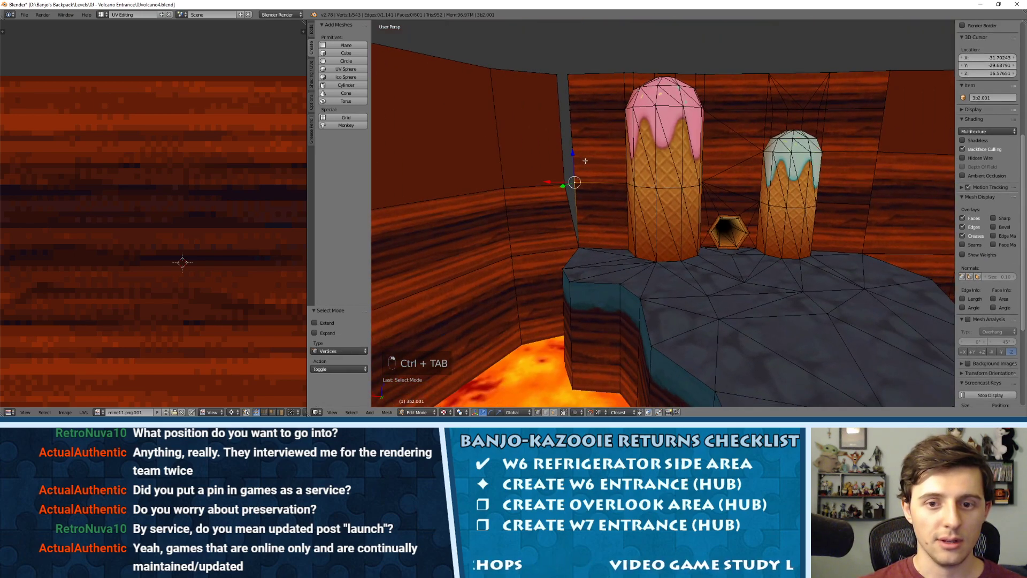
left_click_drag(575, 155, 870, 204)
right_click(573, 148)
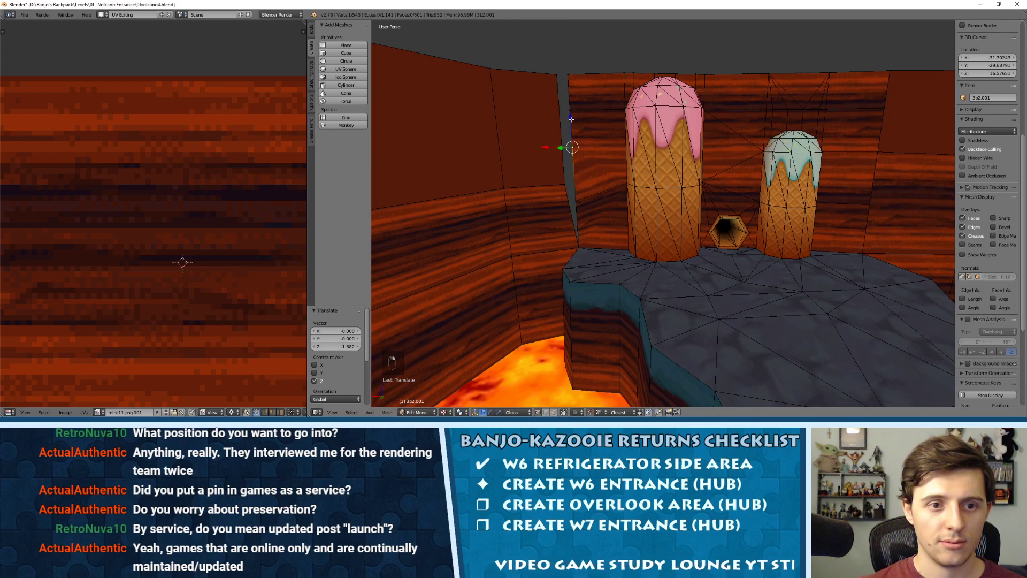
left_click_drag(571, 119, 849, 150)
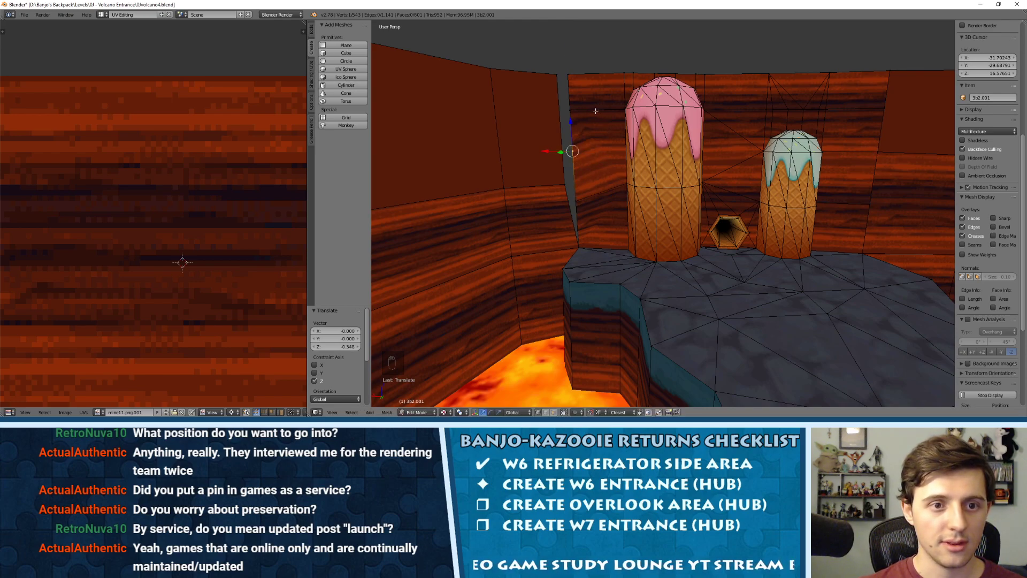
left_click_drag(571, 111, 706, 127)
Triangulate the rock face between the gap and the pink cone, and return to vertex selection on the panel's edge.
key("ctrl+Tab")
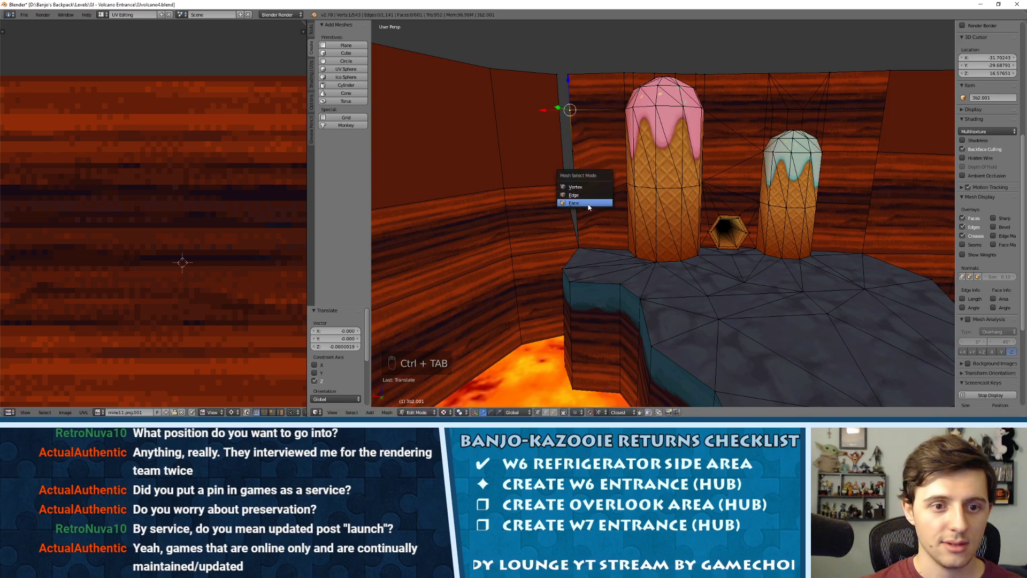
left_click(588, 205)
right_click(590, 173)
key("ctrl+t")
key("ctrl+t")
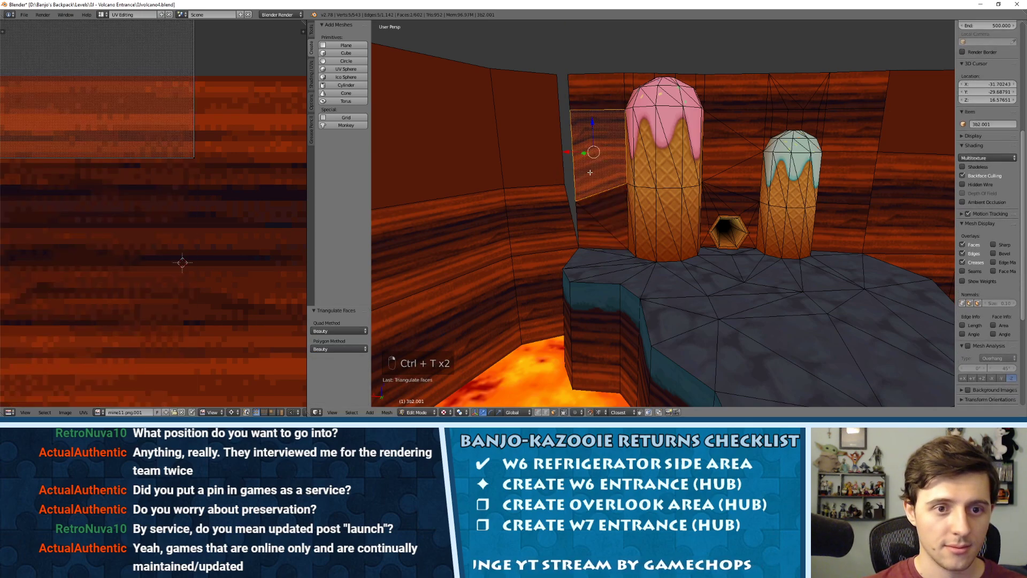
key("ctrl+Tab")
left_click(562, 127)
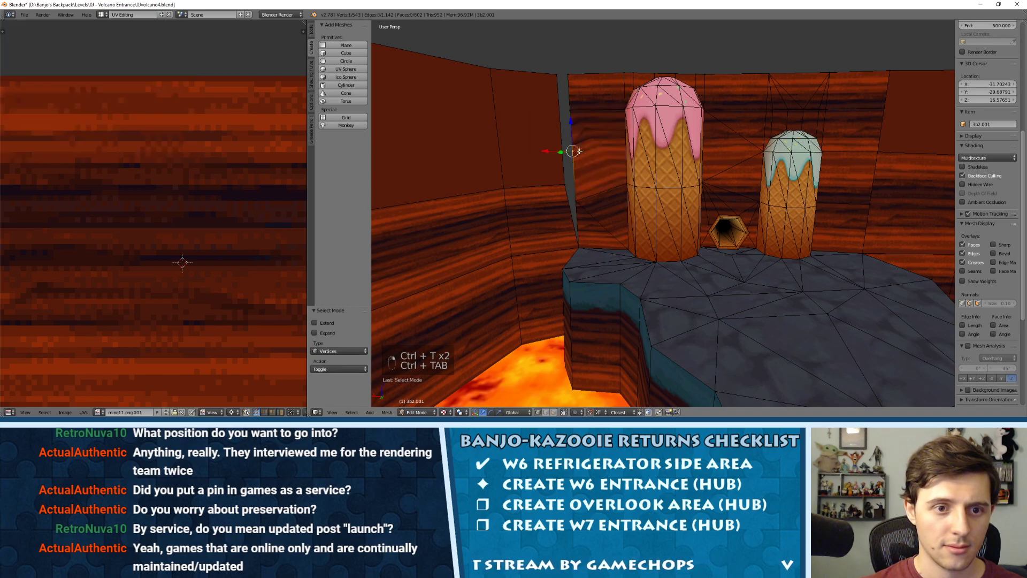
Select the vertex at the pink cone's edge together with the rock panel's gap-side vertex.
scroll(617, 176, "up", 3)
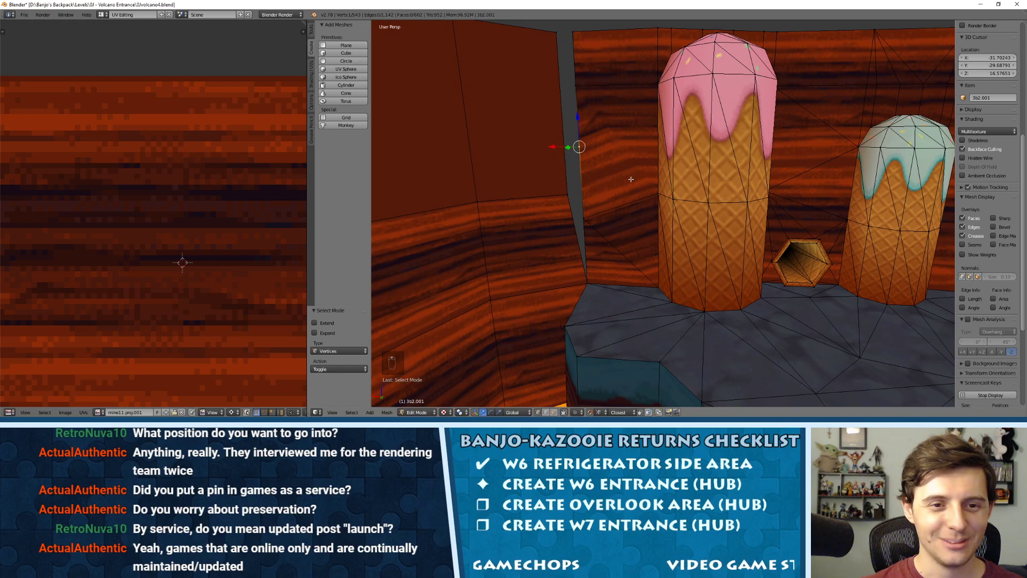
right_click(660, 192, "shift")
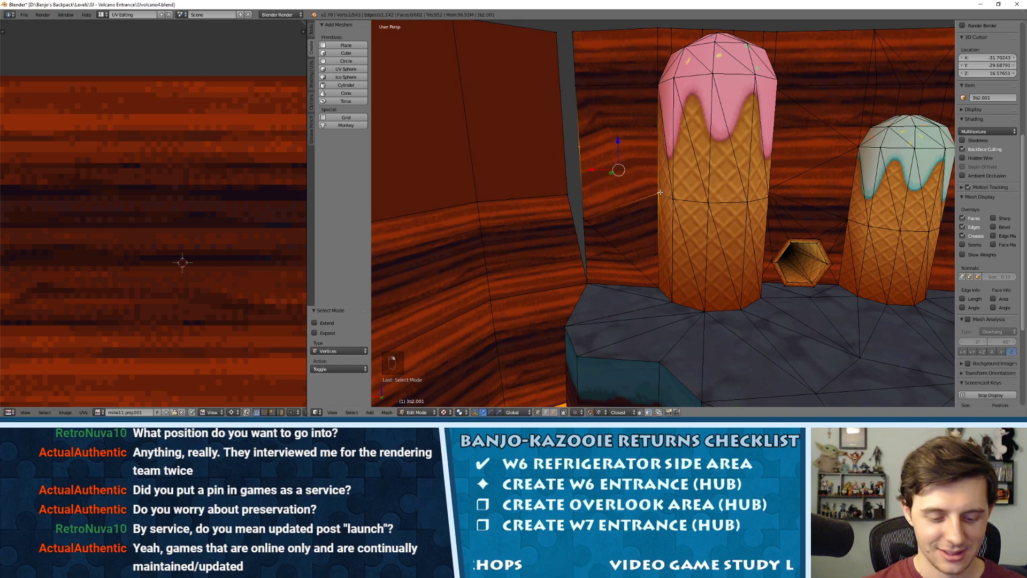
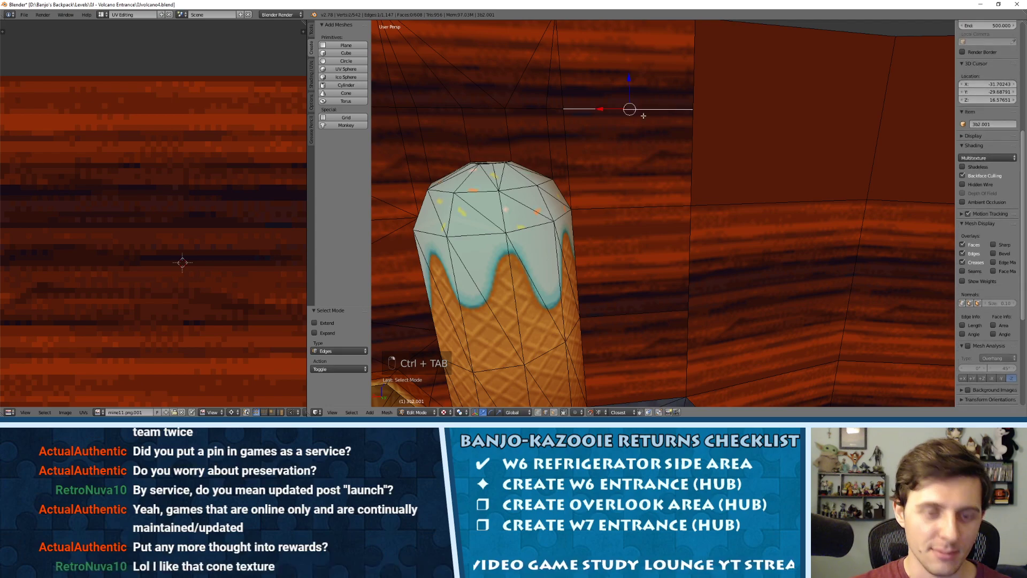
Dissolve the horizontal edge on the rock panel beside the mint cone, and triangulate the resulting face.
key("x")
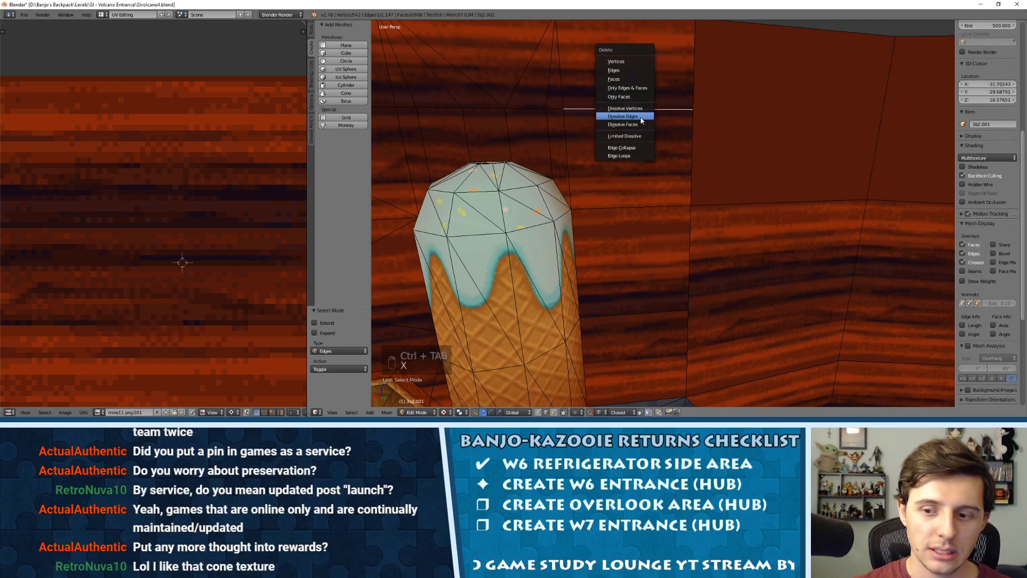
left_click(623, 116)
key("ctrl+Tab")
left_click(610, 135)
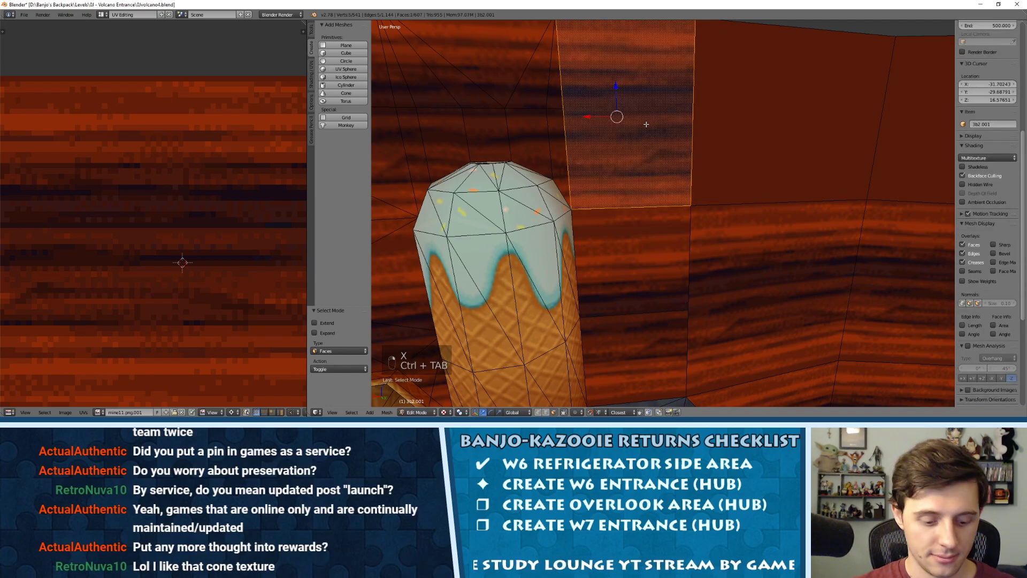
key("ctrl+t")
key("ctrl+t")
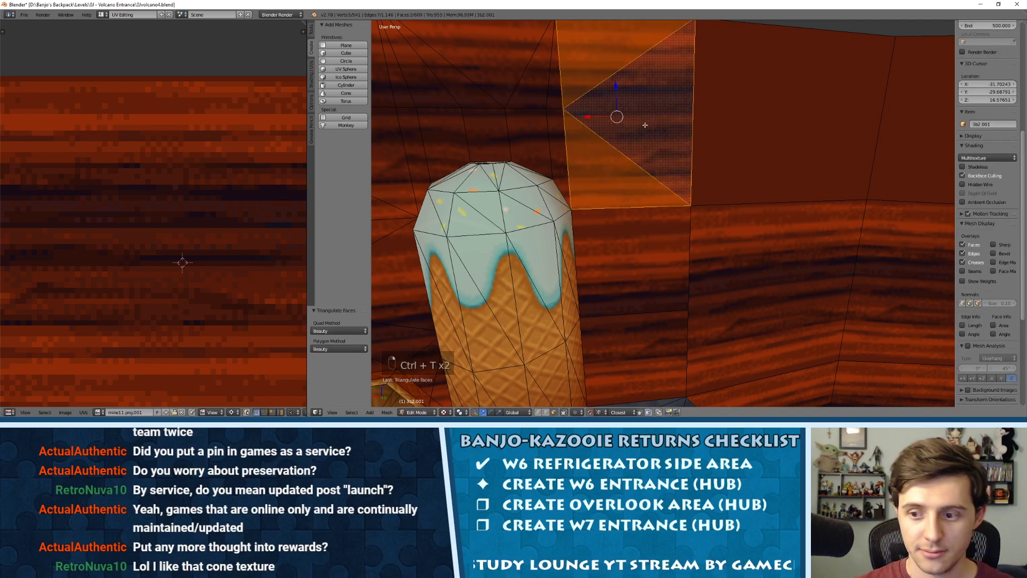
key("a")
Examine the rock wall behind the two ice cream cones and around the lava, without the edit-mode wireframe.
scroll(626, 160, "down", 5)
scroll(729, 191, "up", 6)
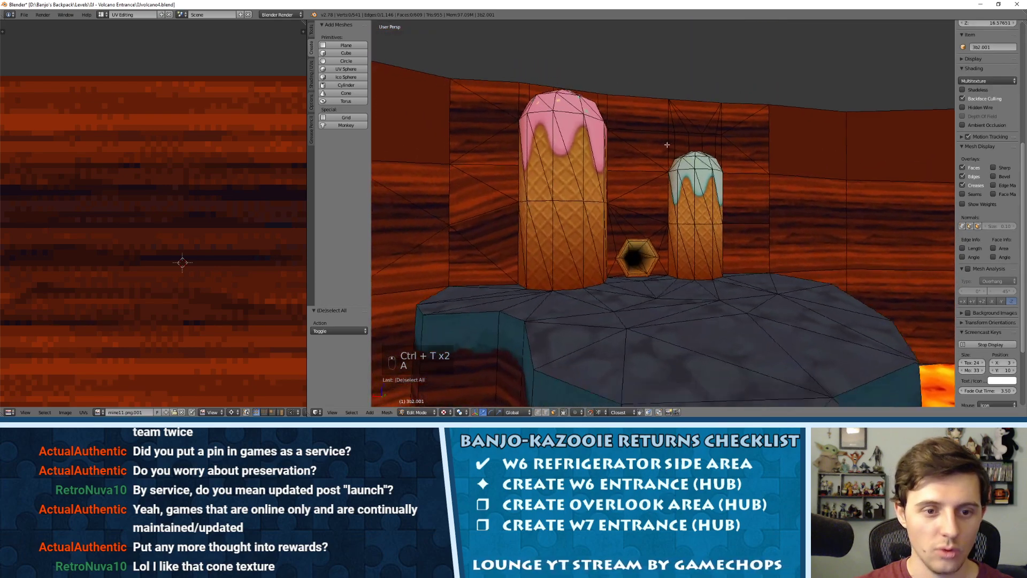
middle_click_drag(728, 191, 690, 214)
scroll(690, 214, "down", 5)
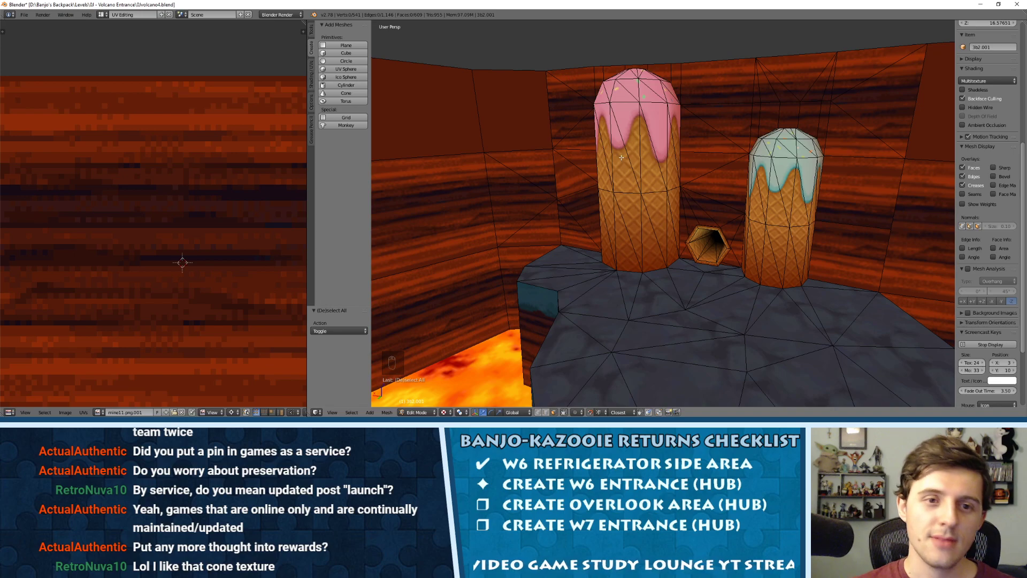
middle_click_drag(621, 157, 698, 196)
key("Tab")
mouse_move(675, 156)
middle_mouse_down()
mouse_move(661, 149)
mouse_move(675, 159)
middle_mouse_up()
middle_click_drag(695, 202, 670, 139, "shift")
scroll(633, 146, "up", 5)
middle_click_drag(653, 225, 618, 215)
scroll(820, 309, "down", 4)
middle_click_drag(775, 193, 762, 246, "shift")
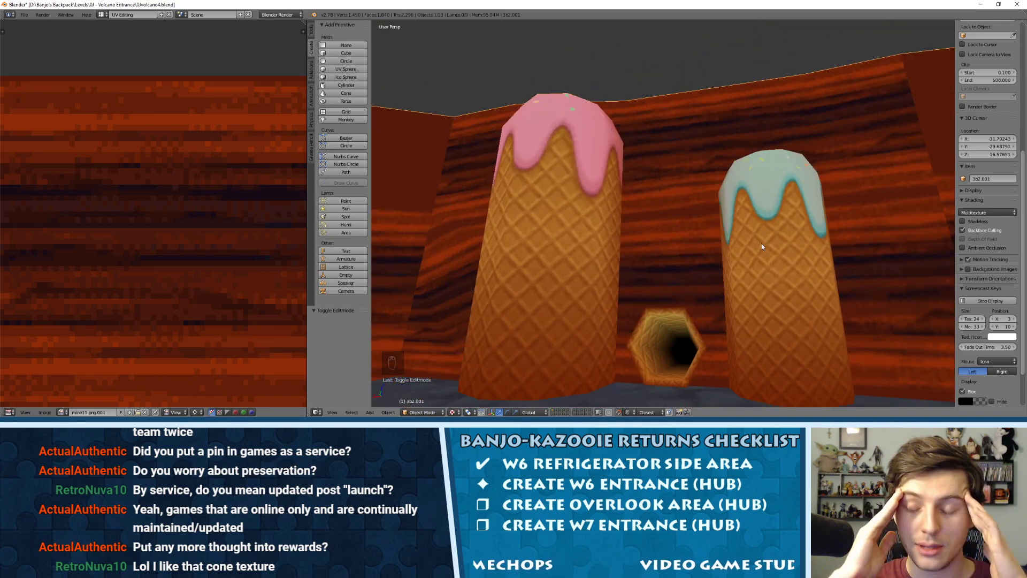
scroll(762, 246, "down", 9)
middle_click_drag(761, 246, 704, 235)
scroll(704, 235, "up", 10)
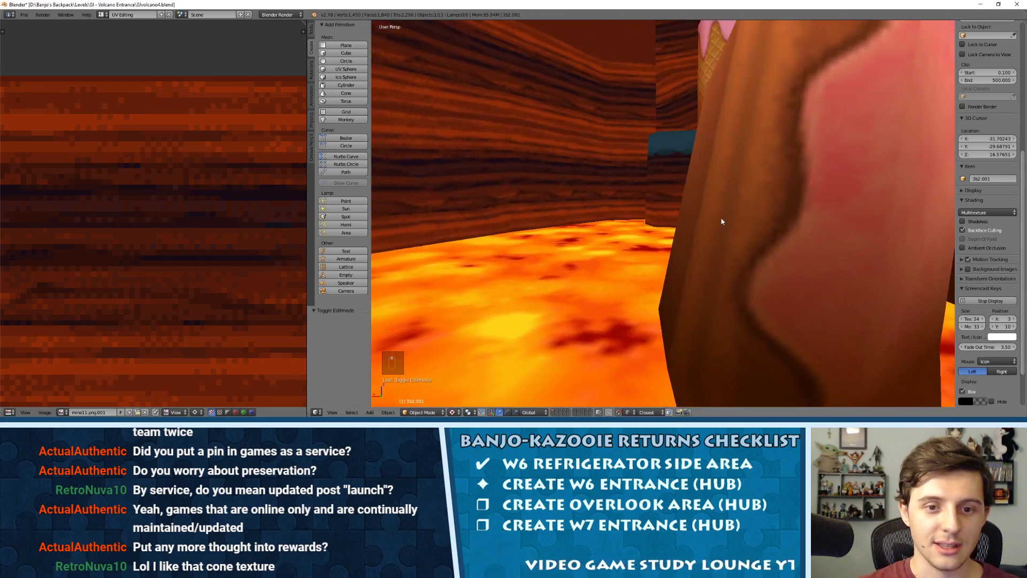
scroll(720, 213, "down", 5)
middle_click_drag(800, 194, 762, 210)
middle_click_drag(630, 283, 685, 234)
Triangulate the lower wall face next to the mint cone's rock panel, and check the shading outside edit mode.
key("Tab")
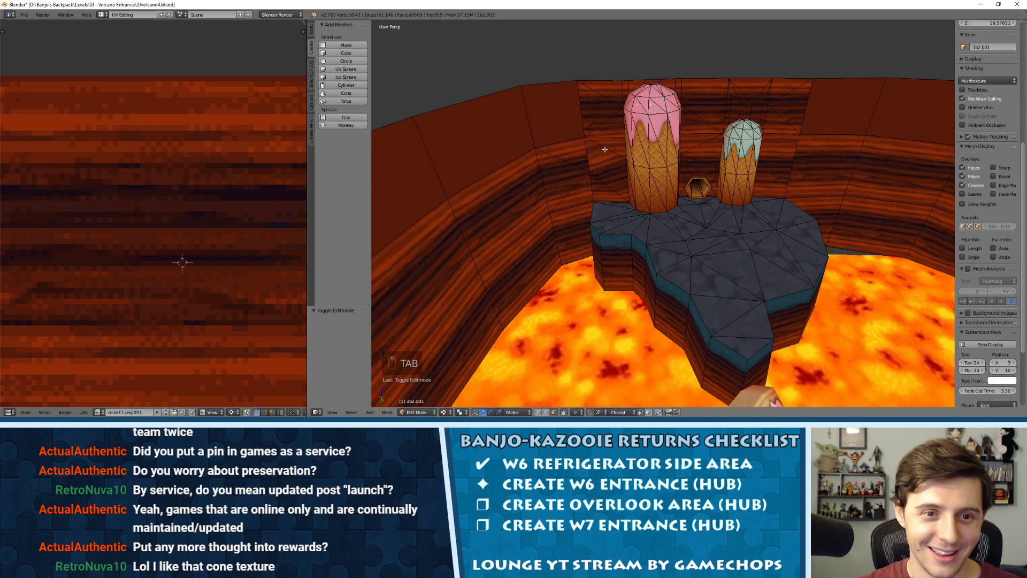
middle_click_drag(734, 128, 744, 168)
key("ctrl+Tab")
right_click(743, 167)
key("ctrl+t")
key("ctrl+t")
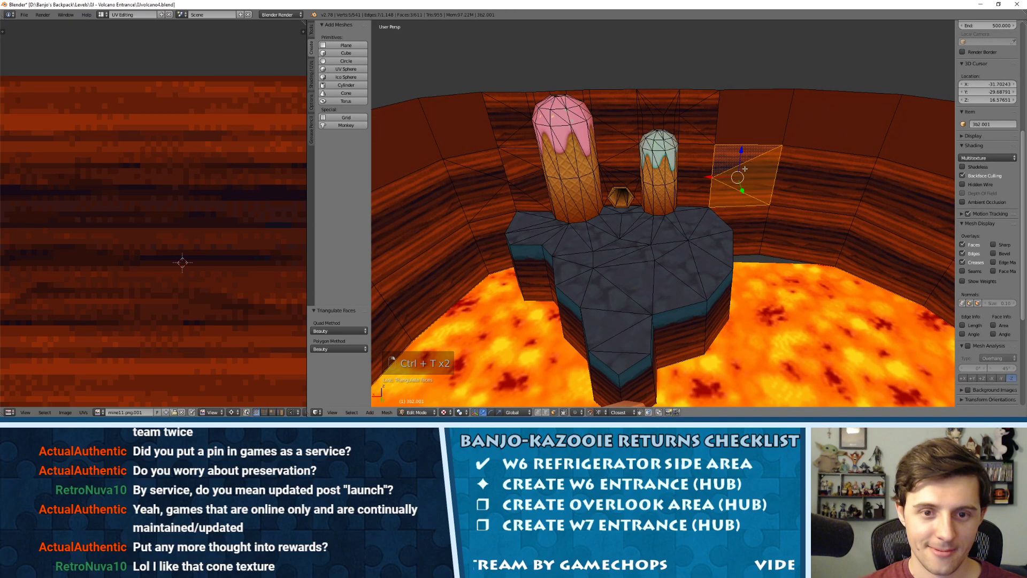
key("a")
key("Tab")
middle_click_drag(757, 175, 721, 161)
key("Tab")
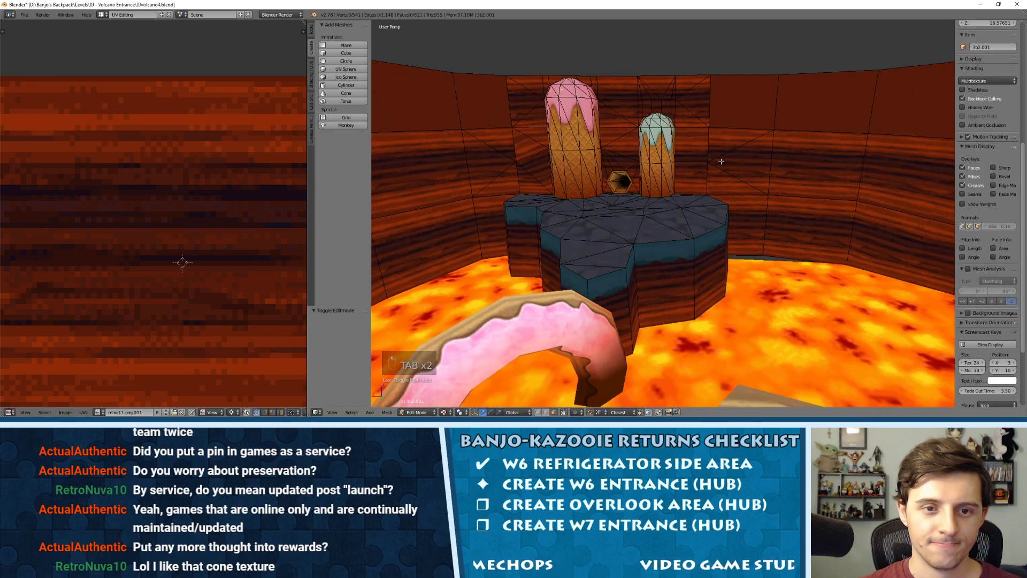
Unwrap the untextured upper wall face above the small cave entrance and rotate its UVs 90 degrees.
scroll(660, 156, "down", 10)
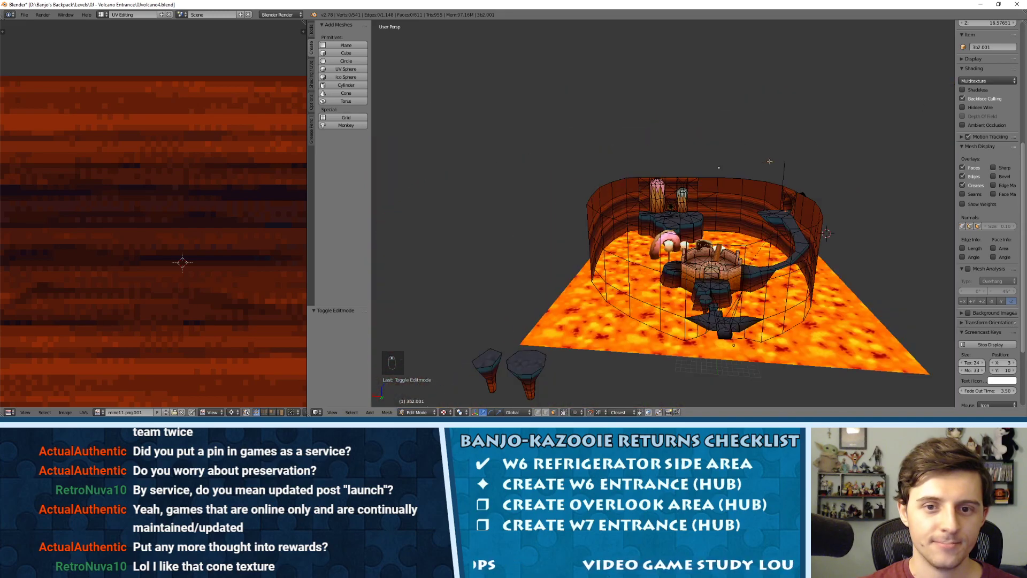
middle_click_drag(738, 159, 552, 170)
scroll(551, 170, "up", 8)
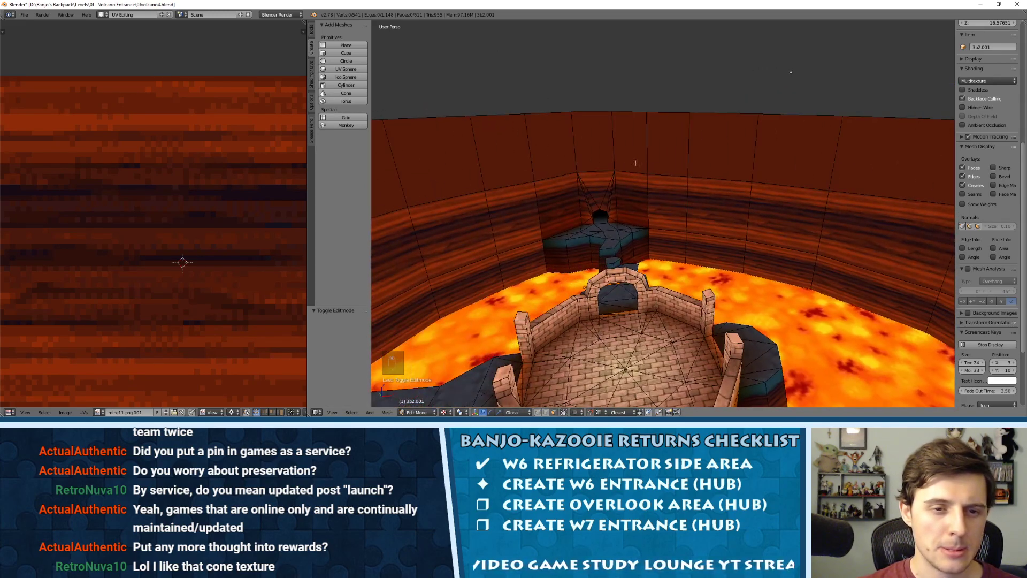
right_click(593, 152)
key("u")
left_click(594, 153)
scroll(165, 229, "down", 6)
key("a")
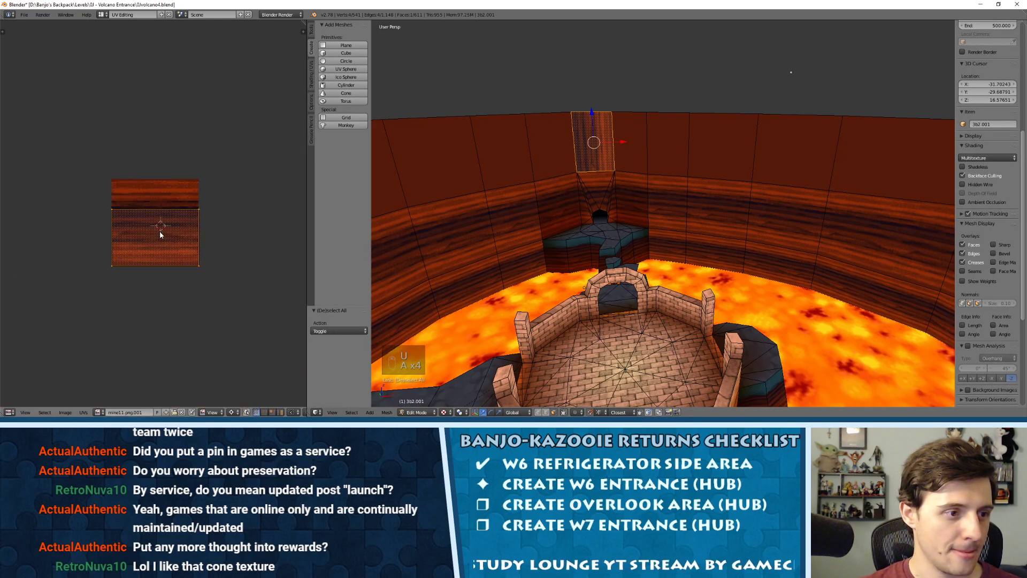
type("r90")
key("Return")
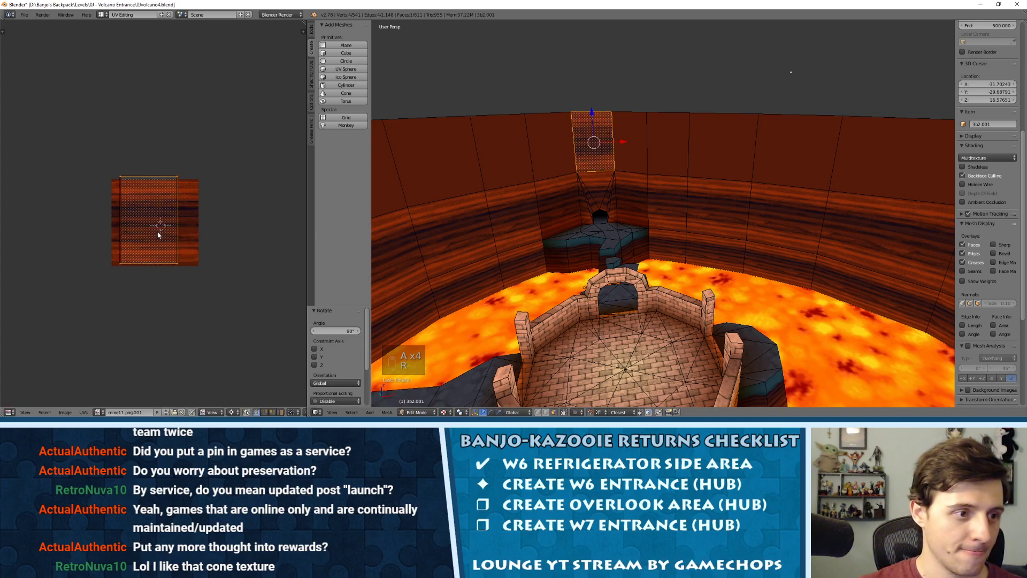
Align the face's UVs with the rock texture's left side by moving them -0.092 in X and -0.031 in Y.
scroll(139, 220, "up", 4)
key("g")
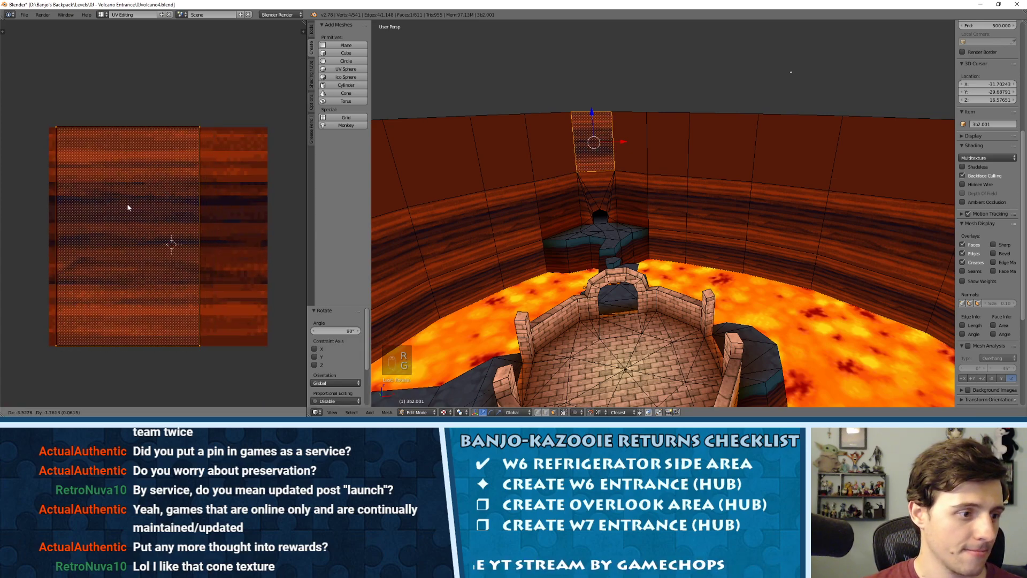
left_click(119, 210)
key("g")
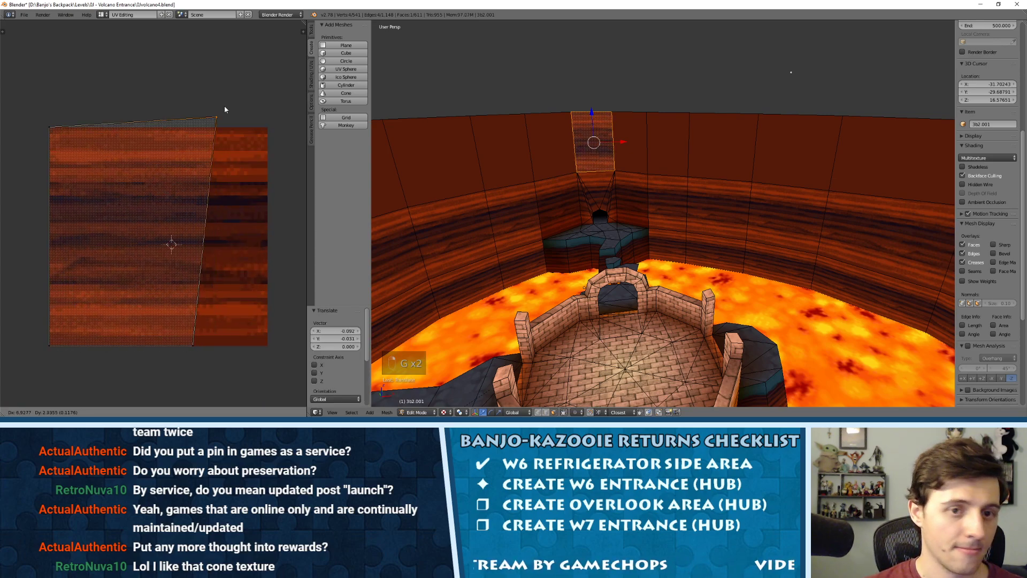
key("ctrl+z")
Rotate the upper wall face's UVs 180 degrees and realign them with the rock texture's upper-left corner.
key("a")
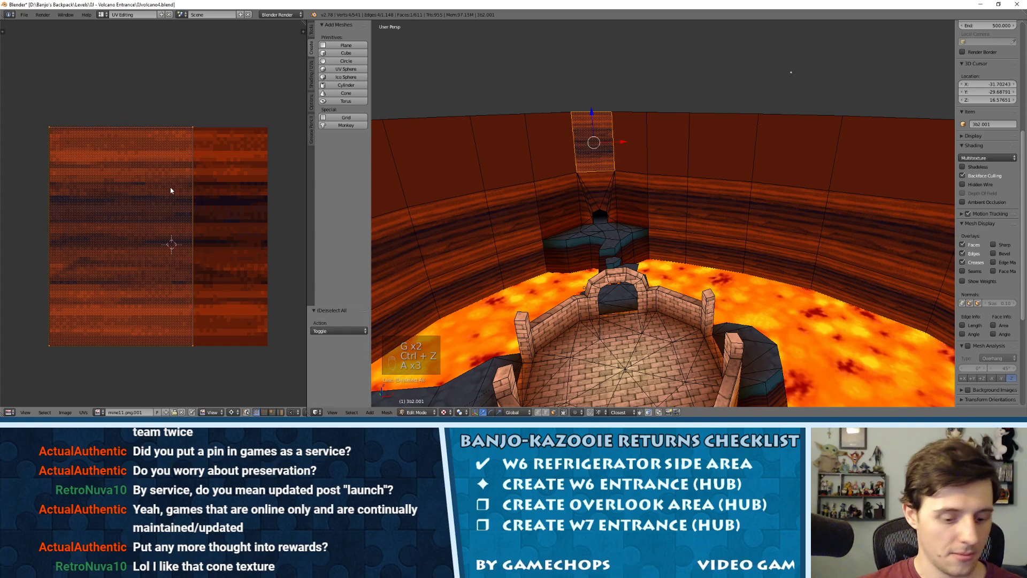
type("r180")
key("Return")
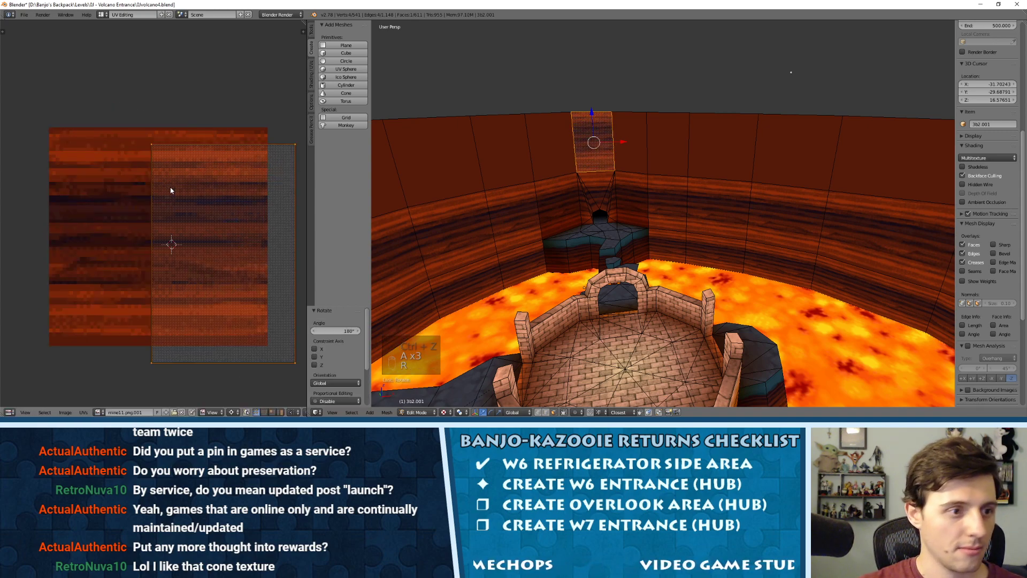
key("g")
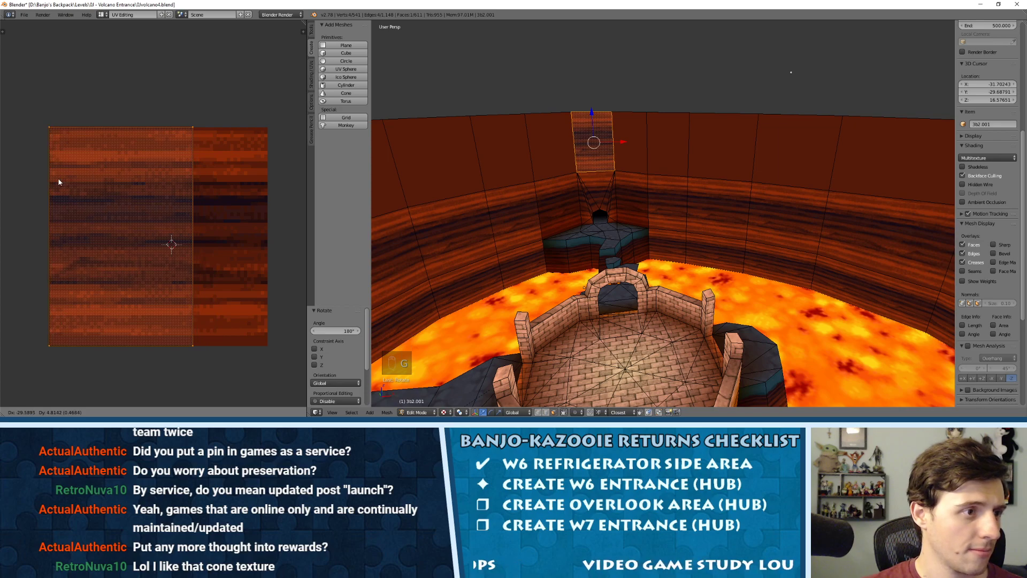
left_click(59, 182)
key("a")
key("Tab")
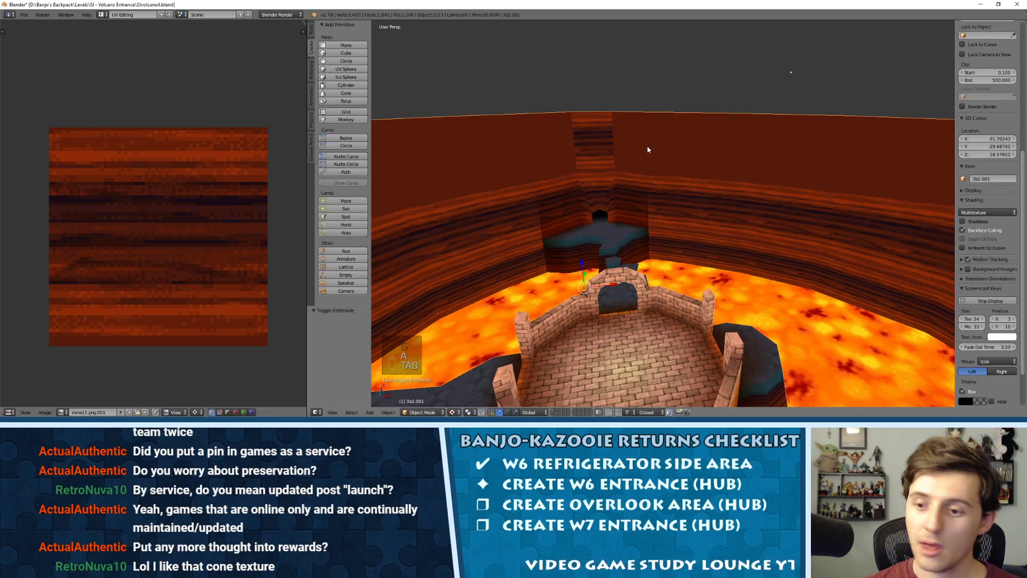
Select the untextured upper wall faces on both sides of the textured face above the small cave entrance.
key("ctrl+Tab")
key("ctrl+Tab")
key("Tab")
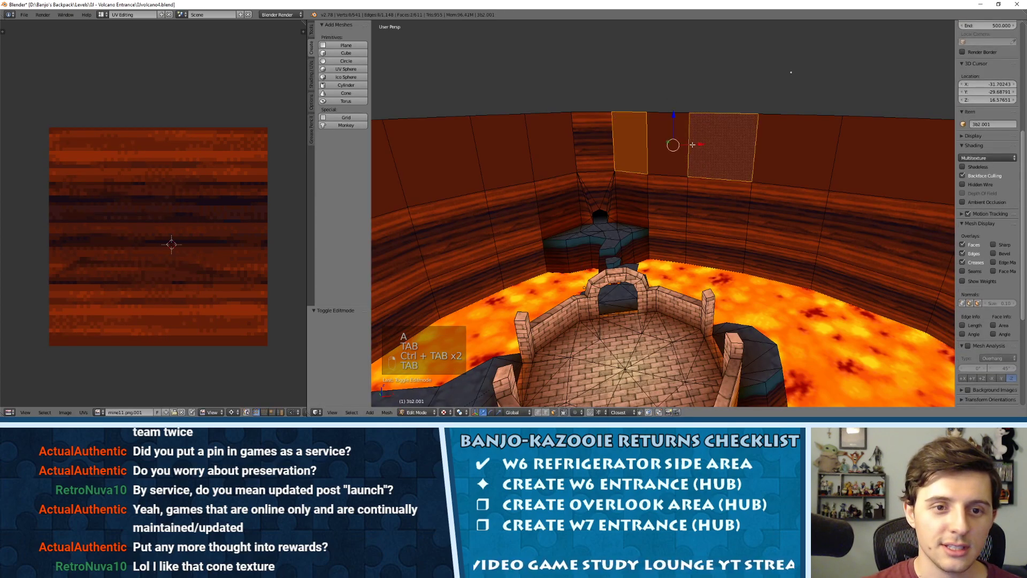
scroll(692, 145, "down", 2)
scroll(691, 161, "down", 3)
key("c")
left_click_drag(692, 169, 857, 230)
mouse_move(601, 162)
left_mouse_down()
mouse_move(608, 171)
mouse_move(561, 200)
left_mouse_up()
right_click(561, 199)
scroll(645, 156, "up", 5)
scroll(645, 156, "up", 2)
middle_click_drag(770, 126, 888, 118)
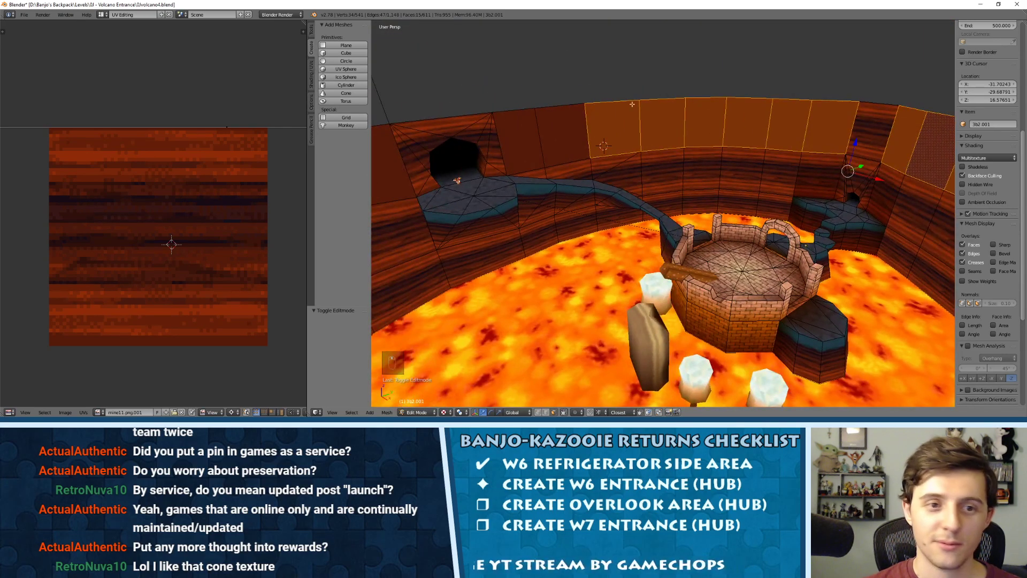
right_click(561, 131, "shift")
right_click(517, 133, "shift")
middle_click_drag(745, 124, 674, 108)
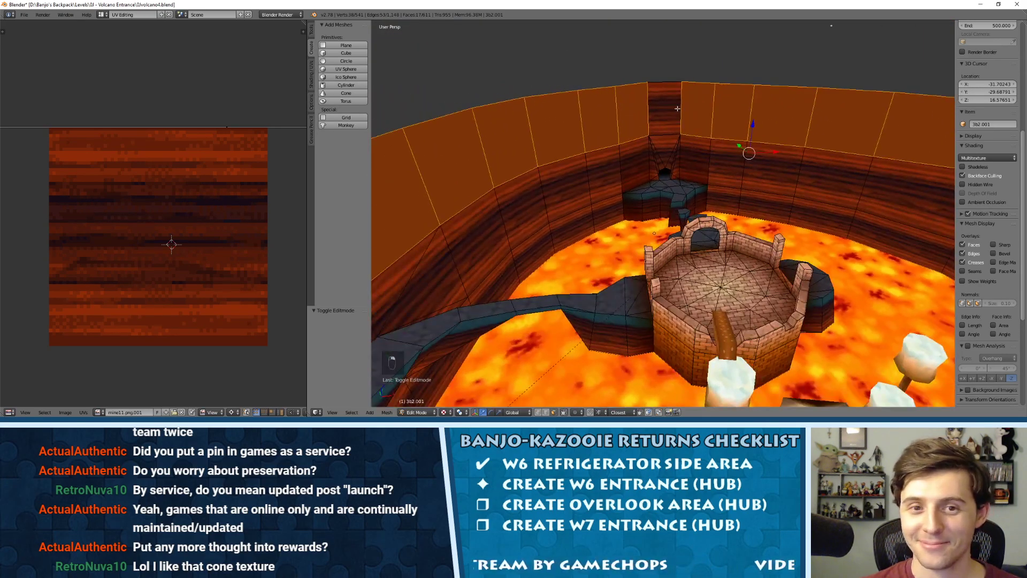
Make the textured face above the cave active and unwrap the selected upper wall with Follow Active Quads, using Length Average.
right_click(673, 108, "shift")
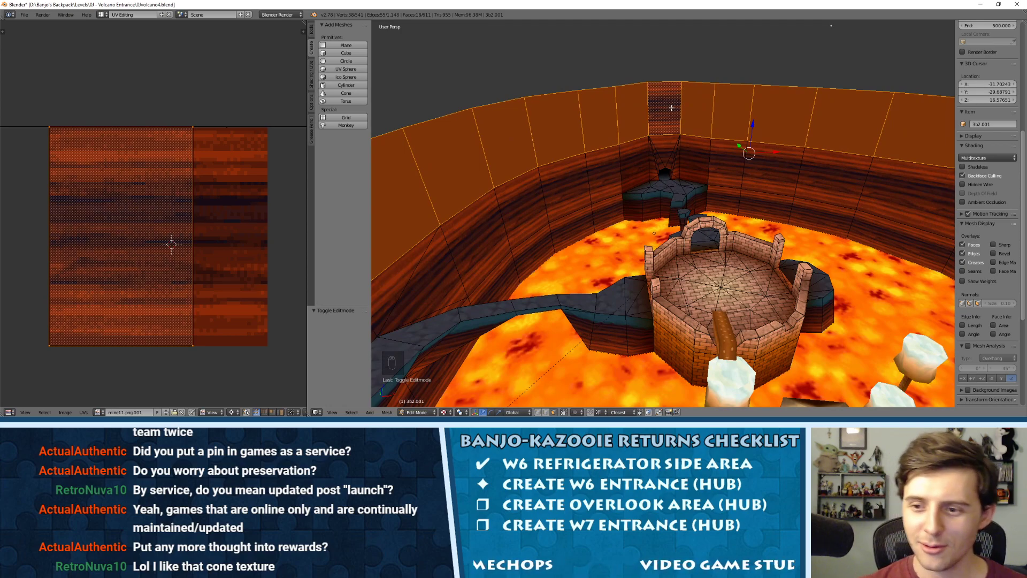
middle_click_drag(665, 80, 888, 152)
right_click(709, 126, "shift")
middle_click_drag(709, 125, 742, 101)
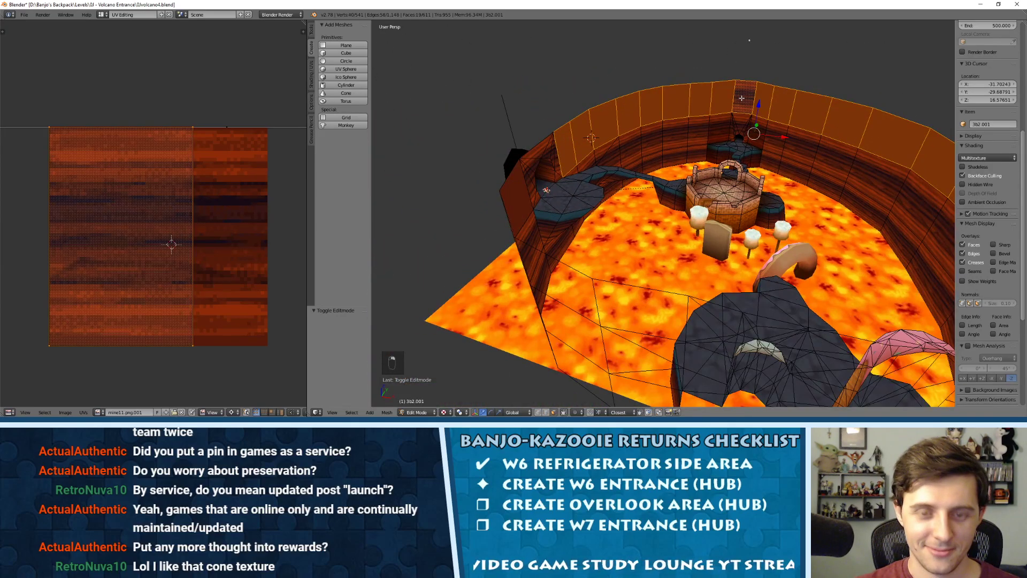
key("u")
left_click(715, 122)
left_click(717, 146)
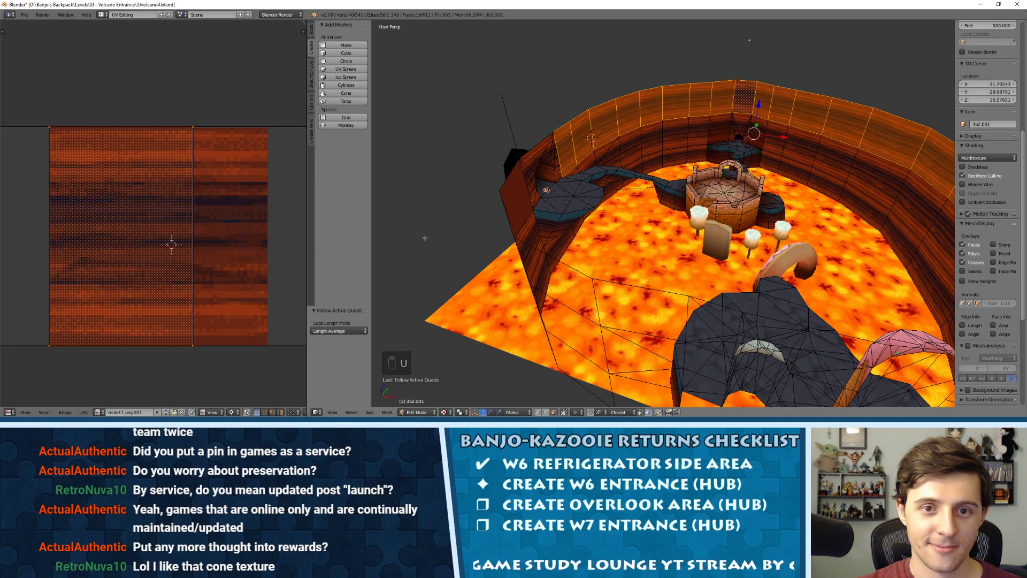
key("a")
key("Tab")
middle_click_drag(695, 224, 659, 124)
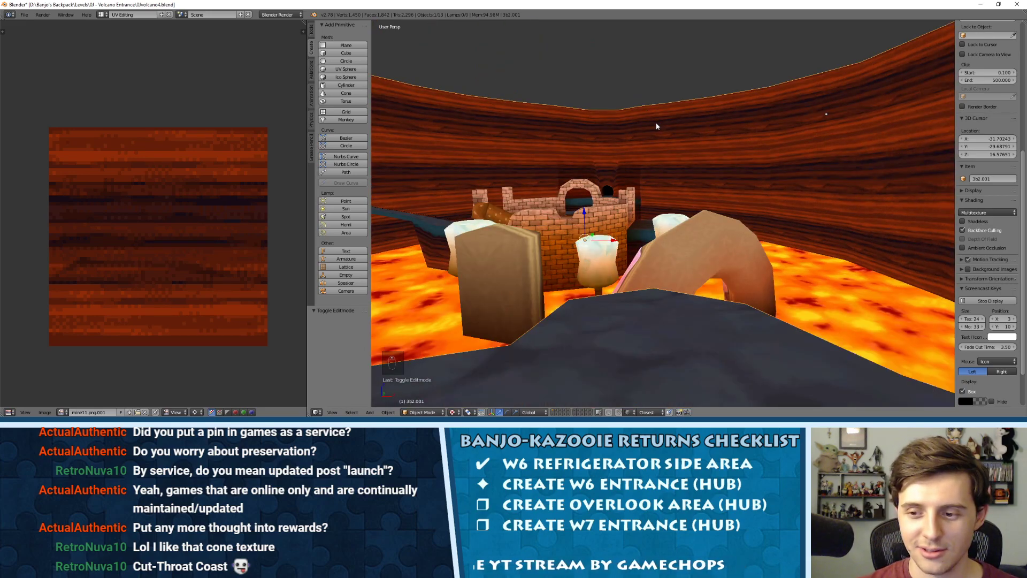
Select the triangulated rock faces between the neighbouring wall and the pink cone, from the platform to the rim.
middle_click_drag(644, 124, 583, 161)
key("Tab")
right_click(582, 184)
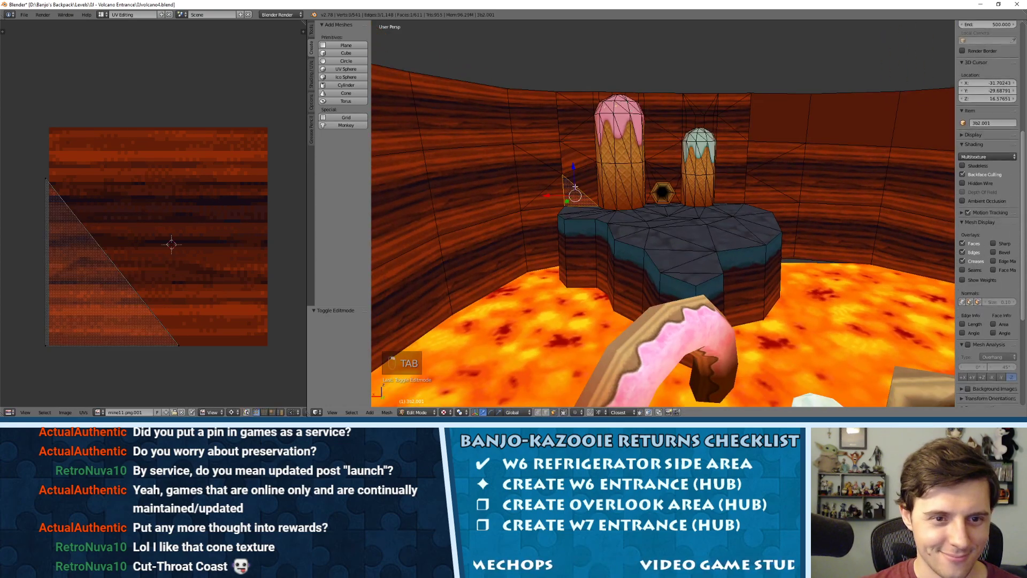
right_click(578, 154, "shift")
right_click(584, 146, "shift")
right_click(574, 121, "shift")
right_click(583, 127, "shift")
key("KP_Decimal")
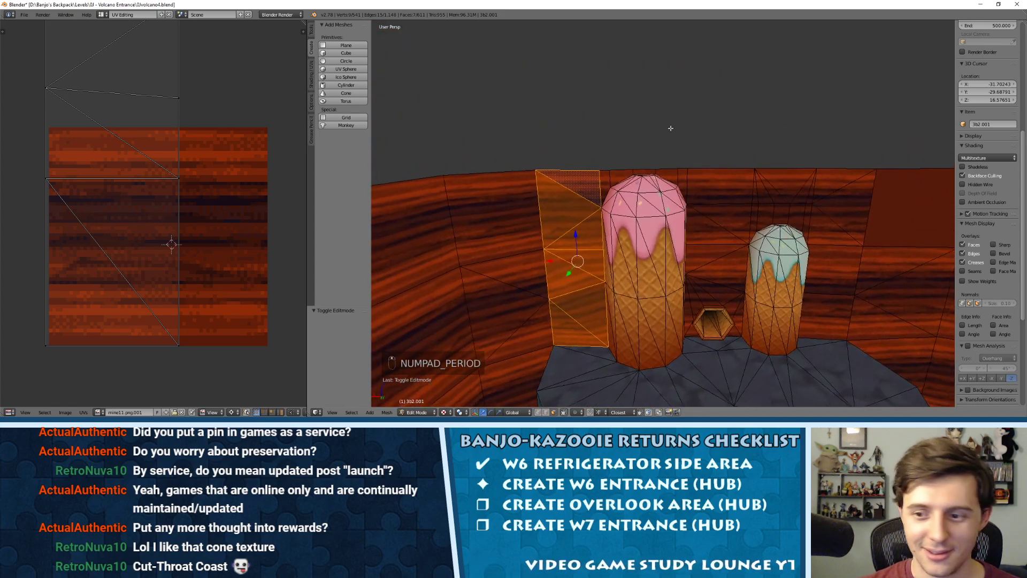
Select all rock wall faces around the pink and mint cones, including the small faces surrounding the hexagonal cave entrance.
middle_click_drag(672, 126, 664, 136)
key("c")
mouse_move(611, 168)
left_mouse_down()
mouse_move(684, 165)
mouse_move(705, 286)
mouse_move(765, 203)
mouse_move(822, 213)
mouse_move(842, 310)
left_mouse_up()
right_click(841, 310)
right_click(738, 316, "shift")
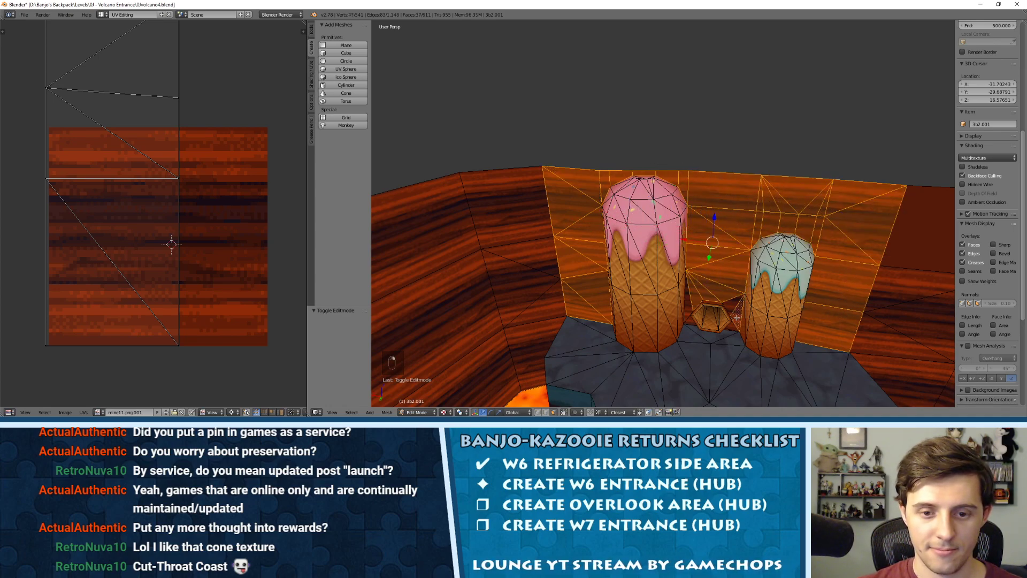
key("KP_Decimal")
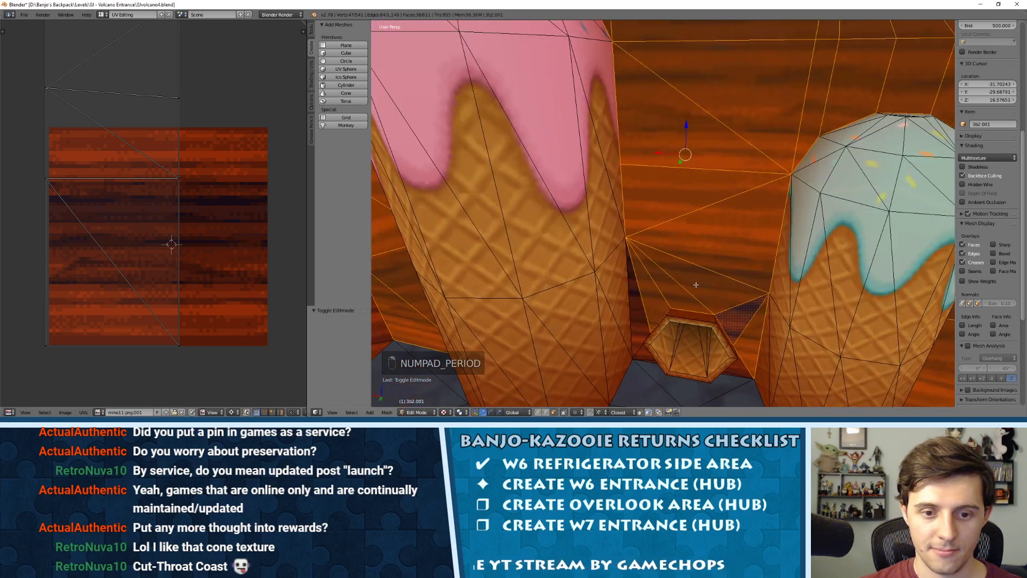
middle_click_drag(692, 301, 675, 171, "shift")
middle_click_drag(643, 205, 647, 259)
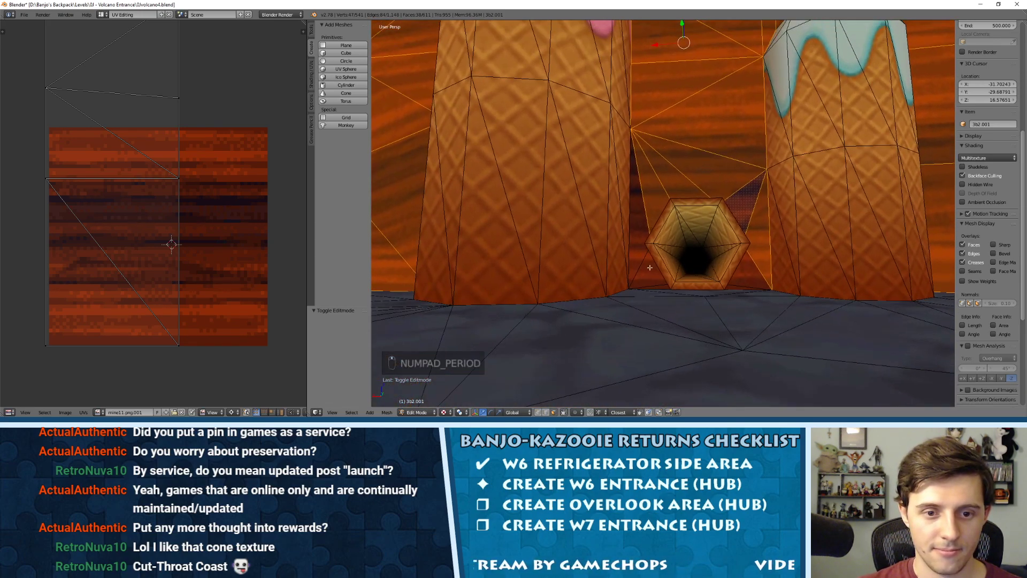
right_click(647, 266, "shift")
right_click(639, 245, "shift")
right_click(664, 286, "shift")
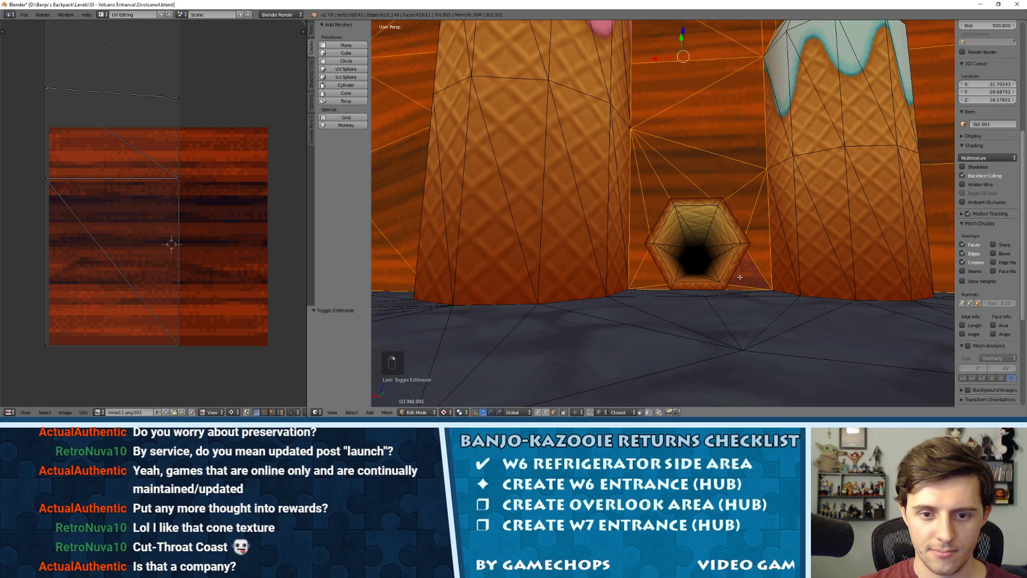
Unwrap the selected cone wall by projecting it from a straight-on view, and move its UVs clear above the rock texture.
scroll(688, 180, "down", 7)
middle_click_drag(746, 257, 703, 183)
key("u")
left_click(681, 135)
key("a")
key("a")
key("a")
key("a")
key("g")
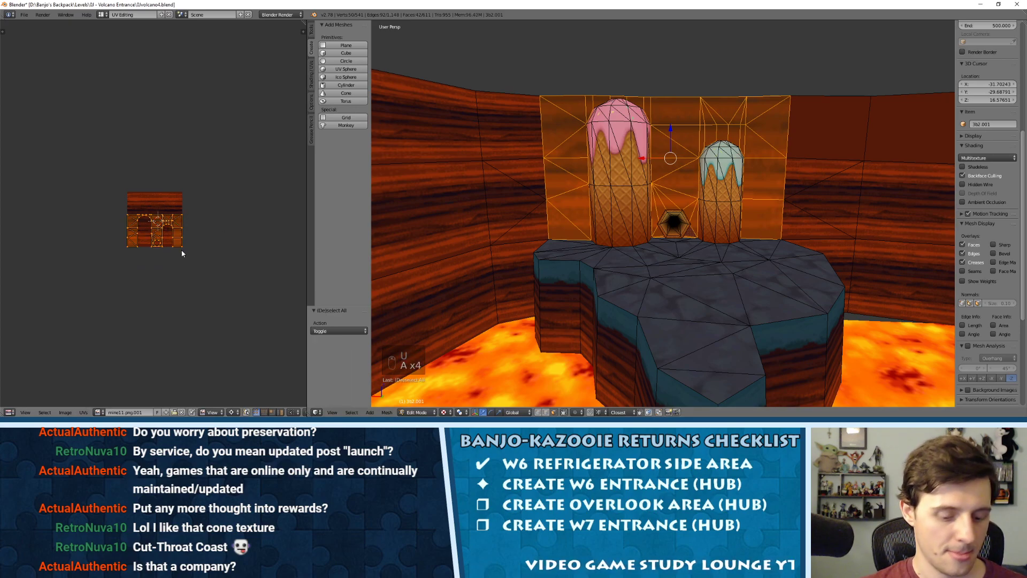
left_click(171, 101)
Add the neighbouring wall faces on both sides of the cone wall to the selection, from the lava to the rim.
scroll(508, 196, "down", 5)
right_click(592, 175, "shift")
right_click(599, 218, "shift")
right_click(598, 233, "shift")
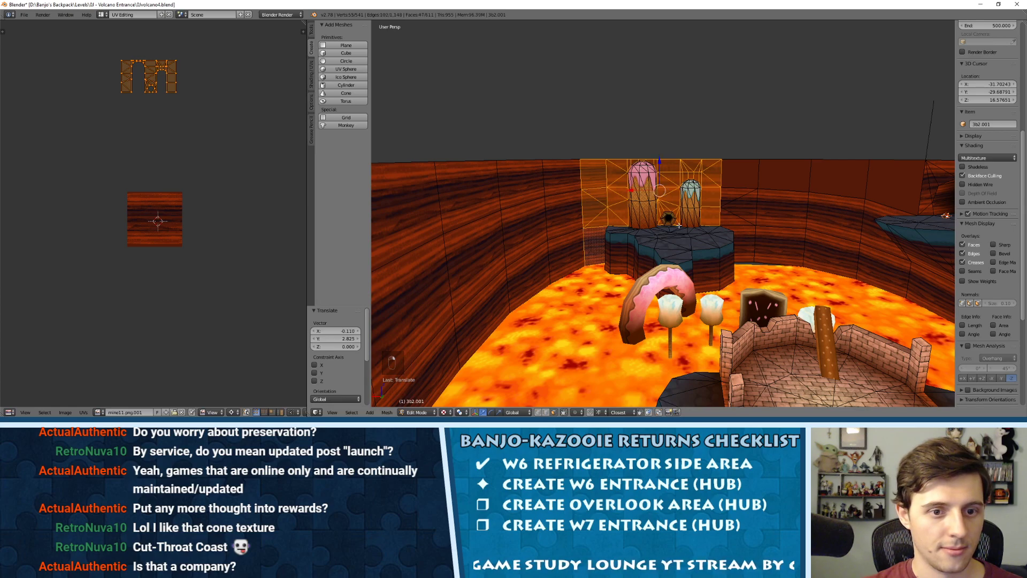
right_click(744, 243, "shift")
right_click(733, 220, "shift")
right_click(745, 208, "shift")
right_click(733, 195, "shift")
right_click(739, 176, "shift")
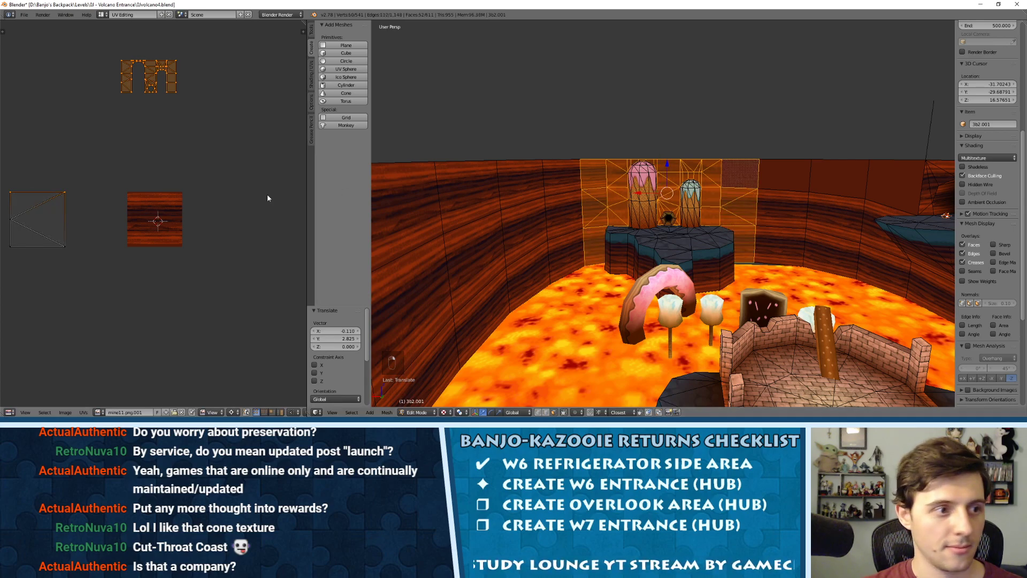
Isolate the cone wall's UV island and move it beside the neighbouring wall's square UVs.
scroll(211, 208, "down", 4)
scroll(178, 204, "up", 5)
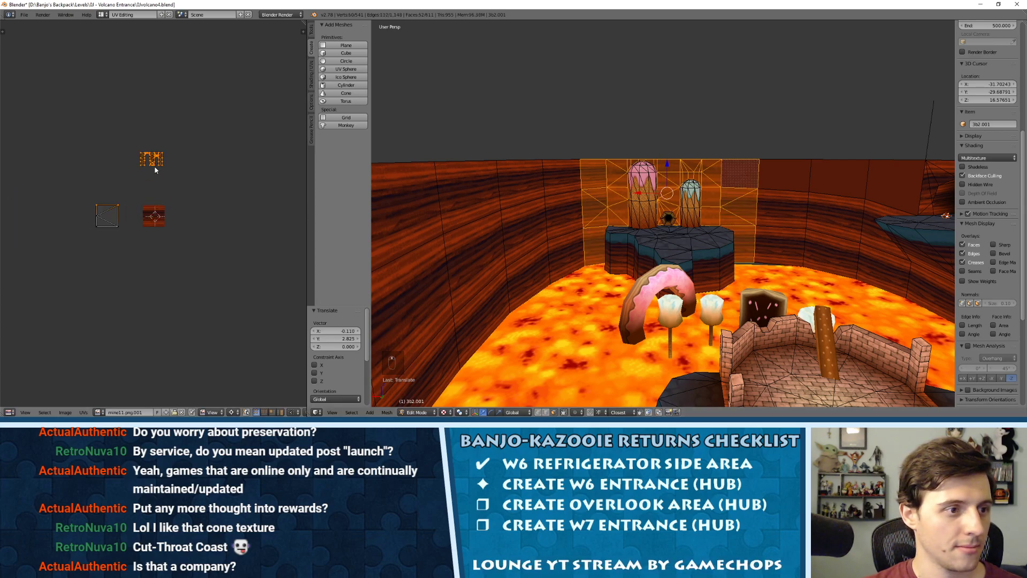
key("a")
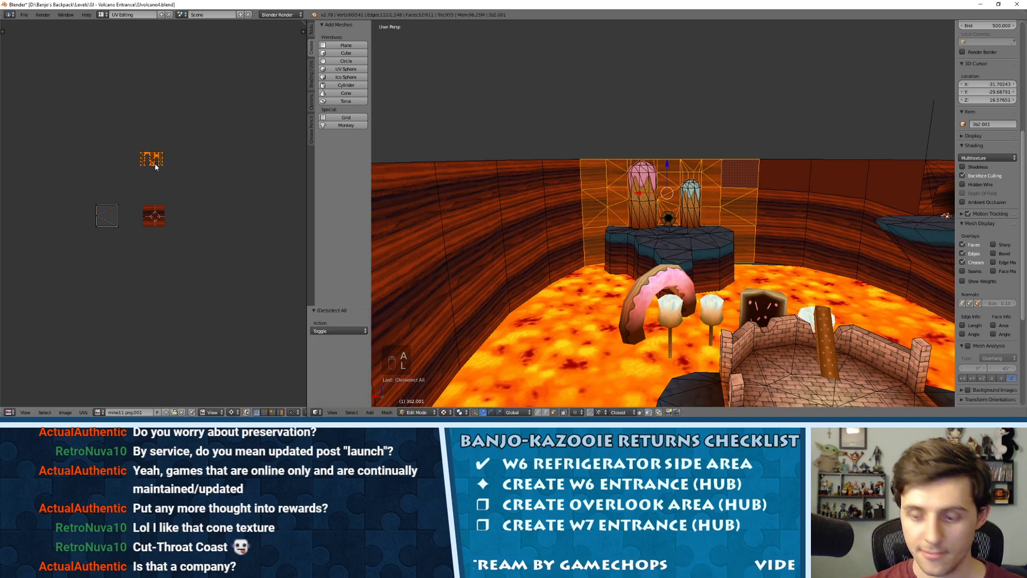
key("g")
left_click(92, 222)
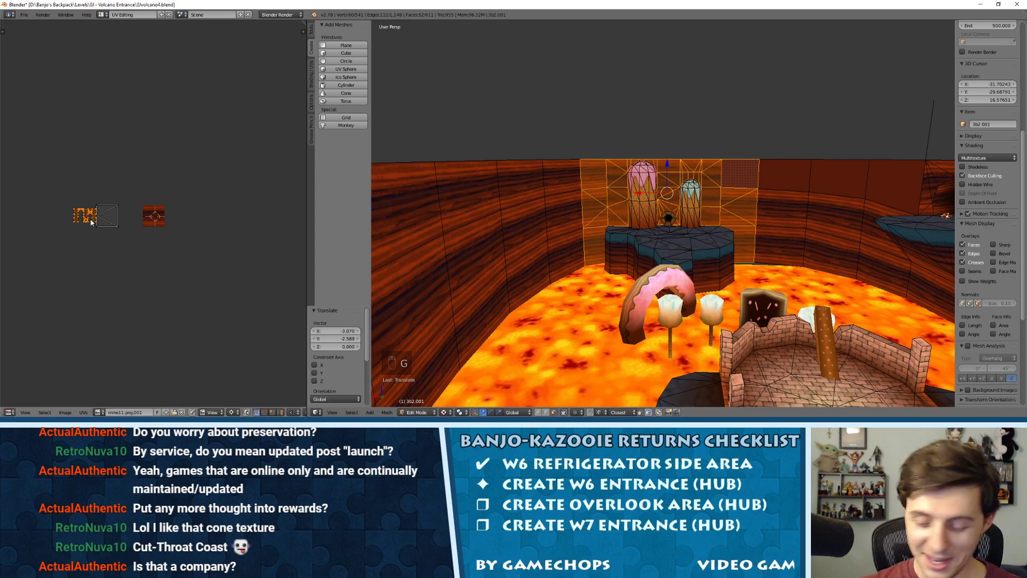
Scale the cone wall's UV island up by 3.025 and place its right edge against the neighbouring wall's UVs.
key("KP_Decimal")
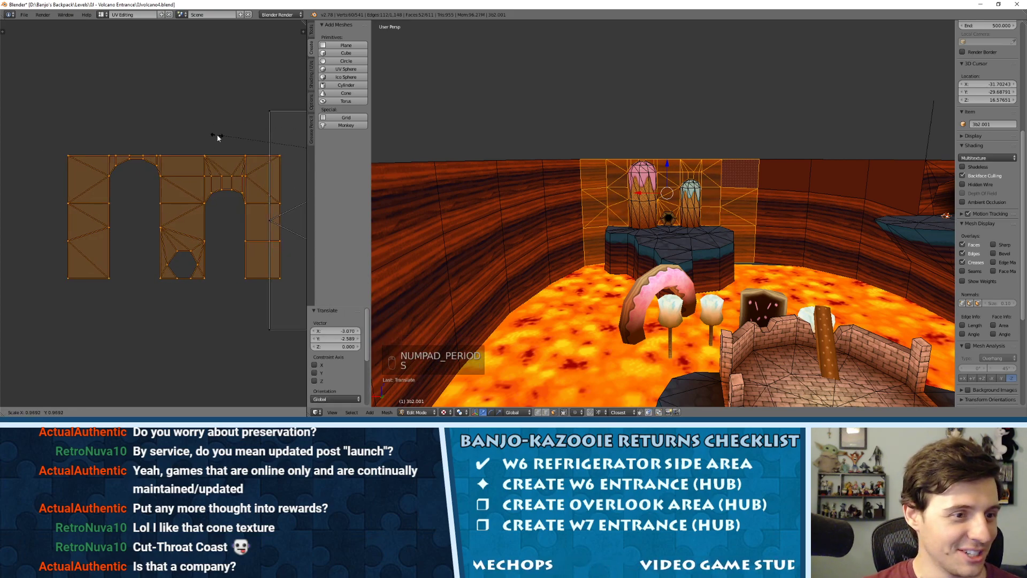
left_click(168, 227)
key("s")
key("s")
left_click(167, 182)
scroll(181, 214, "down", 5)
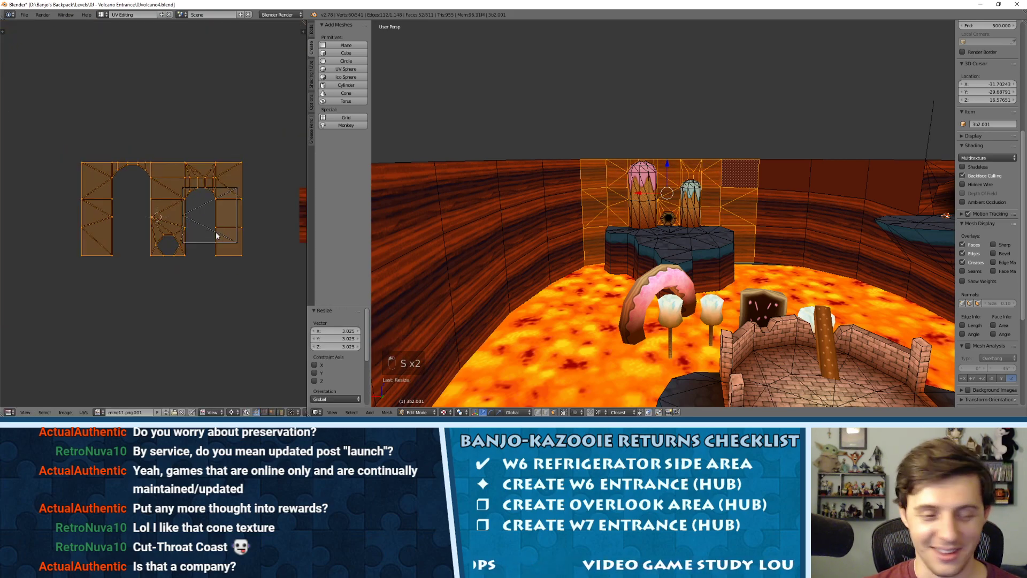
key("g")
left_click(169, 226)
scroll(167, 213, "up", 2)
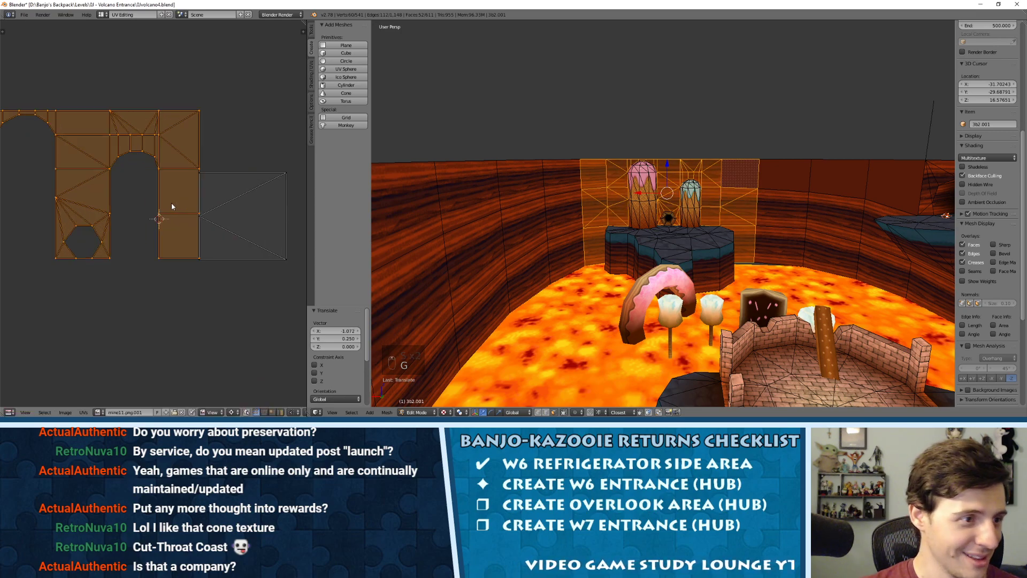
Scale the cone wall's UVs by 0.971 and line up their lower-right edge with the neighbouring wall's UVs.
key("s")
left_click(147, 162)
scroll(183, 191, "up", 2)
key("g")
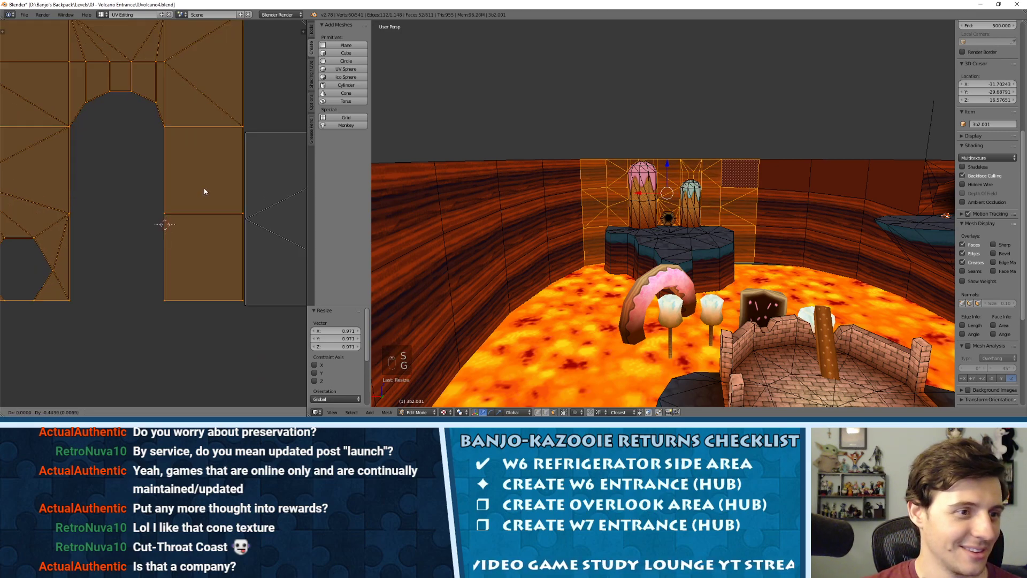
left_click(208, 193)
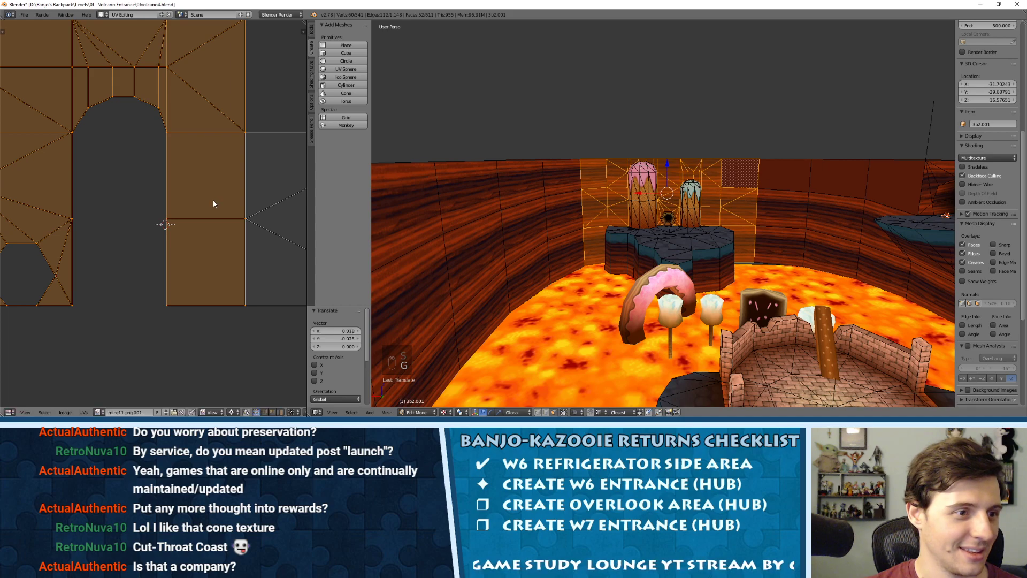
scroll(208, 200, "down", 5)
scroll(738, 194, "up", 4)
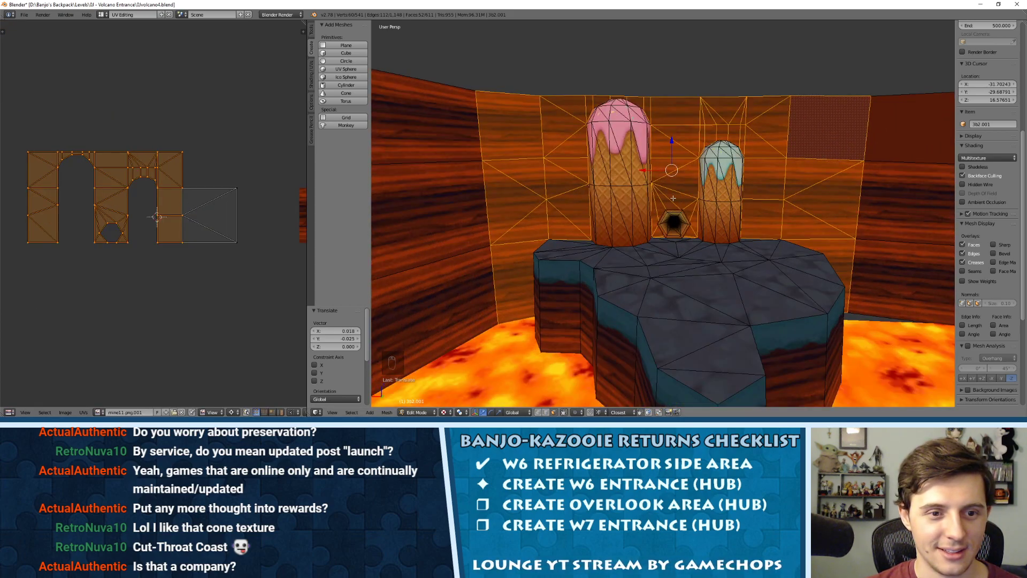
Examine the rock layers around the cones in Object Mode for continuity with the neighbouring walls, and return to Edit Mode.
key("Tab")
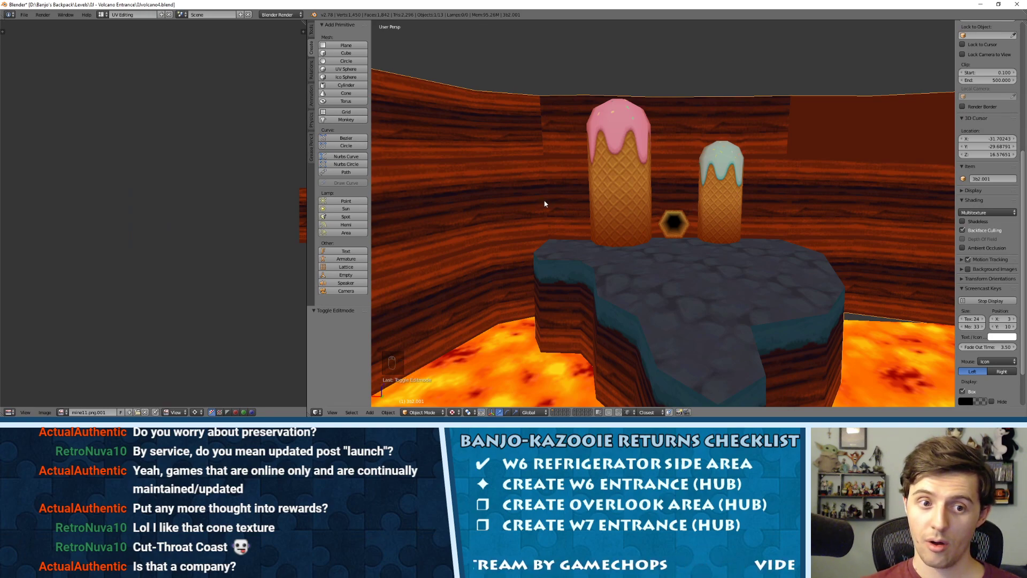
scroll(544, 201, "up", 3)
middle_click_drag(540, 202, 479, 187)
middle_click_drag(666, 174, 609, 212)
middle_click_drag(563, 290, 688, 206)
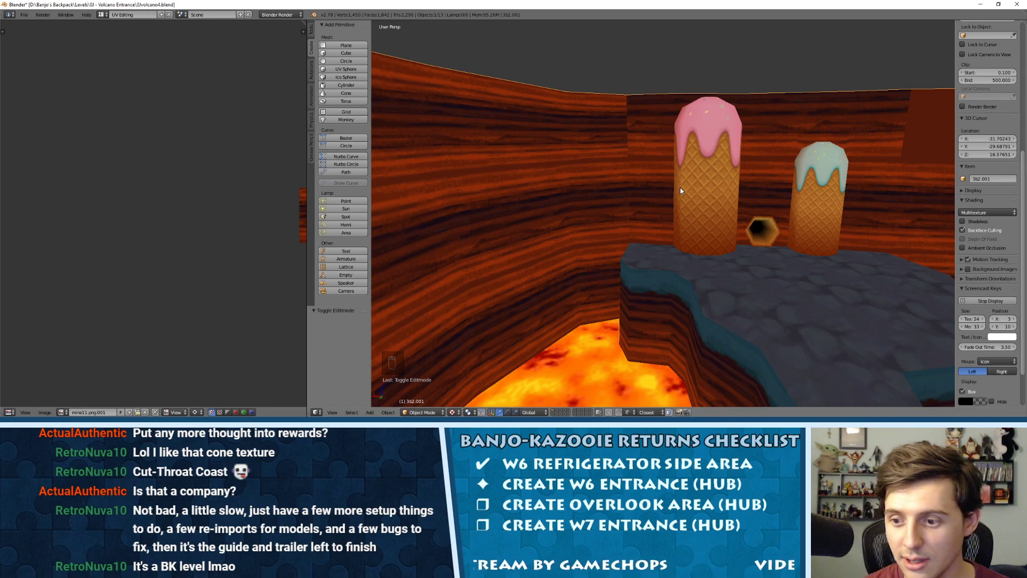
key("Tab")
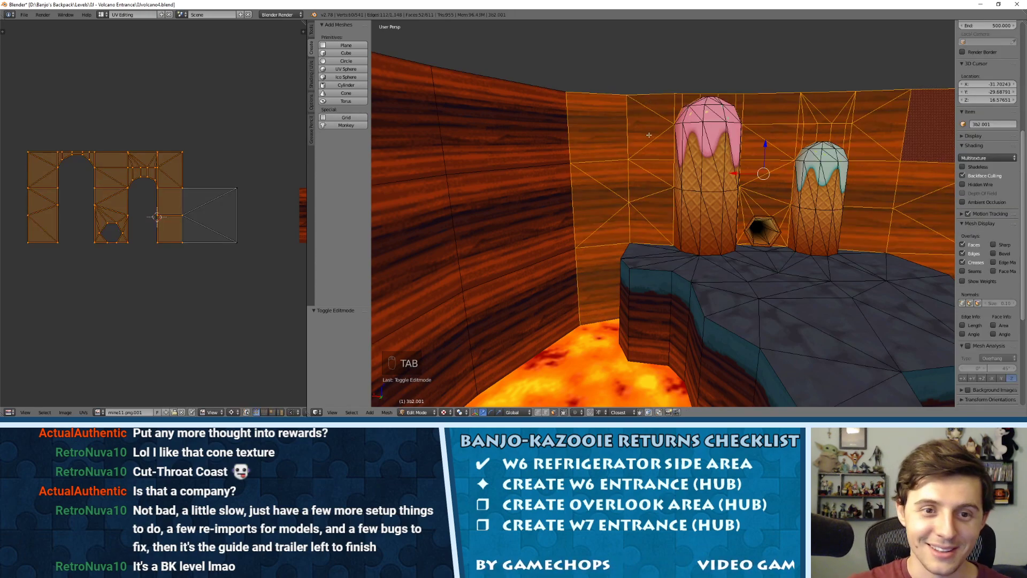
Select the upper rock wall faces beside and above the pink cone, along the rim.
right_click(651, 143)
right_click(645, 126, "shift")
right_click(661, 105, "shift")
right_click(672, 99, "shift")
right_click(677, 100, "shift")
right_click(670, 100, "shift")
right_click(688, 95, "shift")
key("KP_Decimal")
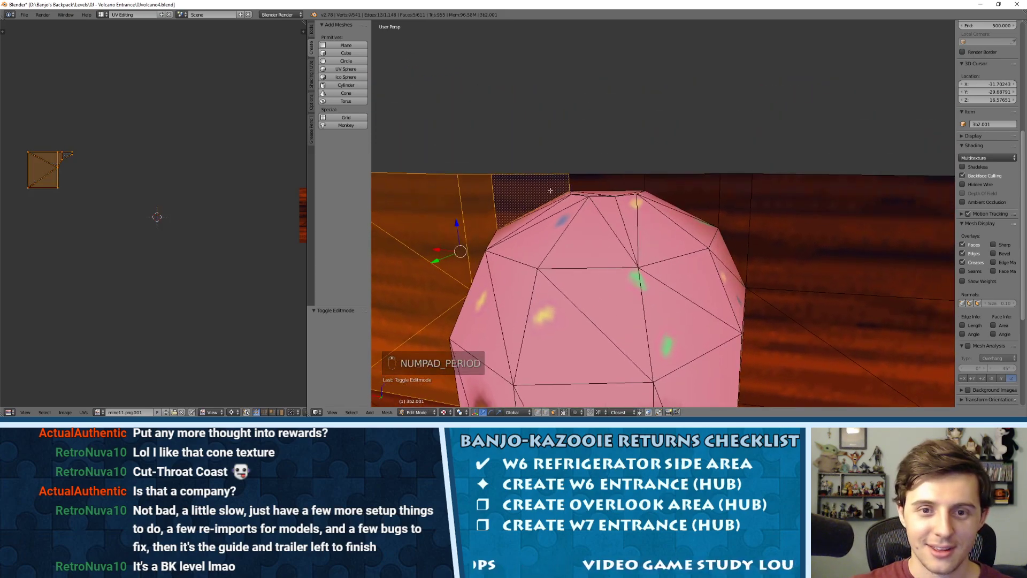
right_click(604, 183, "shift")
right_click(674, 190, "shift")
right_click(726, 195, "shift")
right_click(735, 199, "shift")
right_click(774, 213, "shift")
right_click(743, 225, "shift")
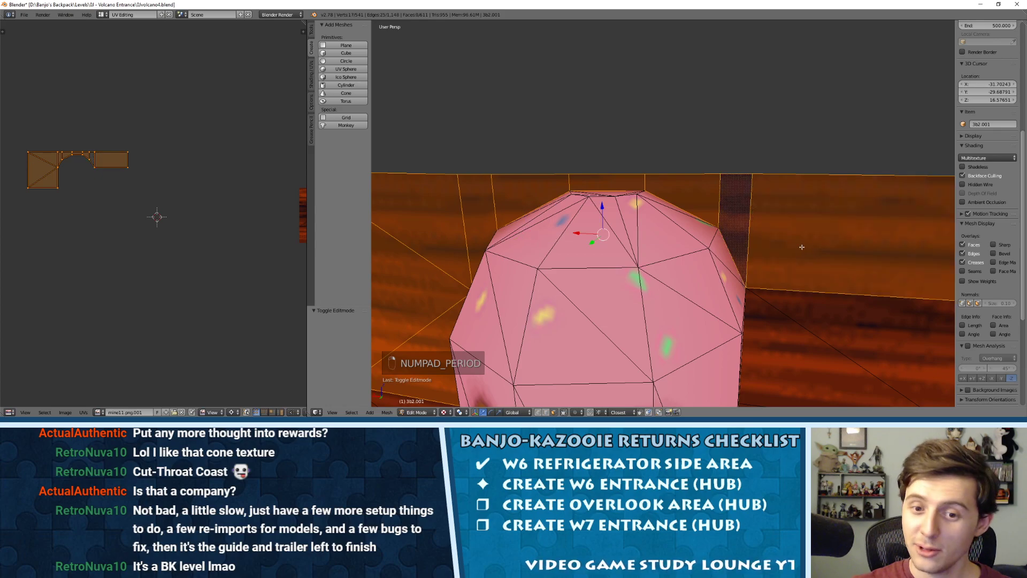
Extend the selection across the upper wall between the two cones, leaving out the faces below the upper band.
middle_click_drag(796, 247, 645, 165)
right_click(651, 370, "shift")
right_click(651, 370, "shift")
right_click(655, 371, "shift")
right_click(749, 390, "shift")
middle_click_drag(767, 239, 623, 207, "shift")
right_click(680, 226, "shift")
right_click(680, 226, "shift")
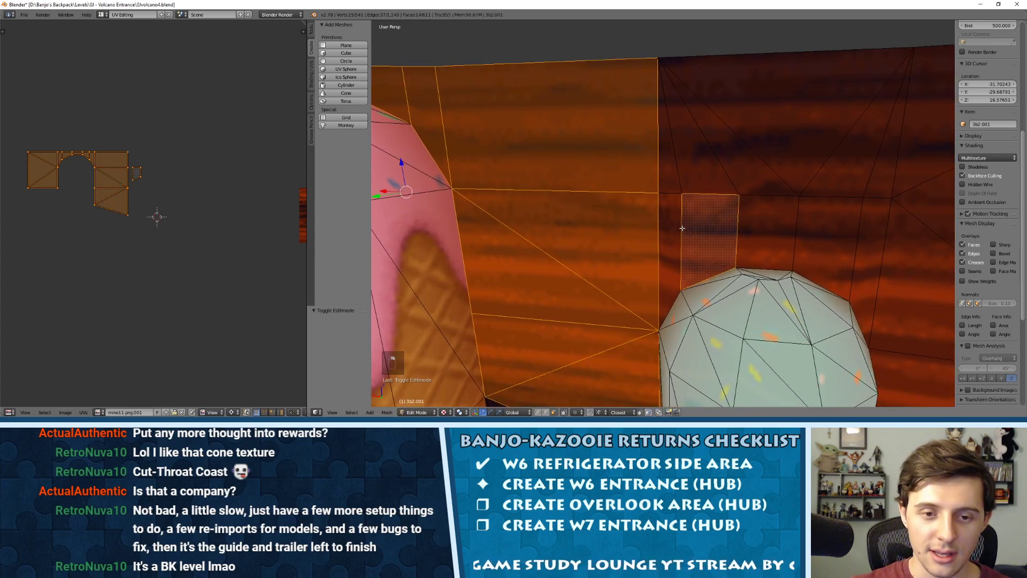
right_click(669, 227, "shift")
right_click(704, 225, "shift")
right_click(672, 168, "shift")
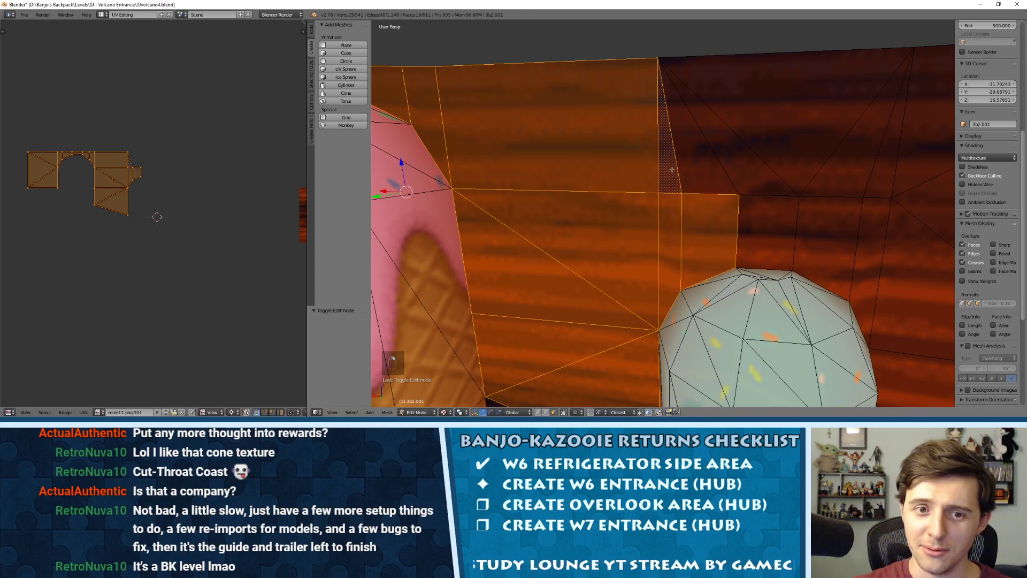
scroll(715, 188, "down", 5)
middle_click_drag(717, 200, 703, 182, "shift")
right_click(622, 284, "shift")
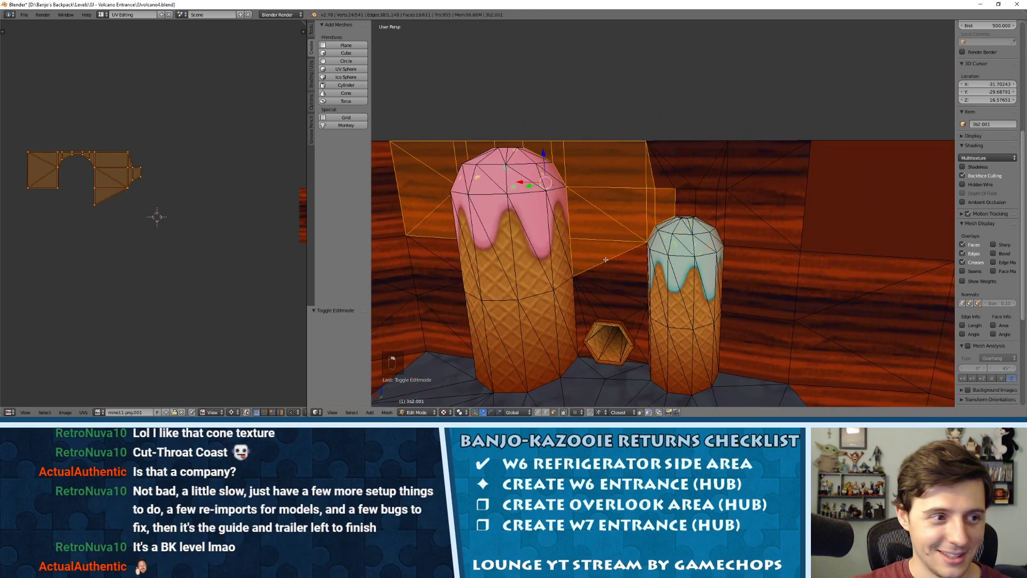
right_click(609, 253, "shift")
Add the upper rock wall faces above the mint cone and up to the untextured wall to the selection.
right_click(685, 198, "shift")
right_click(668, 182, "shift")
right_click(676, 180, "shift")
right_click(682, 160, "shift")
right_click(713, 174, "shift")
right_click(707, 204, "shift")
right_click(724, 209, "shift")
right_click(747, 188, "shift")
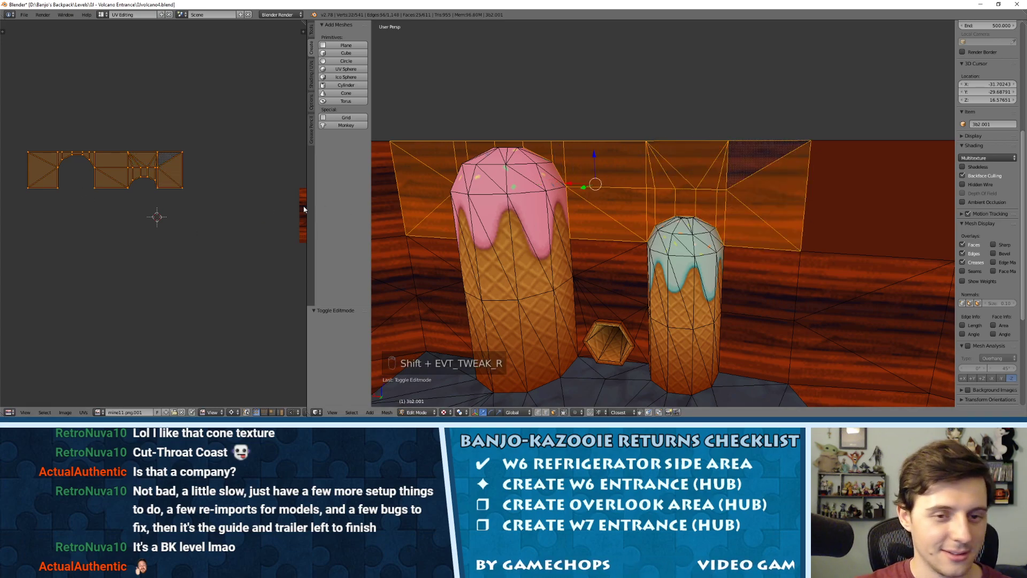
Move the selected upper wall's UVs away from the lower wall's UVs and onto the rock texture.
key("g")
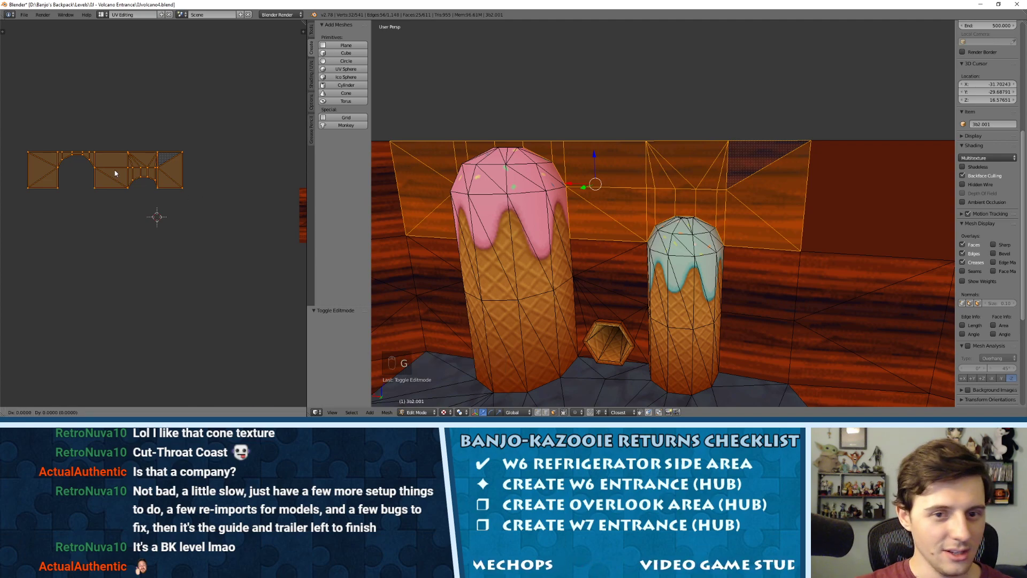
left_click(235, 194)
middle_click_drag(236, 193, 138, 193)
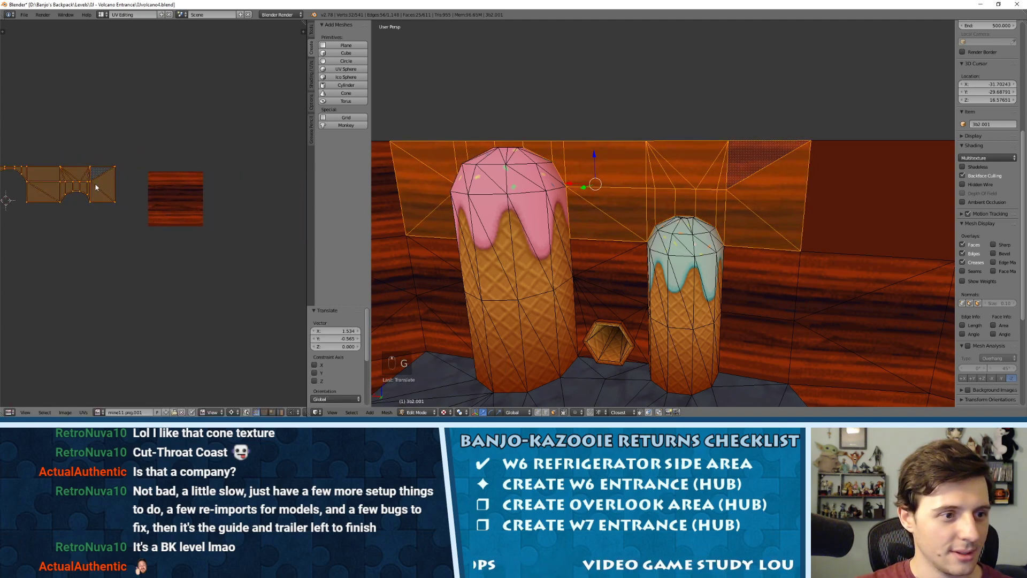
key("g")
left_click(226, 216)
Scale the upper wall's UVs up by 1.486 and fine-tune their position and size to span the rock texture's height.
scroll(170, 210, "up", 6)
key("s")
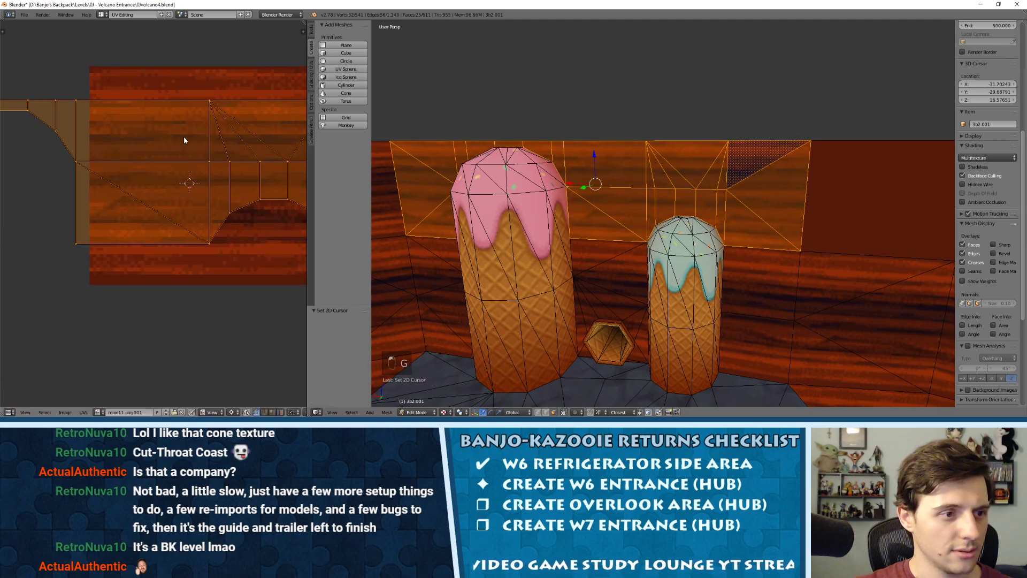
left_click(173, 114)
key("g")
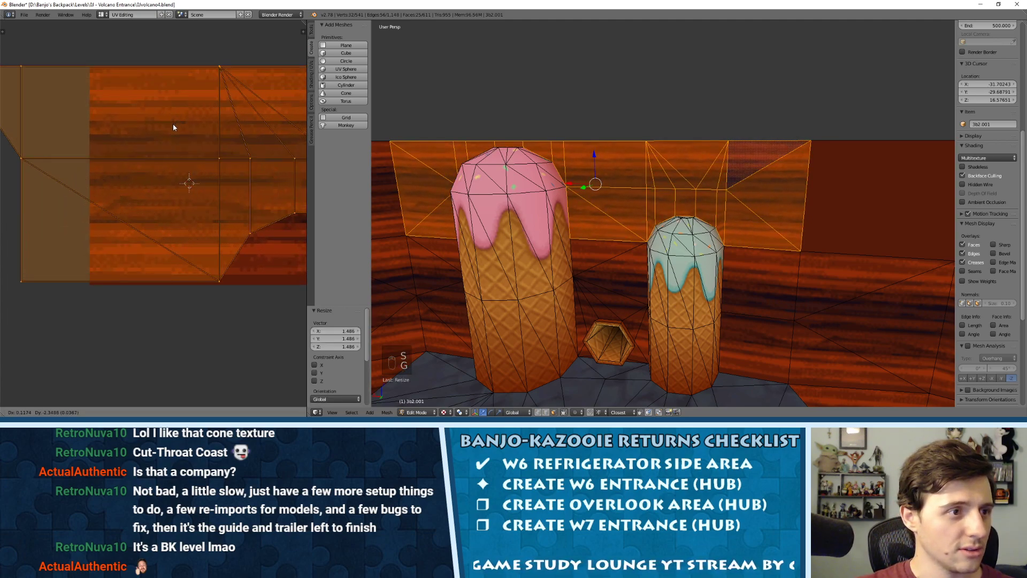
left_click(174, 124)
key("s")
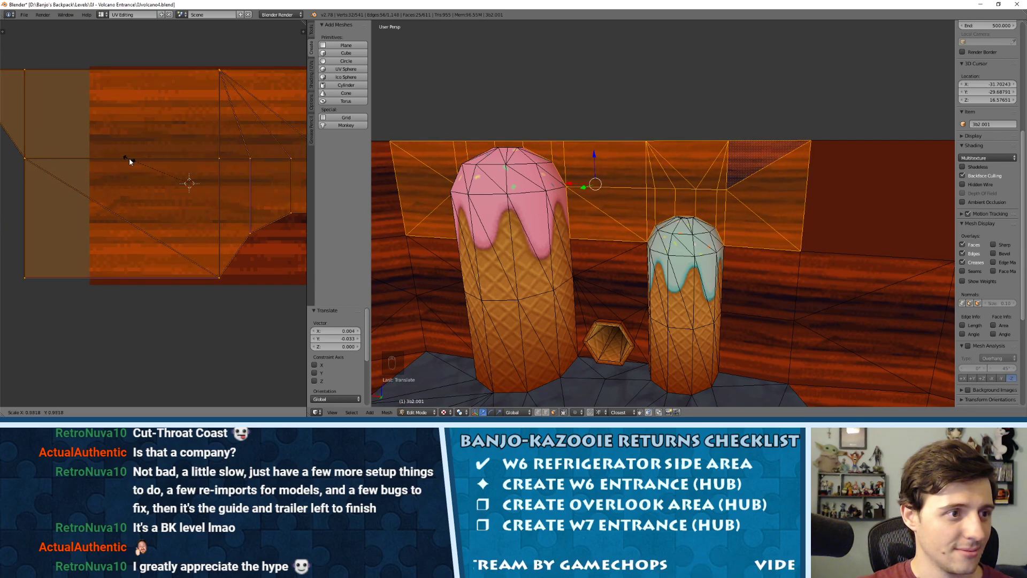
left_click(128, 158)
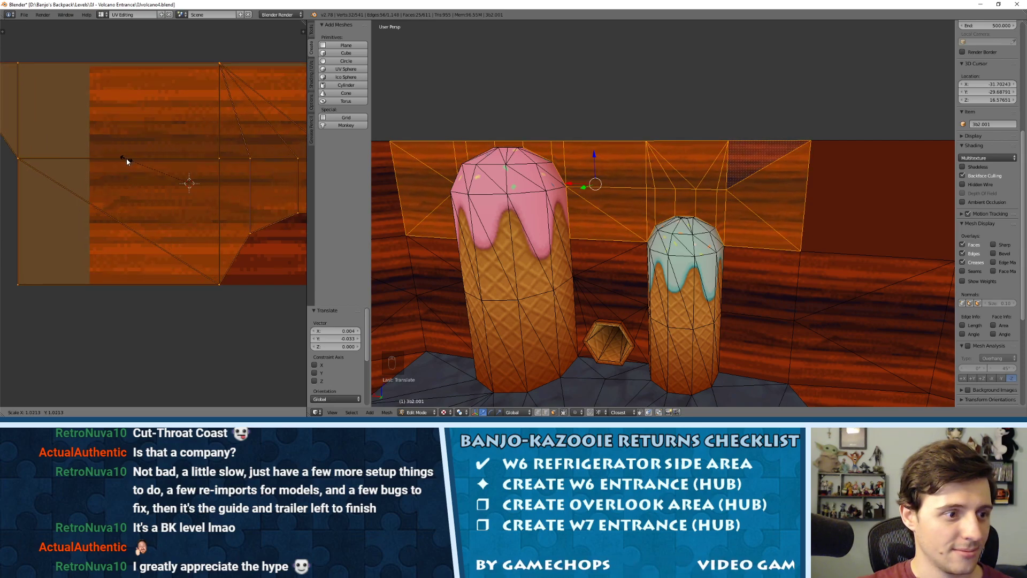
Align the upper wall's bottom row of UV vertices with the rock texture's lower edge, and reselect all the UVs.
scroll(134, 171, "down", 4)
key("a")
key("b")
left_click_drag(11, 247, 273, 232)
scroll(207, 268, "up", 4)
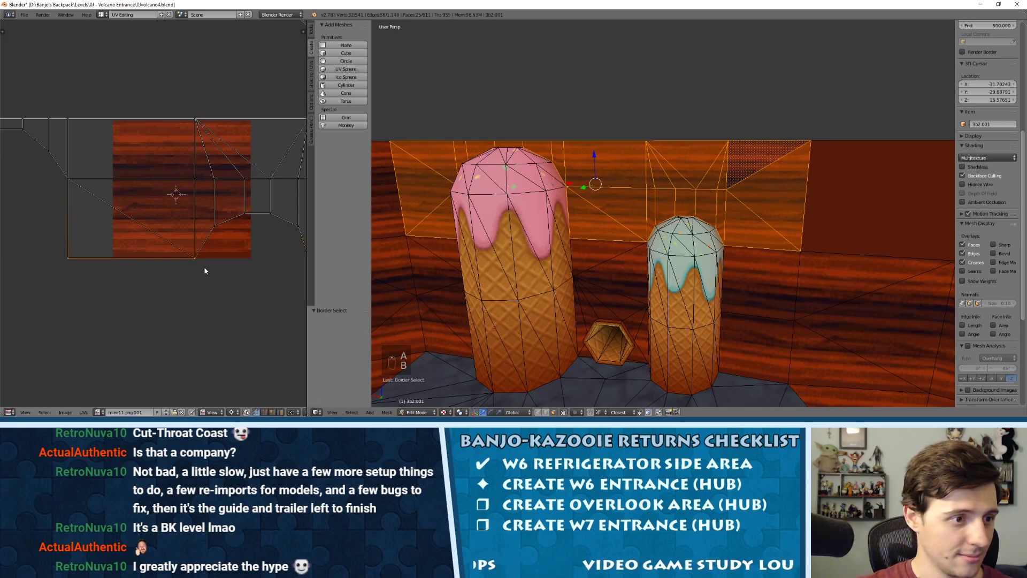
scroll(207, 268, "up", 3)
key("b")
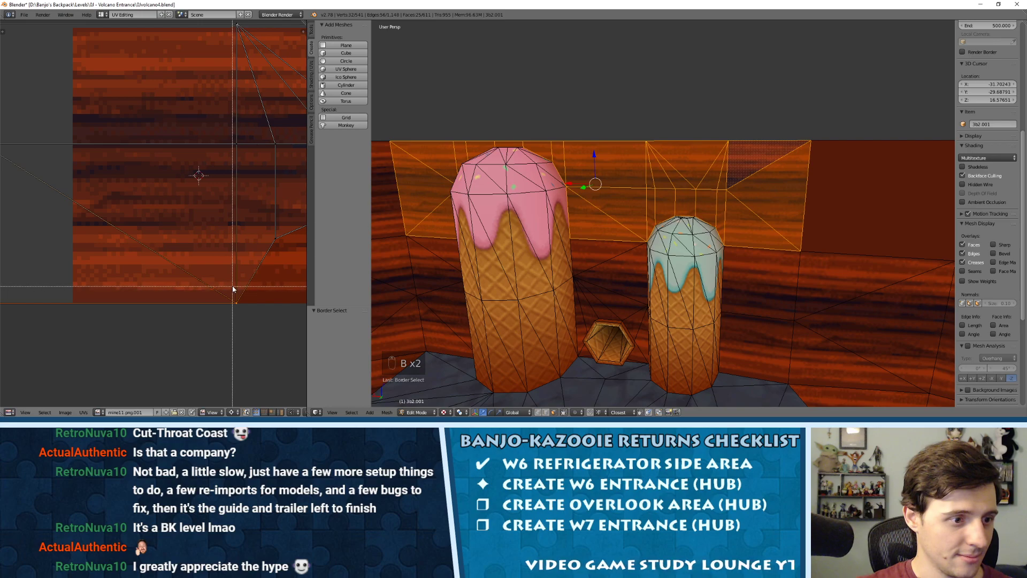
key("g")
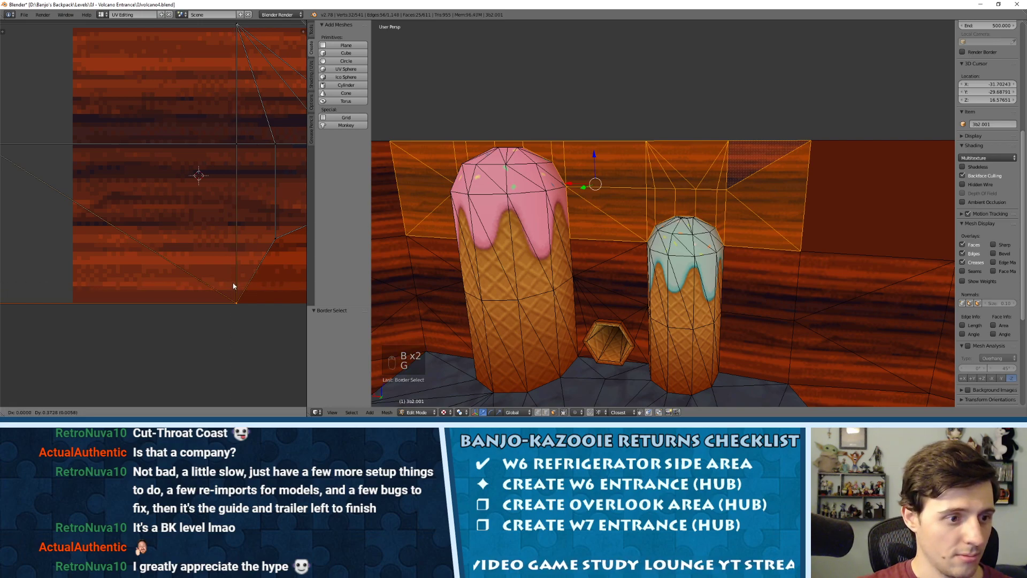
left_click(233, 286)
scroll(233, 279, "down", 5)
key("a")
key("a")
key("a")
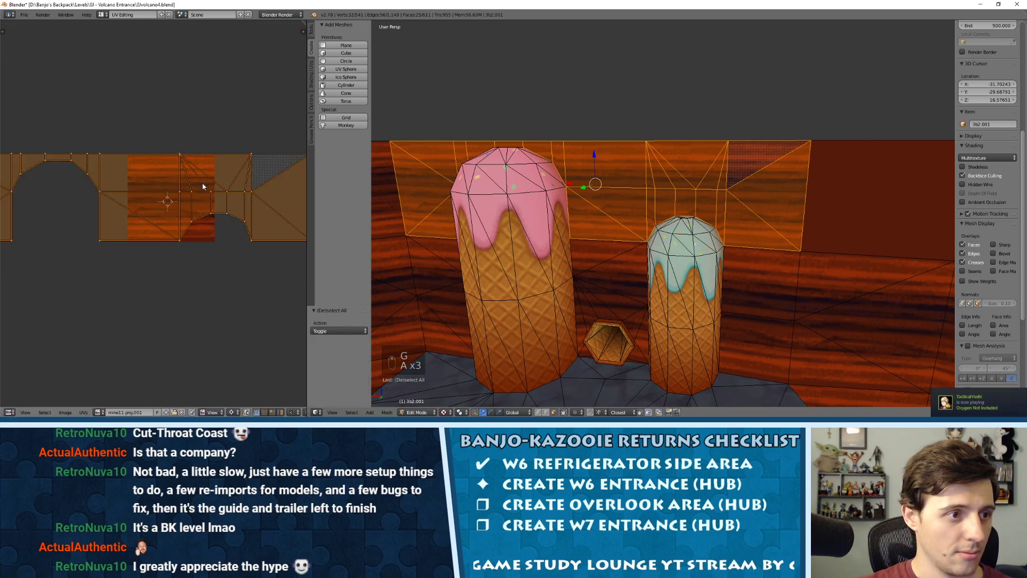
Nudge the upper wall's UVs by 0.001 on X and -0.010 on Y to line up with the rock texture's edges.
scroll(204, 188, "up", 5)
key("g")
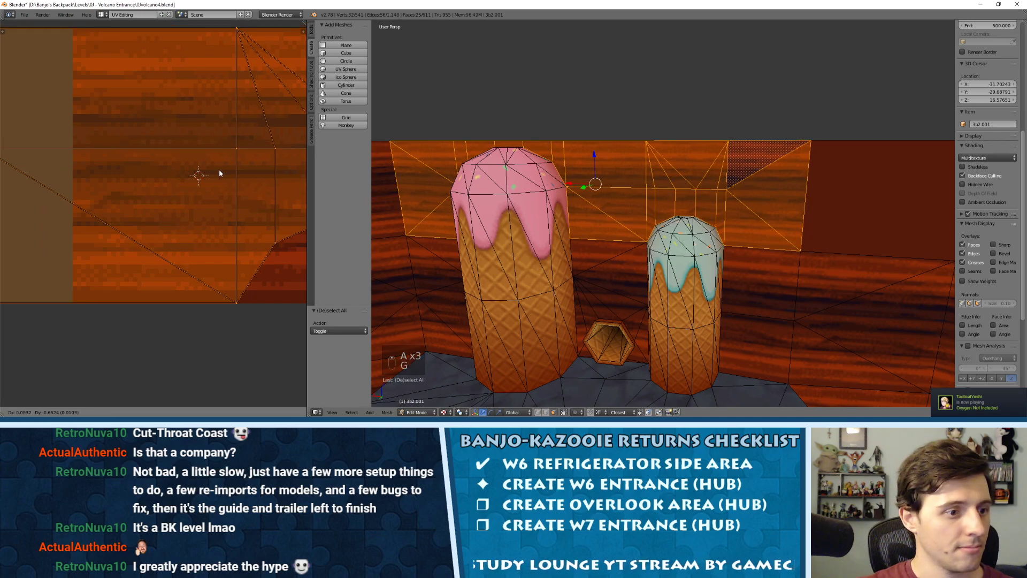
left_click(219, 169)
scroll(232, 198, "down", 5)
scroll(232, 202, "down", 1)
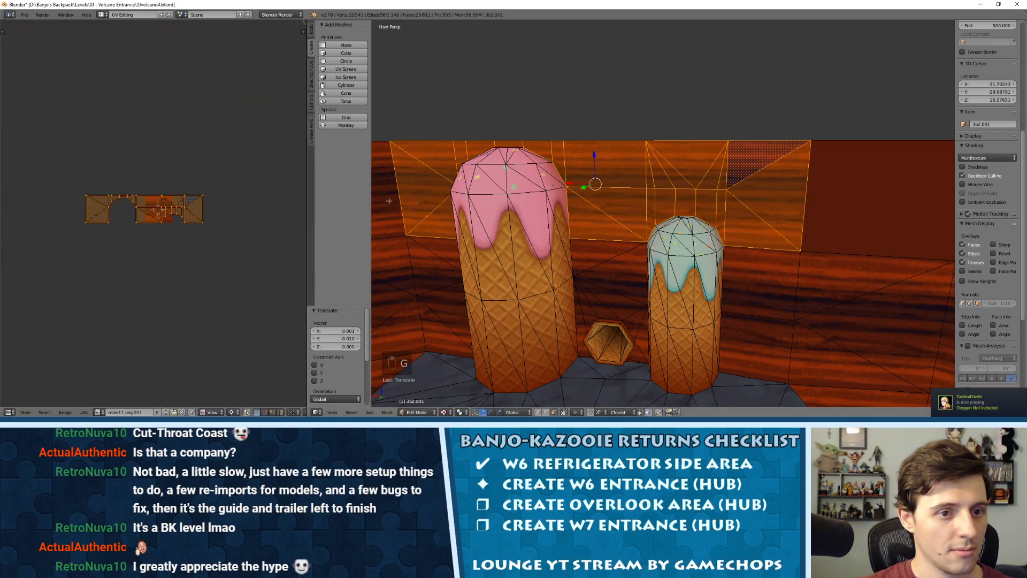
middle_click_drag(455, 257, 515, 250)
right_click(515, 251, "shift")
right_click(521, 286, "shift")
right_click(513, 317, "shift")
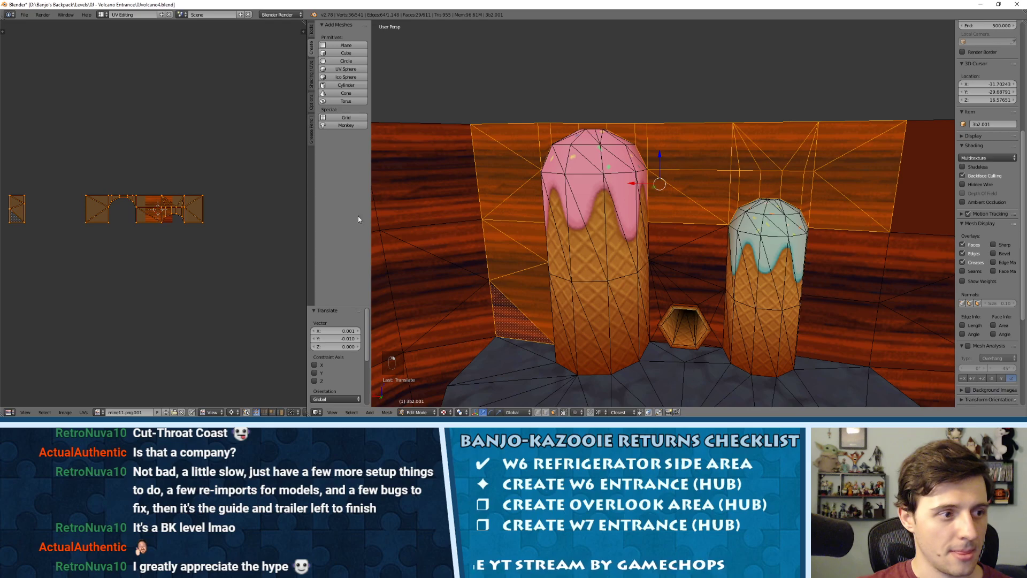
right_click(86, 220)
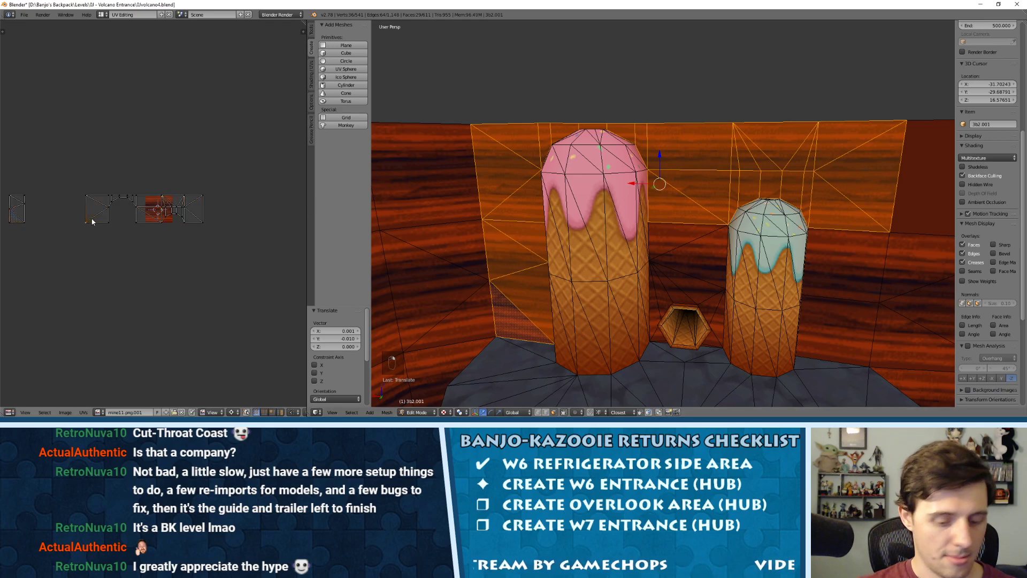
key("l")
key("h")
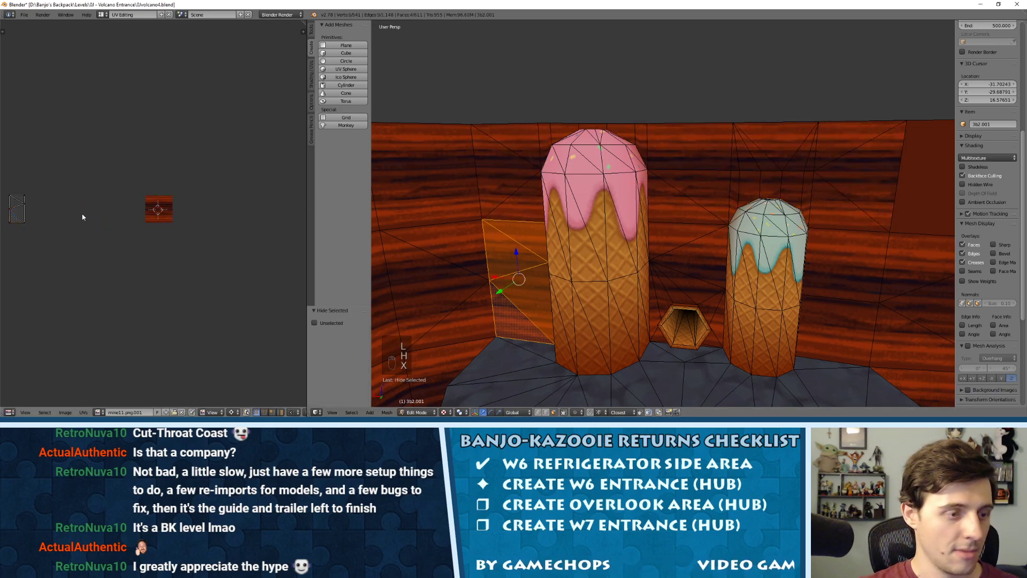
key("alt+h")
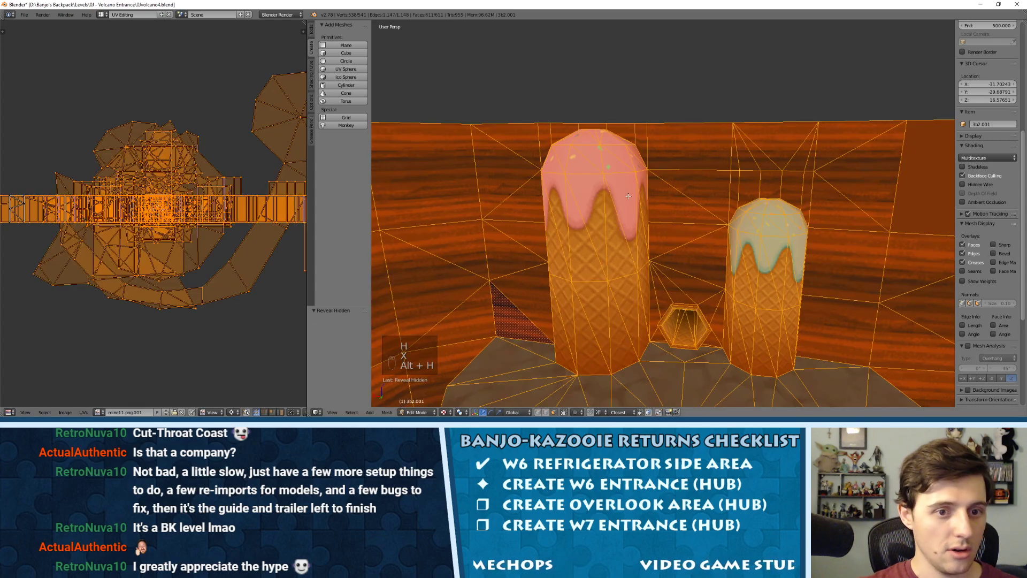
Select the upper wall faces beside and above the pink cone.
right_click(499, 172)
right_click(520, 201, "shift")
right_click(523, 142, "shift")
right_click(542, 135, "shift")
right_click(563, 130, "shift")
right_click(589, 126, "shift")
right_click(621, 130, "shift")
right_click(640, 137, "shift")
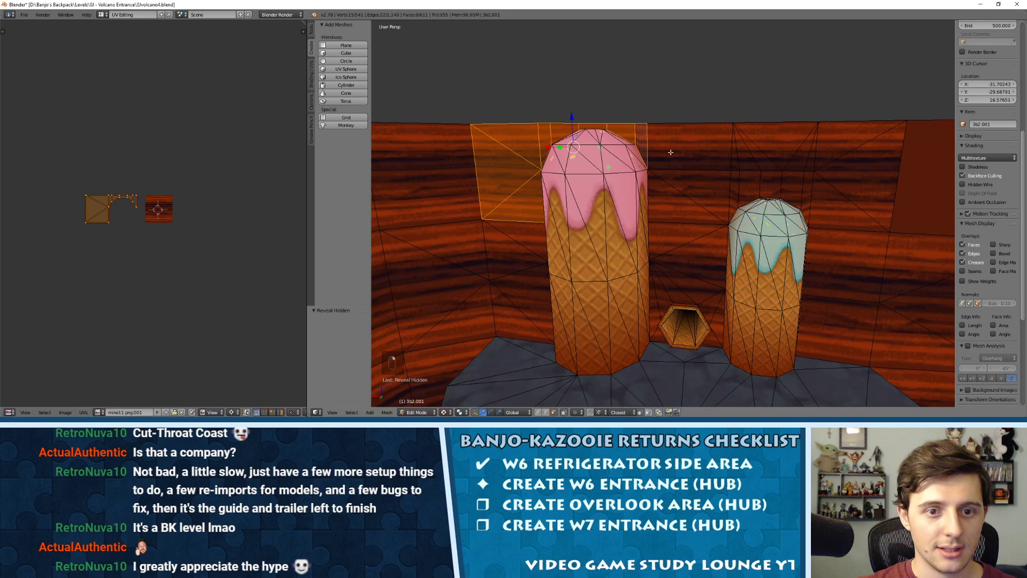
Add the upper wall faces between the cones and behind the mint cone to the selection, up to the untextured wall.
right_click(671, 153, "shift")
right_click(678, 185, "shift")
right_click(678, 201, "shift")
key("c")
left_click_drag(725, 182, 821, 177)
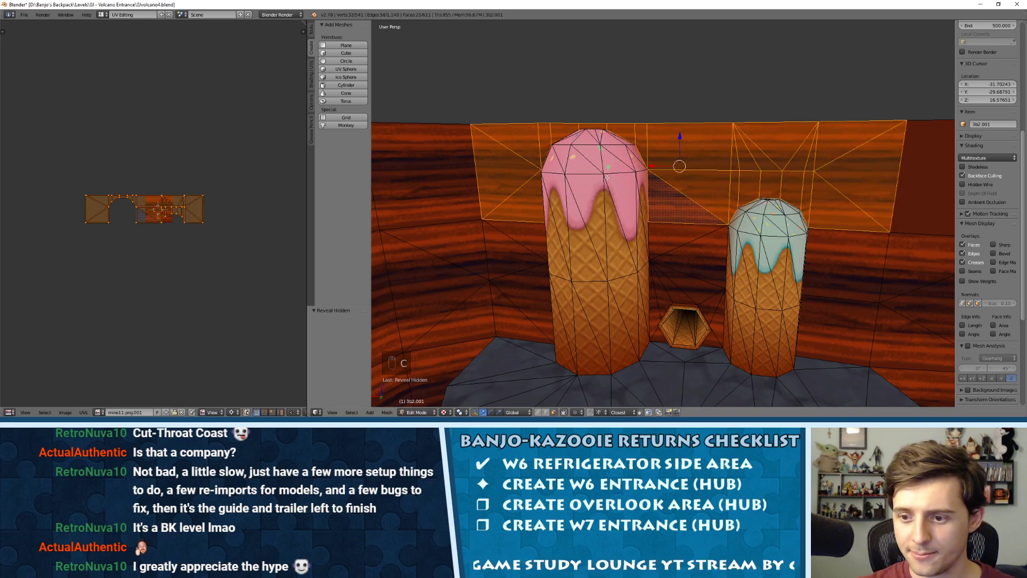
Add the adjoining lower wall faces beside the pink cone, below the upper wall's end, to the selection.
middle_click_drag(134, 207, 197, 210)
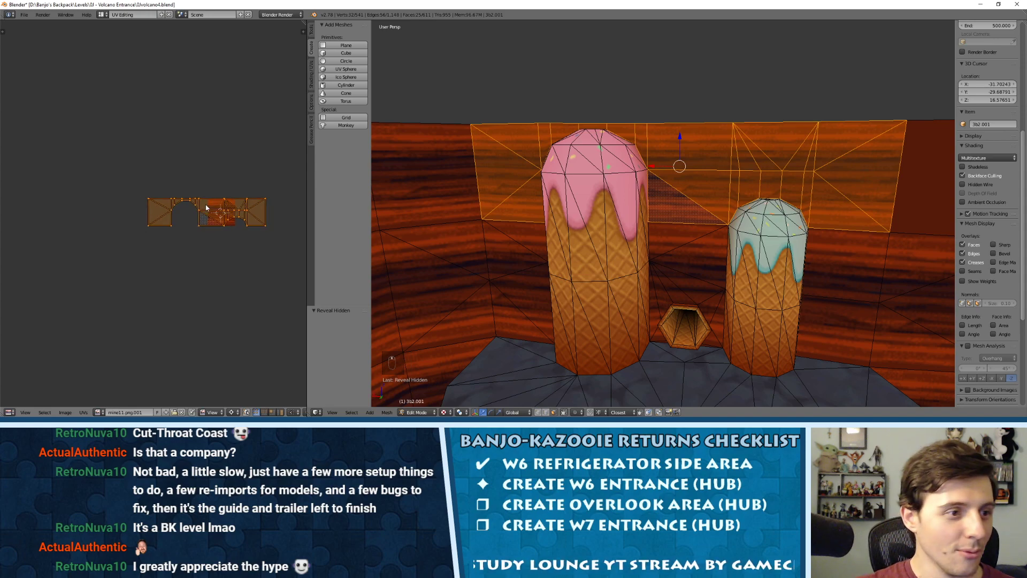
right_click(528, 240, "shift")
right_click(510, 253, "shift")
right_click(518, 288, "shift")
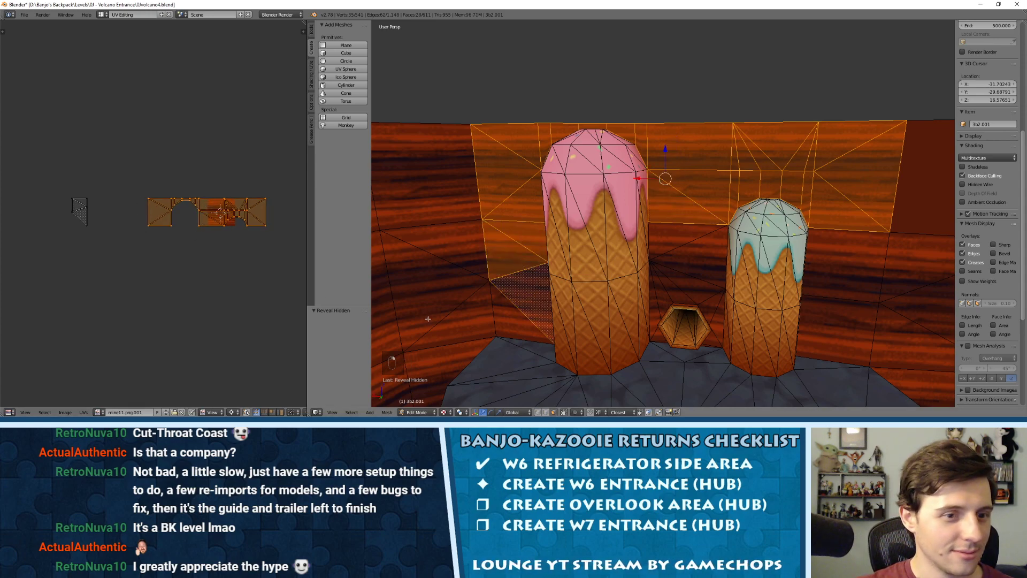
right_click(516, 311, "shift")
Move the upper wall's UVs along X by -1.211 and again by -1.560 to meet the adjoining lower wall's UVs.
scroll(168, 210, "up", 5)
key("g")
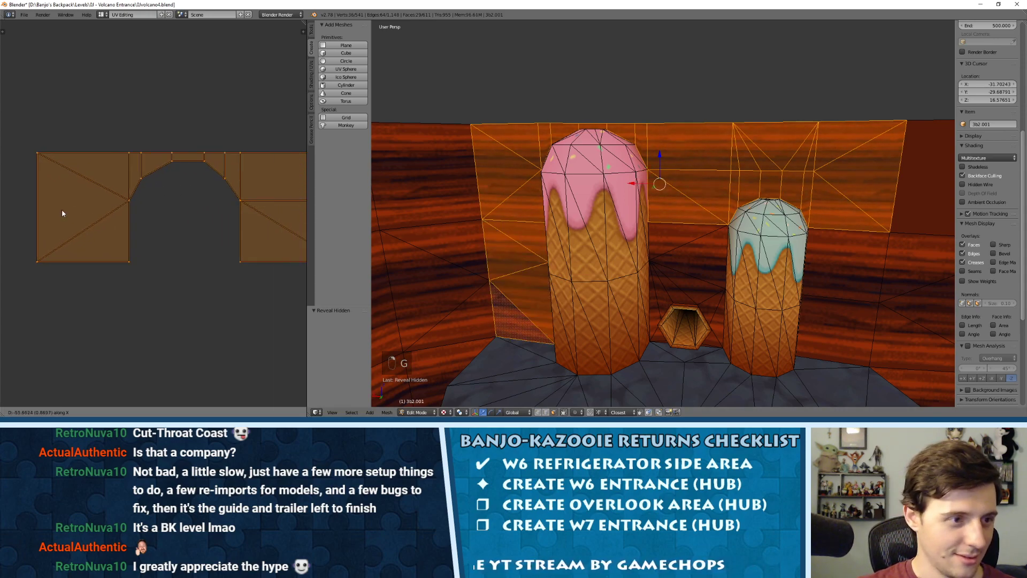
left_click(0, 238)
key("g")
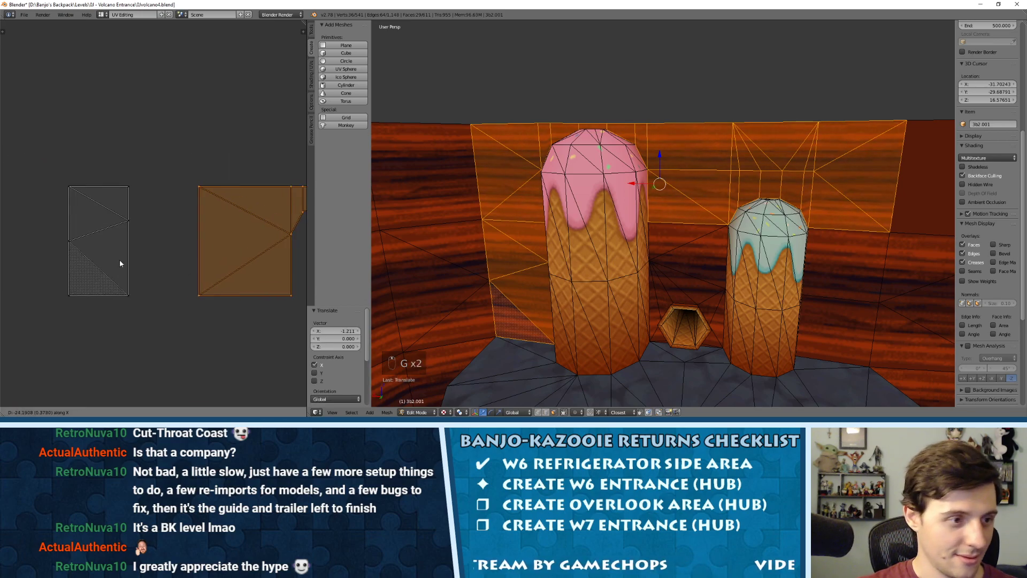
left_click(1, 256)
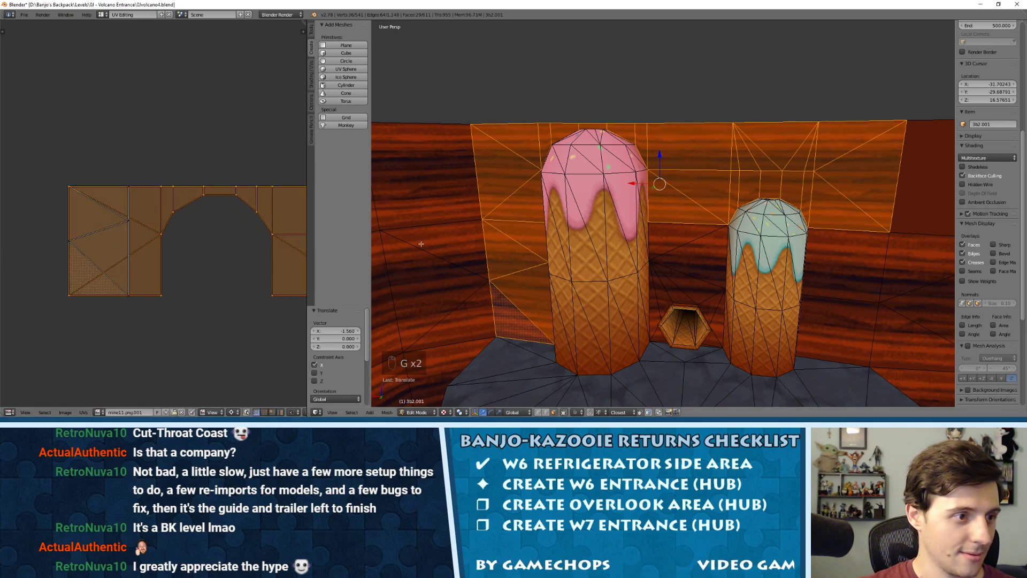
Examine the rock layers along the wall and around the tunnel entrance with and without the edit wireframe.
scroll(749, 176, "down", 3)
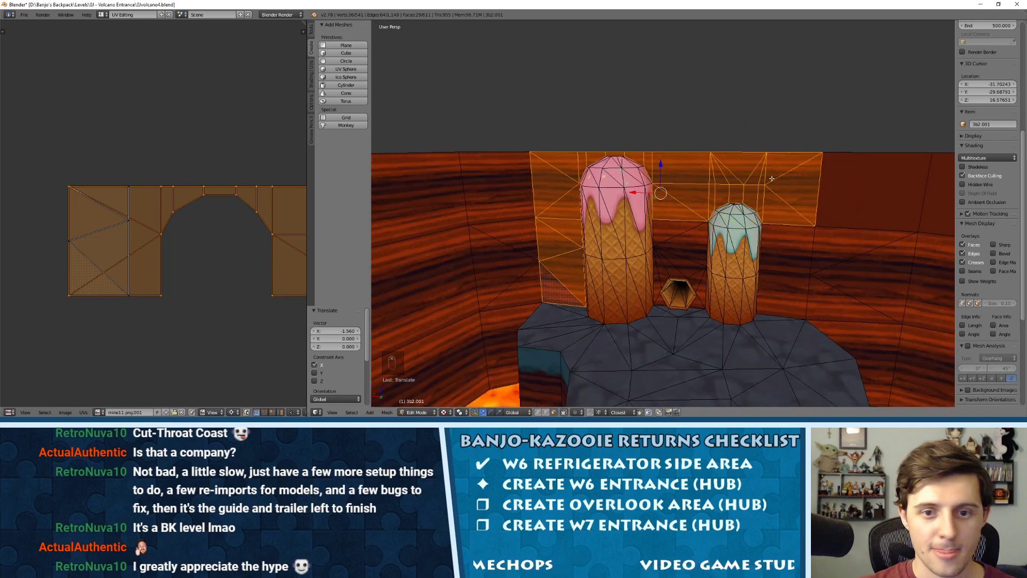
key("Tab")
mouse_move(715, 167)
middle_mouse_down()
mouse_move(739, 158)
mouse_move(725, 184)
middle_mouse_up()
key("Tab")
key("Tab")
key("Tab")
key("Tab")
middle_click_drag(811, 206, 594, 175)
key("Tab")
scroll(595, 175, "up", 3)
key("Tab")
key("Tab")
key("Tab")
Select all the wall faces surrounding the tunnel entrance and frame their UVs in the UV editor.
key("KP_Decimal")
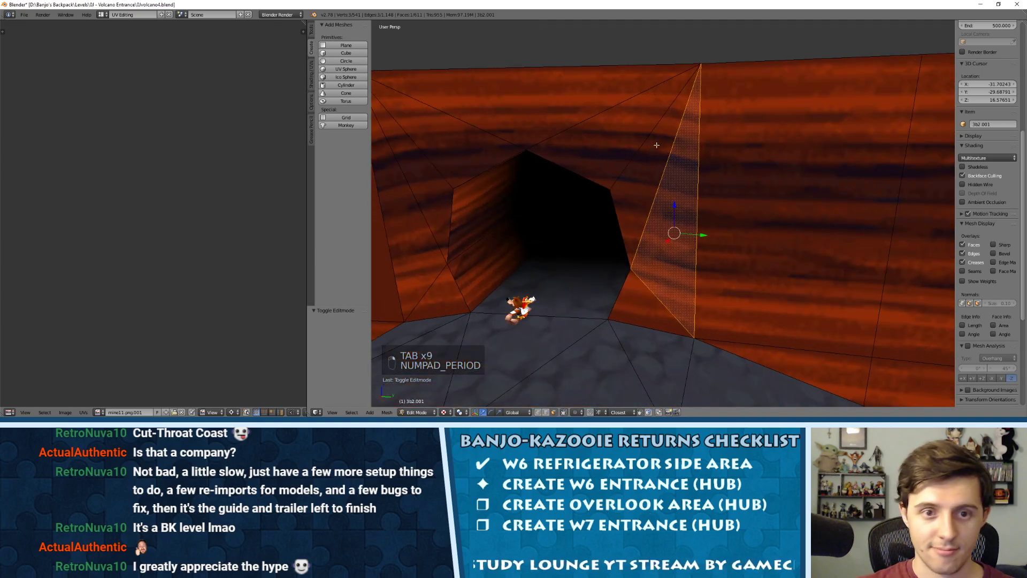
right_click(535, 200, "shift")
right_click(545, 166, "shift")
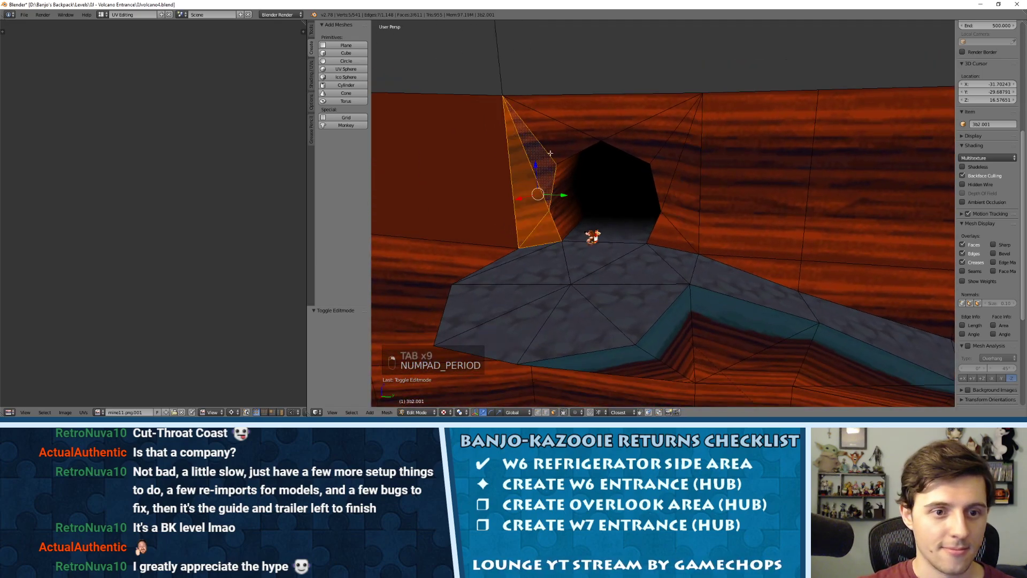
right_click(560, 140, "shift")
right_click(610, 119, "shift")
right_click(648, 133, "shift")
right_click(667, 157, "shift")
right_click(681, 187, "shift")
right_click(674, 216, "shift")
right_click(673, 228, "shift")
right_click(687, 161, "shift")
key("KP_Decimal")
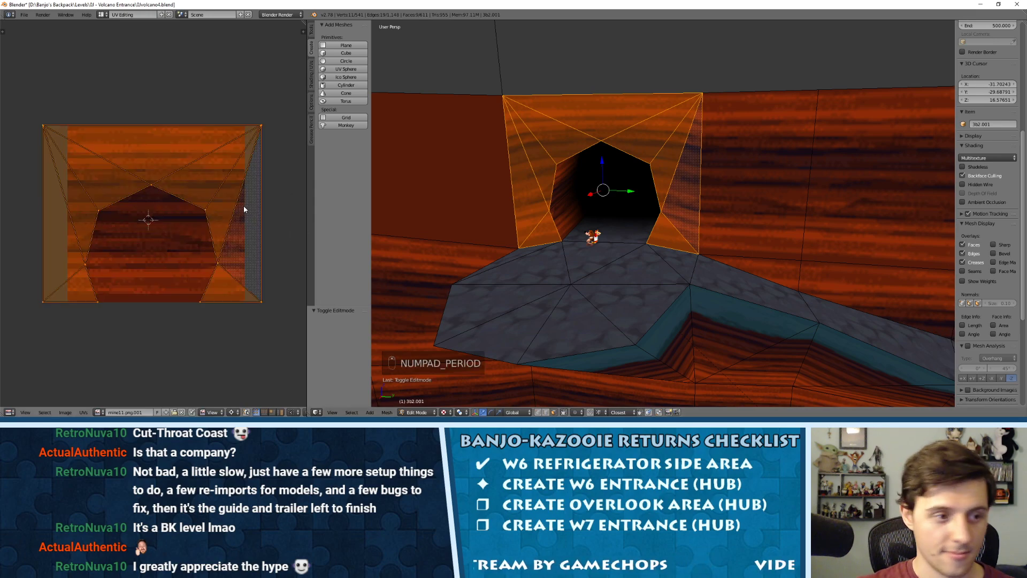
Unwrap the wall faces around the tunnel opening and scale their UVs up by about 1.267.
key("u")
key("u")
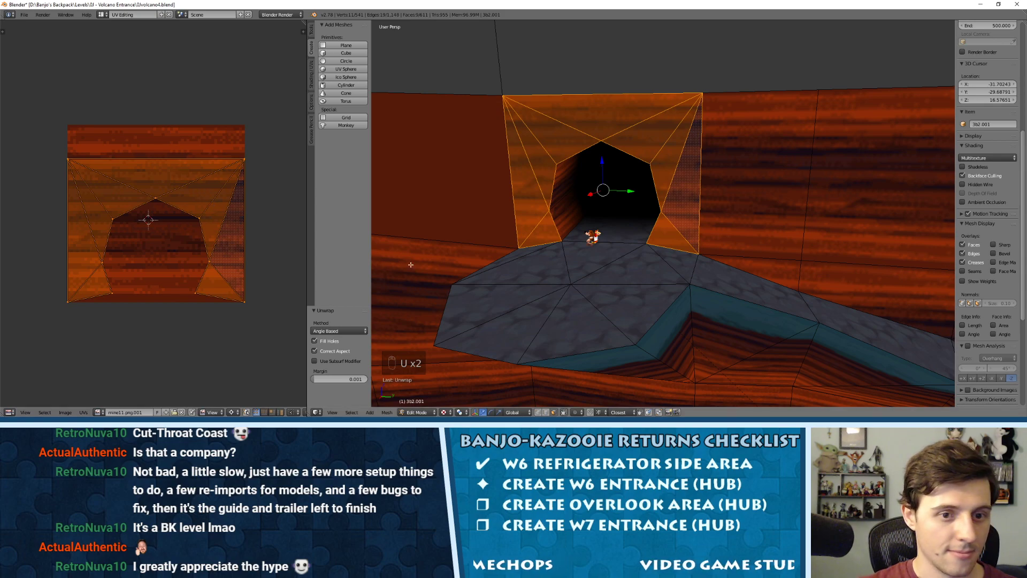
key("s")
left_click(210, 147)
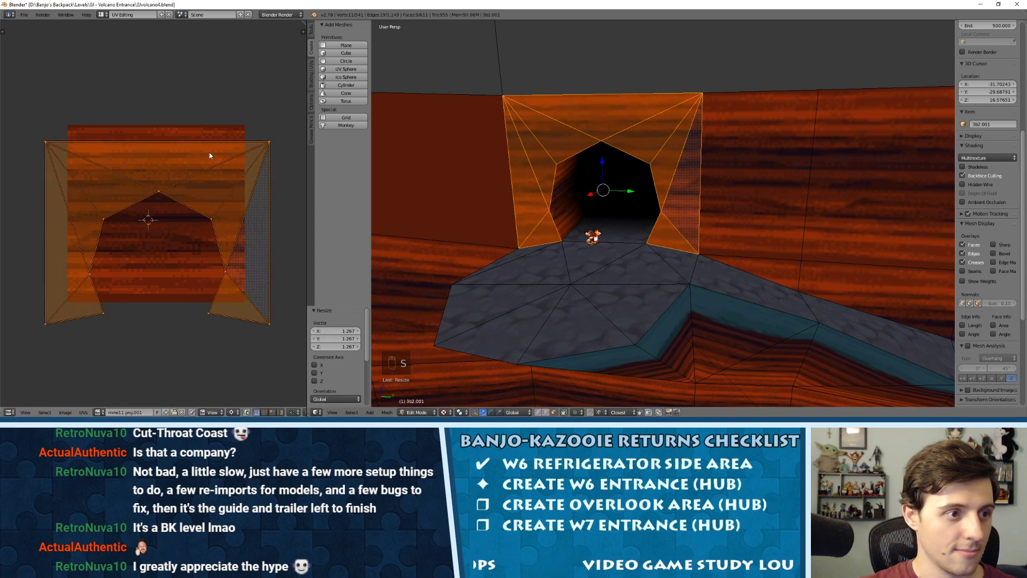
Move and rescale the tunnel entrance's UV island so it spans the full height of the texture.
key("g")
left_click(195, 159)
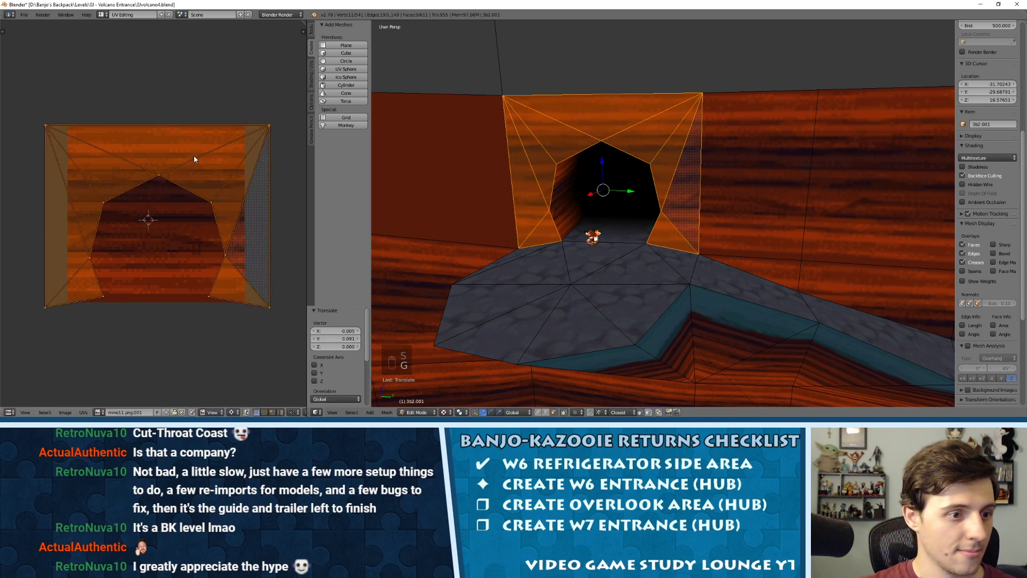
key("s")
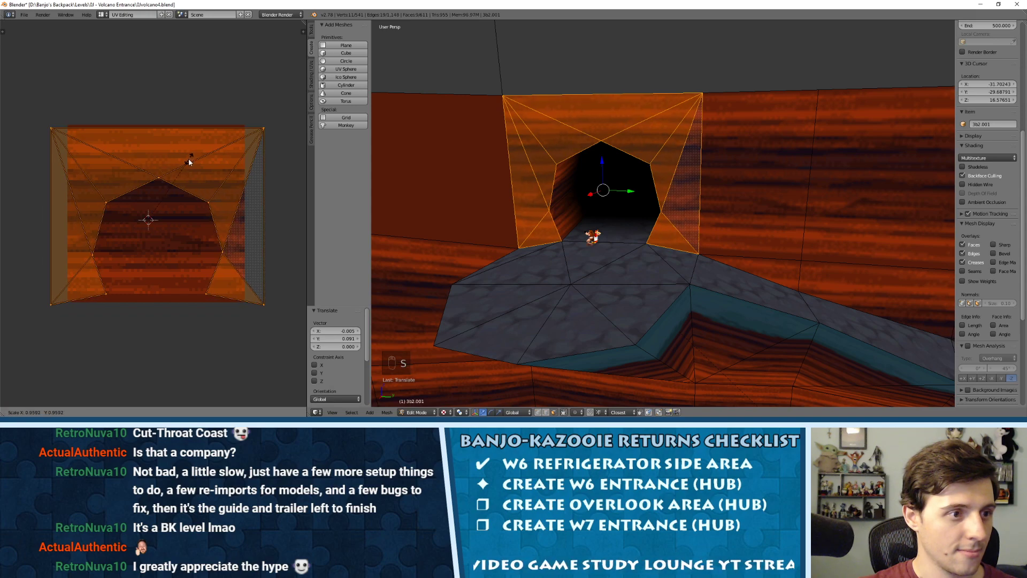
left_click(189, 161)
key("s")
left_click(190, 159)
key("g")
left_click(191, 157)
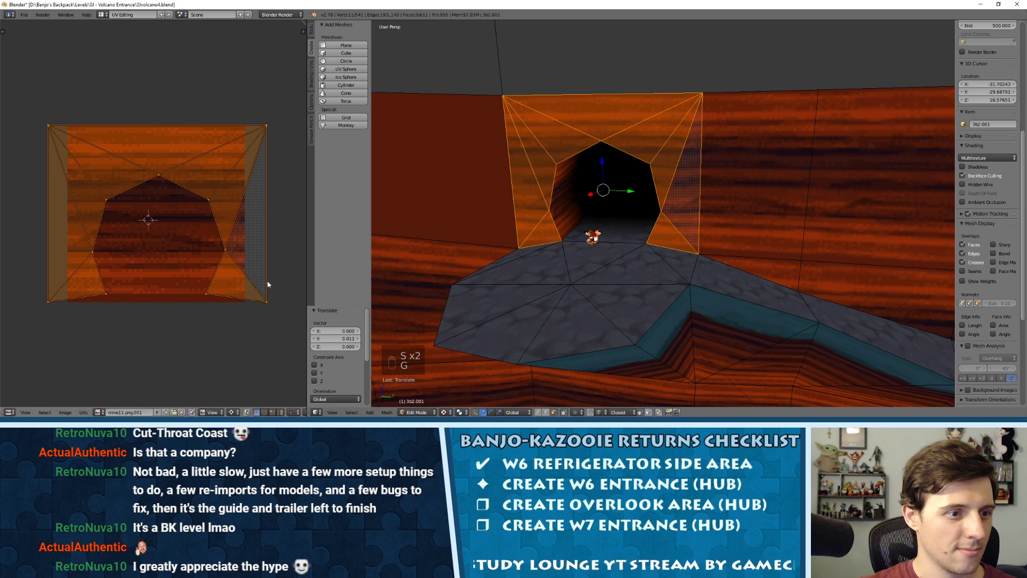
Move the two inner bottom UV vertices of the tunnel opening down onto the texture's bottom edge.
right_click(268, 309)
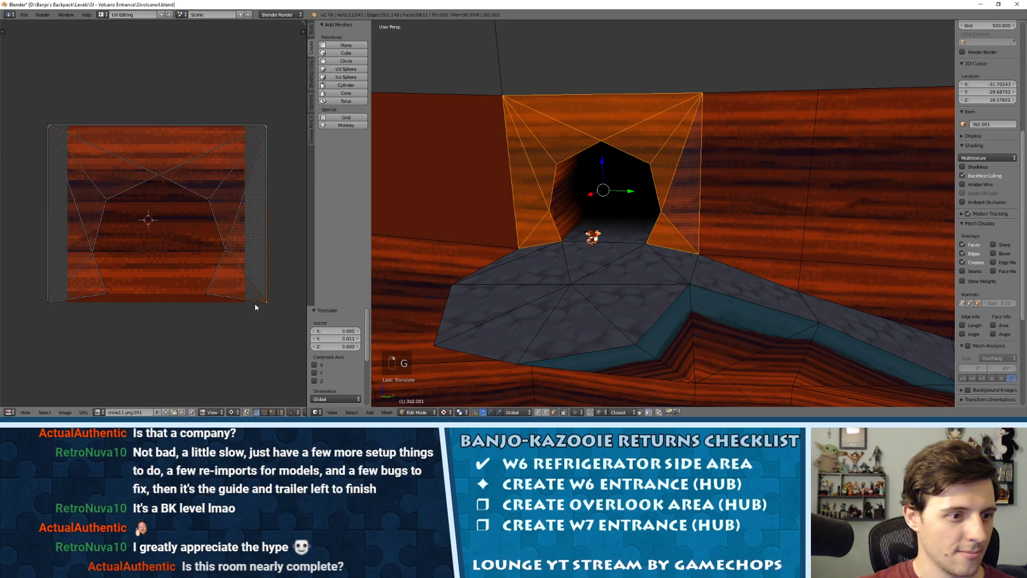
right_click(212, 299)
key("g")
left_click(213, 307)
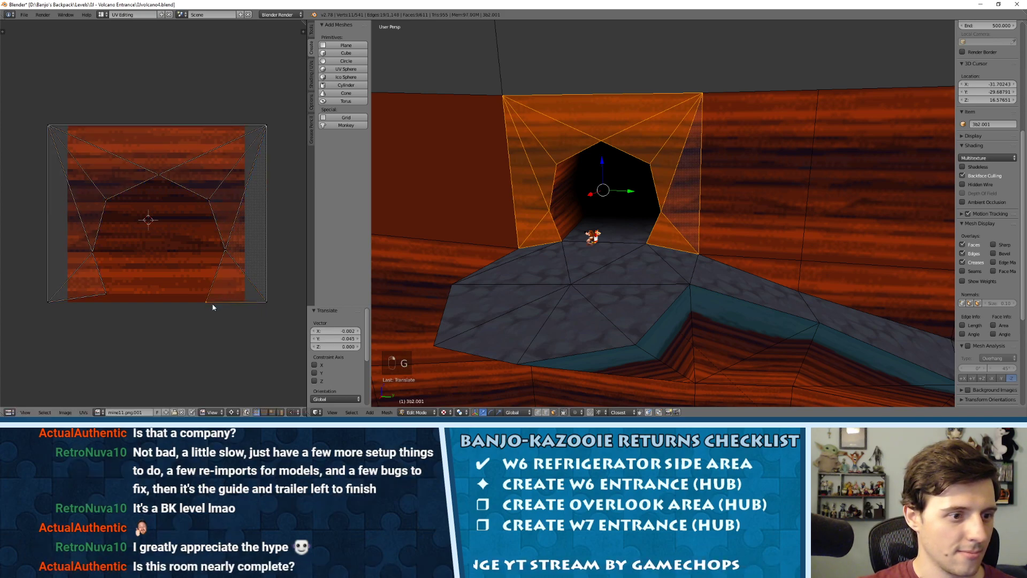
right_click(107, 296)
key("g")
left_click(105, 302)
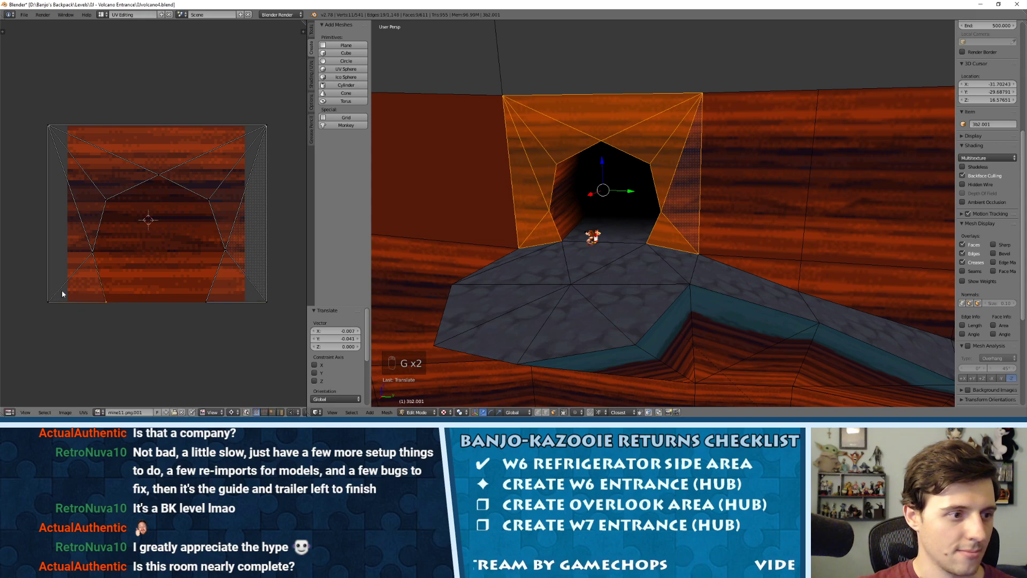
key("a")
Add the two wall faces right of the tunnel to the selection and move the entrance UV island along X beside theirs.
key("Tab")
key("Tab")
mouse_move(671, 237)
right_mouse_down("shift")
mouse_move(679, 166)
mouse_move(653, 118)
mouse_move(540, 115)
mouse_move(527, 186)
right_mouse_up("shift")
right_click(541, 234, "shift")
right_click(740, 192, "shift")
scroll(154, 214, "down", 5)
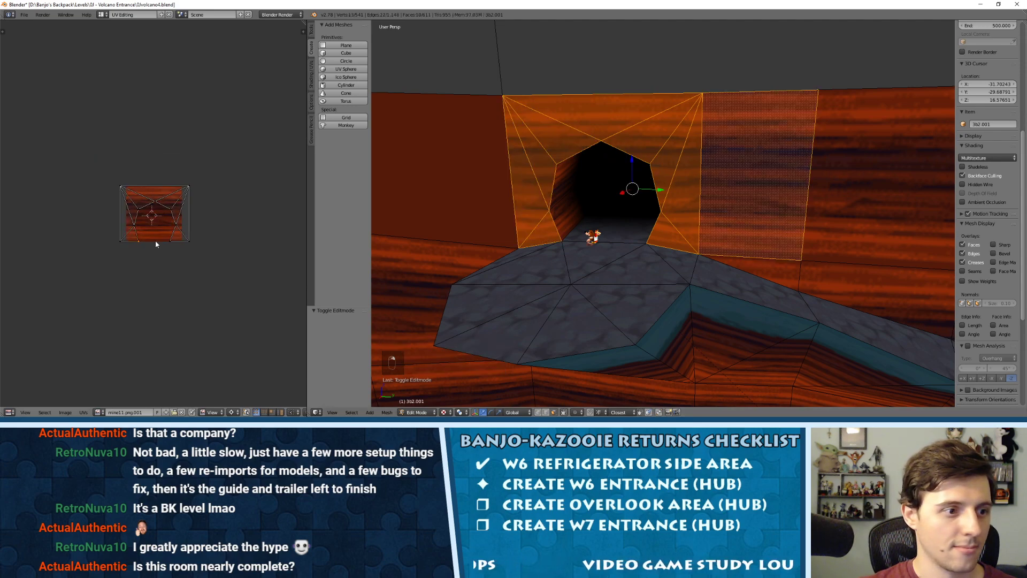
scroll(168, 235, "down", 4)
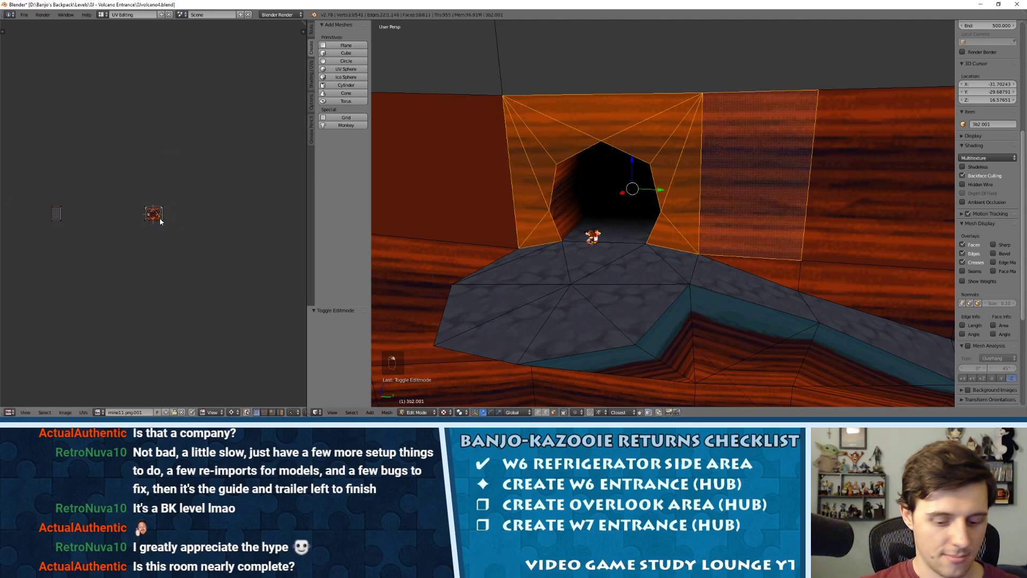
right_click(868, 182, "shift")
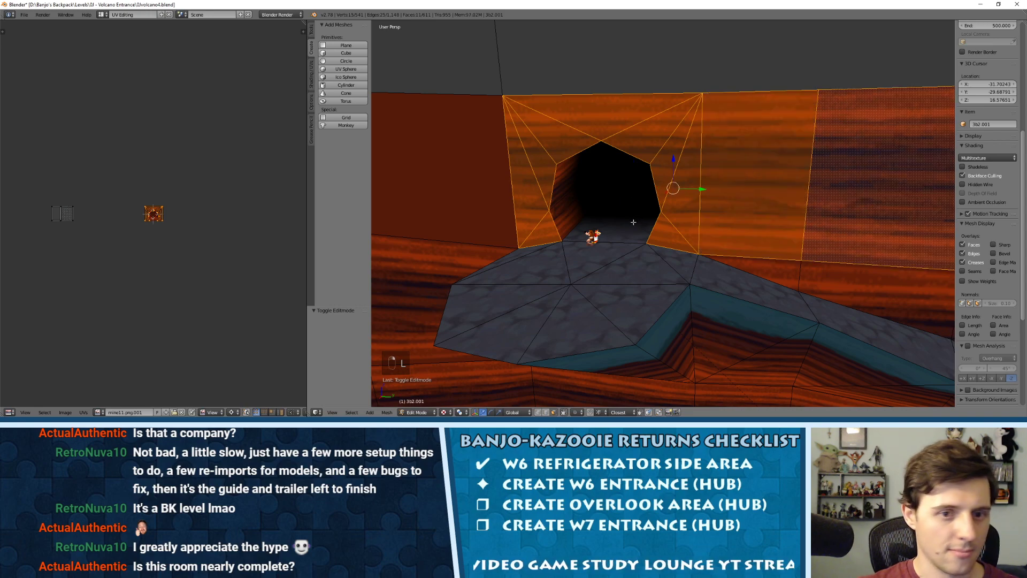
key("g")
key("x")
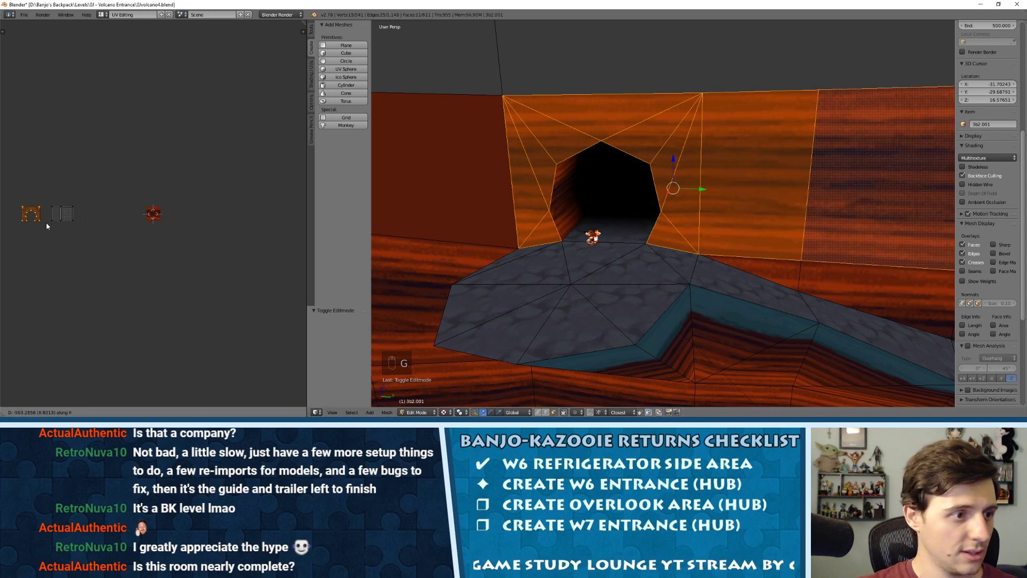
left_click(57, 226)
key("KP_Decimal")
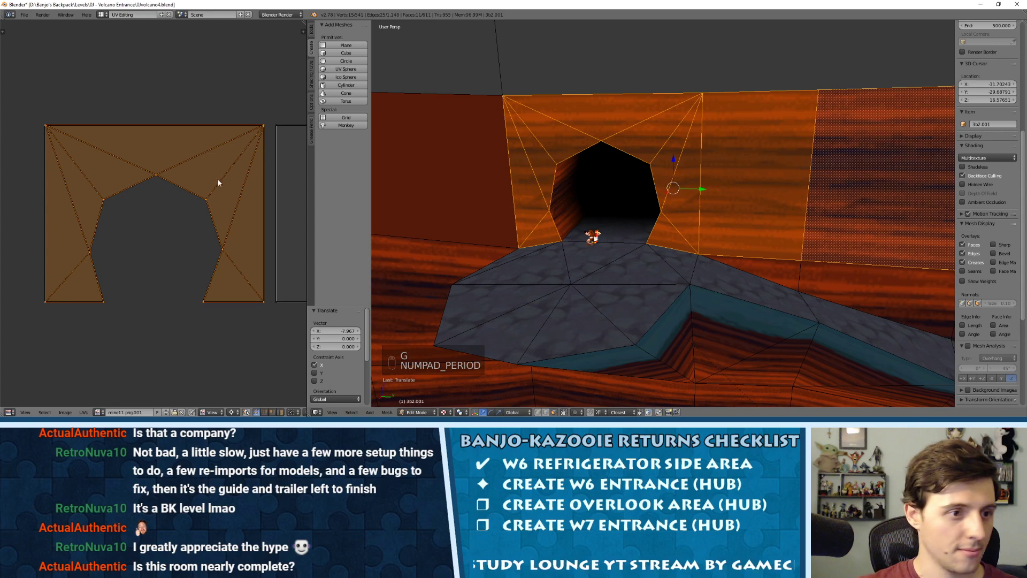
Fine-adjust the UVs along X so the entrance island sits flush against the neighbouring wall face.
key("g")
key("x")
left_click(245, 172)
middle_click_drag(261, 154, 240, 134)
key("a")
key("g")
key("a")
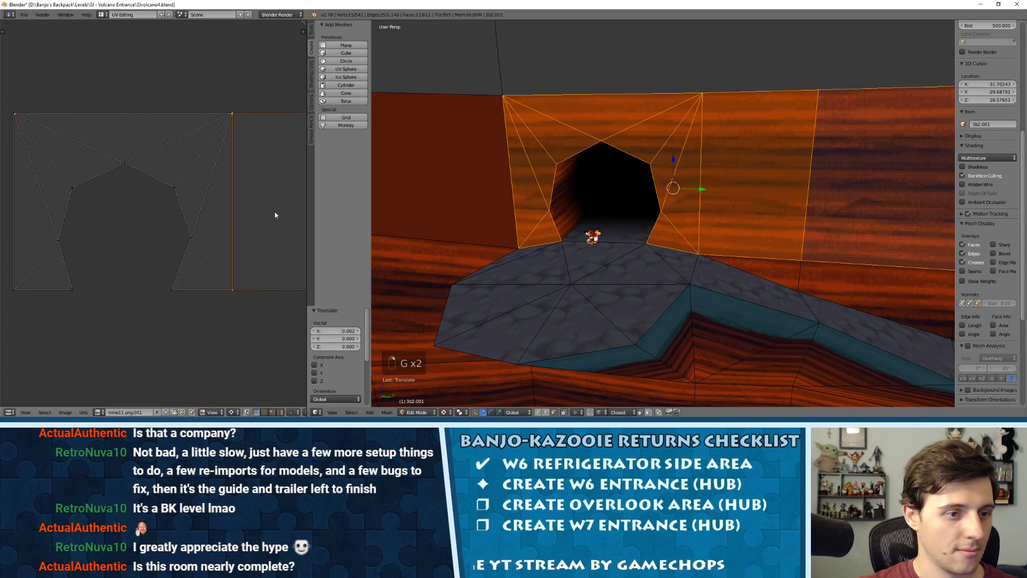
Unwrap the second untextured upper wall face left of the tunnel entrance.
key("Tab")
middle_click_drag(734, 173, 771, 191)
key("Tab")
right_click(772, 191)
key("u")
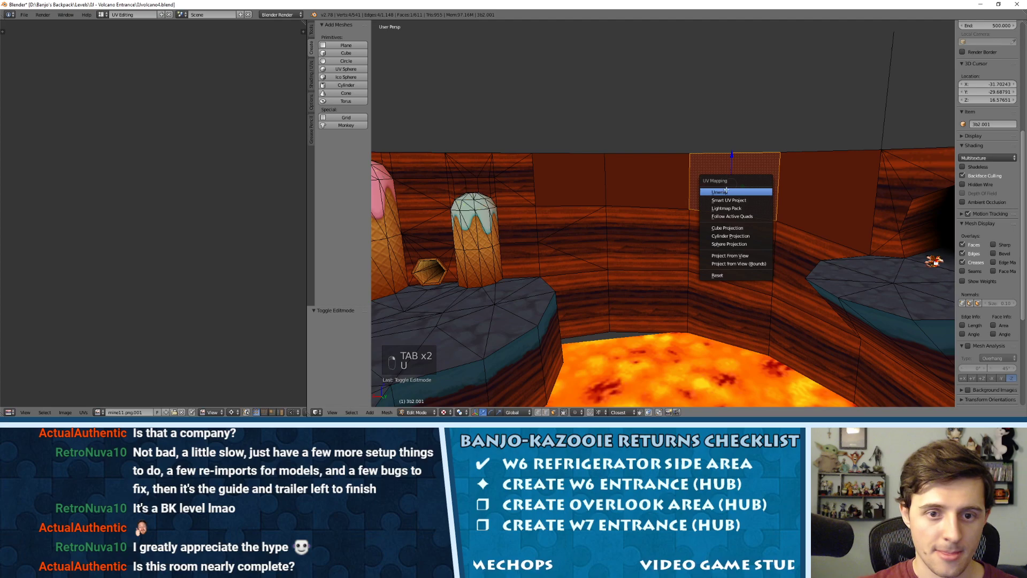
left_click(727, 192)
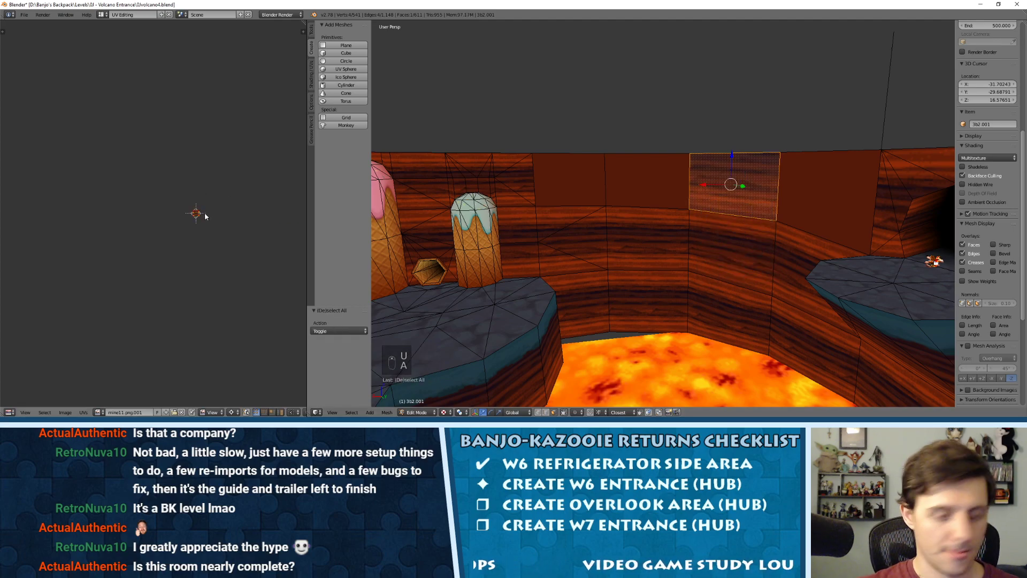
Scale the wall face's UVs up by about 1.365 and move them up over the texture.
key("KP_Decimal")
key("a")
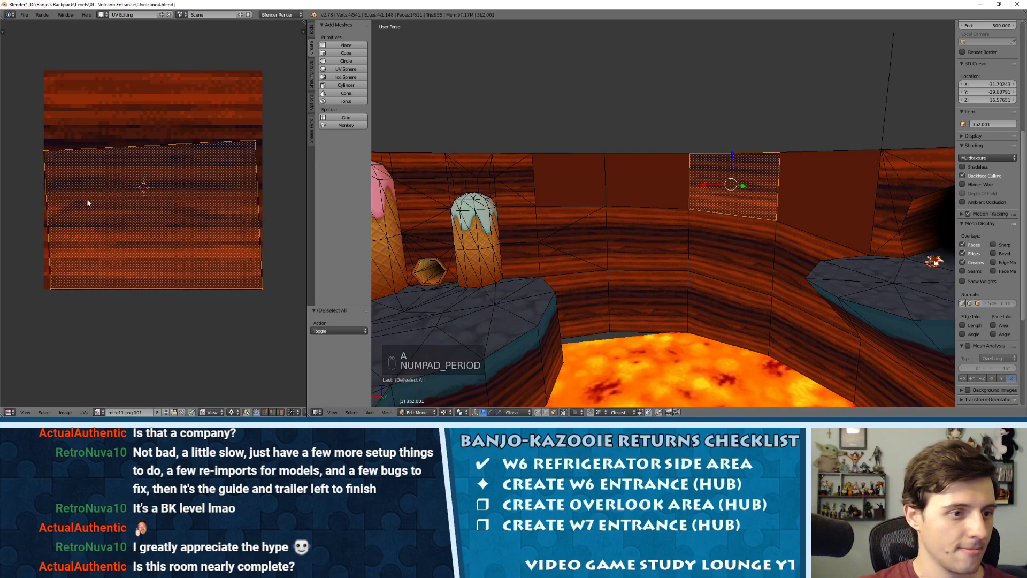
key("s")
left_click(178, 165)
key("g")
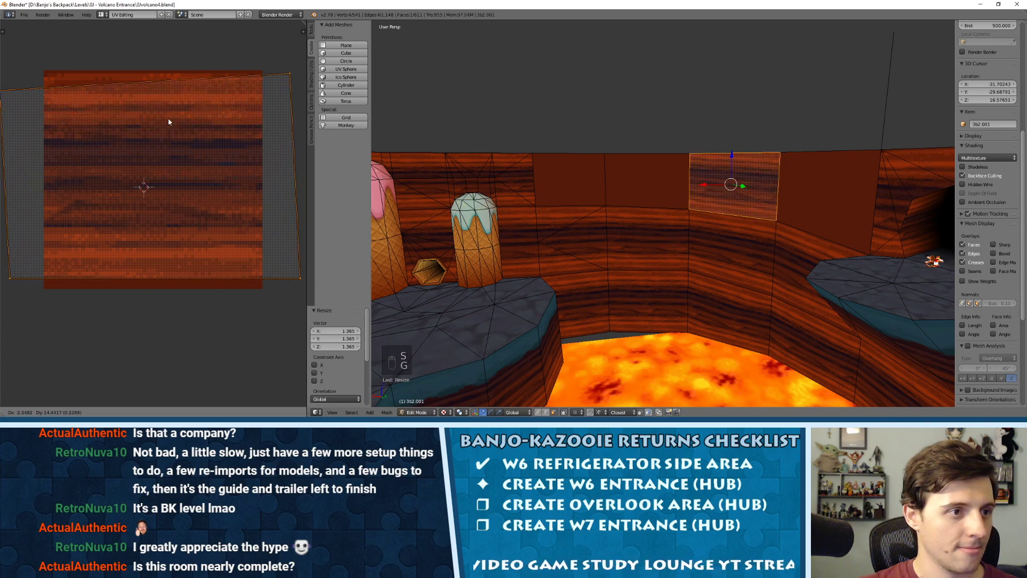
left_click(170, 118)
Square up the wall face's UVs by moving the upper-left and lower-right corner vertices into line with the others.
scroll(181, 172, "down", 1)
key("g")
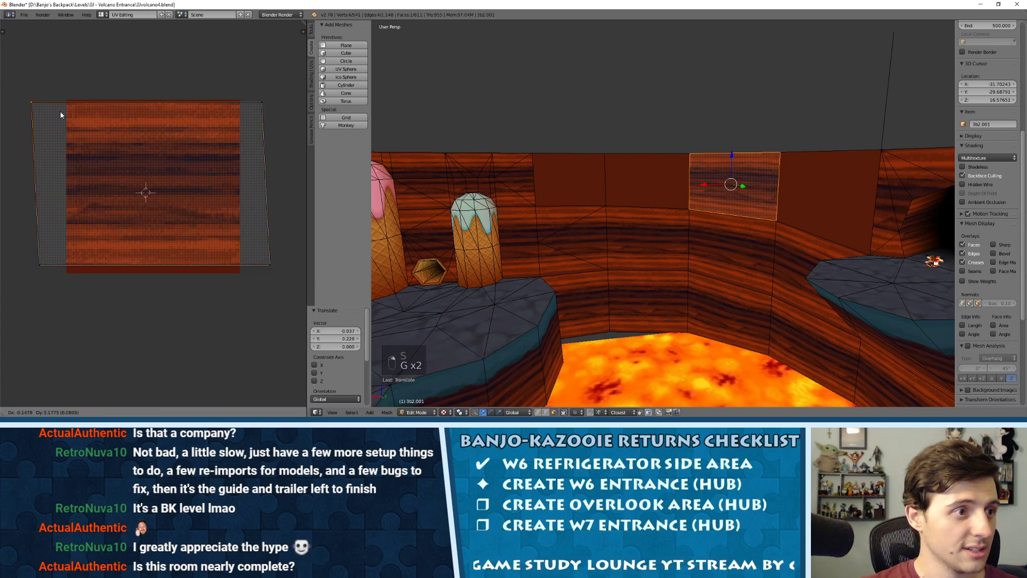
key("g")
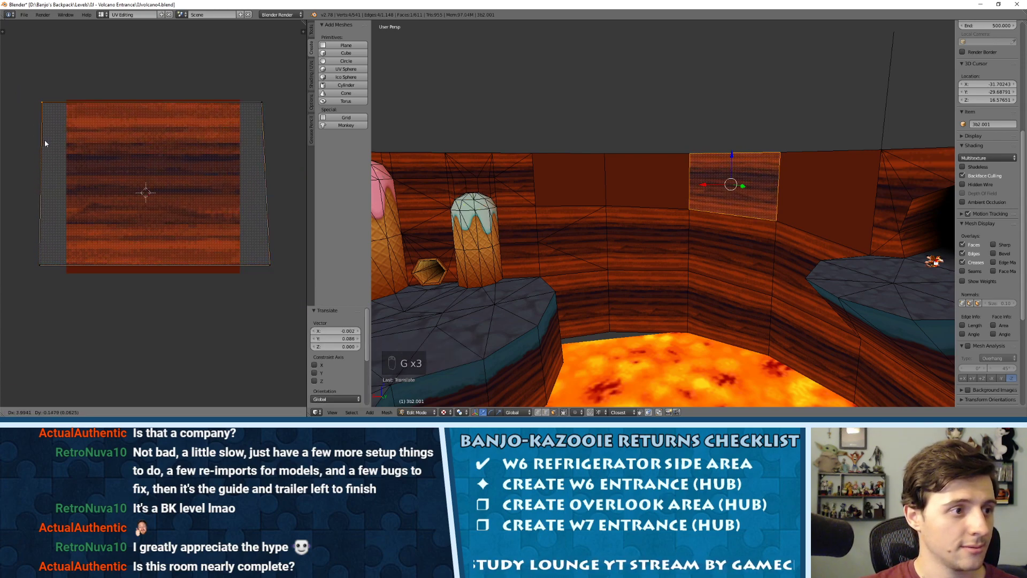
left_click(42, 140)
right_click(269, 268)
key("g")
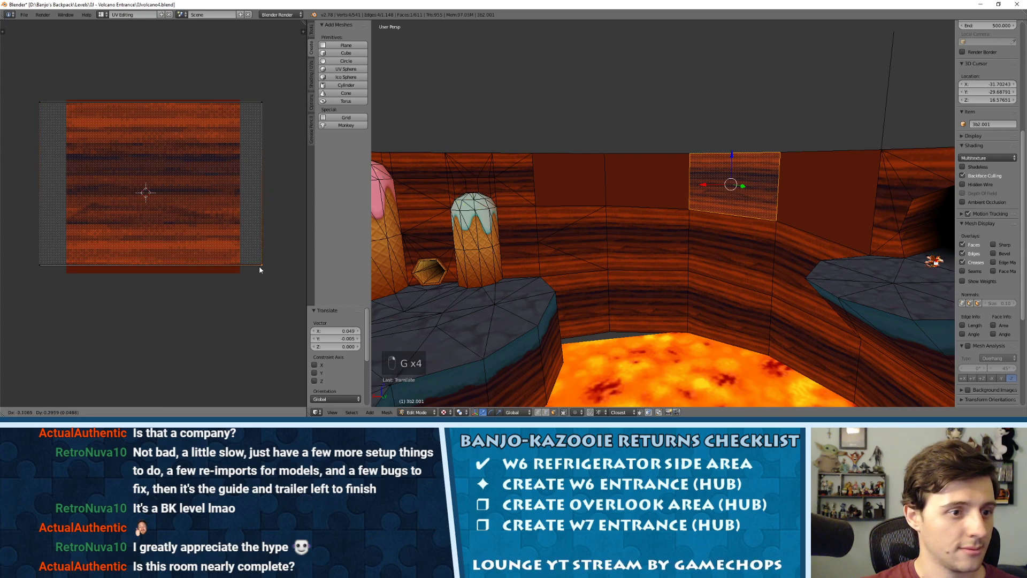
left_click(261, 270)
Scale the whole UV face by about 1.064 and align it with the texture's top and bottom edges.
key("a")
key("a")
key("a")
key("s")
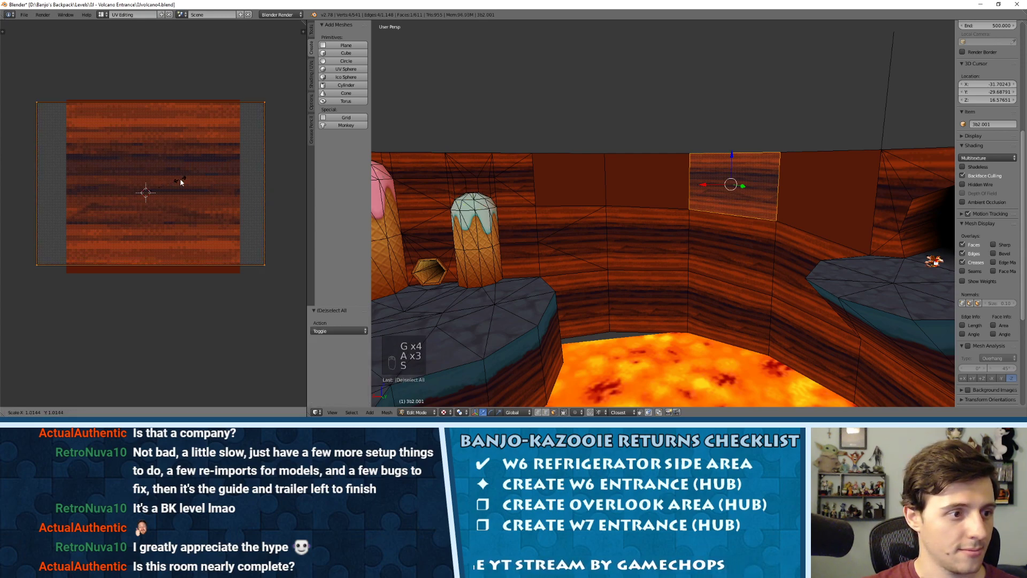
left_click(182, 182)
key("g")
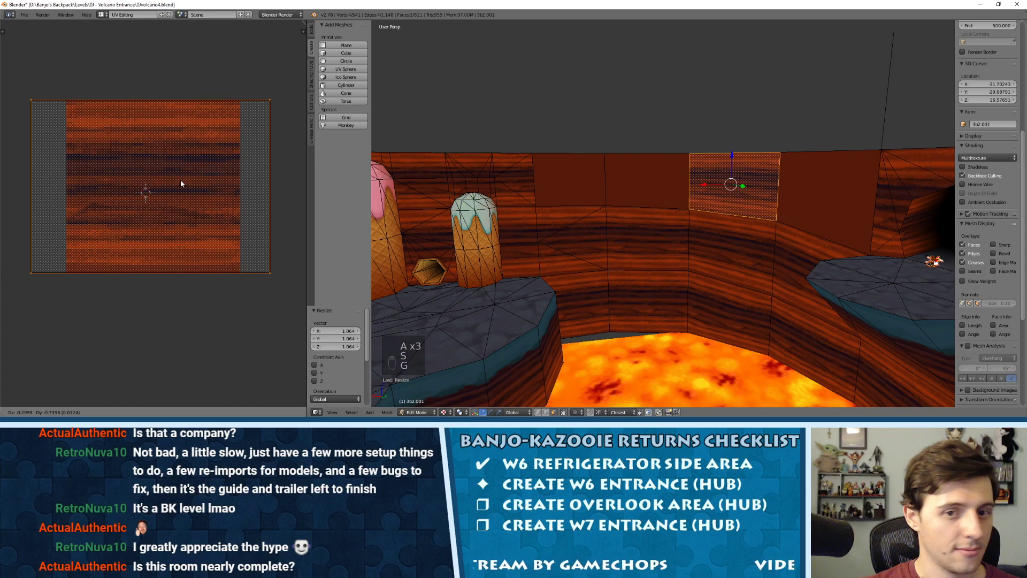
left_click(181, 181)
Unwrap the four upper wall faces with Follow Active Quads, using the mapped face as active and Length Average.
right_click(586, 193)
right_click(649, 180, "shift")
right_click(738, 187, "shift")
right_click(814, 192, "shift")
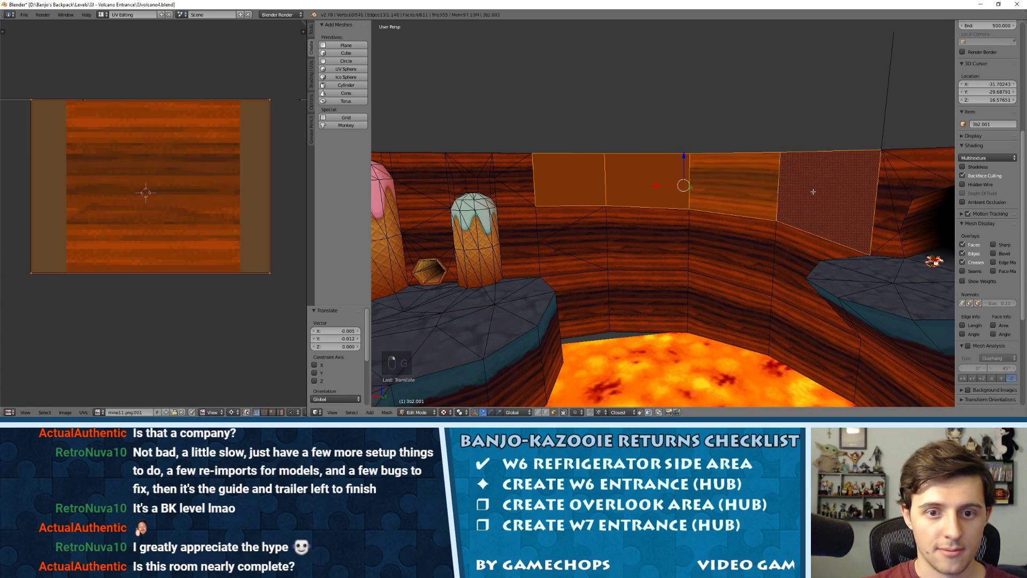
right_click(728, 184, "shift")
key("u")
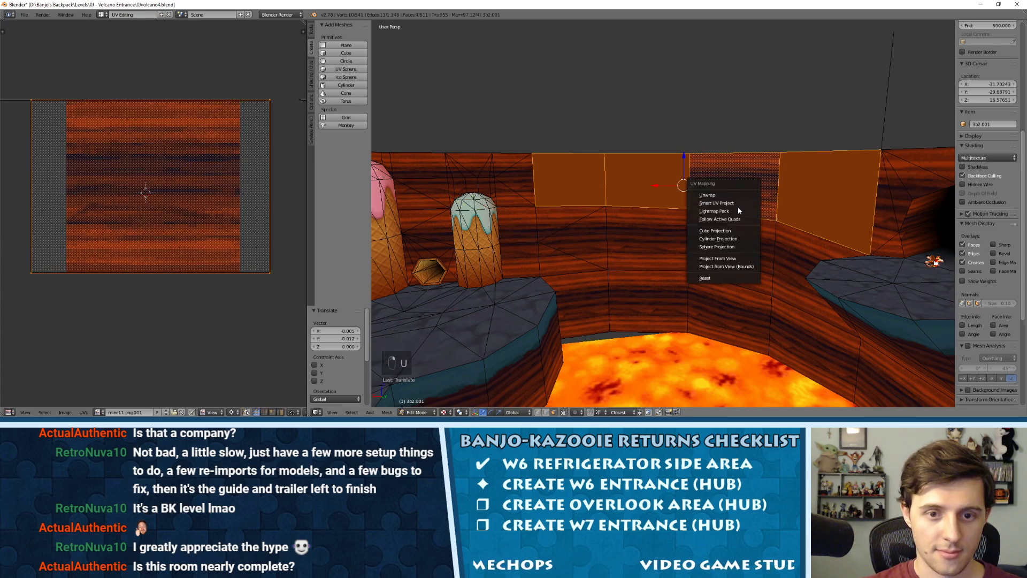
left_click(724, 223)
left_click(733, 238)
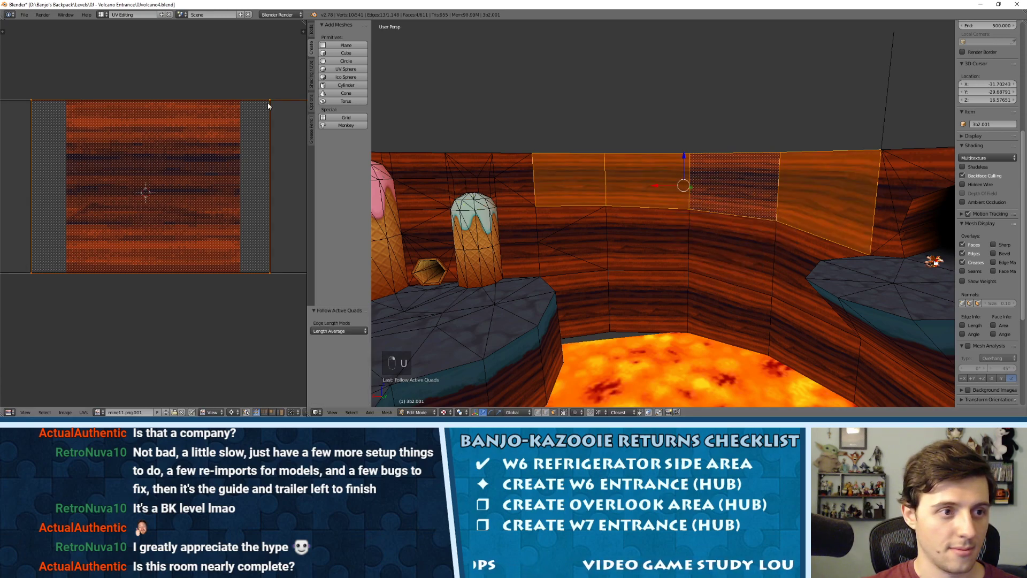
key("g")
key("ctrl+z")
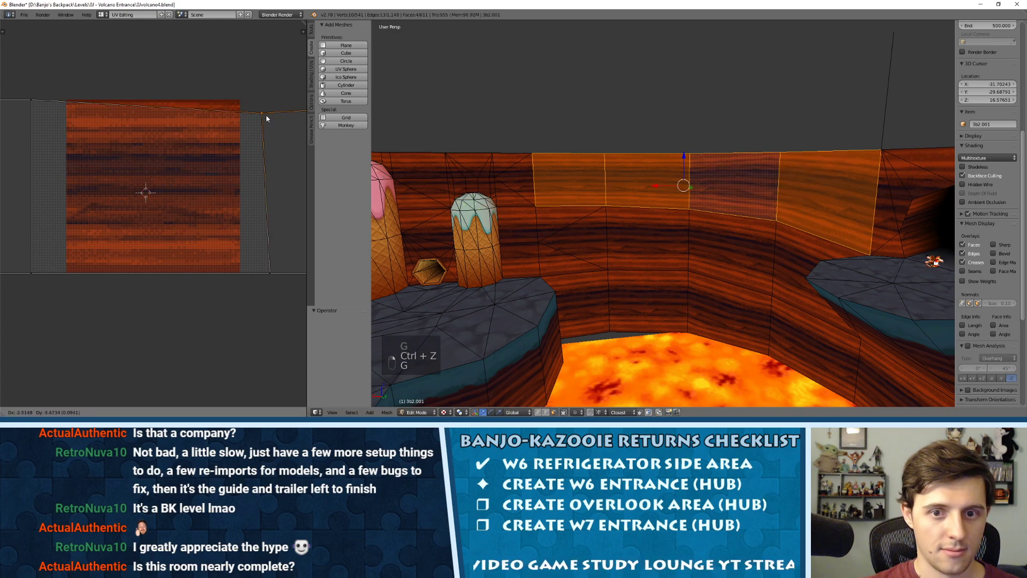
key("ctrl+z")
Add the adjoining tunnel entrance faces to the selection and move the four-face UV strip about -10.538 along X beside them.
scroll(227, 157, "down", 5)
scroll(228, 157, "down", 2)
key("a")
key("a")
key("a")
scroll(214, 188, "down", 2)
middle_click_drag(694, 176, 768, 171)
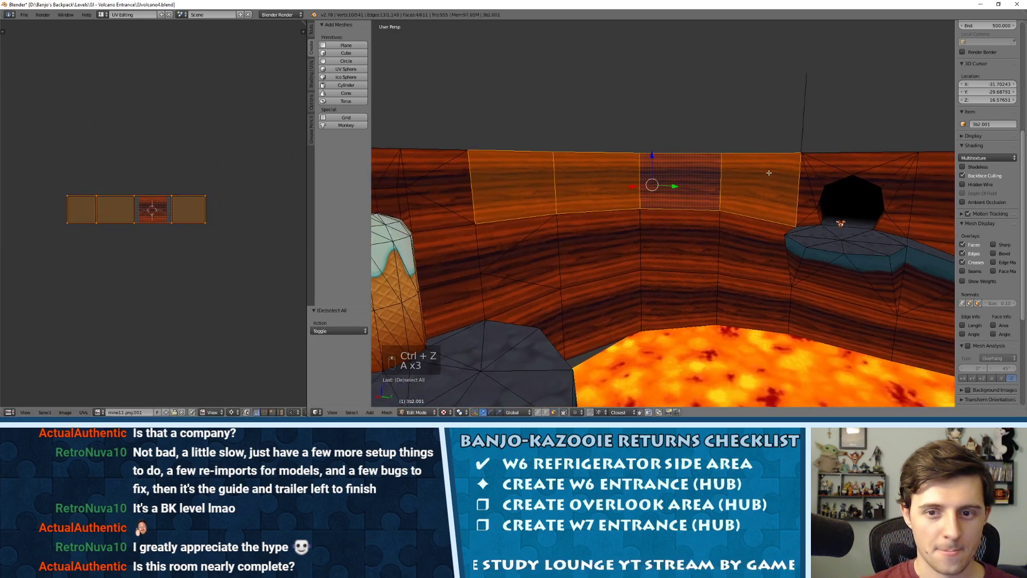
right_click(812, 219, "shift")
right_click(806, 199, "shift")
right_click(815, 184, "shift")
right_click(826, 164, "shift")
right_click(862, 160, "shift")
scroll(200, 227, "down", 3)
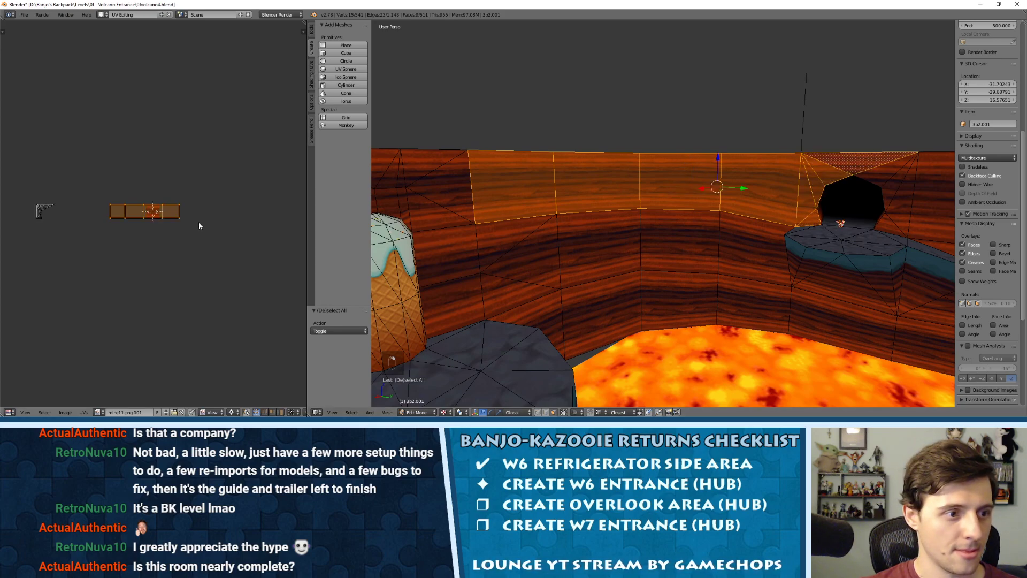
key("l")
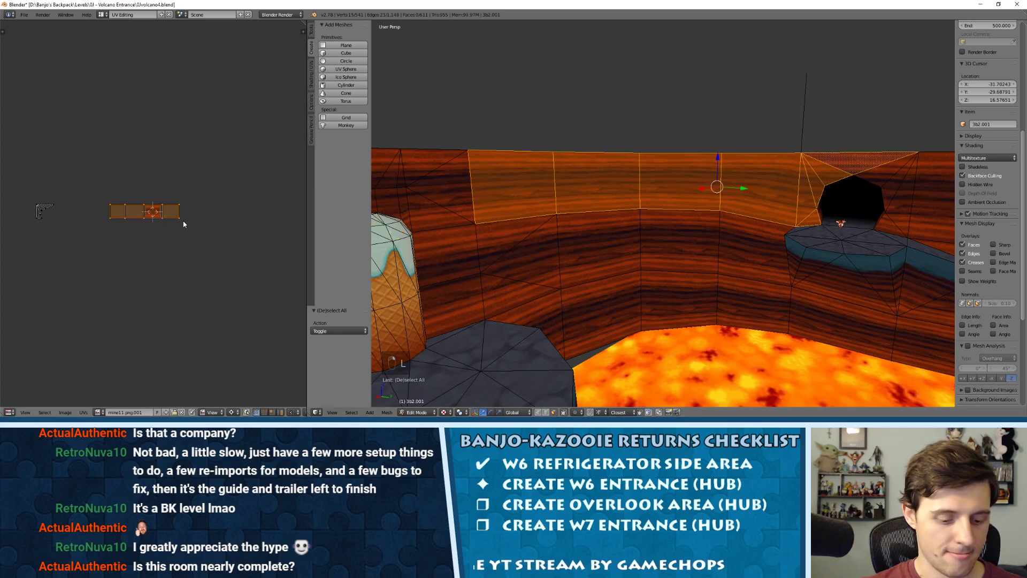
key("g")
left_click(40, 222)
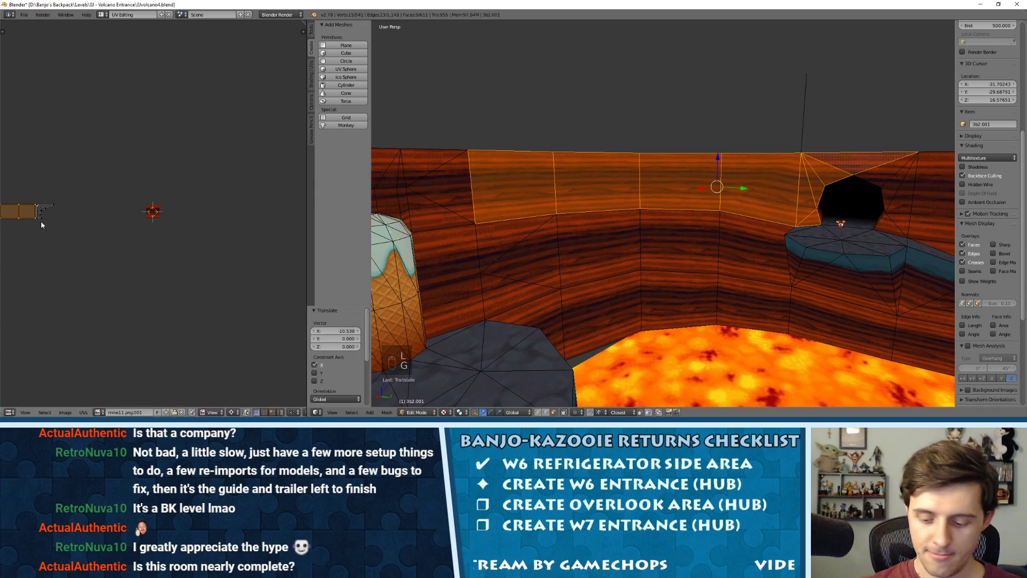
Shift the UV strip about 0.107 along X so its edge meets the entrance island's left edge.
key("KP_Decimal")
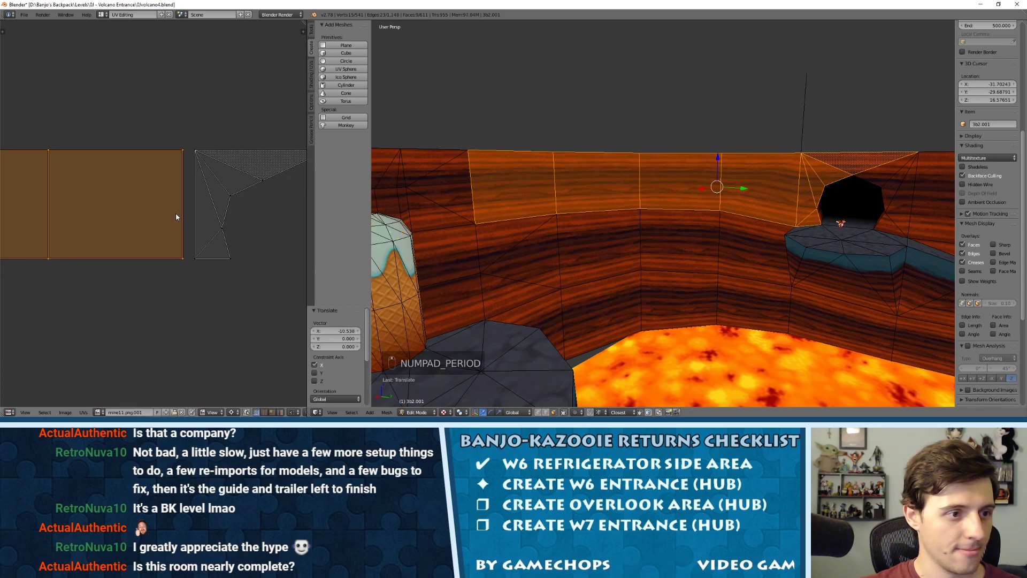
key("g")
left_click(187, 217)
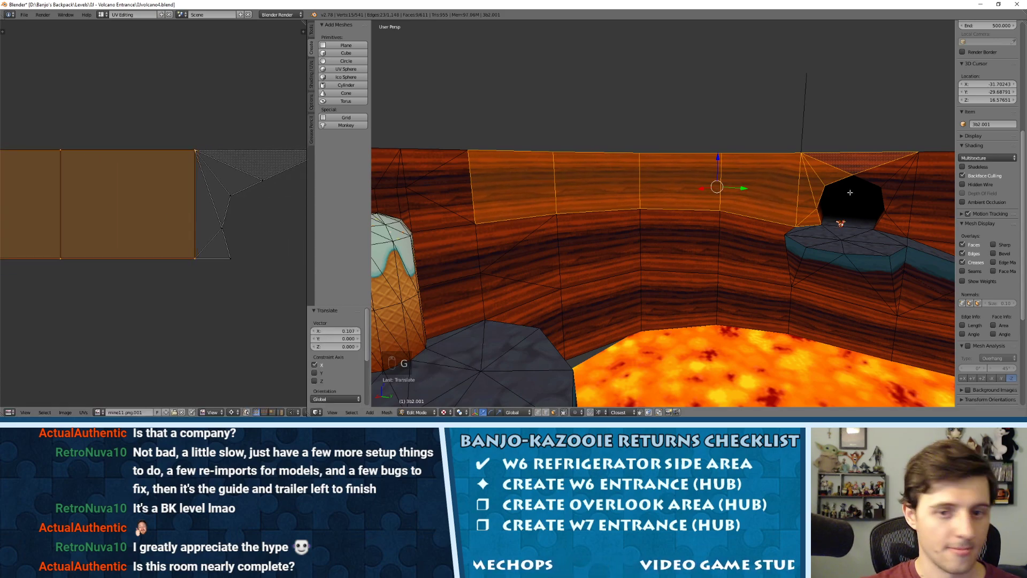
key("a")
Leave Edit Mode and examine the textured walls around the lava room.
key("Tab")
middle_click_drag(572, 191, 679, 153)
key("Tab")
key("Tab")
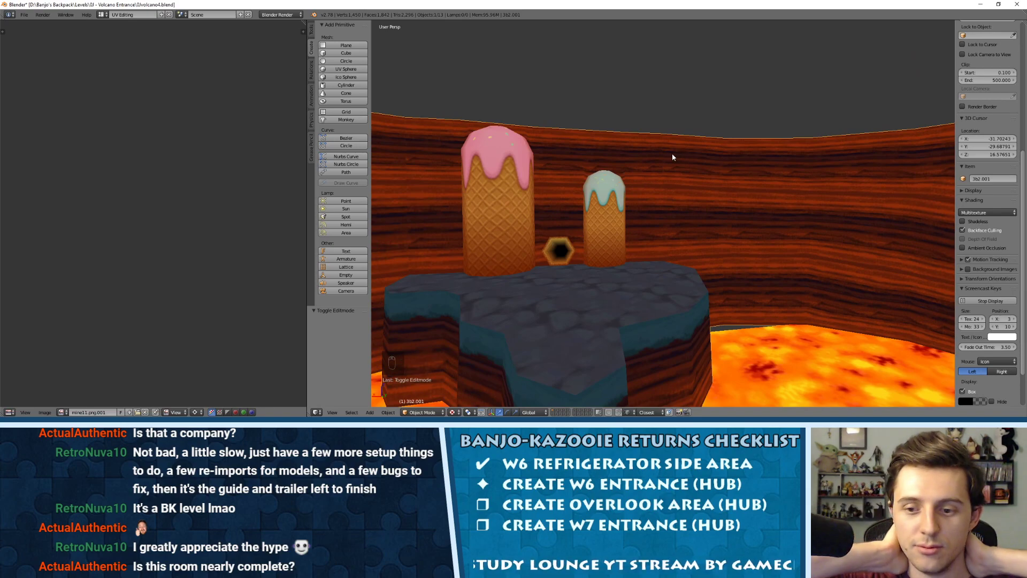
middle_click_drag(673, 156, 766, 184)
middle_click_drag(751, 122, 722, 185)
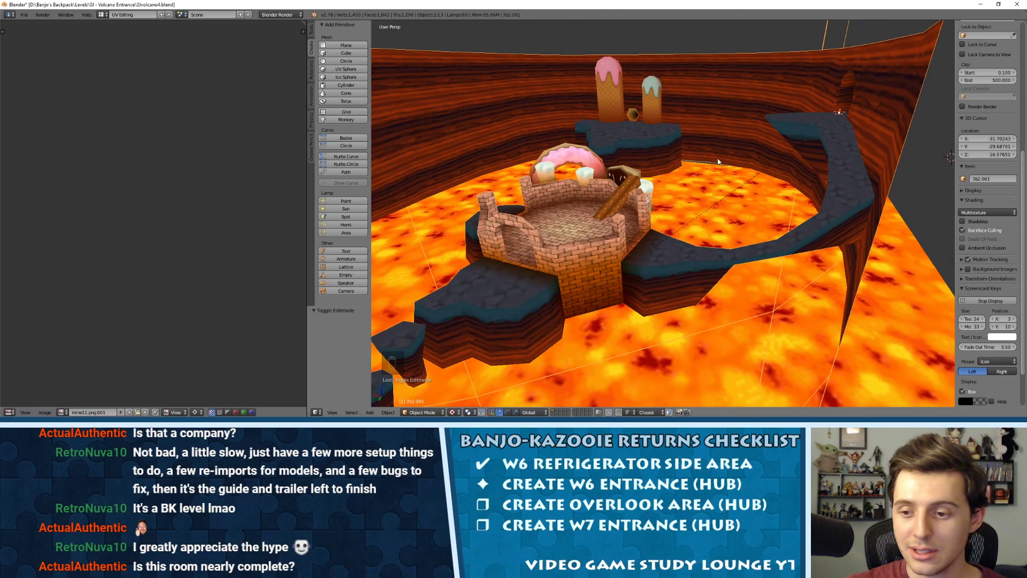
Delete the stray vertical edge rising above the wall's rim beside the tunnel entrance, then leave Edit Mode.
middle_click_drag(643, 138, 848, 167)
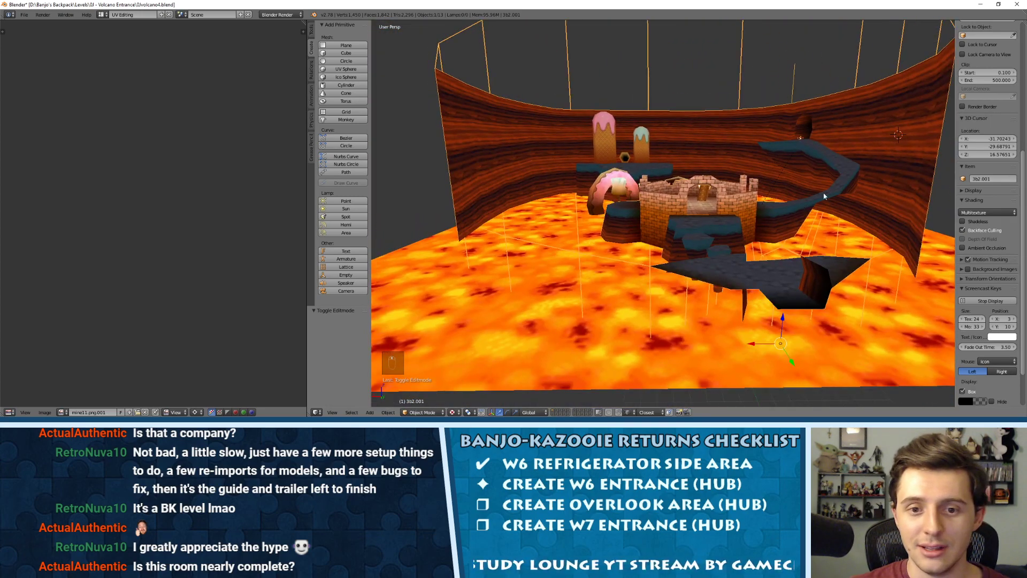
middle_click_drag(782, 217, 572, 225)
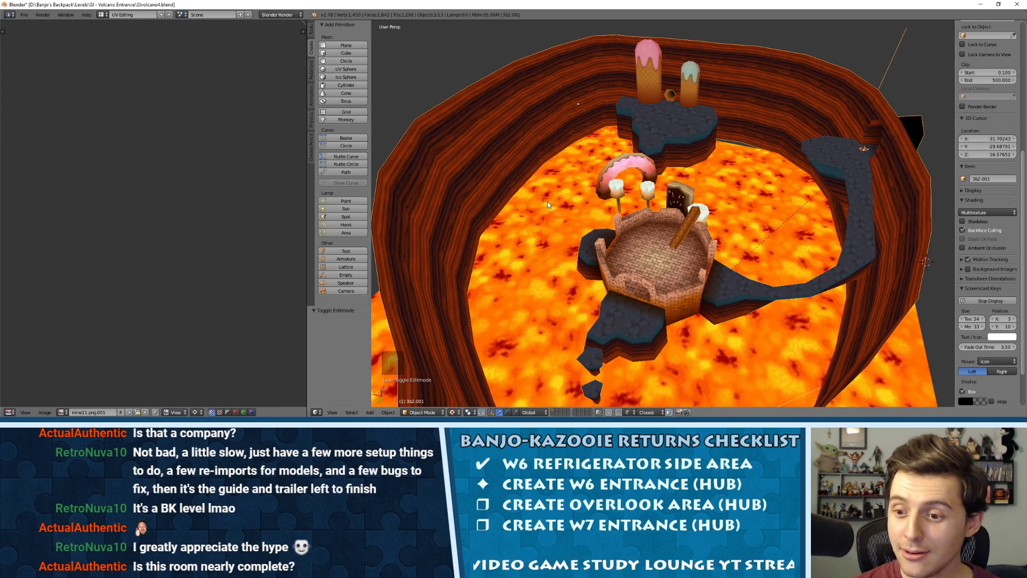
middle_click_drag(547, 204, 797, 179)
key("Tab")
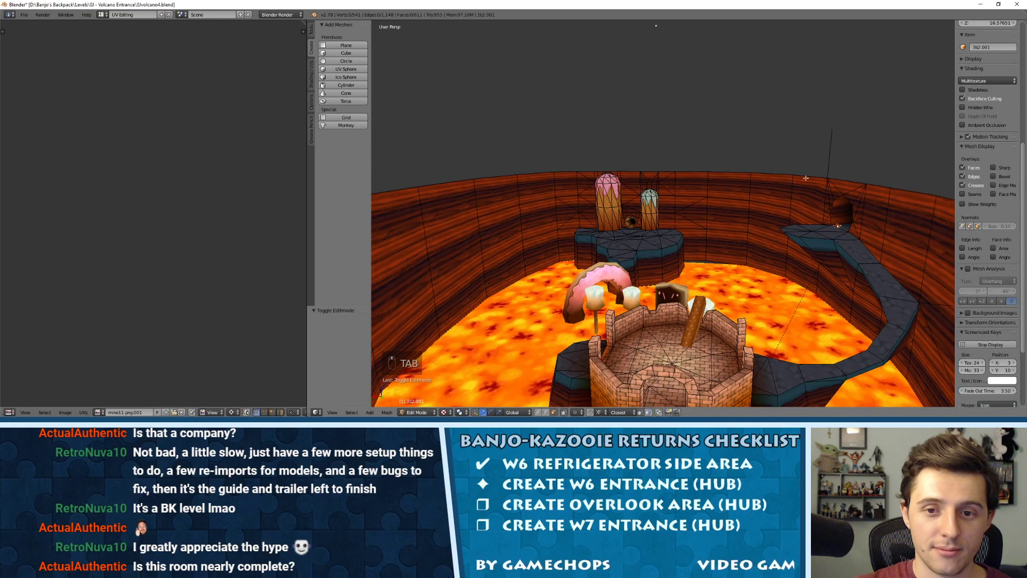
key("ctrl+Tab")
left_click(827, 144)
key("x")
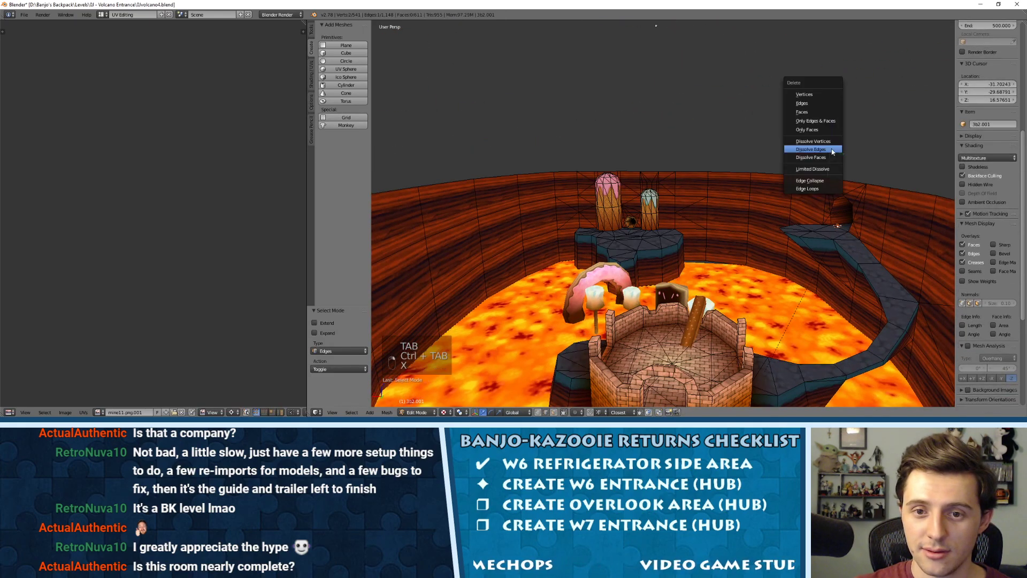
left_click(803, 102)
key("Tab")
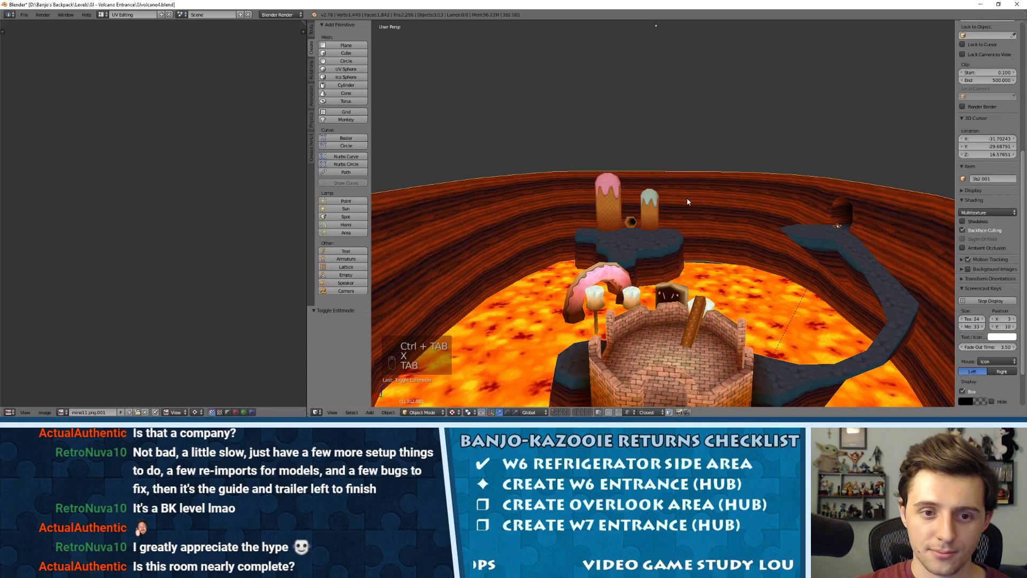
Move the separate Plane object outside the wall about -3.7 along global Y.
middle_click_drag(776, 160, 698, 162)
scroll(698, 159, "down", 10)
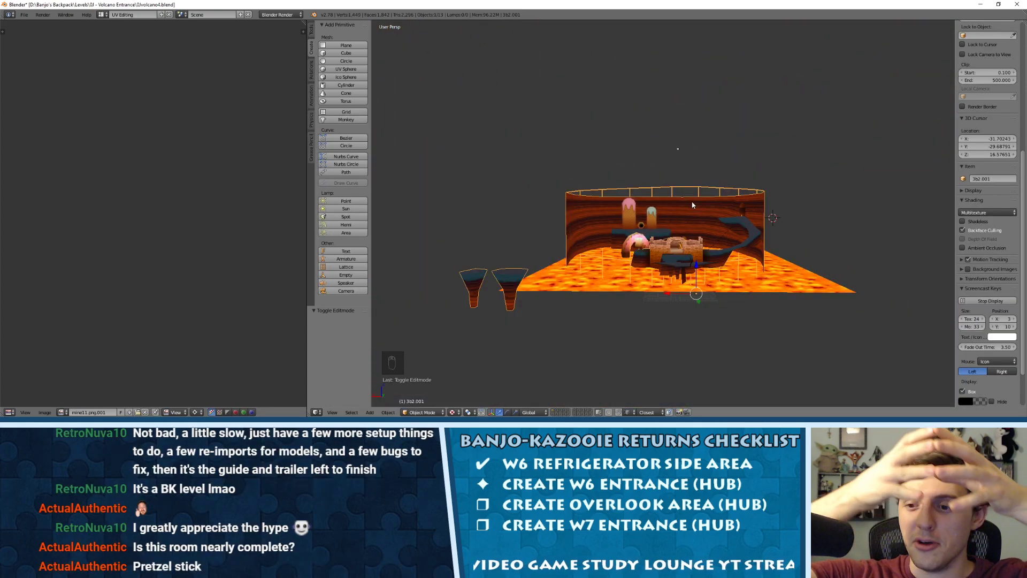
middle_click_drag(696, 187, 770, 211)
scroll(701, 198, "up", 5)
right_click(765, 214)
scroll(746, 197, "down", 2)
left_click_drag(662, 199, 651, 199)
middle_click_drag(650, 197, 813, 144)
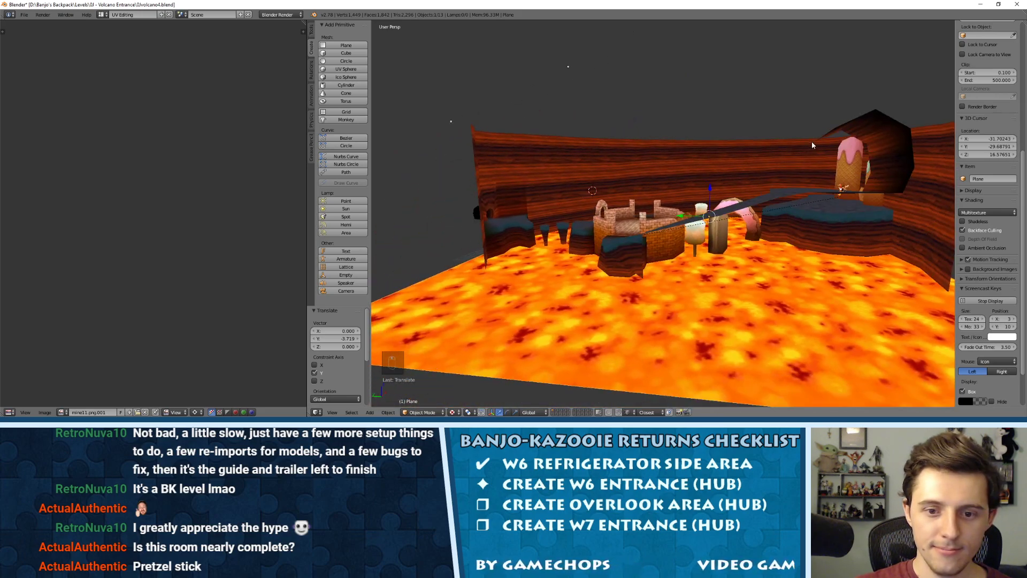
Select the level mesh and examine the textured walls, castle and ledges around the lava room.
scroll(813, 144, "down", 3)
right_click(802, 150)
key("Tab")
key("Tab")
scroll(741, 159, "up", 8)
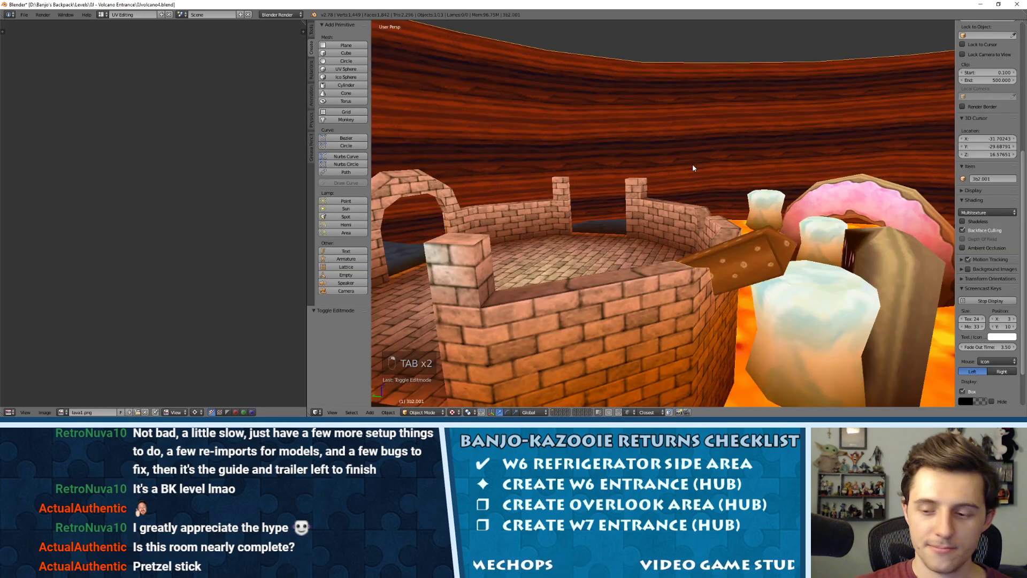
scroll(692, 166, "down", 7)
middle_click_drag(689, 162, 640, 224)
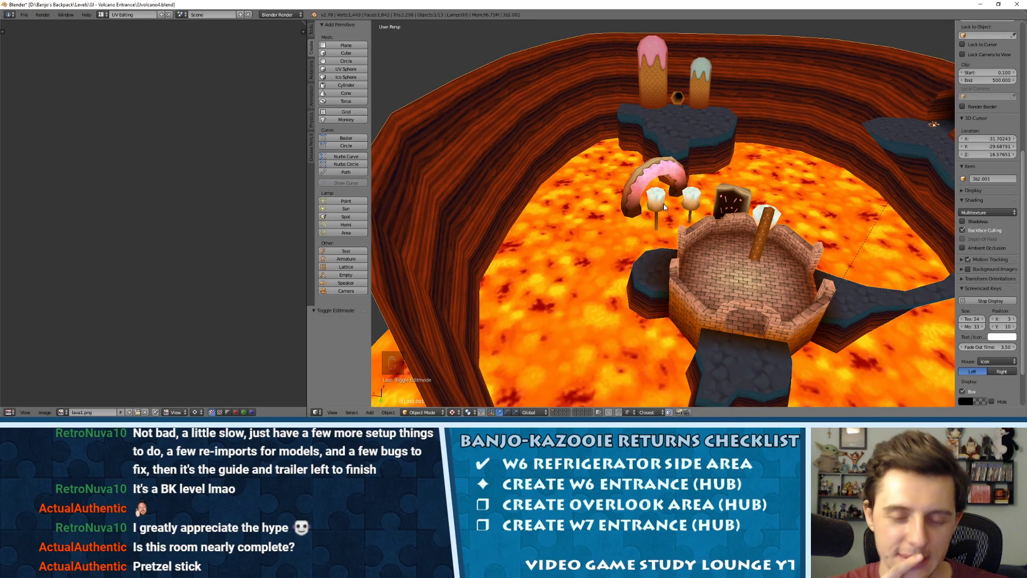
scroll(665, 207, "up", 6)
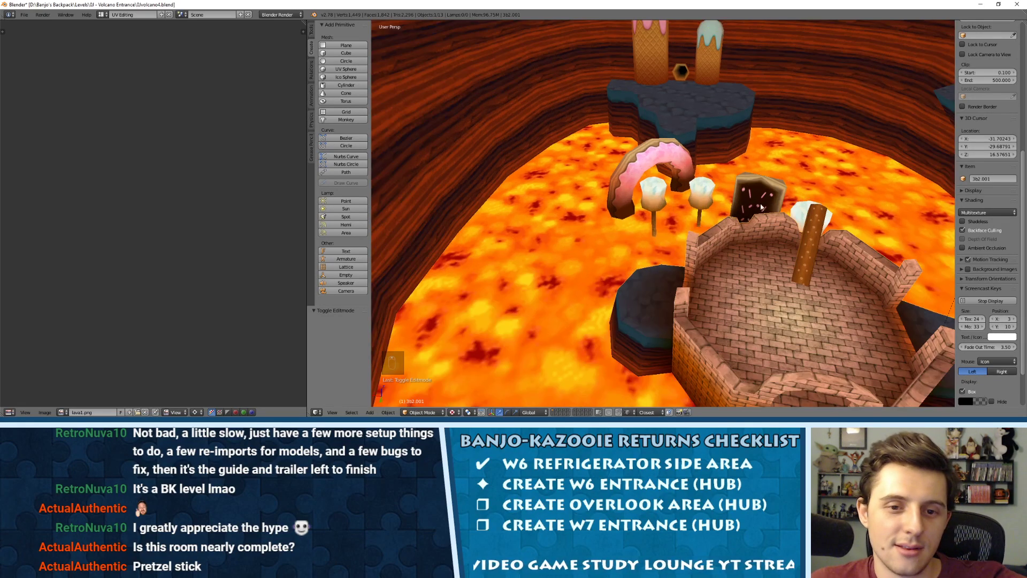
middle_click_drag(665, 207, 741, 178)
scroll(741, 179, "down", 3)
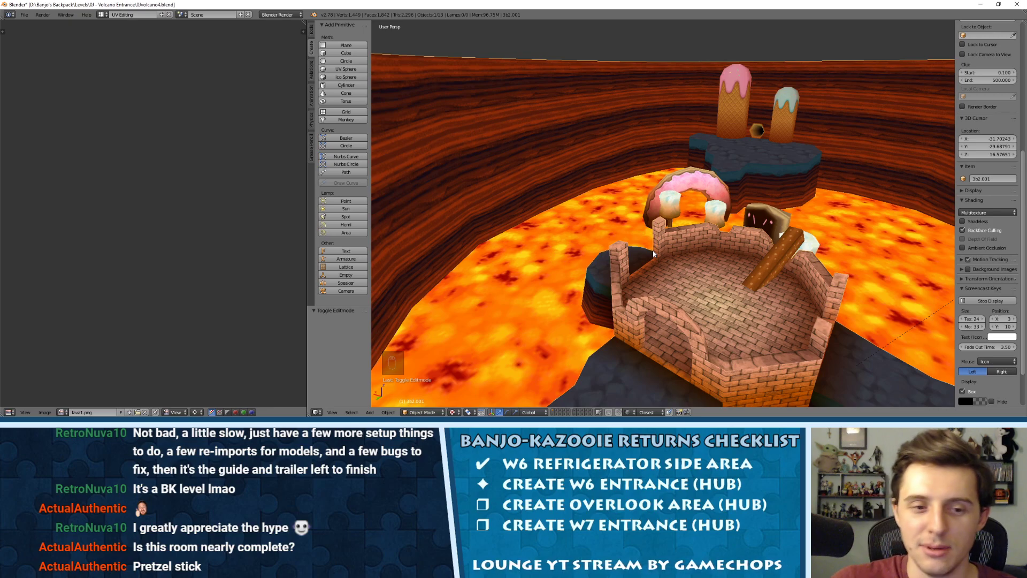
middle_click_drag(657, 209, 713, 287)
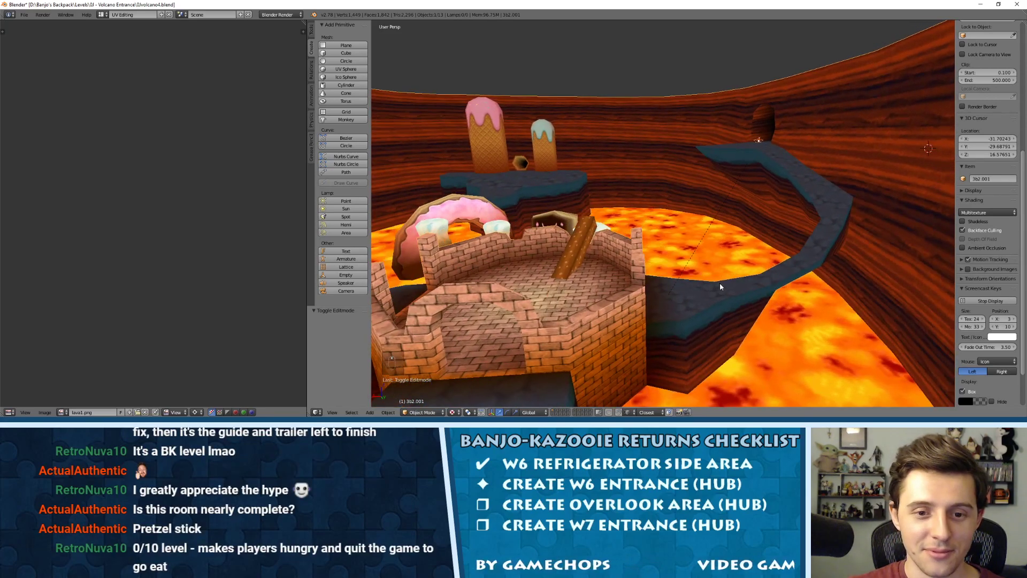
middle_click_drag(773, 138, 710, 118)
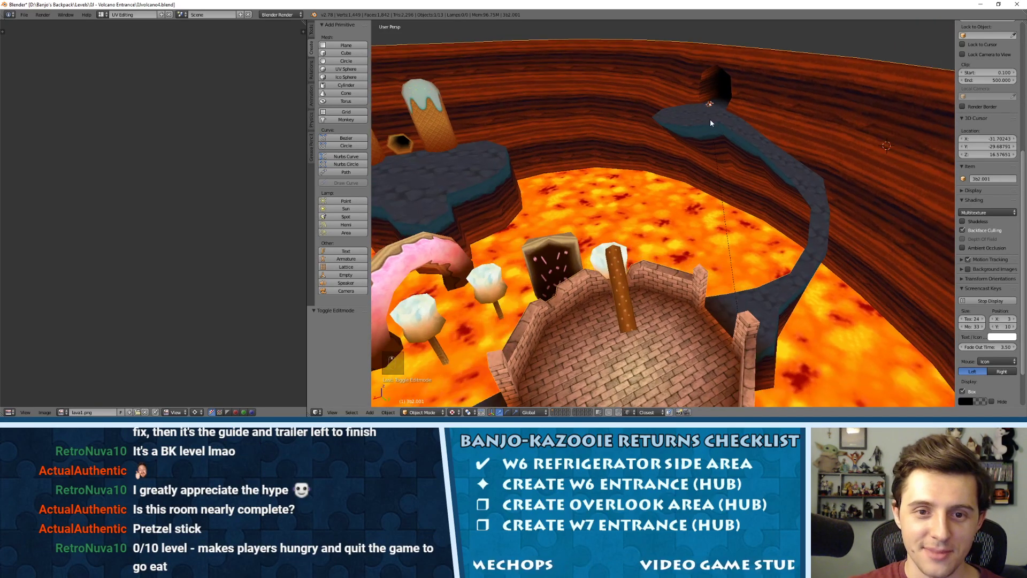
Enter Edit Mode on the level mesh and place the 3D cursor on the open lava between the tunnel ledge and the ice cream ledge.
key("Tab")
key("KP_Decimal")
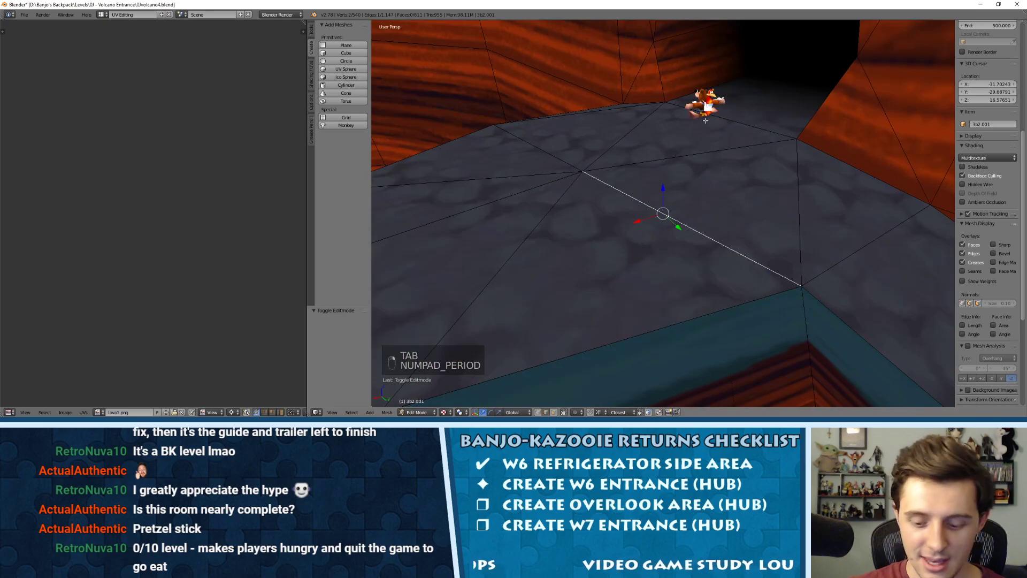
key("KP_7")
middle_click_drag(673, 122, 642, 118, "shift")
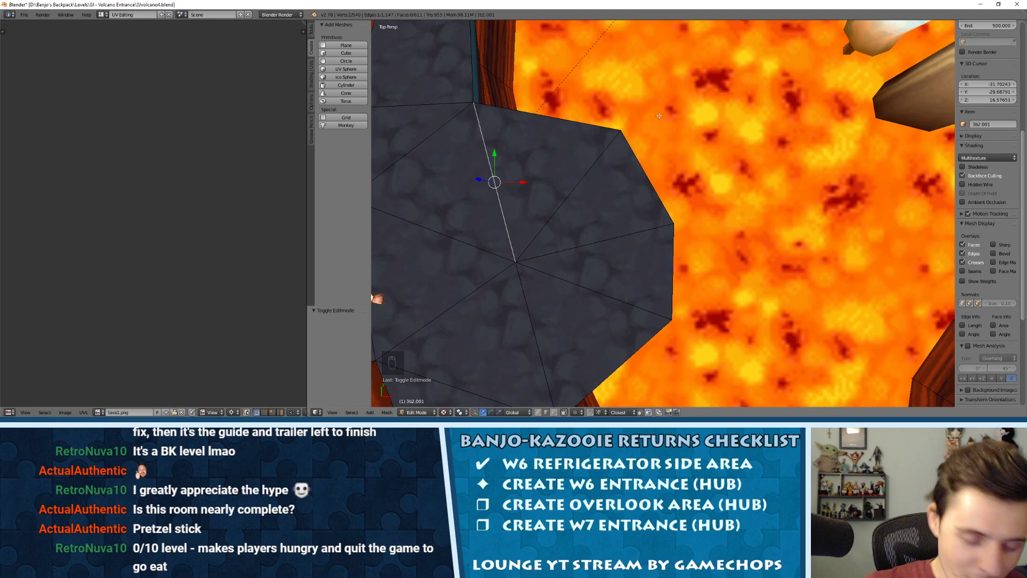
middle_click_drag(828, 182, 697, 254, "shift")
scroll(746, 180, "down", 3)
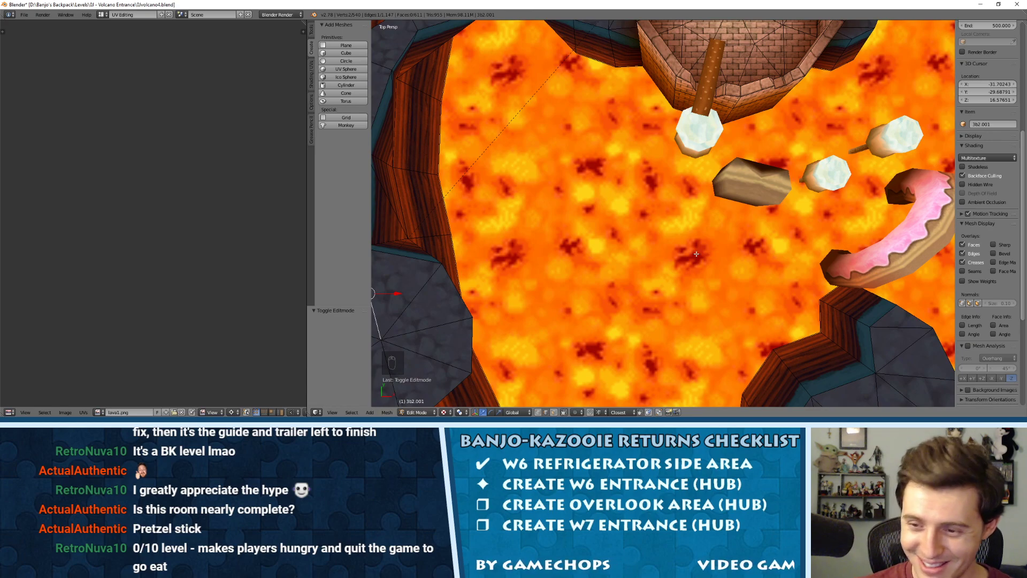
left_click(662, 263)
key("space")
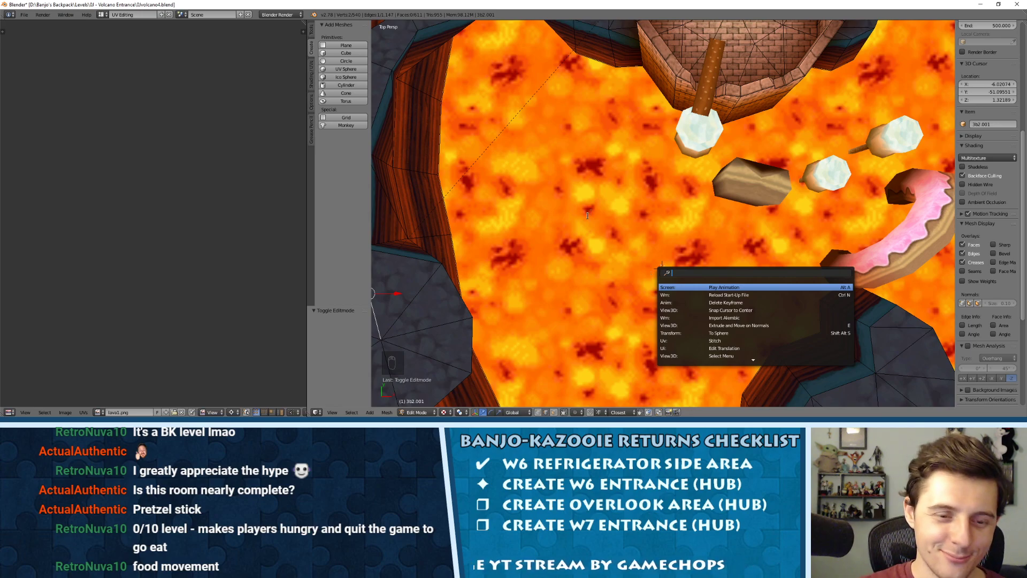
key("Down")
left_click(695, 228)
left_click(624, 263)
middle_click_drag(624, 263, 455, 199)
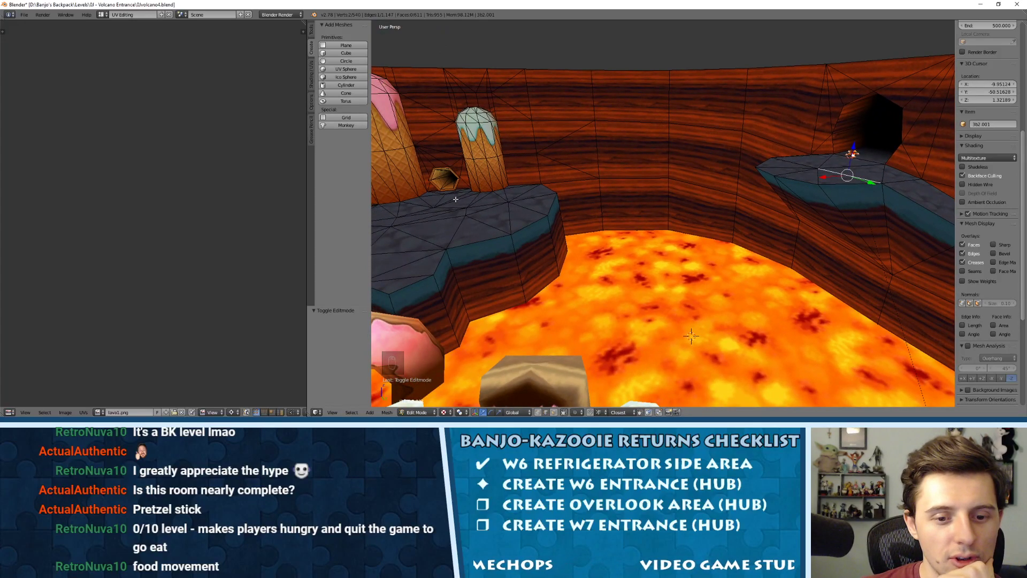
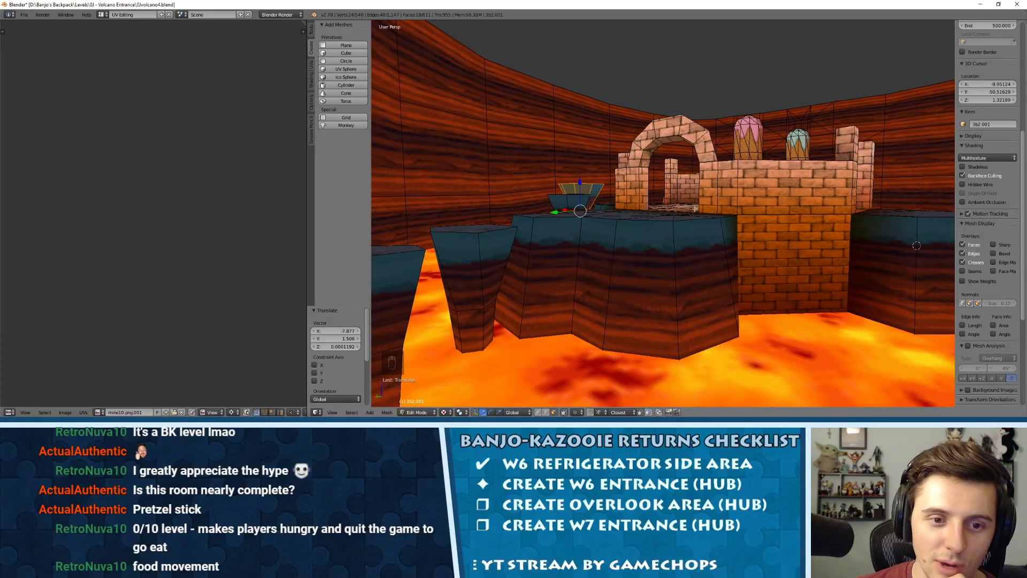
Examine the floating pillar platforms and the rock walls around the castle from several angles, and start a screen snip.
scroll(667, 232, "up", 4)
middle_click_drag(667, 231, 671, 231)
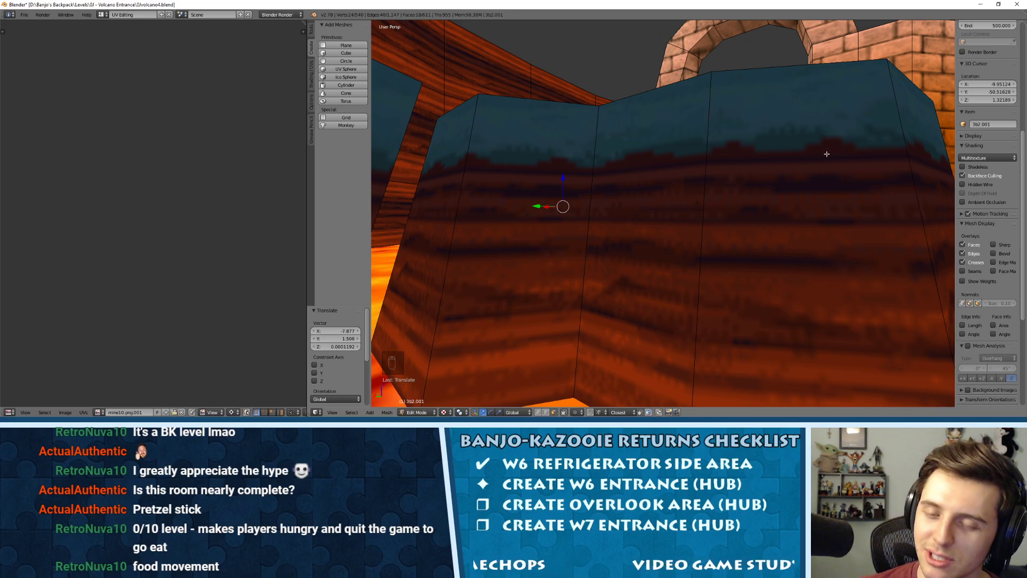
middle_click_drag(827, 153, 780, 138)
scroll(778, 137, "up", 2)
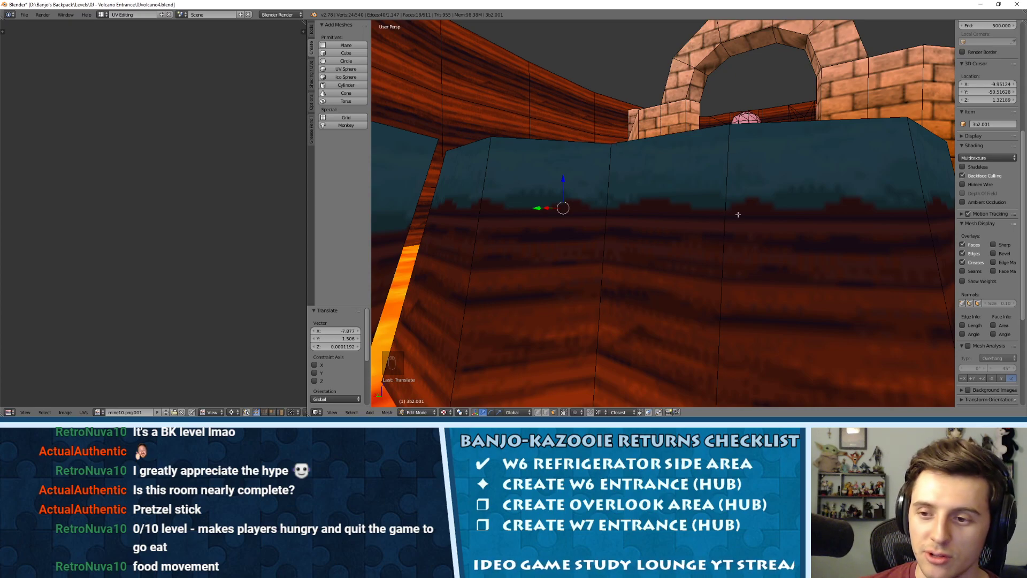
middle_click_drag(718, 193, 688, 204)
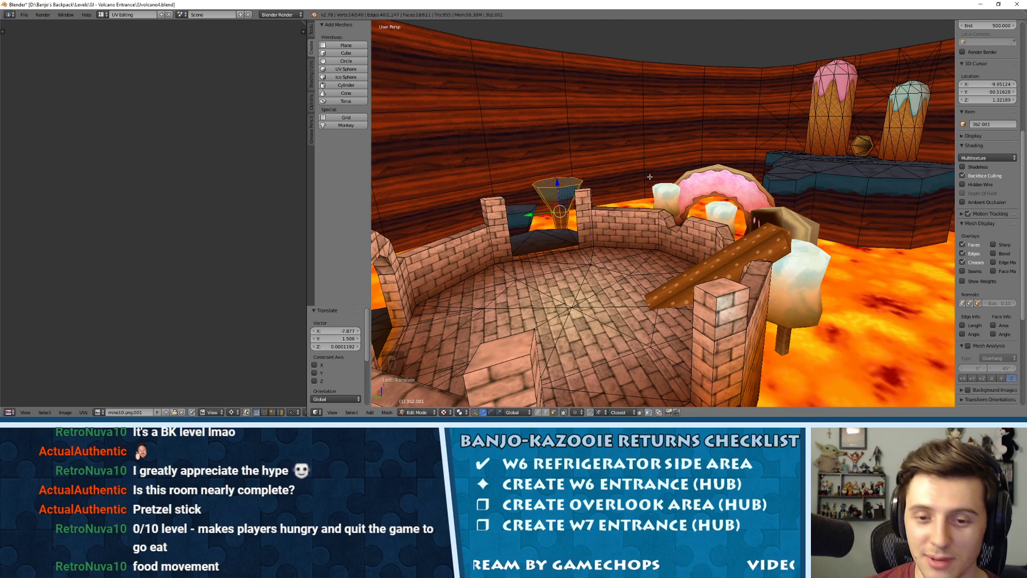
middle_click_drag(648, 179, 672, 165)
scroll(672, 166, "down", 1)
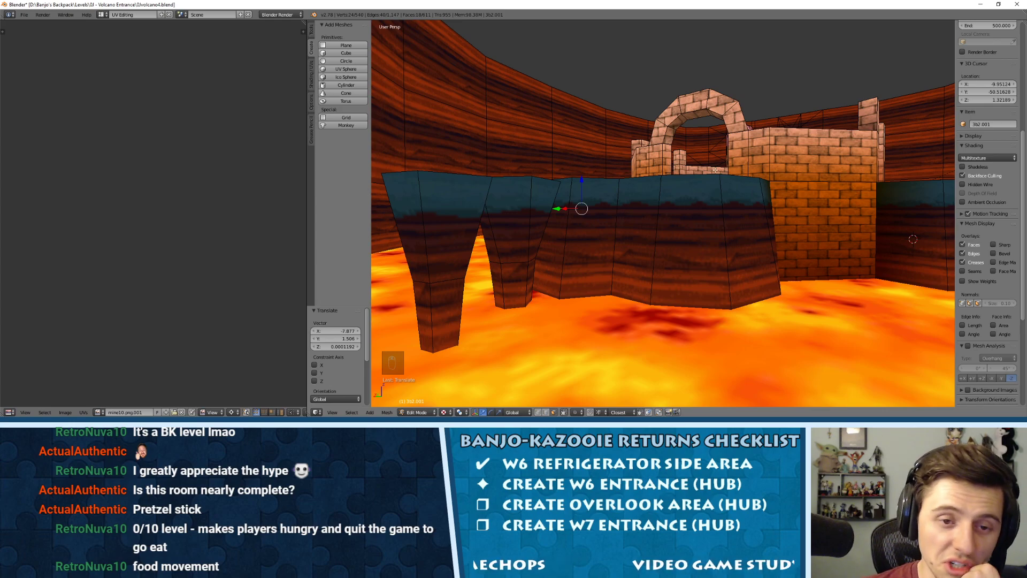
mouse_move(715, 170)
middle_mouse_down()
mouse_move(620, 188)
mouse_move(616, 179)
mouse_move(526, 185)
mouse_move(719, 178)
middle_mouse_up()
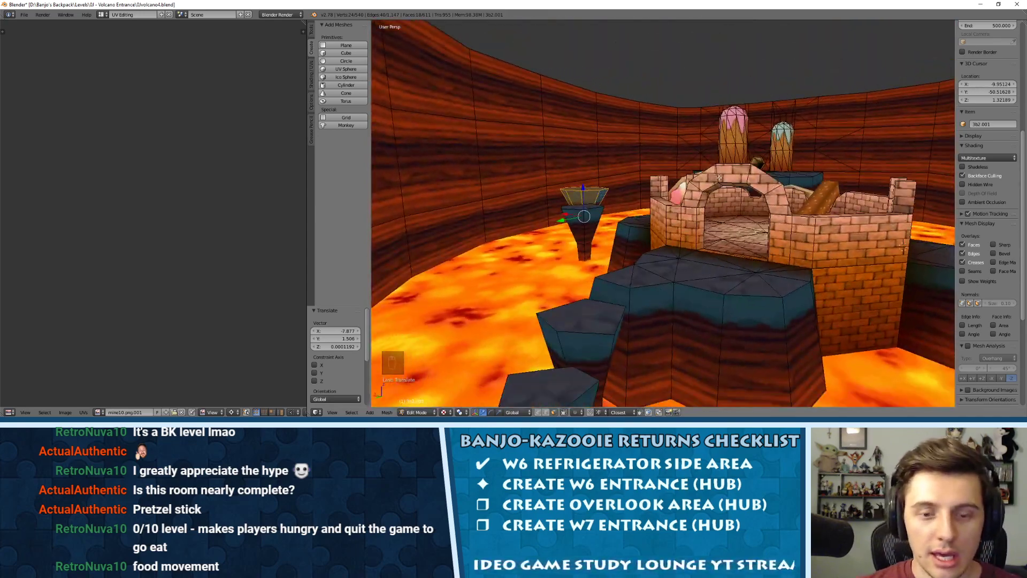
middle_click_drag(782, 194, 796, 163)
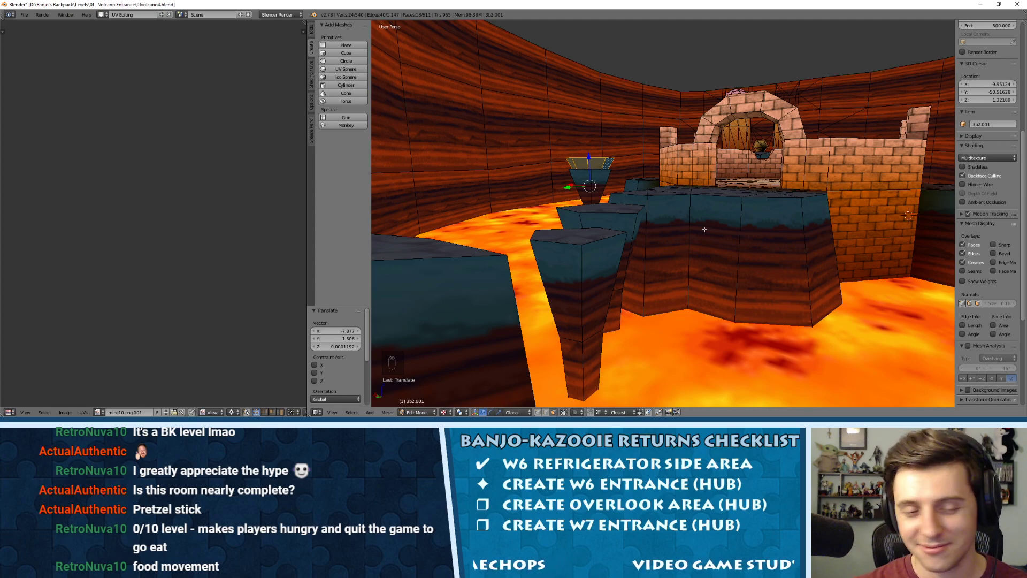
middle_click_drag(683, 122, 667, 184)
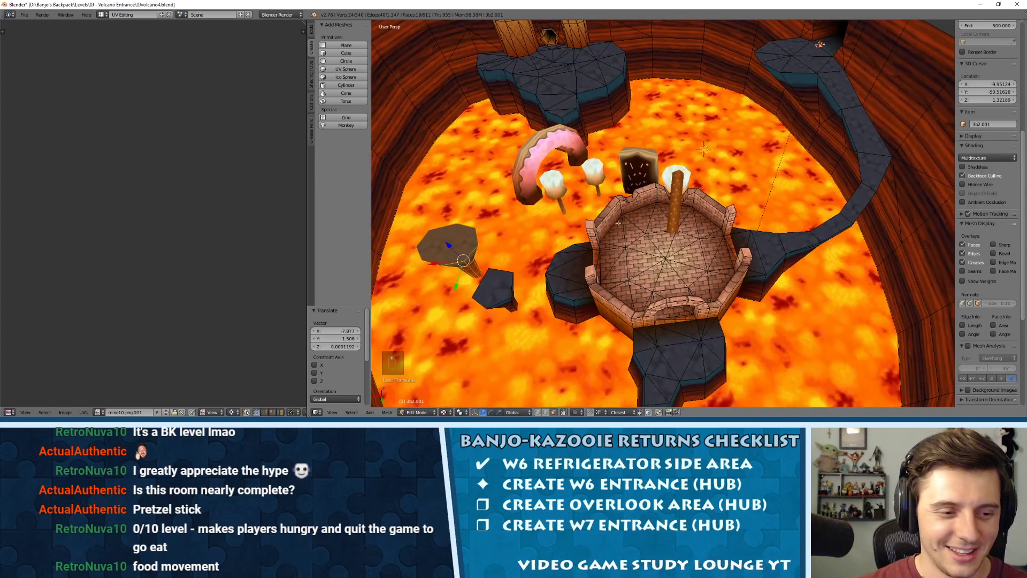
key("super+shift+s")
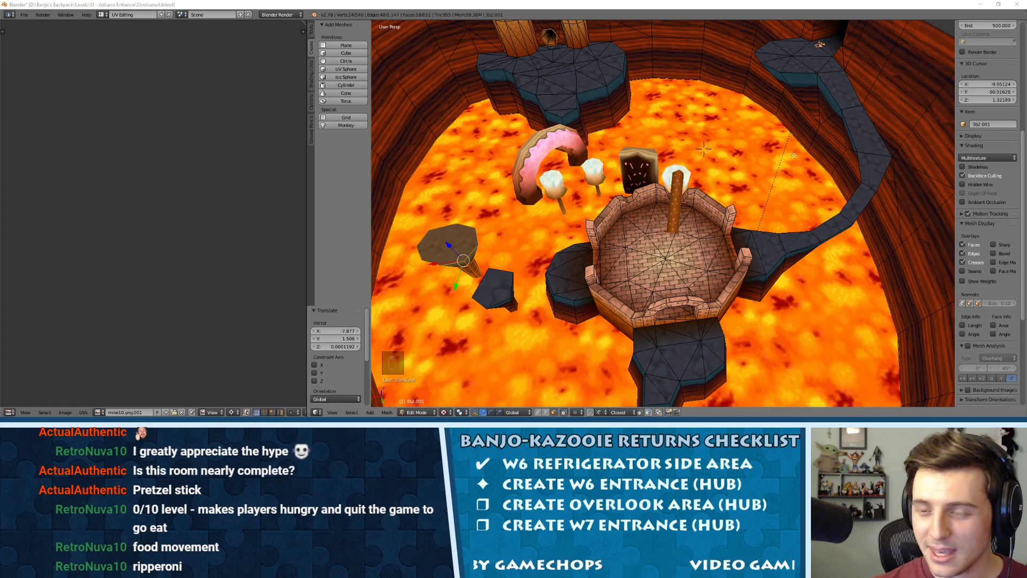
Switch to edge selection and select the horizontal wall edge across the lava from the two floating platforms.
middle_click_drag(741, 195, 626, 131)
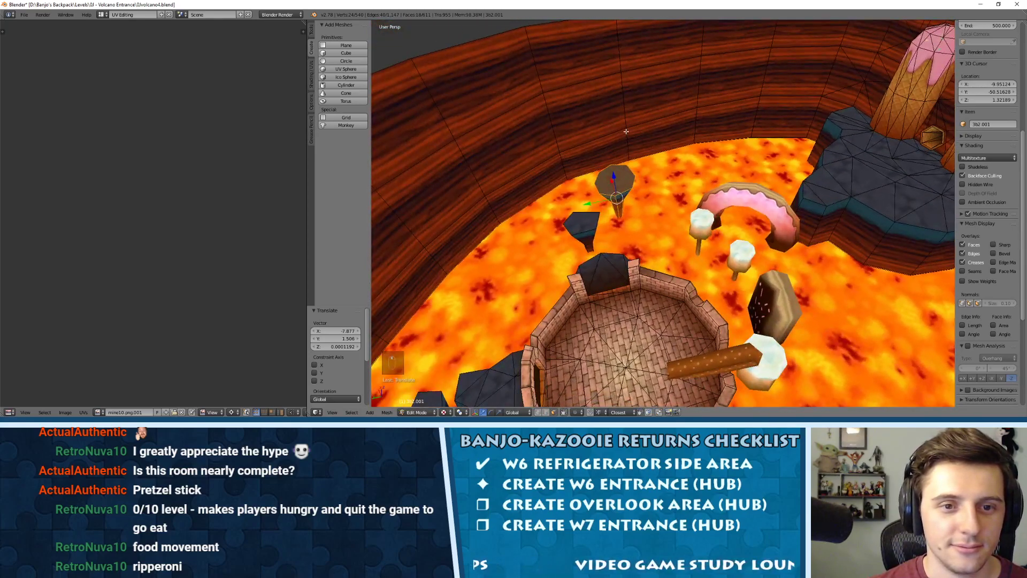
right_click(626, 132)
key("ctrl+Tab")
left_click(641, 128)
right_click(641, 127)
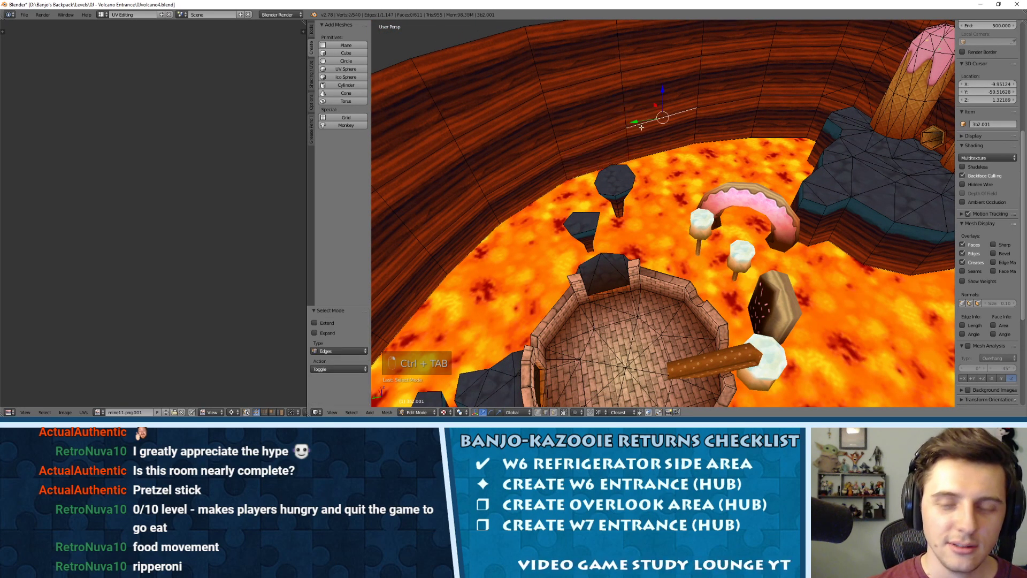
right_click(617, 135)
key("KP_7")
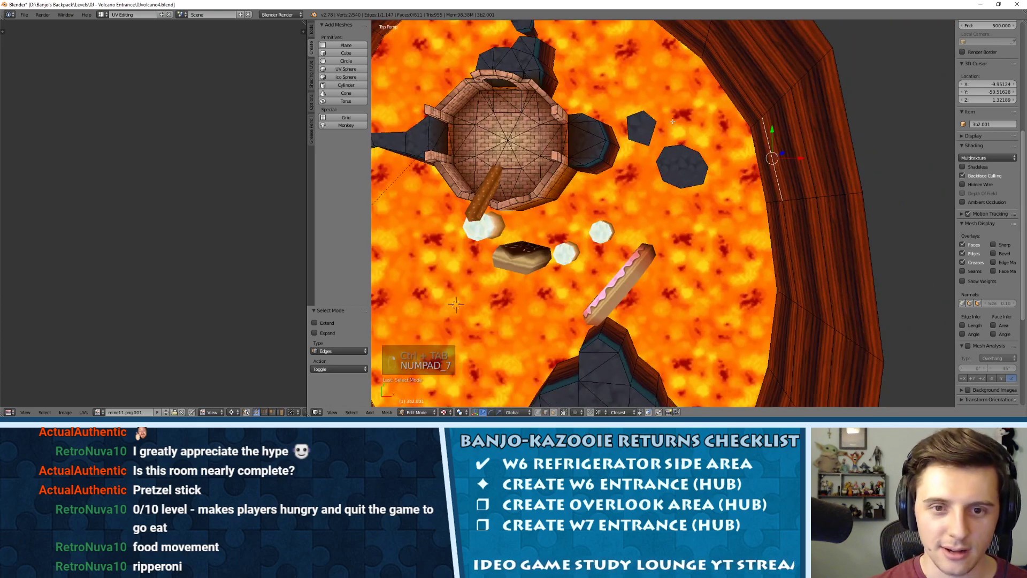
Starting at the wall corner vertex across from the floating platforms, extrude two connected vertices out over the lava in top view.
middle_click_drag(746, 101, 634, 160, "shift")
scroll(674, 155, "up", 5)
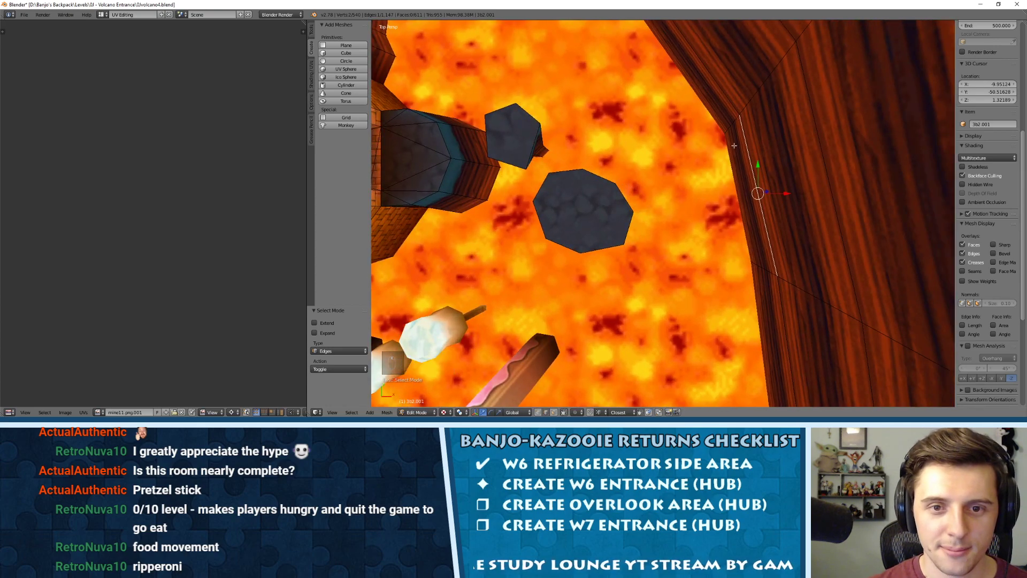
key("ctrl+Tab")
left_click(705, 138)
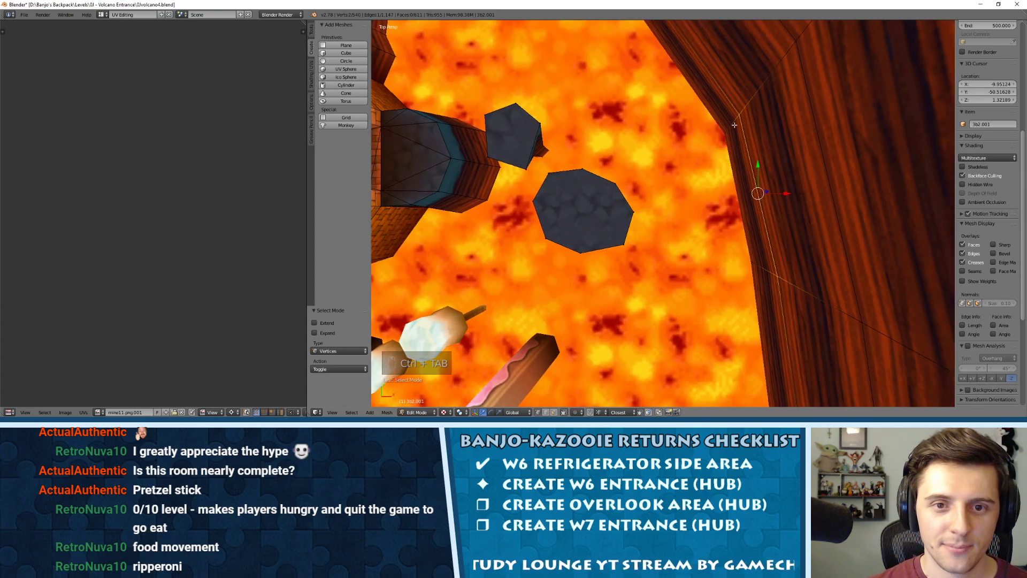
right_click(740, 116)
key("KP_7")
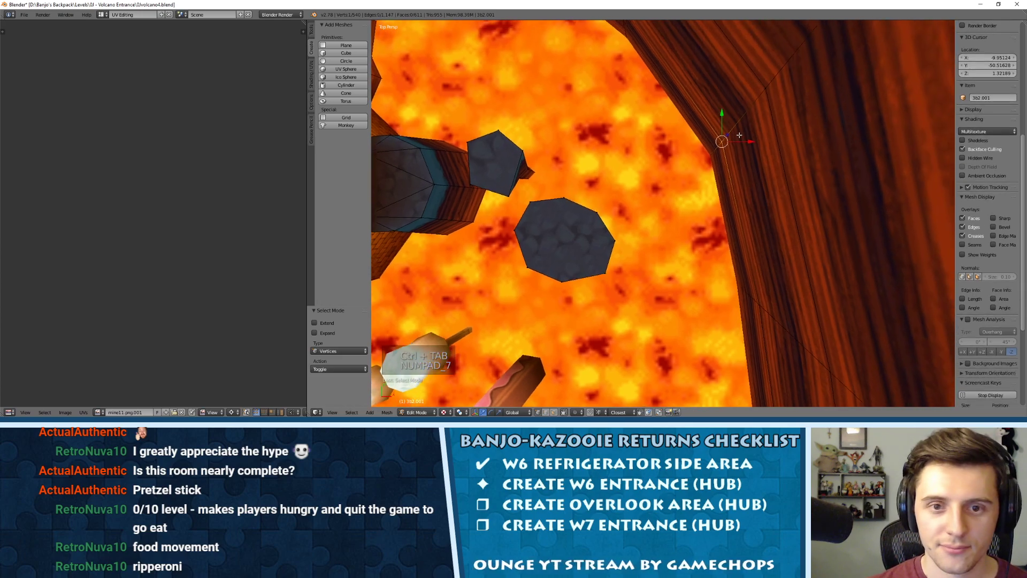
key("e")
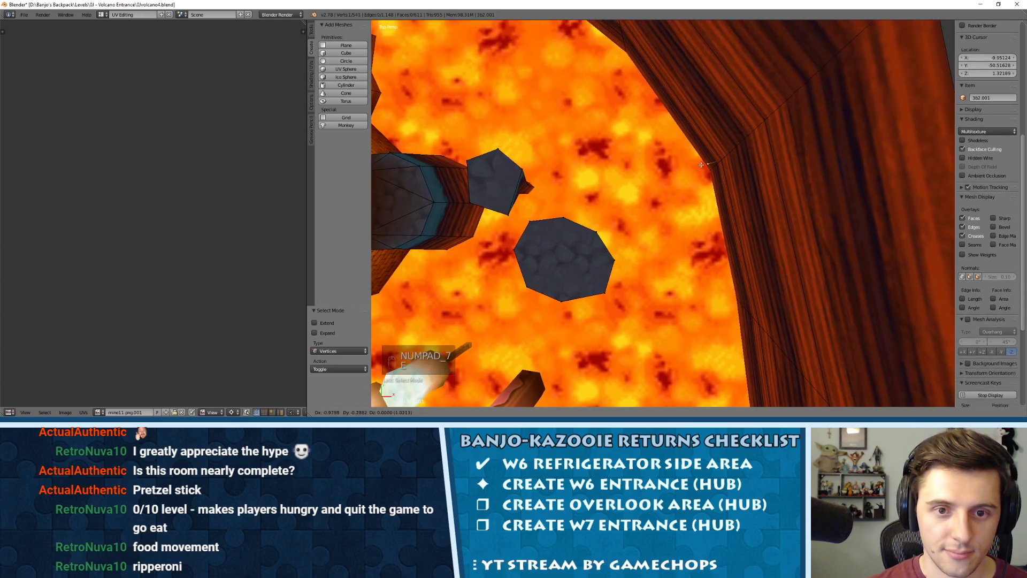
left_click(671, 175)
key("e")
left_click(652, 210)
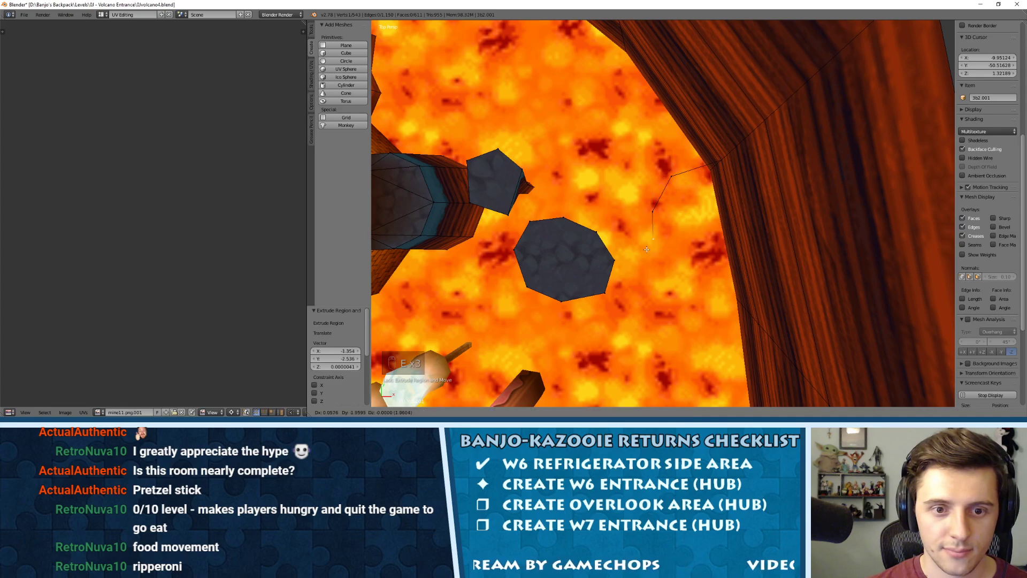
Continue the ledge outline with four more extruded vertices curving back to the wall edge's other end.
key("e")
left_click(651, 267)
key("e")
left_click(674, 320)
key("e")
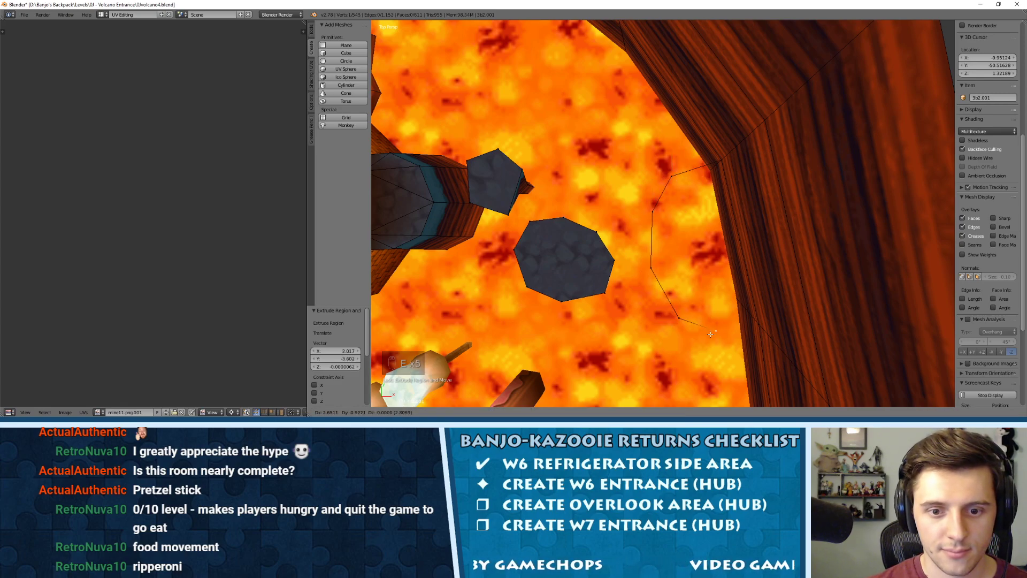
left_click(711, 334)
middle_click_drag(711, 334, 652, 210, "shift")
key("e")
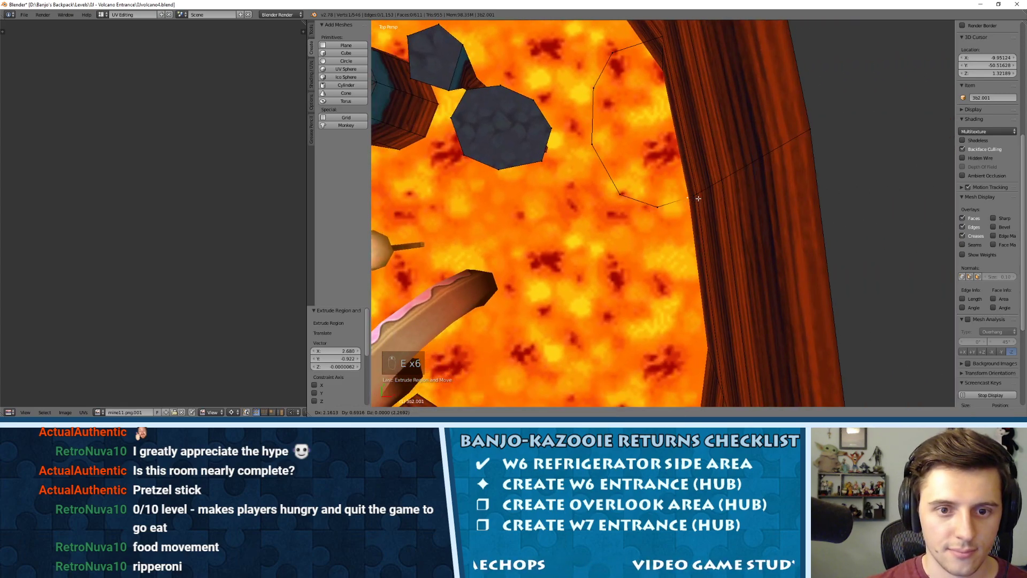
left_click(696, 196)
Select the whole mesh and remove duplicate vertices.
key("a")
key("a")
key("a")
key("w")
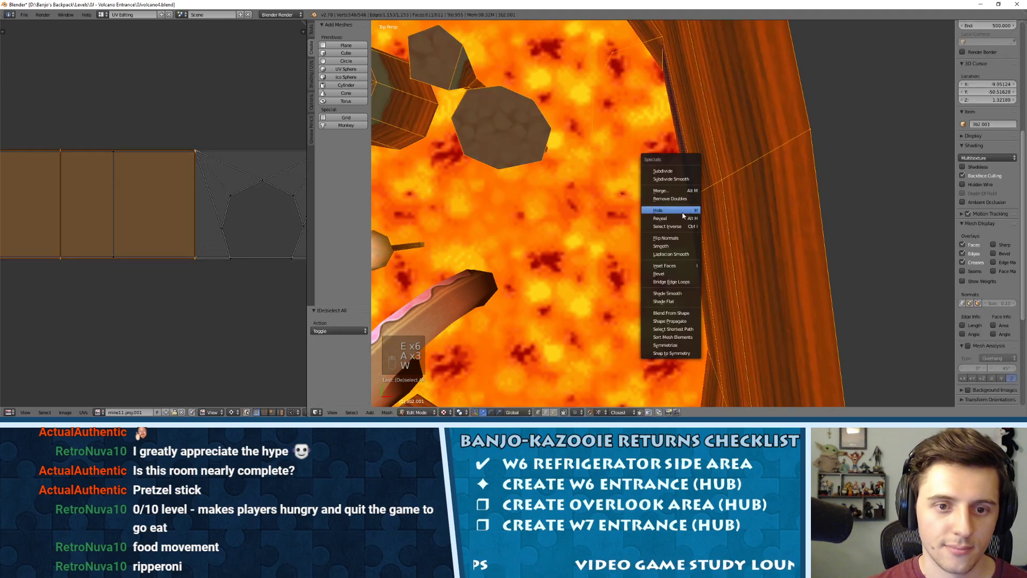
left_click(688, 200)
In vertex selection, reposition the two outline vertices at the ledge's lower end to round off that corner.
middle_click_drag(602, 154, 643, 176, "shift")
key("ctrl+Tab")
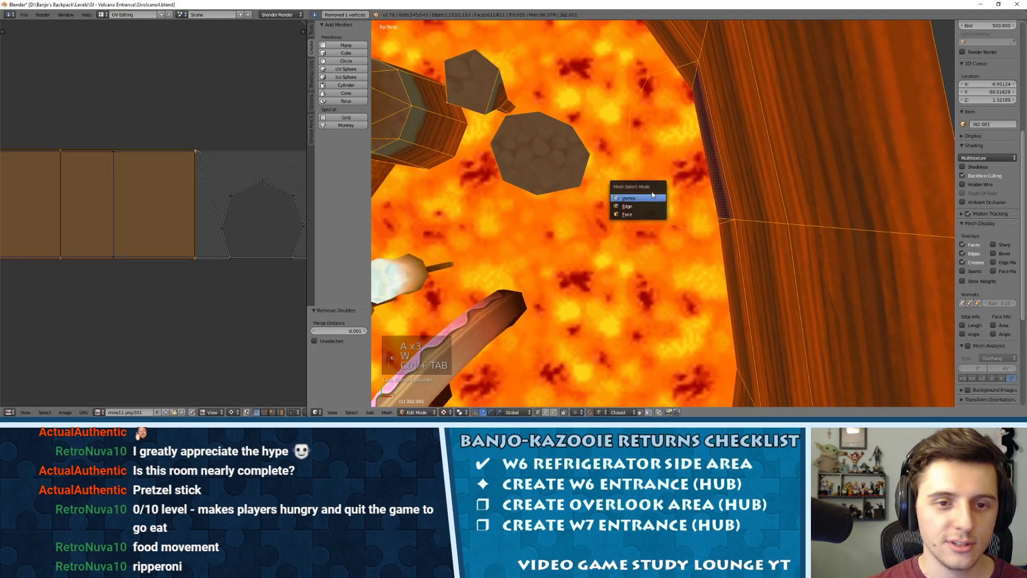
left_click(652, 194)
right_click(694, 229)
key("g")
left_click(682, 224)
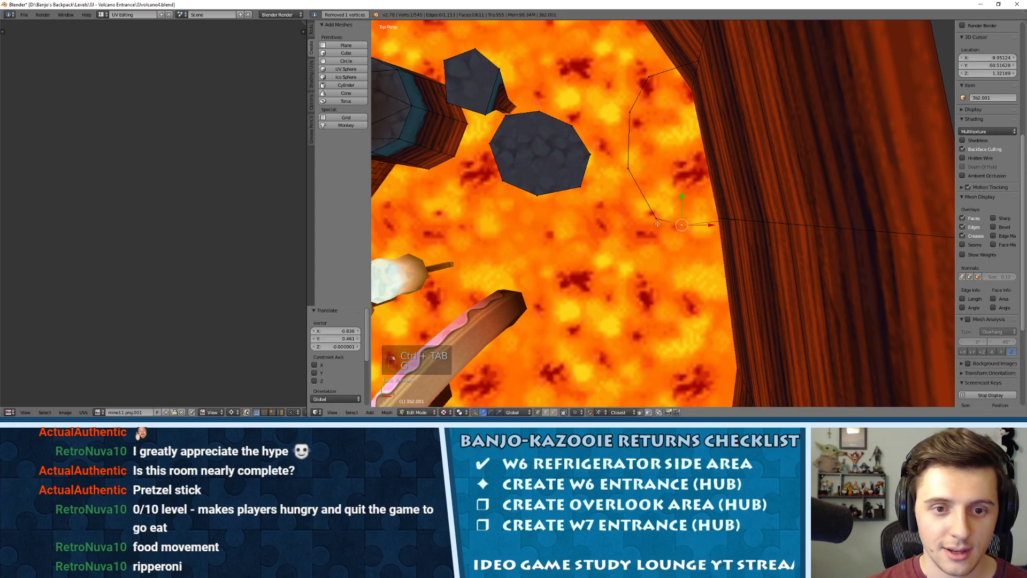
right_click(650, 216)
key("g")
left_click(638, 202)
Adjust the remaining vertices along the ledge outline's outer and upper parts into an even curve.
right_click(633, 173)
key("g")
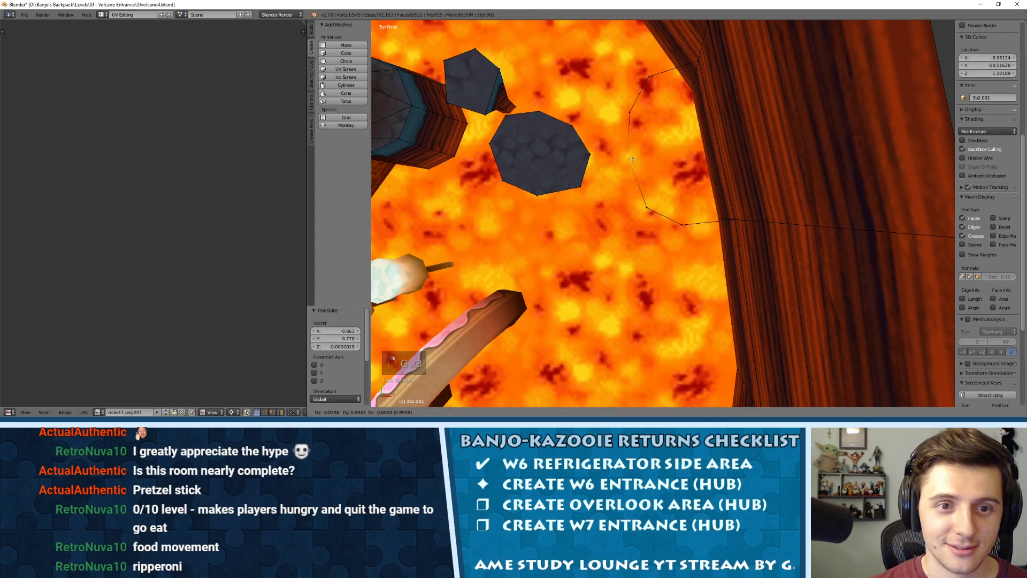
left_click(631, 156)
right_click(631, 114)
key("g")
left_click(632, 110)
right_click(648, 79)
key("g")
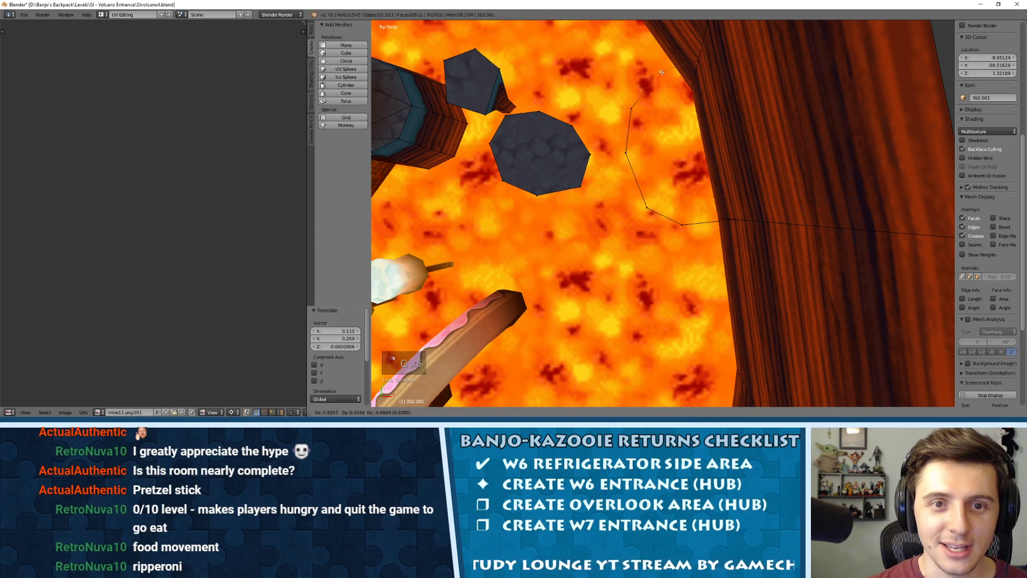
left_click(659, 72)
middle_click_drag(621, 158, 665, 181, "shift")
right_click(666, 179)
key("g")
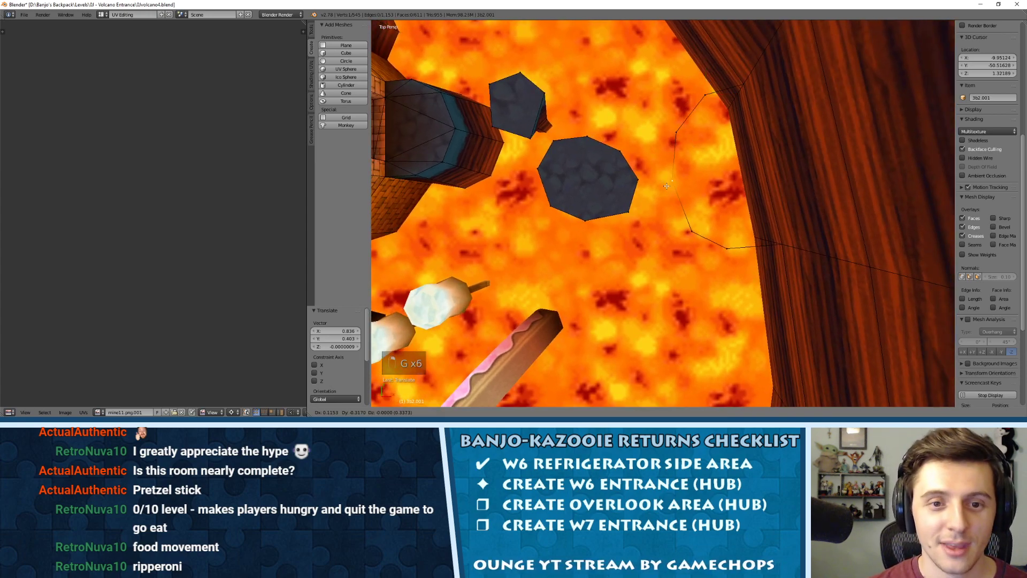
left_click(667, 186)
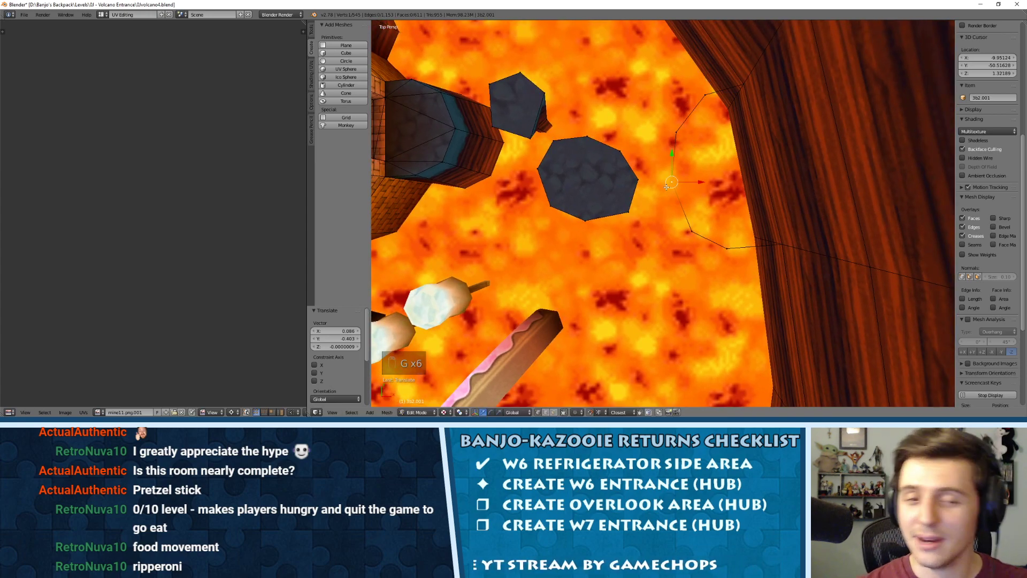
Select all outline edges plus the adjoining wall edge and fill them with a single ledge face.
key("ctrl+Tab")
left_click(705, 180)
right_click(683, 207)
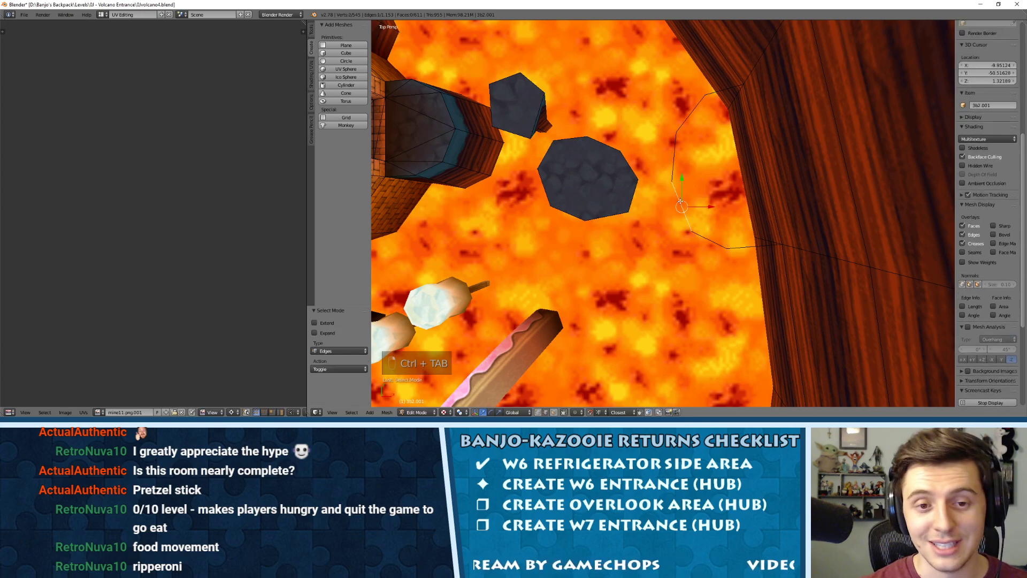
right_click(676, 157, "shift")
right_click(689, 120, "shift")
right_click(723, 90, "shift")
right_click(708, 235, "shift")
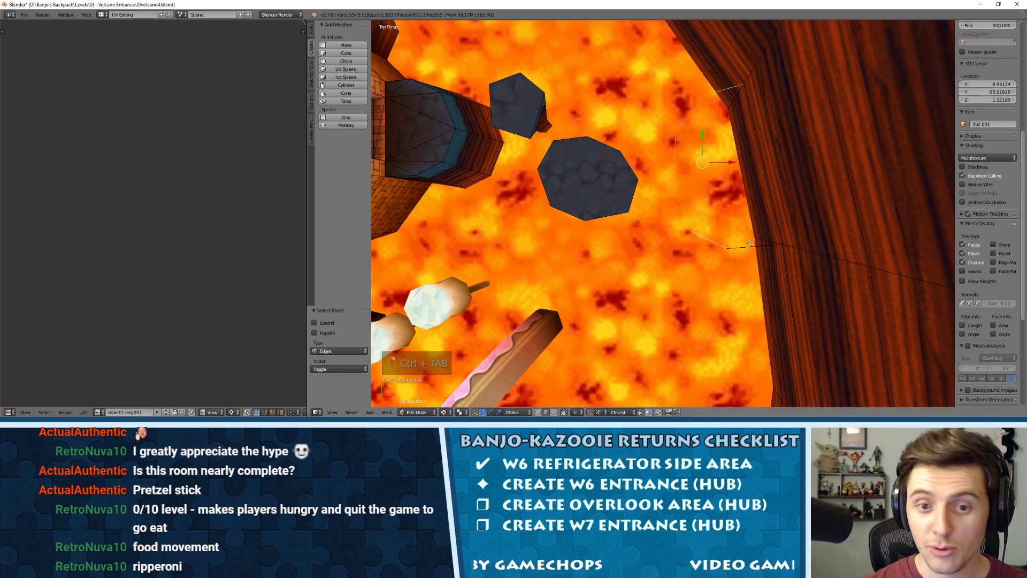
right_click(755, 246, "shift")
right_click(778, 224, "shift")
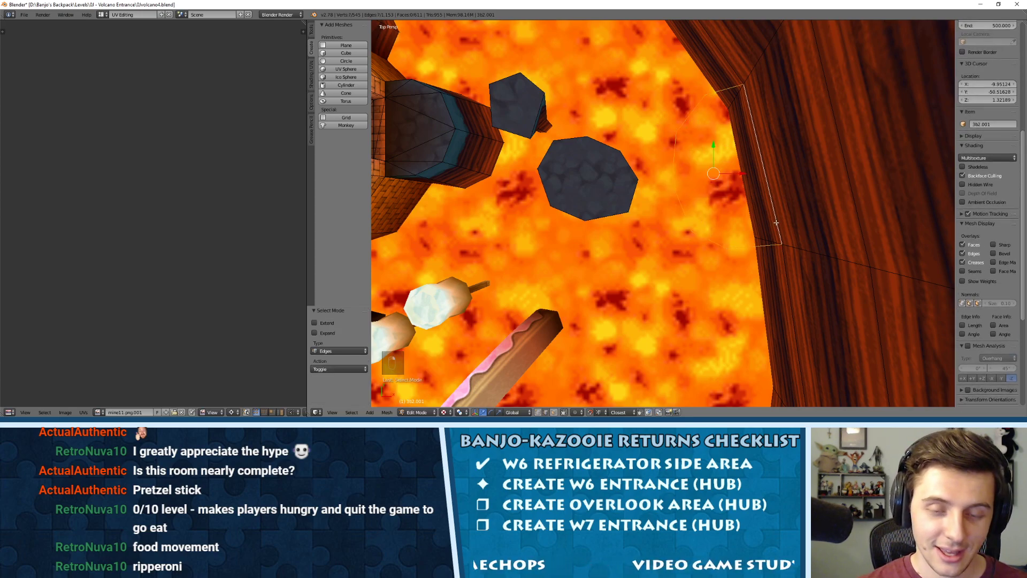
key("f")
key("a")
Lower the new ledge face's corner vertex at the wall slightly along the Z axis.
middle_click_drag(719, 217, 763, 140)
key("ctrl+Tab")
left_click(764, 135)
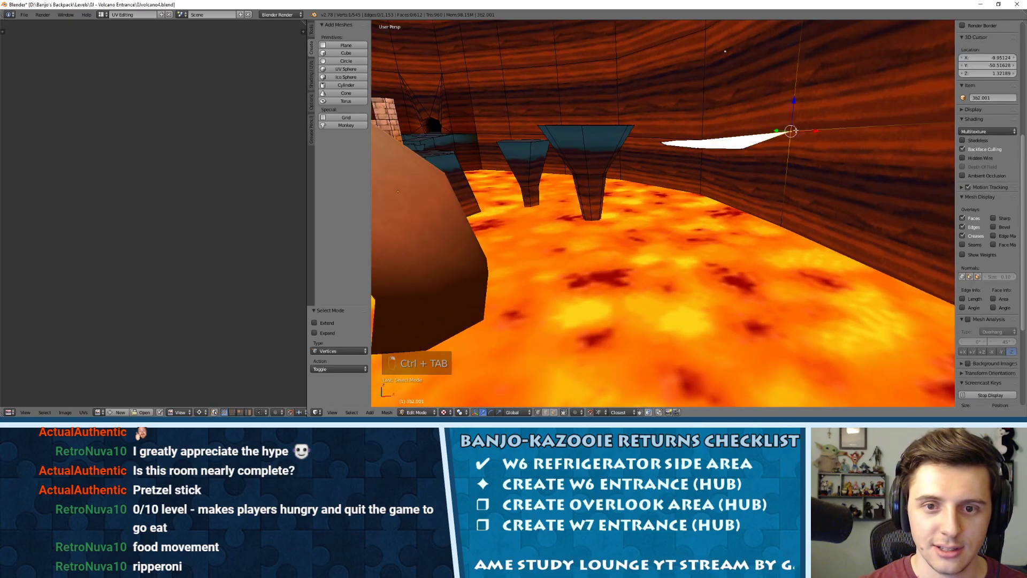
mouse_move(795, 101)
left_mouse_down()
mouse_move(794, 127)
mouse_move(794, 118)
left_mouse_up()
Select the ledge's outer edges and extrude them straight down about 5.58 units toward the lava.
middle_click_drag(778, 145, 737, 154)
key("ctrl+Tab")
left_click(713, 165)
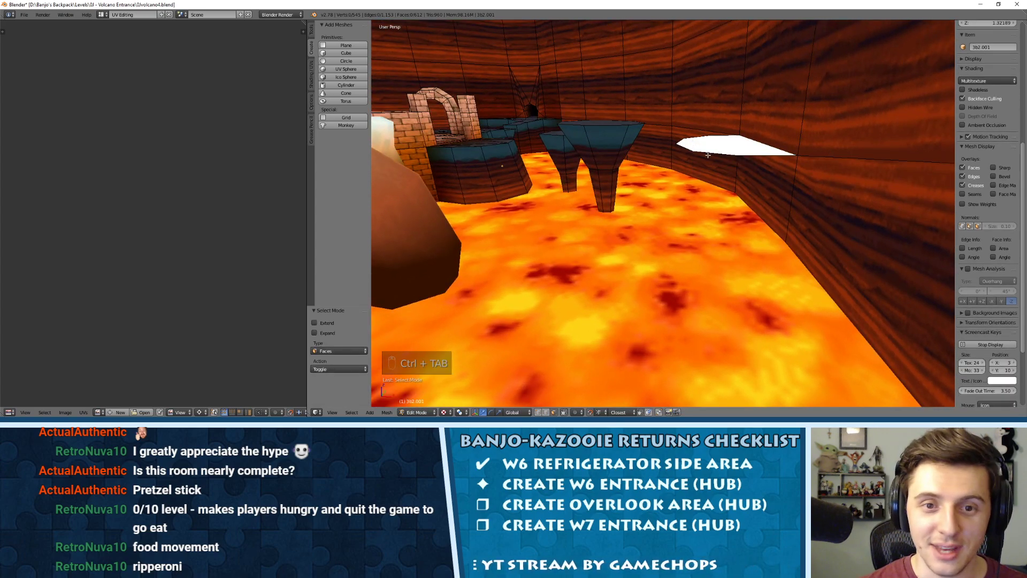
right_click(763, 149)
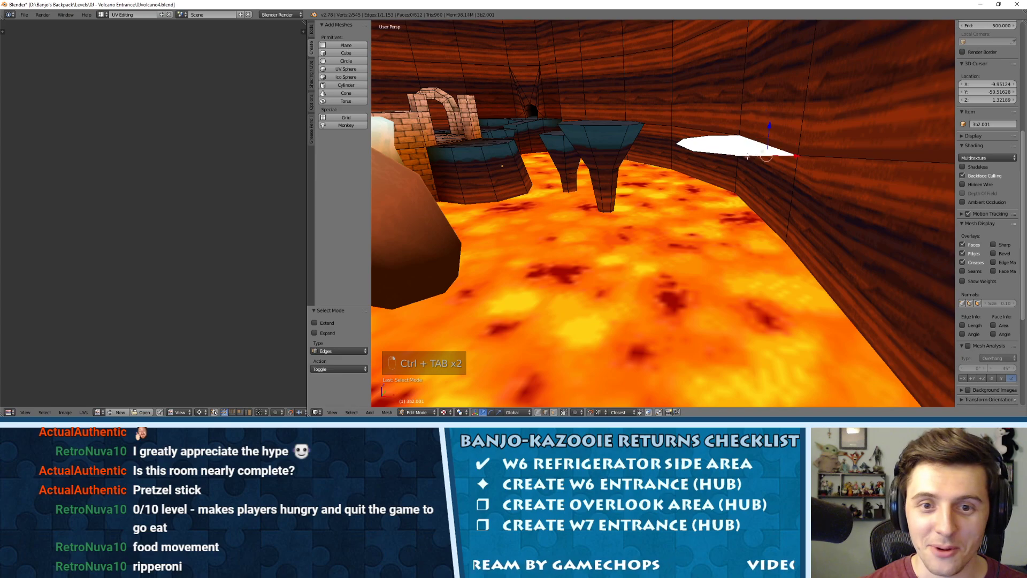
middle_click_drag(695, 152, 788, 183)
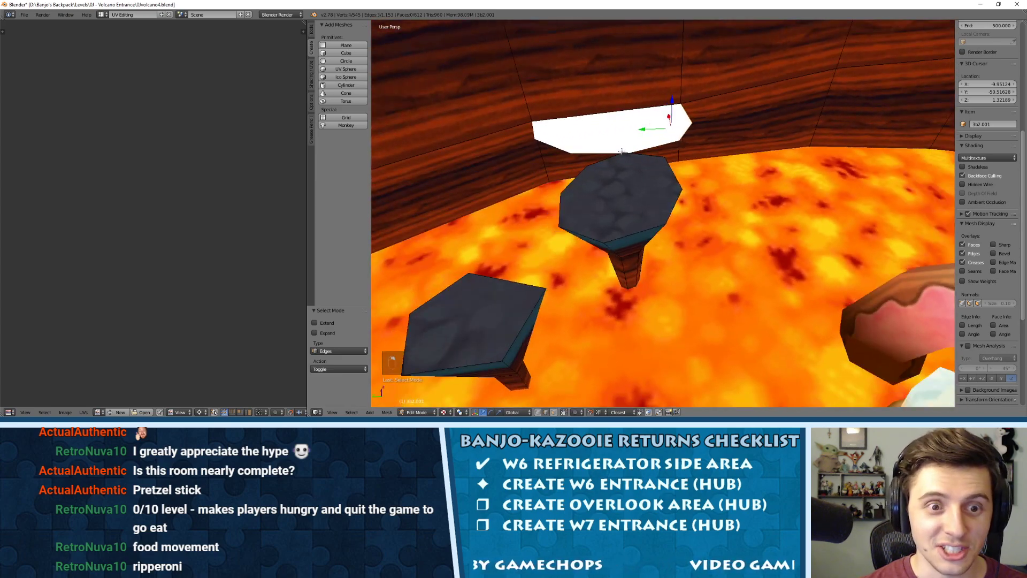
right_click(593, 151, "shift")
right_click(554, 146, "shift")
middle_click_drag(555, 145, 501, 172)
right_click(497, 185, "shift")
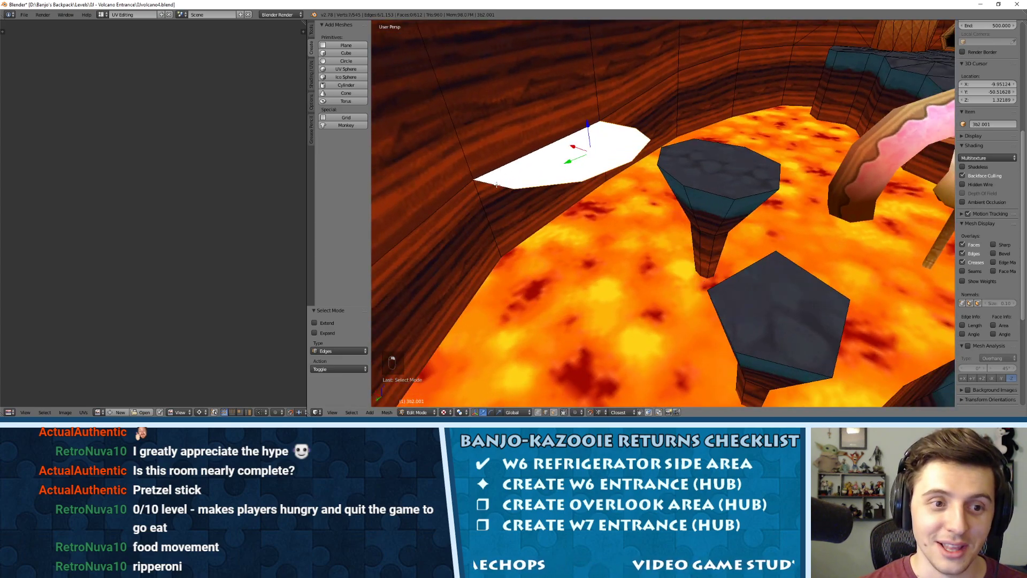
key("e")
left_click(499, 252)
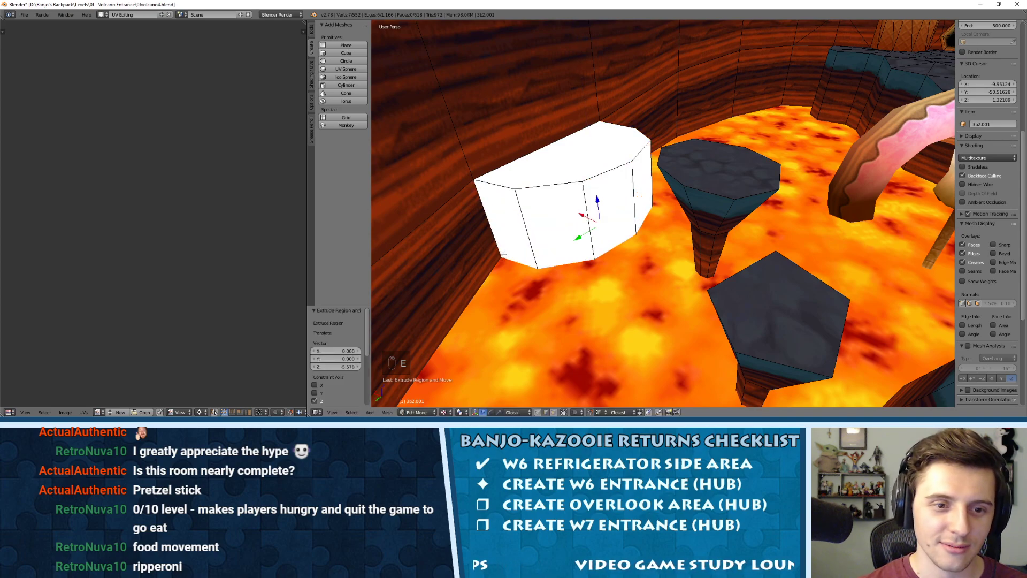
Delete the unneeded edge of the extruded ledge block and remove duplicate vertices across the whole mesh.
middle_click_drag(499, 252, 569, 251)
right_click(555, 227)
key("x")
left_click(556, 228)
key("a")
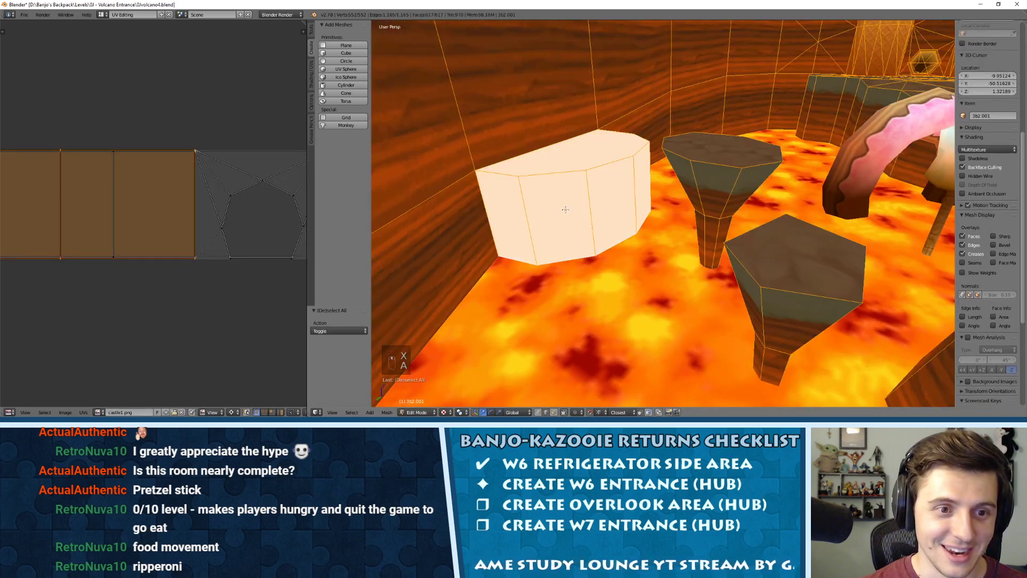
key("w")
left_click(565, 207)
Switch to face selection and select the ledge's side faces, with the adjoining textured wall face as the active one.
middle_click_drag(616, 204, 531, 228)
middle_click_drag(615, 229, 534, 237)
key("ctrl+Tab")
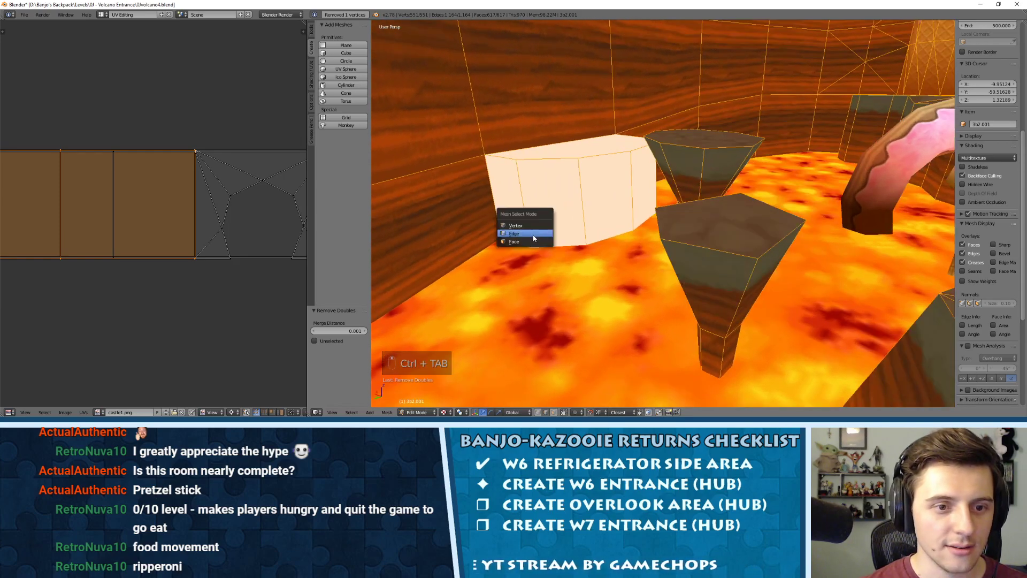
left_click(530, 245)
right_click(485, 210)
right_click(615, 190, "shift")
right_click(555, 194, "shift")
right_click(514, 195, "shift")
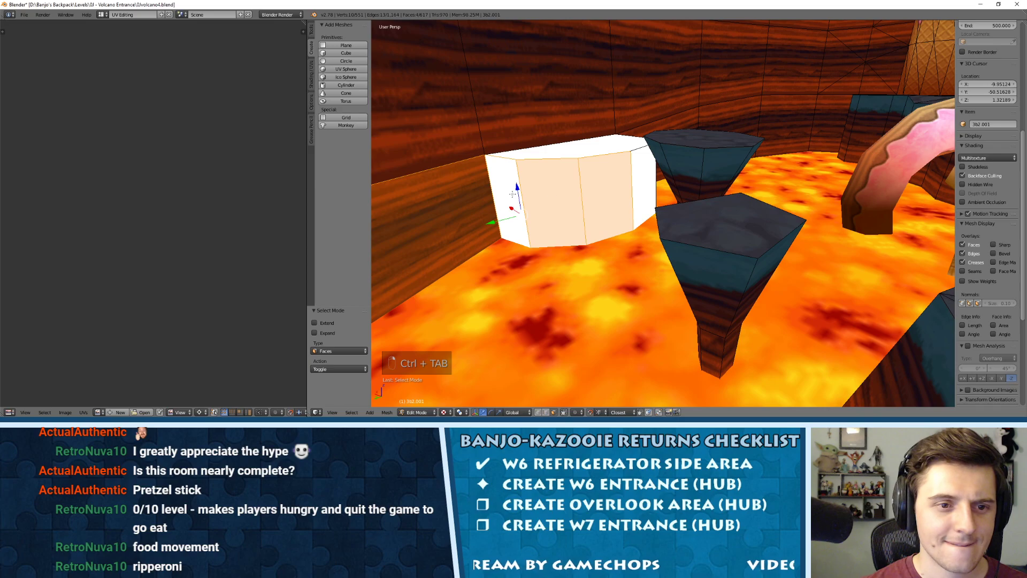
middle_click_drag(856, 187, 495, 202)
right_click(746, 184, "shift")
right_click(717, 184, "shift")
right_click(495, 202, "shift")
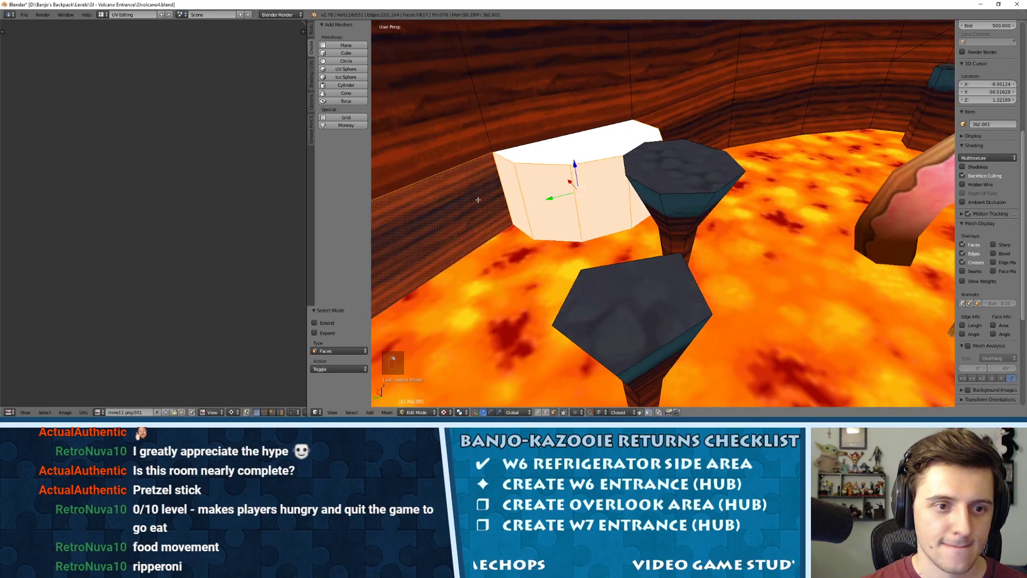
Unwrap the selected faces with Follow Active Quads using Length Average and assign them the mine11.png.001 texture.
key("u")
left_click(453, 200)
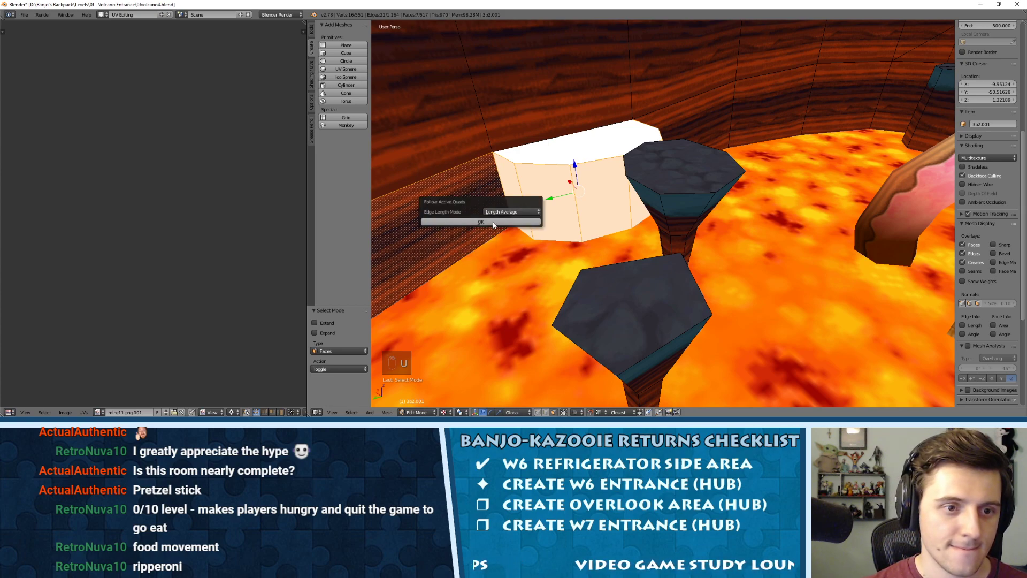
left_click(481, 222)
key("a")
key("a")
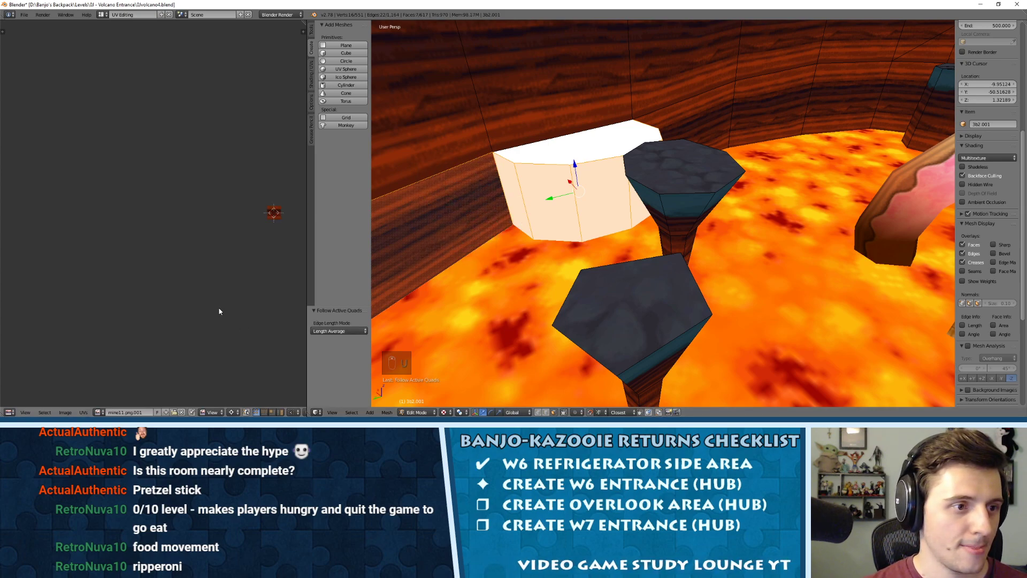
key("KP_Decimal")
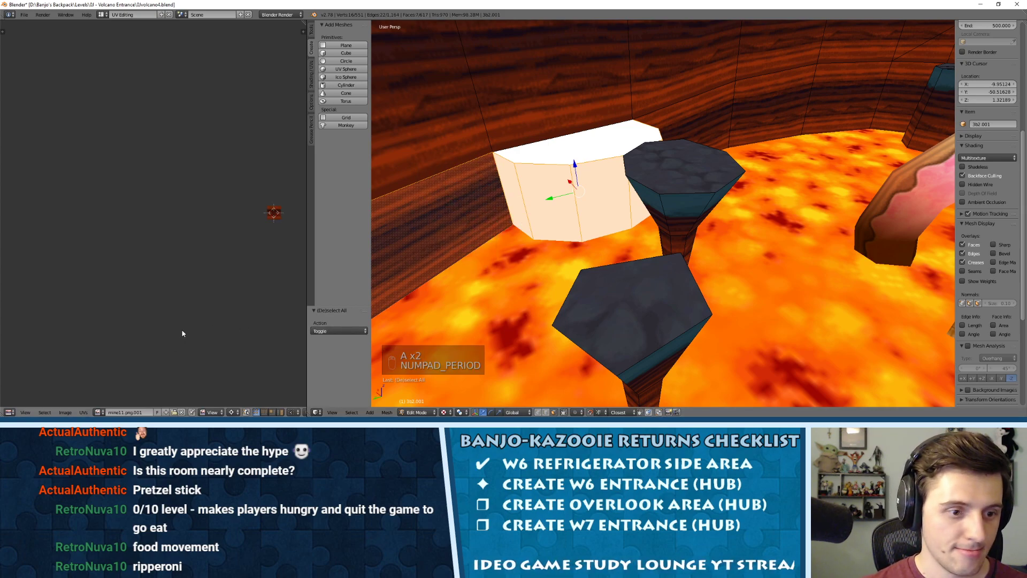
key("a")
key("a")
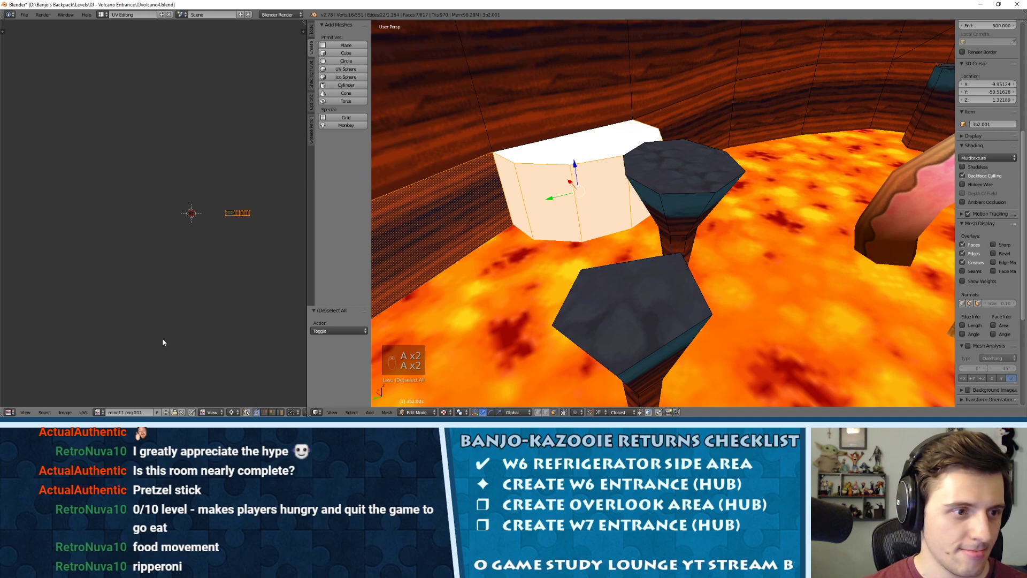
left_click(98, 412)
left_click(113, 374)
key("a")
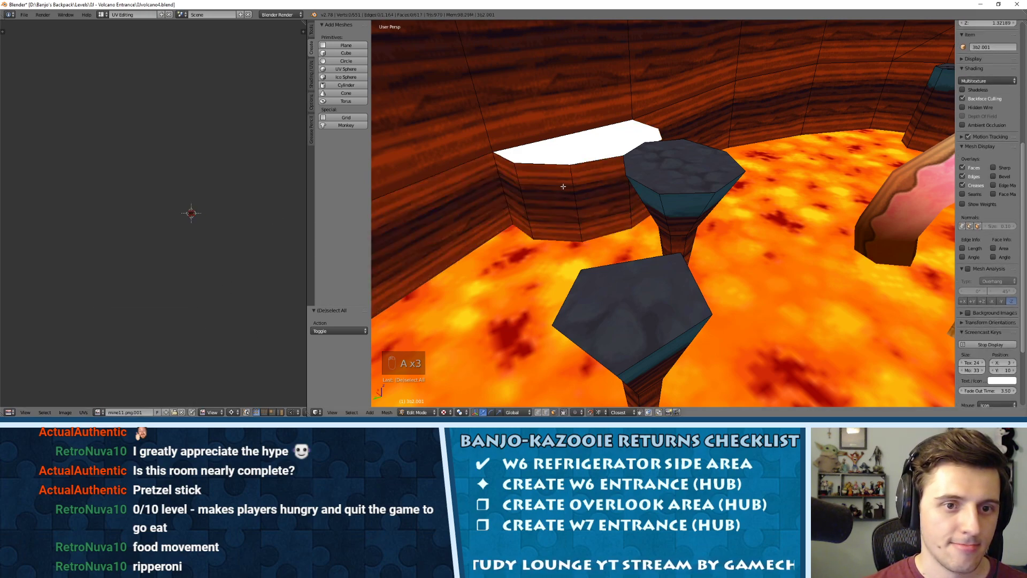
Select only the ledge's side faces, without the wall face, and assign them the mine10.png.001 texture.
right_click(508, 197)
right_click(551, 193, "shift")
right_click(598, 193, "shift")
middle_click_drag(615, 193, 530, 166)
middle_click_drag(666, 163, 682, 168)
right_click(687, 173, "shift")
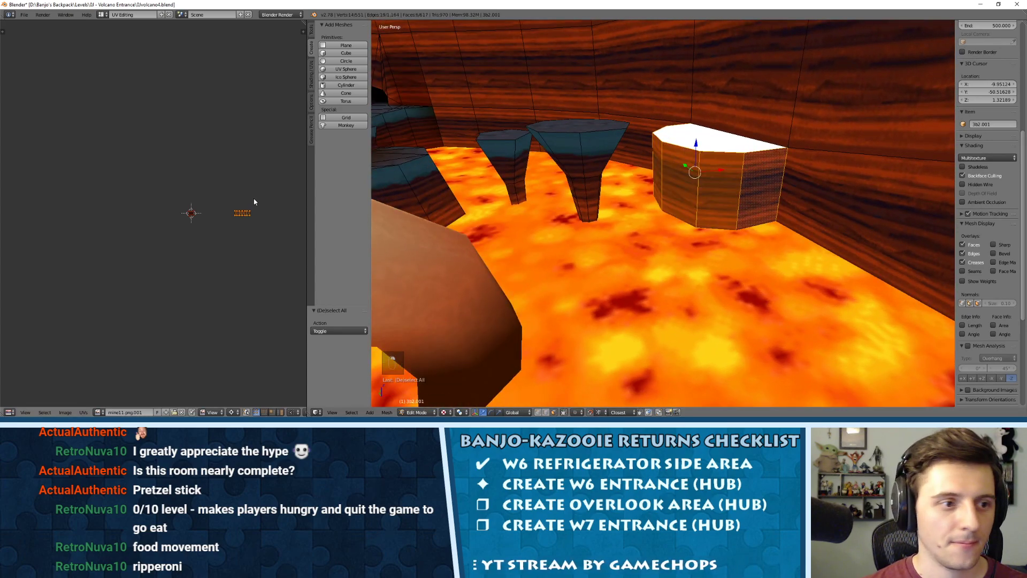
key("a")
key("a")
key("KP_Decimal")
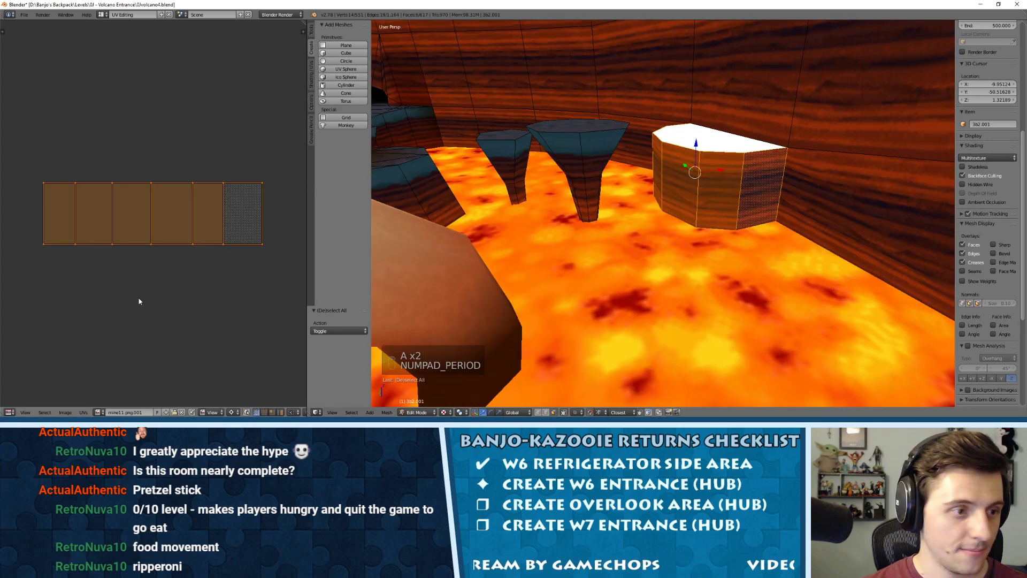
left_click(105, 411)
left_click(128, 372)
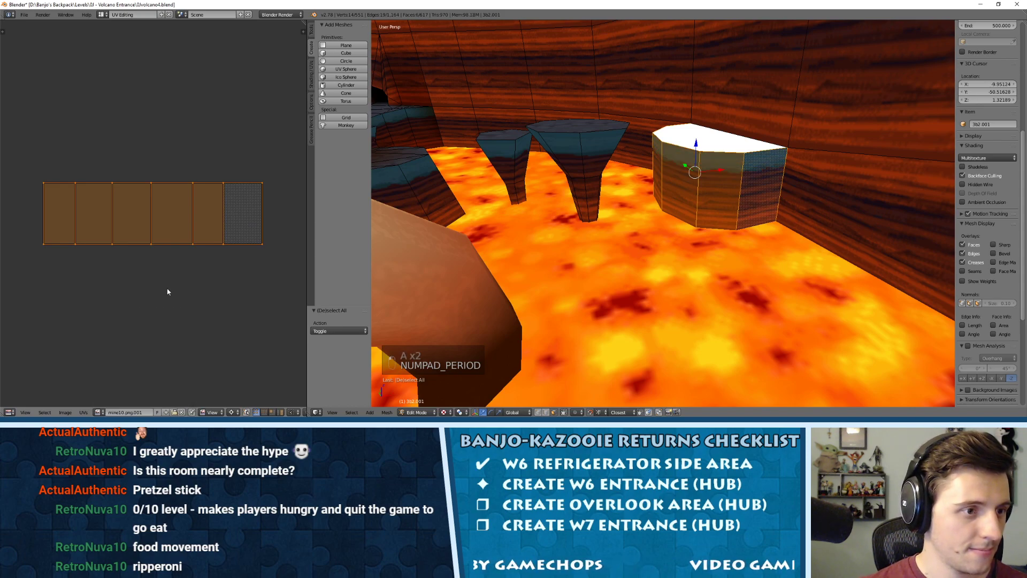
Try to move the upper UV row of the ledge's side faces slightly downward, undoing each attempt.
scroll(109, 231, "down", 2)
right_click(47, 194)
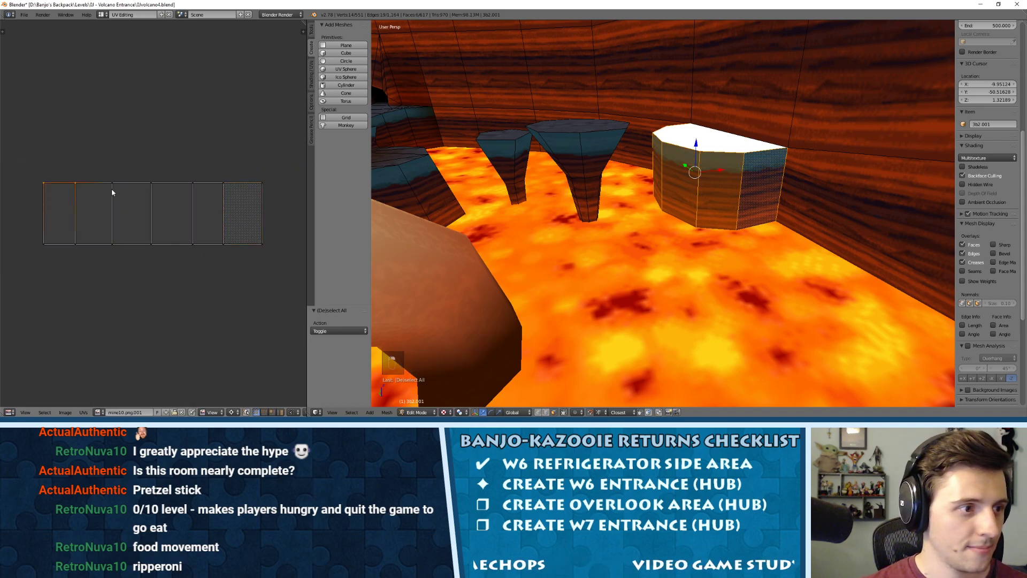
key("g")
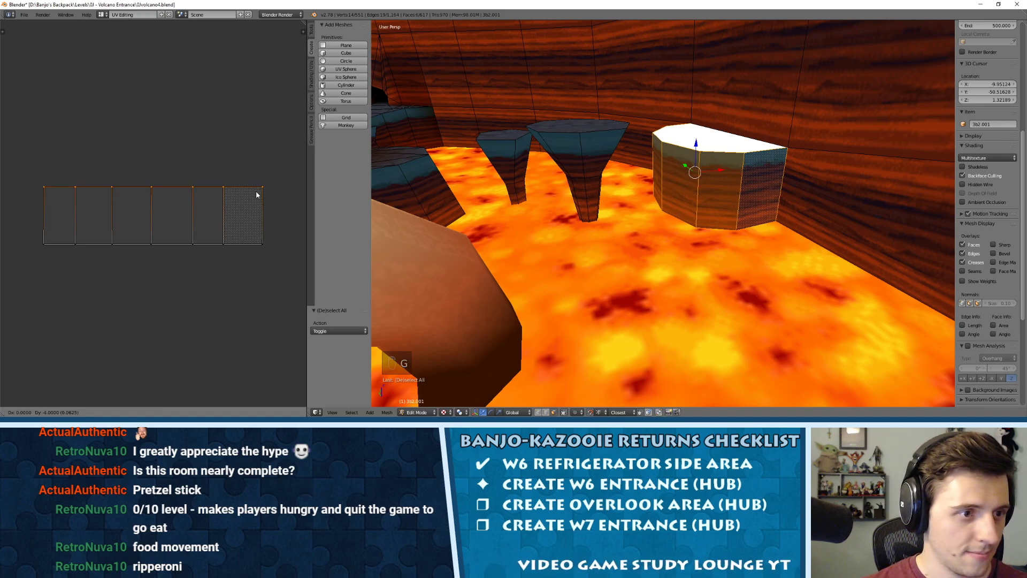
left_click(256, 194)
key("ctrl+z")
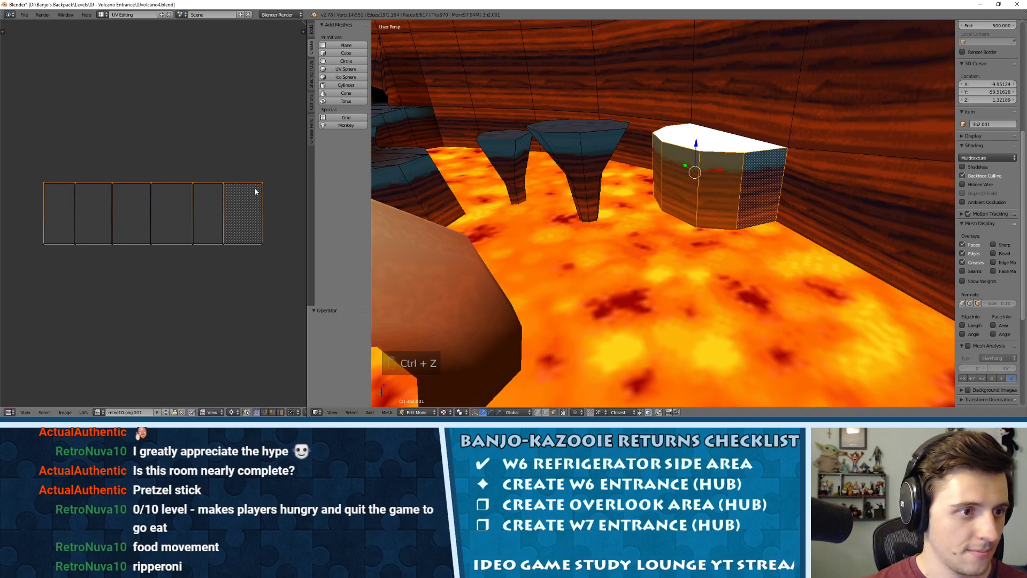
key("g")
left_click(255, 194)
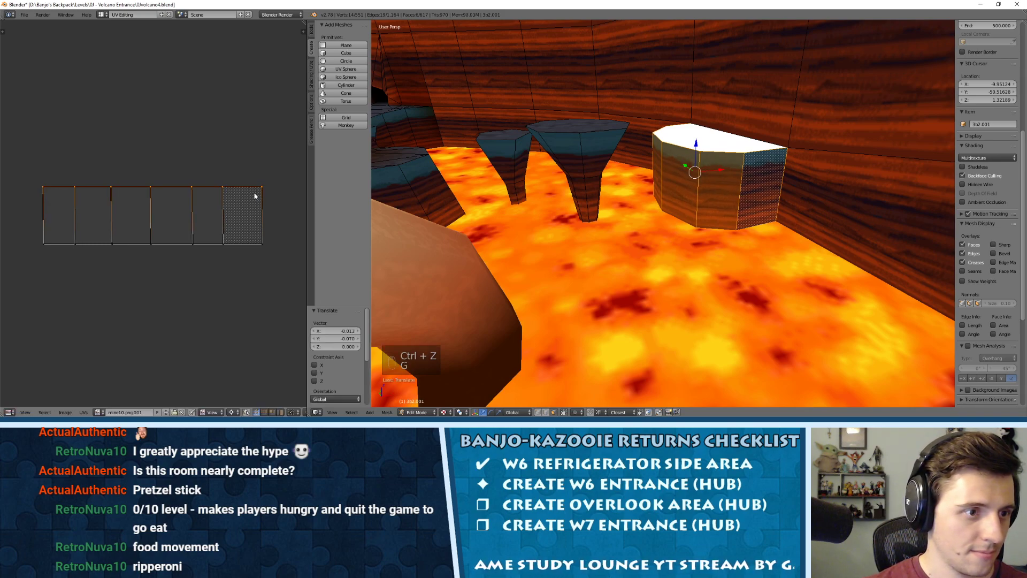
key("ctrl+z")
Try to shift the side faces' upper UV row along the X axis, and undo the shift.
scroll(204, 159, "up", 5)
key("g")
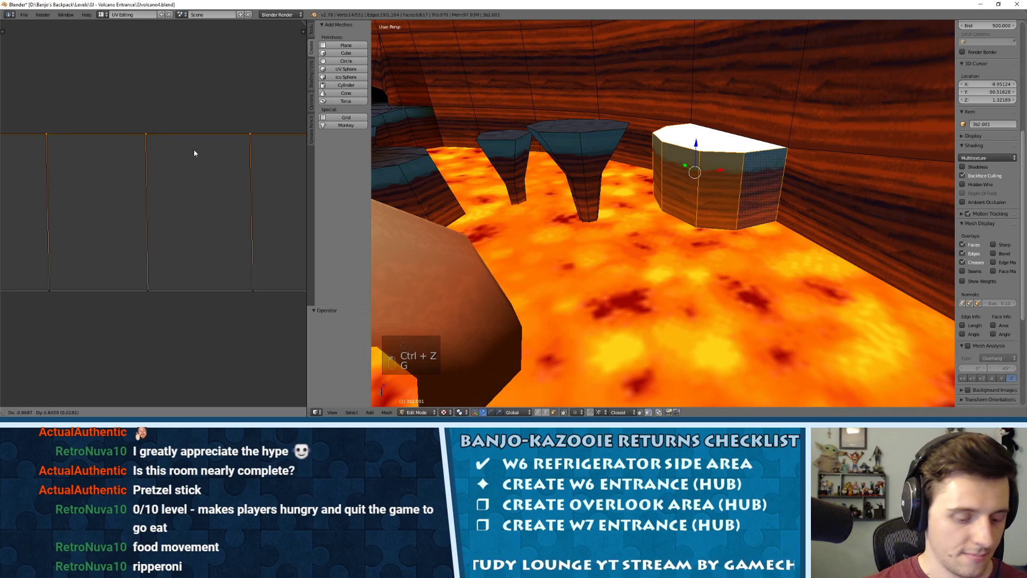
key("x")
left_click(197, 150)
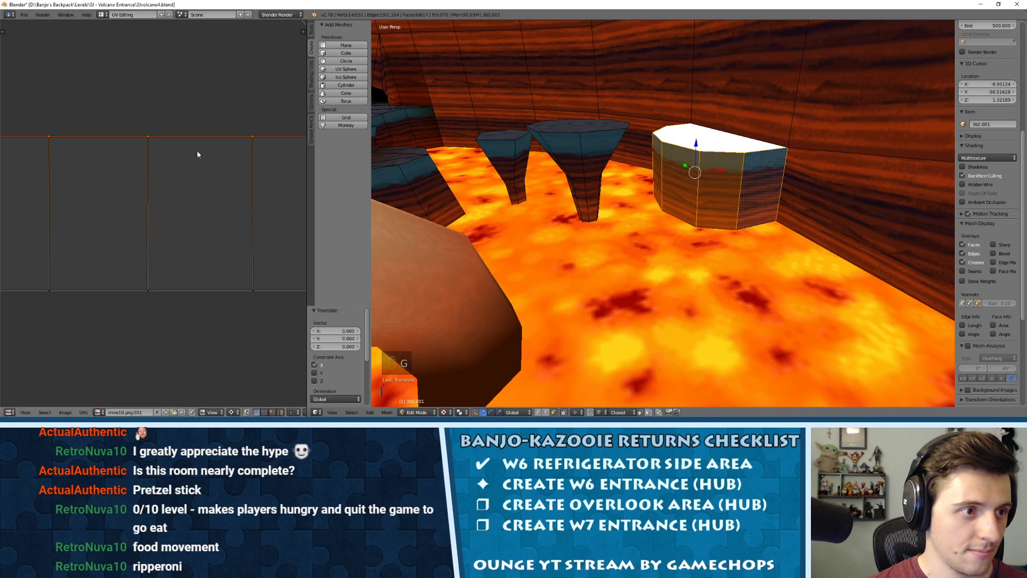
key("ctrl+z")
key("ctrl+z")
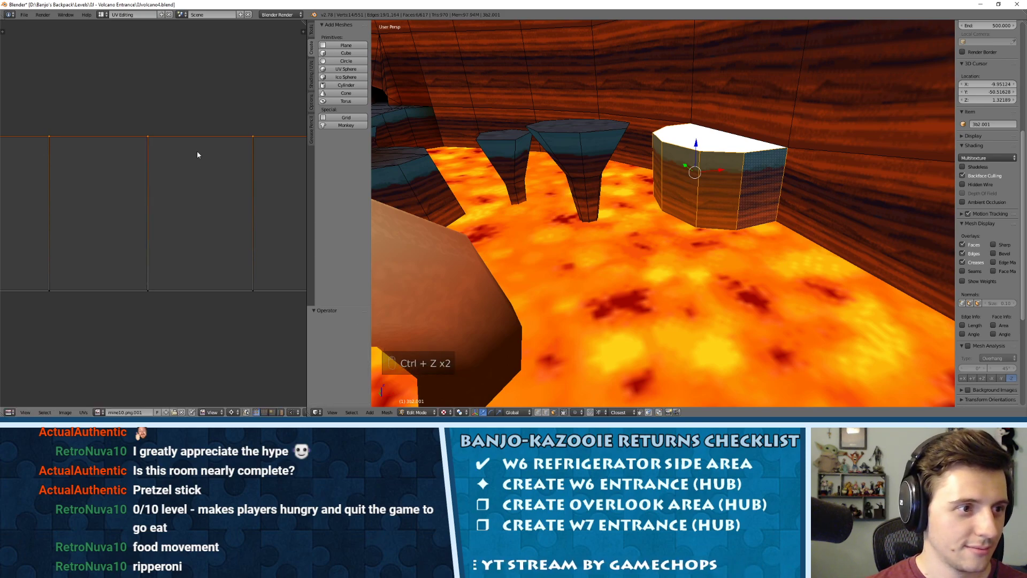
Select the whole upper UV row of the ledge's side faces and move it down about 0.012.
scroll(225, 164, "up", 1)
left_click(280, 178)
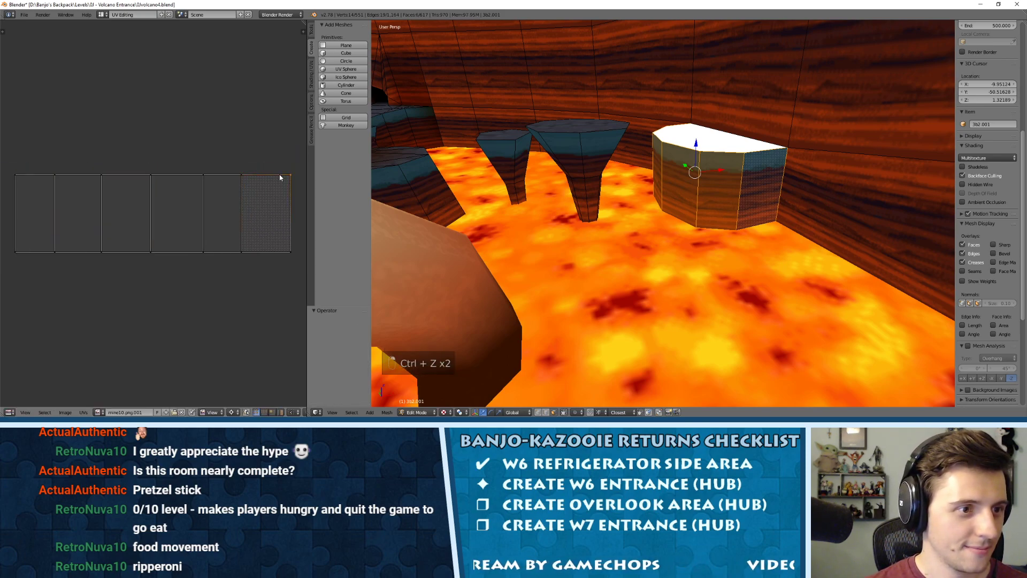
key("b")
left_click_drag(294, 149, 11, 185)
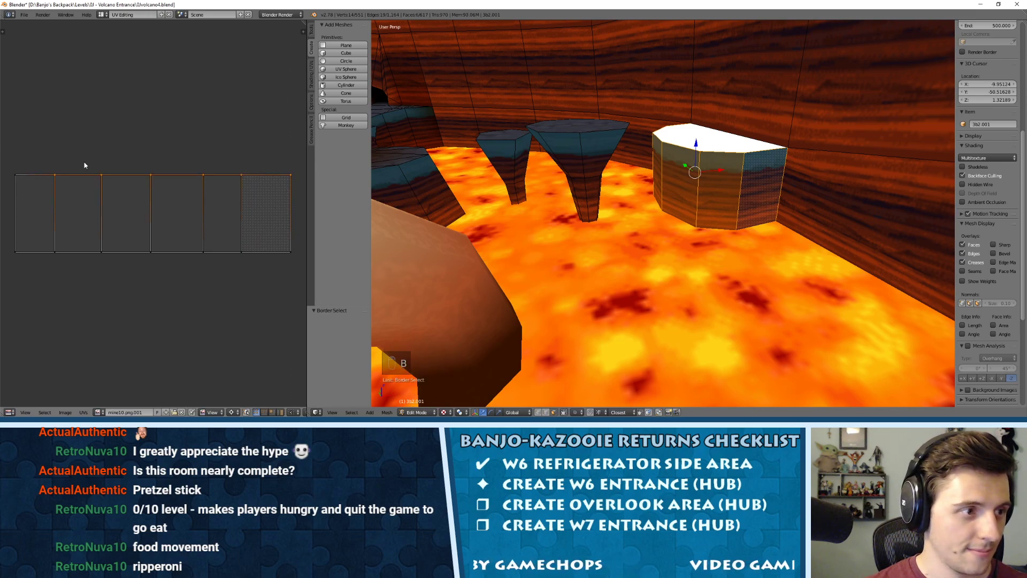
scroll(196, 153, "up", 4)
key("g")
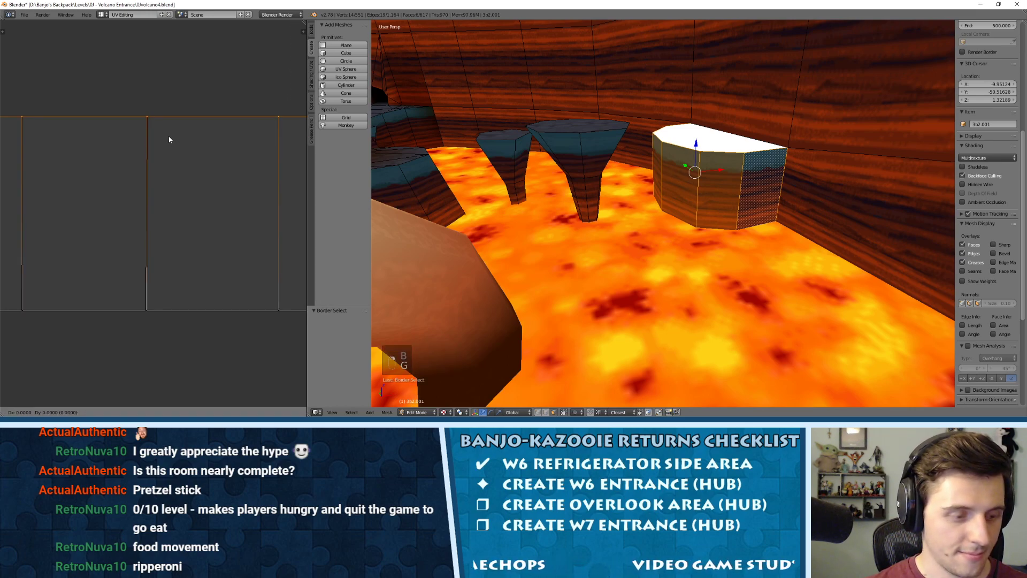
left_click(169, 142)
scroll(168, 142, "down", 4)
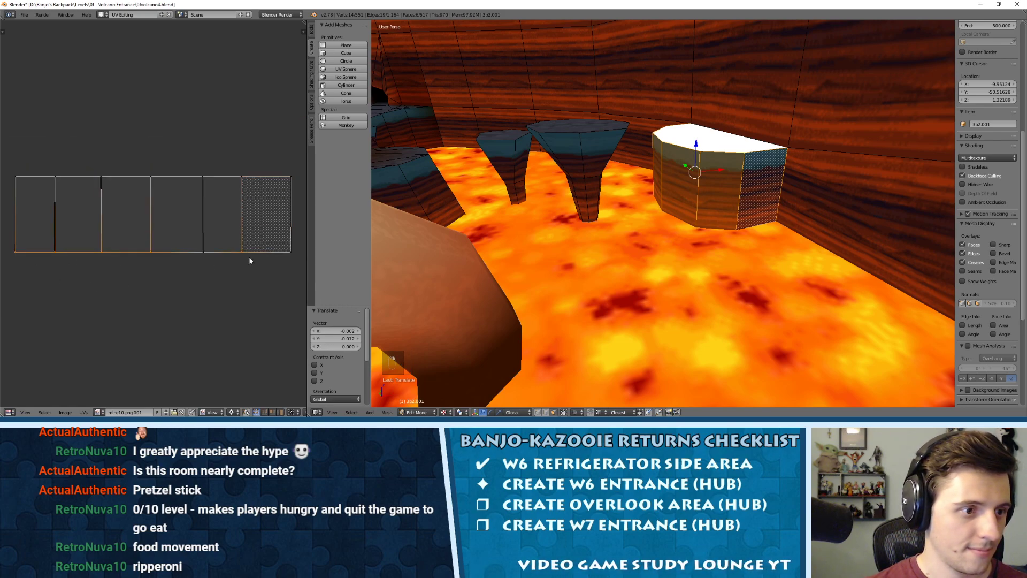
Adjust the lower UV row of the ledge's side faces slightly along the Y axis and leave the faces deselected.
scroll(206, 267, "up", 5)
key("g")
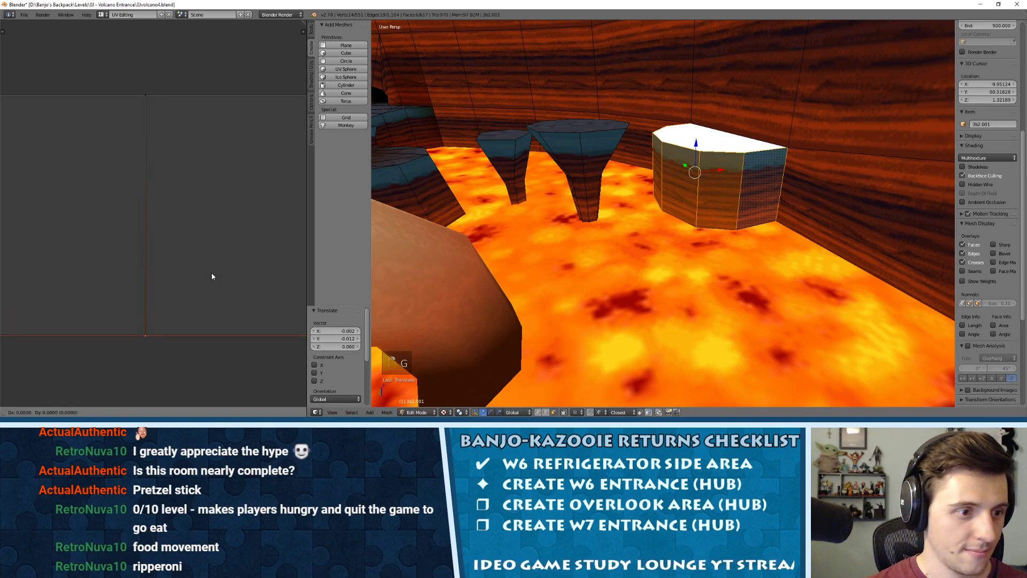
key("y")
left_click(210, 270)
key("a")
key("Tab")
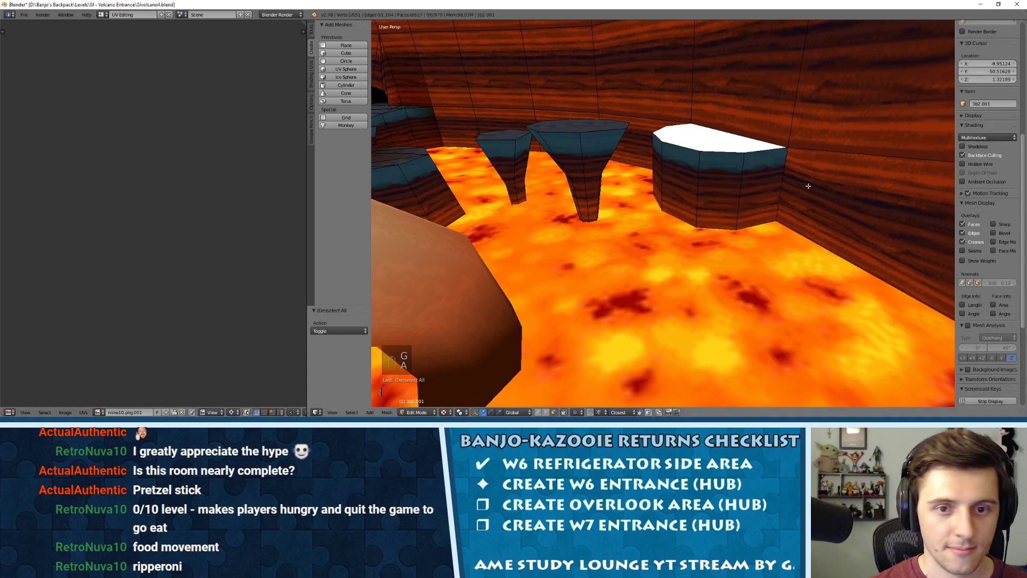
Try triangulating the ledge's untextured top face, and undo it.
middle_click_drag(779, 181, 878, 201)
key("Tab")
key("ctrl+t")
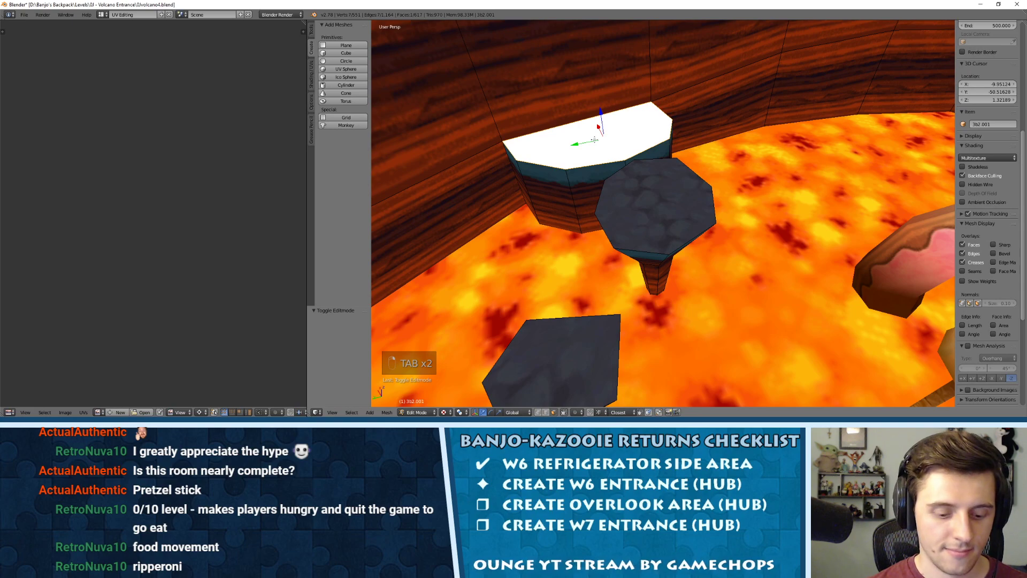
key("ctrl+z")
Switch to edge selection and subdivide the ledge's top edge along the wall with one cut.
key("ctrl+Tab")
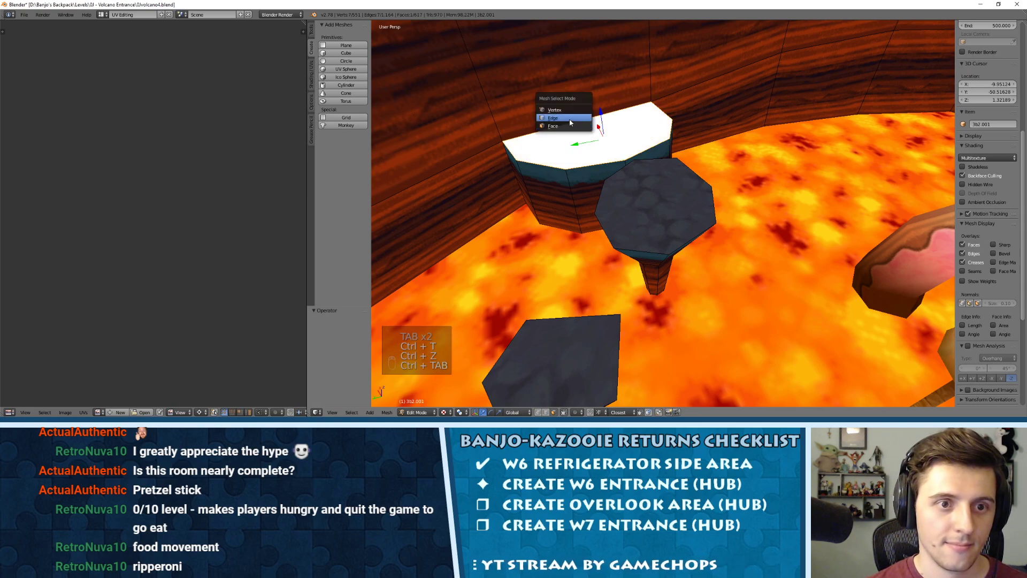
left_click(576, 122)
key("w")
left_click(572, 115)
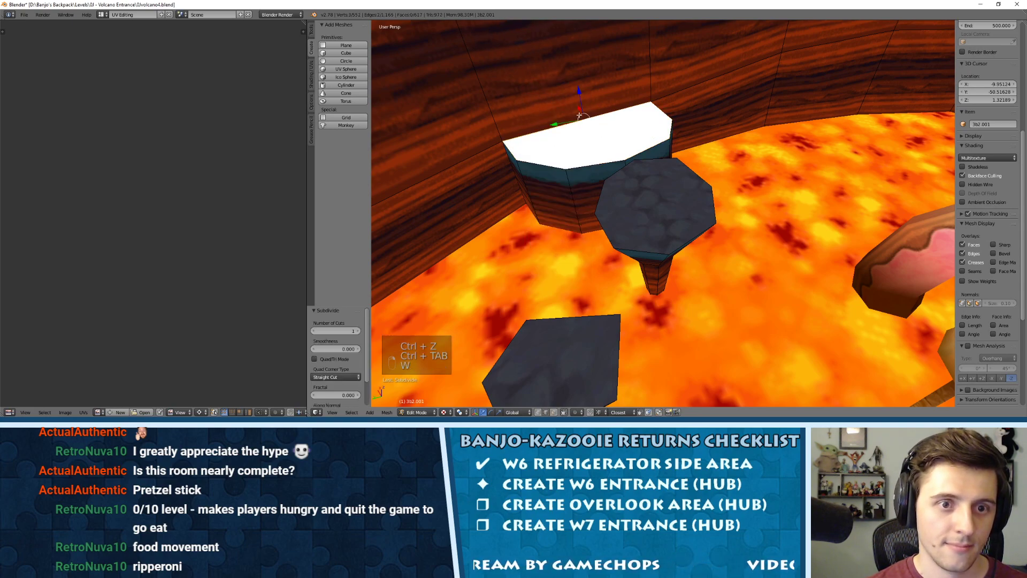
Switch to face selection and triangulate the ledge's top face with the Beauty method, fanning from the new midpoint.
key("ctrl+Tab")
left_click(566, 106)
left_click(590, 128)
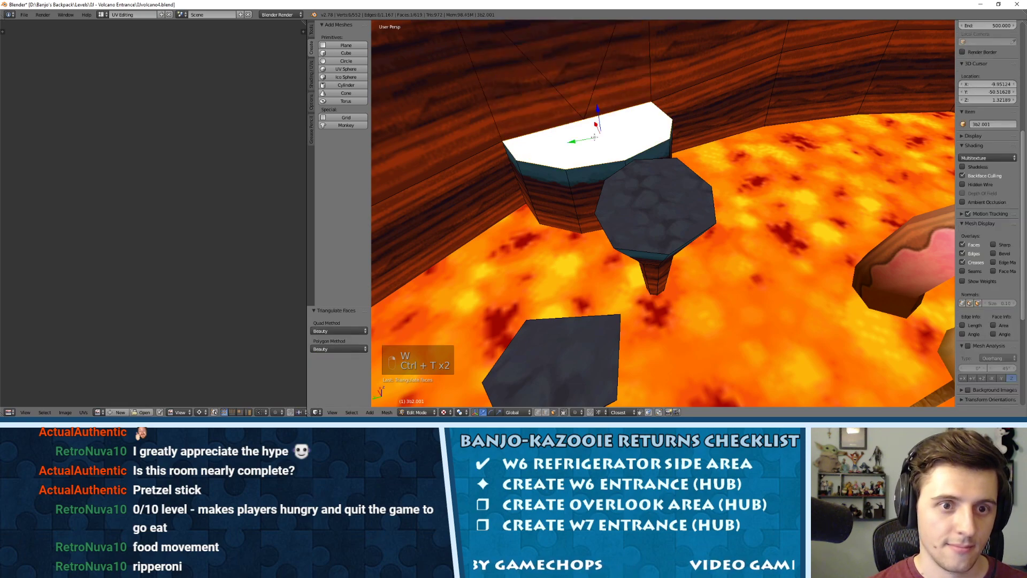
key("ctrl+t")
key("ctrl+t")
key("ctrl+t")
Unwrap the ledge's triangulated top with the Angle Based method and select all its UVs.
key("u")
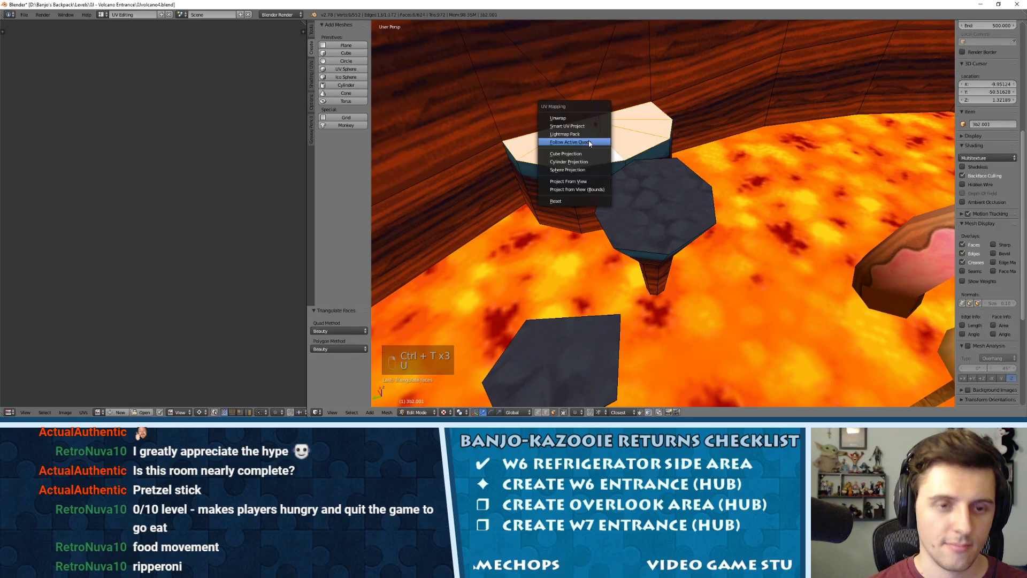
left_click(572, 117)
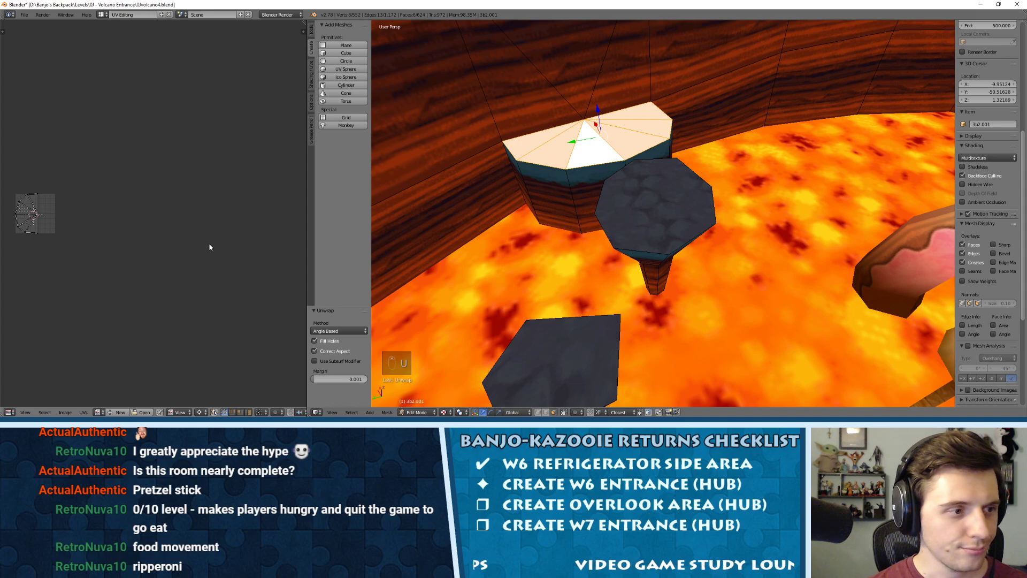
key("a")
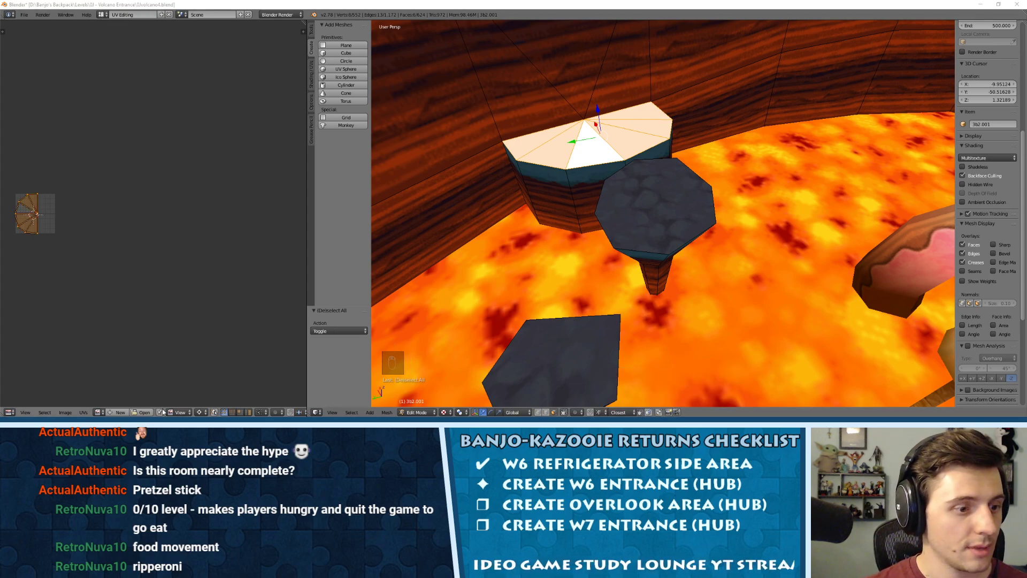
Check which texture the neighbouring platform's stone top uses.
right_click(652, 224)
key("a")
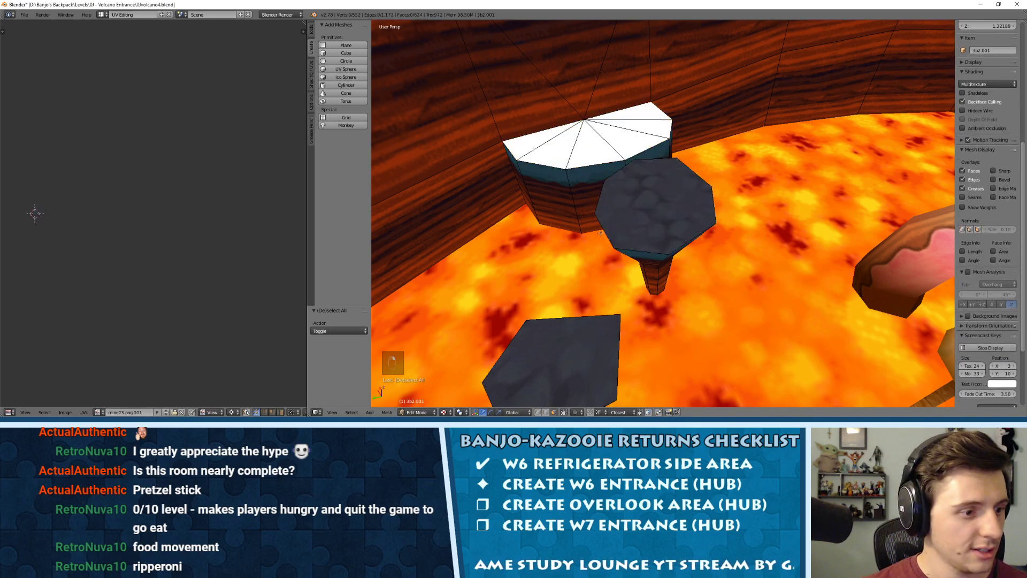
left_click(97, 413)
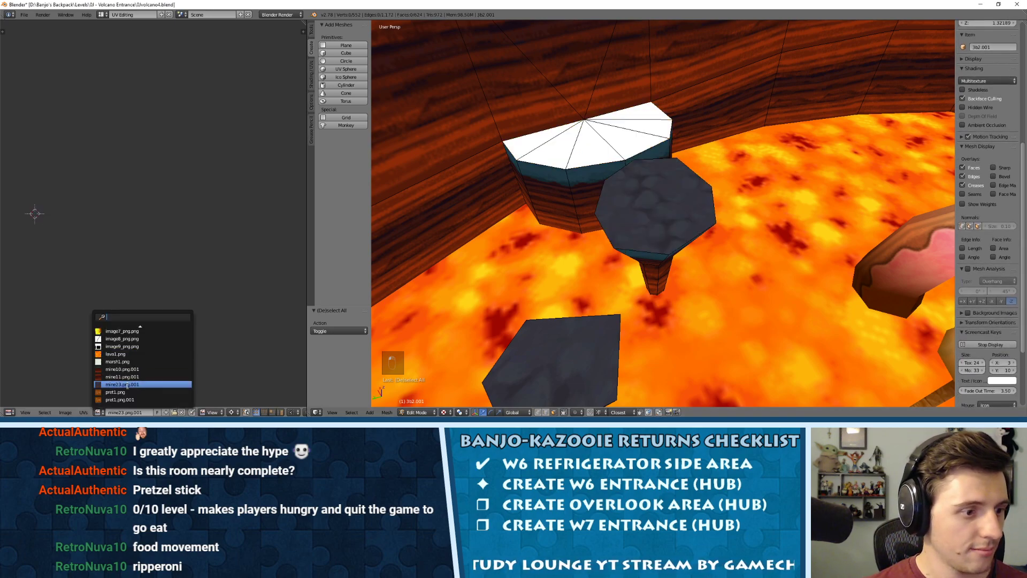
Select the ledge's top triangles and assign them the mine23.png.001 texture.
right_click(554, 148)
right_click(533, 142, "shift")
right_click(590, 148, "shift")
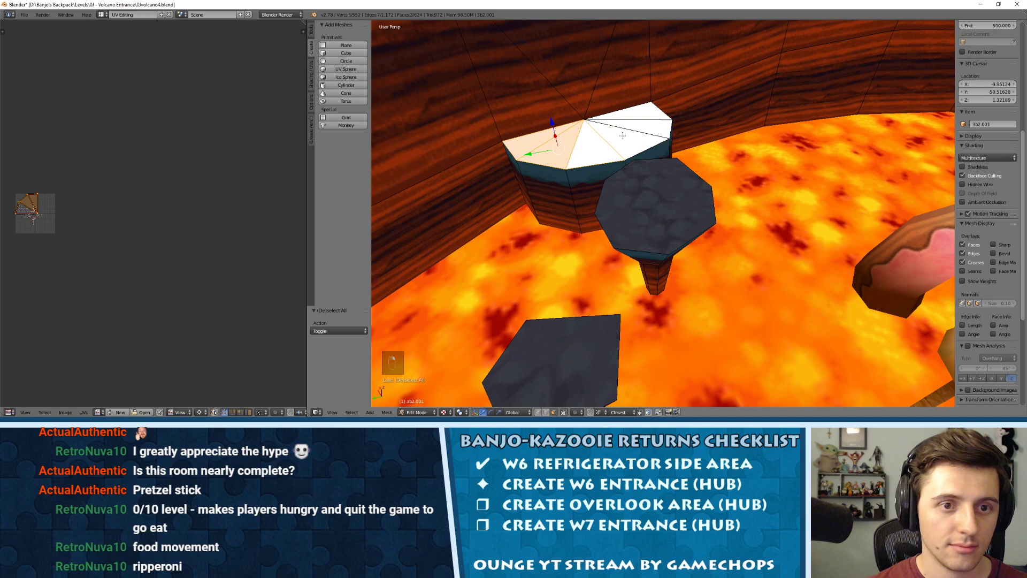
right_click(623, 140, "shift")
right_click(643, 126, "shift")
right_click(641, 113, "shift")
left_click(98, 412)
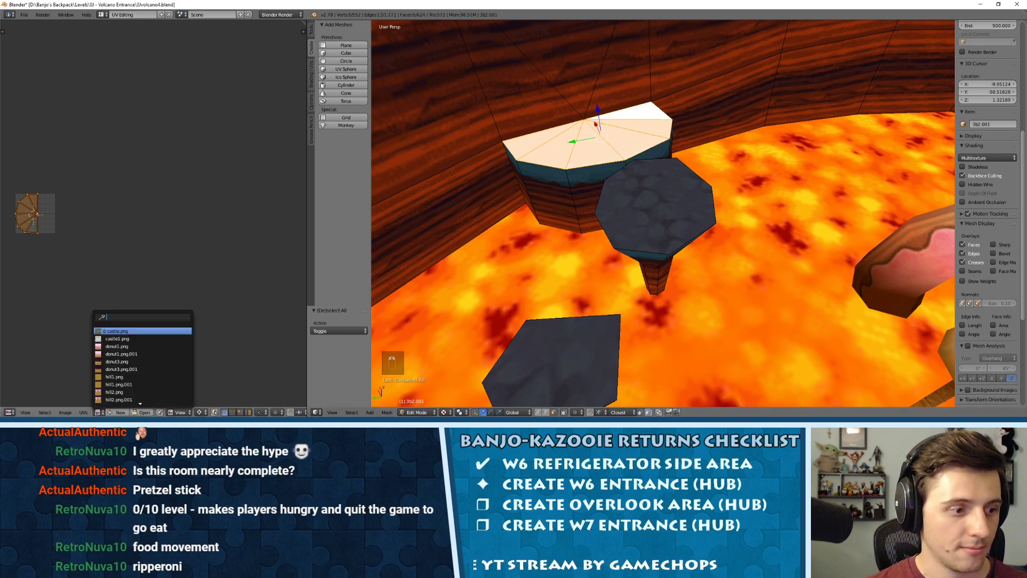
type("mine")
key("Down")
key("Down")
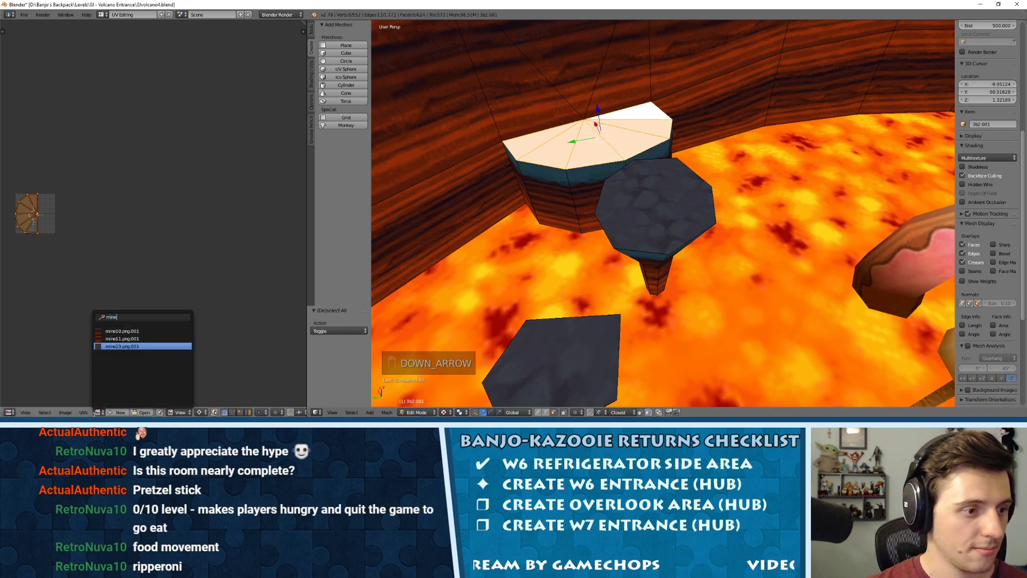
key("Return")
Scale up all UVs of the ledge's top so its stone pattern matches the neighbouring platform, and deselect the faces.
key("a")
key("a")
key("a")
key("a")
key("s")
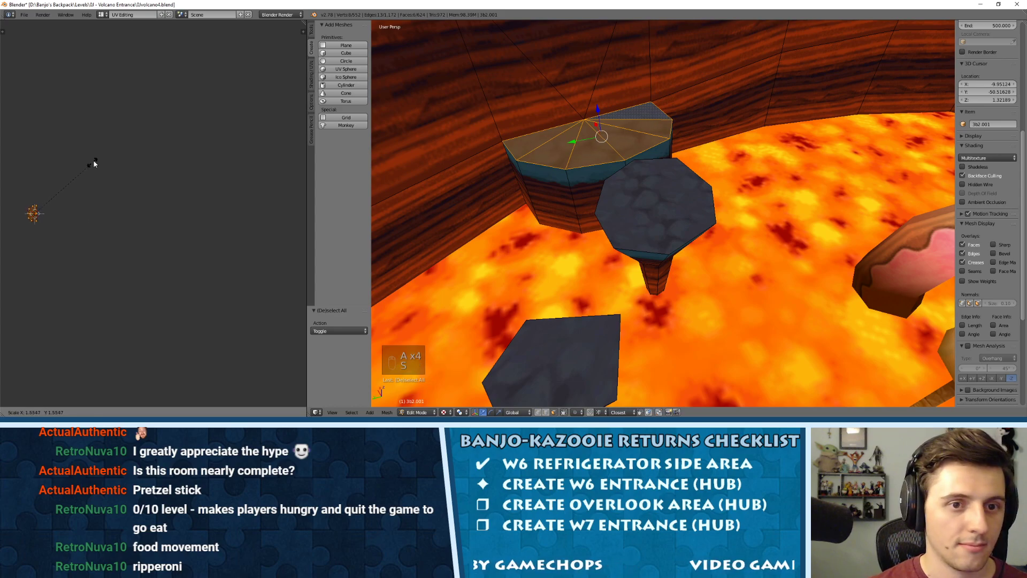
left_click(113, 123)
key("a")
key("Tab")
middle_click_drag(691, 127, 641, 184)
key("Tab")
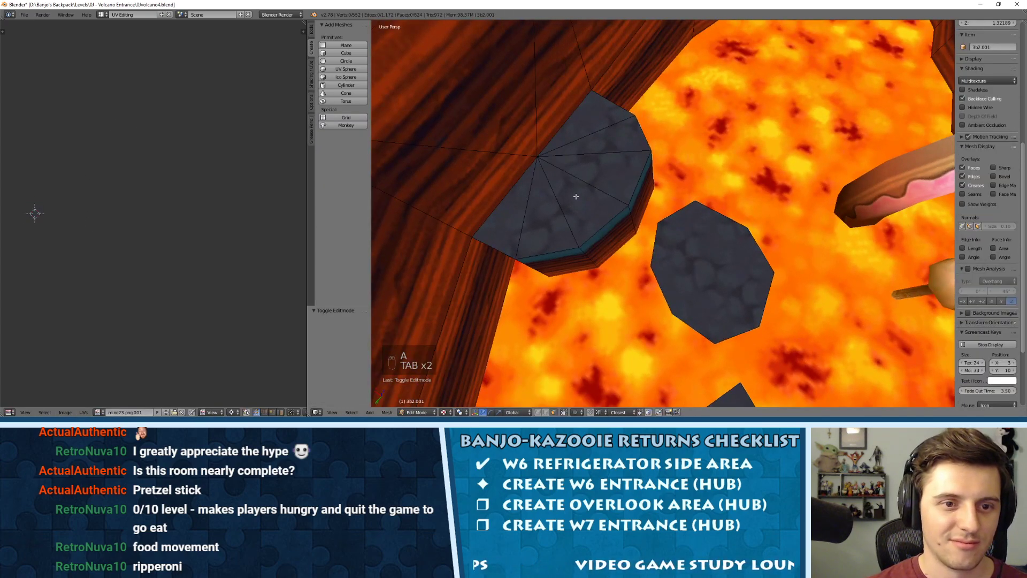
Select the whole wider pillar platform and lower it along the Z axis.
middle_click_drag(674, 220, 657, 73)
right_click(641, 85)
key("l")
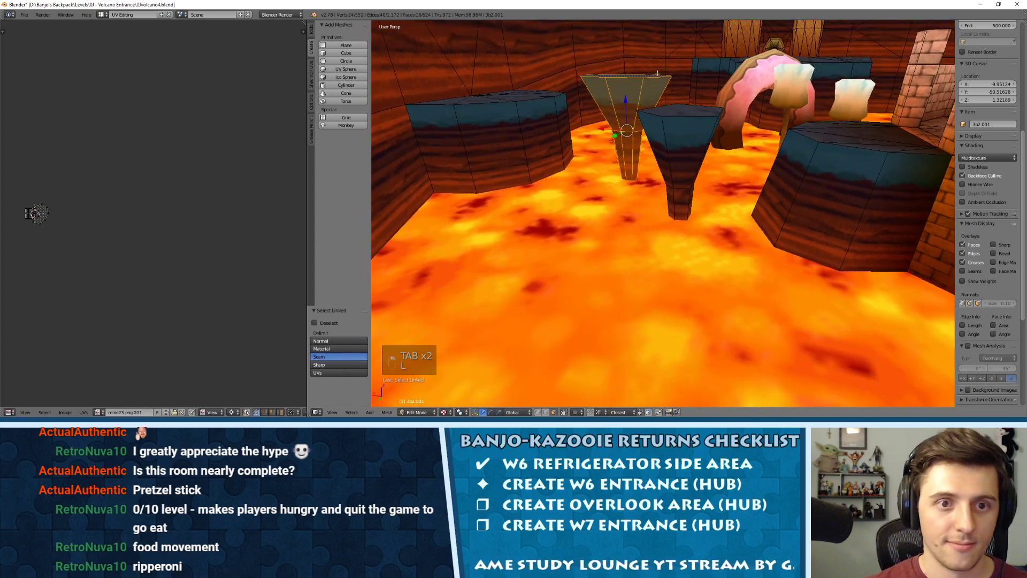
left_click_drag(627, 100, 626, 131)
middle_click_drag(627, 131, 664, 134)
Select the whole five-sided pillar platform, shift it slightly sideways over the lava, and switch to the top view.
right_click(696, 154)
key("l")
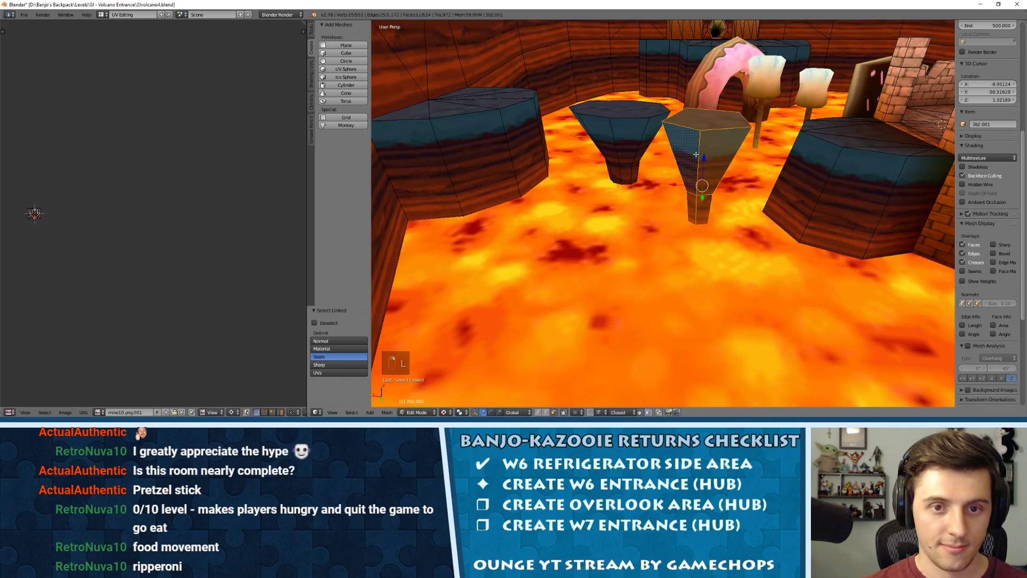
left_click_drag(677, 185, 689, 185)
middle_click_drag(689, 186, 619, 197)
key("KP_7")
key("h")
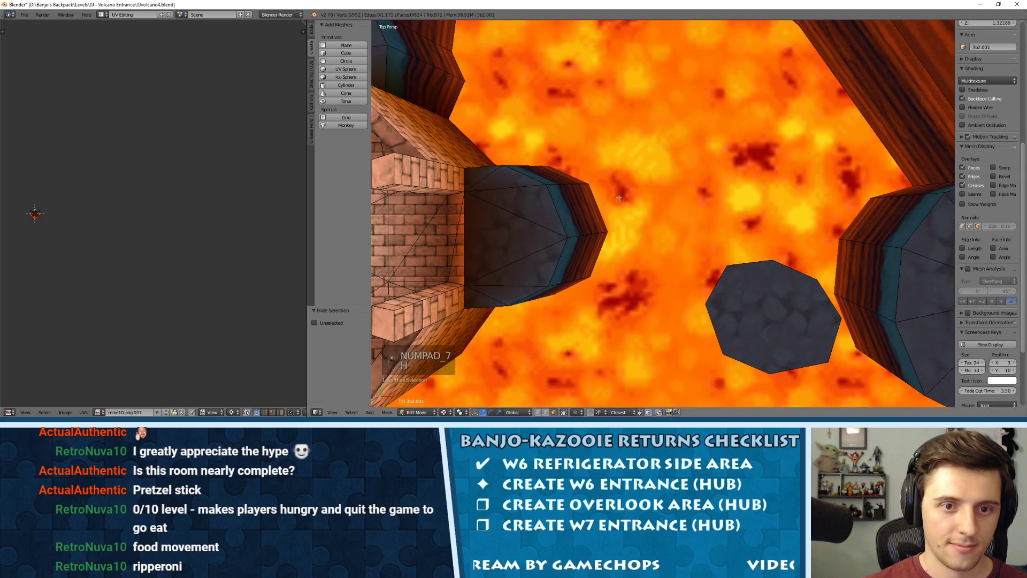
key("alt+h")
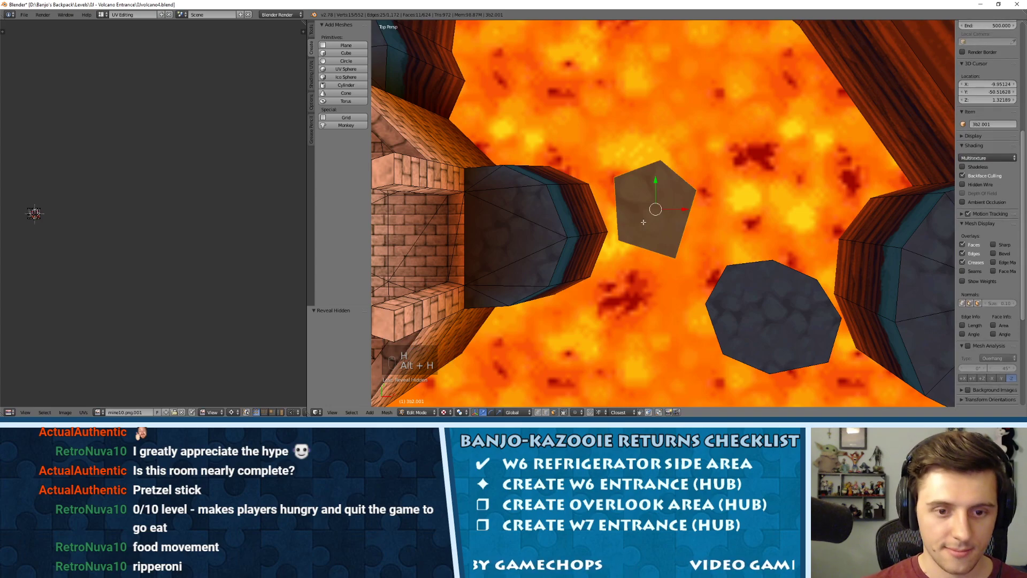
key("h")
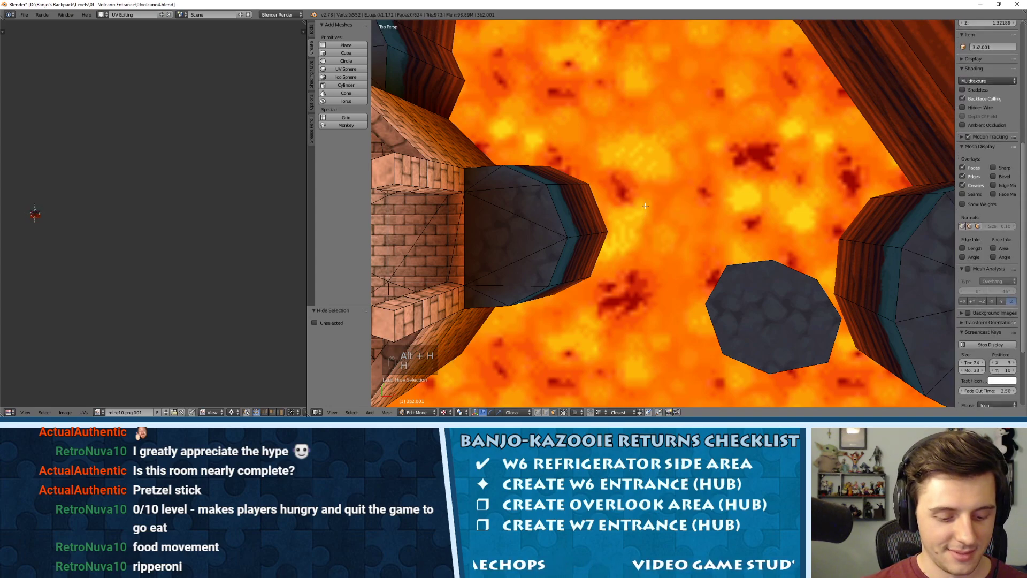
key("ctrl+z")
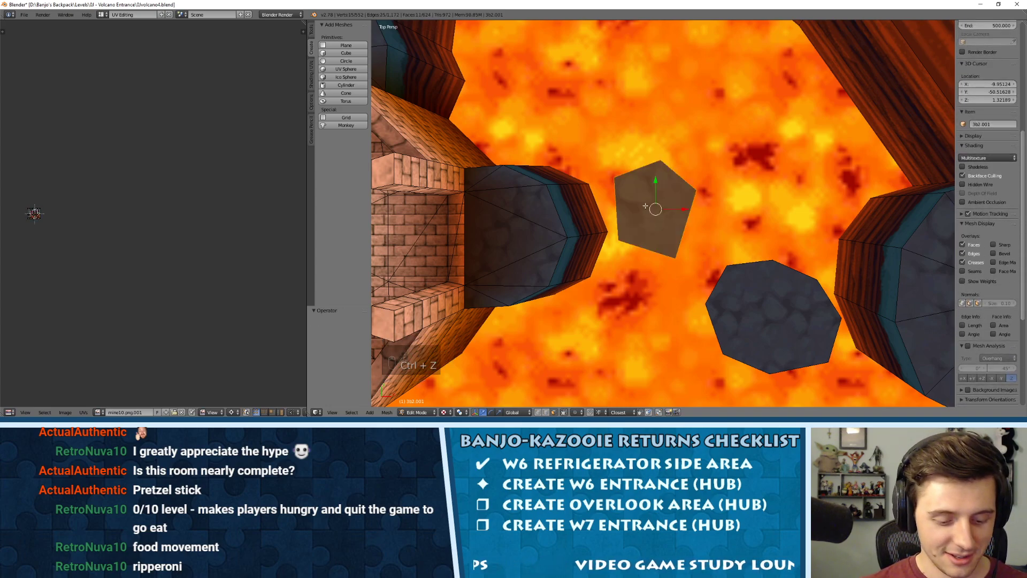
Move the five-sided pillar platform about 1.8 units along Y over the lava and rotate it about 49 degrees.
key("g")
left_click(651, 172)
key("t")
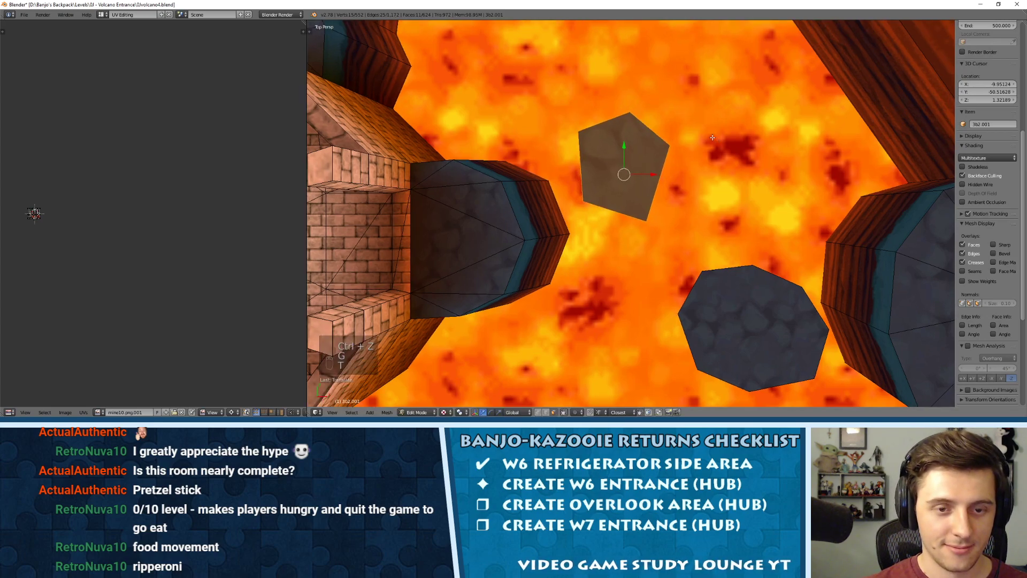
key("t")
key("r")
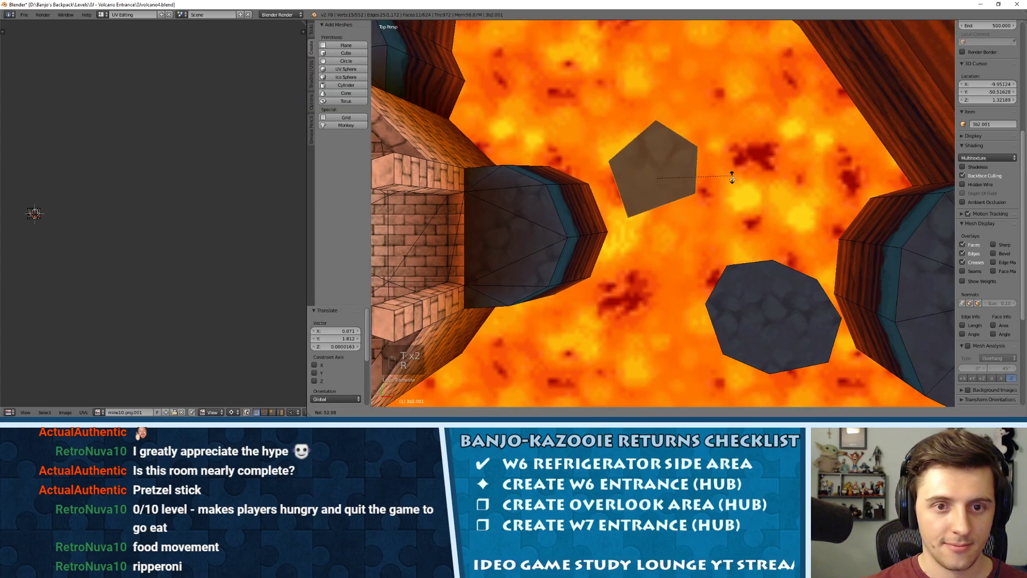
left_click(698, 190)
Select the whole wider pillar platform and move it about 3.2 units along Y, adjusting it slightly beside the neighbouring ledge.
right_click(744, 281)
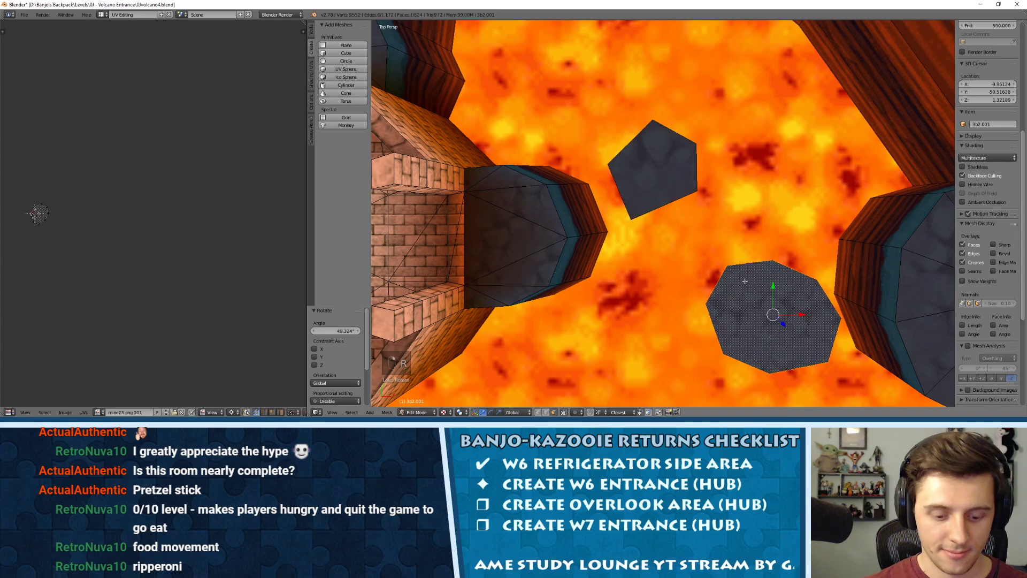
key("l")
key("g")
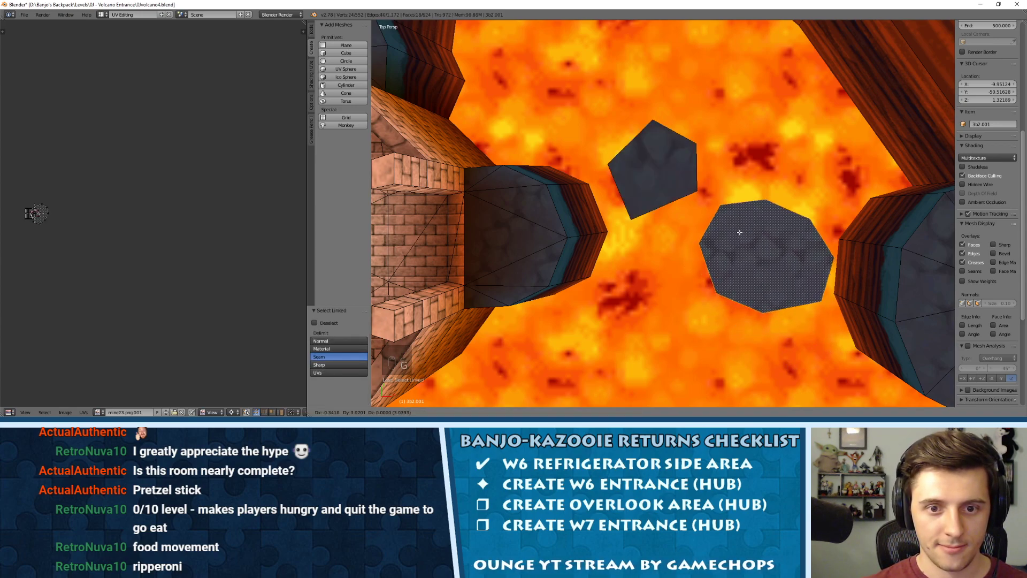
left_click(740, 230)
middle_click_drag(740, 230, 705, 186)
key("KP_7")
key("g")
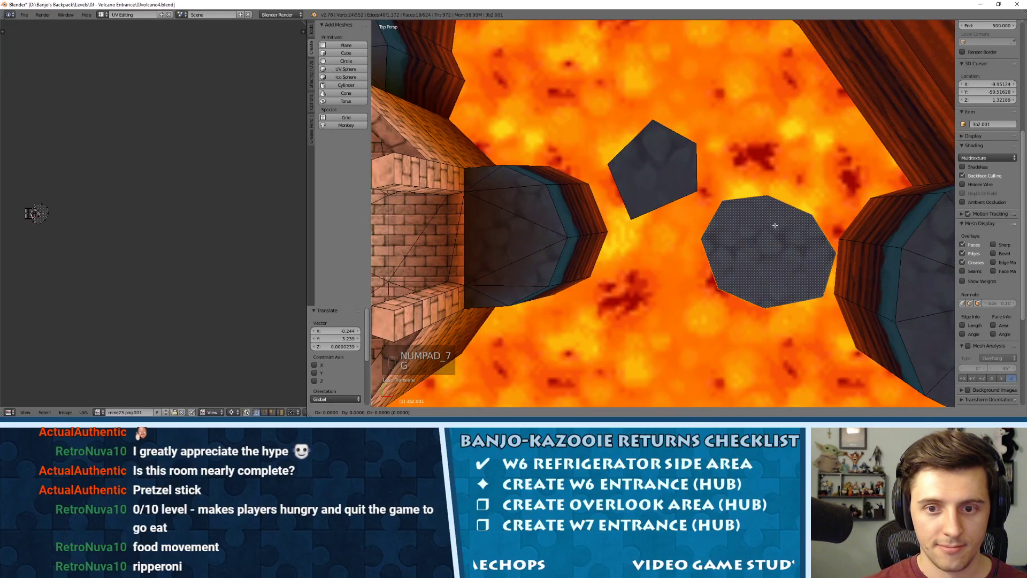
left_click(779, 227)
middle_click_drag(779, 226, 642, 168)
Leave mesh editing and save the volcano level file.
key("Tab")
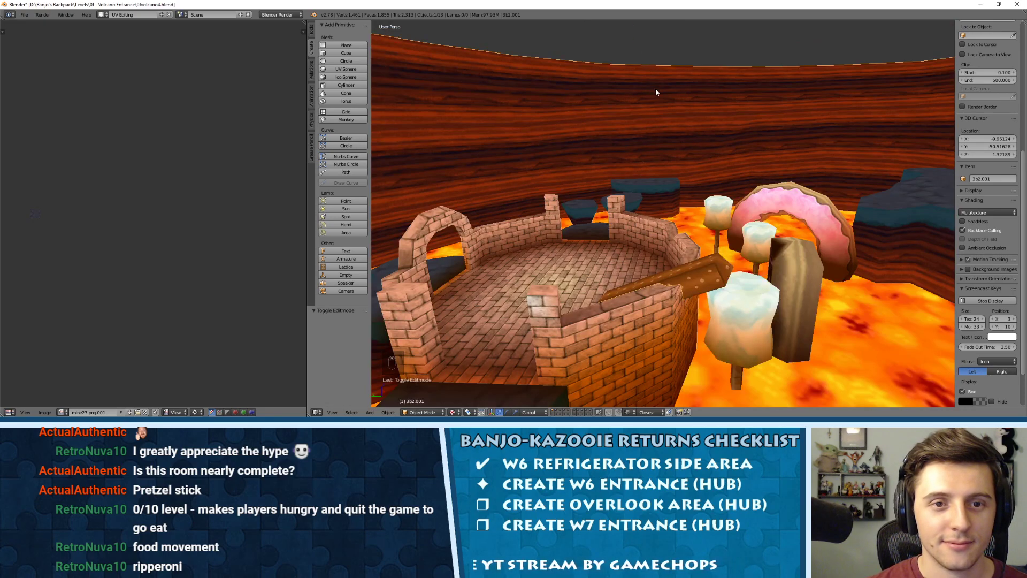
middle_click_drag(656, 92, 672, 267)
left_click(24, 14)
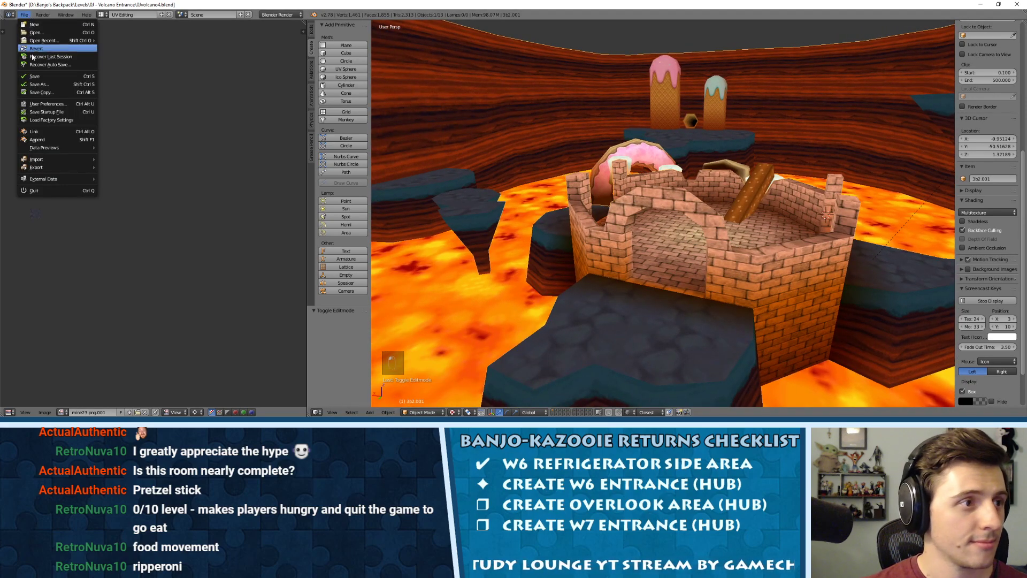
left_click(37, 77)
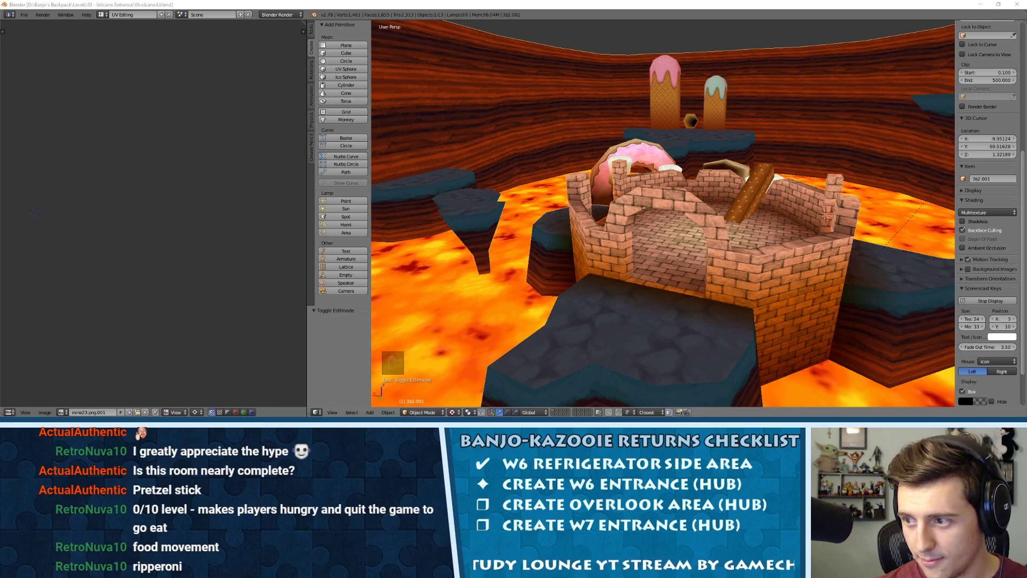
left_click(726, 190)
middle_click_drag(727, 190, 756, 249)
key("space")
key("Down")
key("Down")
key("Down")
key("Down")
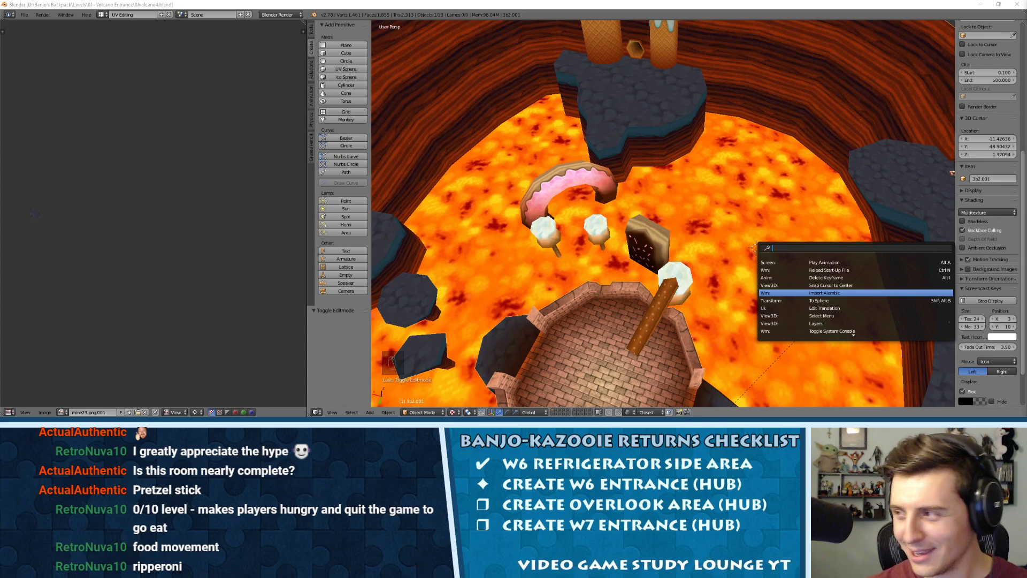
key("Escape")
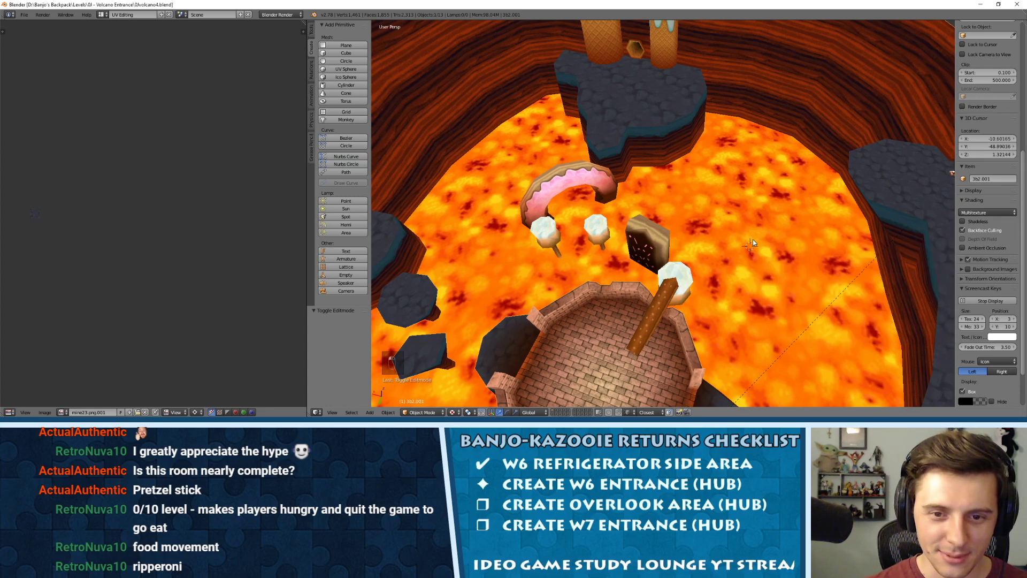
Add a mesh circle with 6 vertices at the 3D cursor over the open lava.
key("space")
type("ci")
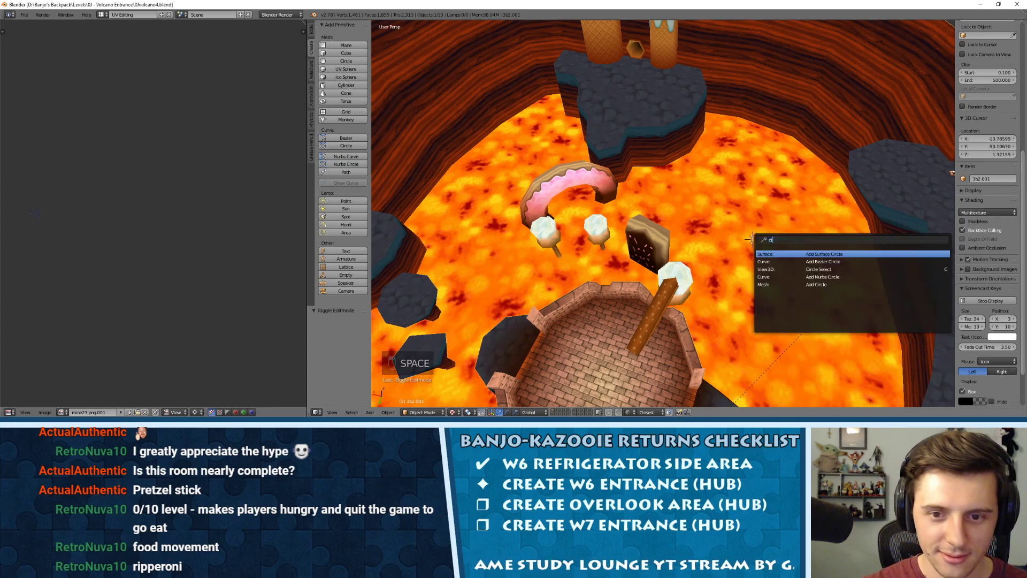
key("Down")
key("Down")
key("Down")
key("Down")
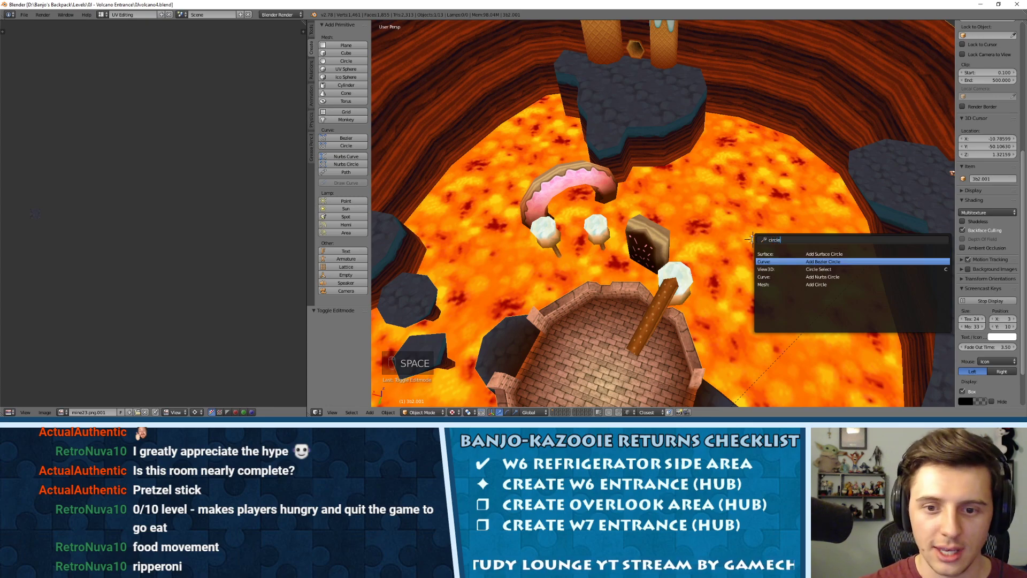
key("Return")
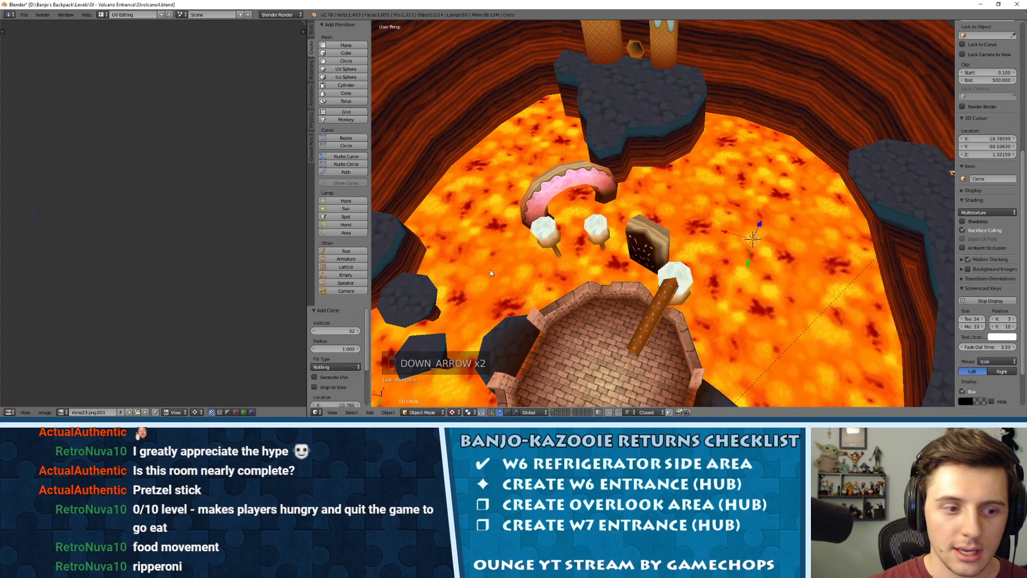
left_click(345, 332)
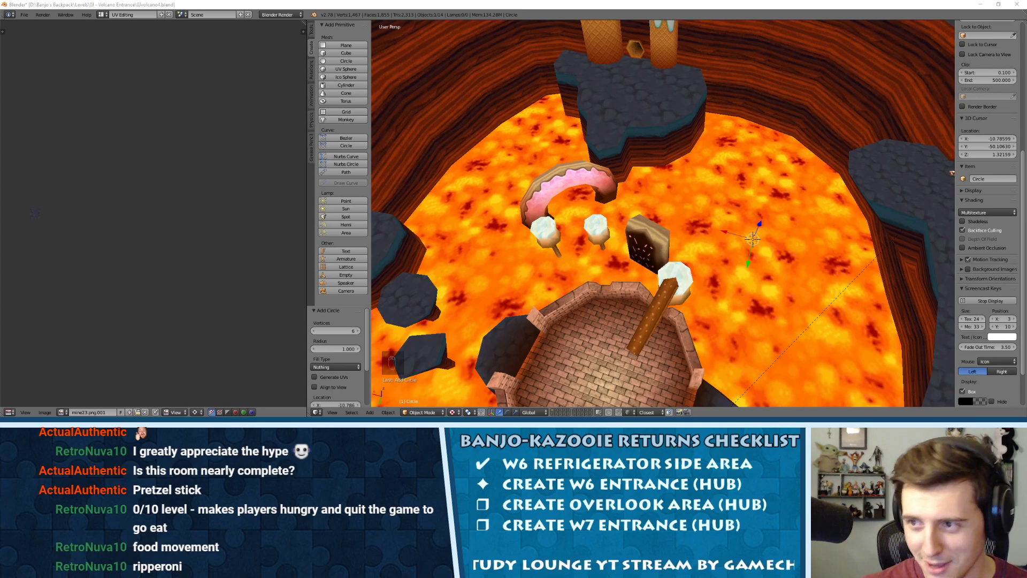
Scale the hexagonal circle up about 5.3 times and shift it slightly along the X axis over the lava.
mouse_move(722, 233)
middle_mouse_down()
mouse_move(740, 240)
mouse_move(723, 240)
middle_mouse_up()
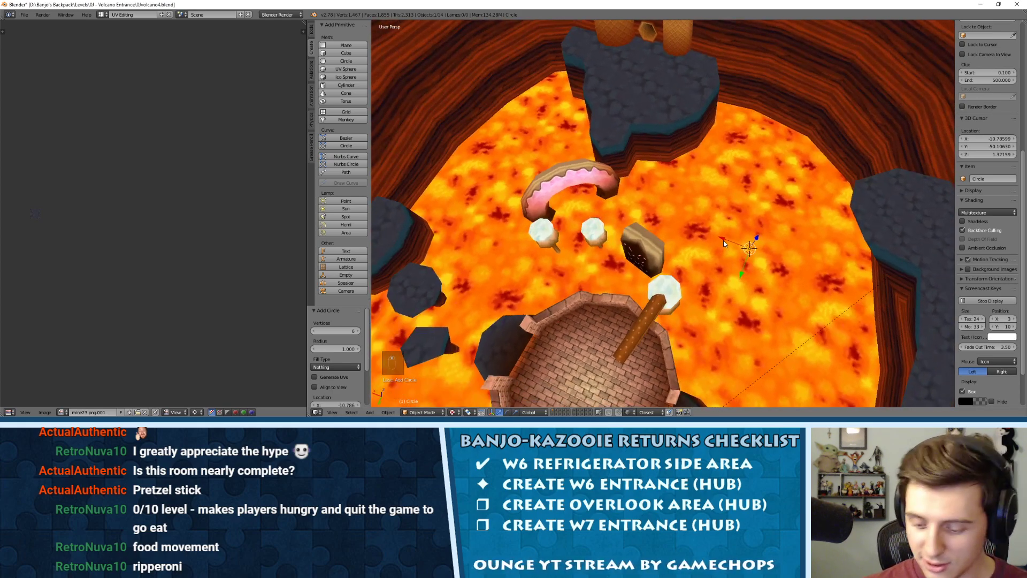
key("KP_Decimal")
key("KP_7")
scroll(722, 240, "down", 4)
scroll(700, 225, "down", 4)
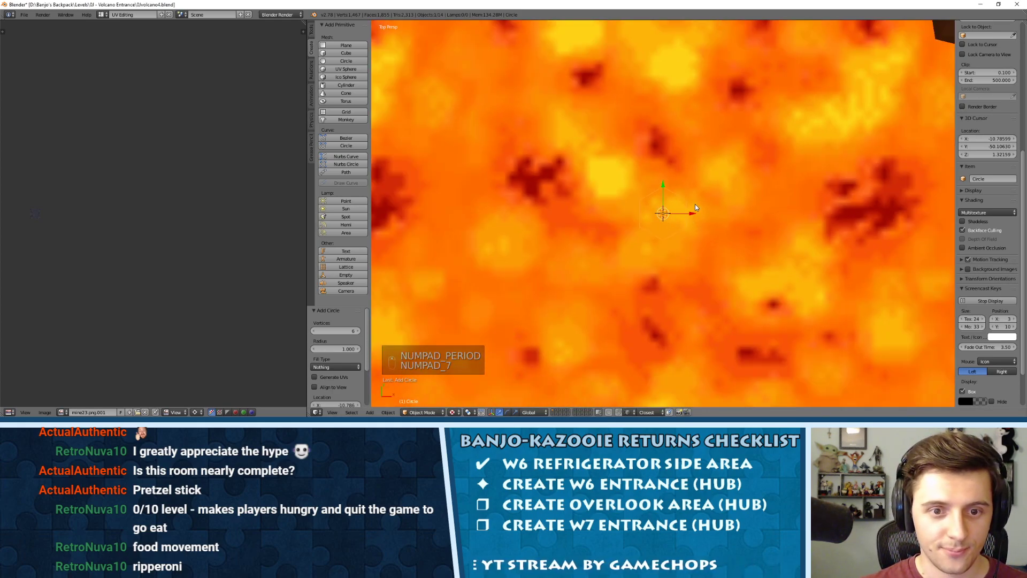
key("s")
left_click(861, 40)
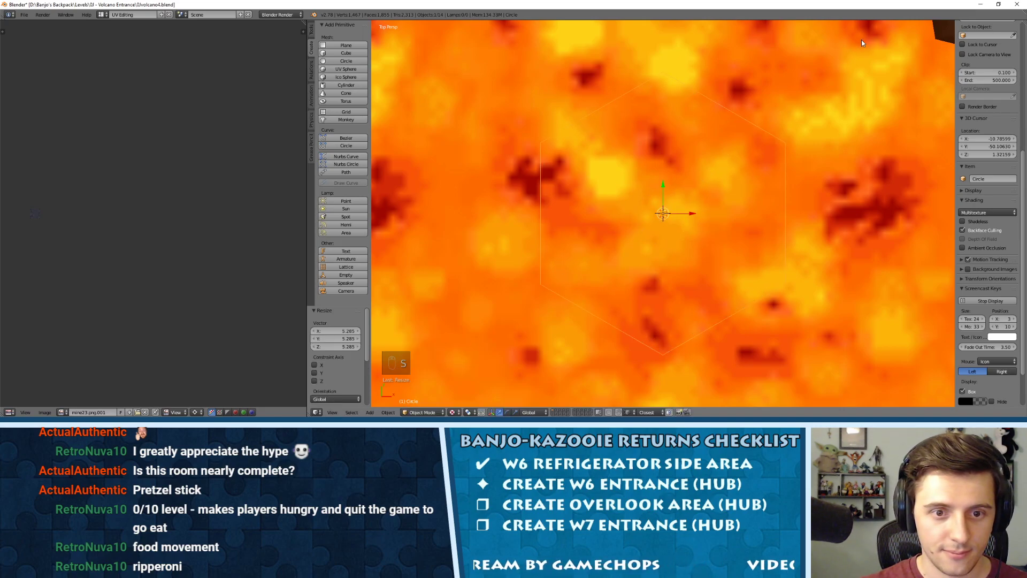
scroll(705, 151, "down", 6)
scroll(705, 150, "down", 2)
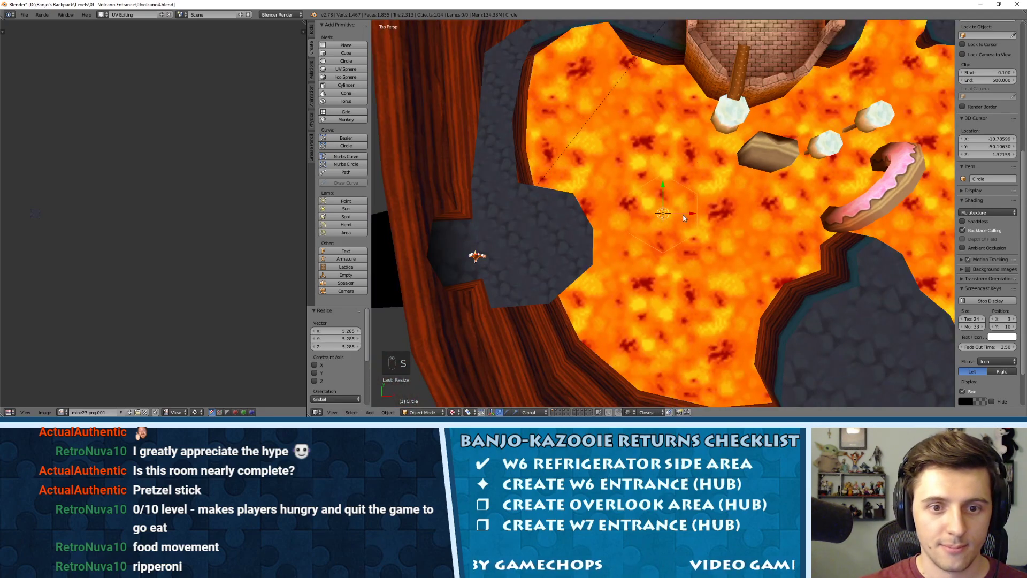
left_click_drag(679, 214, 704, 217)
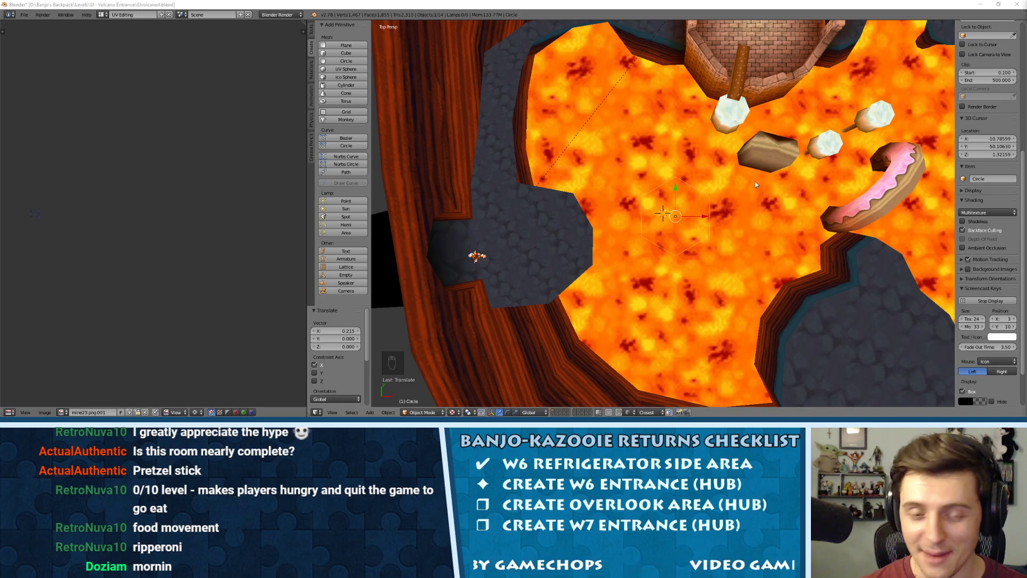
Enter mesh editing on the hexagon and fill its outline with a face.
mouse_move(701, 153)
middle_mouse_down()
mouse_move(695, 162)
mouse_move(669, 150)
mouse_move(649, 120)
mouse_move(702, 156)
middle_mouse_up()
key("Tab")
key("Tab")
scroll(700, 212, "up", 3)
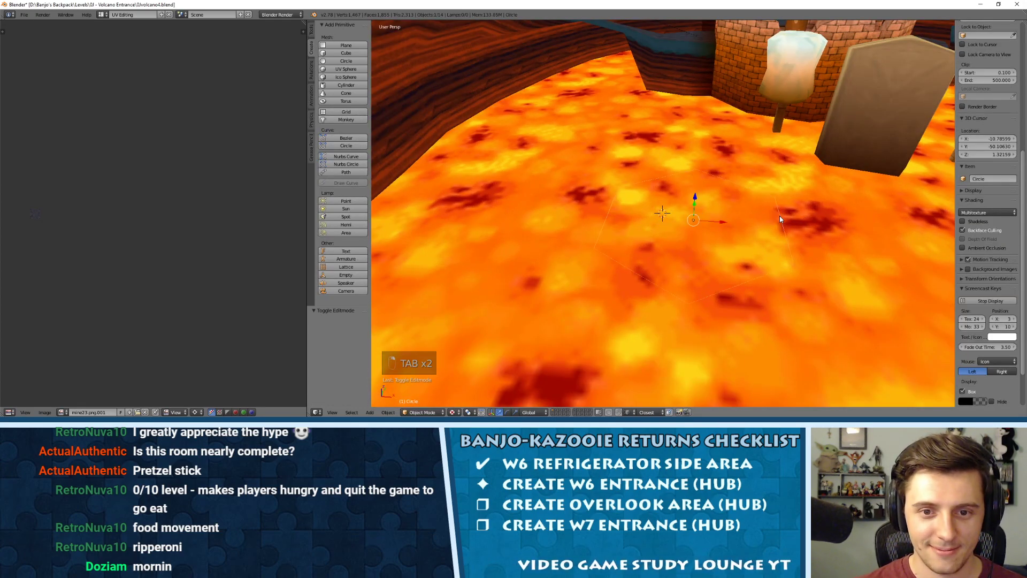
key("Tab")
key("f")
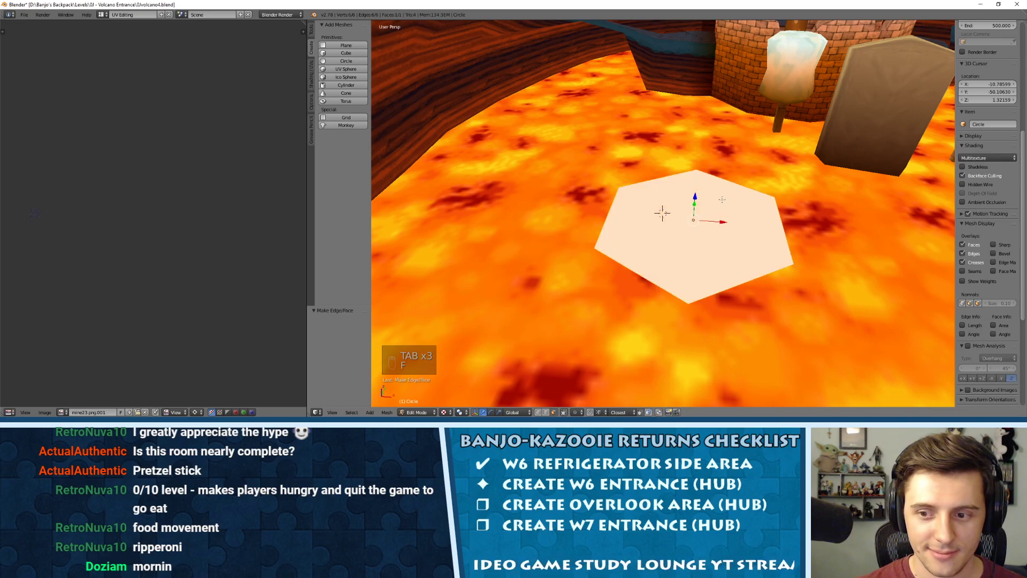
Extrude the hexagonal face upward about 14.4 units into a tall pillar.
scroll(710, 198, "down", 3)
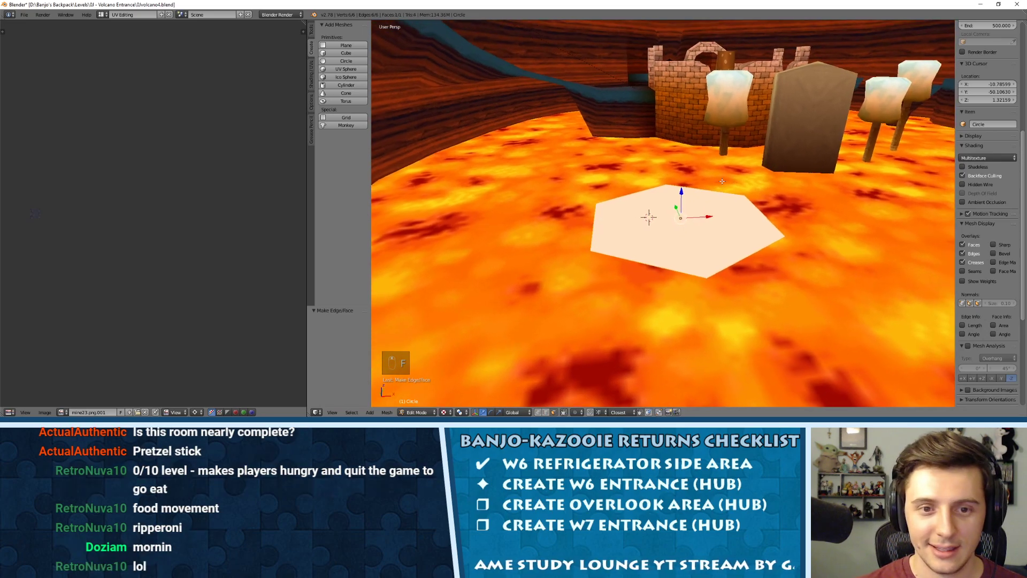
middle_click_drag(710, 198, 691, 182)
key("e")
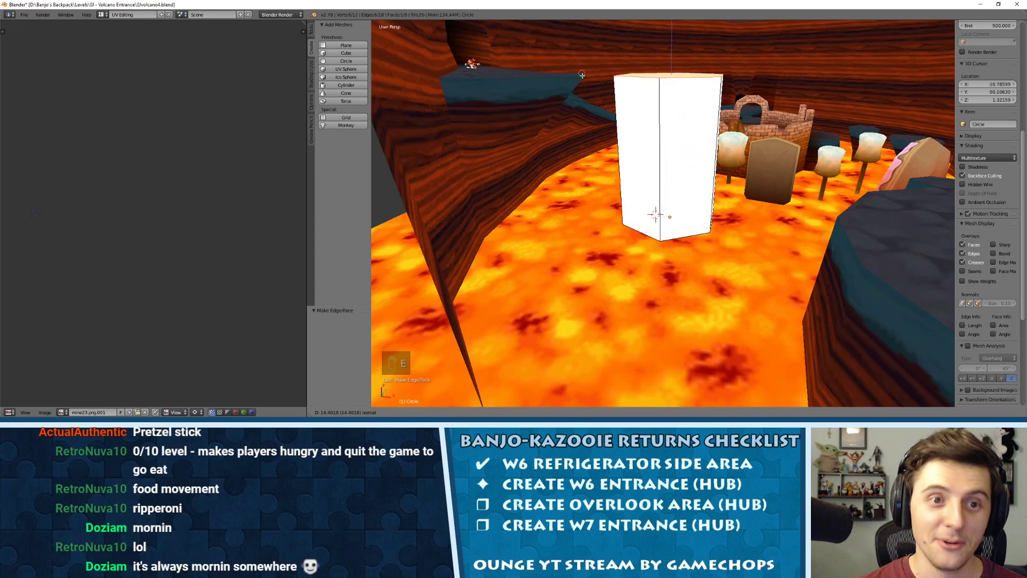
left_click(680, 80)
middle_click_drag(680, 80, 610, 93)
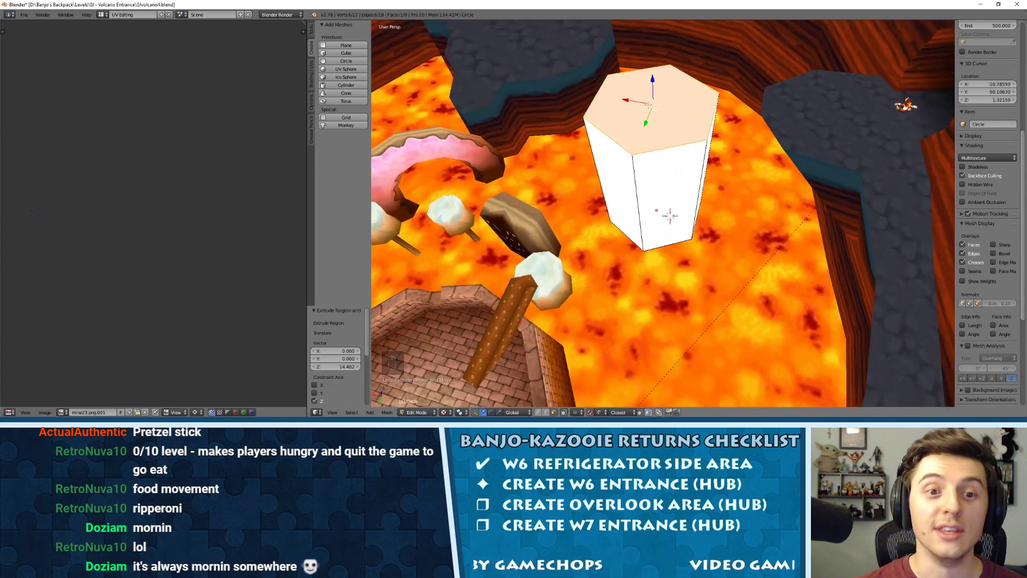
Select the whole hexagonal pillar, scale it to about 0.67, and lower it about 2.5 units along Z.
key("l")
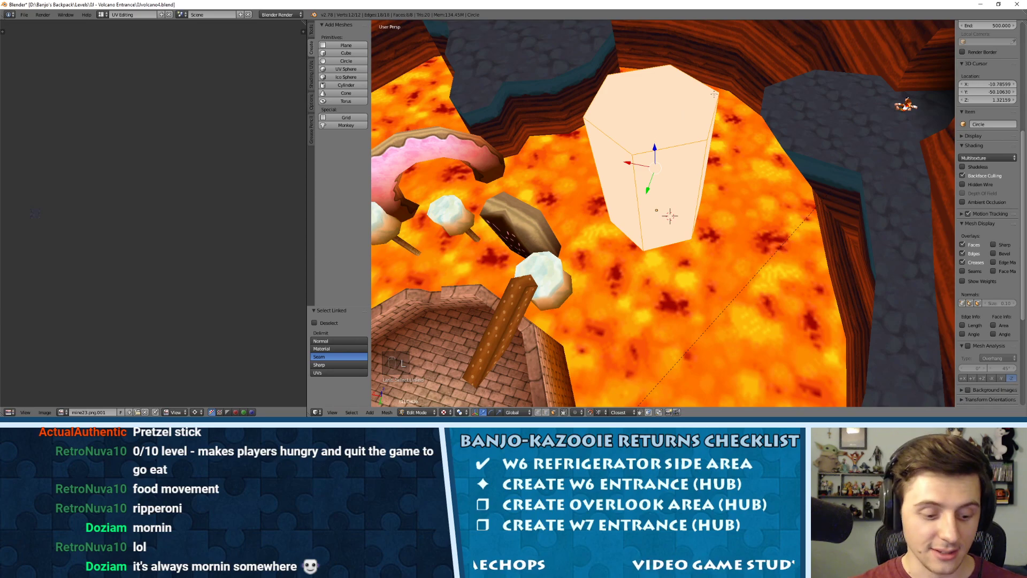
key("s")
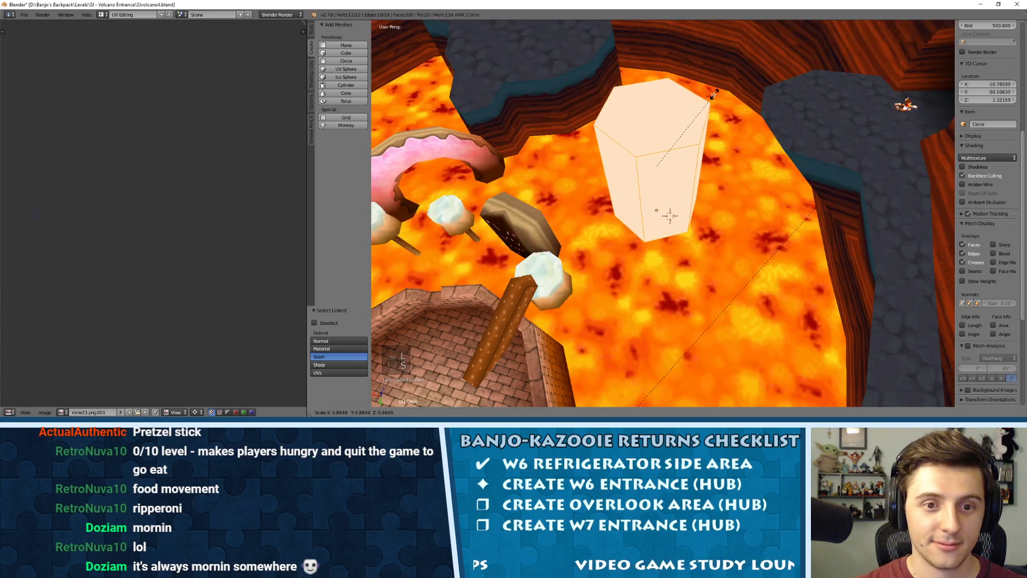
left_click(700, 112)
middle_click_drag(700, 111, 650, 153)
scroll(649, 153, "up", 1)
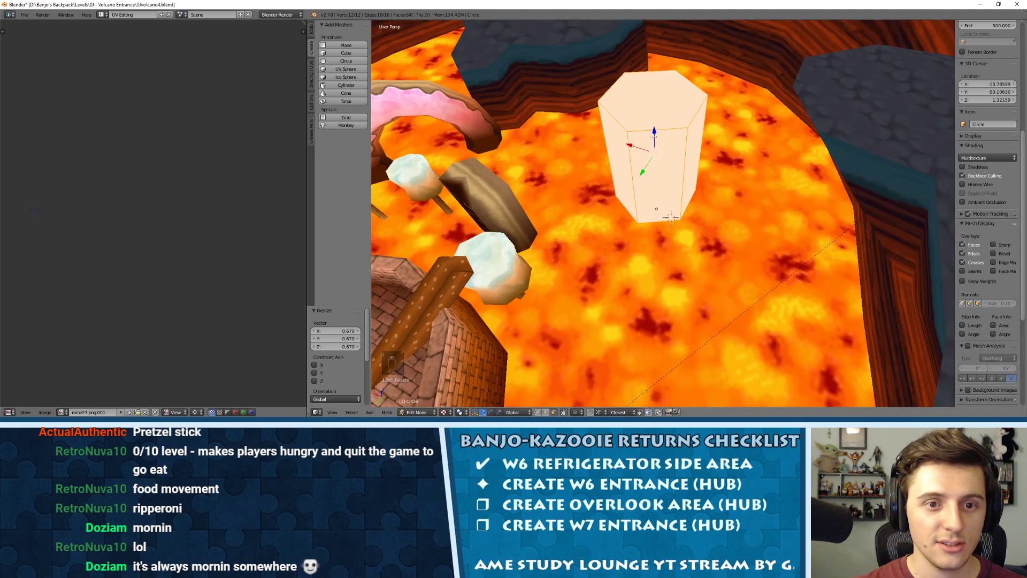
left_click_drag(654, 137, 653, 159)
middle_click_drag(577, 132, 764, 93)
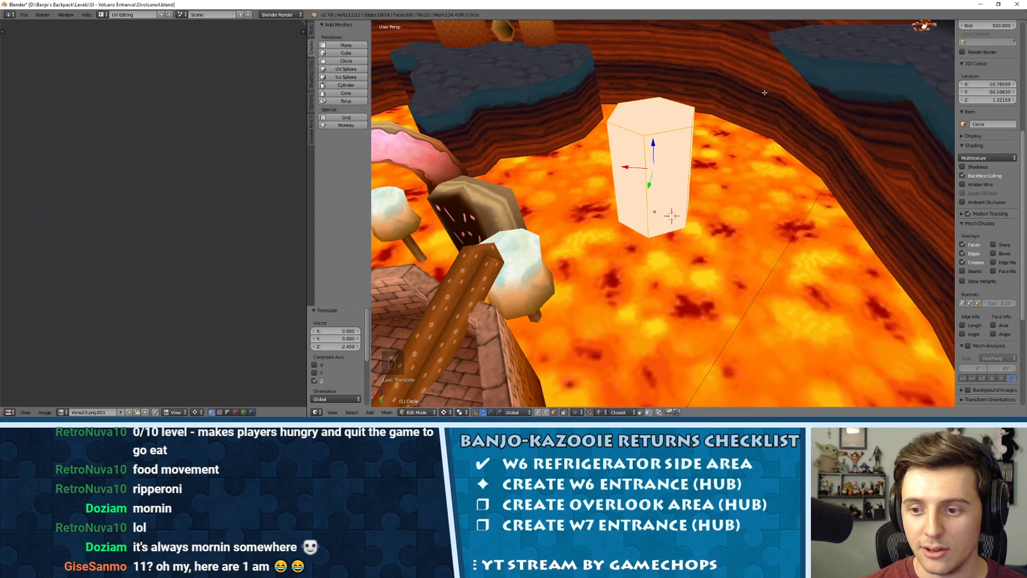
Select only the pillar's top face and lower it about 3.7 units along Z.
key("ctrl+Tab")
left_click(746, 102)
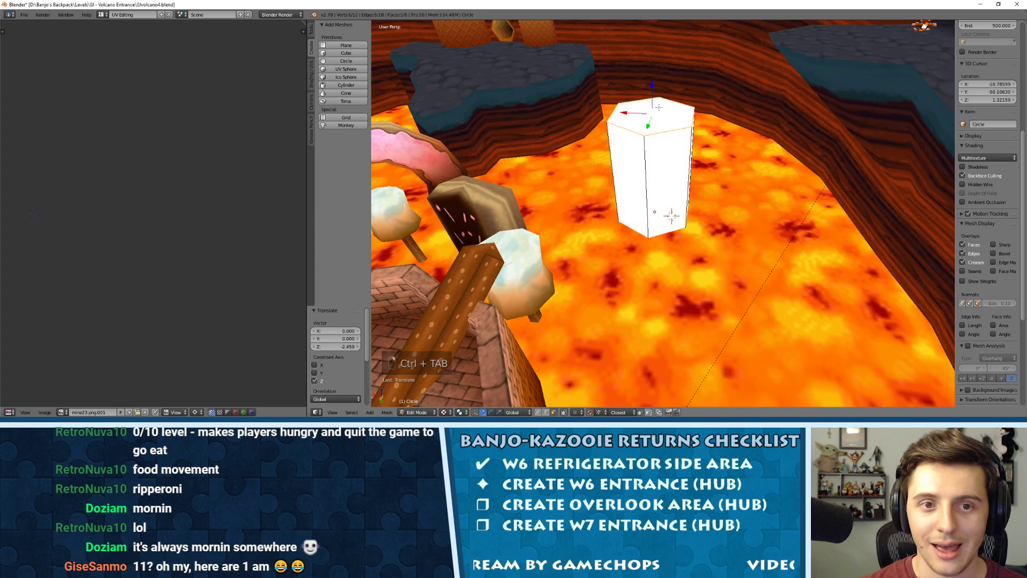
middle_click_drag(746, 102, 662, 111)
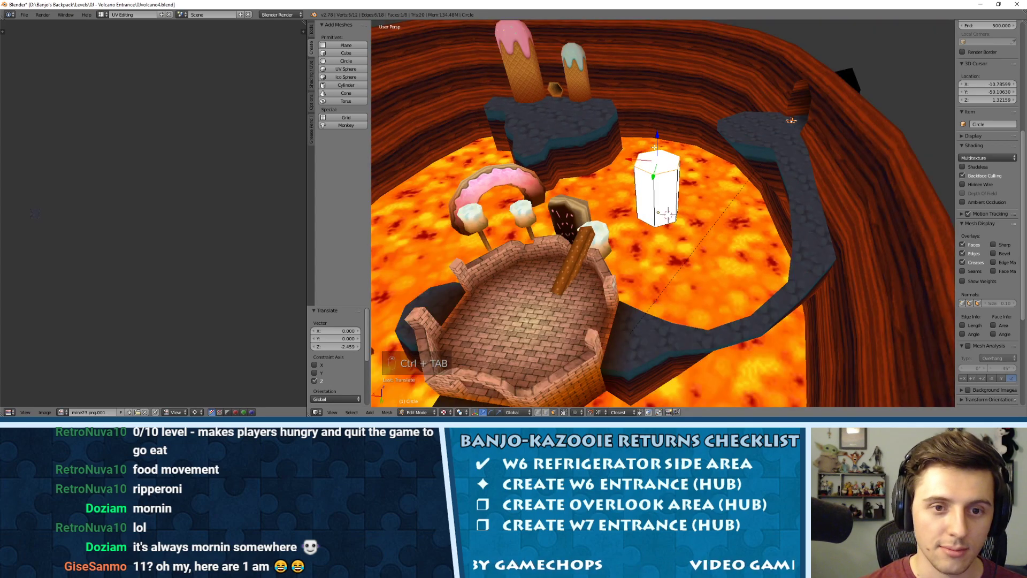
key("g")
key("z")
left_click(672, 163)
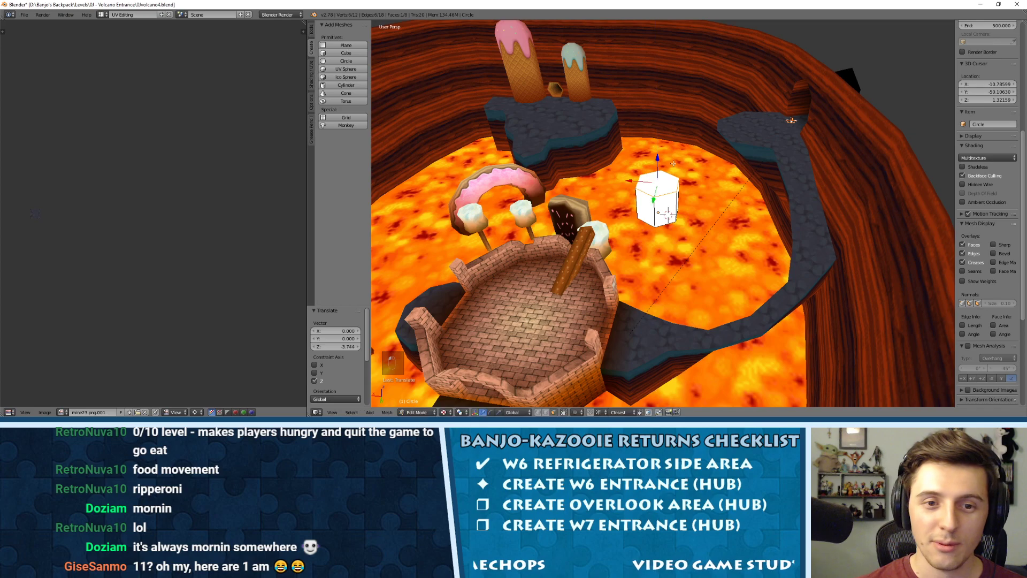
Extrude the pillar's top face upward twice, by about 5.2 and about 6.1 units, to form two more segments.
mouse_move(673, 163)
middle_mouse_down()
mouse_move(675, 123)
mouse_move(670, 170)
middle_mouse_up()
scroll(634, 104, "up", 4)
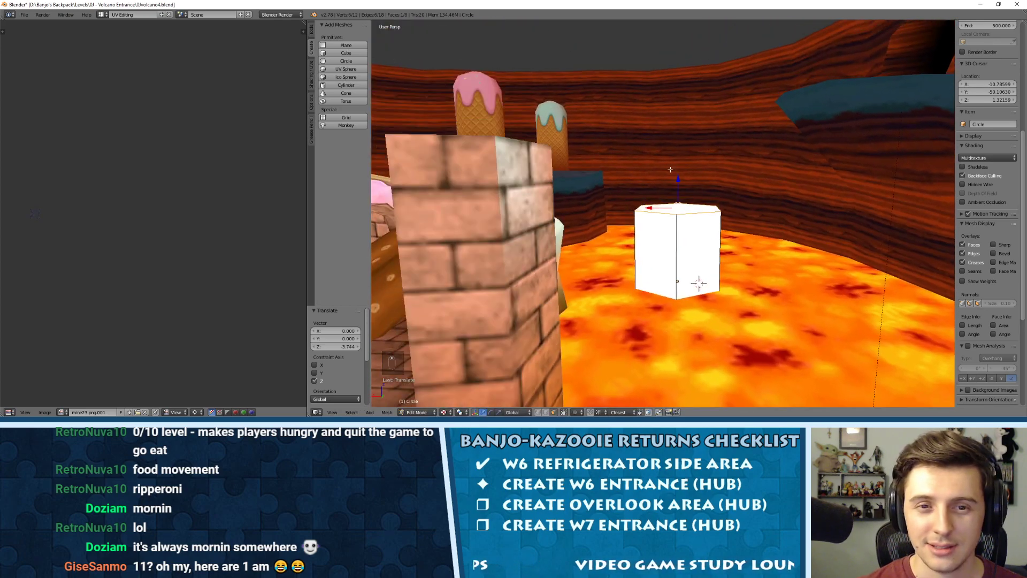
key("e")
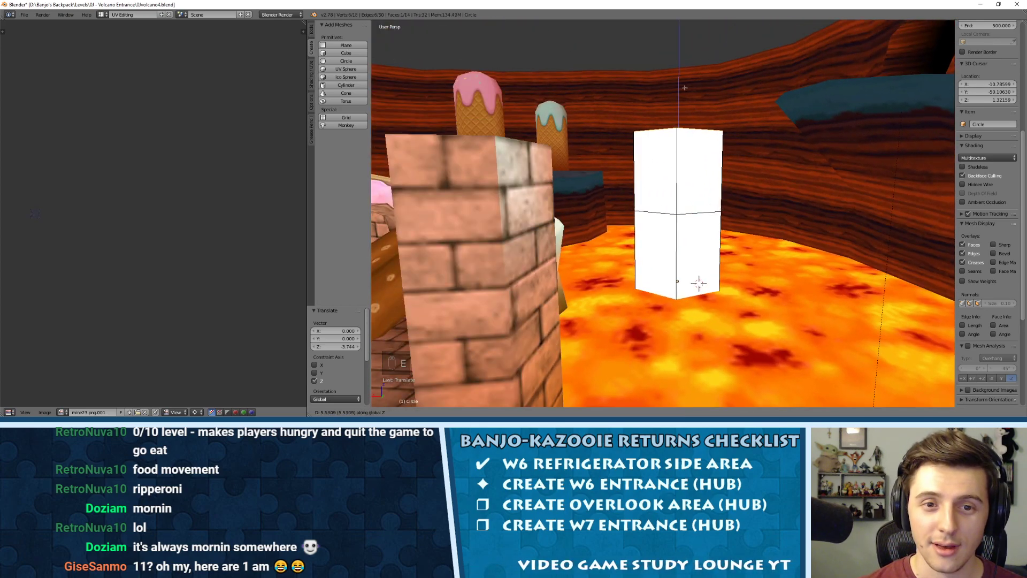
left_click(683, 89)
middle_click_drag(683, 89, 678, 111)
key("e")
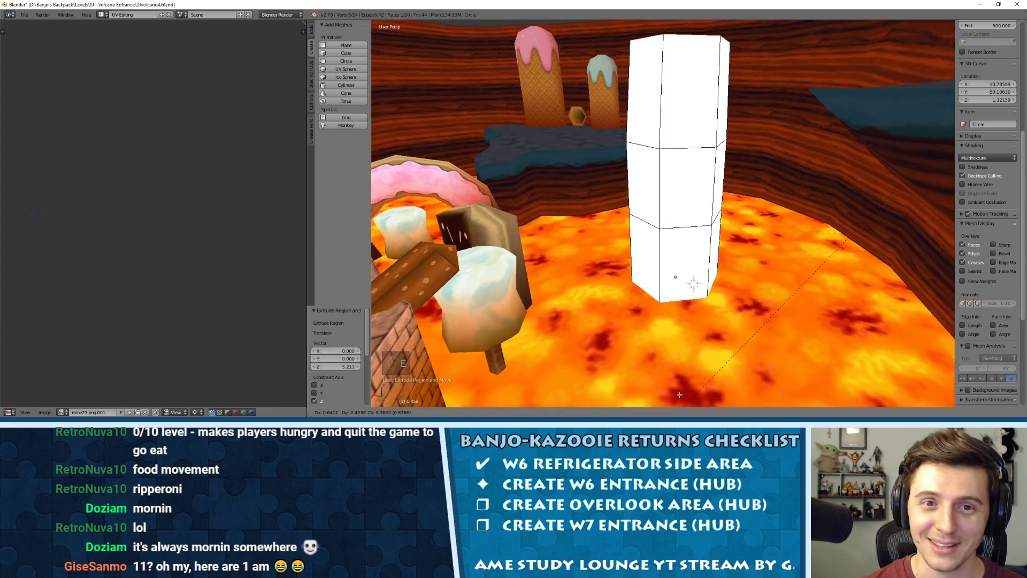
left_click(704, 407)
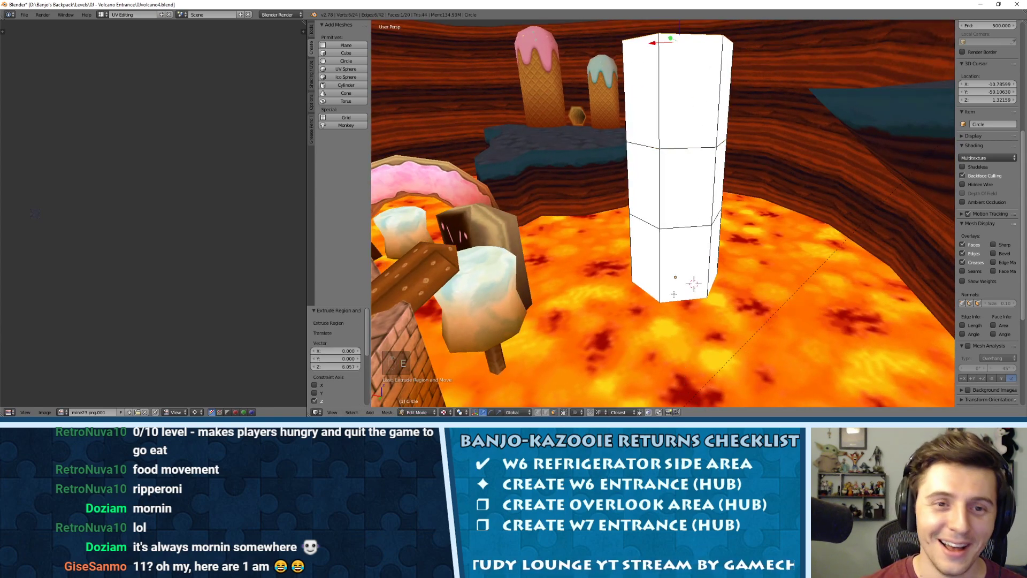
Inspect the hexagonal pillar's height and segment proportions against the surrounding lava, ledges and platforms from several angles.
middle_click_drag(674, 294, 688, 286)
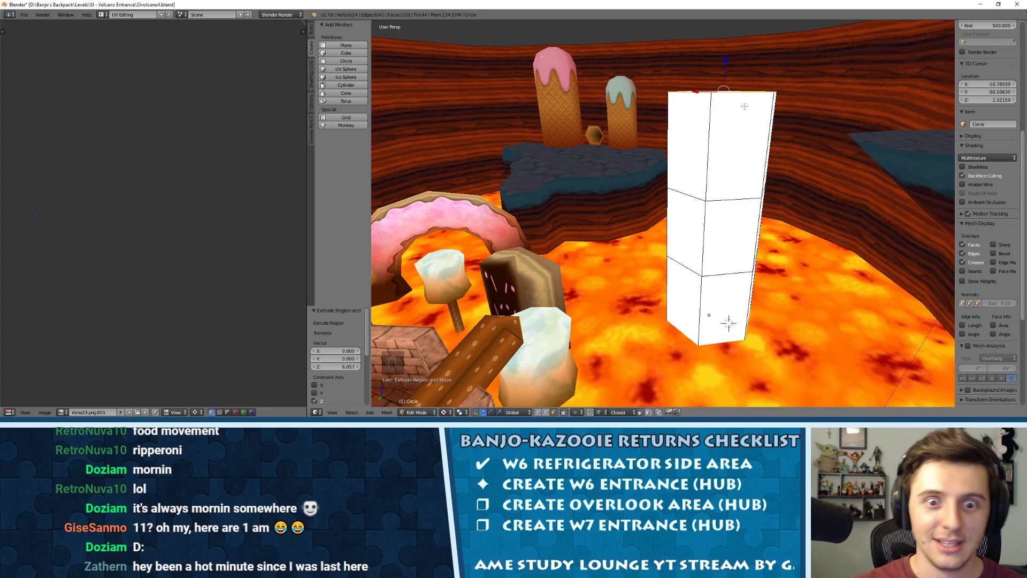
middle_click_drag(800, 149, 749, 139)
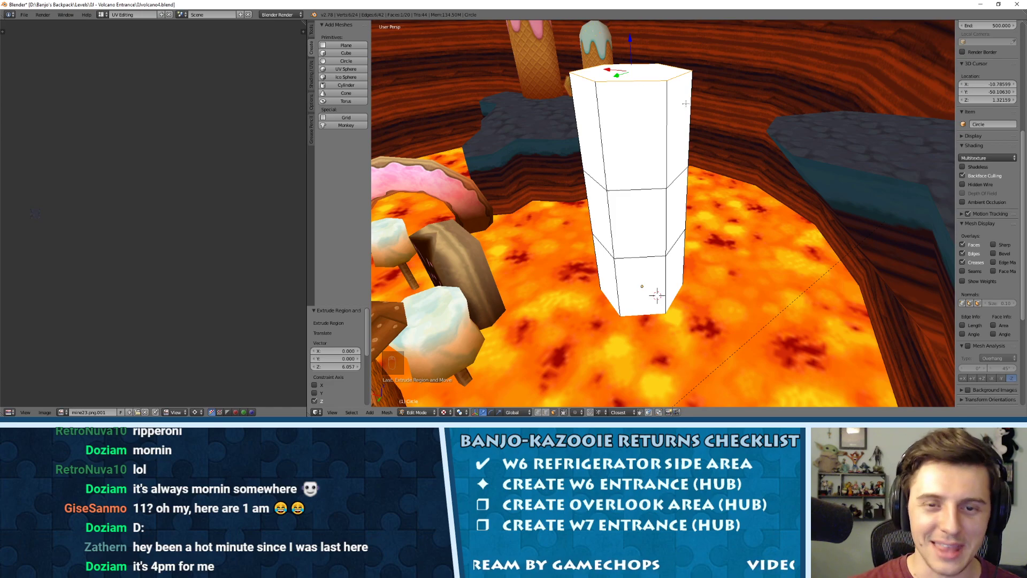
middle_click_drag(686, 103, 758, 178)
key("ctrl+Tab")
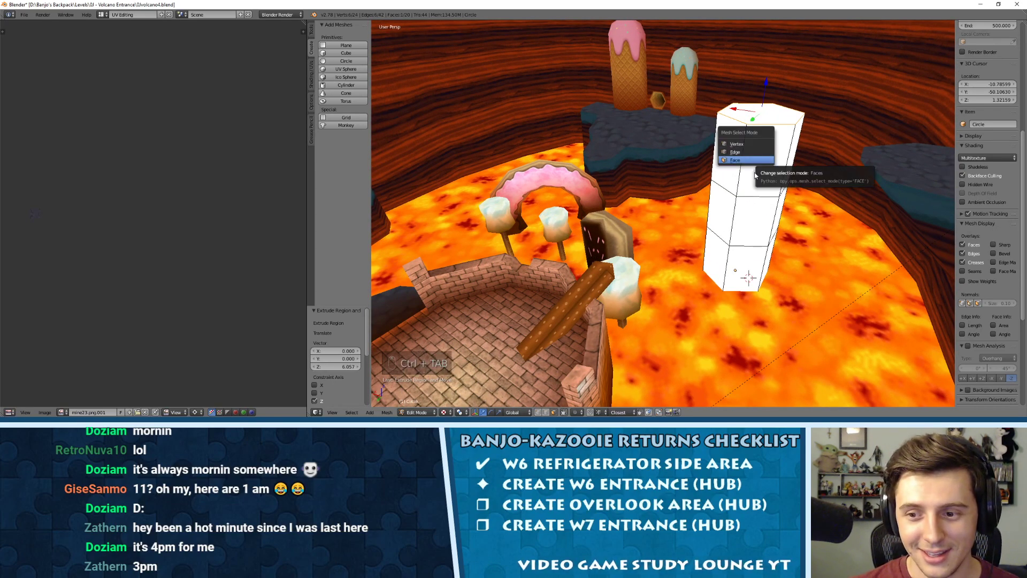
left_click(743, 160)
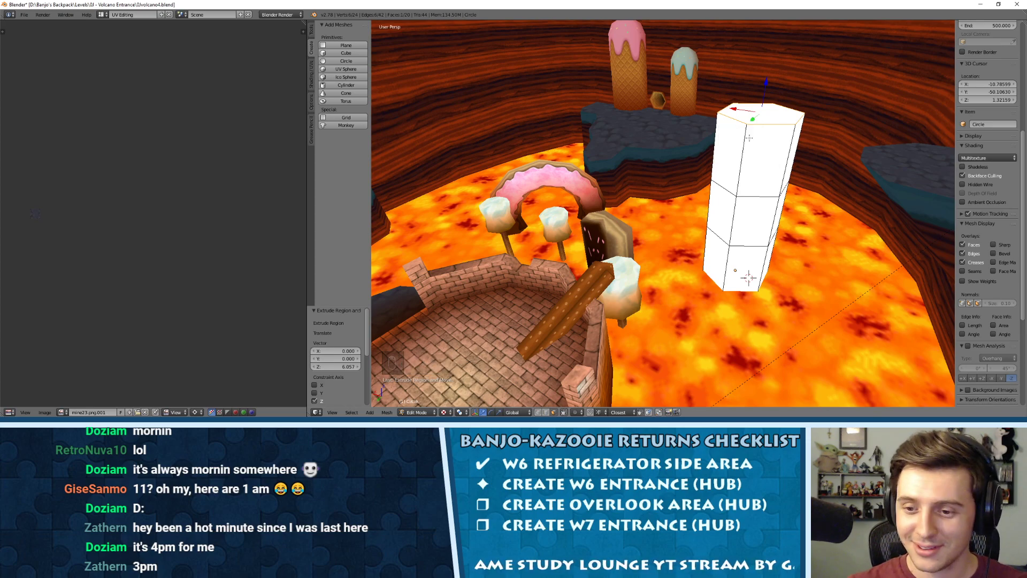
middle_click_drag(762, 131, 679, 133, "shift")
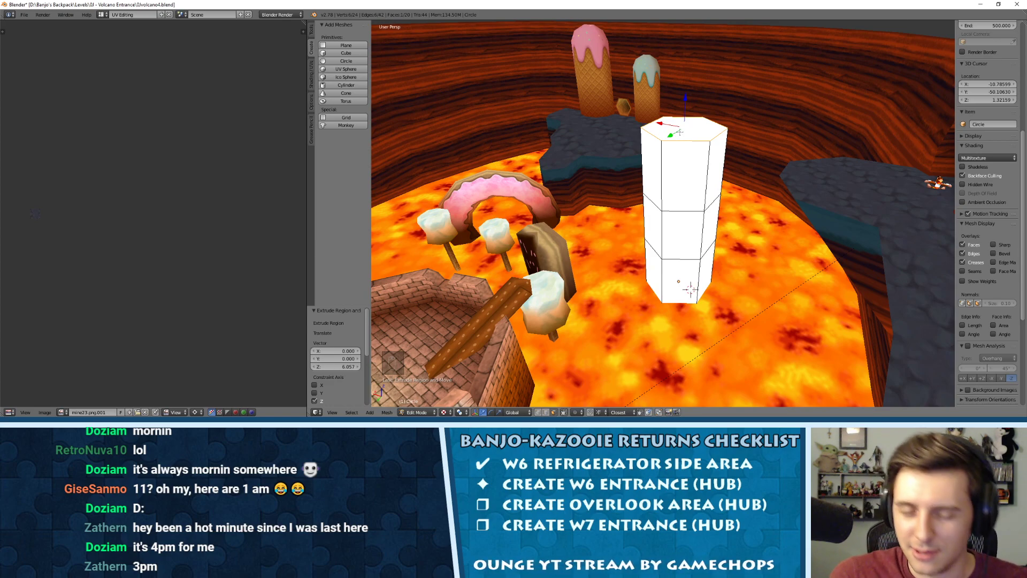
middle_click_drag(679, 84, 671, 126)
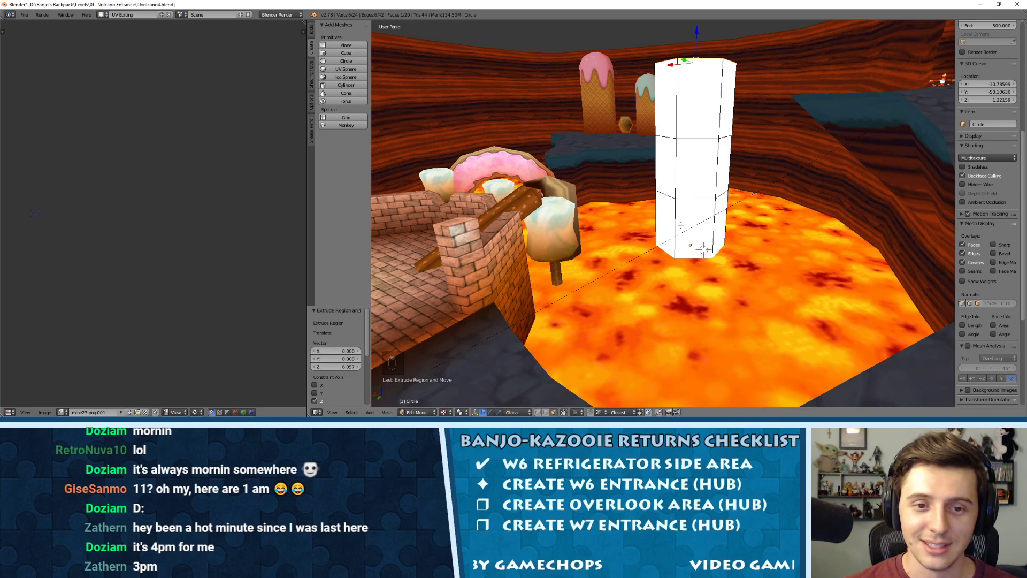
middle_click_drag(694, 171, 673, 187)
middle_click_drag(688, 113, 674, 144)
scroll(694, 145, "down", 3)
scroll(673, 144, "down", 1)
scroll(674, 146, "up", 4)
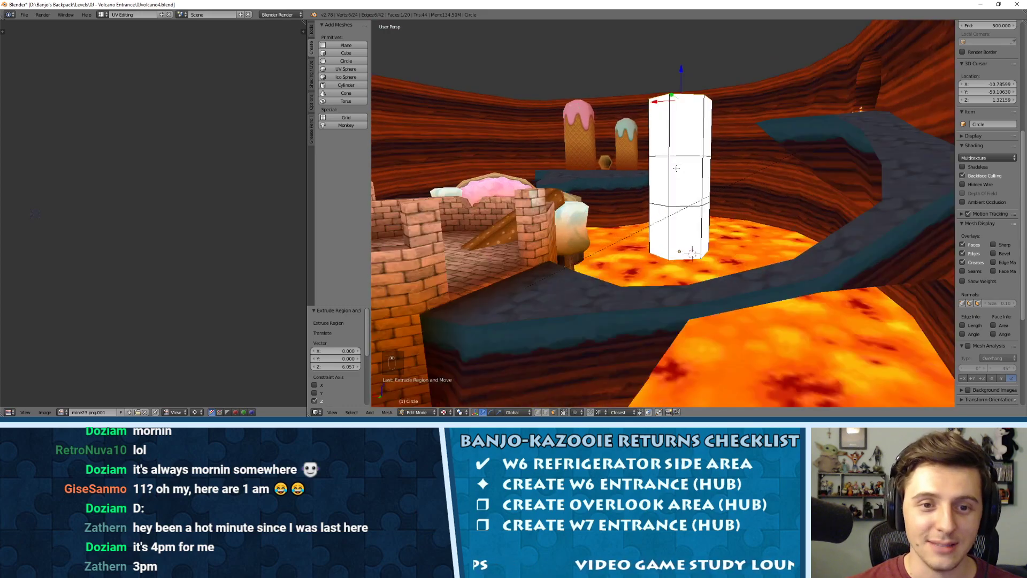
Undo the pillar's extrusions, scaling and height changes back to the flat hexagonal face in the lava.
key("ctrl+z")
key("ctrl+z")
key("ctrl+z")
key("ctrl+z")
key("ctrl+z")
key("ctrl+z")
key("ctrl+z")
key("ctrl+z")
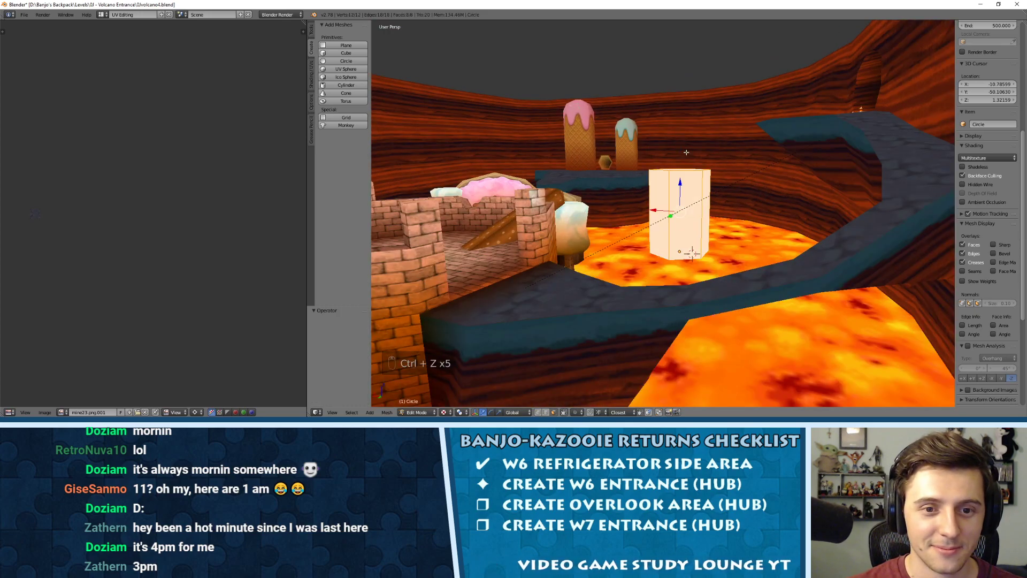
key("ctrl+z")
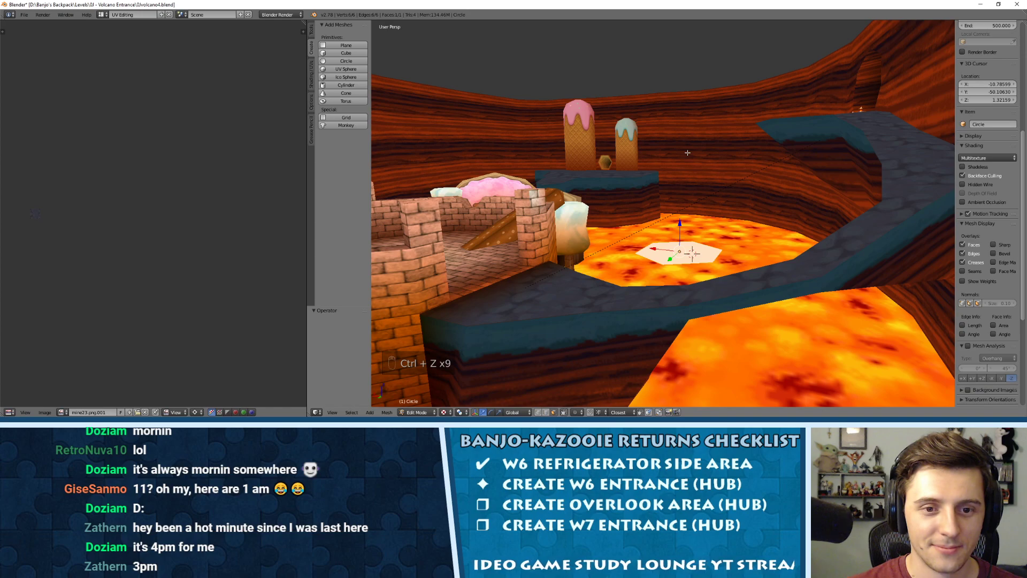
Scale the flat hexagonal face uniformly to about 0.785 in top view.
key("KP_7")
key("s")
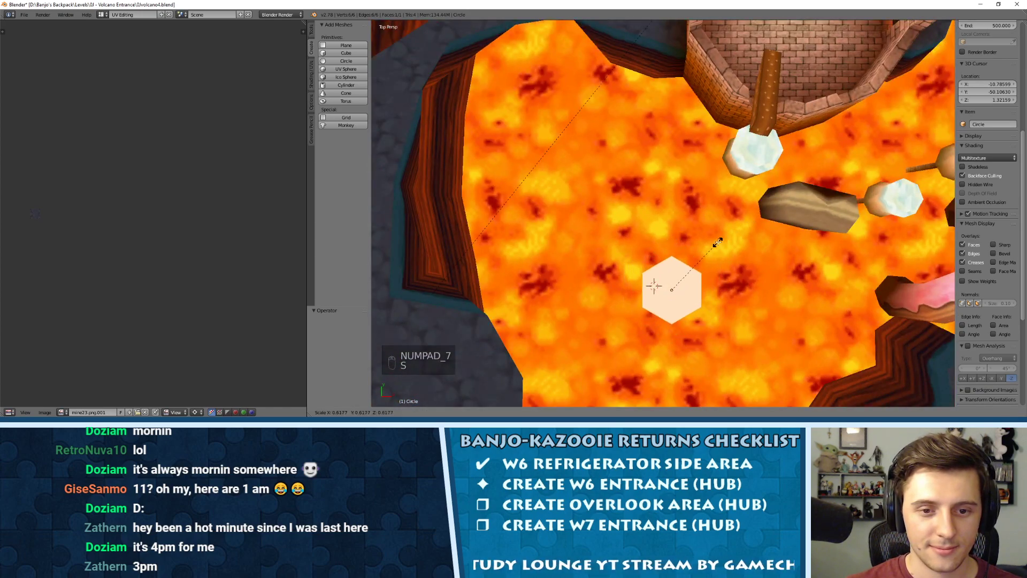
left_click(731, 230)
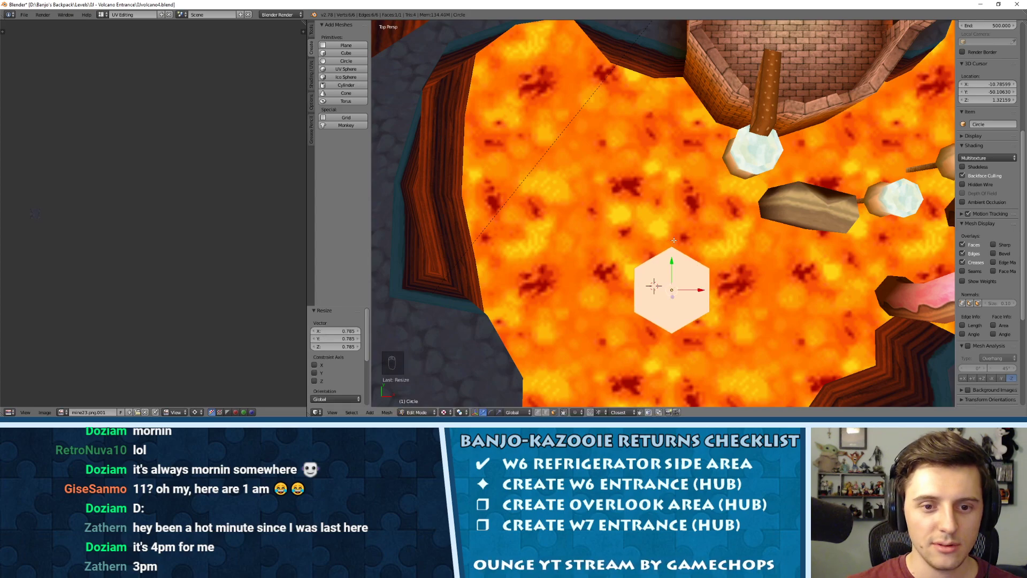
Try extruding the hexagonal face upward along Z in two segments of 7 units each.
middle_click_drag(731, 230, 728, 195)
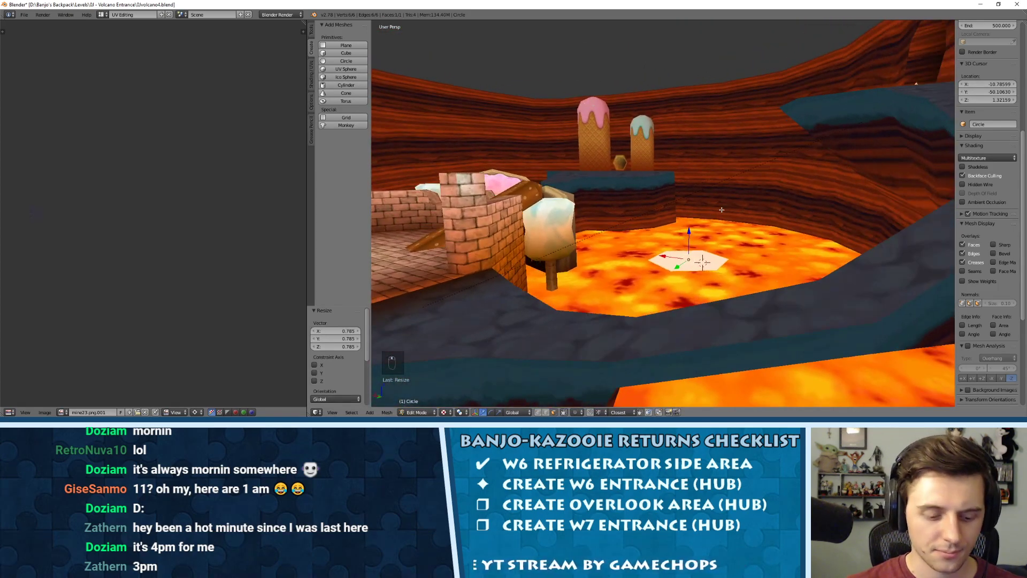
key("e")
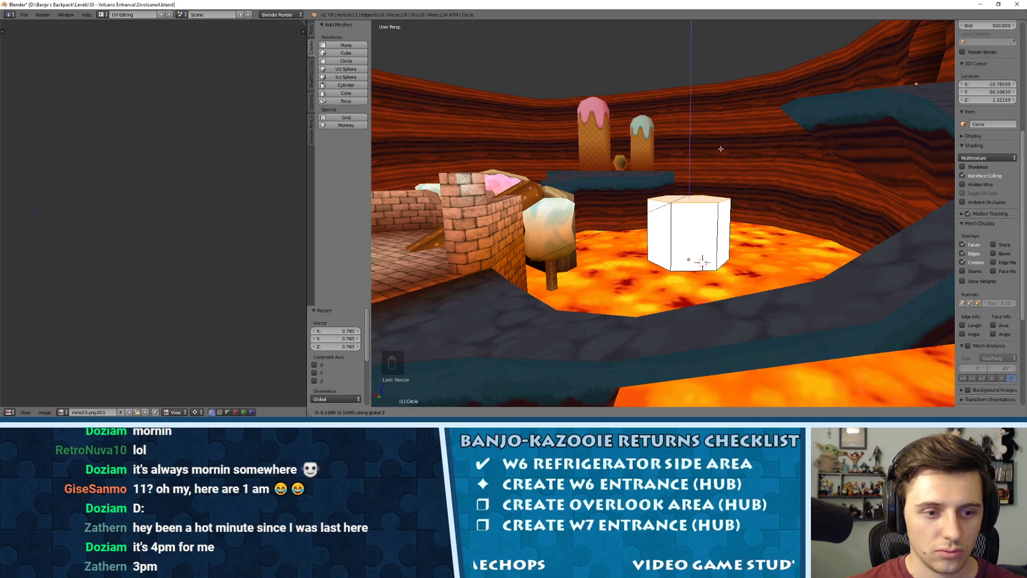
key("7")
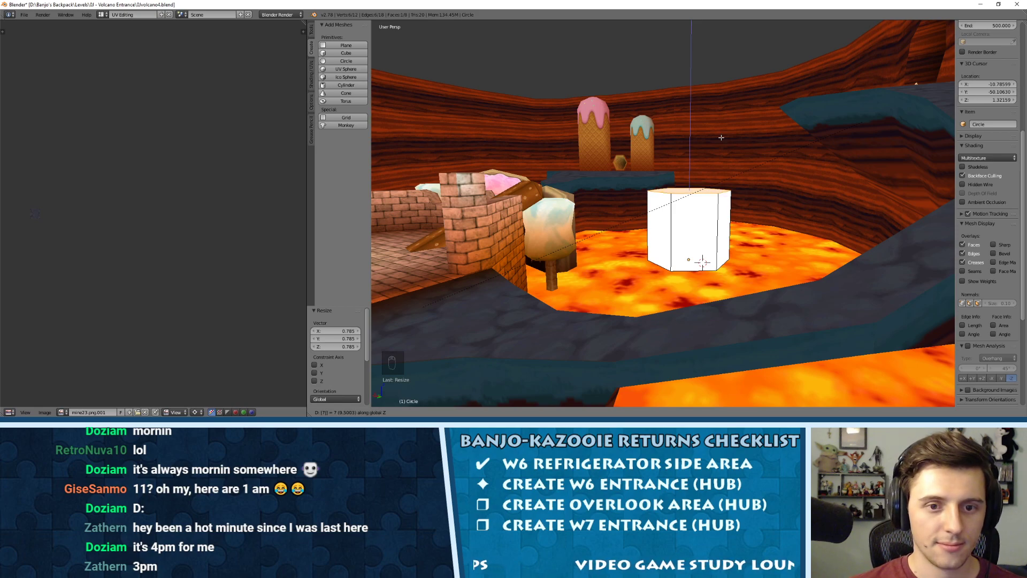
key("Return")
key("e")
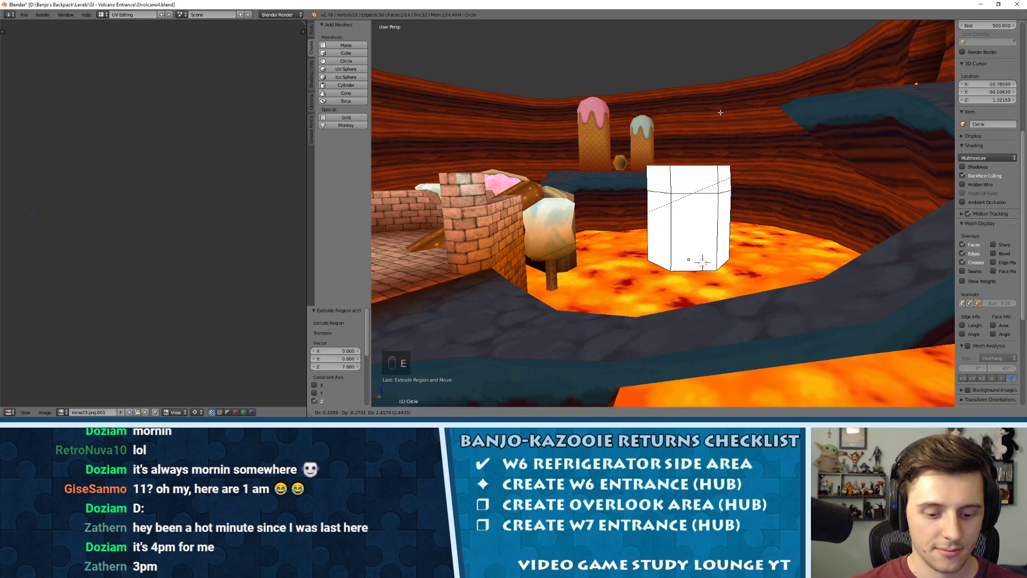
key("7")
type("z")
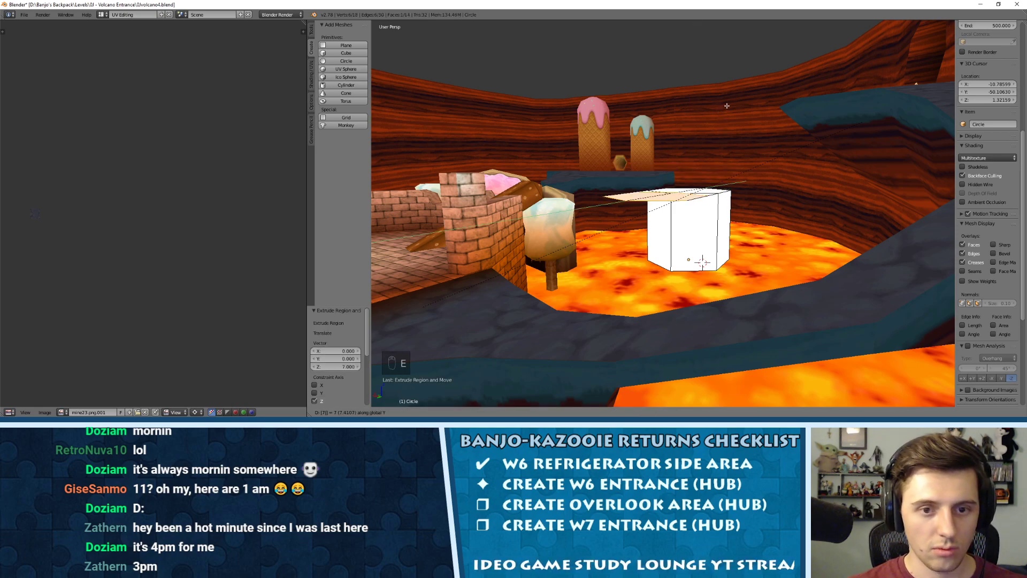
type("787777")
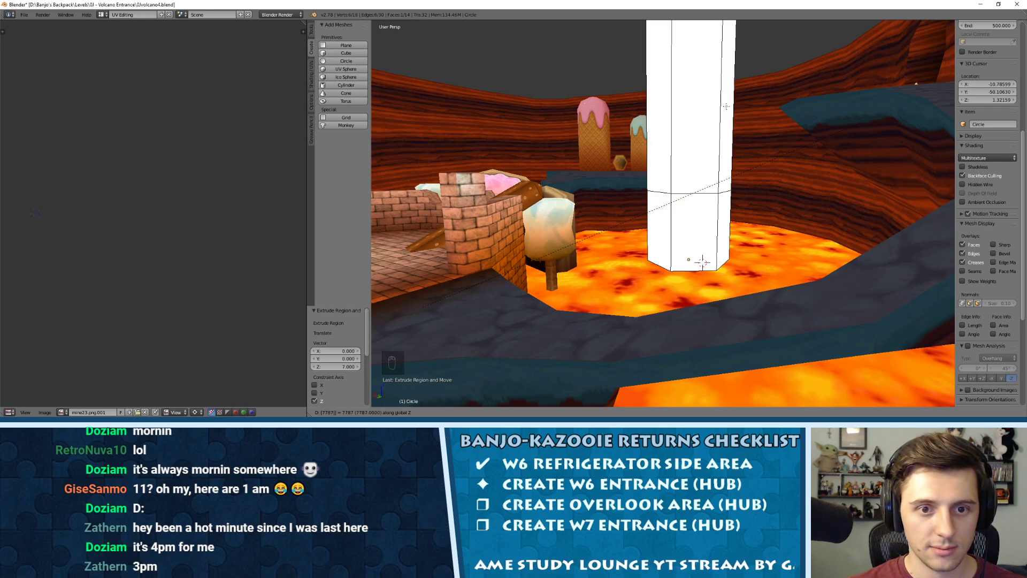
key("BackSpace")
key("BackSpace")
key("BackSpace")
key("BackSpace")
key("BackSpace")
key("BackSpace")
key("BackSpace")
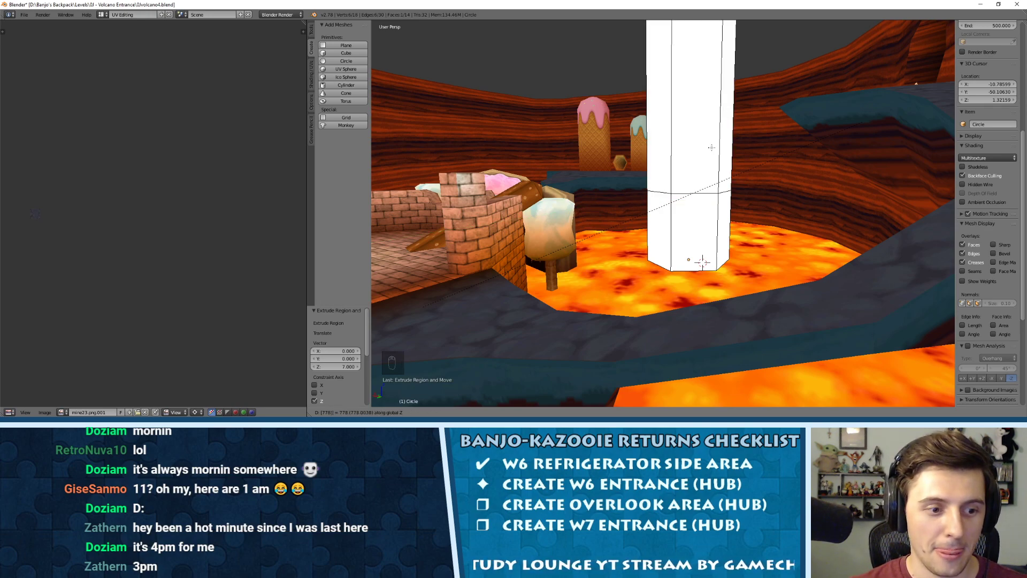
type("7")
key("Return")
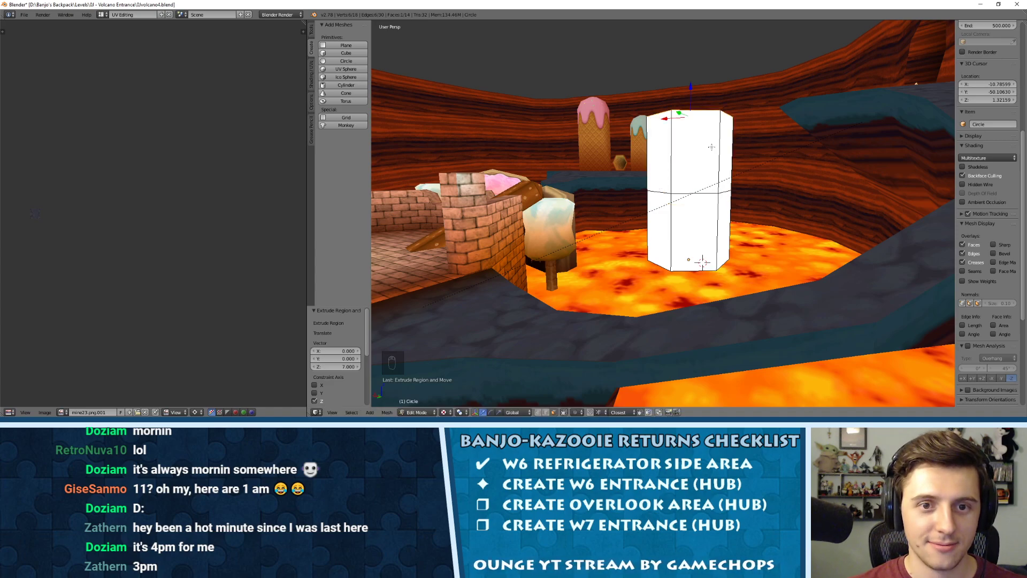
Undo both 7-unit extrusions of the hexagonal face.
middle_click_drag(733, 121, 697, 193)
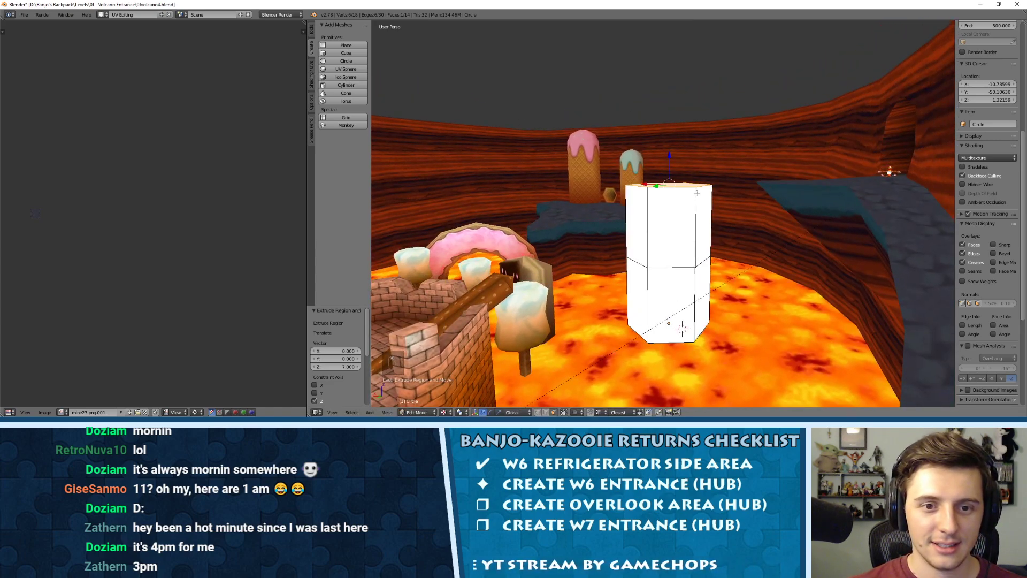
key("ctrl+z")
key("ctrl+z")
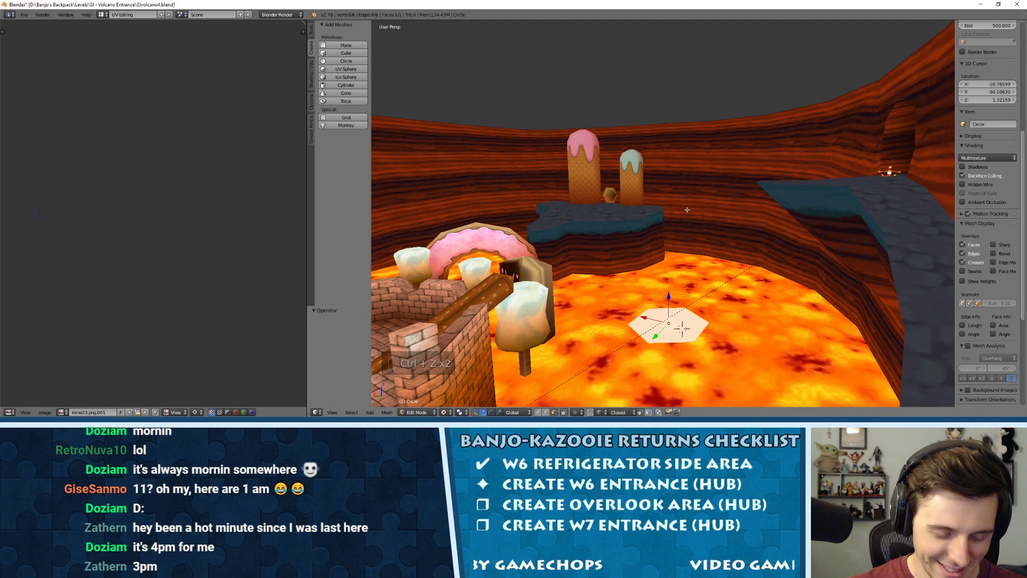
Extrude the hexagonal face upward three times by 6 units each to form a three-segment pillar.
key("e")
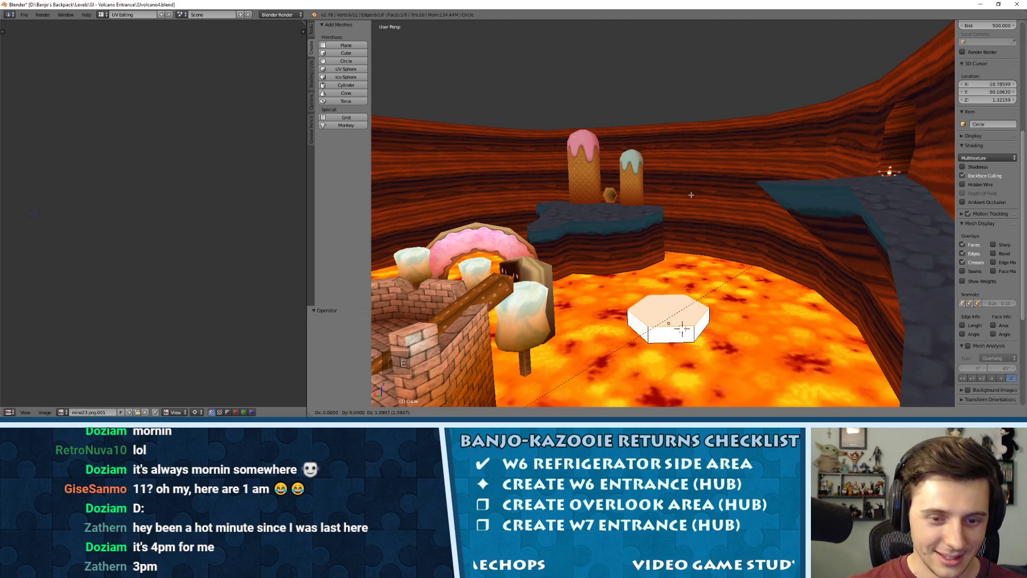
key("6")
key("Return")
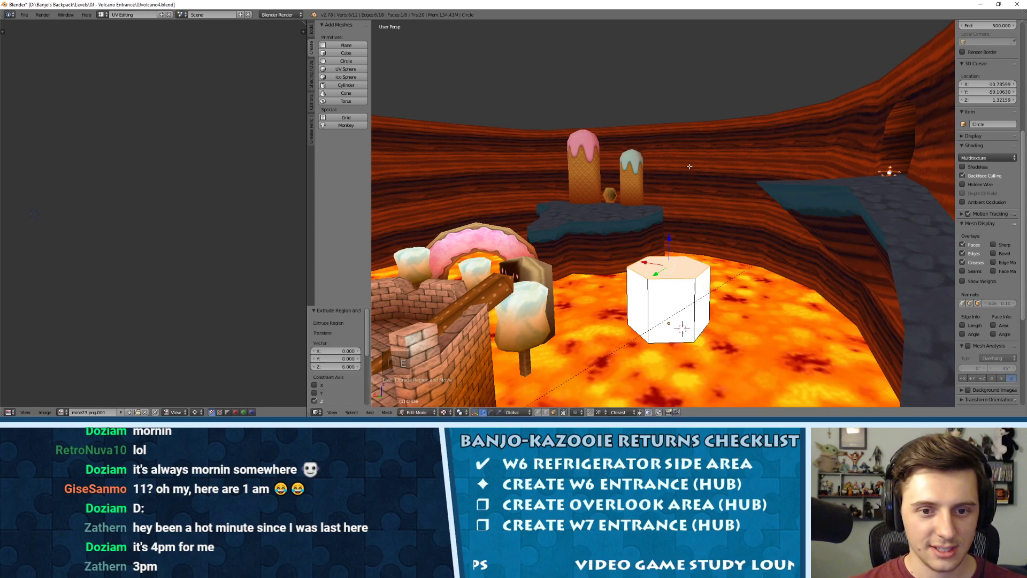
key("e")
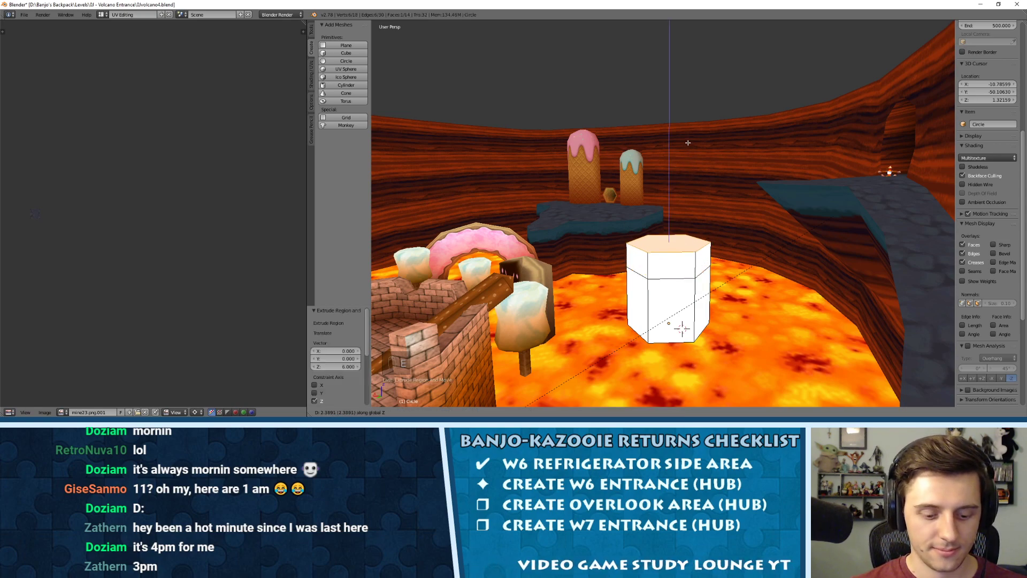
key("6")
key("Return")
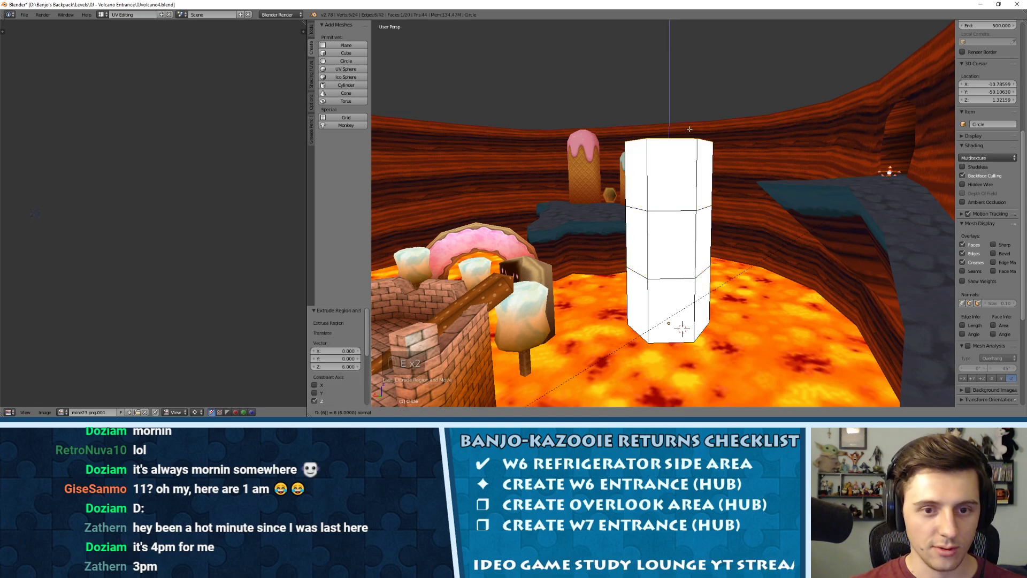
Inset the pillar's top face by about 0.15 in top view and switch the mesh selection mode to edges.
middle_click_drag(843, 174, 697, 196)
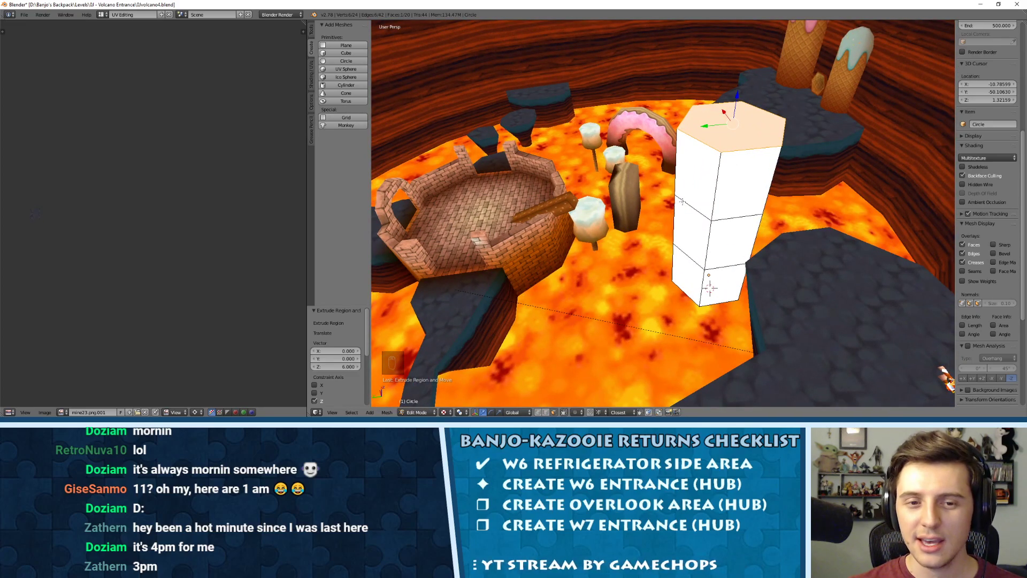
mouse_move(684, 198)
middle_mouse_down()
mouse_move(738, 178)
mouse_move(759, 182)
mouse_move(670, 196)
middle_mouse_up()
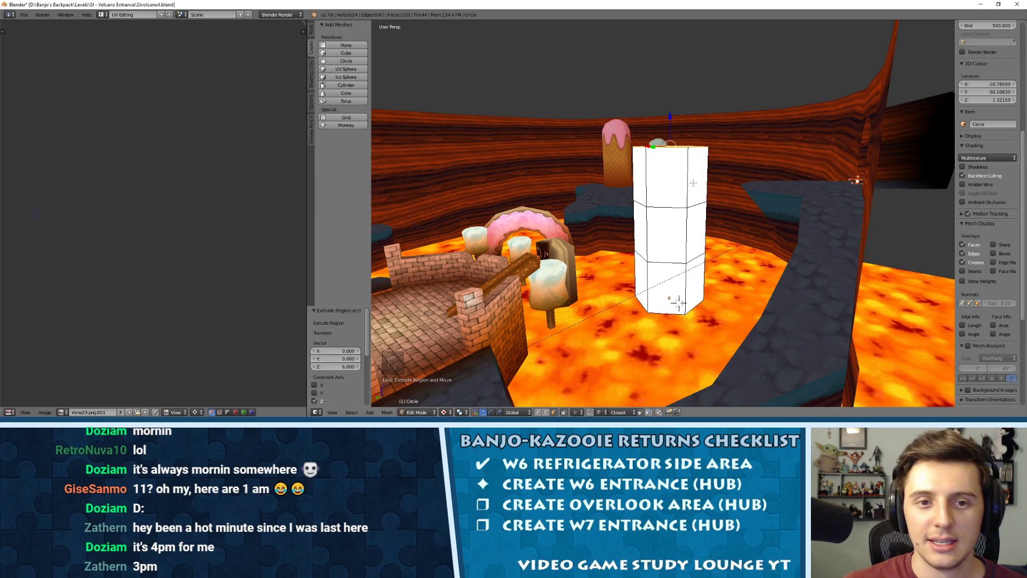
scroll(693, 183, "up", 6)
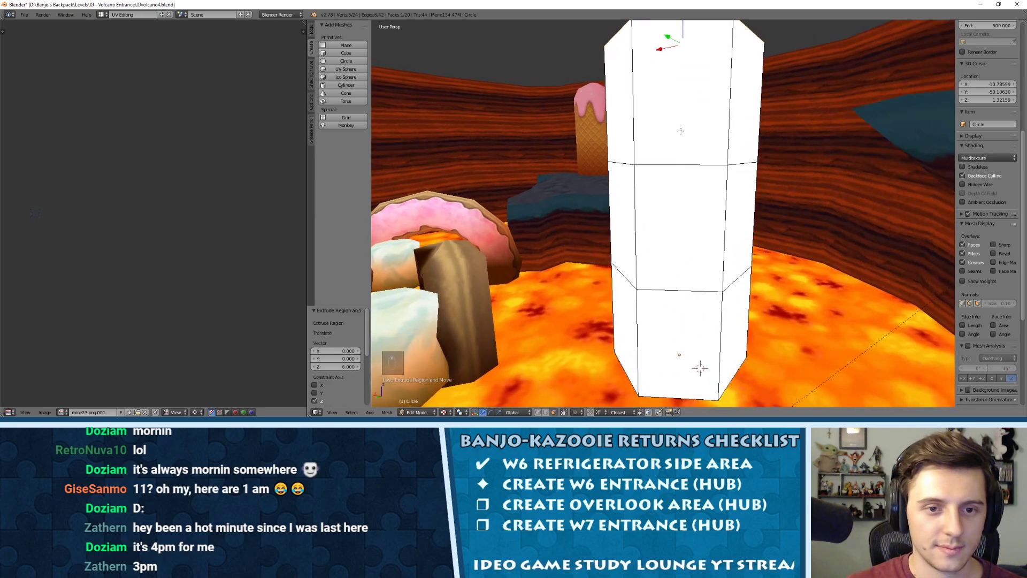
scroll(681, 131, "down", 3)
middle_click_drag(681, 131, 654, 201)
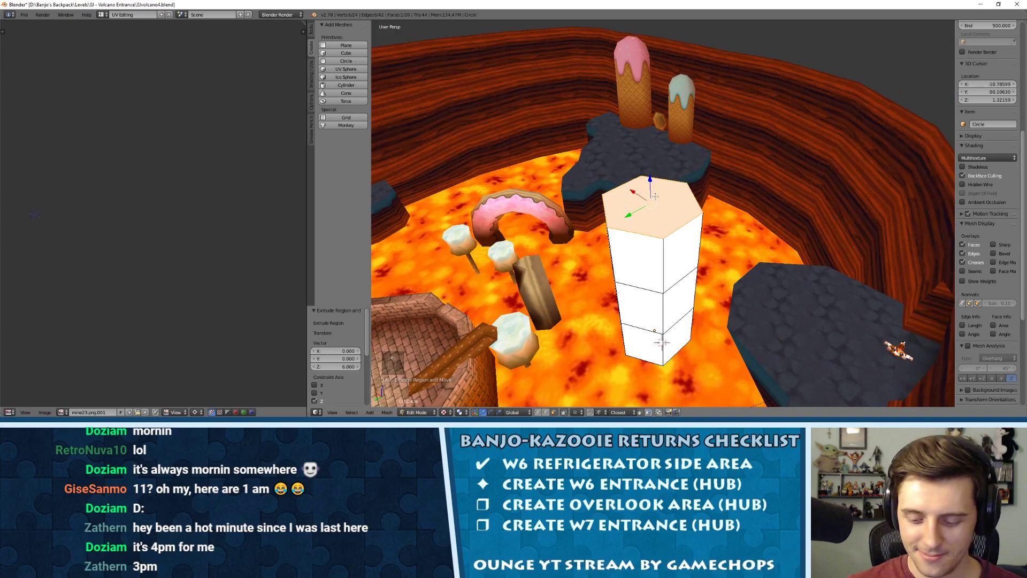
key("KP_Decimal")
key("KP_7")
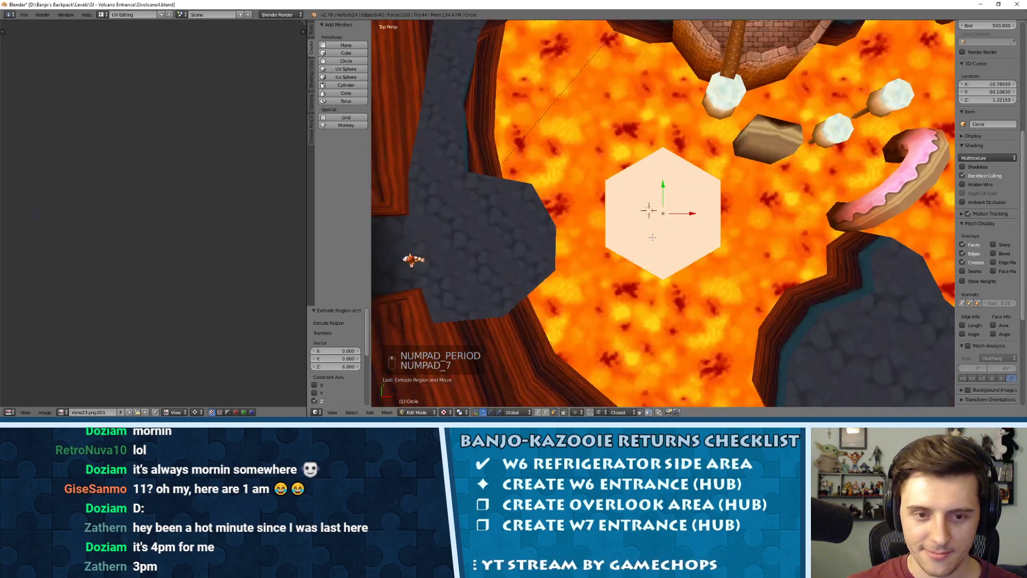
scroll(669, 230, "up", 2)
key("KP_7")
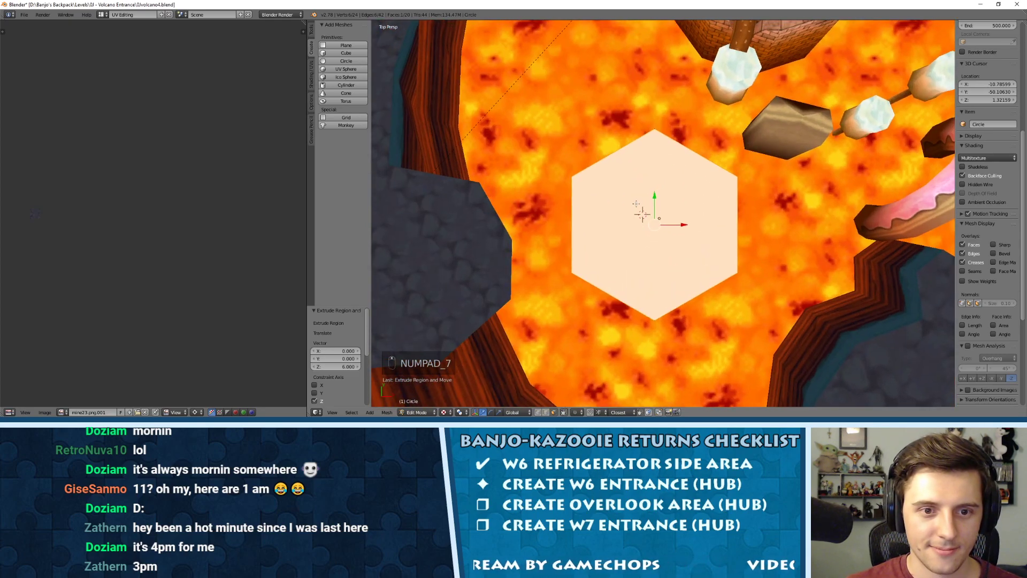
key("ctrl+Tab")
left_click(616, 189)
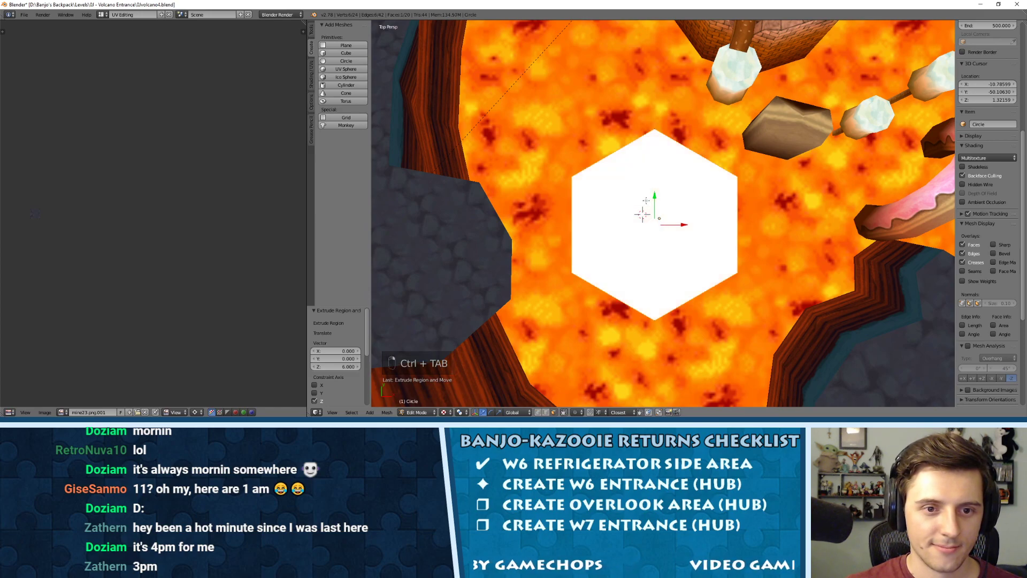
key("i")
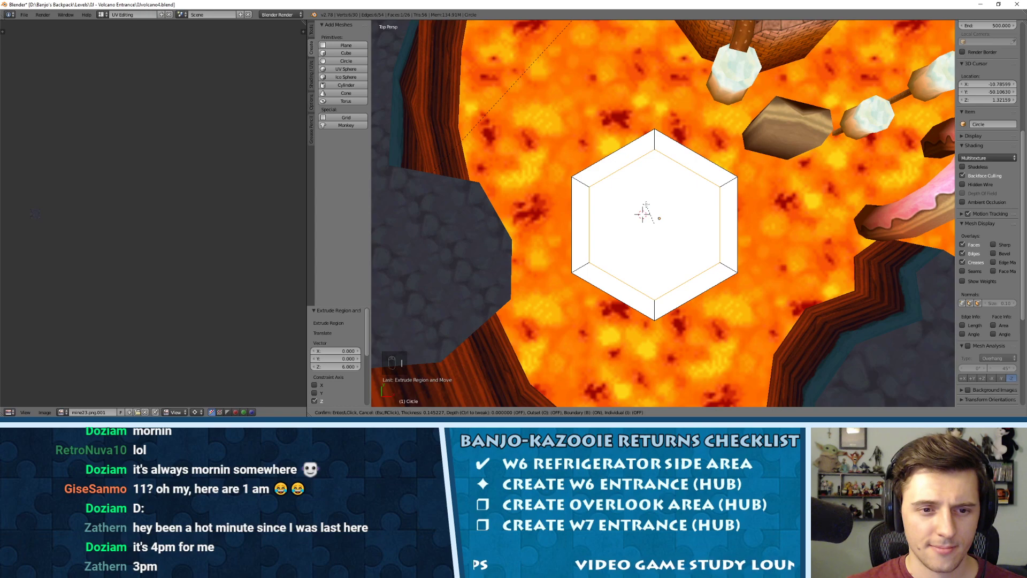
left_click(646, 208)
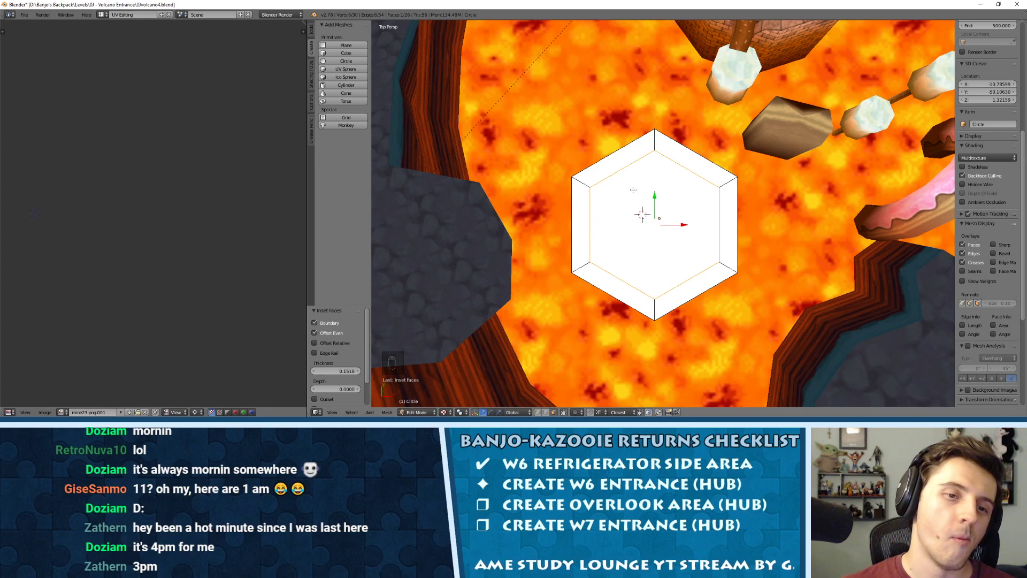
key("ctrl+Tab")
left_click(601, 191)
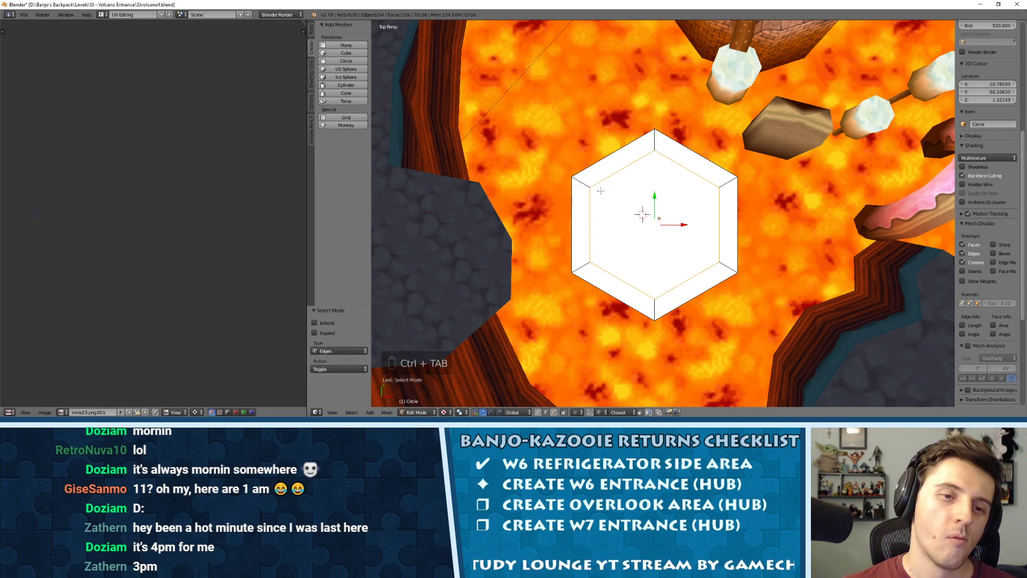
Try subdividing the paired outer and inner edges of each section of the rim around the pillar's hexagonal top.
right_click(576, 211)
right_click(589, 216, "shift")
key("w")
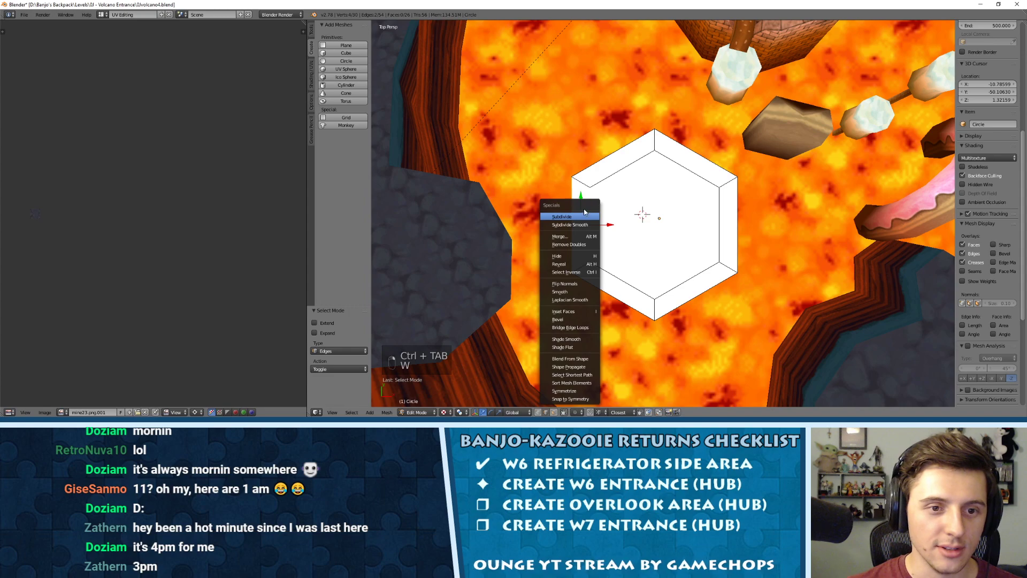
left_click(585, 214)
right_click(620, 167, "shift")
key("w")
left_click(624, 171)
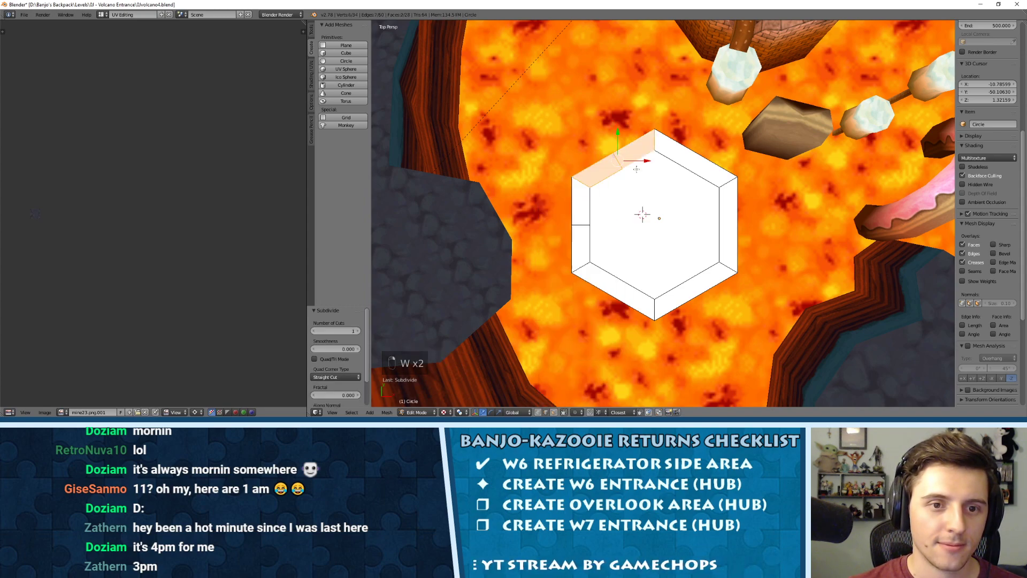
right_click(700, 155)
right_click(702, 167, "shift")
key("w")
left_click(711, 162)
right_click(736, 230)
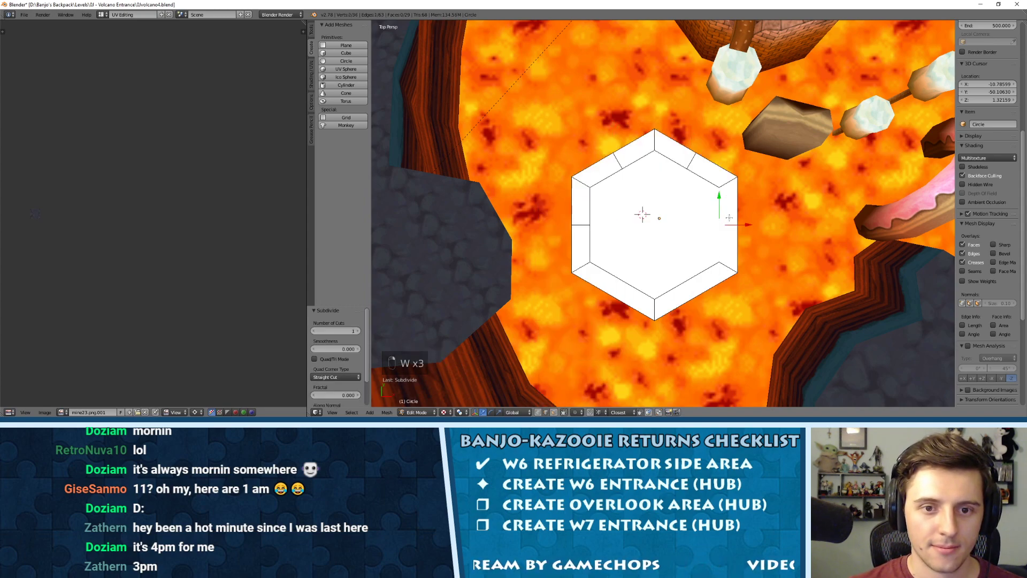
right_click(719, 230, "shift")
key("w")
left_click(723, 218)
right_click(698, 295)
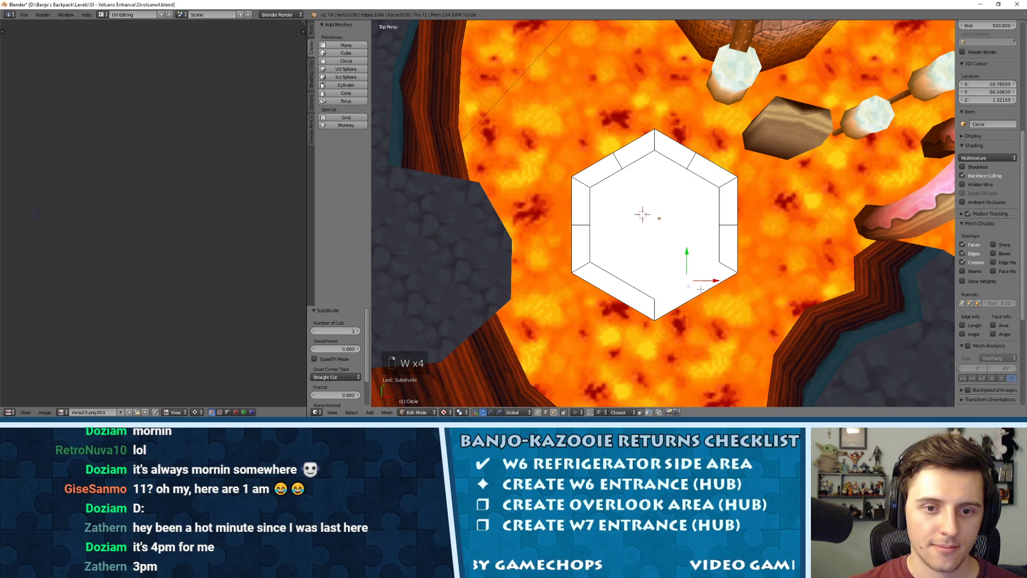
right_click(690, 279, "shift")
key("w")
left_click(677, 227)
right_click(611, 275)
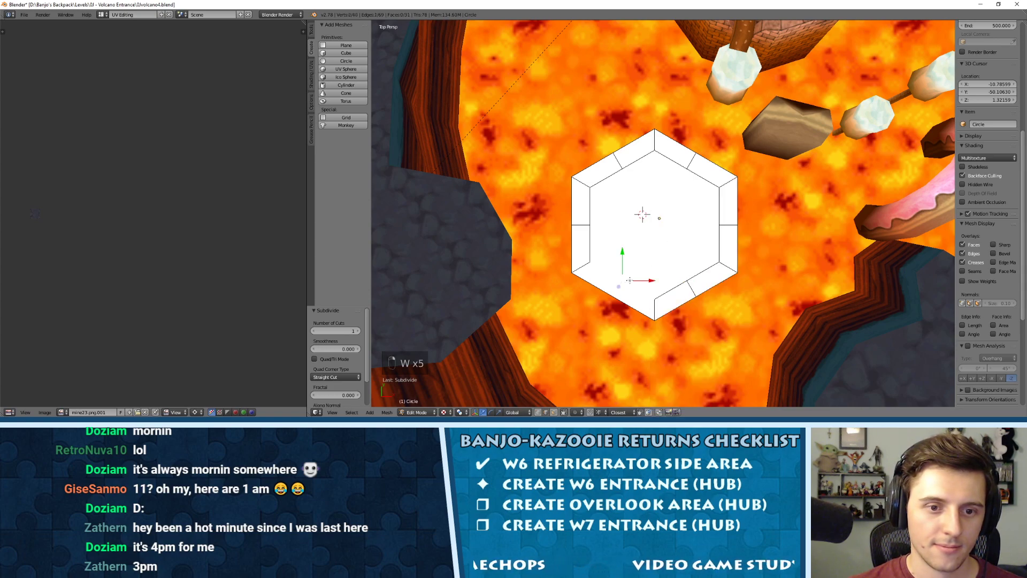
right_click(605, 292, "shift")
key("w")
left_click(659, 237)
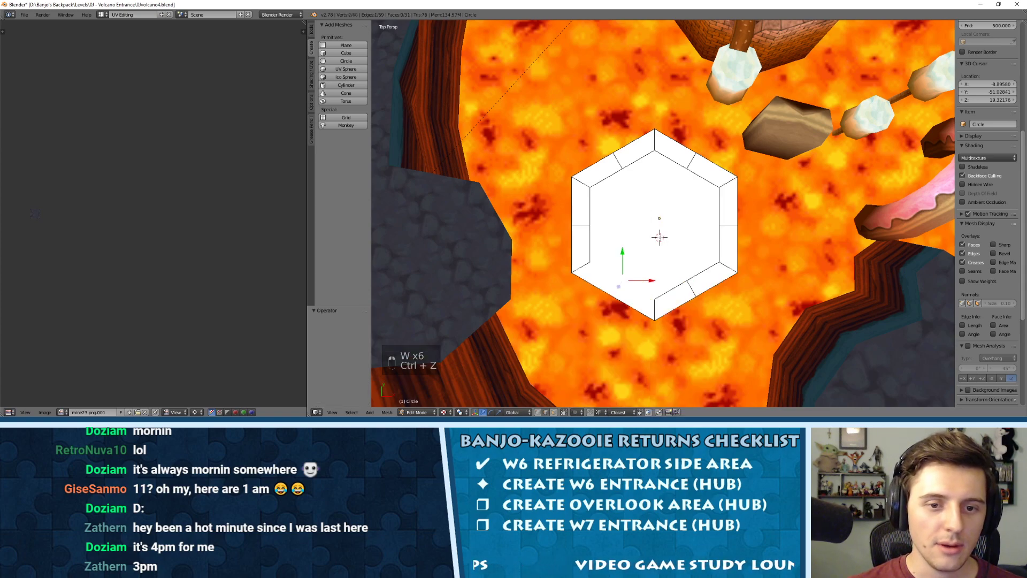
Undo the edge subdivisions made around the pillar's top rim.
key("ctrl+z")
key("ctrl+z")
key("ctrl+z")
key("ctrl+z")
key("ctrl+z")
key("ctrl+z")
key("ctrl+z")
key("ctrl+z")
key("ctrl+z")
key("ctrl+z")
key("ctrl+z")
key("ctrl+z")
key("ctrl+z")
key("ctrl+z")
key("ctrl+z")
key("ctrl+z")
key("ctrl+z")
key("ctrl+z")
key("ctrl+z")
key("ctrl+z")
key("ctrl+z")
key("ctrl+z")
key("ctrl+z")
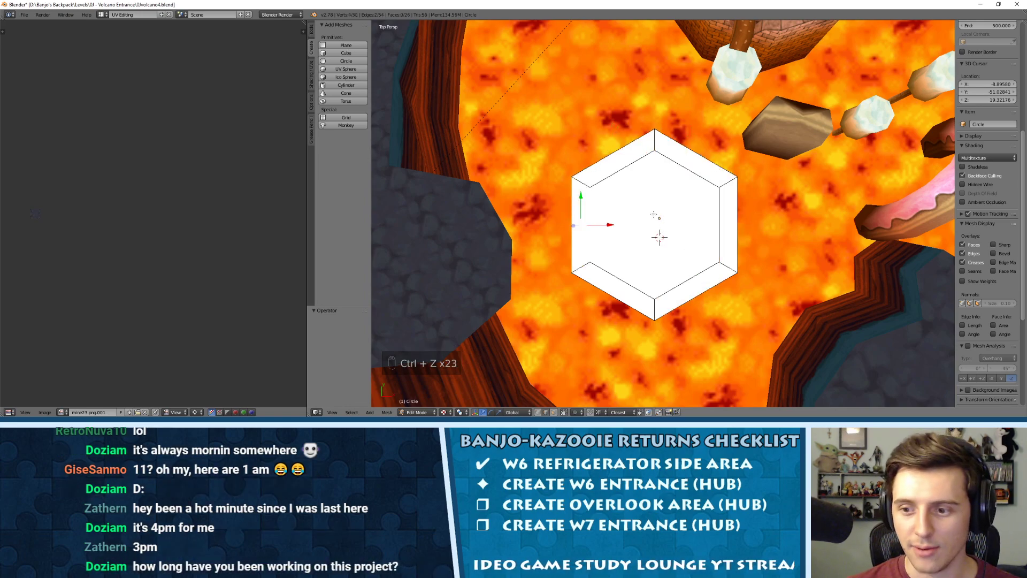
Switch to face selection, unwrap one side face of the pillar's lowest segment and frame its UVs.
middle_click_drag(653, 214, 716, 173)
middle_click_drag(716, 226, 725, 141, "shift")
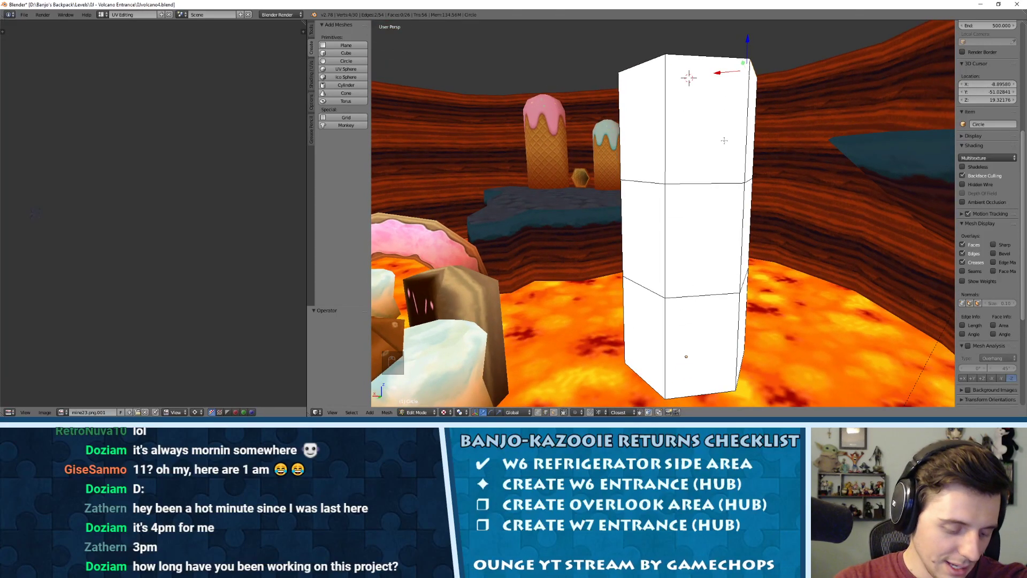
key("ctrl+Tab")
left_click(645, 190)
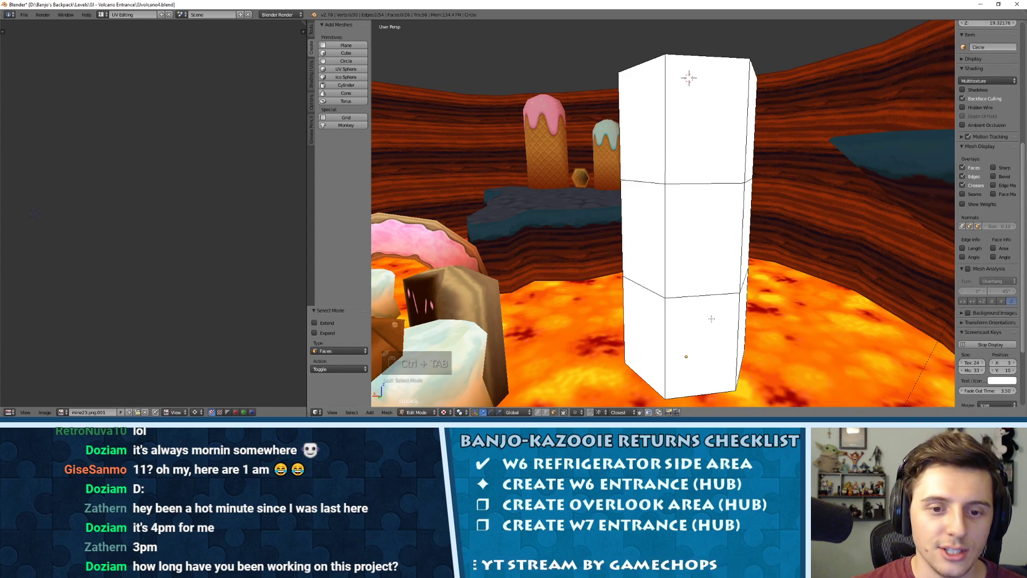
key("u")
left_click(677, 316)
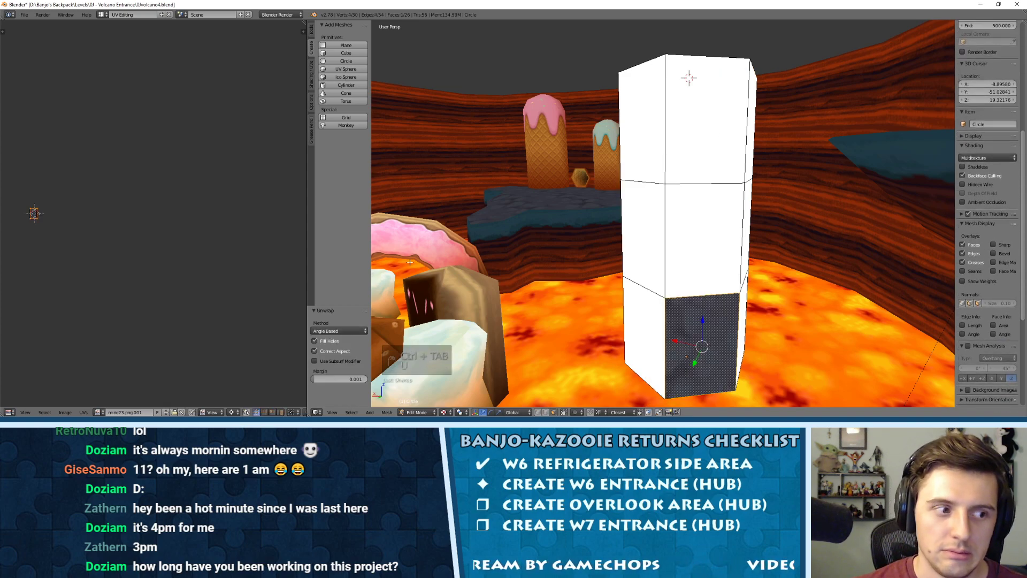
key("KP_Decimal")
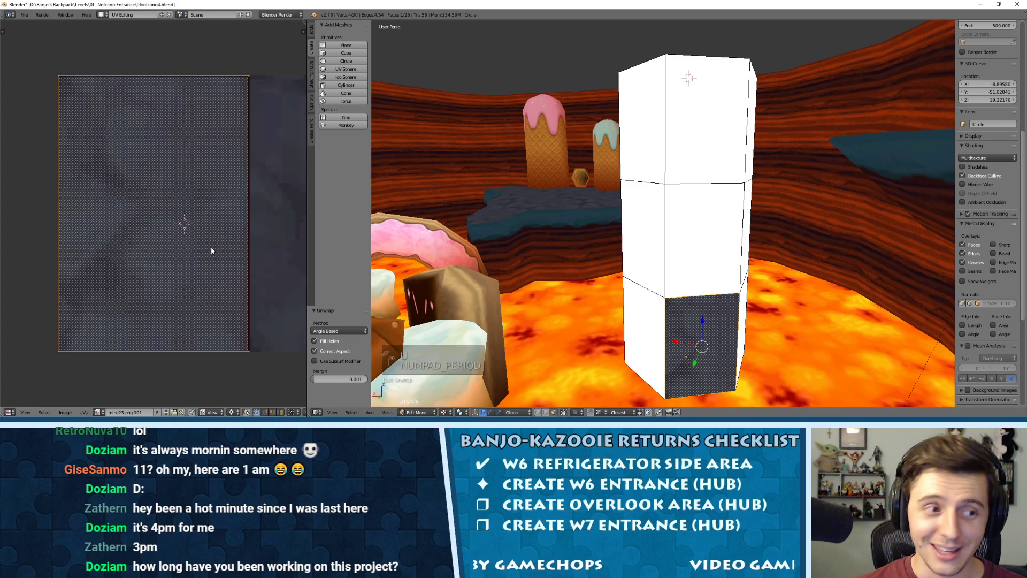
Assign the castle1.png brick texture to the unwrapped bottom side face.
left_click(98, 412)
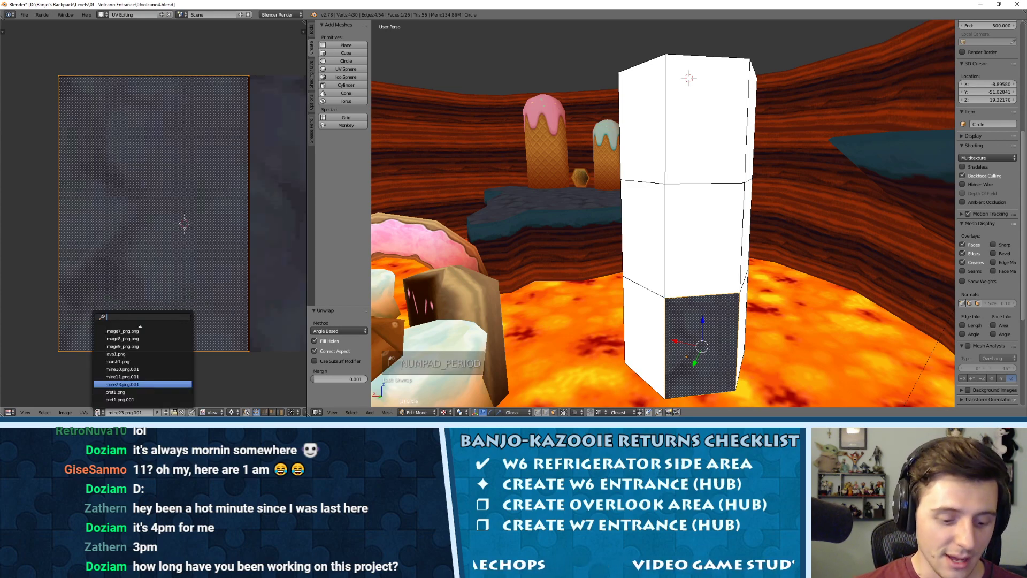
type("cast")
left_click(119, 339)
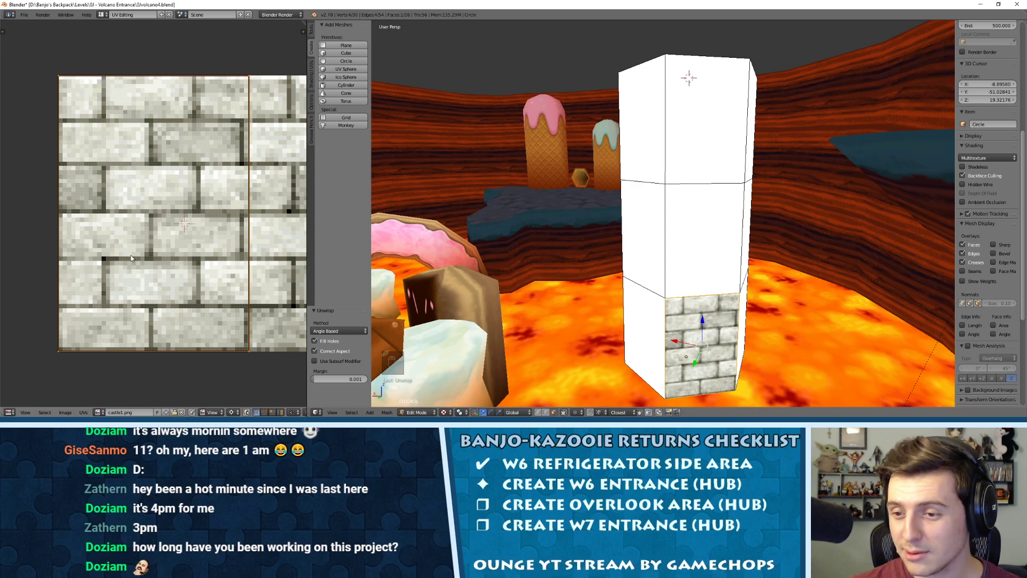
scroll(144, 223, "down", 5)
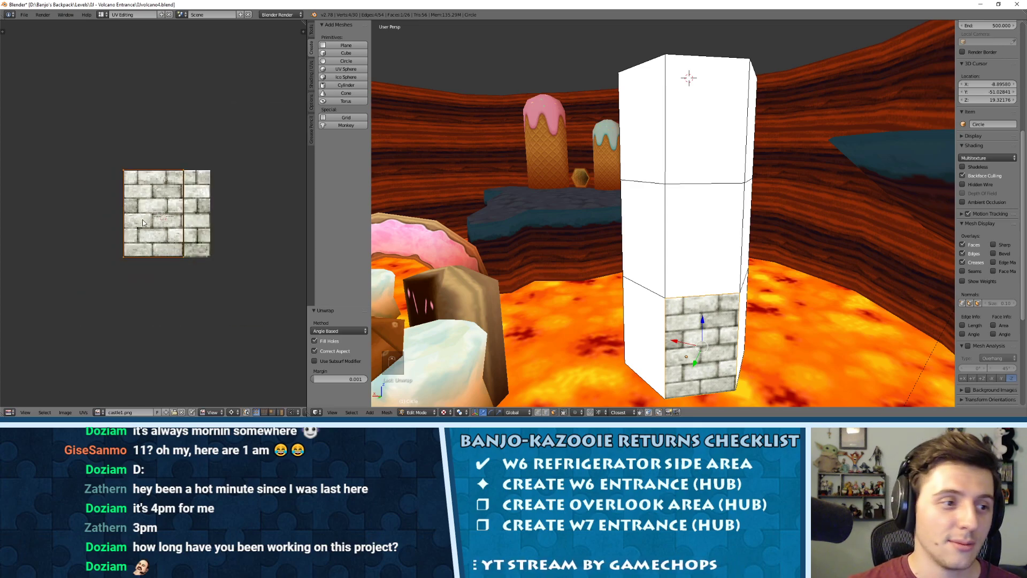
scroll(177, 220, "up", 3)
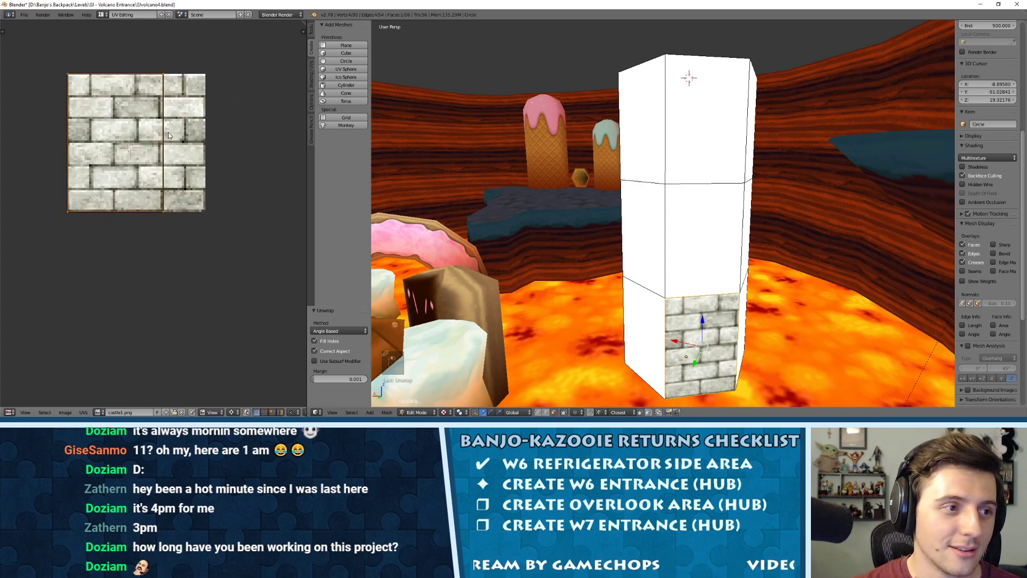
Select the linked side and rim faces of the pillar.
right_click(645, 324)
middle_click_drag(645, 324, 747, 332)
right_click(652, 318, "shift")
middle_click_drag(652, 319, 768, 325)
right_click(631, 322, "shift")
key("l")
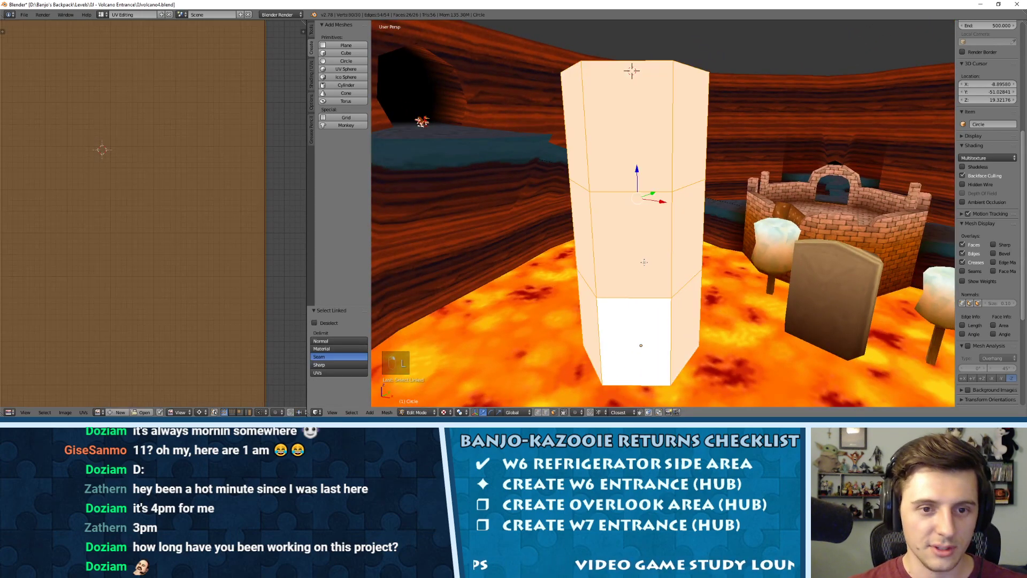
Deselect the six rim faces surrounding the pillar's inset top.
middle_click_drag(644, 289, 644, 353)
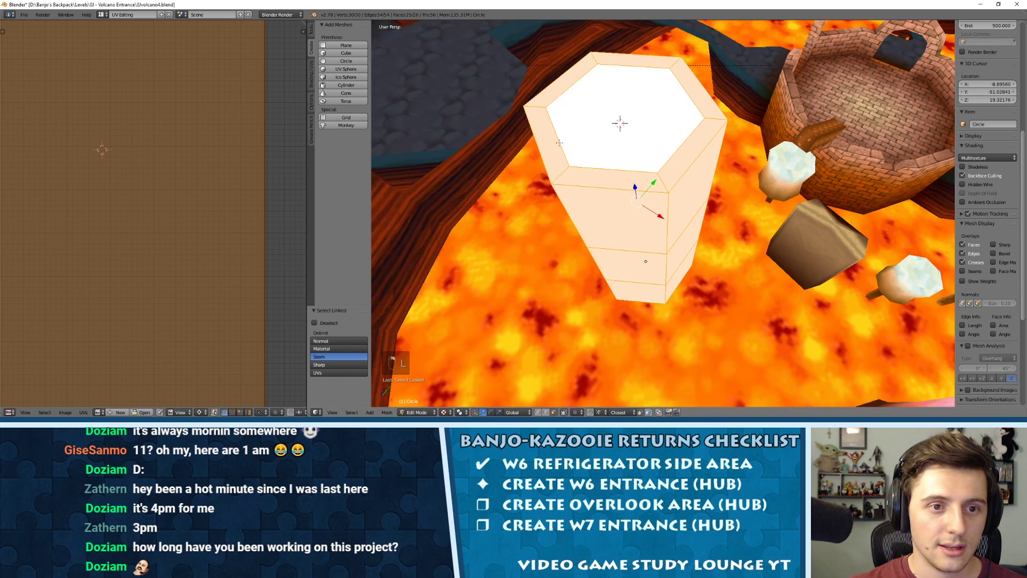
right_click(543, 153, "shift")
right_click(610, 180, "shift")
right_click(691, 147, "shift")
right_click(696, 88, "shift")
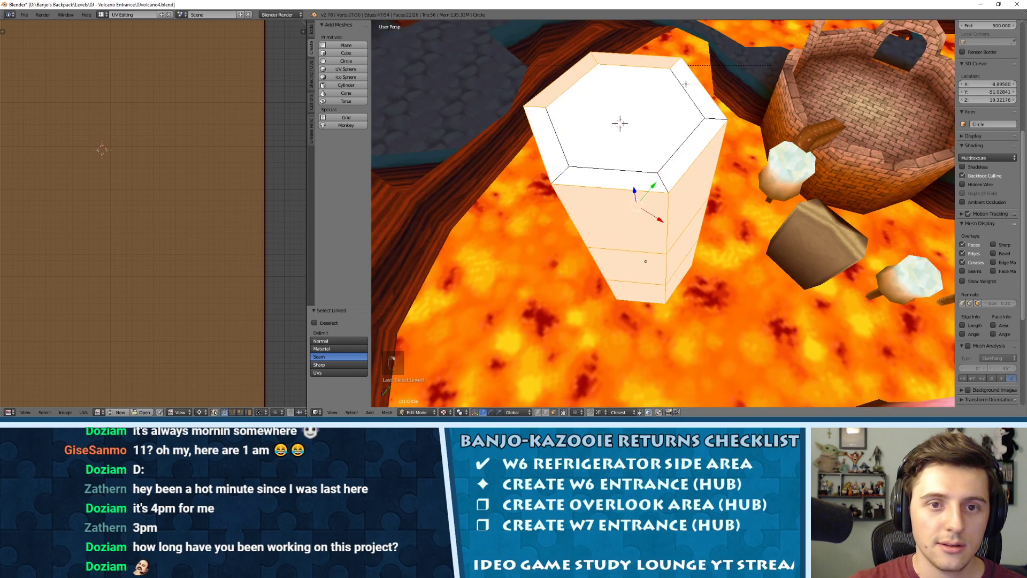
right_click(626, 58, "shift")
right_click(566, 81, "shift")
Make the brick-textured face active and unwrap the side faces with Follow Active Quads, using Length Average.
middle_click_drag(566, 81, 694, 92)
right_click(703, 212, "shift")
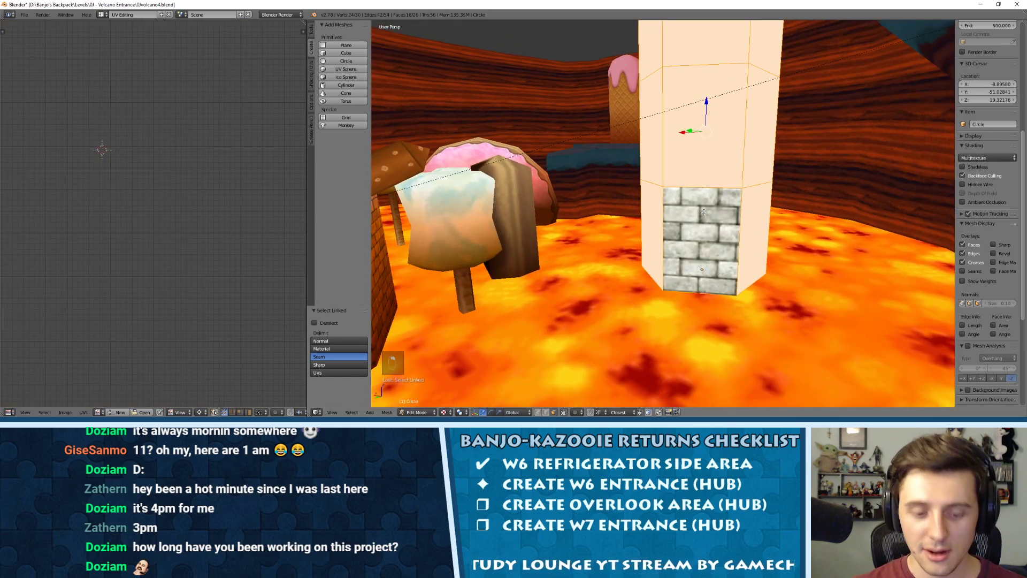
right_click(704, 212, "shift")
key("u")
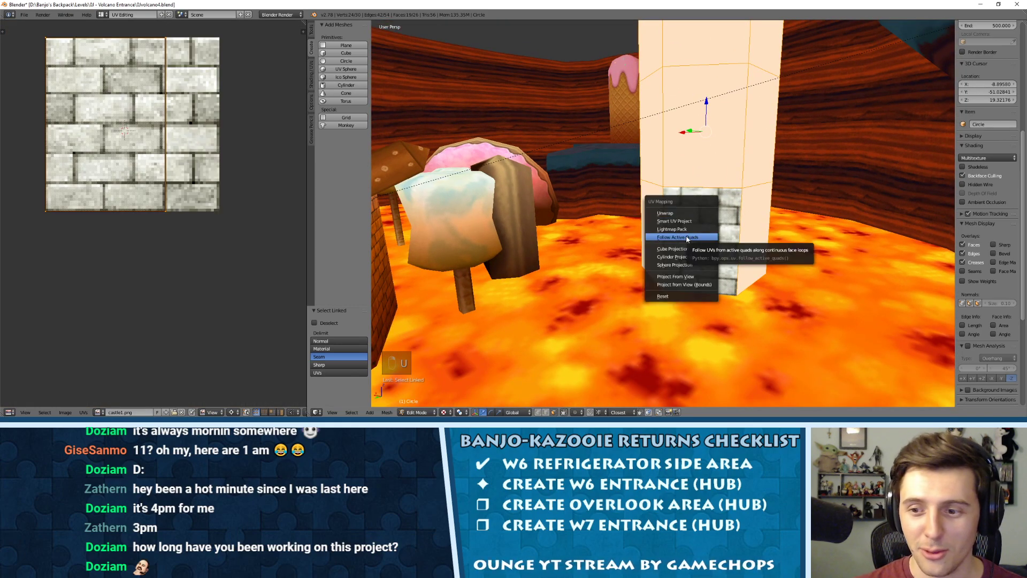
left_click(687, 238)
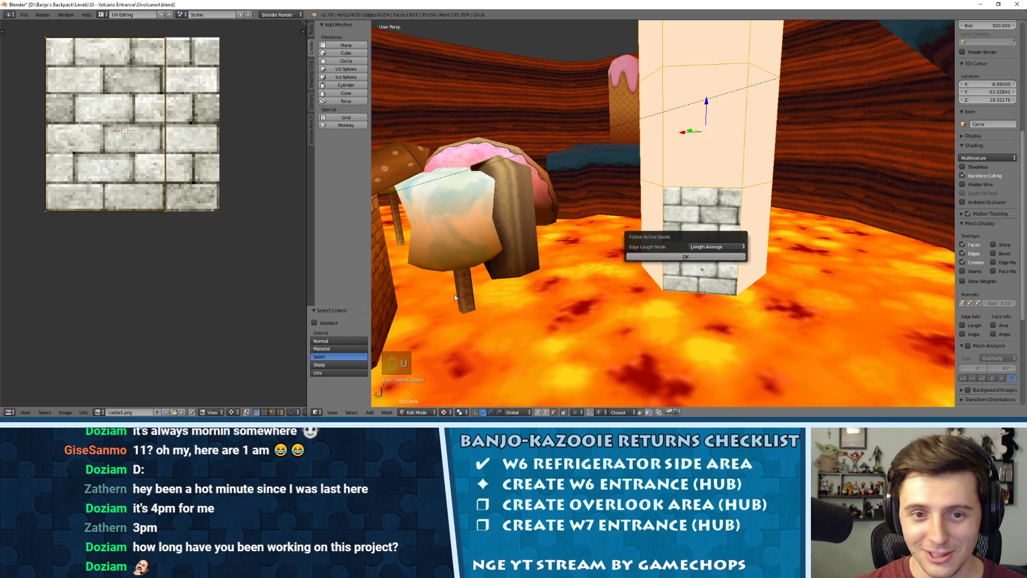
left_click(651, 256)
Assign the castle1.png texture to all selected side faces and check the bricks on the pillar within the level.
left_click(102, 412)
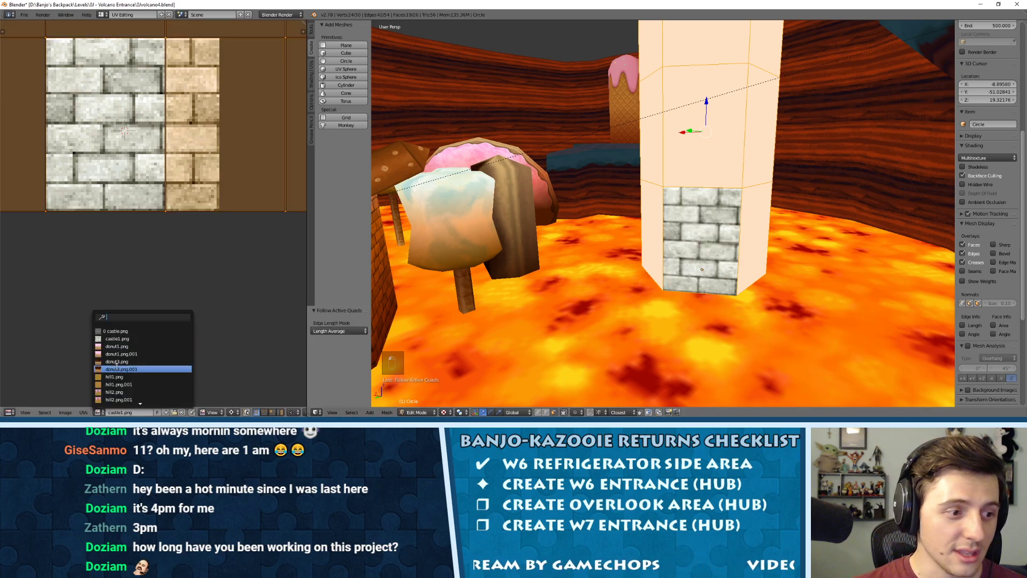
left_click(134, 343)
scroll(635, 242, "down", 10)
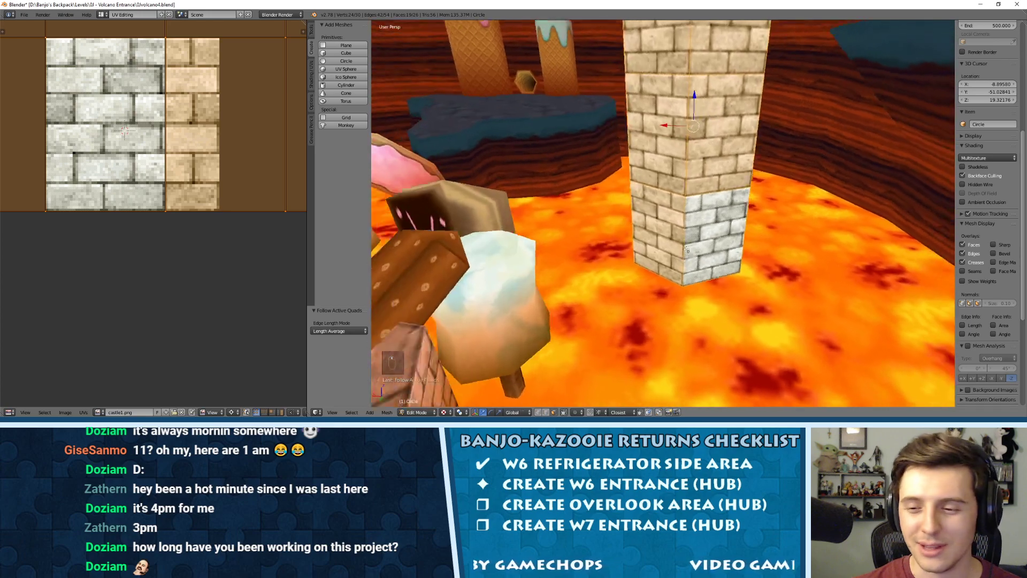
scroll(681, 234, "up", 2)
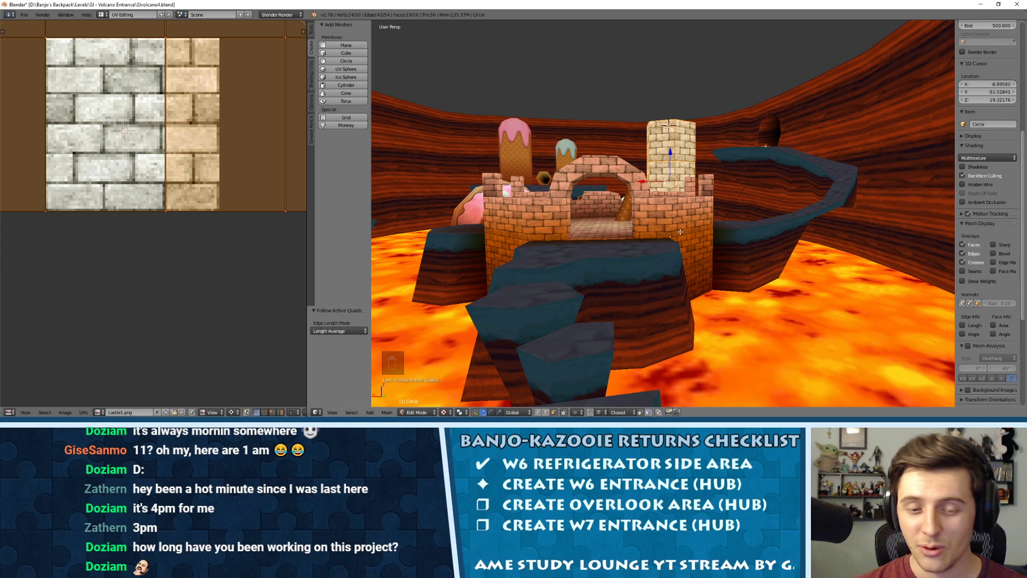
middle_click_drag(671, 219, 676, 268)
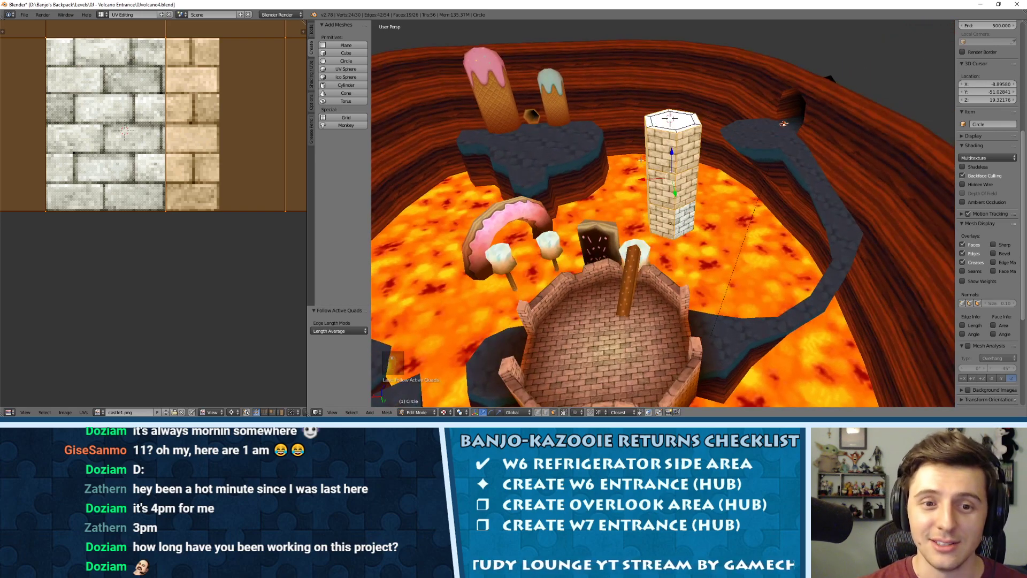
middle_click_drag(676, 179, 679, 241, "shift")
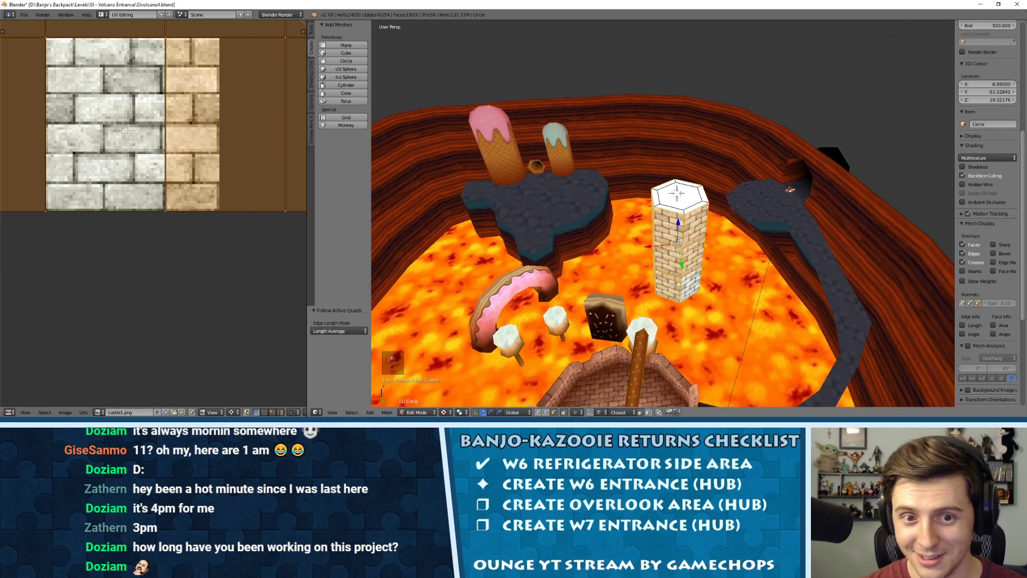
Switch to edge selection and subdivide the outer and inner edges of one section of the pillar's top rim.
scroll(676, 231, "up", 5)
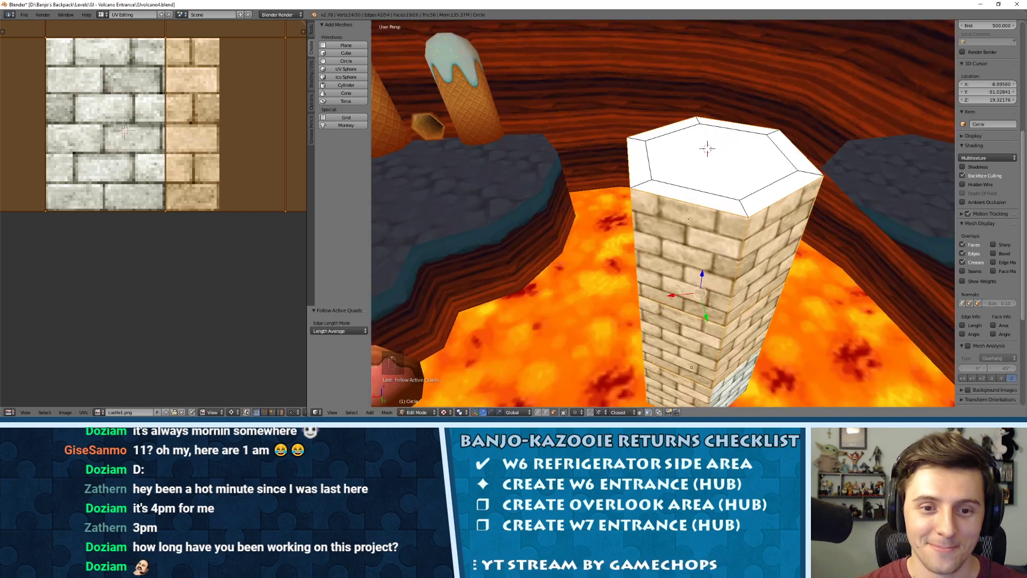
mouse_move(676, 230)
middle_mouse_down("shift")
mouse_move(602, 233)
mouse_move(711, 214)
mouse_move(661, 225)
middle_mouse_up("shift")
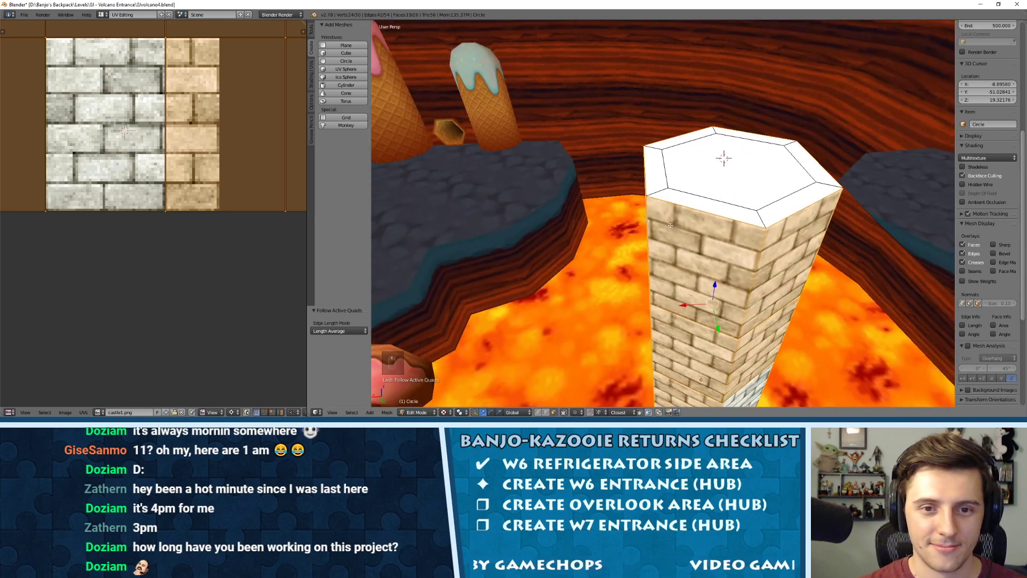
key("ctrl+Tab")
left_click(661, 225)
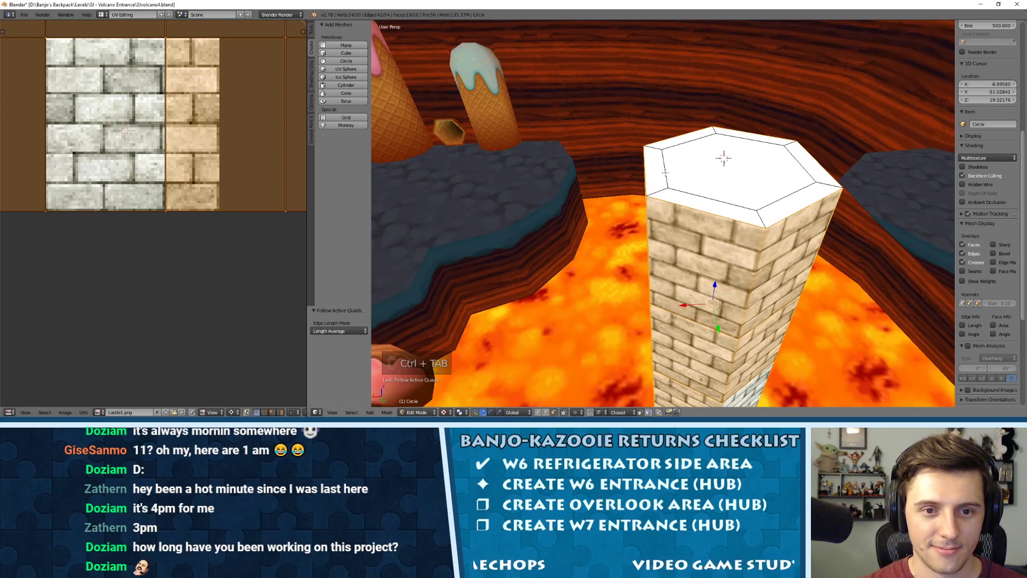
middle_click_drag(664, 173, 692, 227)
key("ctrl+Tab")
left_click(665, 222)
key("w")
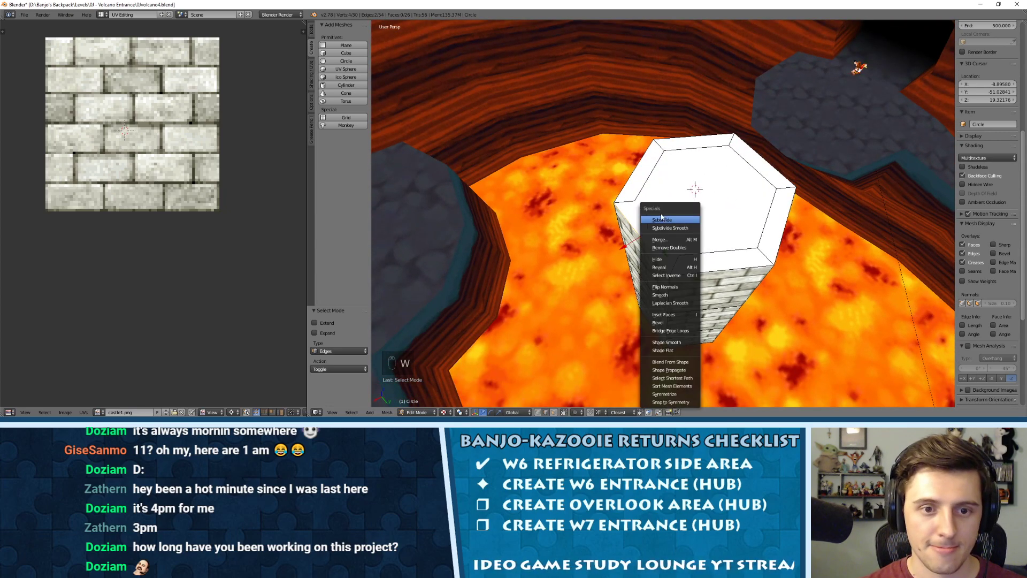
left_click(692, 225)
key("w")
left_click(701, 233)
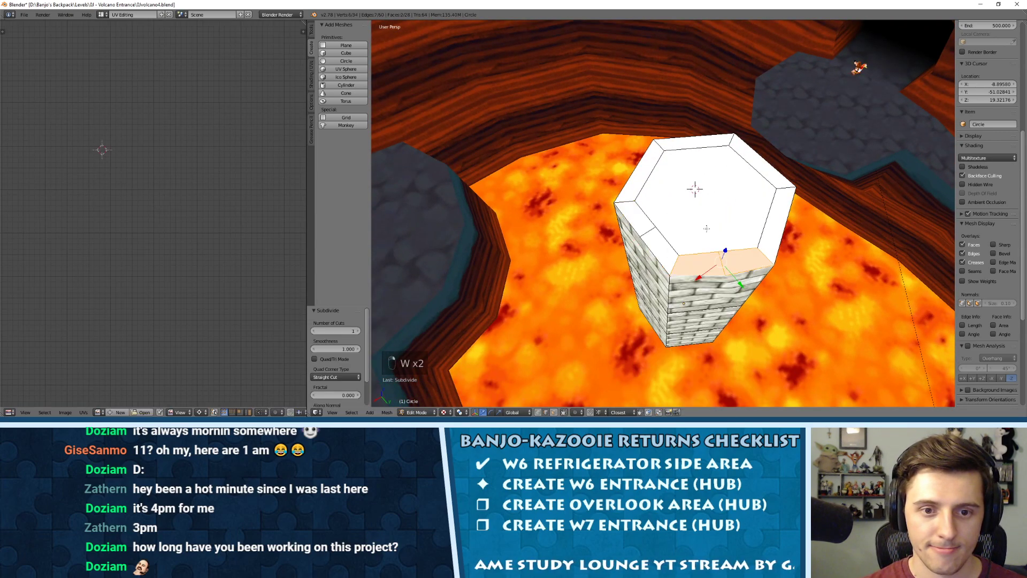
key("ctrl+z")
Subdivide the paired outer and inner edges of the next four rim sections around the pillar's top.
key("w")
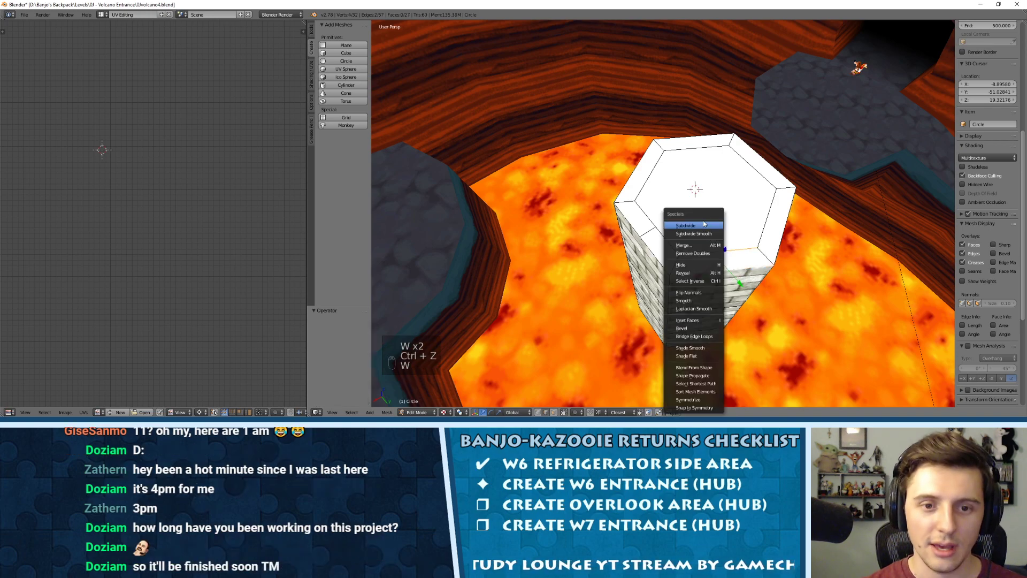
left_click(705, 226)
key("w")
left_click(773, 222)
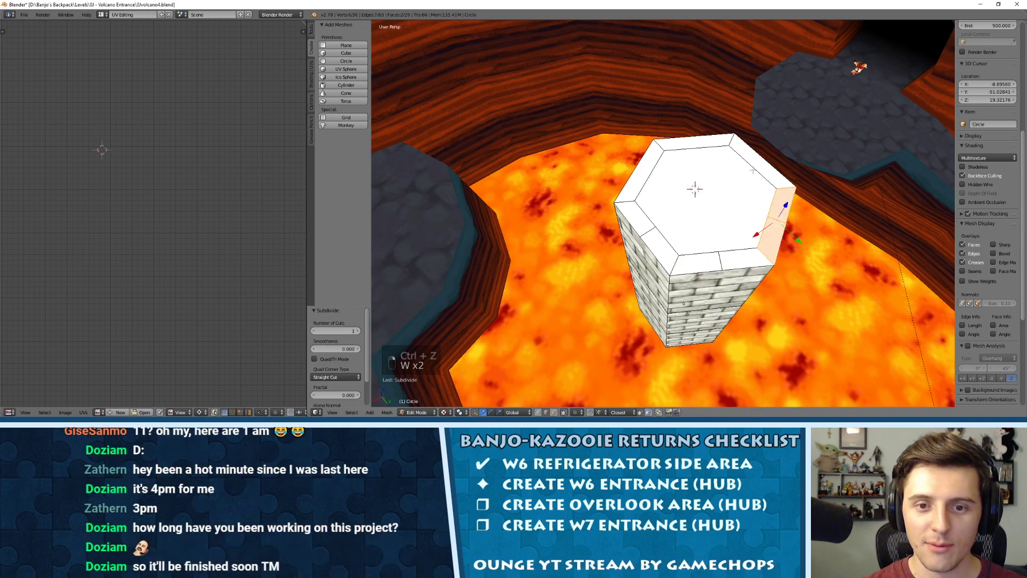
key("w")
left_click(769, 163)
key("w")
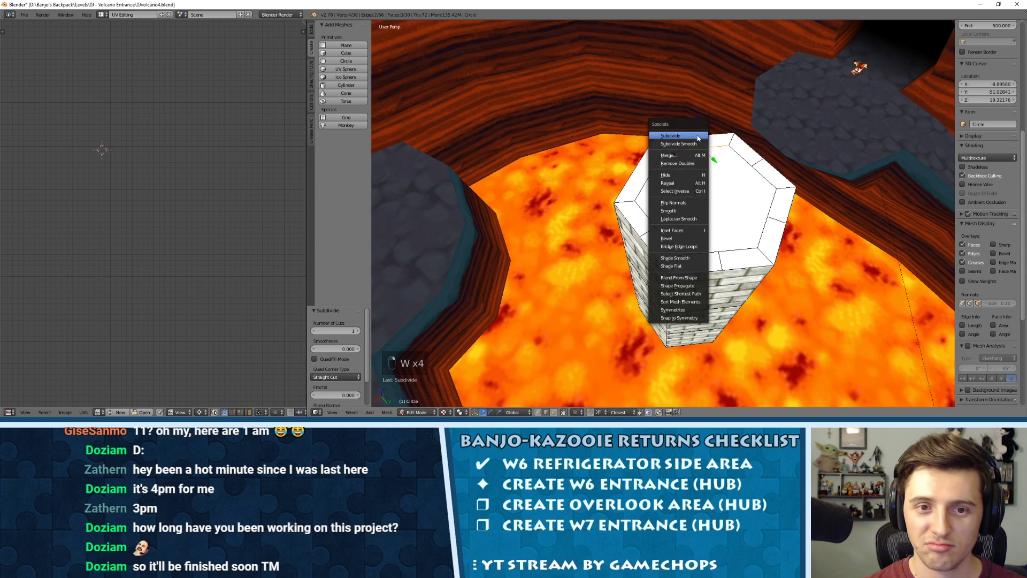
left_click(678, 141)
right_click(655, 177)
key("shift+w")
key("ctrl+z")
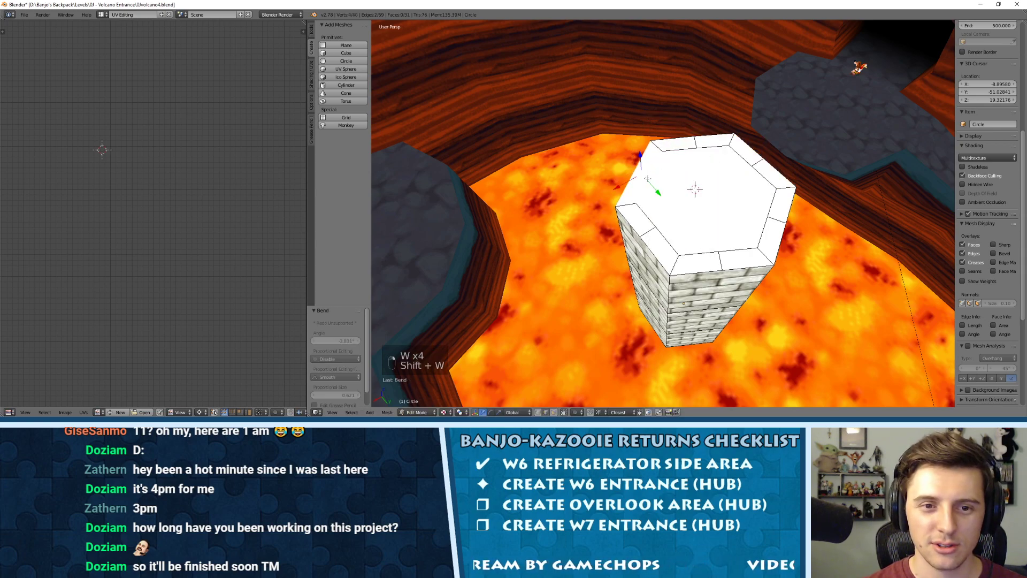
Subdivide the paired outer and inner edges of the last section of the pillar's top rim.
key("w")
left_click(655, 177)
Switch to face selection and select two adjoining rim faces around one corner of the pillar's top.
key("ctrl+Tab")
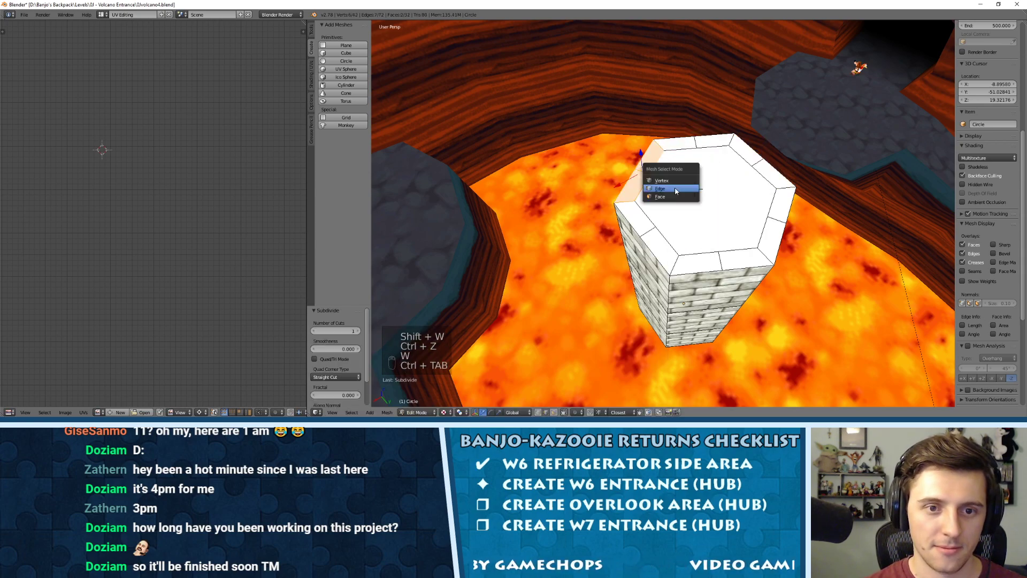
left_click(659, 198)
middle_click_drag(663, 196, 629, 172)
scroll(629, 154, "up", 1)
right_click(623, 172)
right_click(614, 168)
right_click(643, 156, "shift")
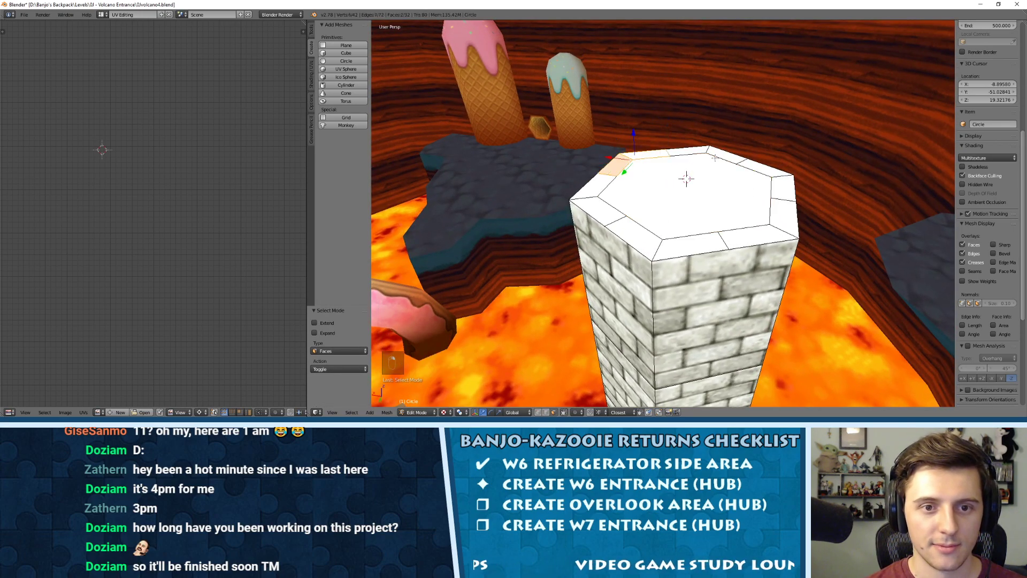
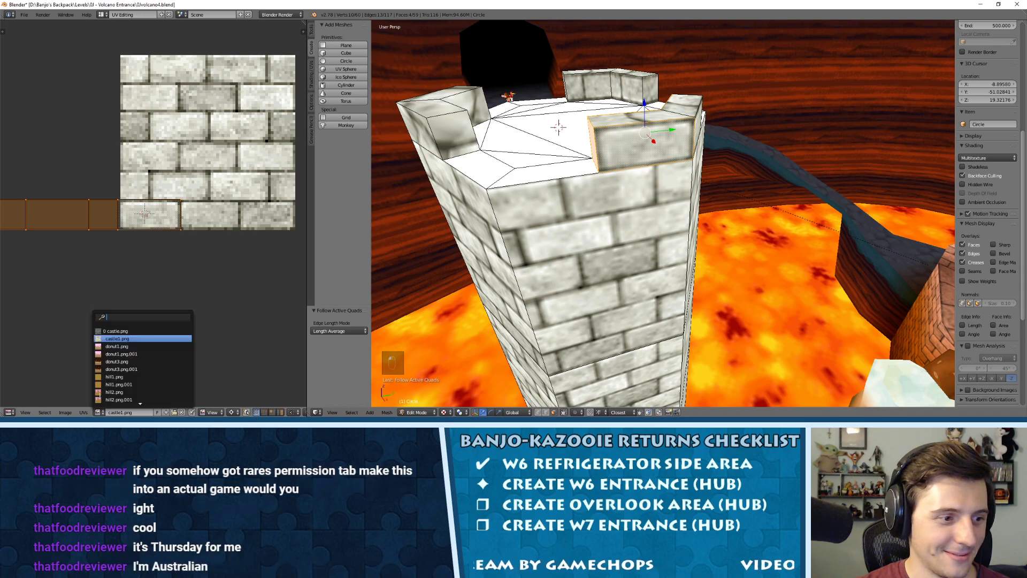
Select the outer face of the battlement that still has stretched bricks and unwrap it.
key("a")
key("Tab")
middle_click_drag(624, 163, 770, 147)
key("Tab")
right_click(771, 147)
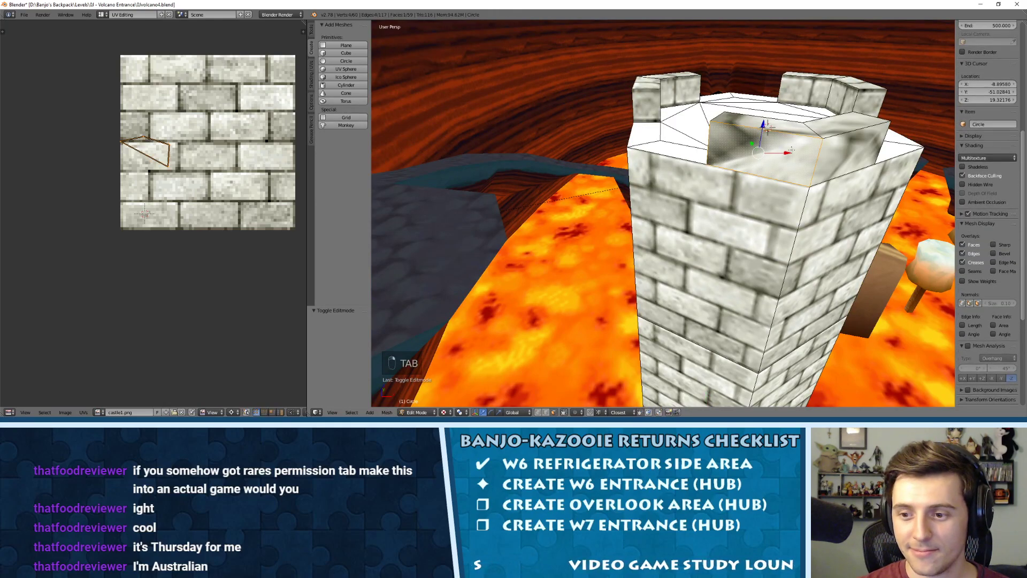
middle_click_drag(809, 156, 679, 142)
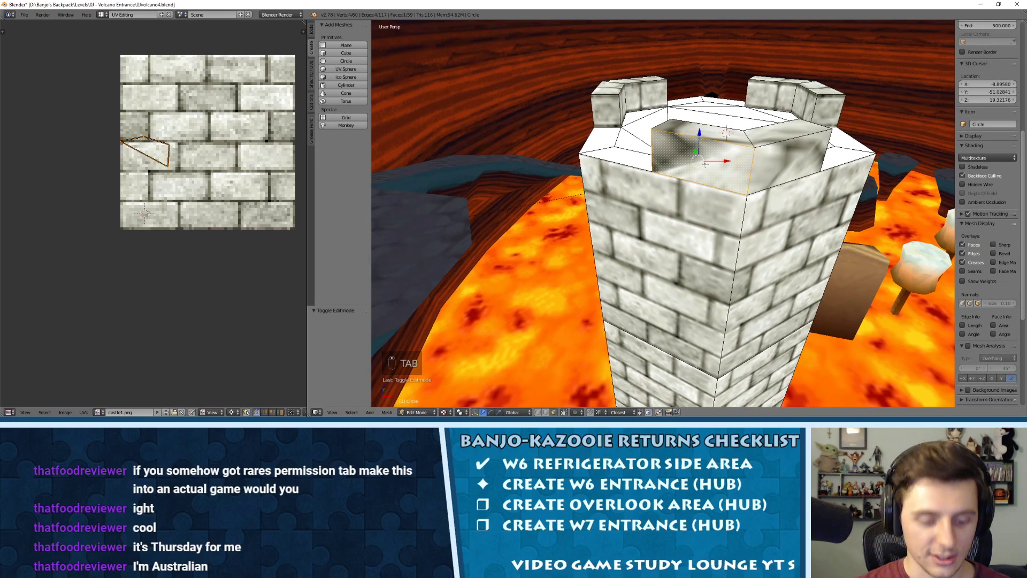
key("u")
left_click(680, 142)
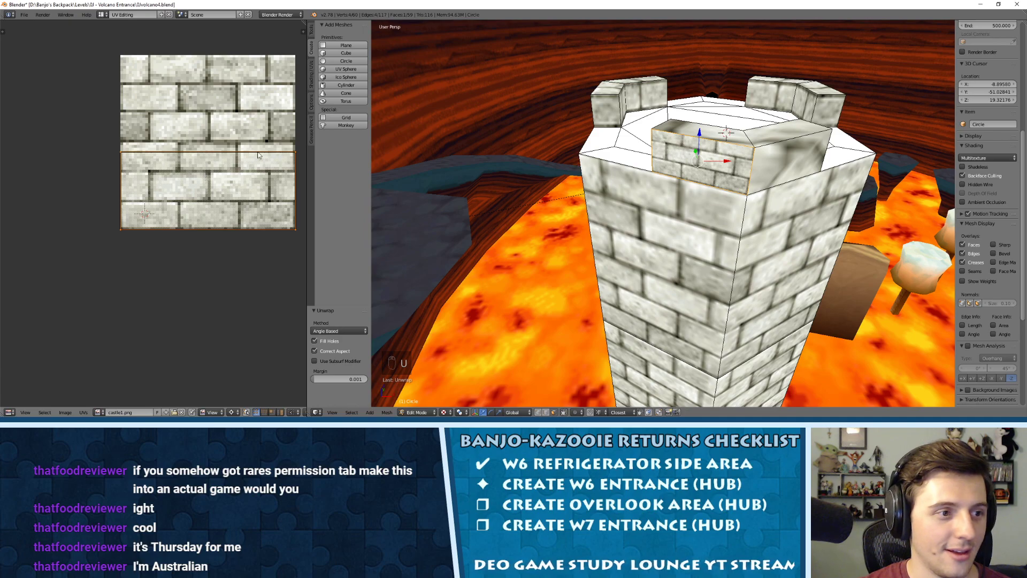
Shrink the battlement face's UVs, starting with a scale of about 0.471, and fit them over the lower-left brick of the texture.
key("s")
left_click(202, 175)
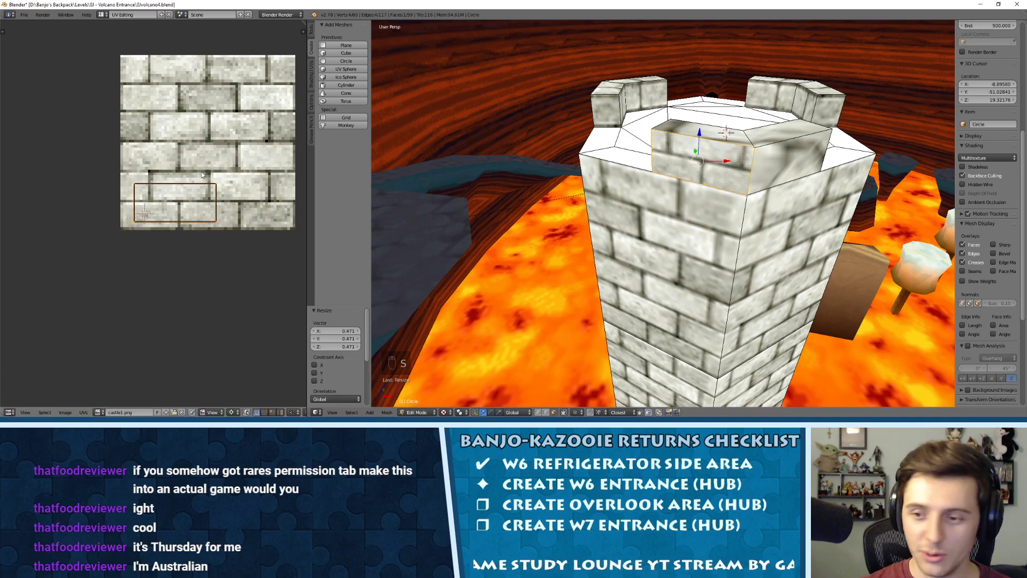
key("g")
left_click(175, 184)
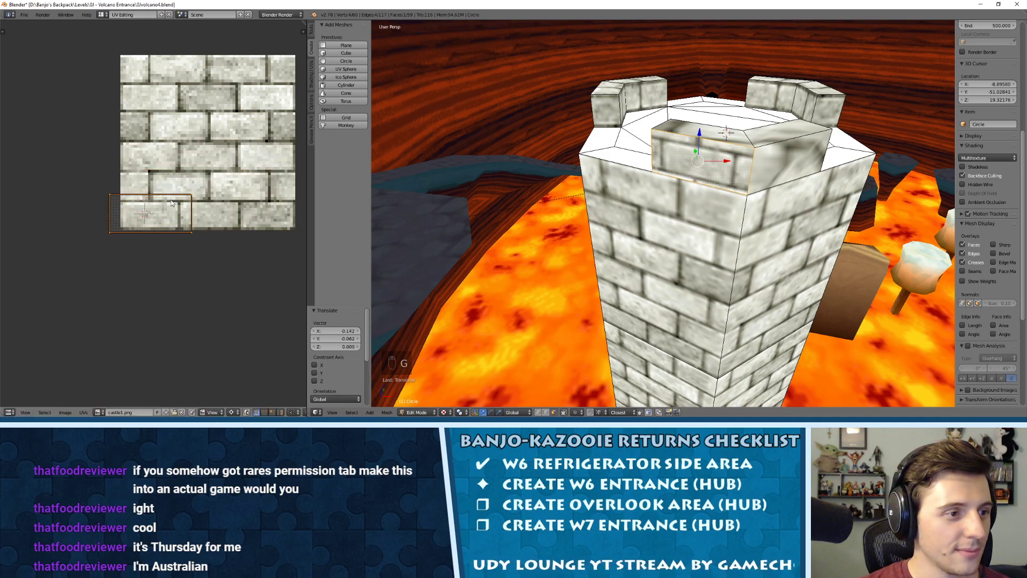
scroll(183, 159, "up", 4)
key("s")
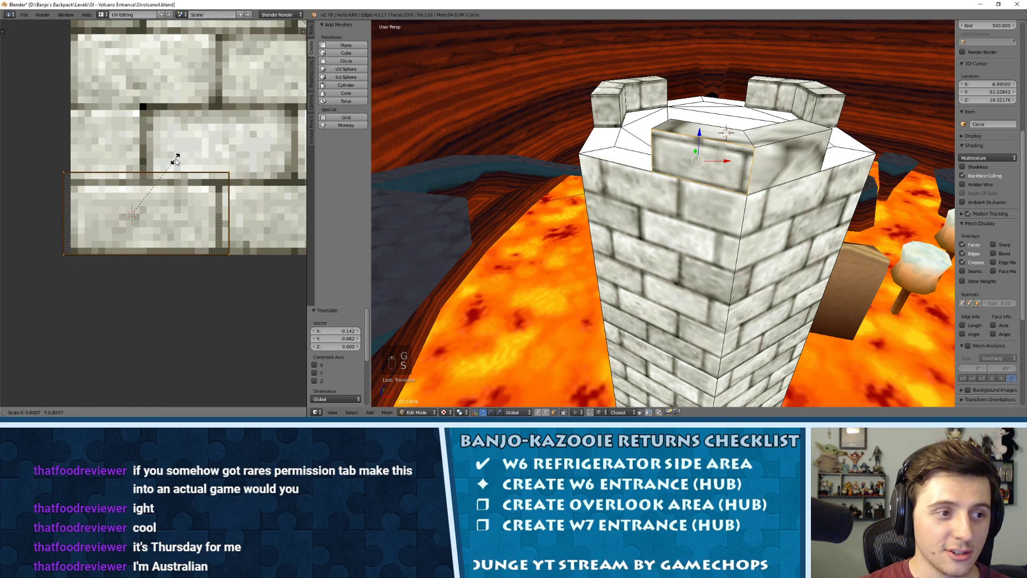
left_click(179, 161)
key("s")
left_click(196, 167)
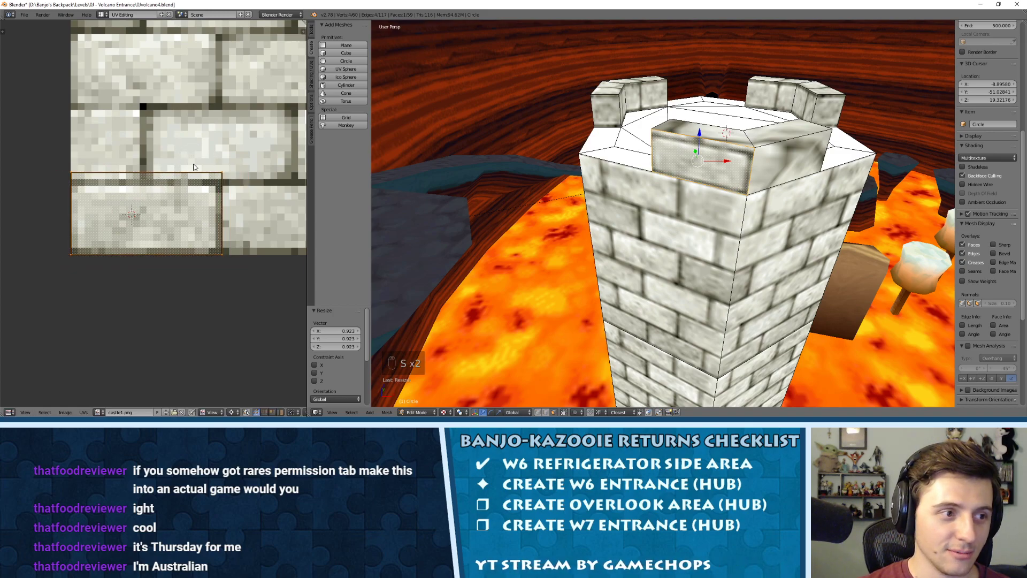
Select all the face's UVs and rescale them by about 0.897, followed by about 1.094, to tighten them around the brick.
key("a")
key("a")
key("a")
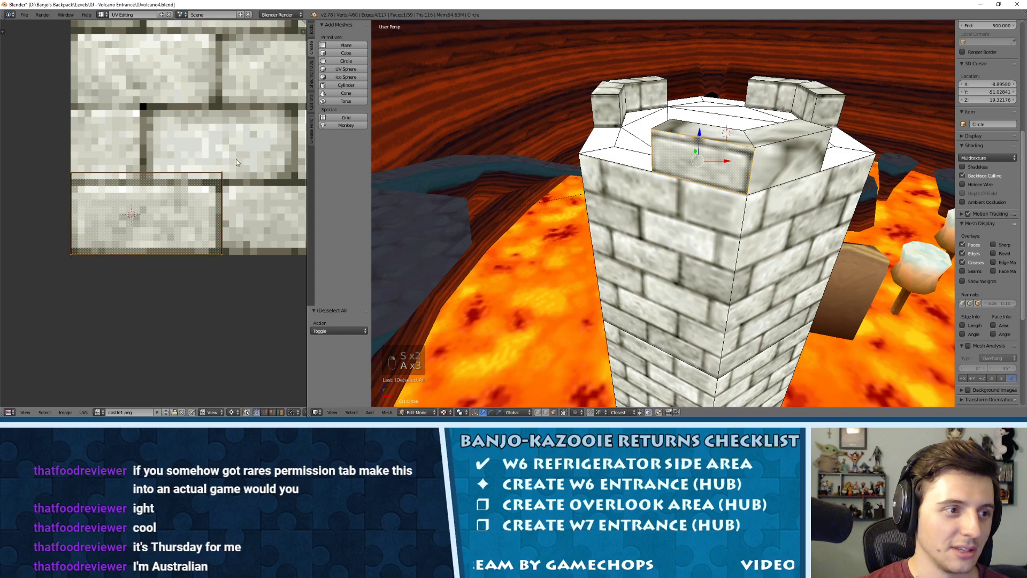
key("s")
left_click(239, 158)
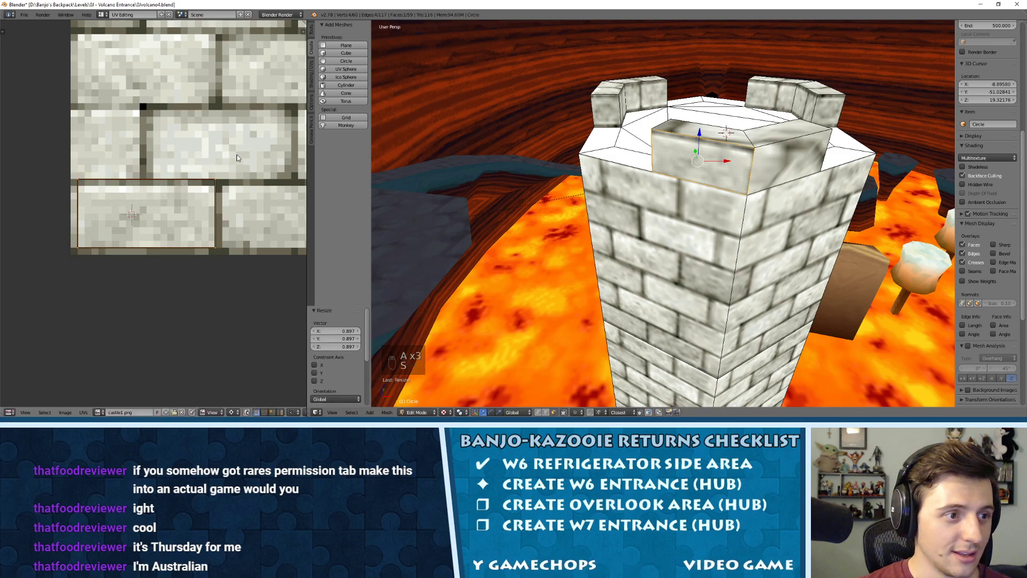
key("s")
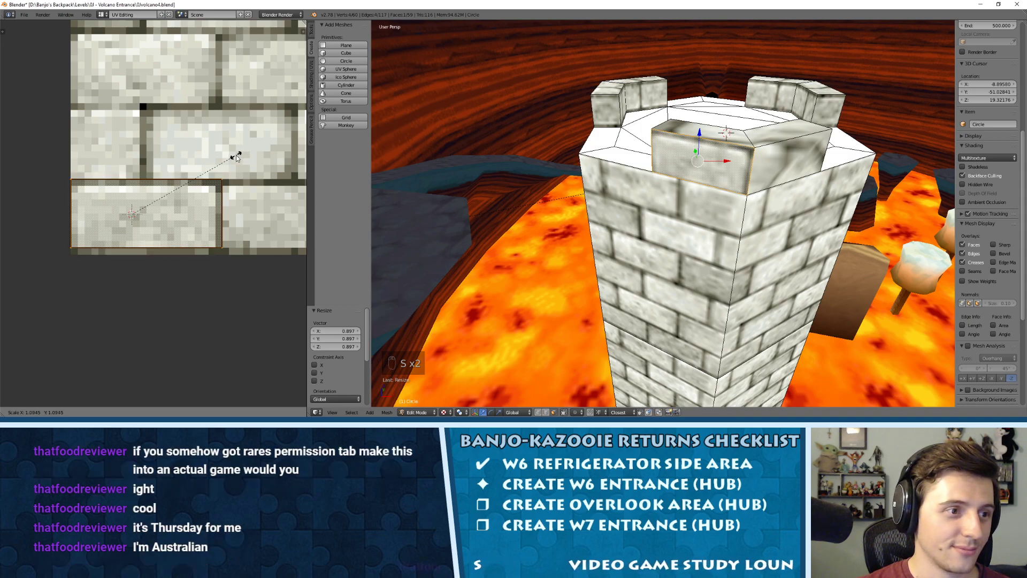
left_click(235, 155)
Scale the face's UVs by about 1.103 and move them so they line up with the texture's lower-left corner.
key("g")
key("s")
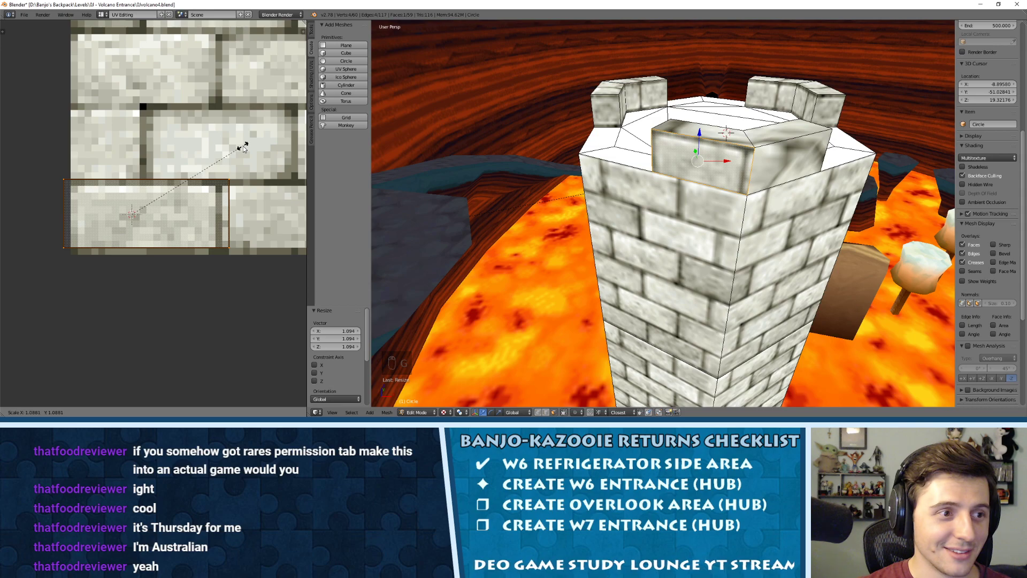
left_click(241, 149)
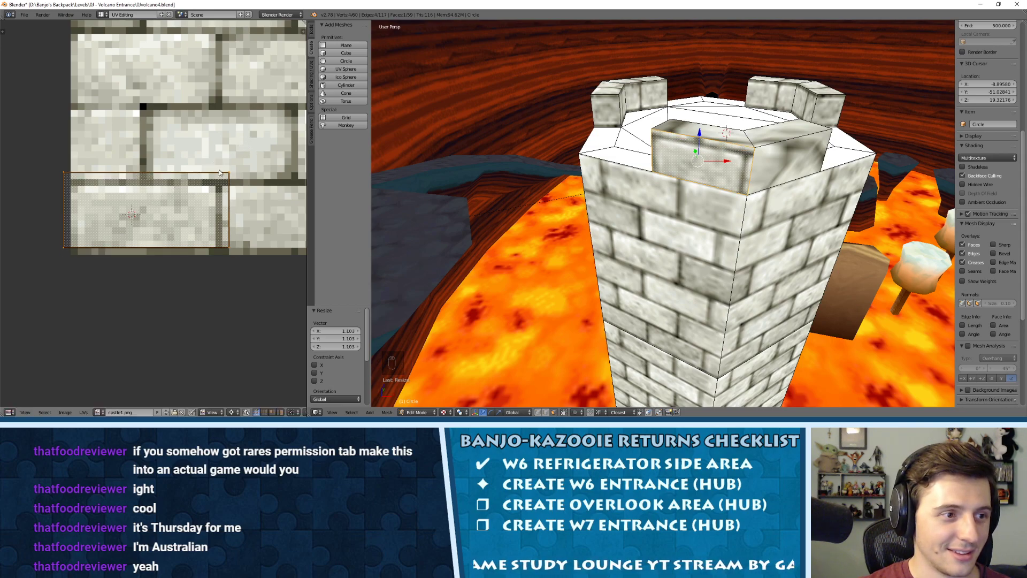
key("g")
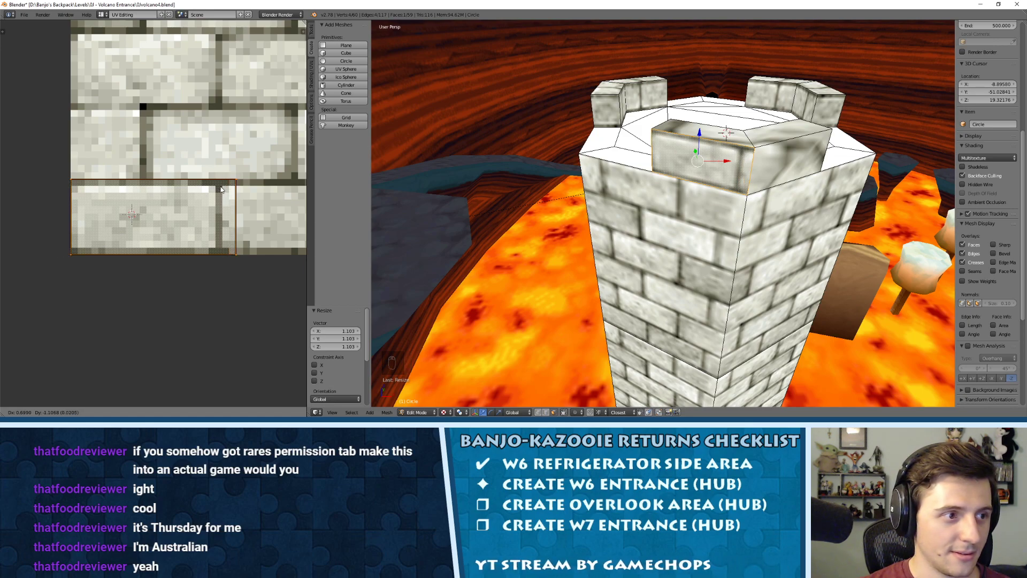
left_click(222, 190)
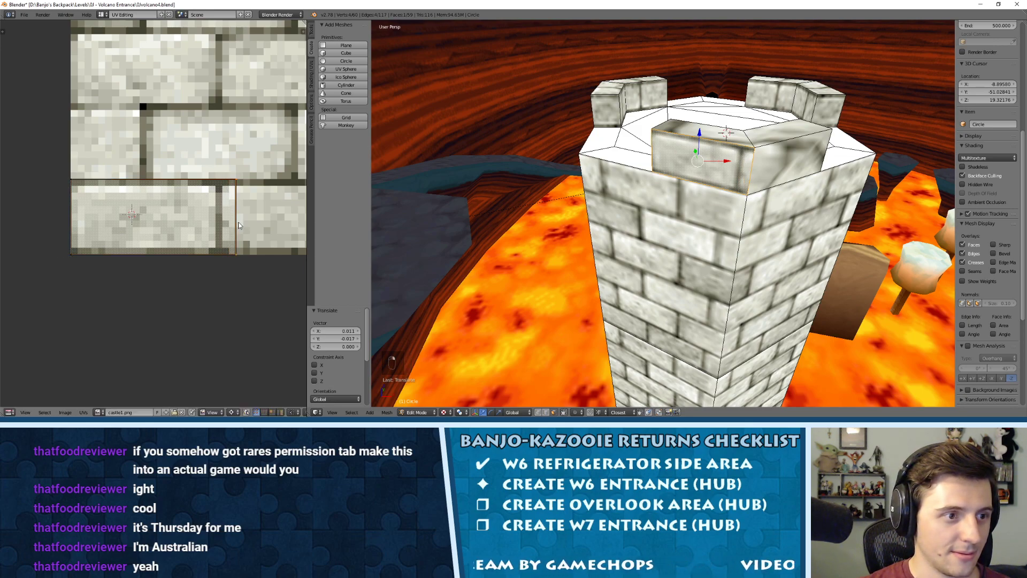
Align the side vertices of the face's UVs with the brick's vertical edges and clear the selection.
key("g")
left_click(225, 246)
right_click(69, 246)
right_click(66, 187, "shift")
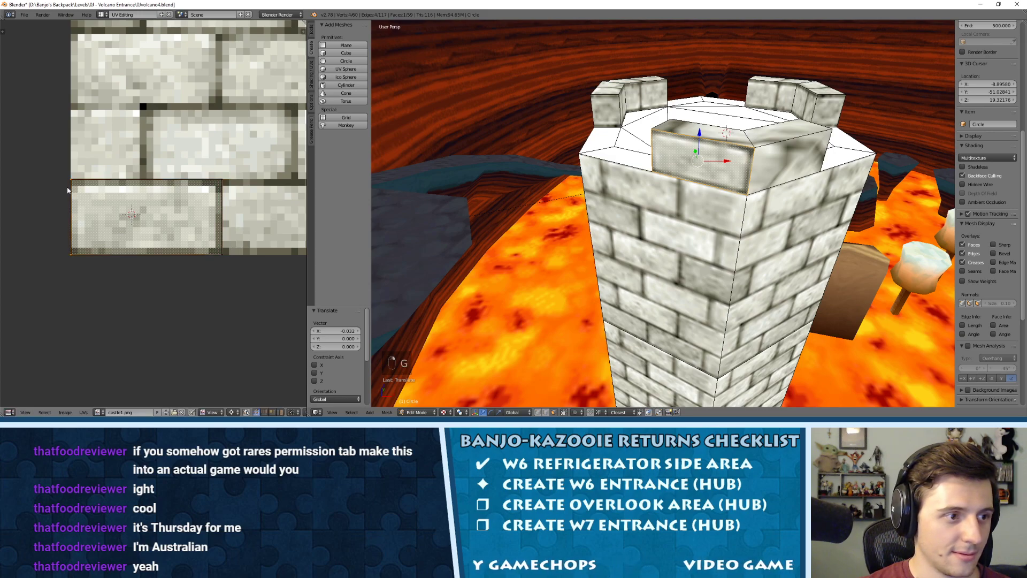
key("g")
left_click(65, 191)
key("a")
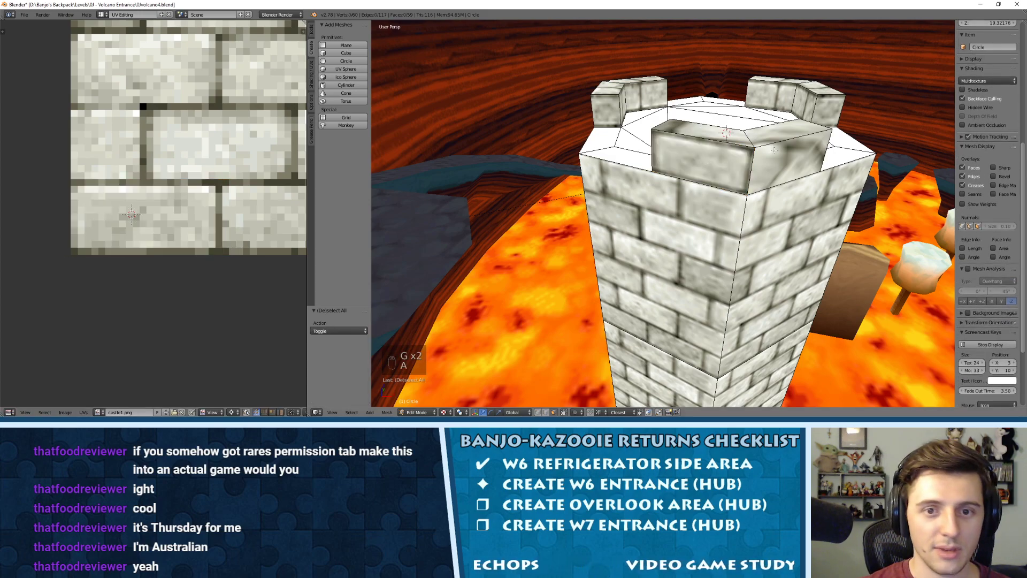
Select the remaining outer, end and inner side faces around the same battlement.
key("Tab")
key("Tab")
right_click(768, 153)
middle_click_drag(769, 154, 667, 158)
right_click(514, 133, "shift")
middle_click_drag(517, 131, 432, 157)
right_click(521, 65, "shift")
right_click(543, 47, "shift")
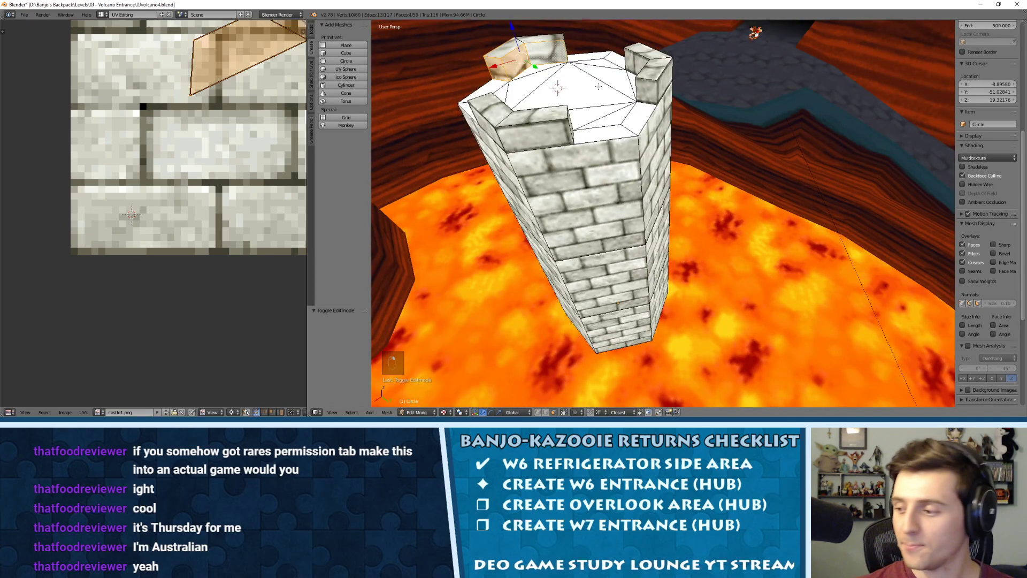
middle_click_drag(698, 124, 626, 125)
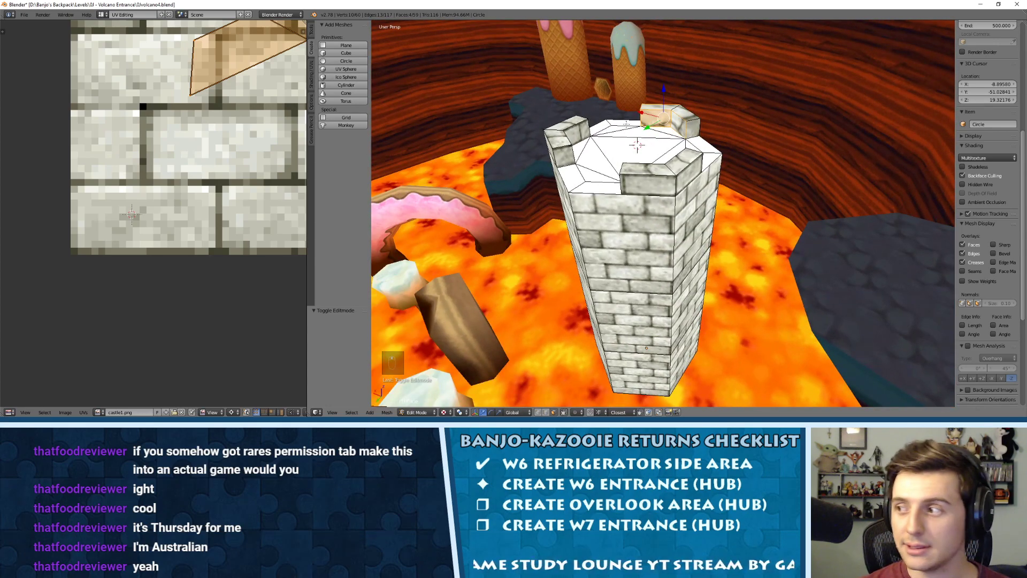
right_click(690, 131, "shift")
middle_click_drag(690, 131, 564, 107)
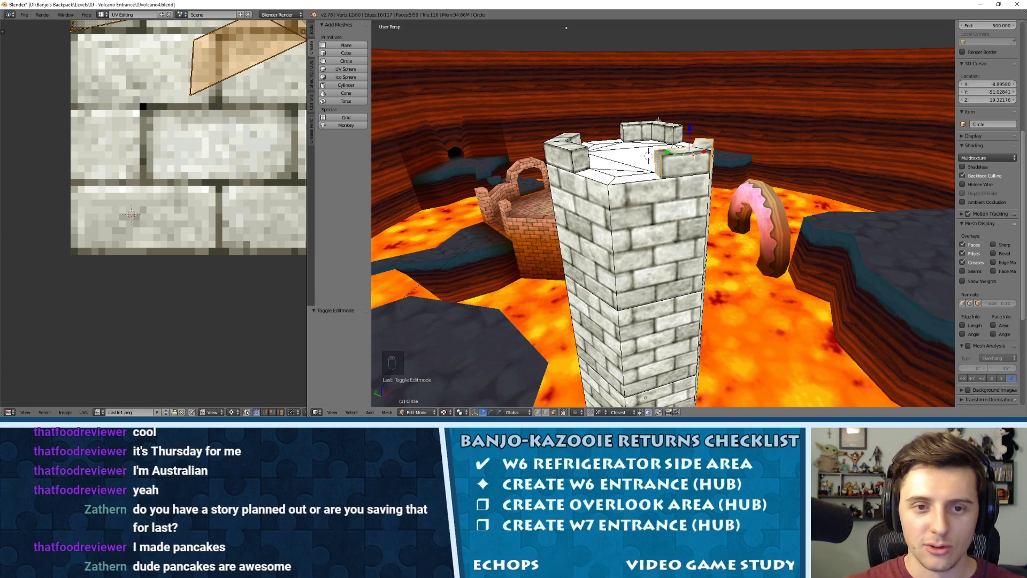
Add the fitted brick face as the active face and unwrap the battlement's sides with Follow Active Quads, using Length Average.
mouse_move(658, 119)
middle_mouse_down()
mouse_move(612, 134)
mouse_move(500, 134)
mouse_move(670, 116)
middle_mouse_up()
scroll(247, 121, "down", 2)
scroll(247, 120, "down", 1)
scroll(535, 139, "up", 3)
right_click(671, 116, "shift")
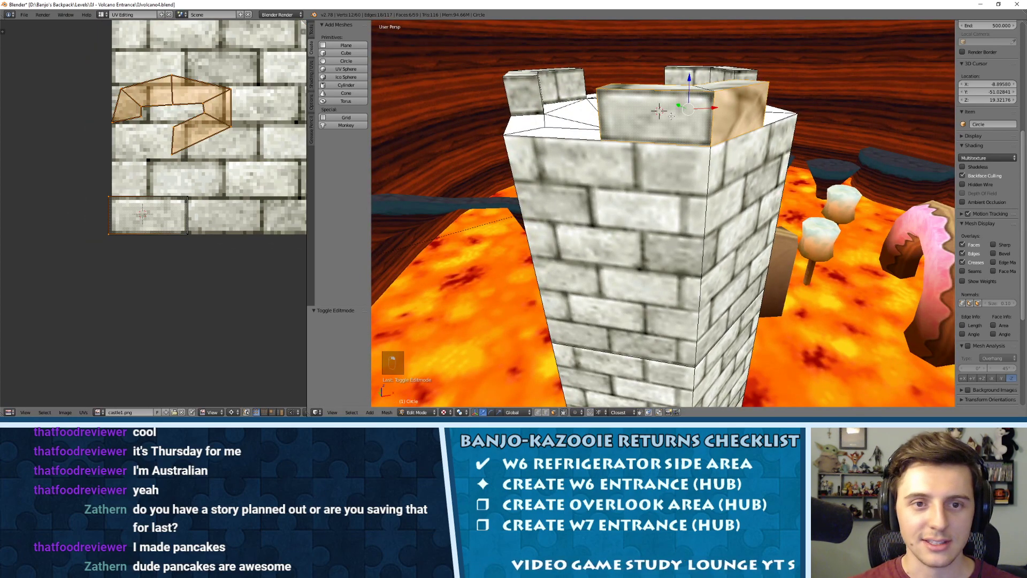
key("u")
left_click(648, 142)
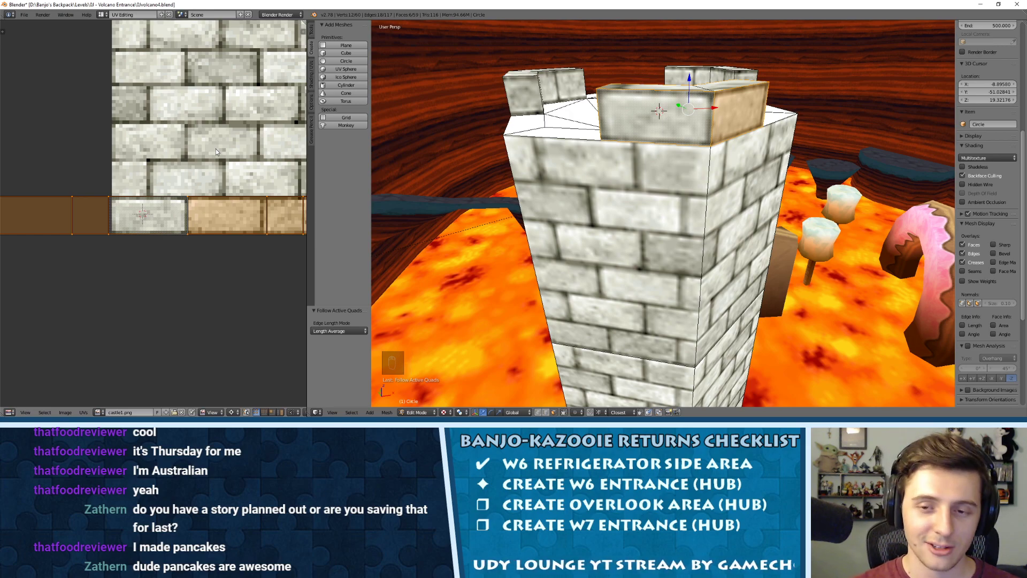
scroll(197, 202, "down", 4)
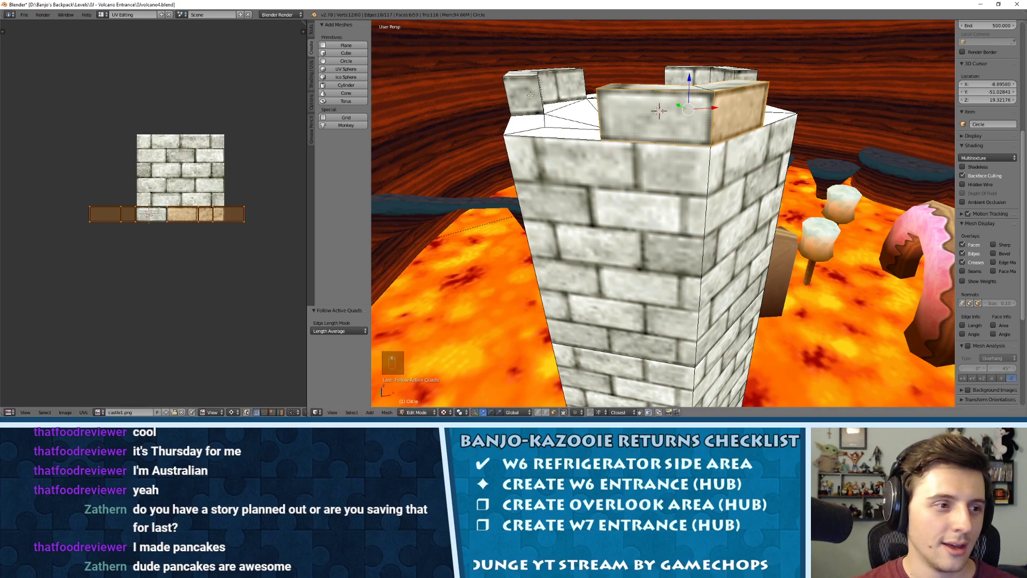
Unwrap the battlement's two top faces from its textured outer face with Follow Active Quads, using Length Average.
middle_click_drag(682, 98, 637, 170)
right_click(644, 138)
right_click(676, 137, "shift")
right_click(636, 172, "shift")
key("u")
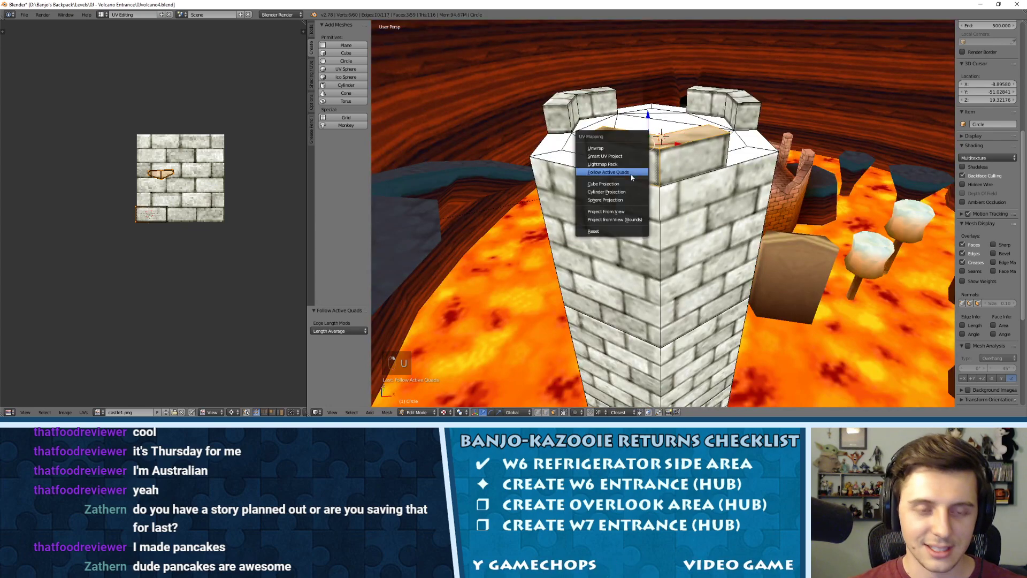
left_click(631, 172)
left_click(674, 194)
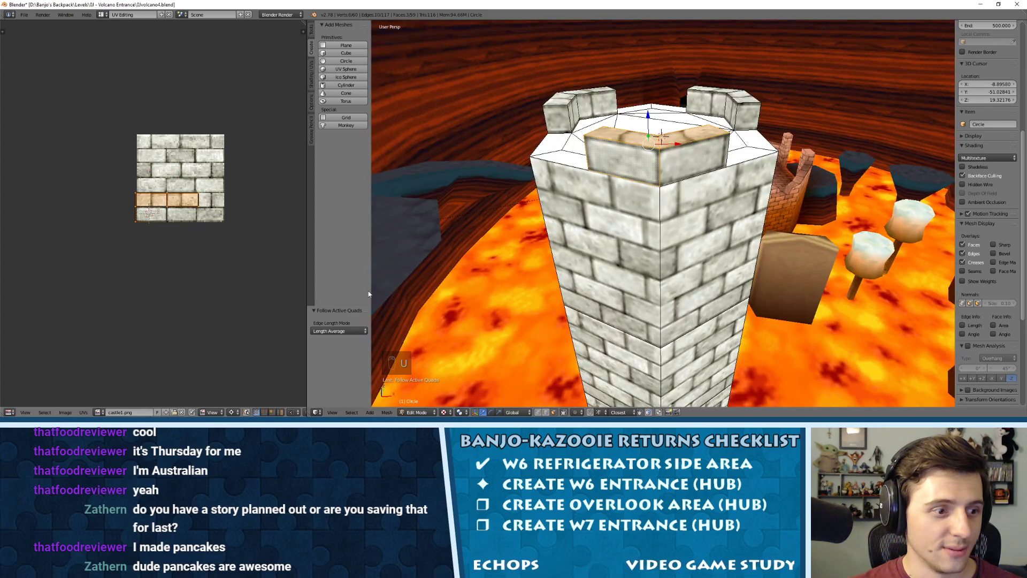
key("a")
key("Tab")
Select the flat white faces of the pillar's top, between and inside the battlements, using circle select for most of them.
mouse_move(631, 161)
middle_mouse_down()
mouse_move(674, 170)
mouse_move(626, 176)
middle_mouse_up()
key("Tab")
scroll(677, 230, "up", 2)
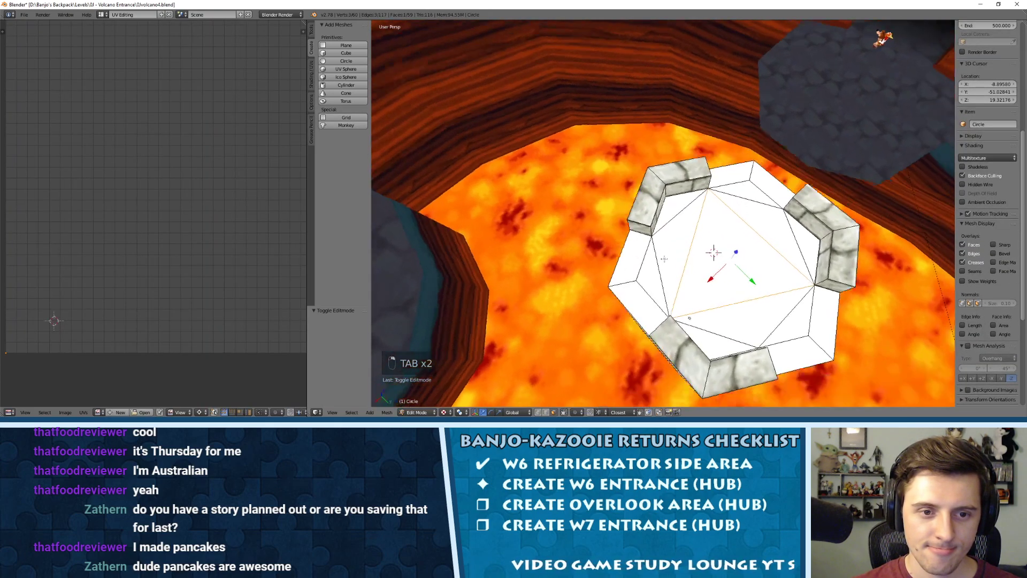
middle_click_drag(664, 259, 604, 236)
key("c")
left_click(594, 232)
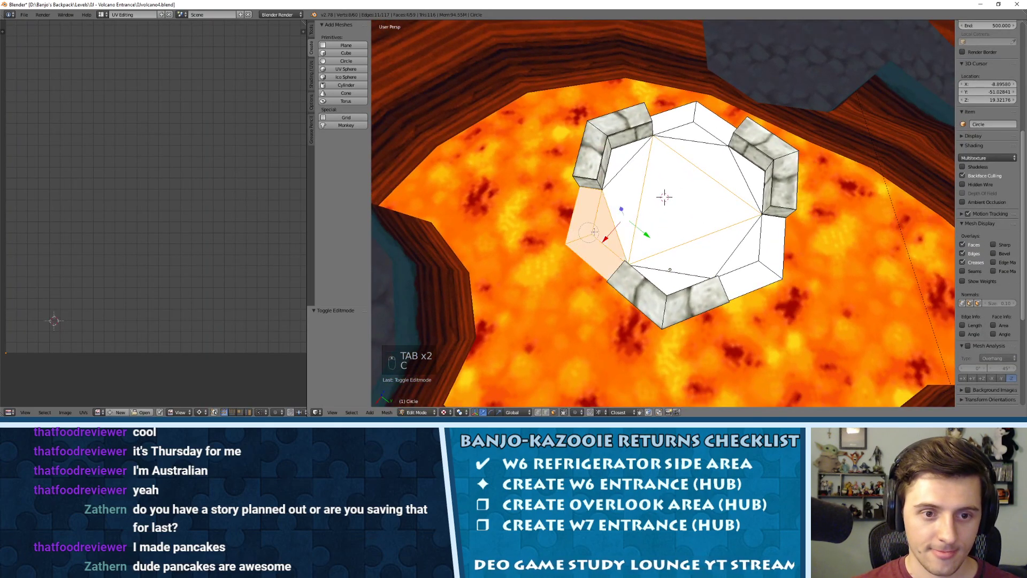
mouse_move(595, 231)
left_mouse_down()
mouse_move(690, 252)
mouse_move(749, 235)
mouse_move(725, 174)
left_mouse_up()
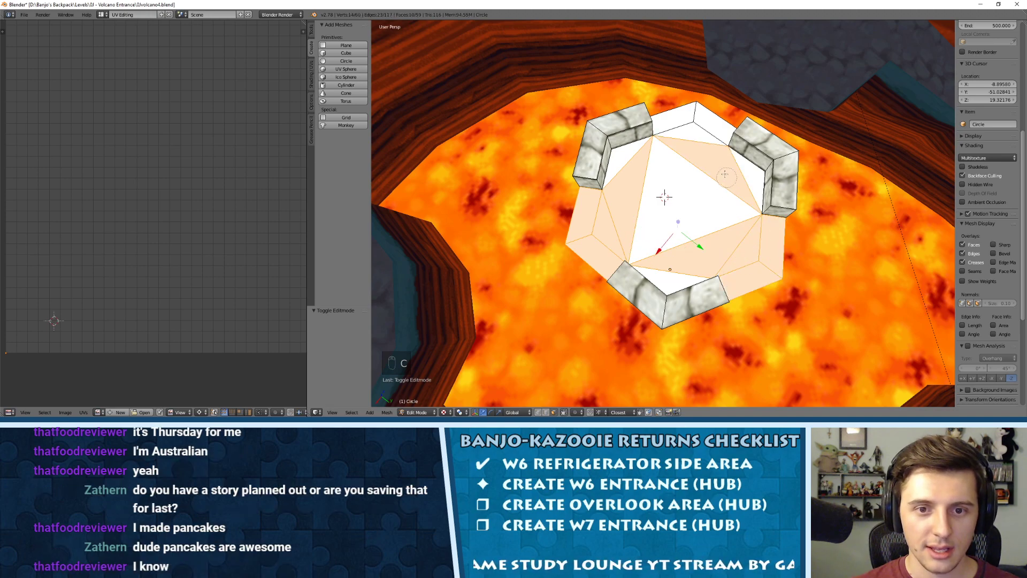
left_click_drag(701, 138, 696, 126)
left_click(625, 156)
left_click(747, 179)
right_click(726, 191)
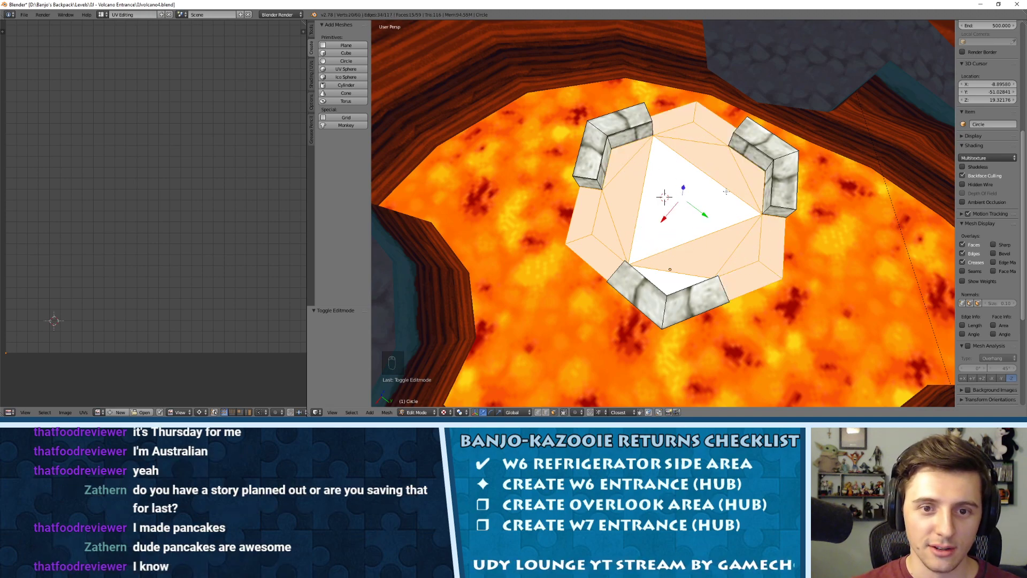
right_click(671, 278, "shift")
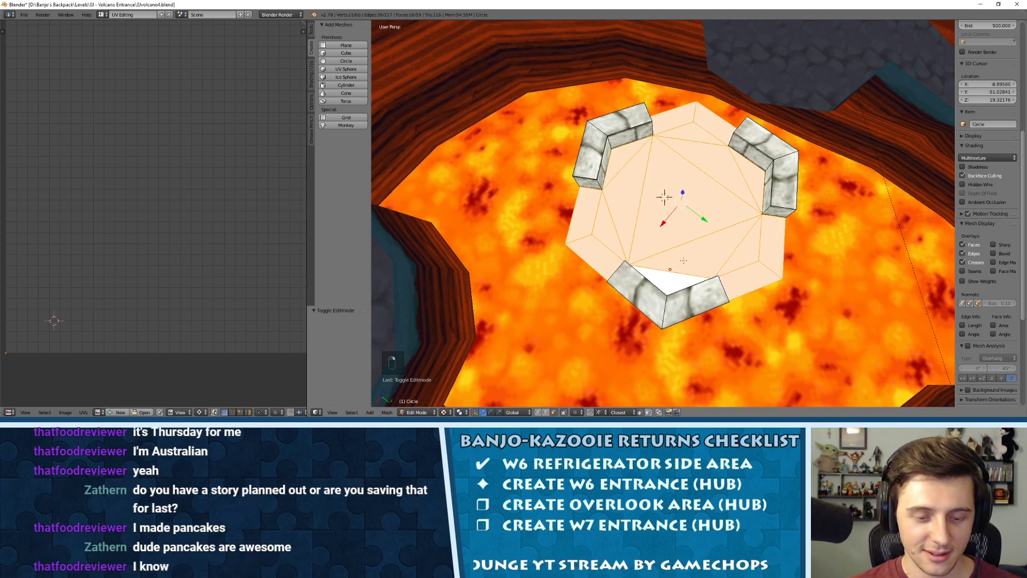
Unwrap the selected top faces and assign the castle1.png texture to them.
key("u")
left_click(674, 206)
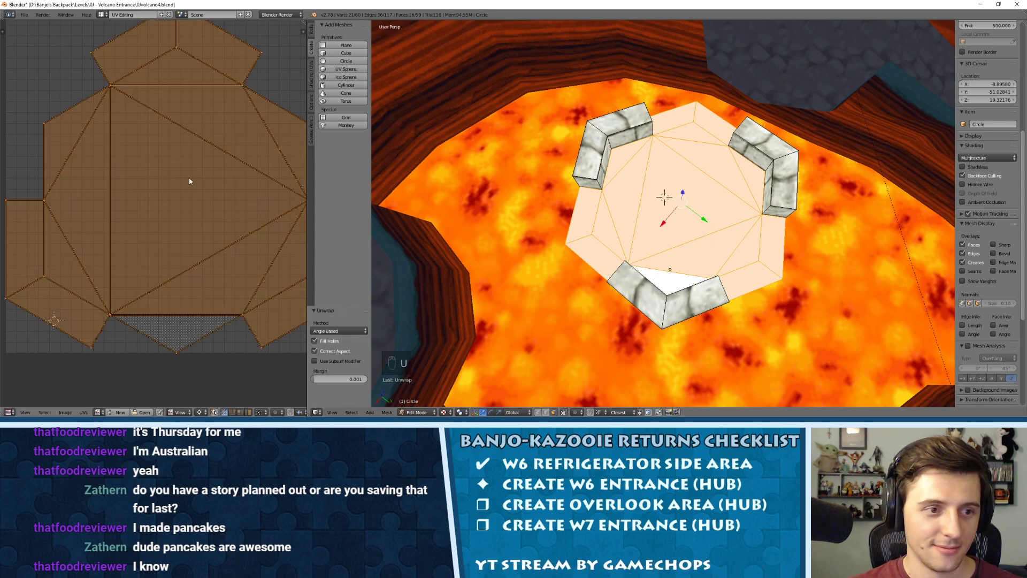
scroll(154, 252, "down", 4)
left_click(98, 413)
type("cast")
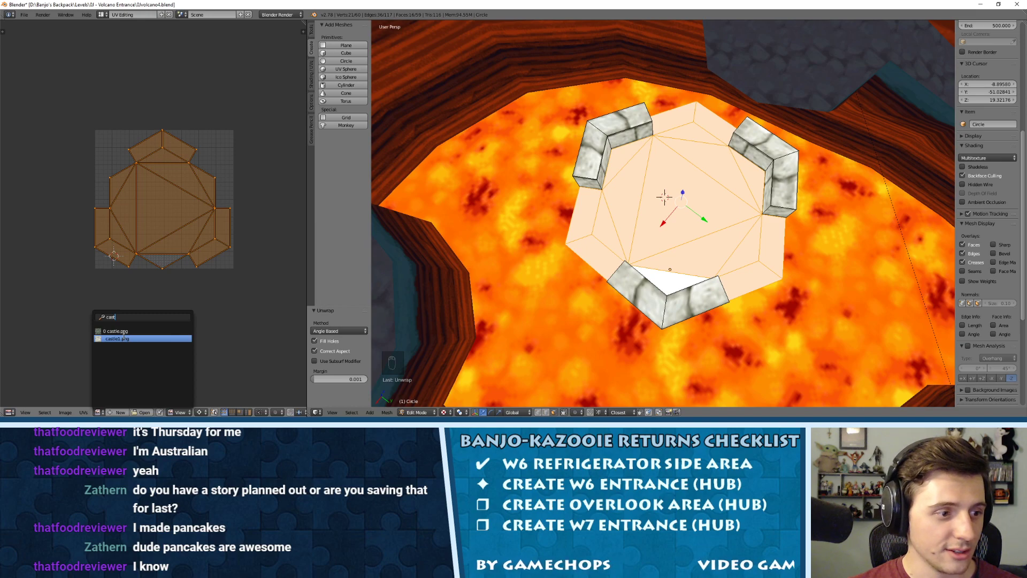
left_click(117, 338)
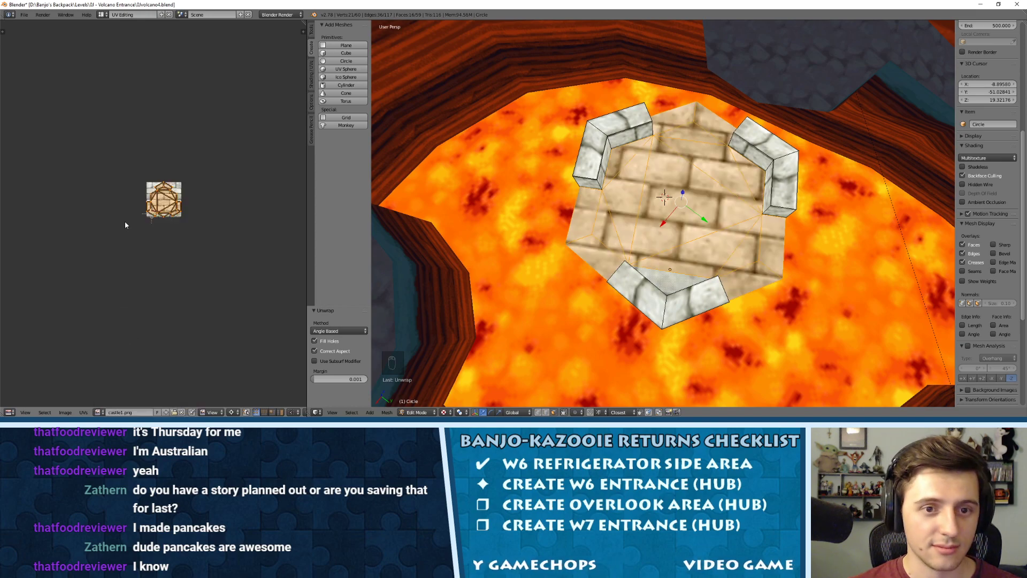
Scale the UVs of the tower's top faces up by about 1.56 so the bricks appear smaller, and leave mesh editing.
key("a")
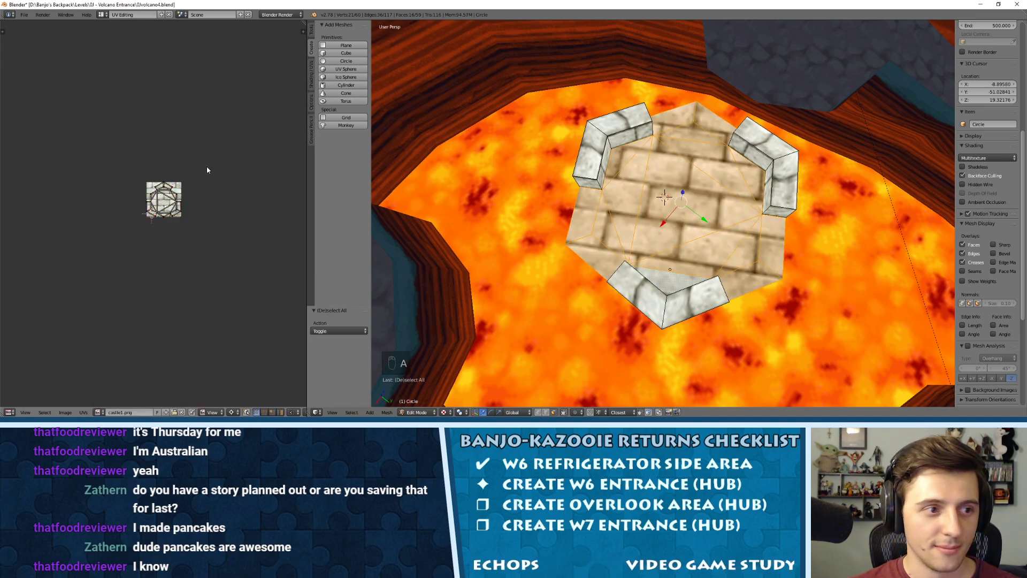
key("s")
key("a")
key("s")
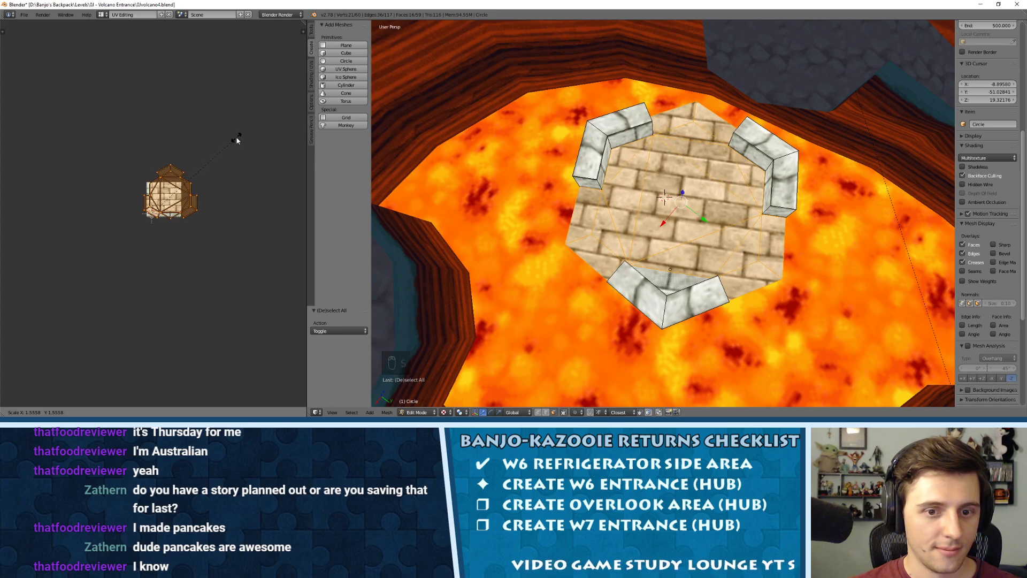
left_click(236, 137)
key("a")
key("Tab")
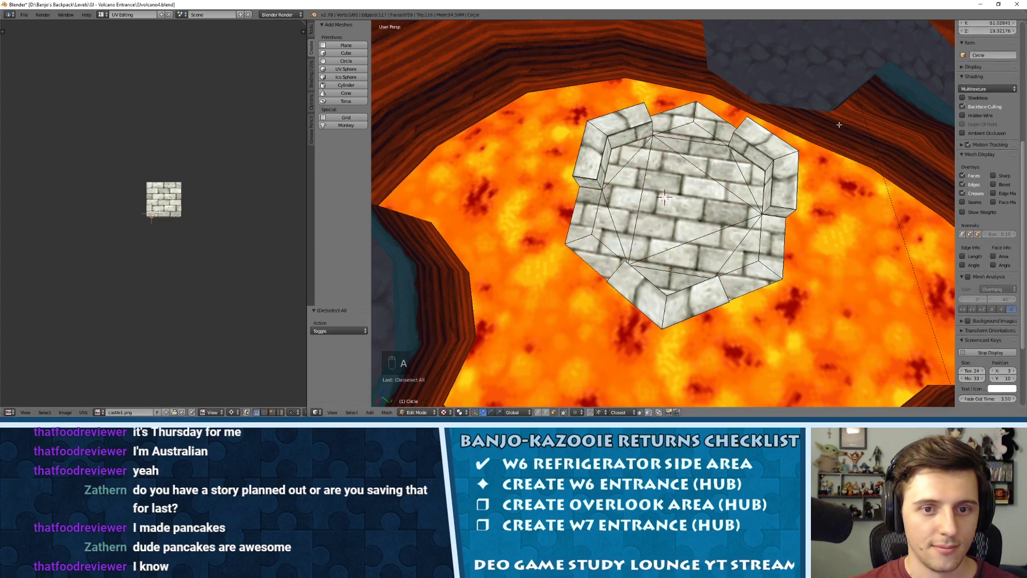
Examine the brick tower and its surroundings in the lava from several sides.
middle_click_drag(779, 141, 688, 103)
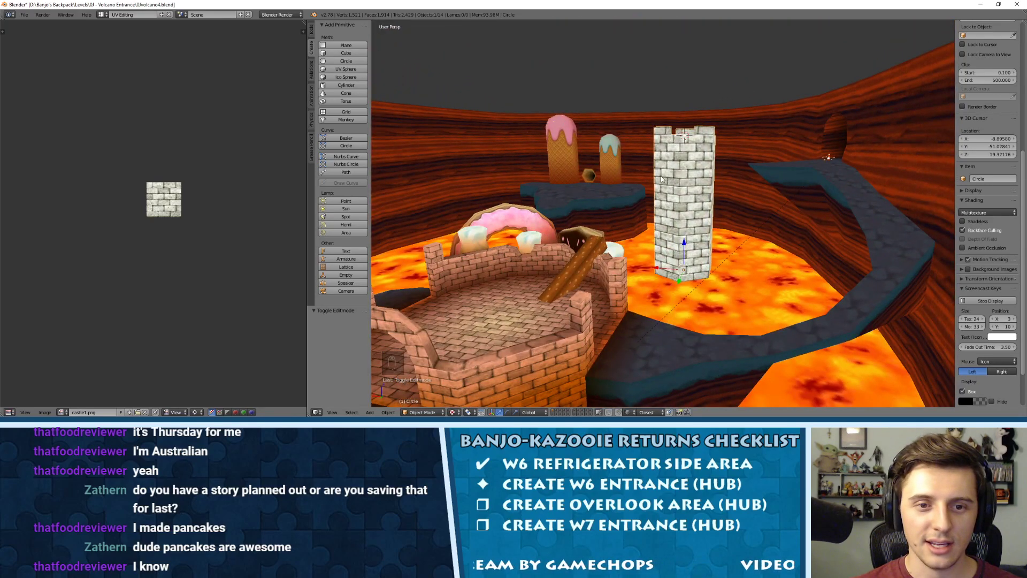
scroll(675, 177, "up", 6)
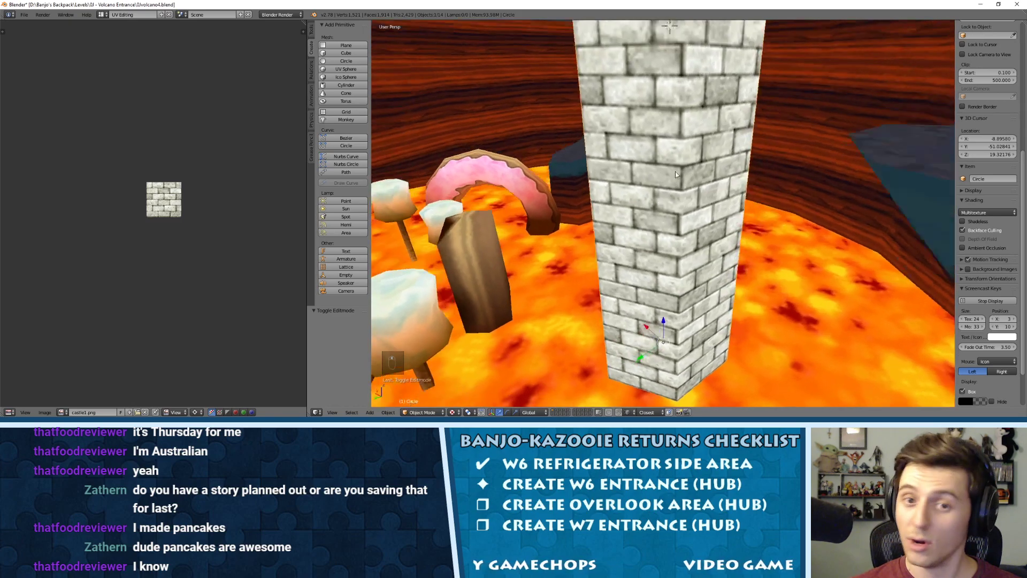
middle_click_drag(675, 175, 622, 177)
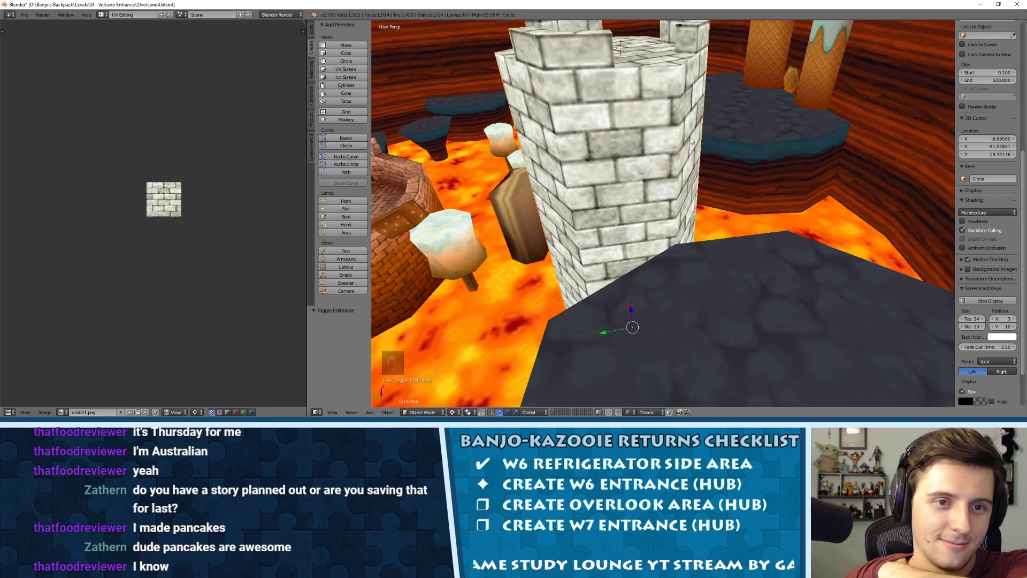
middle_click_drag(691, 138, 557, 150)
scroll(707, 78, "down", 4)
scroll(640, 160, "up", 3)
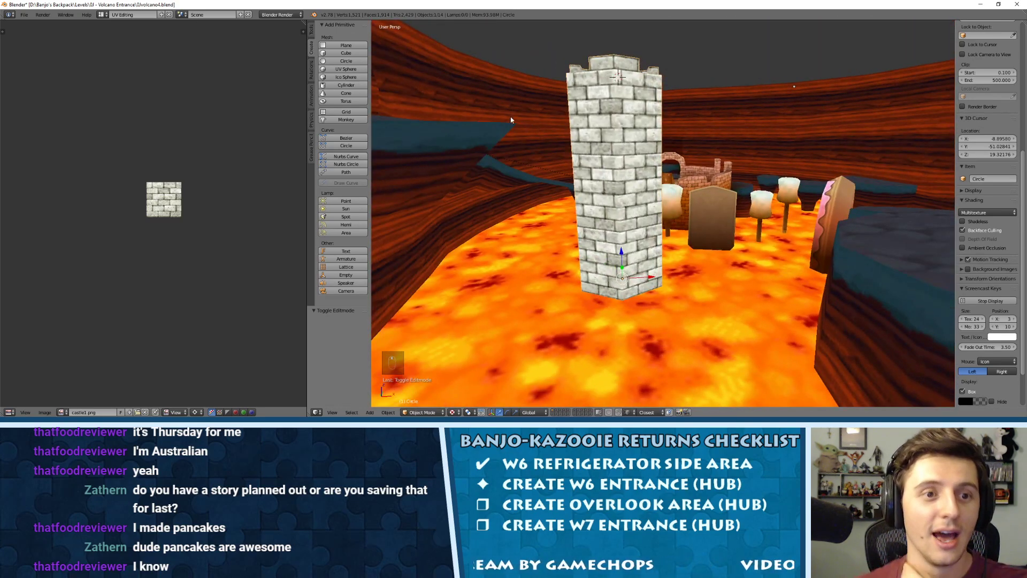
middle_click_drag(545, 108, 633, 159)
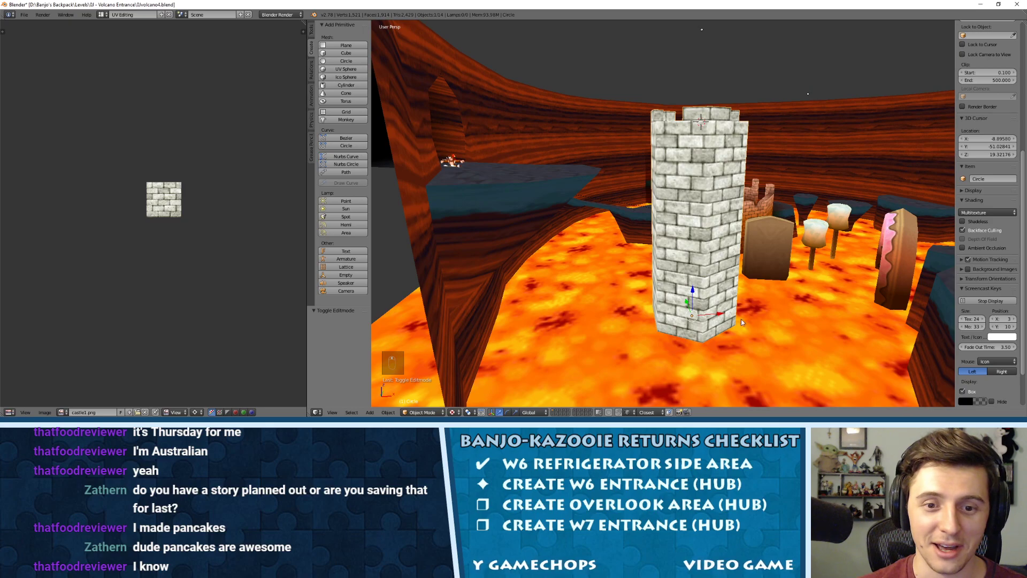
middle_click_drag(781, 281, 637, 213)
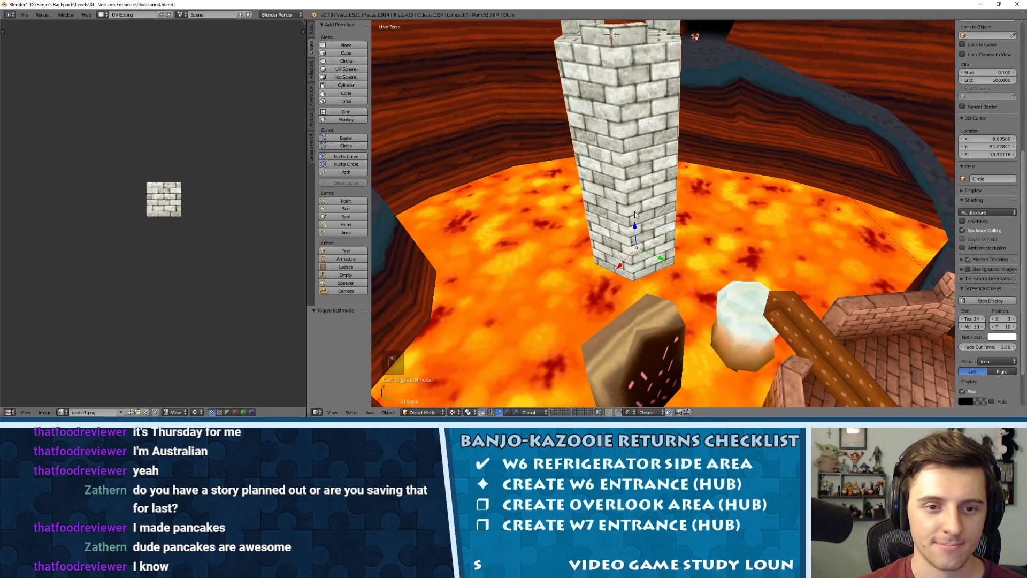
Select the brick tower and put it into Vertex Paint mode with face selection masking enabled.
right_click(635, 212)
key("Tab")
key("Tab")
right_click(634, 211)
key("Tab")
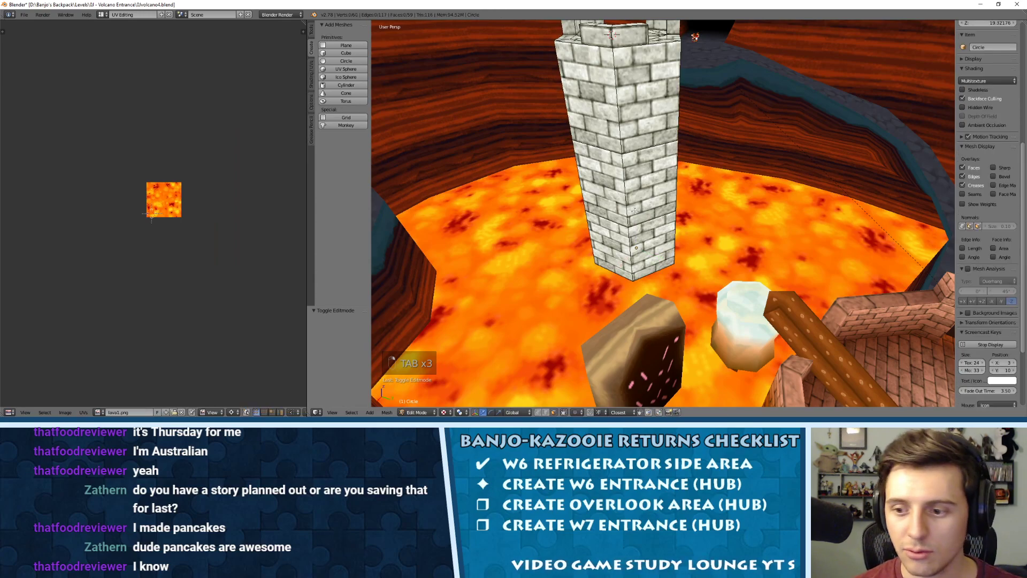
middle_click_drag(635, 211, 605, 157)
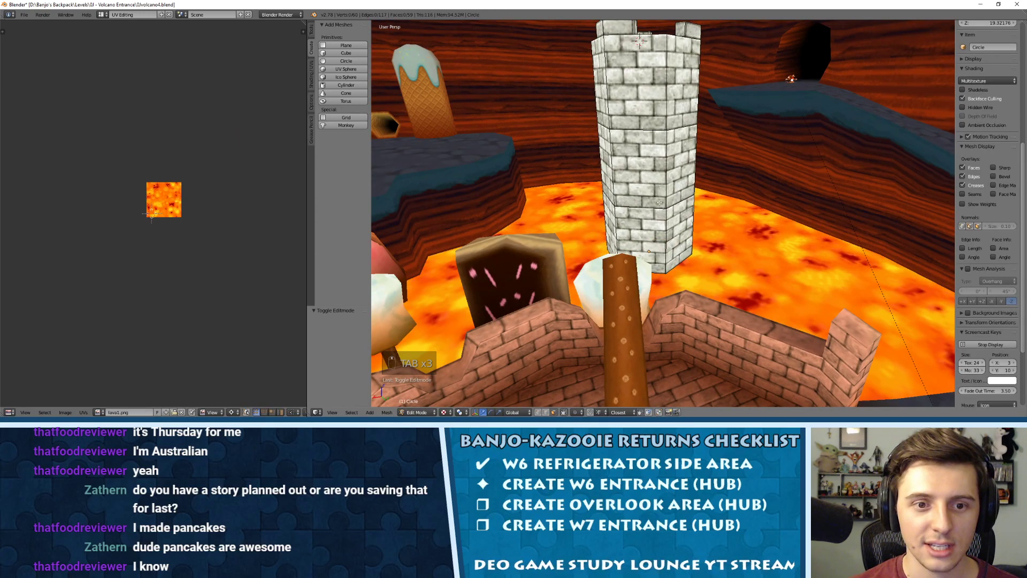
middle_click_drag(659, 203, 633, 193)
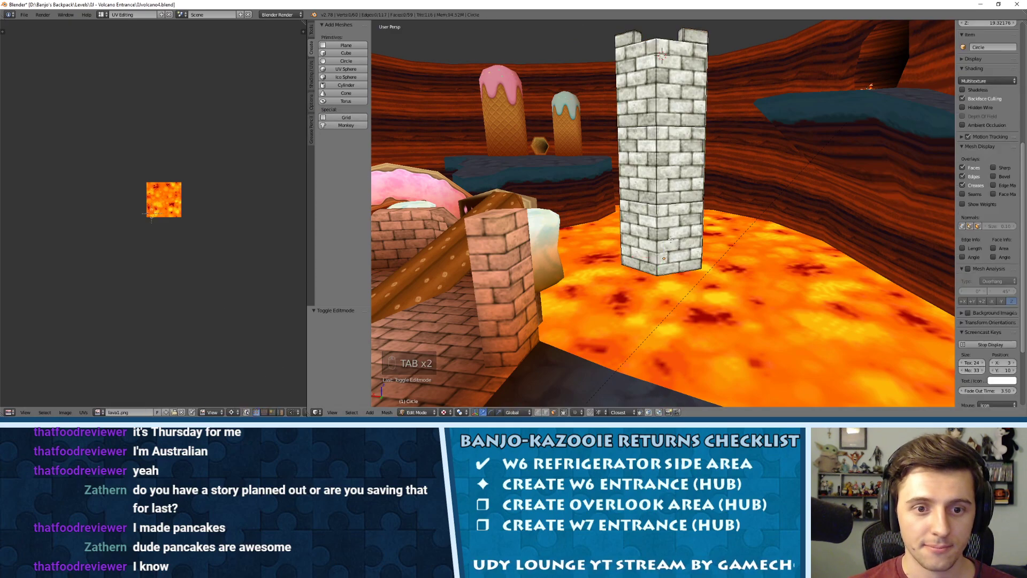
key("a")
left_click(412, 412)
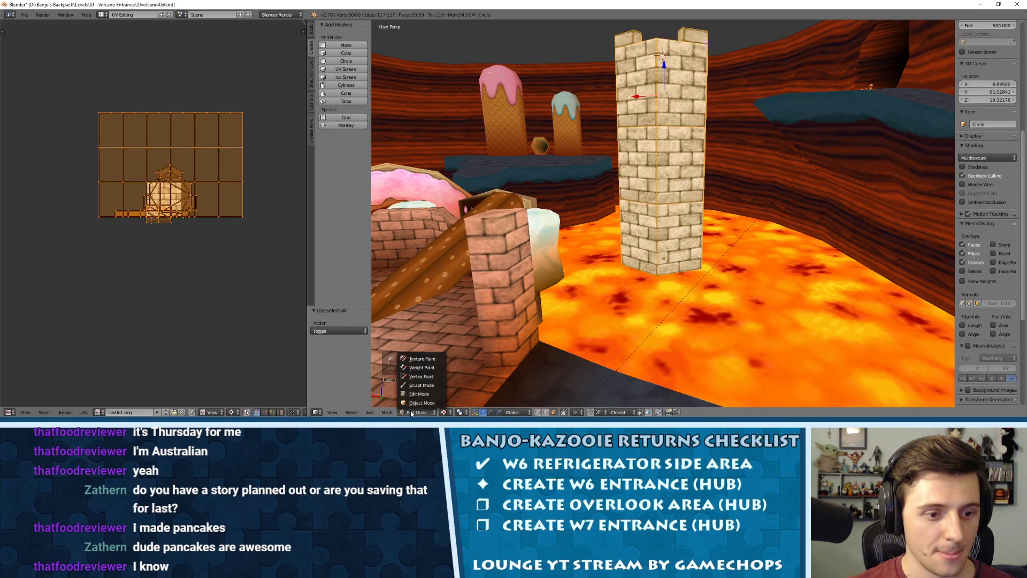
left_click(421, 376)
scroll(593, 373, "up", 3)
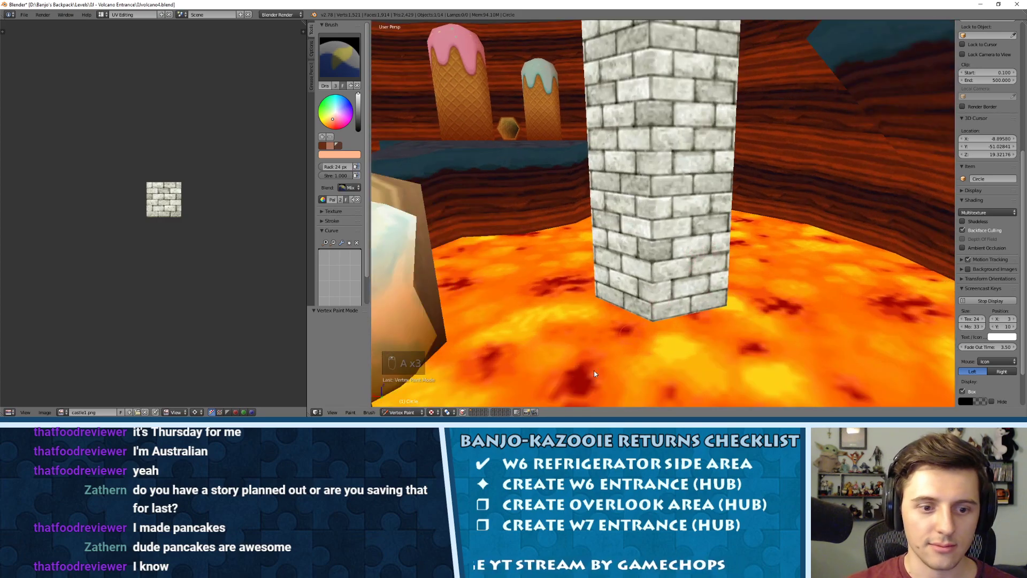
left_click(465, 412)
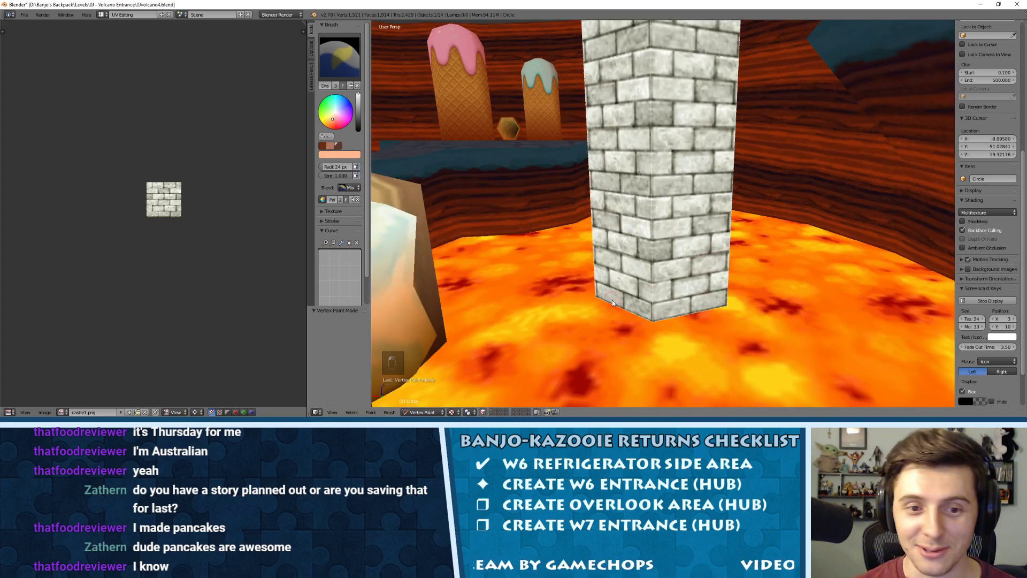
Delete the untextured face on the underside of the tower.
middle_click_drag(612, 300, 631, 258)
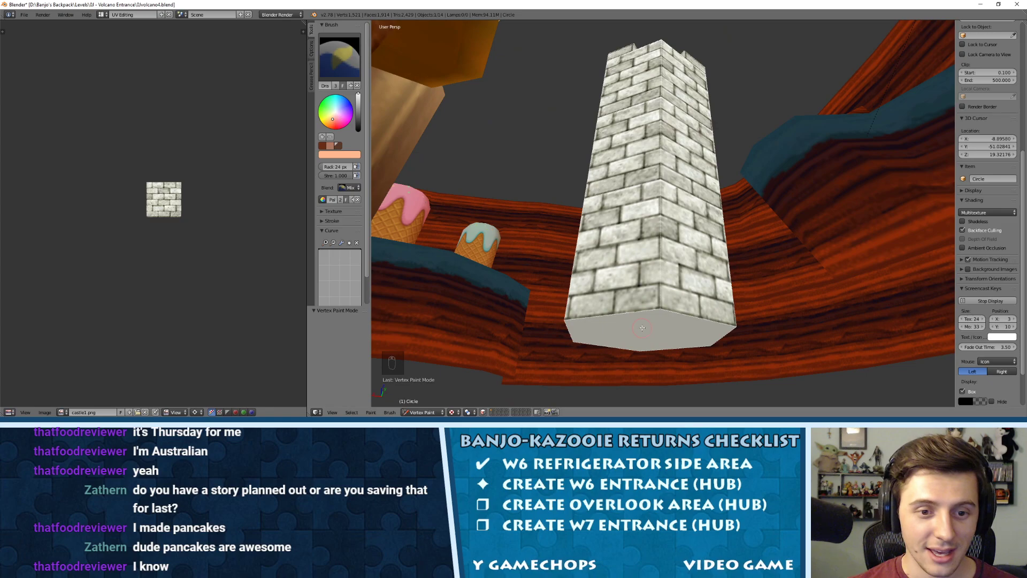
key("Tab")
key("x")
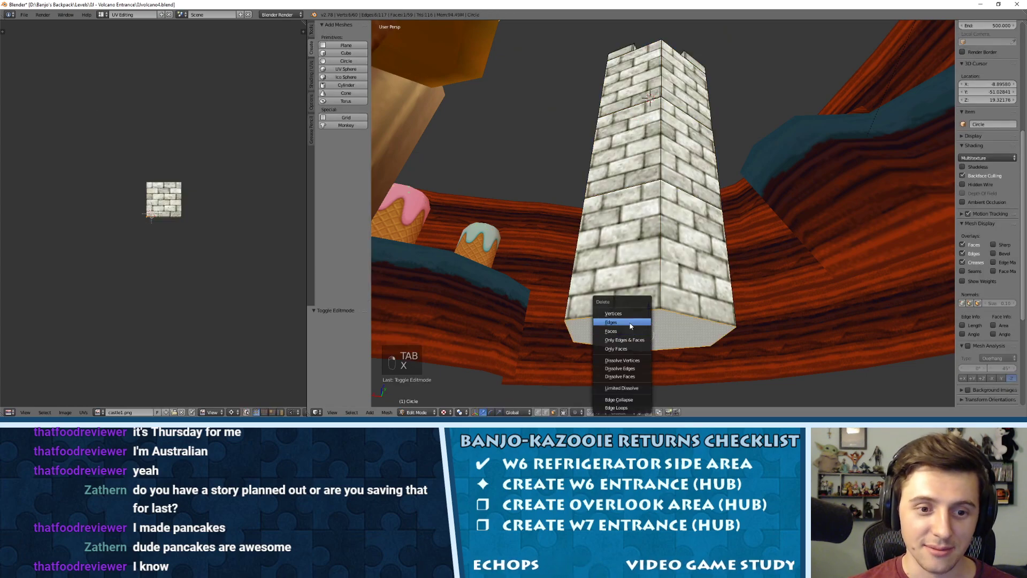
left_click(631, 332)
middle_click_drag(636, 296, 652, 315)
key("Tab")
key("Tab")
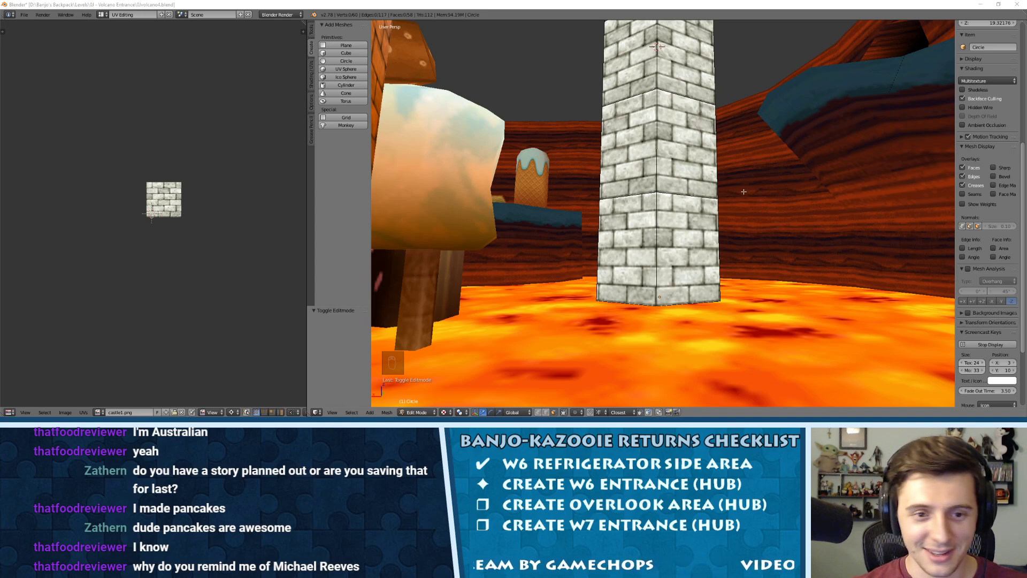
Return the tower to Vertex Paint mode and select all of its faces for painting.
mouse_move(742, 191)
middle_mouse_down()
mouse_move(732, 203)
mouse_move(759, 200)
mouse_move(733, 199)
middle_mouse_up()
left_click(403, 413)
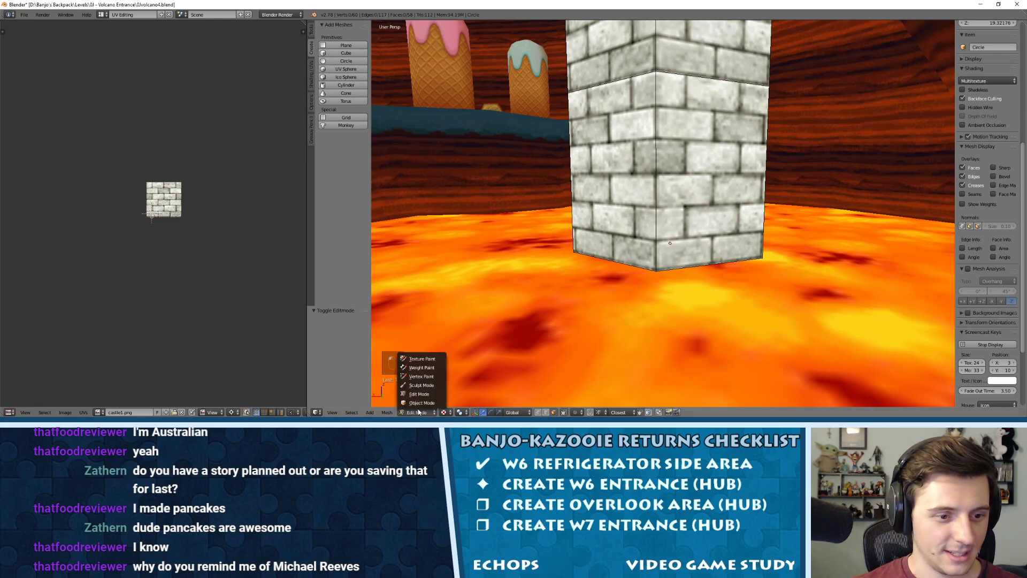
left_click(420, 378)
key("a")
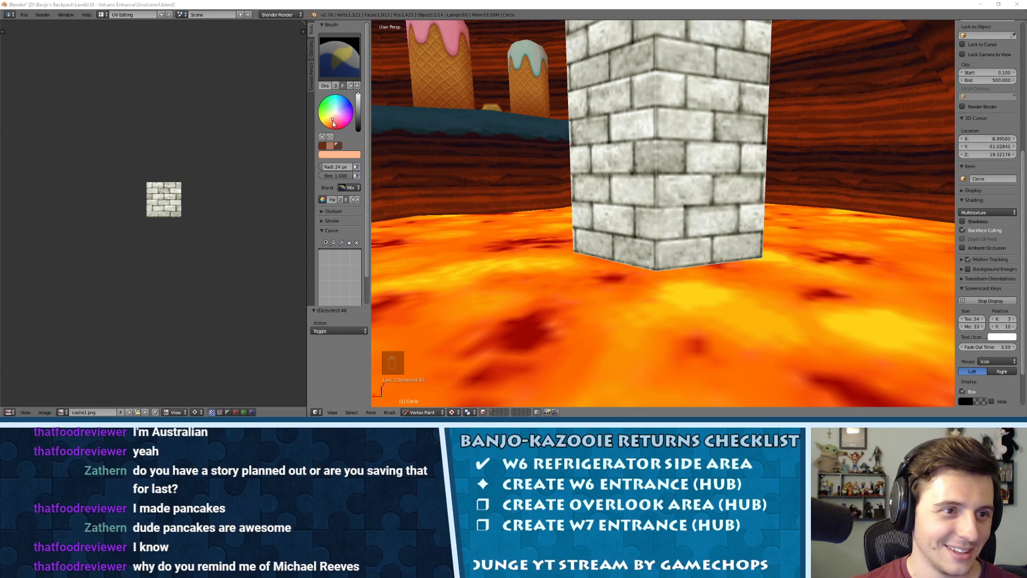
Set the brush to an orange colour and try it on the bottom corners of the tower.
left_click_drag(333, 124, 358, 109)
left_click(635, 272)
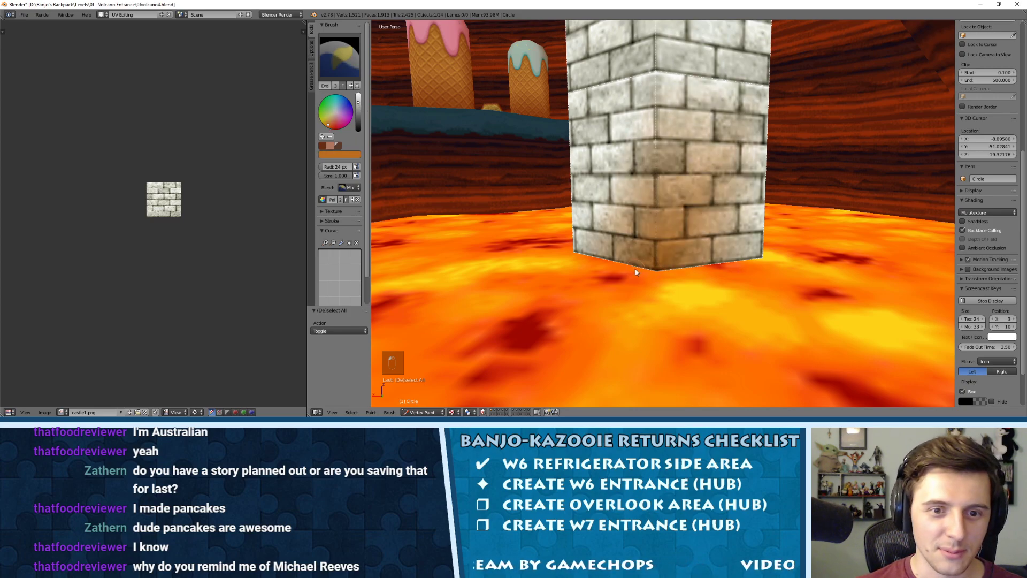
left_click(754, 261)
middle_click_drag(681, 252, 614, 252)
scroll(614, 253, "down", 3)
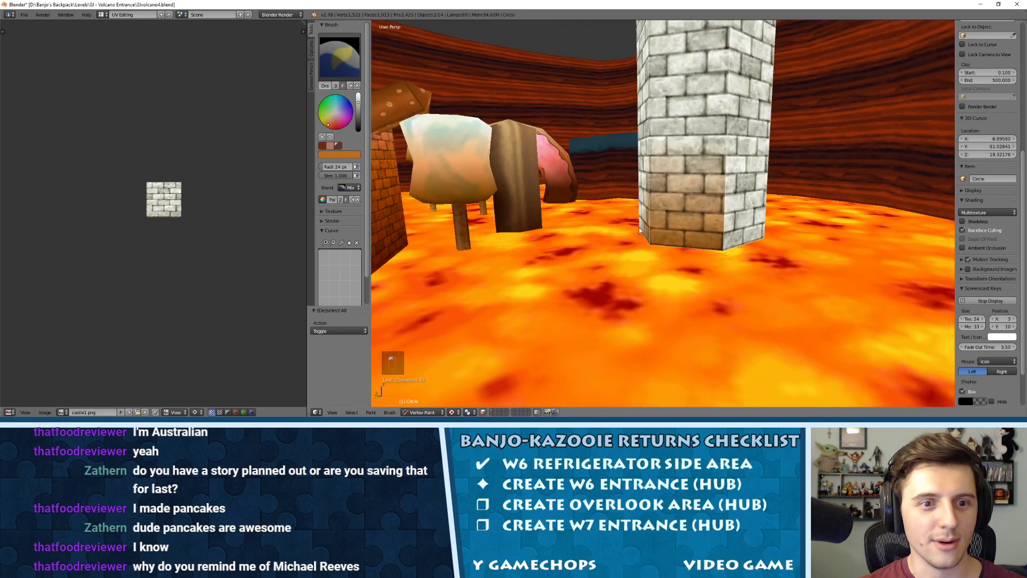
Try a darker brownish orange and a bright orange on the tower's bottom corners.
left_click_drag(358, 105, 328, 127)
left_click_drag(735, 253, 646, 249)
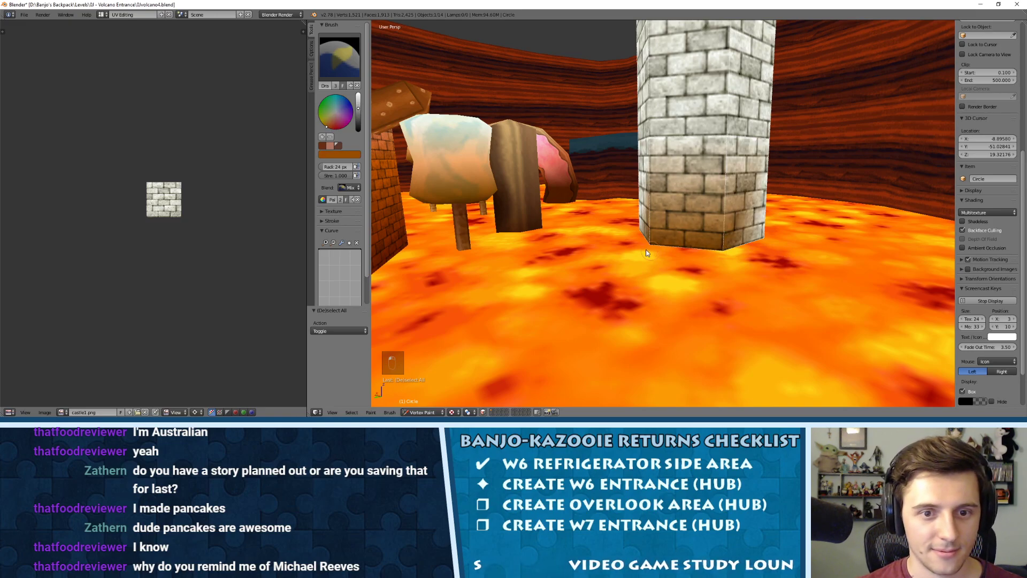
middle_click_drag(767, 248, 753, 244)
left_click_drag(326, 126, 359, 98)
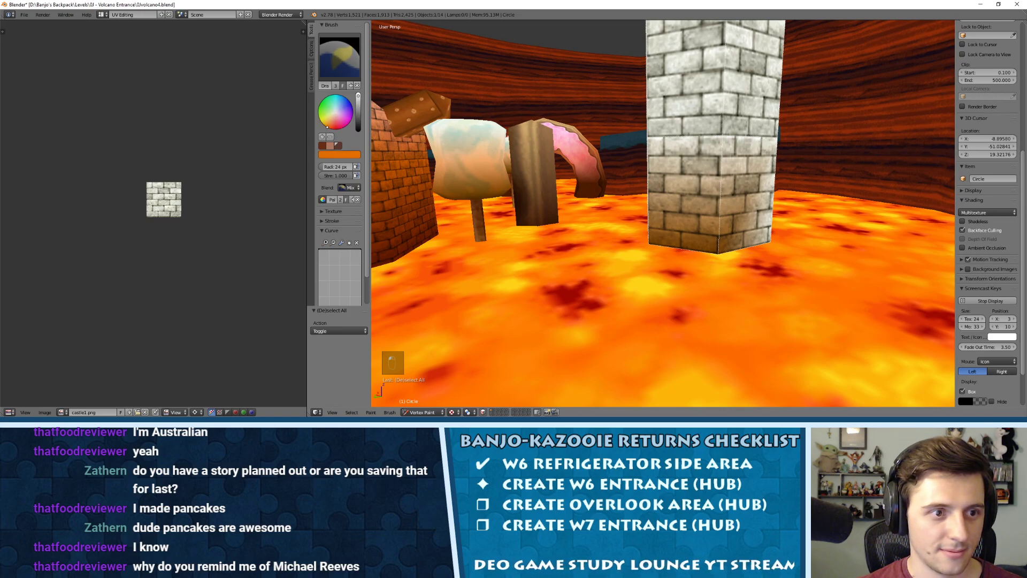
left_click_drag(655, 247, 744, 250)
middle_click_drag(709, 253, 654, 235)
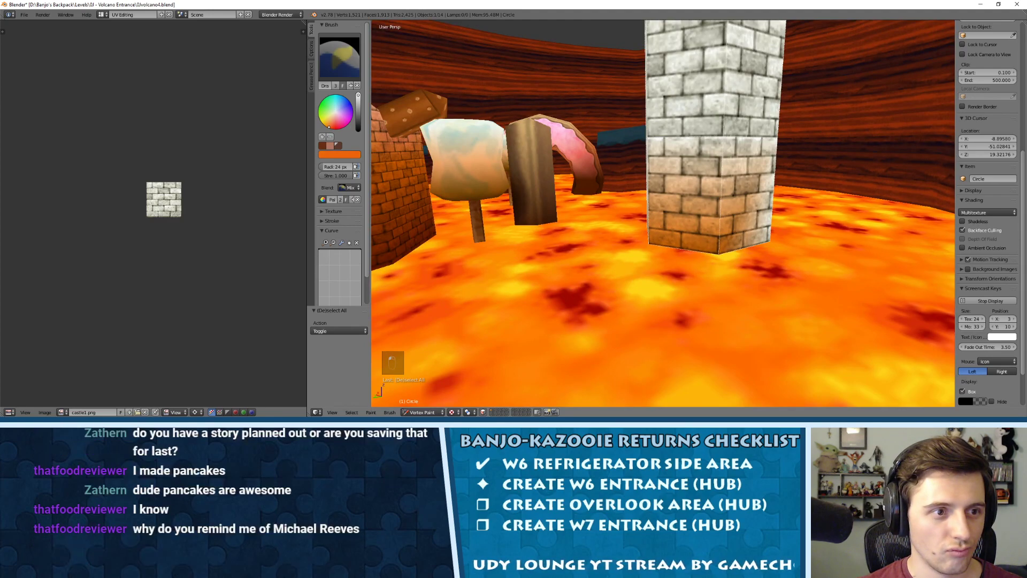
Darken the brush to a deep reddish orange and paint the tower's bottom corners with it all the way around.
left_click_drag(358, 98, 359, 101)
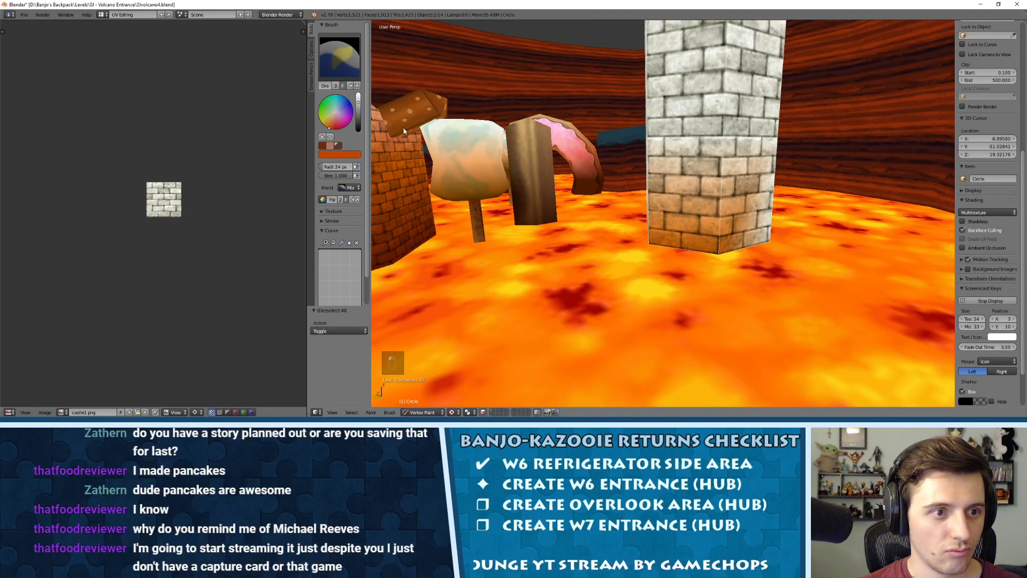
left_click(717, 251)
left_click(650, 244)
middle_click_drag(757, 241, 706, 241)
left_click(776, 254)
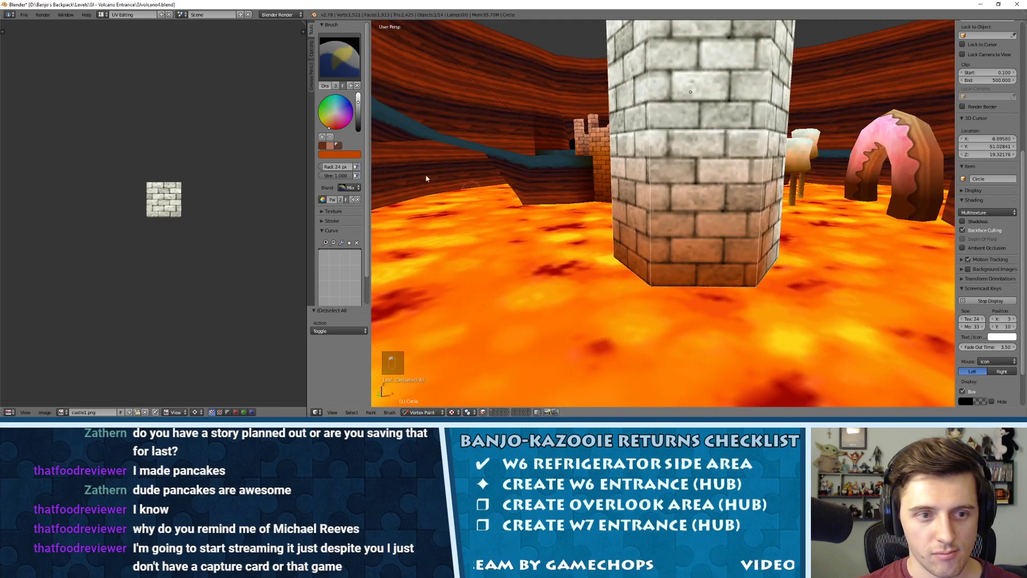
left_click(756, 286)
left_click(649, 287)
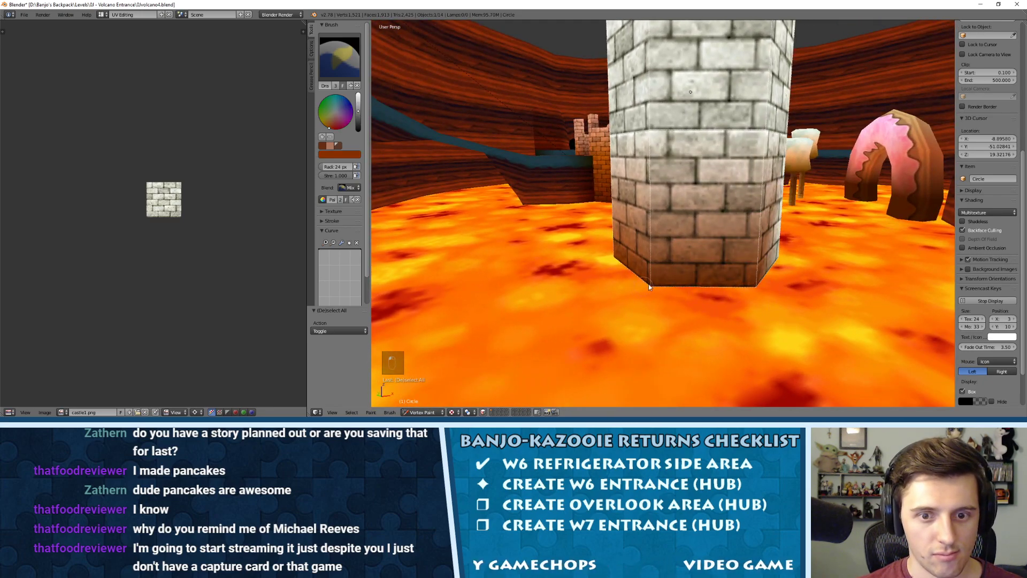
middle_click_drag(649, 286, 756, 278)
left_click(739, 253)
left_click(662, 254)
middle_click_drag(663, 254, 701, 265)
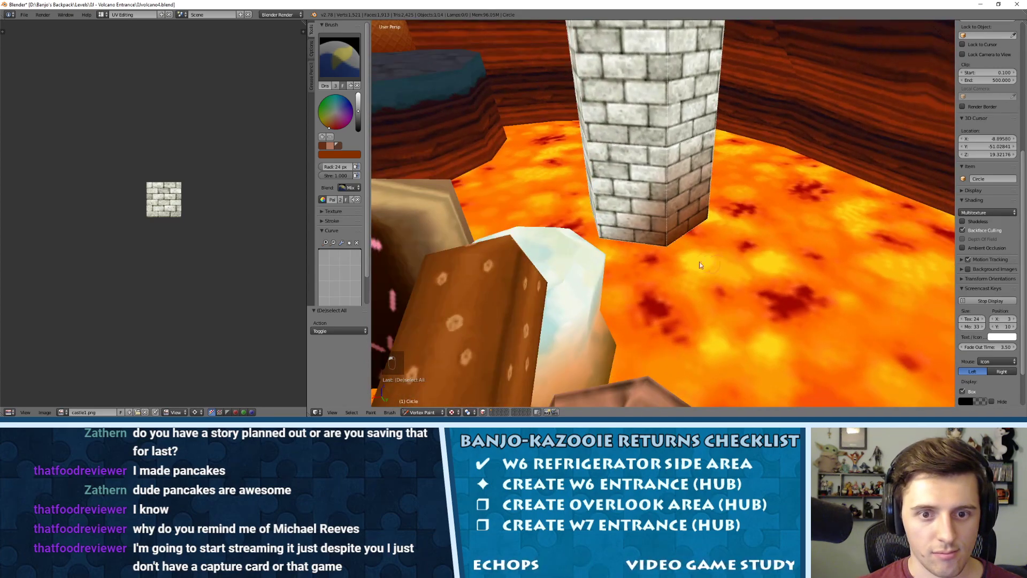
mouse_move(612, 254)
middle_mouse_down()
mouse_move(691, 252)
mouse_move(673, 251)
middle_mouse_up()
left_click(609, 265)
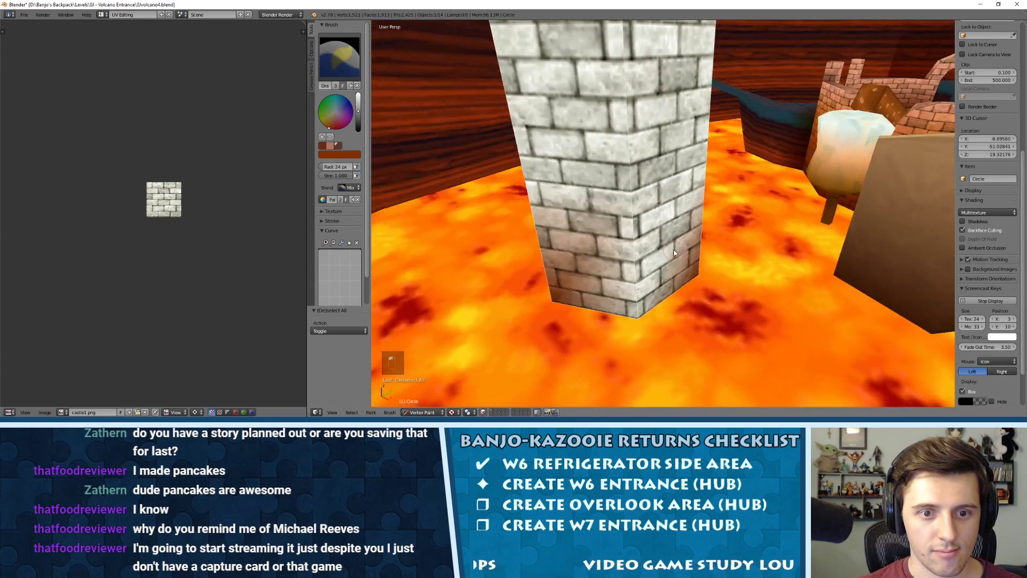
left_click(641, 313)
mouse_move(614, 313)
middle_mouse_down()
mouse_move(675, 291)
mouse_move(632, 272)
middle_mouse_up()
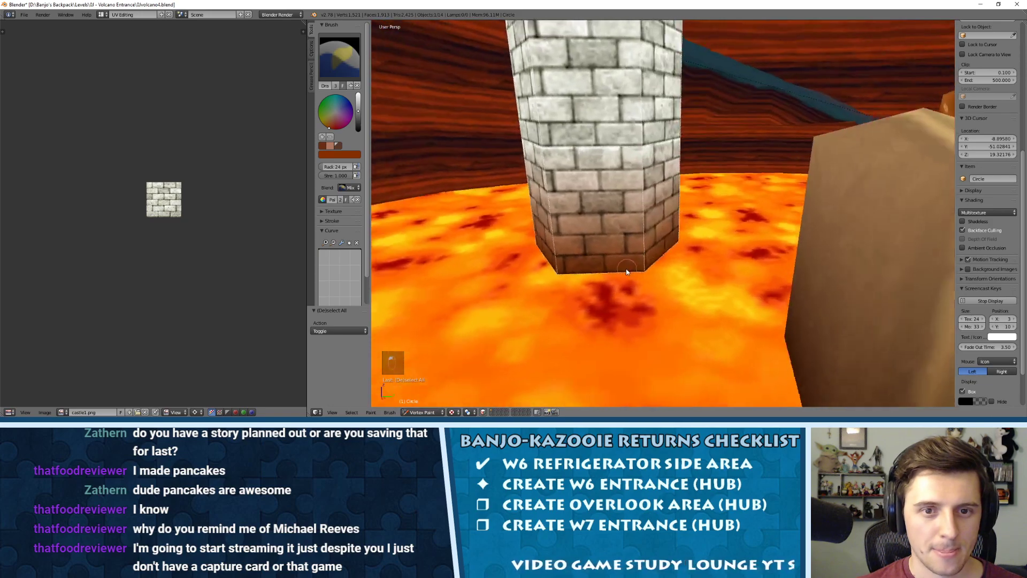
Brighten the brush to a vivid orange and paint the ring of corners just above the tower's base on several sides.
middle_click_drag(695, 207, 731, 204)
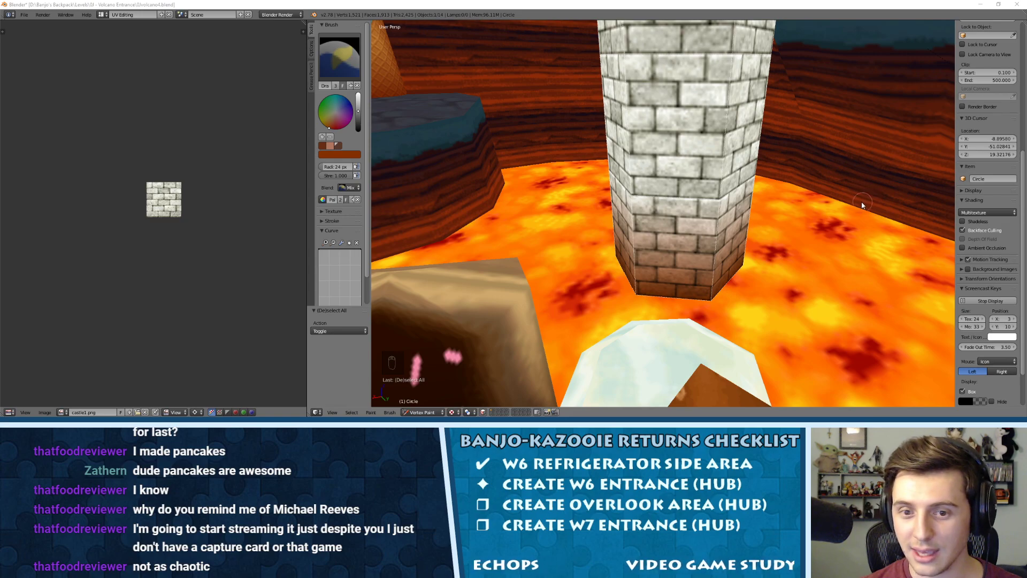
mouse_move(862, 205)
middle_mouse_down()
mouse_move(844, 221)
mouse_move(846, 213)
middle_mouse_up()
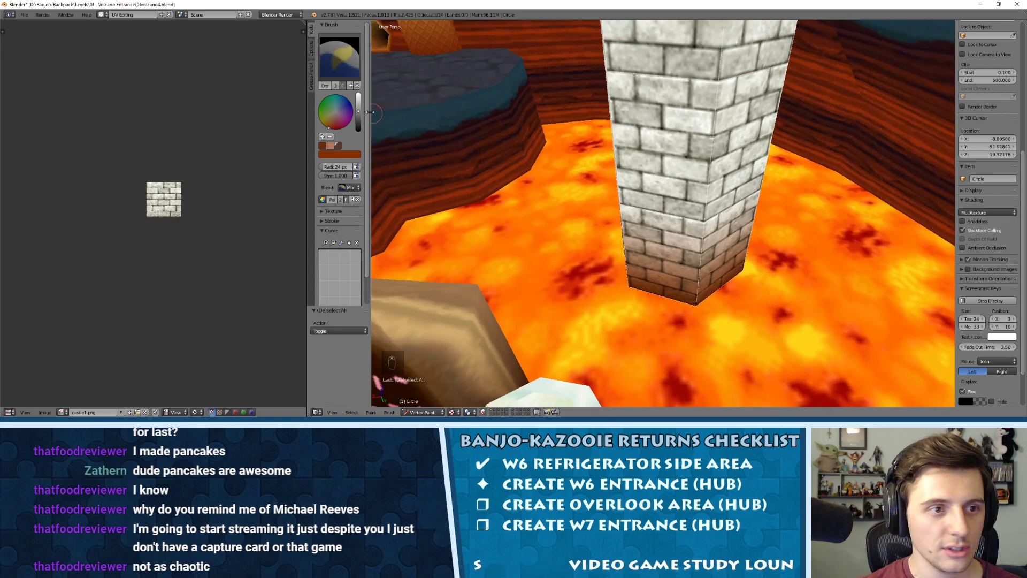
left_click_drag(358, 111, 357, 95)
left_click_drag(726, 220, 696, 220)
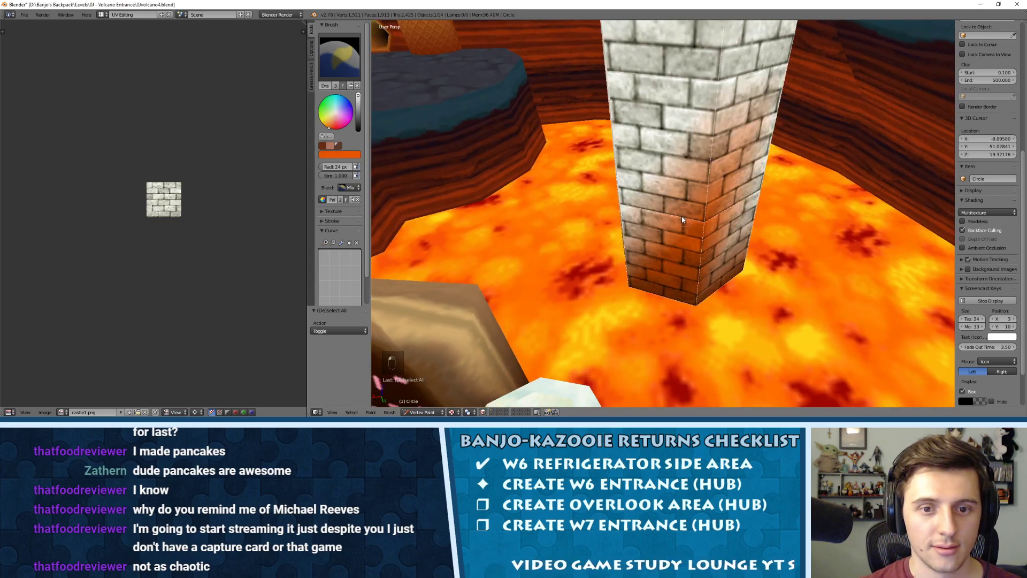
middle_click_drag(677, 218, 724, 199)
left_click_drag(663, 200, 641, 201)
middle_click_drag(634, 201, 689, 185)
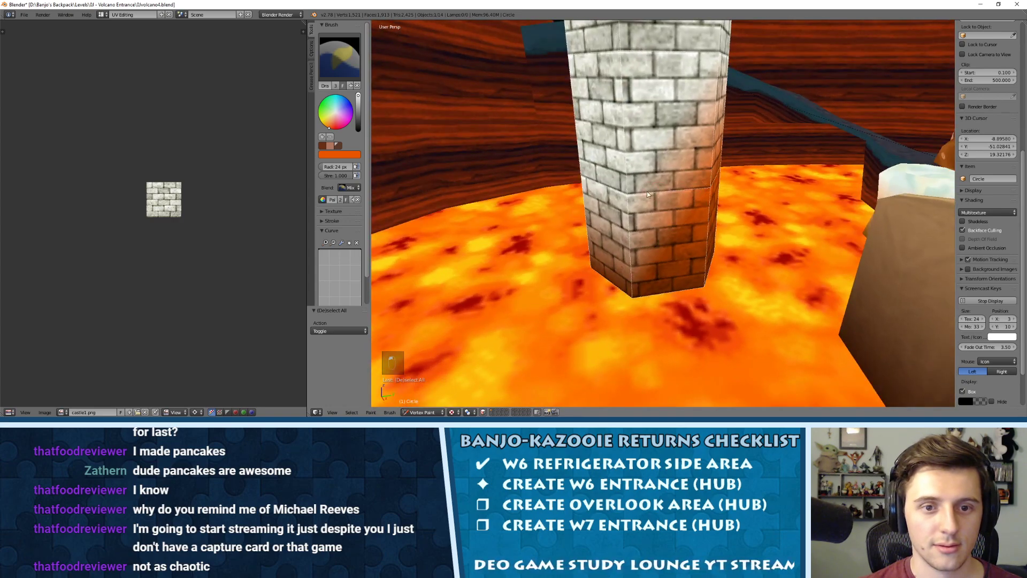
left_click_drag(647, 191, 632, 195)
Lighten the brush to a slightly softer orange and paint the ring of corners above the base on the tower's remaining sides.
mouse_move(630, 197)
middle_mouse_down()
mouse_move(693, 200)
mouse_move(620, 204)
middle_mouse_up()
left_click(330, 125)
left_click_drag(619, 205, 608, 202)
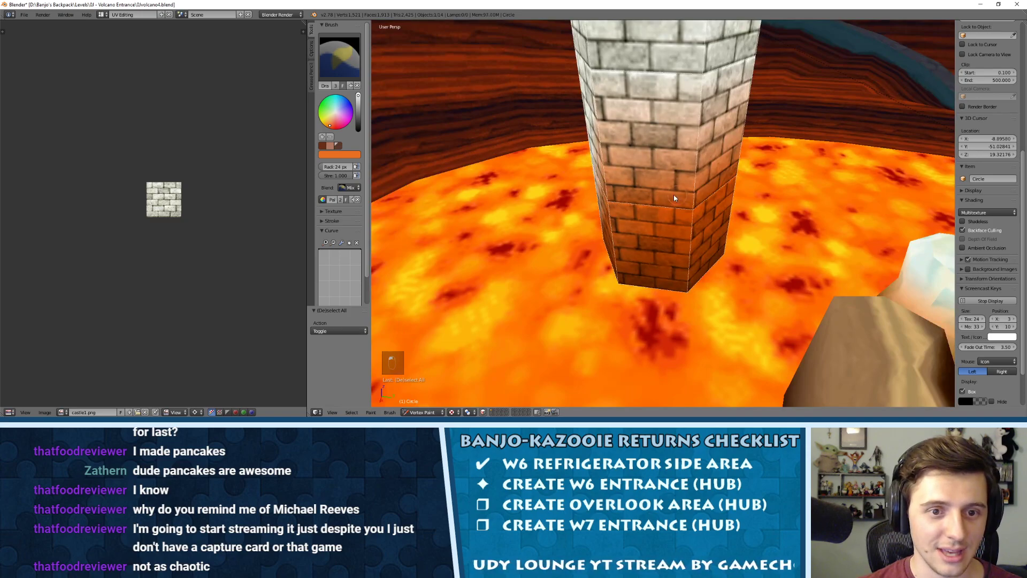
middle_click_drag(696, 194, 649, 208)
left_click_drag(662, 211, 653, 214)
middle_click_drag(708, 207, 616, 200)
middle_click_drag(680, 199, 617, 197)
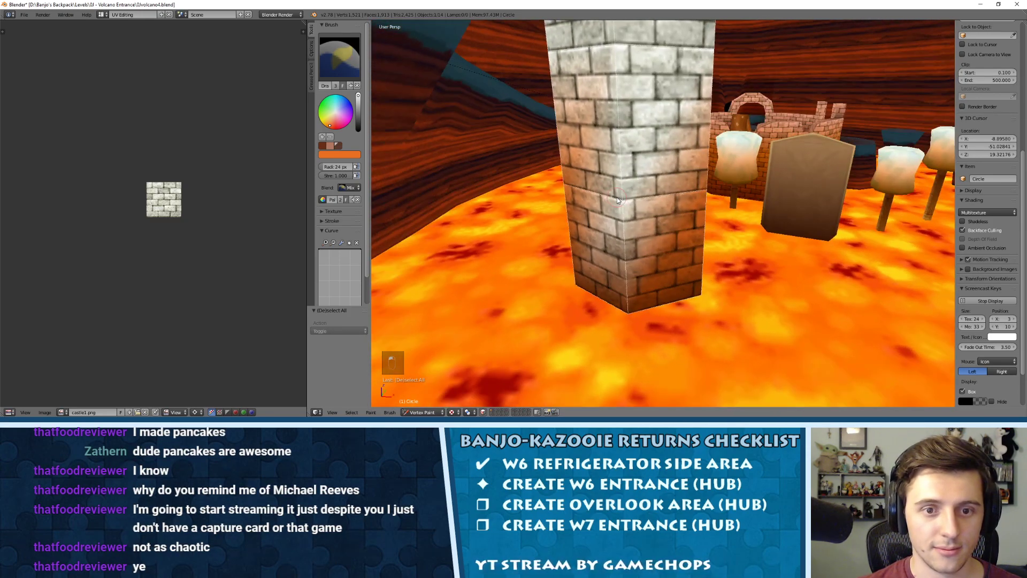
left_click_drag(620, 197, 679, 199)
mouse_move(698, 199)
middle_mouse_down()
mouse_move(654, 195)
mouse_move(770, 140)
mouse_move(431, 119)
middle_mouse_up()
Lighten the brush to a pale peach orange and paint the next ring of corners up the tower's walls.
left_click_drag(328, 127, 332, 120)
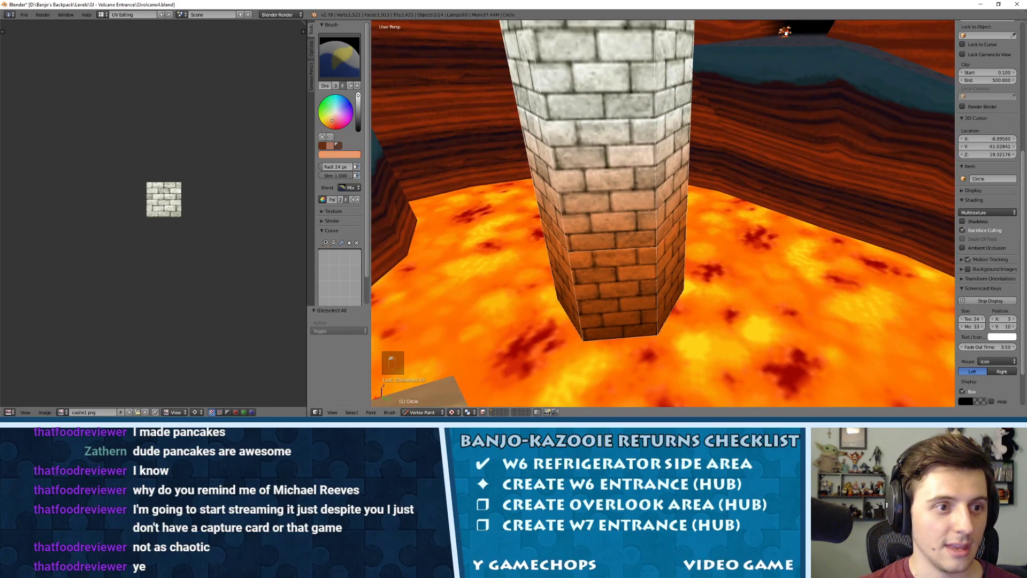
mouse_move(644, 135)
middle_mouse_down()
mouse_move(668, 157)
mouse_move(458, 107)
middle_mouse_up()
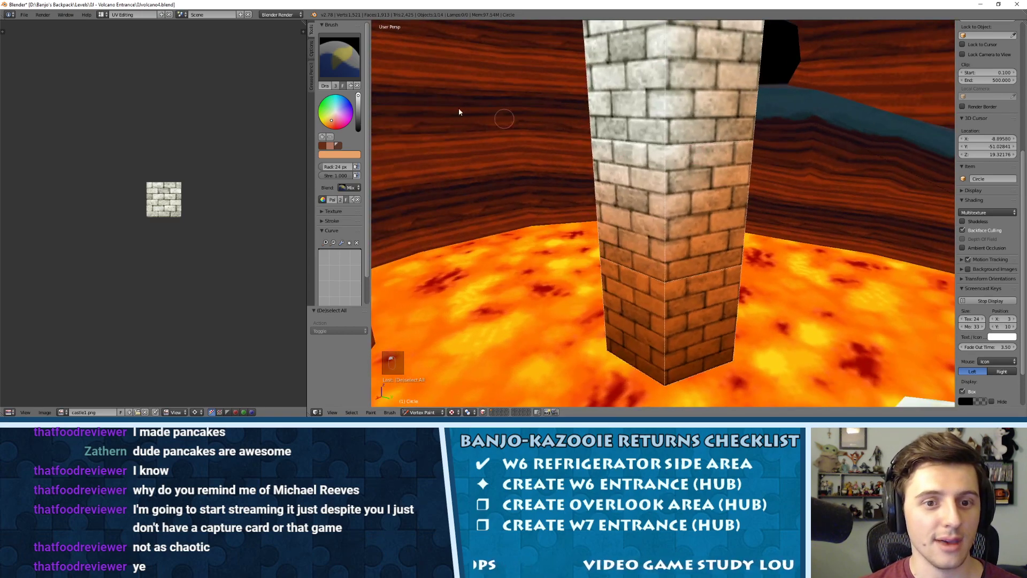
left_click(332, 117)
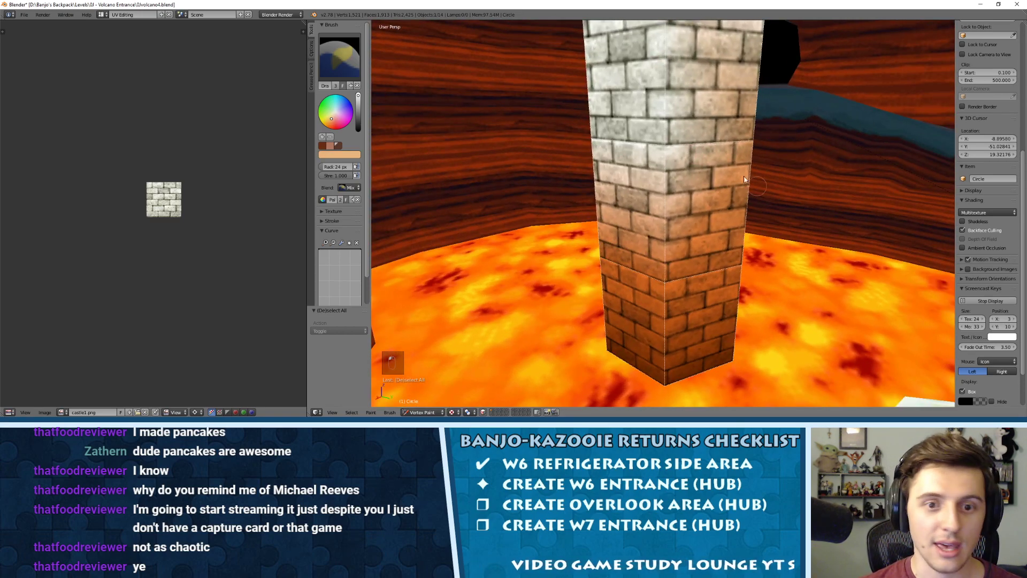
middle_click_drag(720, 157, 704, 188)
scroll(704, 189, "up", 4)
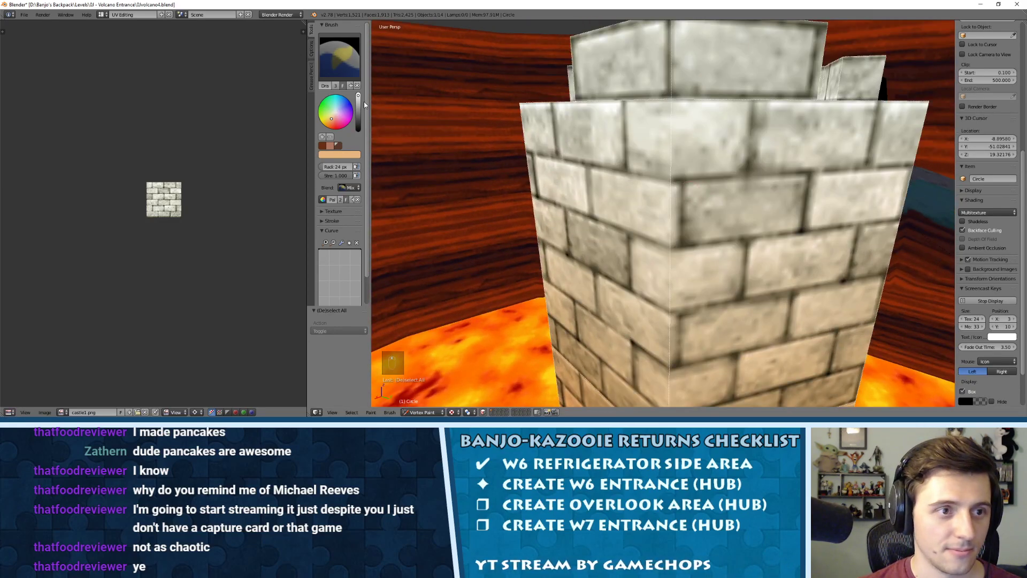
Raise the brush to a brighter pale peach and try it on the wall corners just below the battlements.
left_click_drag(359, 101, 359, 91)
left_click(333, 117)
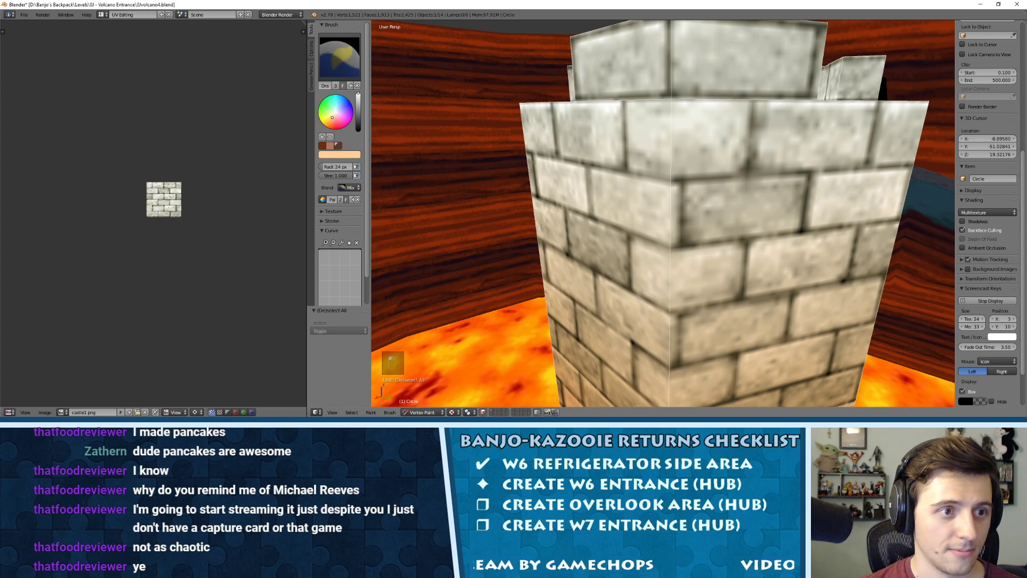
middle_click_drag(695, 118, 723, 157)
left_click(664, 107)
scroll(665, 110, "down", 5)
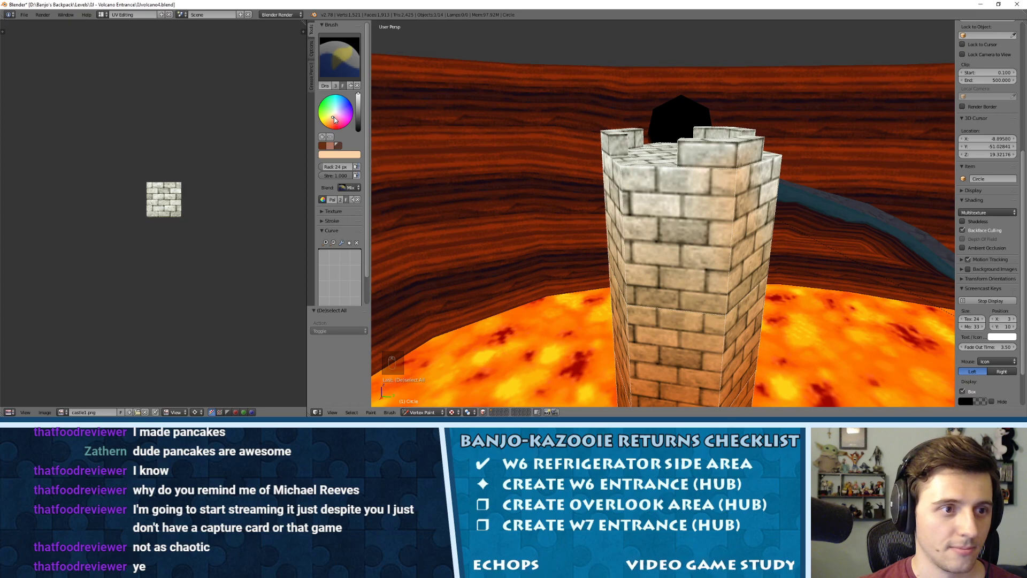
Lighten the brush to a pale cream and paint the uppermost wall corners around the tower below the battlements.
left_click_drag(333, 117, 334, 115)
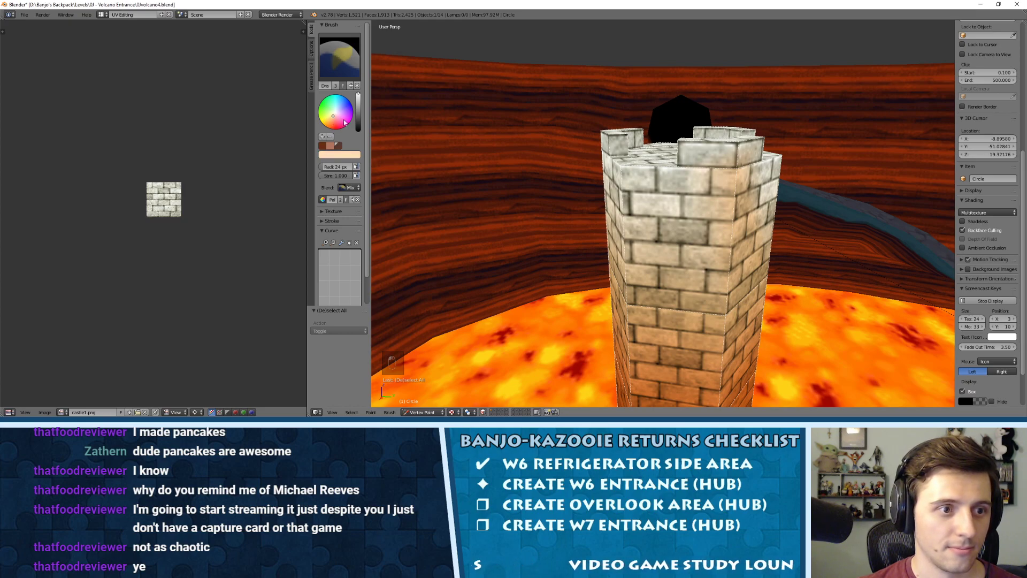
middle_click_drag(737, 173, 682, 193)
scroll(663, 202, "up", 2)
middle_click_drag(608, 203, 622, 185)
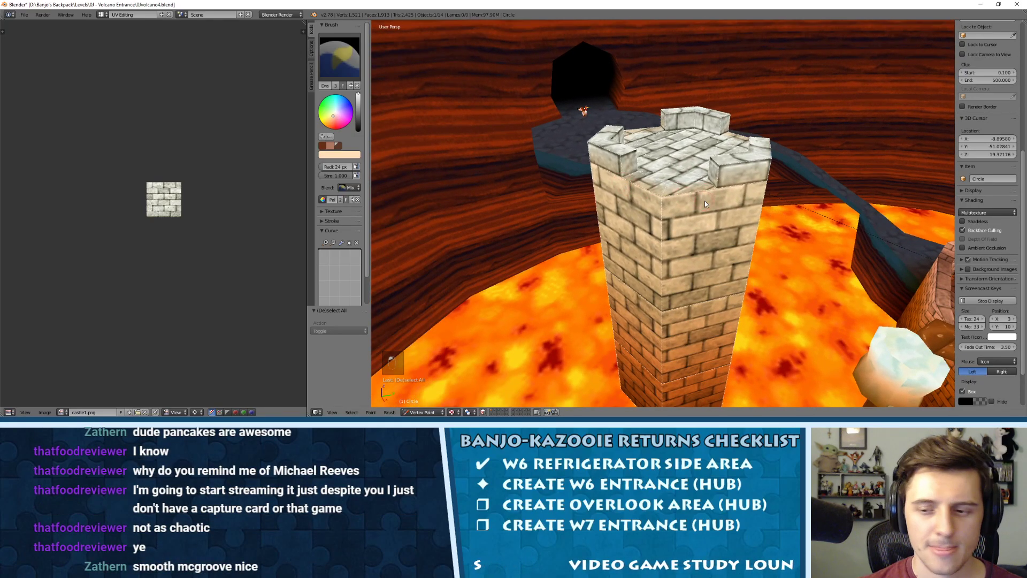